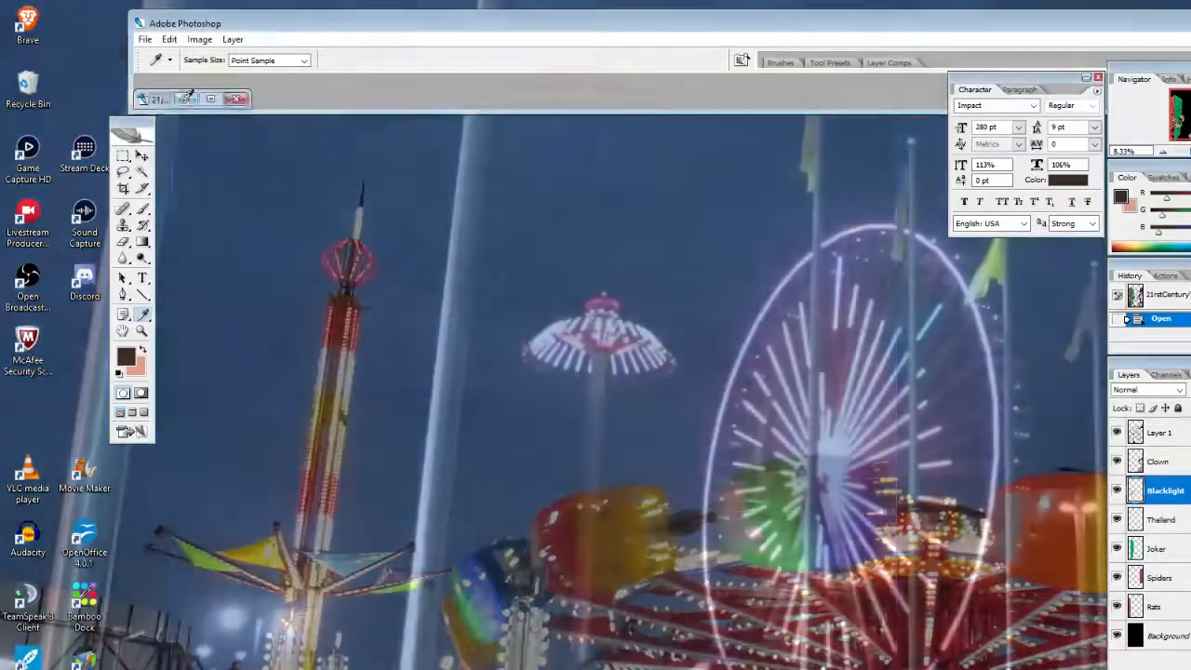
# Restore the 21rstCenturyThrilling.psd document window, zoom in to 25% on the green-clad masked man, and widen the window
pyautogui.doubleClick(168, 99)
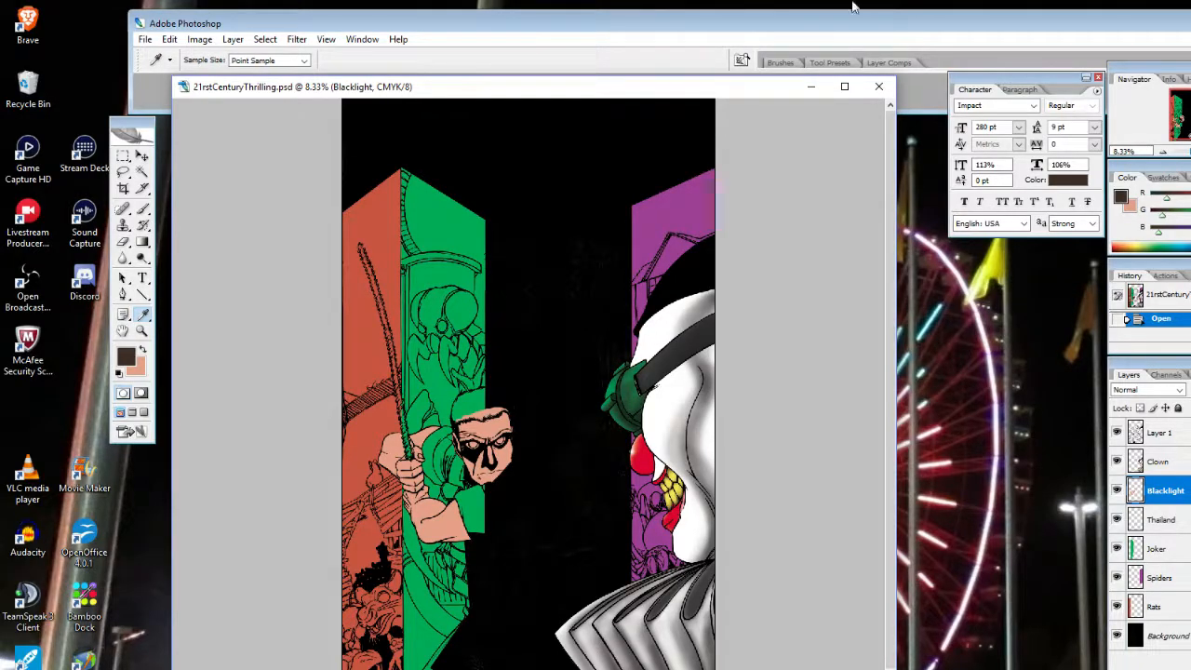
pyautogui.click(141, 332)
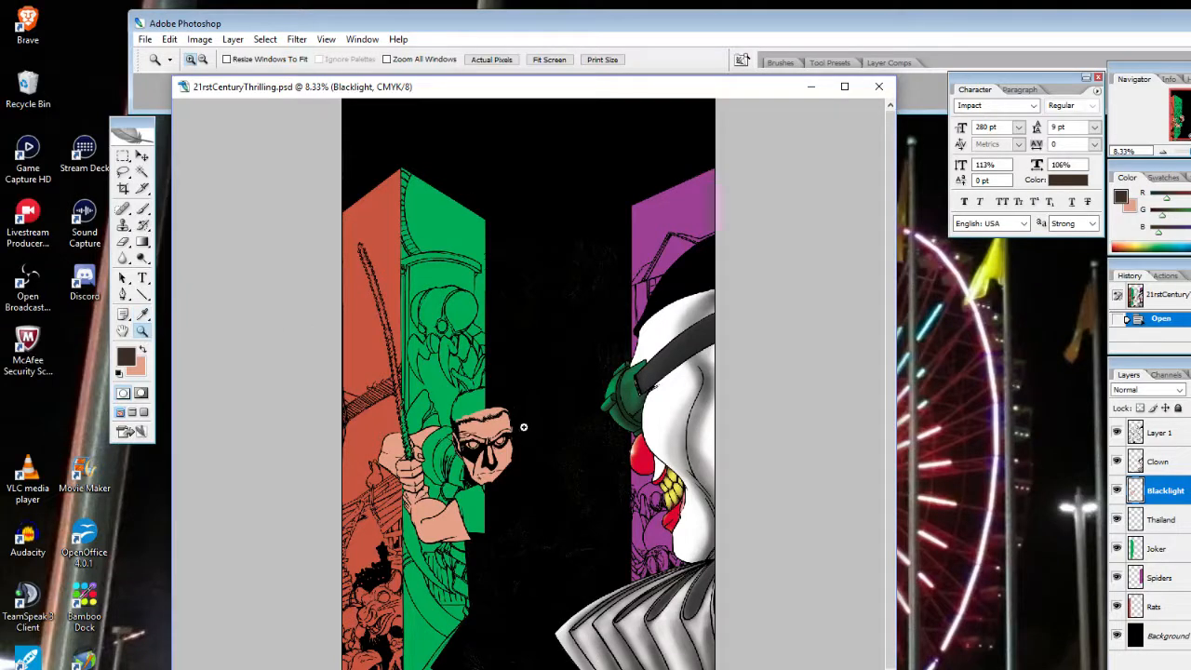
pyautogui.keyDown('alt'); pyautogui.click(507, 430); pyautogui.keyUp('alt')
pyautogui.click(481, 473)
pyautogui.click(481, 474)
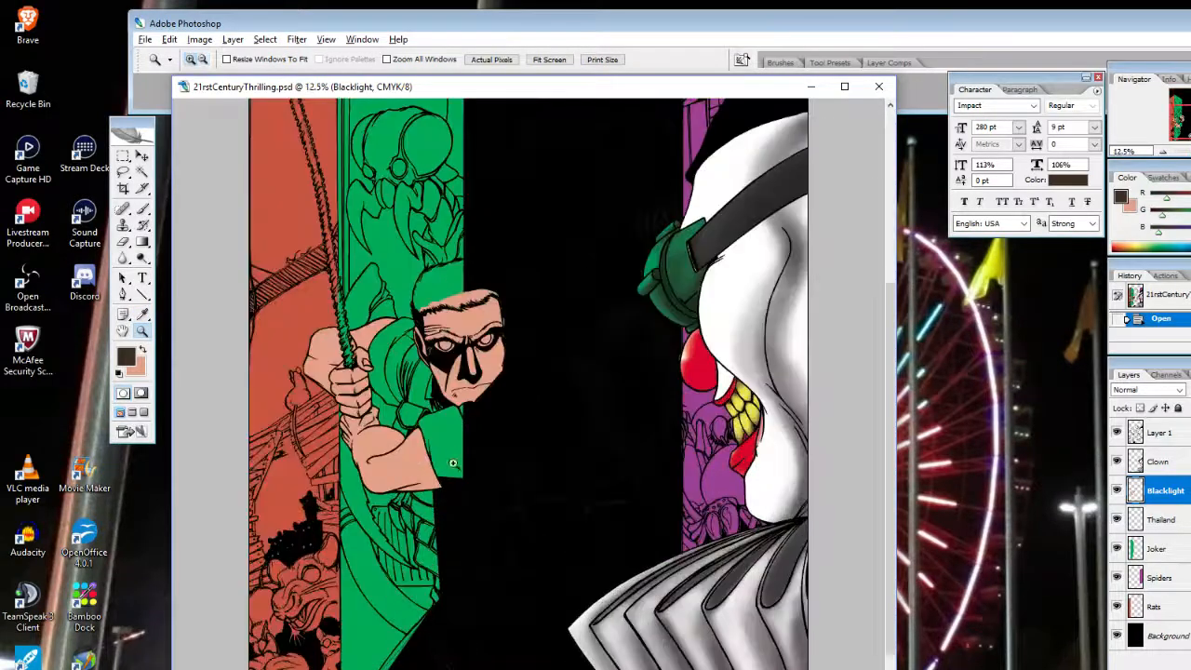
pyautogui.click(489, 391)
pyautogui.click(498, 363)
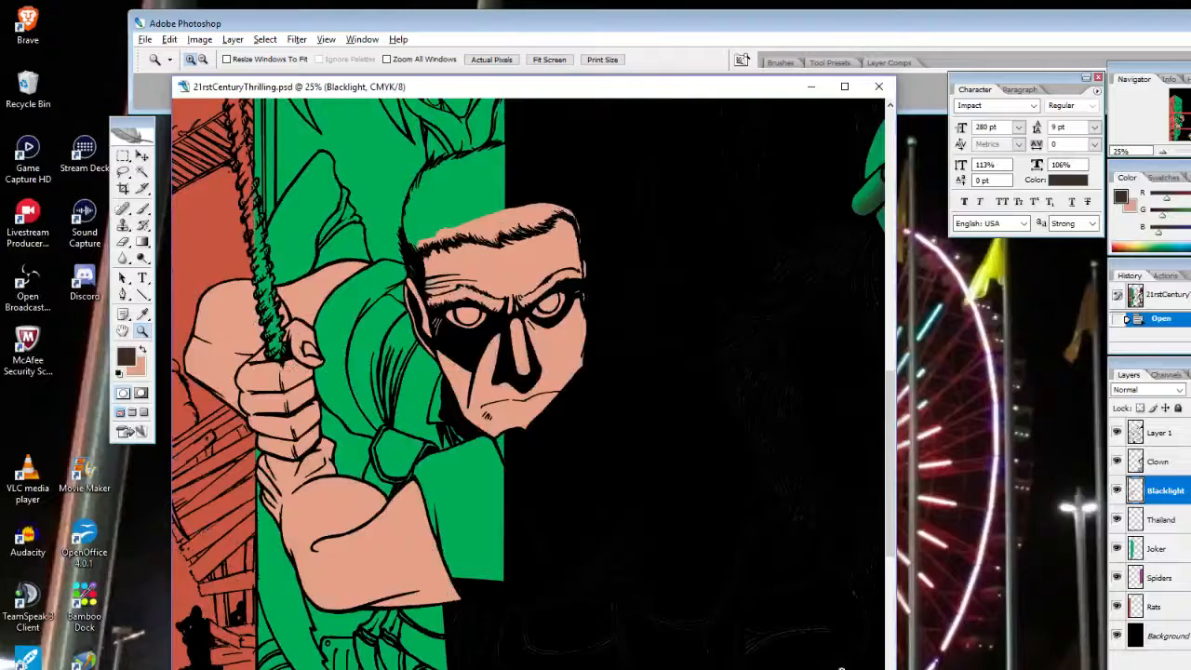
pyautogui.moveTo(895, 669); pyautogui.dragTo(1046, 669)
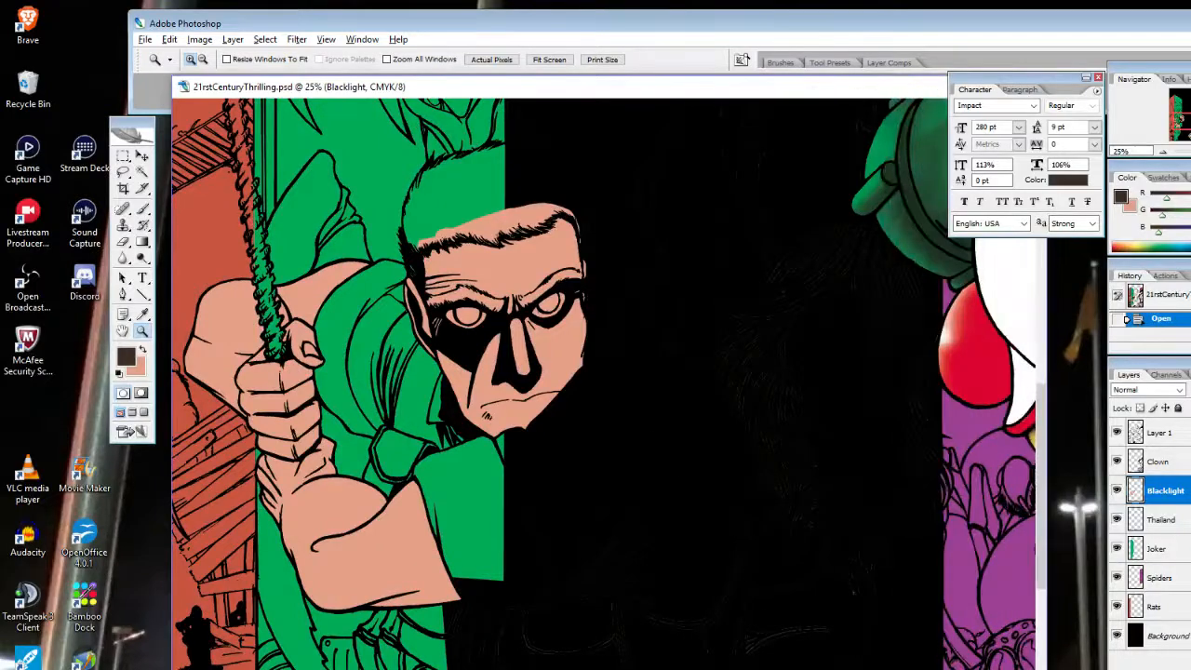
# Select the masked man's skin areas on the Blacklight layer with the Magic Wand and set the Brush opacity to 26%
pyautogui.click(141, 172)
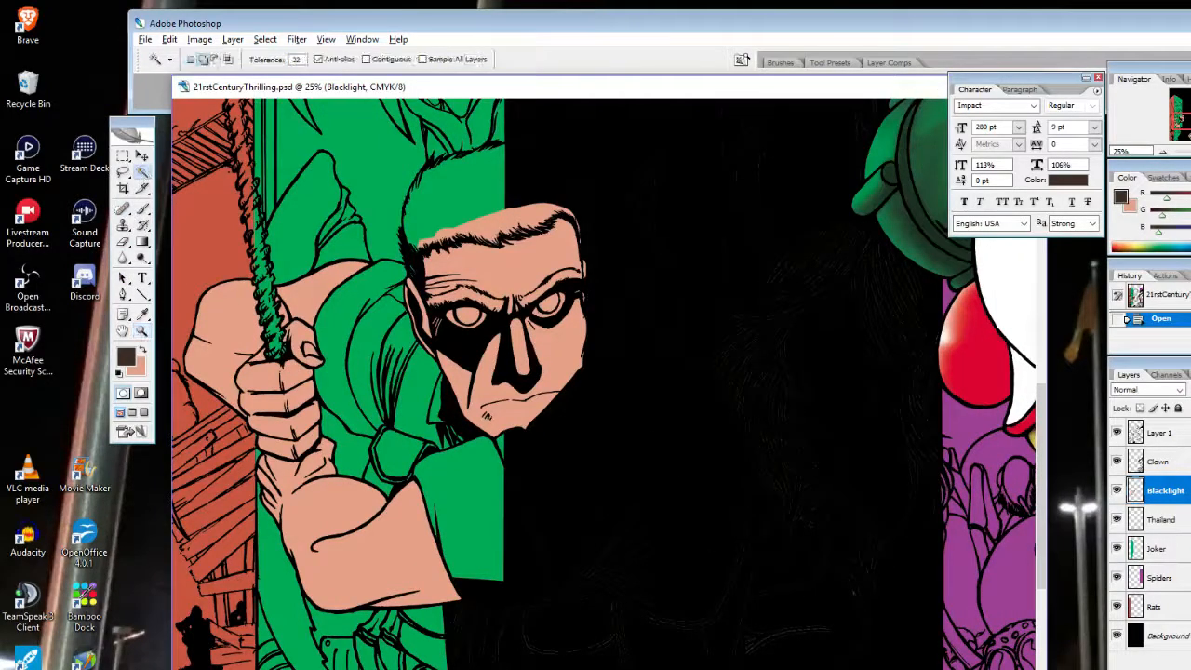
pyautogui.click(216, 313)
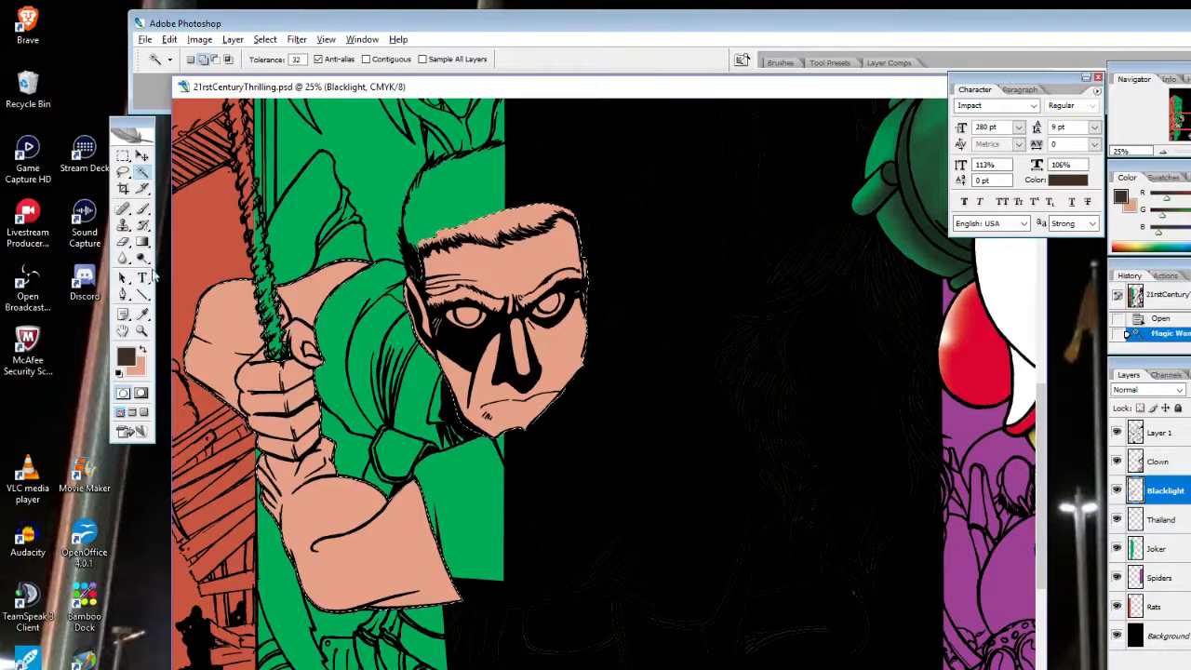
pyautogui.click(143, 210)
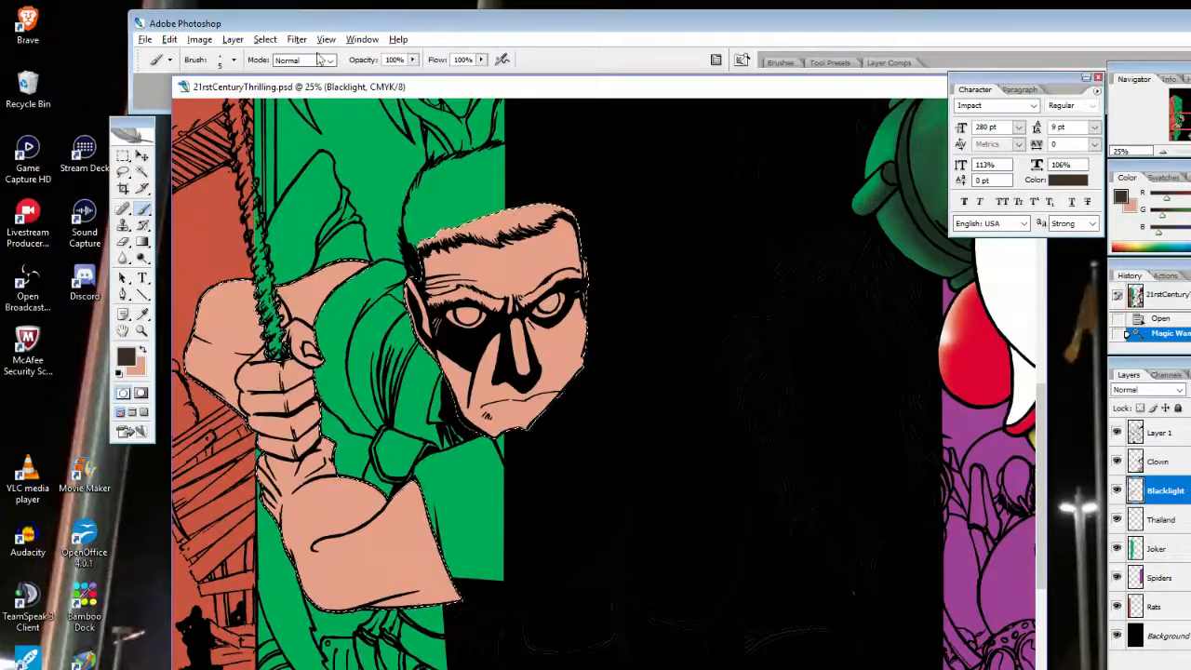
pyautogui.click(415, 60)
pyautogui.moveTo(410, 75); pyautogui.dragTo(360, 74)
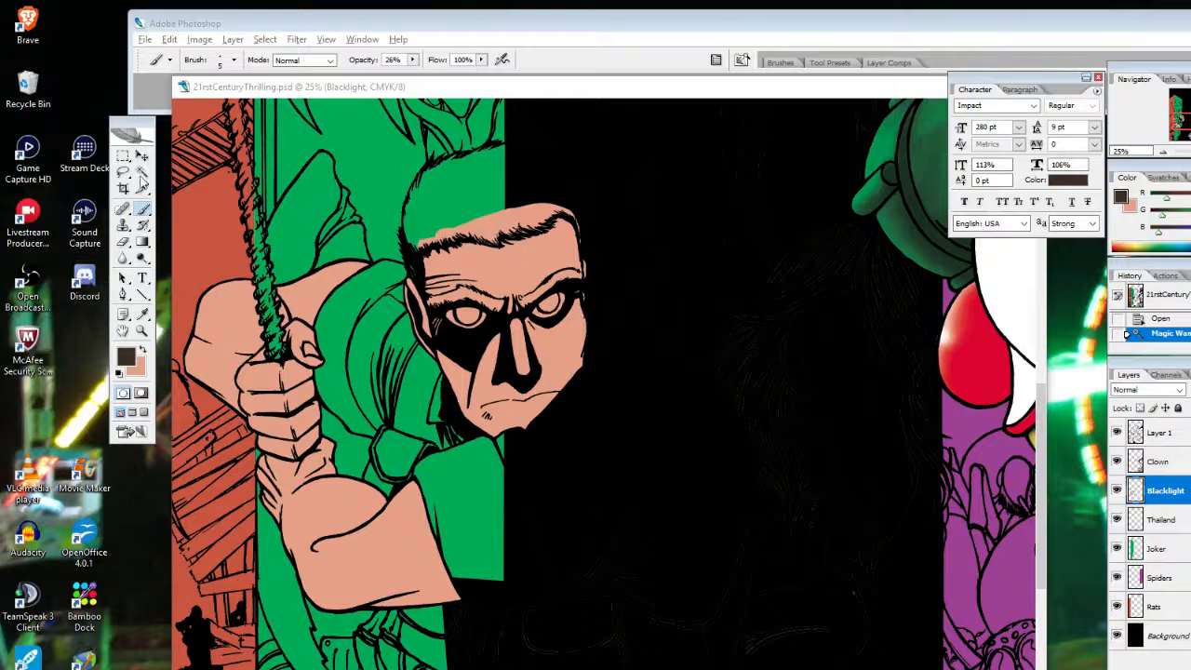
# Choose the soft 300 px brush with 0% hardness for painting inside the skin selection
pyautogui.click(141, 173)
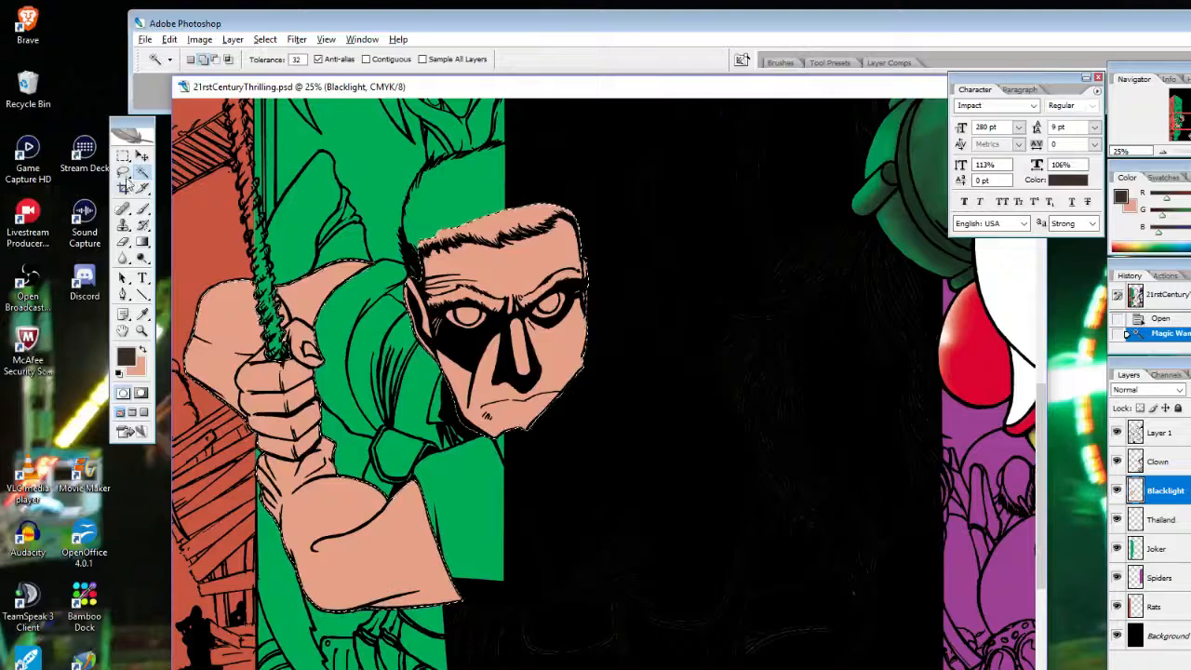
pyautogui.click(144, 211)
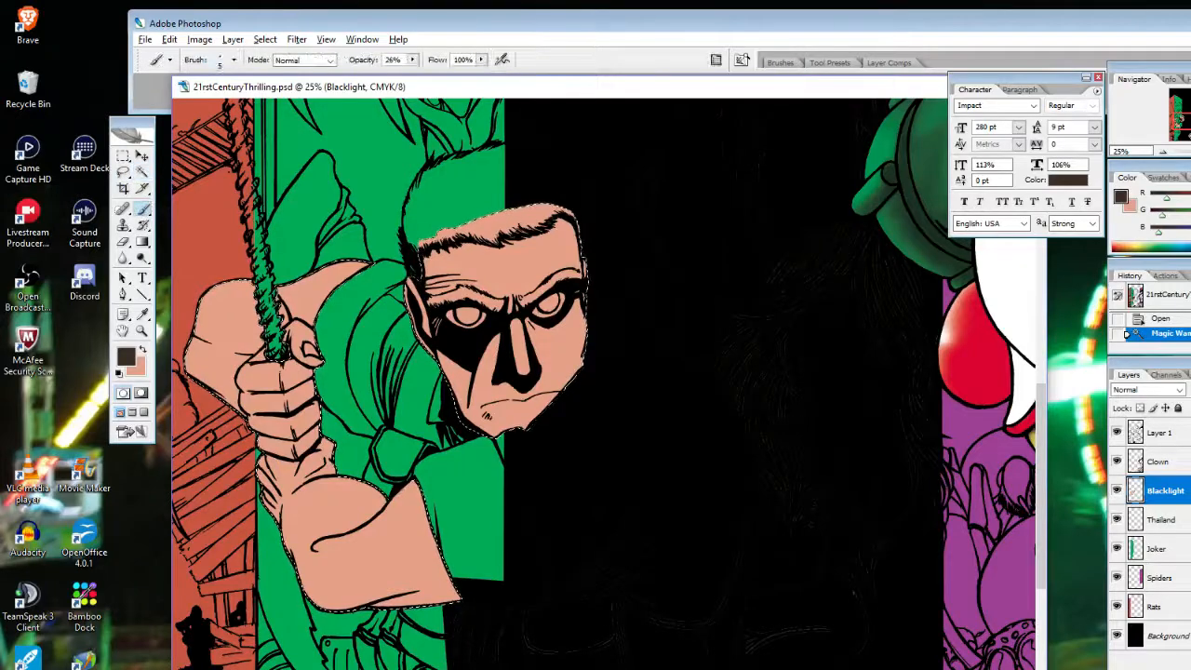
pyautogui.click(234, 59)
pyautogui.scroll(-3, 297, 243)
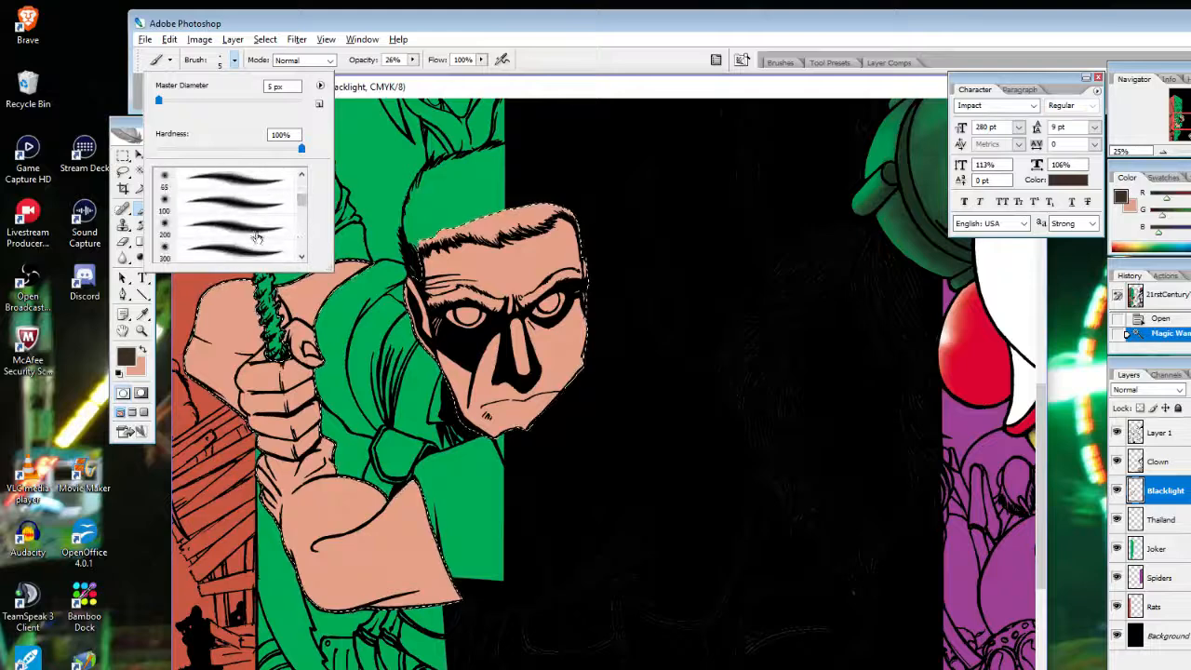
pyautogui.click(253, 246)
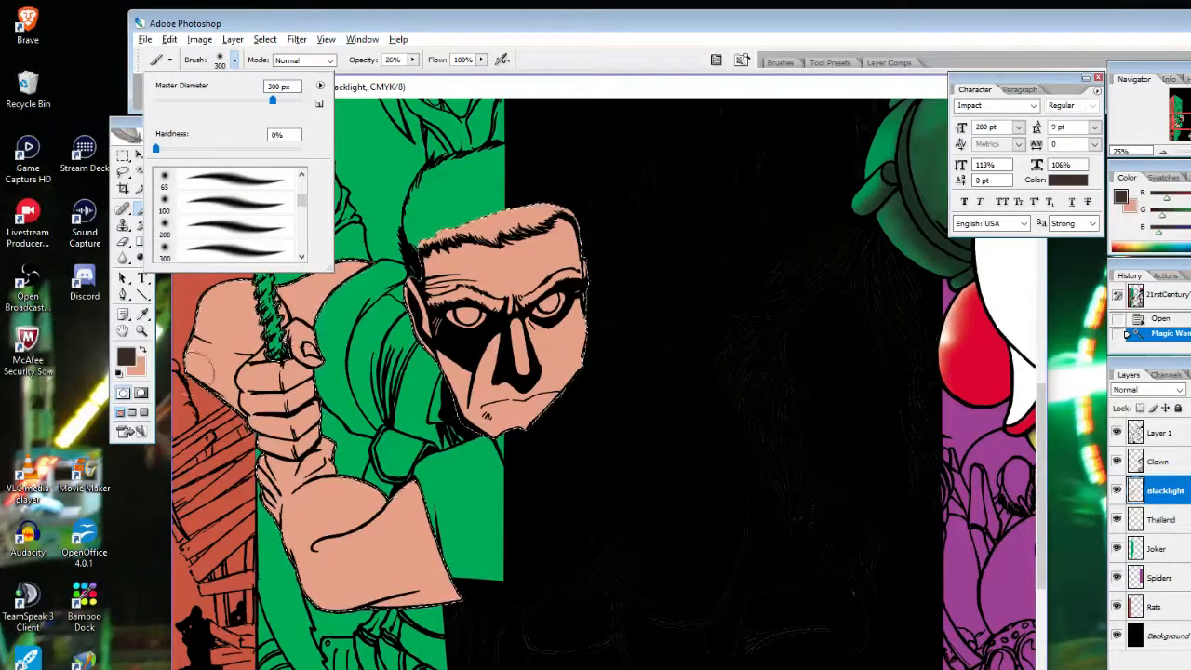
pyautogui.press('Return')
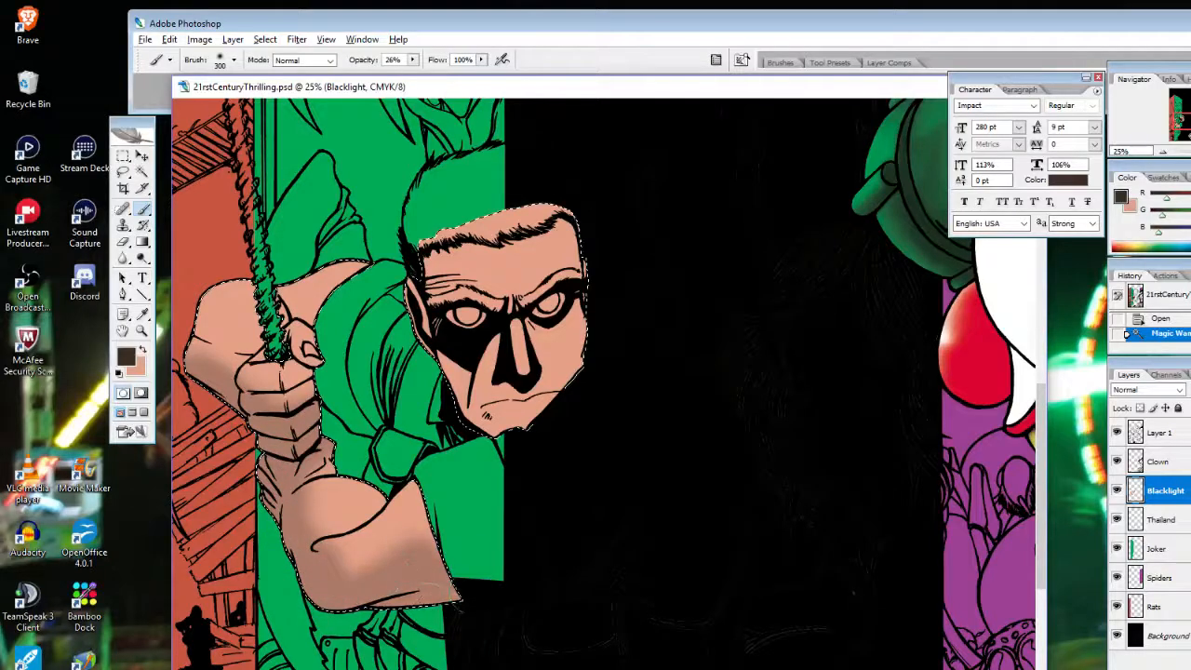
# Brush dark brown shadows along the forearm's edges, the face, and the arm behind the rope
pyautogui.moveTo(415, 593); pyautogui.dragTo(354, 596)
pyautogui.moveTo(438, 581); pyautogui.dragTo(344, 590)
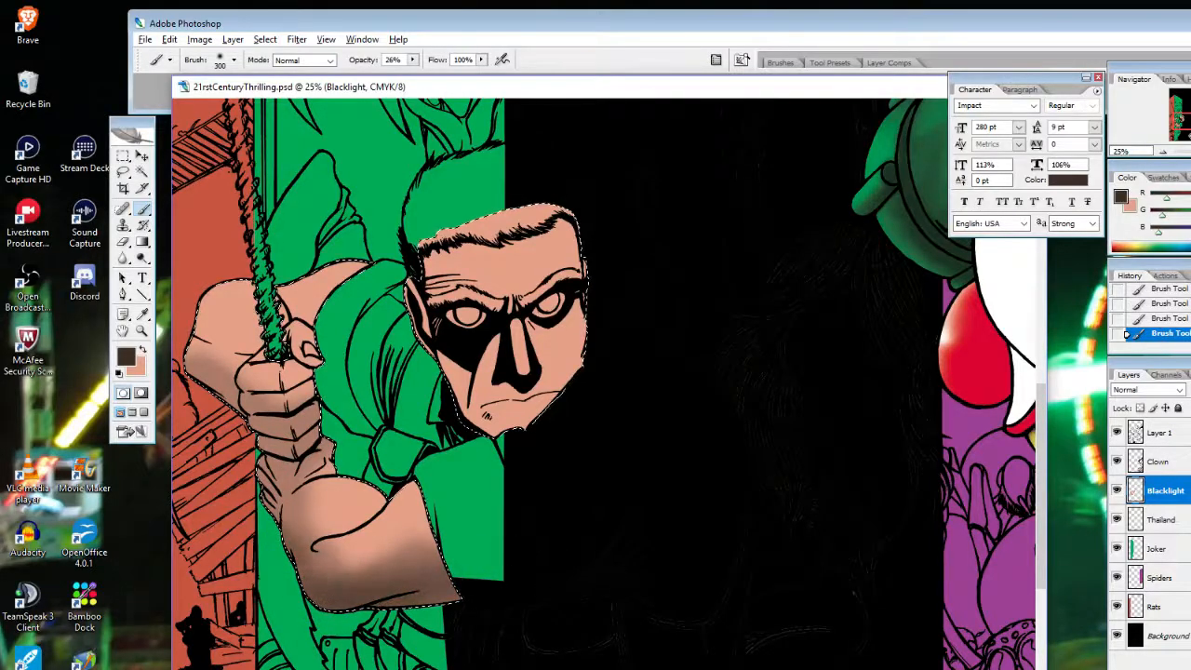
pyautogui.moveTo(286, 502); pyautogui.dragTo(321, 586)
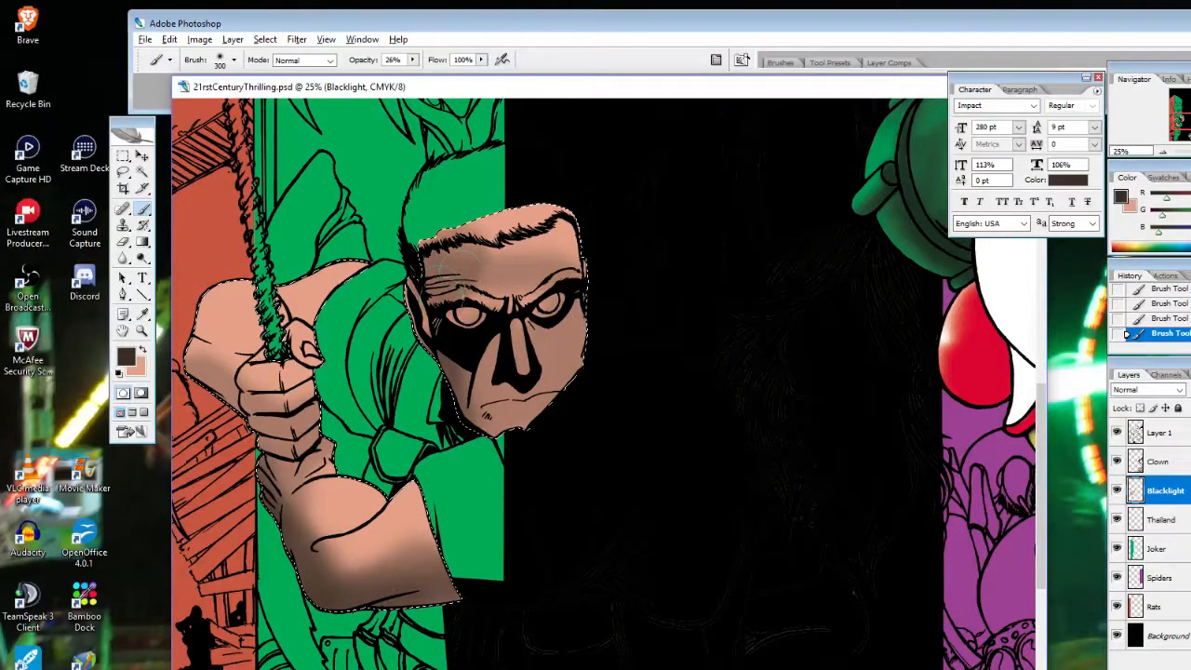
pyautogui.moveTo(557, 298); pyautogui.dragTo(557, 377)
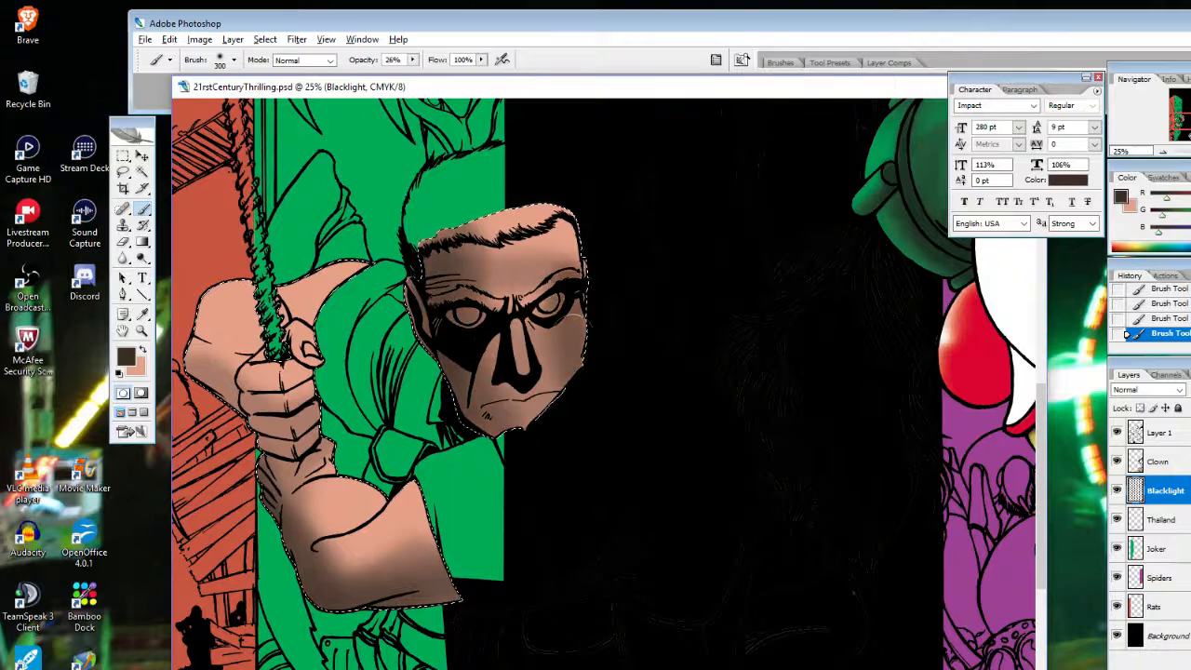
pyautogui.moveTo(544, 216); pyautogui.dragTo(572, 386)
pyautogui.moveTo(202, 358)
pyautogui.mouseDown()
pyautogui.moveTo(270, 365)
pyautogui.moveTo(296, 430)
pyautogui.moveTo(238, 401)
pyautogui.moveTo(191, 355)
pyautogui.moveTo(186, 365)
pyautogui.moveTo(224, 321)
pyautogui.moveTo(237, 344)
pyautogui.moveTo(312, 312)
pyautogui.moveTo(298, 321)
pyautogui.moveTo(367, 266)
pyautogui.moveTo(311, 288)
pyautogui.moveTo(331, 293)
pyautogui.moveTo(293, 317)
pyautogui.mouseUp()
# Swap to the peach colour, set the brush to 95 px, and lighten the rounded arm area beside the rope at 50% zoom
pyautogui.press('x')
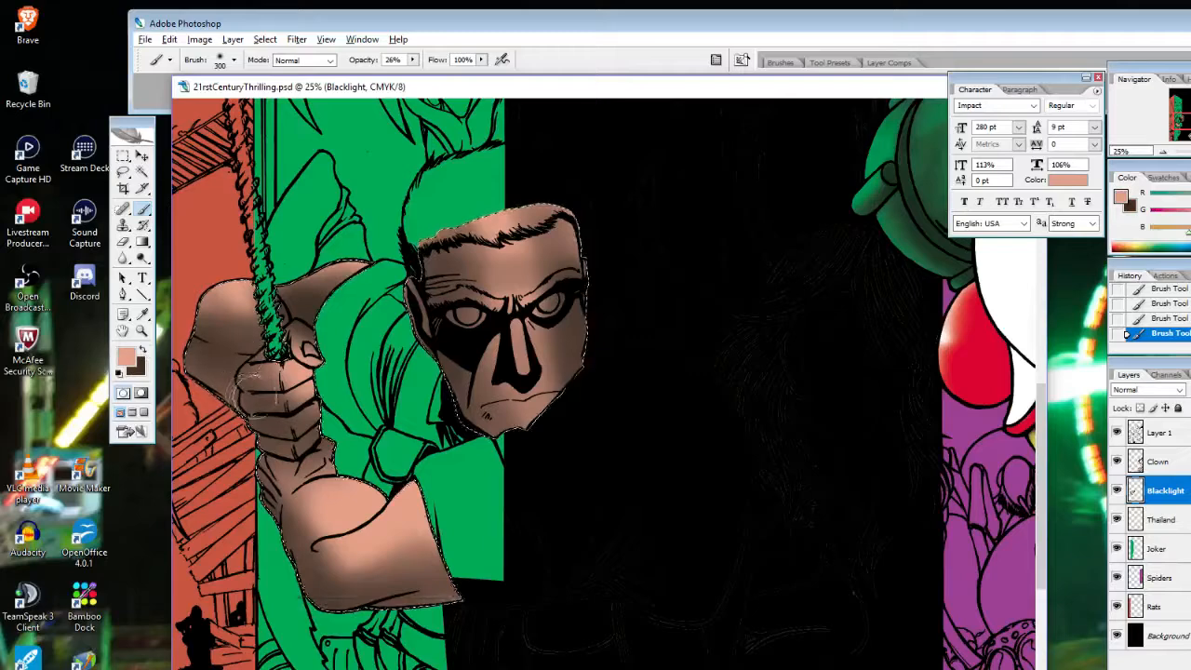
pyautogui.rightClick(312, 433)
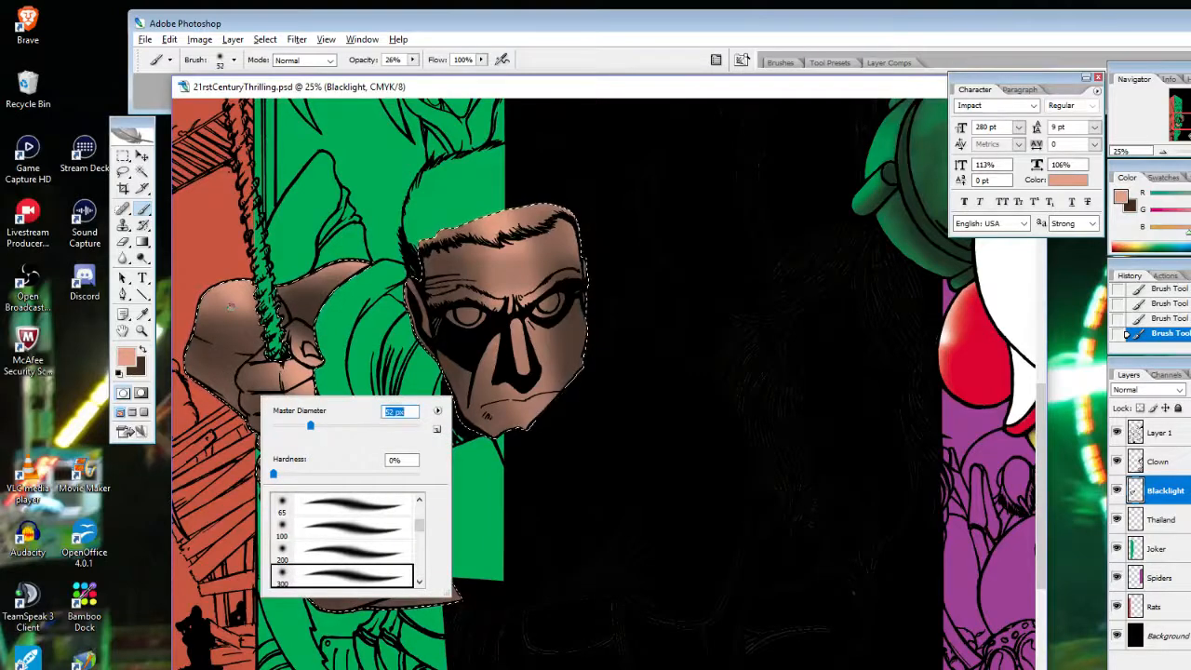
pyautogui.press('Escape')
pyautogui.press('z')
pyautogui.click(277, 352)
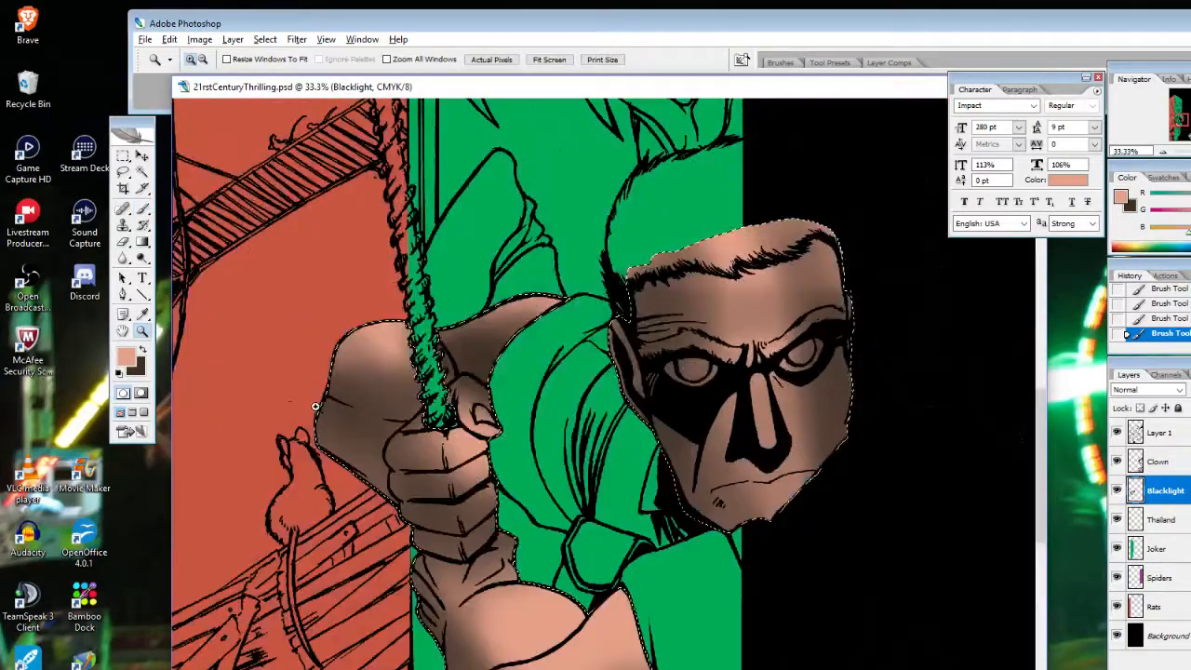
pyautogui.click(419, 424)
pyautogui.press('b')
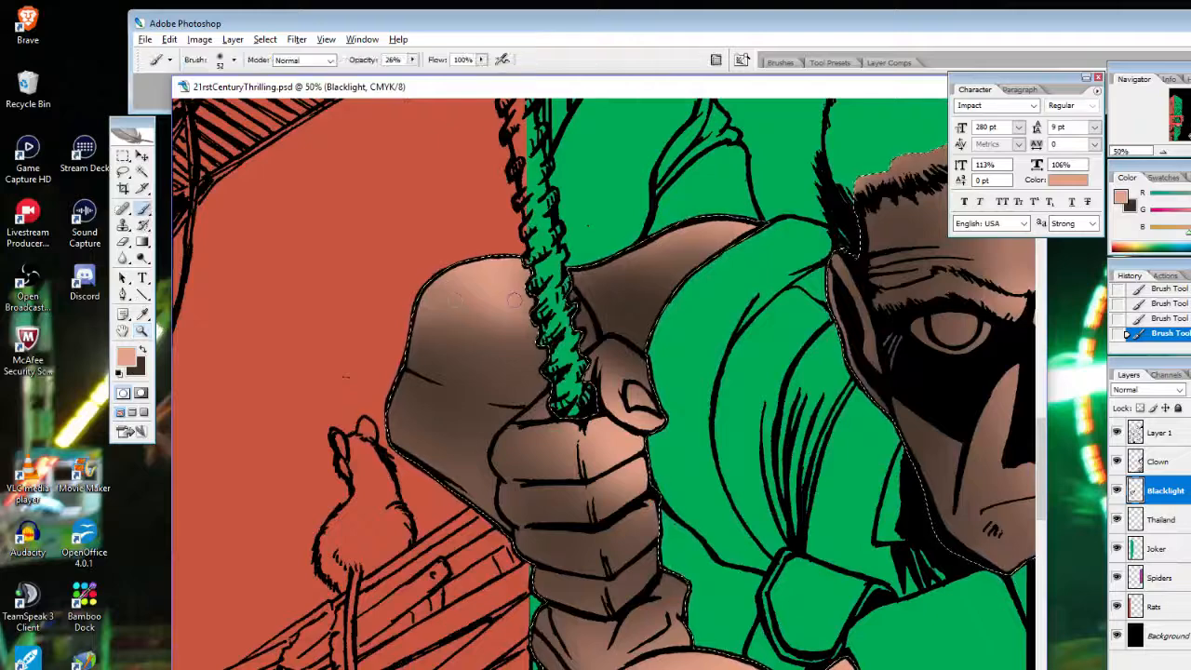
pyautogui.rightClick(540, 322)
pyautogui.click(479, 277)
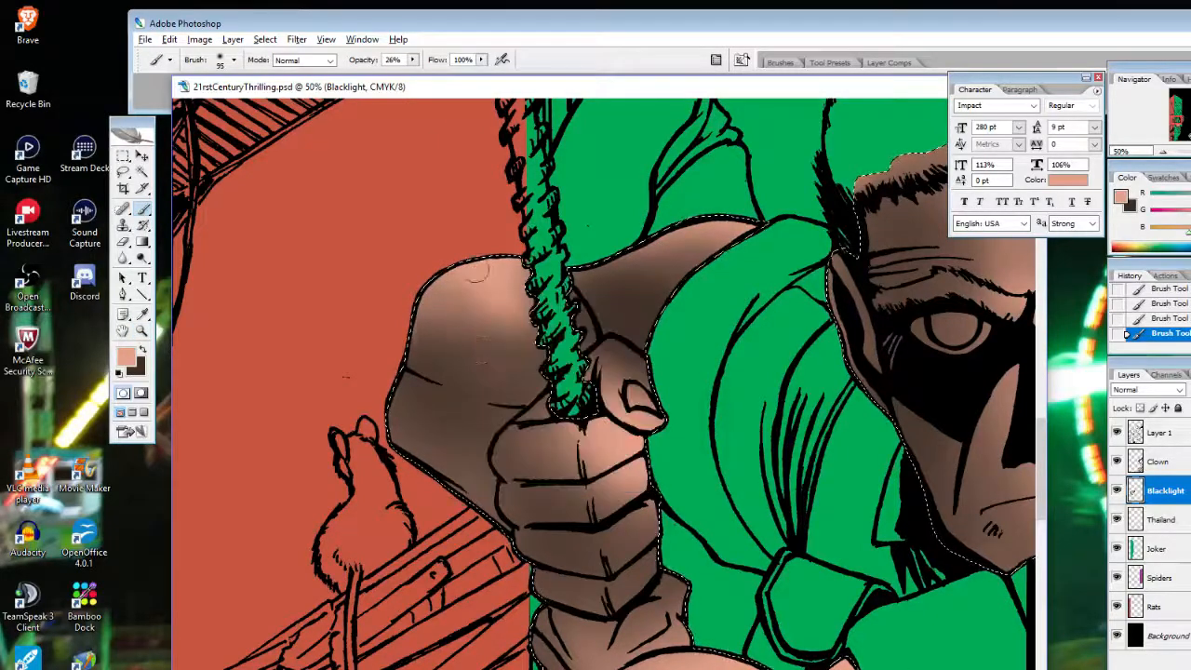
pyautogui.moveTo(461, 331)
pyautogui.mouseDown()
pyautogui.moveTo(470, 361)
pyautogui.moveTo(435, 333)
pyautogui.moveTo(450, 329)
pyautogui.moveTo(444, 314)
pyautogui.moveTo(510, 319)
pyautogui.mouseUp()
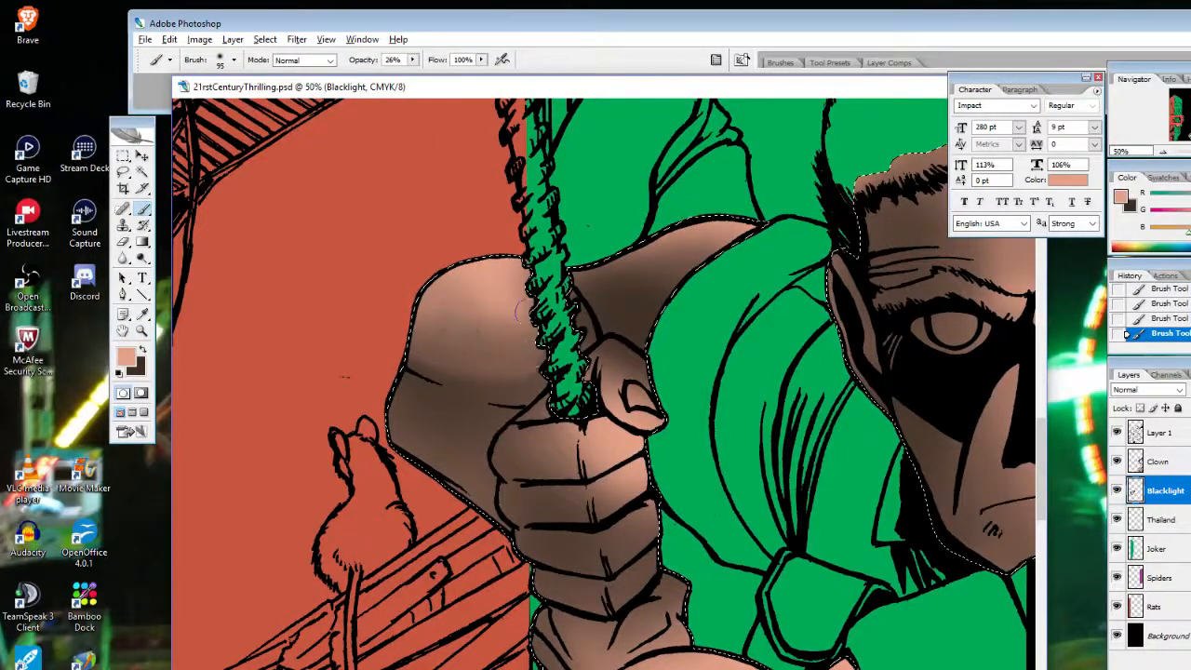
# Set the brush to 145 px and blend peach over the arm section between the rope and the green sleeve
pyautogui.rightClick(721, 294)
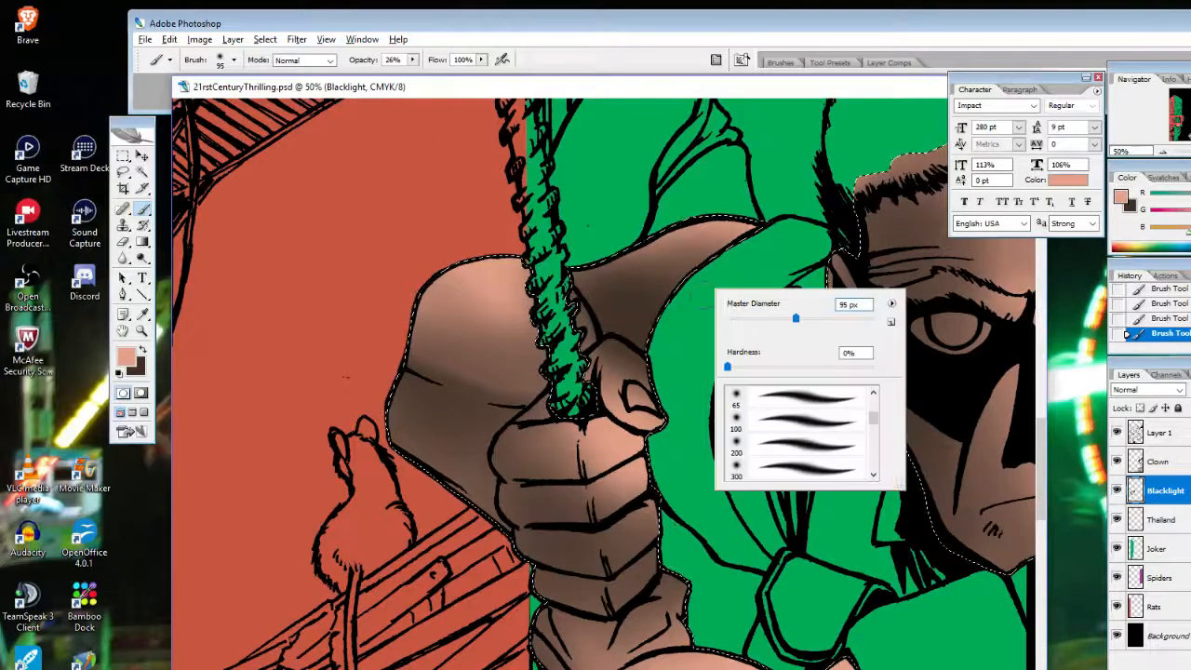
pyautogui.moveTo(793, 319); pyautogui.dragTo(817, 319)
pyautogui.click(654, 268)
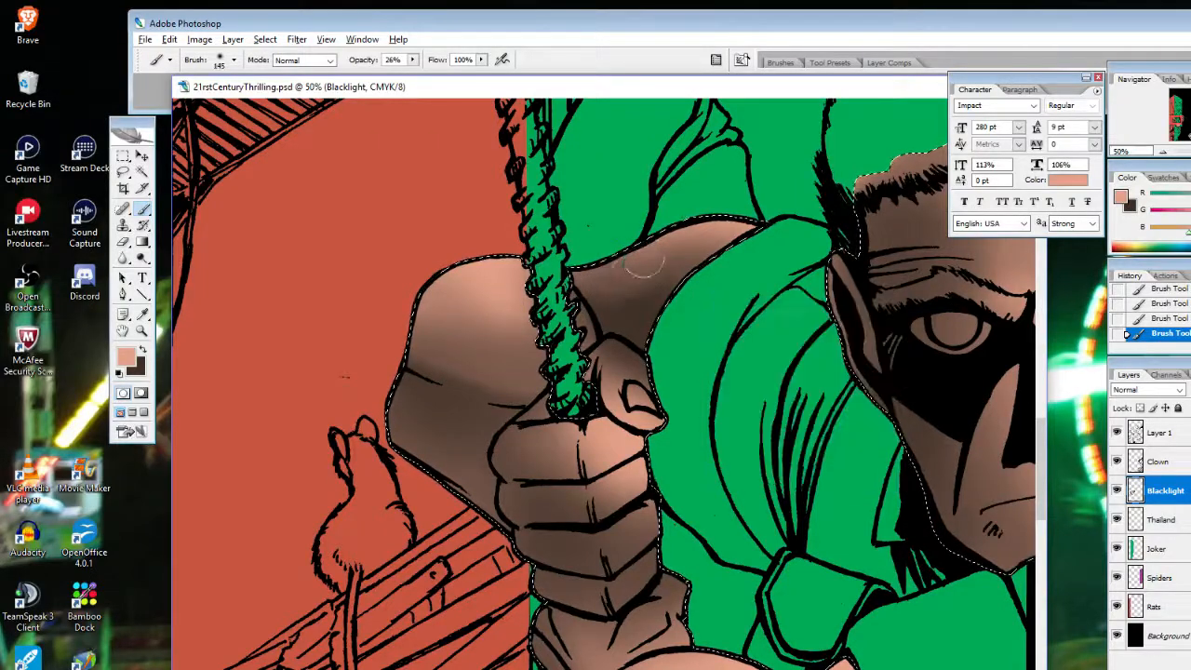
pyautogui.moveTo(651, 276)
pyautogui.mouseDown()
pyautogui.moveTo(649, 294)
pyautogui.moveTo(668, 298)
pyautogui.mouseUp()
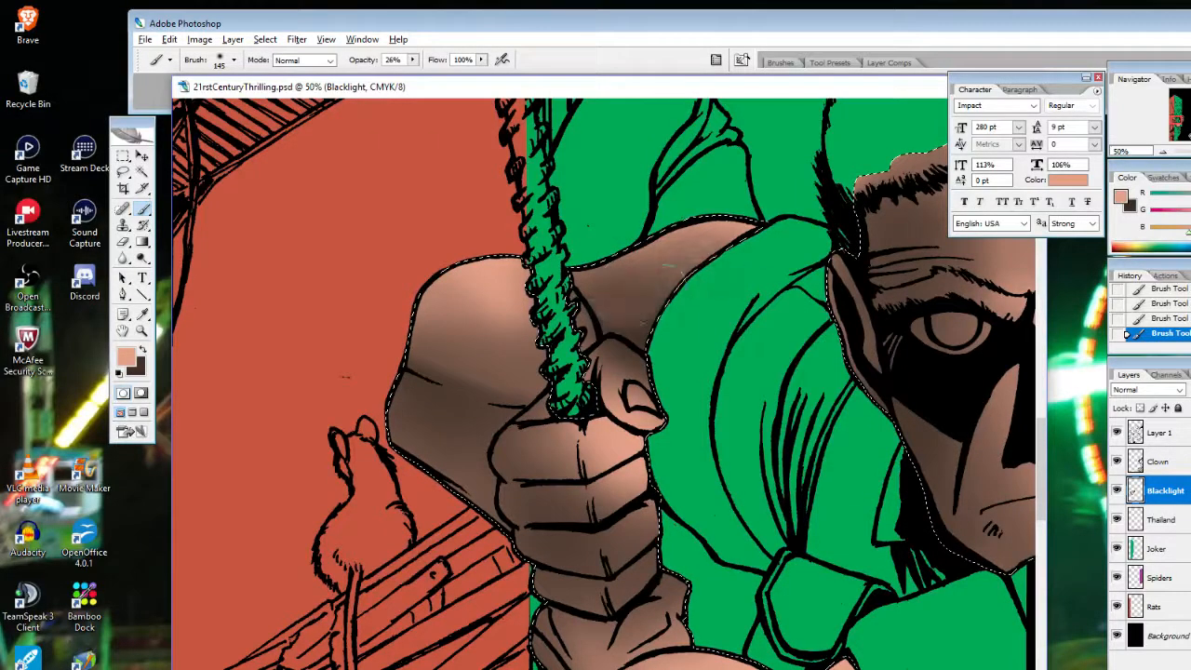
# Set the brush to 72 px and paint peach highlights on the thumb and upper fingers gripping the rope
pyautogui.rightClick(753, 367)
pyautogui.moveTo(853, 394); pyautogui.dragTo(815, 394)
pyautogui.click(622, 363)
pyautogui.moveTo(623, 364)
pyautogui.mouseDown()
pyautogui.moveTo(629, 386)
pyautogui.moveTo(615, 356)
pyautogui.moveTo(624, 384)
pyautogui.mouseUp()
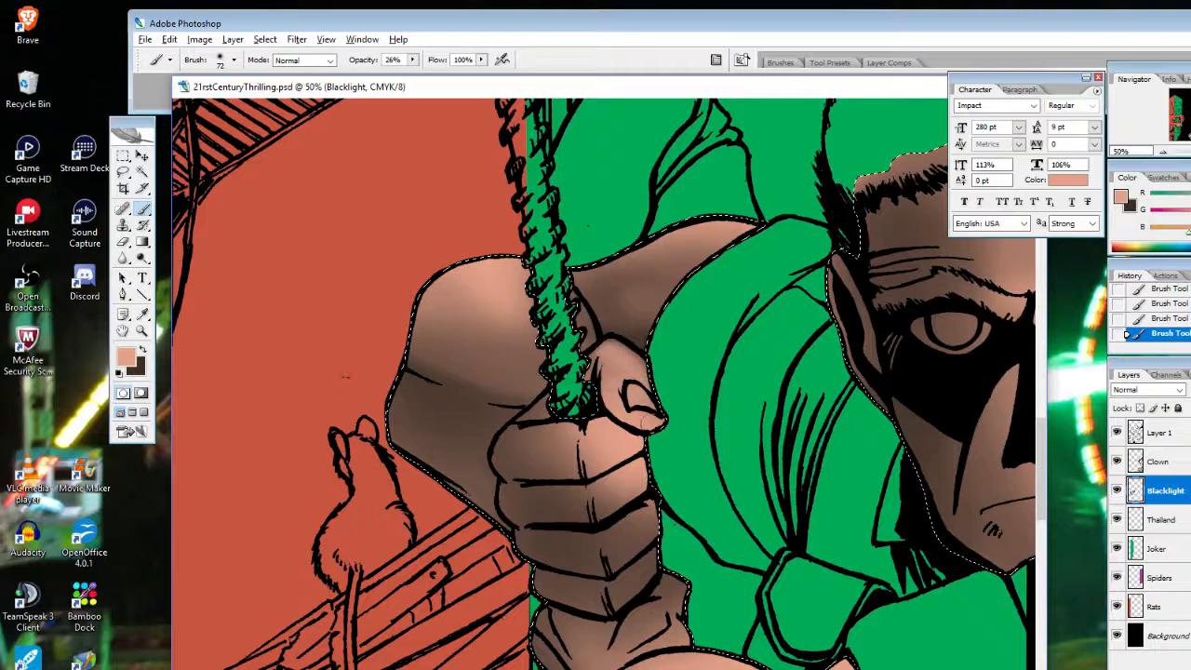
pyautogui.moveTo(522, 447)
pyautogui.mouseDown()
pyautogui.moveTo(584, 435)
pyautogui.moveTo(534, 442)
pyautogui.moveTo(564, 469)
pyautogui.mouseUp()
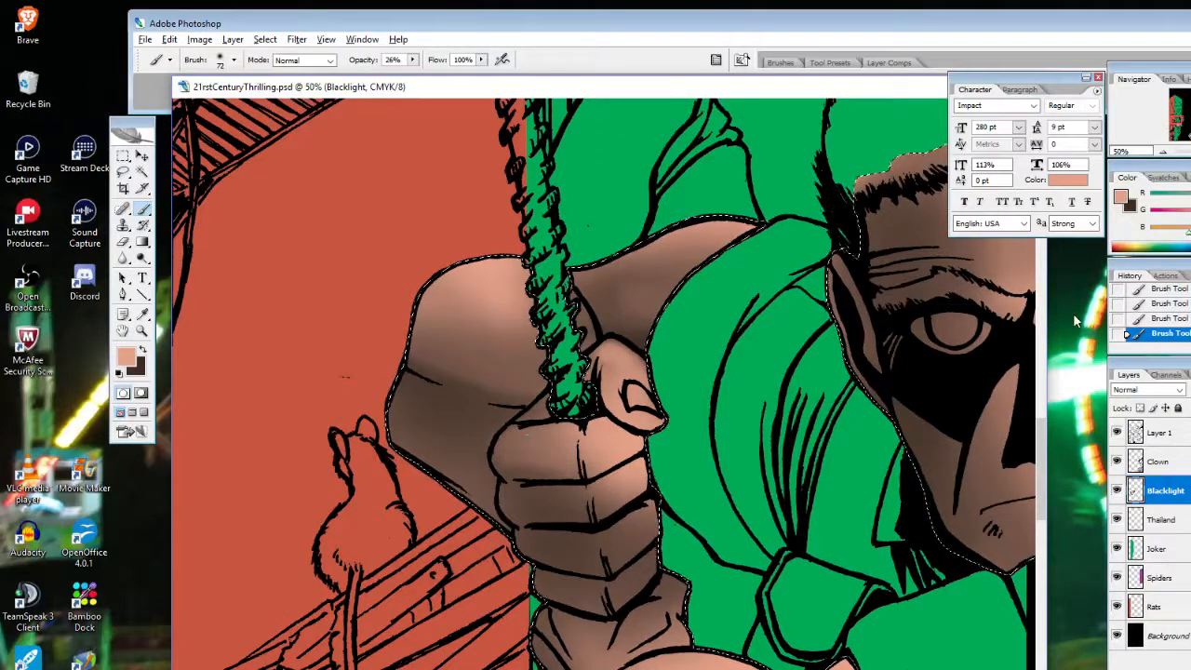
# Step back one brush stroke, set the brush to 129 px, and blend peach over the lower arm area and the fingers
pyautogui.hotkey('alt', 'Tab')
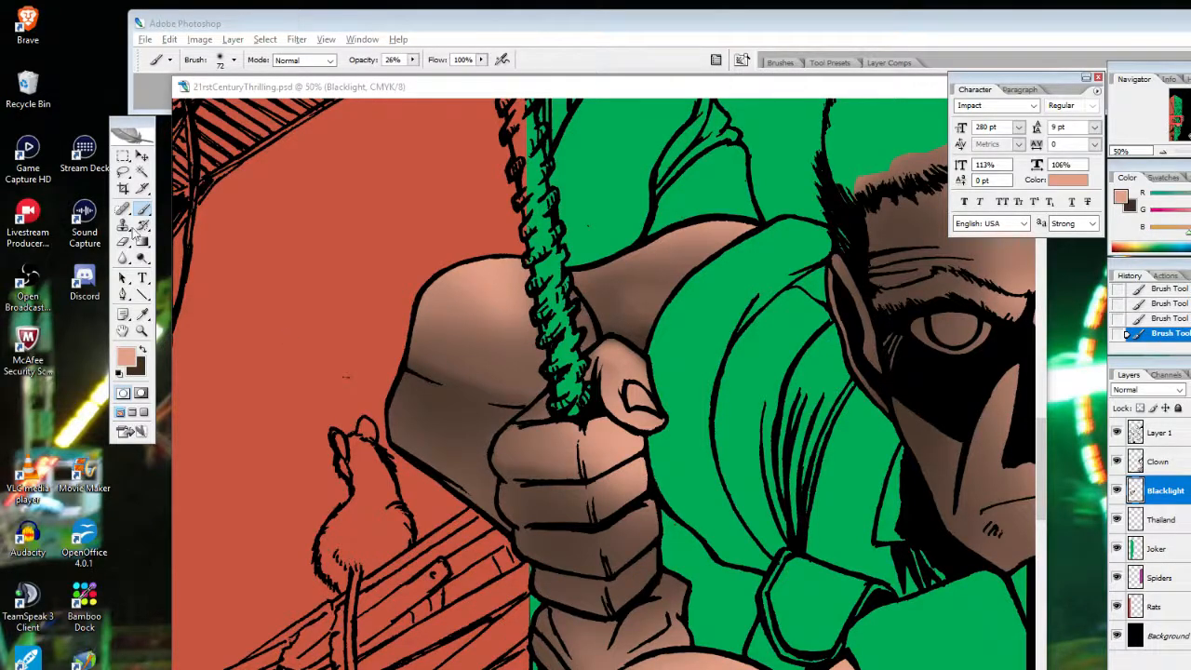
pyautogui.click(468, 415)
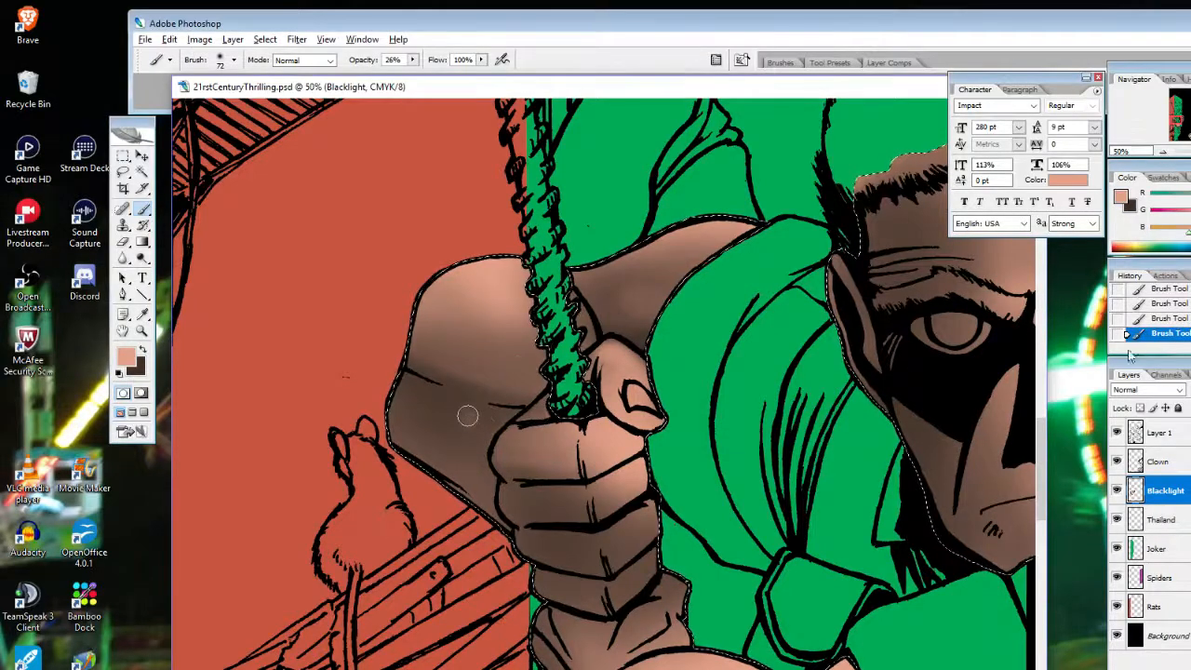
pyautogui.click(1170, 318)
pyautogui.rightClick(528, 441)
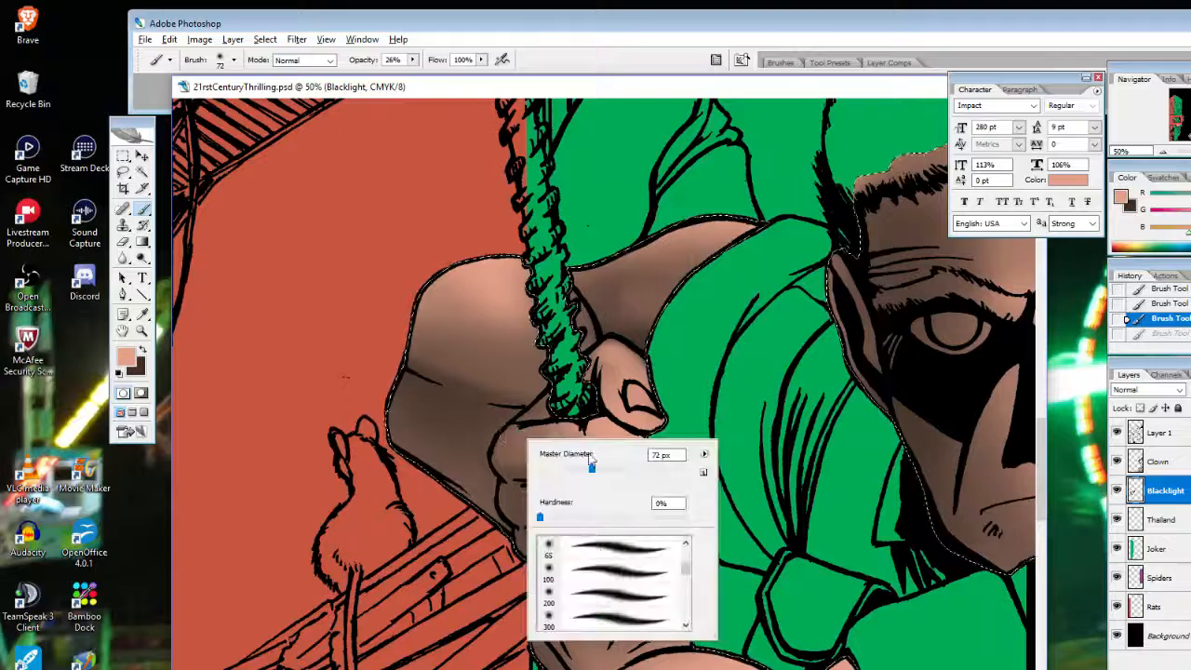
pyautogui.click(623, 469)
pyautogui.moveTo(455, 407)
pyautogui.mouseDown()
pyautogui.moveTo(412, 384)
pyautogui.moveTo(481, 423)
pyautogui.moveTo(438, 405)
pyautogui.mouseUp()
pyautogui.moveTo(551, 494)
pyautogui.mouseDown()
pyautogui.moveTo(635, 506)
pyautogui.moveTo(622, 497)
pyautogui.moveTo(640, 574)
pyautogui.mouseUp()
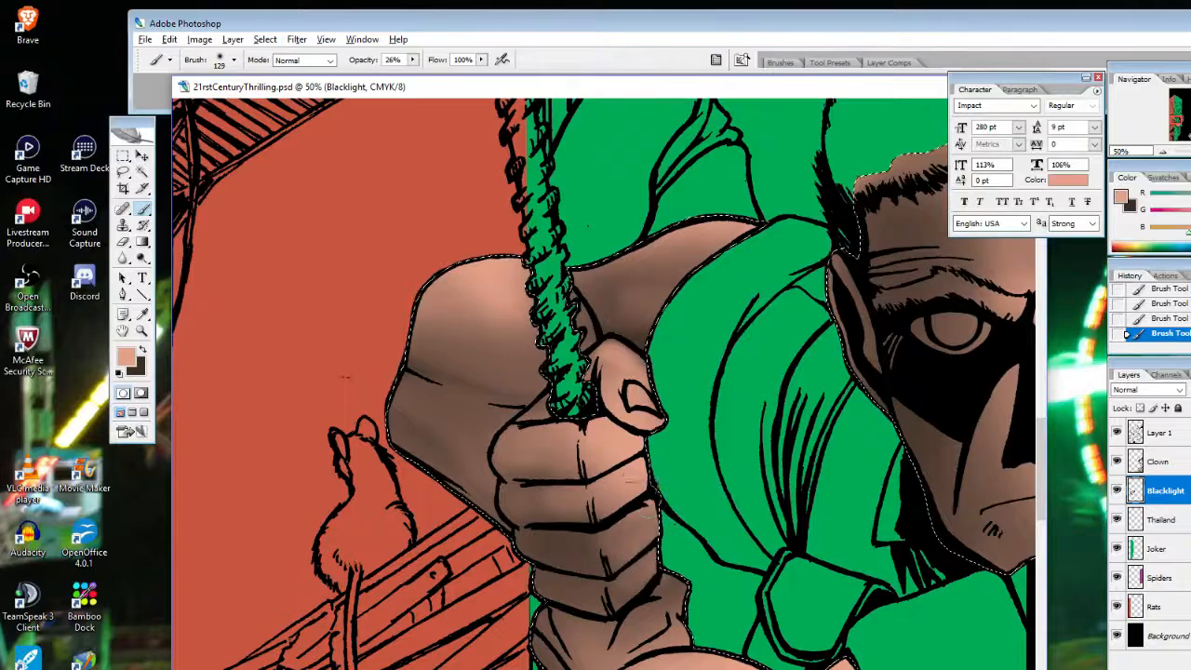
# Return to the peach foreground colour and brush highlights over the wrist and forearm below the fist
pyautogui.click(141, 350)
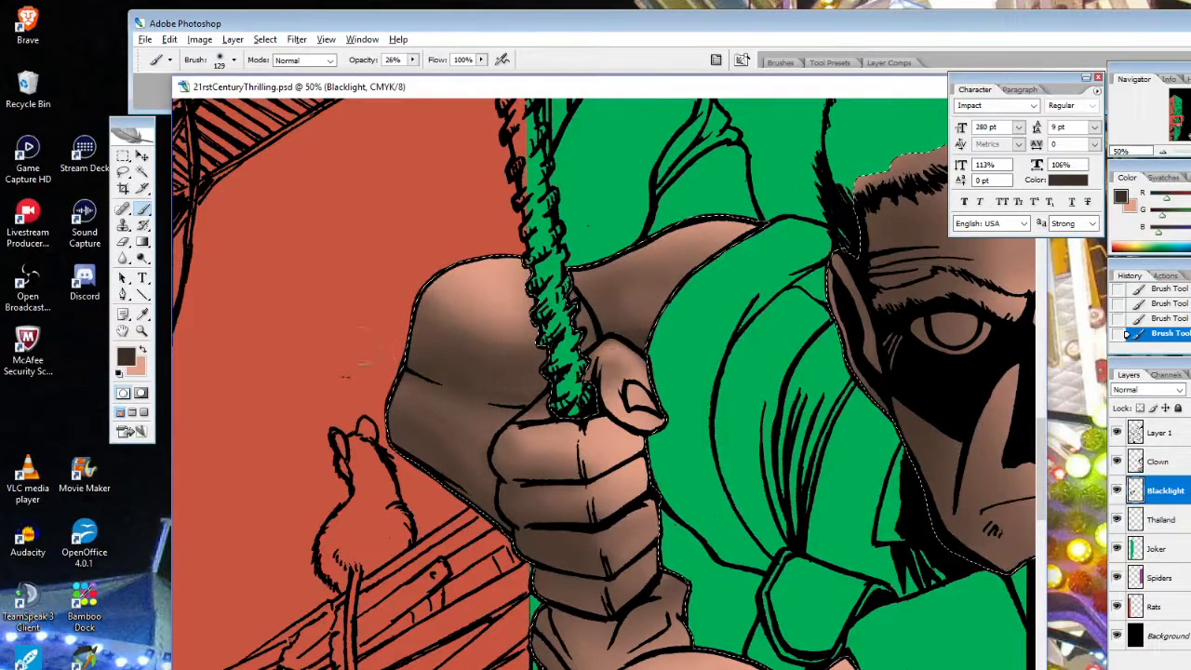
pyautogui.press('x')
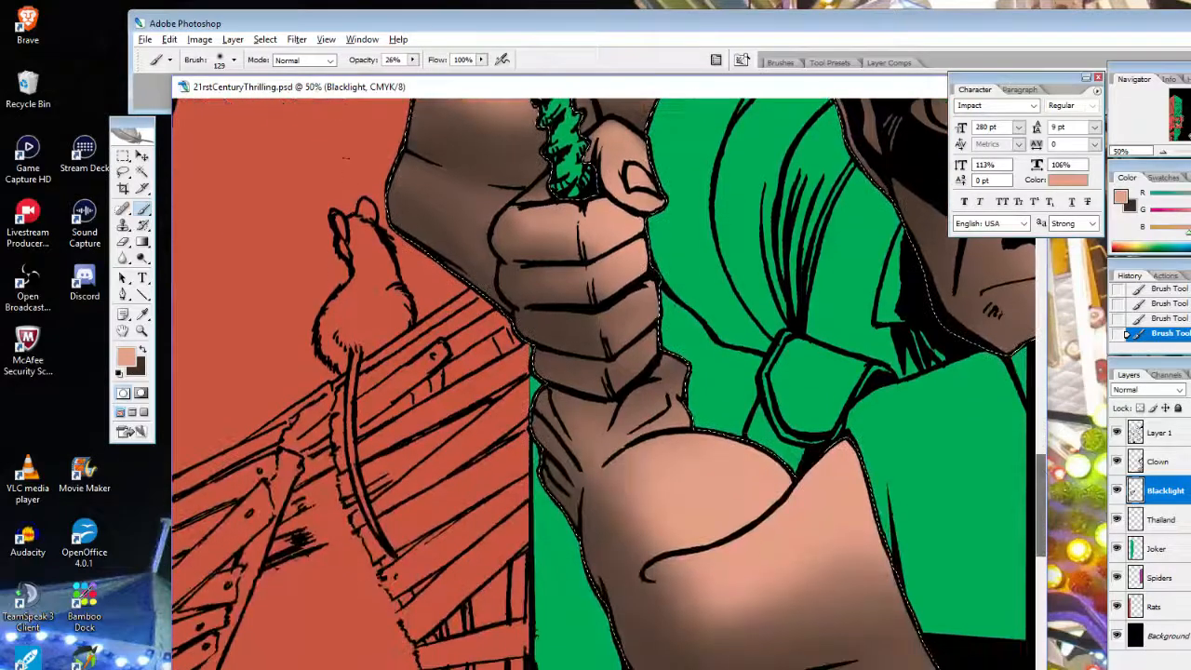
pyautogui.moveTo(673, 357); pyautogui.dragTo(655, 386)
pyautogui.moveTo(595, 426)
pyautogui.mouseDown()
pyautogui.moveTo(565, 426)
pyautogui.moveTo(626, 461)
pyautogui.moveTo(616, 477)
pyautogui.moveTo(658, 532)
pyautogui.moveTo(652, 543)
pyautogui.moveTo(703, 522)
pyautogui.moveTo(703, 495)
pyautogui.moveTo(646, 478)
pyautogui.moveTo(612, 496)
pyautogui.moveTo(613, 559)
pyautogui.moveTo(644, 489)
pyautogui.moveTo(554, 426)
pyautogui.moveTo(568, 426)
pyautogui.moveTo(568, 478)
pyautogui.moveTo(657, 515)
pyautogui.moveTo(738, 489)
pyautogui.moveTo(724, 571)
pyautogui.moveTo(810, 563)
pyautogui.moveTo(904, 504)
pyautogui.mouseUp()
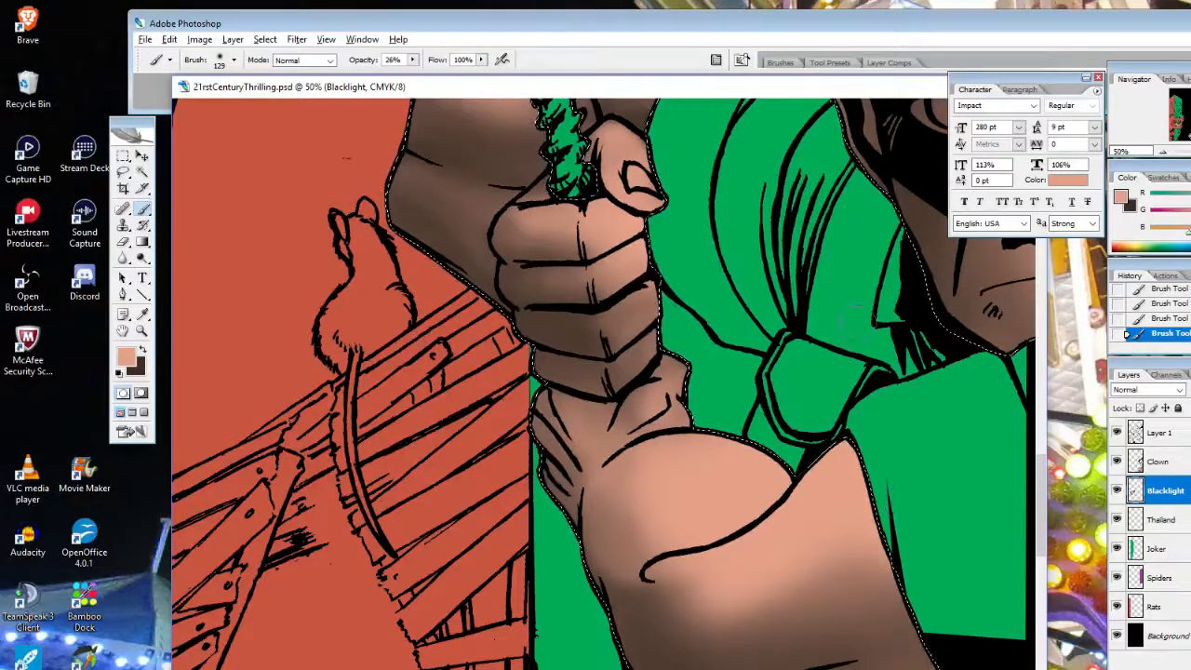
# Set the brush to 171 px and blend peach across the broad lower part of the raised forearm
pyautogui.rightClick(908, 453)
pyautogui.click(1014, 480)
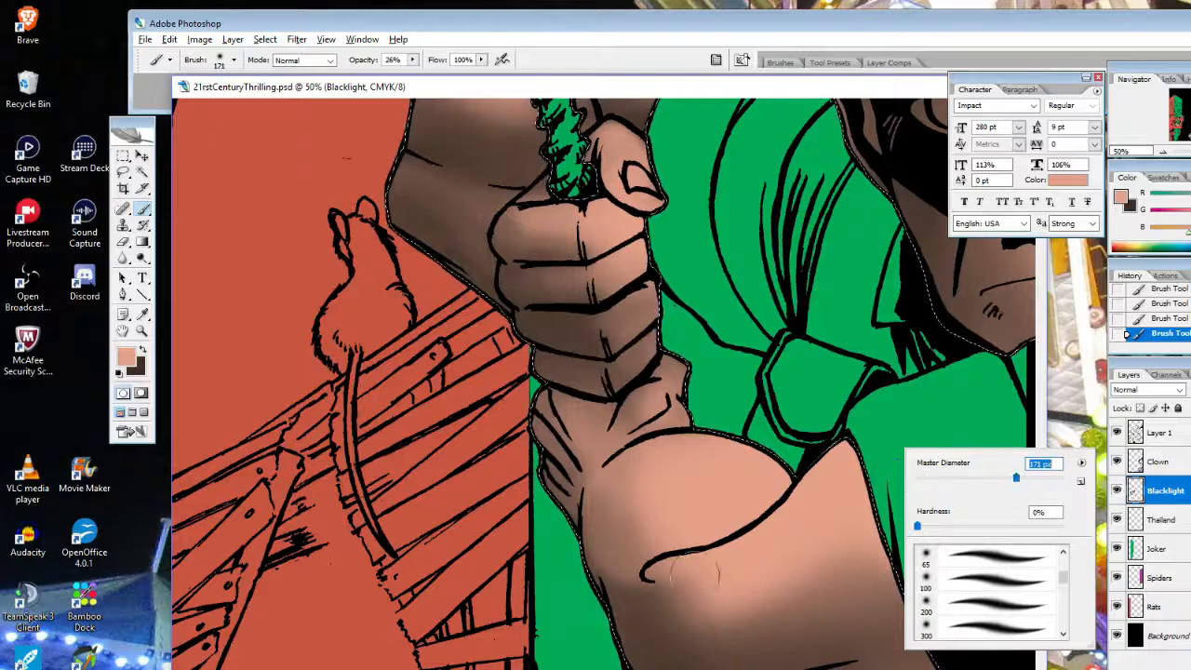
pyautogui.moveTo(680, 577); pyautogui.dragTo(842, 569)
pyautogui.moveTo(668, 618); pyautogui.dragTo(837, 633)
pyautogui.moveTo(698, 633)
pyautogui.mouseDown()
pyautogui.moveTo(744, 652)
pyautogui.moveTo(823, 642)
pyautogui.mouseUp()
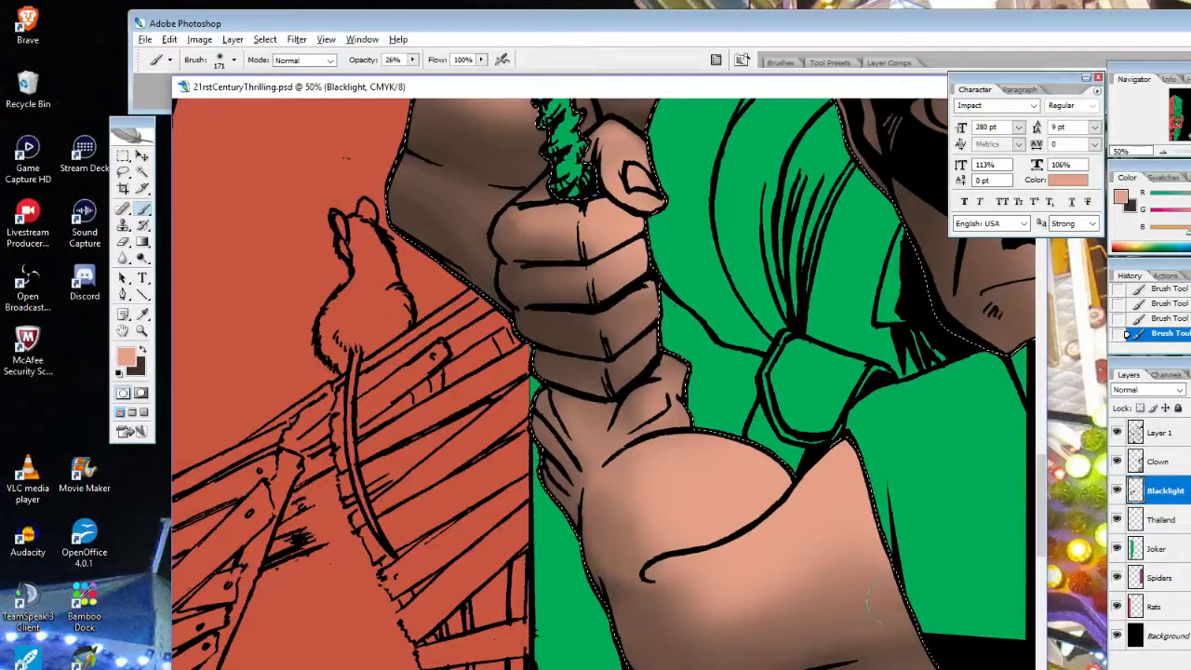
# Switch to the dark brown foreground colour and shade the forearm's underside and its outer edge up to the wrist
pyautogui.click(143, 351)
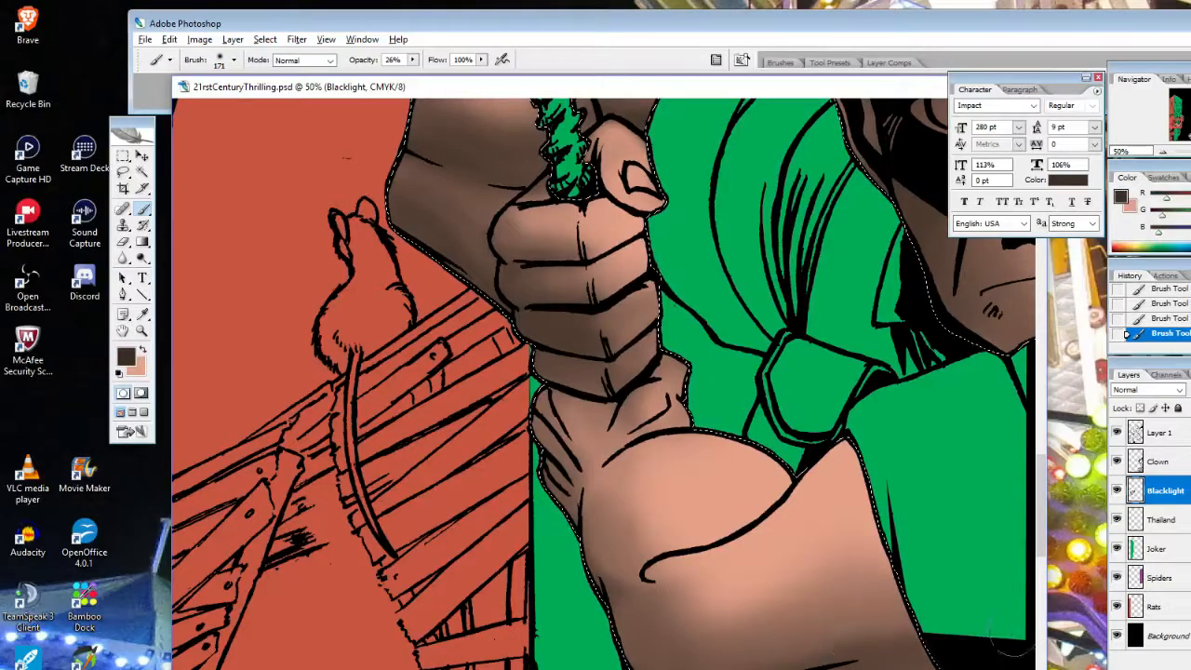
pyautogui.moveTo(842, 642); pyautogui.dragTo(721, 637)
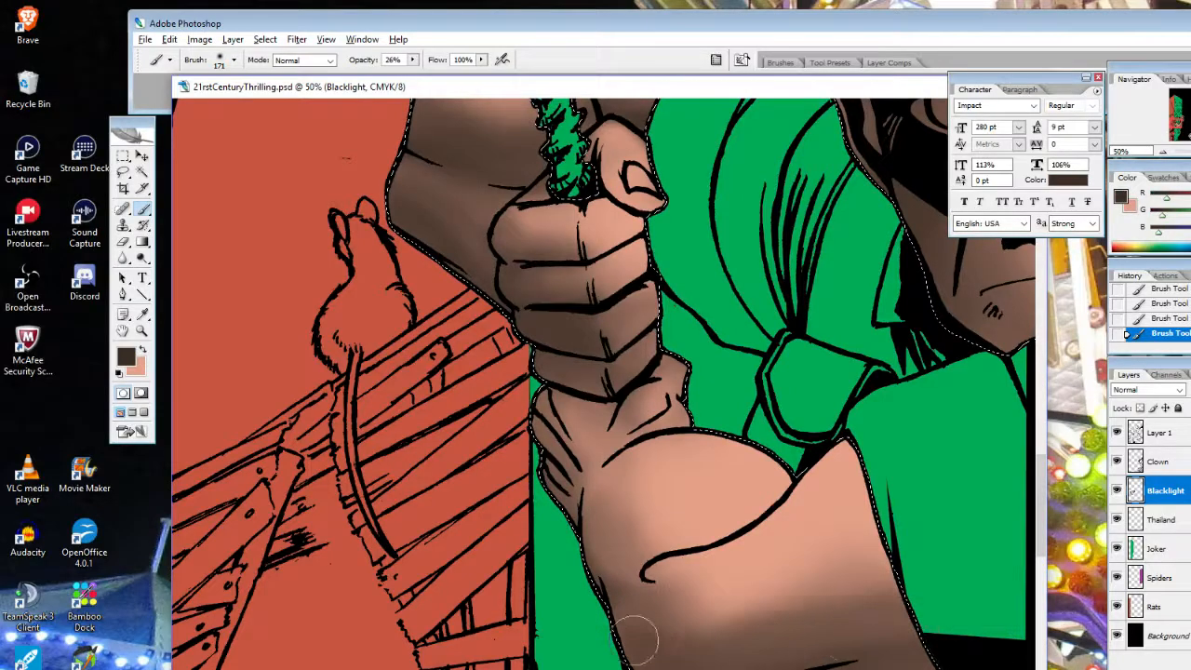
pyautogui.moveTo(606, 528)
pyautogui.mouseDown()
pyautogui.moveTo(601, 489)
pyautogui.moveTo(559, 468)
pyautogui.mouseUp()
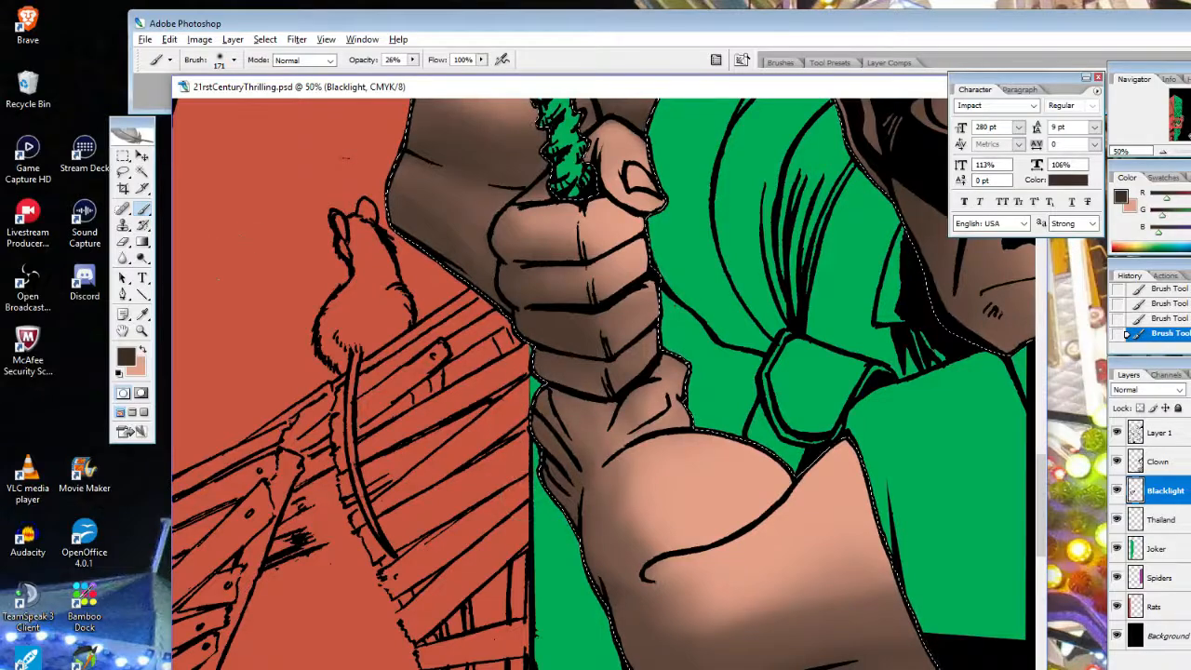
# Return to the peach foreground colour and brush highlights over the bulge of the forearm with the 171 px brush
pyautogui.click(143, 350)
pyautogui.rightClick(643, 441)
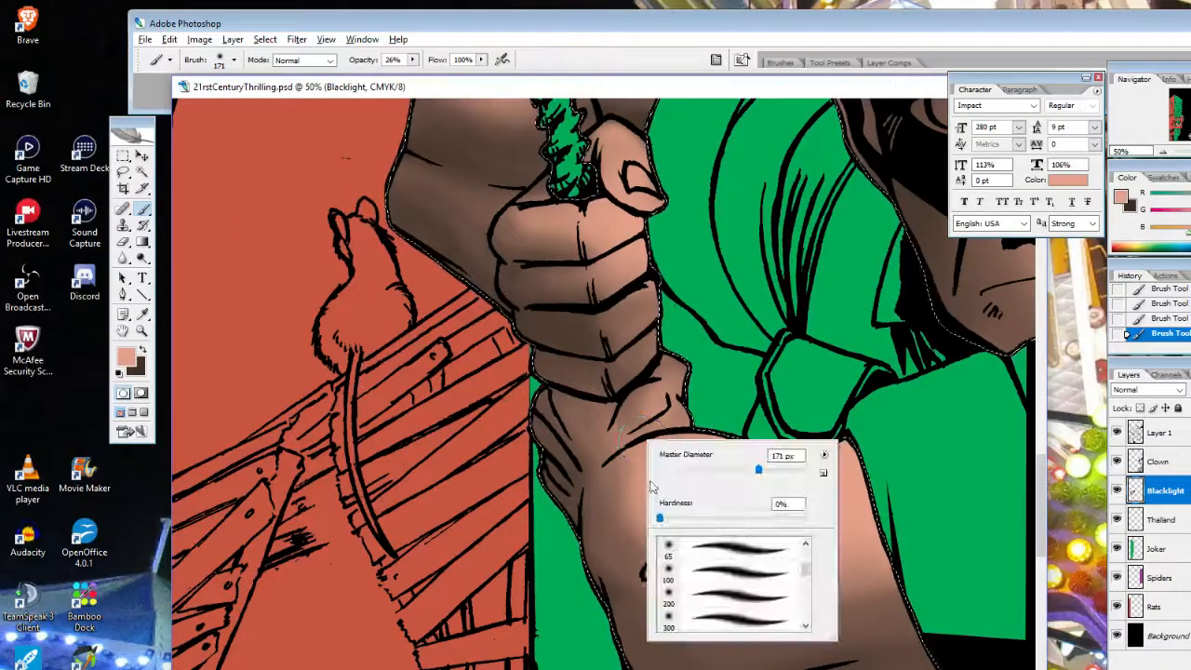
pyautogui.click(729, 430)
pyautogui.moveTo(677, 458)
pyautogui.mouseDown()
pyautogui.moveTo(626, 484)
pyautogui.moveTo(686, 545)
pyautogui.mouseUp()
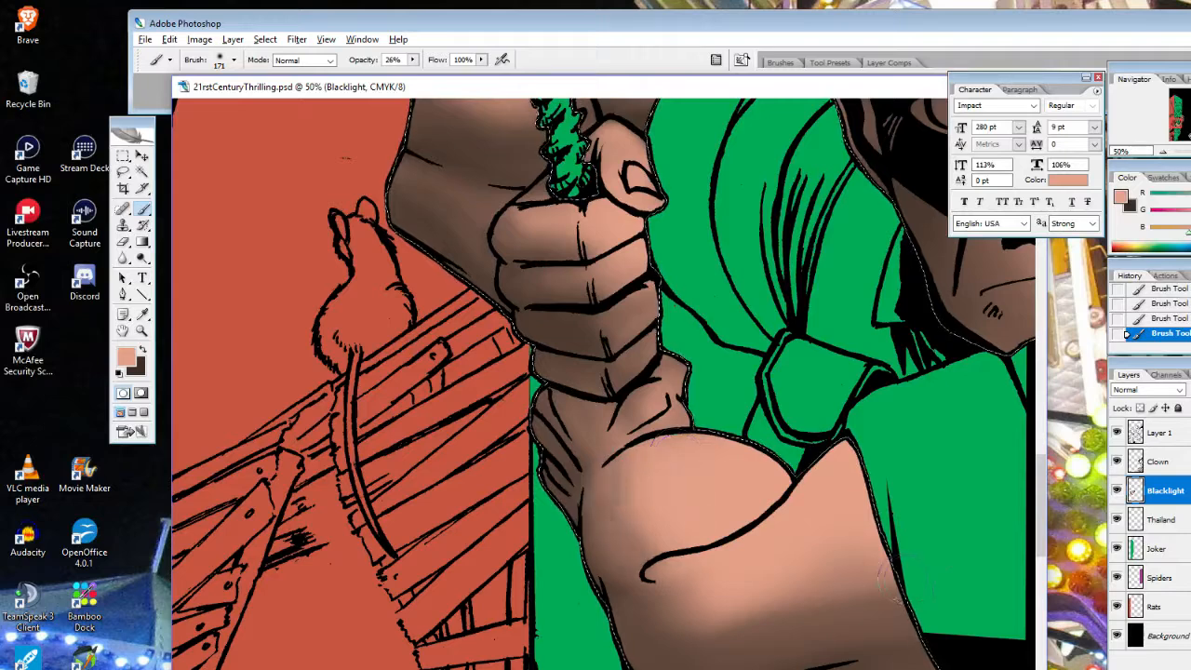
pyautogui.moveTo(978, 592)
pyautogui.mouseDown()
pyautogui.moveTo(810, 619)
pyautogui.moveTo(732, 562)
pyautogui.moveTo(988, 586)
pyautogui.mouseUp()
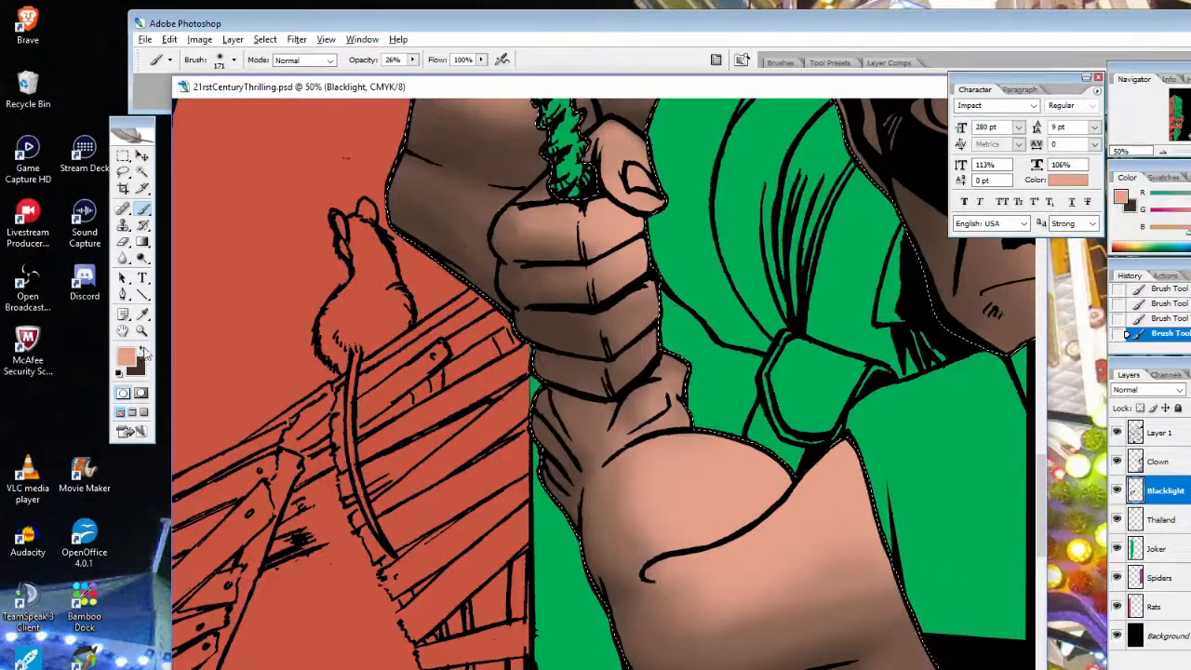
# Touch up the forearm shading with dark brown, and return to peach with a 69 px brush
pyautogui.press('x')
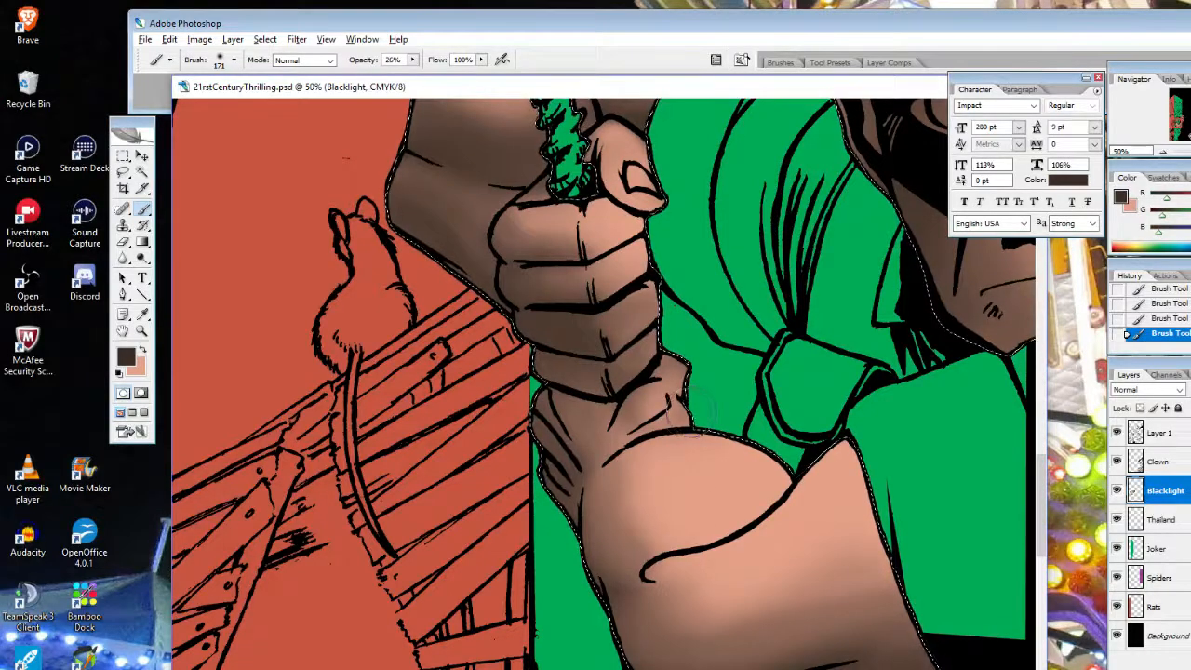
pyautogui.press('x')
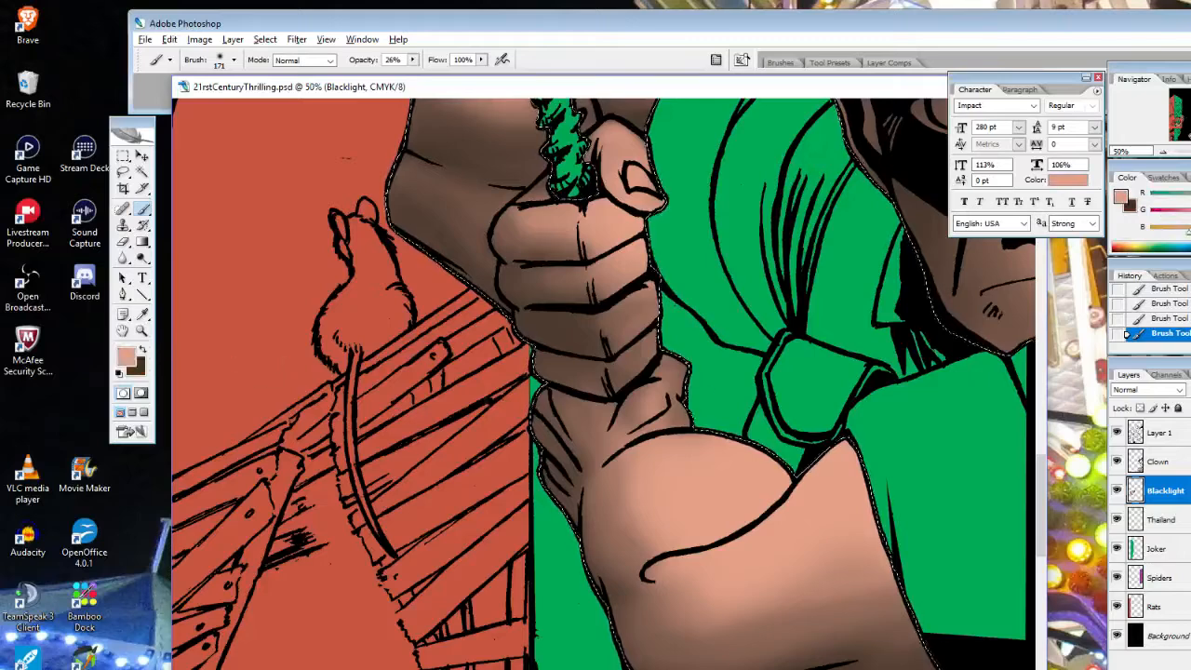
pyautogui.rightClick(736, 421)
pyautogui.press('Return')
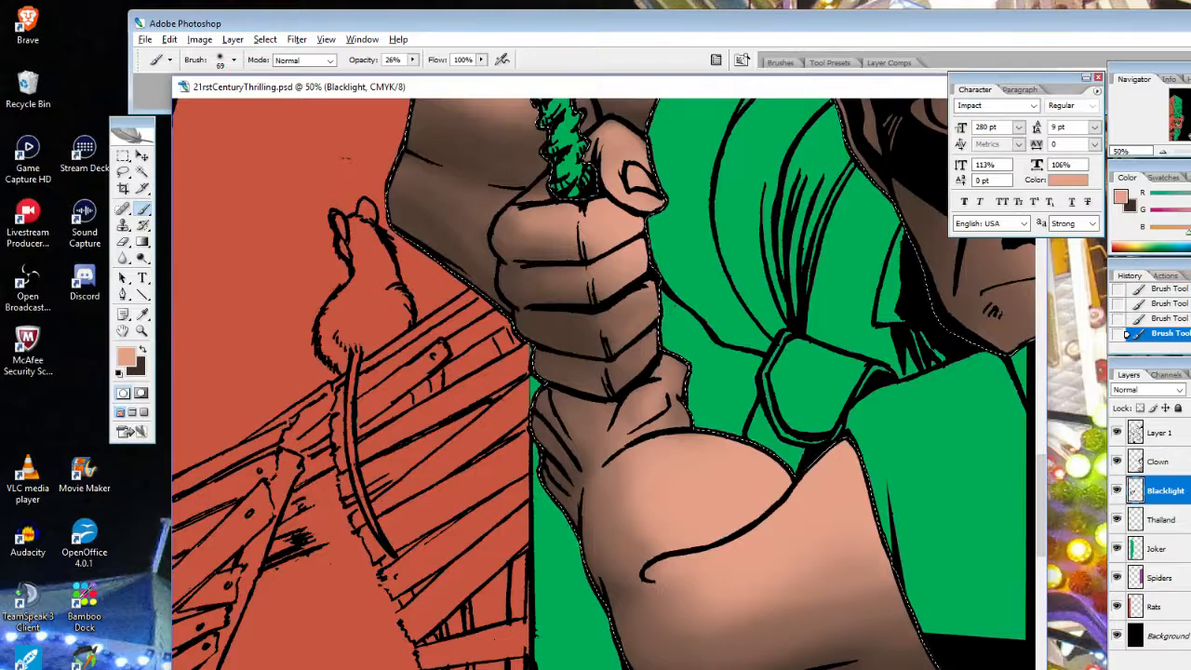
# Set the brush to 137 px and blend peach over the man's forehead and cheeks
pyautogui.click(141, 330)
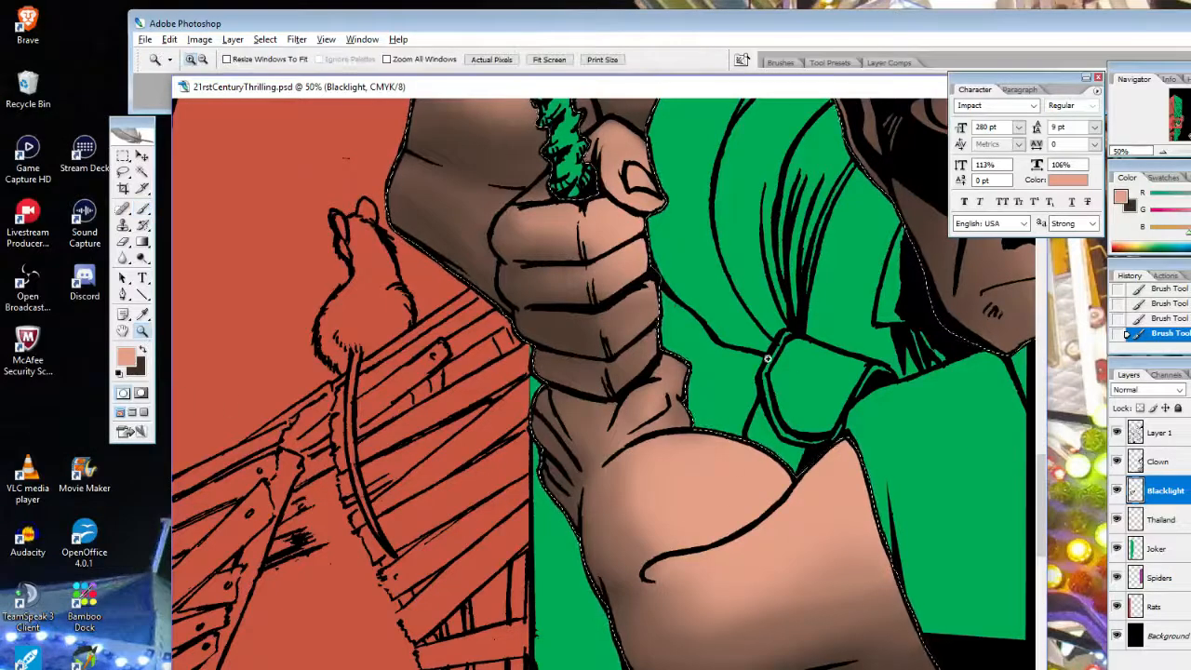
pyautogui.keyDown('alt'); pyautogui.click(908, 302); pyautogui.keyUp('alt')
pyautogui.click(748, 325)
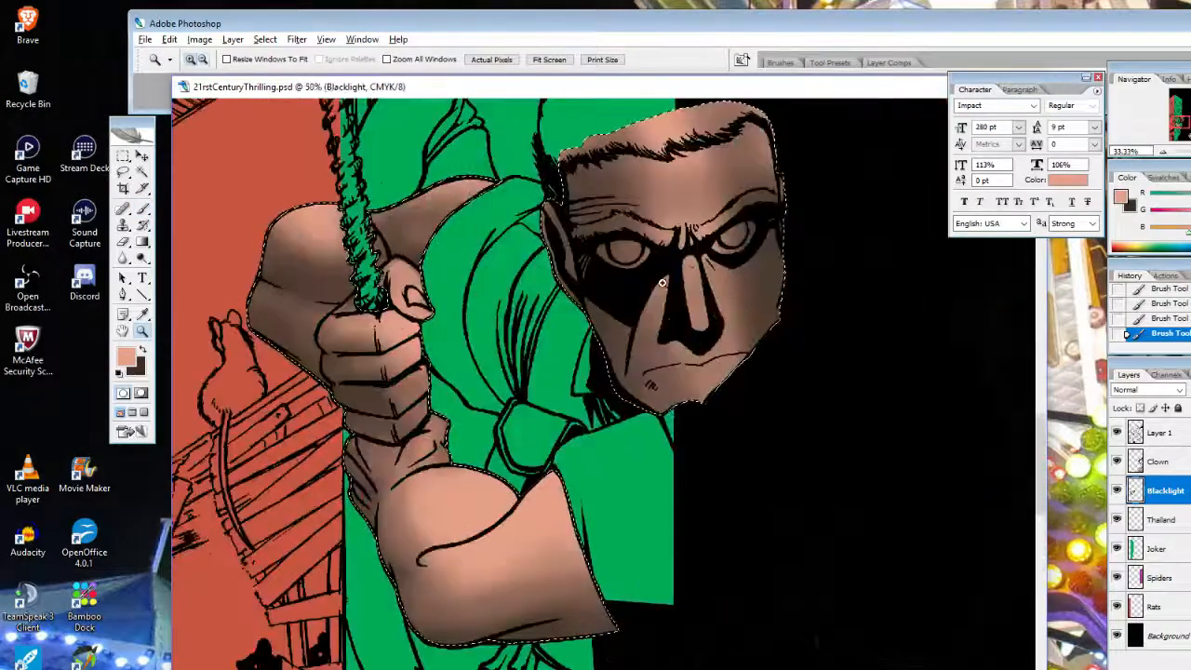
pyautogui.click(142, 208)
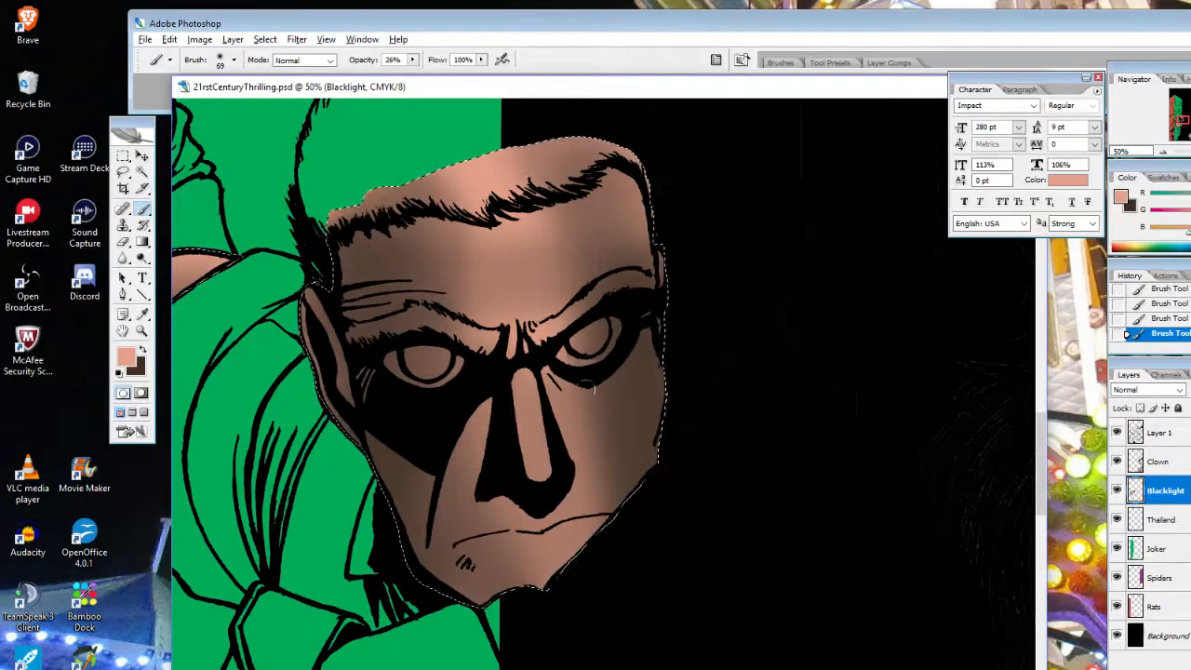
pyautogui.rightClick(773, 403)
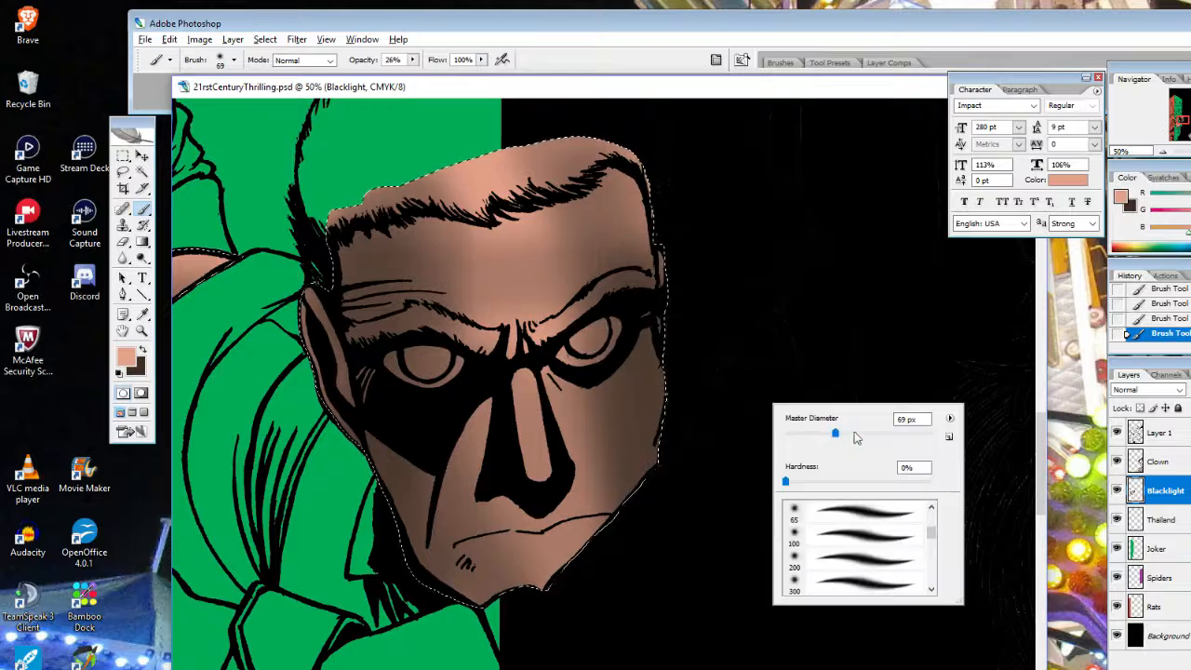
pyautogui.click(873, 435)
pyautogui.click(630, 376)
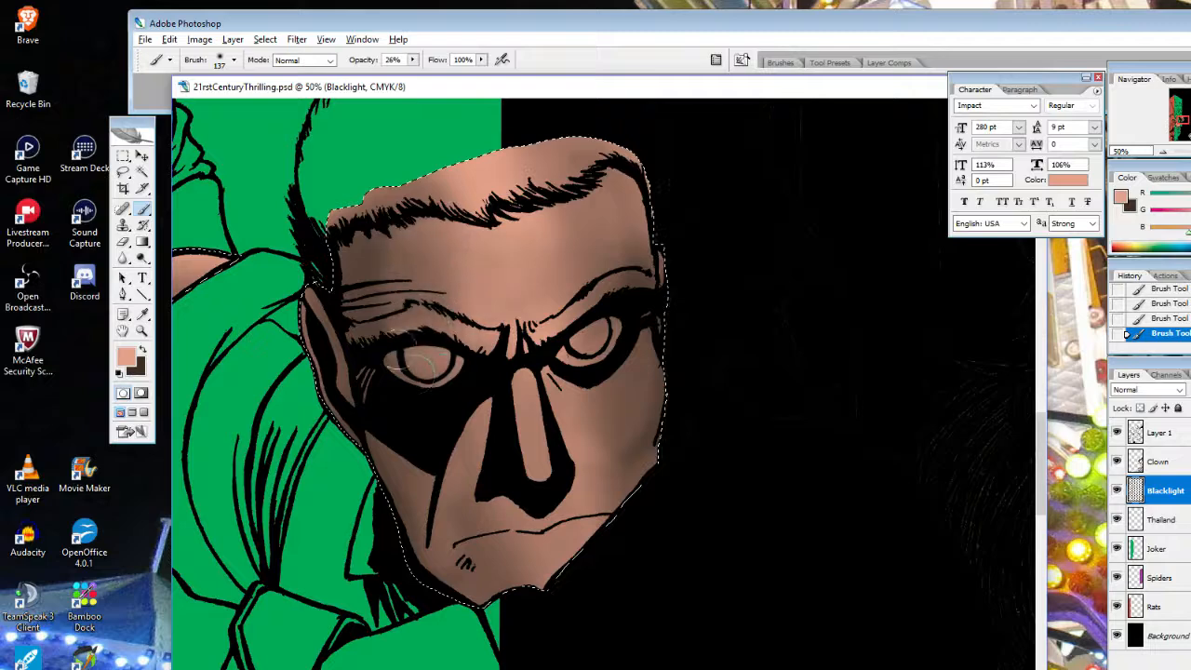
# Paint peach highlights on the face with a 63 px brush, and blend the cheek, nose and mouth area at 99 px
pyautogui.rightClick(482, 348)
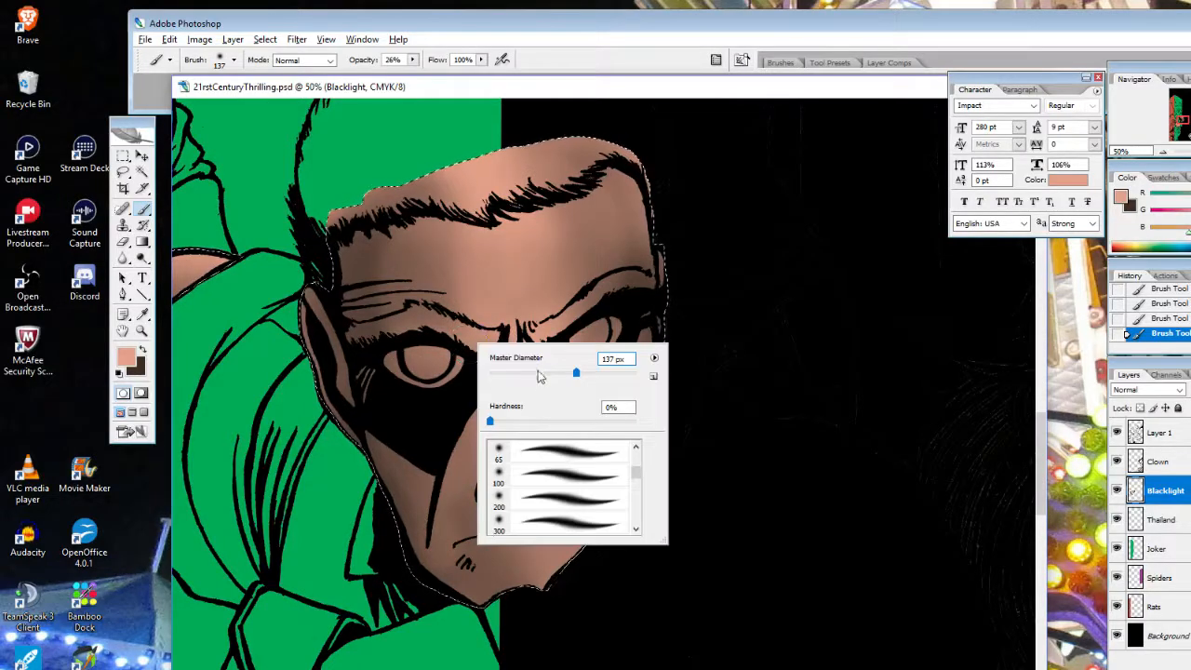
pyautogui.press('Return')
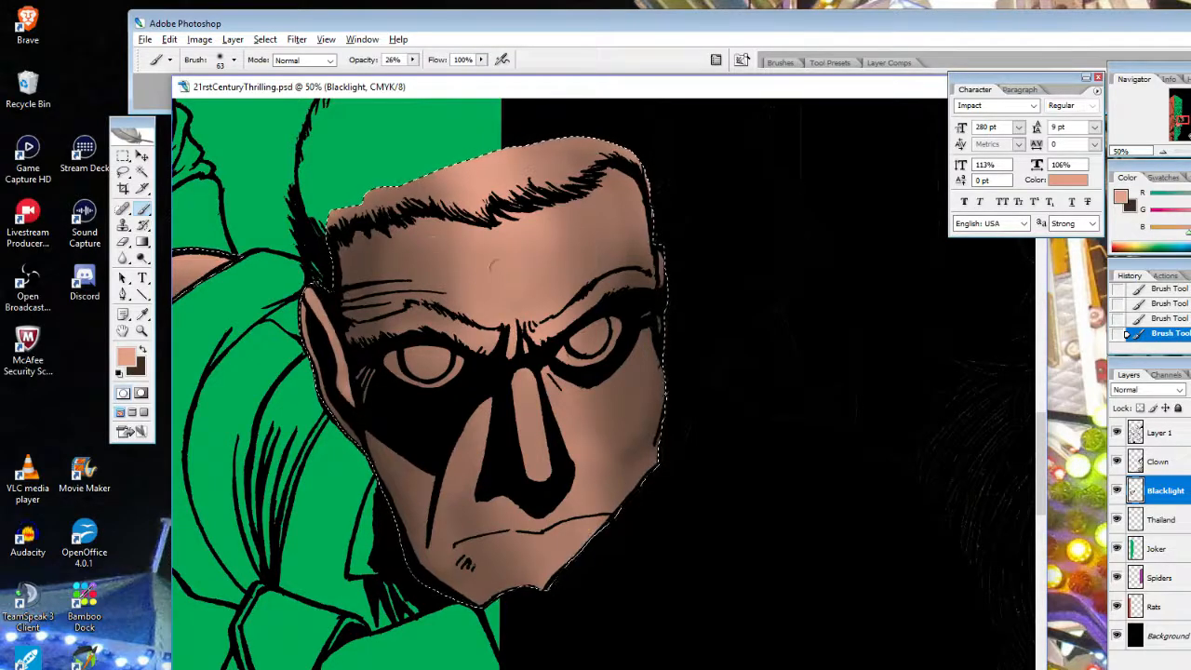
pyautogui.rightClick(585, 315)
pyautogui.press('Return')
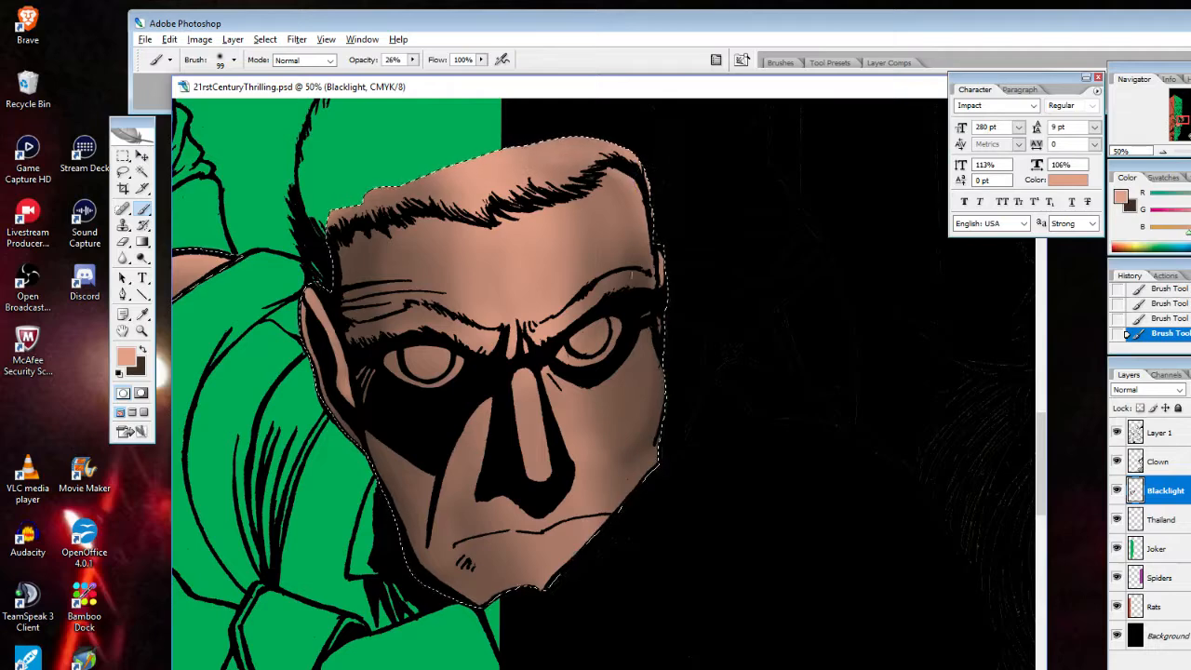
pyautogui.moveTo(601, 409)
pyautogui.mouseDown()
pyautogui.moveTo(573, 455)
pyautogui.moveTo(607, 478)
pyautogui.mouseUp()
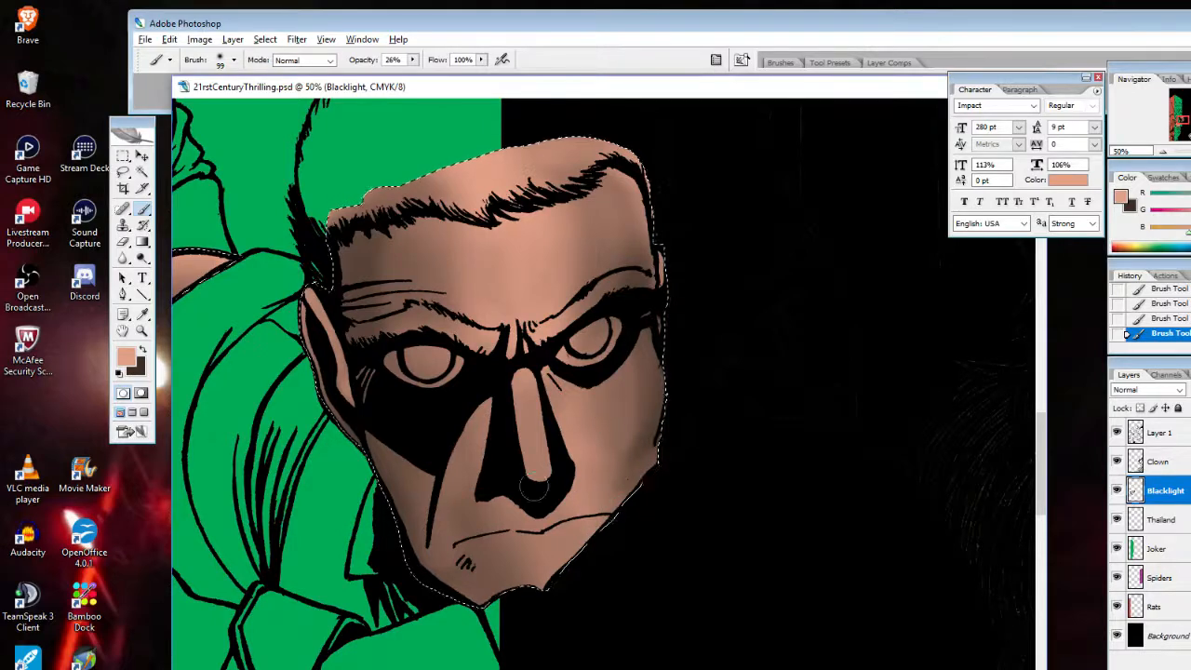
pyautogui.moveTo(535, 488)
pyautogui.mouseDown()
pyautogui.moveTo(505, 549)
pyautogui.moveTo(465, 547)
pyautogui.mouseUp()
# Switch to dark brown and shade the jaw, the upper lip and the chin below the mouth
pyautogui.click(142, 351)
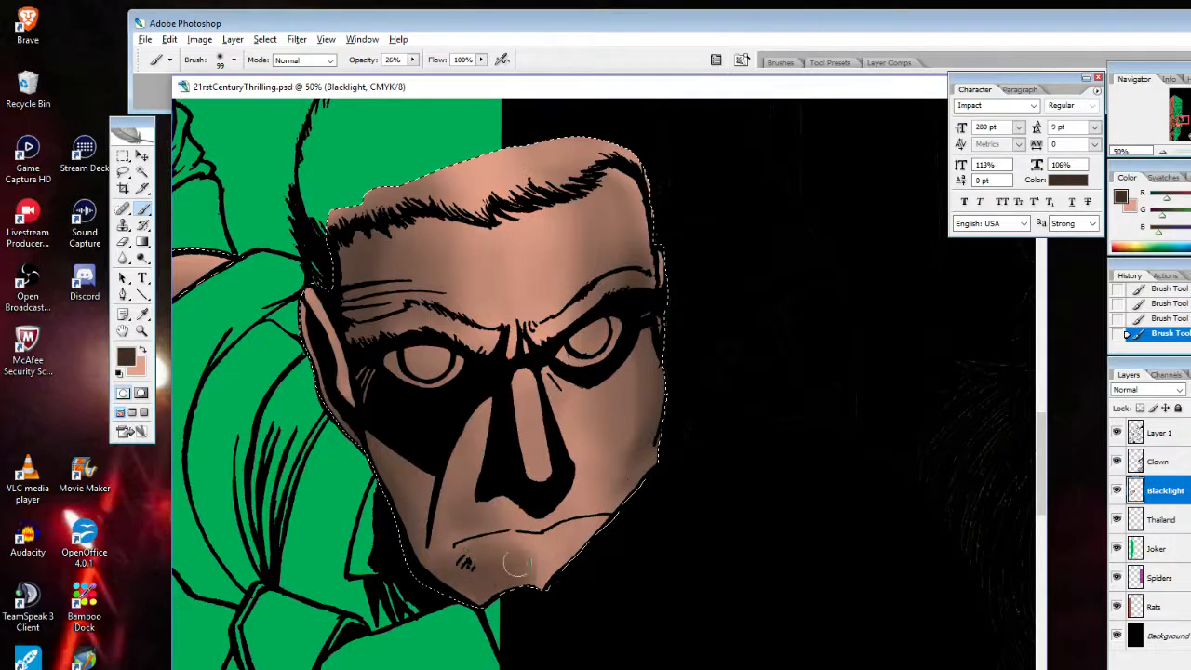
pyautogui.moveTo(428, 561)
pyautogui.mouseDown()
pyautogui.moveTo(414, 523)
pyautogui.moveTo(432, 462)
pyautogui.moveTo(458, 432)
pyautogui.moveTo(456, 448)
pyautogui.moveTo(405, 475)
pyautogui.moveTo(396, 444)
pyautogui.moveTo(409, 514)
pyautogui.mouseUp()
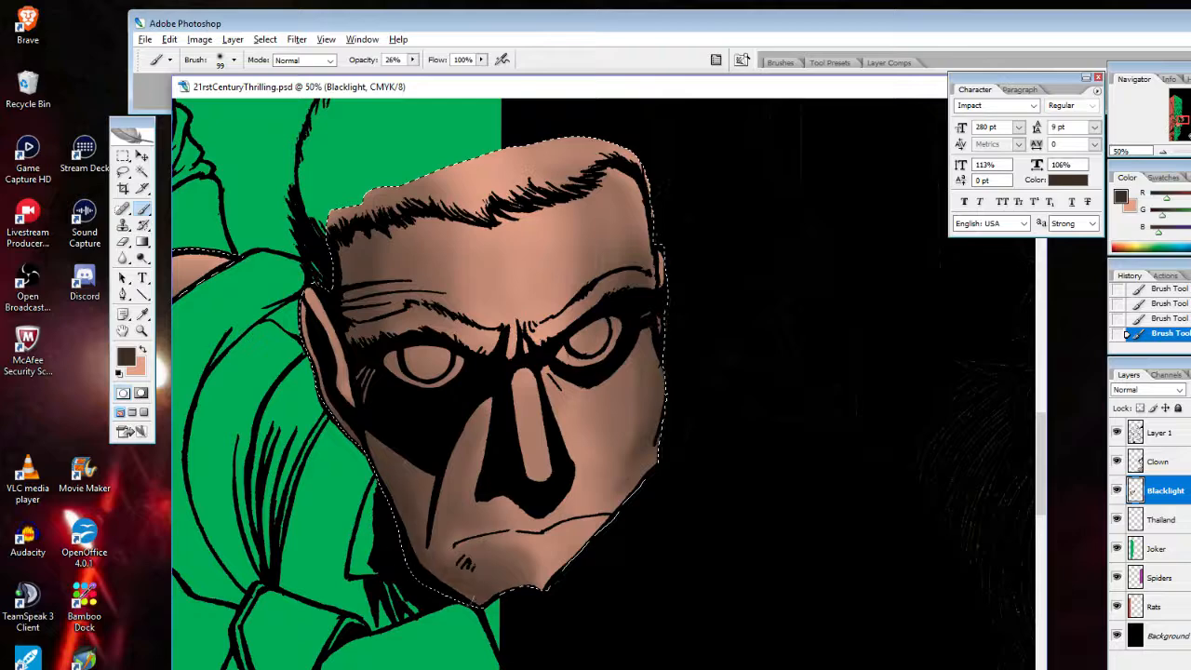
pyautogui.moveTo(529, 515)
pyautogui.mouseDown()
pyautogui.moveTo(466, 524)
pyautogui.moveTo(493, 563)
pyautogui.mouseUp()
# Return to peach, lighten the chin, and blend the face's mid-tones with the brush set to 139 px
pyautogui.press('x')
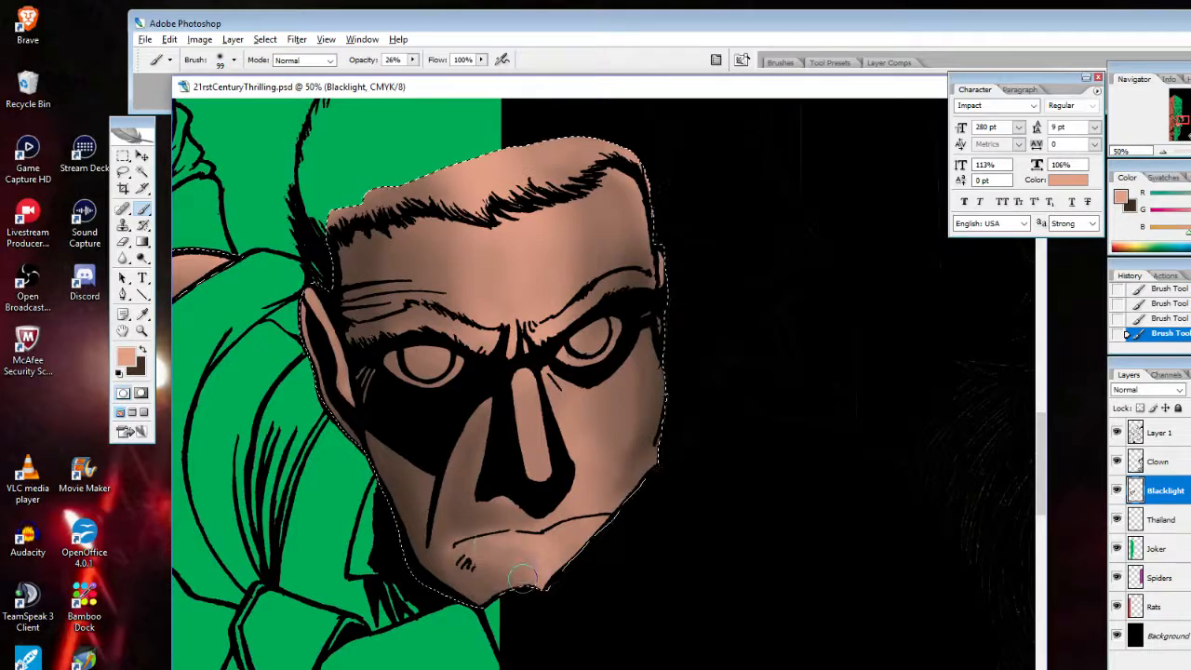
pyautogui.rightClick(619, 485)
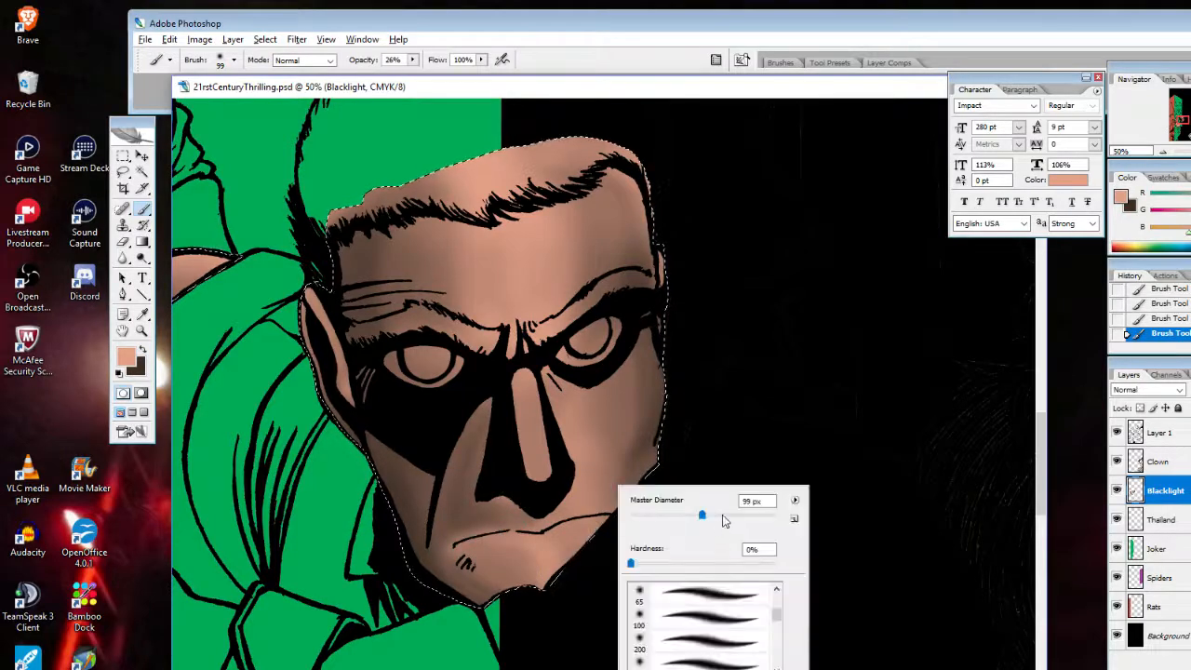
pyautogui.click(720, 515)
pyautogui.click(474, 446)
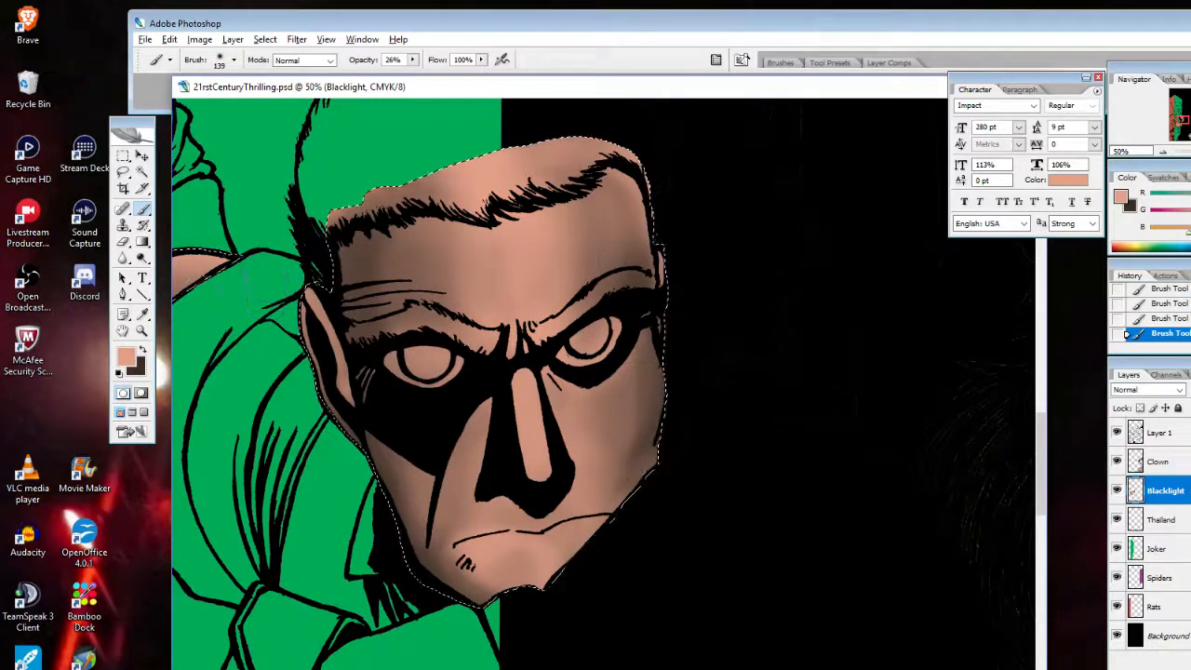
# Shade the cheek on the black background side with dark brown, and blend peach over the nose and inner cheek
pyautogui.click(143, 350)
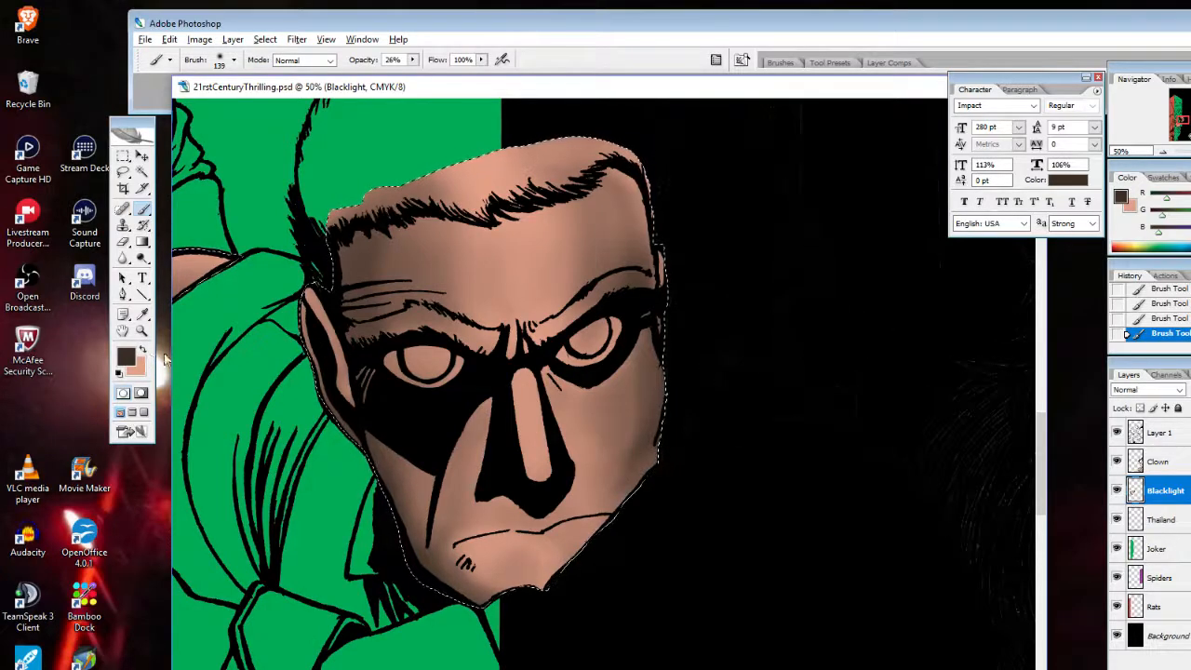
pyautogui.click(142, 350)
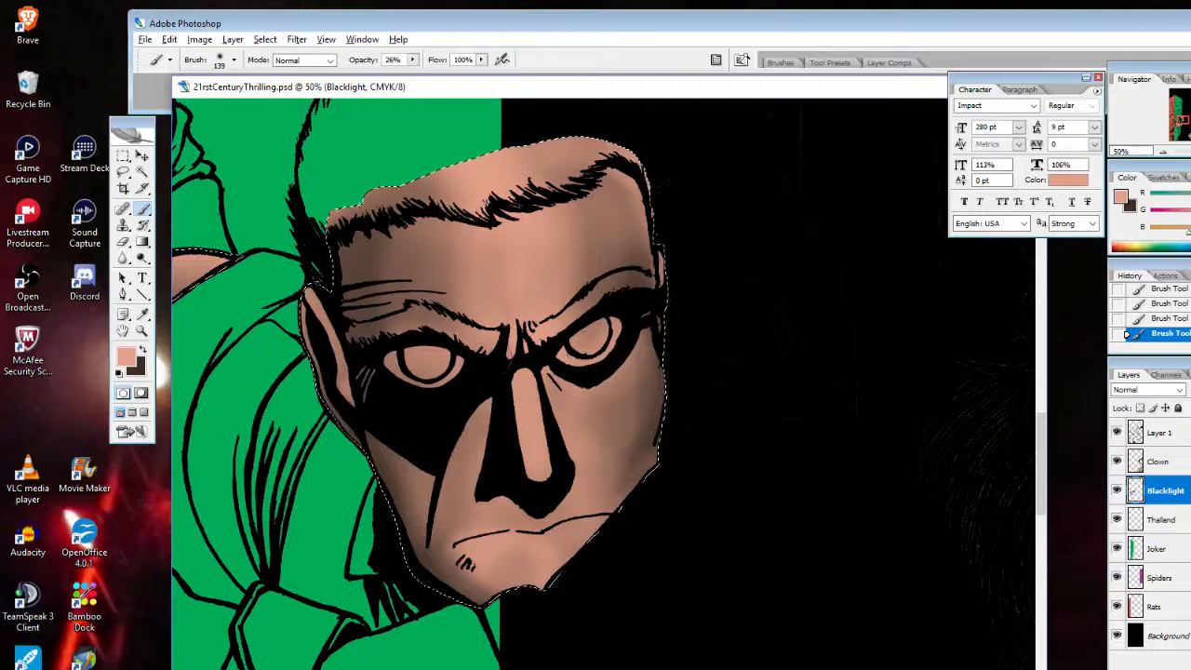
pyautogui.click(145, 351)
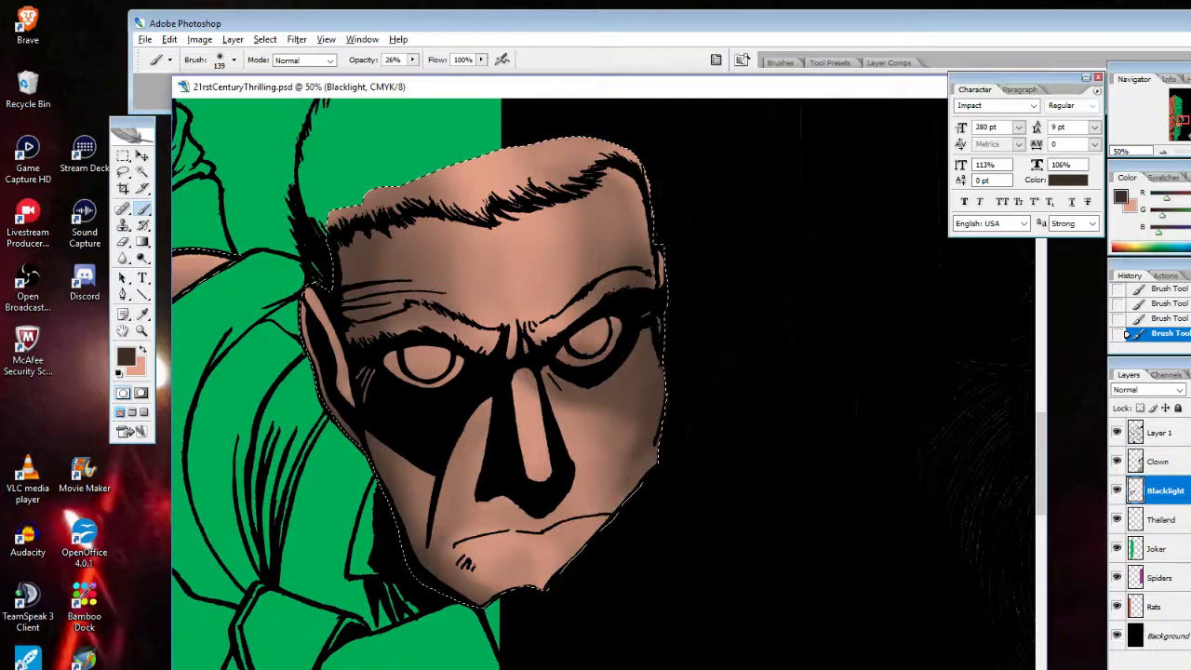
pyautogui.press('x')
pyautogui.moveTo(537, 419); pyautogui.dragTo(601, 443)
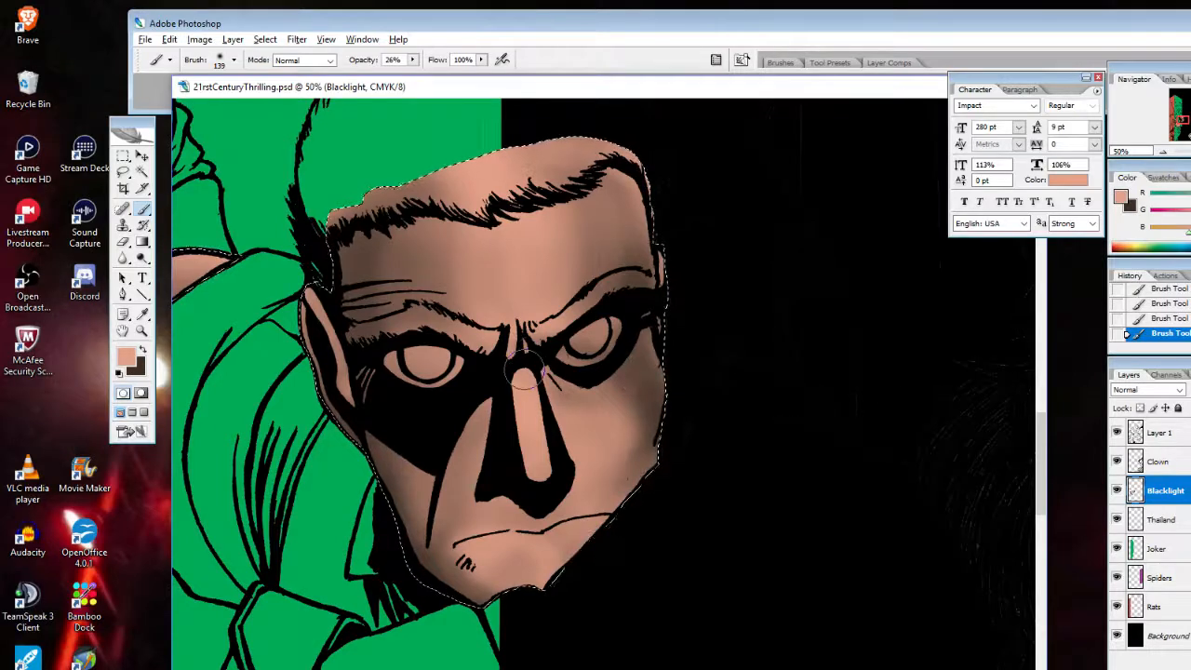
# Deselect the skin areas and hide the black Background layer to reveal the uncoloured line art
pyautogui.press('z')
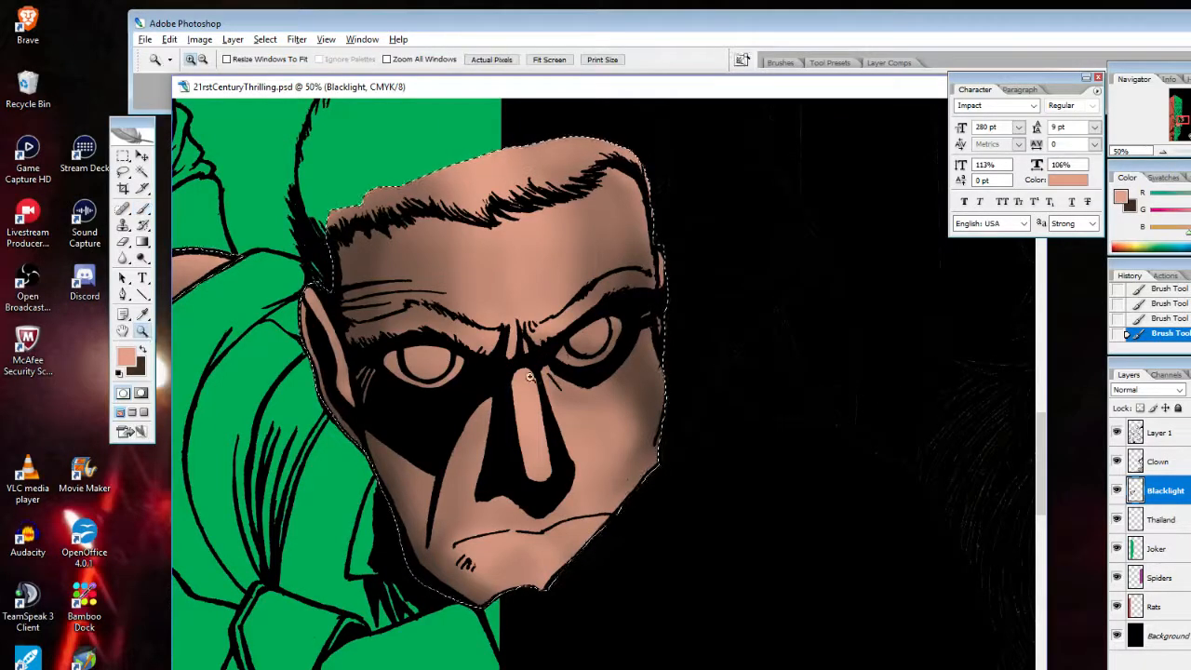
pyautogui.keyDown('alt'); pyautogui.click(545, 440); pyautogui.keyUp('alt')
pyautogui.keyDown('alt'); pyautogui.click(558, 448); pyautogui.keyUp('alt')
pyautogui.keyDown('alt'); pyautogui.click(581, 462); pyautogui.keyUp('alt')
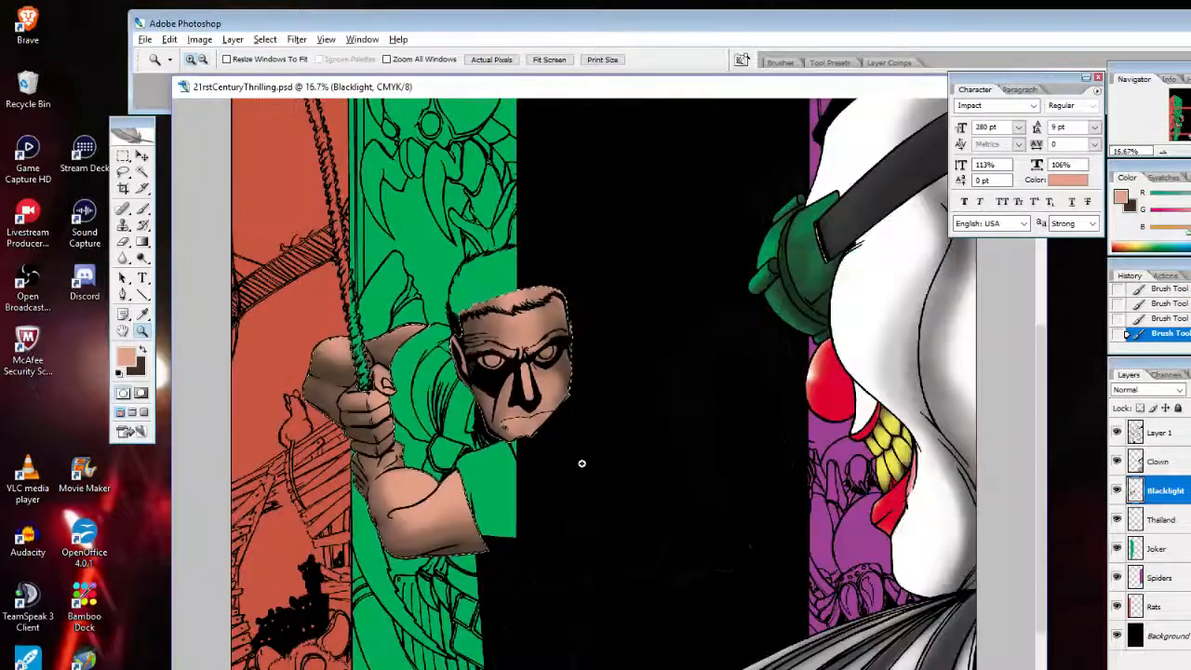
pyautogui.keyDown('alt'); pyautogui.click(549, 475); pyautogui.keyUp('alt')
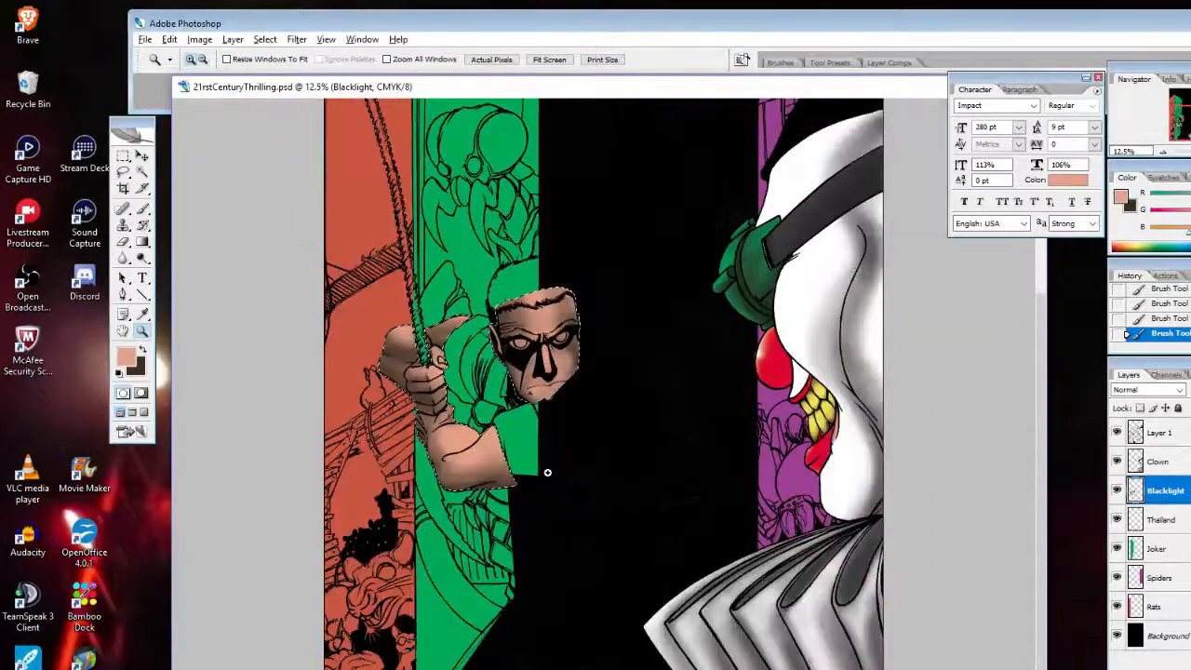
pyautogui.hotkey('ctrl', 'd')
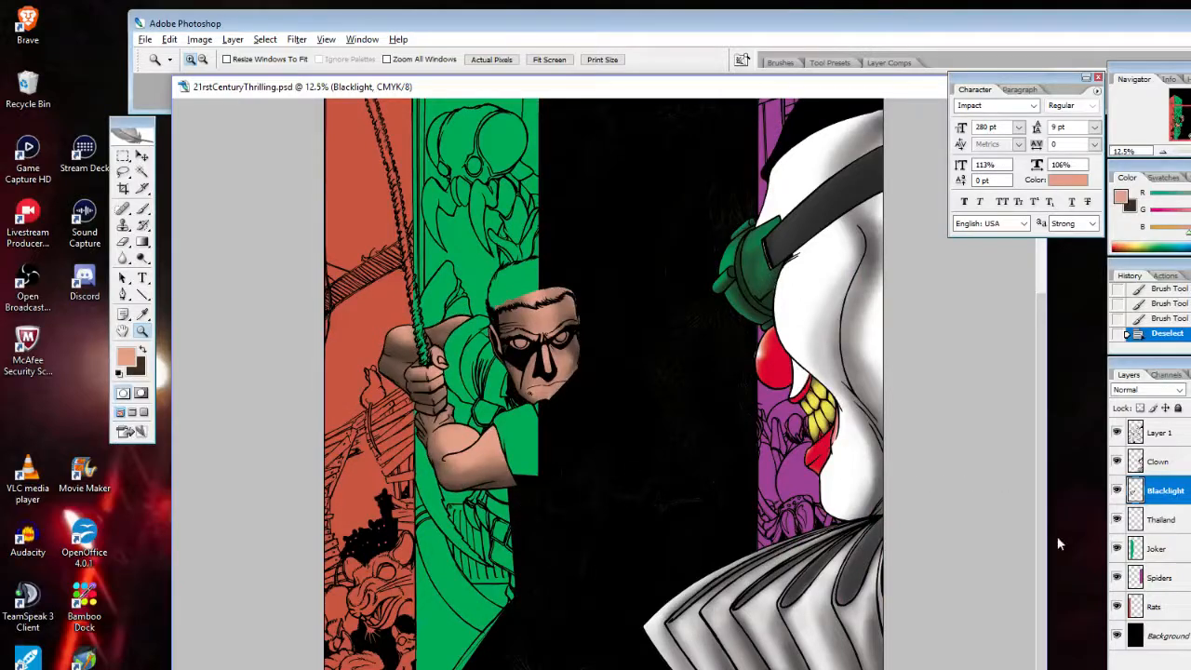
pyautogui.click(1116, 637)
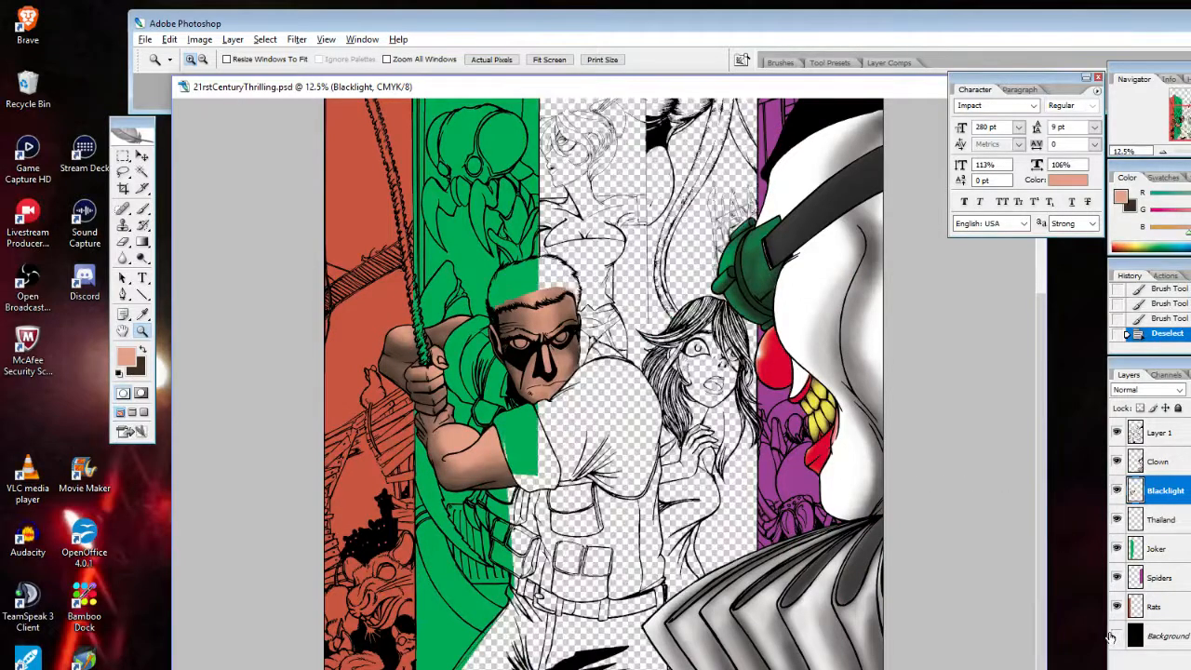
pyautogui.click(555, 527)
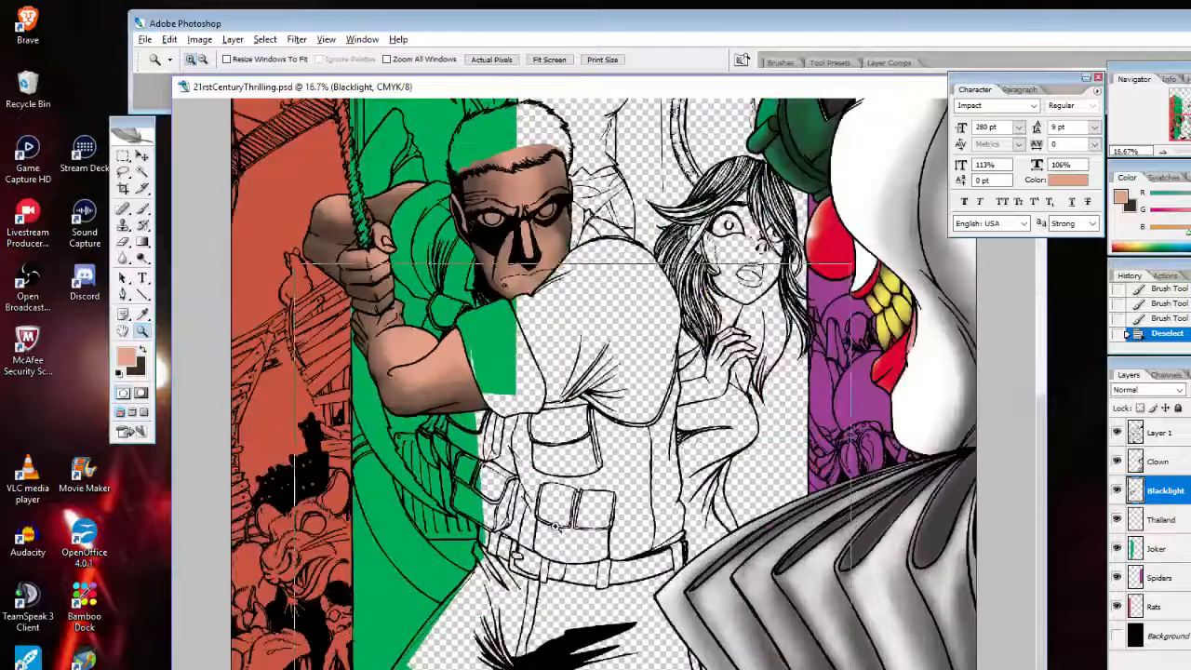
# Outline the side pouches and edge of the man's vest below his raised forearm with a lasso selection
pyautogui.click(556, 526)
pyautogui.click(556, 523)
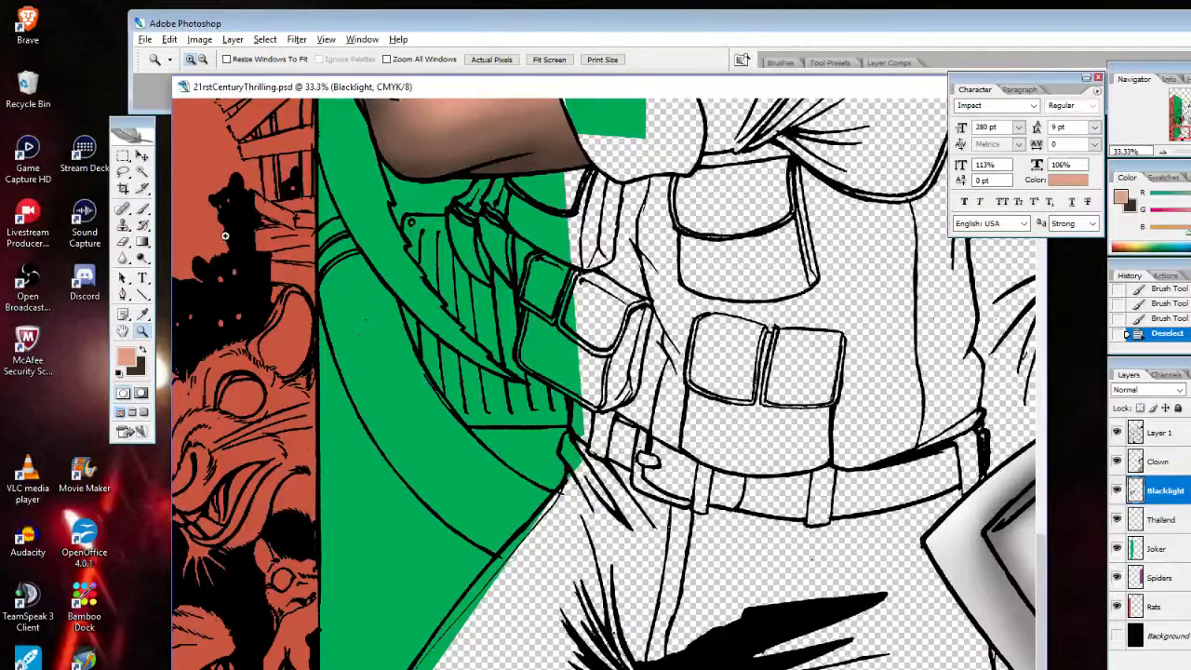
pyautogui.click(124, 172)
pyautogui.moveTo(587, 163)
pyautogui.mouseDown()
pyautogui.moveTo(508, 175)
pyautogui.moveTo(526, 236)
pyautogui.moveTo(518, 230)
pyautogui.moveTo(533, 244)
pyautogui.moveTo(518, 359)
pyautogui.moveTo(606, 411)
pyautogui.mouseUp()
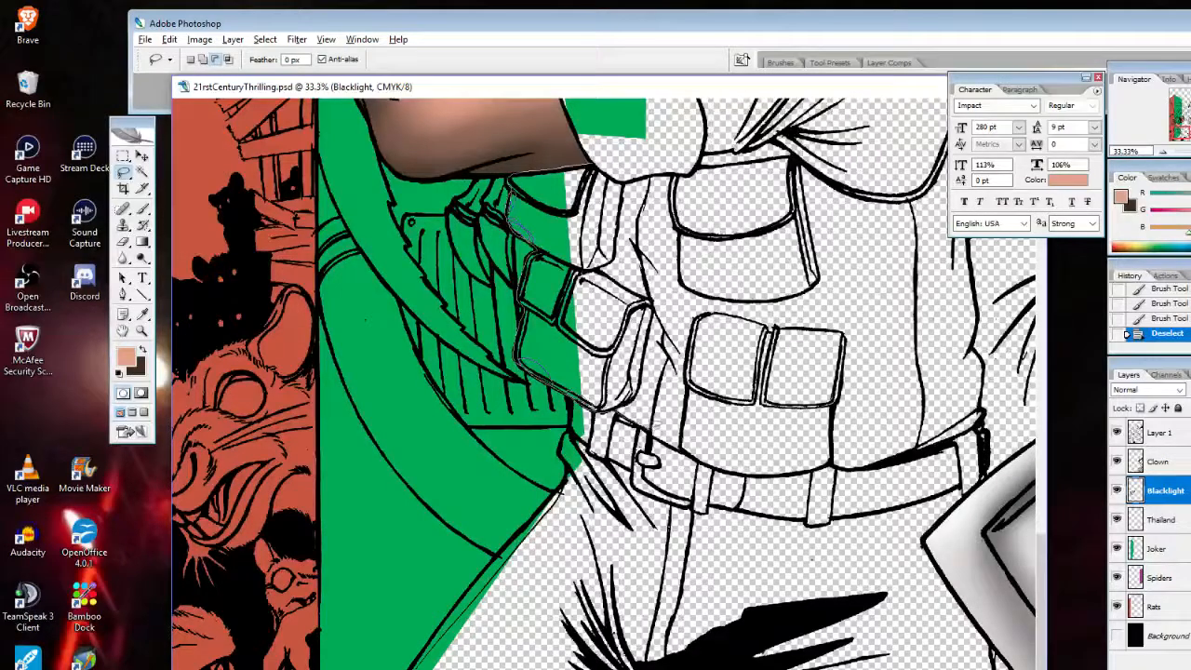
pyautogui.moveTo(598, 410)
pyautogui.mouseDown()
pyautogui.moveTo(755, 321)
pyautogui.moveTo(588, 168)
pyautogui.mouseUp()
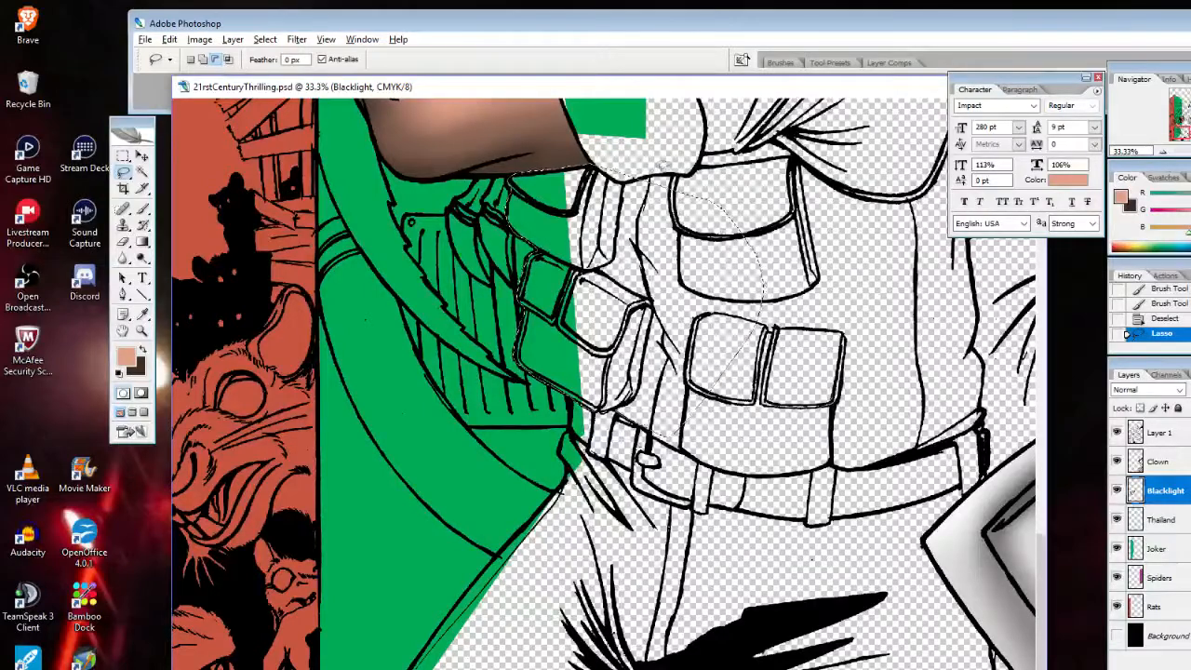
pyautogui.moveTo(665, 166)
pyautogui.mouseDown()
pyautogui.moveTo(604, 170)
pyautogui.moveTo(605, 148)
pyautogui.moveTo(538, 157)
pyautogui.moveTo(594, 140)
pyautogui.moveTo(510, 166)
pyautogui.moveTo(589, 166)
pyautogui.mouseUp()
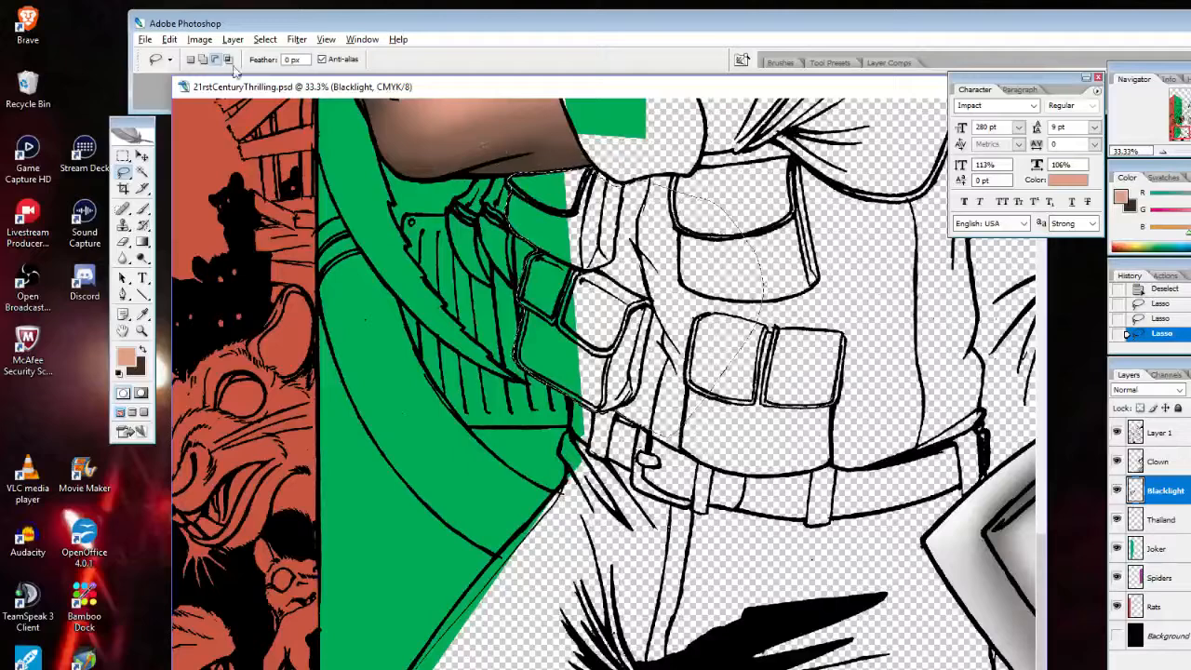
# Add the vest's chest pockets and lower front to the selection, following the upper edge of the belt to the far side
pyautogui.click(203, 60)
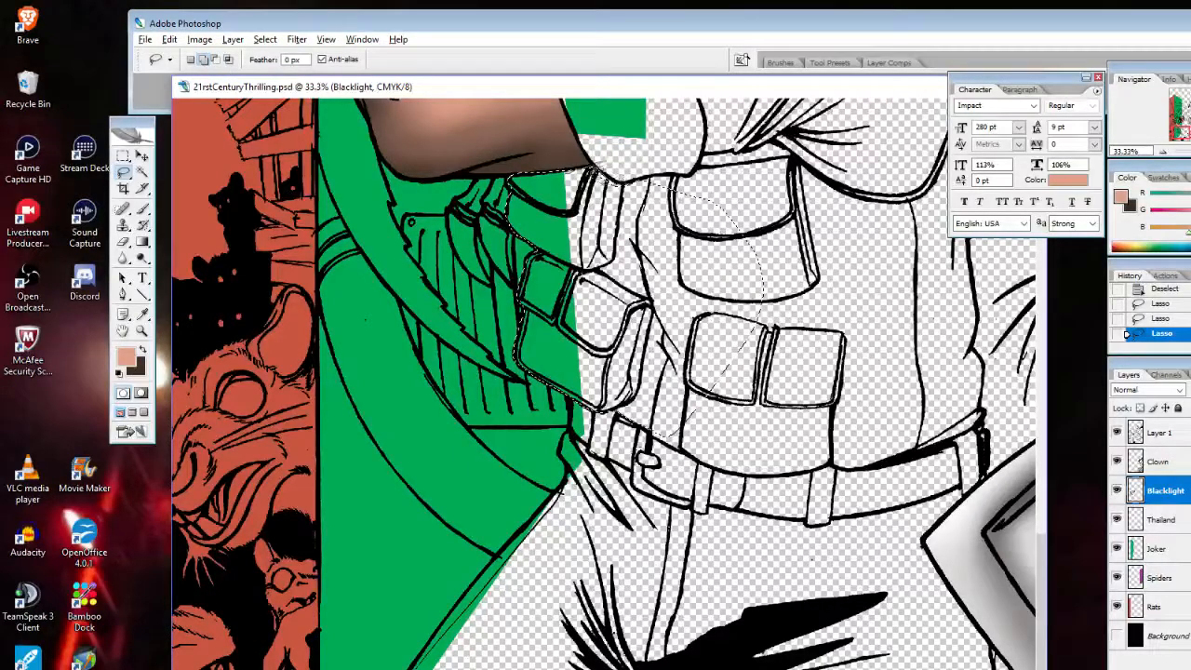
pyautogui.moveTo(622, 178)
pyautogui.mouseDown()
pyautogui.moveTo(791, 149)
pyautogui.moveTo(824, 190)
pyautogui.moveTo(784, 399)
pyautogui.mouseUp()
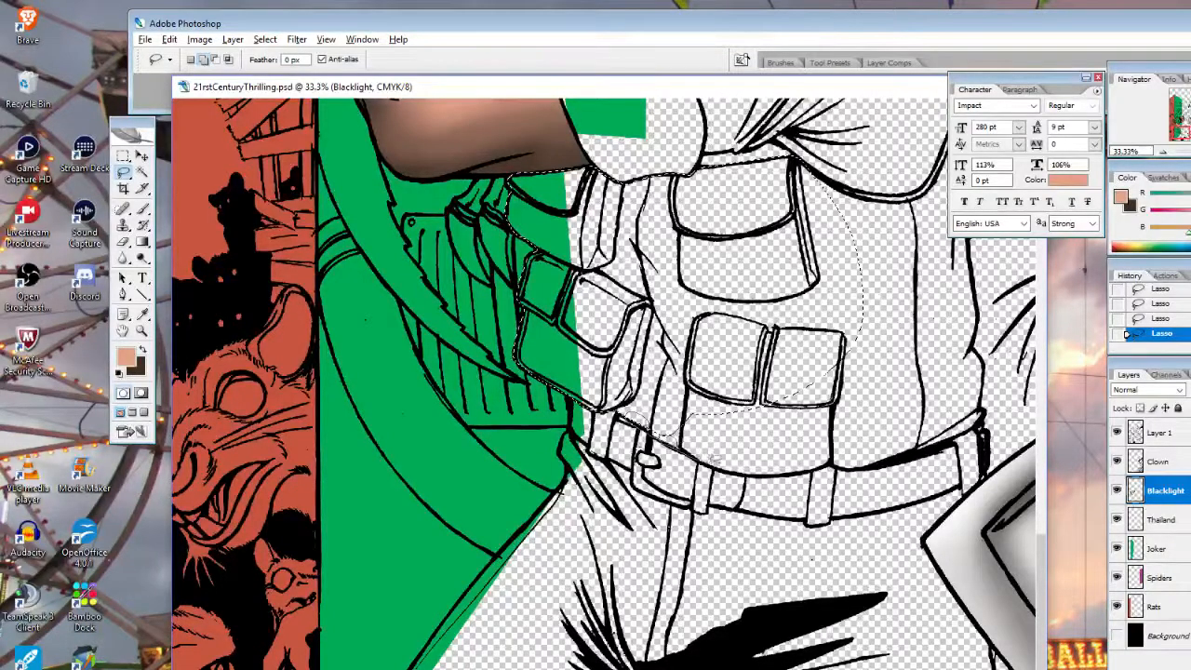
pyautogui.moveTo(698, 462)
pyautogui.mouseDown()
pyautogui.moveTo(740, 464)
pyautogui.moveTo(722, 447)
pyautogui.moveTo(771, 470)
pyautogui.moveTo(888, 462)
pyautogui.mouseUp()
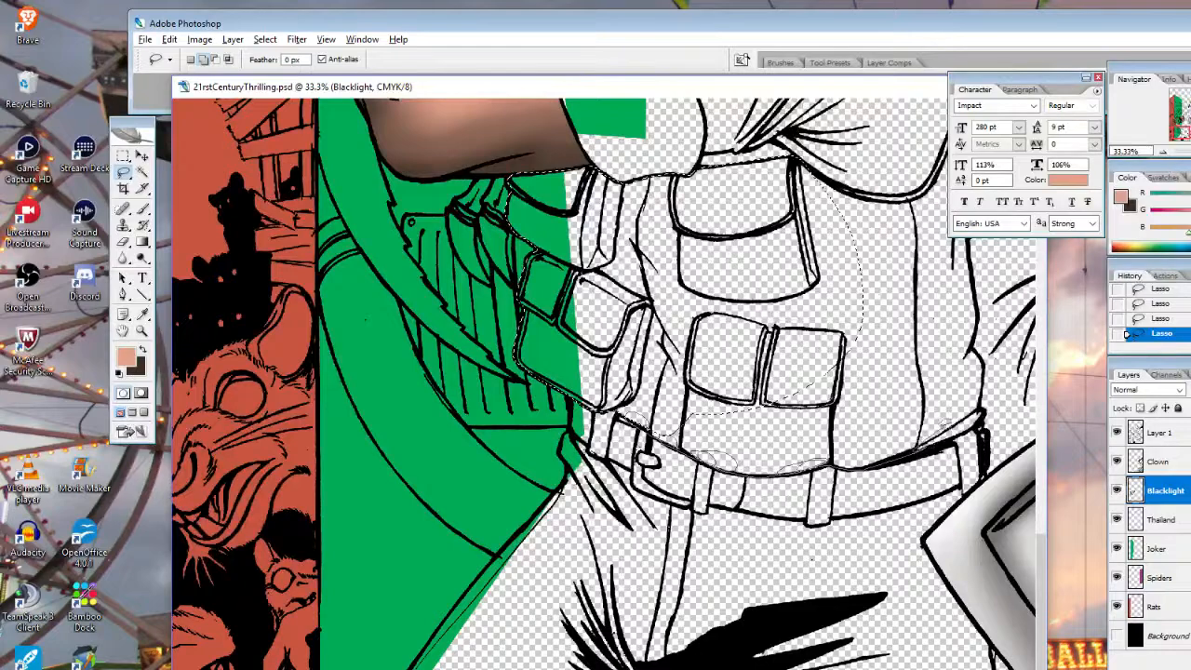
pyautogui.moveTo(959, 424)
pyautogui.mouseDown()
pyautogui.moveTo(977, 408)
pyautogui.moveTo(979, 363)
pyautogui.moveTo(861, 333)
pyautogui.moveTo(842, 249)
pyautogui.mouseUp()
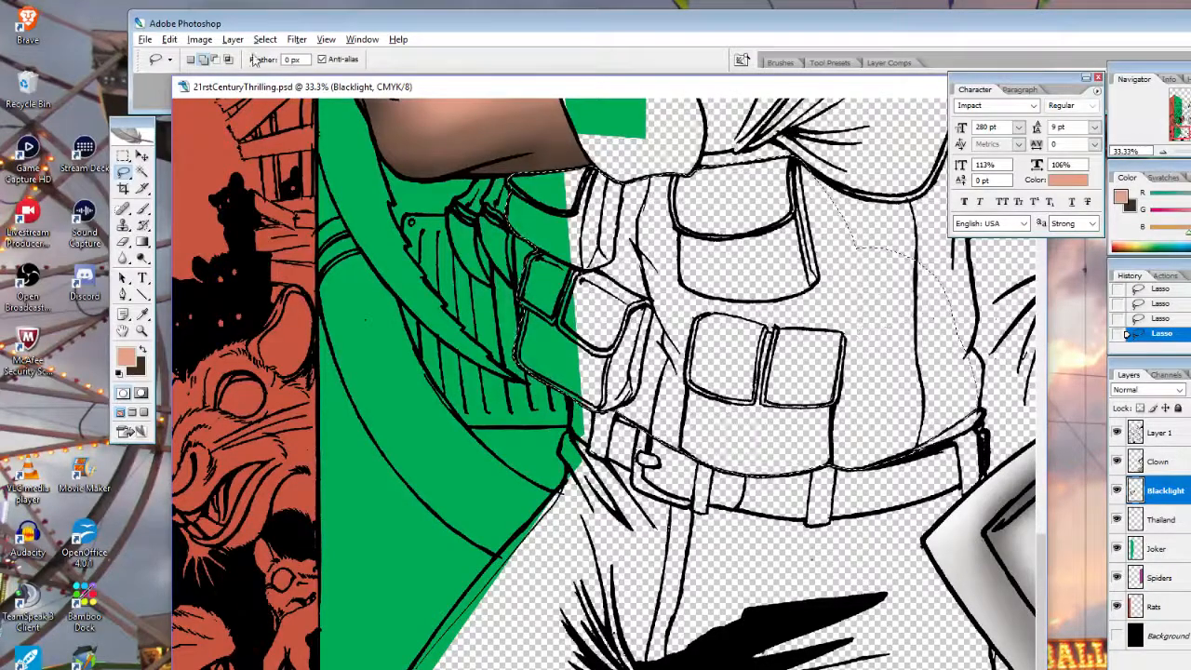
pyautogui.click(216, 58)
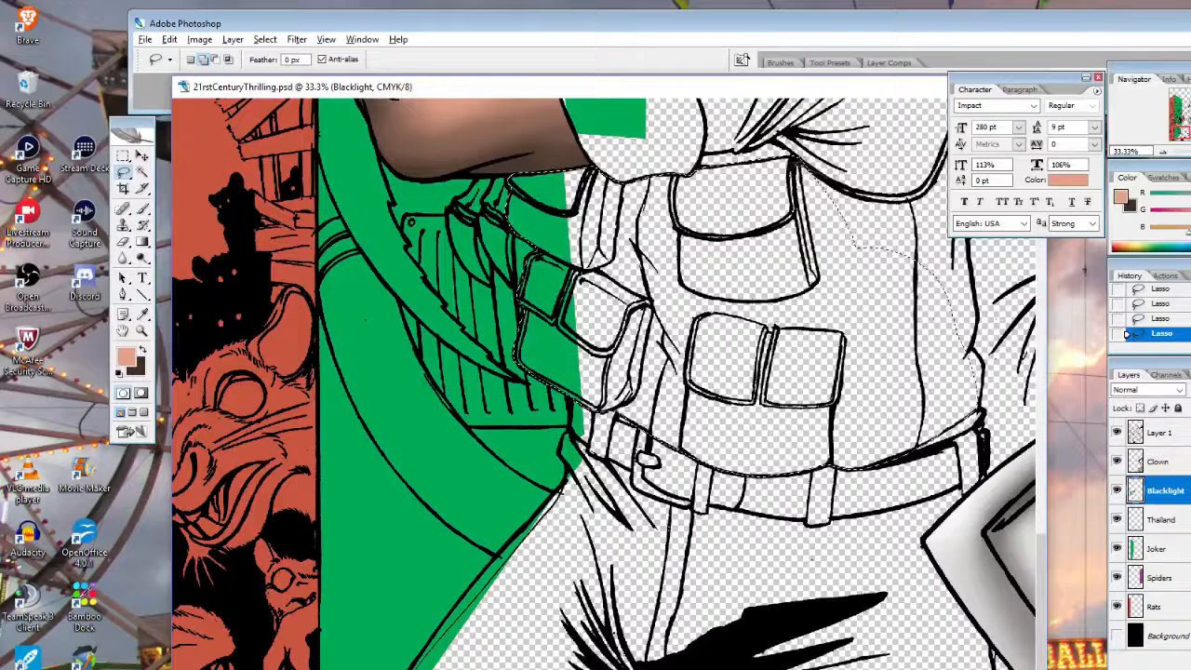
# Extend the vest selection up to the sleeve's lower edge and tidy it along the far side of the torso
pyautogui.moveTo(838, 261)
pyautogui.mouseDown()
pyautogui.moveTo(907, 277)
pyautogui.moveTo(938, 241)
pyautogui.moveTo(901, 194)
pyautogui.mouseUp()
pyautogui.click(215, 59)
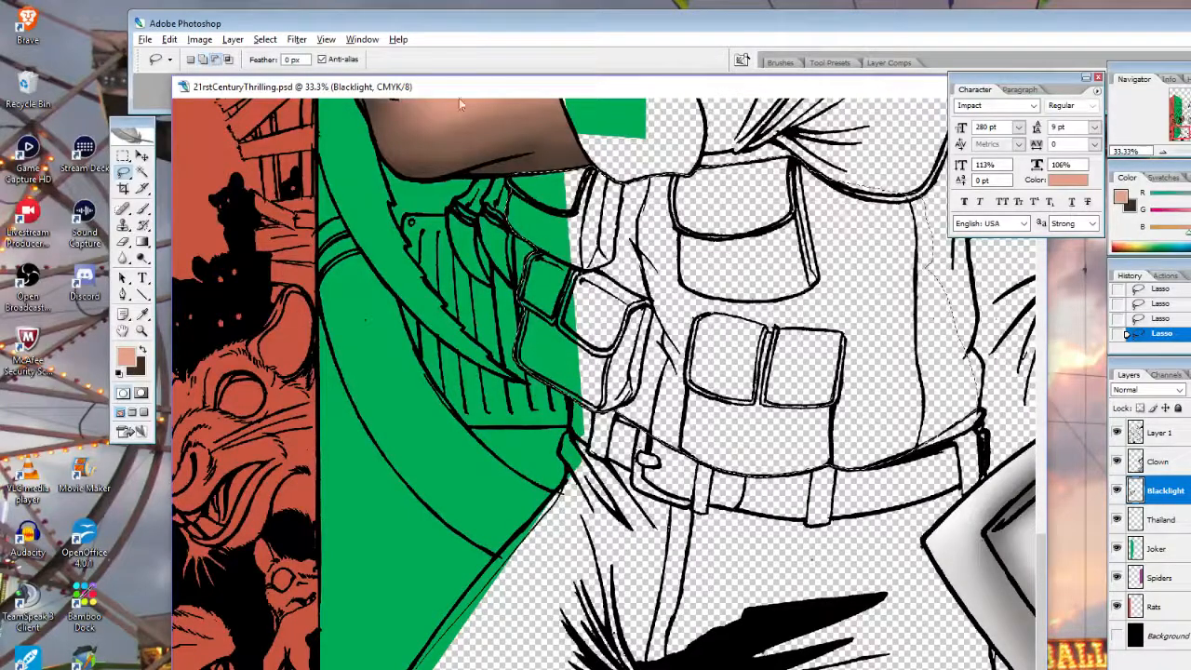
pyautogui.moveTo(831, 177)
pyautogui.mouseDown()
pyautogui.moveTo(920, 196)
pyautogui.moveTo(895, 169)
pyautogui.moveTo(530, 177)
pyautogui.mouseUp()
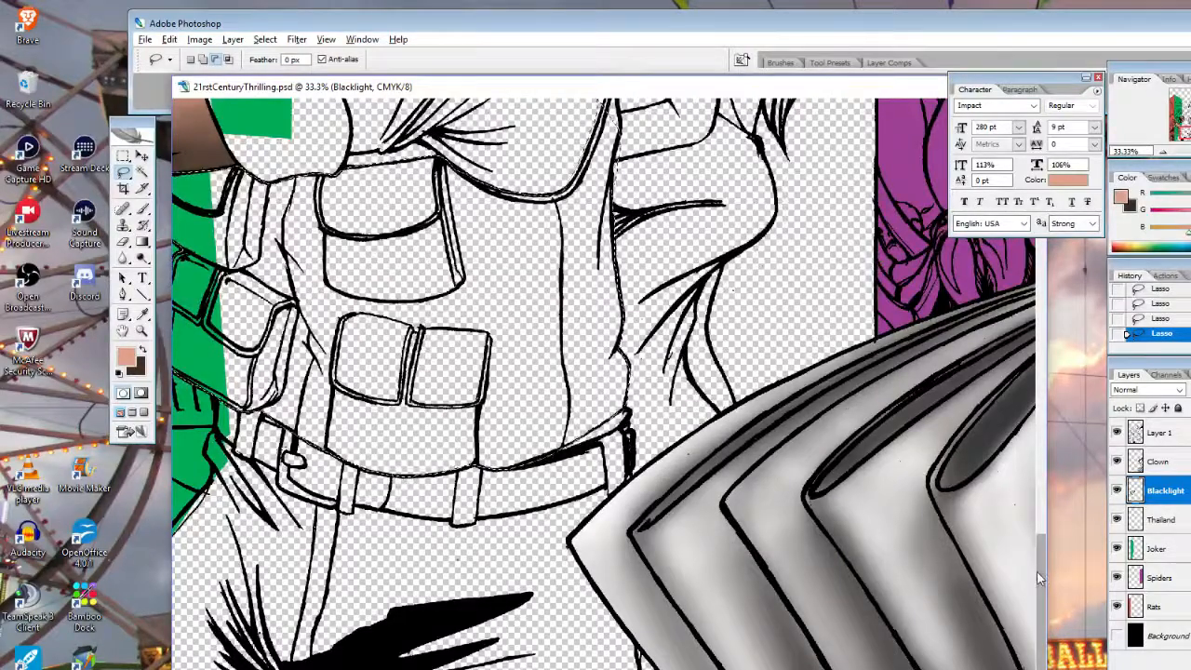
pyautogui.moveTo(1037, 569); pyautogui.dragTo(1041, 546)
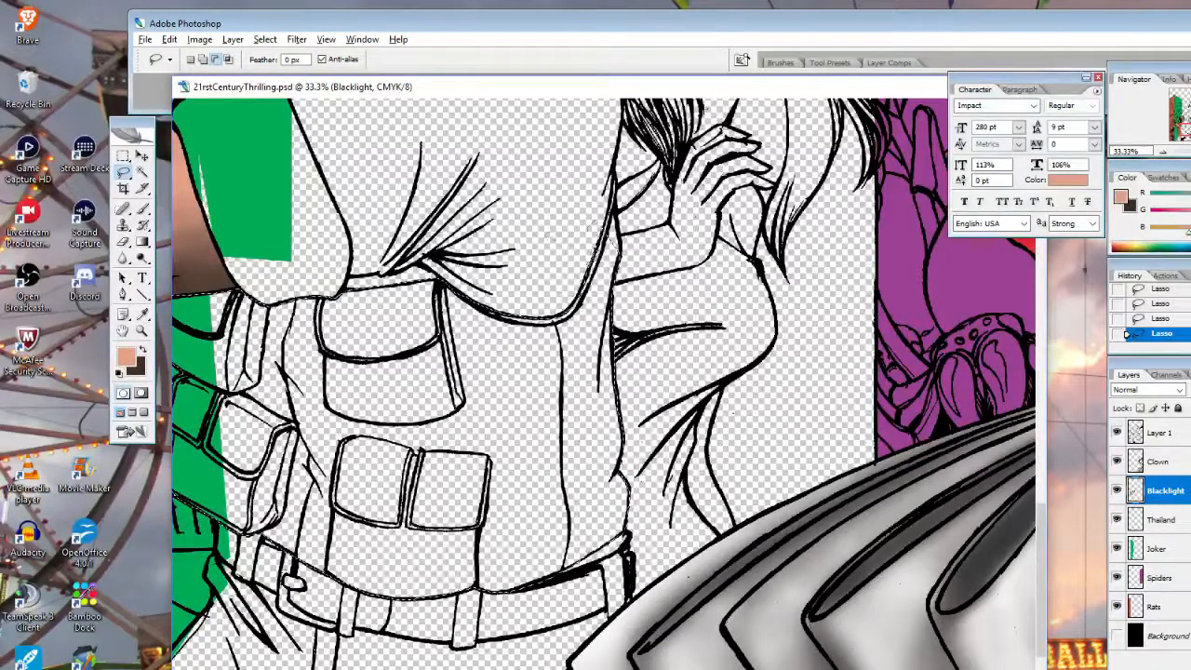
# Add the near sleeve and shoulder to the selection and trim the excess outside the shoulder line beside the face
pyautogui.click(203, 60)
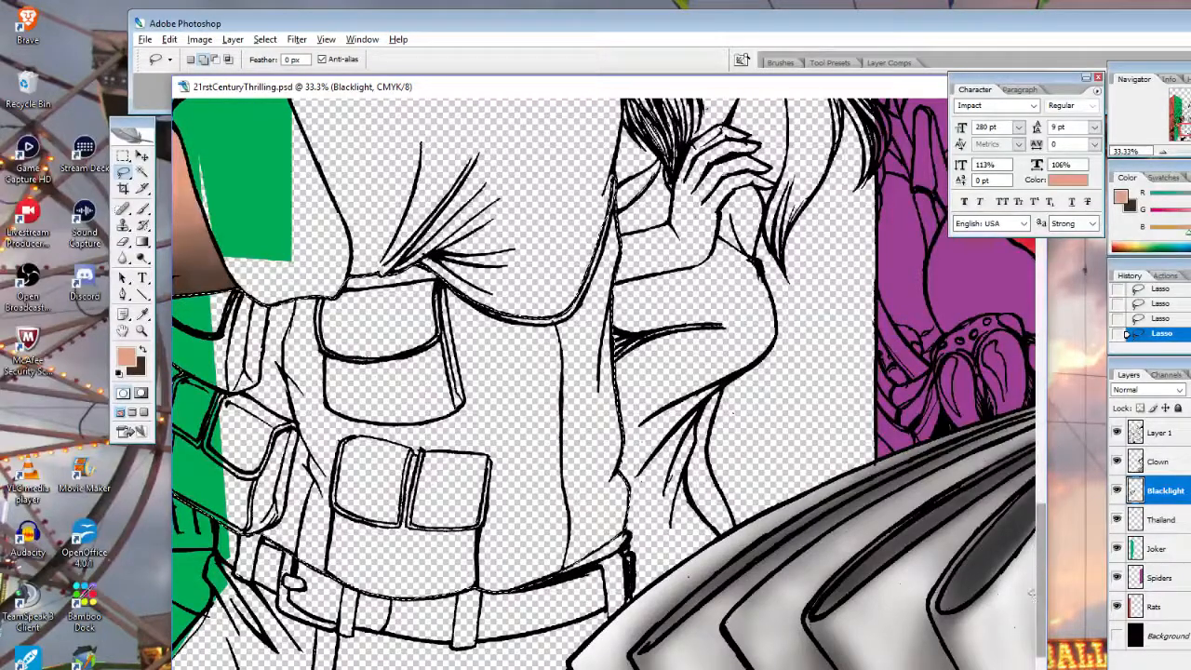
pyautogui.scroll(5, 605, 381)
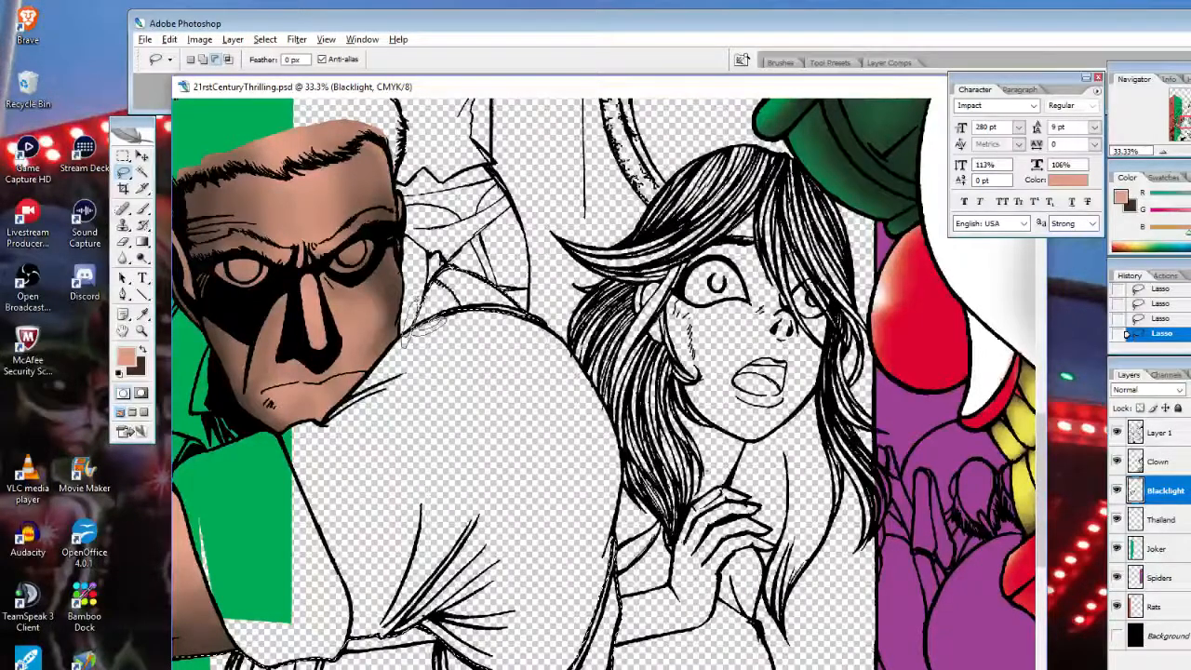
pyautogui.moveTo(462, 334); pyautogui.dragTo(505, 272)
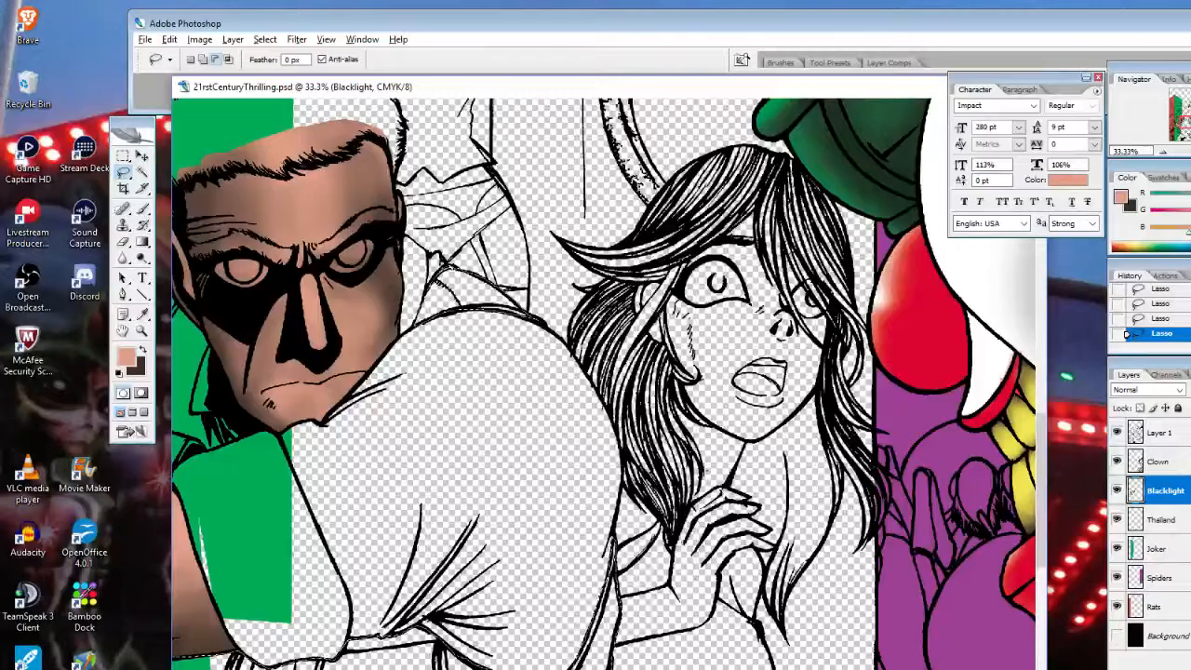
# Add the collar and strap area between the face and the raised forearm to the clothing selection
pyautogui.hscroll(-3, 605, 382)
pyautogui.hscroll(-5, 605, 382)
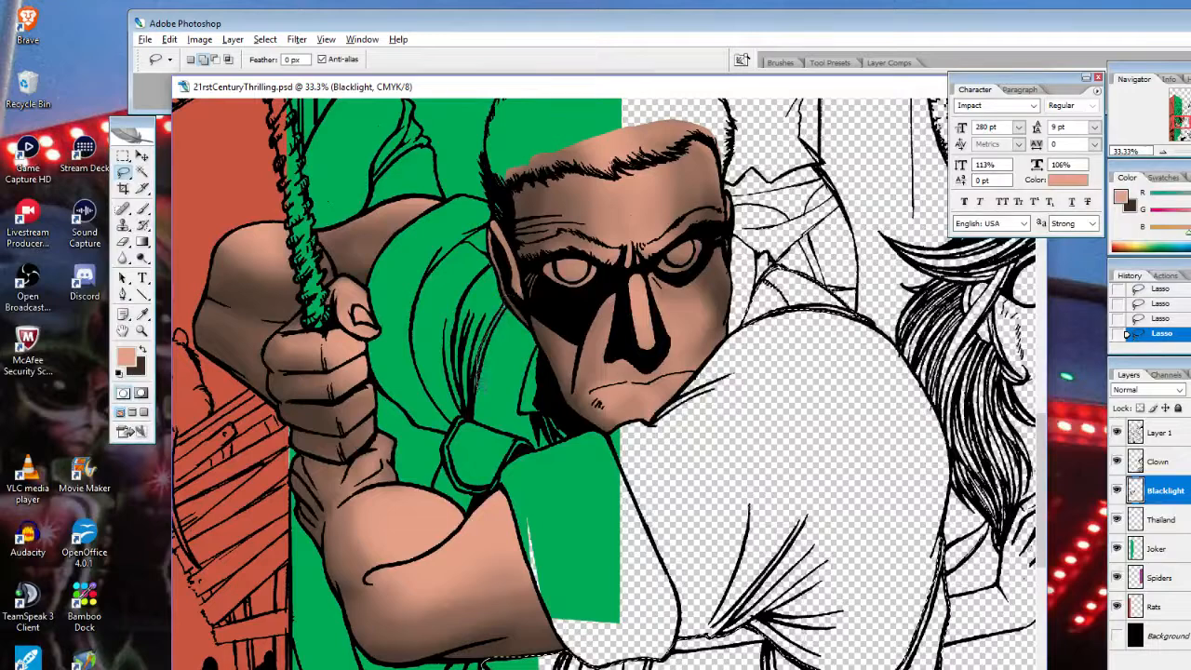
pyautogui.moveTo(481, 377)
pyautogui.mouseDown()
pyautogui.moveTo(438, 484)
pyautogui.moveTo(434, 460)
pyautogui.moveTo(473, 512)
pyautogui.moveTo(514, 454)
pyautogui.moveTo(560, 434)
pyautogui.moveTo(529, 407)
pyautogui.moveTo(544, 354)
pyautogui.moveTo(529, 320)
pyautogui.mouseUp()
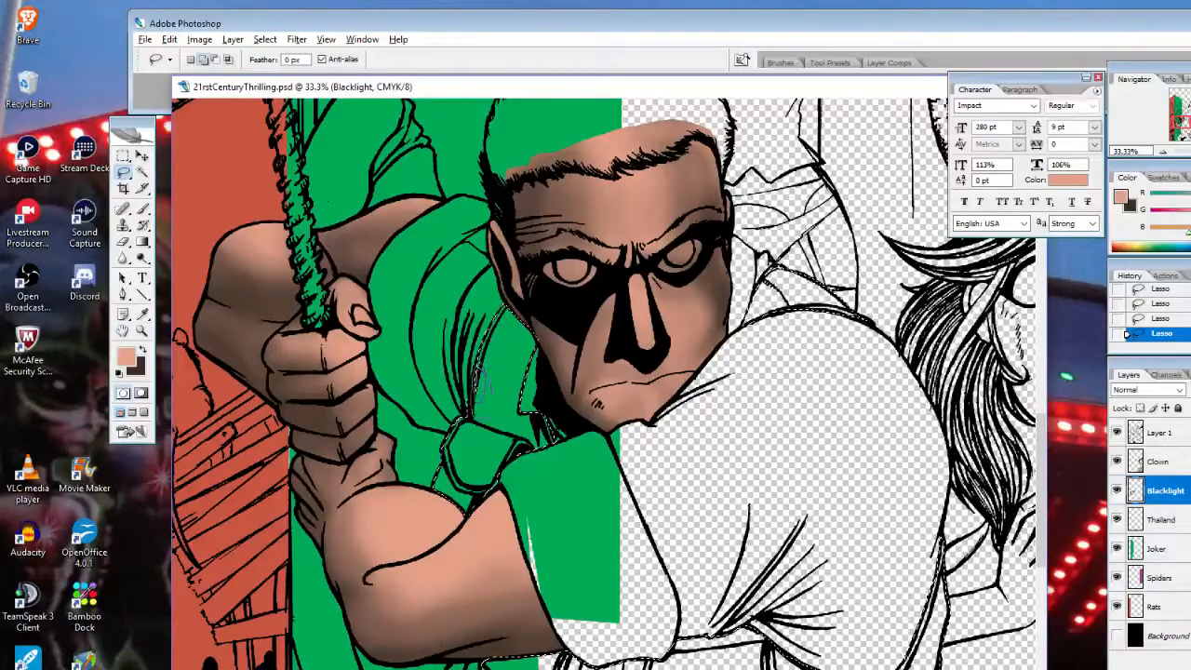
pyautogui.click(215, 59)
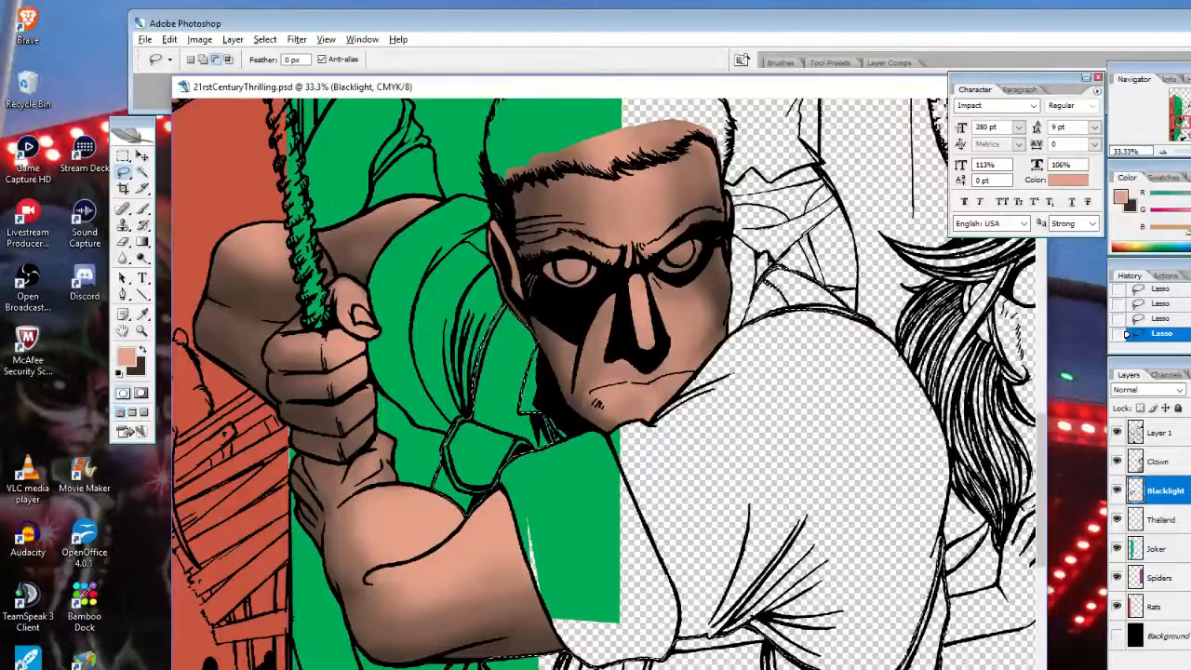
pyautogui.click(202, 59)
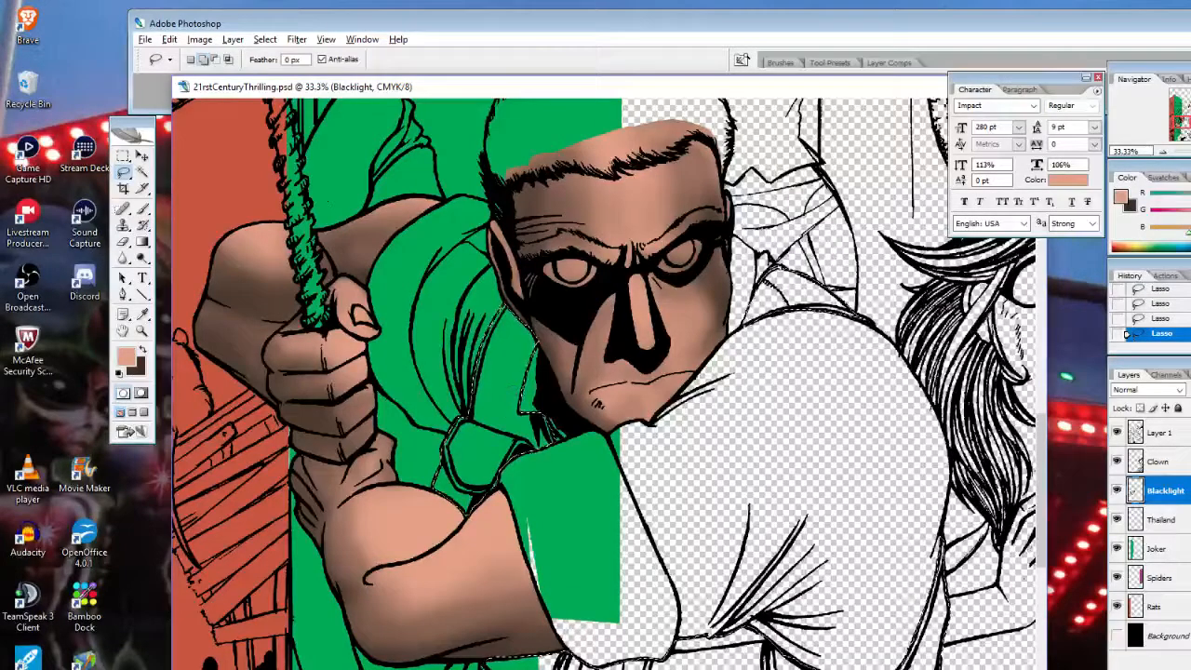
pyautogui.click(141, 330)
pyautogui.rightClick(394, 345)
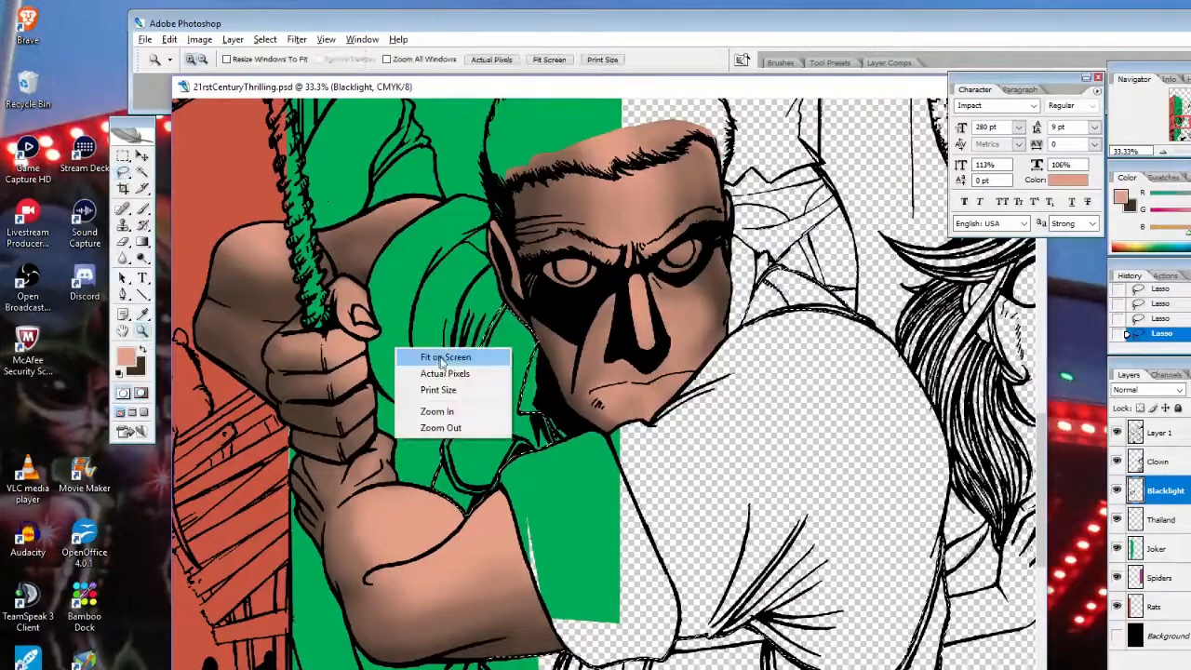
pyautogui.click(421, 354)
pyautogui.click(381, 484)
pyautogui.click(400, 446)
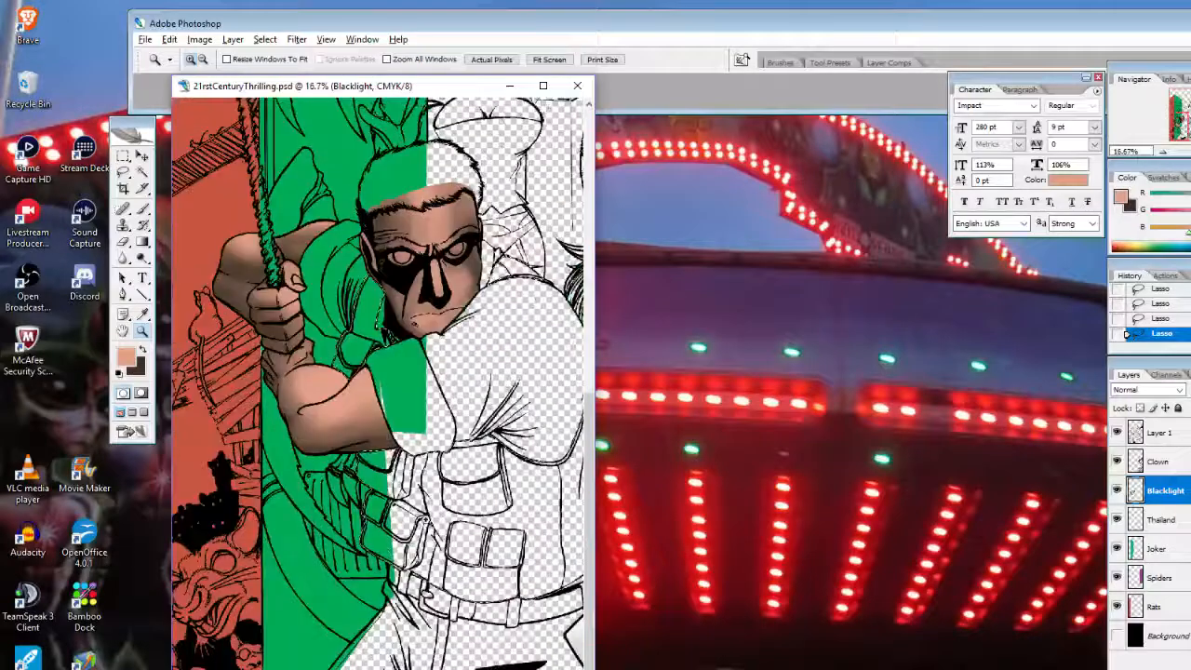
pyautogui.click(463, 484)
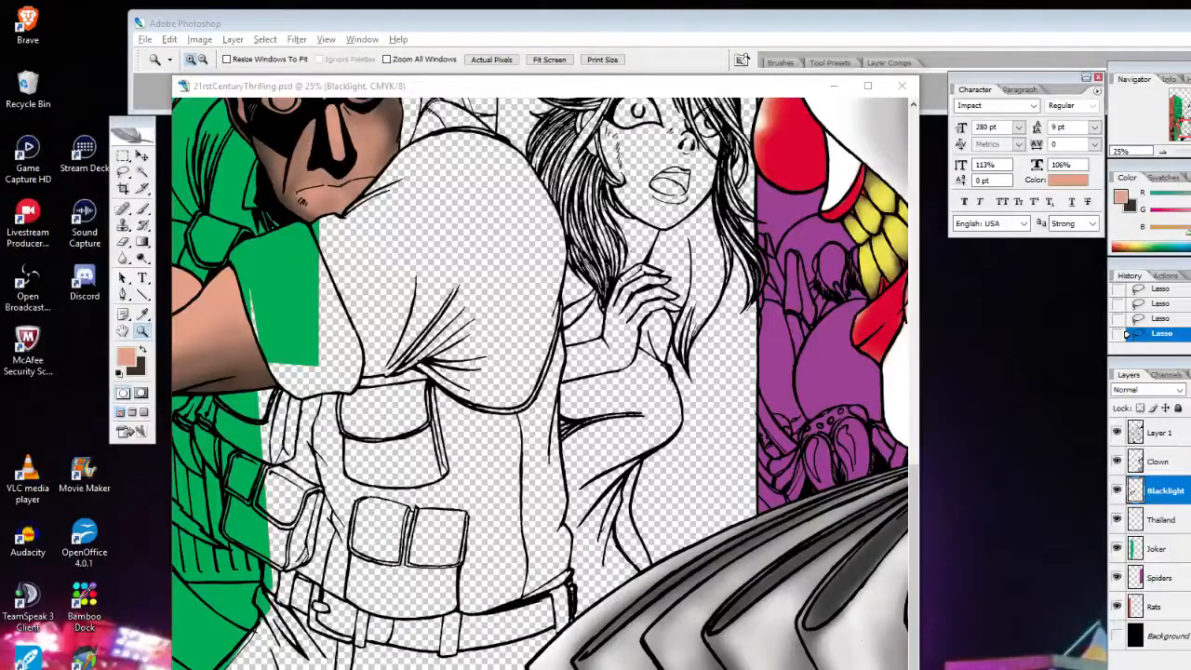
pyautogui.press('XF86AudioLowerVolume')
pyautogui.press('XF86AudioLowerVolume')
pyautogui.press('XF86AudioLowerVolume')
pyautogui.press('XF86AudioLowerVolume')
# Switch to the Brave browser and look through the men's utility vest image results for clothing colour reference
pyautogui.moveTo(1190, 85); pyautogui.dragTo(702, 86)
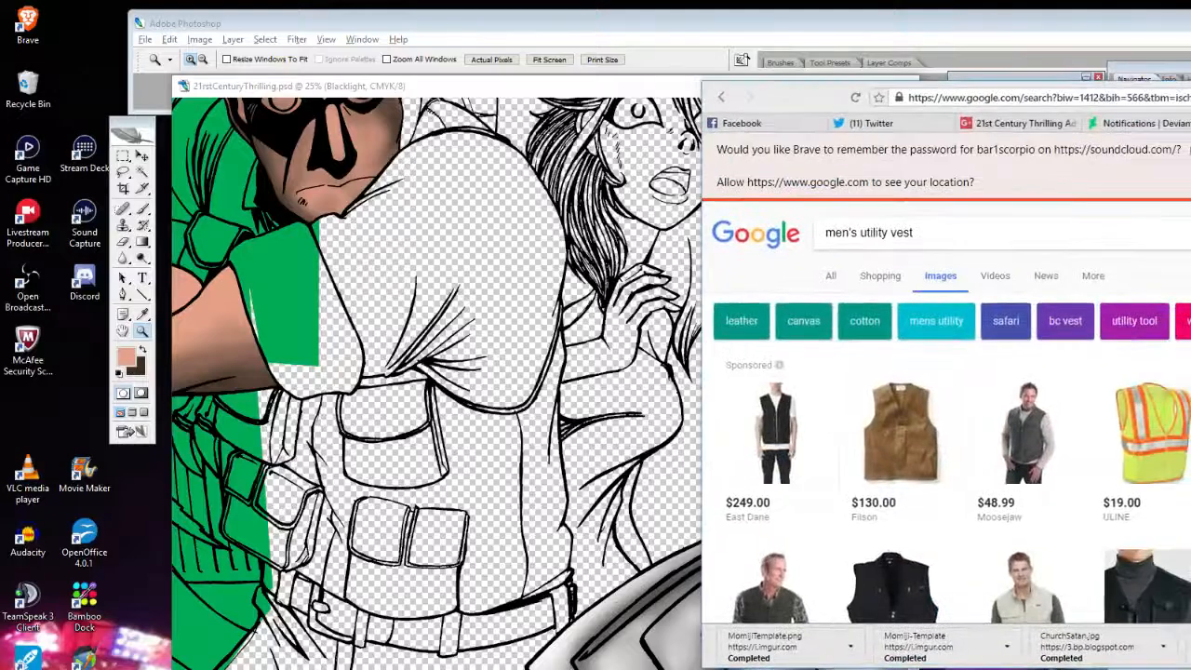
pyautogui.scroll(-3, 1150, 447)
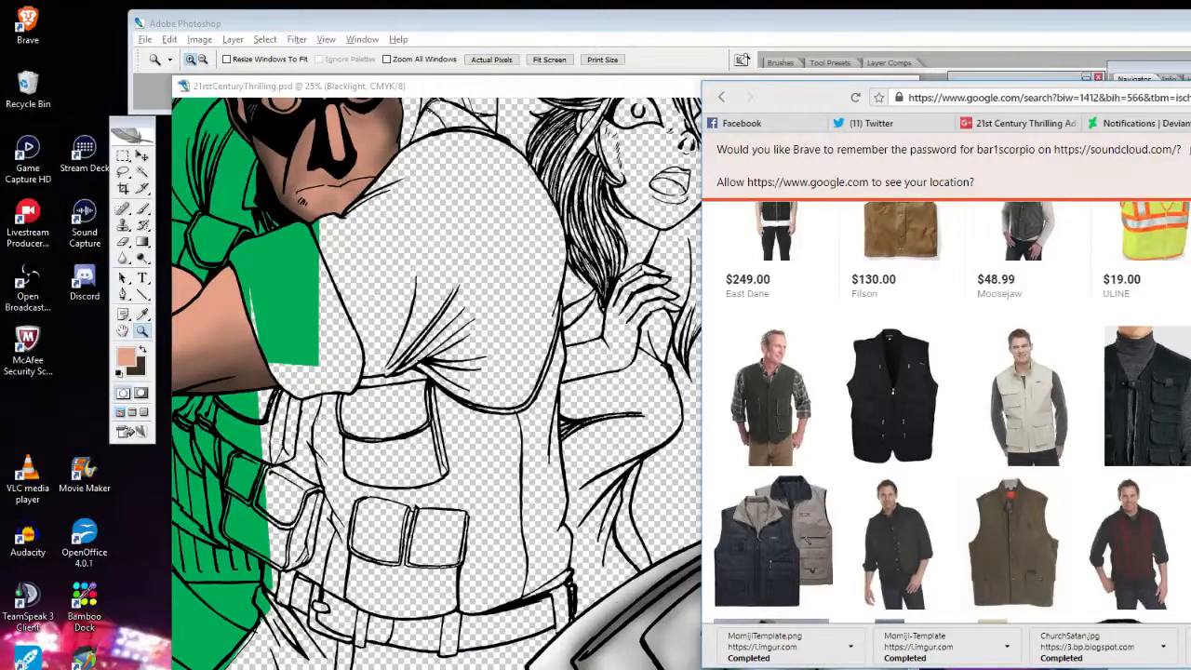
pyautogui.moveTo(800, 89); pyautogui.dragTo(1190, 91)
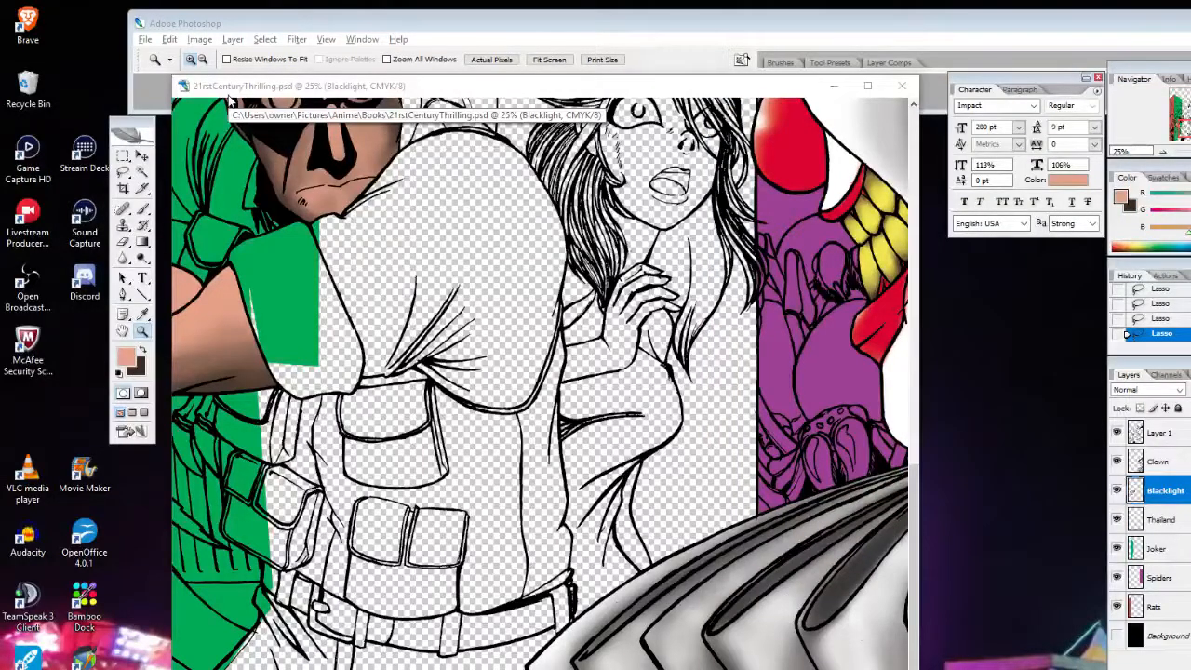
# Return to Photoshop, enlarge and reposition the comic cover's document window, and ready the Lasso tool at the vest's upper pocket
pyautogui.moveTo(228, 94); pyautogui.dragTo(1, 1)
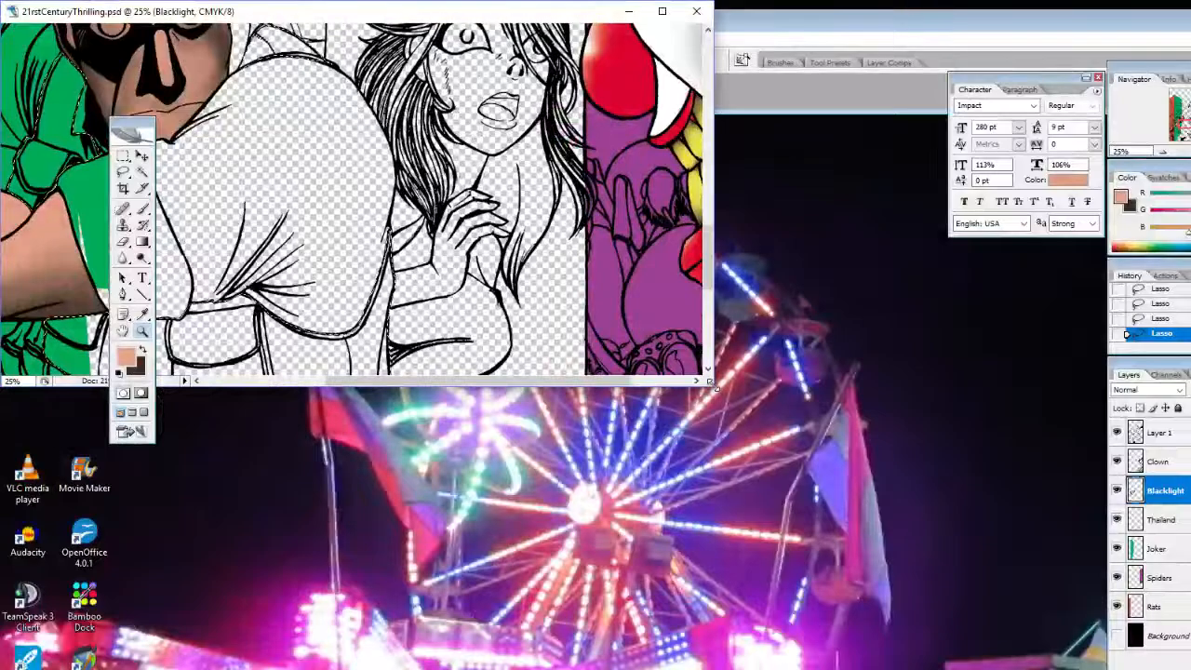
pyautogui.moveTo(716, 389); pyautogui.dragTo(1190, 669)
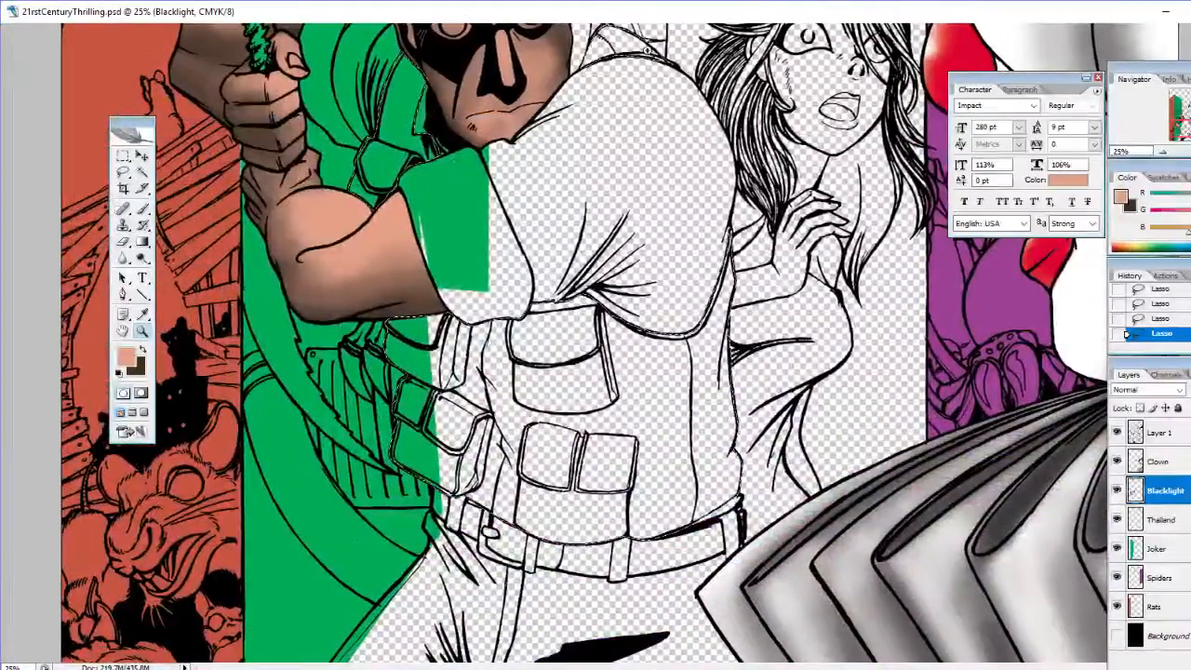
pyautogui.moveTo(633, 14); pyautogui.dragTo(615, 73)
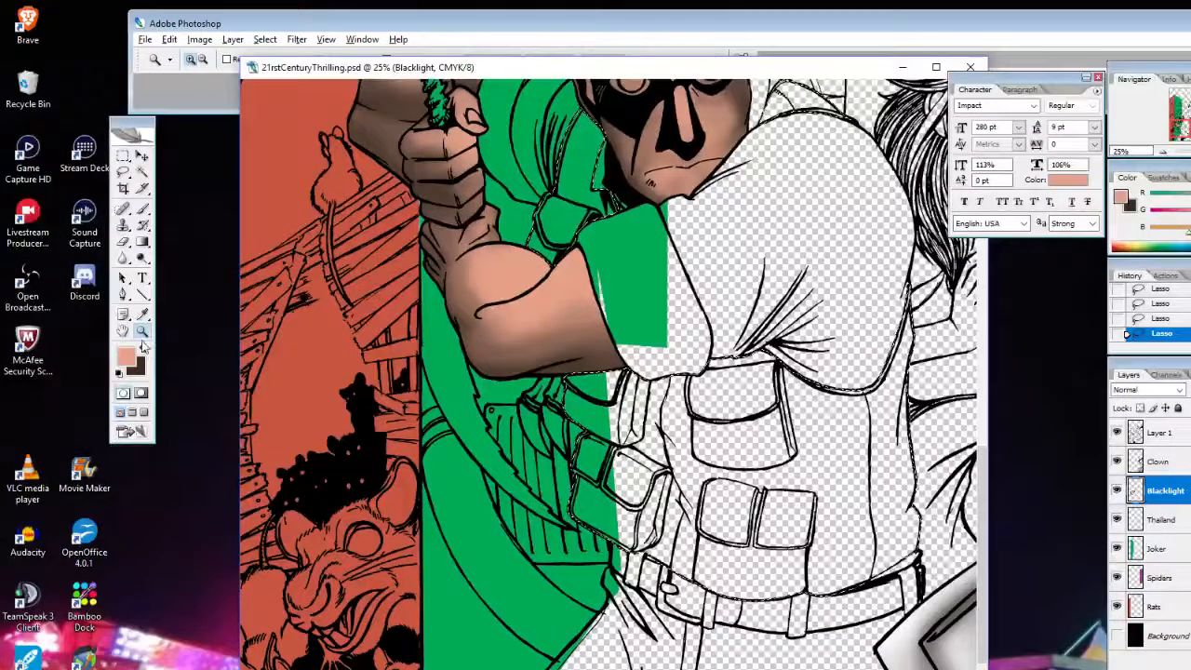
pyautogui.click(770, 419)
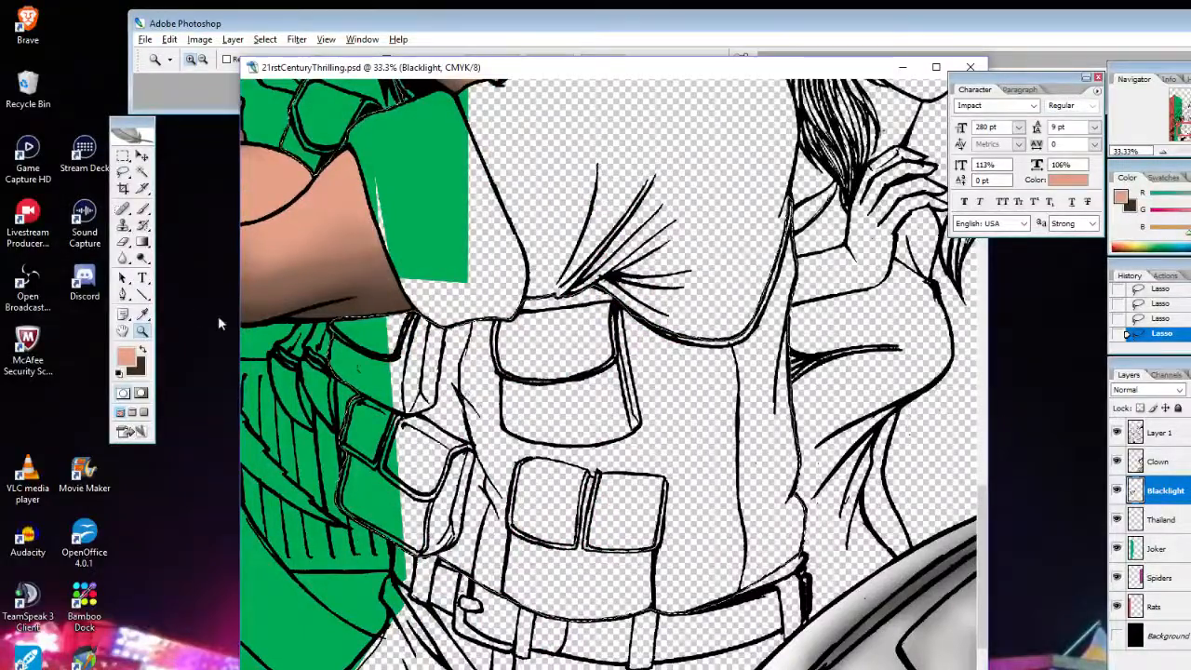
pyautogui.click(536, 351)
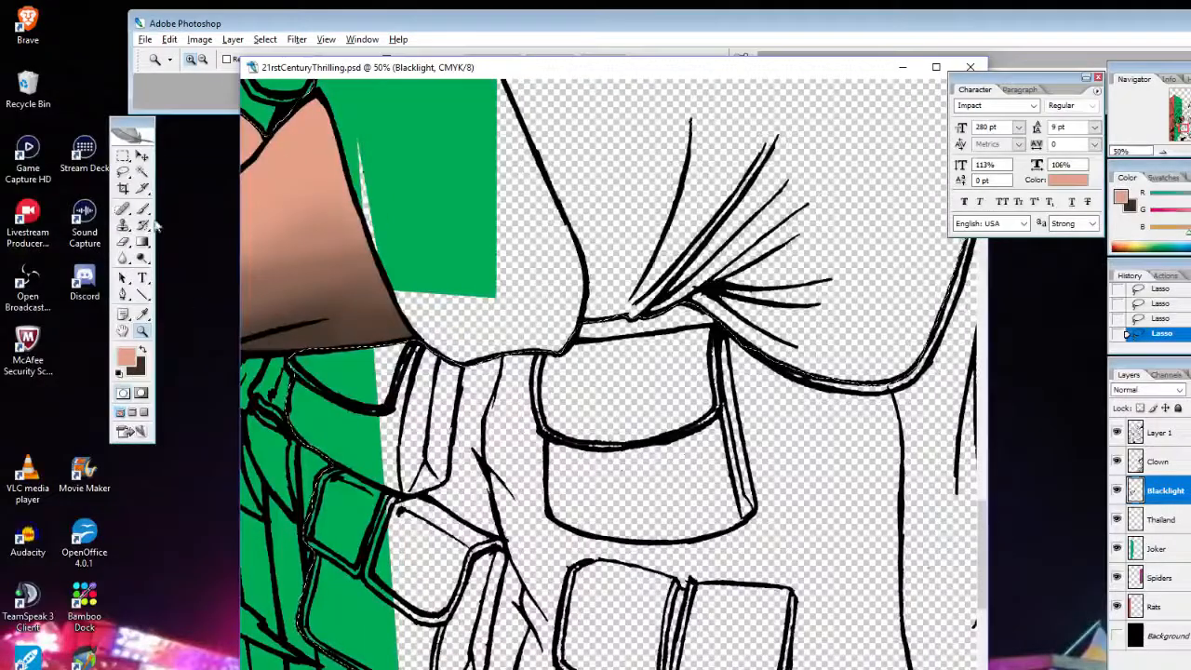
pyautogui.click(123, 172)
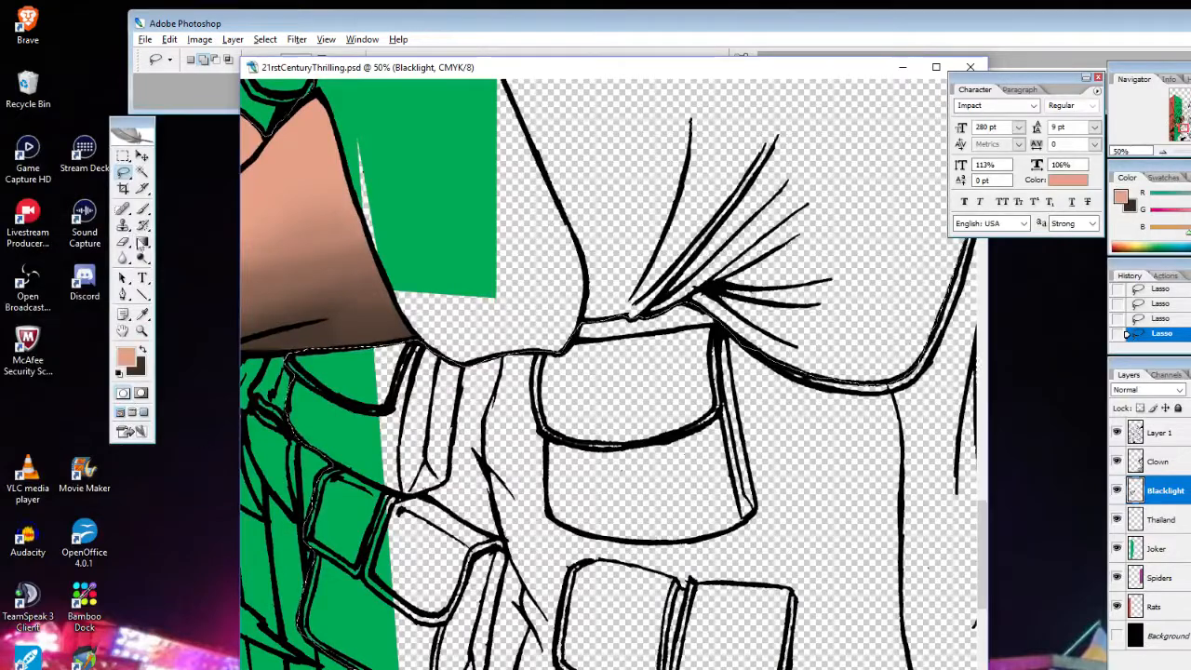
# Choose a dark grey-green, about #334435, as the background colour for the vest
pyautogui.click(137, 366)
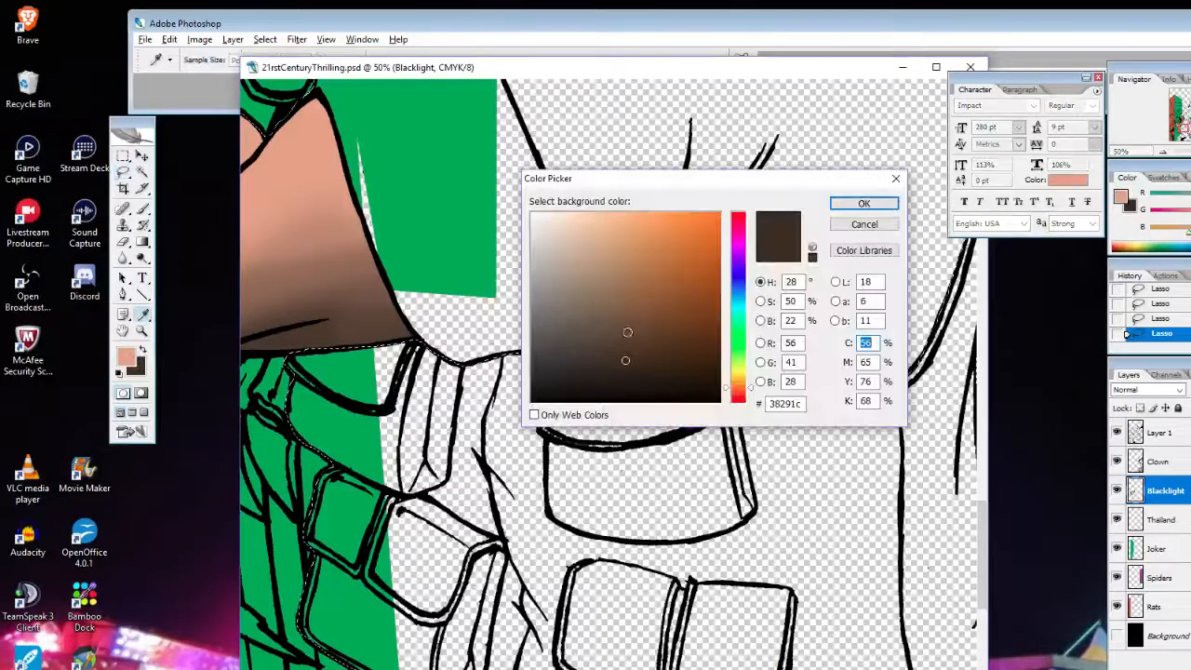
pyautogui.click(738, 345)
pyautogui.moveTo(678, 356)
pyautogui.mouseDown()
pyautogui.moveTo(694, 341)
pyautogui.moveTo(683, 339)
pyautogui.mouseUp()
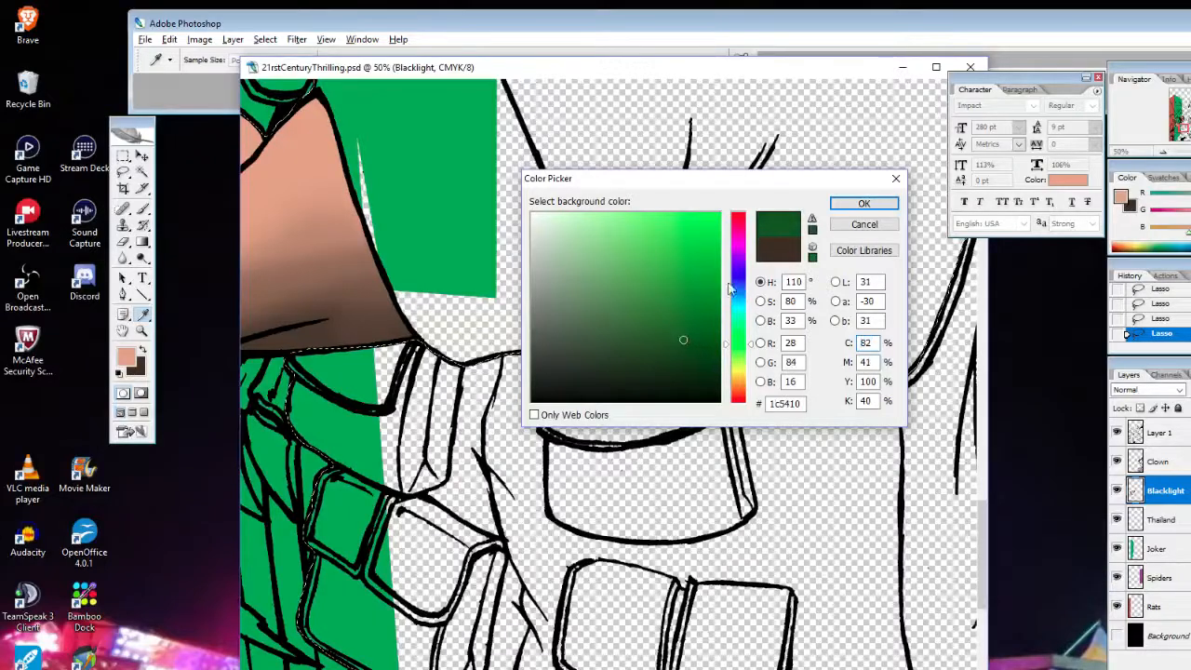
pyautogui.click(811, 218)
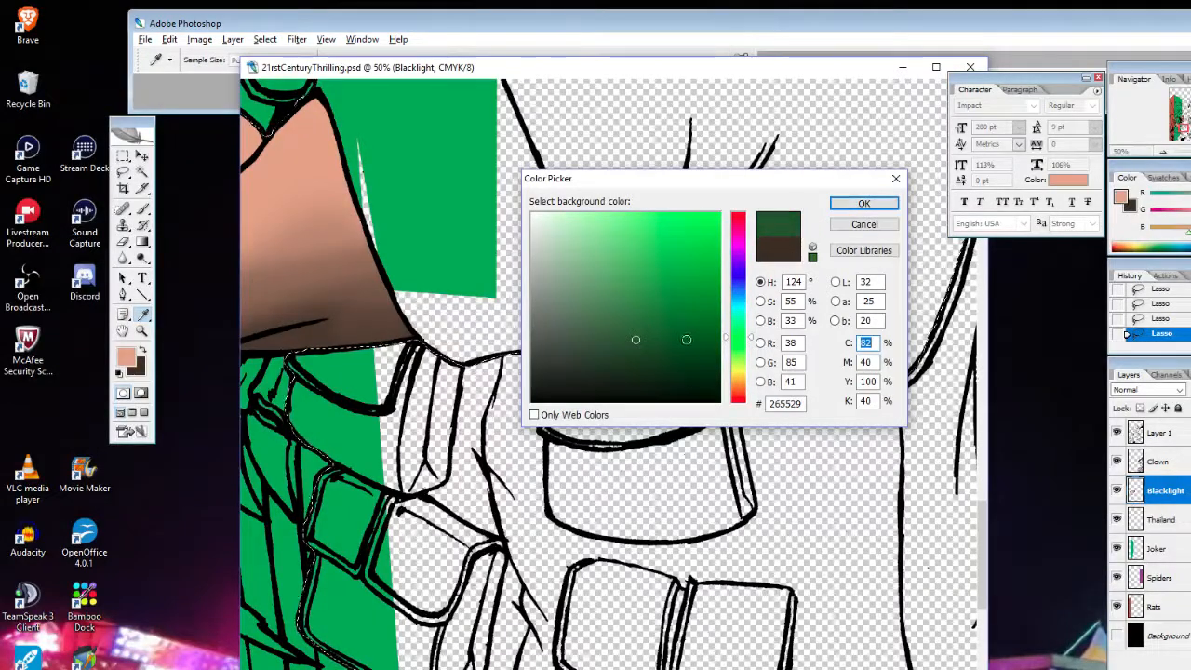
pyautogui.click(699, 330)
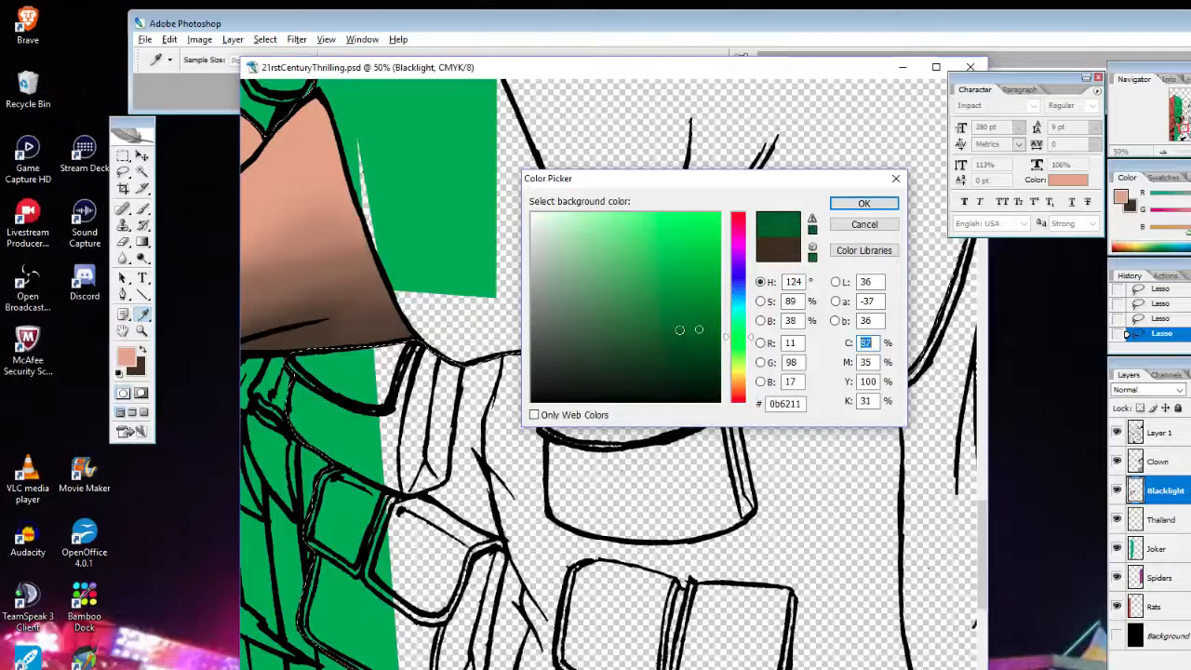
pyautogui.moveTo(699, 329); pyautogui.dragTo(661, 347)
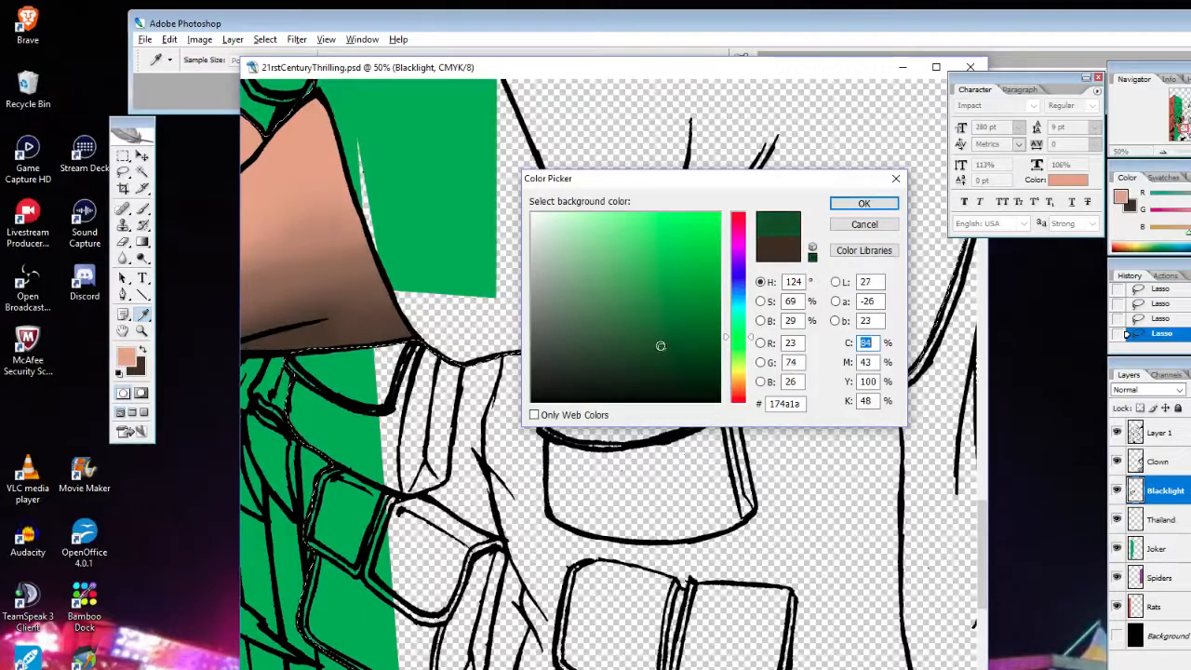
pyautogui.click(589, 348)
pyautogui.click(603, 344)
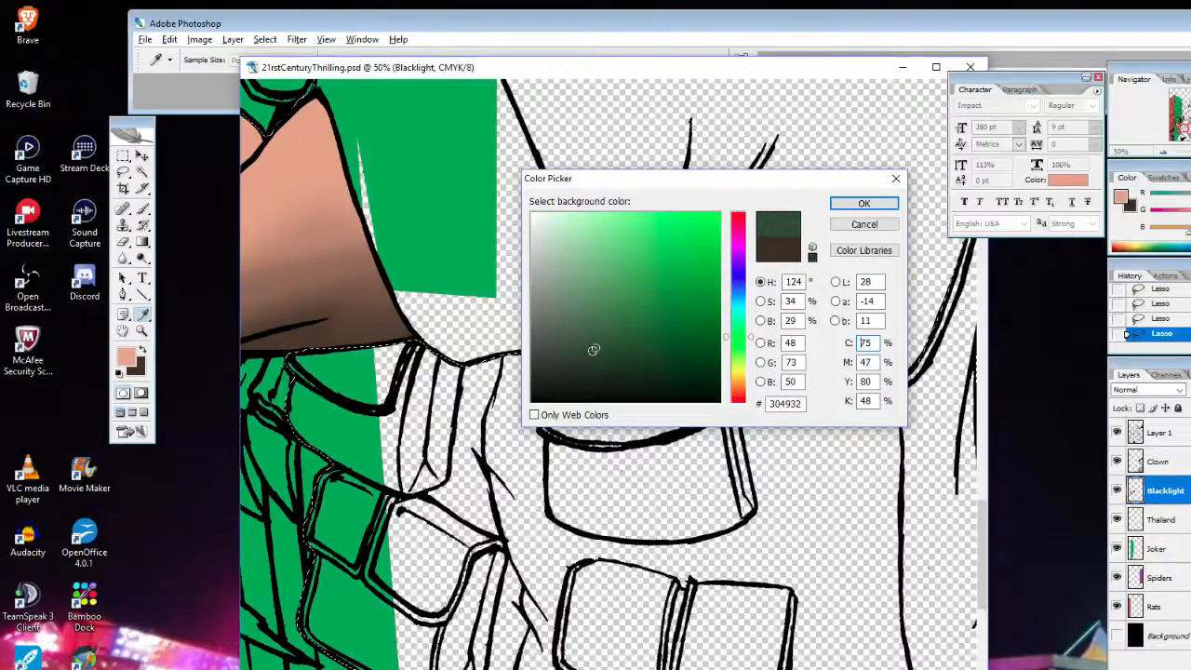
pyautogui.click(586, 345)
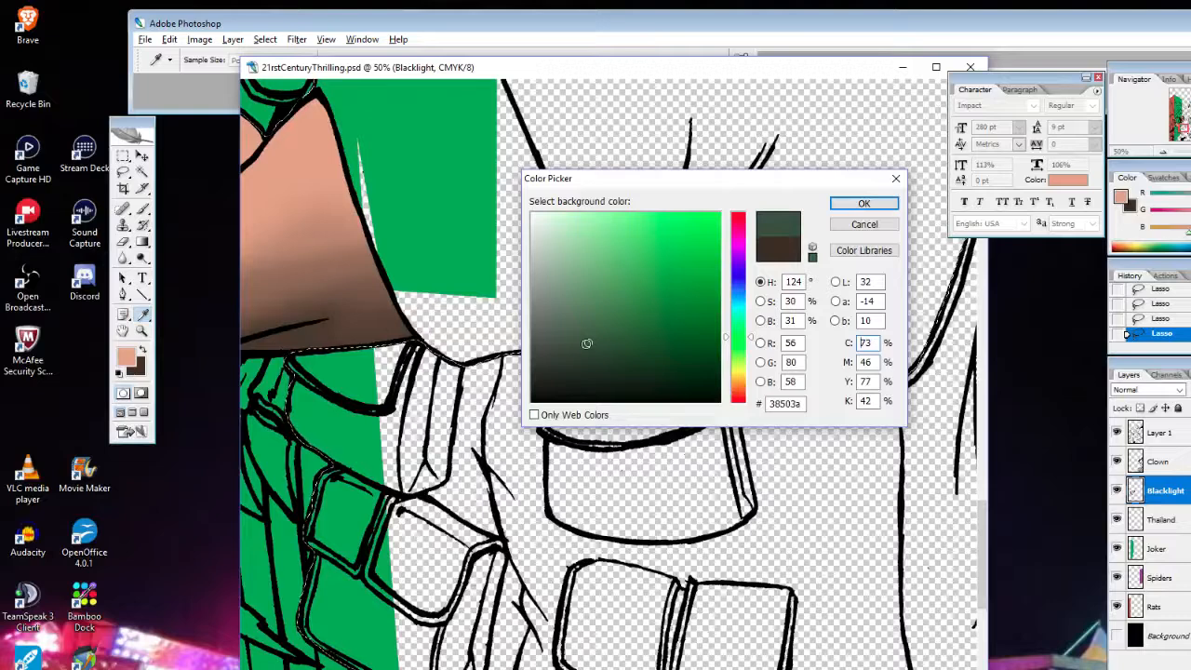
pyautogui.moveTo(586, 343)
pyautogui.mouseDown()
pyautogui.moveTo(594, 354)
pyautogui.moveTo(582, 340)
pyautogui.moveTo(577, 355)
pyautogui.mouseUp()
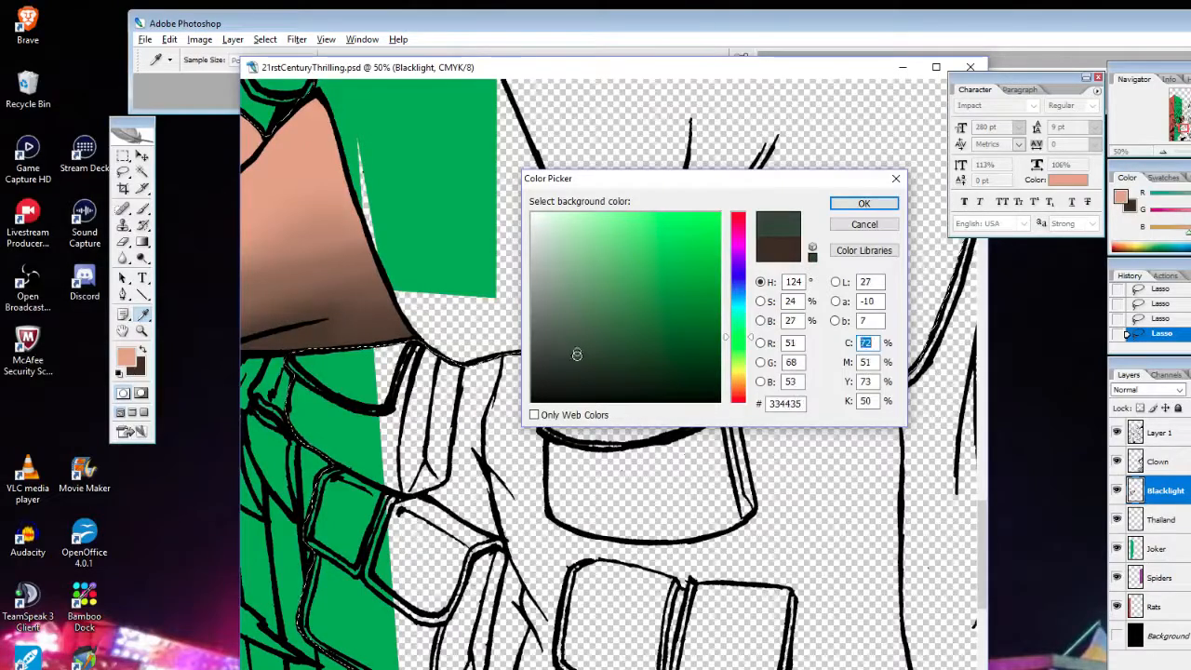
pyautogui.click(864, 205)
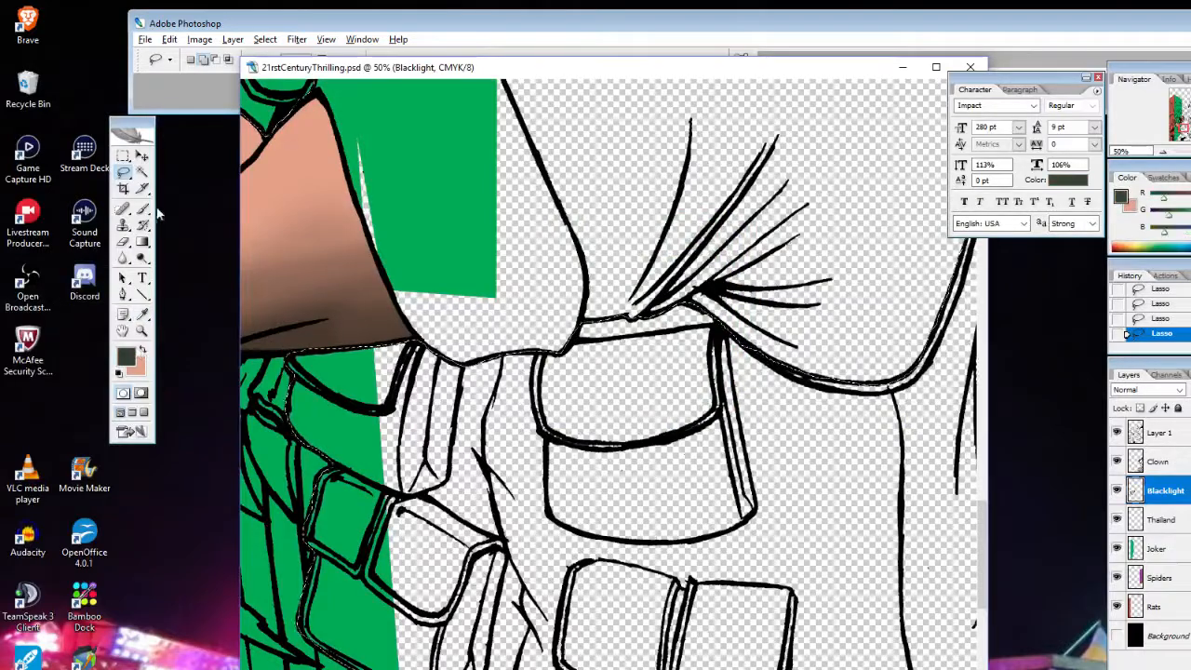
# Fill the selected vest and straps on the Blacklight layer with the dark grey-green foreground colour
pyautogui.click(169, 39)
pyautogui.click(112, 241)
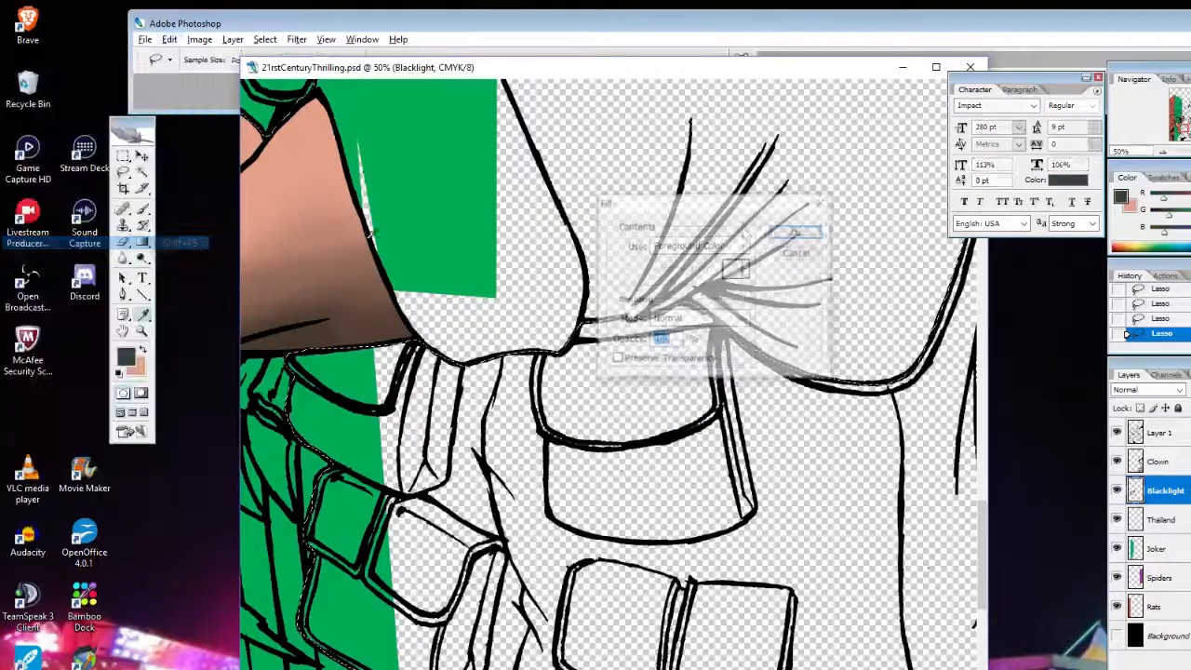
pyautogui.click(798, 232)
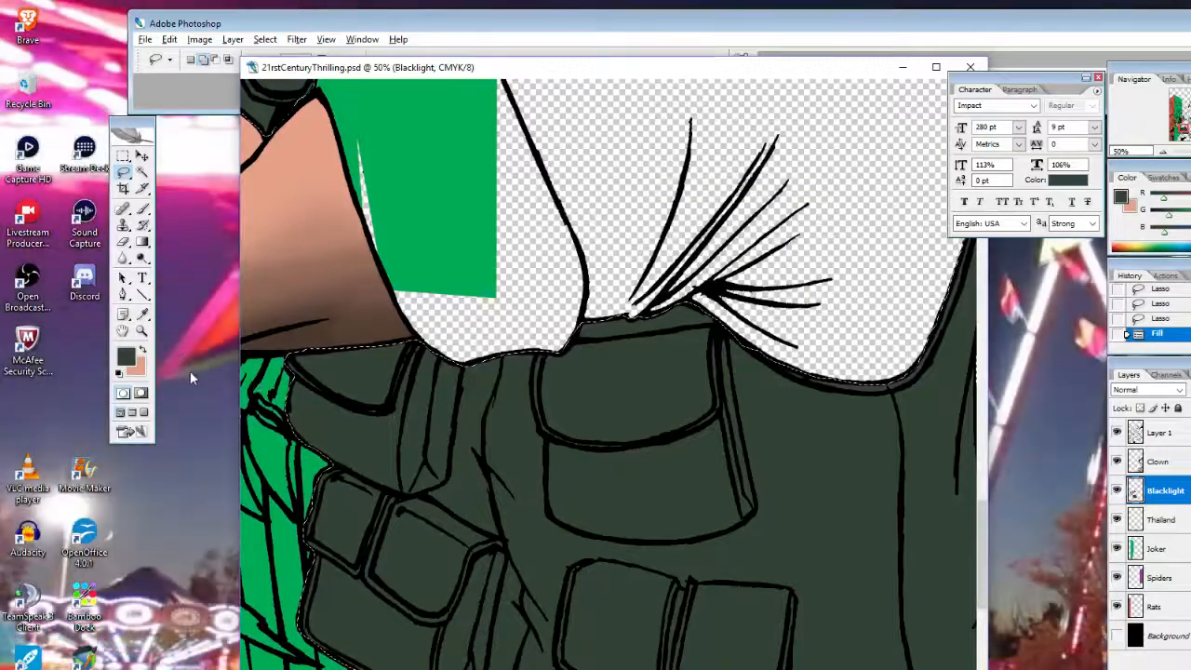
# Make the vest's dark green the background colour and set the foreground to the lighter grey-green #7b9d7e
pyautogui.click(141, 330)
pyautogui.keyDown('alt'); pyautogui.click(601, 391); pyautogui.keyUp('alt')
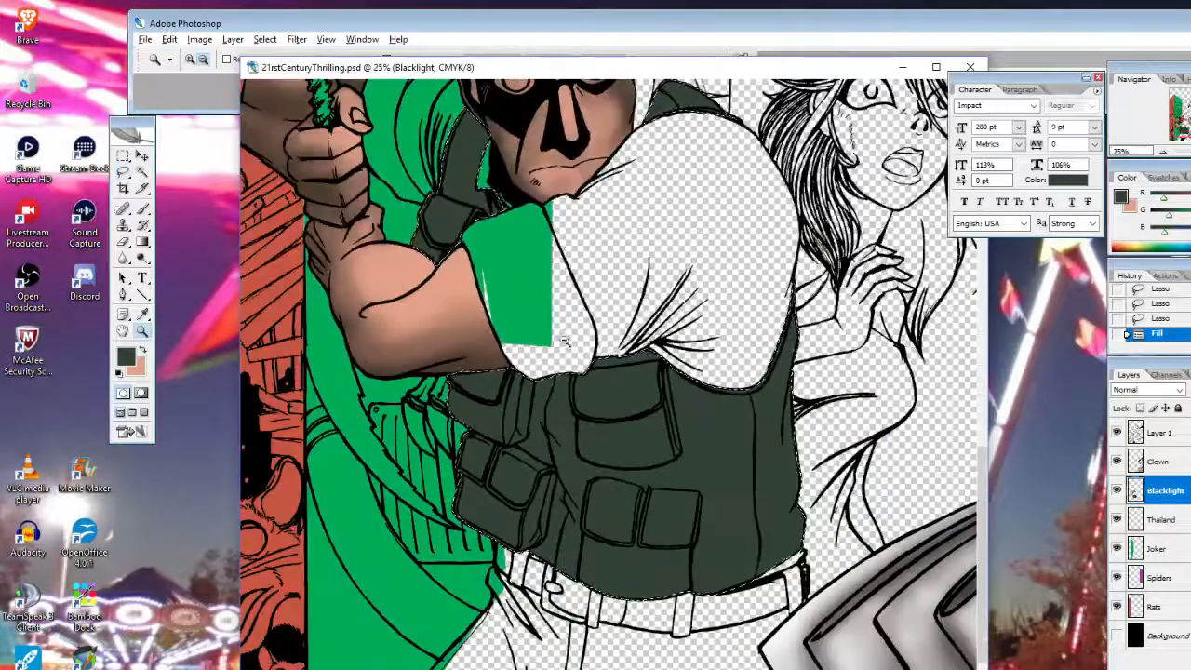
pyautogui.keyDown('alt'); pyautogui.click(481, 200); pyautogui.keyUp('alt')
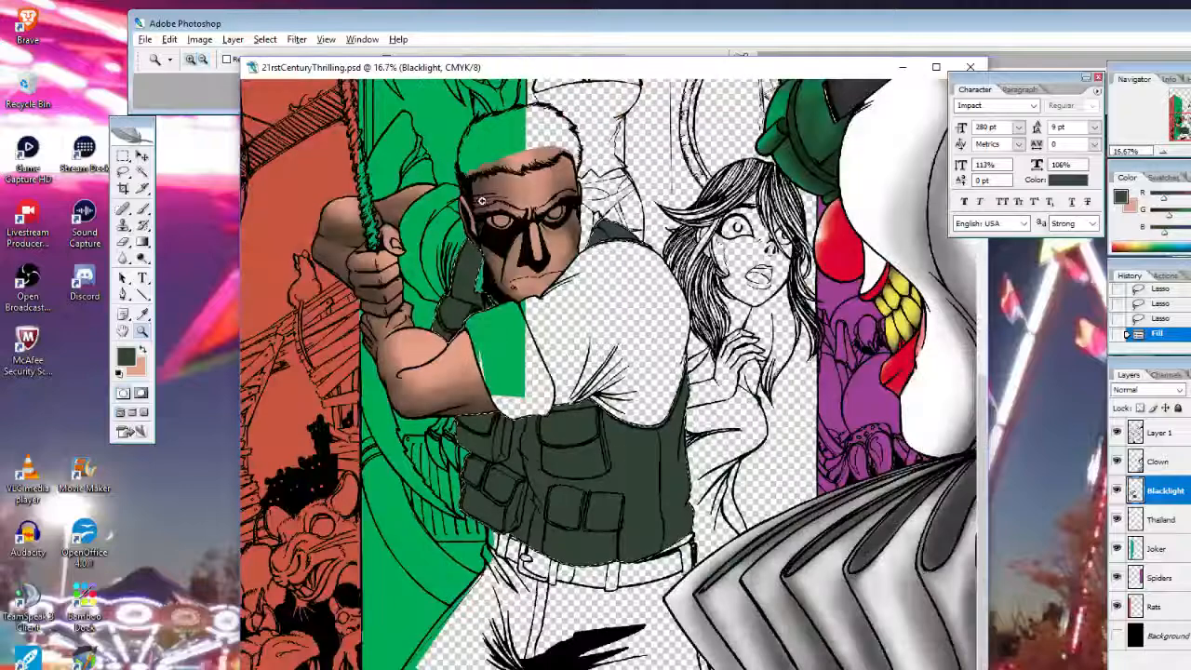
pyautogui.click(578, 463)
pyautogui.click(573, 446)
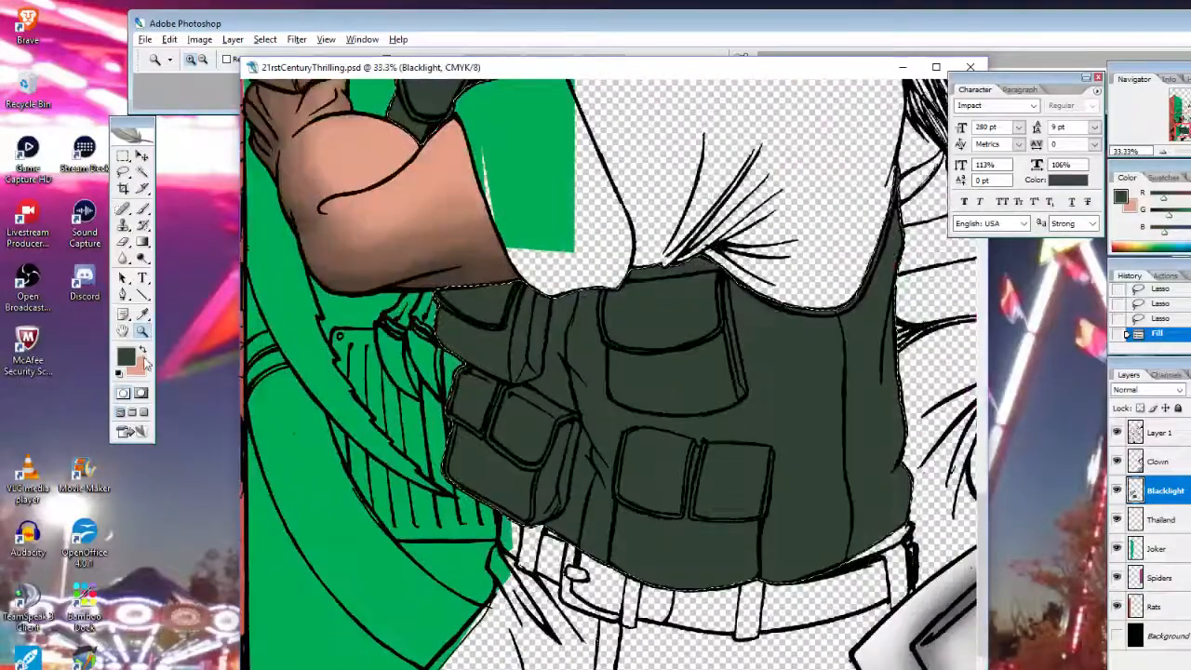
pyautogui.click(141, 314)
pyautogui.click(125, 355)
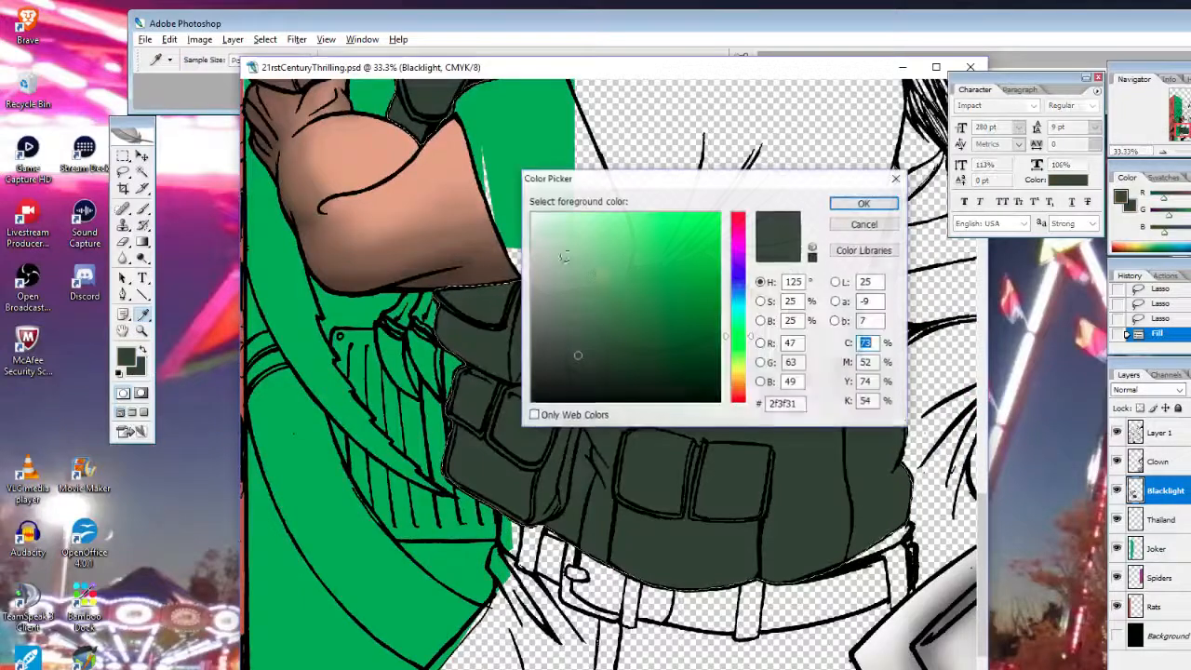
pyautogui.click(572, 285)
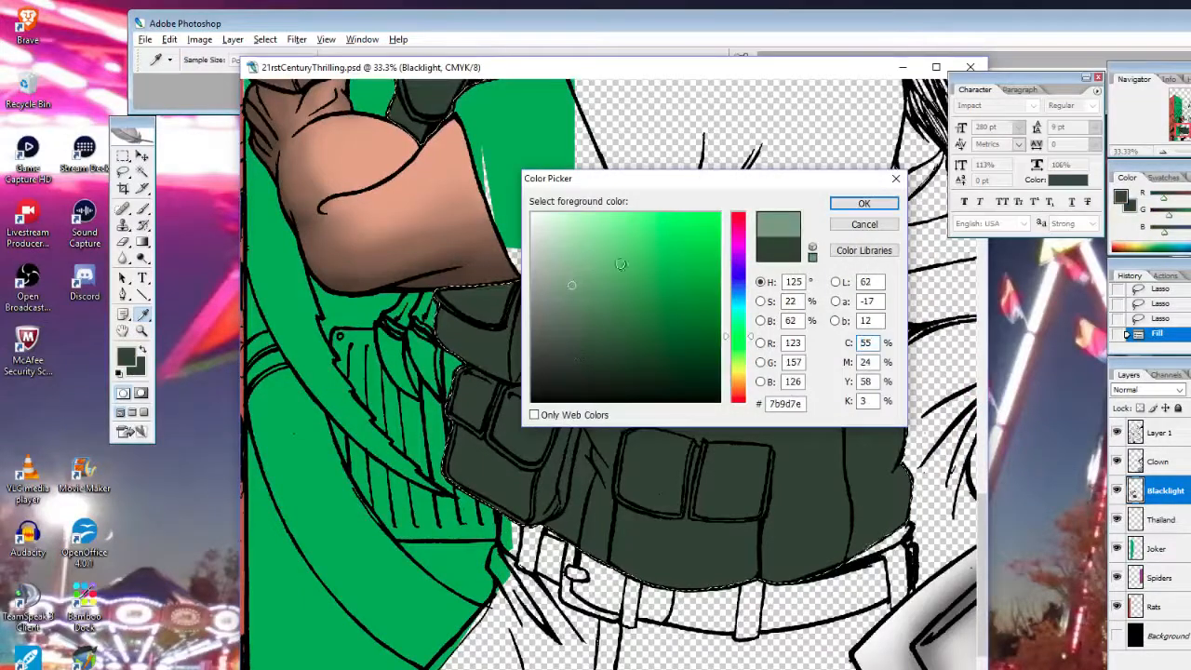
pyautogui.click(864, 203)
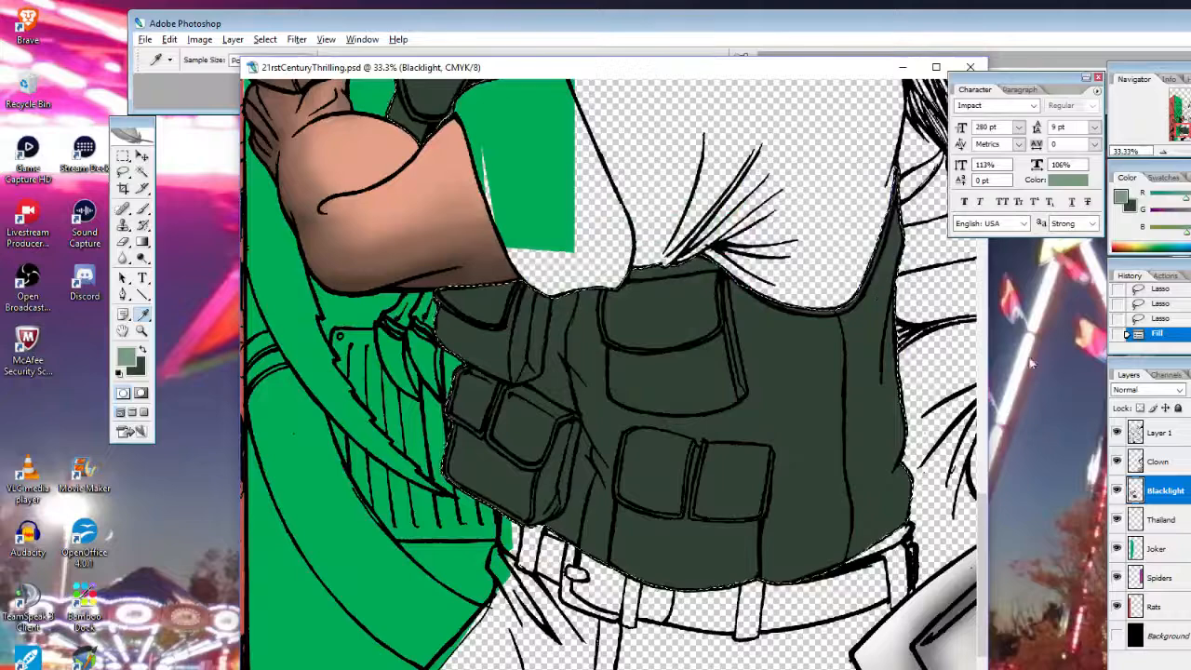
# Paint light green highlights on the vest's strap beside the face and on the far shoulder section with the 139 px soft brush
pyautogui.scroll(5, 605, 373)
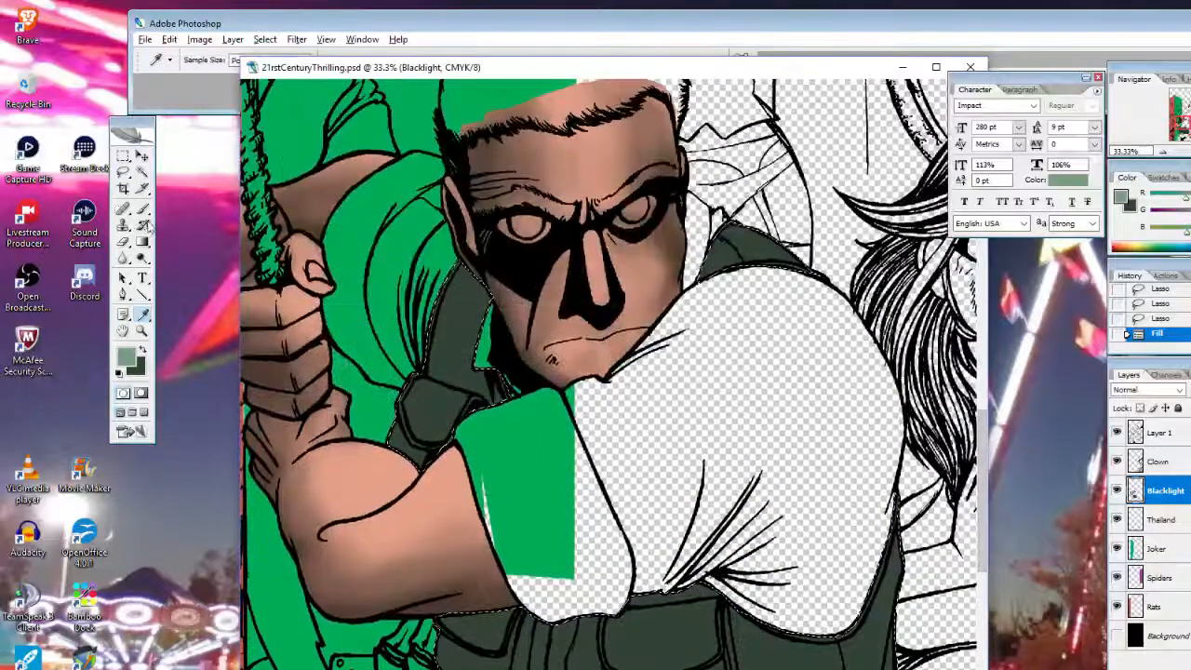
pyautogui.click(142, 208)
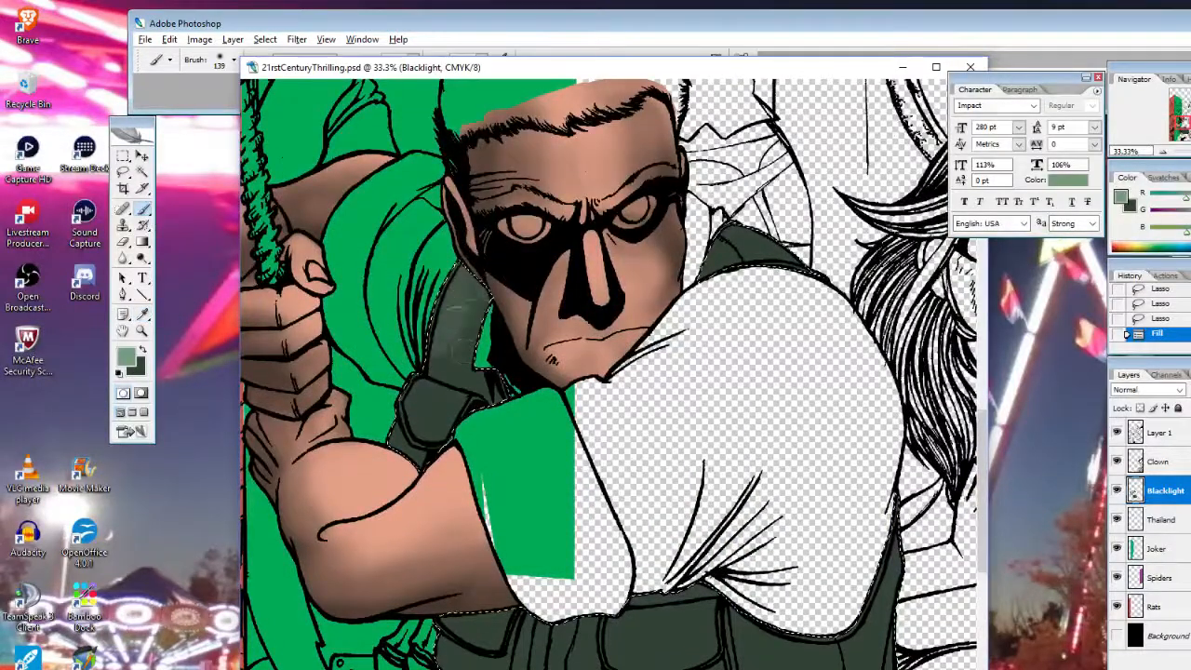
pyautogui.moveTo(488, 296); pyautogui.dragTo(478, 279)
pyautogui.moveTo(713, 257)
pyautogui.mouseDown()
pyautogui.moveTo(692, 270)
pyautogui.moveTo(750, 252)
pyautogui.mouseUp()
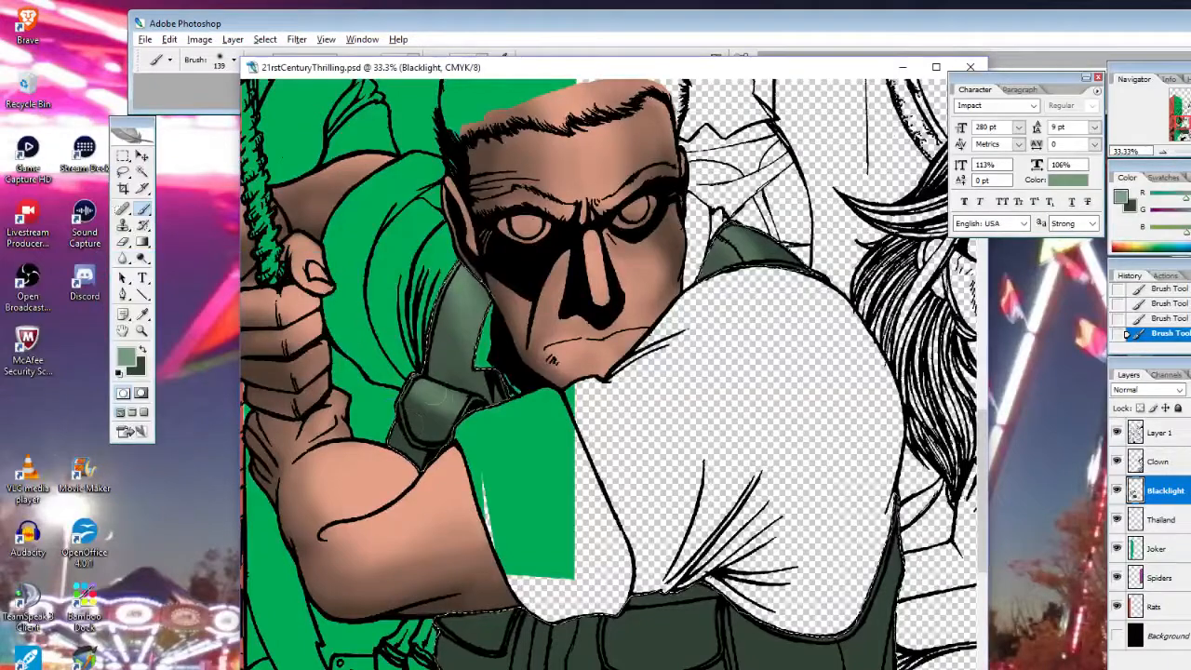
# Set the foreground colour to the near-black green #161b16 and ready the Brush tool for shading
pyautogui.press('x')
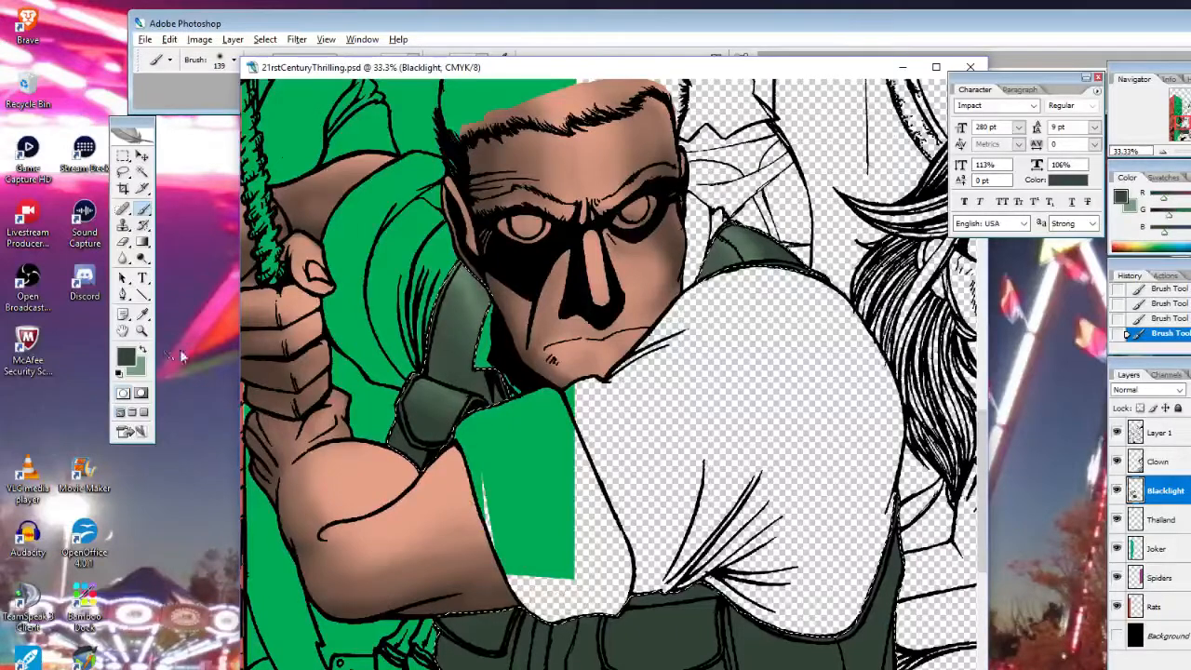
pyautogui.press('x')
pyautogui.press('i')
pyautogui.click(126, 357)
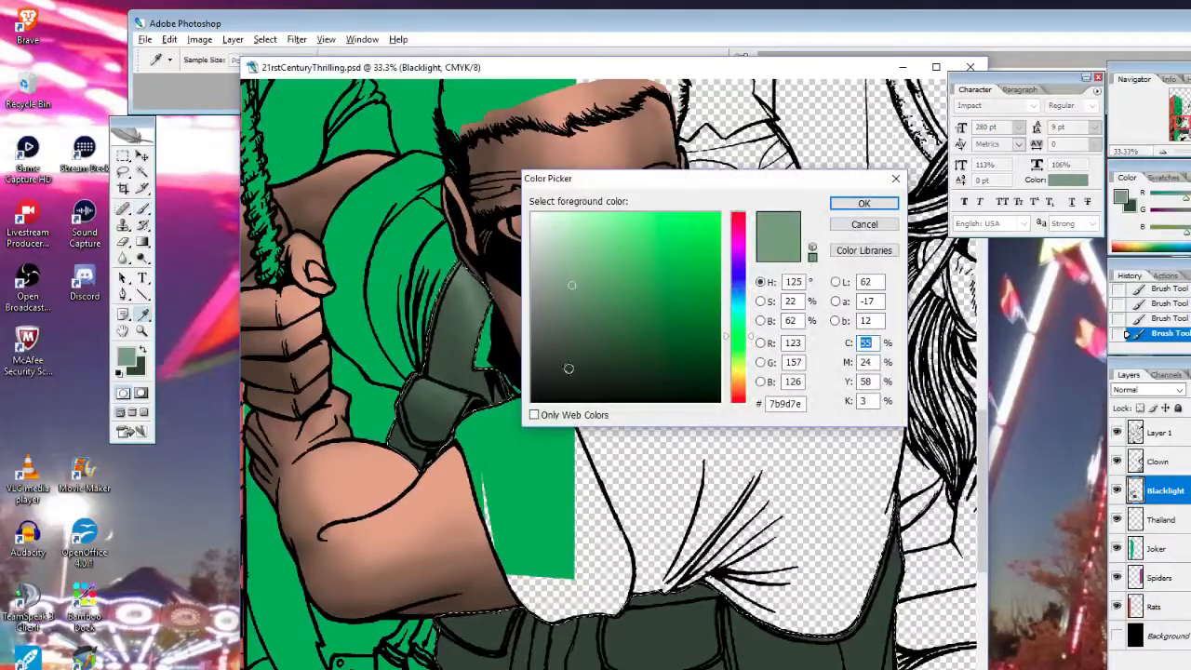
pyautogui.click(566, 380)
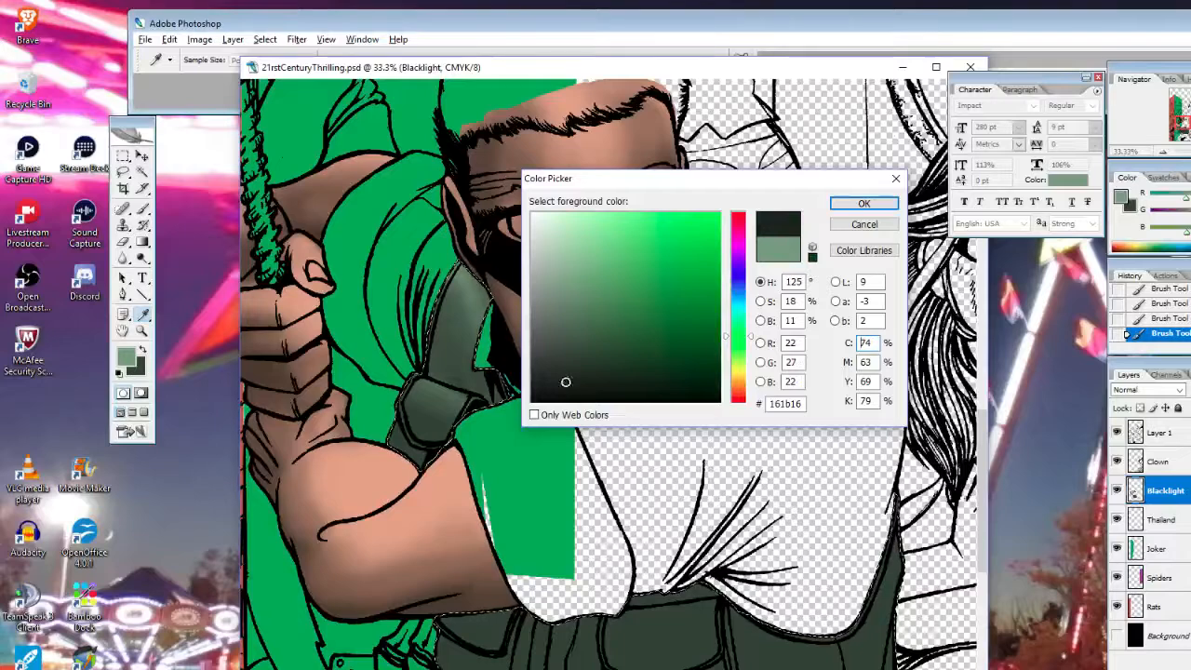
pyautogui.click(865, 204)
pyautogui.press('b')
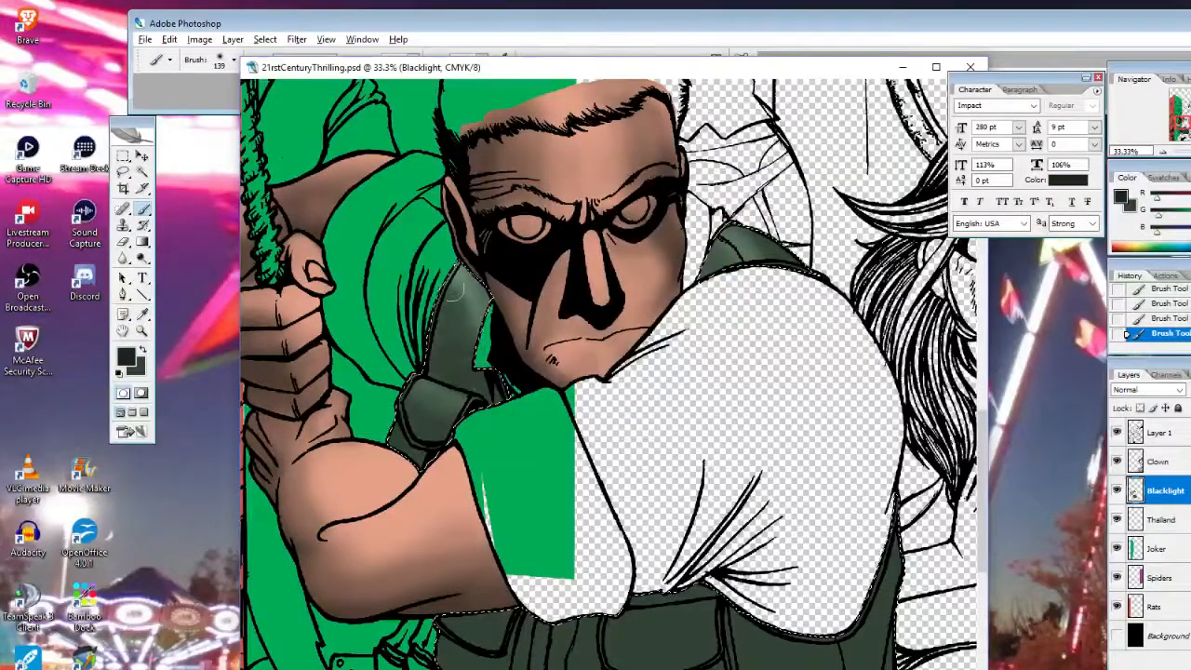
# Shade the strap and its fold beneath the face, alternating between the near-black green and the vest's base green
pyautogui.moveTo(455, 291)
pyautogui.mouseDown()
pyautogui.moveTo(460, 329)
pyautogui.moveTo(438, 375)
pyautogui.mouseUp()
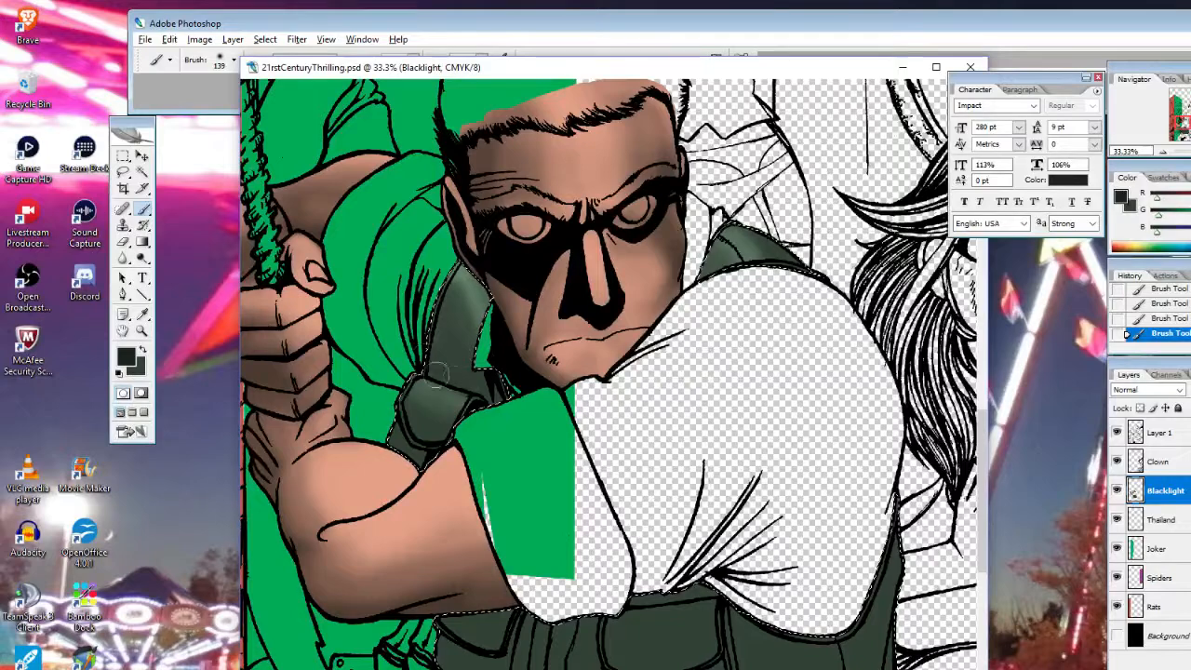
pyautogui.click(142, 350)
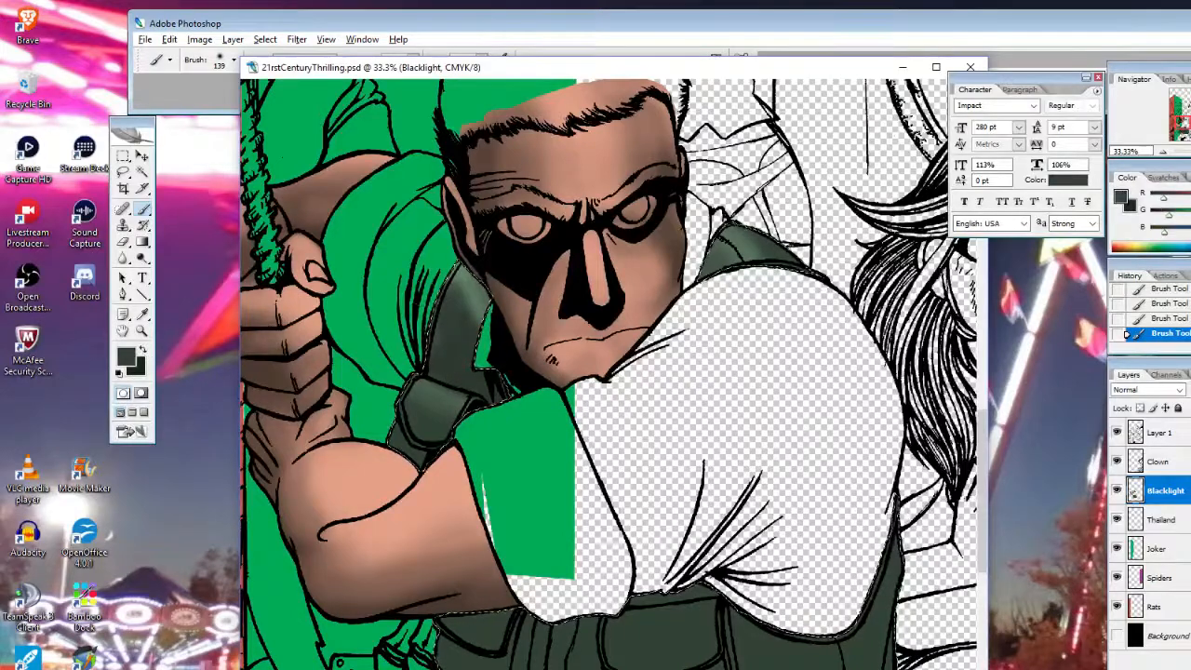
pyautogui.click(143, 350)
pyautogui.moveTo(460, 270); pyautogui.dragTo(445, 349)
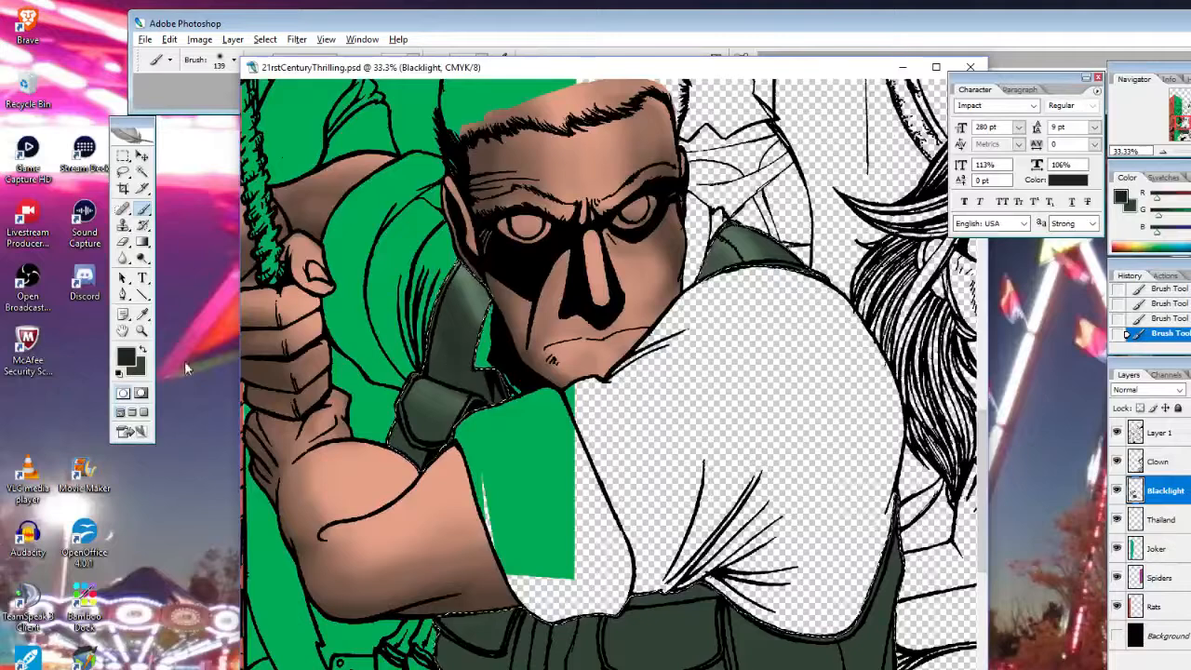
pyautogui.click(142, 350)
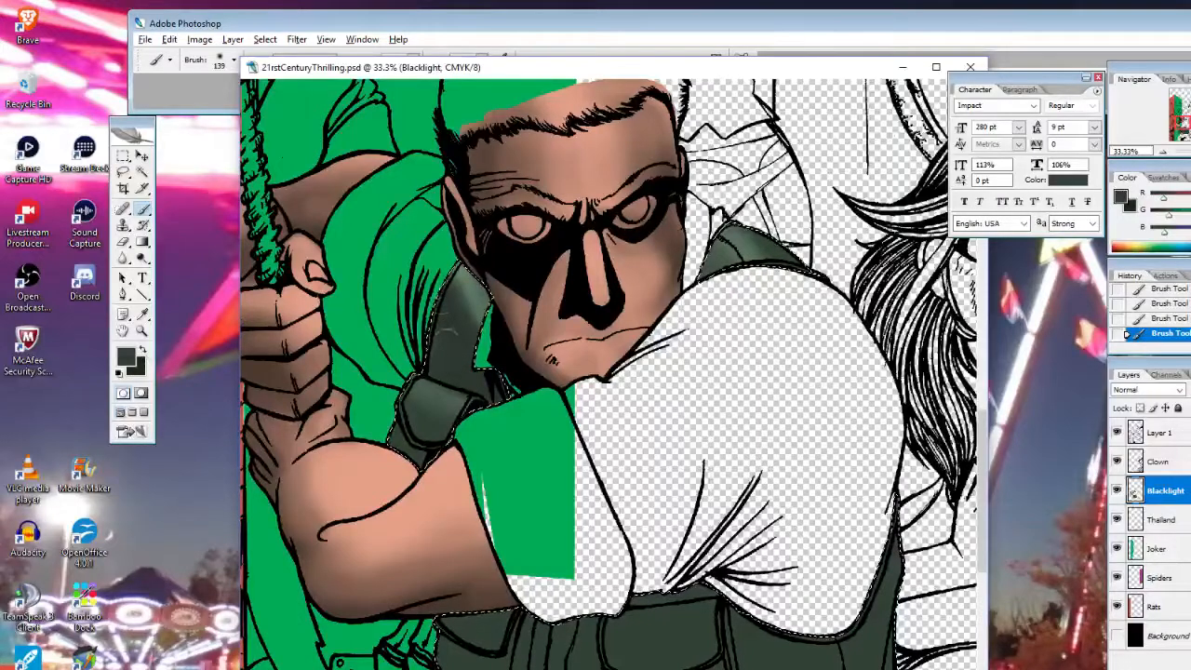
pyautogui.click(142, 350)
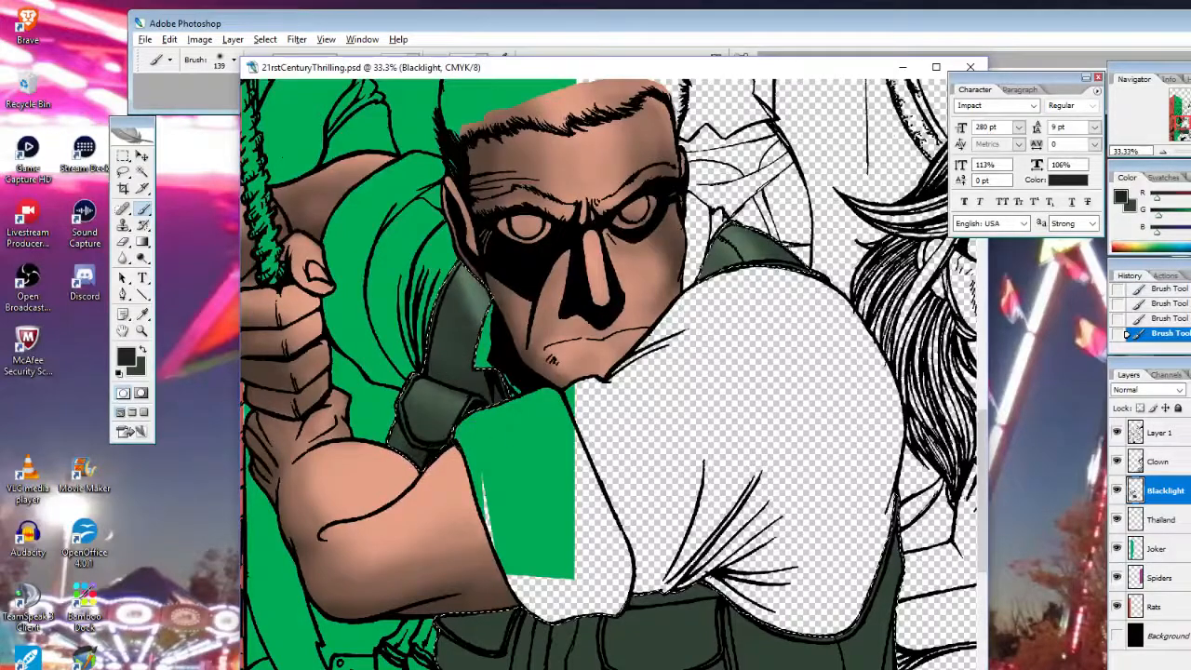
pyautogui.click(142, 350)
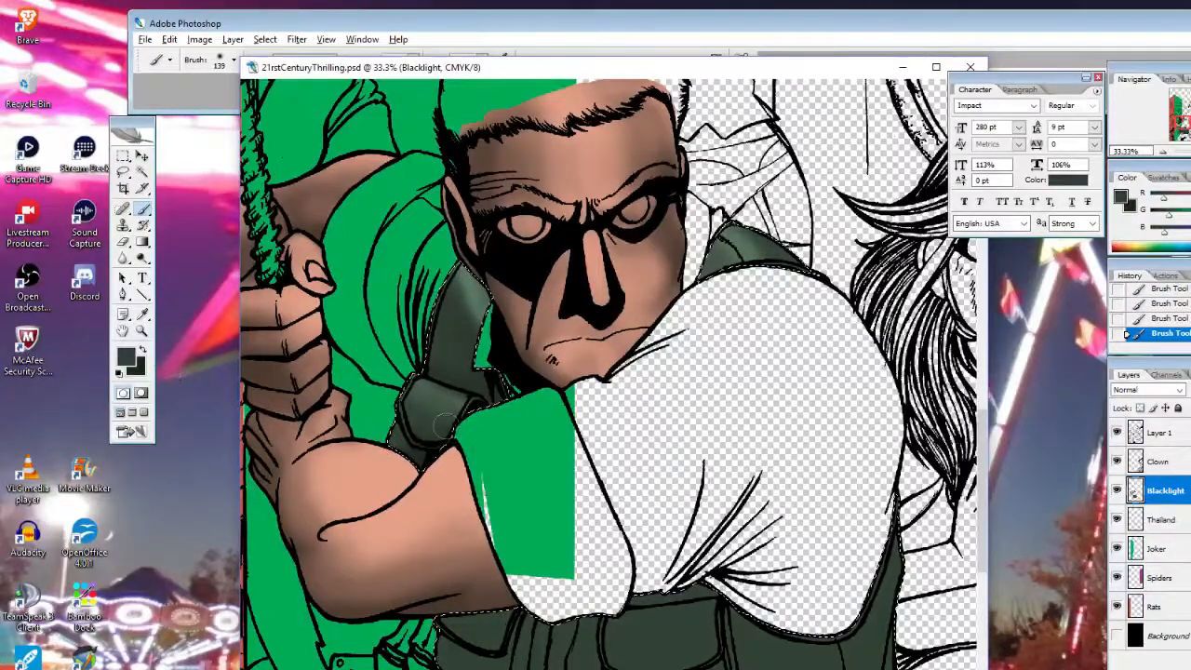
pyautogui.click(142, 350)
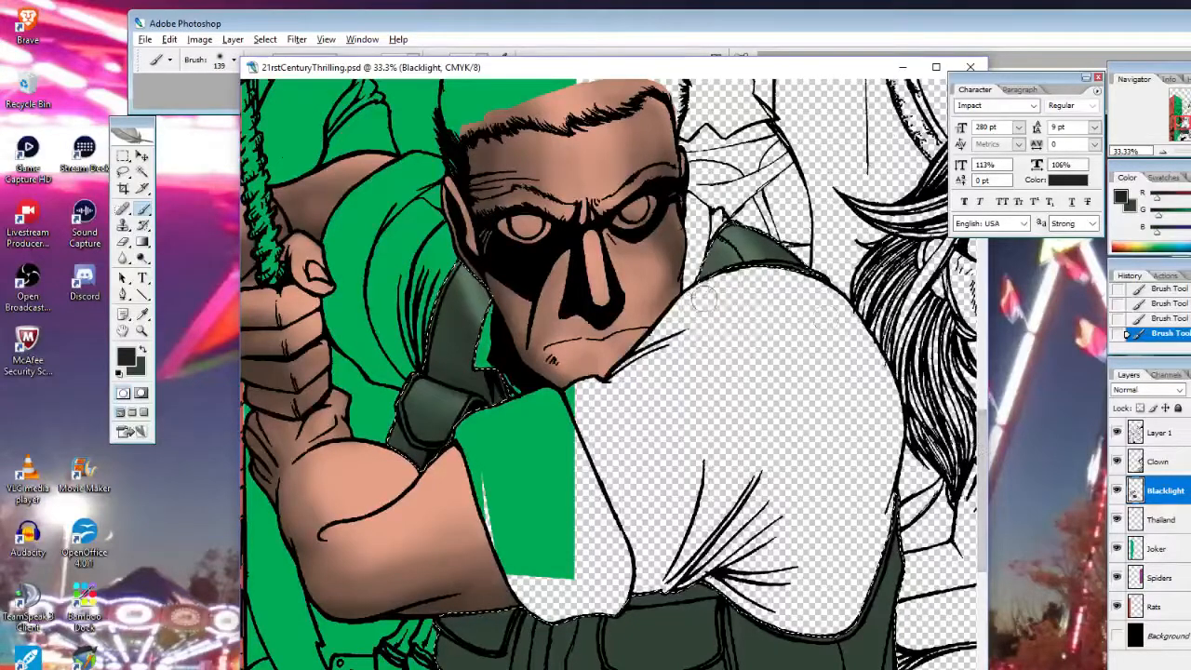
# Enlarge the soft brush to 210 px and paint near-black green shading across the vest's pockets, folds and side panel
pyautogui.scroll(-5, 774, 410)
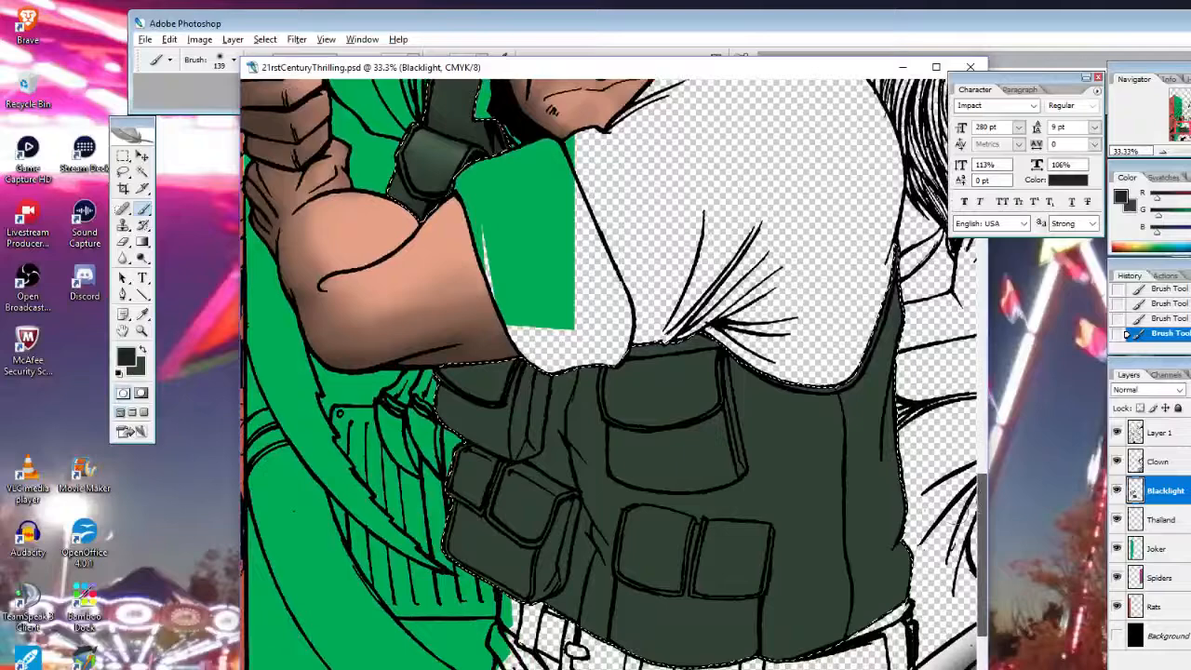
pyautogui.rightClick(775, 410)
pyautogui.moveTo(842, 434); pyautogui.dragTo(854, 435)
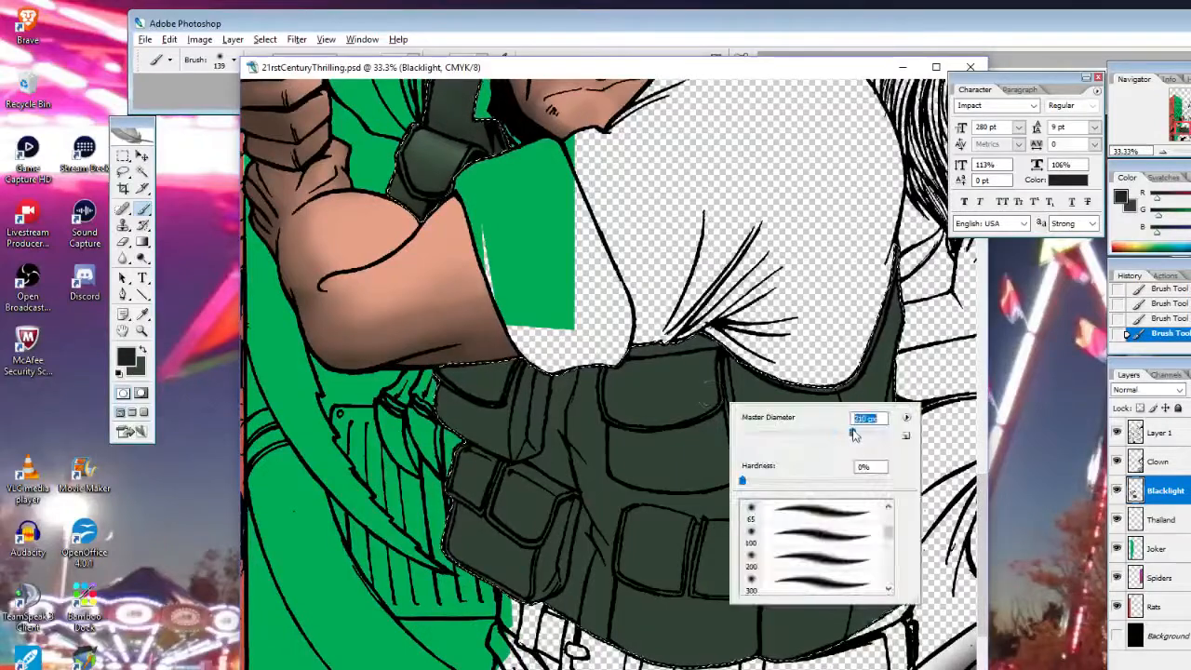
pyautogui.moveTo(492, 434)
pyautogui.mouseDown()
pyautogui.moveTo(538, 437)
pyautogui.moveTo(543, 370)
pyautogui.moveTo(475, 428)
pyautogui.moveTo(540, 465)
pyautogui.moveTo(520, 534)
pyautogui.moveTo(558, 588)
pyautogui.moveTo(549, 609)
pyautogui.moveTo(591, 558)
pyautogui.moveTo(631, 656)
pyautogui.moveTo(640, 642)
pyautogui.moveTo(626, 614)
pyautogui.moveTo(808, 599)
pyautogui.moveTo(794, 543)
pyautogui.moveTo(813, 612)
pyautogui.moveTo(808, 476)
pyautogui.mouseUp()
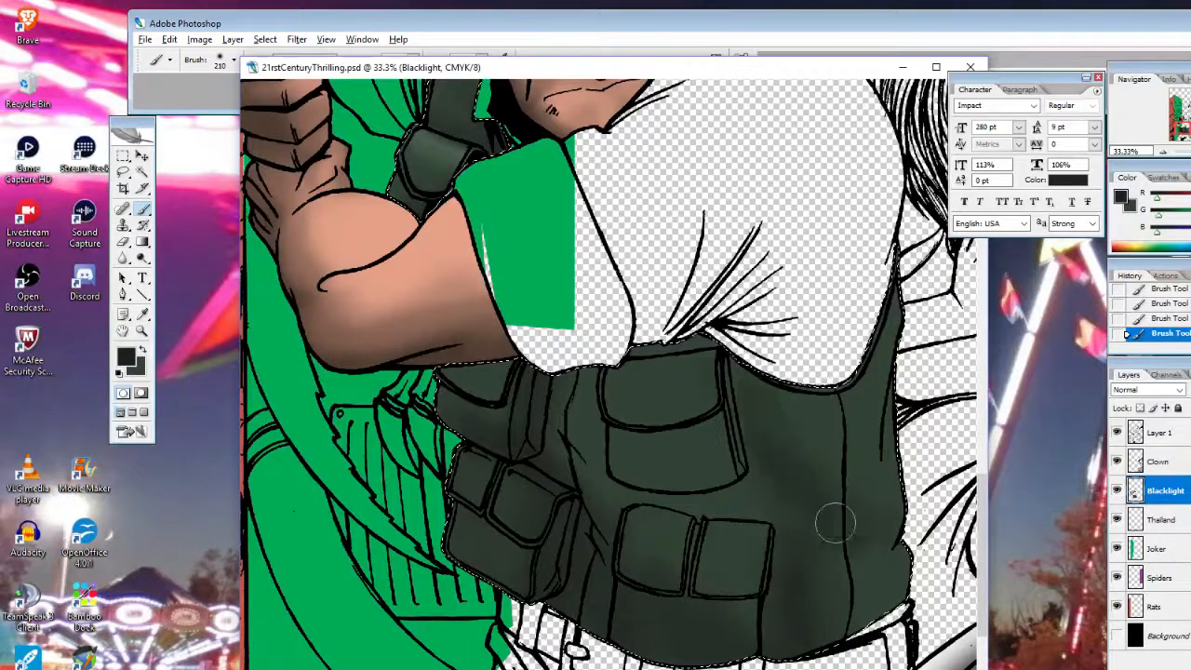
pyautogui.moveTo(835, 523)
pyautogui.mouseDown()
pyautogui.moveTo(882, 541)
pyautogui.moveTo(803, 447)
pyautogui.moveTo(818, 439)
pyautogui.moveTo(819, 451)
pyautogui.moveTo(803, 346)
pyautogui.moveTo(850, 339)
pyautogui.moveTo(725, 368)
pyautogui.moveTo(595, 467)
pyautogui.moveTo(624, 480)
pyautogui.moveTo(587, 458)
pyautogui.moveTo(606, 476)
pyautogui.moveTo(570, 376)
pyautogui.mouseUp()
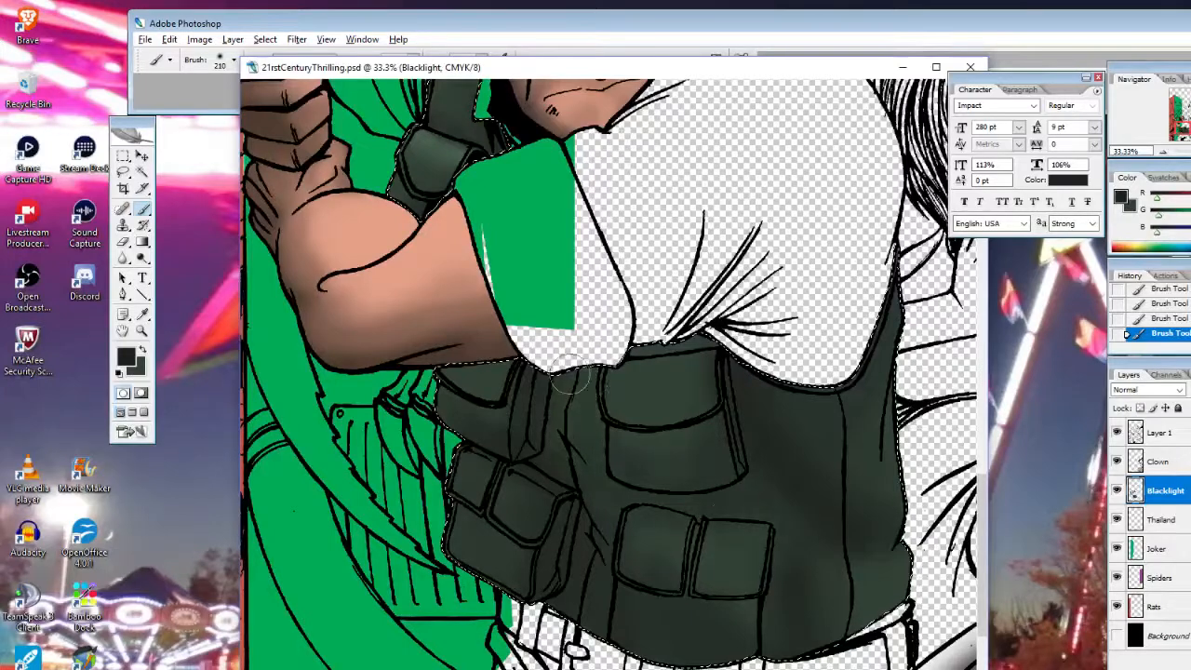
# Enlarge the soft brush to 506 px and paint broad near-black shading over the vest's pockets and side panel
pyautogui.rightClick(875, 423)
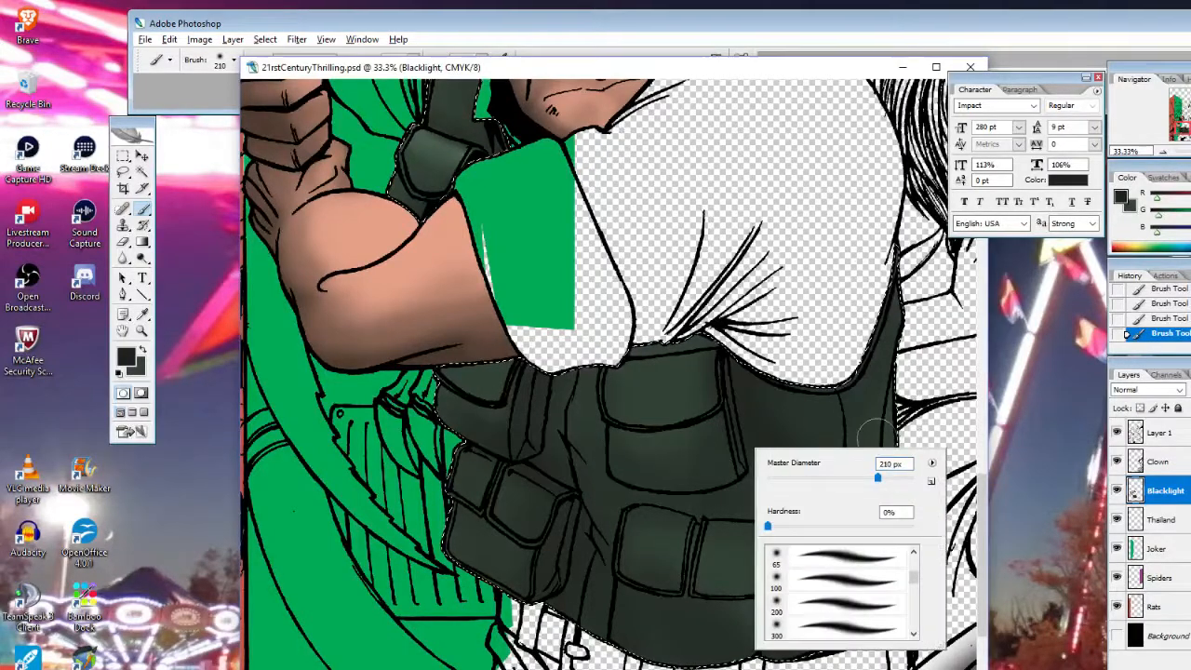
pyautogui.click(899, 478)
pyautogui.moveTo(614, 358)
pyautogui.mouseDown()
pyautogui.moveTo(670, 336)
pyautogui.moveTo(642, 375)
pyautogui.moveTo(671, 481)
pyautogui.moveTo(642, 526)
pyautogui.moveTo(698, 583)
pyautogui.moveTo(671, 667)
pyautogui.moveTo(726, 669)
pyautogui.moveTo(845, 501)
pyautogui.moveTo(824, 598)
pyautogui.moveTo(861, 637)
pyautogui.moveTo(801, 628)
pyautogui.moveTo(691, 533)
pyautogui.moveTo(675, 554)
pyautogui.moveTo(717, 486)
pyautogui.moveTo(680, 412)
pyautogui.moveTo(731, 359)
pyautogui.moveTo(840, 385)
pyautogui.moveTo(680, 371)
pyautogui.mouseUp()
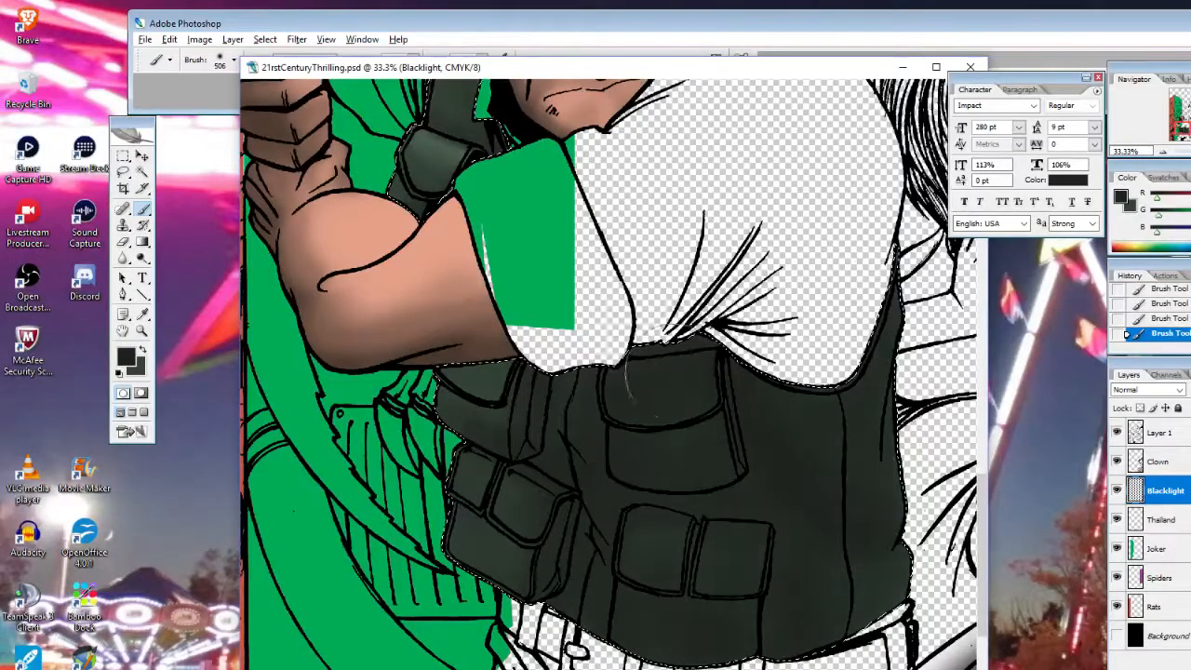
# Reduce the soft brush to 127 px and touch up the pockets below the elbow, alternating between the vest's base green and near-black
pyautogui.rightClick(655, 366)
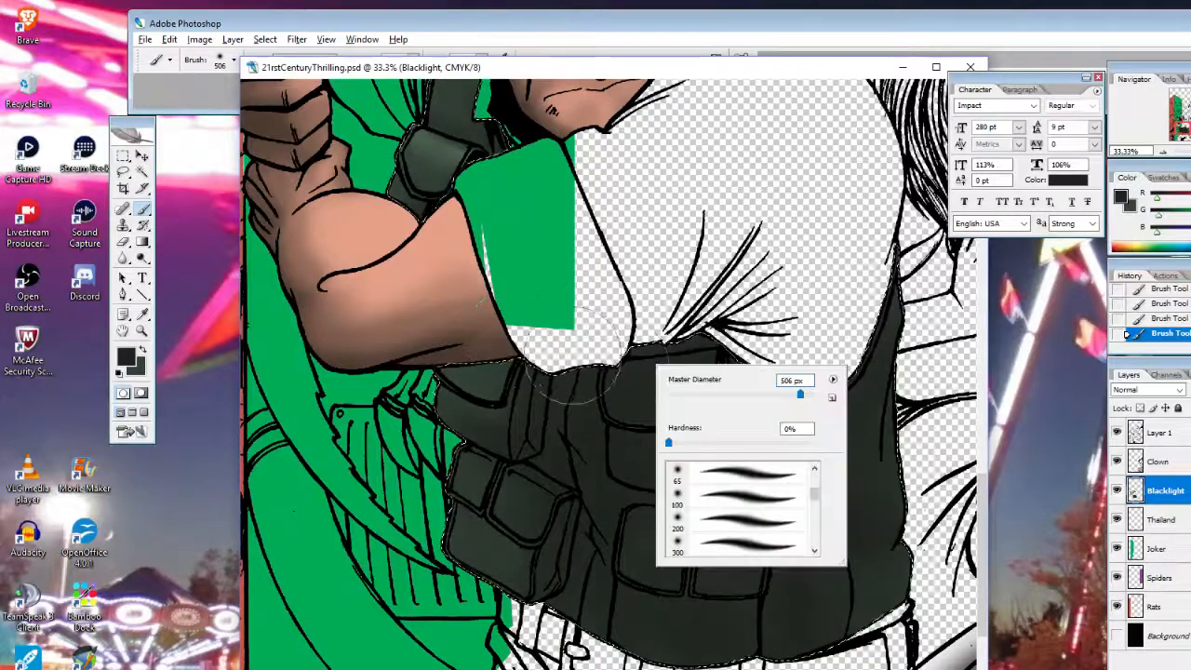
pyautogui.write('127')
pyautogui.press('Return')
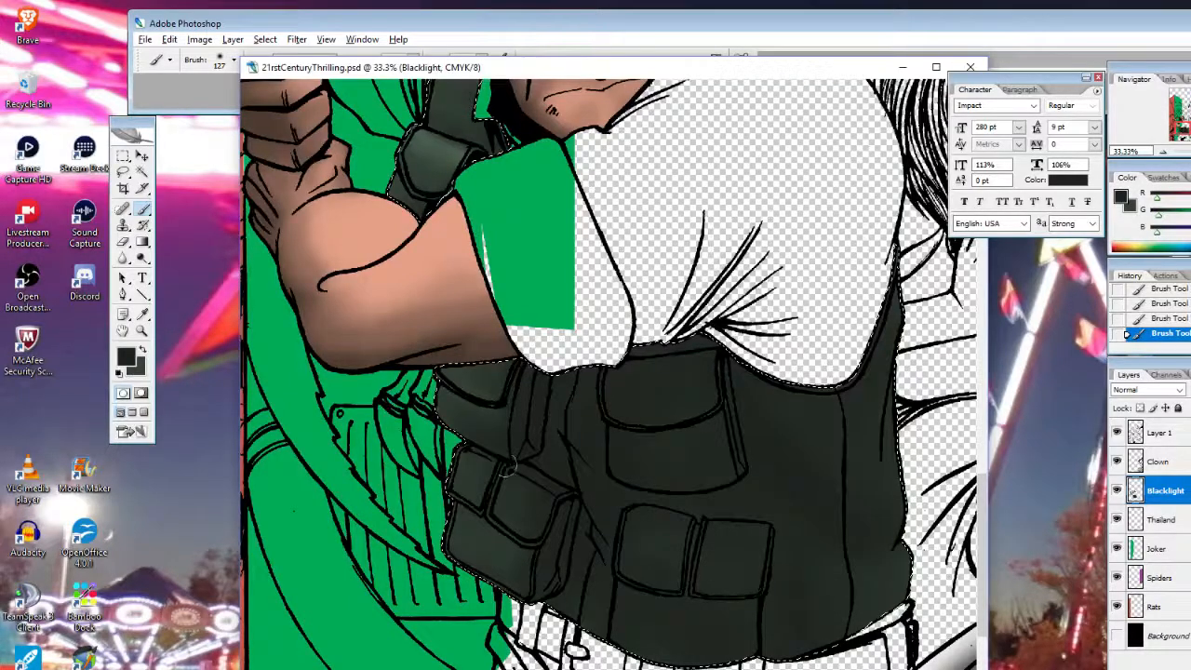
pyautogui.press('x')
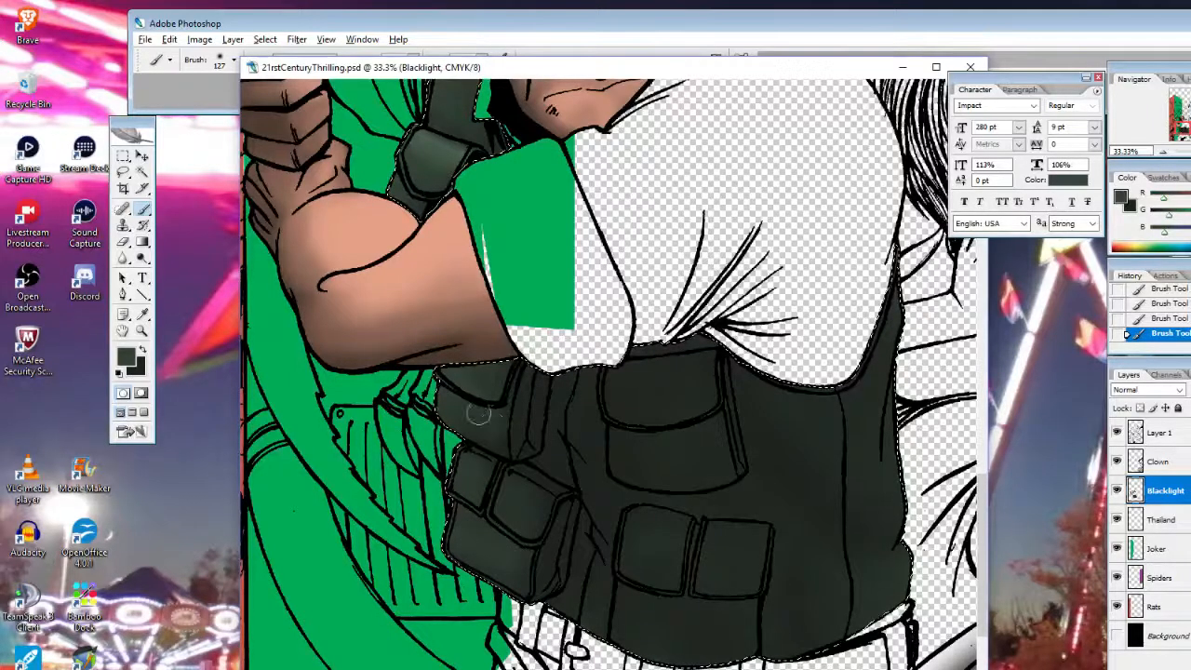
pyautogui.press('x')
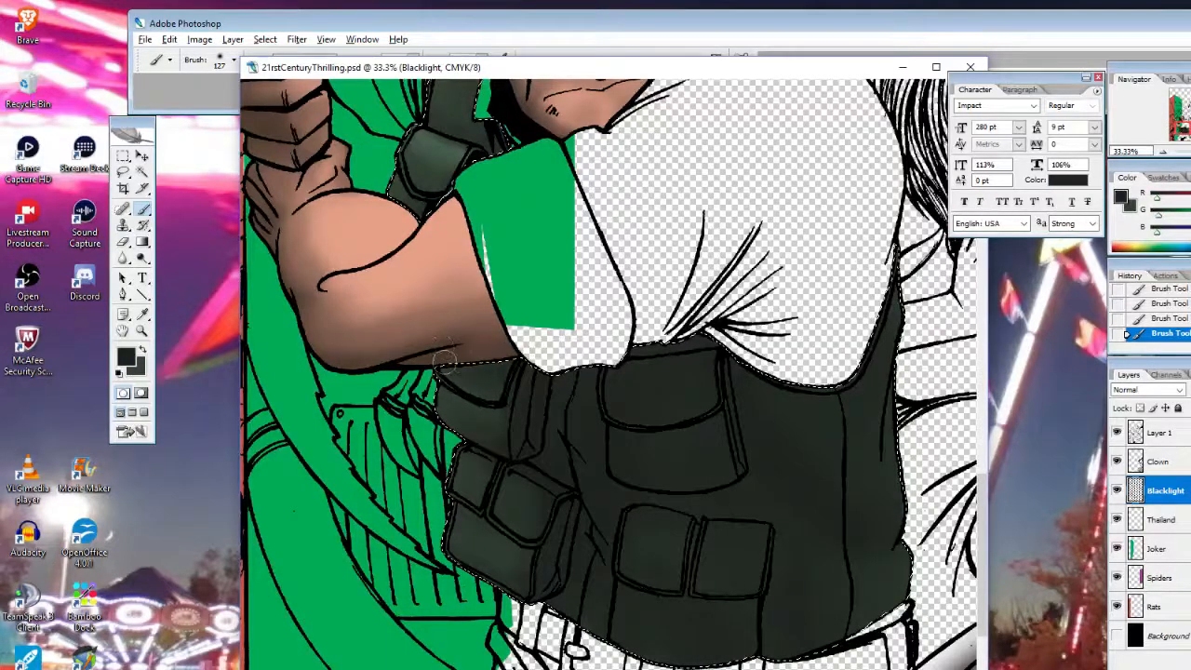
# Enlarge the soft brush to 251 px and work over the vest's lower pockets with near-black and the base green
pyautogui.rightClick(715, 525)
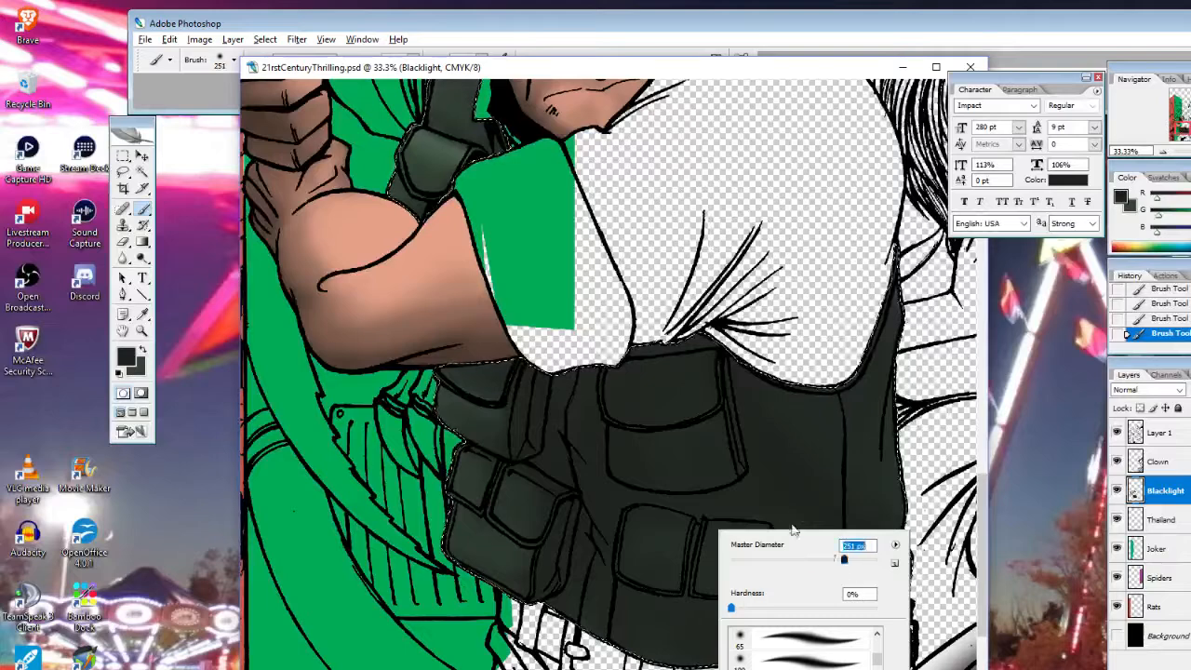
pyautogui.click(793, 529)
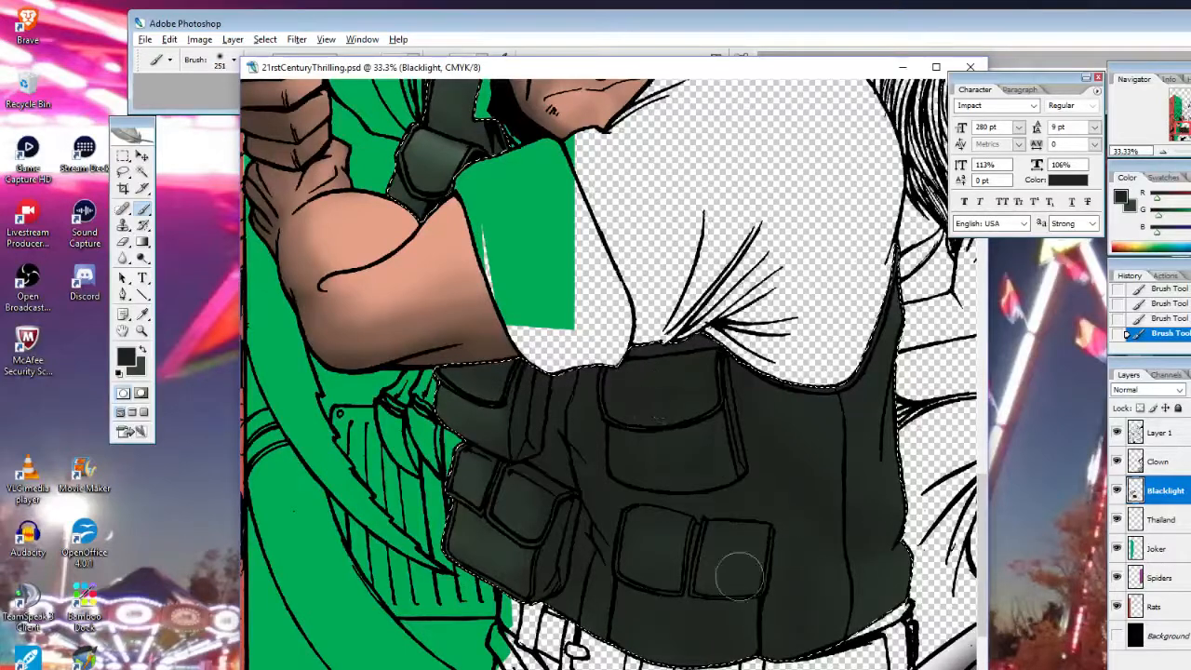
pyautogui.moveTo(740, 577)
pyautogui.mouseDown()
pyautogui.moveTo(722, 600)
pyautogui.moveTo(649, 582)
pyautogui.moveTo(808, 652)
pyautogui.moveTo(784, 552)
pyautogui.moveTo(847, 621)
pyautogui.mouseUp()
pyautogui.click(144, 350)
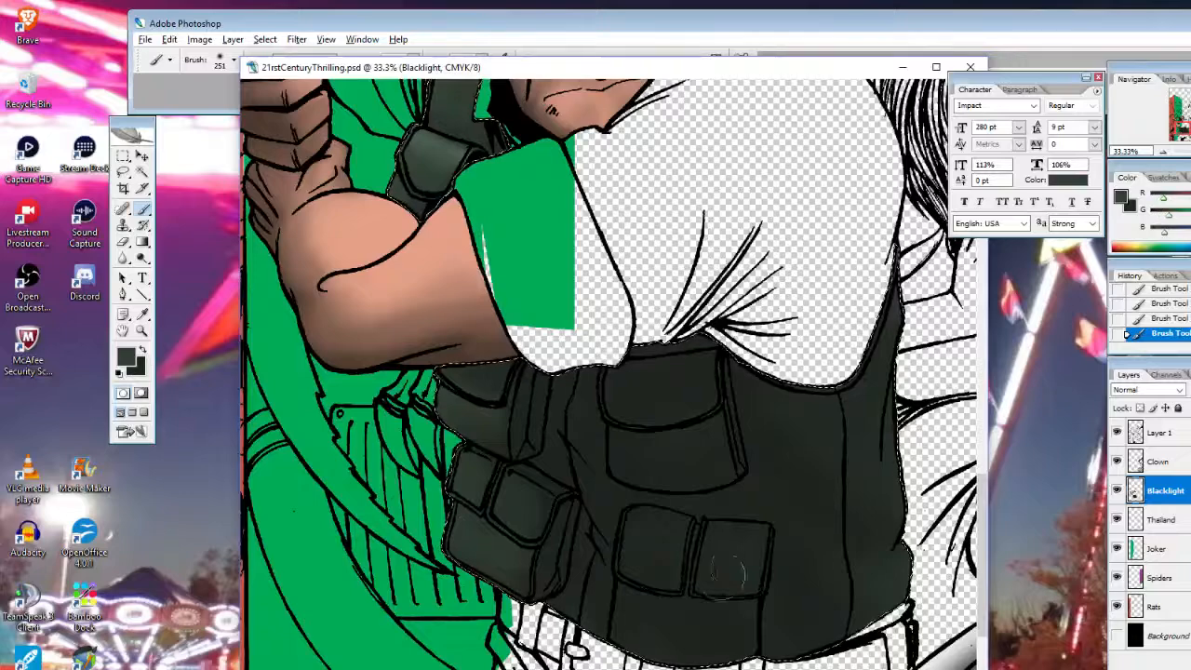
pyautogui.moveTo(672, 551)
pyautogui.mouseDown()
pyautogui.moveTo(723, 559)
pyautogui.moveTo(719, 575)
pyautogui.moveTo(740, 559)
pyautogui.moveTo(694, 592)
pyautogui.moveTo(640, 598)
pyautogui.moveTo(710, 607)
pyautogui.moveTo(664, 615)
pyautogui.mouseUp()
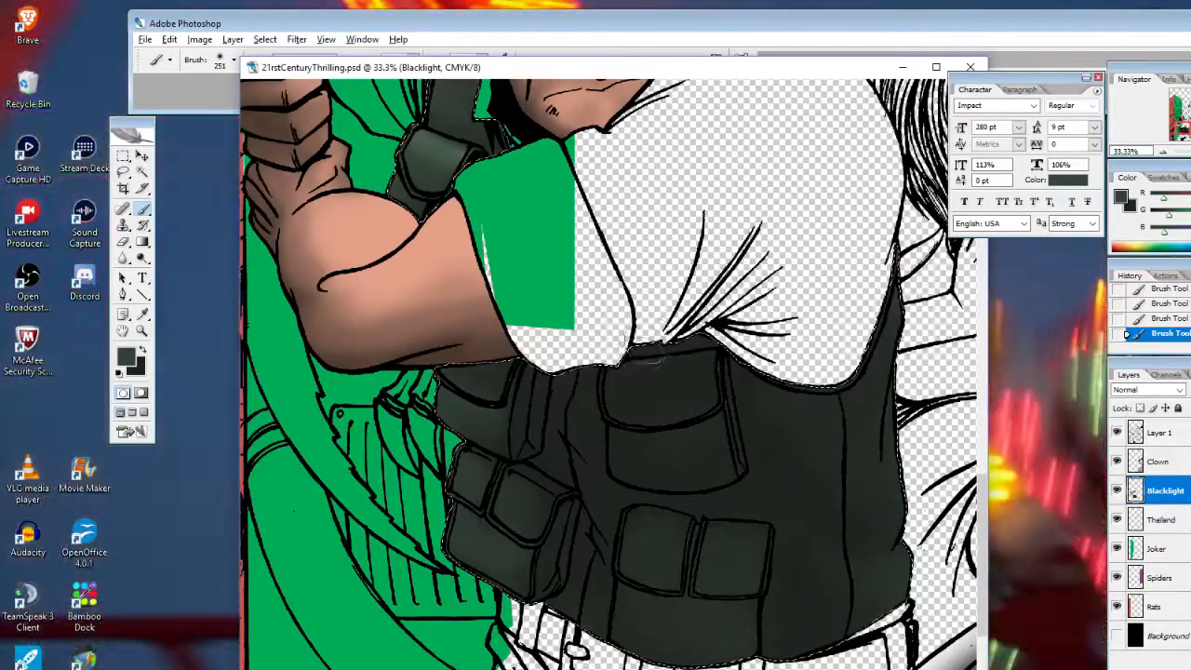
# With a 149 px soft brush, lighten the chest pocket and side panel in base green and shade the panel's folds near-black
pyautogui.rightClick(745, 485)
pyautogui.moveTo(877, 514); pyautogui.dragTo(856, 514)
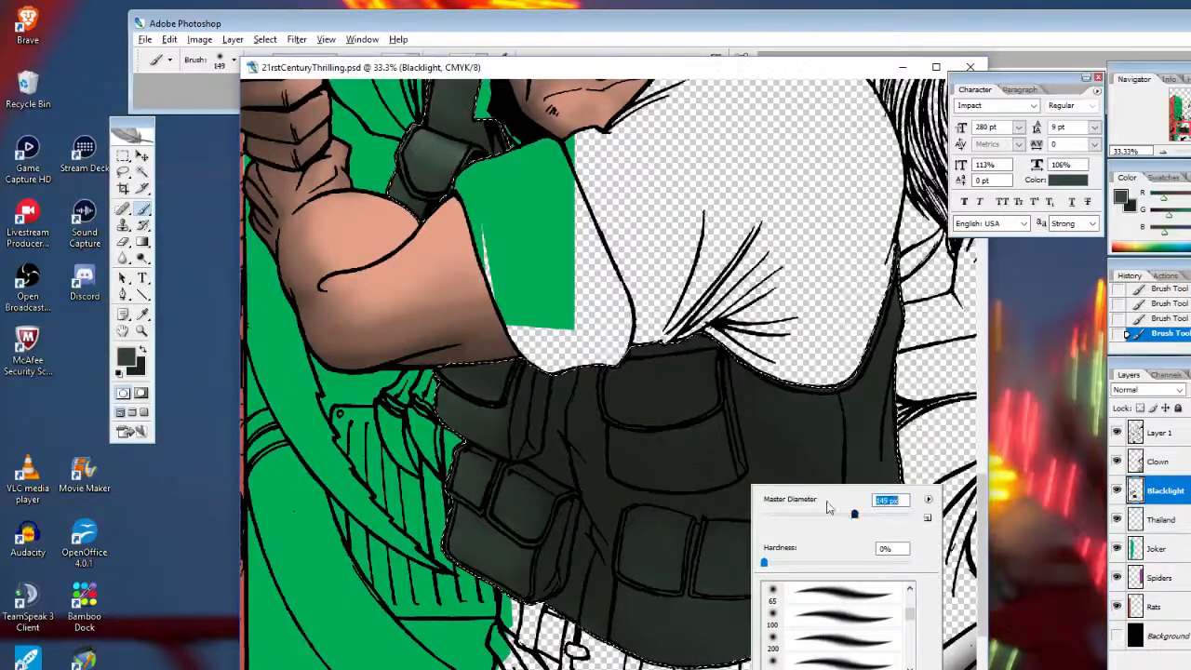
pyautogui.moveTo(622, 383)
pyautogui.mouseDown()
pyautogui.moveTo(672, 404)
pyautogui.moveTo(624, 412)
pyautogui.moveTo(656, 451)
pyautogui.moveTo(701, 441)
pyautogui.moveTo(632, 426)
pyautogui.moveTo(654, 398)
pyautogui.mouseUp()
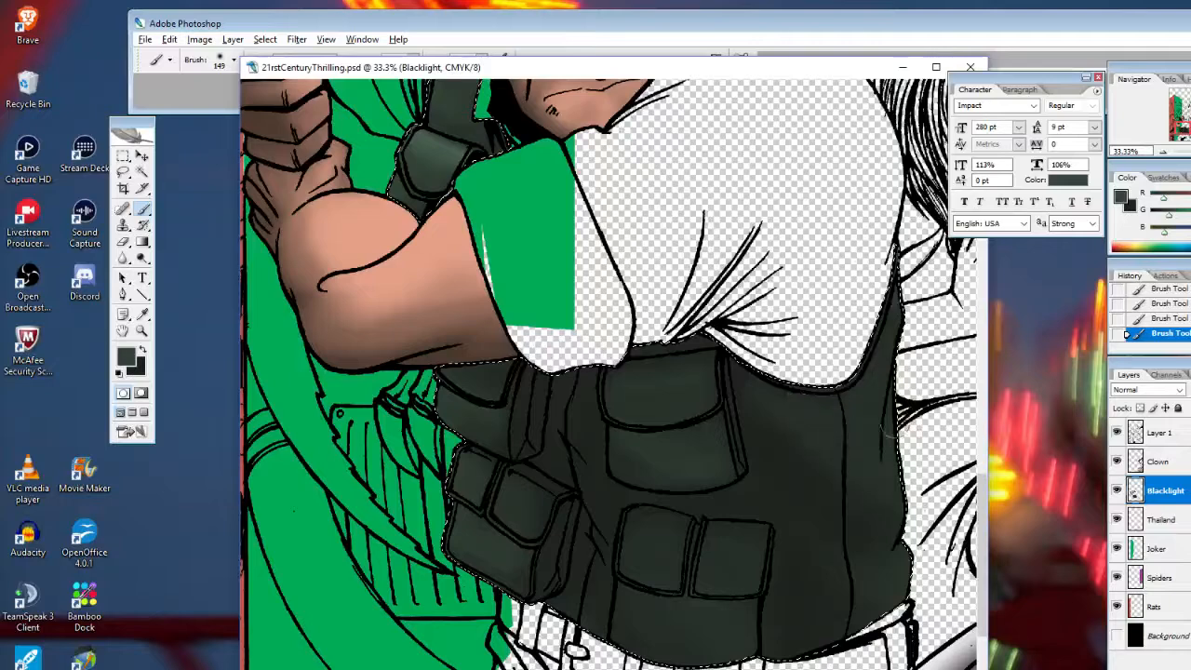
pyautogui.moveTo(792, 514); pyautogui.dragTo(866, 583)
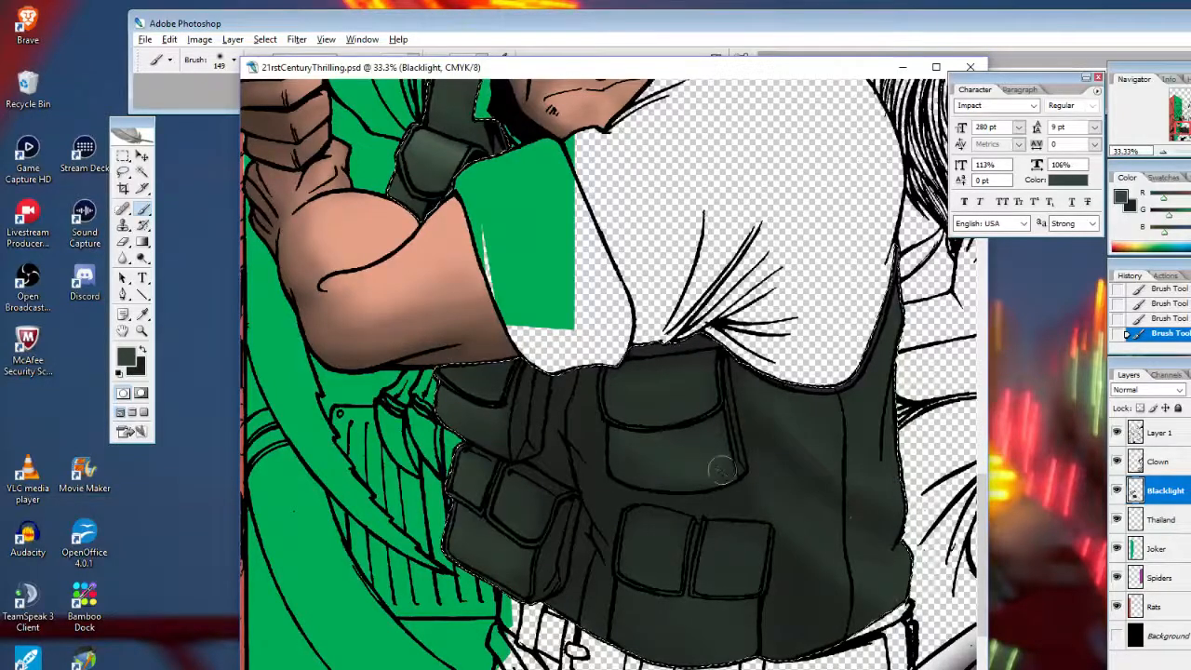
pyautogui.press('x')
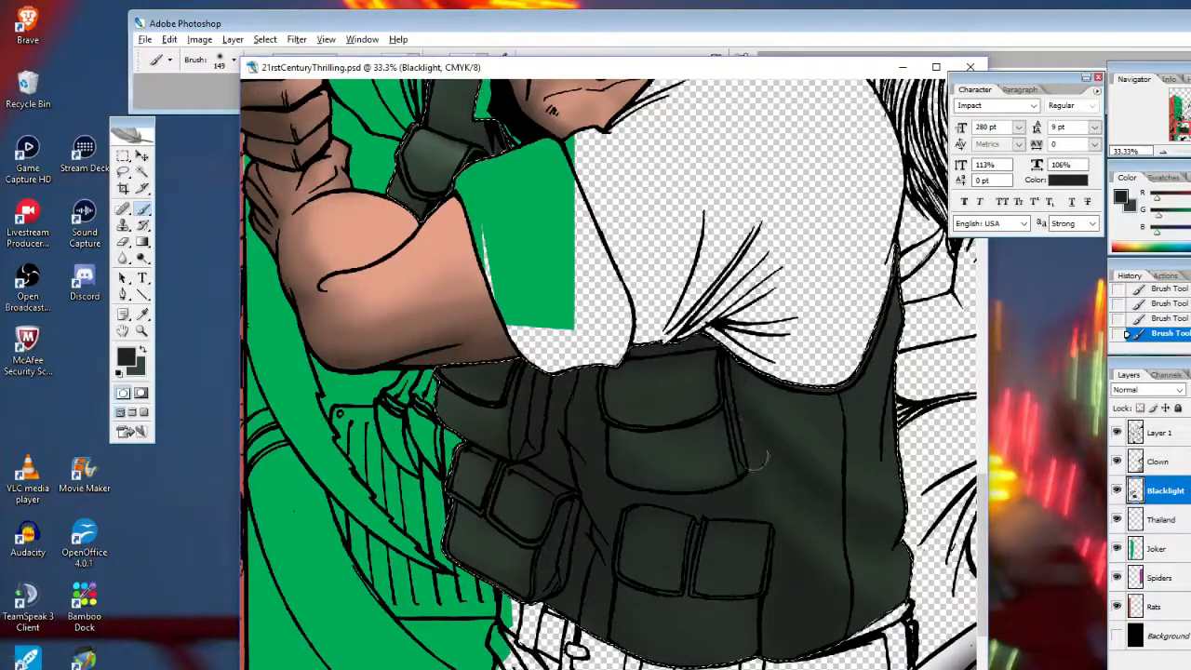
pyautogui.moveTo(752, 454); pyautogui.dragTo(838, 526)
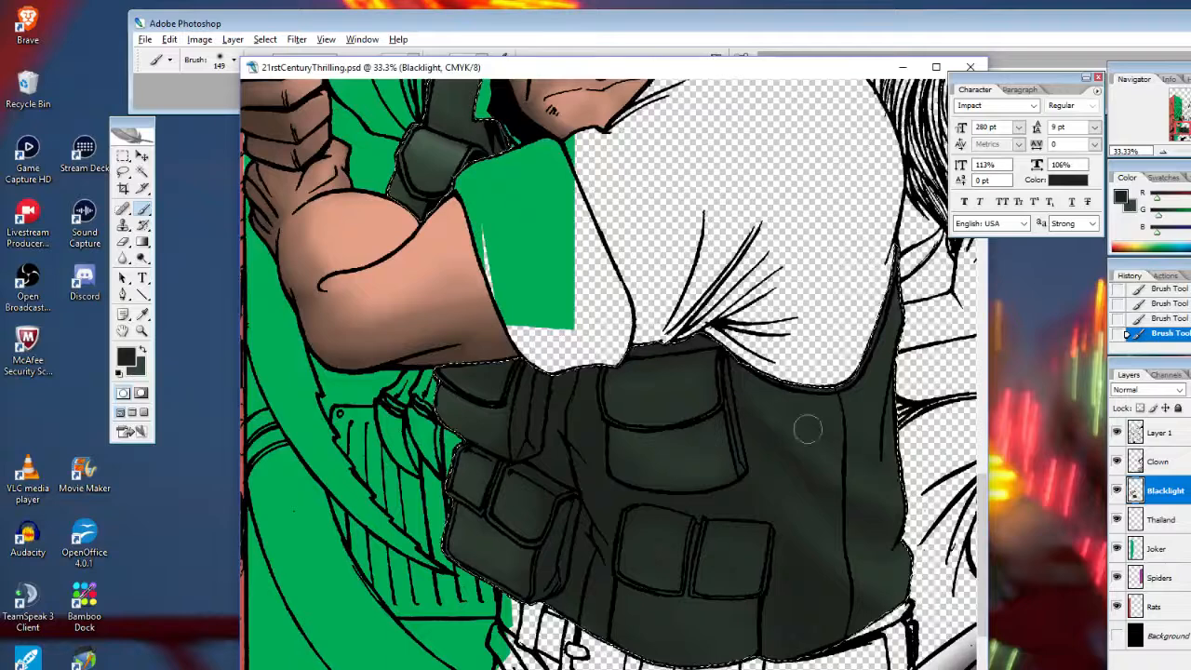
# Enlarge the soft brush to 198 px and blend the vest's side panel and pockets, alternating between base green and near-black
pyautogui.click(141, 351)
pyautogui.rightClick(959, 547)
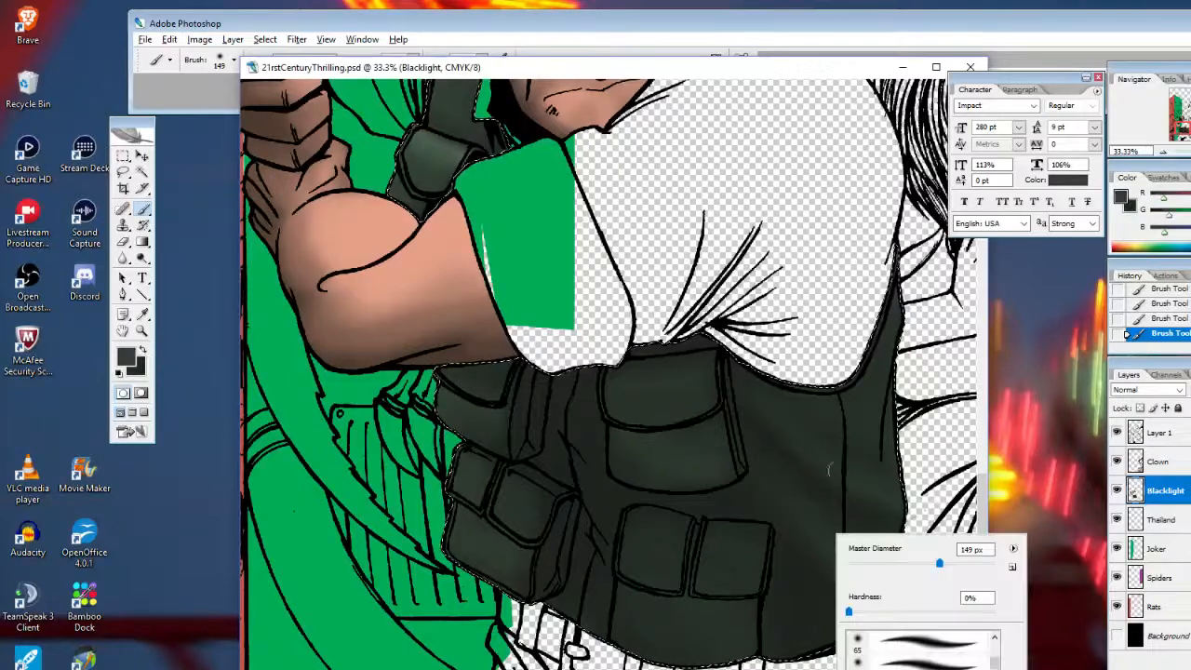
pyautogui.click(958, 564)
pyautogui.press('Return')
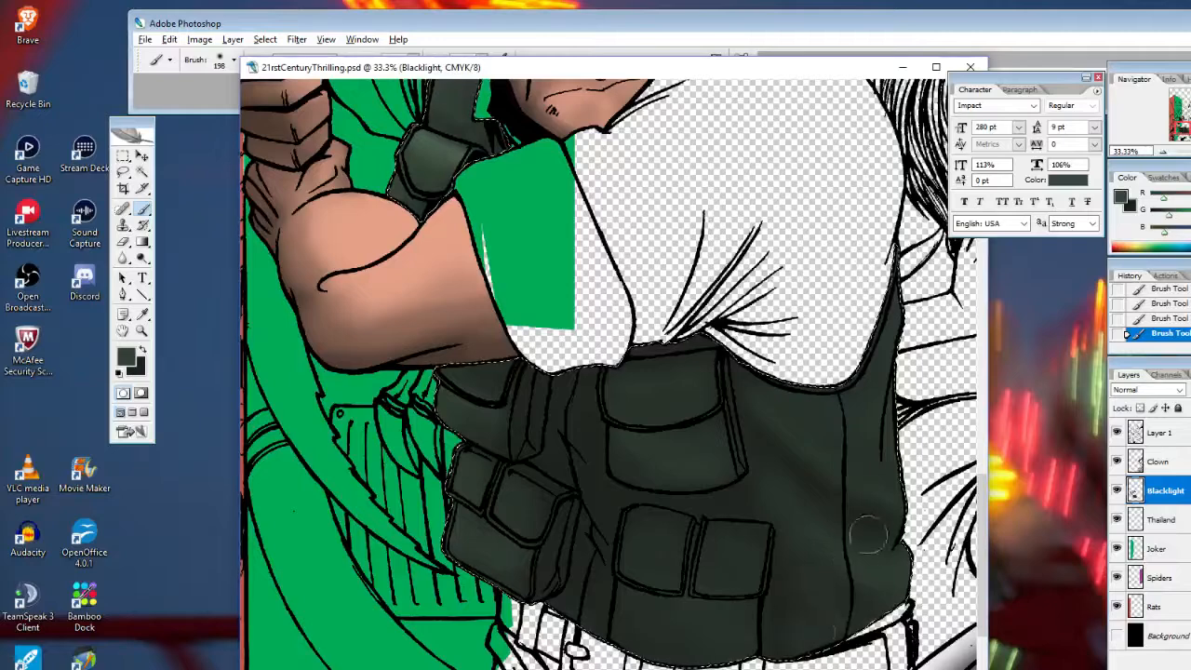
pyautogui.click(142, 350)
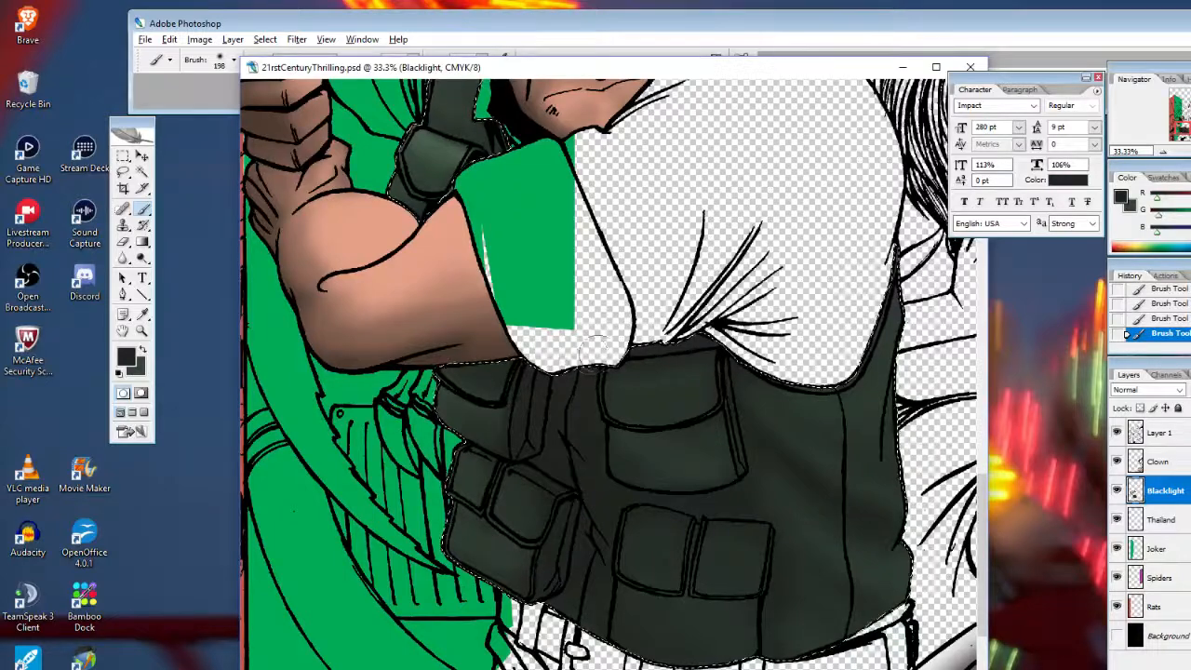
pyautogui.click(142, 350)
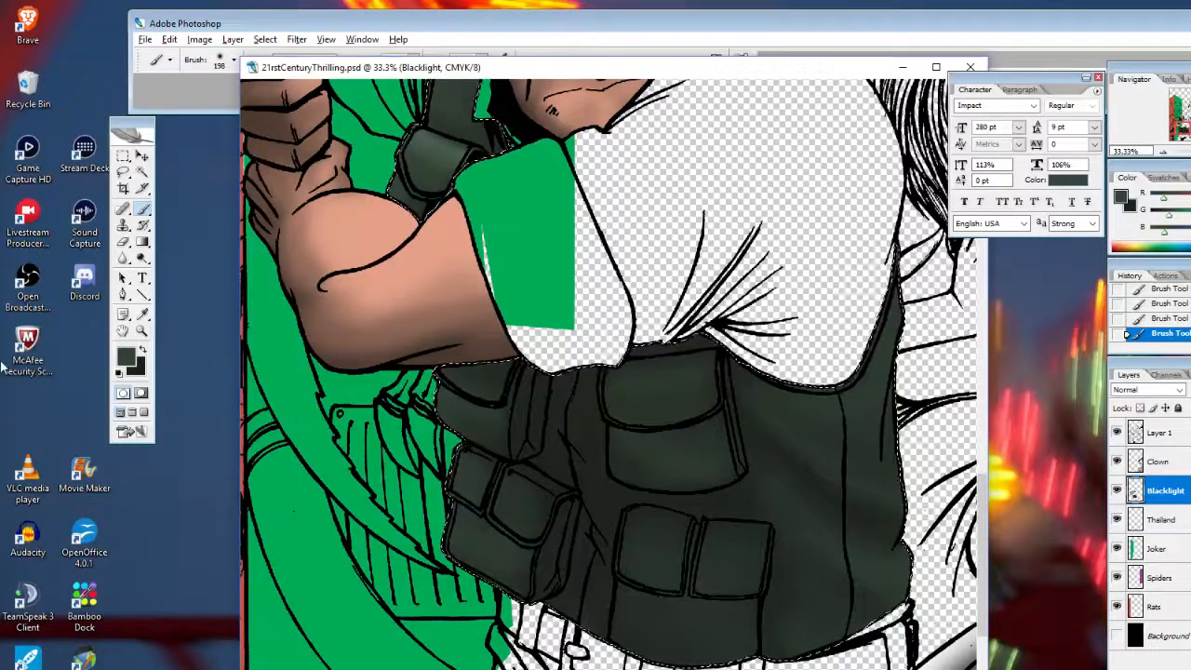
pyautogui.click(142, 350)
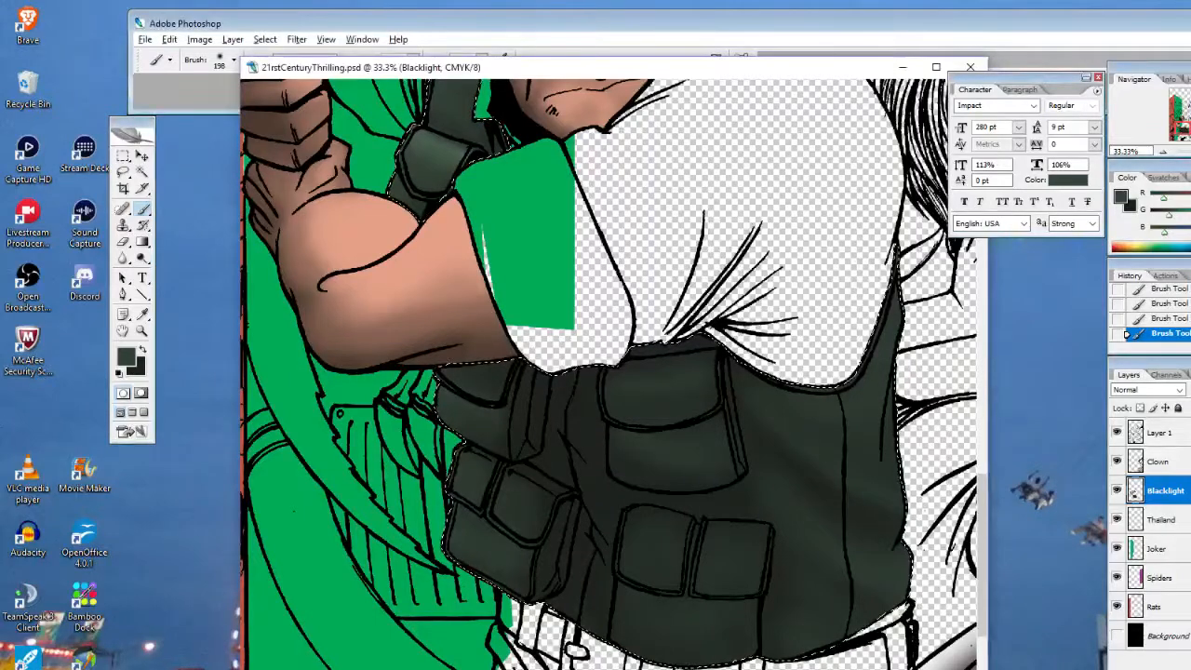
# Enlarge and reposition the document window, and collapse the Character palette to uncover the artwork
pyautogui.moveTo(987, 668); pyautogui.dragTo(1053, 656)
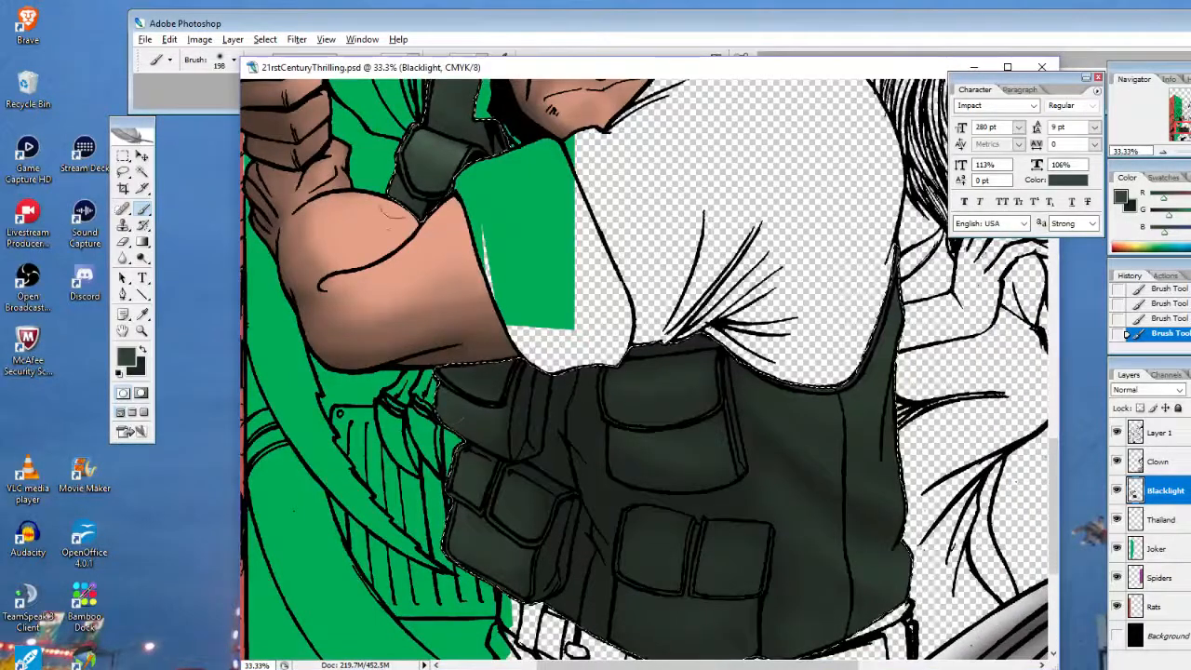
pyautogui.moveTo(558, 70); pyautogui.dragTo(496, 103)
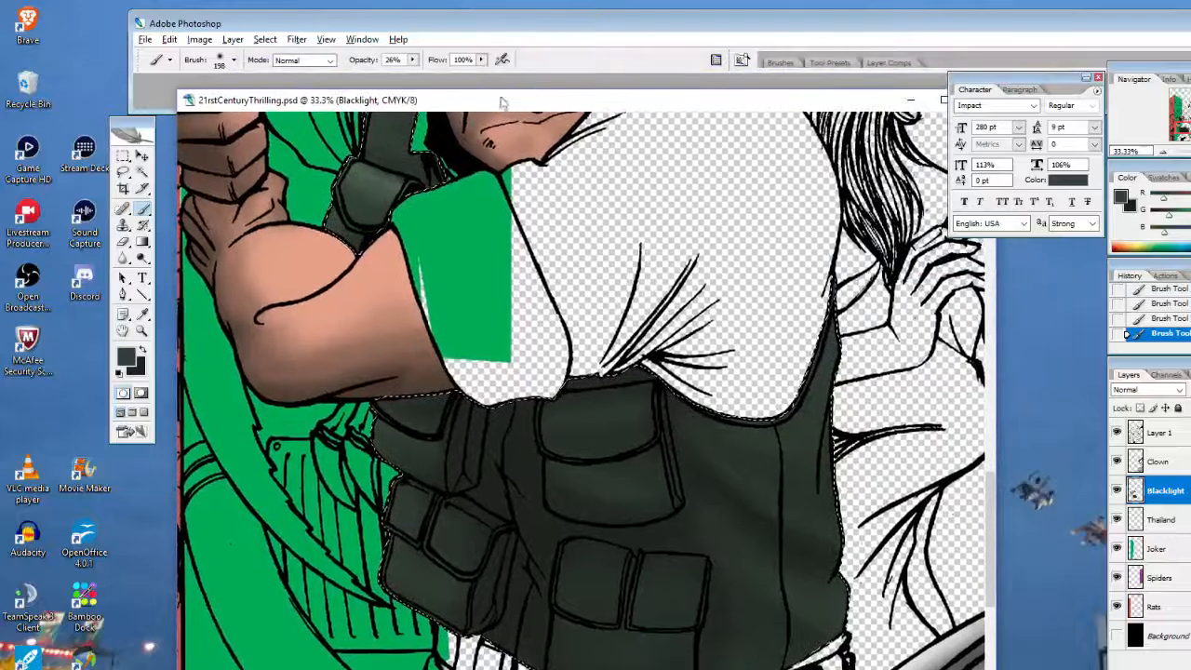
pyautogui.click(1086, 79)
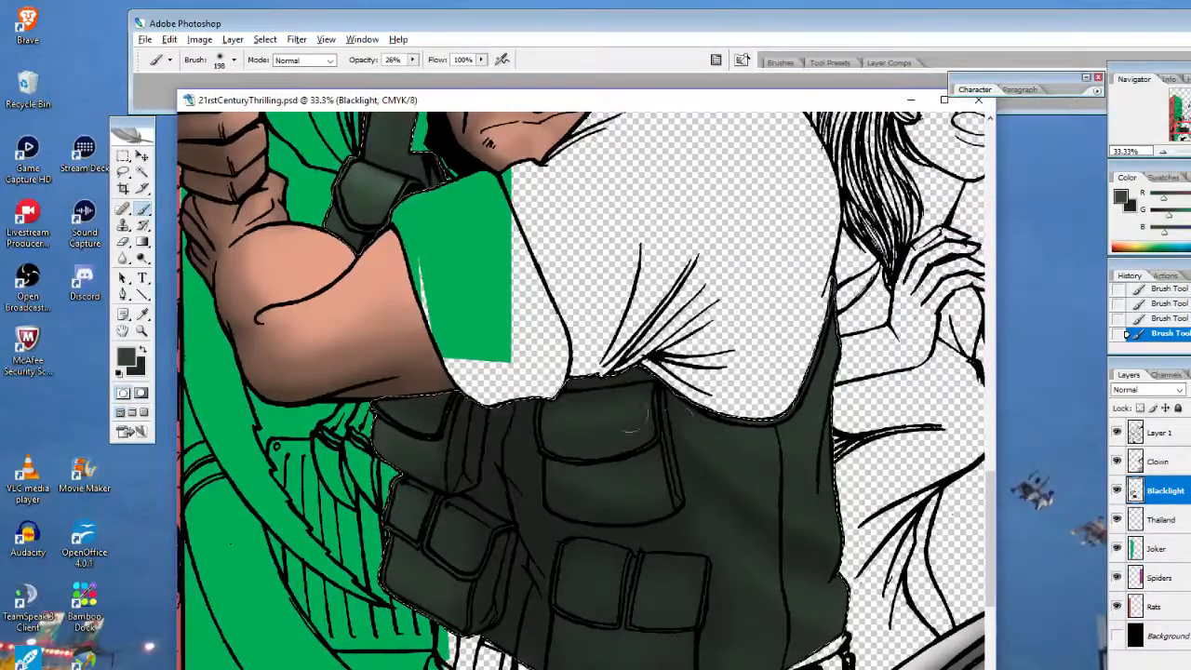
# Deselect the vest and lasso the lower rim of the folded strap beside the masked man's shoulder
pyautogui.hotkey('ctrl', 'd')
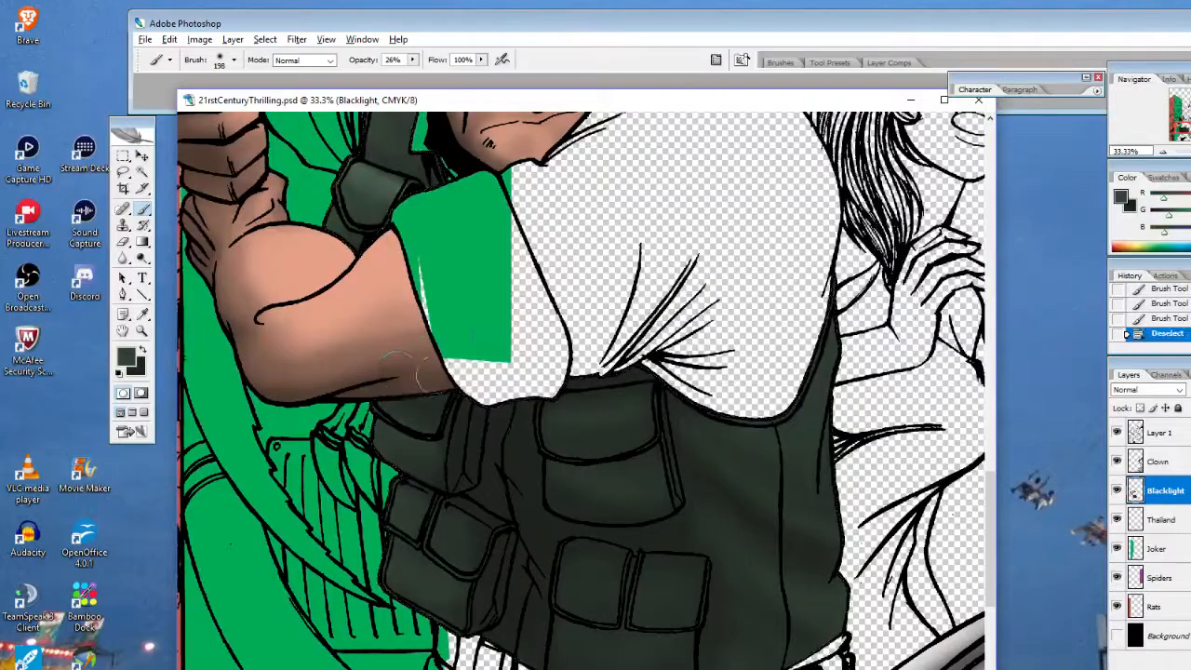
pyautogui.click(141, 331)
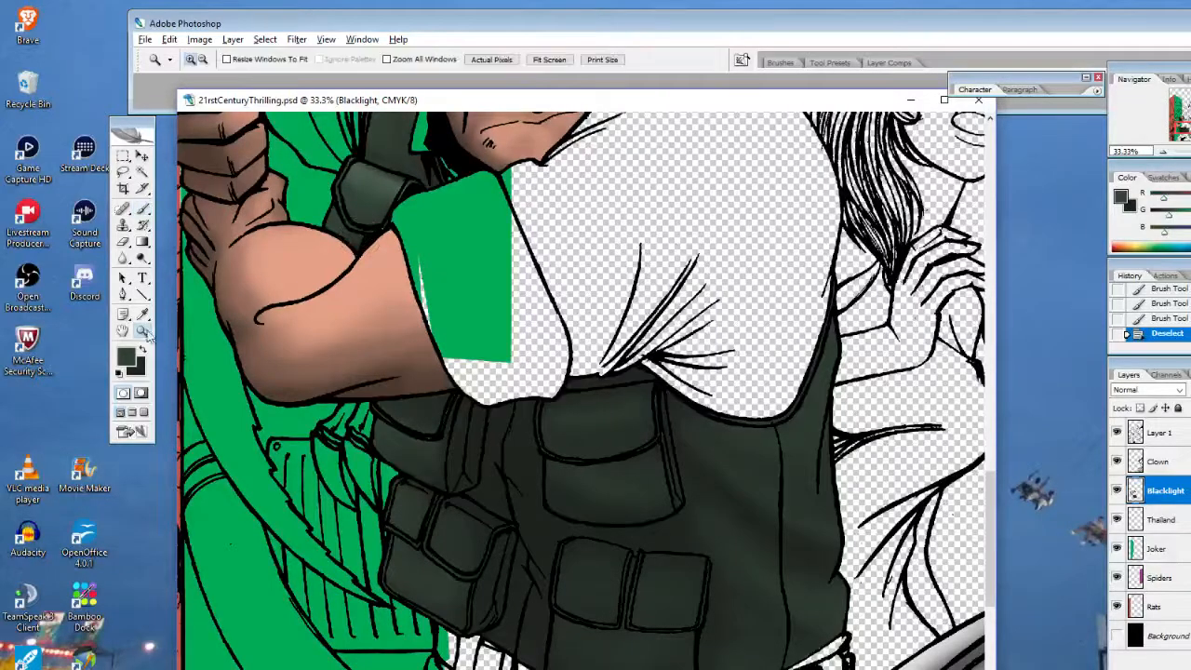
pyautogui.click(411, 241)
pyautogui.click(411, 261)
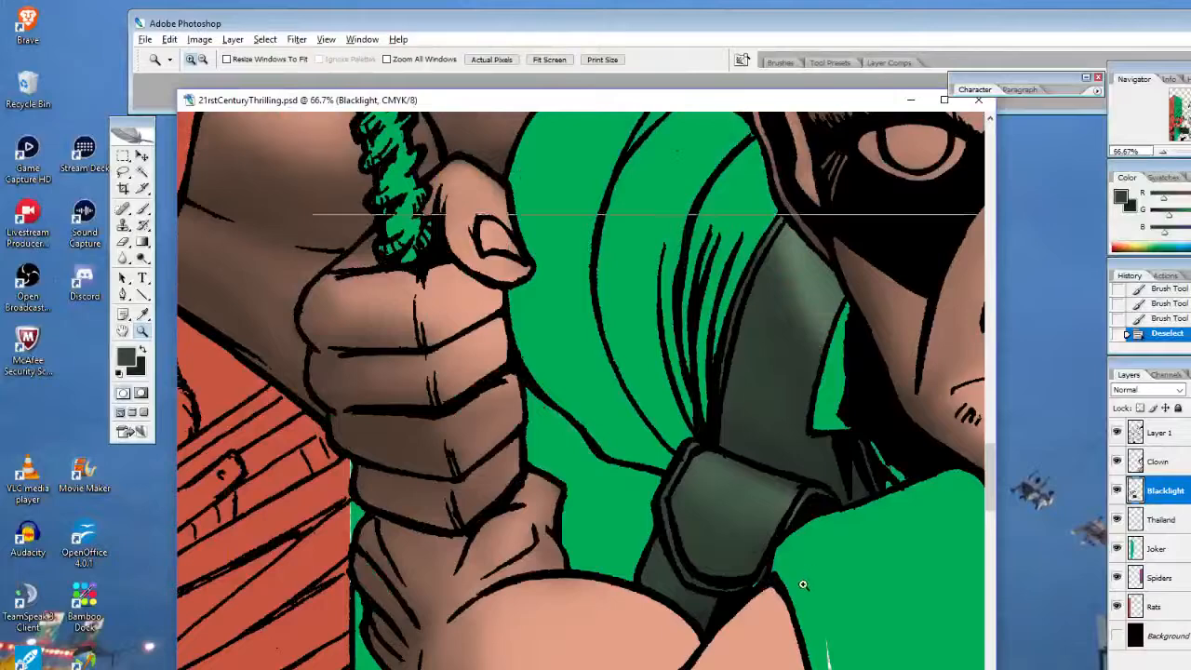
pyautogui.click(802, 581)
pyautogui.click(123, 172)
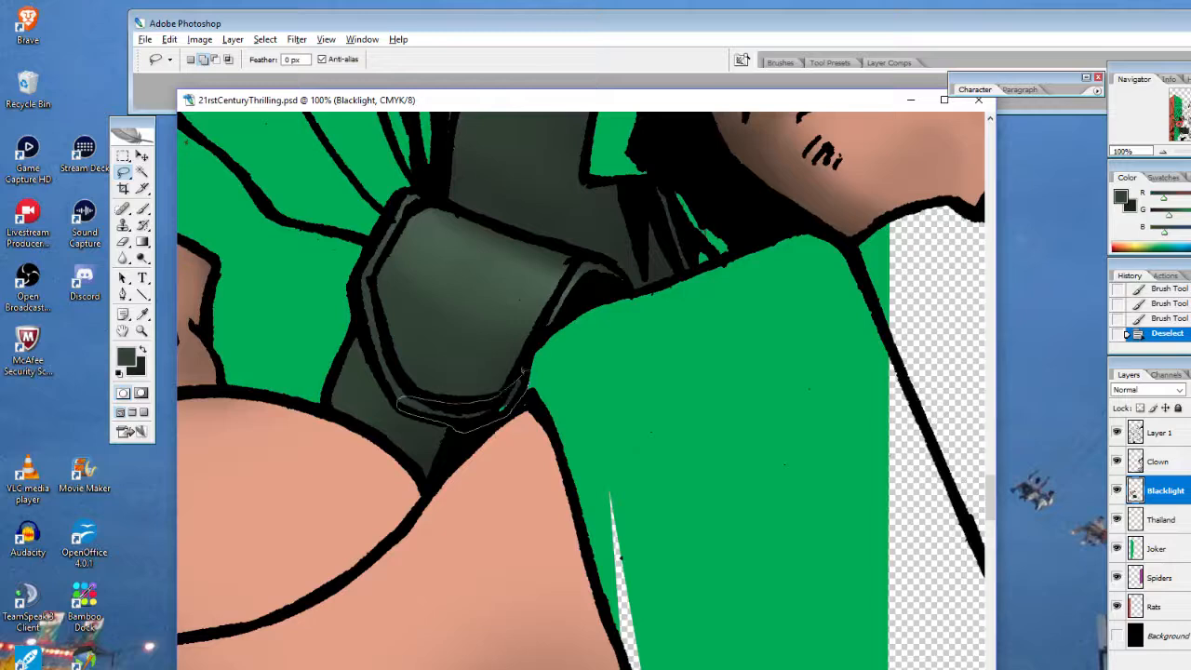
pyautogui.moveTo(526, 372); pyautogui.dragTo(524, 376)
# Paint the selected strap rim in the vest's base green with the 198 px soft brush at 26% opacity
pyautogui.click(141, 314)
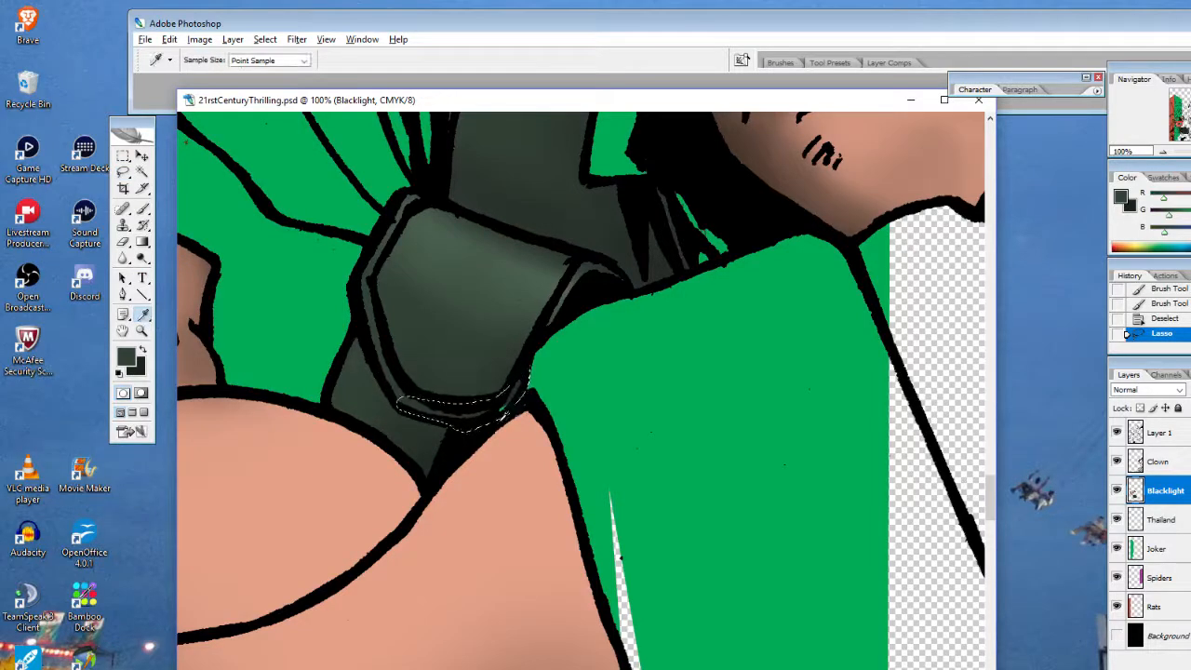
pyautogui.click(142, 210)
pyautogui.click(528, 438)
pyautogui.click(536, 433)
pyautogui.click(547, 423)
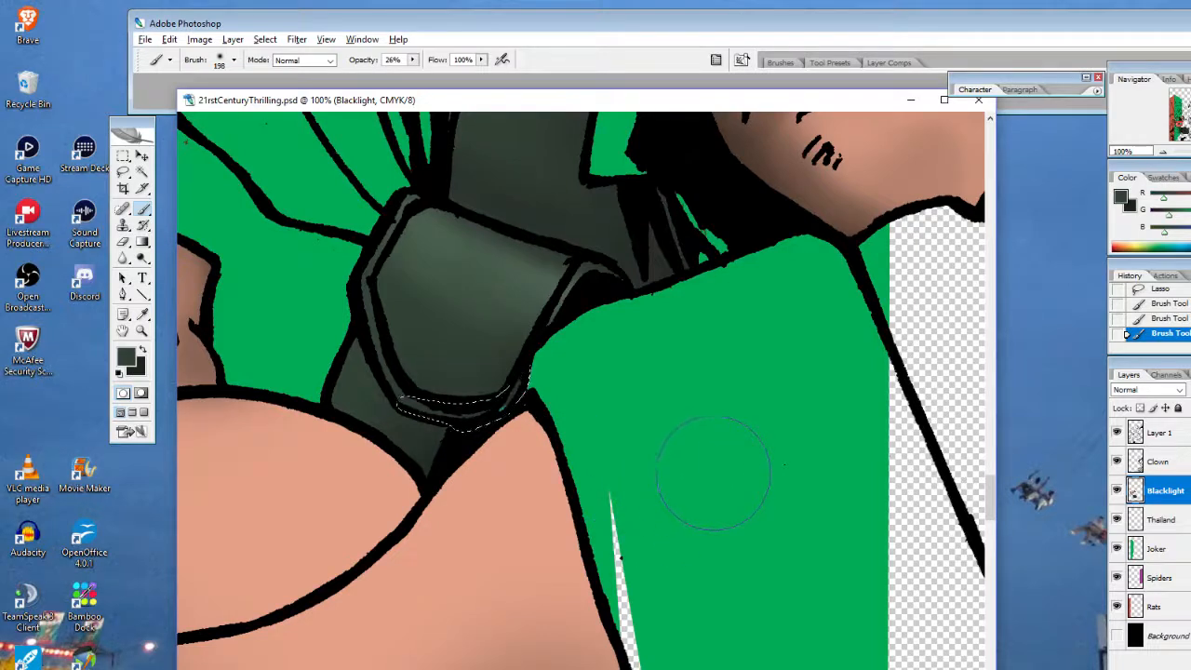
# Switch to near-black, reduce the brush to 72 px, shade the selected strap rim, and deselect it
pyautogui.rightClick(516, 438)
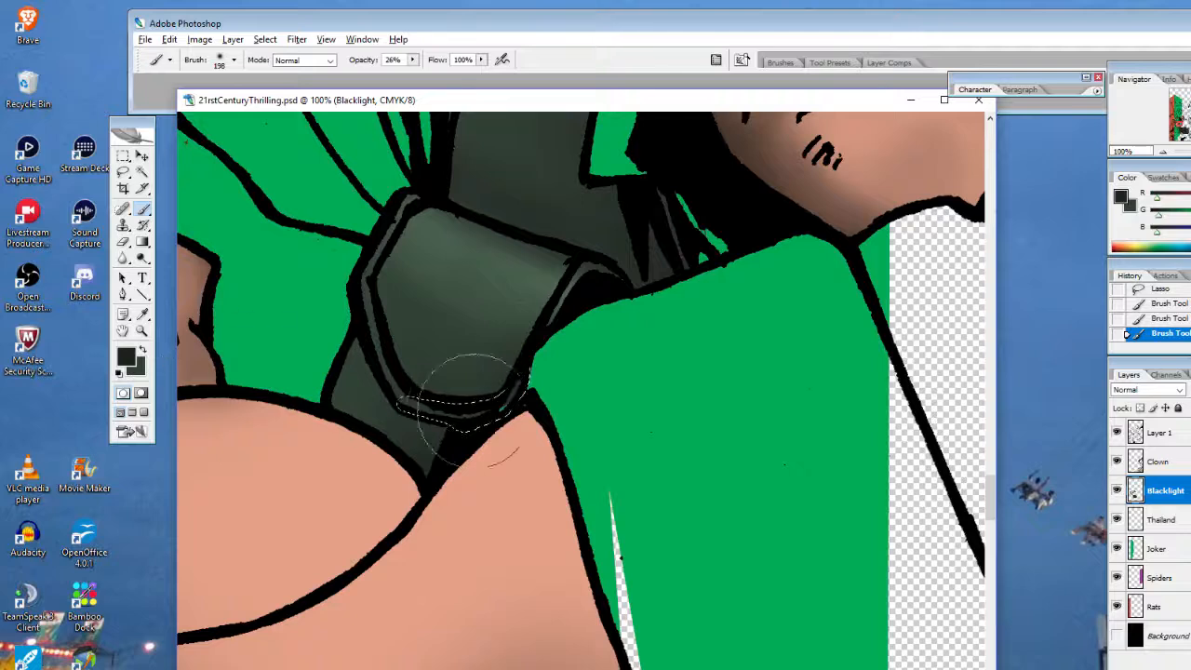
pyautogui.rightClick(476, 425)
pyautogui.moveTo(601, 451)
pyautogui.mouseDown()
pyautogui.moveTo(540, 451)
pyautogui.moveTo(491, 418)
pyautogui.moveTo(512, 404)
pyautogui.moveTo(502, 422)
pyautogui.mouseUp()
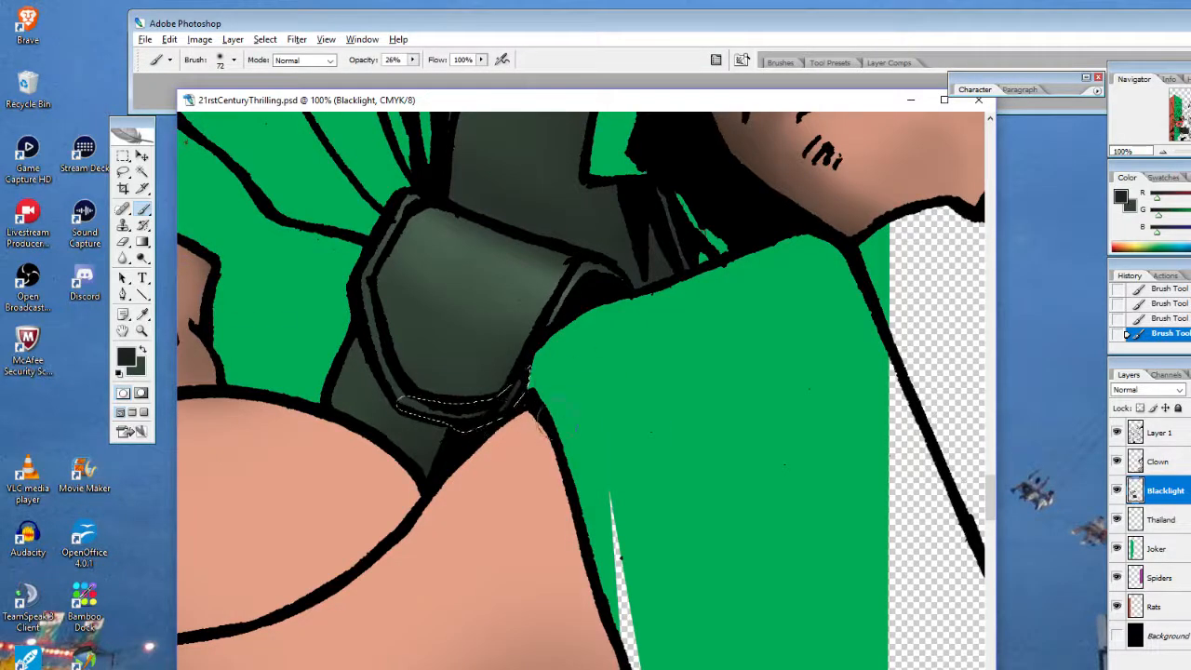
pyautogui.hotkey('ctrl', 'd')
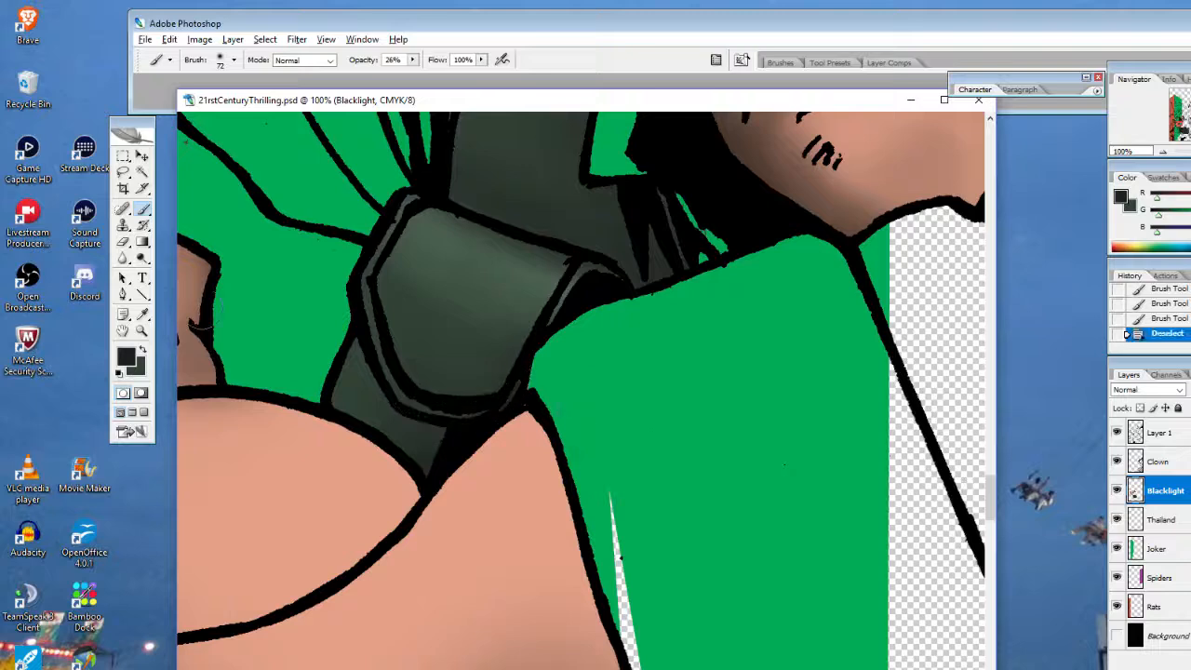
# Set the Eraser to 7 px, try erasing along the strap's lower rim, and undo the stroke
pyautogui.press('z')
pyautogui.click(480, 419)
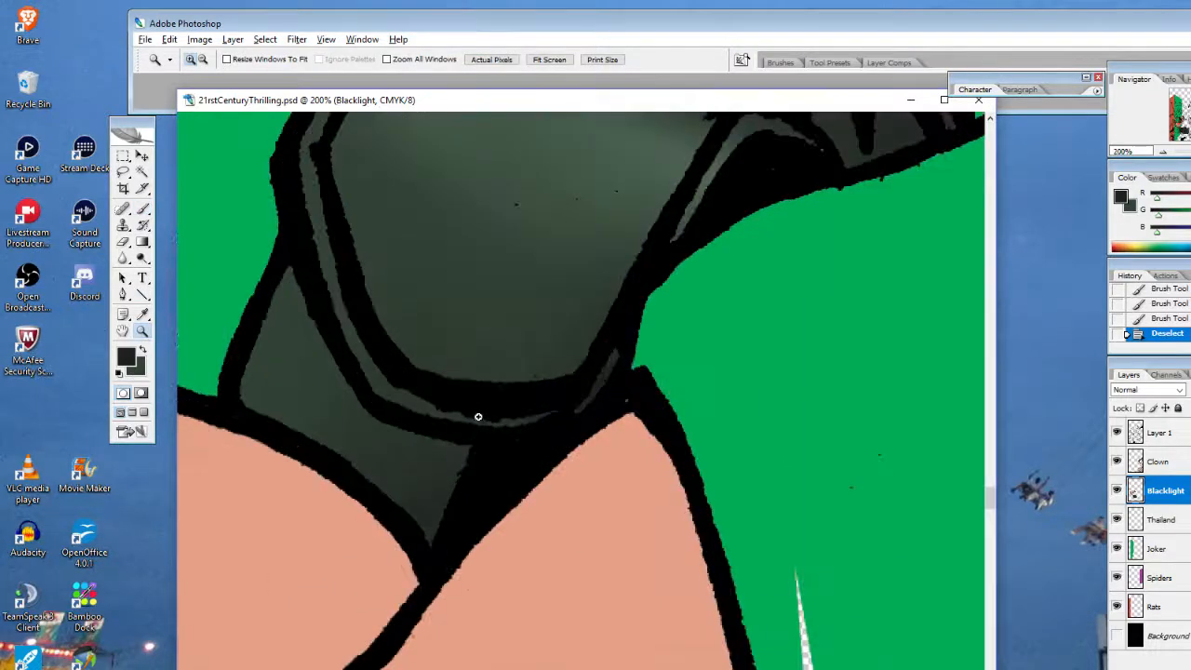
pyautogui.click(123, 242)
pyautogui.rightClick(538, 407)
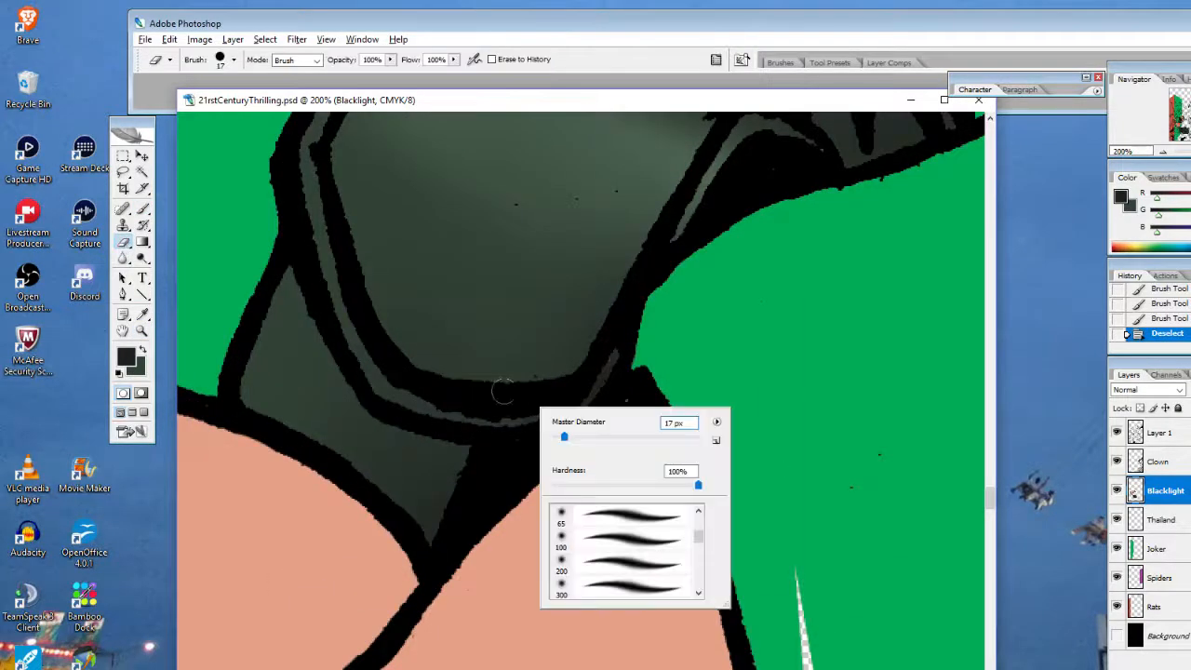
pyautogui.moveTo(565, 440); pyautogui.dragTo(556, 437)
pyautogui.moveTo(610, 353); pyautogui.dragTo(594, 391)
pyautogui.click(1166, 319)
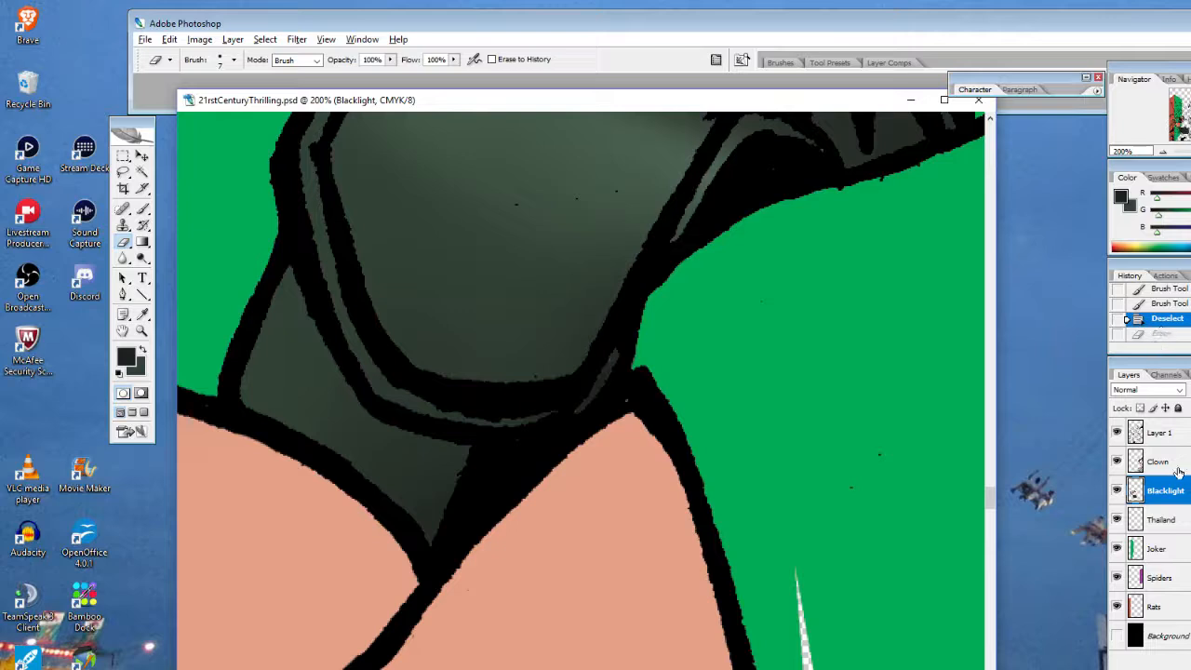
# On Layer 1, erase the ragged ink edges along the folded strap's rim and the outline beneath it with the 7 px Eraser
pyautogui.click(1163, 432)
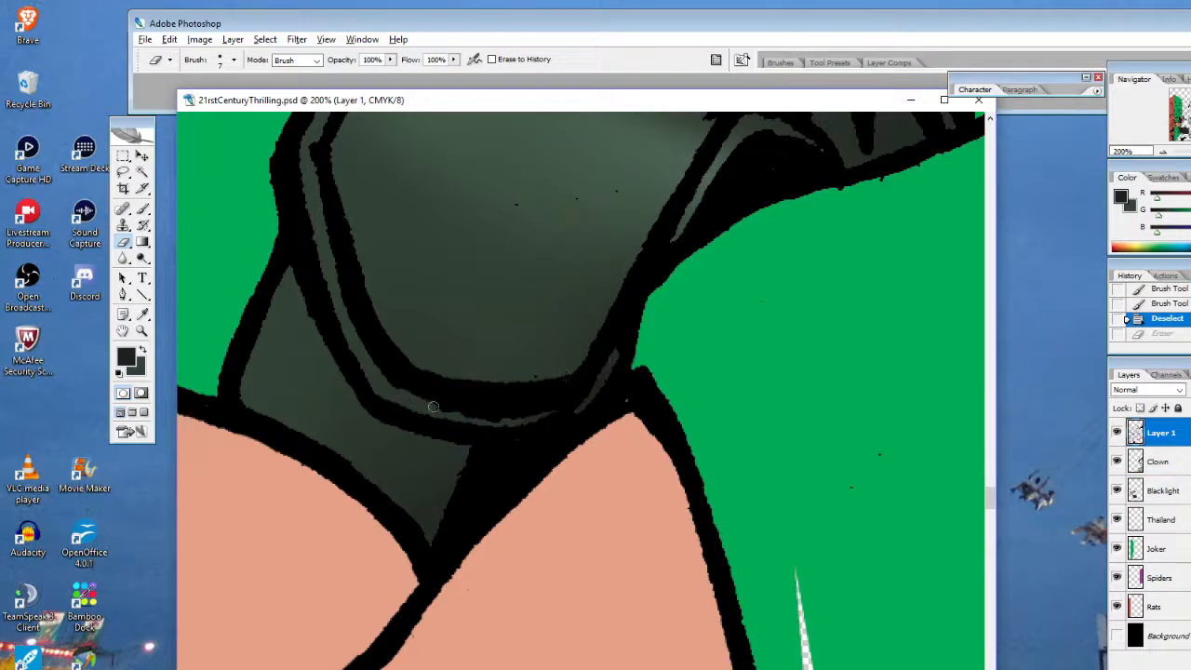
pyautogui.moveTo(437, 410)
pyautogui.mouseDown()
pyautogui.moveTo(542, 407)
pyautogui.moveTo(581, 392)
pyautogui.moveTo(613, 352)
pyautogui.moveTo(579, 401)
pyautogui.moveTo(462, 416)
pyautogui.moveTo(555, 414)
pyautogui.moveTo(577, 401)
pyautogui.mouseUp()
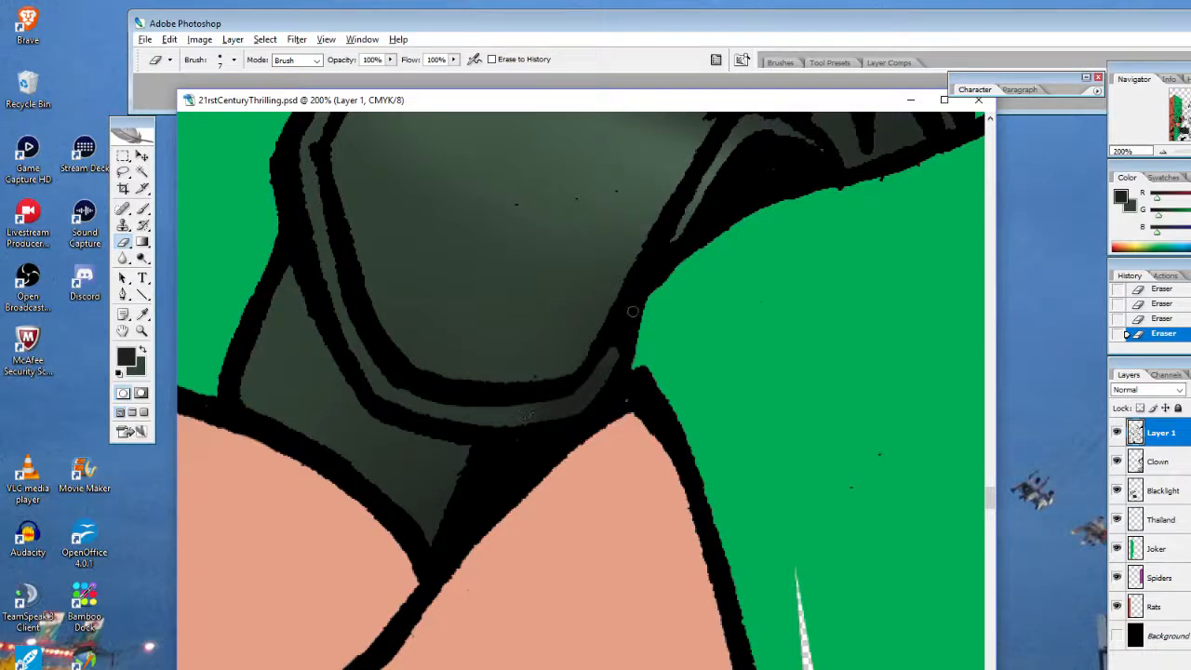
pyautogui.moveTo(825, 146)
pyautogui.mouseDown()
pyautogui.moveTo(824, 156)
pyautogui.moveTo(752, 116)
pyautogui.moveTo(771, 130)
pyautogui.mouseUp()
pyautogui.moveTo(319, 141); pyautogui.dragTo(310, 191)
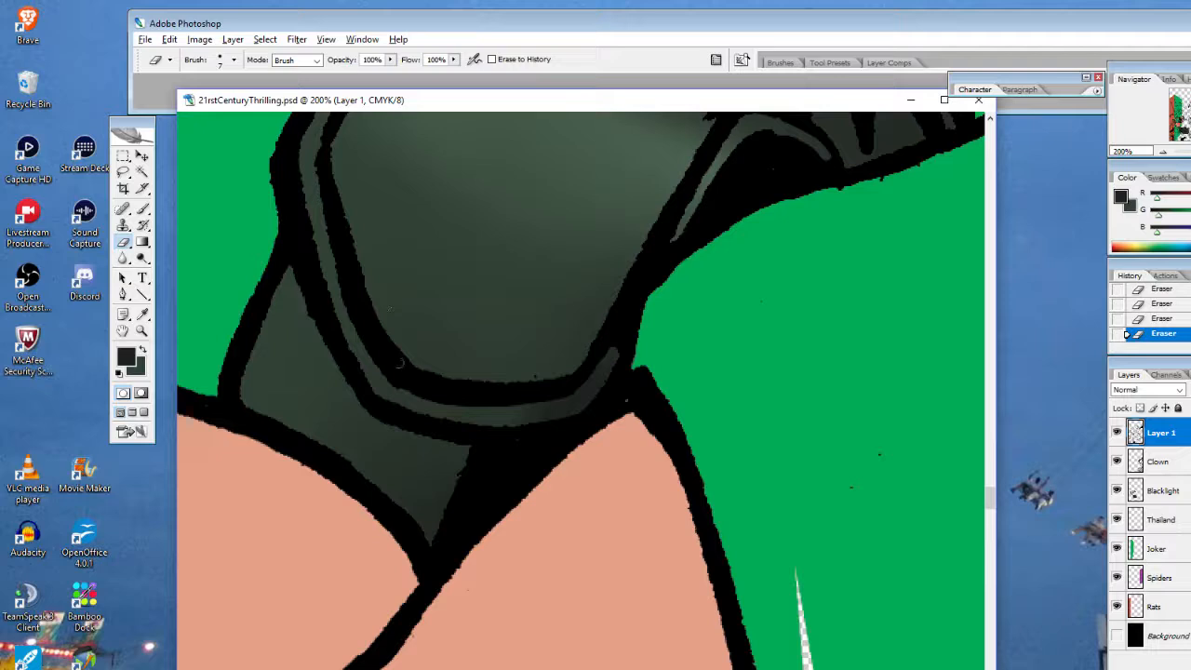
pyautogui.moveTo(391, 387); pyautogui.dragTo(306, 222)
pyautogui.moveTo(303, 173); pyautogui.dragTo(305, 221)
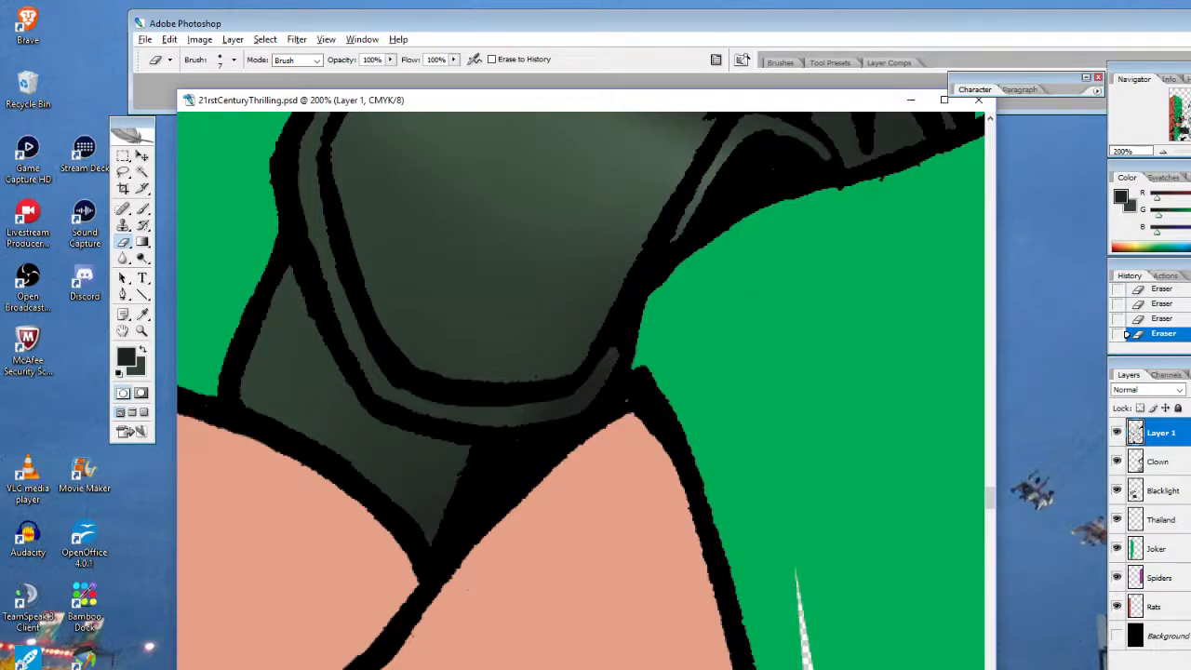
pyautogui.moveTo(894, 176); pyautogui.dragTo(827, 190)
# Erase the rough ink around the thin slivers between the vest strap and neck shadow, and smooth the shadow's edge along the jaw
pyautogui.click(144, 332)
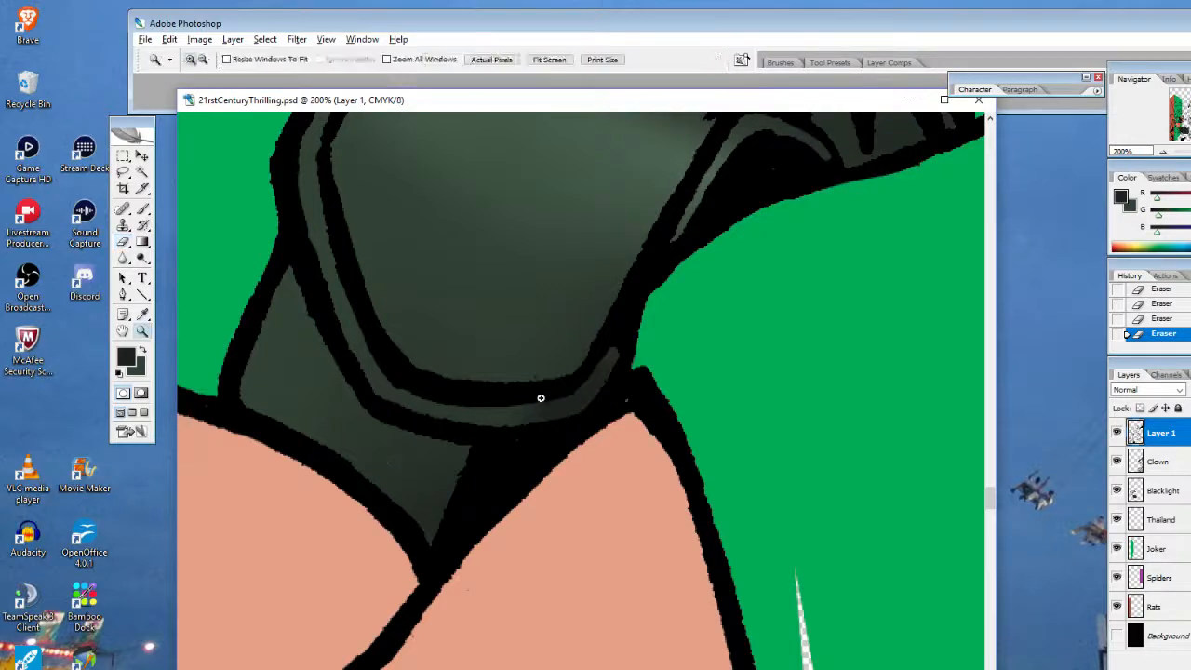
pyautogui.keyDown('alt'); pyautogui.click(645, 419); pyautogui.keyUp('alt')
pyautogui.keyDown('alt'); pyautogui.click(655, 428); pyautogui.keyUp('alt')
pyautogui.keyDown('alt'); pyautogui.click(656, 419); pyautogui.keyUp('alt')
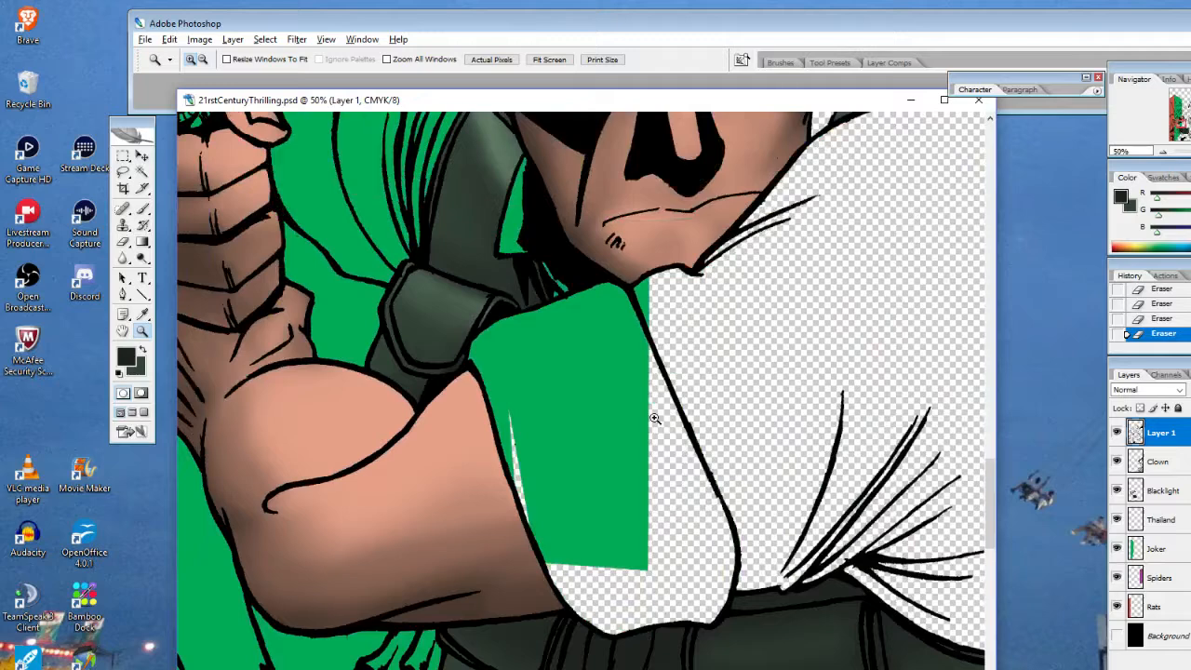
pyautogui.click(558, 304)
pyautogui.click(558, 363)
pyautogui.click(570, 387)
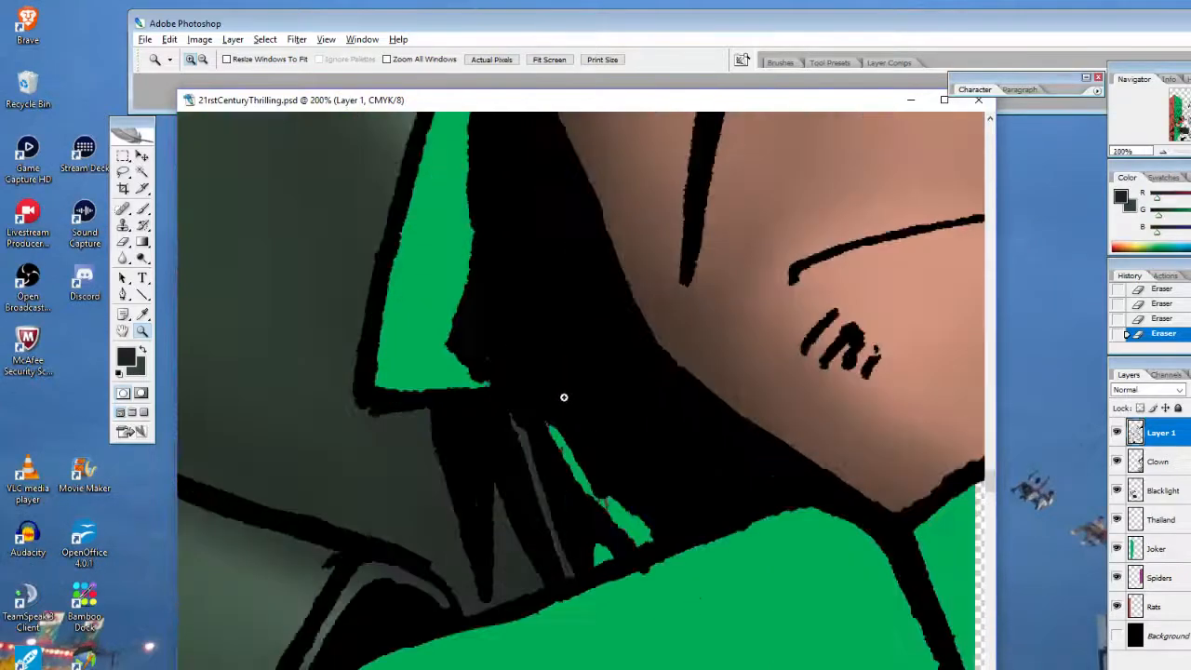
pyautogui.click(124, 242)
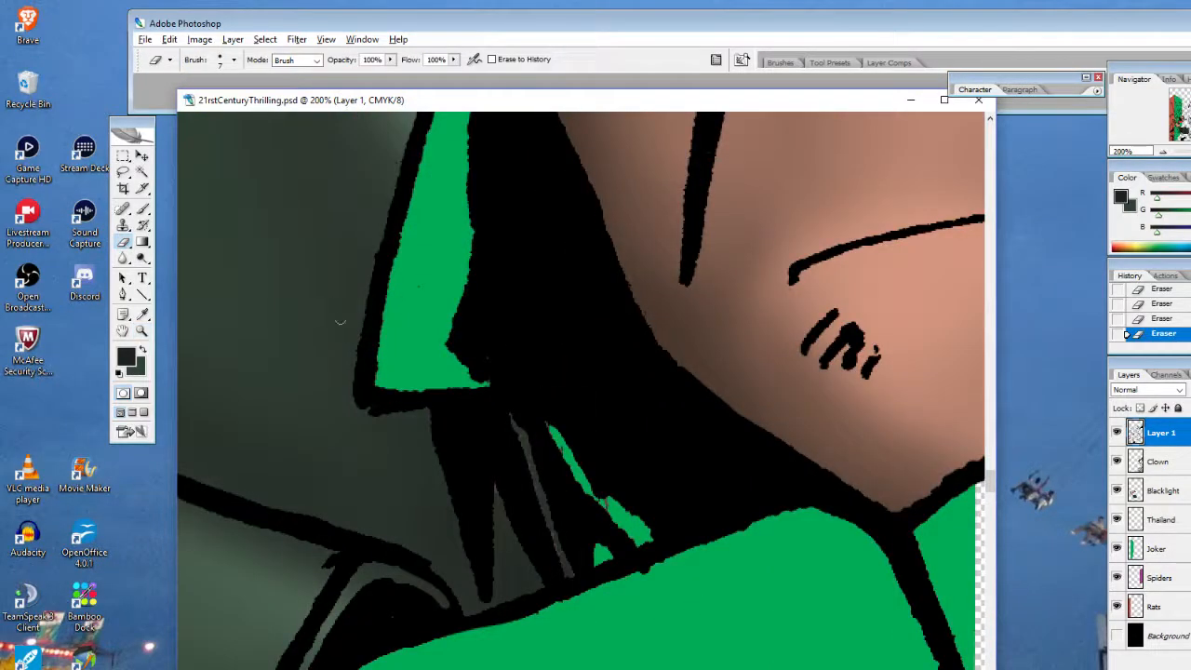
pyautogui.moveTo(546, 425)
pyautogui.mouseDown()
pyautogui.moveTo(601, 503)
pyautogui.moveTo(633, 536)
pyautogui.moveTo(655, 537)
pyautogui.moveTo(613, 504)
pyautogui.mouseUp()
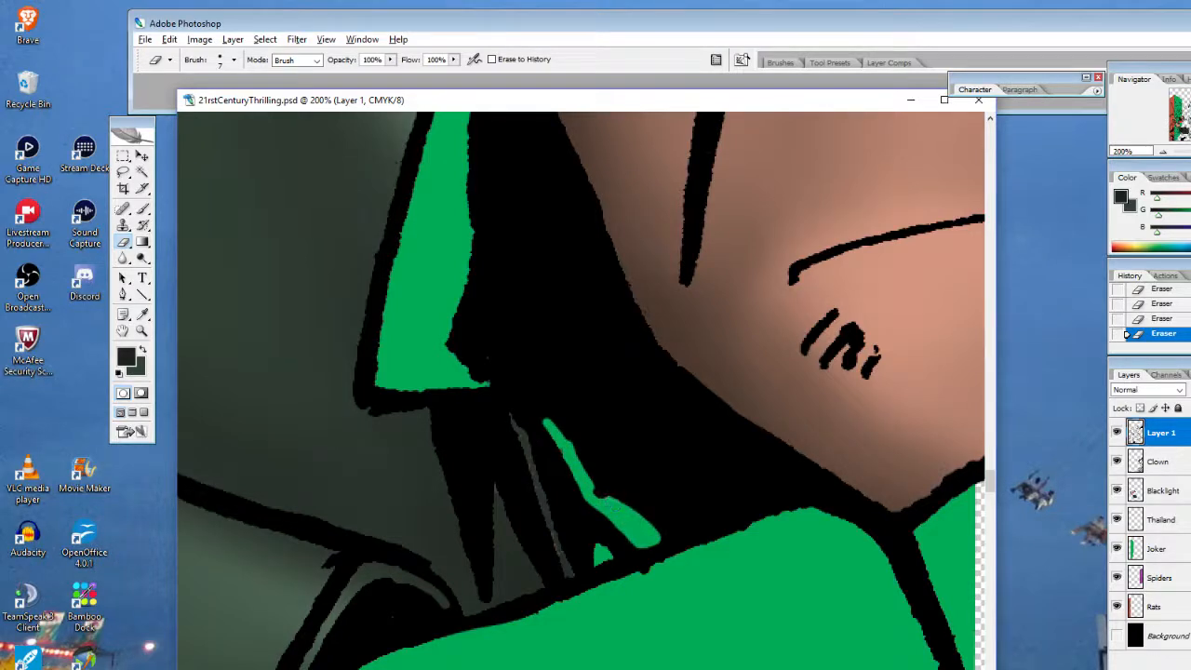
pyautogui.moveTo(515, 421); pyautogui.dragTo(566, 570)
pyautogui.moveTo(499, 488)
pyautogui.mouseDown()
pyautogui.moveTo(513, 546)
pyautogui.moveTo(499, 495)
pyautogui.moveTo(490, 554)
pyautogui.mouseUp()
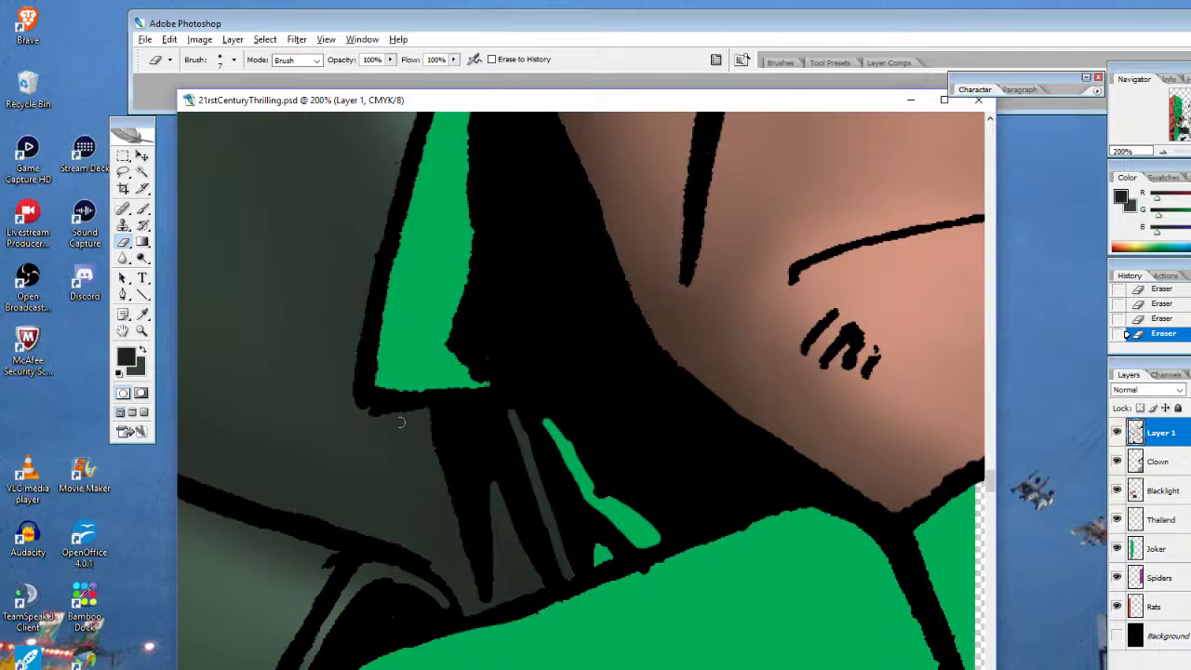
pyautogui.moveTo(428, 429); pyautogui.dragTo(449, 491)
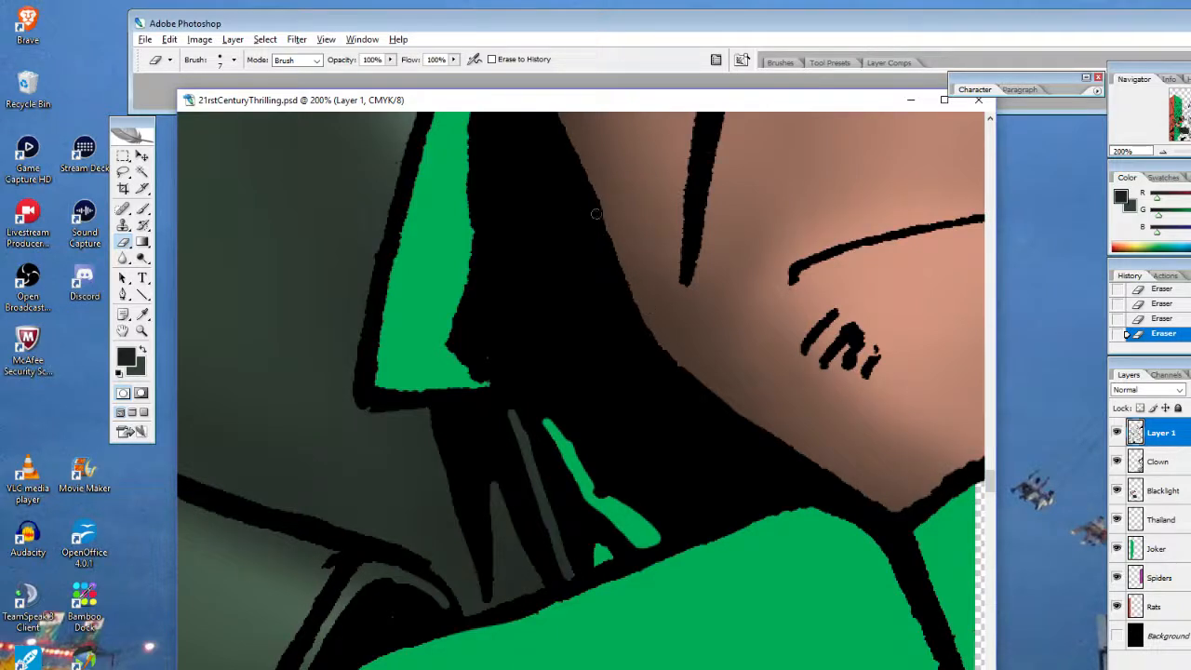
pyautogui.moveTo(586, 168); pyautogui.dragTo(635, 305)
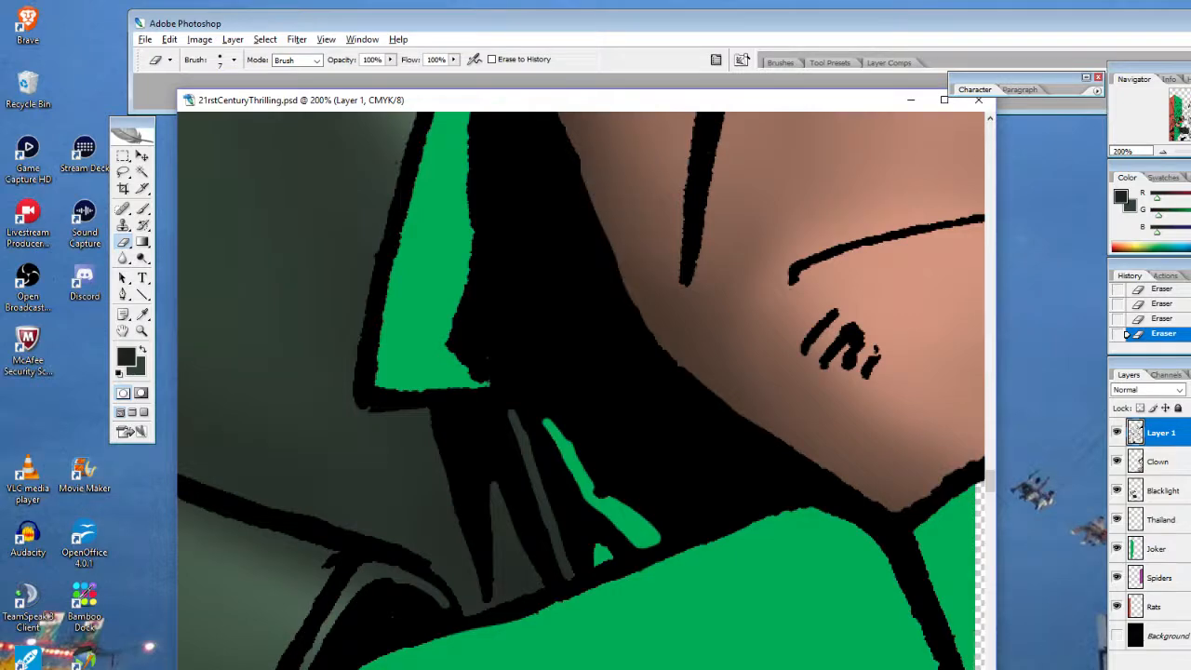
# Touch up the neck shadow's edge along the jaw in pure black with a 5 px brush at 100% opacity
pyautogui.click(142, 209)
pyautogui.click(126, 357)
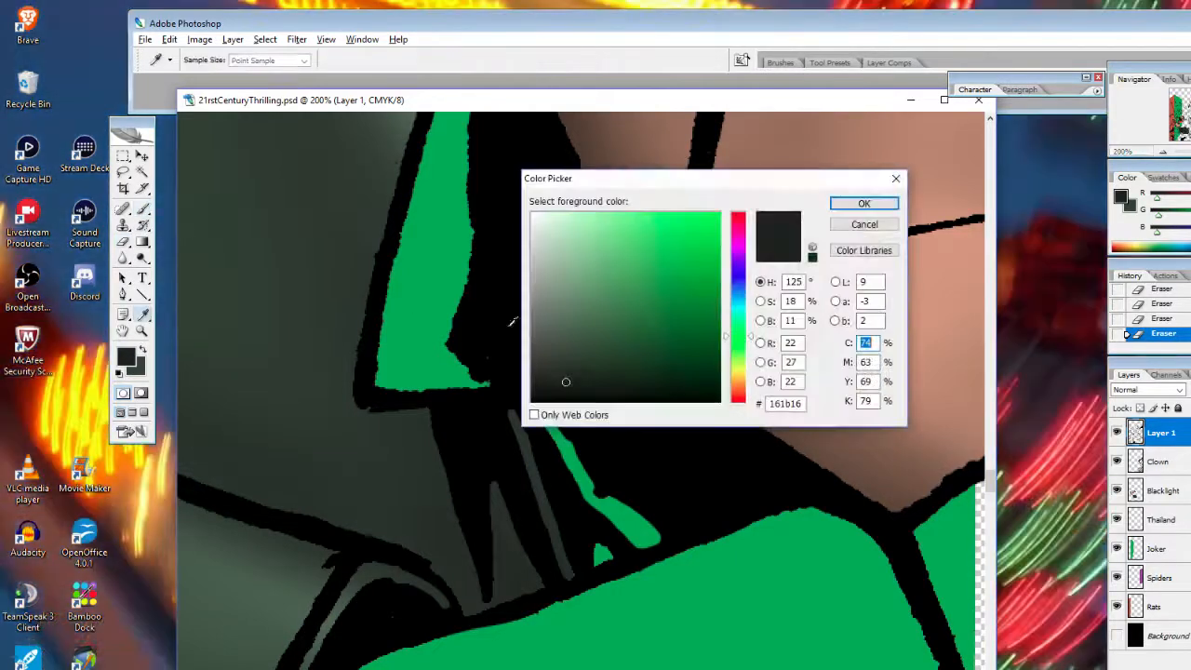
pyautogui.moveTo(600, 335); pyautogui.dragTo(420, 456)
pyautogui.click(864, 203)
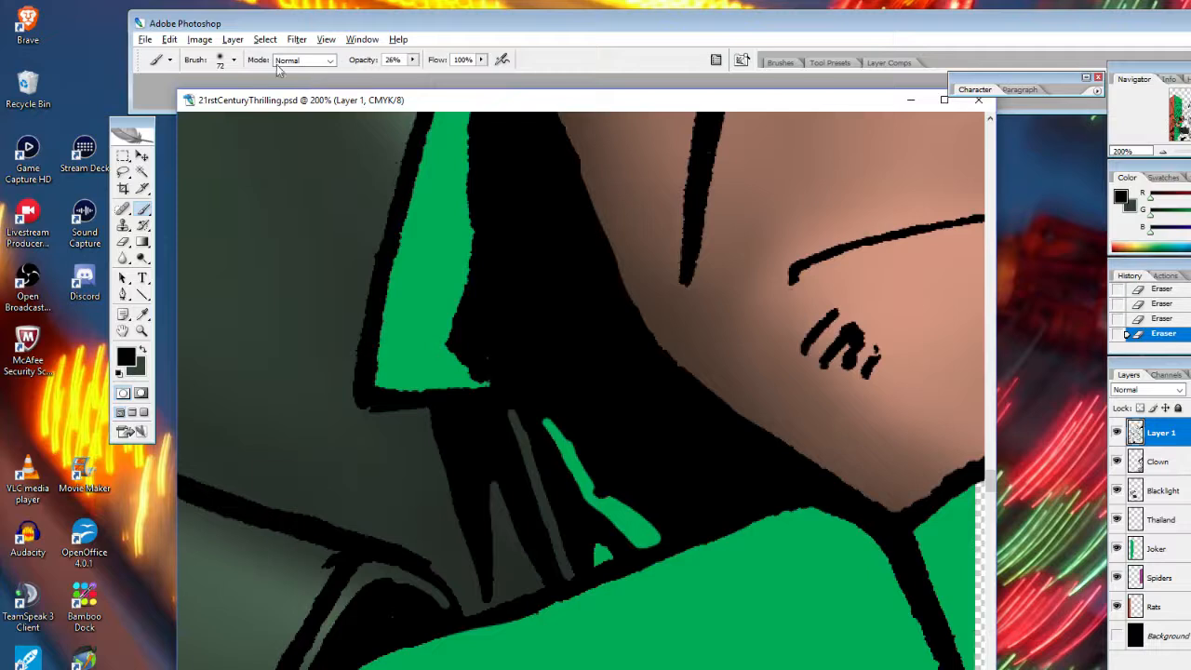
pyautogui.click(234, 60)
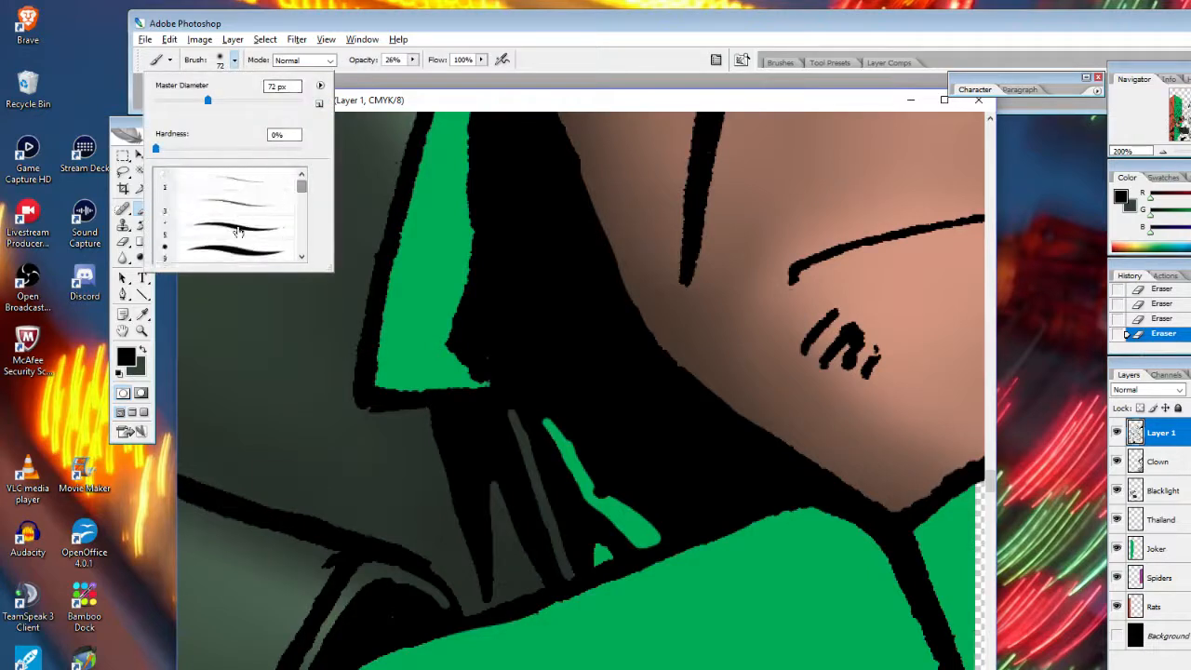
pyautogui.click(268, 184)
pyautogui.click(413, 60)
pyautogui.moveTo(417, 73); pyautogui.dragTo(518, 94)
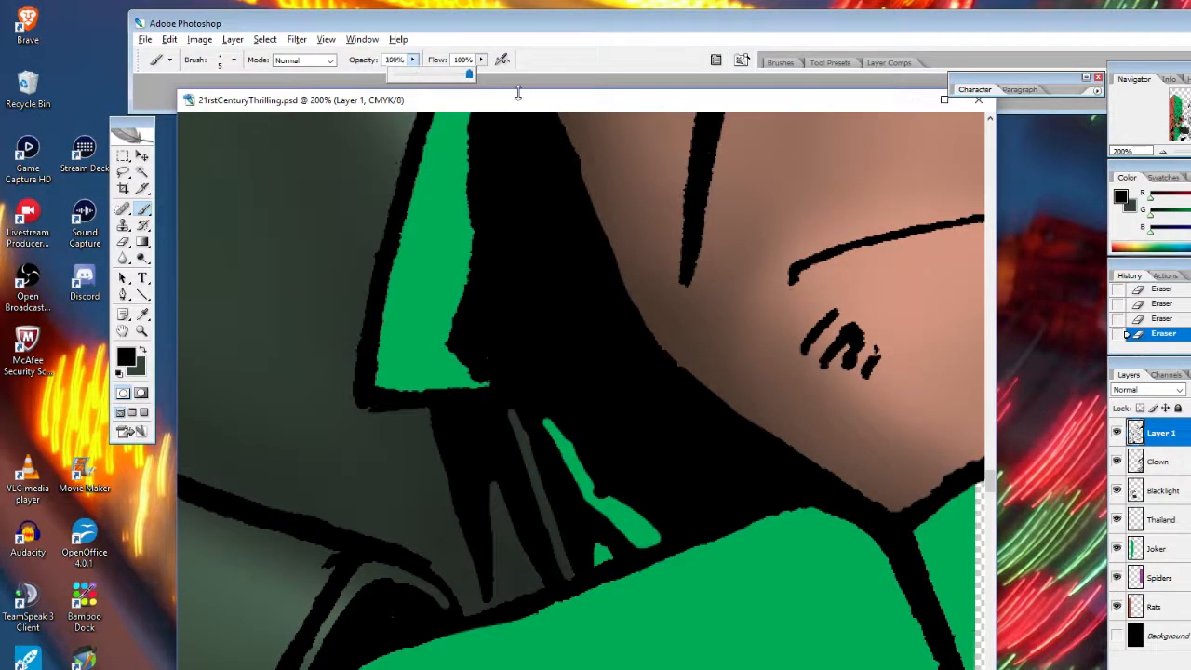
pyautogui.click(590, 218)
pyautogui.moveTo(591, 207); pyautogui.dragTo(582, 167)
pyautogui.click(583, 186)
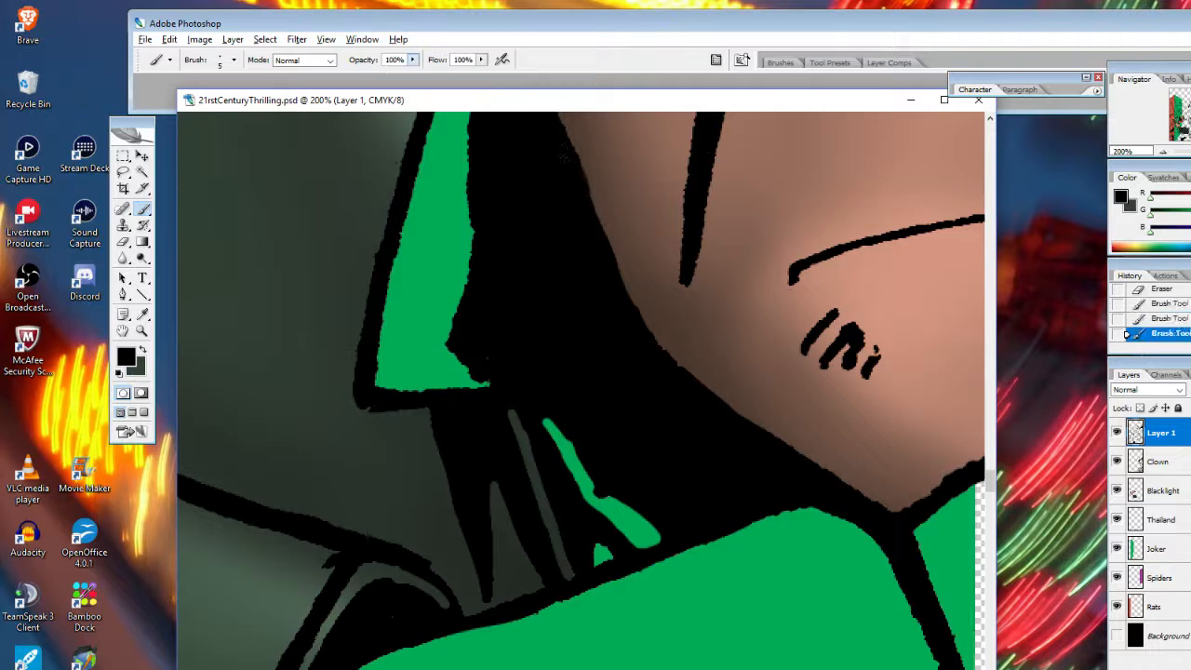
pyautogui.click(582, 183)
pyautogui.moveTo(591, 187); pyautogui.dragTo(631, 294)
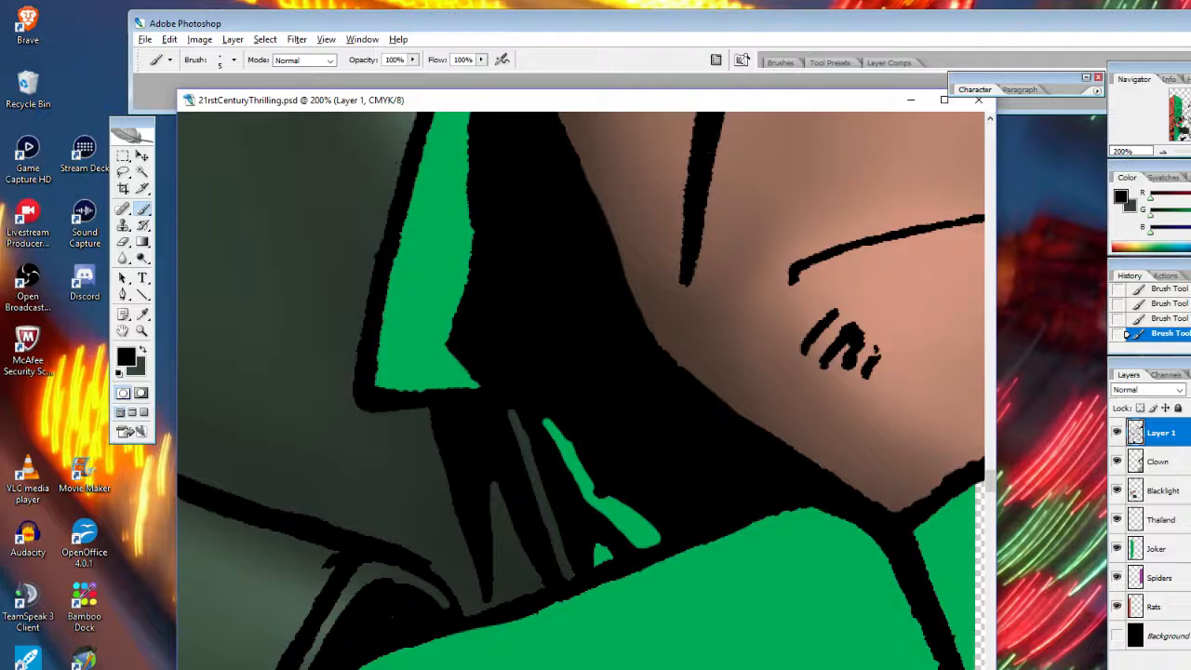
# Make both colour swatches black and lasso the green shirt's edge beside the raised upper arm and thumb
pyautogui.click(144, 350)
pyautogui.keyDown('alt'); pyautogui.click(591, 411); pyautogui.keyUp('alt')
pyautogui.click(144, 330)
pyautogui.keyDown('alt'); pyautogui.click(575, 421); pyautogui.keyUp('alt')
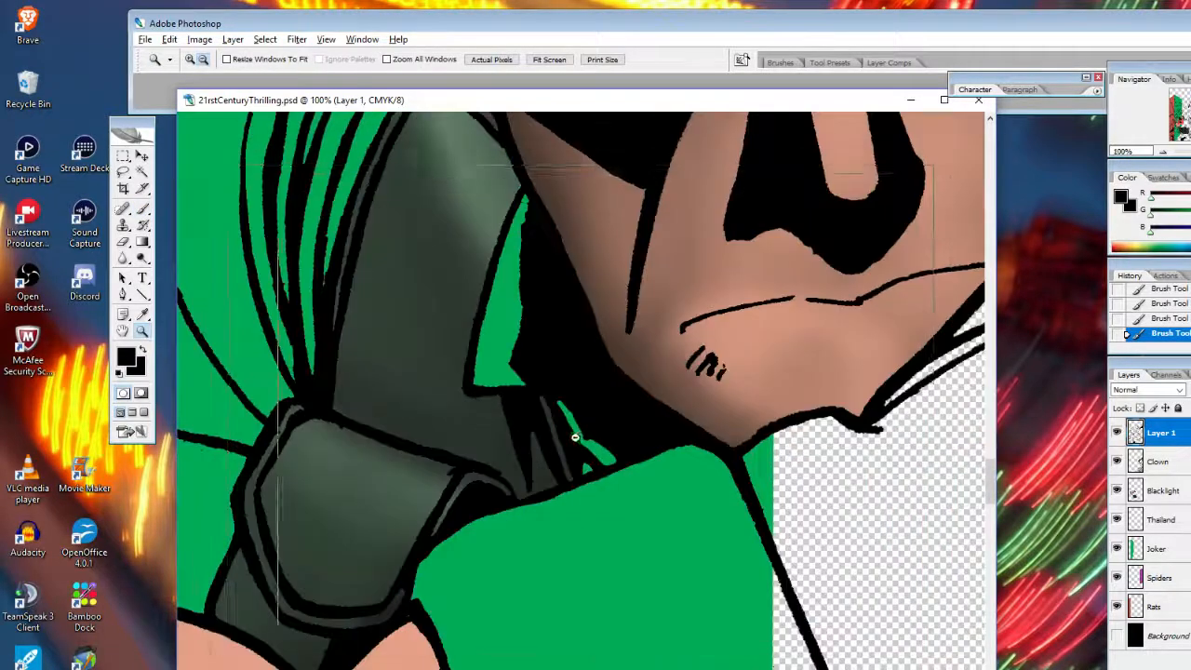
pyautogui.keyDown('alt'); pyautogui.click(571, 438); pyautogui.keyUp('alt')
pyautogui.keyDown('alt'); pyautogui.click(567, 444); pyautogui.keyUp('alt')
pyautogui.keyDown('alt'); pyautogui.click(567, 444); pyautogui.keyUp('alt')
pyautogui.click(511, 321)
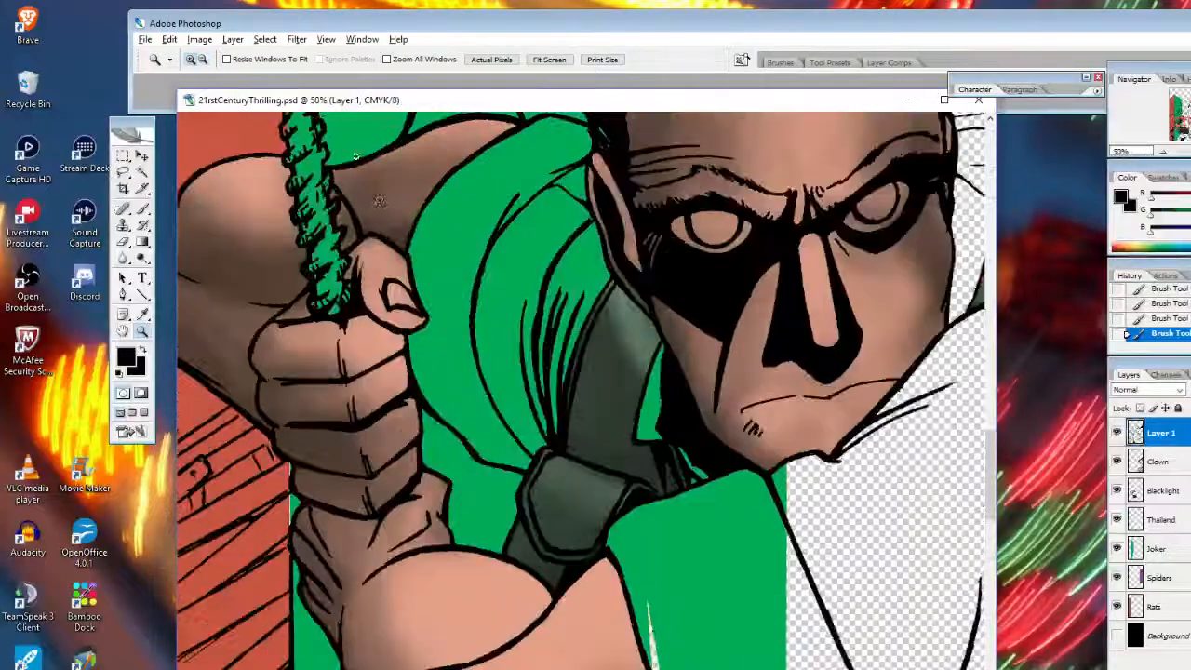
pyautogui.click(443, 300)
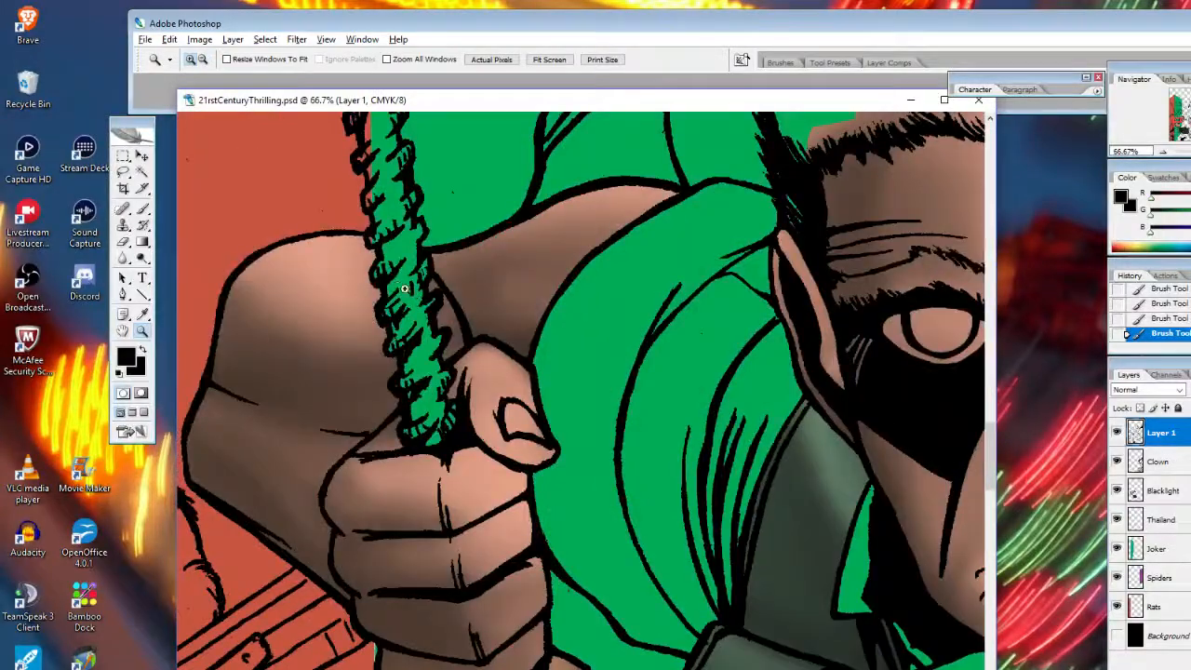
pyautogui.click(370, 254)
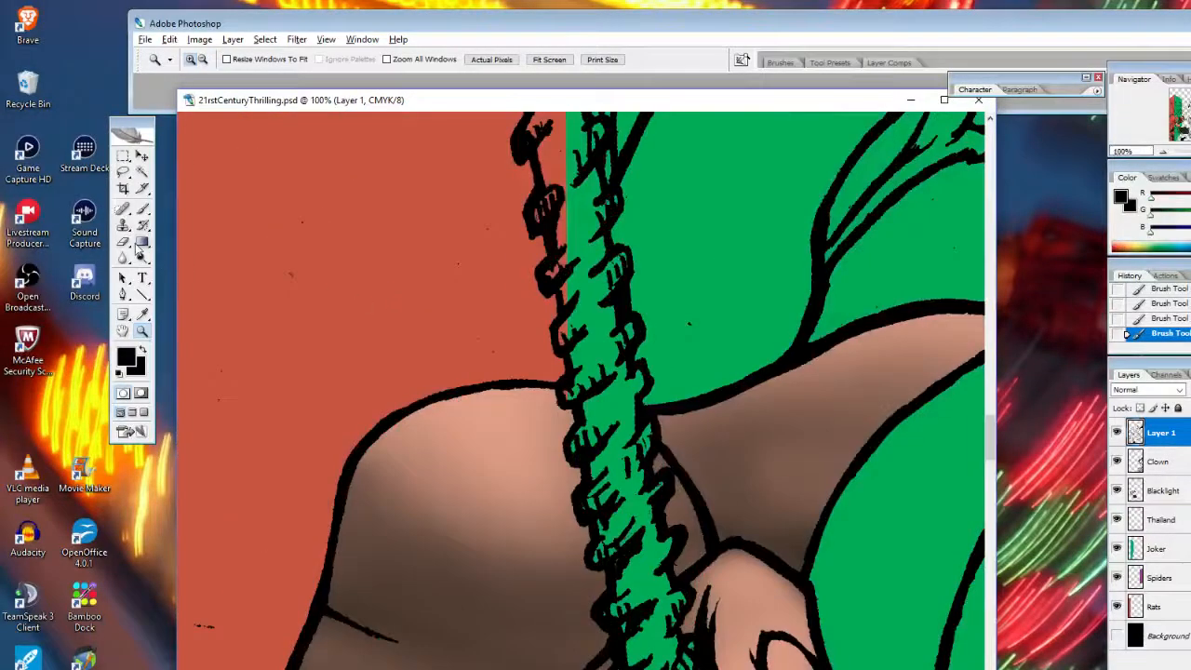
pyautogui.click(123, 173)
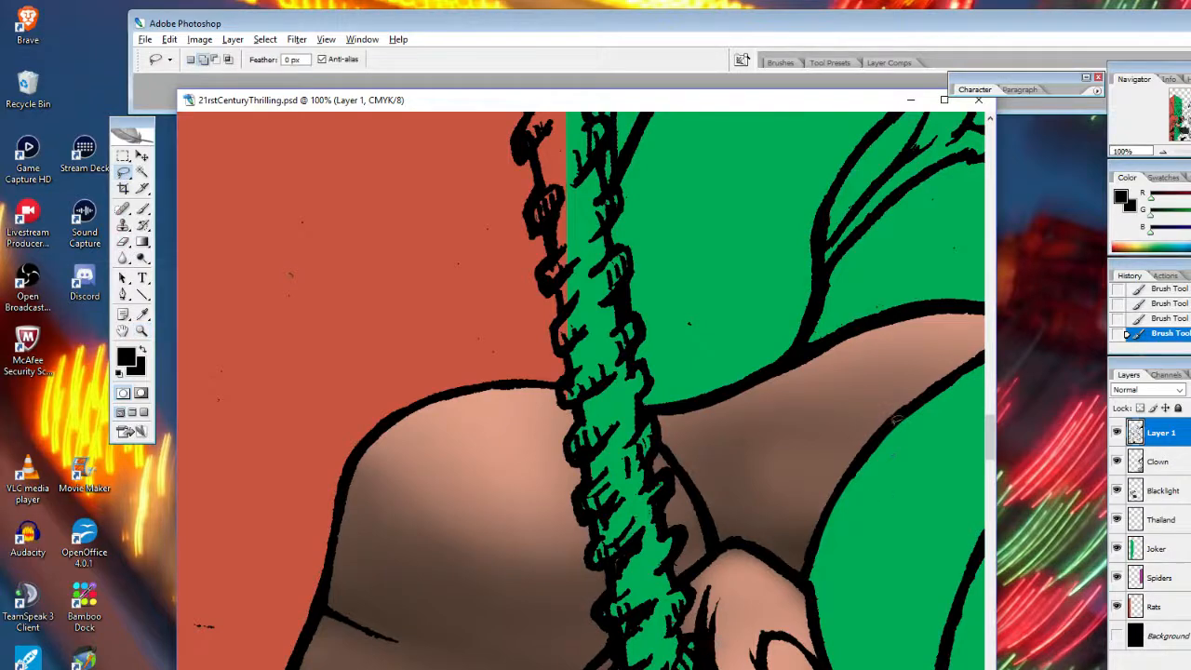
pyautogui.moveTo(895, 420)
pyautogui.mouseDown()
pyautogui.moveTo(812, 549)
pyautogui.moveTo(807, 651)
pyautogui.moveTo(944, 470)
pyautogui.mouseUp()
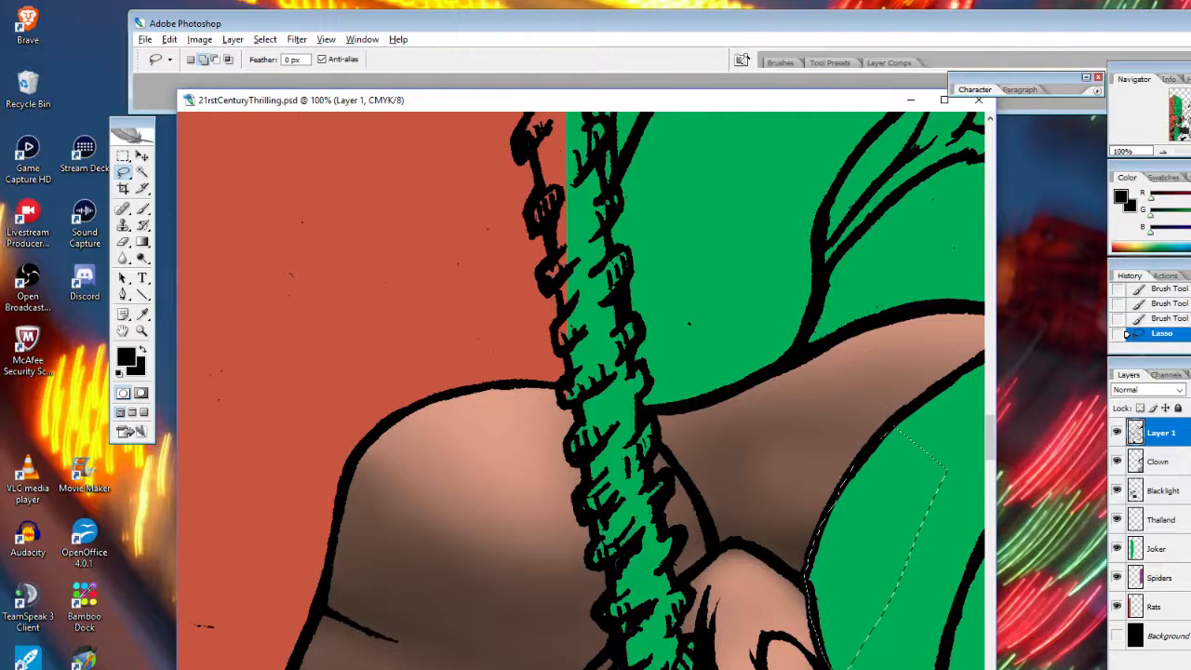
# Extend the lasso selection across the shirt's shoulder up to the ear, subtracting the overshoot and retracing its upper edge
pyautogui.hscroll(6, 581, 391)
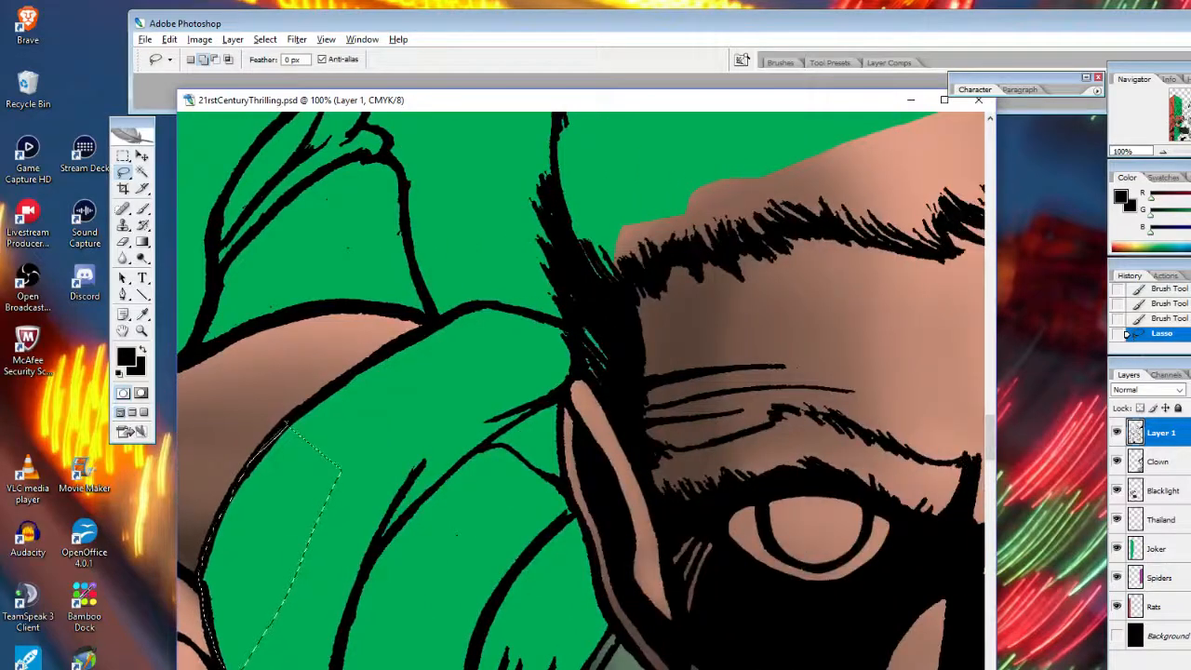
pyautogui.moveTo(288, 421)
pyautogui.mouseDown()
pyautogui.moveTo(401, 337)
pyautogui.moveTo(476, 303)
pyautogui.moveTo(579, 328)
pyautogui.moveTo(557, 445)
pyautogui.moveTo(328, 496)
pyautogui.mouseUp()
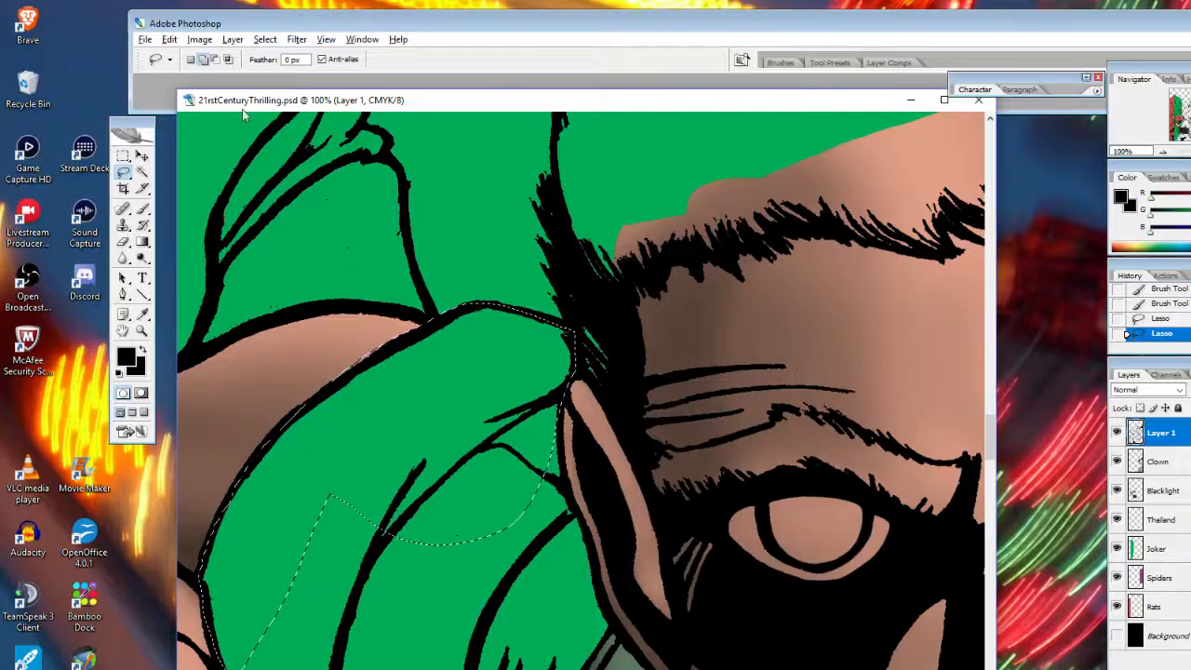
pyautogui.moveTo(351, 328); pyautogui.dragTo(496, 276)
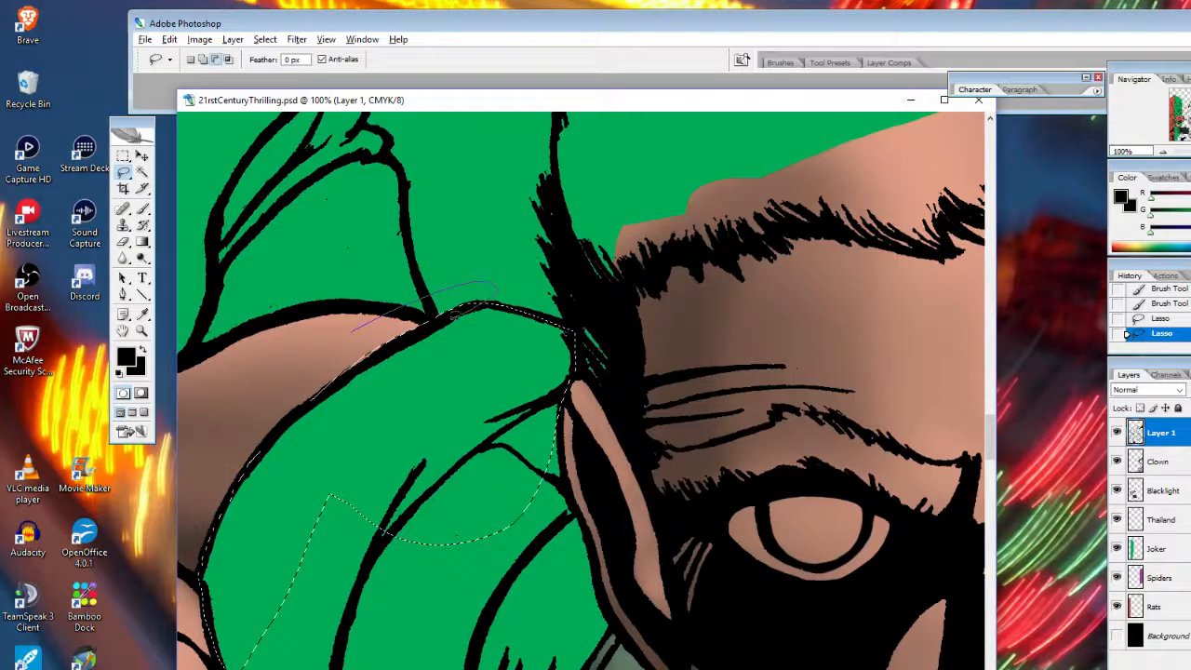
pyautogui.moveTo(453, 315)
pyautogui.mouseDown()
pyautogui.moveTo(361, 372)
pyautogui.moveTo(340, 347)
pyautogui.moveTo(351, 331)
pyautogui.mouseUp()
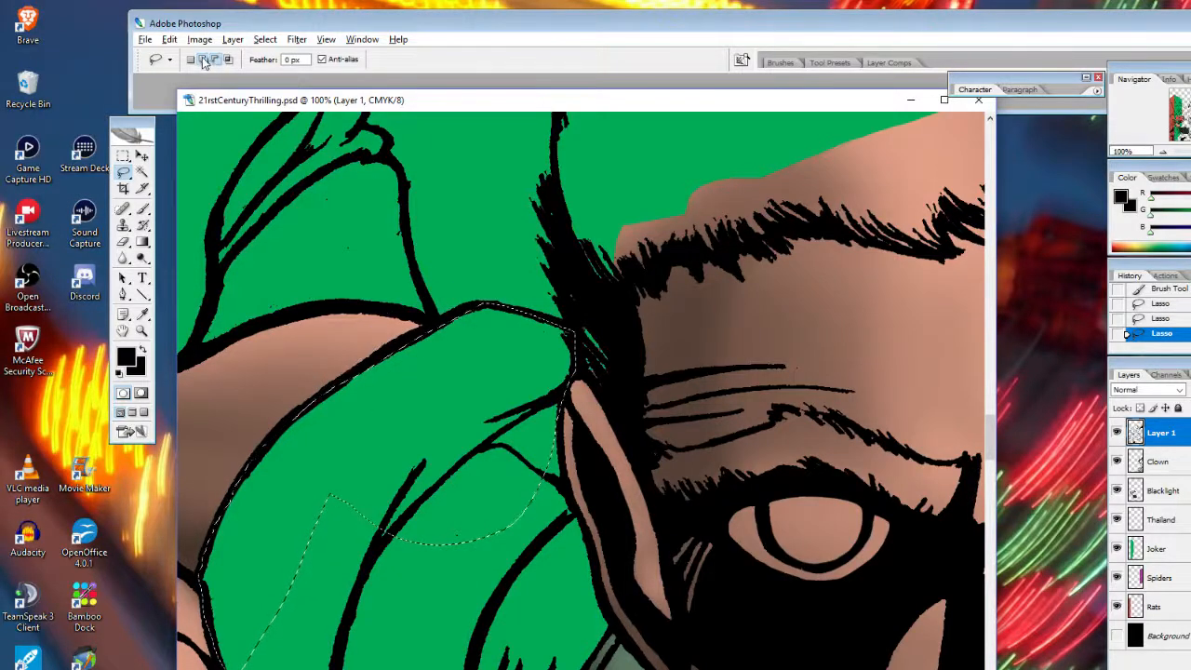
pyautogui.click(204, 60)
pyautogui.moveTo(483, 303); pyautogui.dragTo(290, 426)
pyautogui.moveTo(450, 346); pyautogui.dragTo(462, 322)
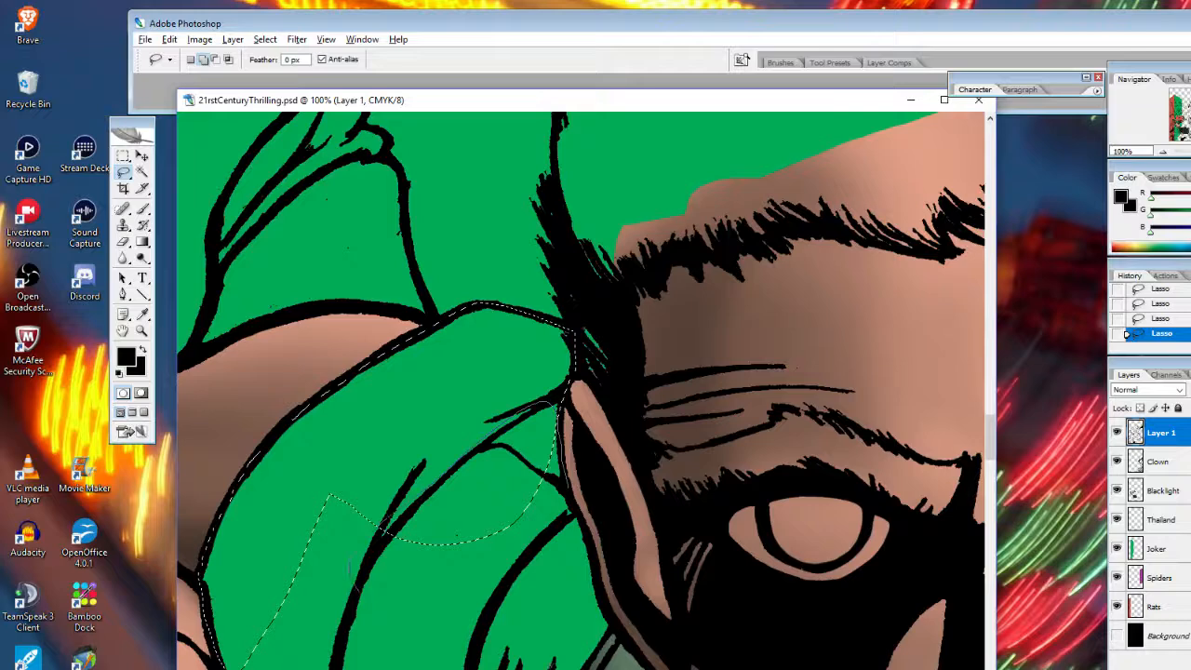
# Extend the lasso selection down the green shirt along the ear, the fingers and the outer edge of the vest strap
pyautogui.moveTo(597, 600)
pyautogui.mouseDown()
pyautogui.moveTo(584, 532)
pyautogui.moveTo(586, 589)
pyautogui.moveTo(596, 572)
pyautogui.moveTo(577, 500)
pyautogui.moveTo(588, 549)
pyautogui.moveTo(575, 503)
pyautogui.mouseUp()
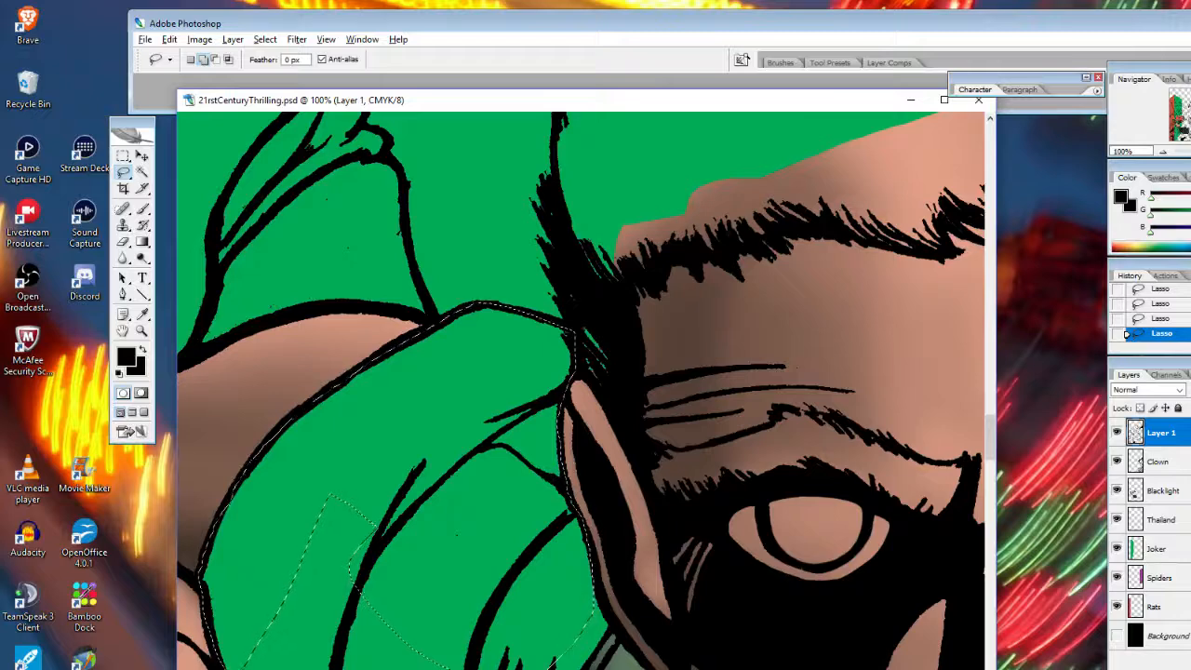
pyautogui.moveTo(993, 449); pyautogui.dragTo(992, 472)
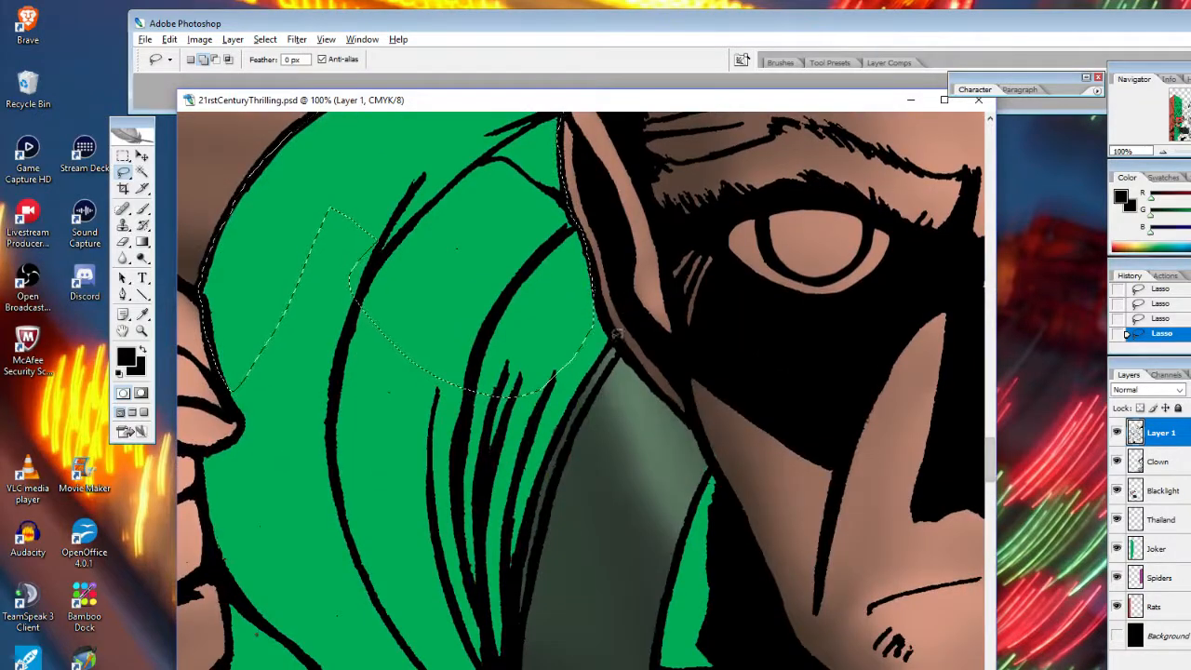
pyautogui.moveTo(577, 261)
pyautogui.mouseDown()
pyautogui.moveTo(326, 165)
pyautogui.moveTo(240, 385)
pyautogui.moveTo(262, 333)
pyautogui.moveTo(250, 337)
pyautogui.moveTo(287, 319)
pyautogui.moveTo(230, 388)
pyautogui.moveTo(234, 435)
pyautogui.moveTo(200, 460)
pyautogui.moveTo(221, 570)
pyautogui.moveTo(330, 638)
pyautogui.moveTo(456, 475)
pyautogui.mouseUp()
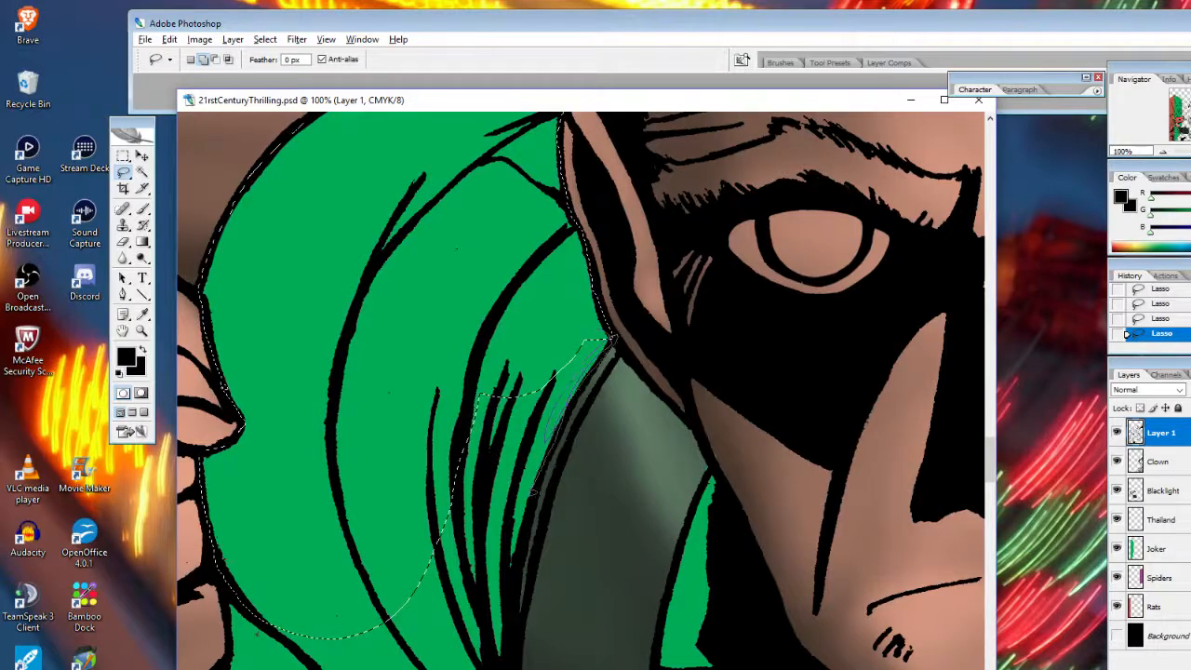
pyautogui.moveTo(536, 491); pyautogui.dragTo(506, 564)
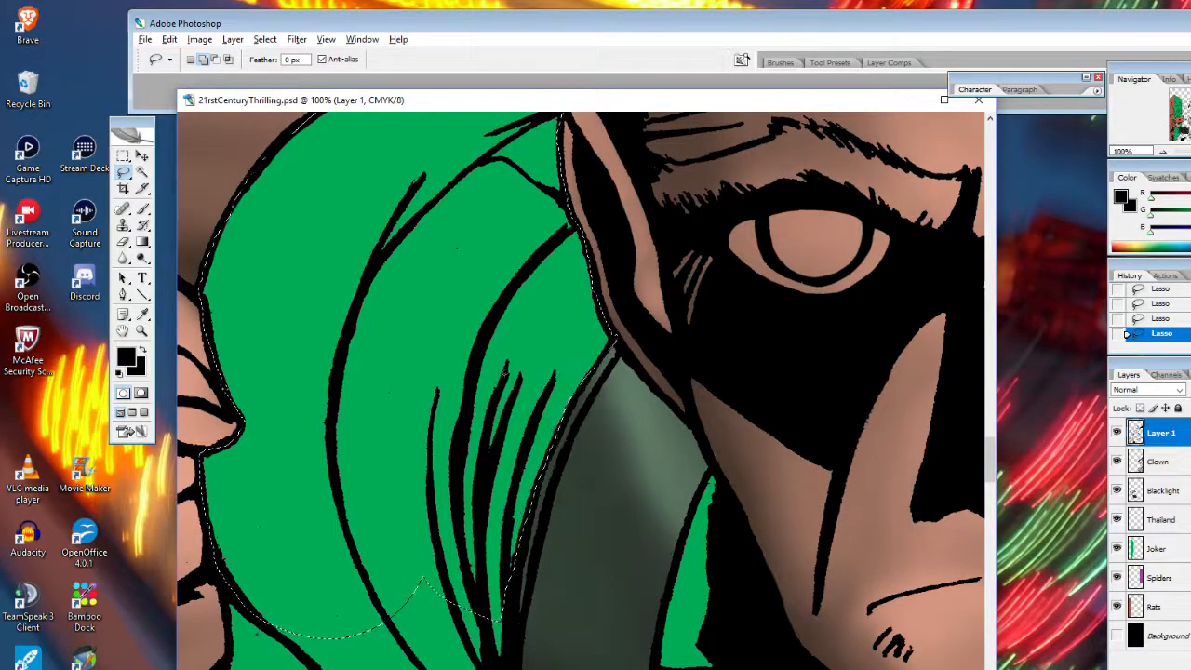
pyautogui.click(215, 59)
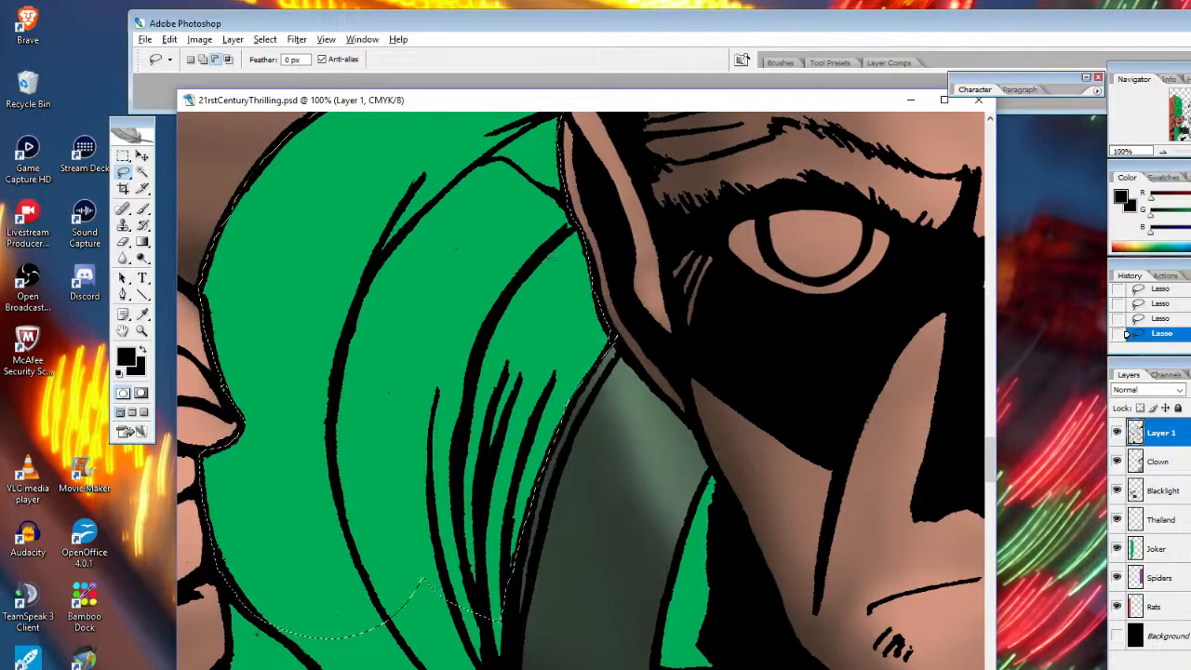
# Add the vest strap's corner beside the jaw to the selection and sample its grey-green for a 5 px brush at 100% opacity
pyautogui.click(203, 59)
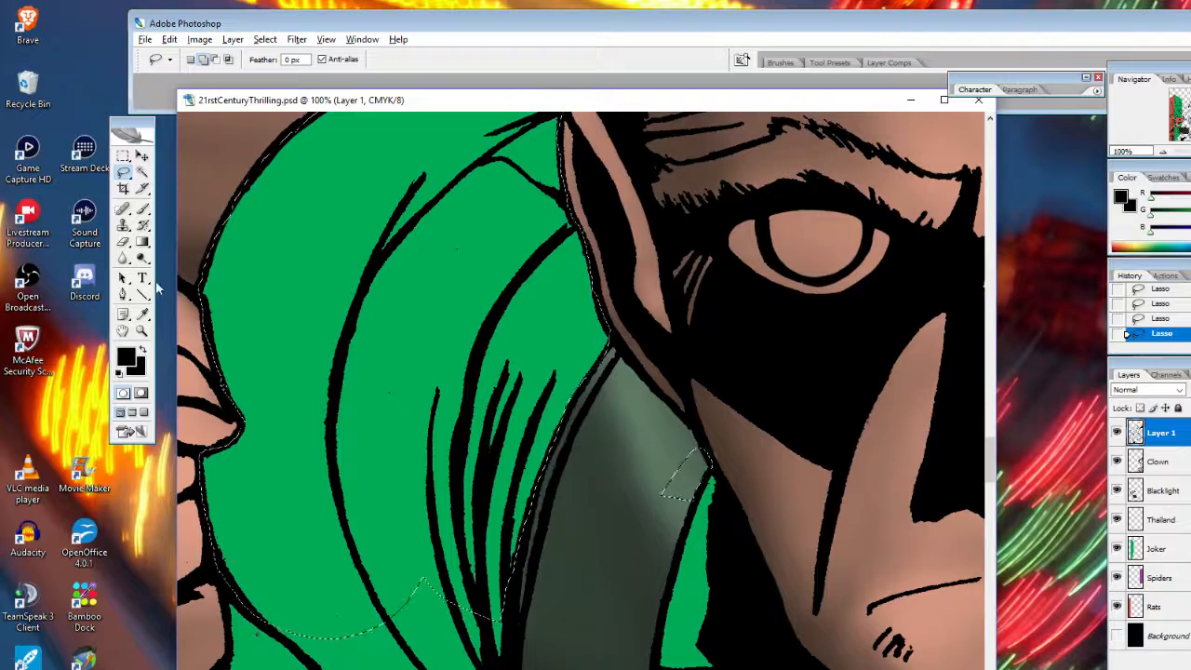
pyautogui.click(142, 315)
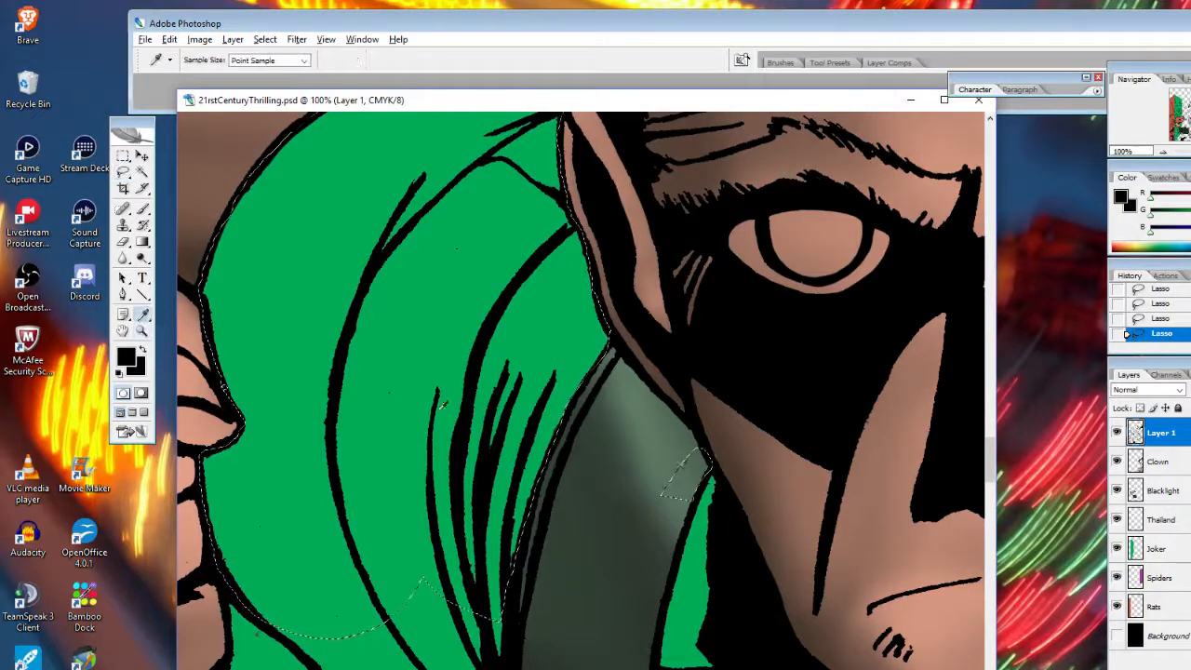
pyautogui.click(691, 472)
pyautogui.click(144, 209)
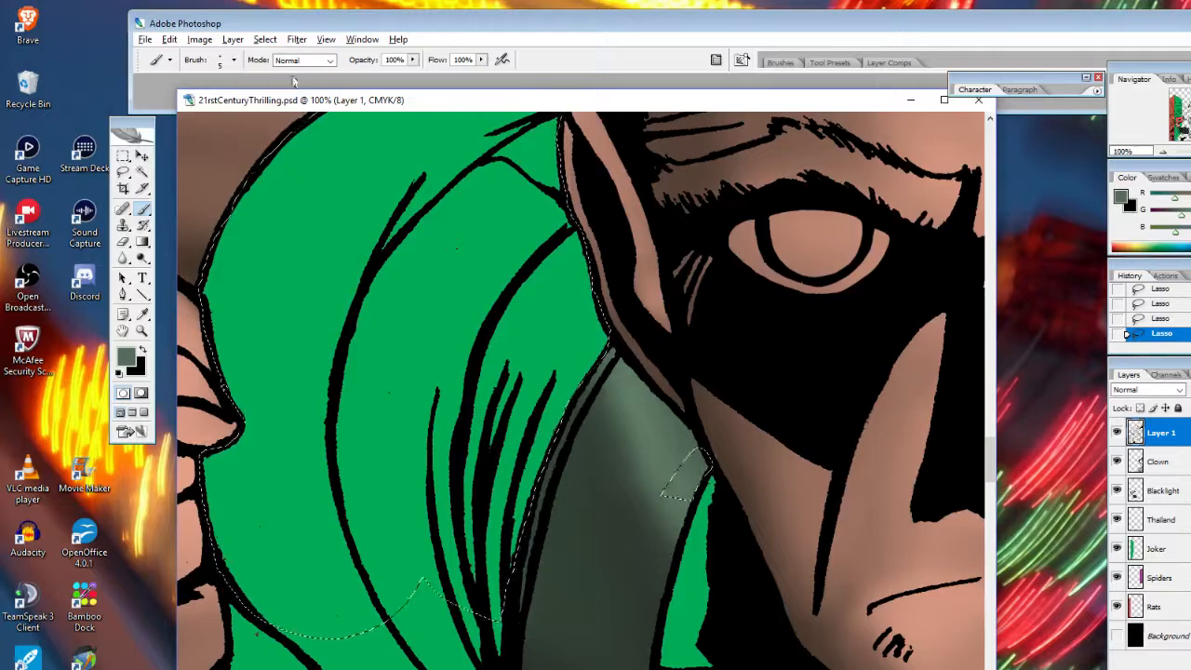
pyautogui.click(694, 473)
pyautogui.click(689, 486)
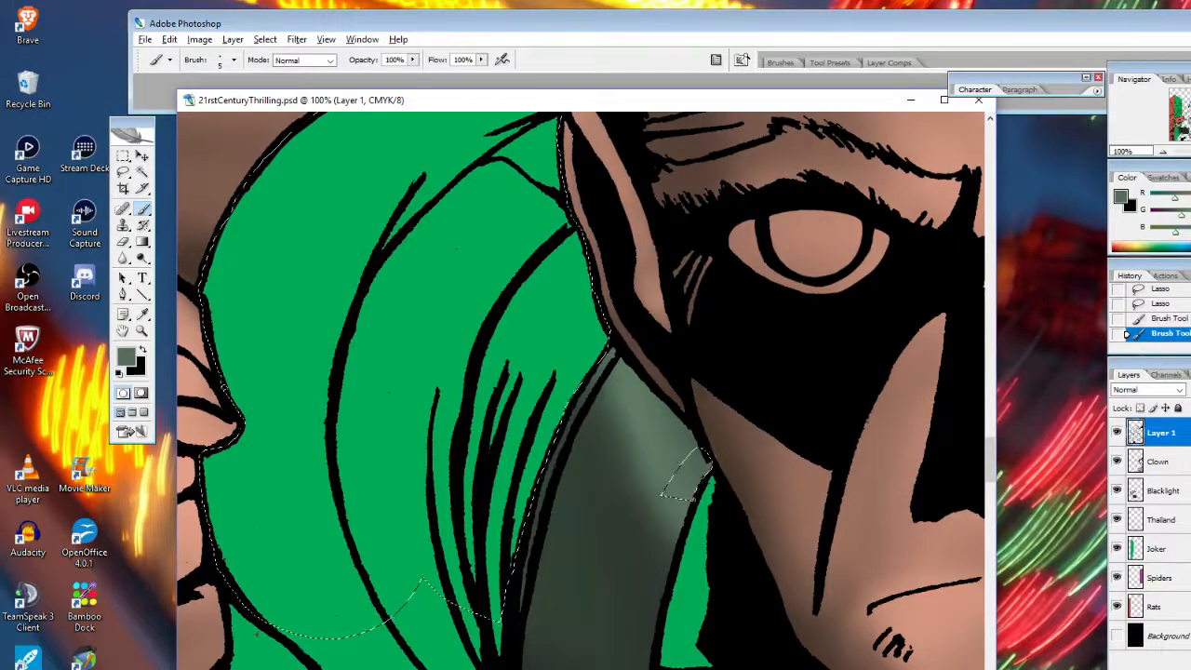
pyautogui.click(1161, 319)
pyautogui.click(1162, 304)
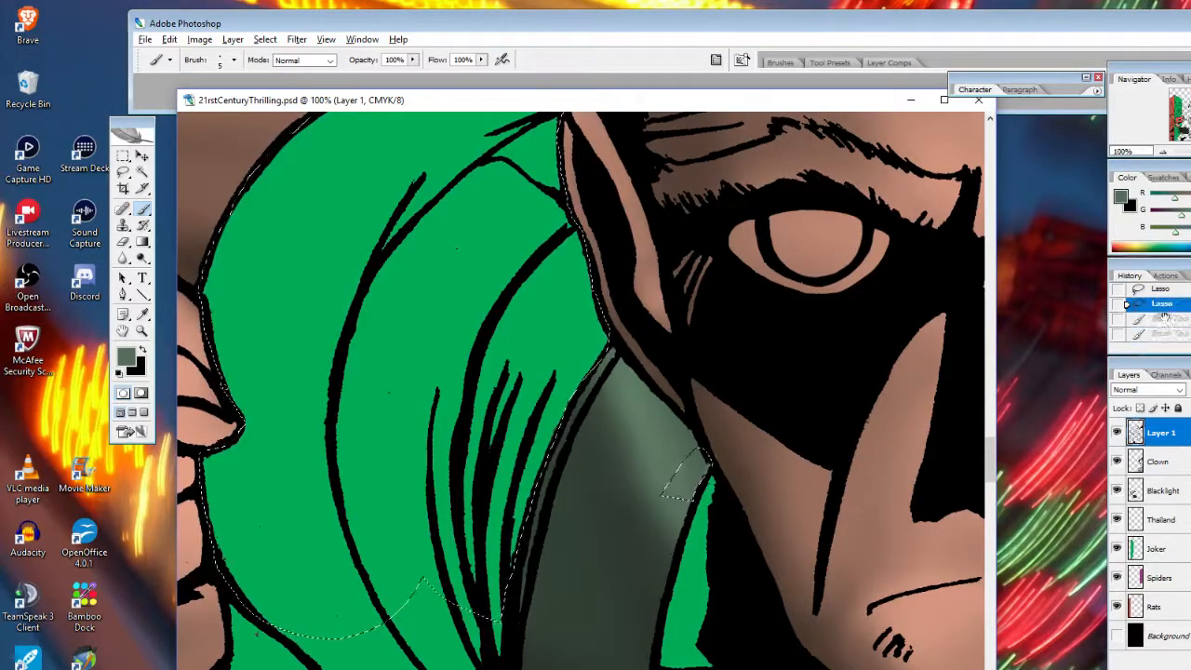
# Touch up the strap's corner in the sampled grey-green on the Blacklight layer, and subtract that patch from the selection
pyautogui.click(1163, 493)
pyautogui.click(1131, 333)
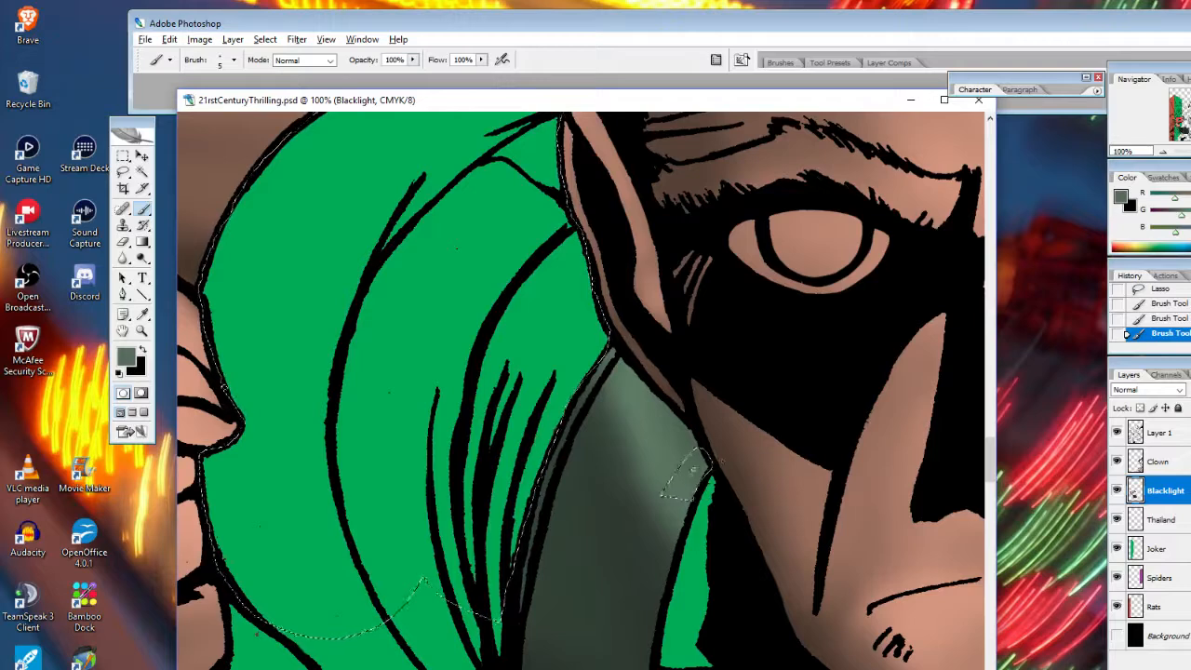
pyautogui.click(124, 172)
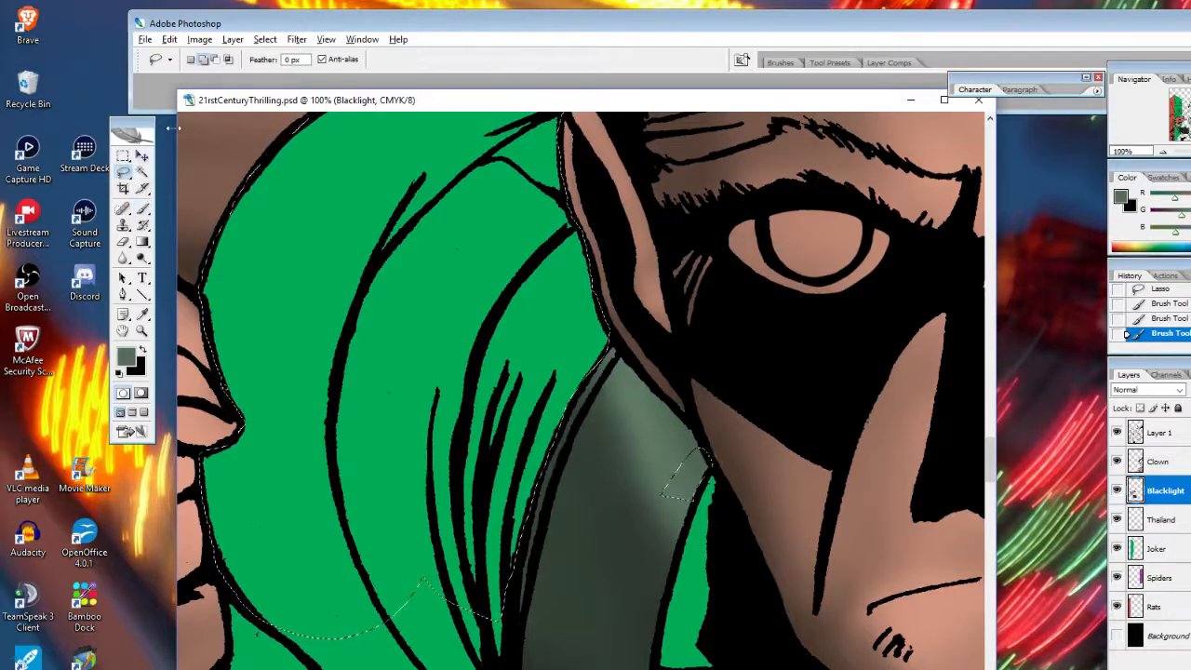
pyautogui.moveTo(712, 410); pyautogui.dragTo(705, 447)
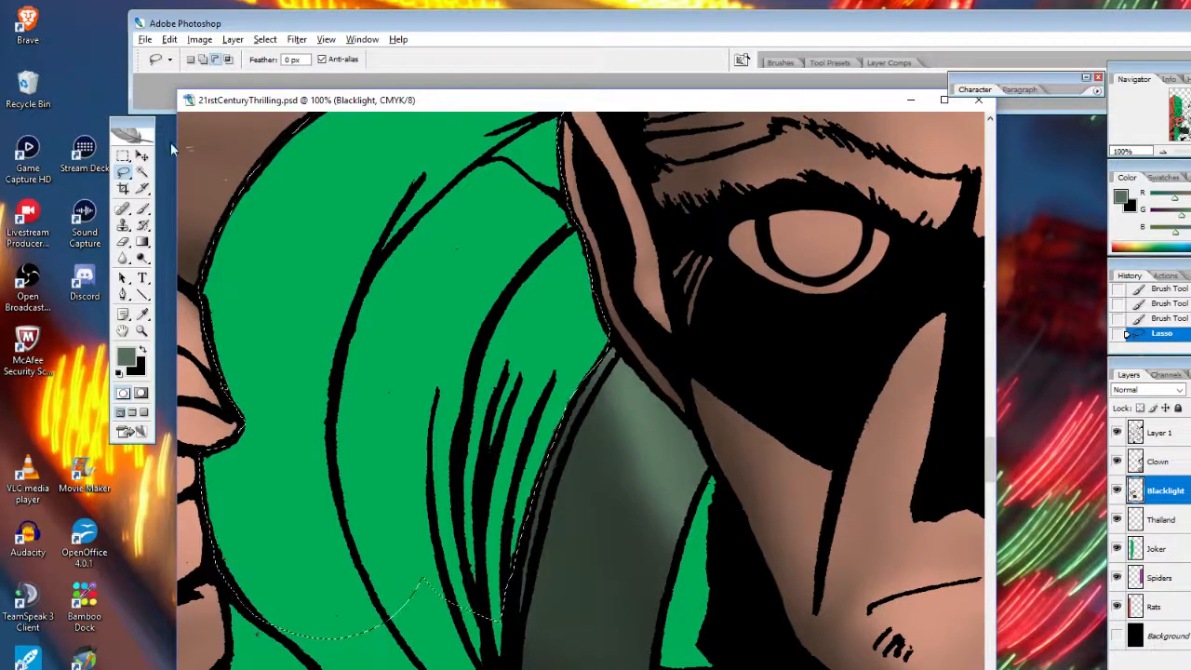
# Add the jaw's edge beneath the ear to the selection and sample its dark brown skin shadow for the brush
pyautogui.click(203, 59)
pyautogui.moveTo(682, 370)
pyautogui.mouseDown()
pyautogui.moveTo(662, 385)
pyautogui.moveTo(700, 437)
pyautogui.moveTo(687, 374)
pyautogui.mouseUp()
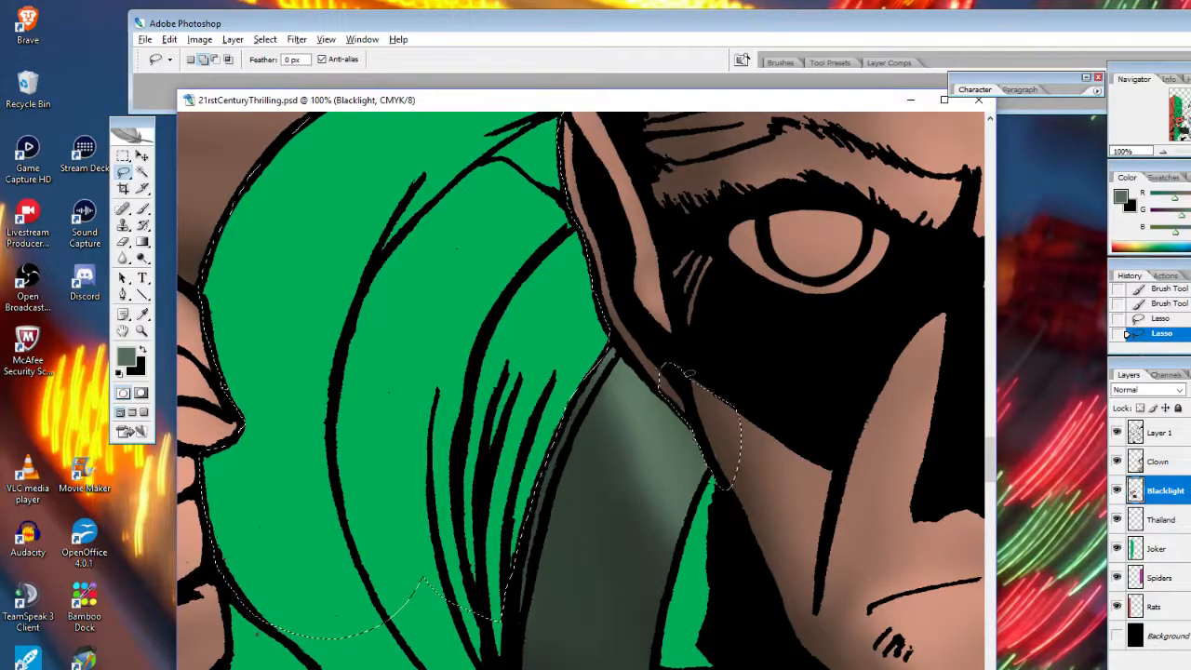
pyautogui.click(142, 314)
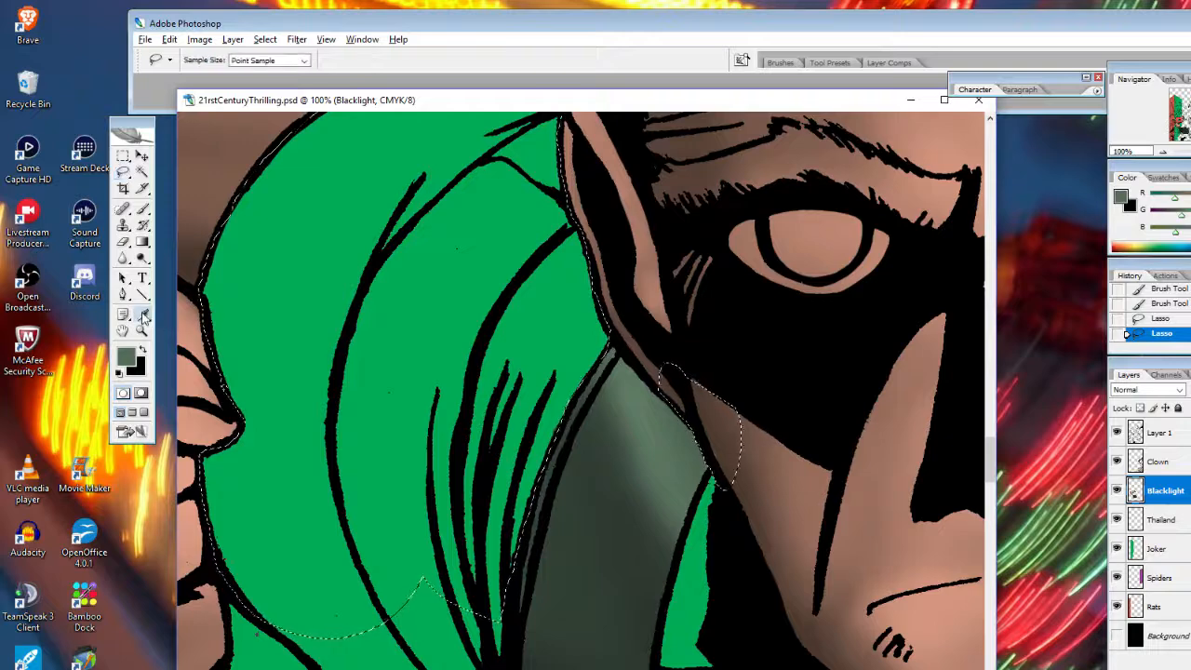
pyautogui.click(724, 473)
pyautogui.click(144, 210)
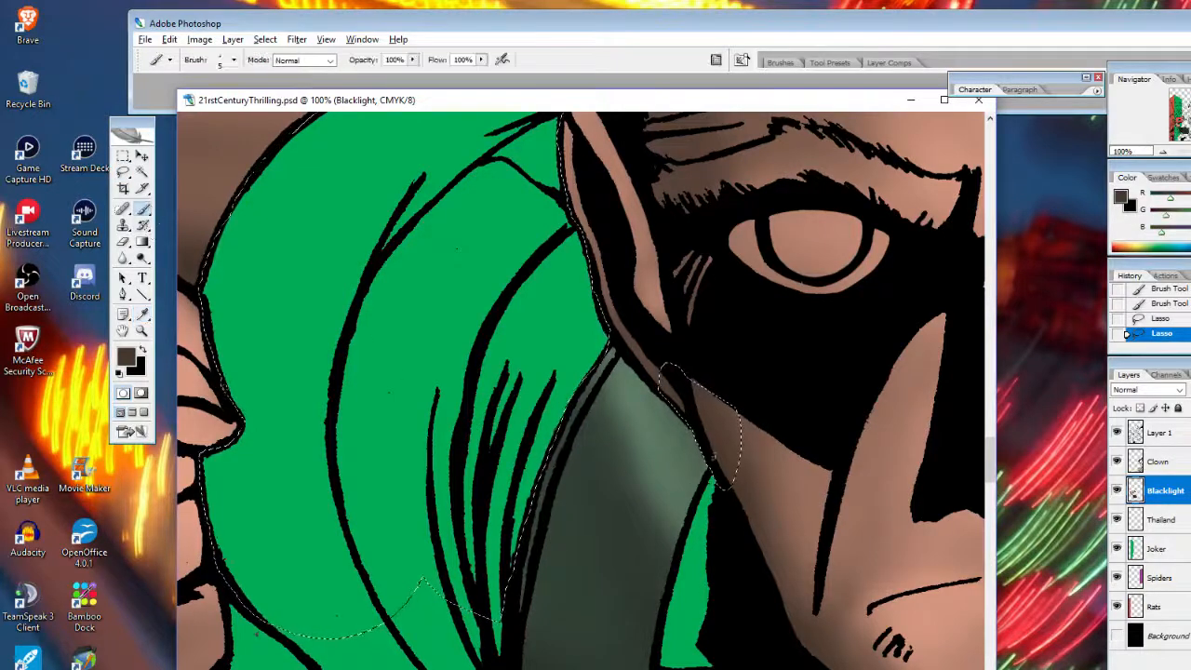
# Paint the sampled dark brown along the jaw's edge beside the strap, and subtract the jaw patch from the selection
pyautogui.click(715, 457)
pyautogui.click(719, 463)
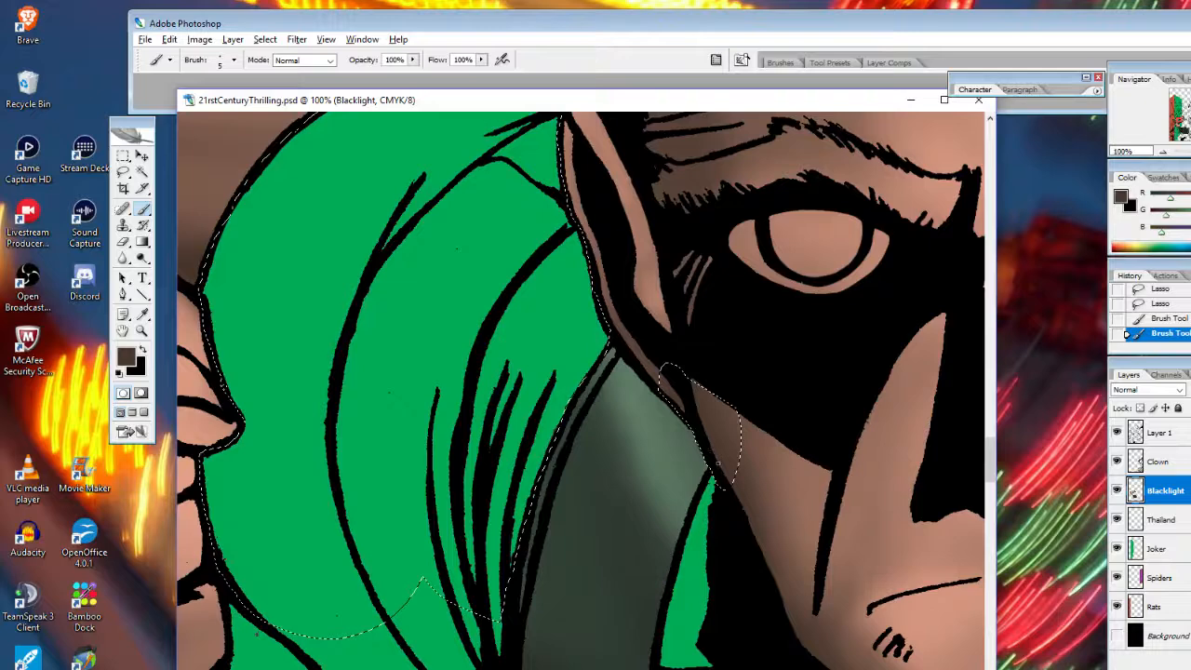
pyautogui.click(678, 403)
pyautogui.click(700, 437)
pyautogui.click(123, 172)
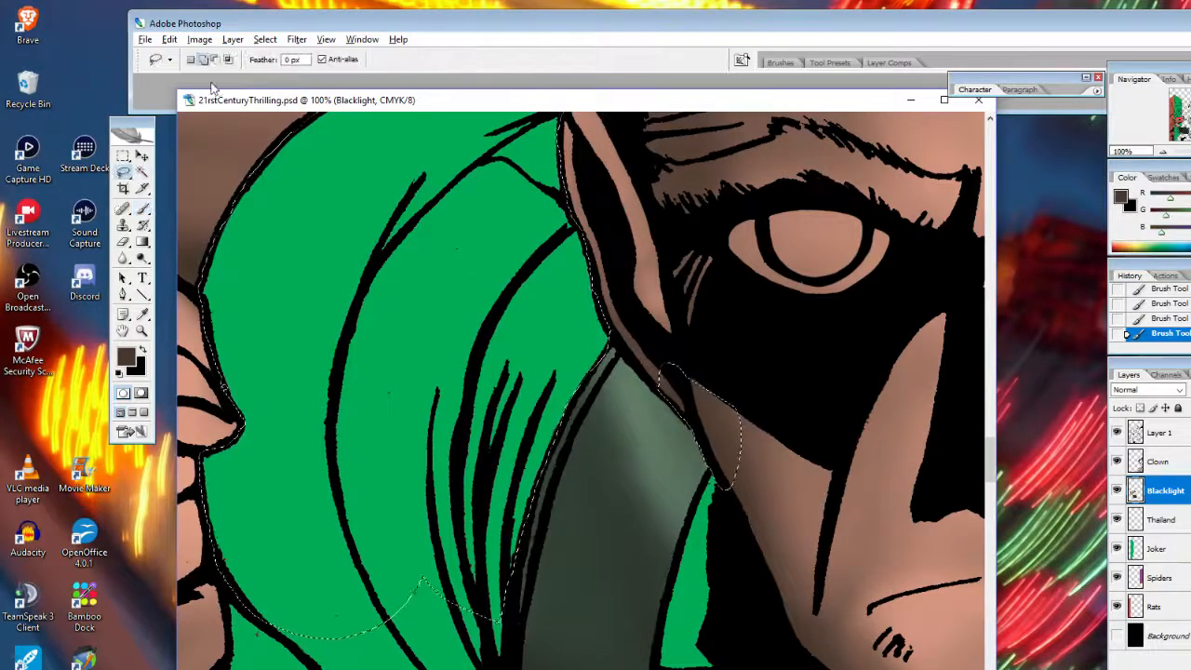
pyautogui.moveTo(709, 332)
pyautogui.mouseDown()
pyautogui.moveTo(671, 321)
pyautogui.moveTo(686, 281)
pyautogui.moveTo(698, 344)
pyautogui.mouseUp()
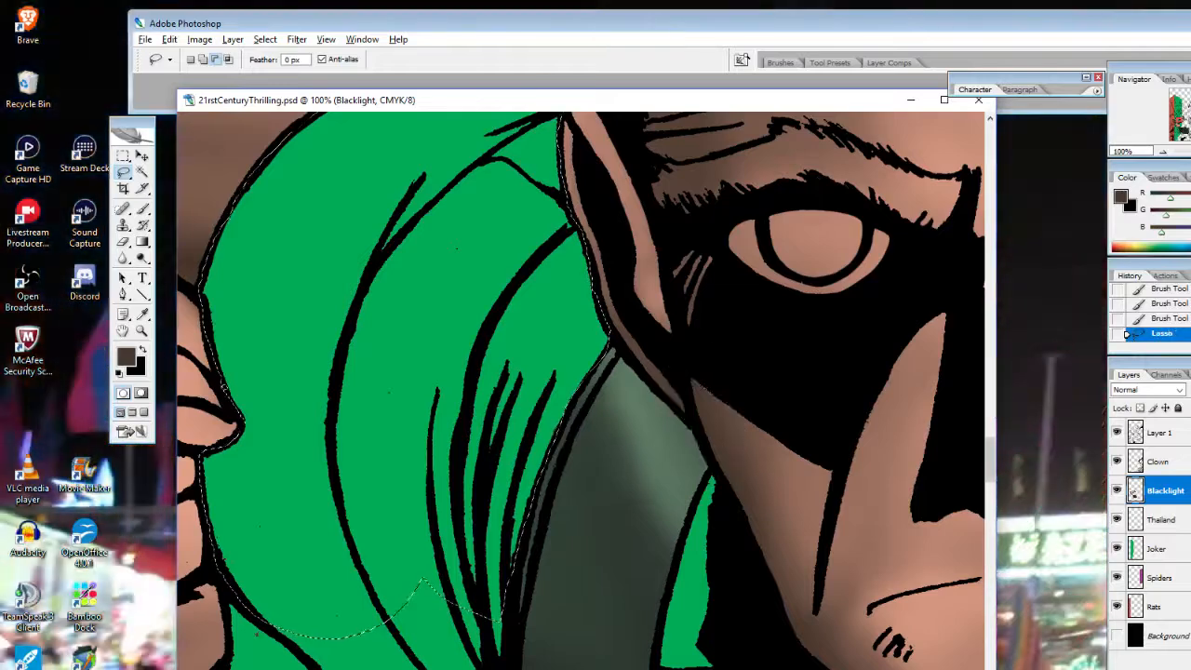
# Add the shirt's folds down to the strap loop and the green slivers between strap and neck shadow to the selection
pyautogui.moveTo(991, 464); pyautogui.dragTo(993, 485)
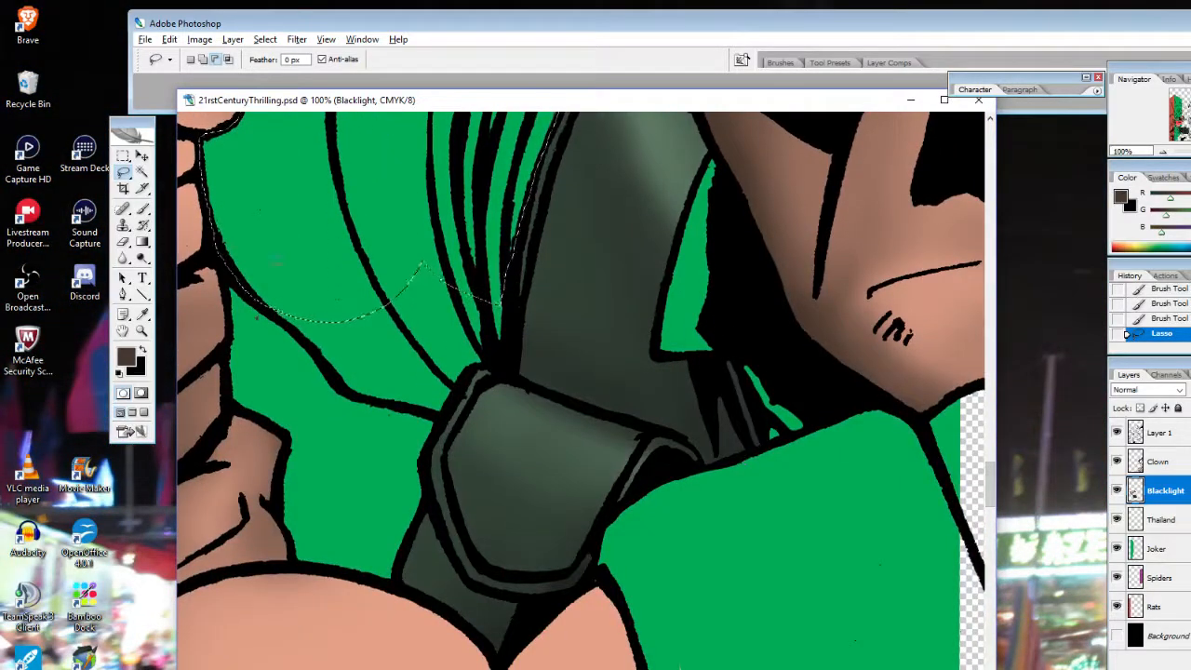
pyautogui.moveTo(341, 300); pyautogui.dragTo(265, 281)
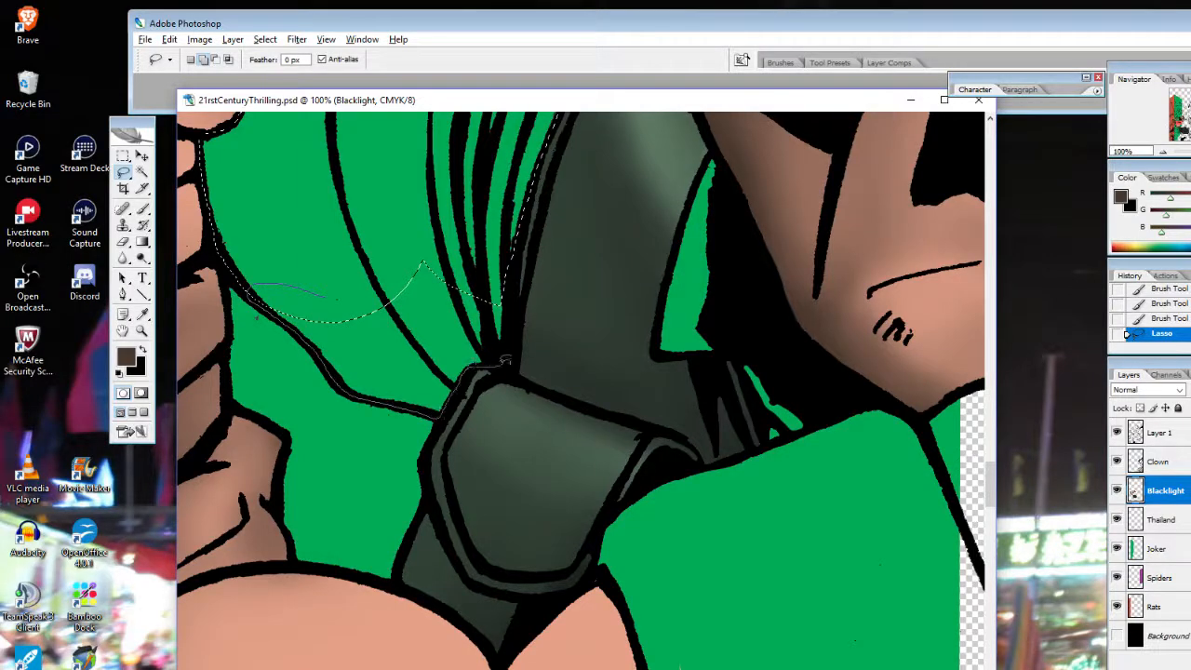
pyautogui.moveTo(255, 284); pyautogui.dragTo(250, 279)
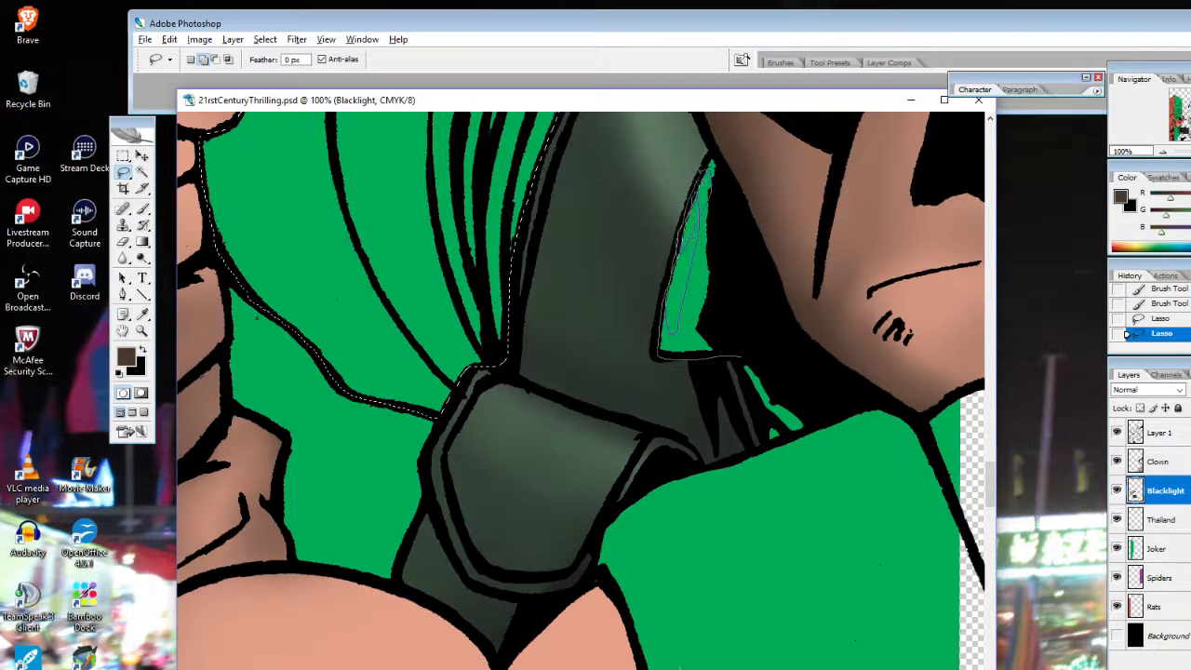
pyautogui.moveTo(719, 155)
pyautogui.mouseDown()
pyautogui.moveTo(743, 249)
pyautogui.moveTo(740, 355)
pyautogui.mouseUp()
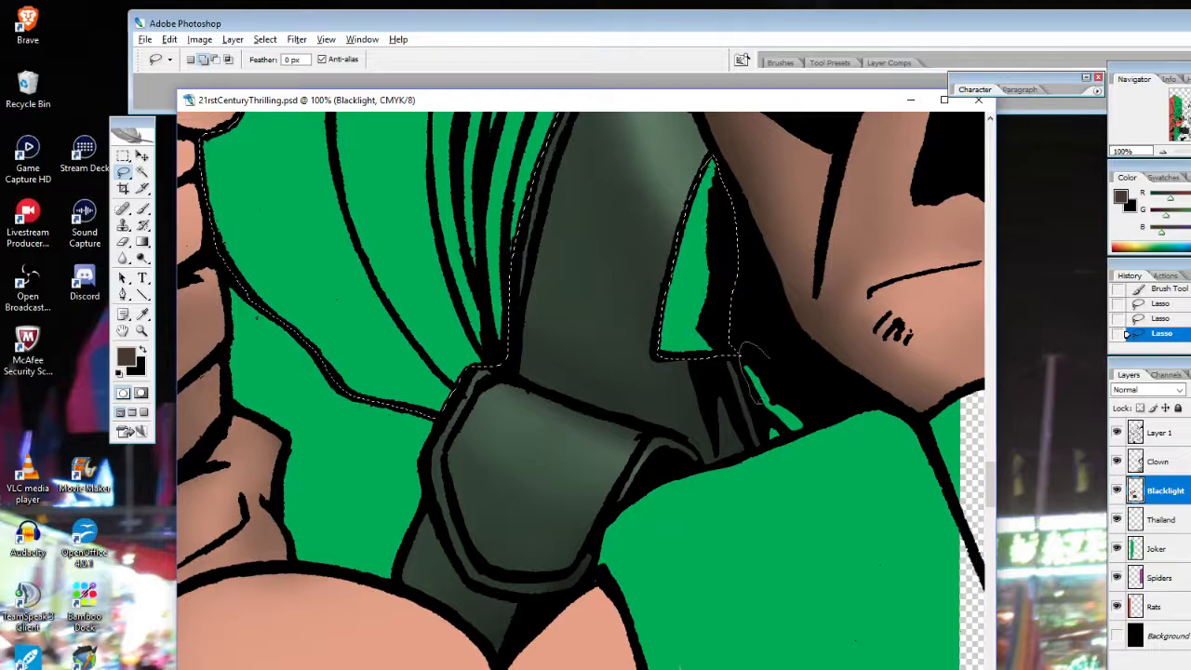
pyautogui.moveTo(773, 447); pyautogui.dragTo(759, 323)
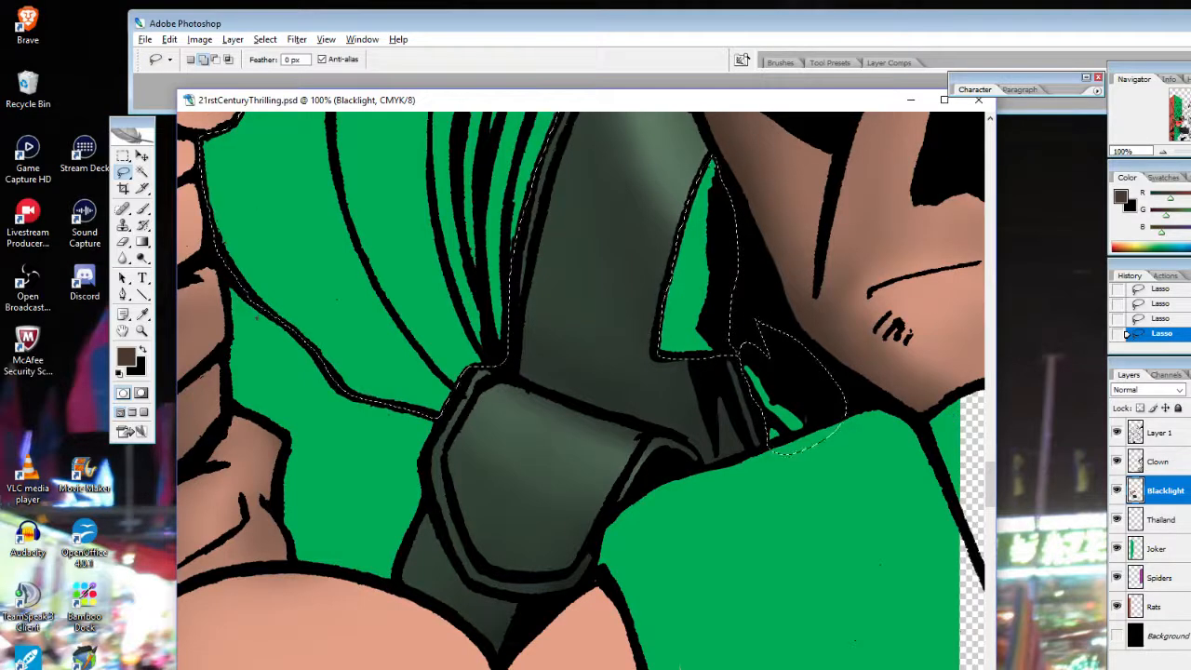
# Add the shirt's chest below the chin to the selection, subtracting the overshoot onto the skin beside the strap loop
pyautogui.moveTo(596, 568); pyautogui.dragTo(605, 526)
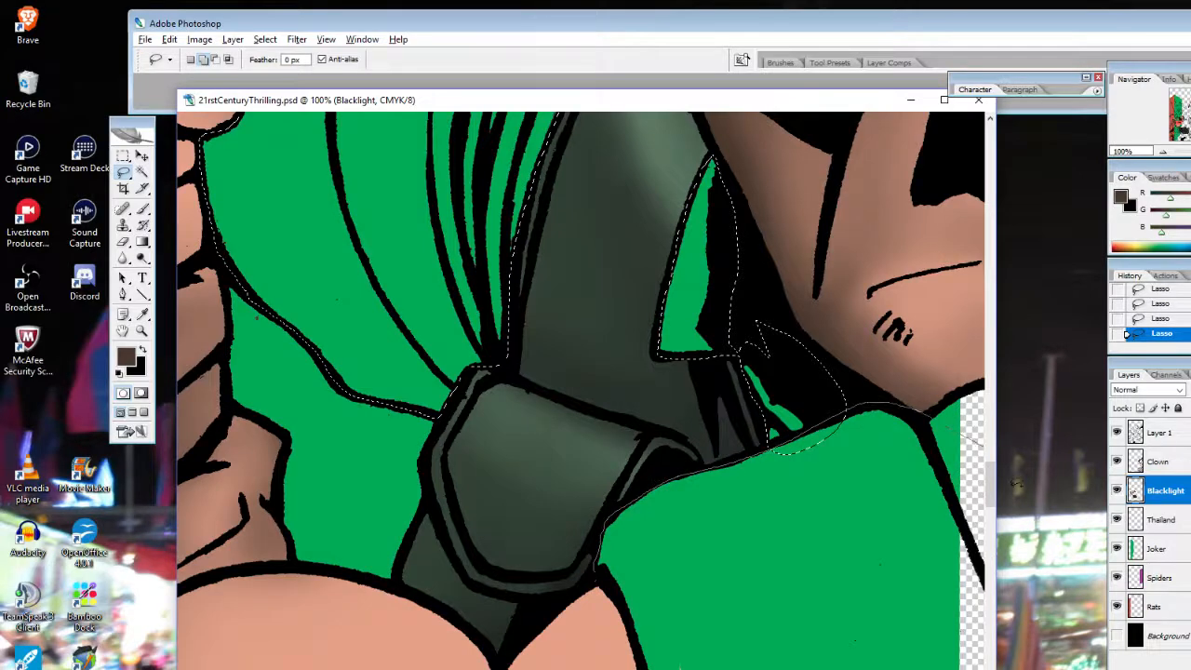
pyautogui.moveTo(631, 640); pyautogui.dragTo(599, 570)
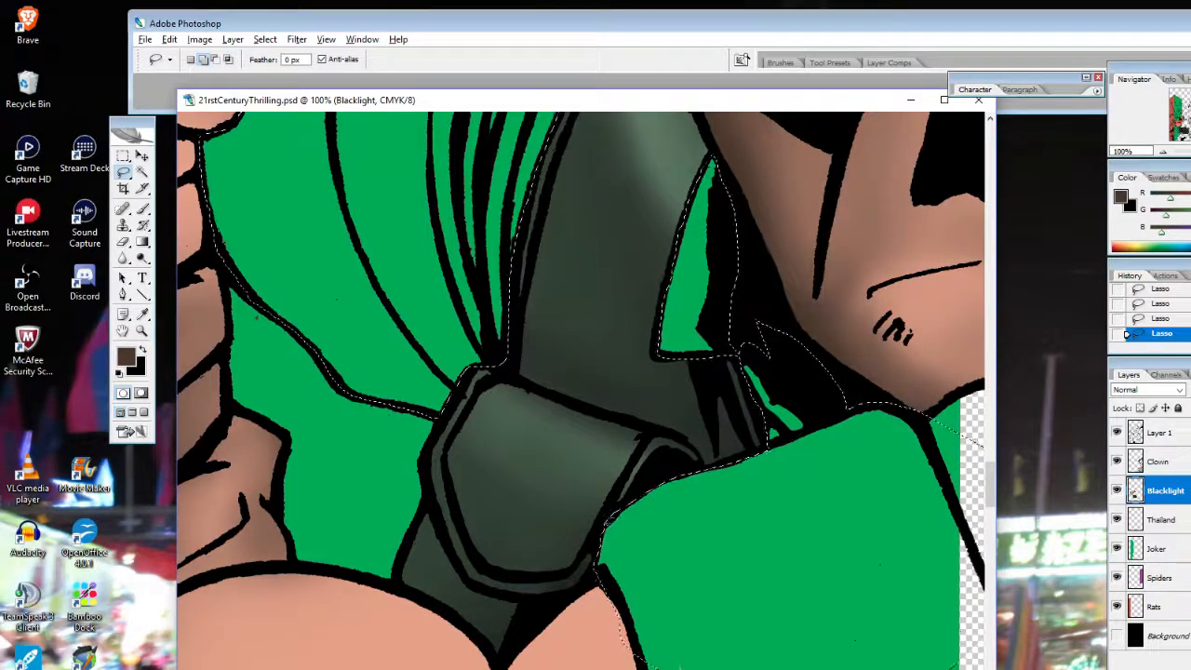
pyautogui.click(216, 60)
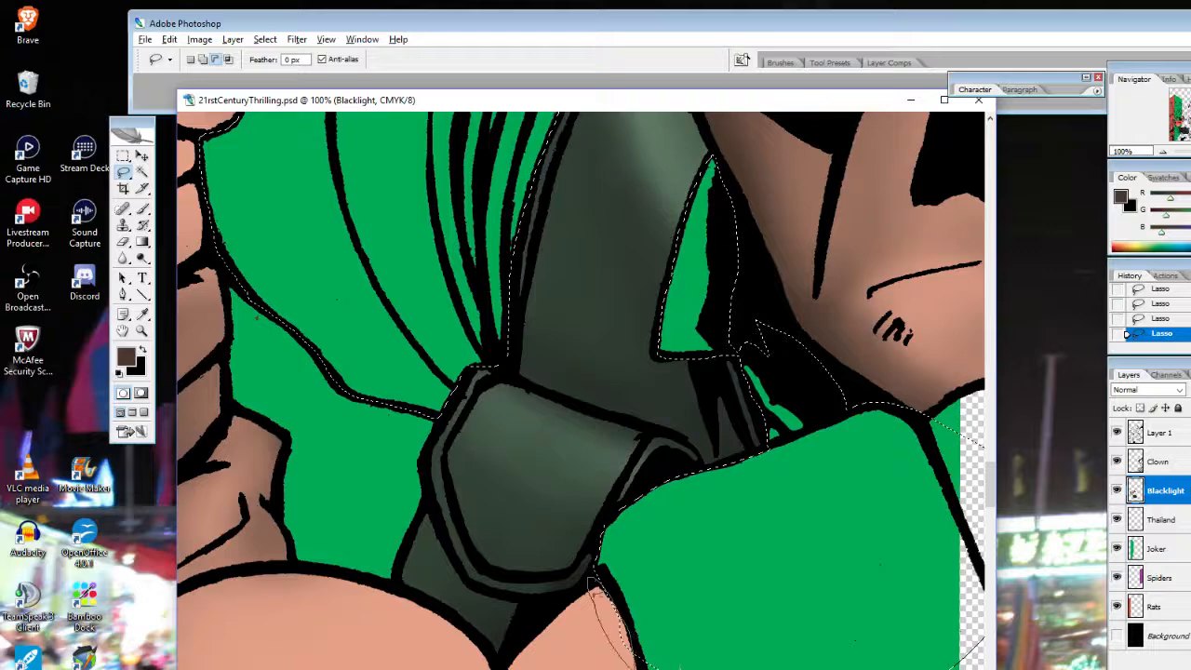
pyautogui.moveTo(592, 581); pyautogui.dragTo(597, 572)
# Extend the selection down the shirt's chest along the bare arm's outline, past the bottom of the green area
pyautogui.moveTo(990, 485); pyautogui.dragTo(990, 516)
pyautogui.click(203, 58)
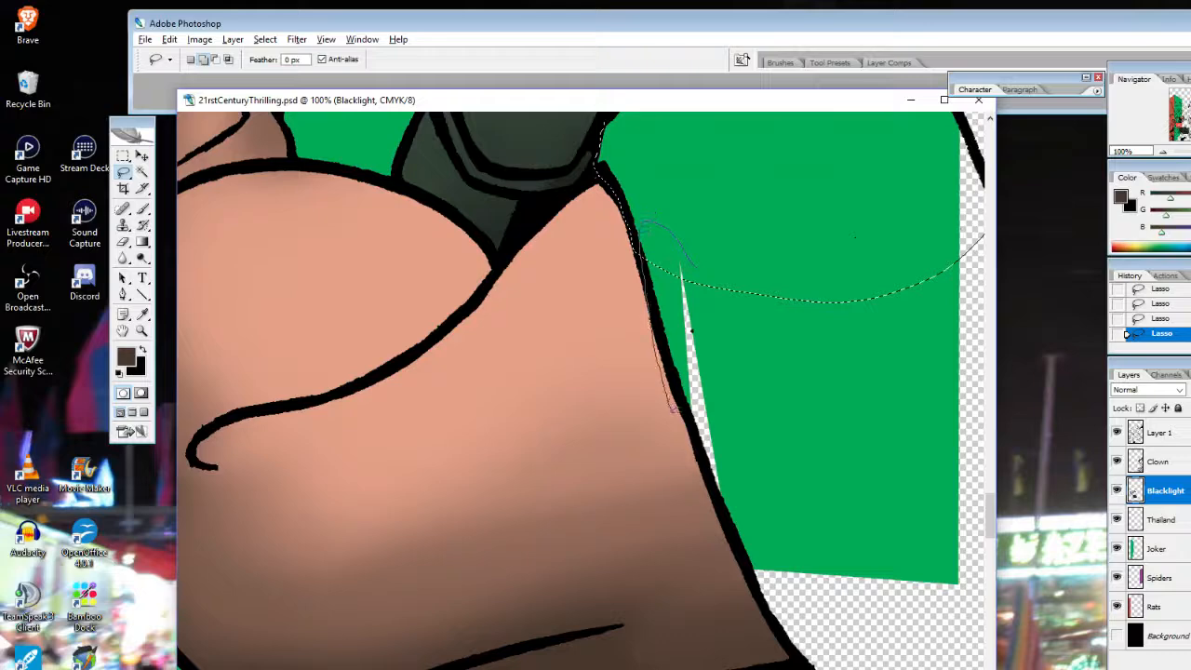
pyautogui.moveTo(898, 376); pyautogui.dragTo(882, 285)
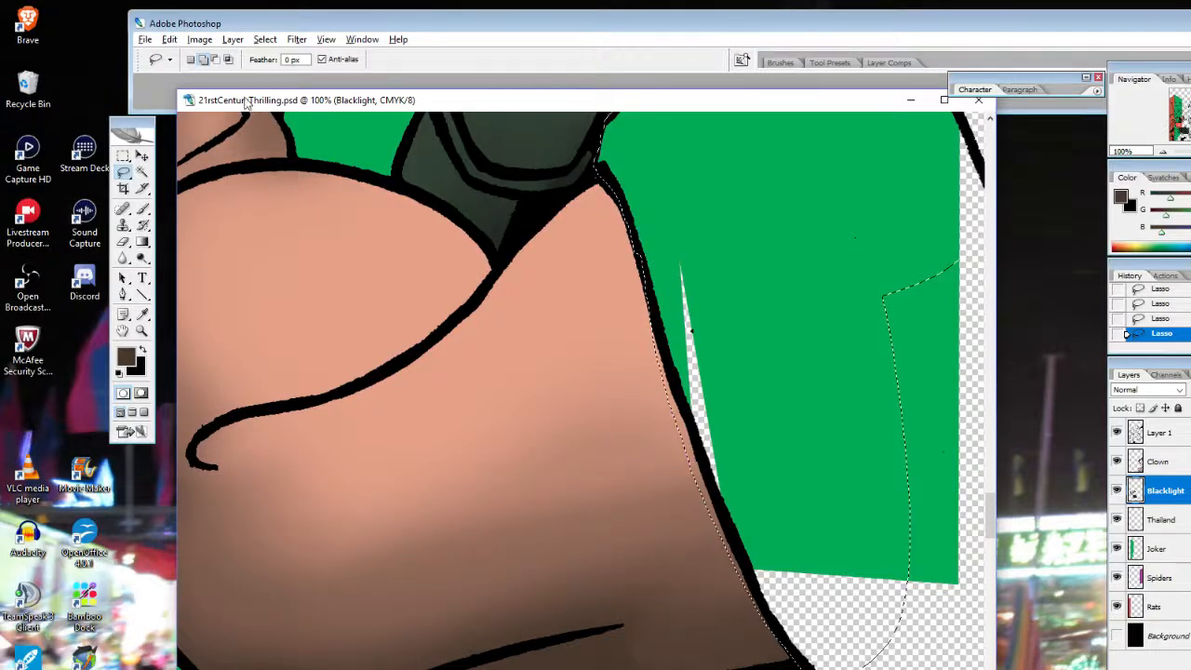
# Subtract the selection's overshoot onto the bare arm so its edge follows the black outline beside the shirt
pyautogui.click(214, 59)
pyautogui.moveTo(591, 184); pyautogui.dragTo(596, 244)
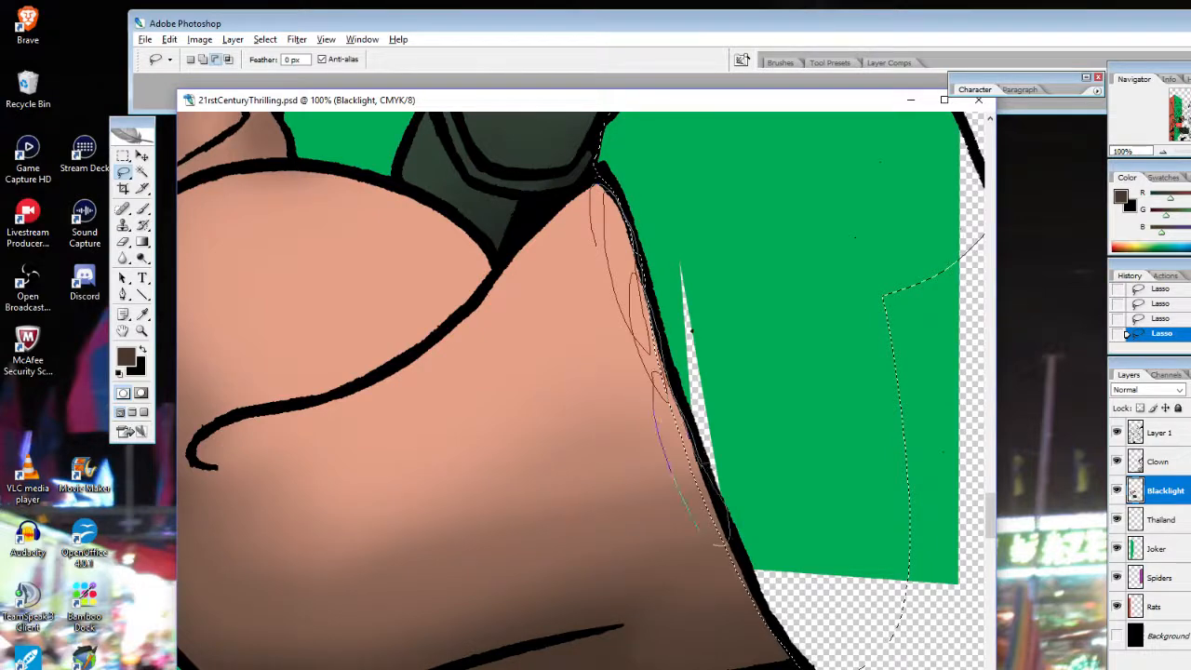
pyautogui.moveTo(603, 194); pyautogui.dragTo(597, 184)
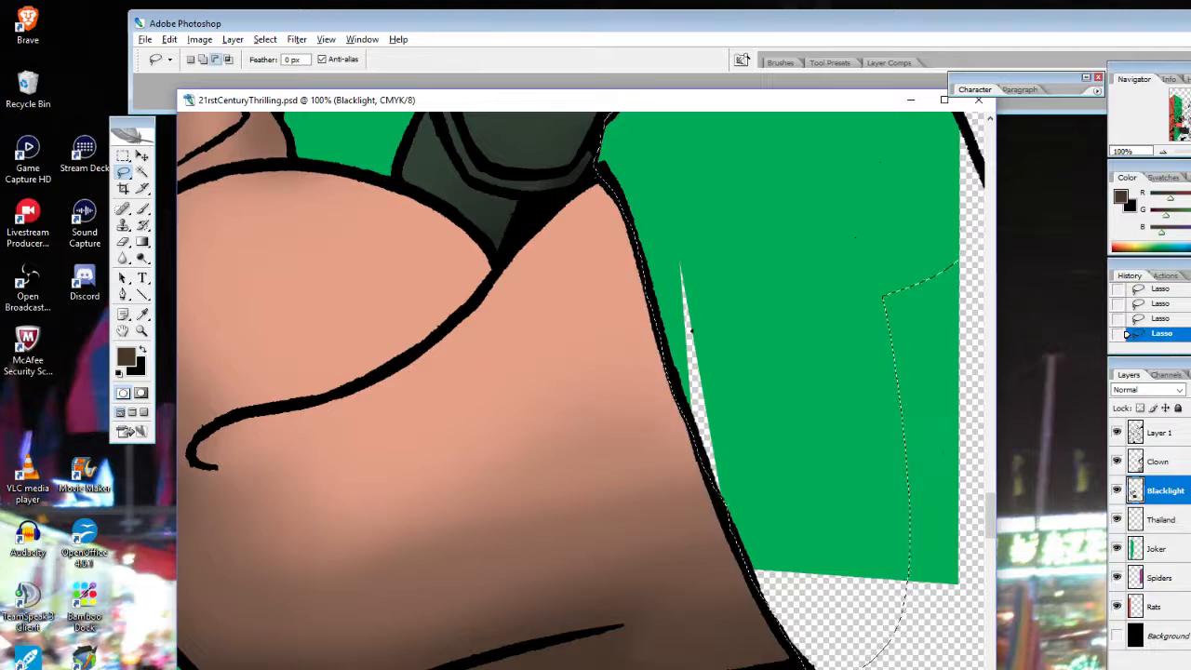
pyautogui.click(203, 59)
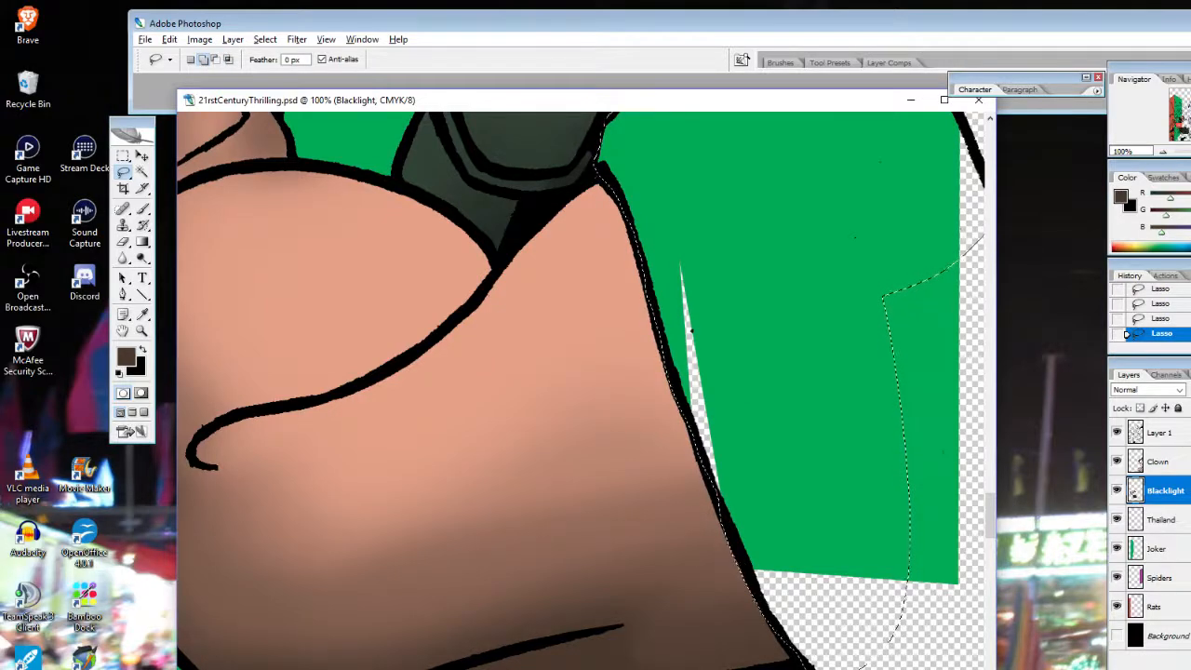
pyautogui.click(215, 59)
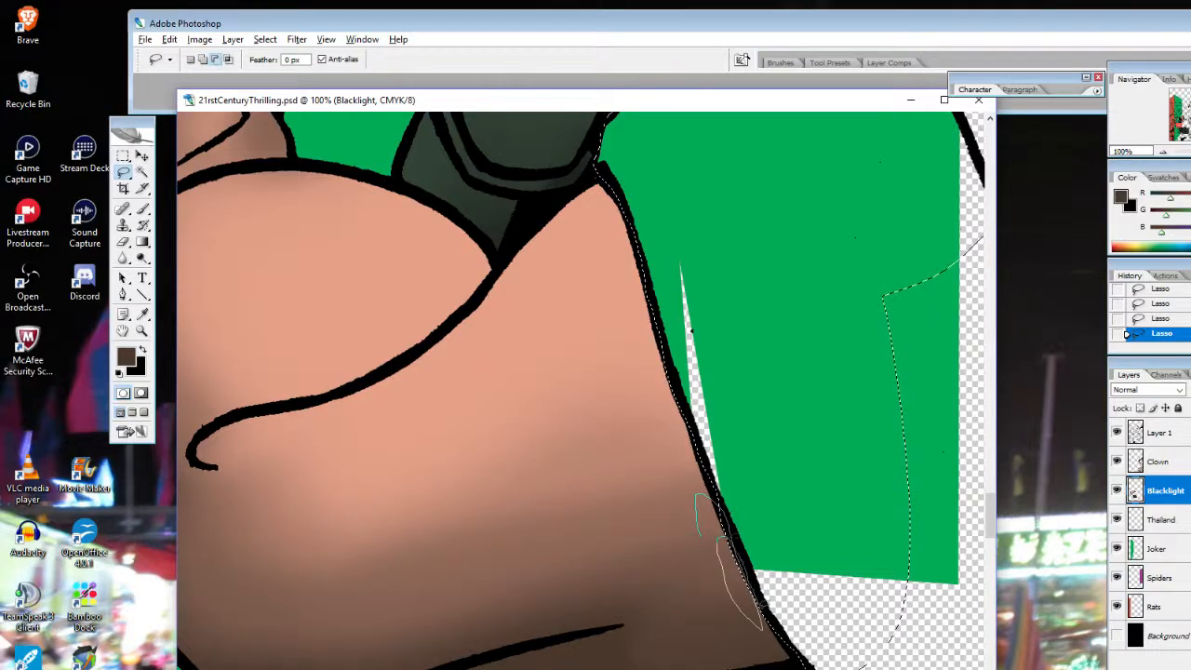
pyautogui.moveTo(785, 641); pyautogui.dragTo(801, 669)
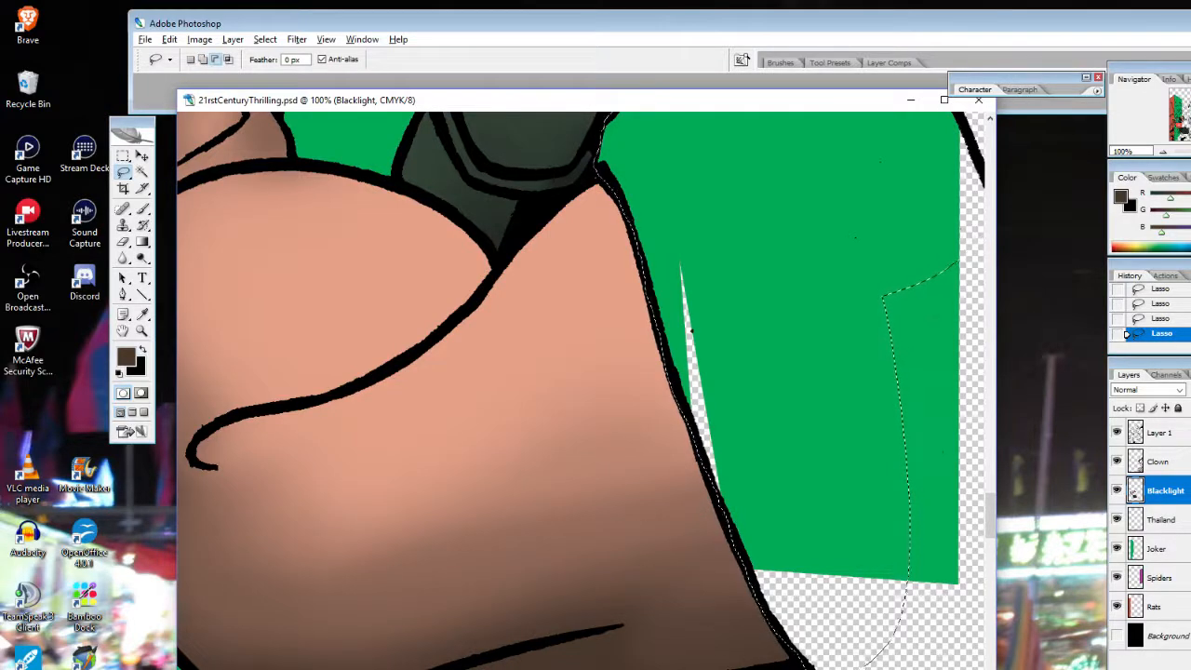
pyautogui.hscroll(5, 581, 391)
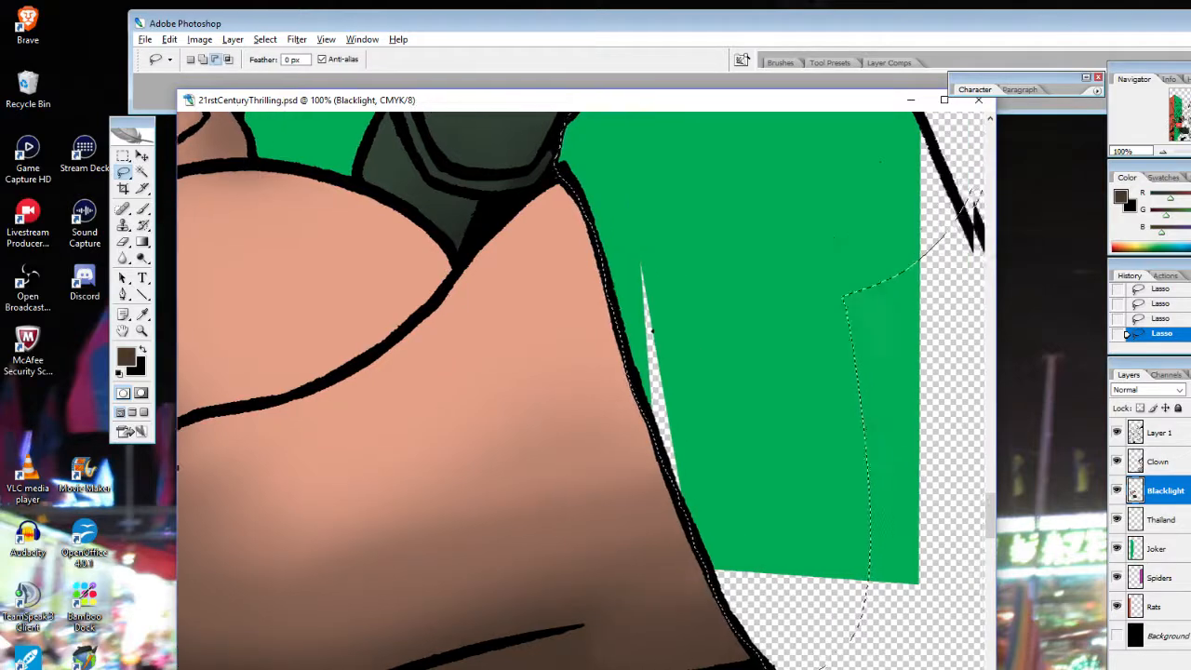
# Extend the shirt selection below the green area, following the dark clothing's upper outline from the bare arm to the shirt's curved edge
pyautogui.hscroll(-1, 643, 660)
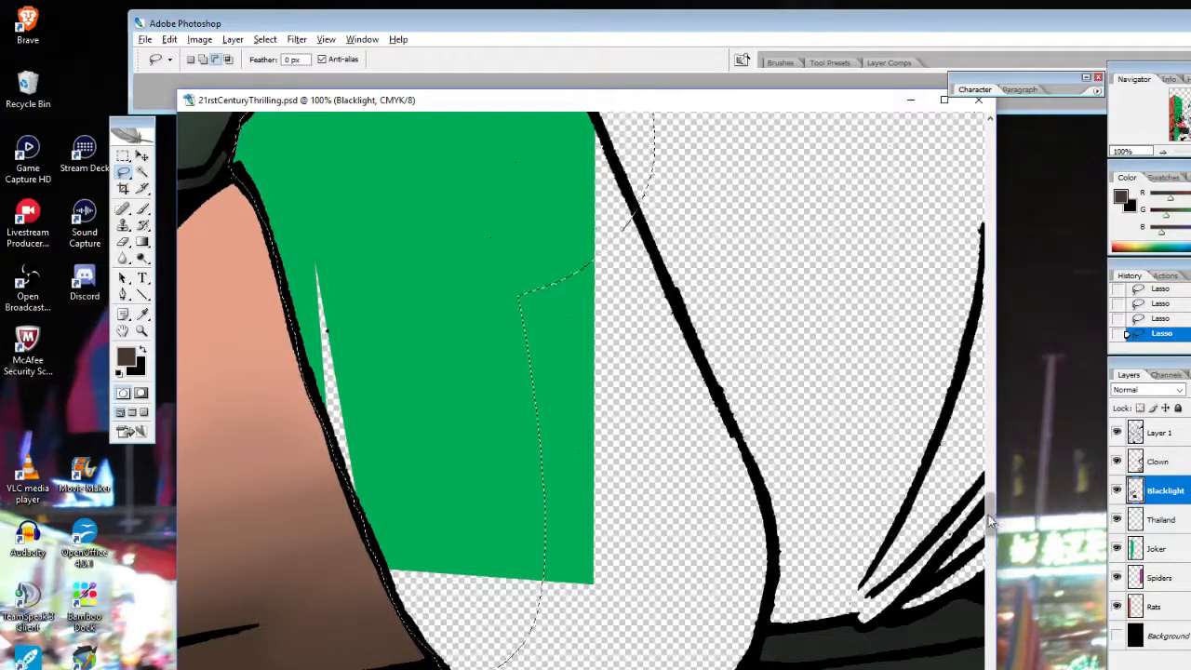
pyautogui.moveTo(988, 515); pyautogui.dragTo(996, 534)
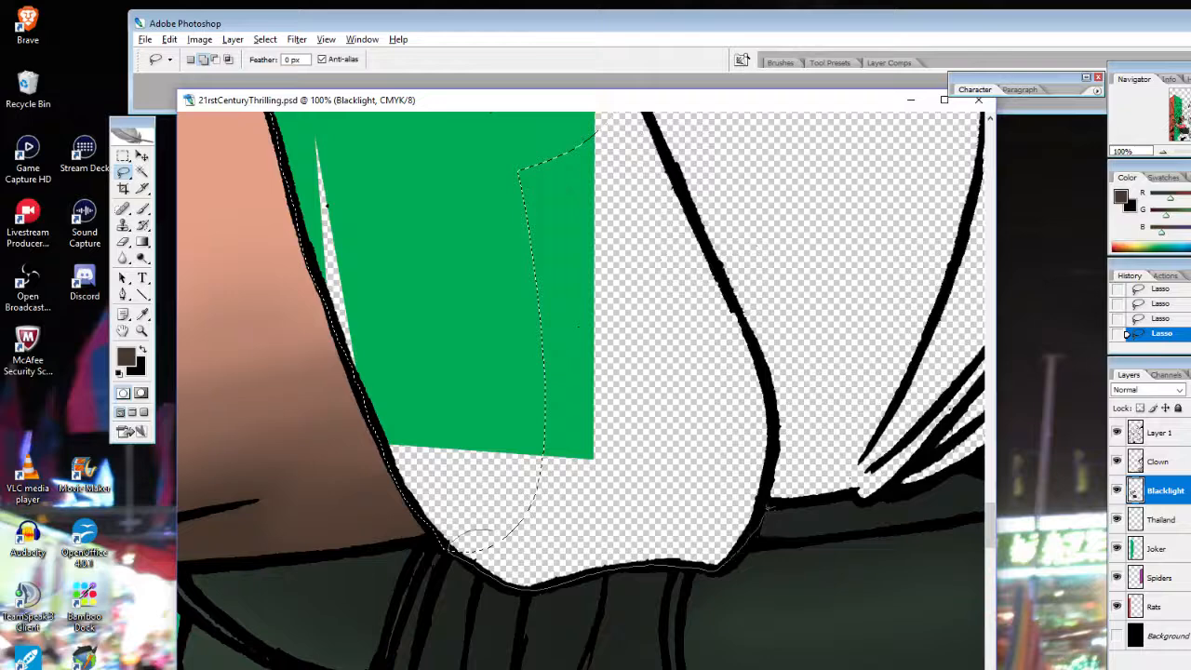
pyautogui.moveTo(796, 316)
pyautogui.mouseDown()
pyautogui.moveTo(669, 222)
pyautogui.moveTo(493, 224)
pyautogui.mouseUp()
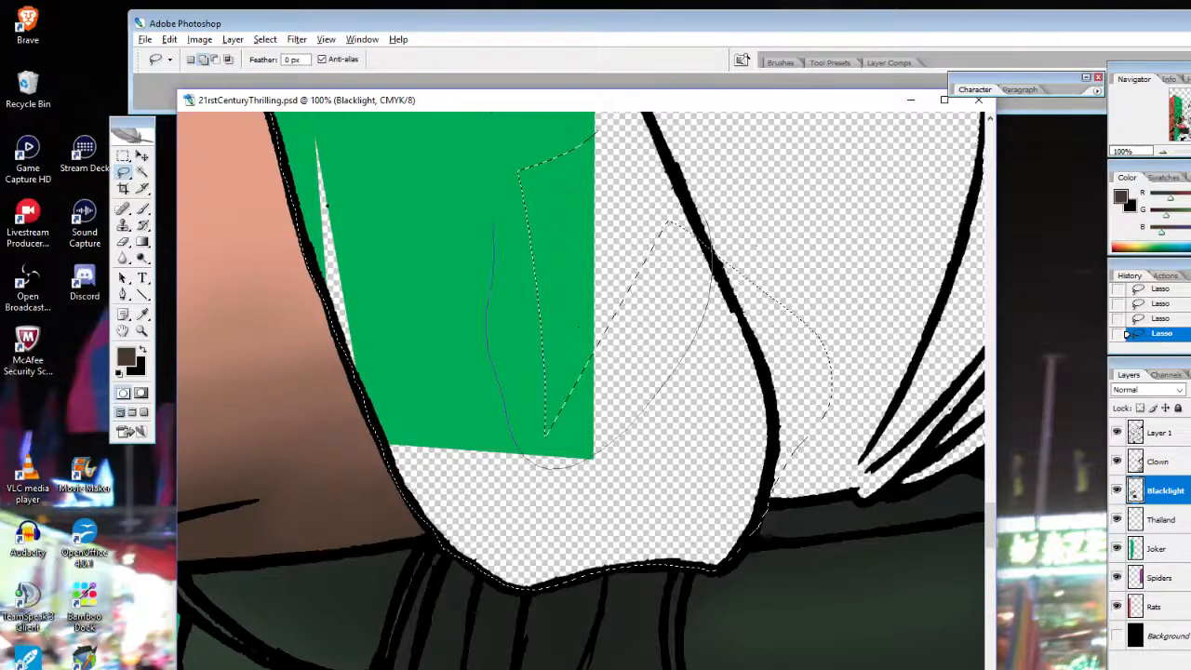
pyautogui.moveTo(814, 175); pyautogui.dragTo(806, 275)
pyautogui.moveTo(794, 452); pyautogui.dragTo(740, 484)
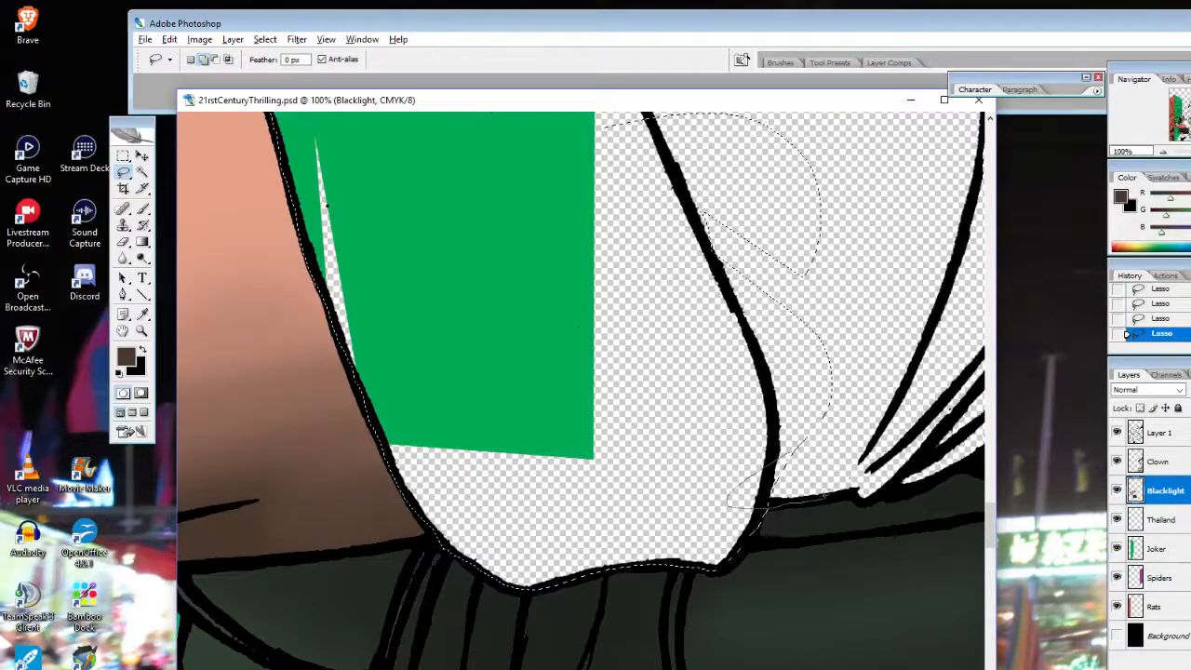
# Add the uncoloured shirt area around the fan of fold lines to the selection, tracing the dark clothing's edge beneath it
pyautogui.moveTo(866, 493)
pyautogui.mouseDown()
pyautogui.moveTo(930, 328)
pyautogui.moveTo(817, 263)
pyautogui.mouseUp()
pyautogui.moveTo(884, 496); pyautogui.dragTo(981, 430)
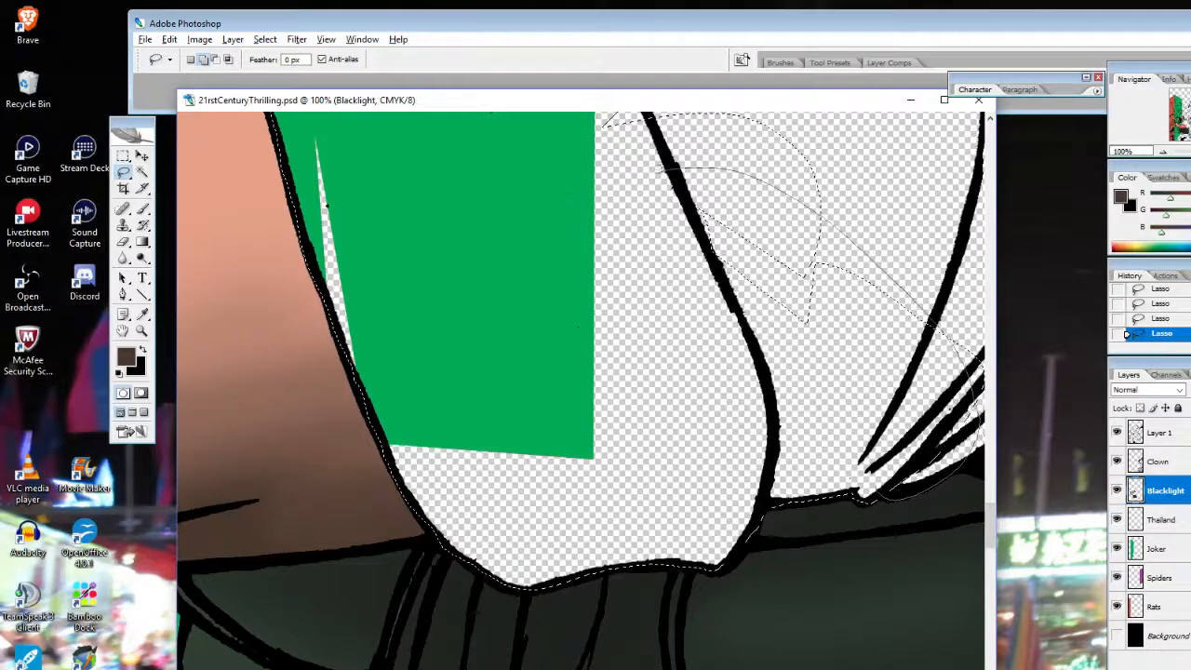
pyautogui.moveTo(662, 170); pyautogui.dragTo(659, 169)
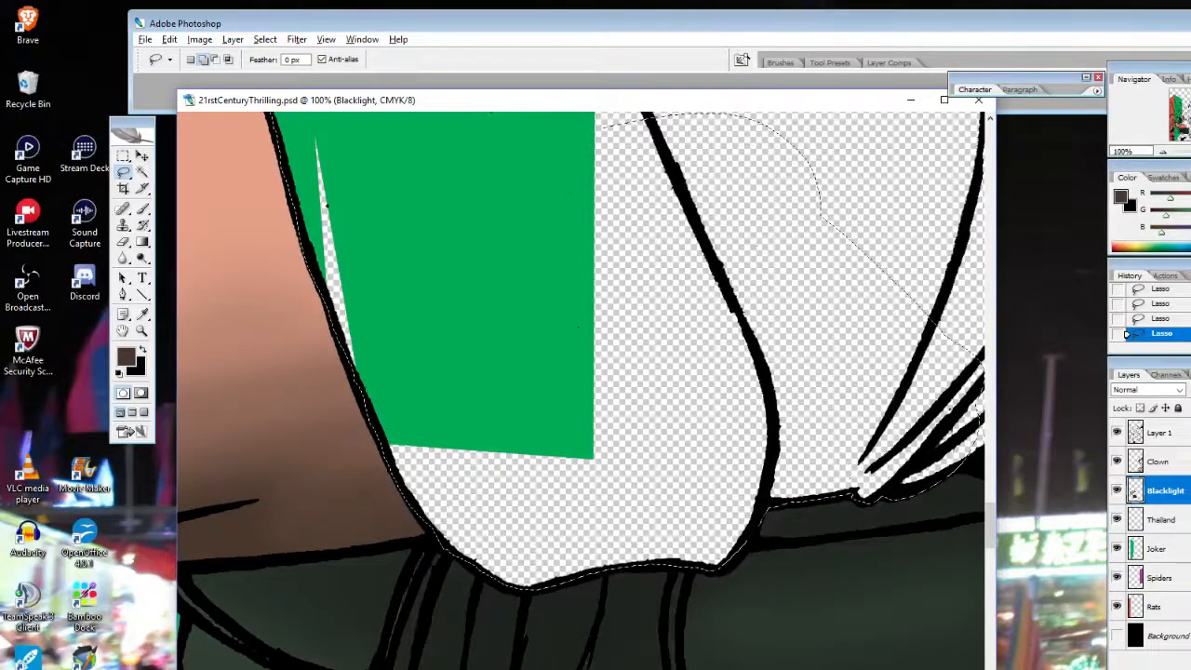
pyautogui.moveTo(791, 372); pyautogui.dragTo(415, 372)
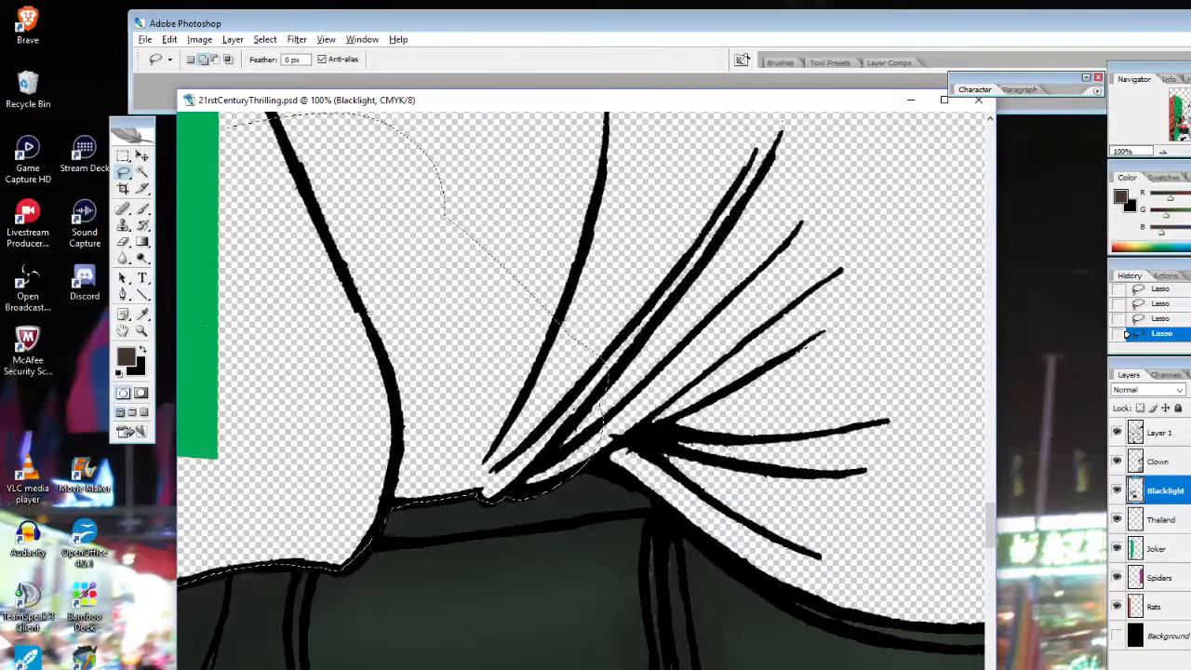
pyautogui.moveTo(907, 428)
pyautogui.mouseDown()
pyautogui.moveTo(723, 216)
pyautogui.moveTo(416, 149)
pyautogui.moveTo(371, 221)
pyautogui.mouseUp()
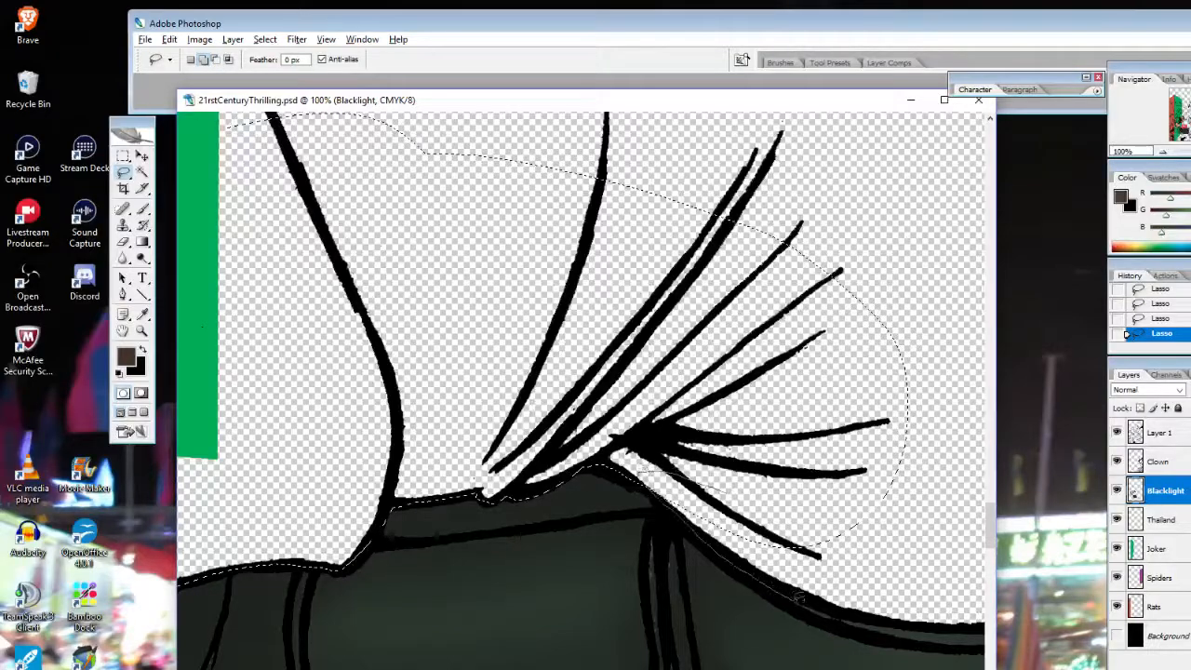
pyautogui.moveTo(893, 204); pyautogui.dragTo(371, 191)
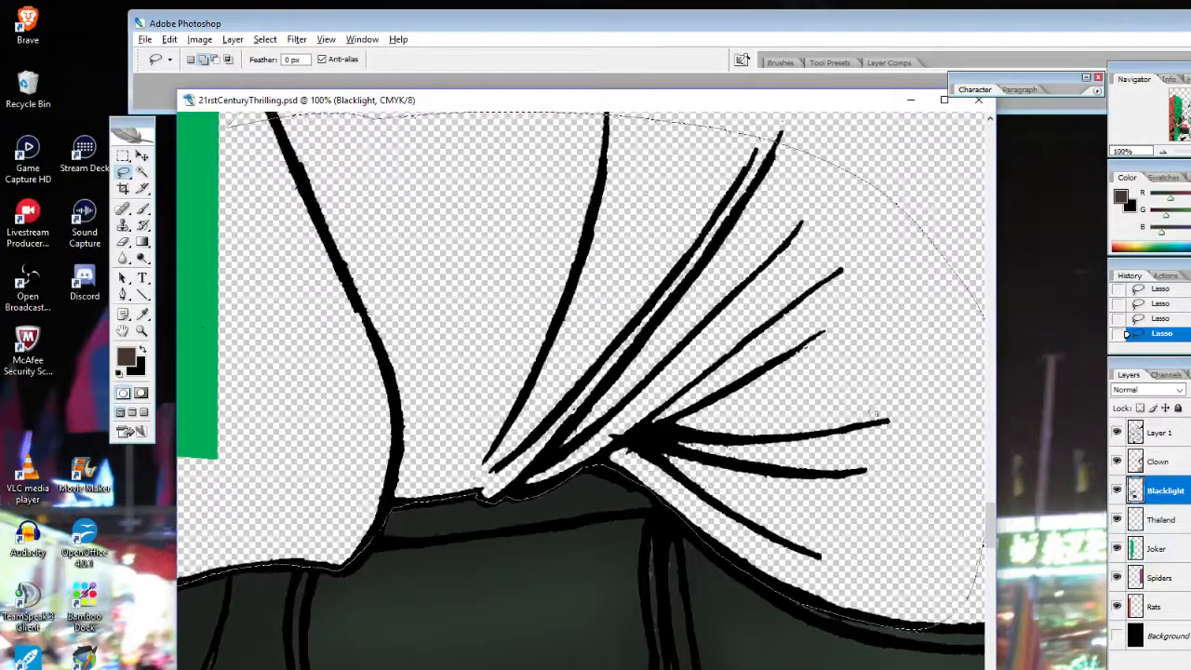
# Extend the selection around the dark clothing's curved edge and up its narrow strap to the point below the hair
pyautogui.hscroll(5, 654, 524)
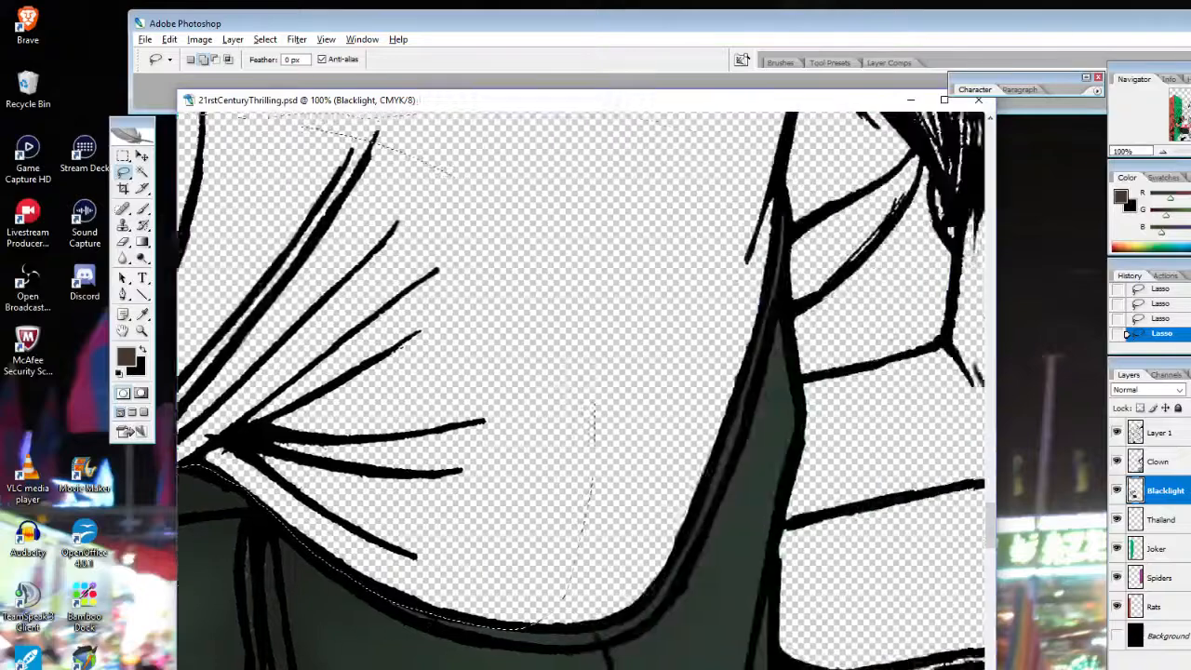
pyautogui.moveTo(654, 521); pyautogui.dragTo(631, 583)
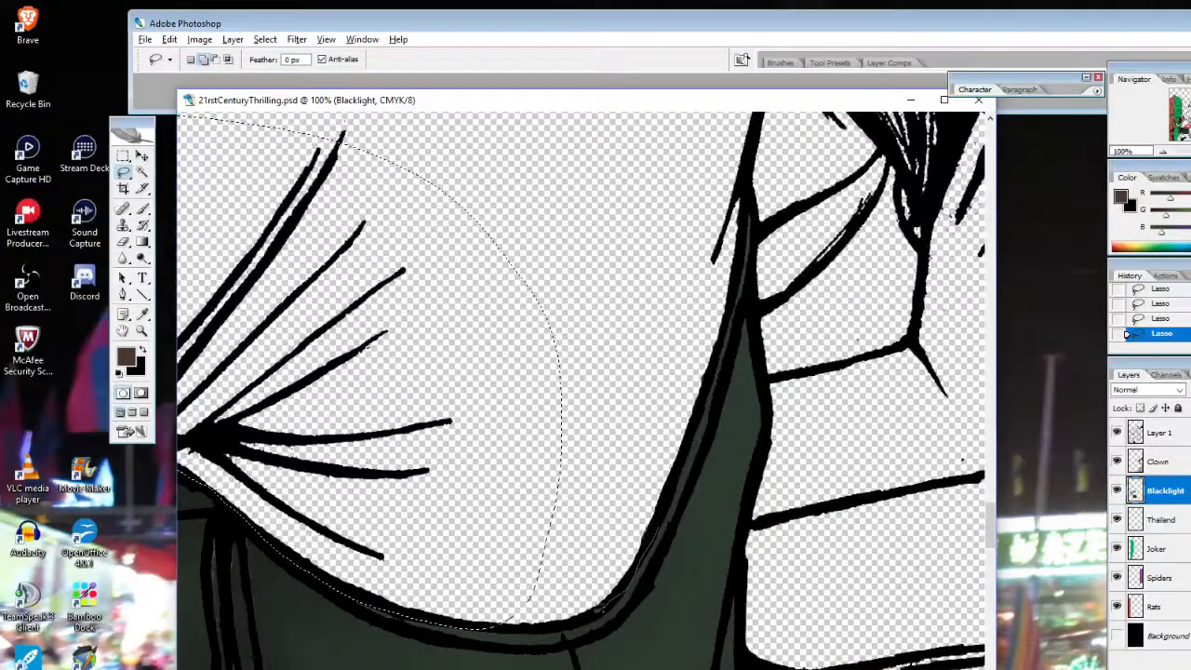
pyautogui.moveTo(437, 228); pyautogui.dragTo(661, 207)
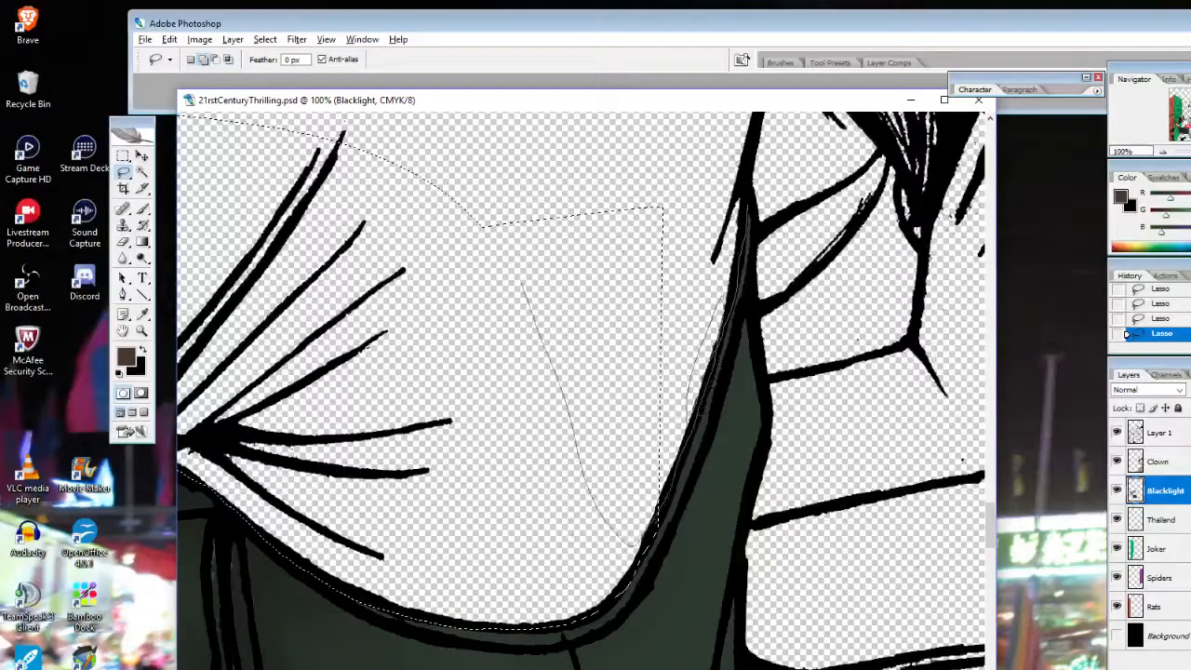
pyautogui.moveTo(746, 161); pyautogui.dragTo(746, 164)
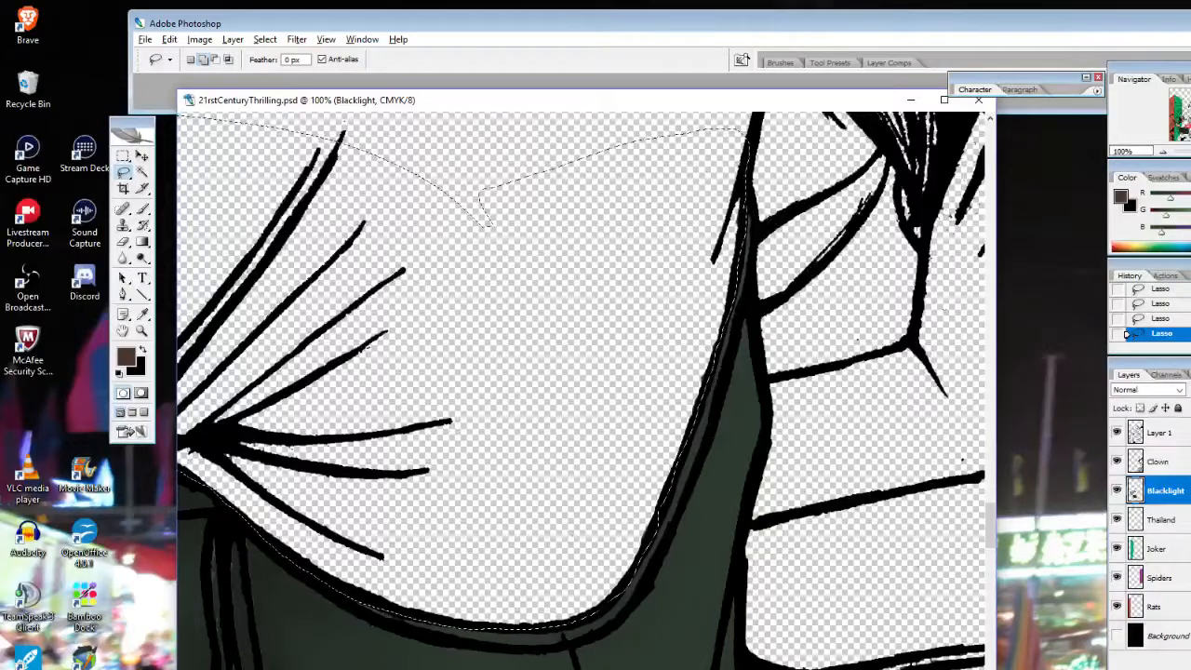
# Add the shirt area beside the hair to the selection and subtract the overshoot past the black outline where hair and shirt meet
pyautogui.scroll(3, 990, 515)
pyautogui.scroll(2, 990, 515)
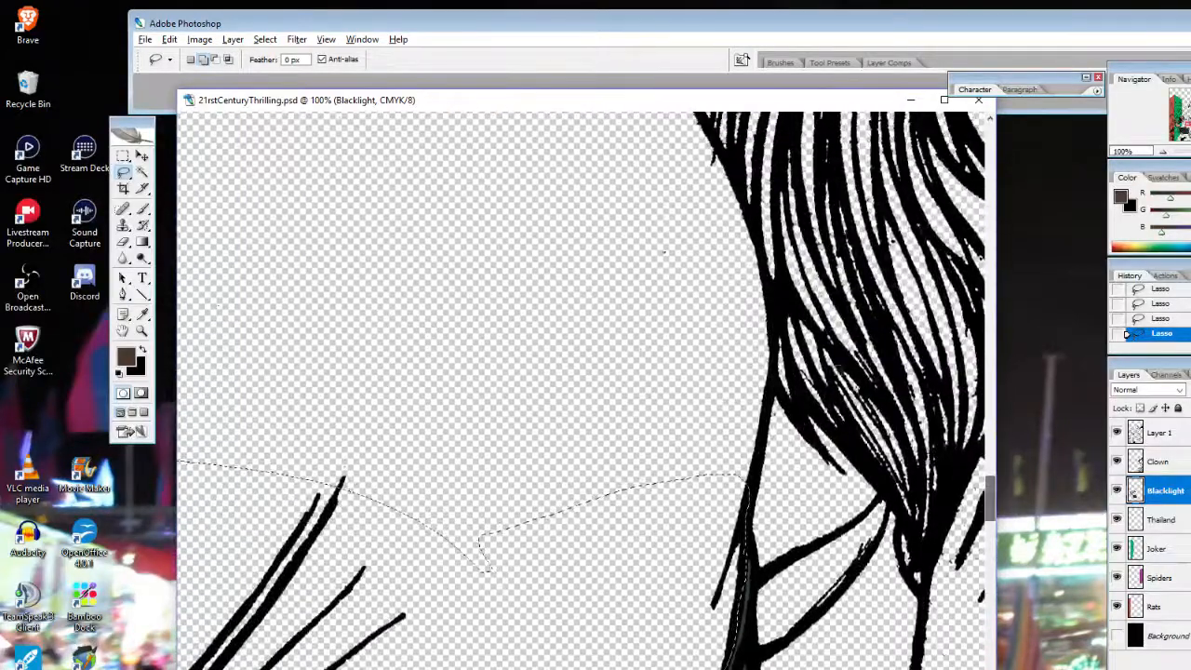
pyautogui.moveTo(725, 173); pyautogui.dragTo(709, 227)
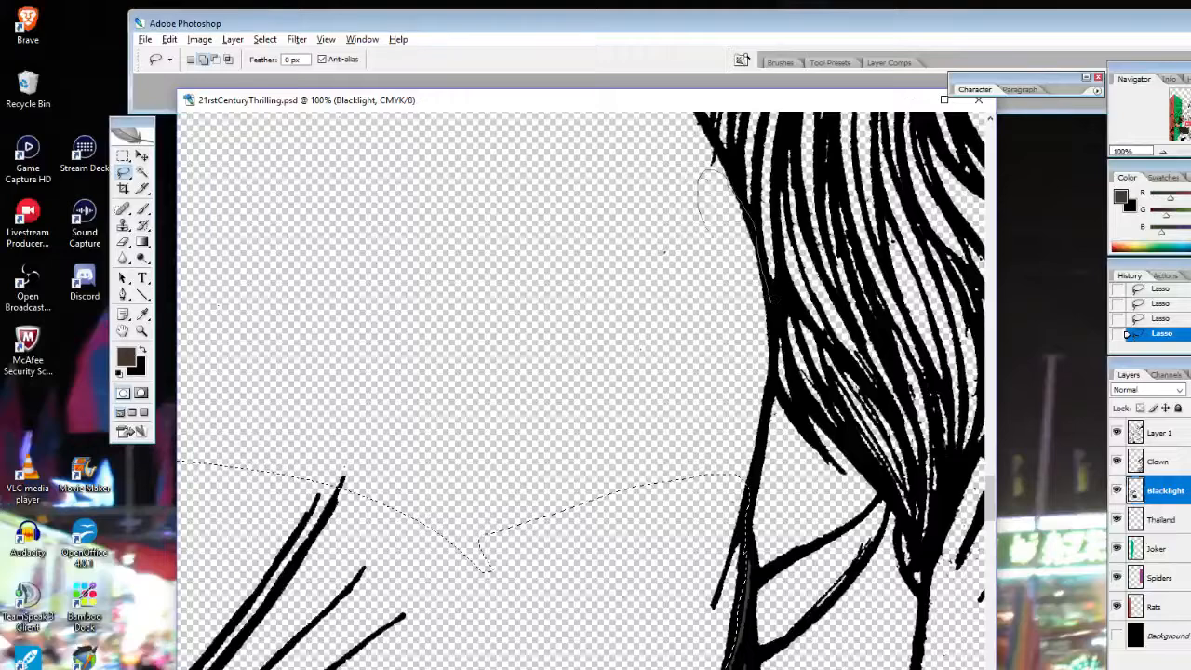
pyautogui.moveTo(742, 181)
pyautogui.mouseDown()
pyautogui.moveTo(540, 104)
pyautogui.moveTo(186, 437)
pyautogui.mouseUp()
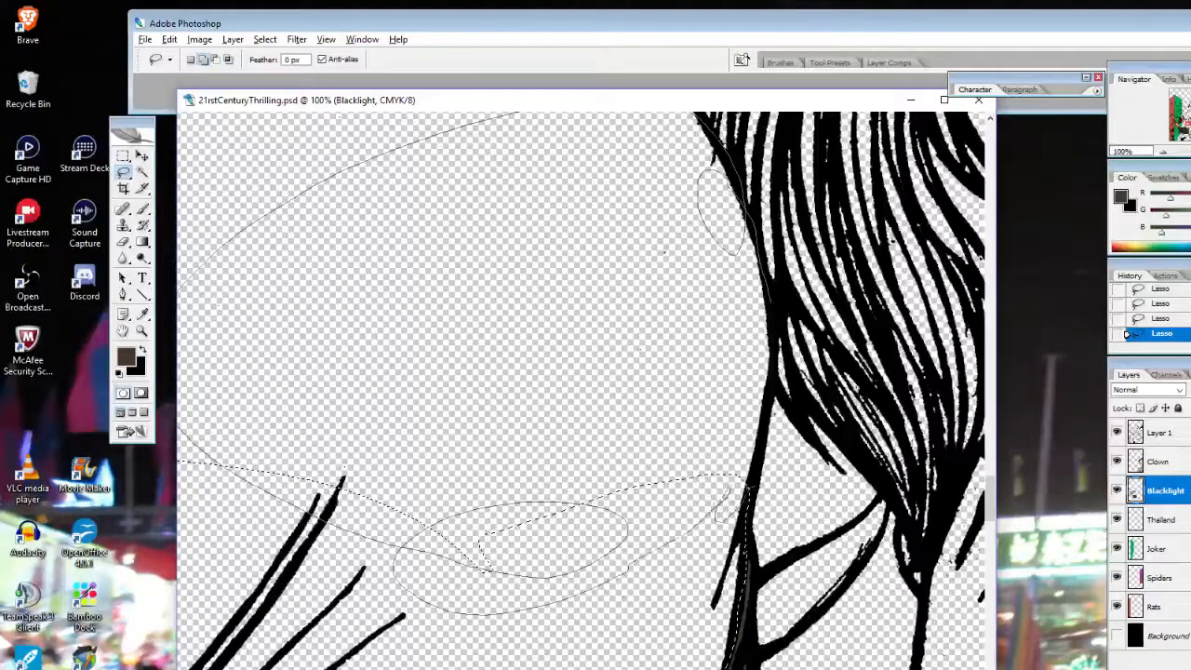
pyautogui.moveTo(775, 393); pyautogui.dragTo(774, 332)
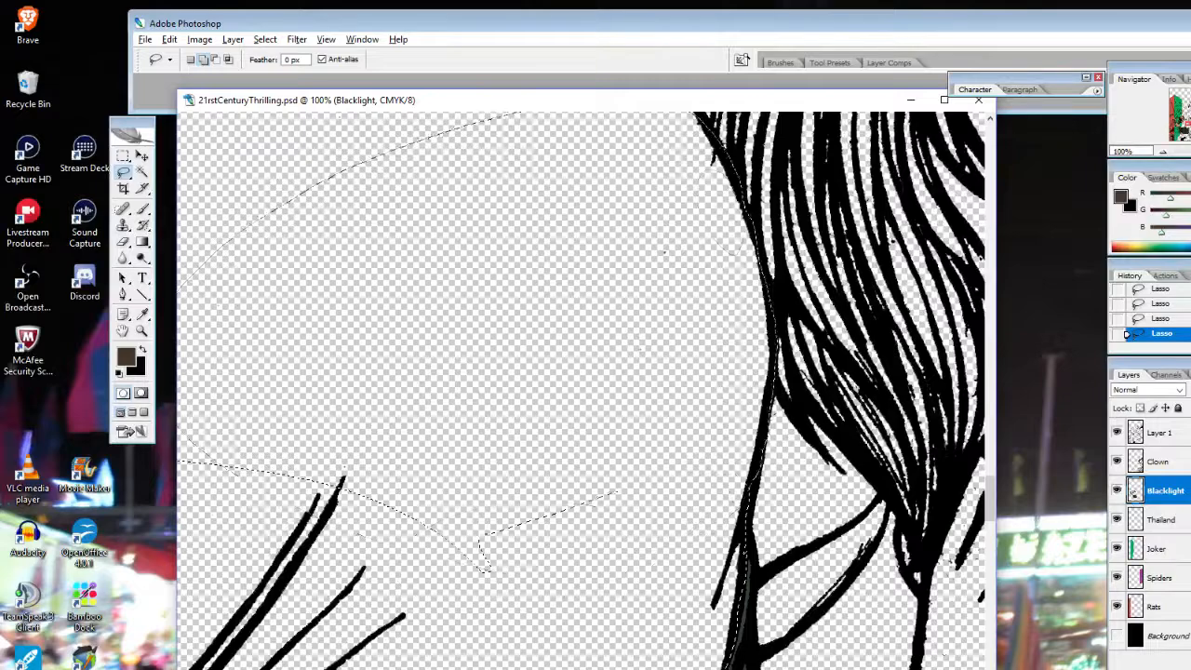
pyautogui.click(216, 60)
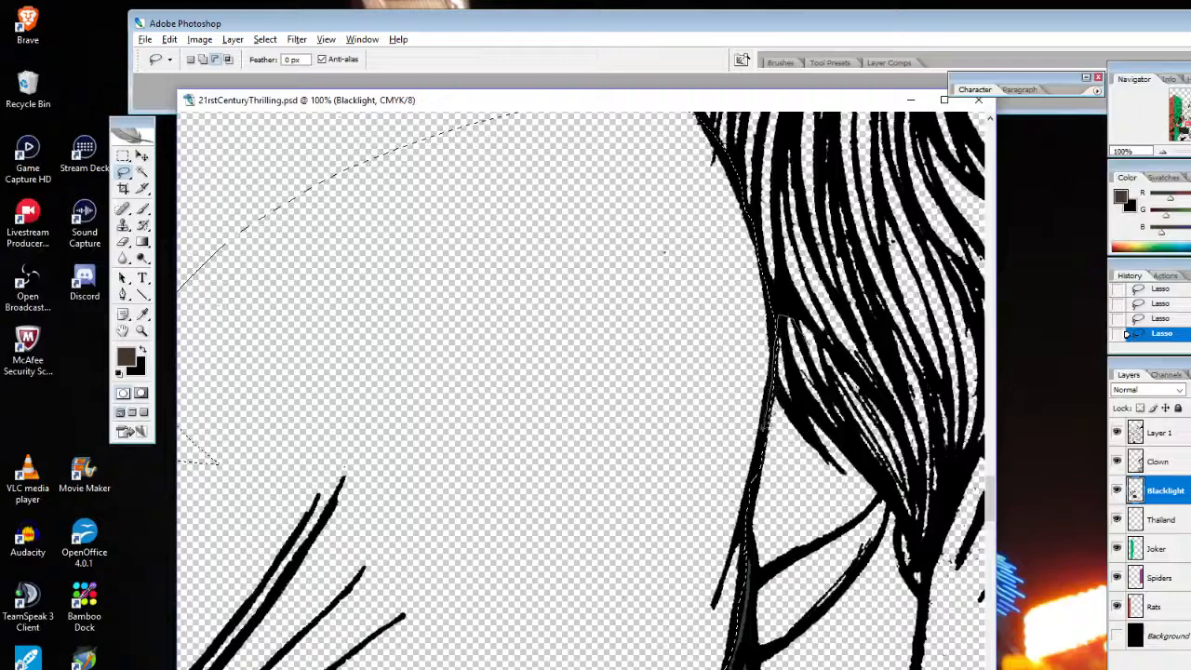
pyautogui.moveTo(765, 428); pyautogui.dragTo(753, 501)
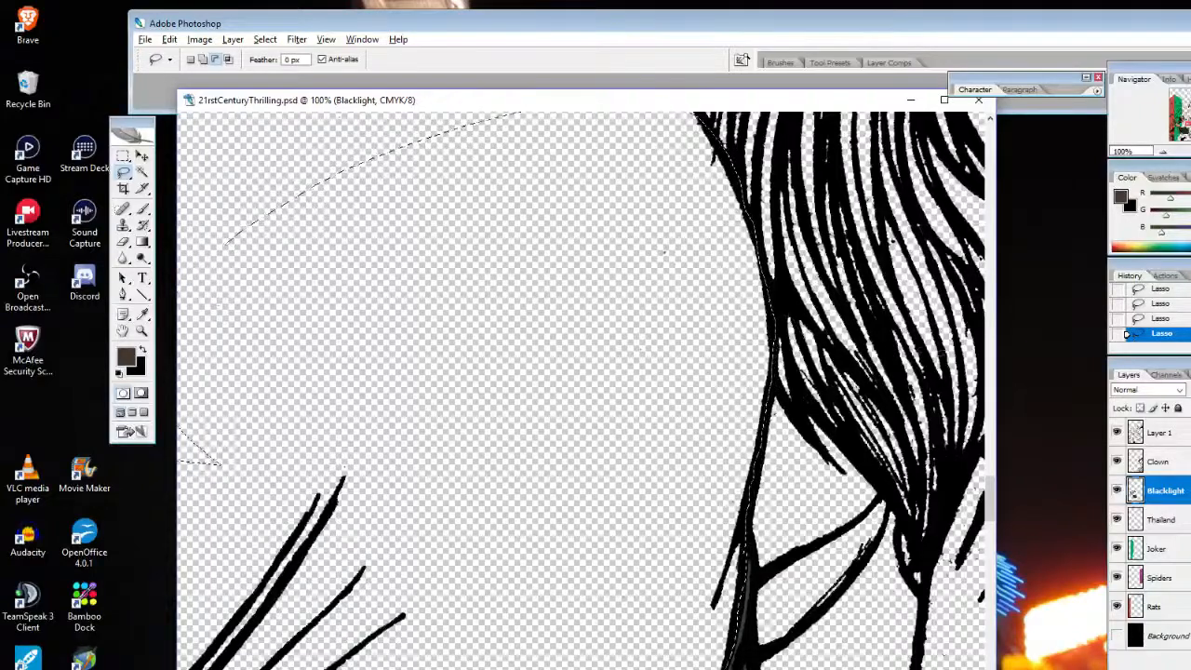
# Add the top of the shoulder to the selection, following the black outline from the hair to the green collar piece
pyautogui.scroll(8, 586, 391)
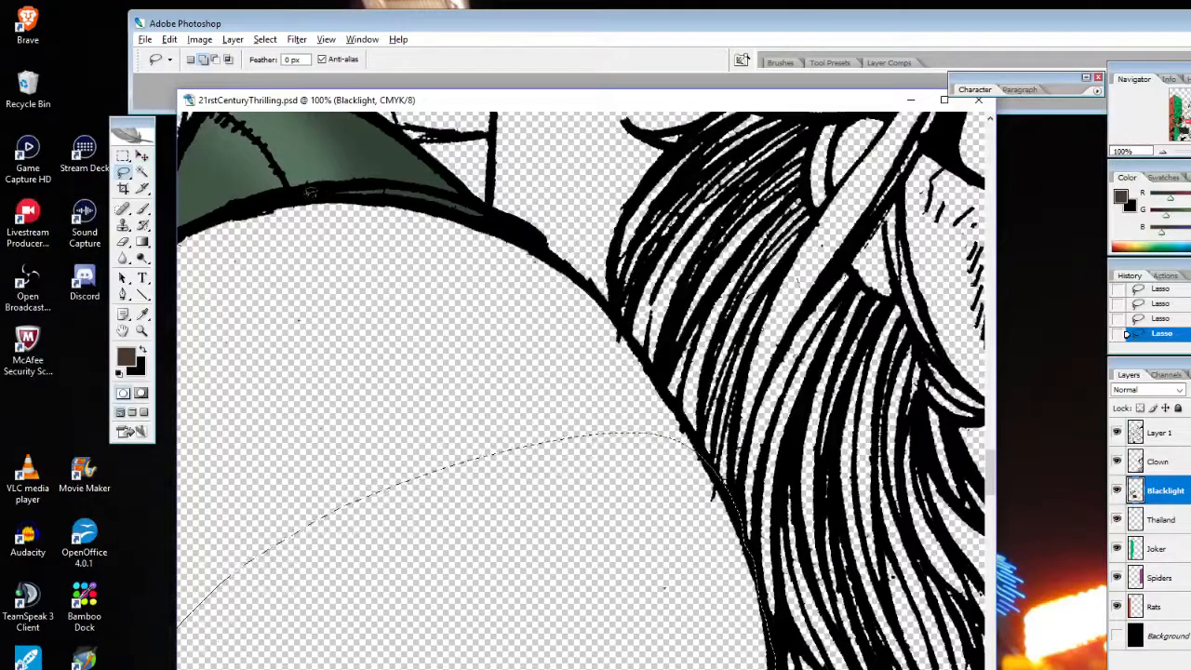
pyautogui.moveTo(309, 194); pyautogui.dragTo(238, 209)
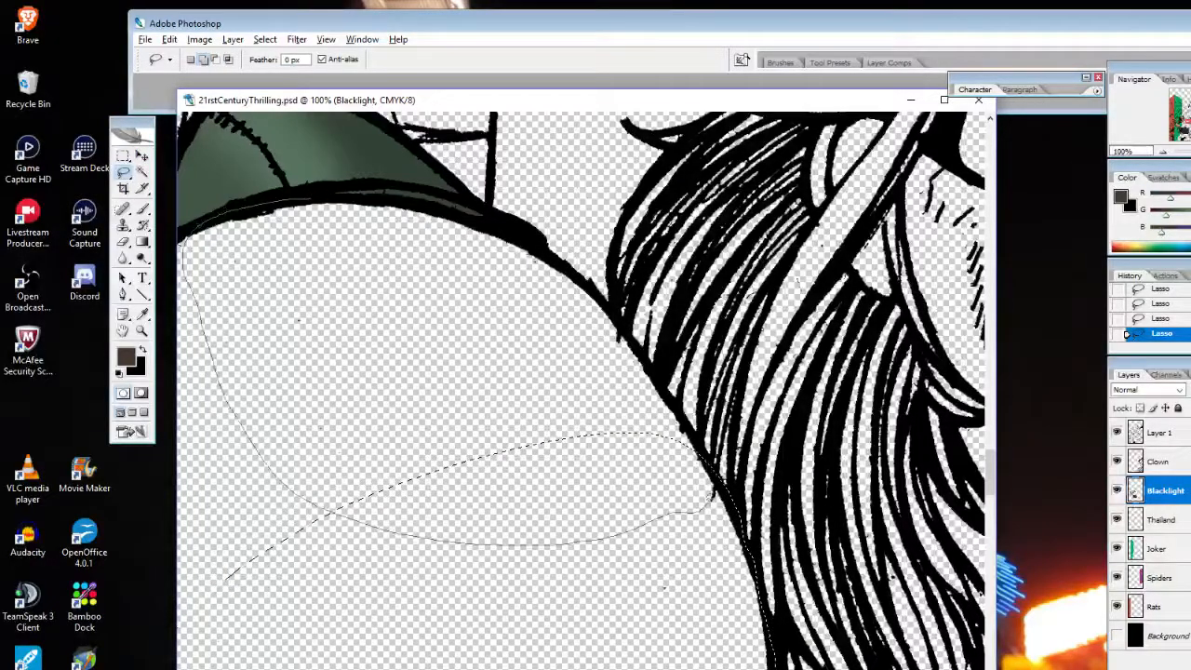
pyautogui.moveTo(712, 495); pyautogui.dragTo(695, 441)
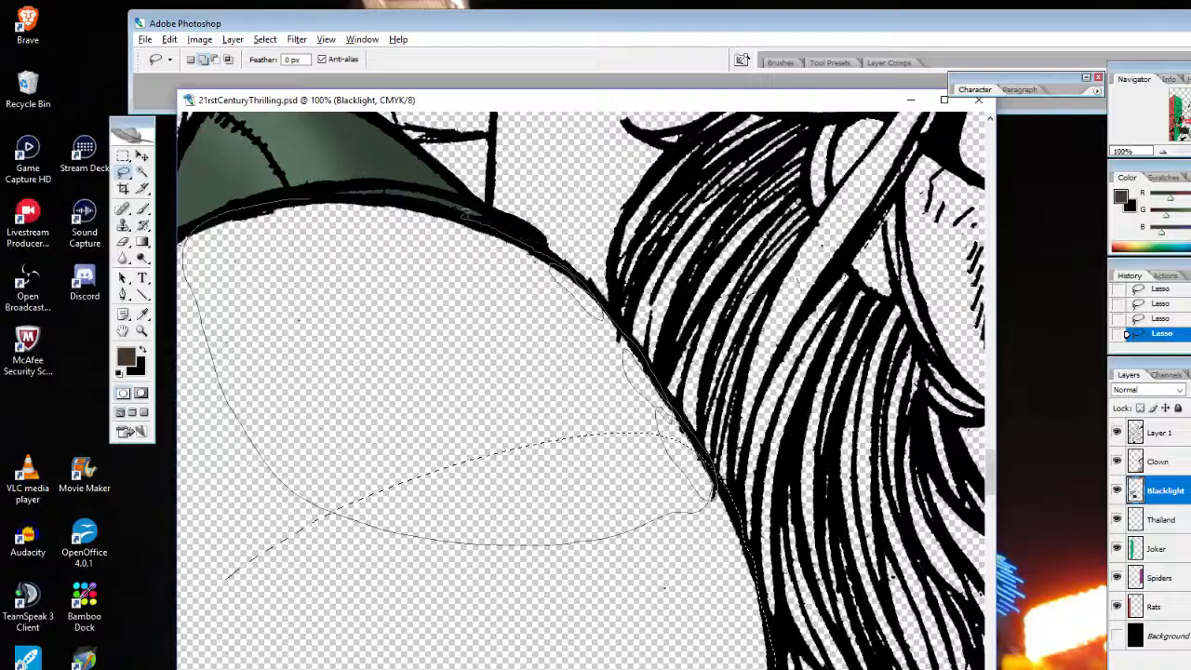
pyautogui.moveTo(404, 202); pyautogui.dragTo(372, 202)
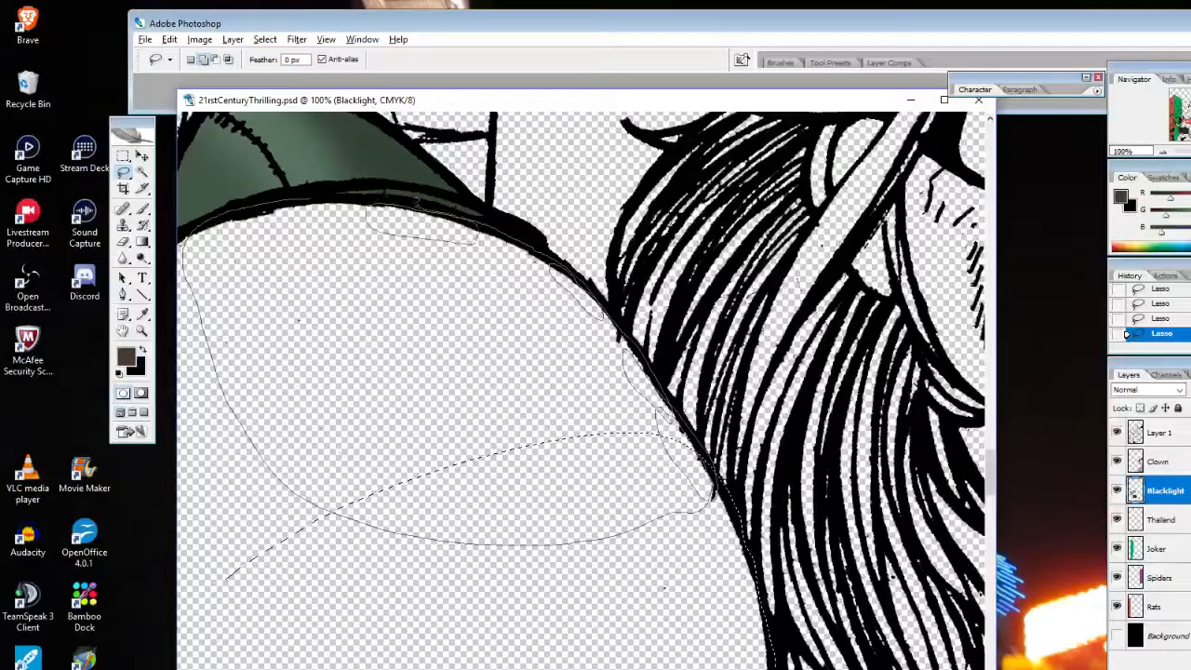
pyautogui.moveTo(328, 197)
pyautogui.mouseDown()
pyautogui.moveTo(197, 244)
pyautogui.moveTo(270, 465)
pyautogui.moveTo(328, 512)
pyautogui.mouseUp()
# Erase the stray black specks inside the selected shoulder area on Layer 1 with the Eraser
pyautogui.press('e')
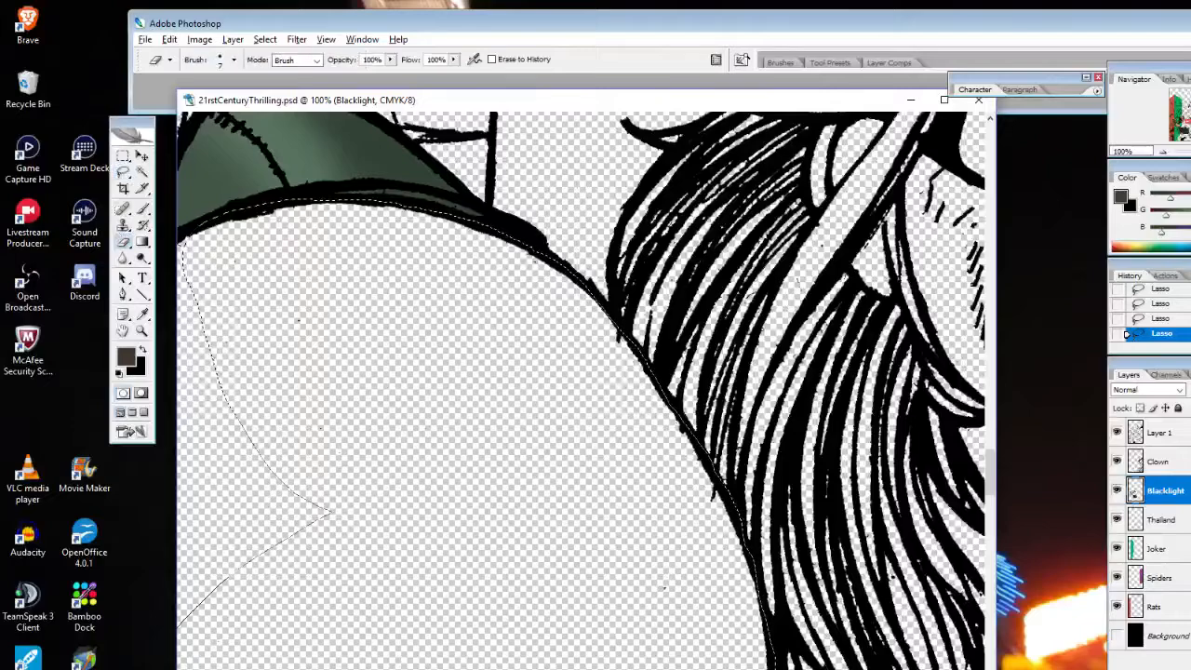
pyautogui.click(624, 347)
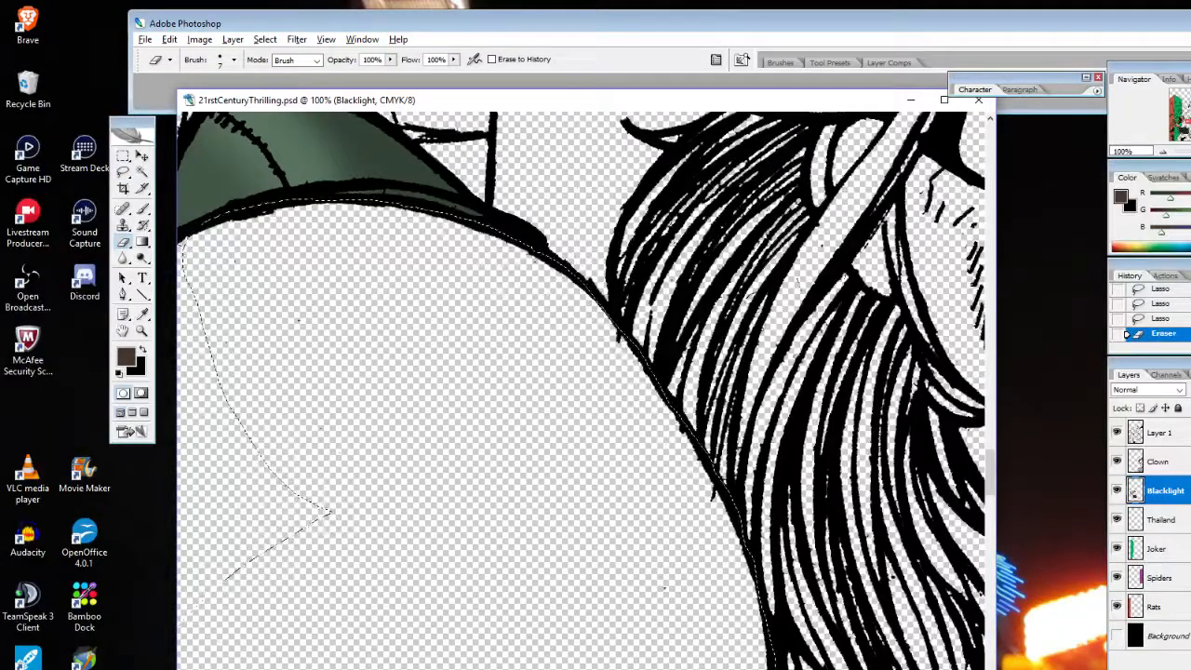
pyautogui.click(1171, 436)
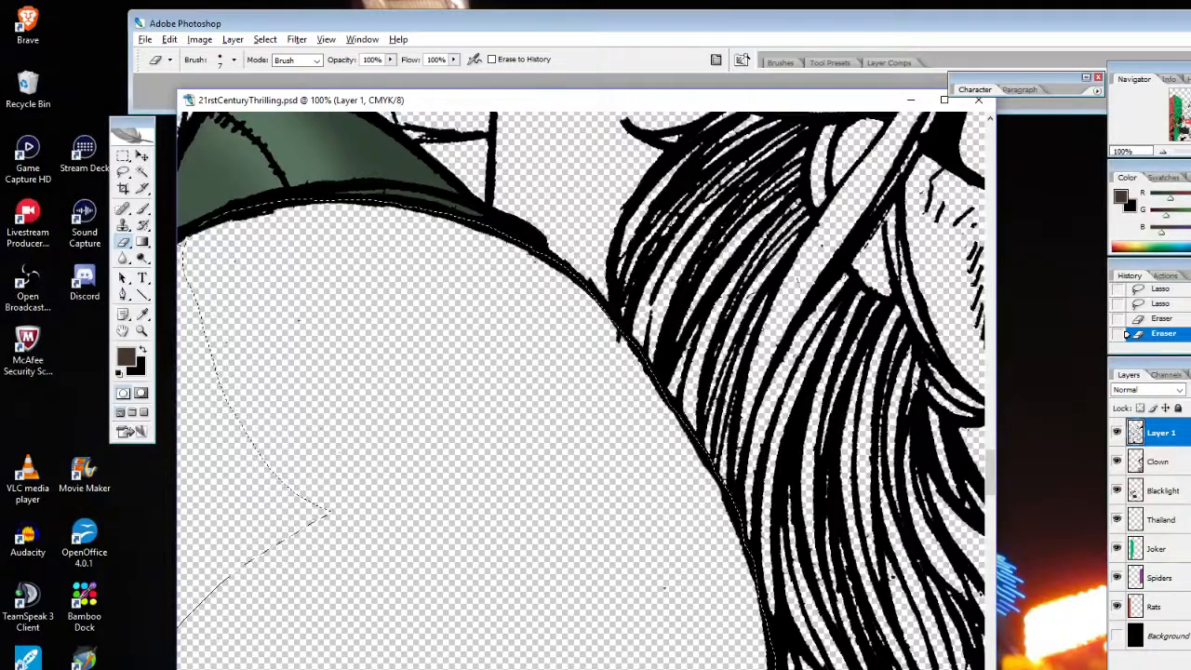
pyautogui.click(665, 585)
pyautogui.click(665, 585)
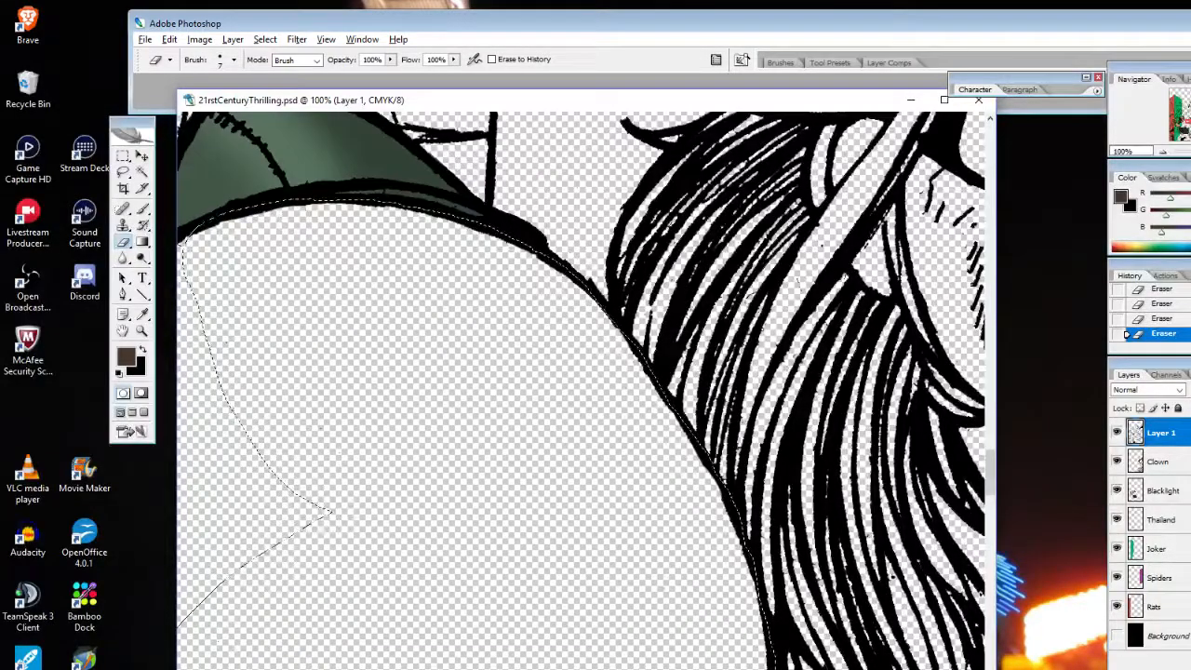
# Add the shoulder edge and a patch of the adjoining cheek to the selection, and erase the black specks on that cheek
pyautogui.hscroll(-5, 302, 208)
pyautogui.hscroll(-2, 582, 391)
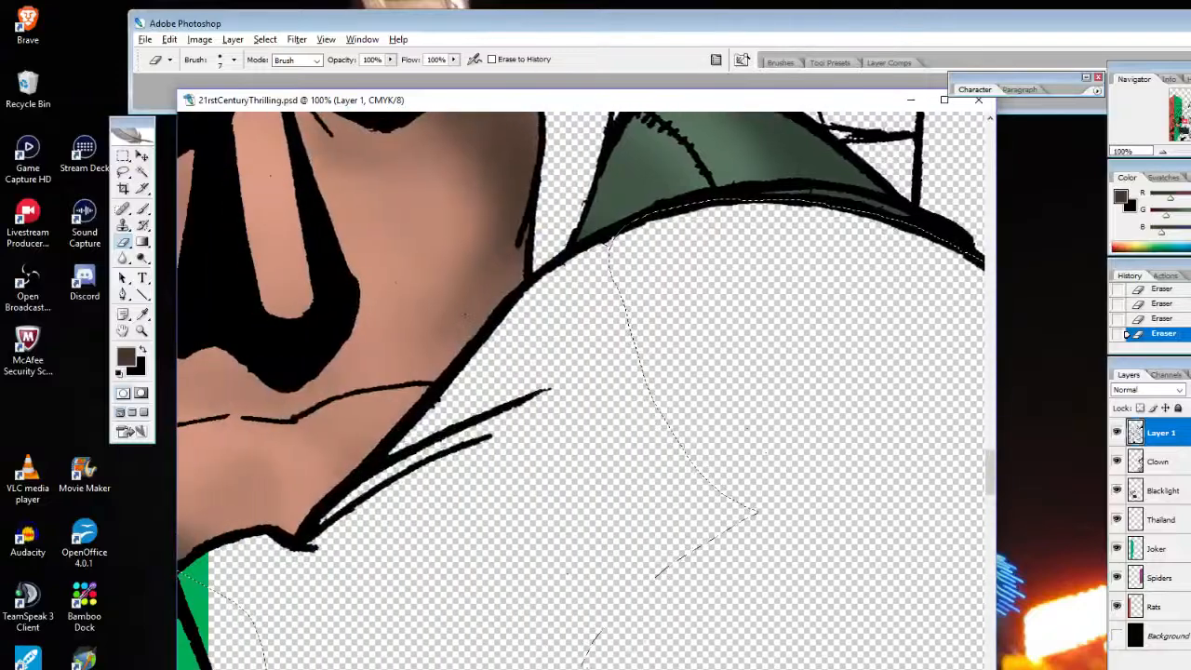
pyautogui.click(124, 173)
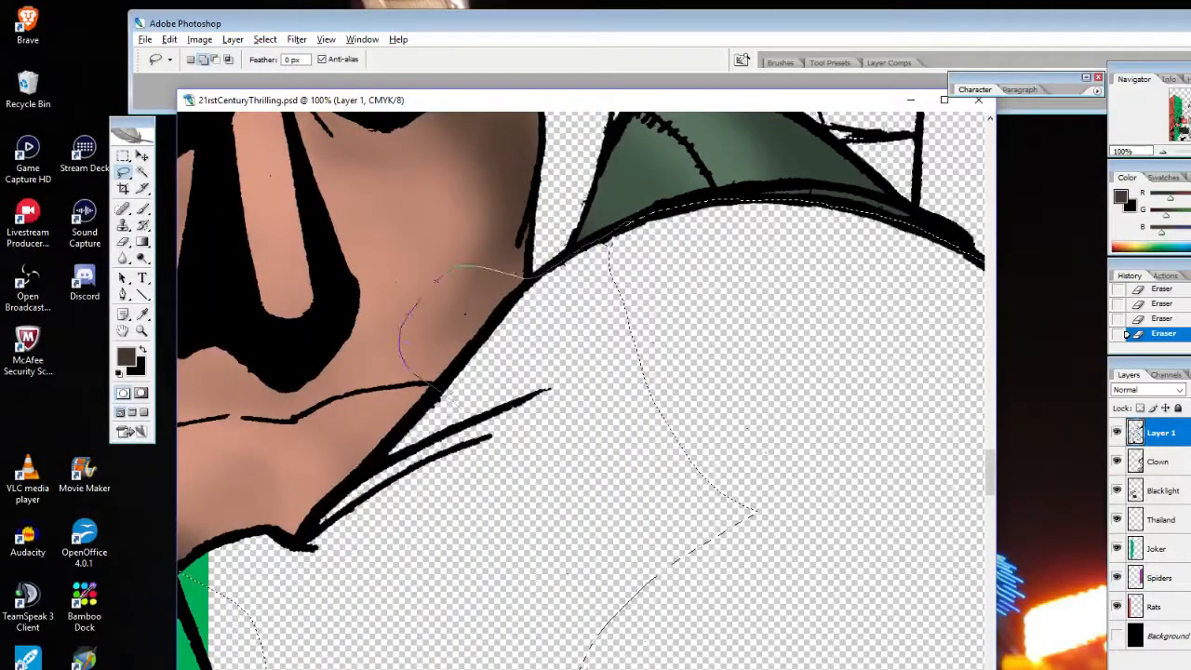
pyautogui.moveTo(460, 410); pyautogui.dragTo(506, 470)
pyautogui.click(124, 242)
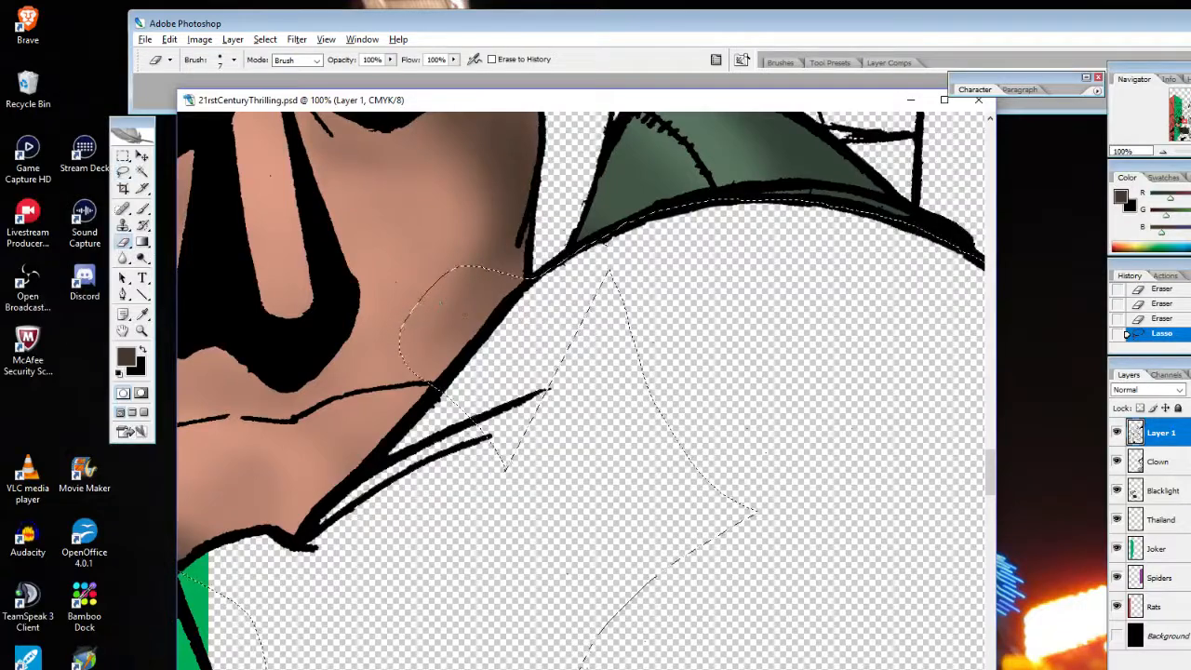
pyautogui.moveTo(442, 302); pyautogui.dragTo(464, 315)
# Subtract the cheek patch from the selection so its edge follows the black outline between face and shoulder
pyautogui.click(124, 173)
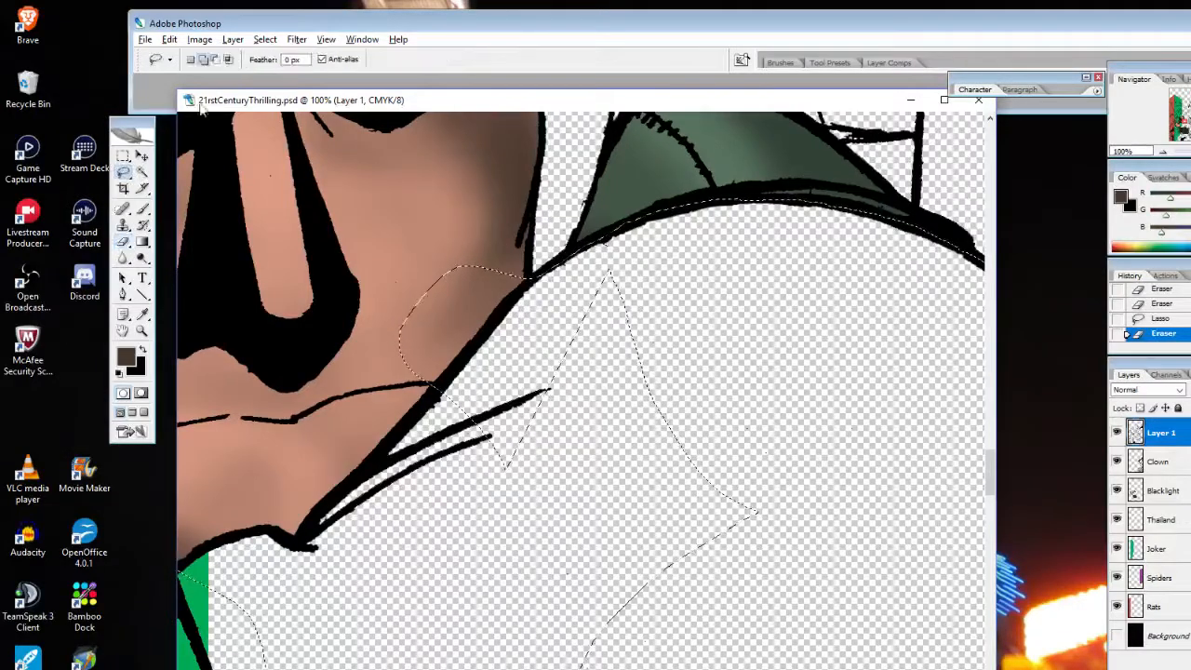
pyautogui.click(215, 59)
pyautogui.moveTo(429, 228); pyautogui.dragTo(564, 212)
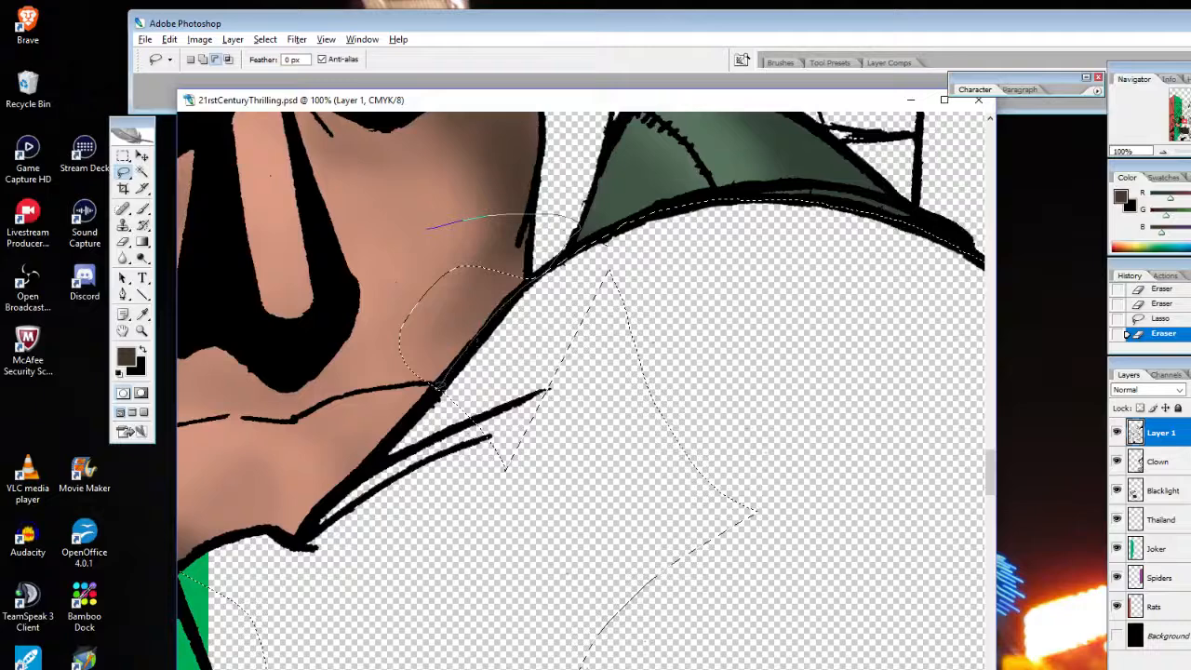
pyautogui.moveTo(437, 384); pyautogui.dragTo(409, 405)
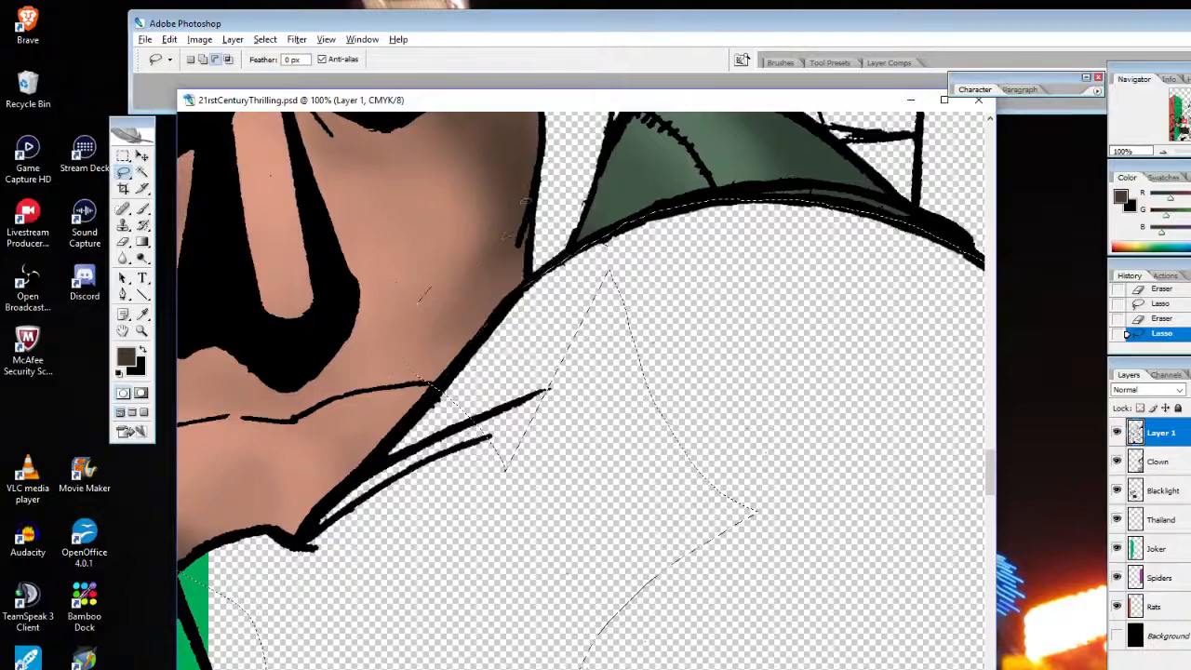
# Add the shirt edge along the face and chin outline, plus the unselected gaps across the shoulder, to the selection
pyautogui.click(204, 61)
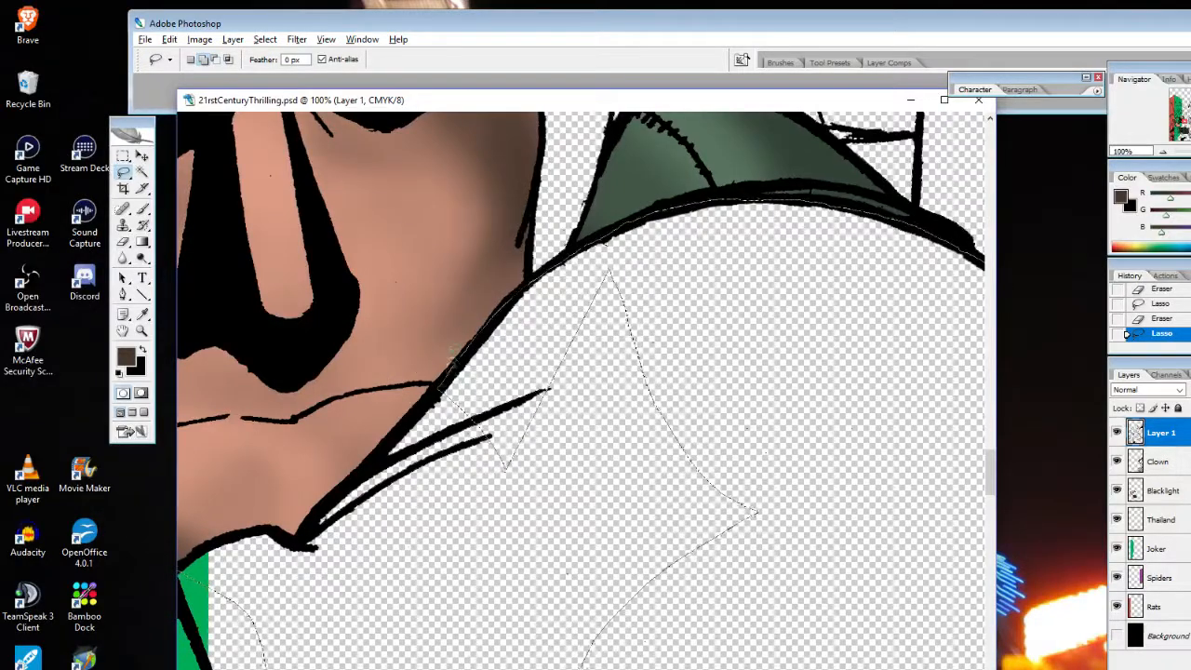
pyautogui.moveTo(451, 363); pyautogui.dragTo(344, 492)
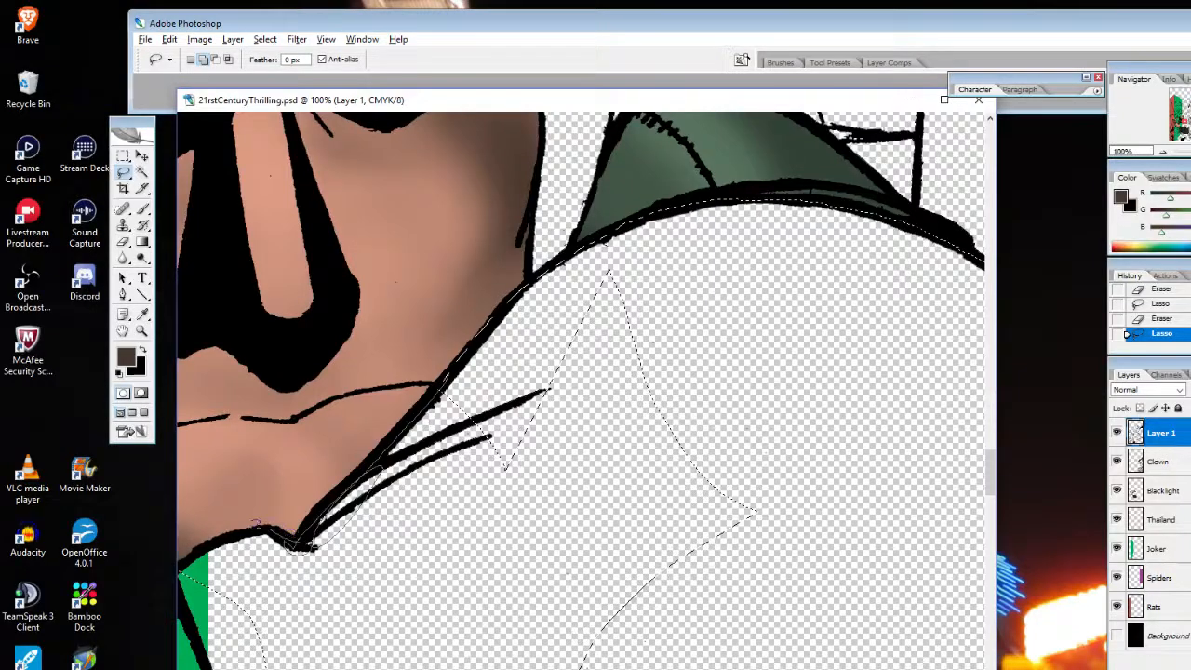
pyautogui.moveTo(663, 666); pyautogui.dragTo(798, 333)
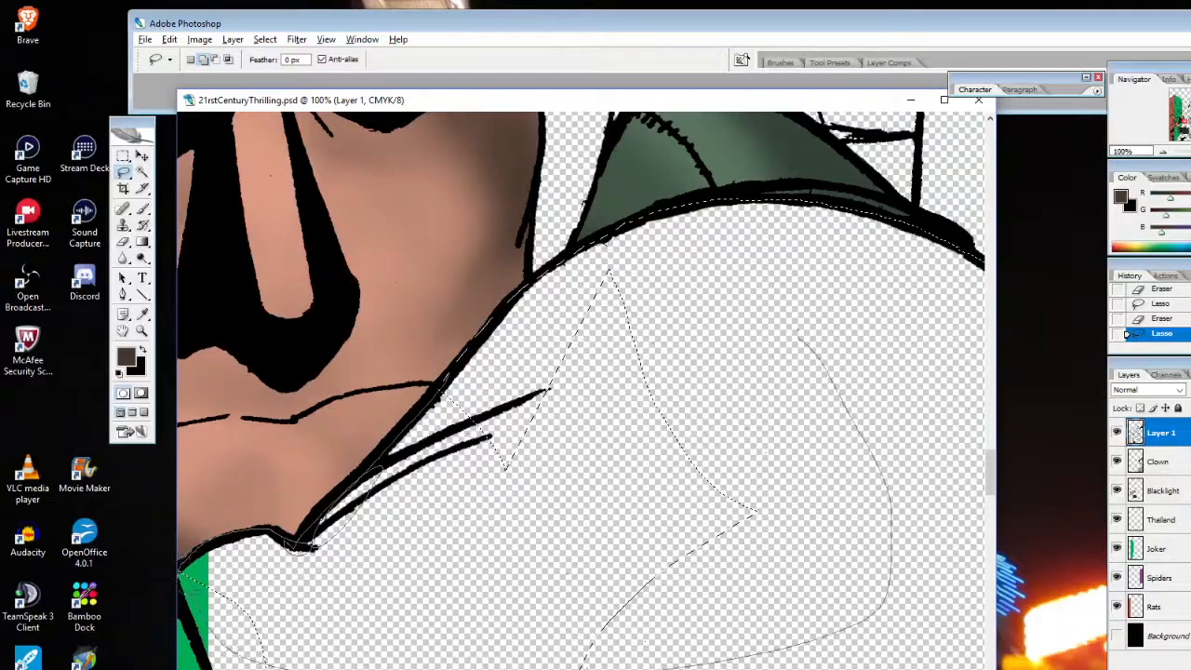
pyautogui.moveTo(665, 251); pyautogui.dragTo(652, 250)
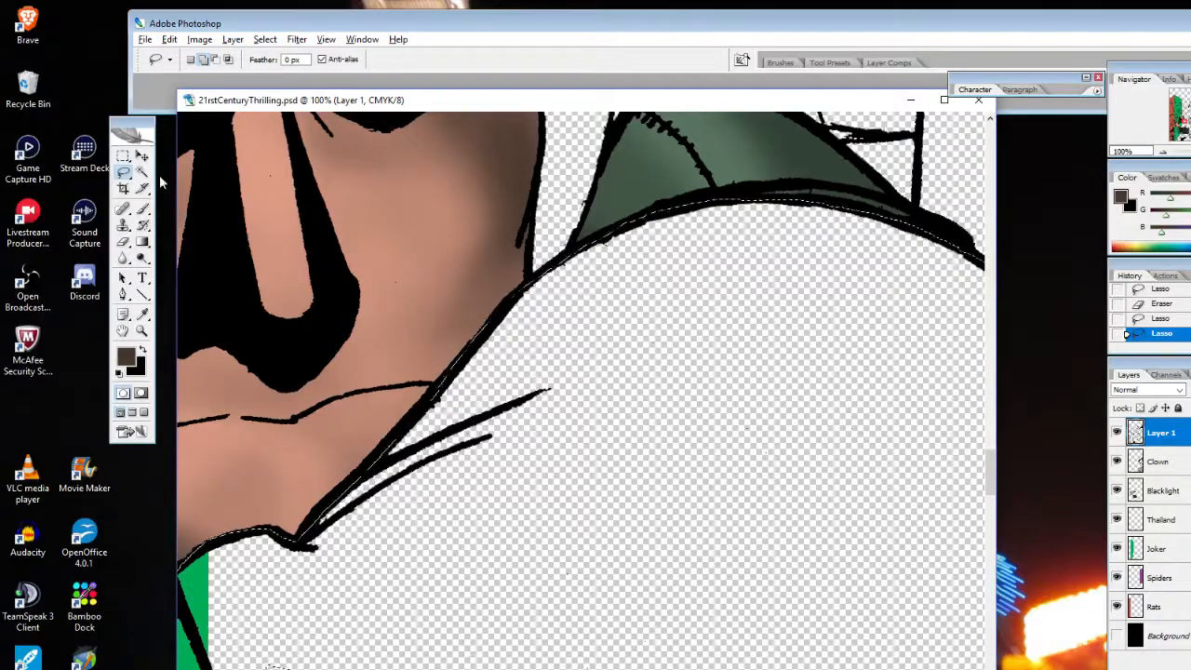
# Subtract the chin overlap from the selection, and add the remaining unselected patch of shirt below the chin
pyautogui.click(215, 58)
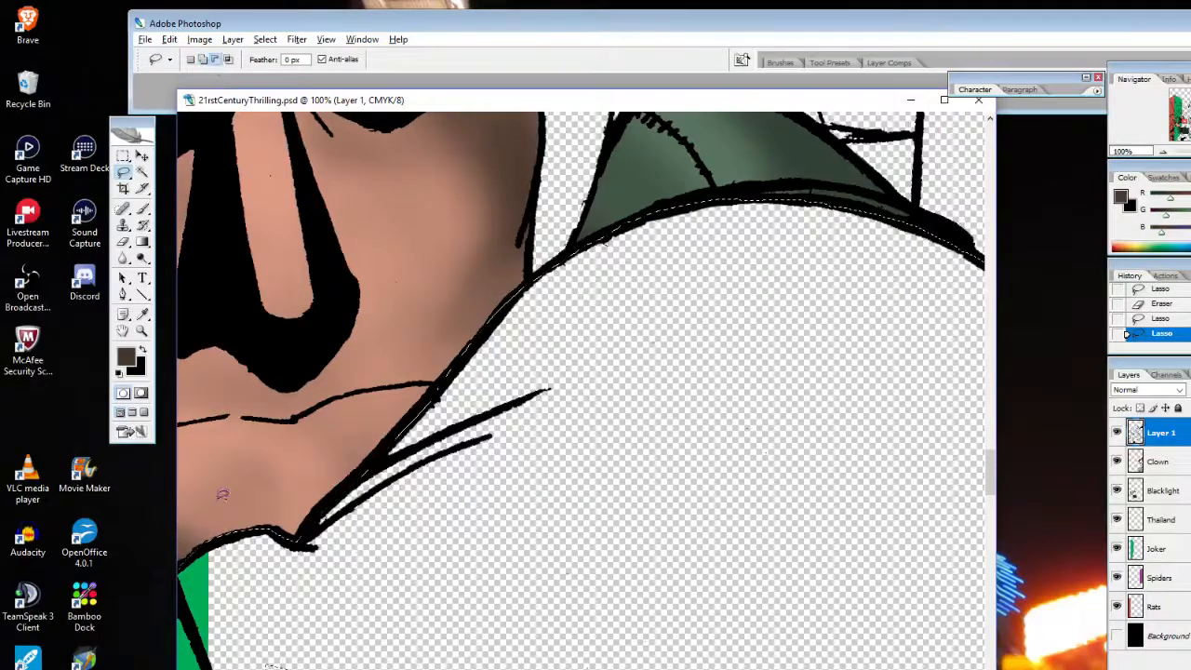
pyautogui.moveTo(217, 500)
pyautogui.mouseDown()
pyautogui.moveTo(284, 519)
pyautogui.moveTo(186, 551)
pyautogui.mouseUp()
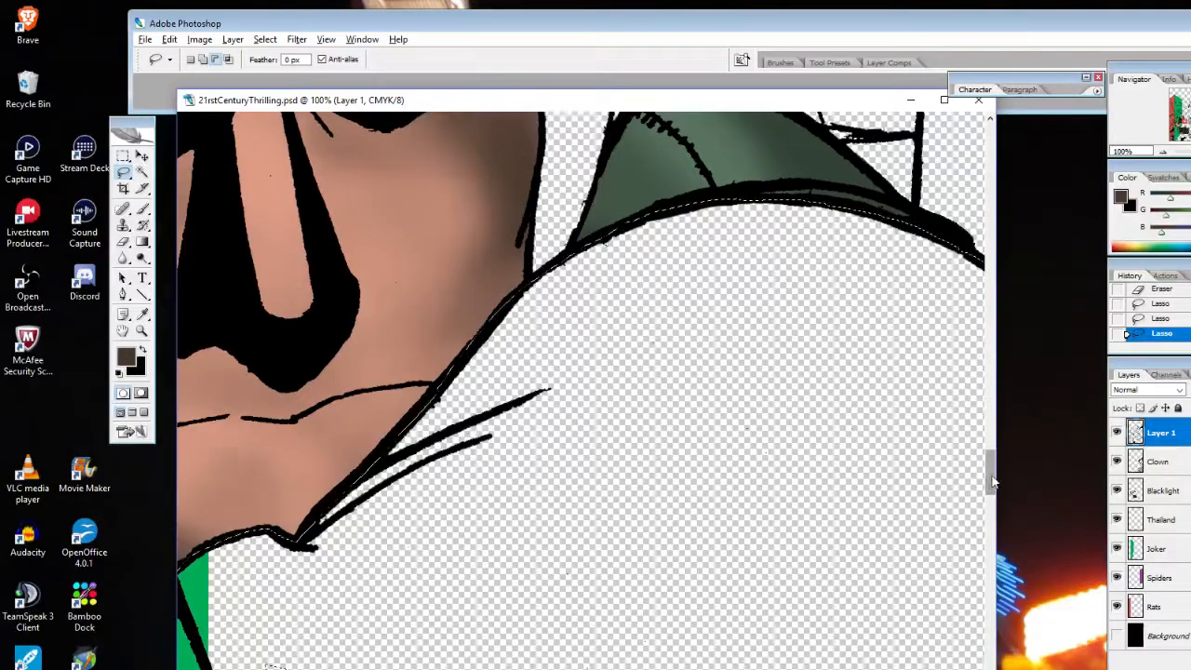
pyautogui.scroll(-5, 991, 502)
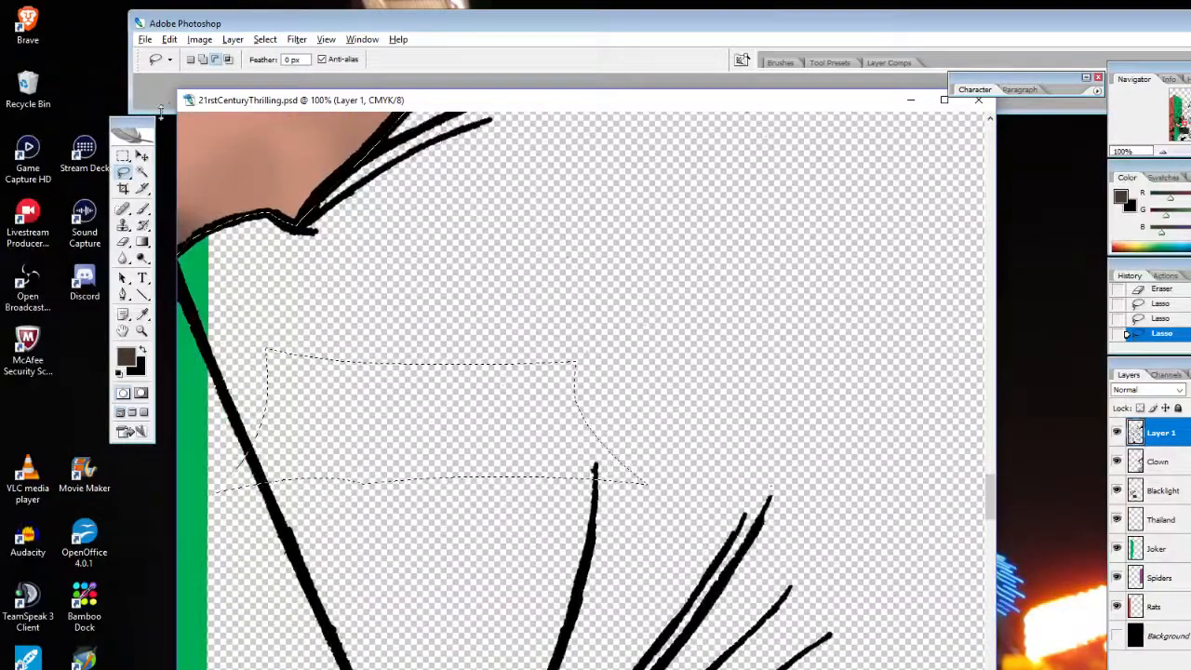
pyautogui.click(203, 60)
pyautogui.moveTo(406, 299)
pyautogui.mouseDown()
pyautogui.moveTo(244, 590)
pyautogui.moveTo(291, 329)
pyautogui.mouseUp()
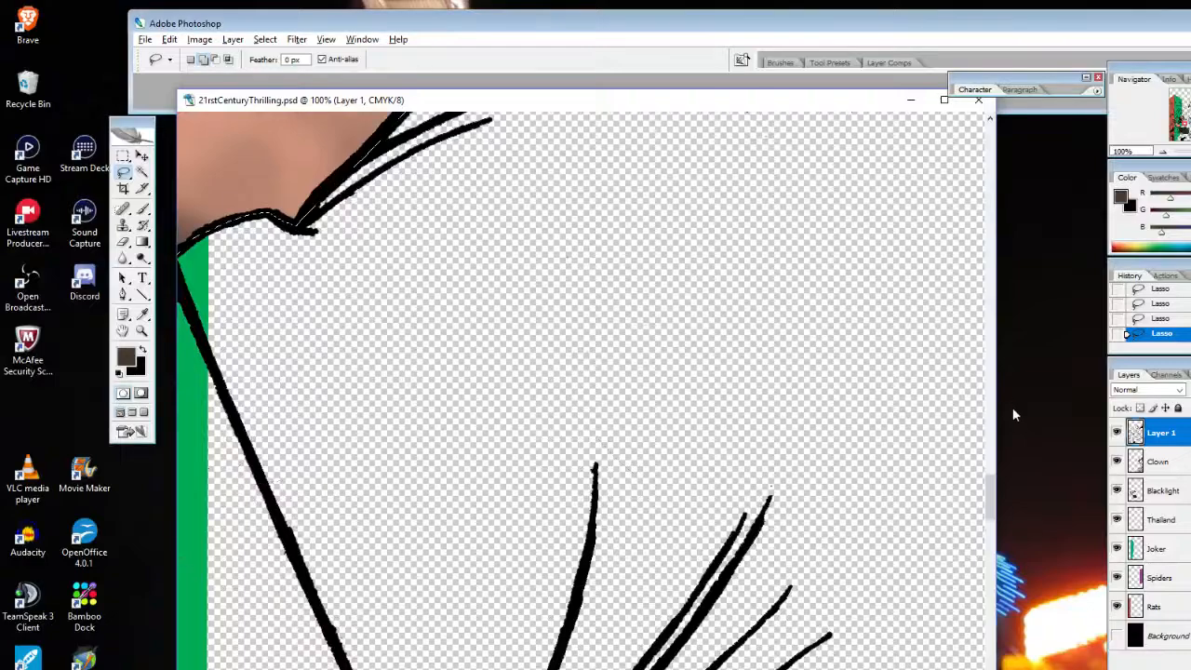
# Add the shirt area between the face and green collar piece to the selection, trimming its edges to the black outlines
pyautogui.scroll(6, 1012, 406)
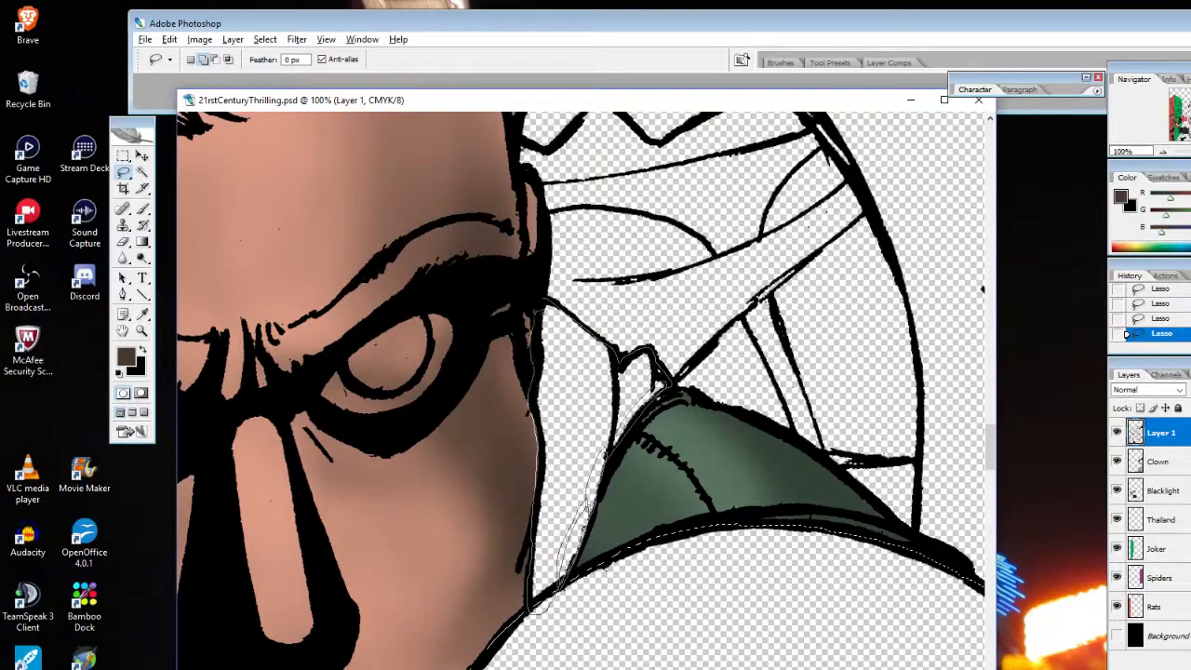
pyautogui.click(215, 60)
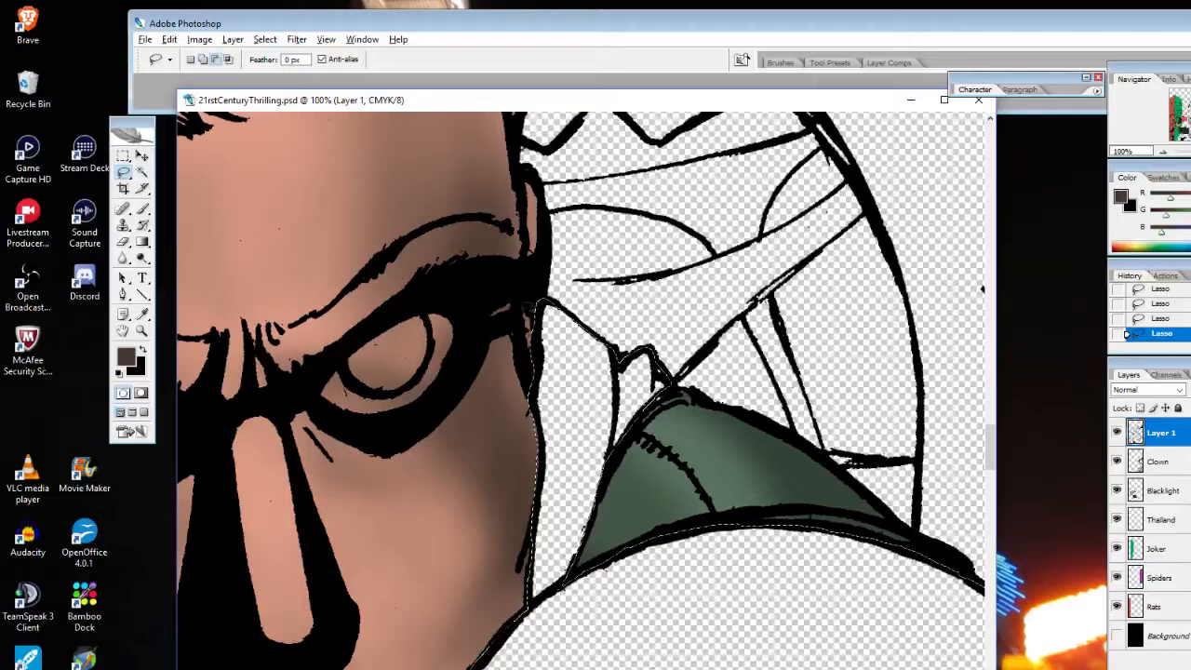
pyautogui.moveTo(512, 418); pyautogui.dragTo(524, 416)
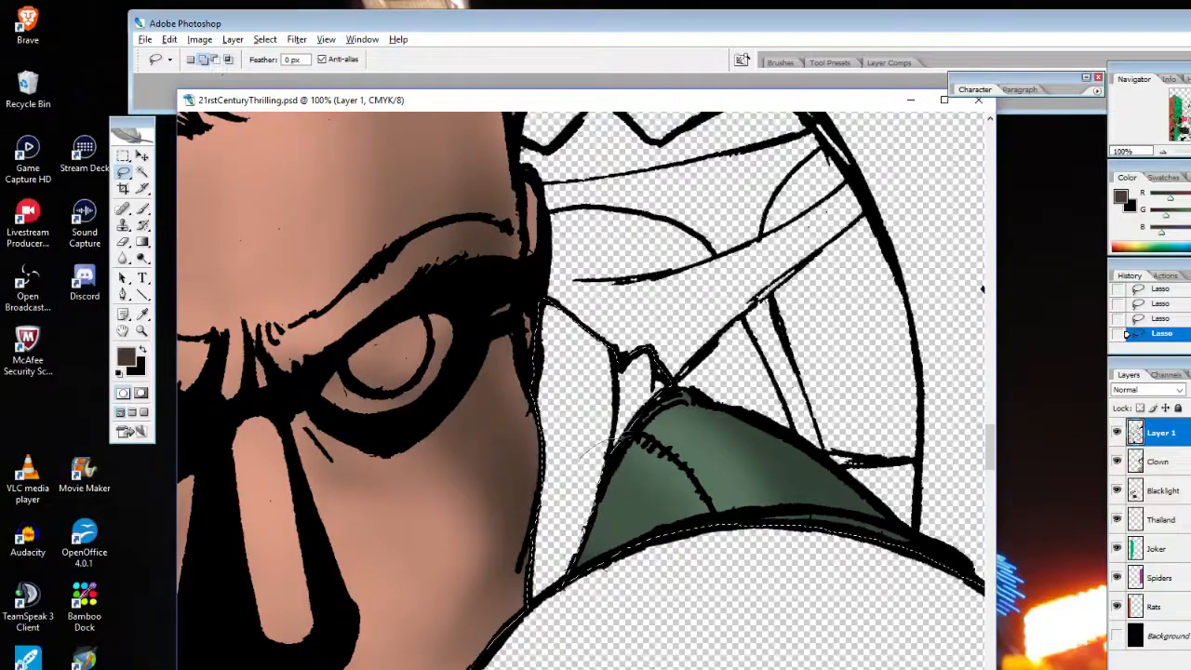
pyautogui.moveTo(618, 438); pyautogui.dragTo(606, 471)
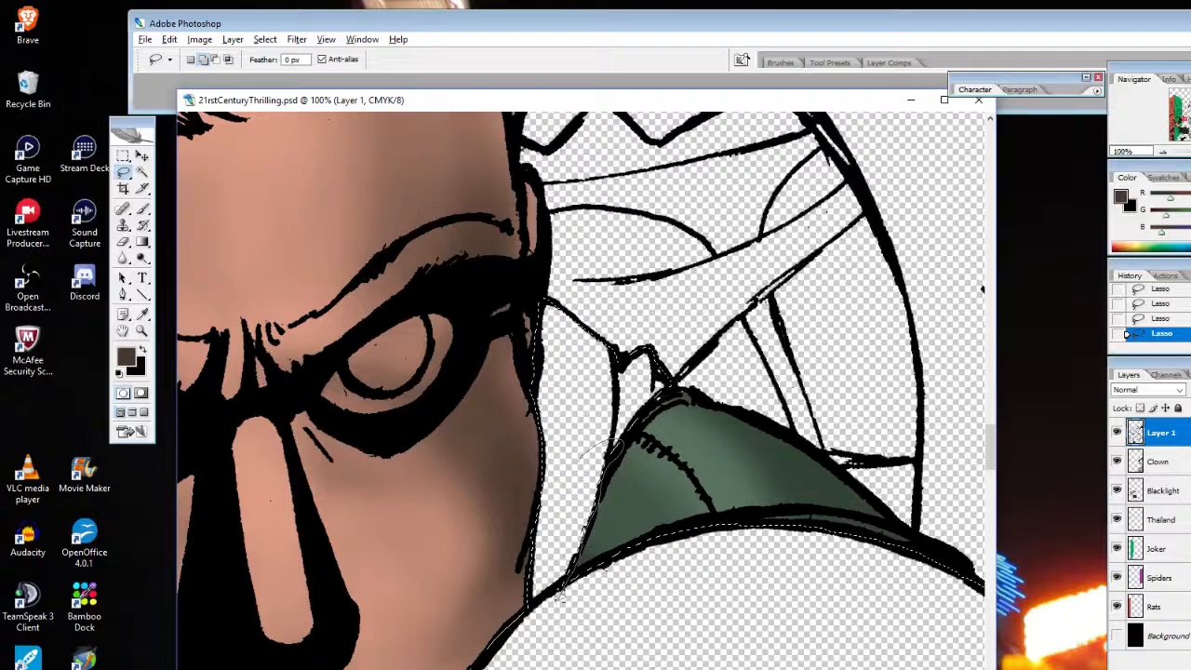
pyautogui.moveTo(559, 594); pyautogui.dragTo(561, 596)
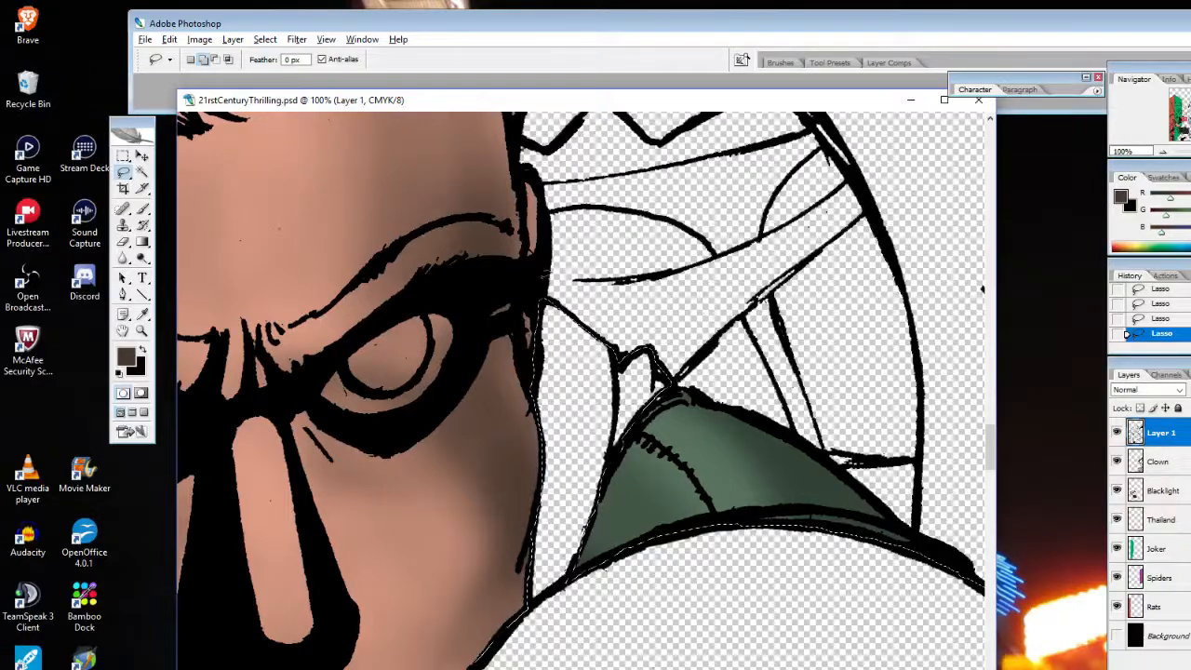
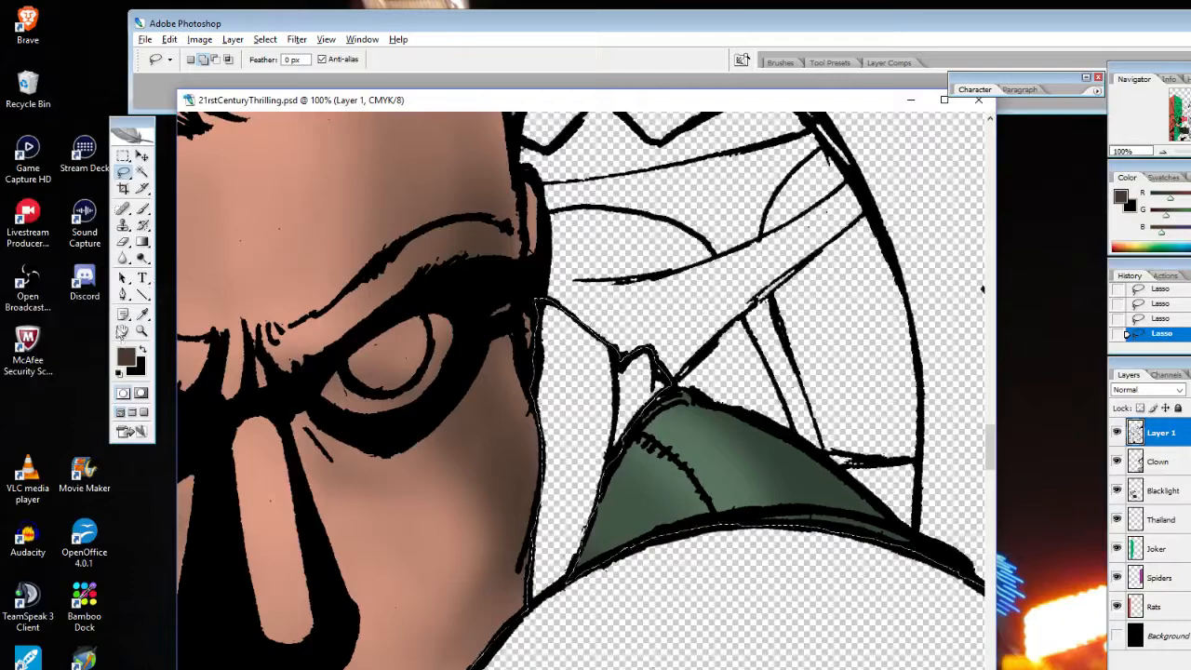
# Add the thin strip of shirt between the vest hem and the belt to the selection, following its black outline
pyautogui.click(142, 331)
pyautogui.keyDown('alt'); pyautogui.click(623, 398); pyautogui.keyUp('alt')
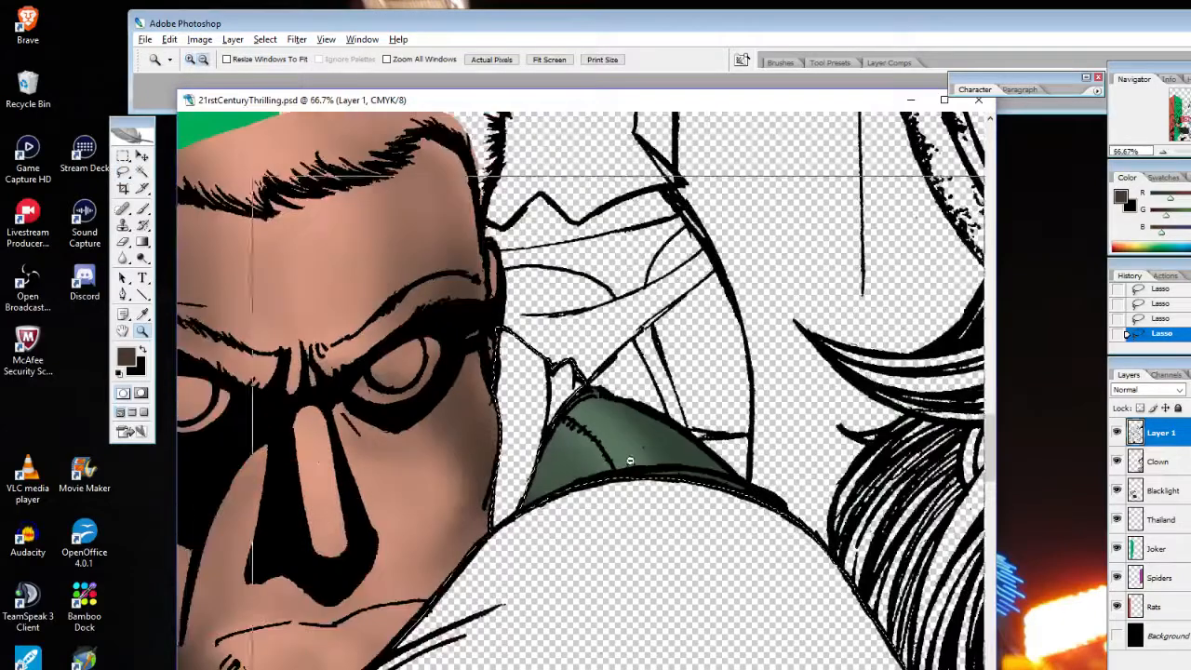
pyautogui.keyDown('alt'); pyautogui.click(615, 428); pyautogui.keyUp('alt')
pyautogui.keyDown('alt'); pyautogui.click(597, 481); pyautogui.keyUp('alt')
pyautogui.keyDown('alt'); pyautogui.click(597, 484); pyautogui.keyUp('alt')
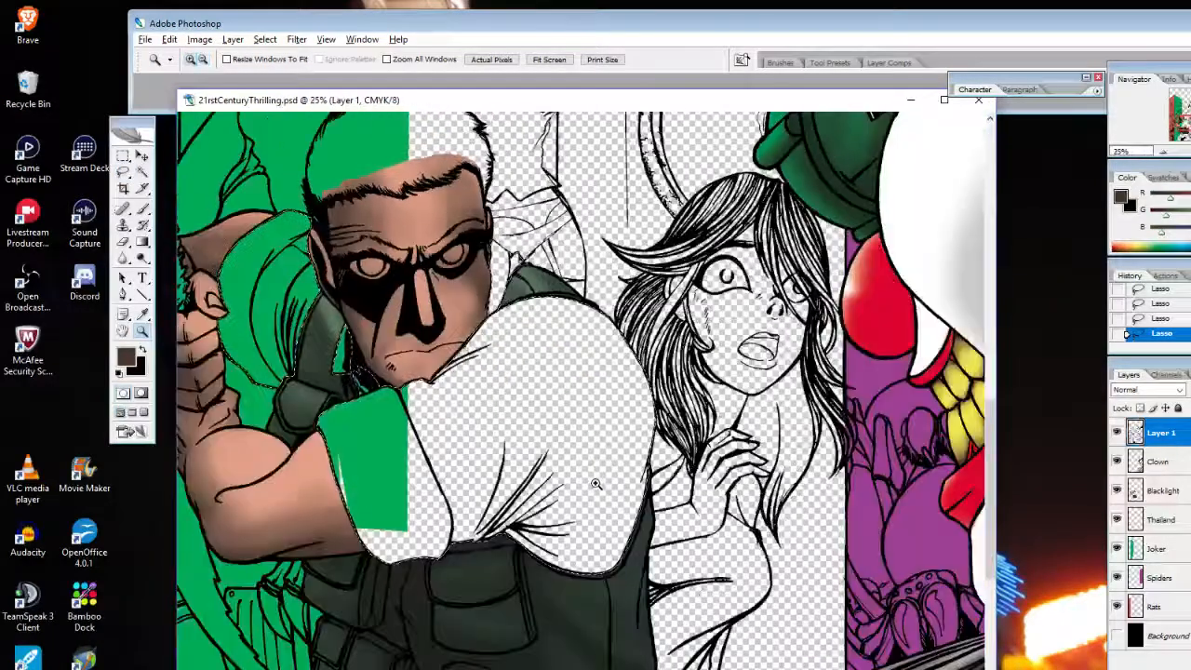
pyautogui.keyDown('alt'); pyautogui.click(596, 495); pyautogui.keyUp('alt')
pyautogui.click(615, 475)
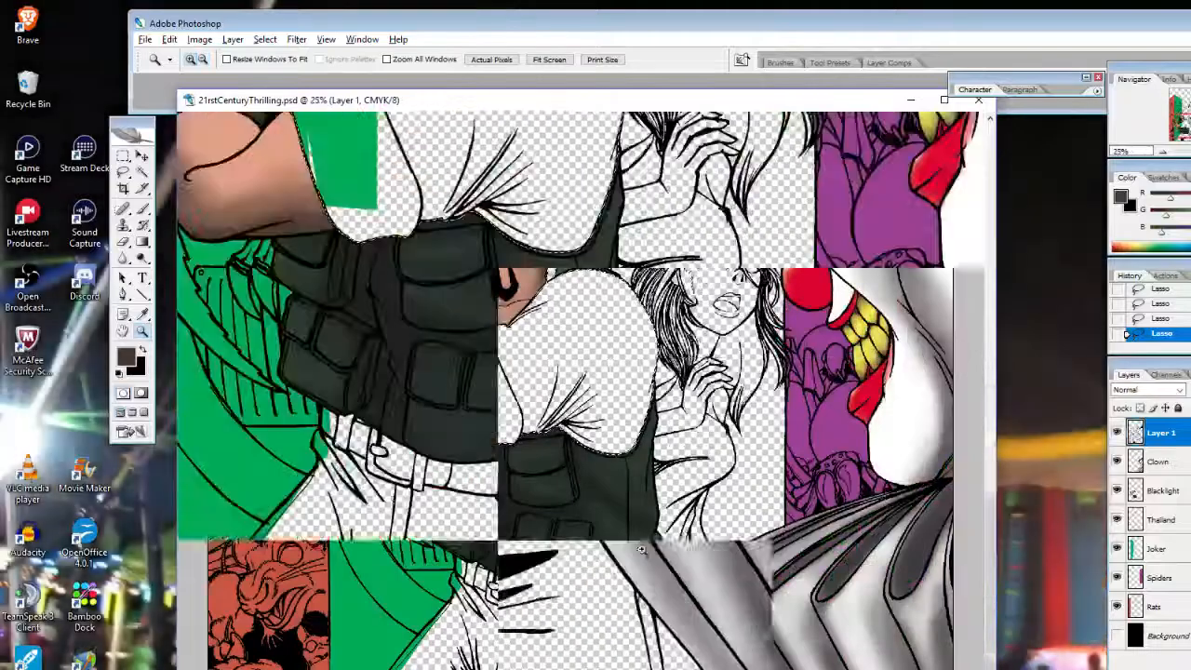
pyautogui.click(640, 446)
pyautogui.click(628, 436)
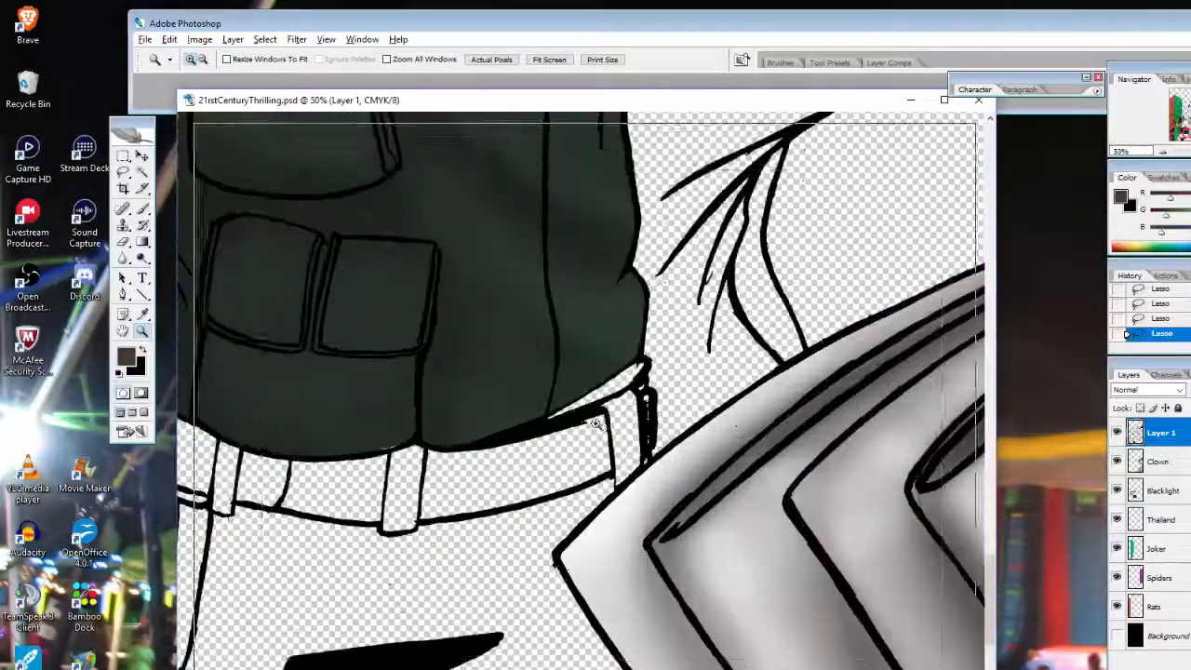
pyautogui.click(601, 417)
pyautogui.click(567, 395)
pyautogui.click(550, 395)
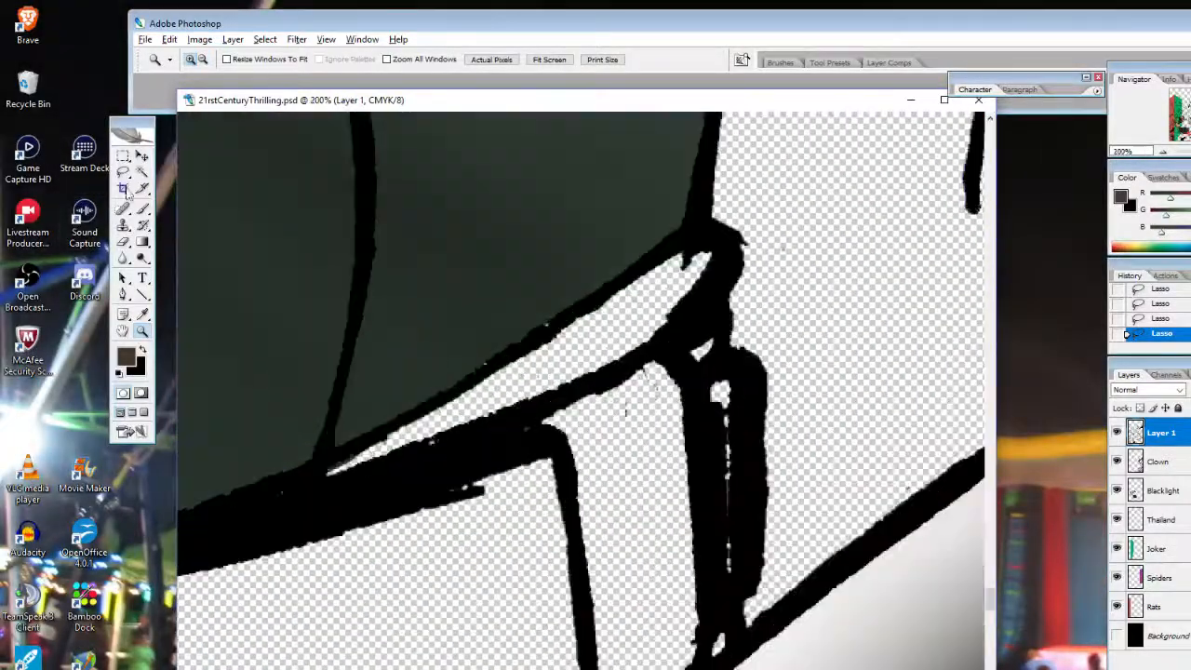
pyautogui.click(124, 173)
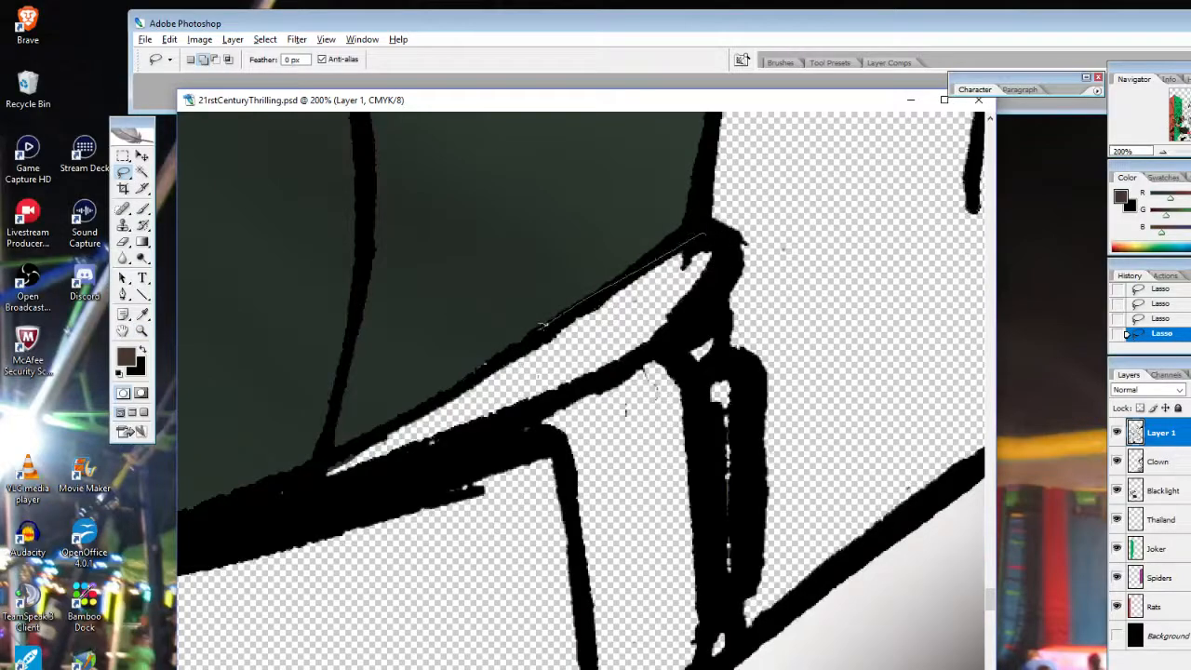
pyautogui.moveTo(539, 326)
pyautogui.mouseDown()
pyautogui.moveTo(289, 484)
pyautogui.moveTo(492, 428)
pyautogui.moveTo(652, 352)
pyautogui.mouseUp()
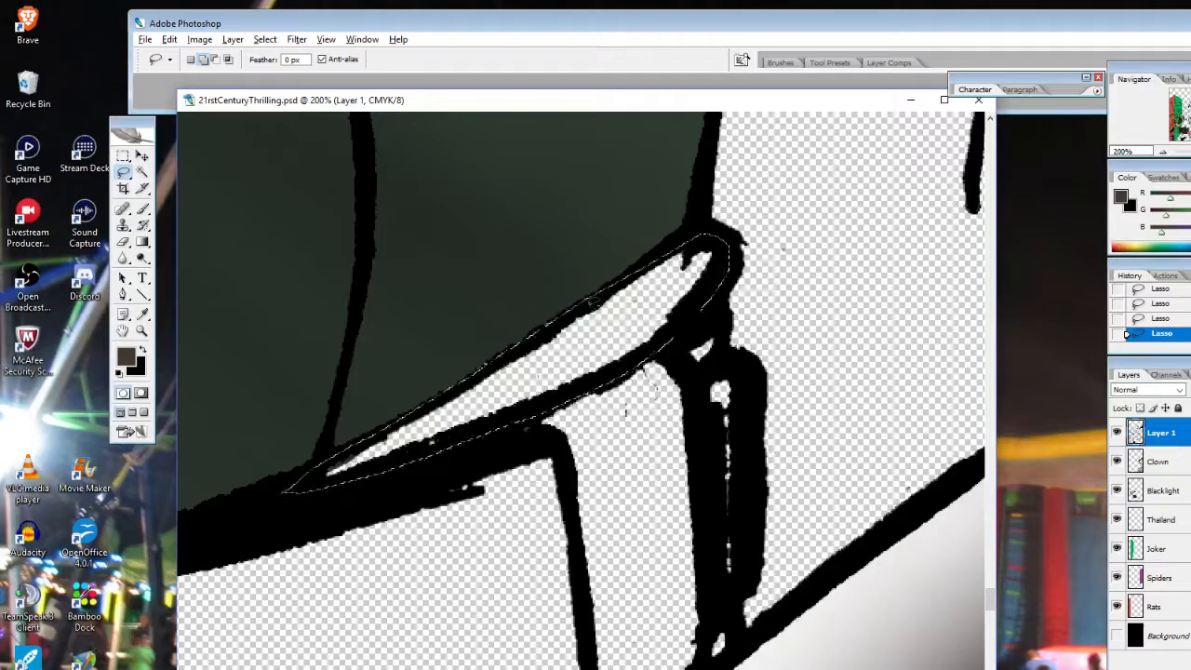
# Erase the stray black specks and rough edges inside the selected shirt strip above the belt with the Eraser
pyautogui.click(125, 242)
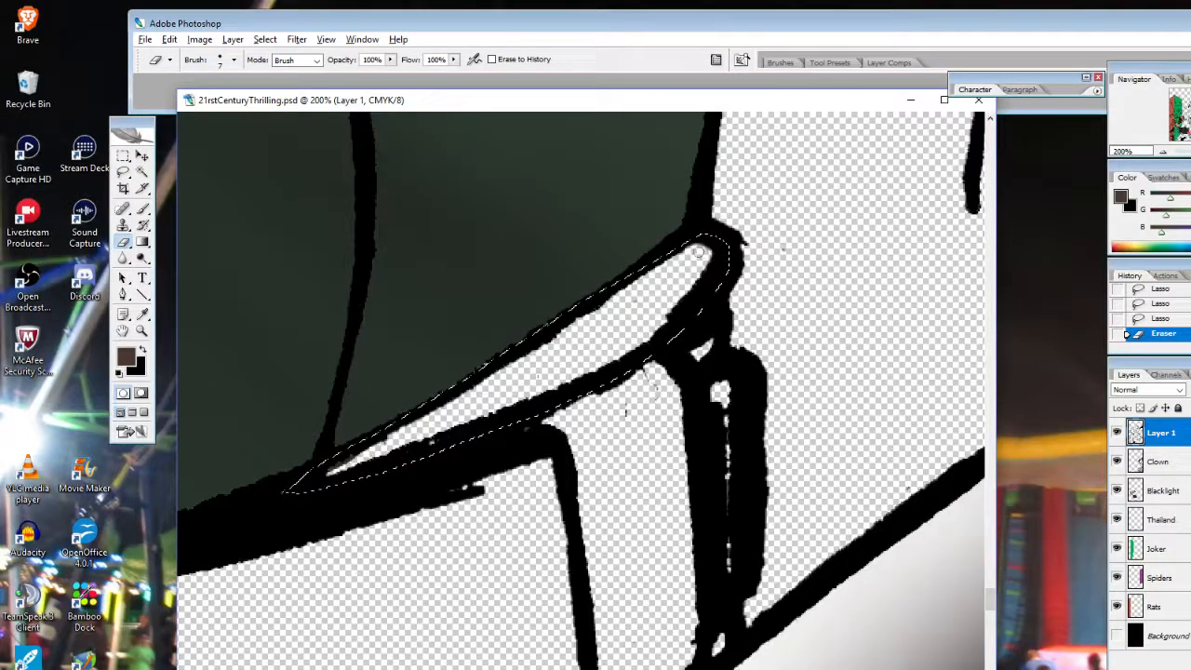
pyautogui.click(638, 332)
pyautogui.click(638, 332)
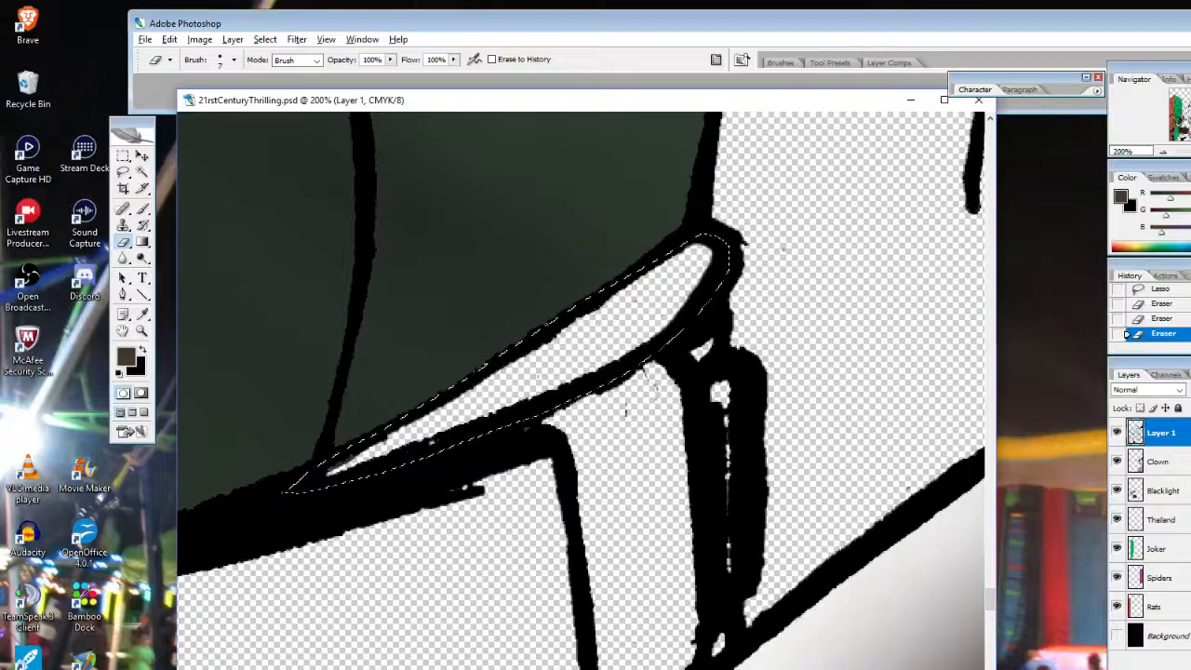
pyautogui.click(575, 355)
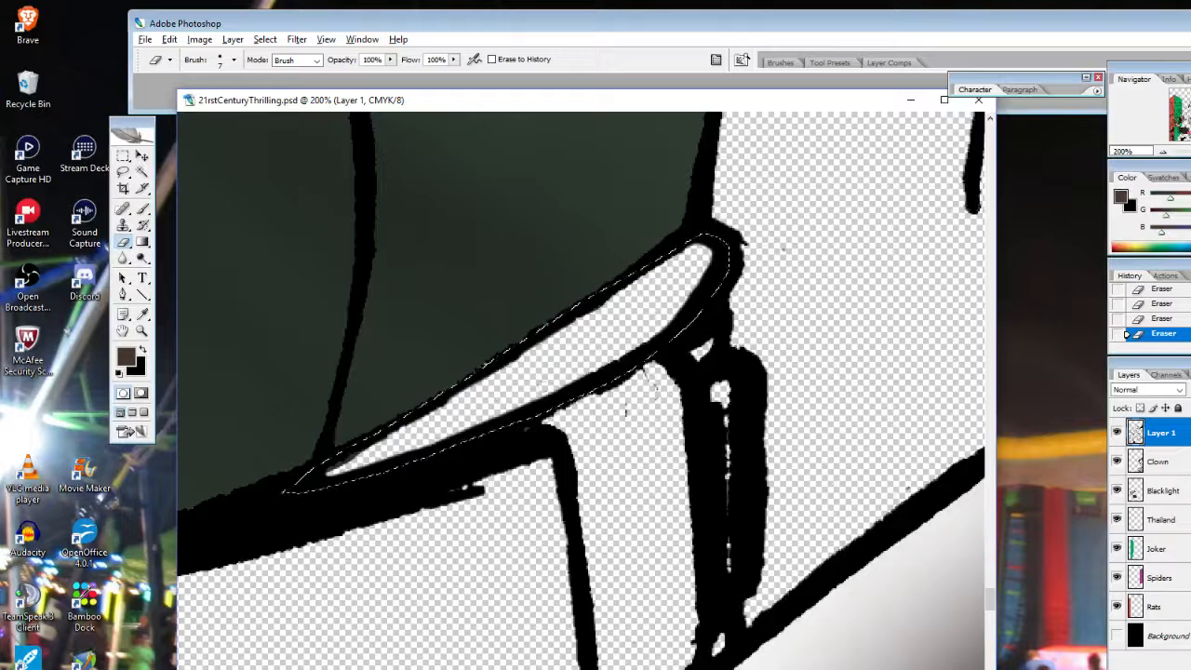
# Touch up the outline of the selected shirt strip in black with the size 5 Brush
pyautogui.click(127, 358)
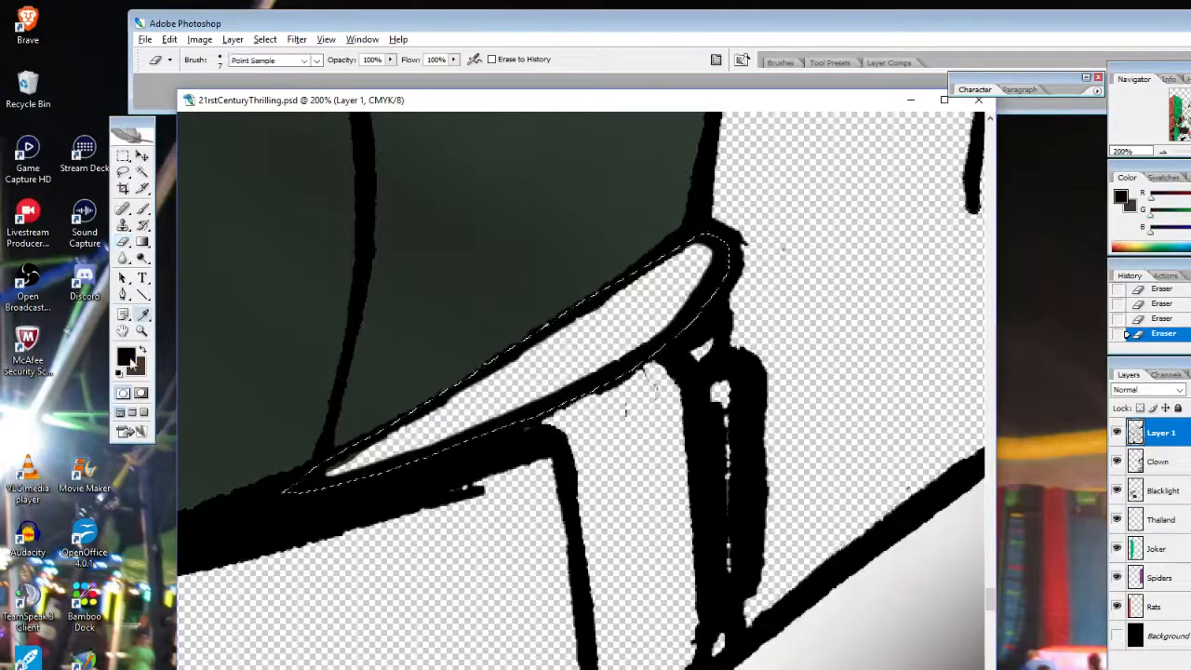
pyautogui.click(862, 204)
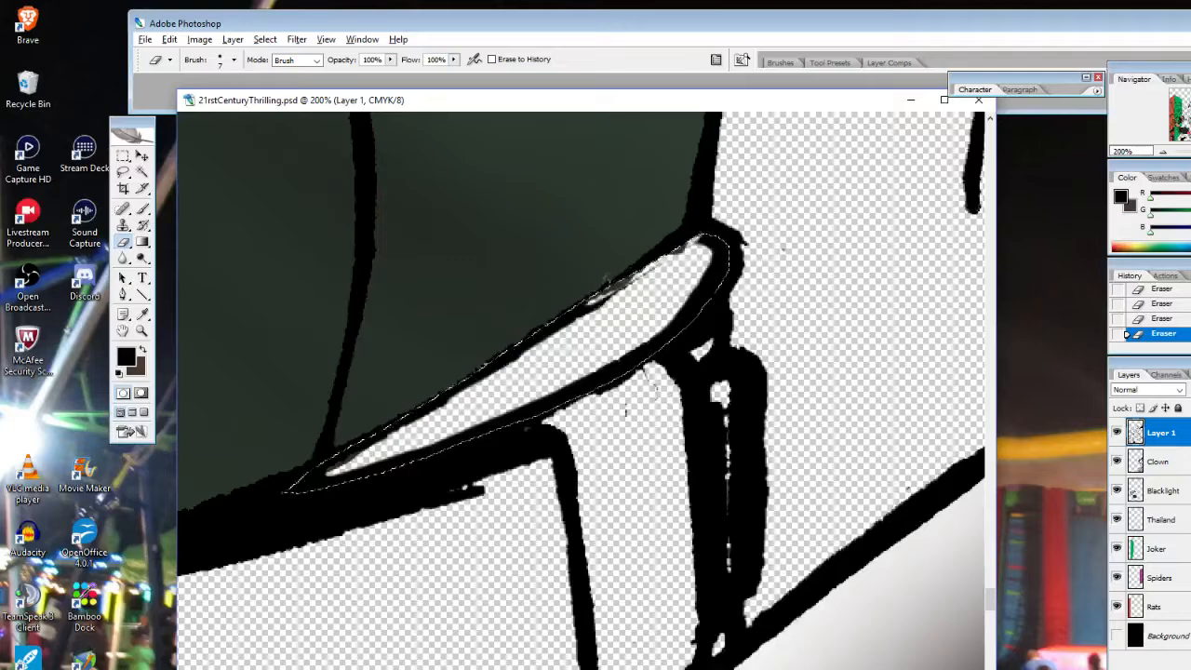
pyautogui.click(1163, 318)
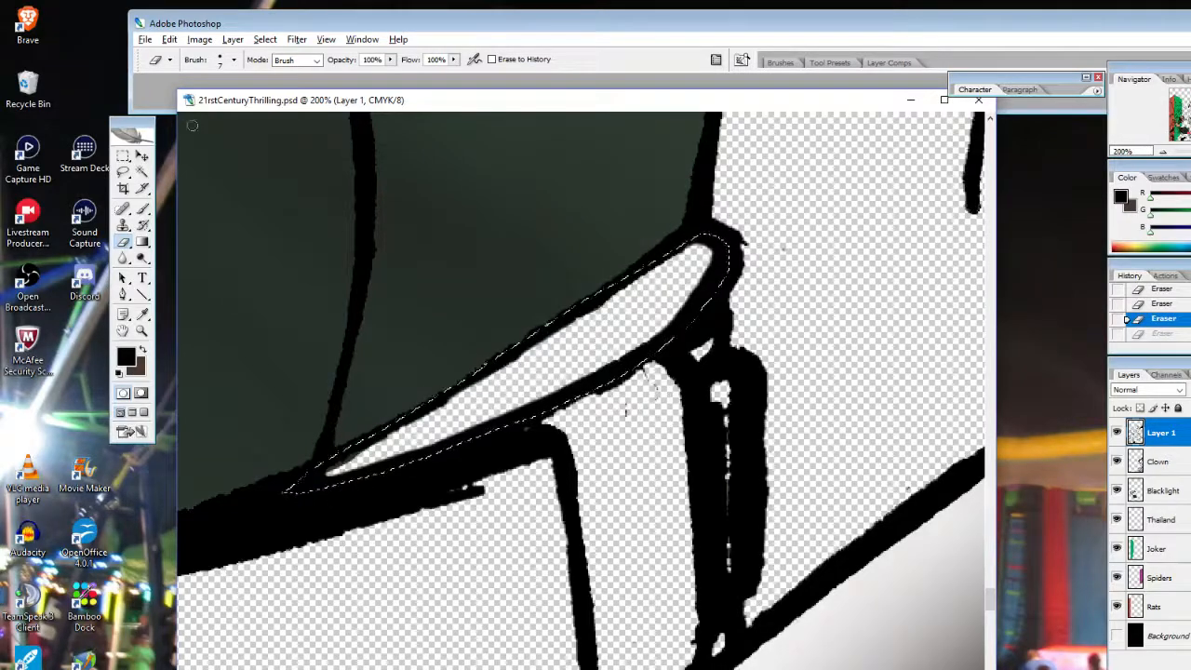
pyautogui.click(142, 209)
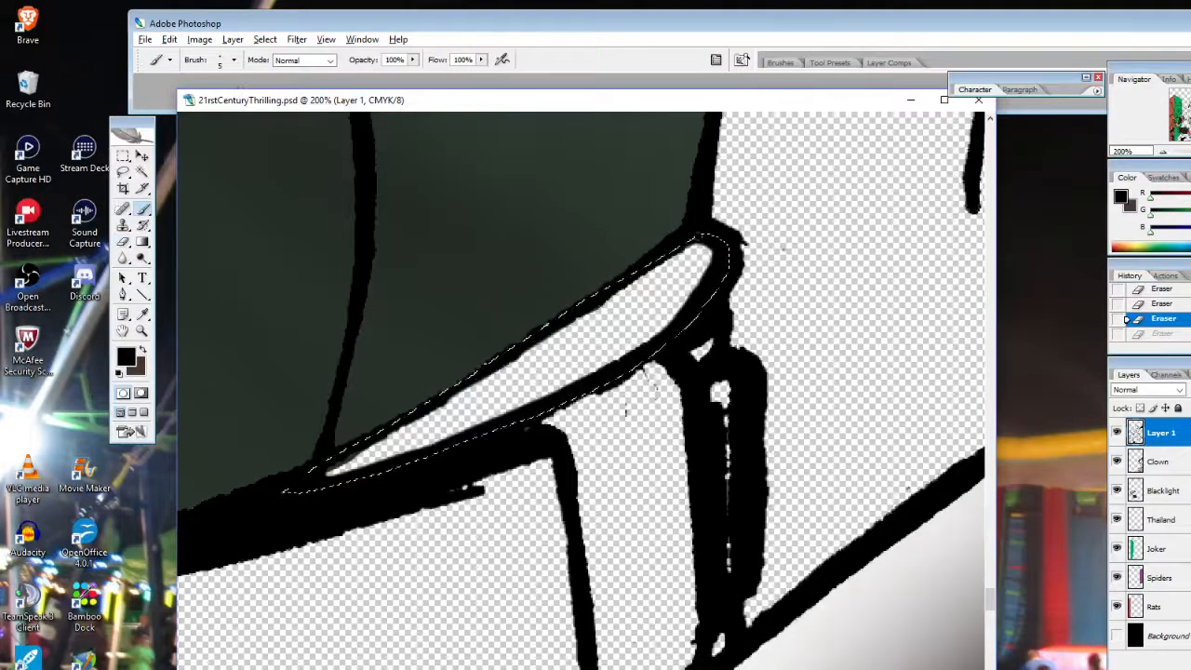
pyautogui.click(521, 353)
pyautogui.click(521, 354)
pyautogui.click(521, 354)
pyautogui.click(522, 354)
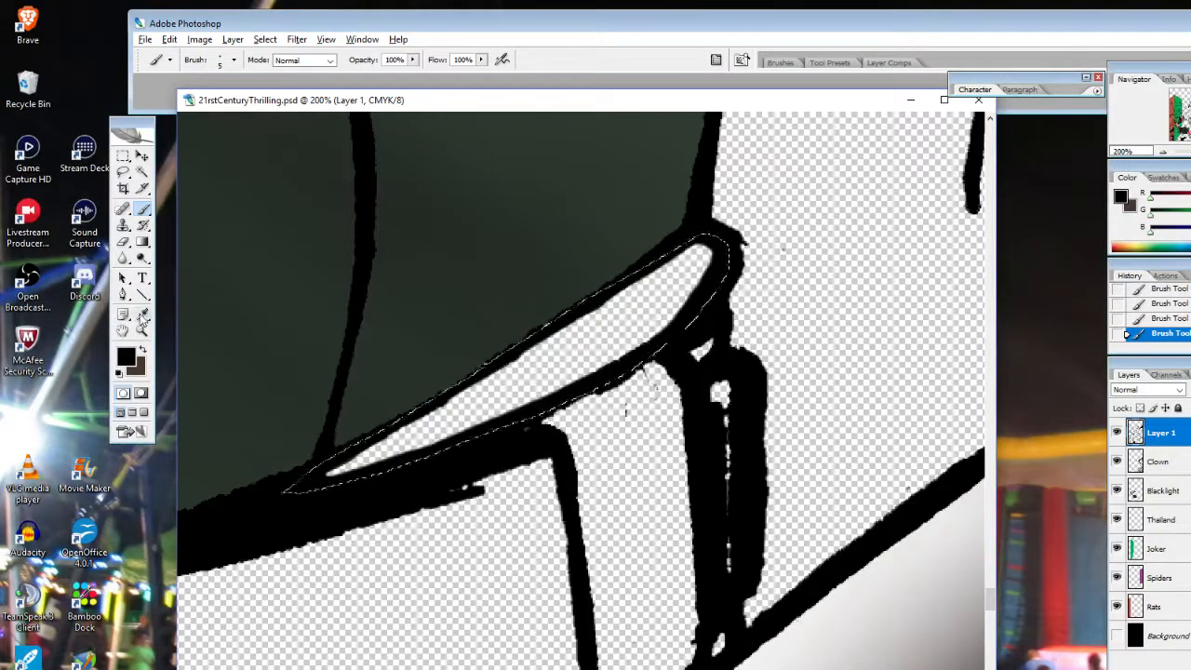
# Set the foreground colour to slate blue #3d556f for the shirt
pyautogui.click(143, 351)
pyautogui.click(126, 356)
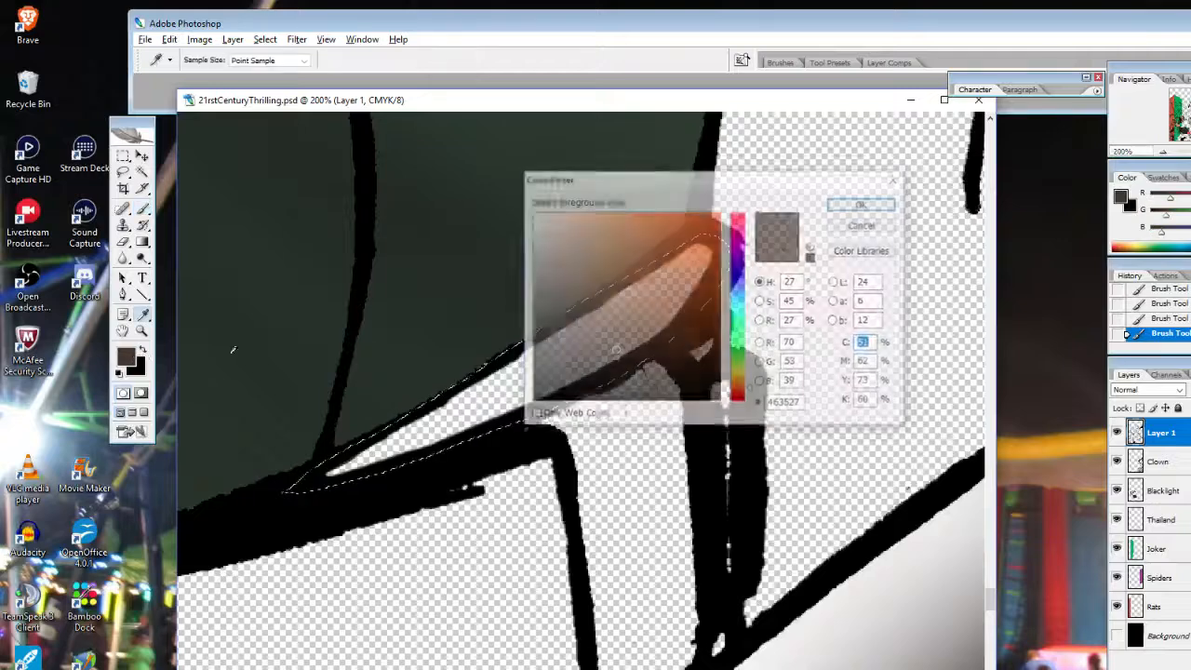
pyautogui.click(737, 292)
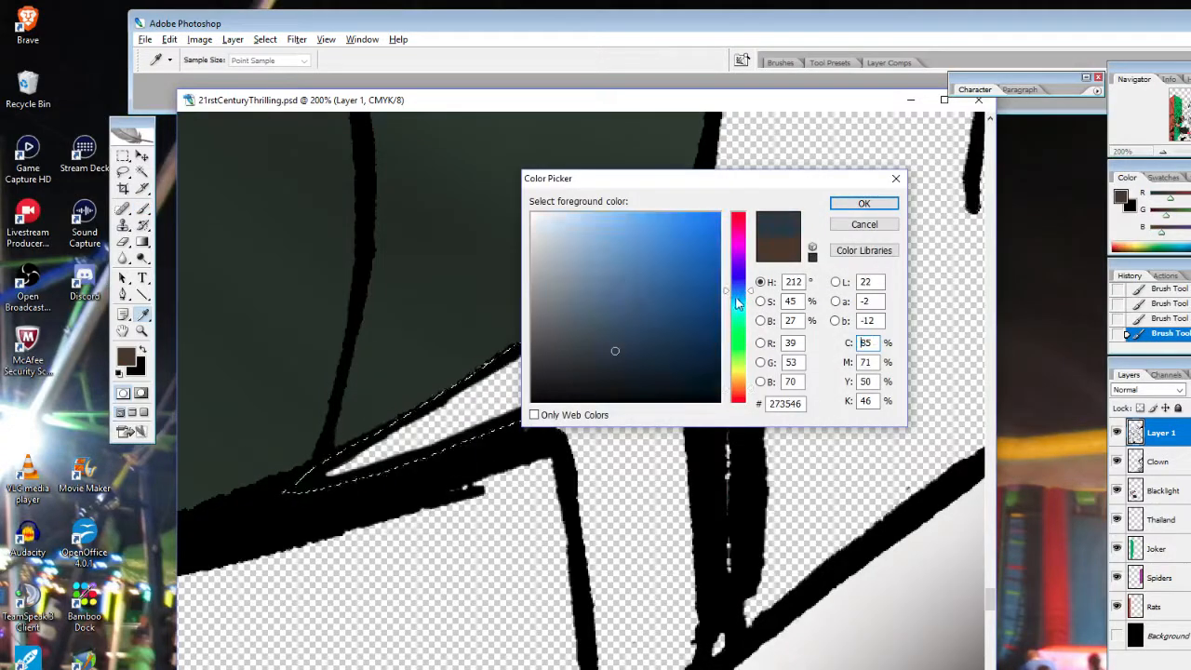
pyautogui.click(614, 319)
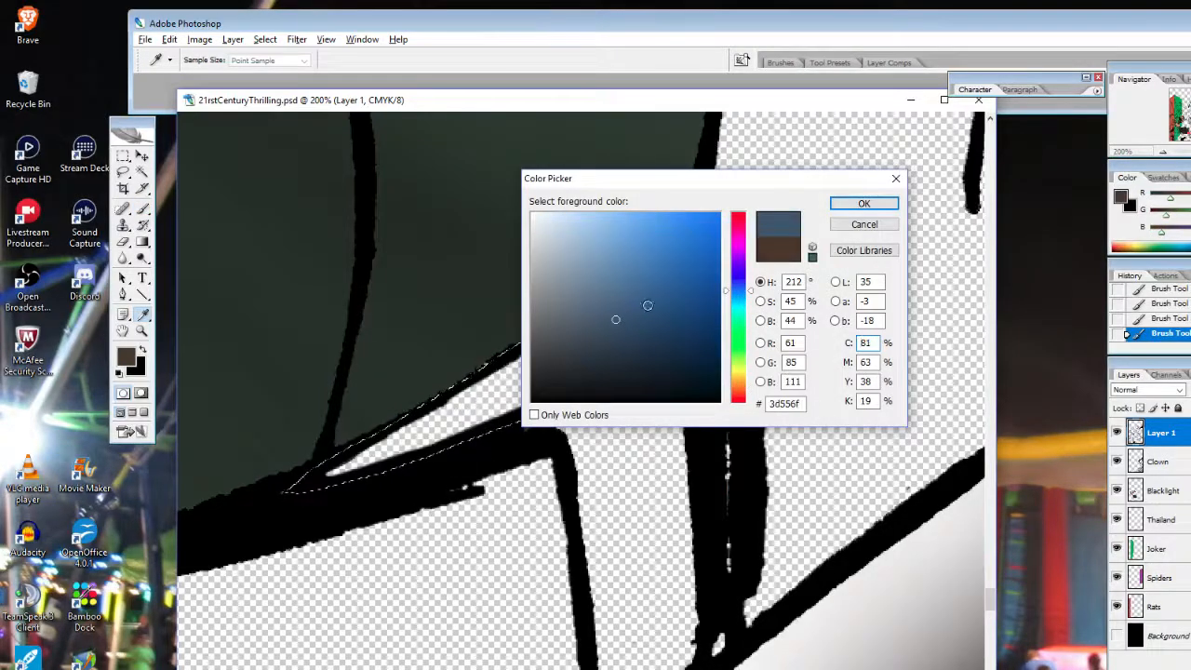
pyautogui.click(852, 206)
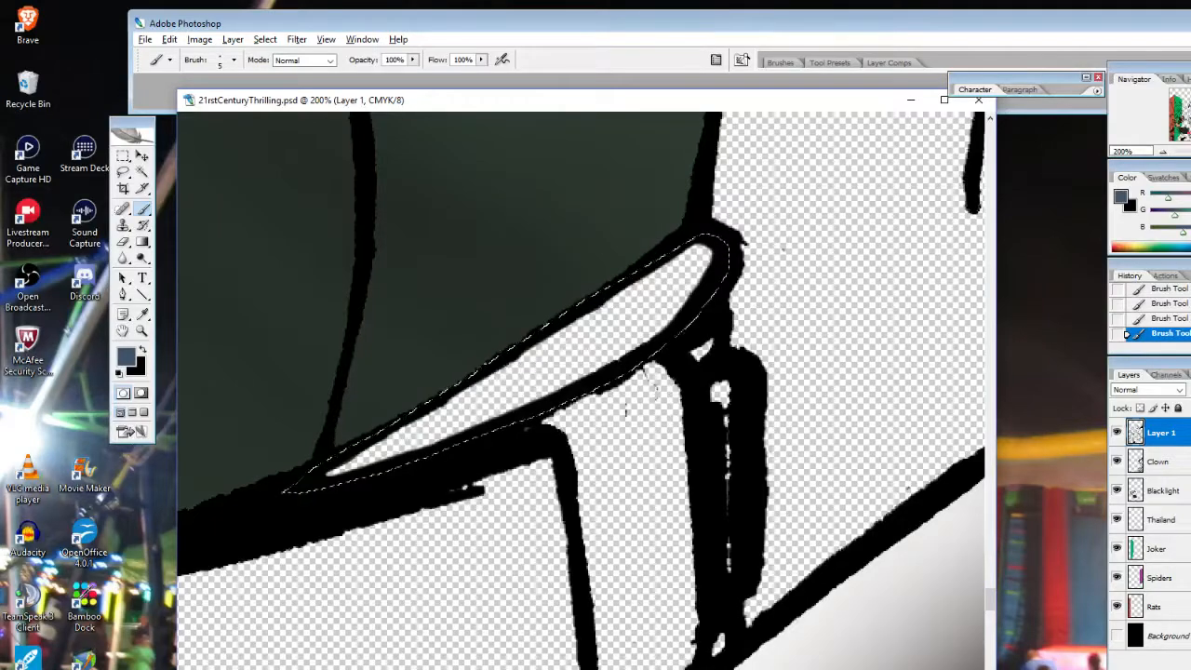
pyautogui.click(142, 331)
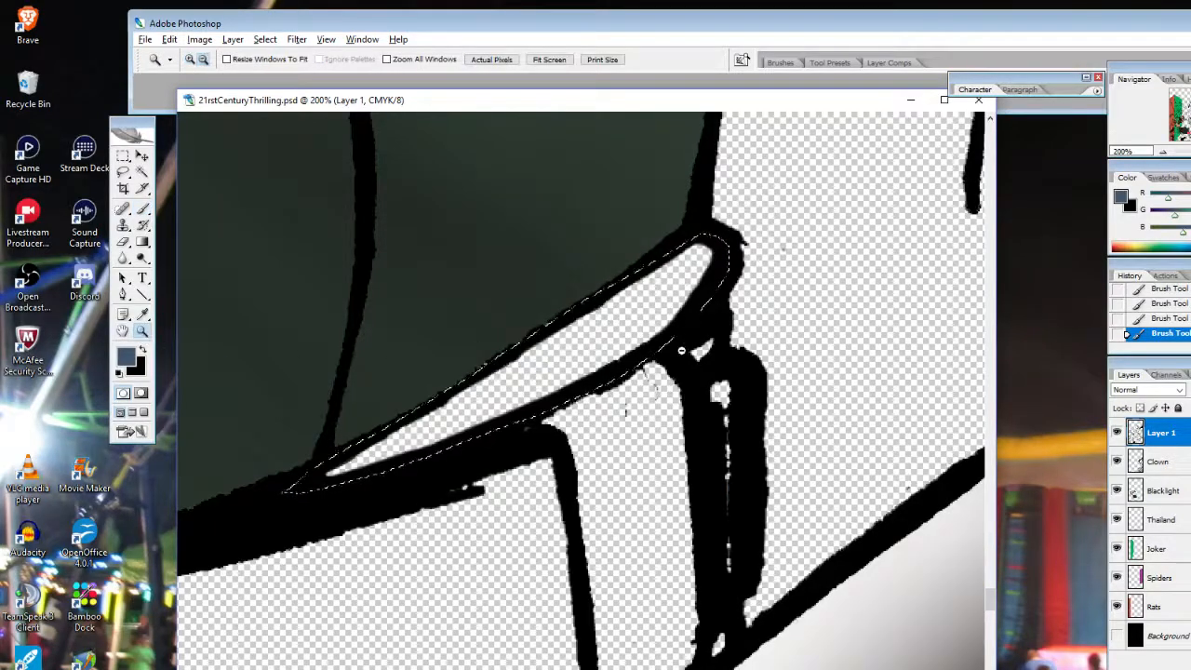
pyautogui.keyDown('alt'); pyautogui.click(671, 365); pyautogui.keyUp('alt')
pyautogui.keyDown('alt'); pyautogui.click(671, 365); pyautogui.keyUp('alt')
pyautogui.keyDown('alt'); pyautogui.click(529, 429); pyautogui.keyUp('alt')
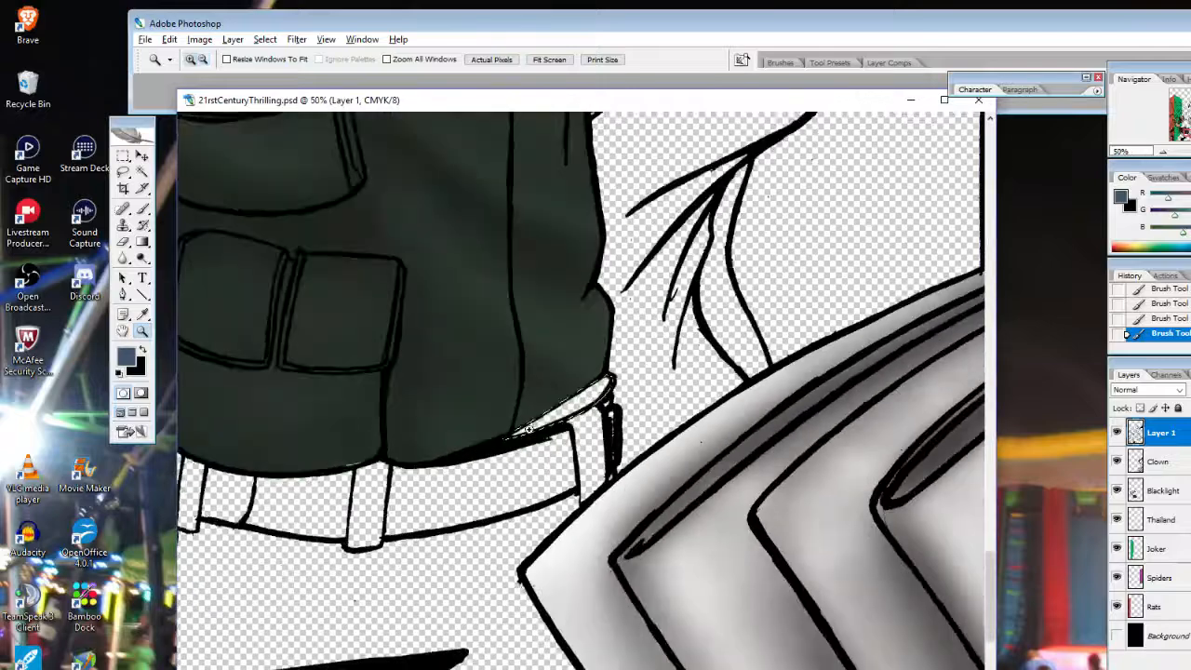
# Set the foreground colour to light blue #84a9d3 for the shirt's base colour
pyautogui.click(607, 439)
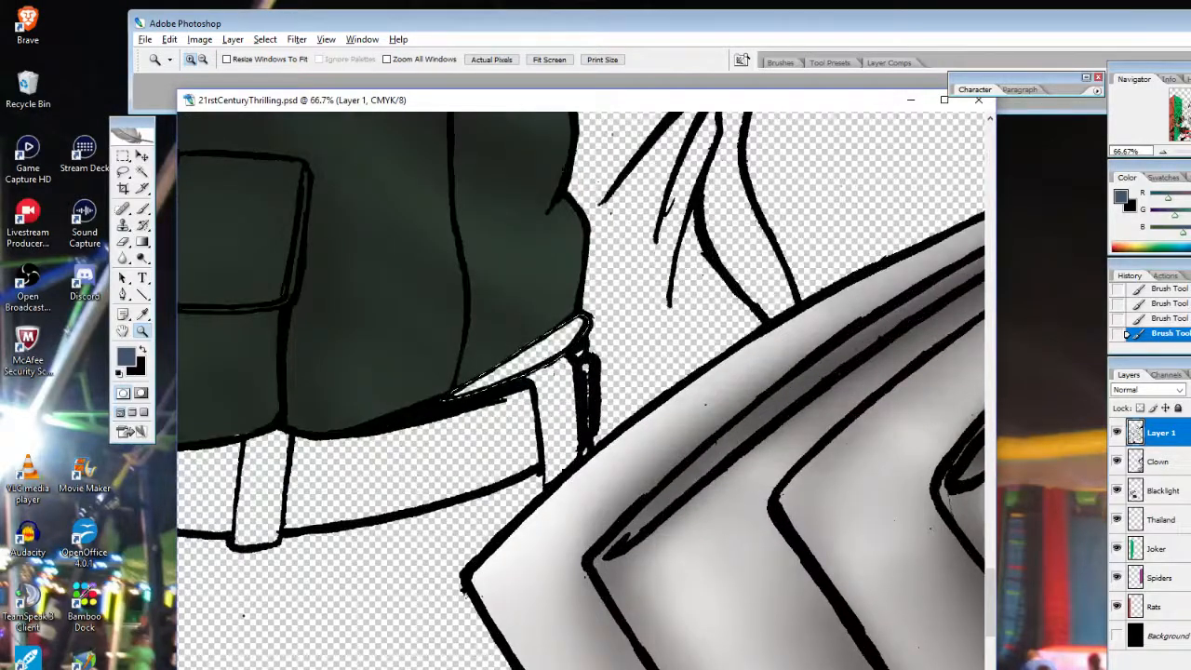
pyautogui.click(130, 362)
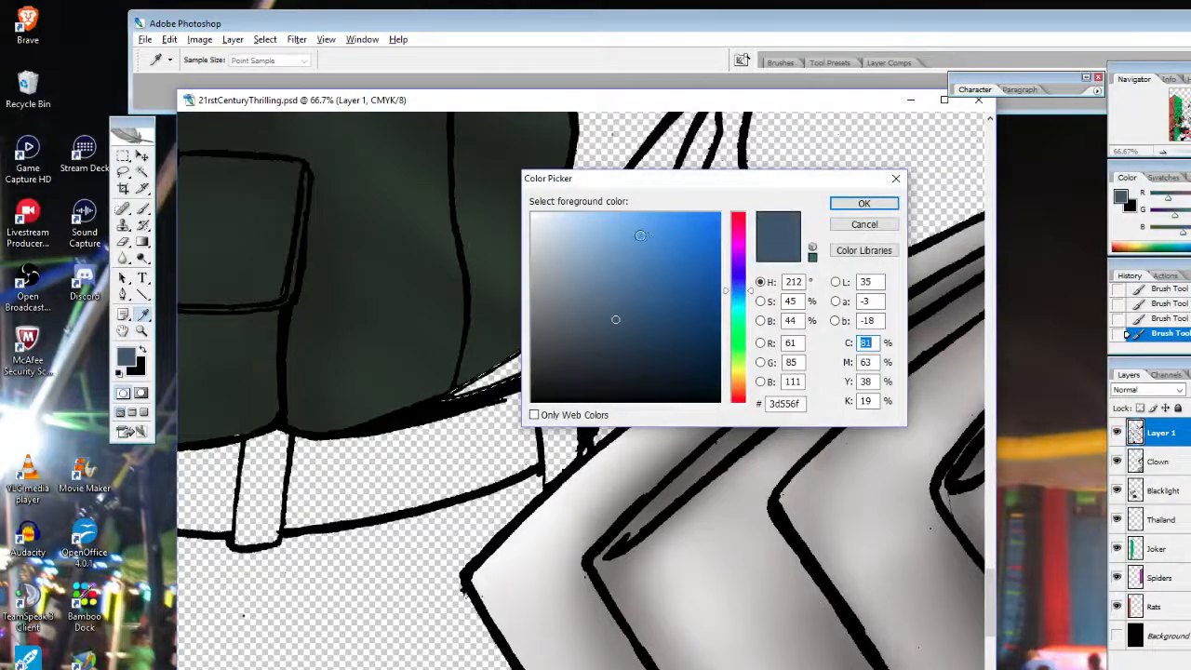
pyautogui.moveTo(640, 235)
pyautogui.mouseDown()
pyautogui.moveTo(609, 232)
pyautogui.moveTo(603, 245)
pyautogui.mouseUp()
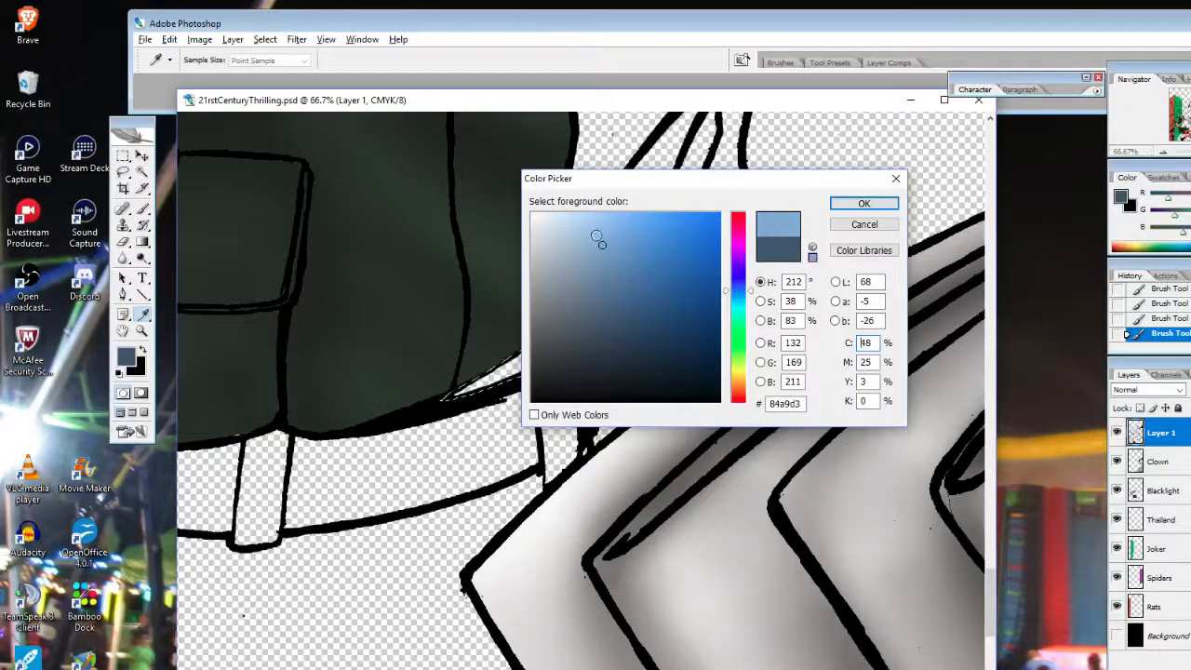
pyautogui.click(864, 204)
pyautogui.click(141, 331)
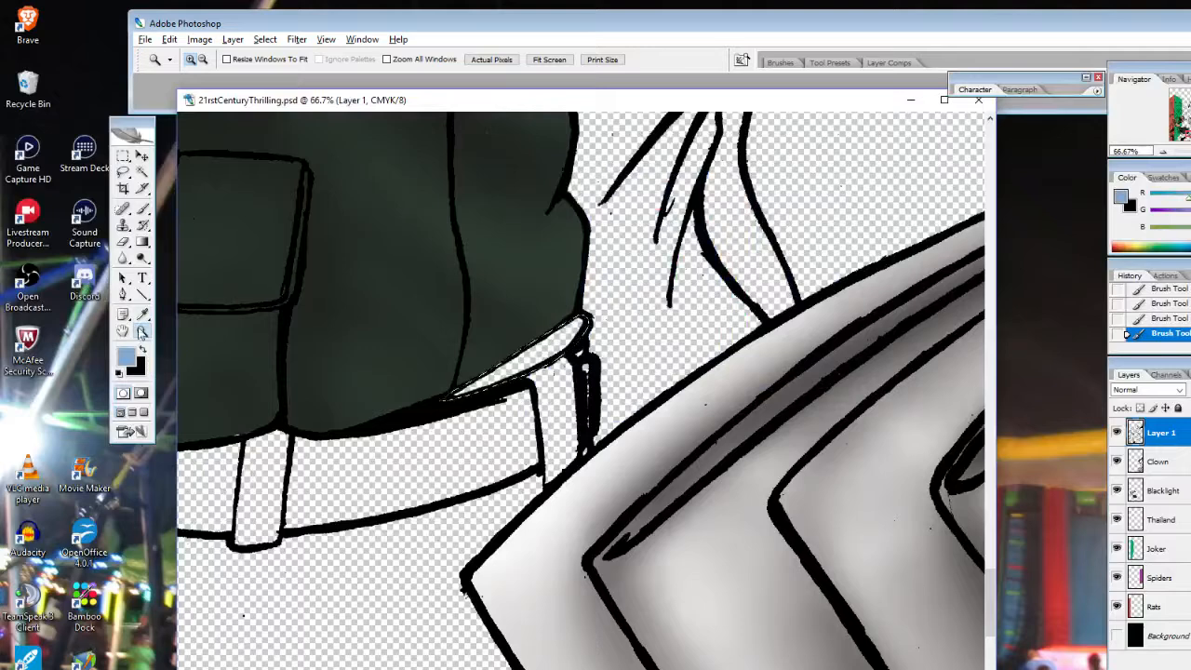
# Try filling the selected shirt with the light blue on Layer 1, and undo the fill
pyautogui.click(170, 39)
pyautogui.click(170, 243)
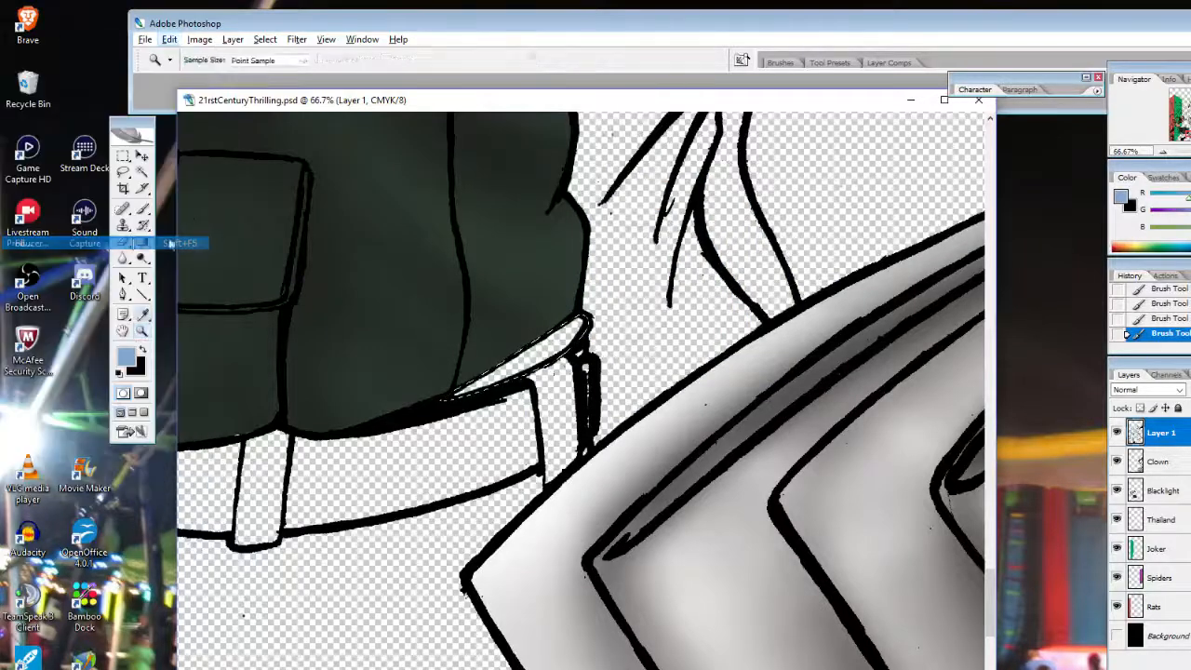
pyautogui.press('Return')
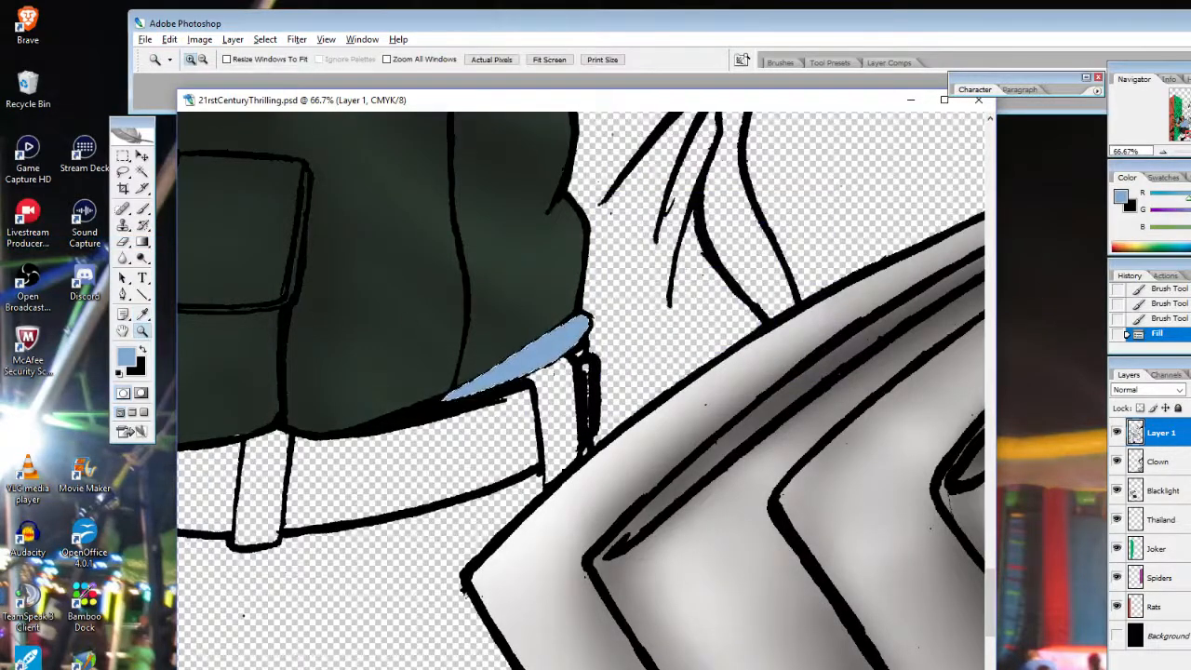
pyautogui.hotkey('ctrl', 'z')
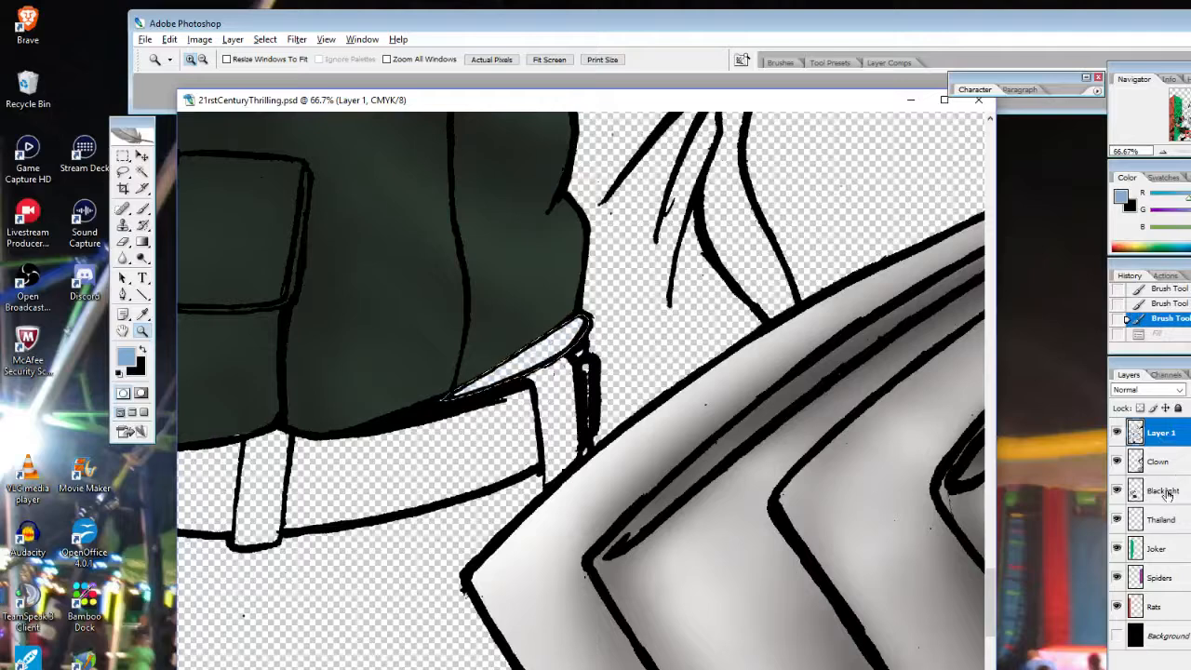
# Fill the selected shirt areas with the light blue foreground colour on the Blacklight layer
pyautogui.click(1154, 492)
pyautogui.click(169, 39)
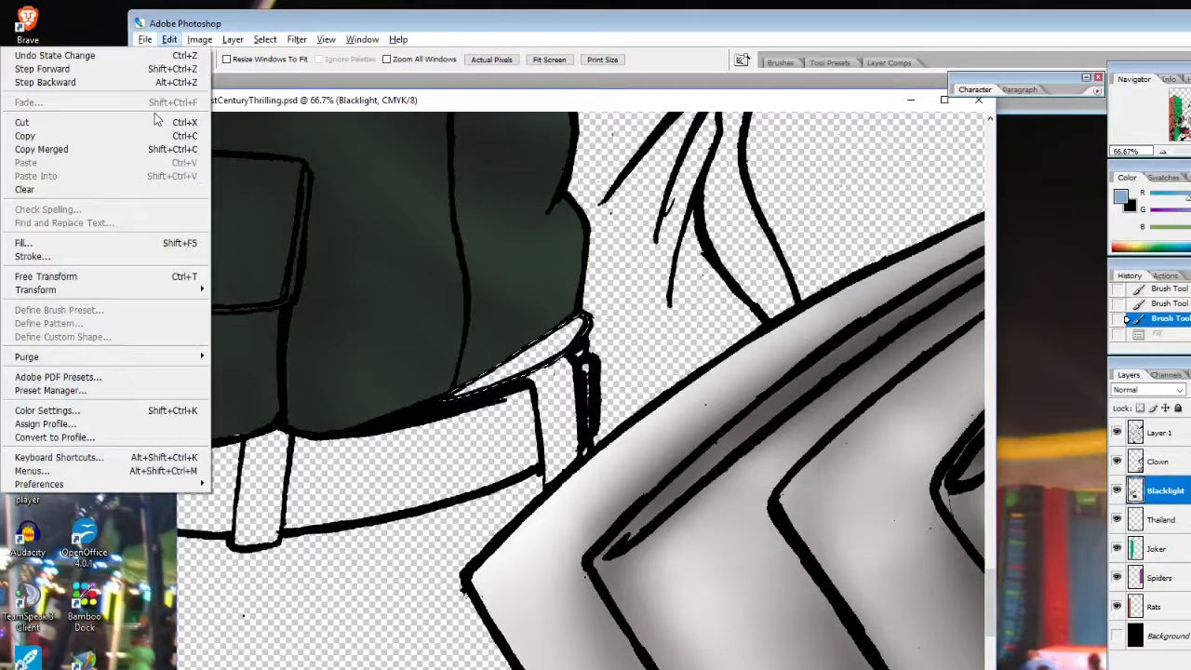
pyautogui.click(133, 243)
pyautogui.click(785, 239)
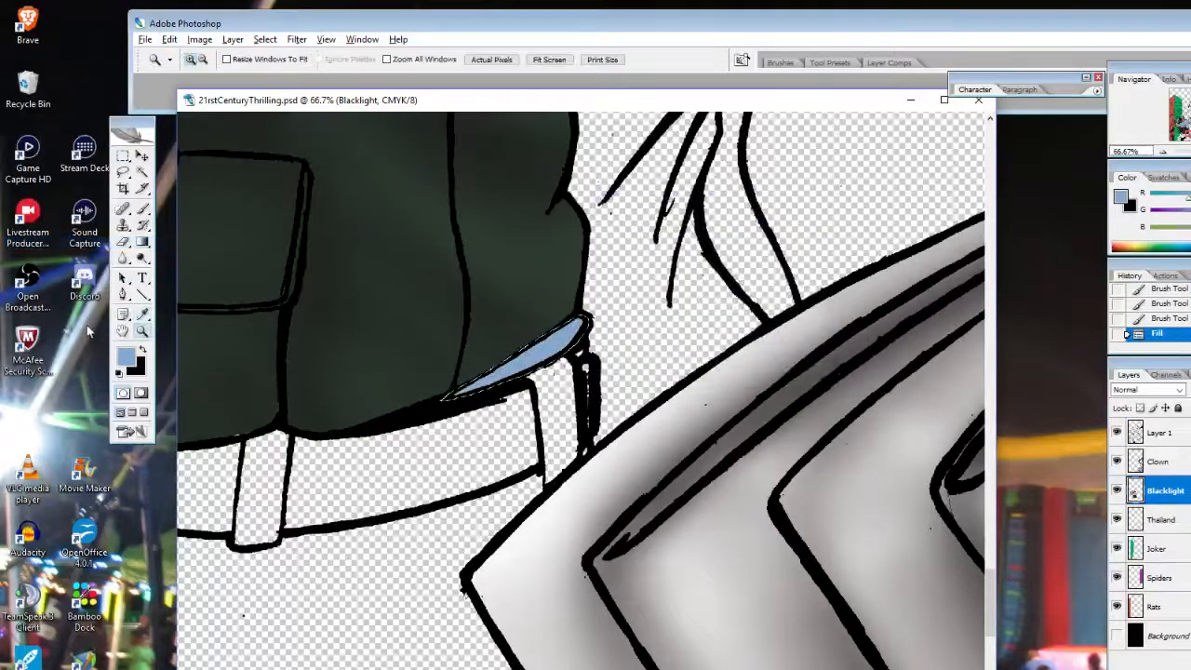
# Set up a soft Brush at 46 px with 0% hardness and 26% opacity, and stroke along the shirt strip above the belt
pyautogui.click(145, 210)
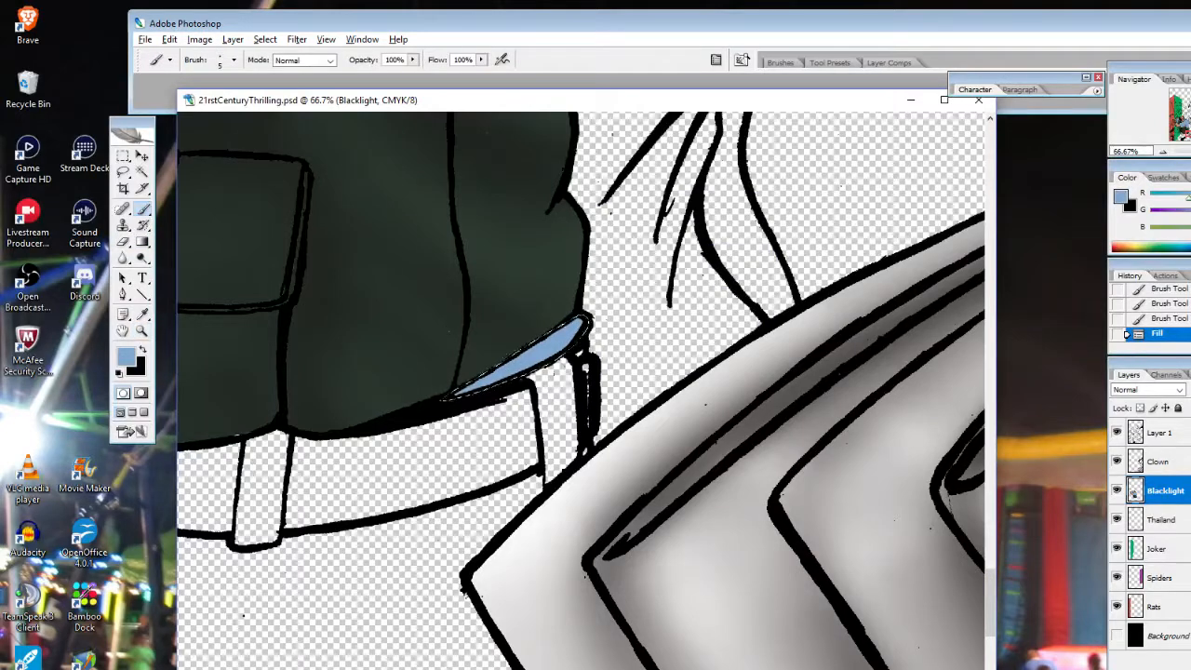
pyautogui.click(234, 61)
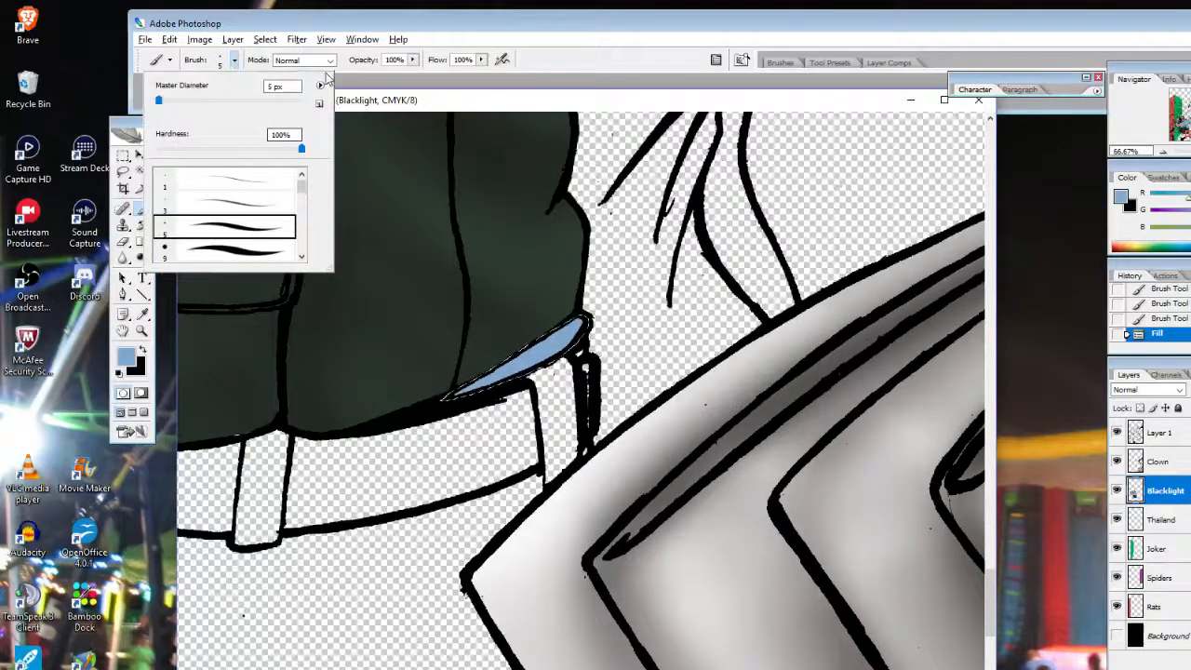
pyautogui.scroll(-5, 286, 233)
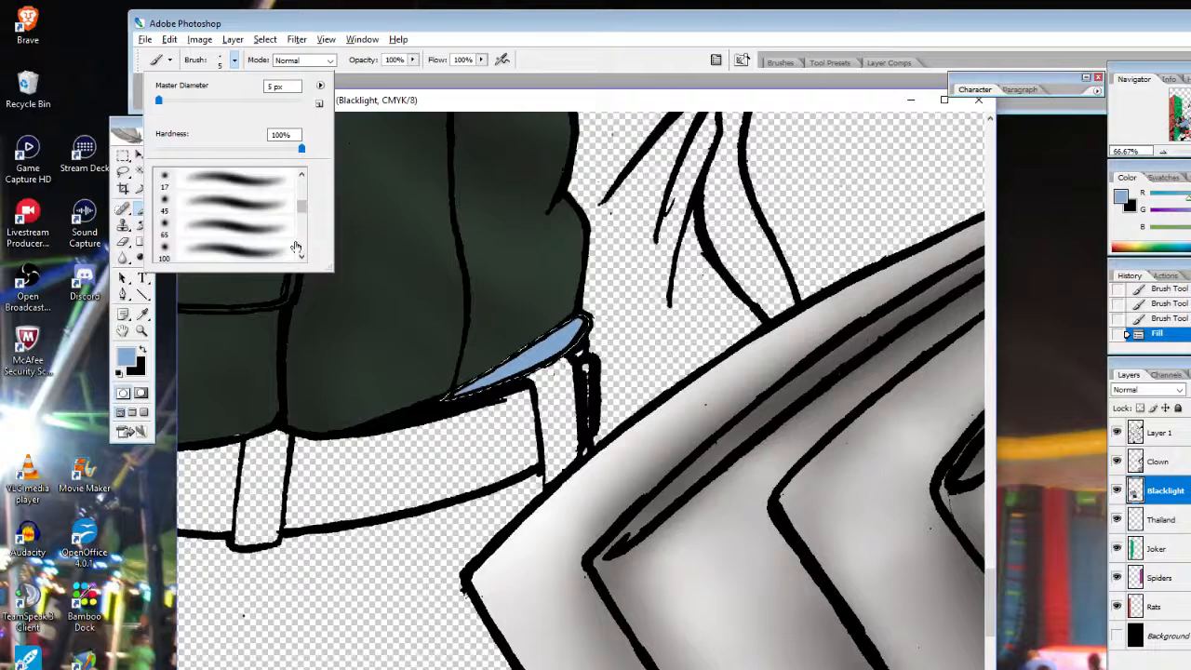
pyautogui.scroll(-3, 298, 216)
pyautogui.click(280, 196)
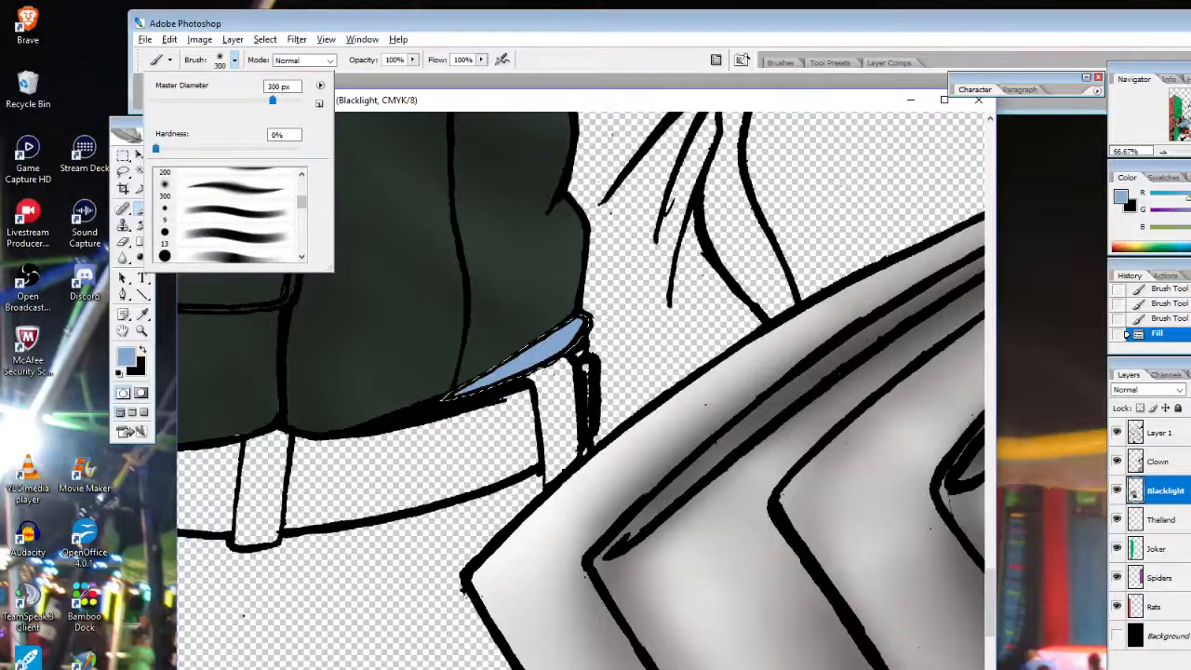
pyautogui.click(413, 60)
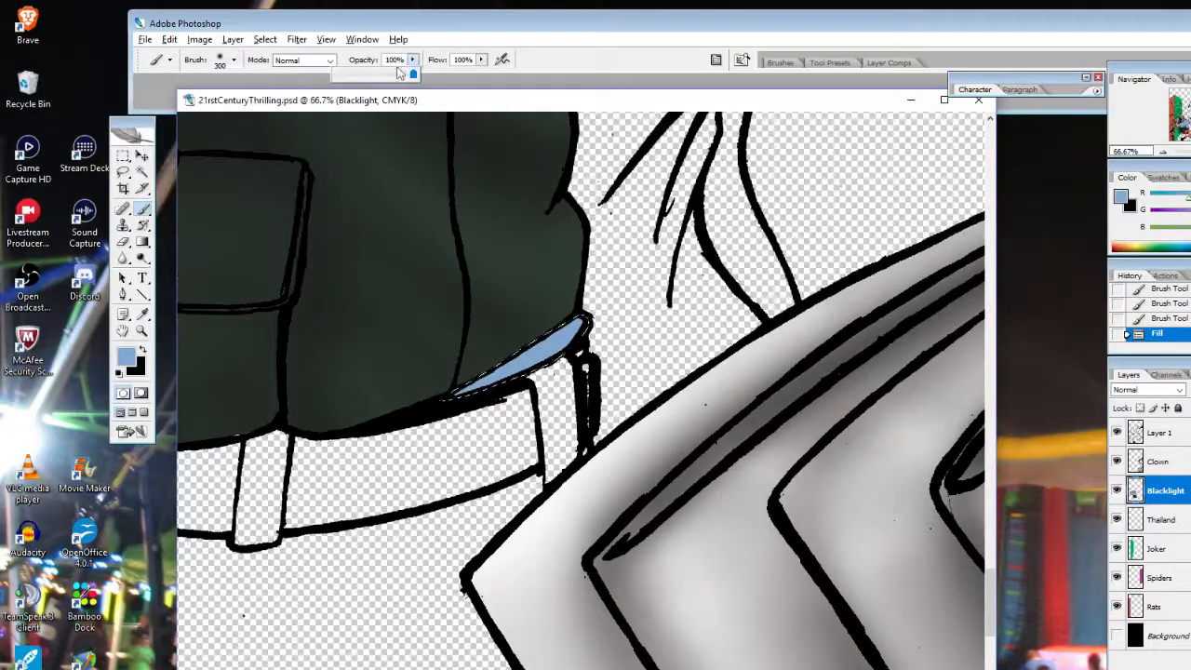
pyautogui.moveTo(401, 75); pyautogui.dragTo(359, 79)
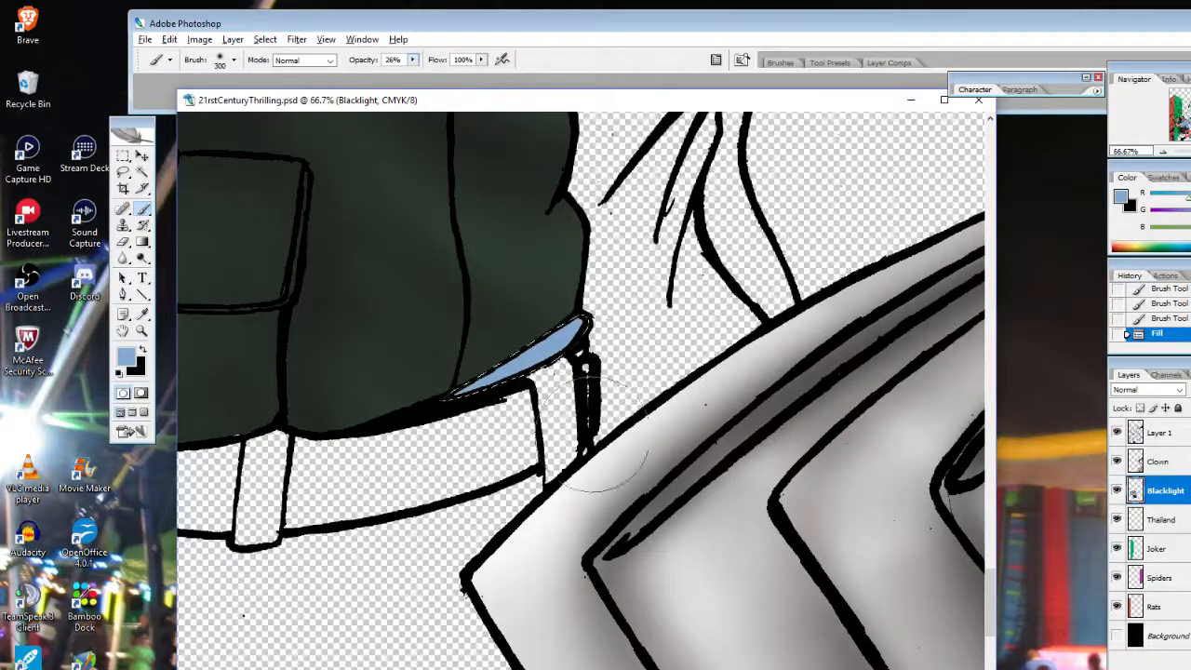
pyautogui.rightClick(600, 438)
pyautogui.click(641, 464)
pyautogui.moveTo(567, 337); pyautogui.dragTo(466, 390)
# Swap the foreground and background colours and set the new foreground to dark slate blue #334252
pyautogui.click(141, 351)
pyautogui.click(126, 356)
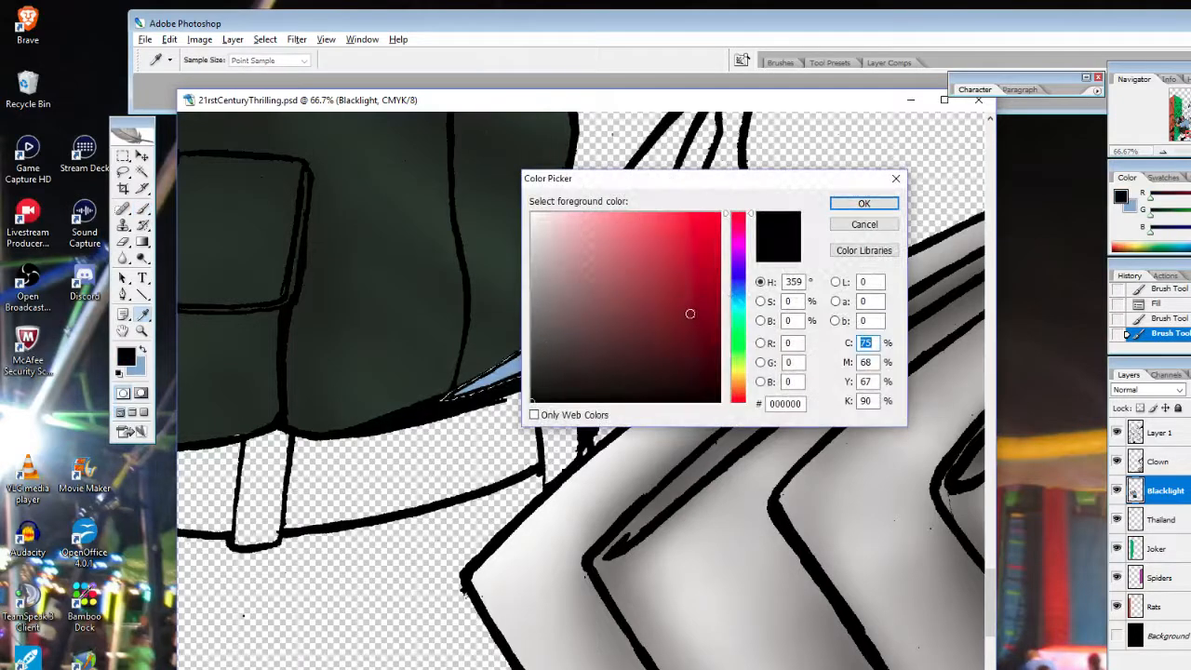
pyautogui.moveTo(738, 290); pyautogui.dragTo(740, 282)
pyautogui.click(668, 293)
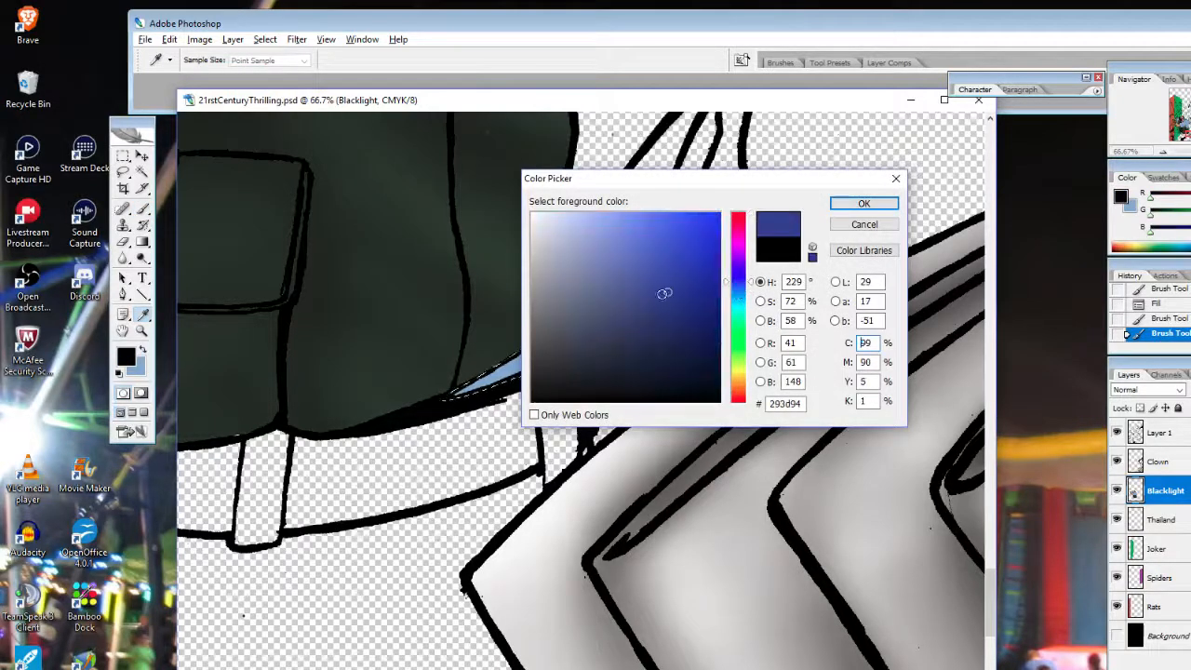
pyautogui.click(727, 286)
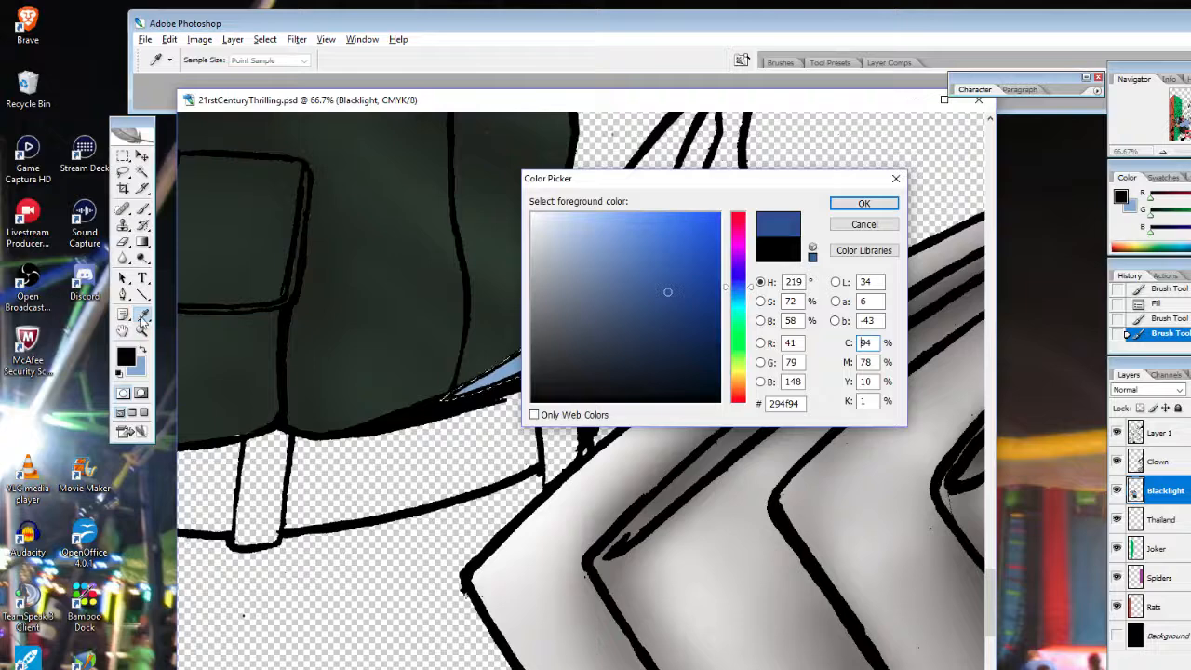
pyautogui.click(493, 376)
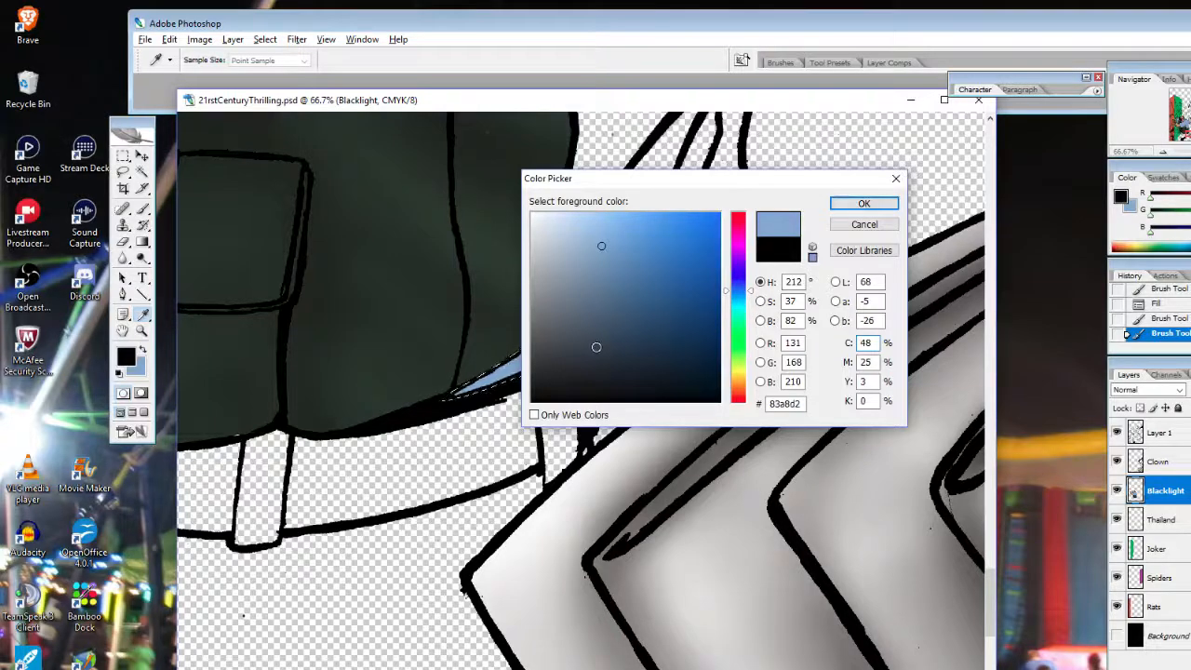
pyautogui.click(598, 350)
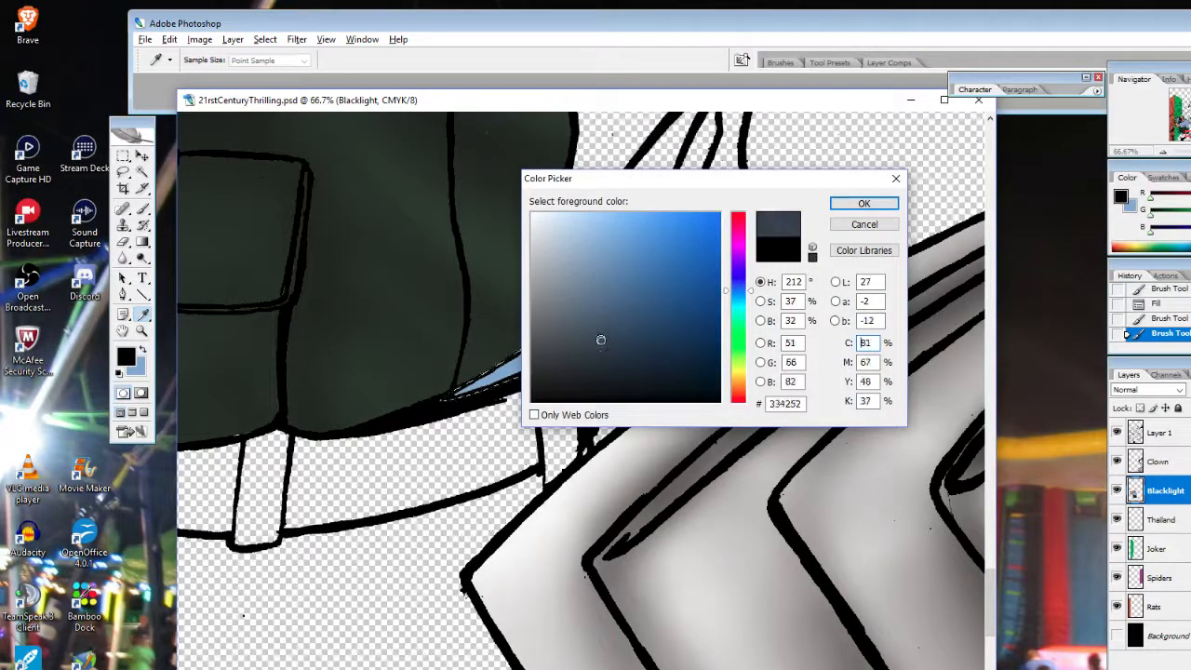
pyautogui.click(862, 206)
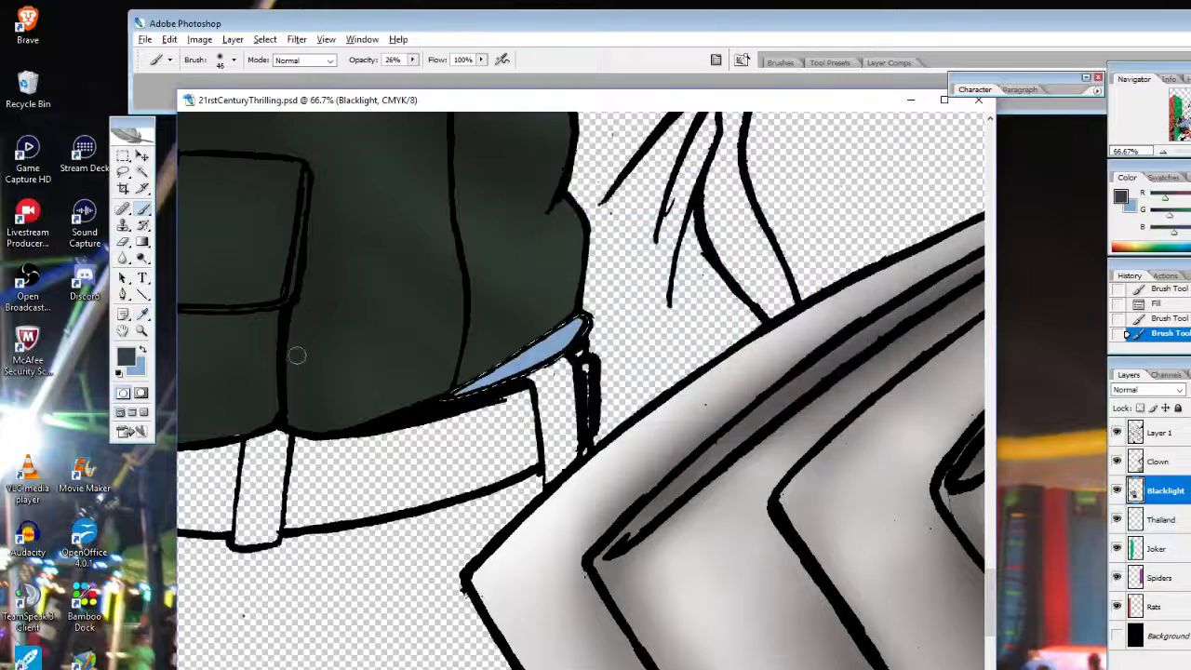
# Make the foreground blue slightly darker and more saturated, and shade the shirt strip above the belt with it
pyautogui.click(128, 357)
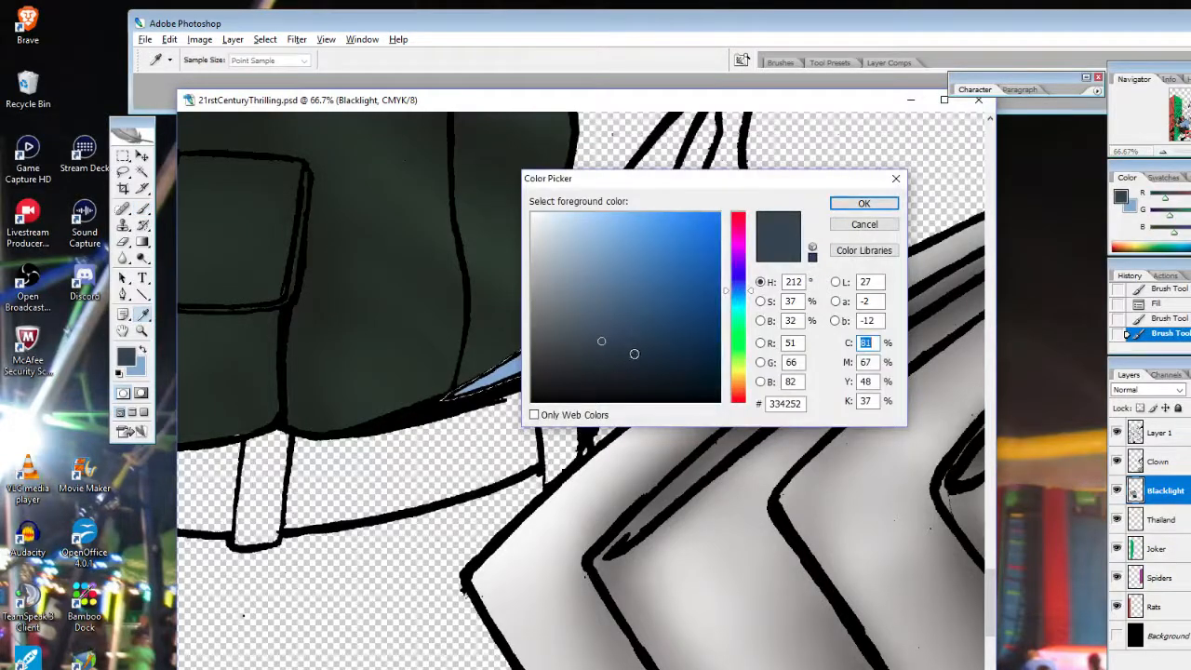
pyautogui.click(634, 354)
pyautogui.click(856, 207)
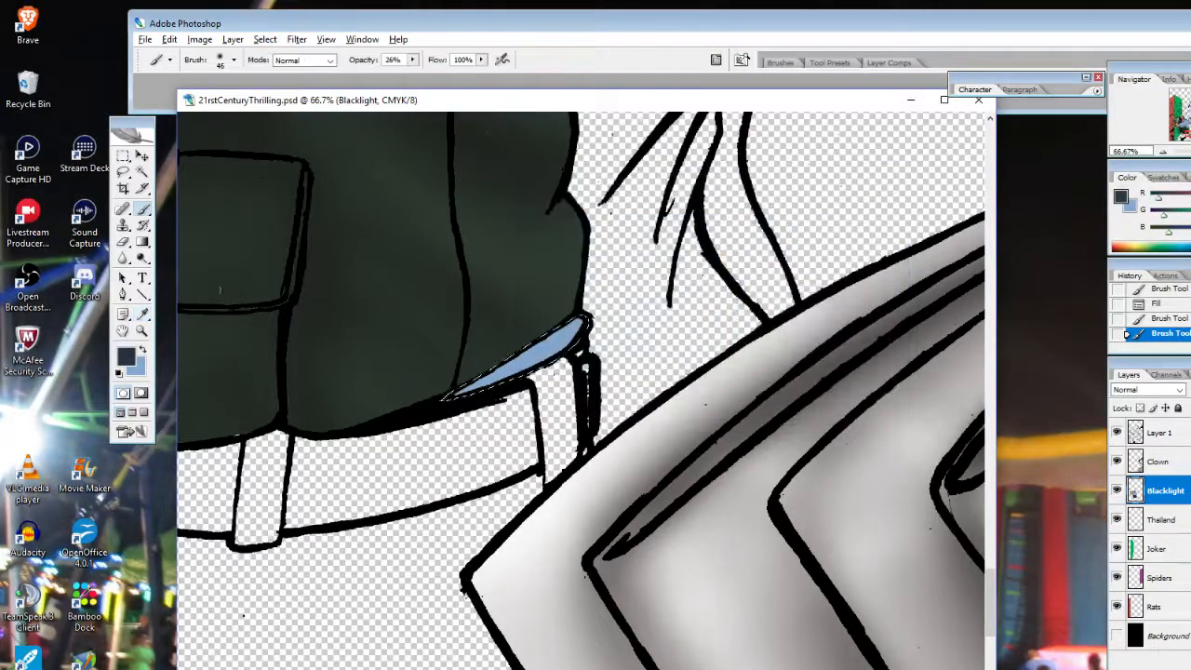
pyautogui.moveTo(604, 326); pyautogui.dragTo(447, 402)
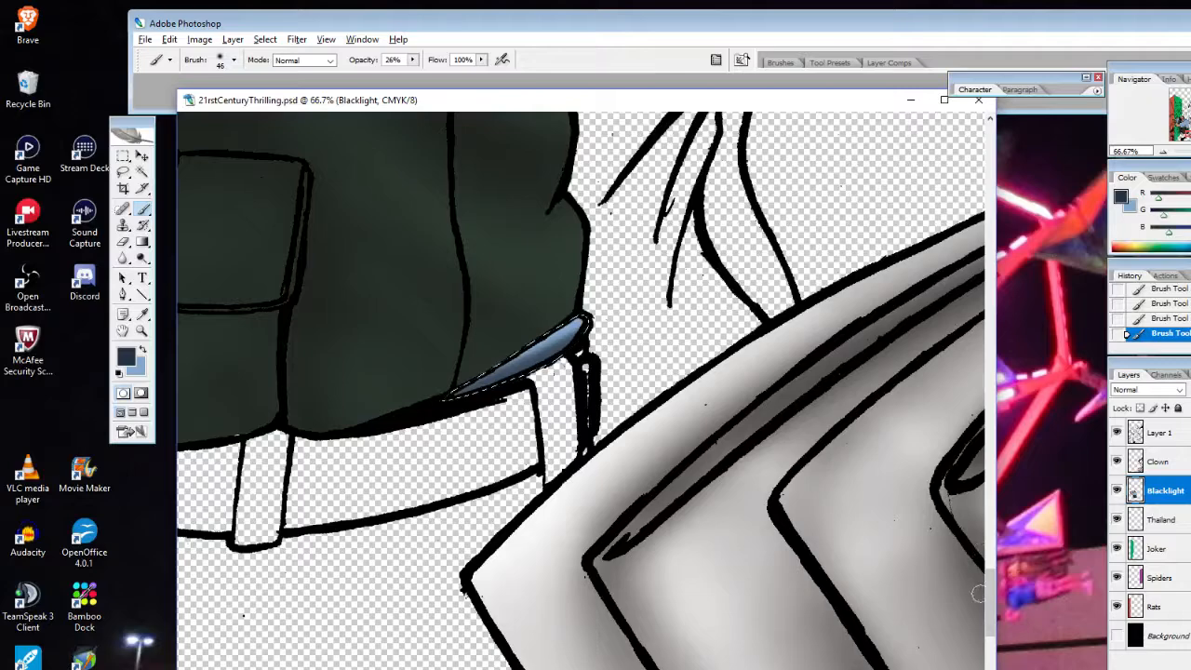
# Enlarge the soft Brush to 163 px and shade the sleeve of the raised arm beside the rope with the dark blue
pyautogui.moveTo(990, 584); pyautogui.dragTo(949, 497)
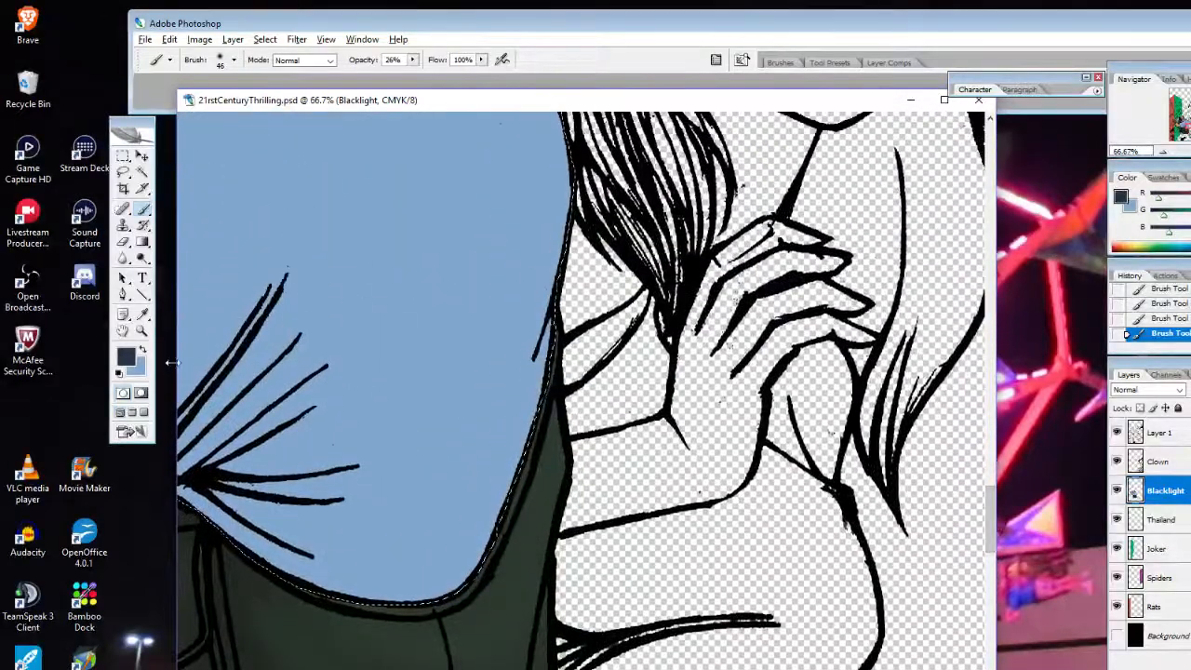
pyautogui.press('z')
pyautogui.keyDown('alt'); pyautogui.click(445, 381); pyautogui.keyUp('alt')
pyautogui.keyDown('alt'); pyautogui.click(445, 381); pyautogui.keyUp('alt')
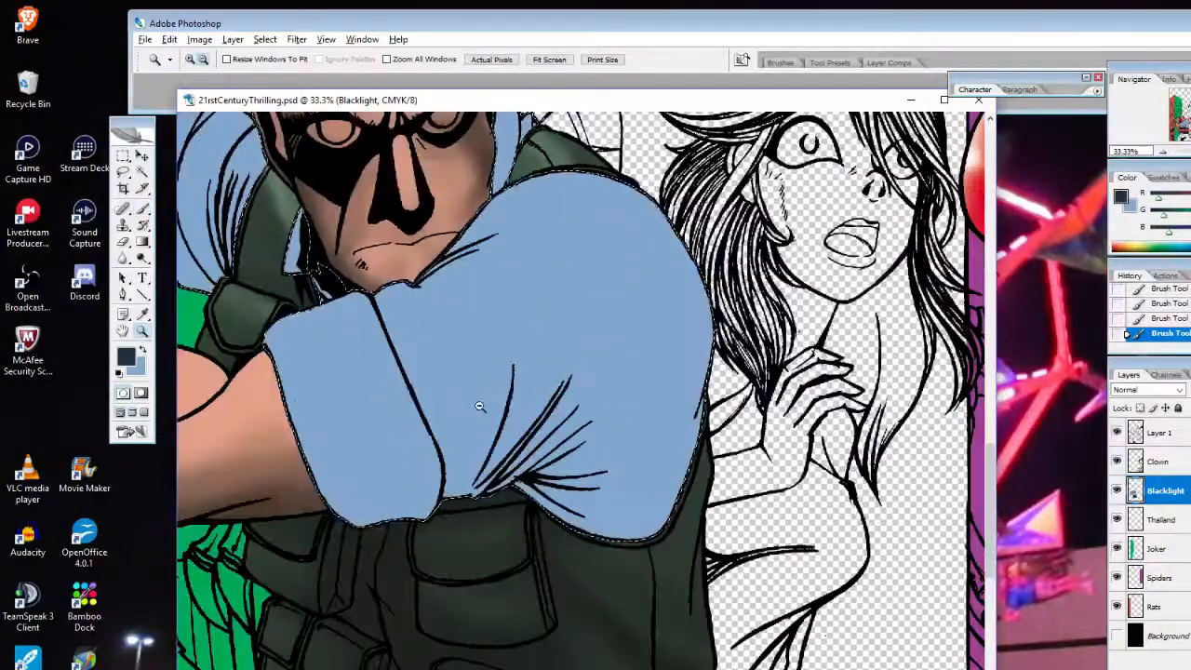
pyautogui.keyDown('alt'); pyautogui.click(484, 400); pyautogui.keyUp('alt')
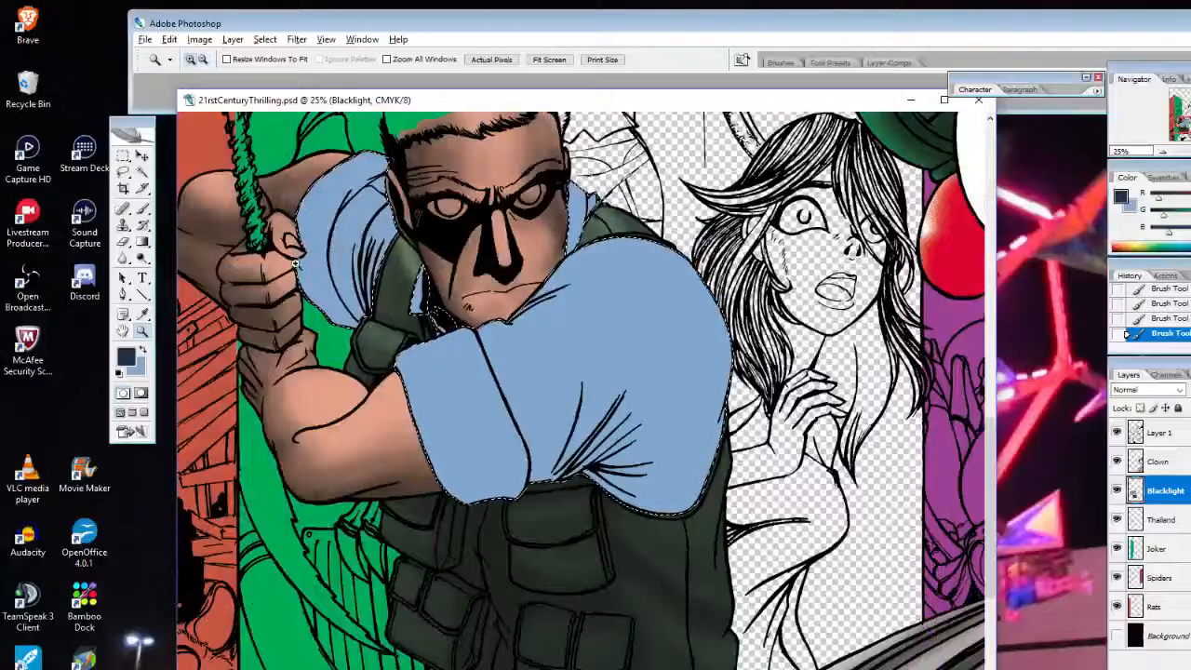
pyautogui.rightClick(394, 269)
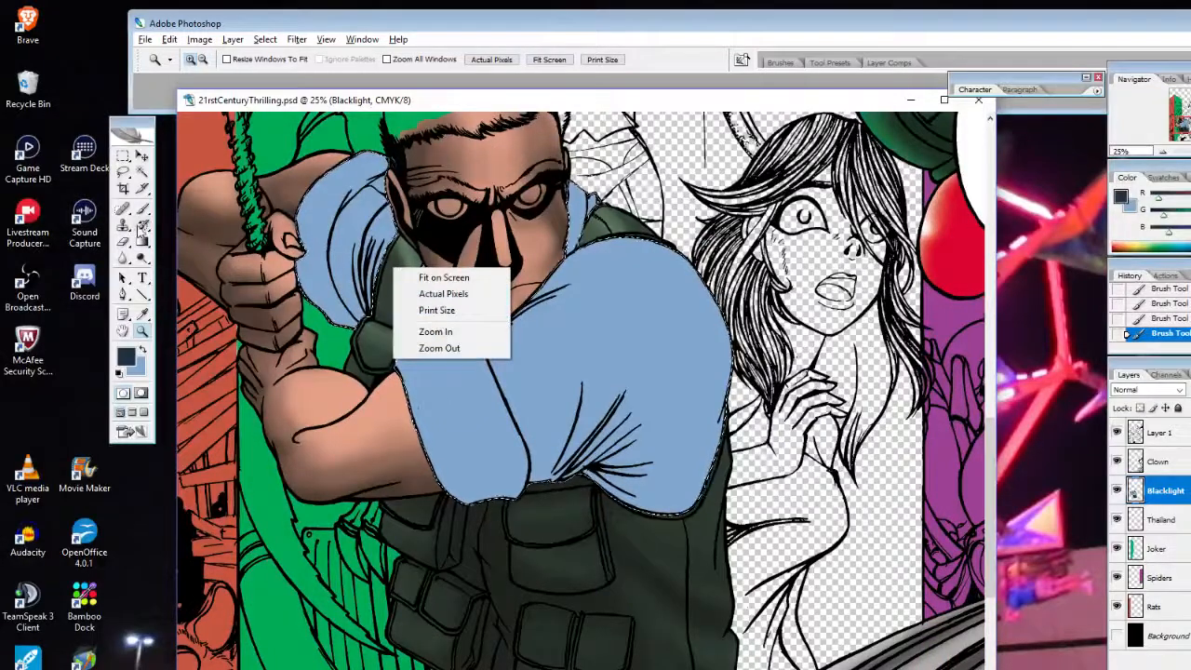
pyautogui.click(142, 213)
pyautogui.click(141, 210)
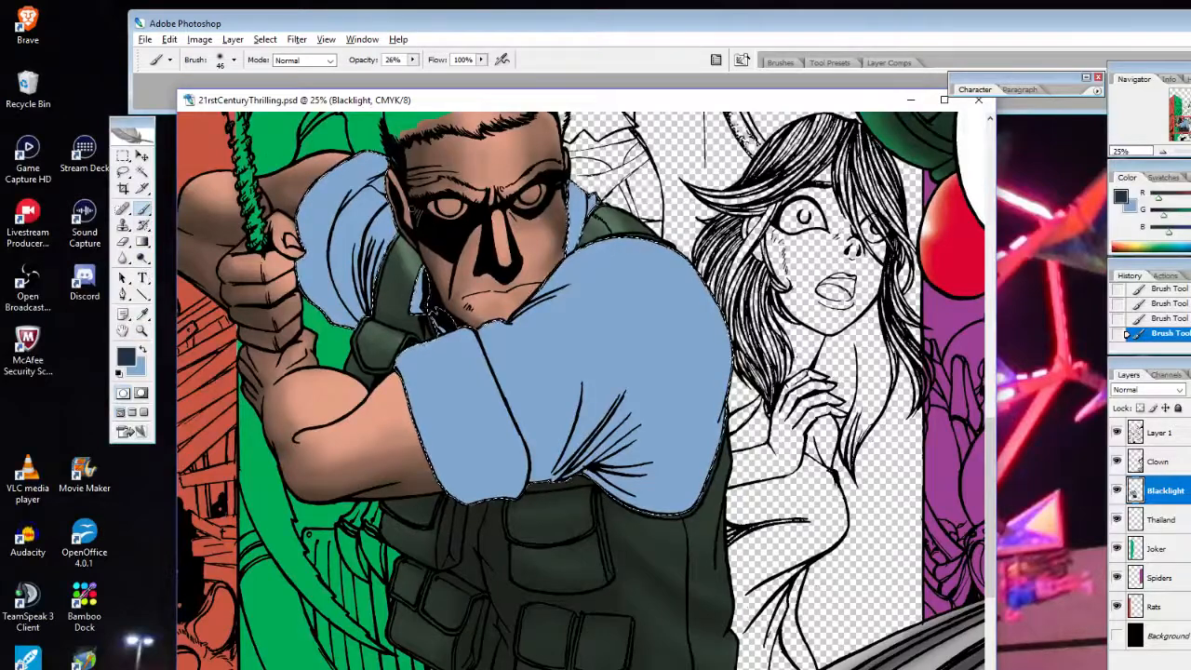
pyautogui.rightClick(614, 295)
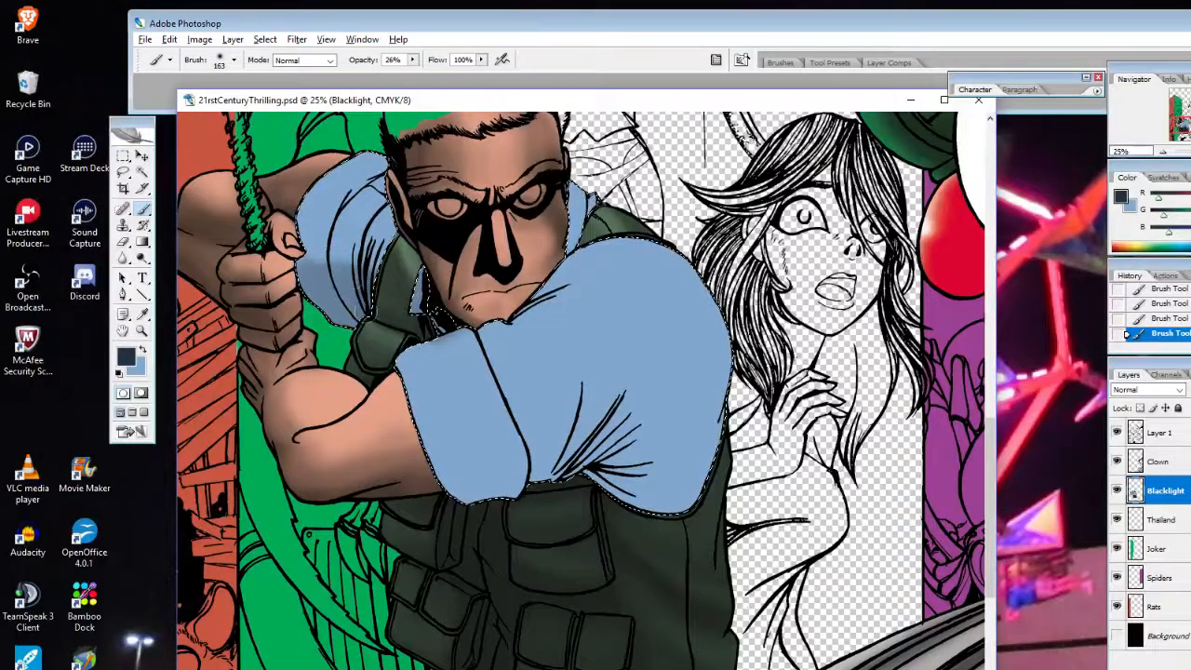
pyautogui.moveTo(356, 311)
pyautogui.mouseDown()
pyautogui.moveTo(355, 233)
pyautogui.moveTo(353, 284)
pyautogui.mouseUp()
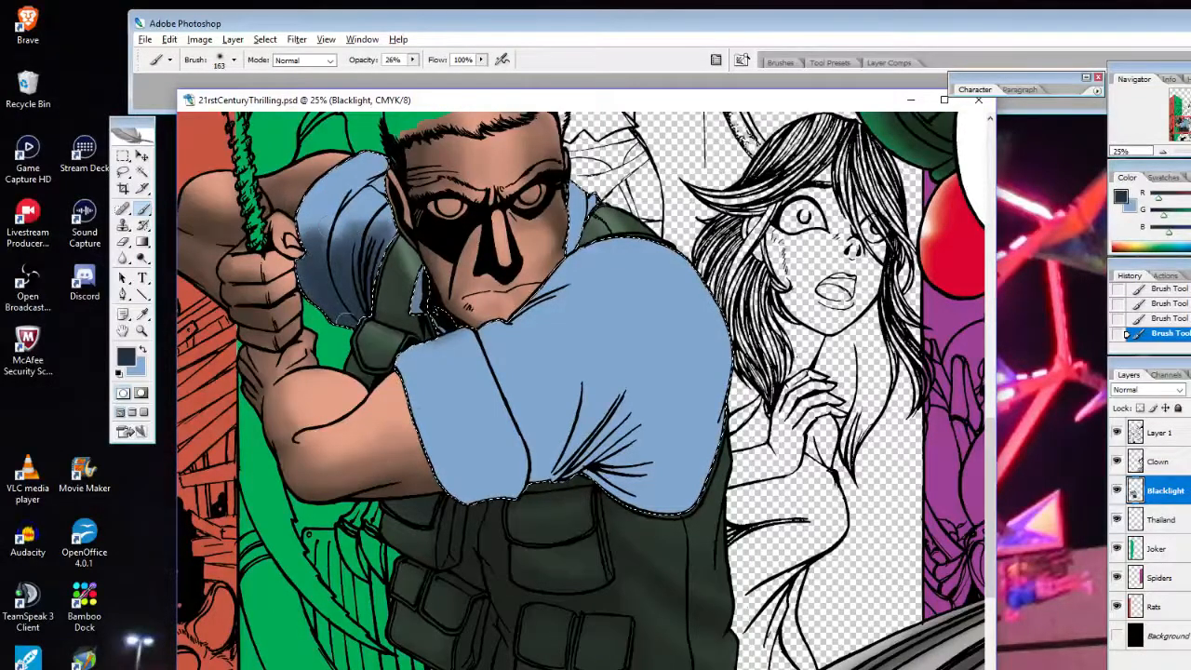
# Enlarge the Brush to 322 px and shade the cuff, underside folds and upper shoulder of the large front sleeve in dark blue
pyautogui.rightClick(597, 438)
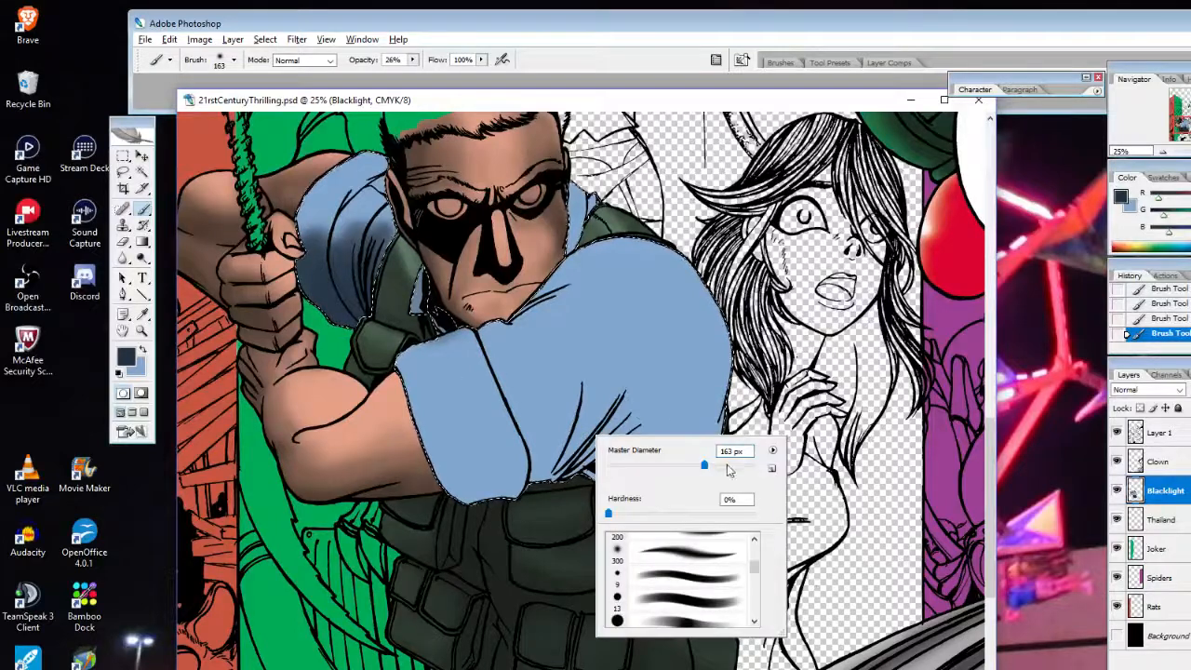
pyautogui.click(727, 467)
pyautogui.moveTo(451, 438)
pyautogui.mouseDown()
pyautogui.moveTo(621, 398)
pyautogui.moveTo(652, 410)
pyautogui.moveTo(680, 368)
pyautogui.moveTo(670, 512)
pyautogui.moveTo(640, 389)
pyautogui.moveTo(521, 437)
pyautogui.moveTo(466, 437)
pyautogui.moveTo(596, 417)
pyautogui.moveTo(652, 493)
pyautogui.moveTo(691, 425)
pyautogui.moveTo(665, 385)
pyautogui.moveTo(531, 438)
pyautogui.moveTo(471, 481)
pyautogui.mouseUp()
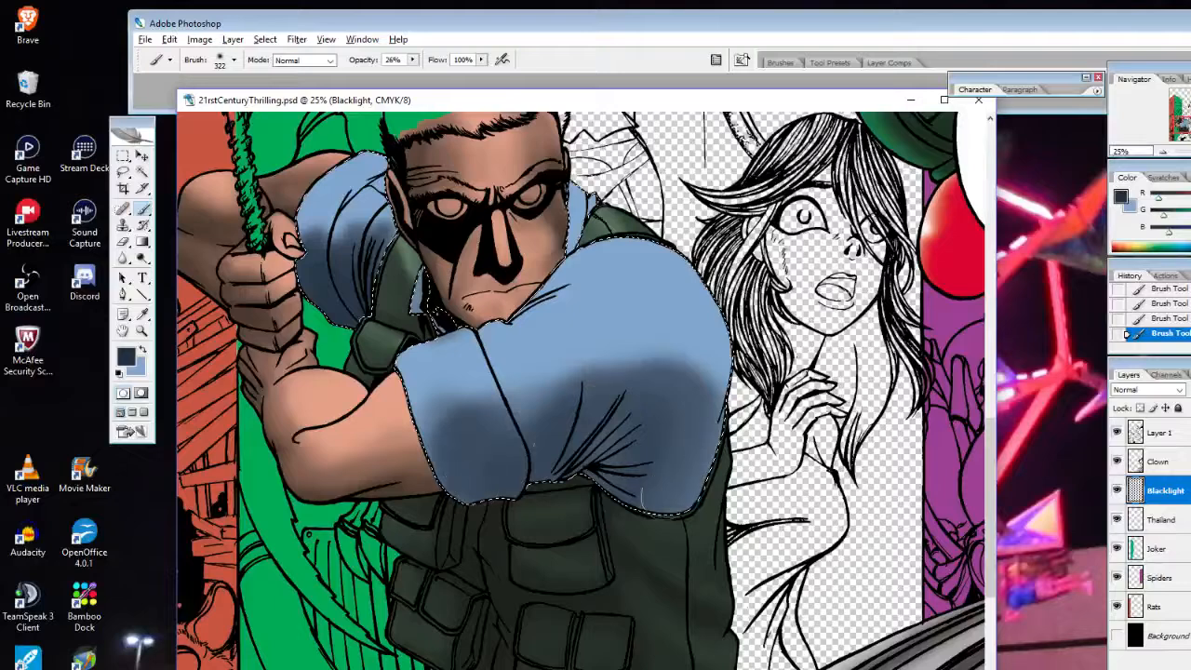
pyautogui.moveTo(642, 502)
pyautogui.mouseDown()
pyautogui.moveTo(699, 425)
pyautogui.moveTo(578, 415)
pyautogui.moveTo(659, 395)
pyautogui.mouseUp()
pyautogui.moveTo(680, 361); pyautogui.dragTo(577, 244)
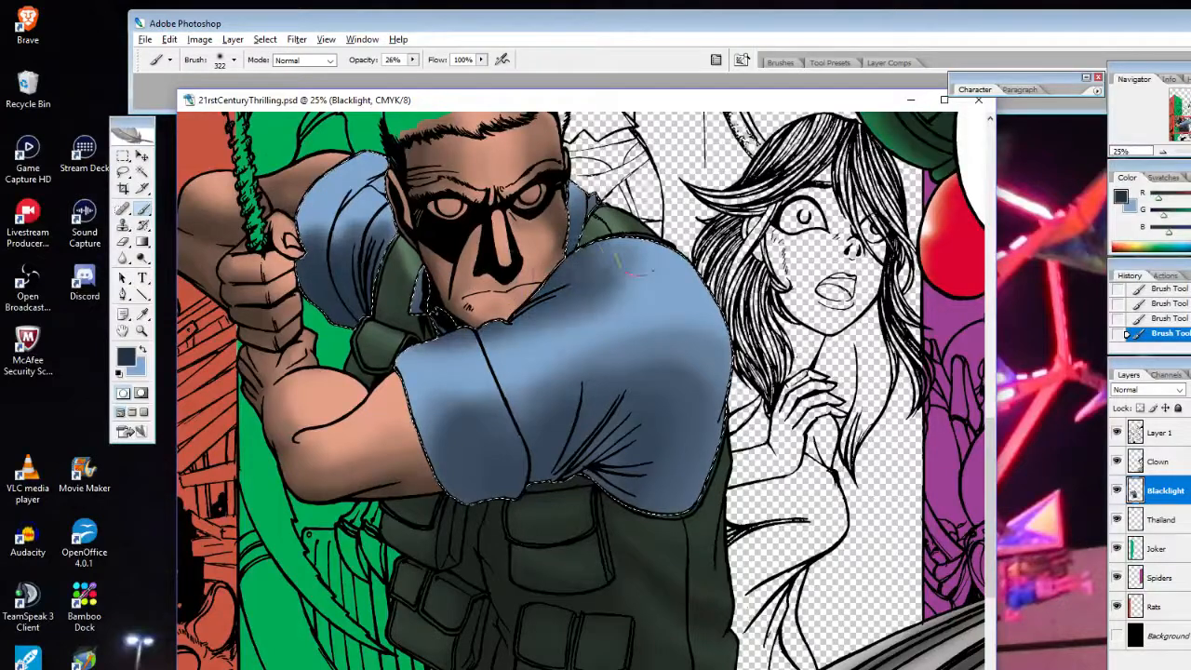
# Swap back to the light blue and lighten the front sleeve around the cuff seam below the chin with a 97 px Brush
pyautogui.click(142, 349)
pyautogui.rightClick(449, 348)
pyautogui.click(529, 377)
pyautogui.click(464, 344)
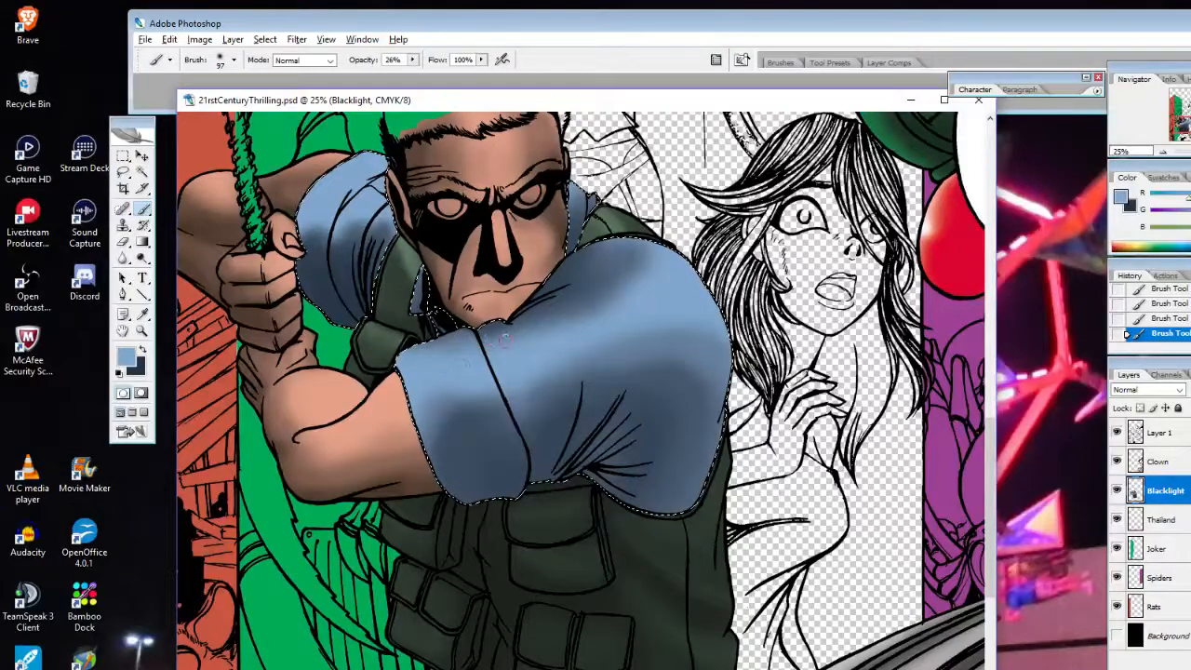
pyautogui.rightClick(654, 297)
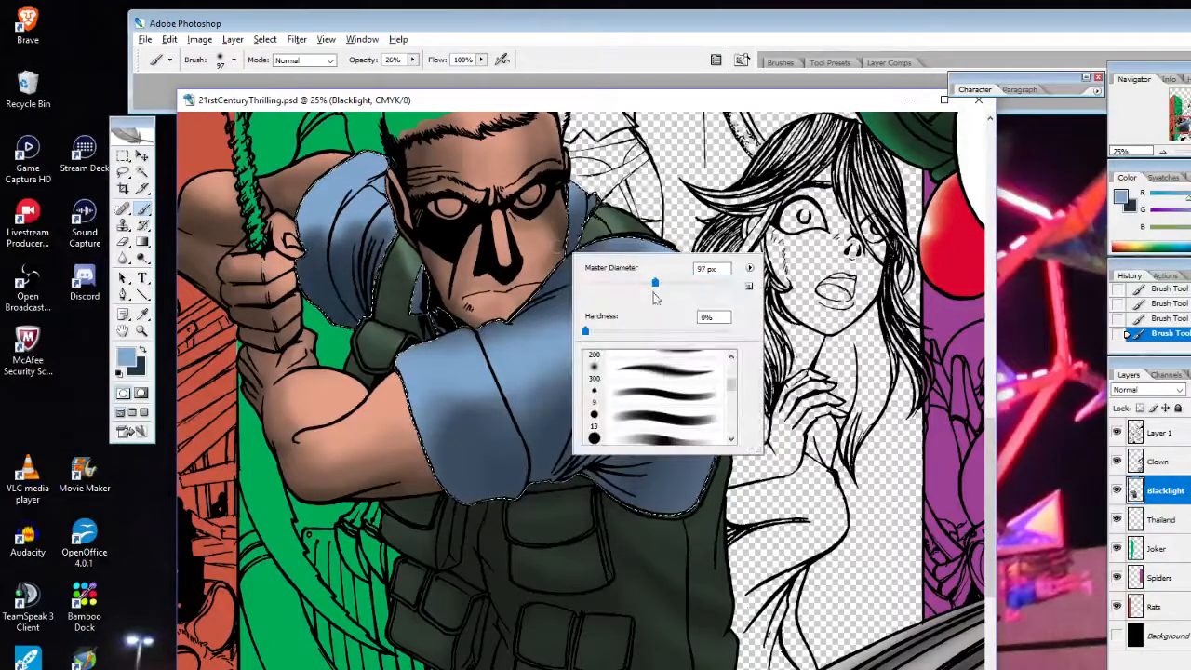
# Enlarge the soft brush to 241 px and paint light blue over the shading on both of the man's shirt sleeves
pyautogui.click(532, 317)
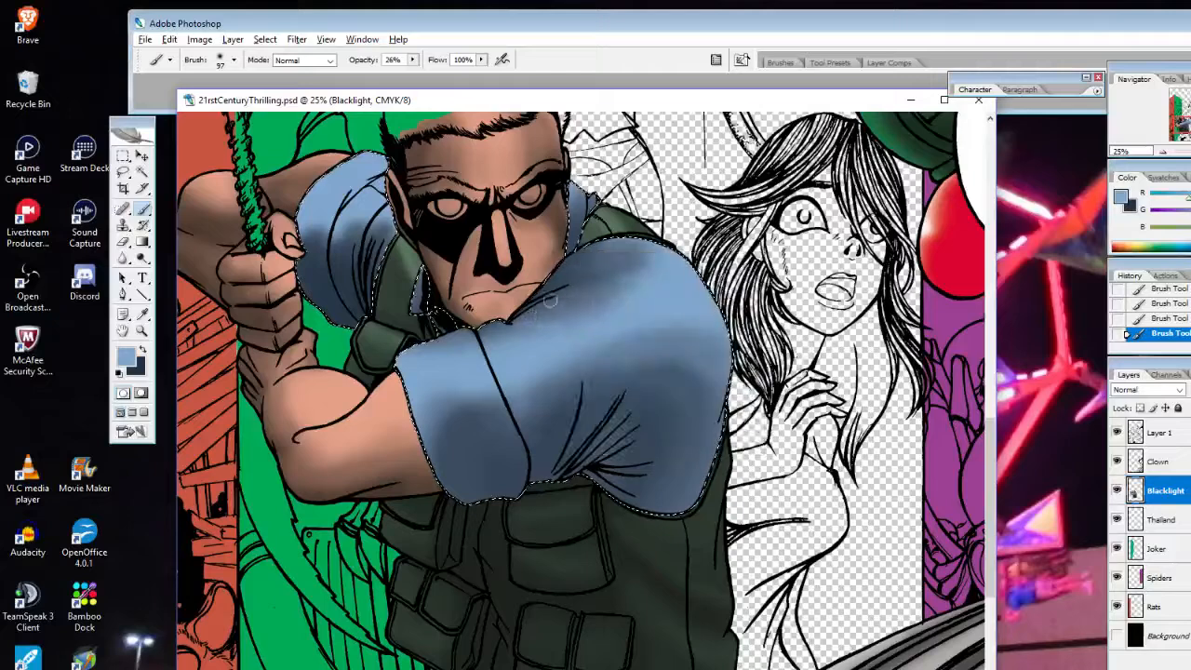
pyautogui.rightClick(756, 232)
pyautogui.moveTo(830, 262); pyautogui.dragTo(881, 262)
pyautogui.click(672, 247)
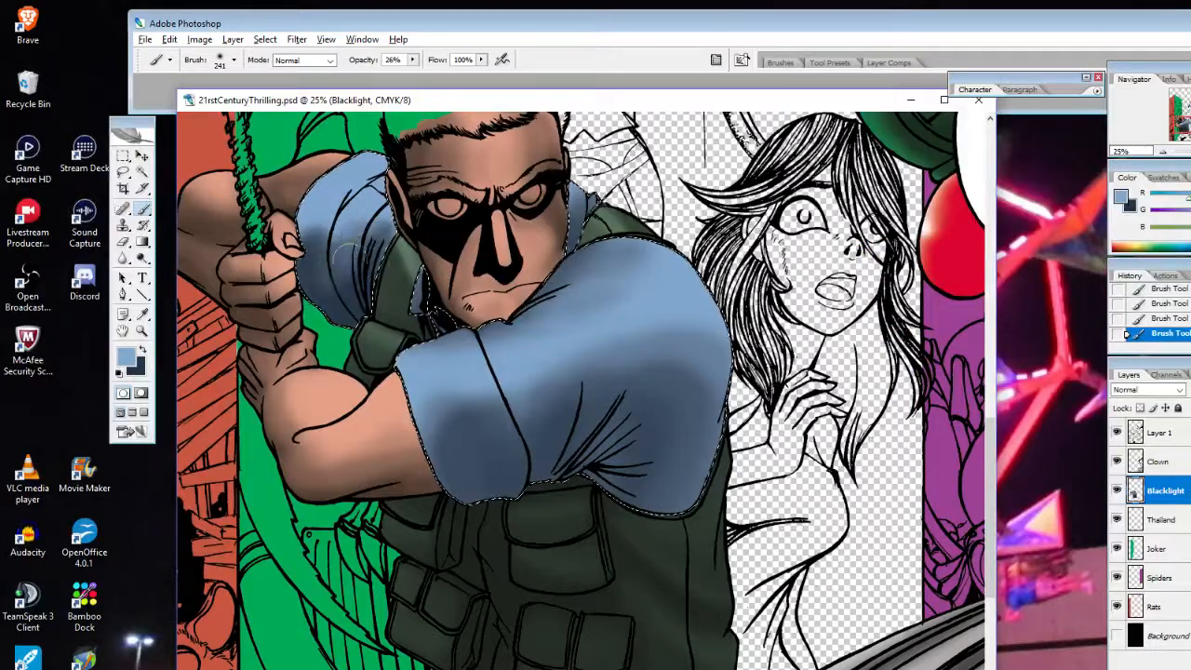
pyautogui.moveTo(348, 257)
pyautogui.mouseDown()
pyautogui.moveTo(316, 238)
pyautogui.moveTo(310, 247)
pyautogui.moveTo(343, 270)
pyautogui.moveTo(381, 244)
pyautogui.moveTo(356, 183)
pyautogui.mouseUp()
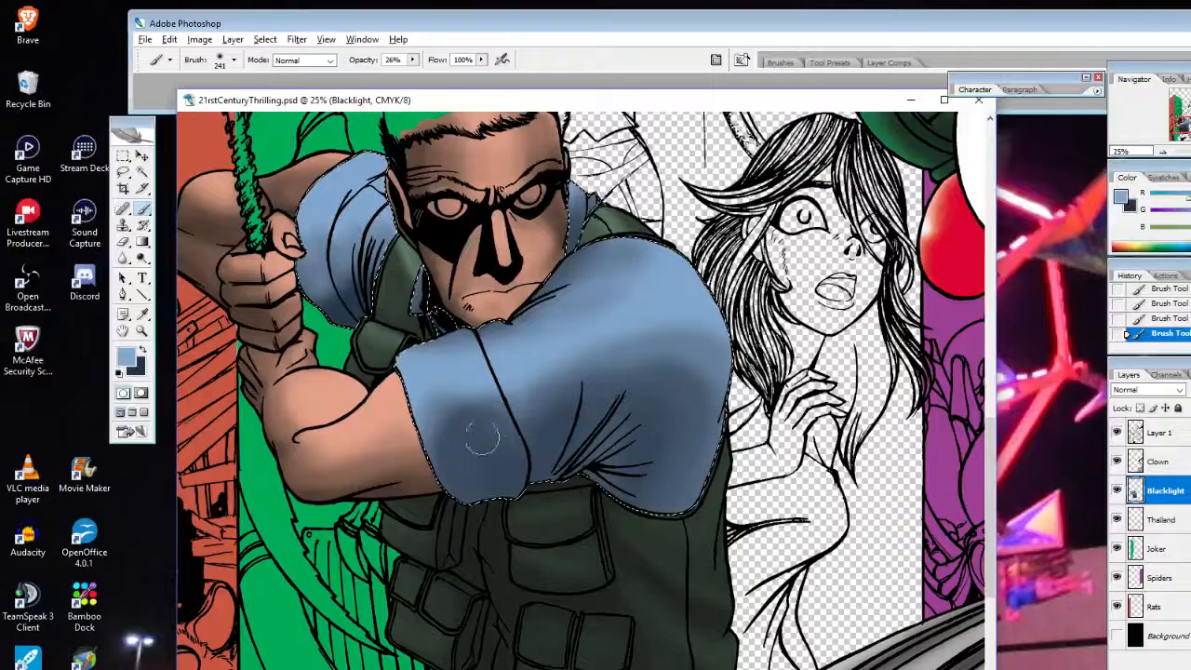
pyautogui.moveTo(482, 439); pyautogui.dragTo(450, 431)
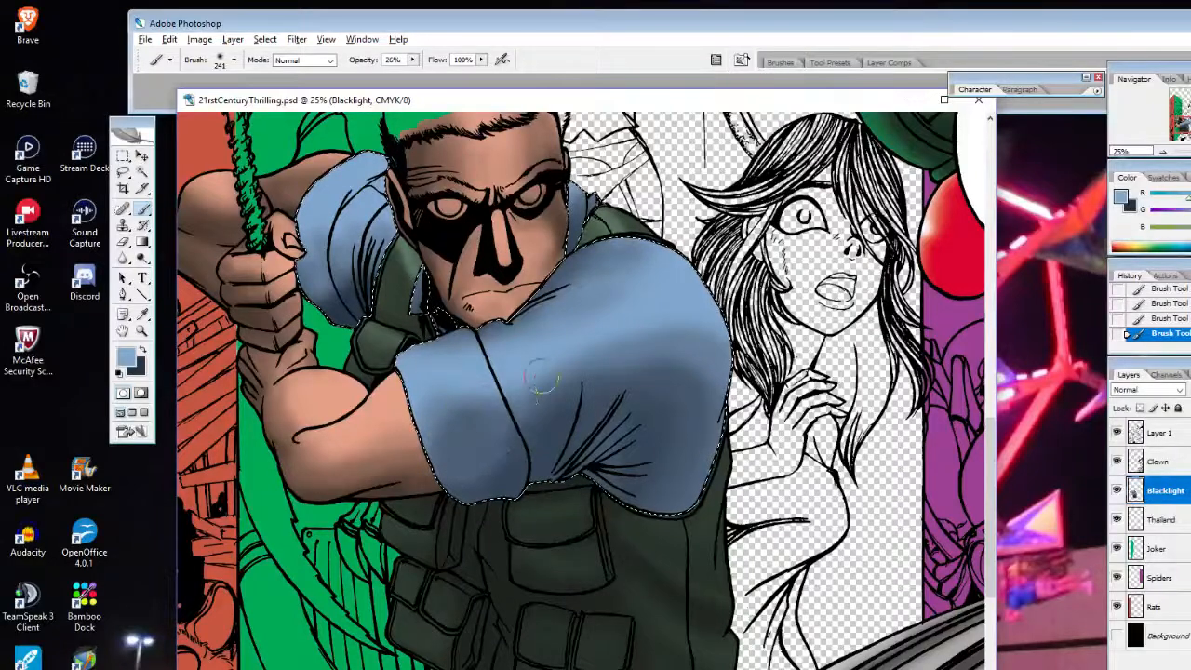
pyautogui.moveTo(543, 379)
pyautogui.mouseDown()
pyautogui.moveTo(520, 420)
pyautogui.moveTo(675, 341)
pyautogui.moveTo(601, 368)
pyautogui.moveTo(685, 310)
pyautogui.moveTo(674, 342)
pyautogui.moveTo(711, 386)
pyautogui.moveTo(715, 421)
pyautogui.moveTo(654, 468)
pyautogui.mouseUp()
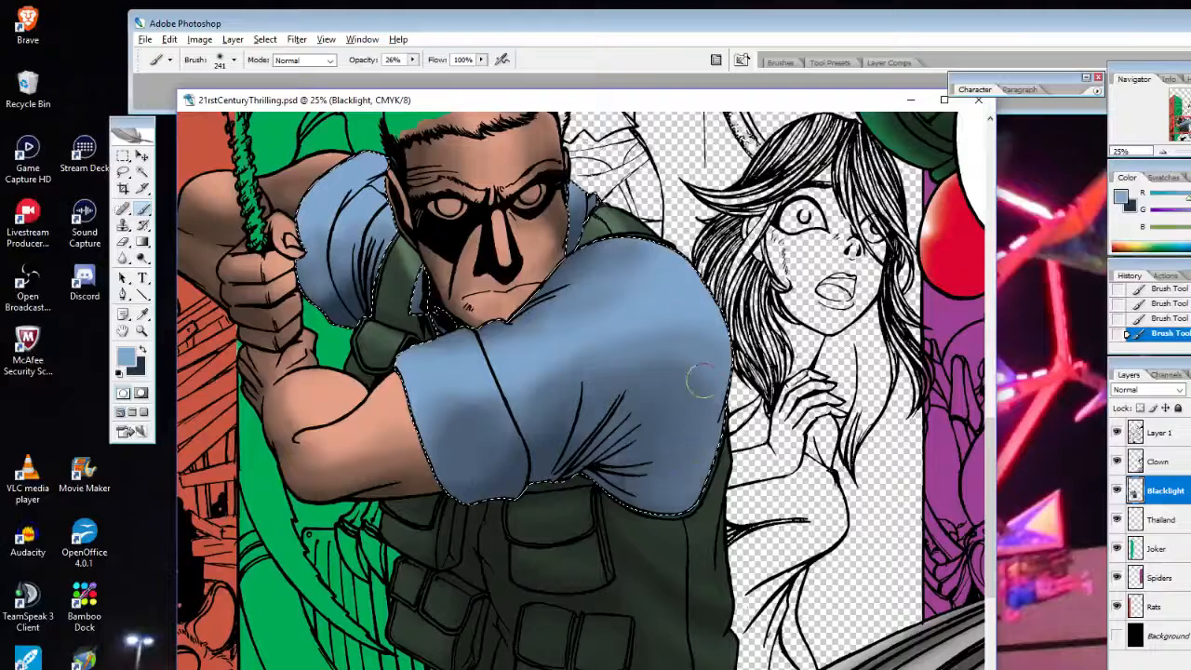
pyautogui.moveTo(663, 356); pyautogui.dragTo(667, 464)
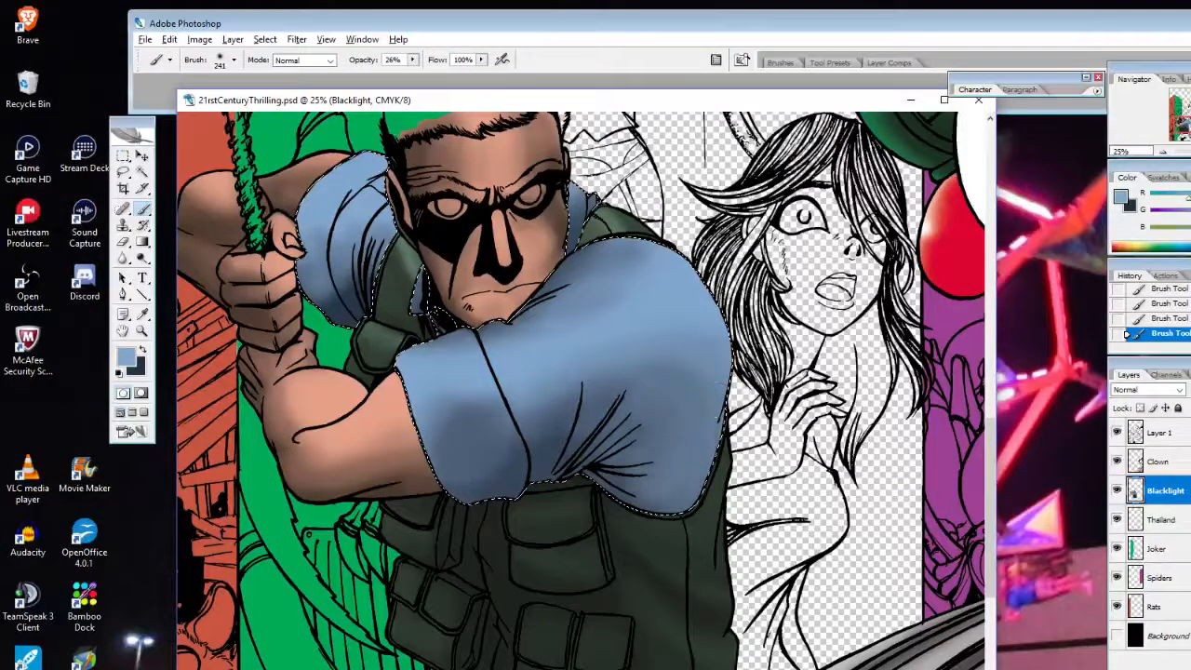
pyautogui.moveTo(454, 391)
pyautogui.mouseDown()
pyautogui.moveTo(448, 437)
pyautogui.moveTo(433, 415)
pyautogui.moveTo(457, 410)
pyautogui.moveTo(409, 430)
pyautogui.moveTo(456, 451)
pyautogui.moveTo(507, 438)
pyautogui.moveTo(470, 465)
pyautogui.moveTo(559, 419)
pyautogui.mouseUp()
pyautogui.moveTo(481, 423)
pyautogui.mouseDown()
pyautogui.moveTo(671, 429)
pyautogui.moveTo(577, 480)
pyautogui.mouseUp()
# Paint dark blue shadows on the front sleeve and soften them with light blue using a 445 px brush
pyautogui.click(143, 350)
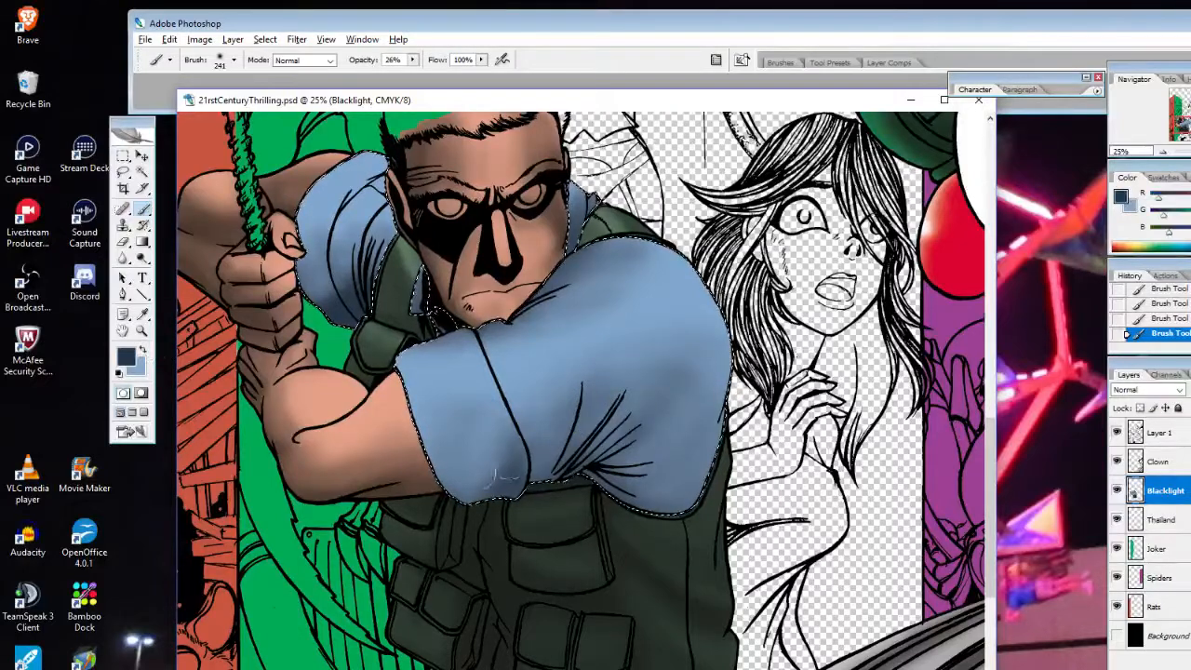
pyautogui.moveTo(484, 419)
pyautogui.mouseDown()
pyautogui.moveTo(490, 466)
pyautogui.moveTo(476, 493)
pyautogui.moveTo(535, 400)
pyautogui.moveTo(542, 451)
pyautogui.moveTo(560, 466)
pyautogui.moveTo(590, 431)
pyautogui.moveTo(664, 419)
pyautogui.moveTo(644, 493)
pyautogui.moveTo(659, 431)
pyautogui.moveTo(640, 425)
pyautogui.moveTo(601, 470)
pyautogui.moveTo(599, 447)
pyautogui.moveTo(572, 433)
pyautogui.moveTo(555, 452)
pyautogui.moveTo(550, 384)
pyautogui.moveTo(530, 394)
pyautogui.moveTo(524, 430)
pyautogui.moveTo(485, 424)
pyautogui.moveTo(464, 478)
pyautogui.moveTo(453, 460)
pyautogui.moveTo(469, 419)
pyautogui.moveTo(455, 419)
pyautogui.moveTo(517, 396)
pyautogui.moveTo(622, 405)
pyautogui.moveTo(623, 511)
pyautogui.moveTo(618, 456)
pyautogui.moveTo(618, 493)
pyautogui.moveTo(604, 456)
pyautogui.moveTo(621, 368)
pyautogui.moveTo(539, 379)
pyautogui.moveTo(559, 410)
pyautogui.mouseUp()
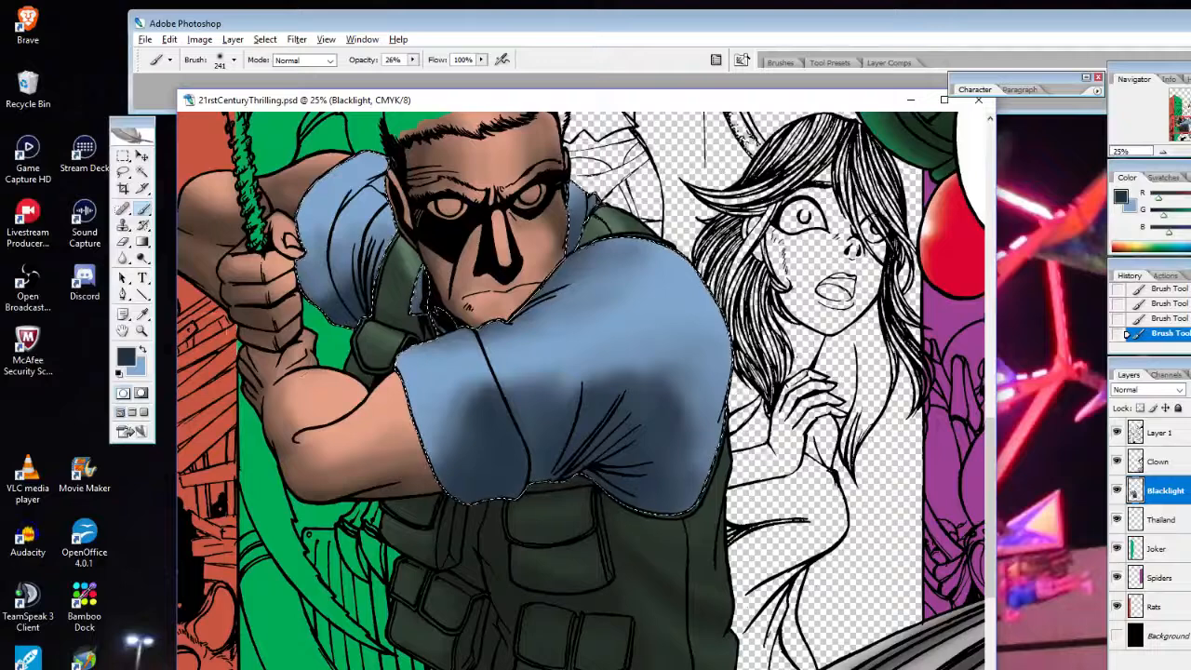
pyautogui.click(144, 352)
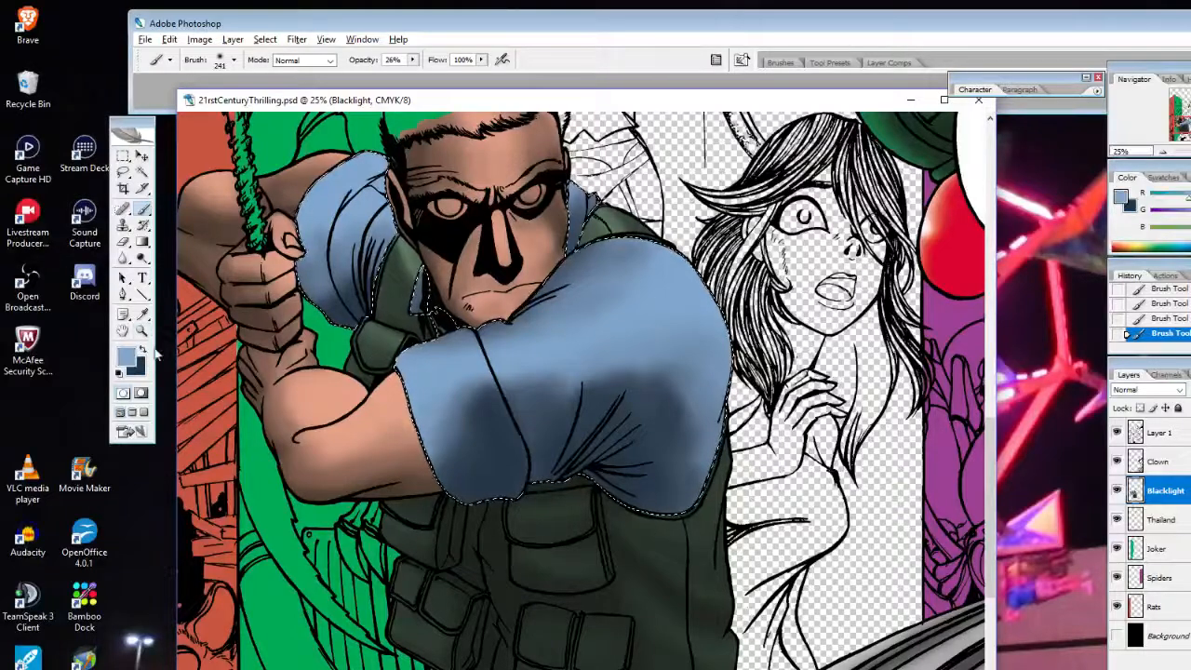
pyautogui.rightClick(641, 318)
pyautogui.click(777, 353)
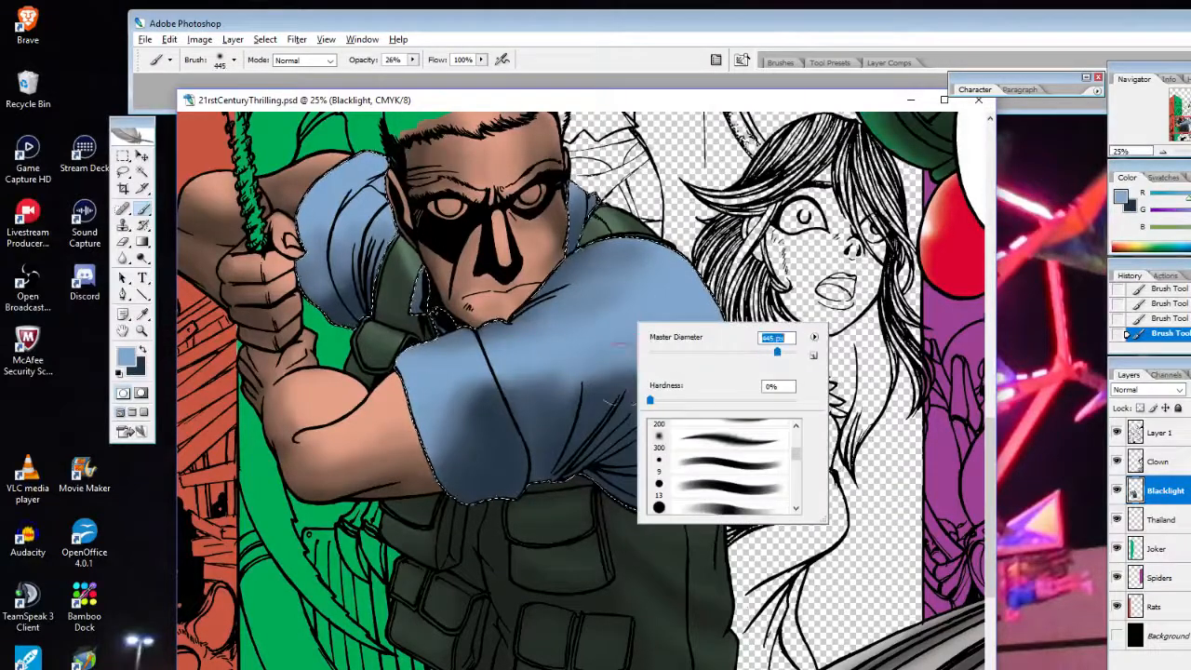
pyautogui.moveTo(457, 391)
pyautogui.mouseDown()
pyautogui.moveTo(438, 447)
pyautogui.moveTo(456, 409)
pyautogui.moveTo(443, 391)
pyautogui.moveTo(549, 409)
pyautogui.moveTo(539, 414)
pyautogui.moveTo(633, 401)
pyautogui.moveTo(652, 382)
pyautogui.mouseUp()
pyautogui.moveTo(731, 377)
pyautogui.mouseDown()
pyautogui.moveTo(608, 447)
pyautogui.moveTo(664, 474)
pyautogui.moveTo(687, 387)
pyautogui.moveTo(510, 399)
pyautogui.mouseUp()
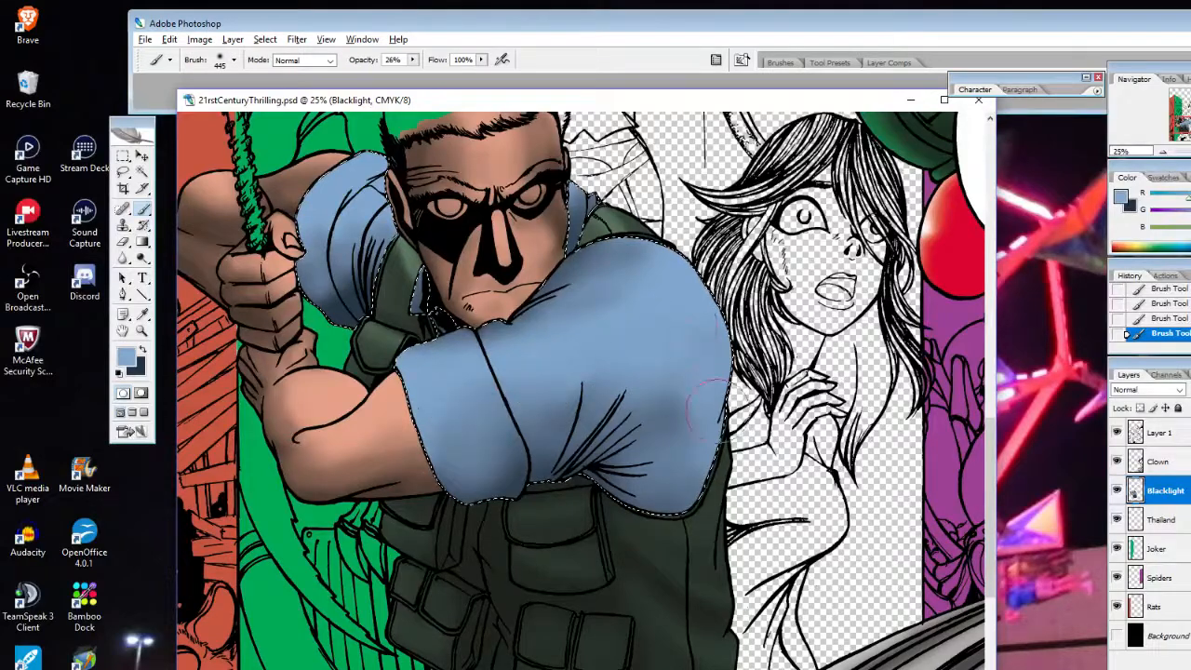
# Paint broad dark blue shadows across the front sleeve's cuff, upper arm and lower shoulder with the 445 px brush
pyautogui.click(143, 350)
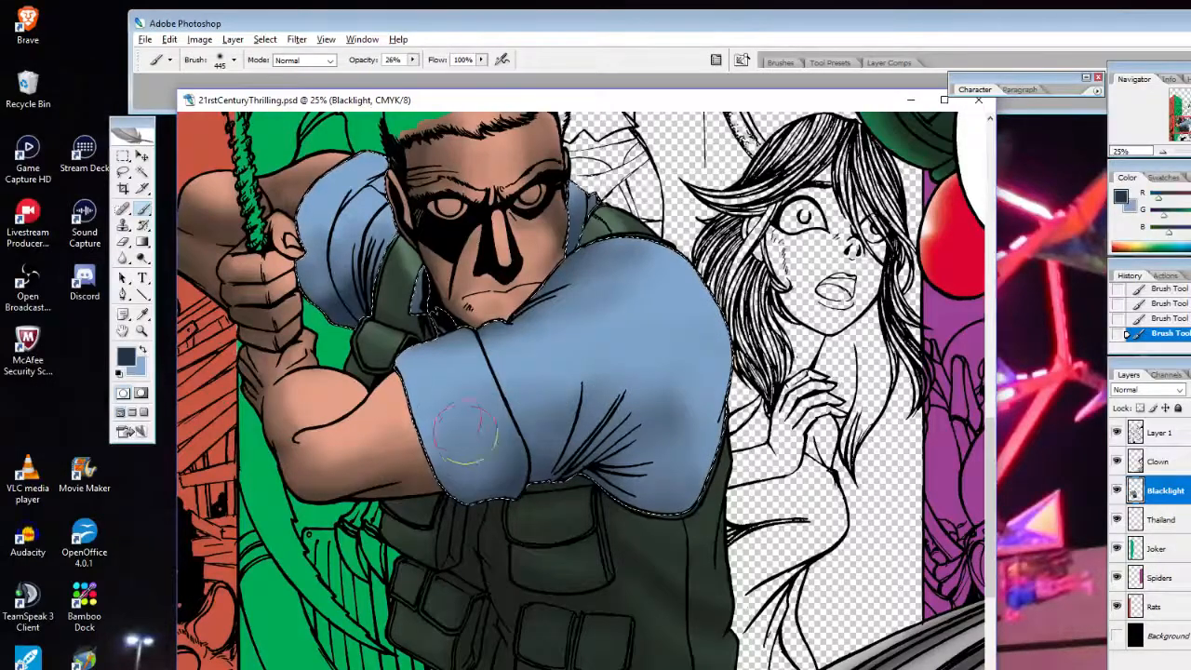
pyautogui.moveTo(461, 423)
pyautogui.mouseDown()
pyautogui.moveTo(506, 475)
pyautogui.moveTo(474, 523)
pyautogui.moveTo(524, 438)
pyautogui.mouseUp()
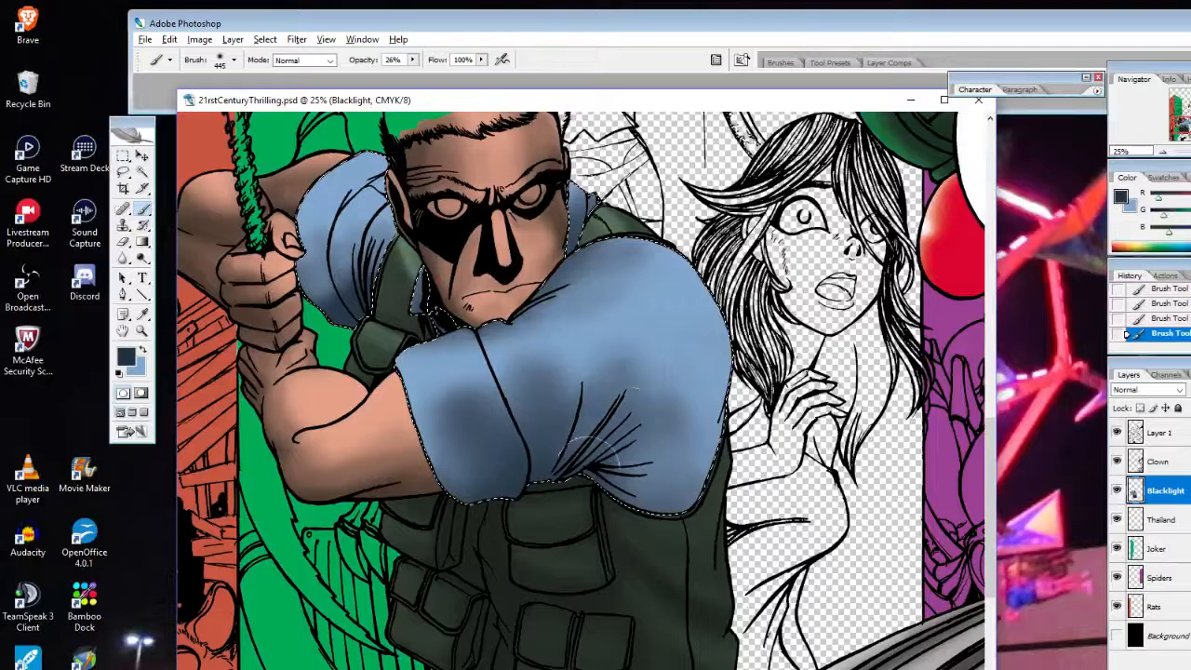
pyautogui.moveTo(700, 411)
pyautogui.mouseDown()
pyautogui.moveTo(657, 372)
pyautogui.moveTo(625, 380)
pyautogui.mouseUp()
pyautogui.moveTo(698, 377); pyautogui.dragTo(592, 366)
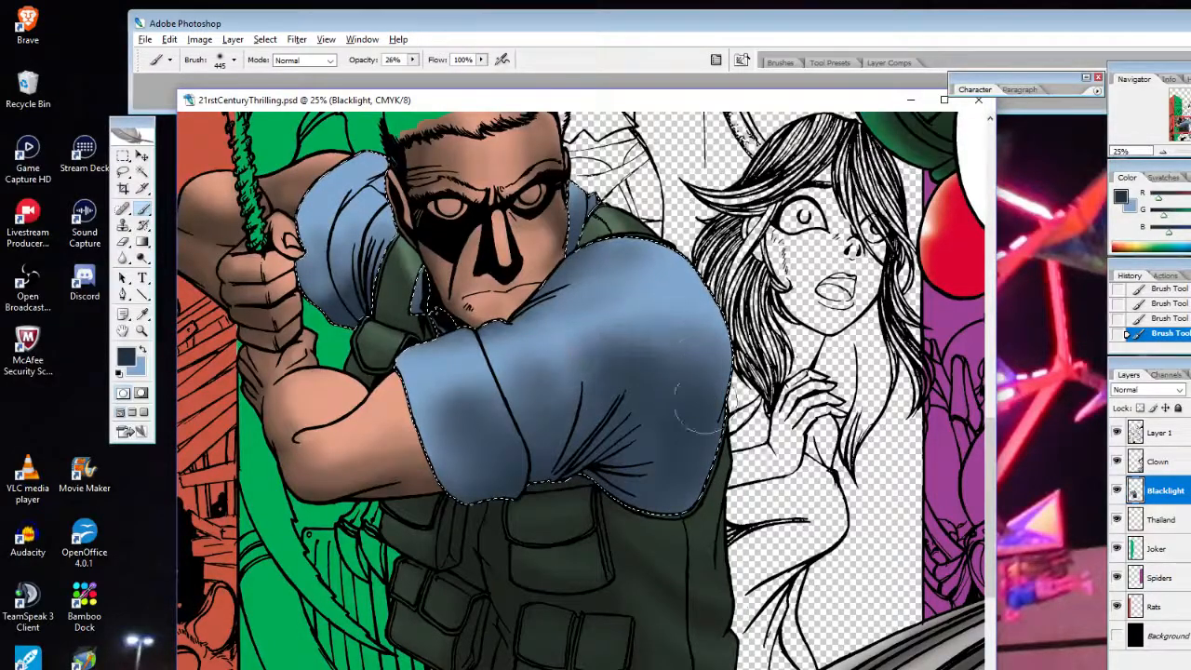
pyautogui.moveTo(703, 405); pyautogui.dragTo(700, 465)
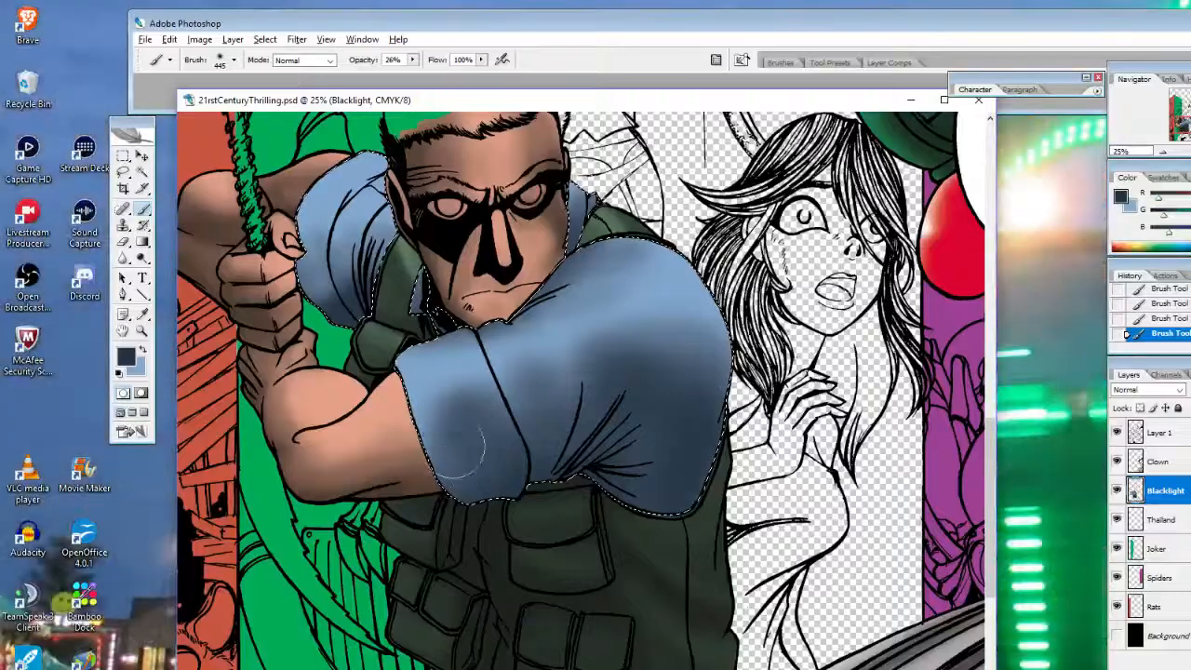
# Lighten the cuff's shadow with light blue, then reduce the brush to 333 px and soften the upper arm's shading
pyautogui.click(145, 352)
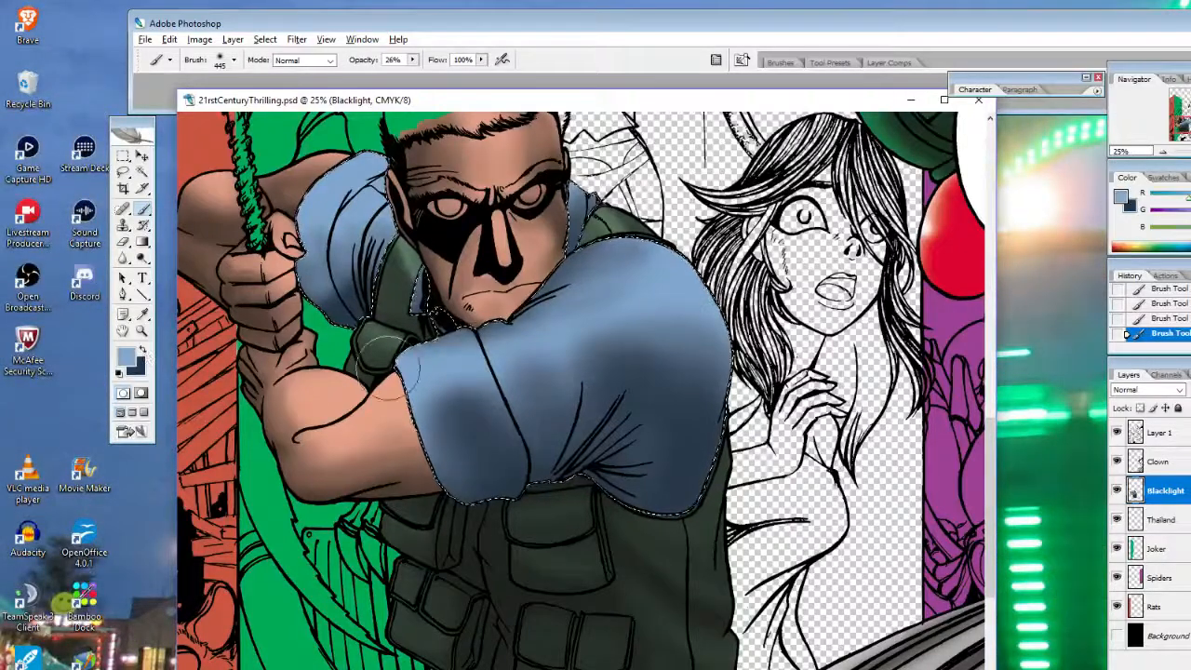
pyautogui.moveTo(456, 391)
pyautogui.mouseDown()
pyautogui.moveTo(469, 437)
pyautogui.moveTo(450, 423)
pyautogui.moveTo(464, 404)
pyautogui.moveTo(450, 422)
pyautogui.moveTo(398, 382)
pyautogui.mouseUp()
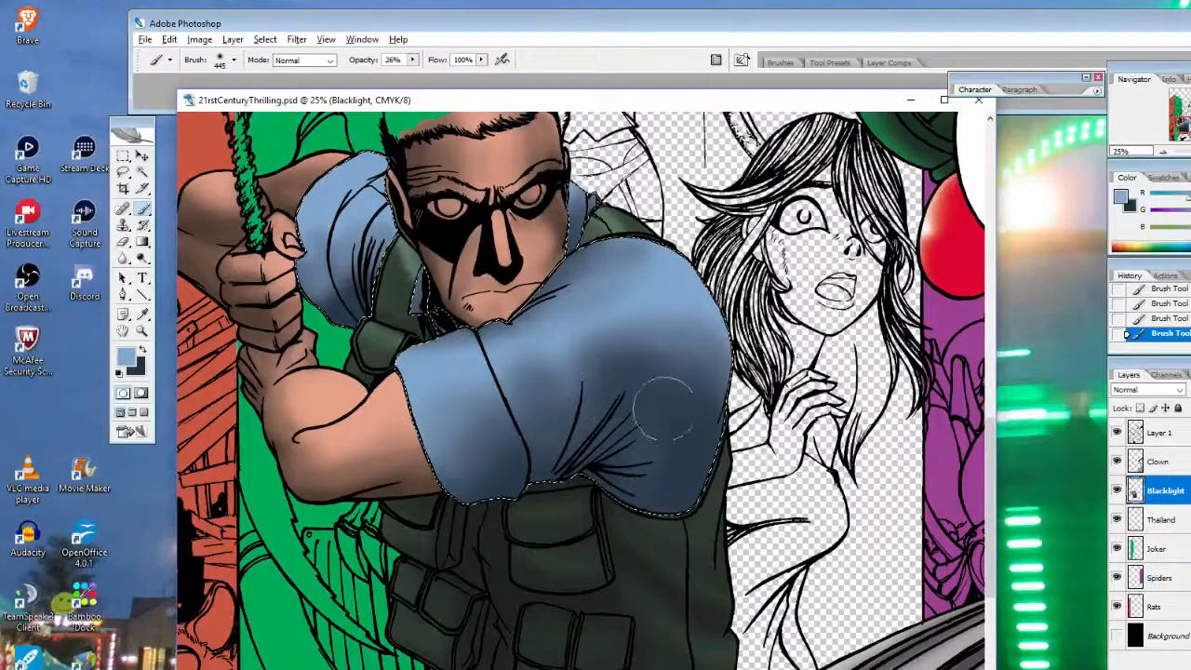
pyautogui.rightClick(652, 312)
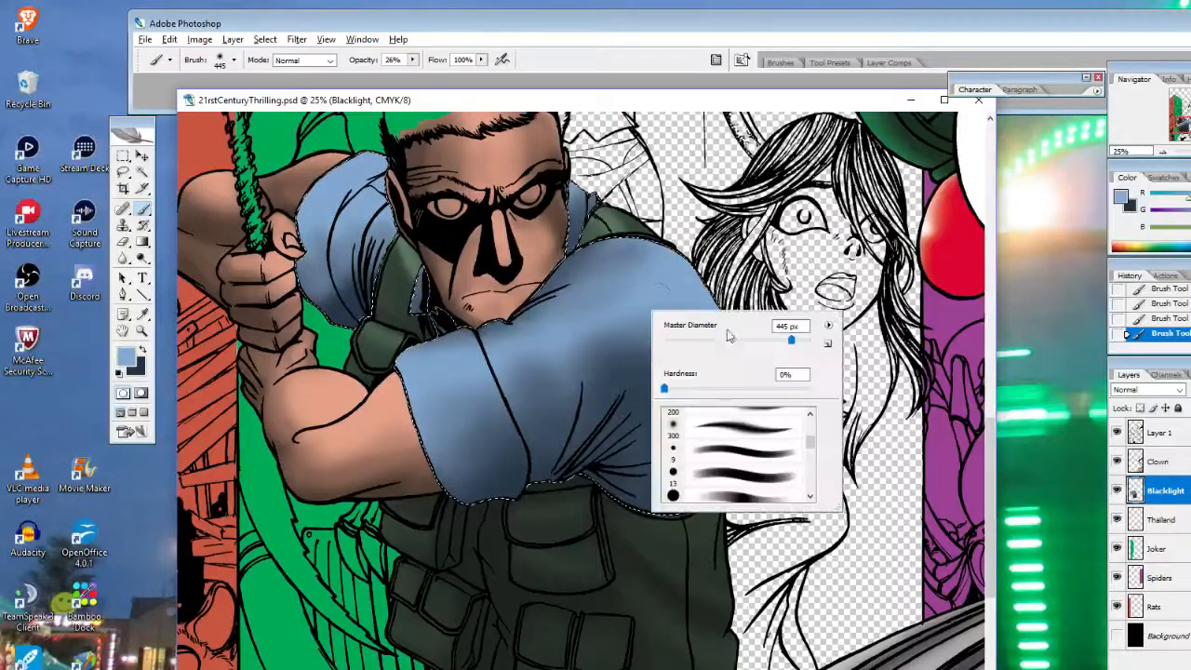
pyautogui.click(775, 342)
pyautogui.click(698, 300)
pyautogui.rightClick(823, 313)
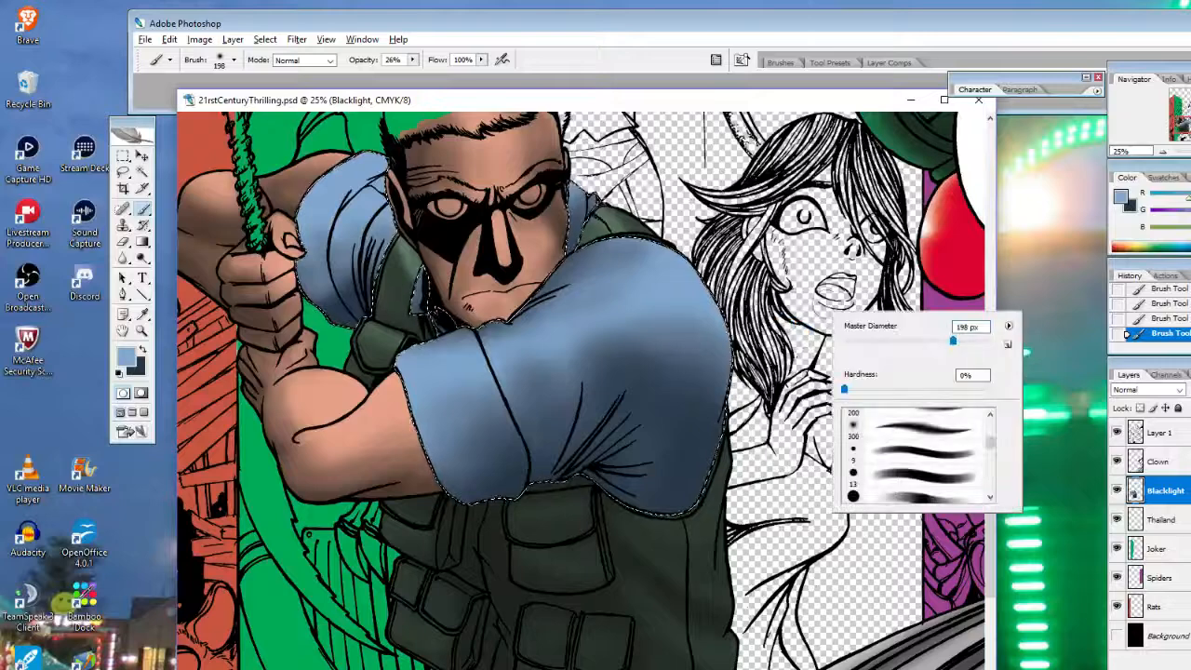
pyautogui.moveTo(947, 342)
pyautogui.mouseDown()
pyautogui.moveTo(927, 344)
pyautogui.moveTo(943, 342)
pyautogui.mouseUp()
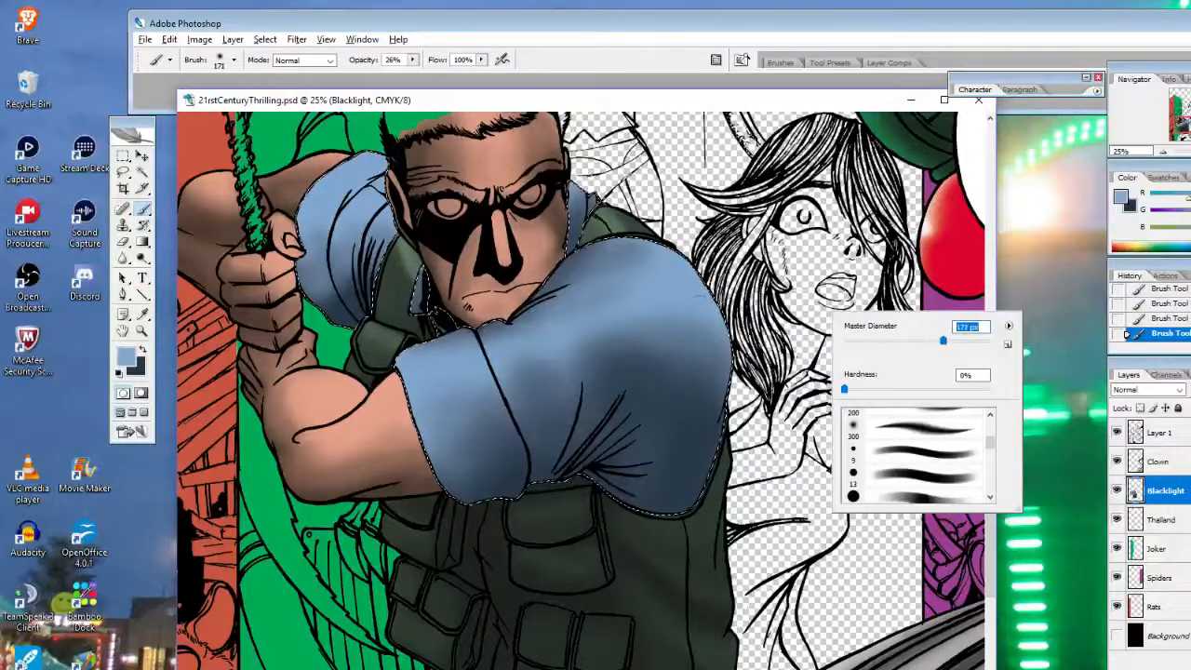
pyautogui.click(954, 343)
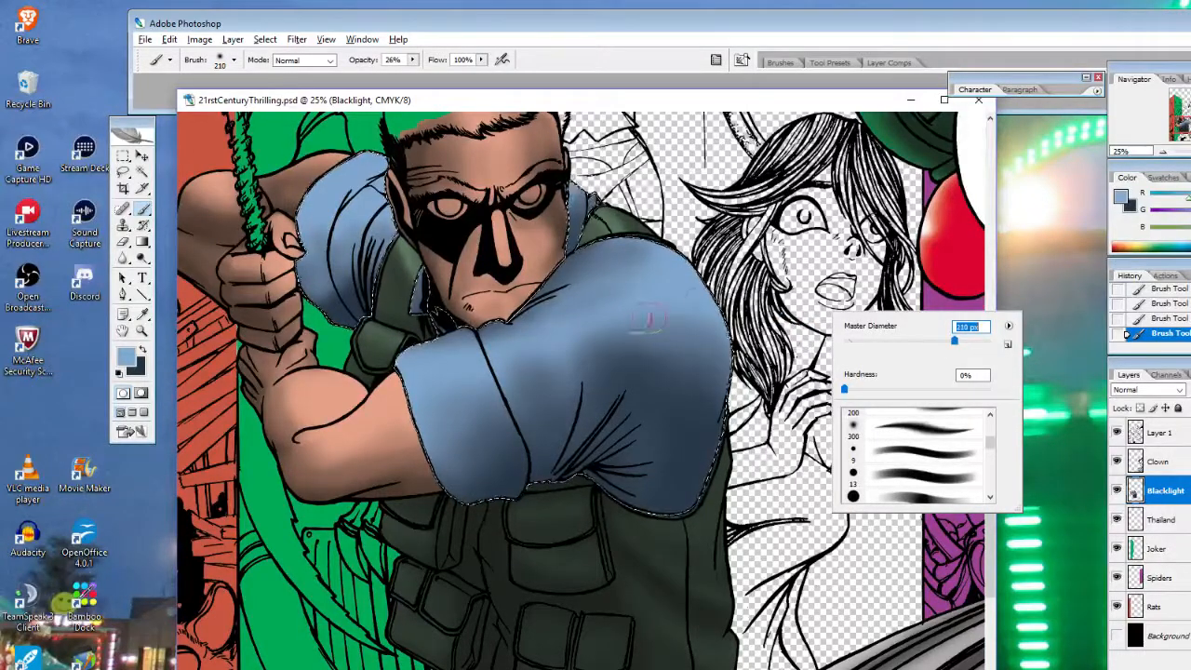
pyautogui.click(964, 344)
pyautogui.click(584, 356)
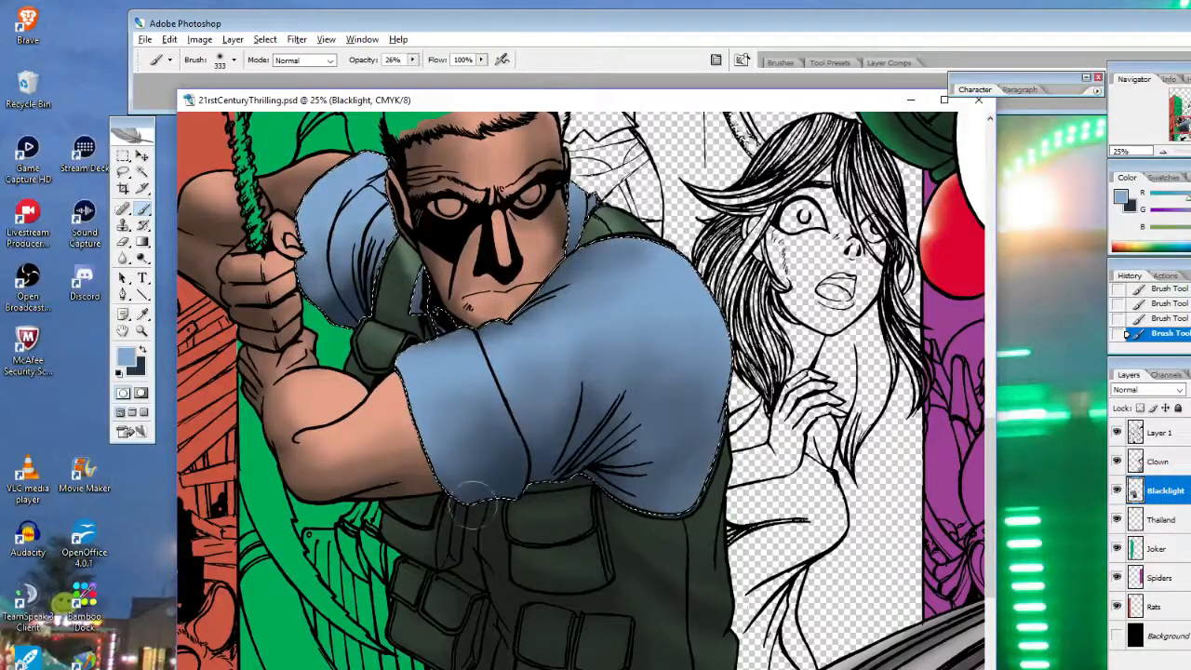
# Deepen the front sleeve's shadows with dark blue at 333 px and blend their edges with light blue
pyautogui.click(142, 350)
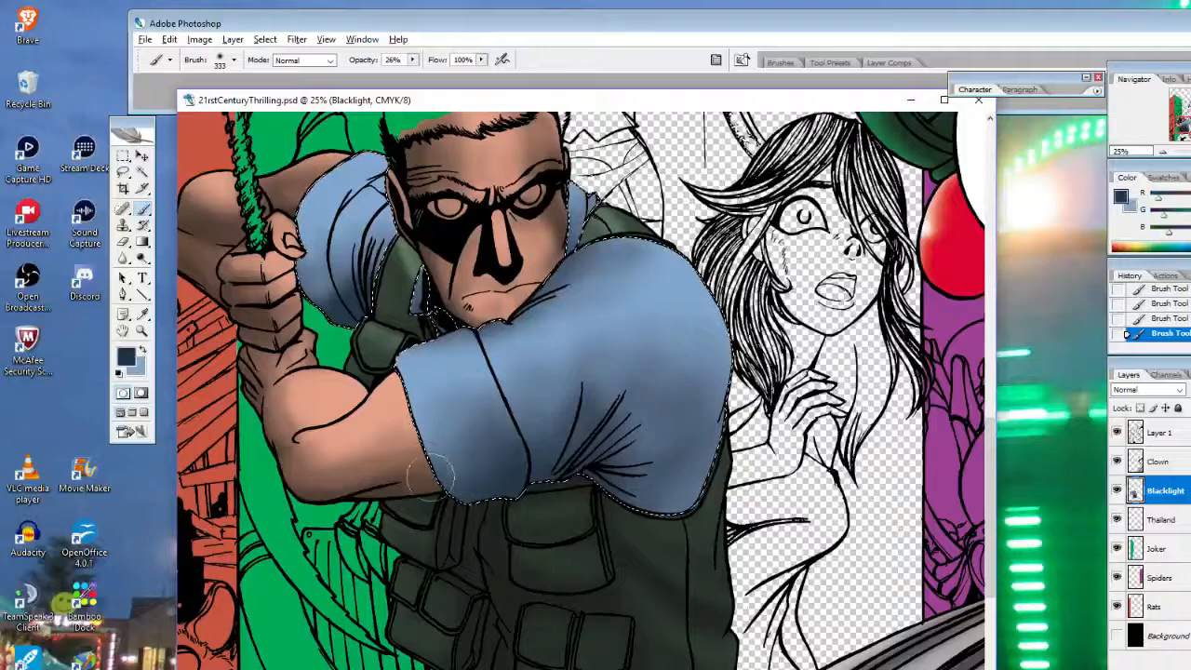
pyautogui.moveTo(456, 400)
pyautogui.mouseDown()
pyautogui.moveTo(505, 513)
pyautogui.moveTo(547, 397)
pyautogui.moveTo(545, 497)
pyautogui.mouseUp()
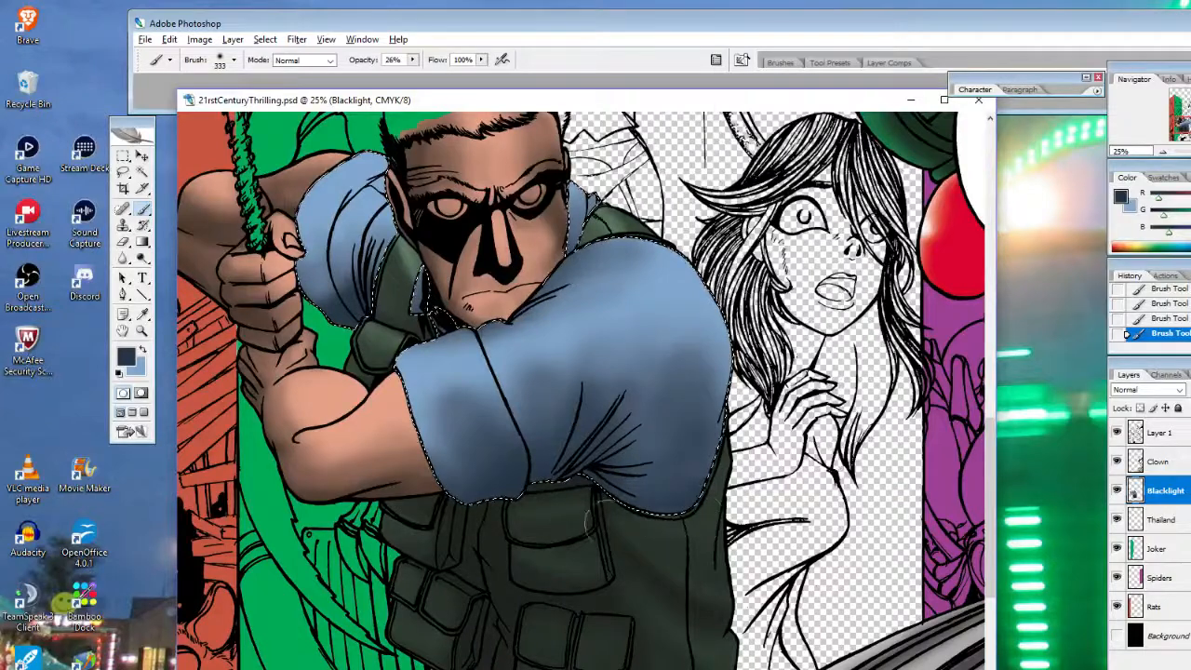
pyautogui.click(142, 349)
pyautogui.moveTo(484, 406)
pyautogui.mouseDown()
pyautogui.moveTo(486, 443)
pyautogui.moveTo(557, 384)
pyautogui.moveTo(642, 365)
pyautogui.moveTo(663, 395)
pyautogui.moveTo(670, 335)
pyautogui.mouseUp()
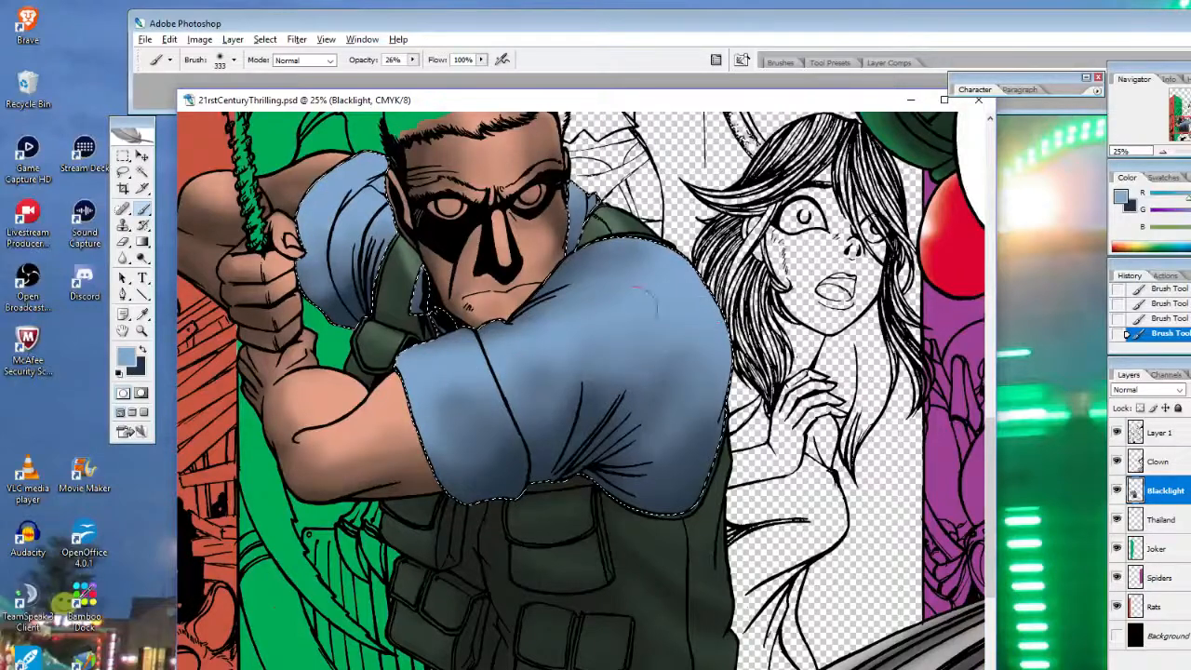
pyautogui.moveTo(640, 296); pyautogui.dragTo(549, 386)
pyautogui.moveTo(453, 379); pyautogui.dragTo(444, 370)
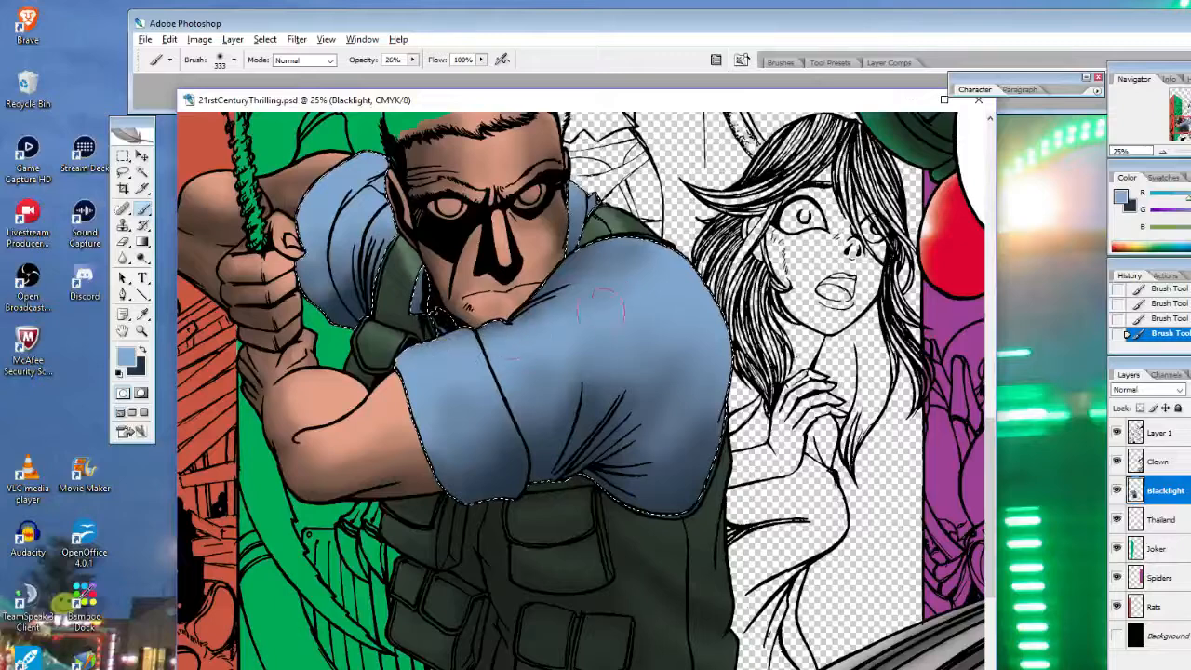
# Shade the upper part of the front sleeve's cuff in dark blue and blend it back with light blue
pyautogui.click(142, 351)
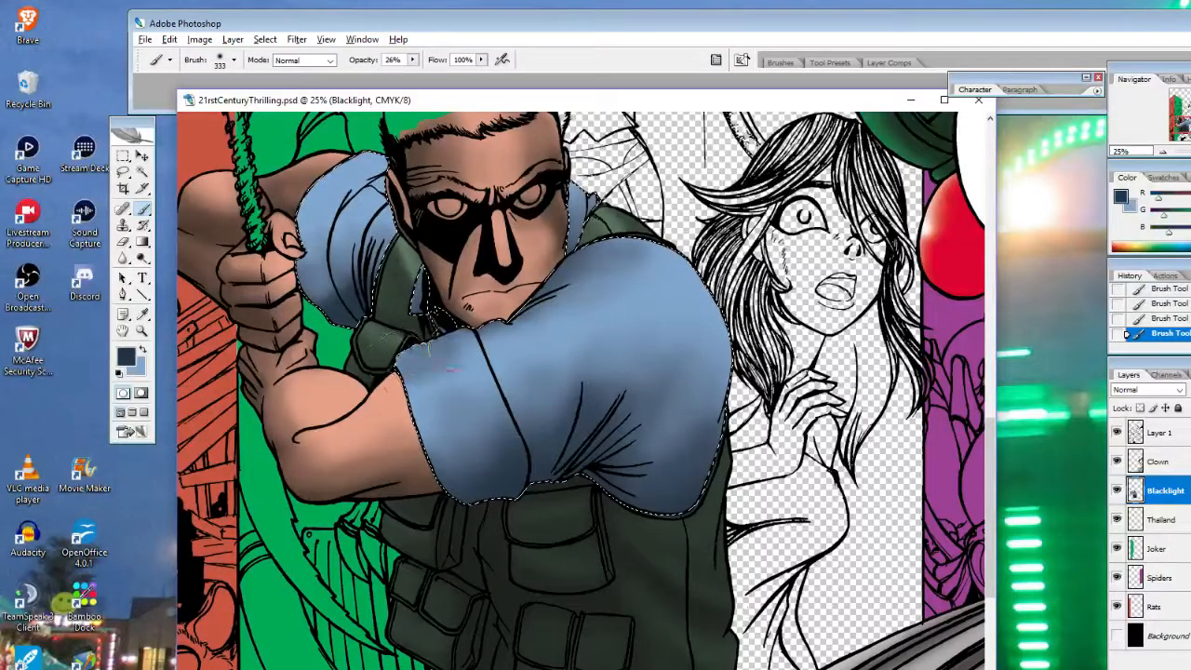
pyautogui.moveTo(403, 359); pyautogui.dragTo(470, 442)
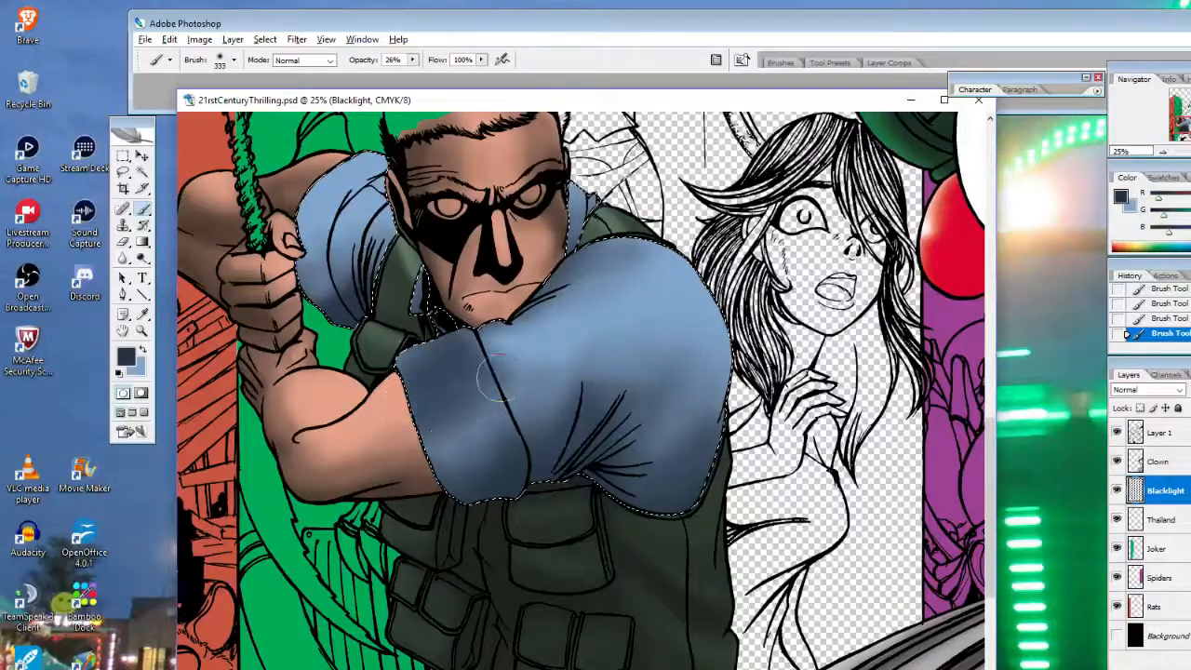
pyautogui.click(142, 351)
pyautogui.moveTo(493, 382)
pyautogui.mouseDown()
pyautogui.moveTo(472, 421)
pyautogui.moveTo(443, 400)
pyautogui.mouseUp()
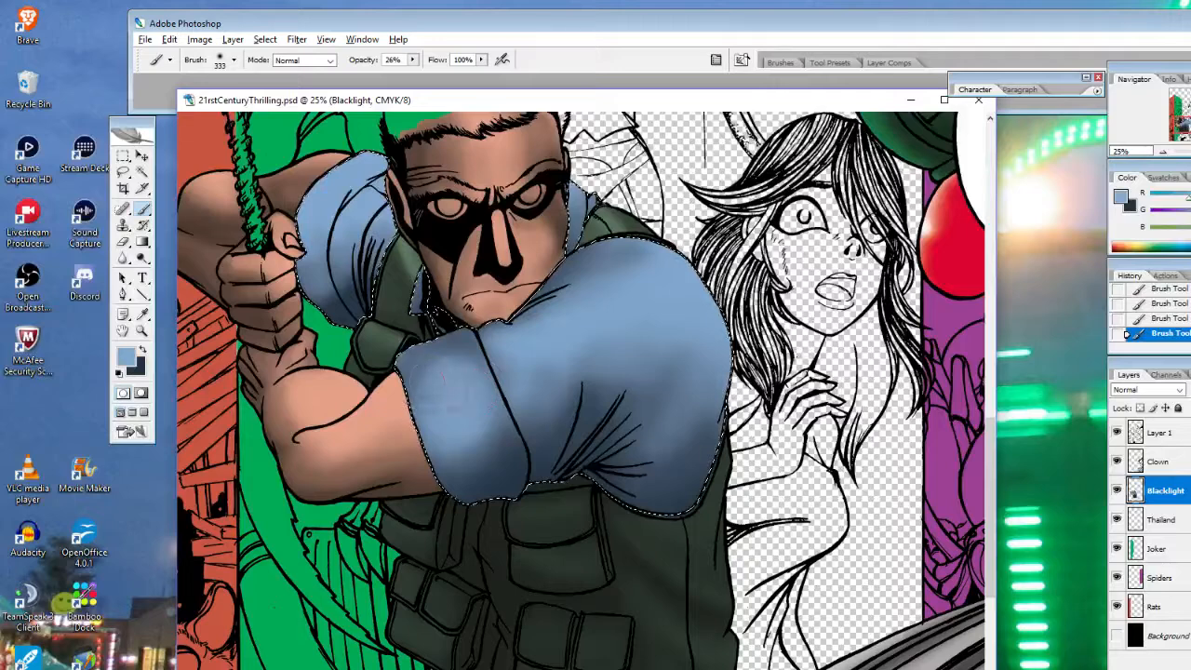
pyautogui.moveTo(421, 382); pyautogui.dragTo(451, 399)
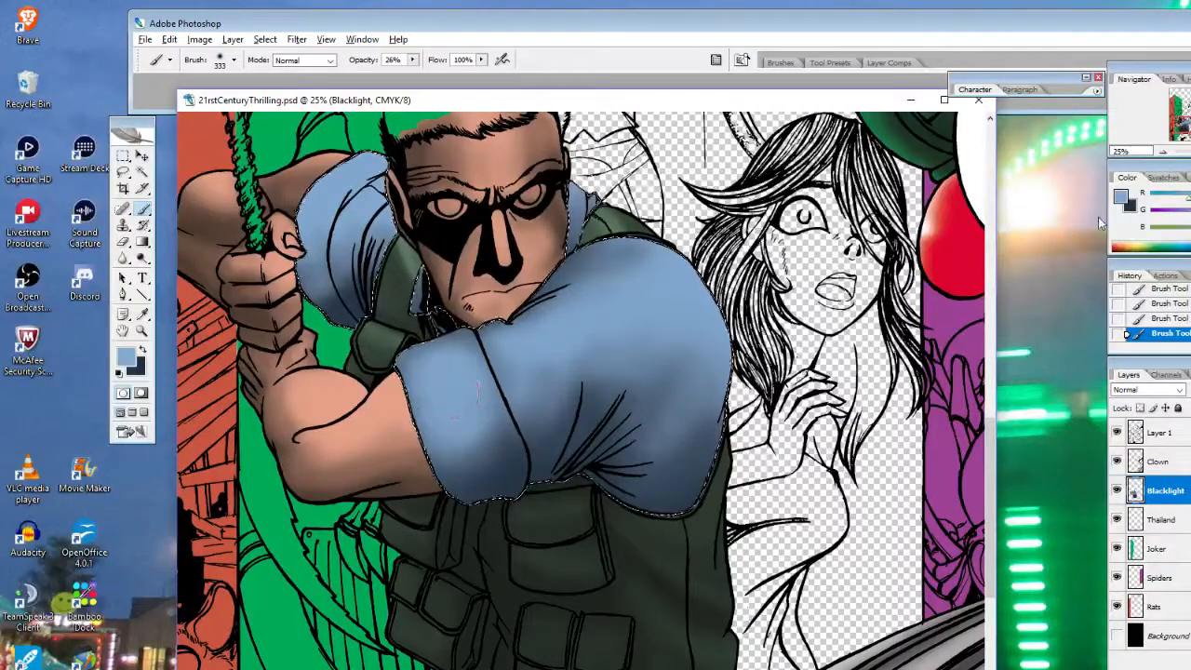
# Set the brush to 153 px, shade the sleeve folds below the chin in dark blue and blend them with light blue
pyautogui.rightClick(562, 397)
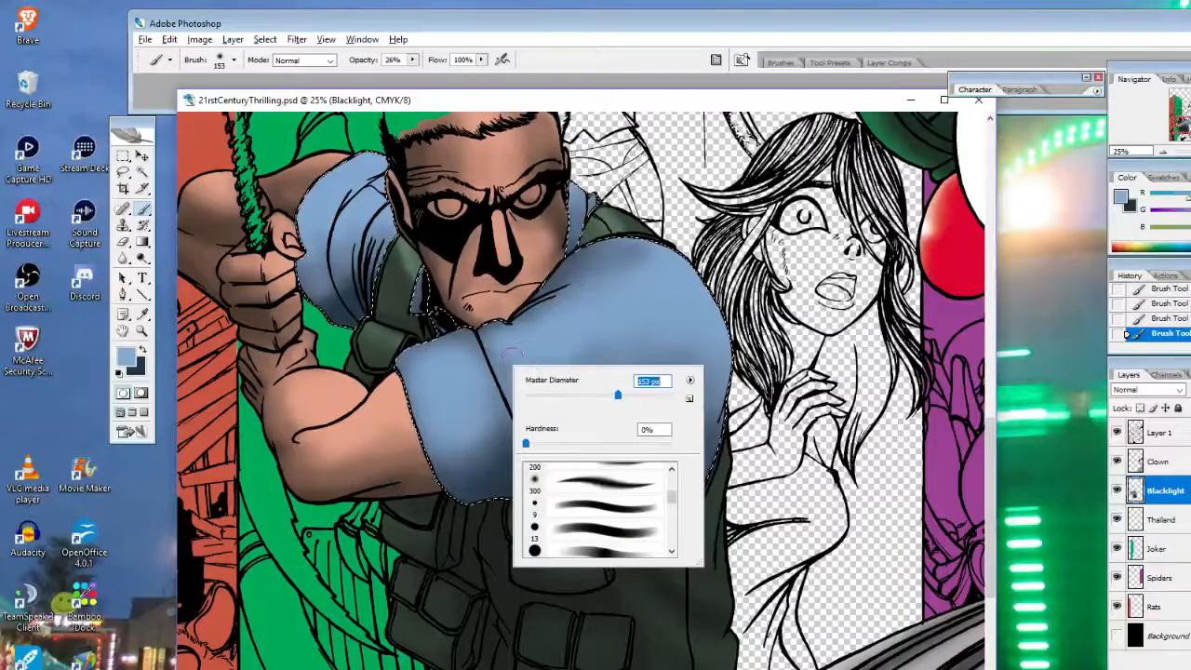
pyautogui.press('Return')
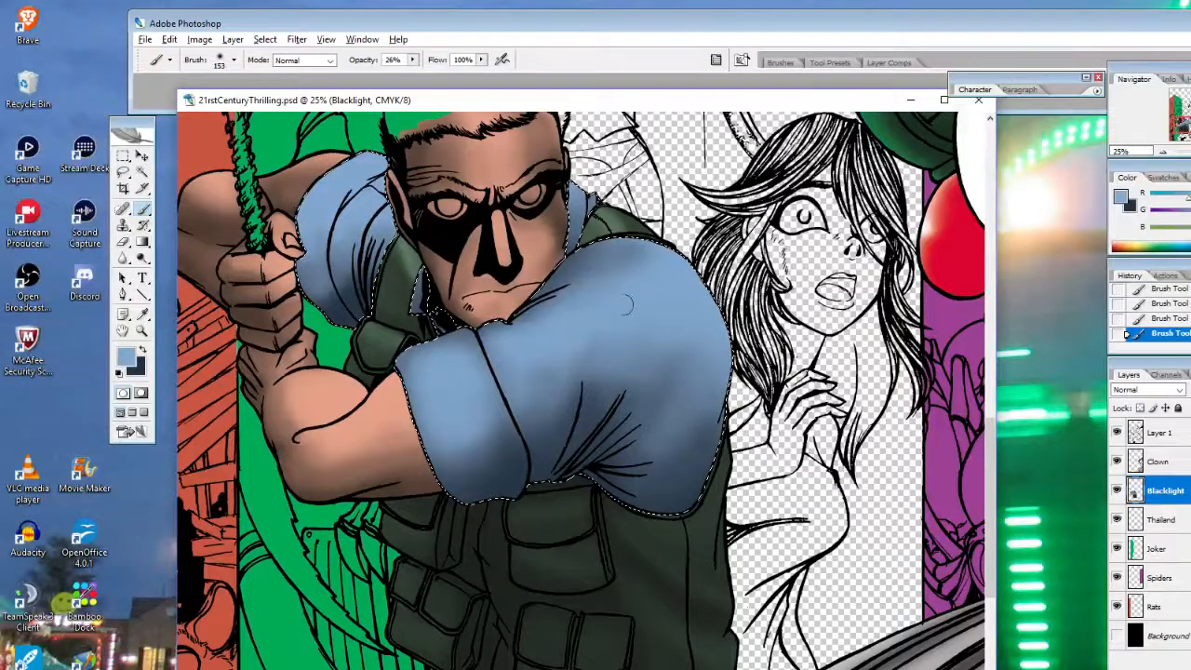
pyautogui.click(144, 350)
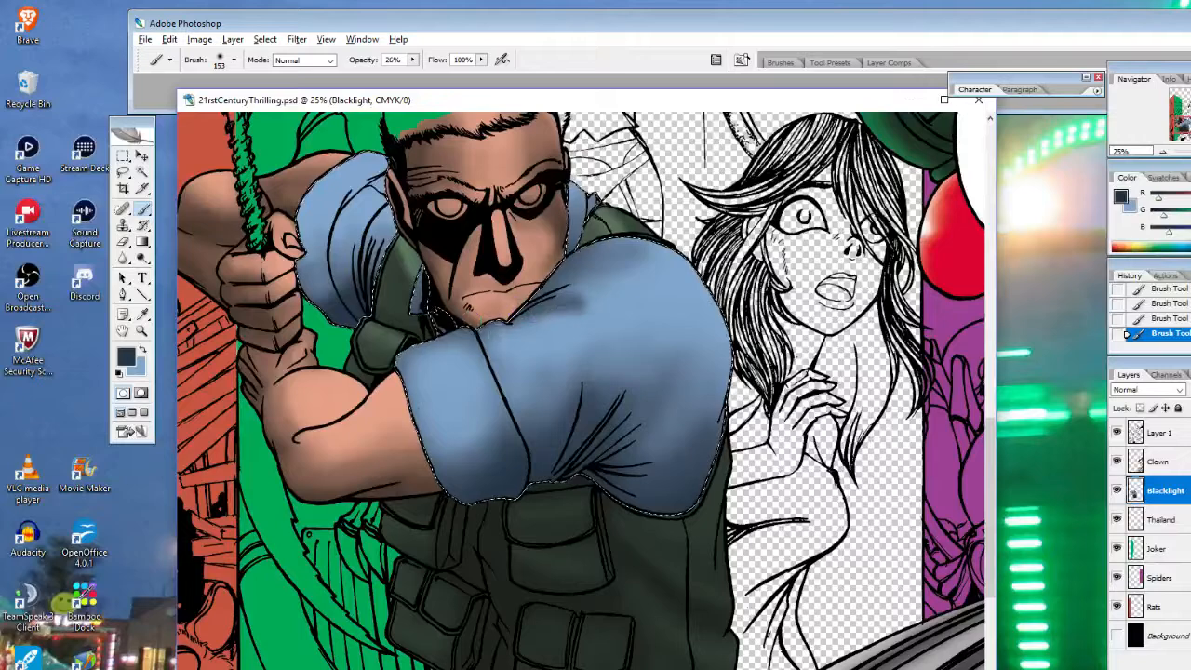
pyautogui.moveTo(491, 328); pyautogui.dragTo(502, 335)
pyautogui.click(145, 349)
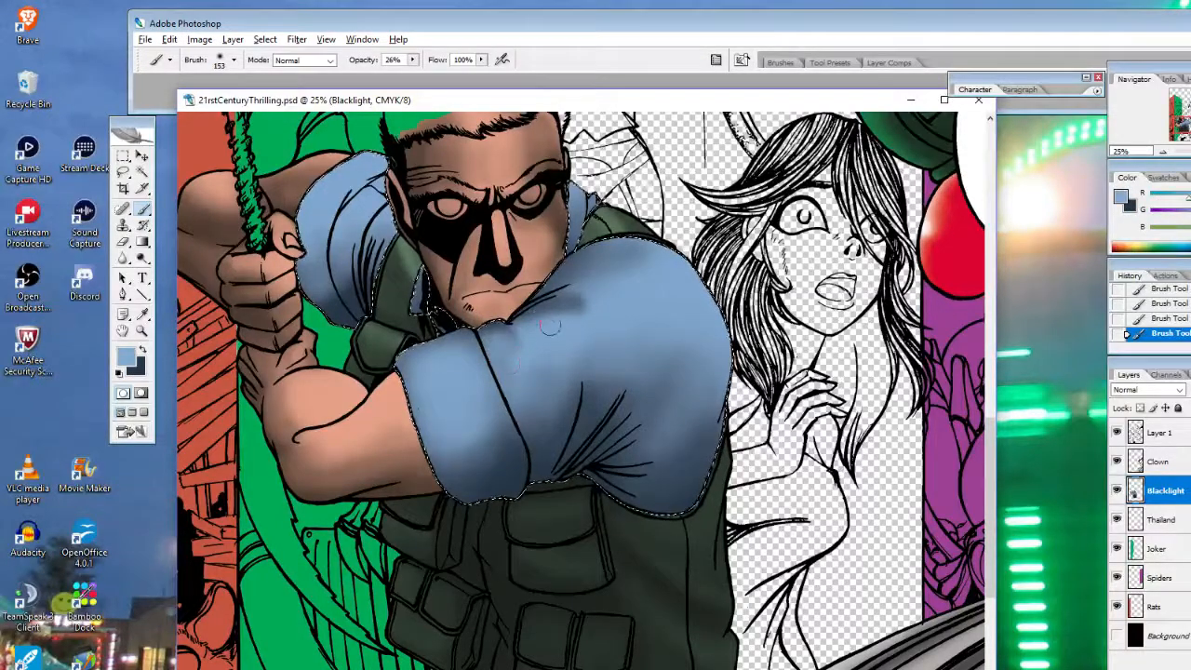
pyautogui.moveTo(540, 321)
pyautogui.mouseDown()
pyautogui.moveTo(607, 309)
pyautogui.moveTo(534, 314)
pyautogui.moveTo(584, 290)
pyautogui.mouseUp()
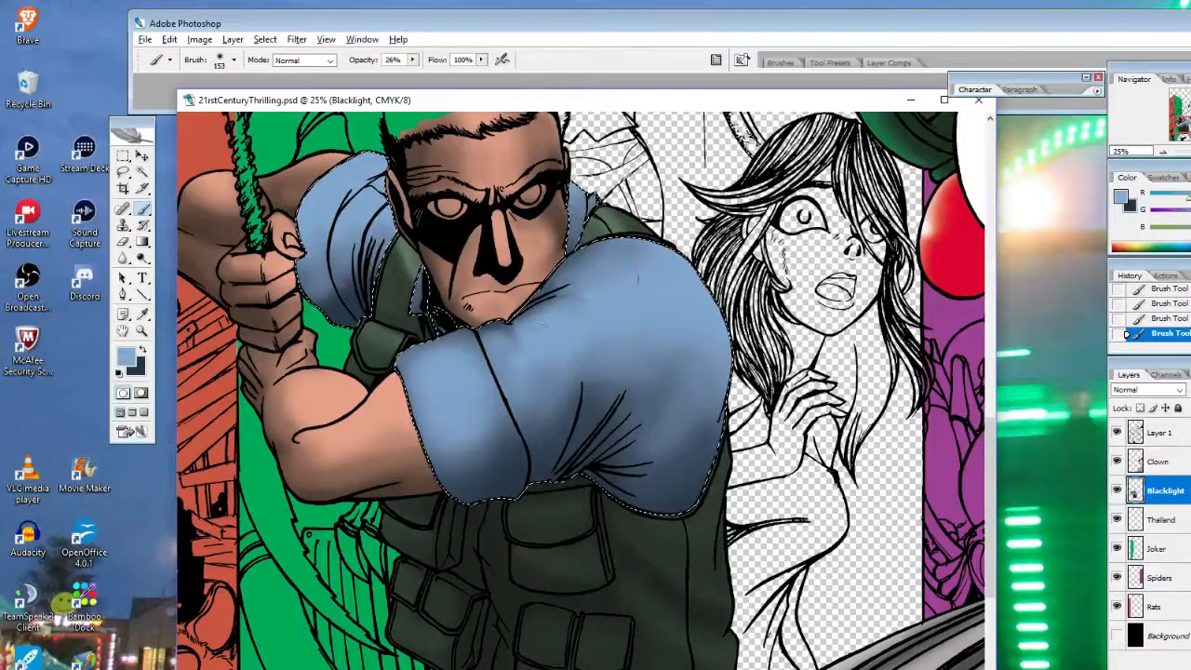
# Shade the cuff's lower edge, the underside of the front sleeve and its folds in dark blue at 153 px
pyautogui.click(144, 350)
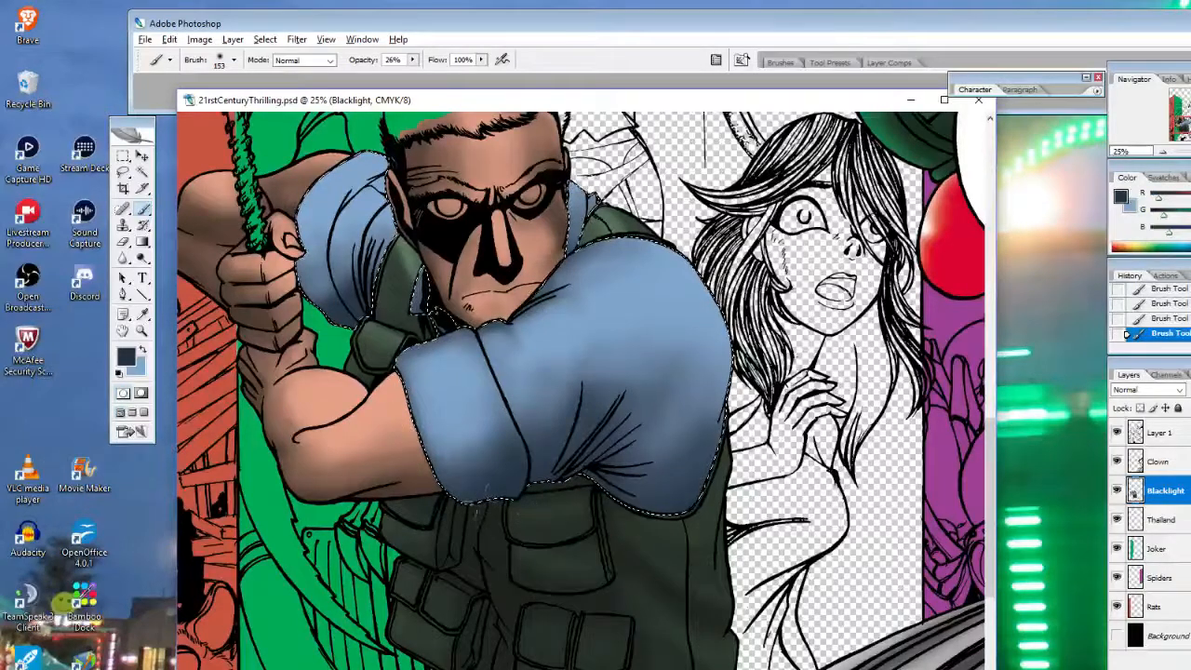
pyautogui.moveTo(486, 502)
pyautogui.mouseDown()
pyautogui.moveTo(517, 501)
pyautogui.moveTo(492, 486)
pyautogui.moveTo(511, 477)
pyautogui.moveTo(511, 449)
pyautogui.moveTo(502, 454)
pyautogui.moveTo(544, 475)
pyautogui.mouseUp()
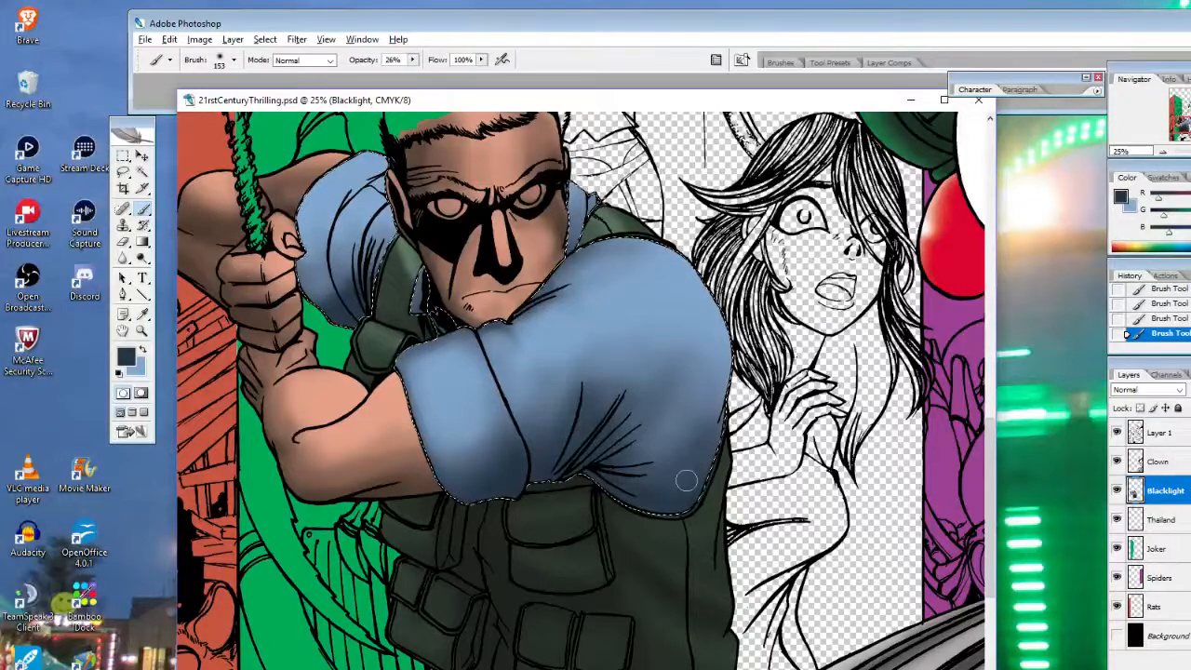
pyautogui.moveTo(569, 453)
pyautogui.mouseDown()
pyautogui.moveTo(625, 486)
pyautogui.moveTo(663, 483)
pyautogui.mouseUp()
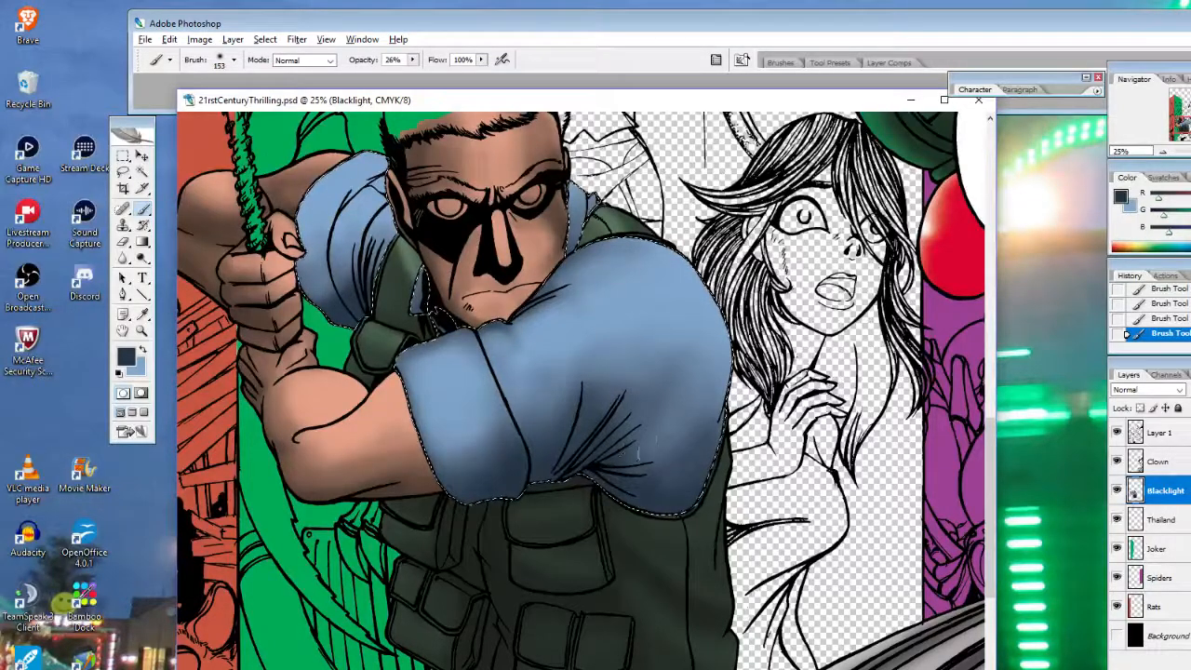
pyautogui.moveTo(638, 443); pyautogui.dragTo(626, 414)
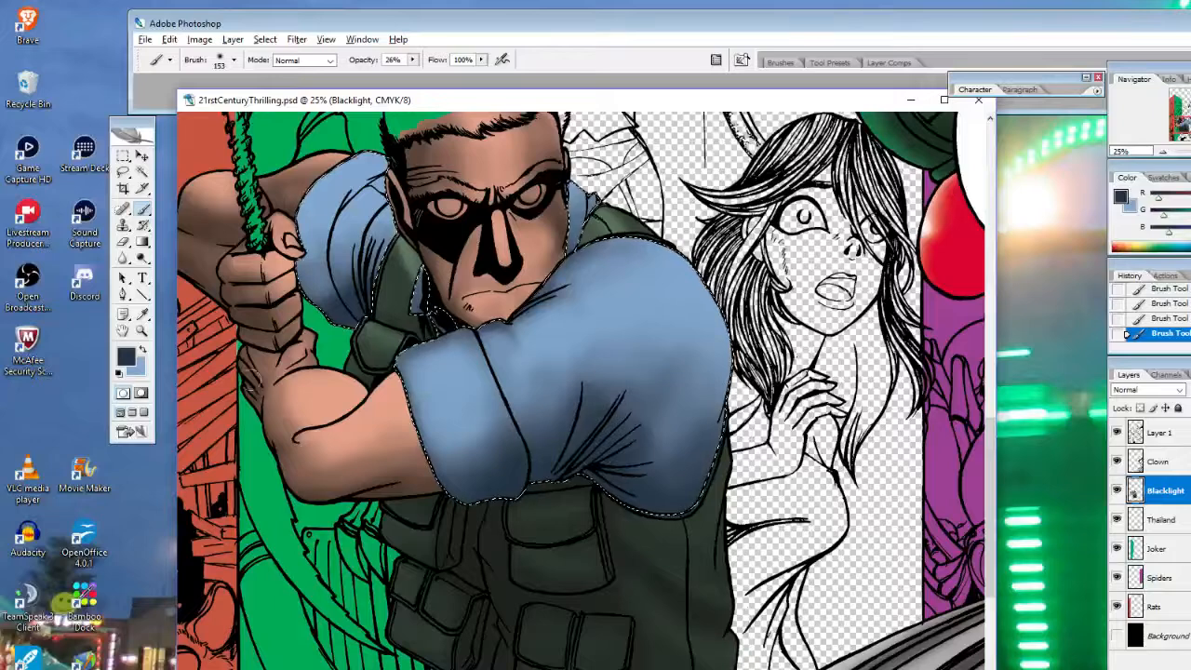
# Set the brush to 292 px, shade the middle of the front sleeve in dark blue and blend it with light blue
pyautogui.click(142, 351)
pyautogui.rightClick(676, 364)
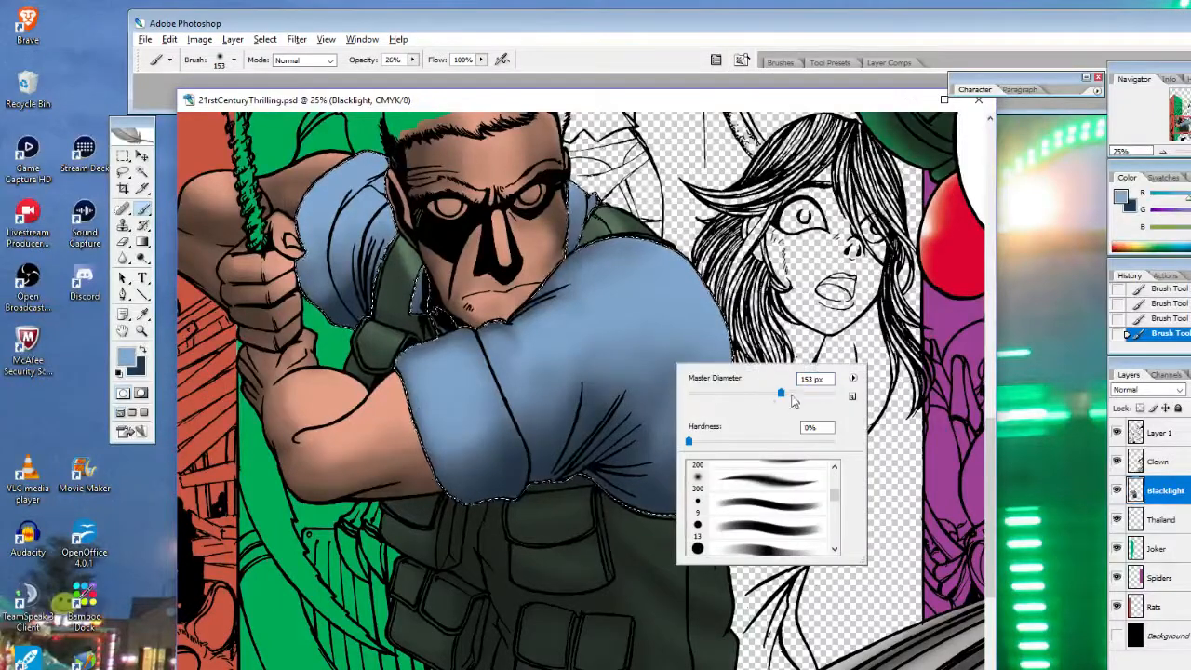
pyautogui.click(812, 379)
pyautogui.write('252')
pyautogui.press('Return')
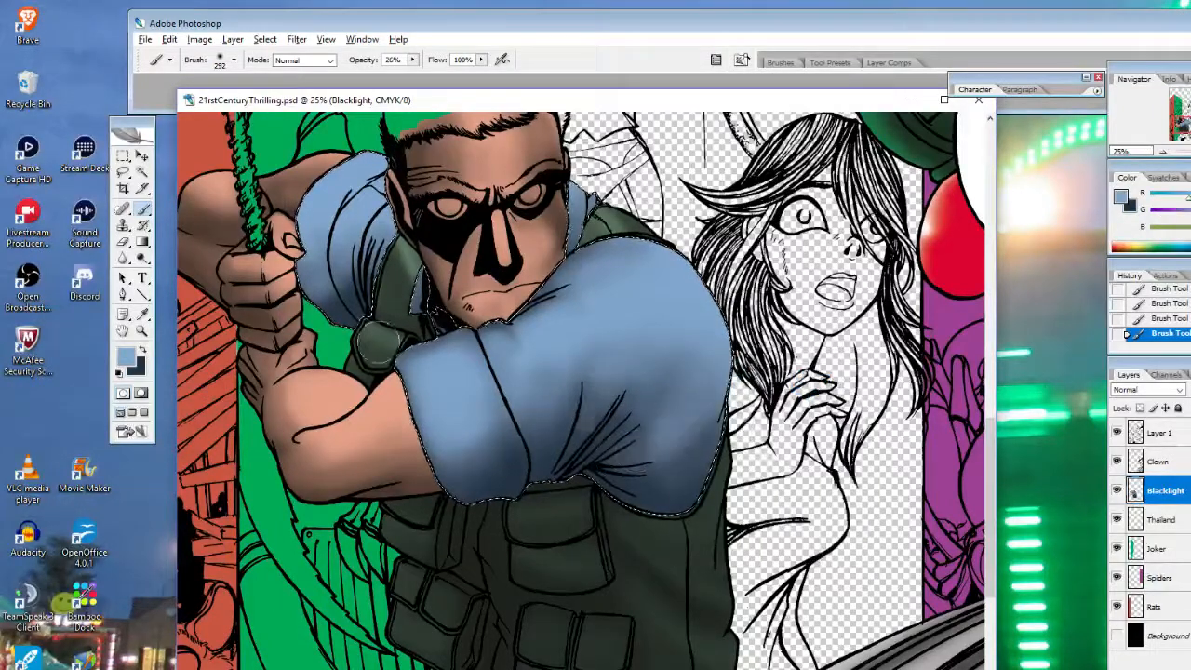
pyautogui.click(141, 351)
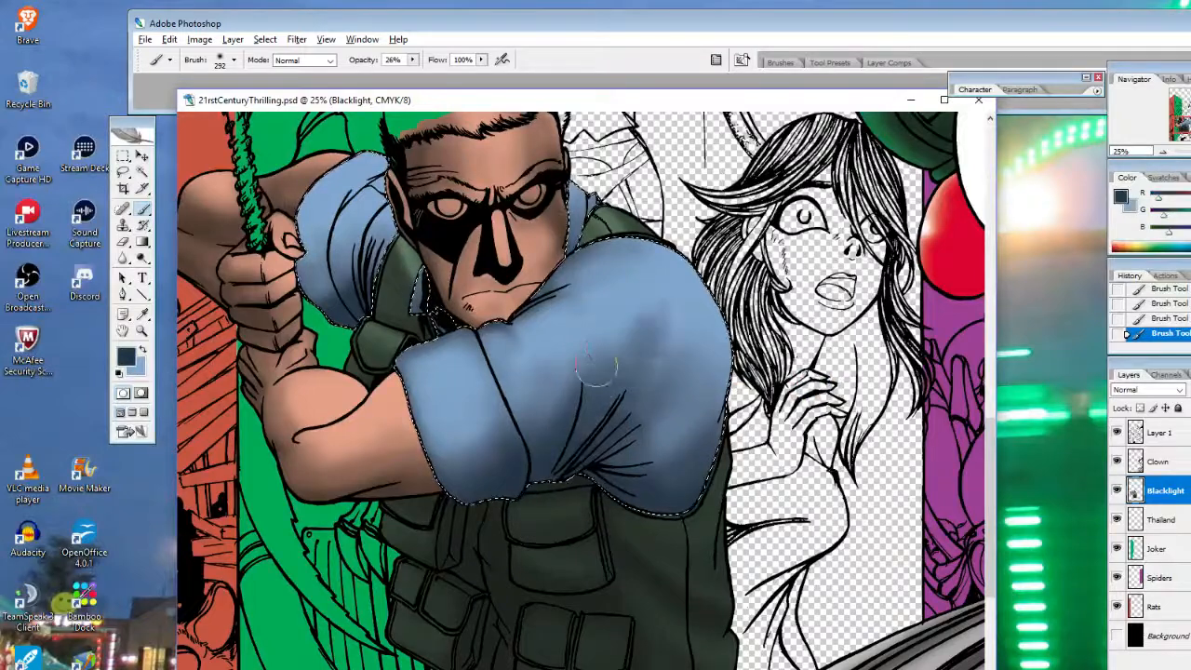
pyautogui.moveTo(597, 366)
pyautogui.mouseDown()
pyautogui.moveTo(670, 351)
pyautogui.moveTo(640, 442)
pyautogui.moveTo(697, 417)
pyautogui.mouseUp()
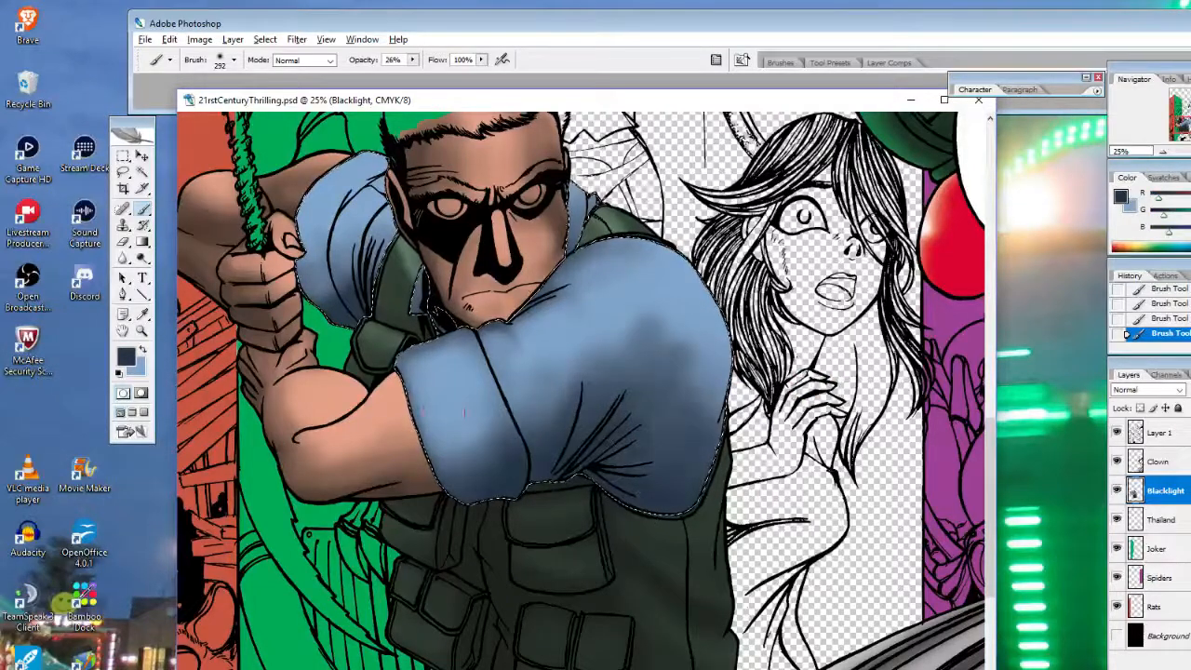
pyautogui.press('x')
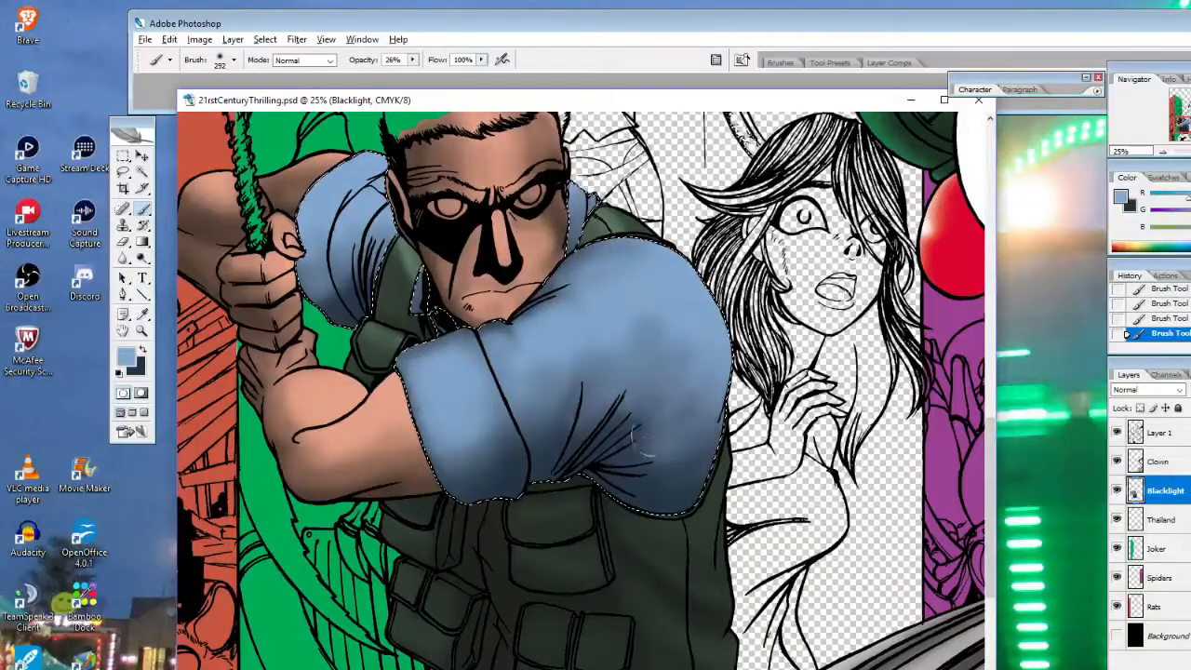
pyautogui.moveTo(700, 358); pyautogui.dragTo(652, 330)
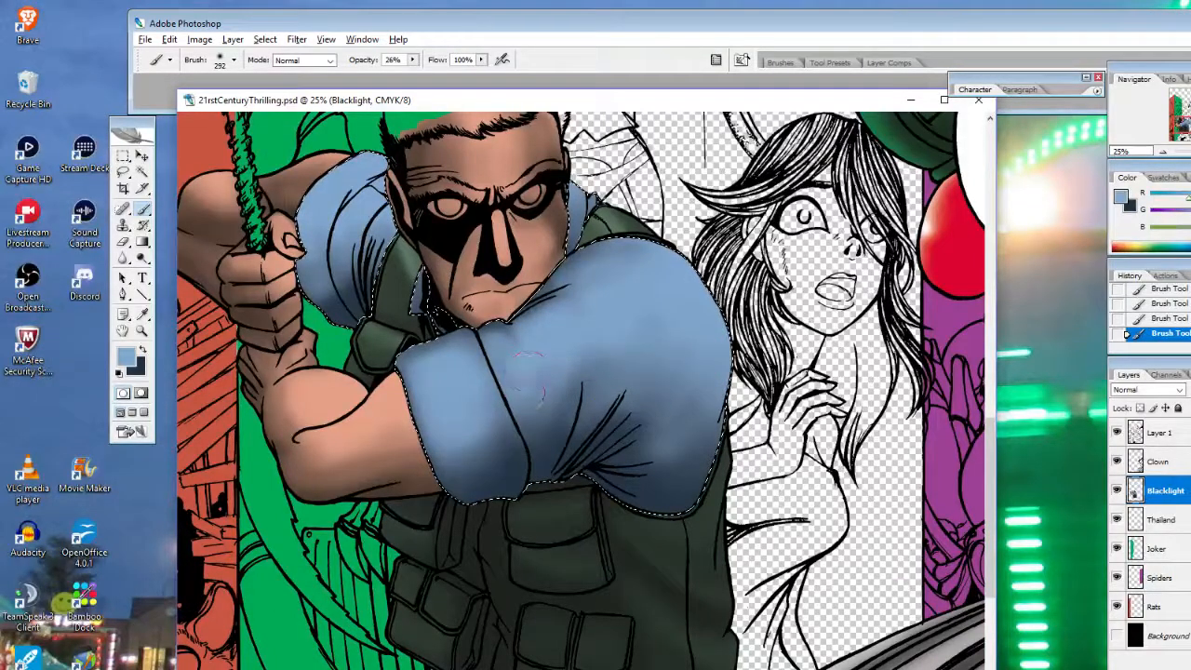
# Shade the rear sleeve's outer edge and the front sleeve's upper area in dark blue, then soften the front shading with light blue
pyautogui.click(144, 350)
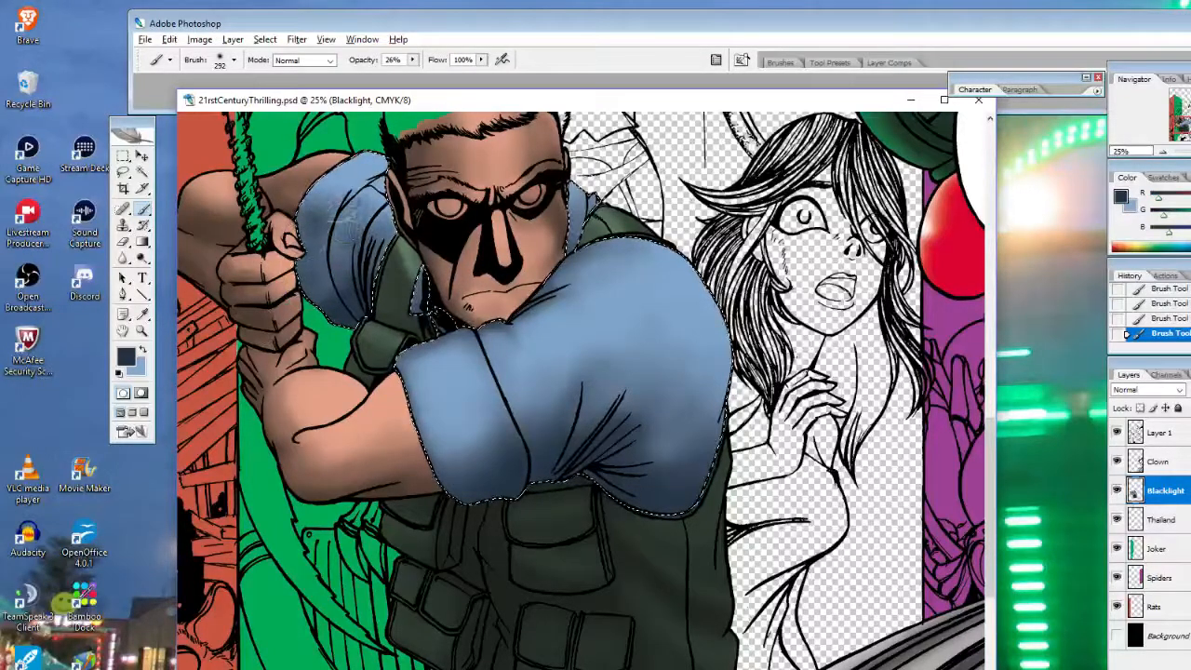
pyautogui.moveTo(287, 191); pyautogui.dragTo(272, 239)
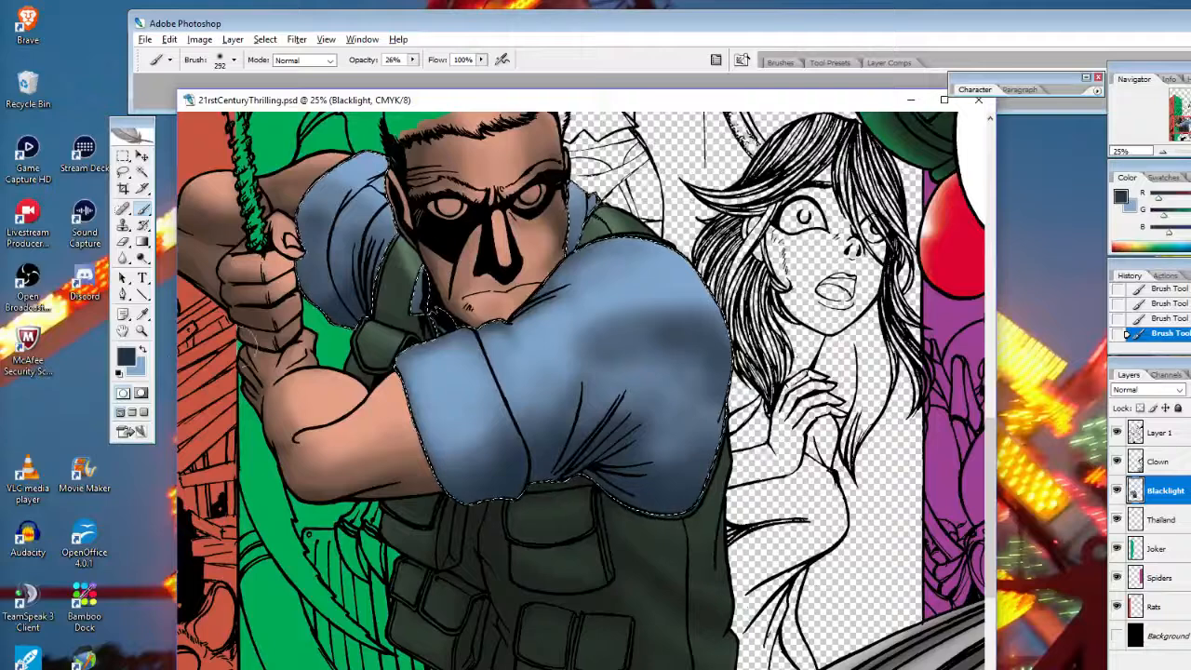
pyautogui.click(143, 350)
pyautogui.moveTo(576, 326)
pyautogui.mouseDown()
pyautogui.moveTo(635, 336)
pyautogui.moveTo(668, 325)
pyautogui.mouseUp()
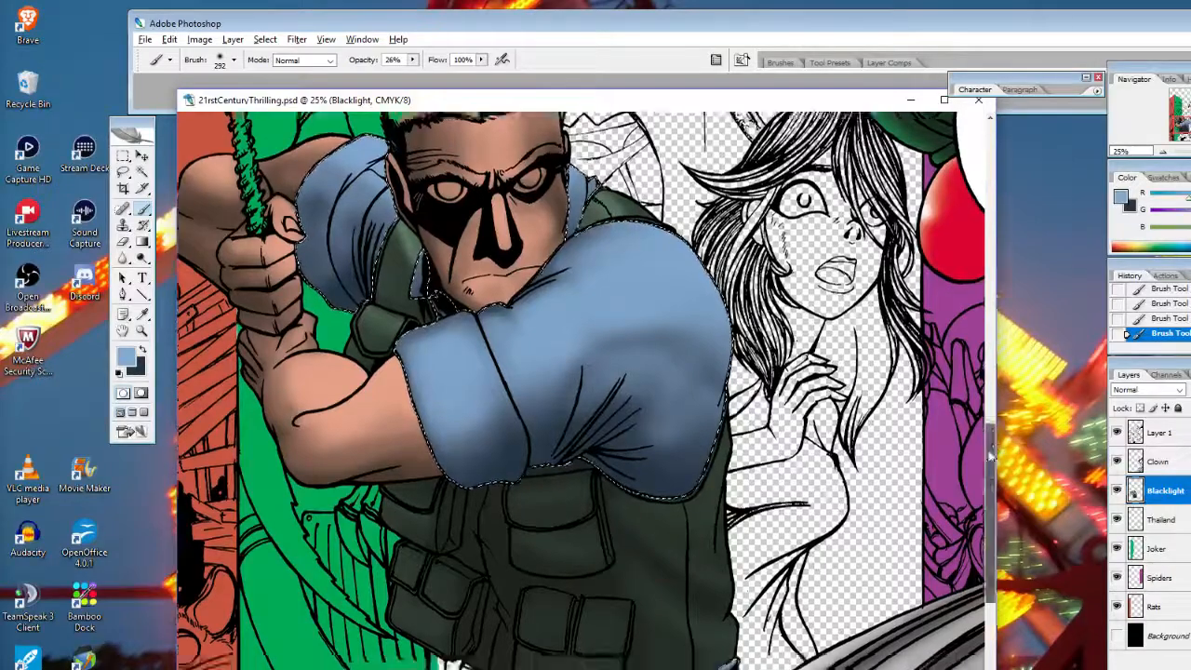
# Clear the shirt selection and lasso a rough area around the trousers' waist and belt below the vest
pyautogui.scroll(-5, 989, 424)
pyautogui.press('x')
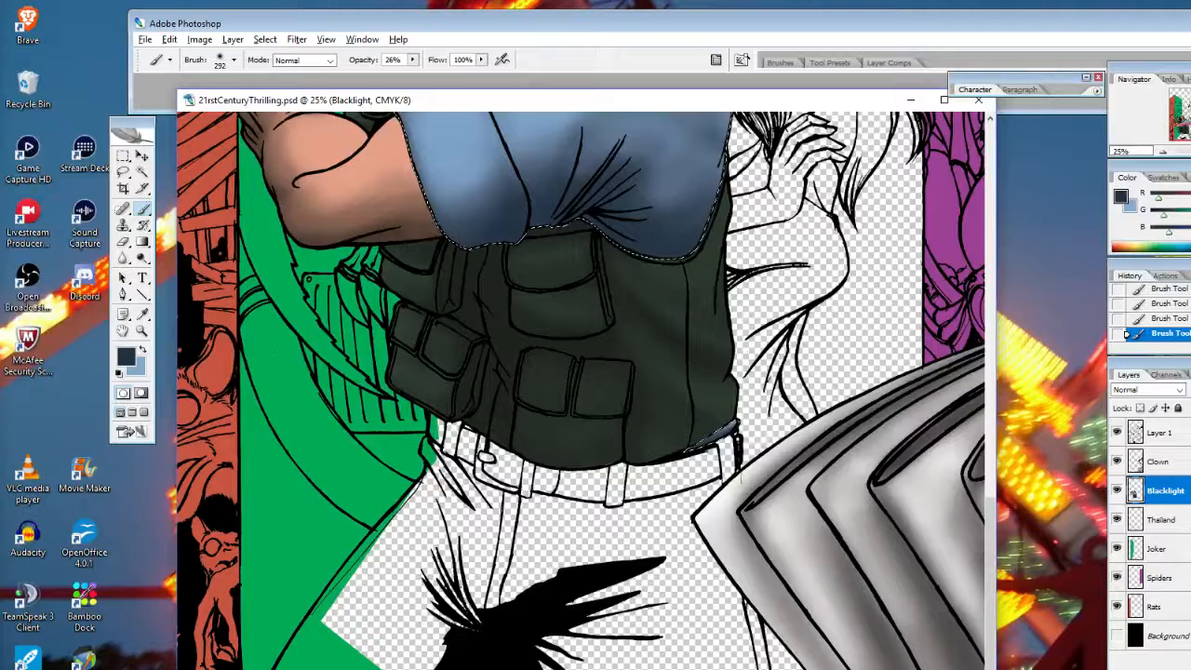
pyautogui.hotkey('ctrl', 'd')
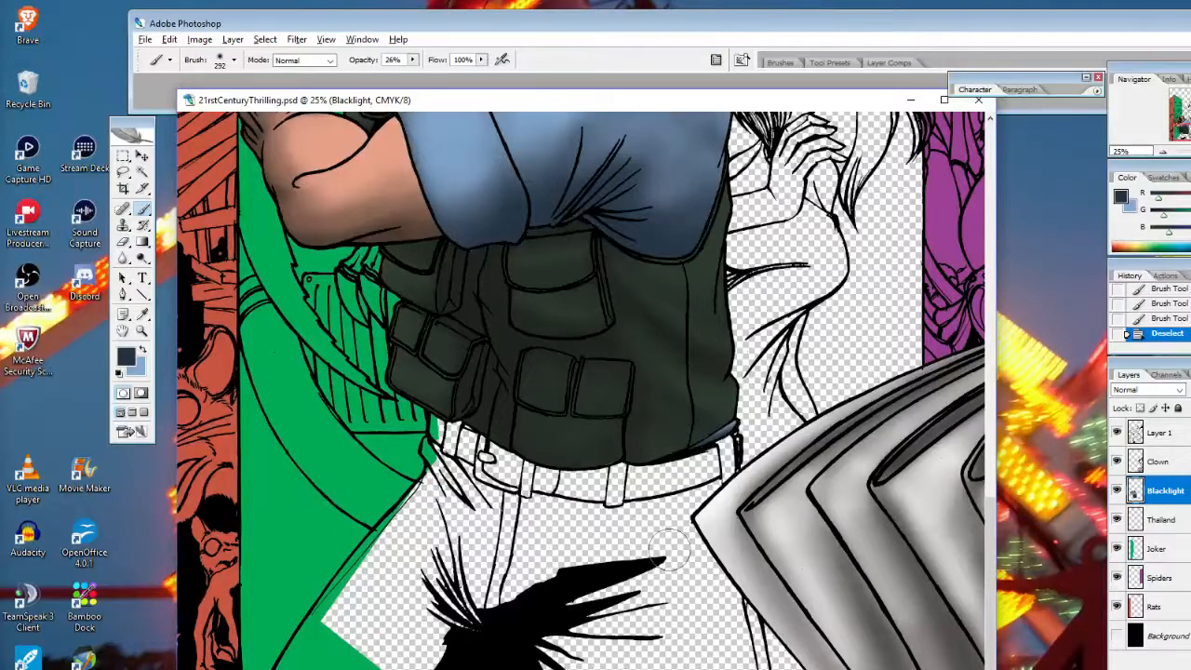
pyautogui.click(123, 173)
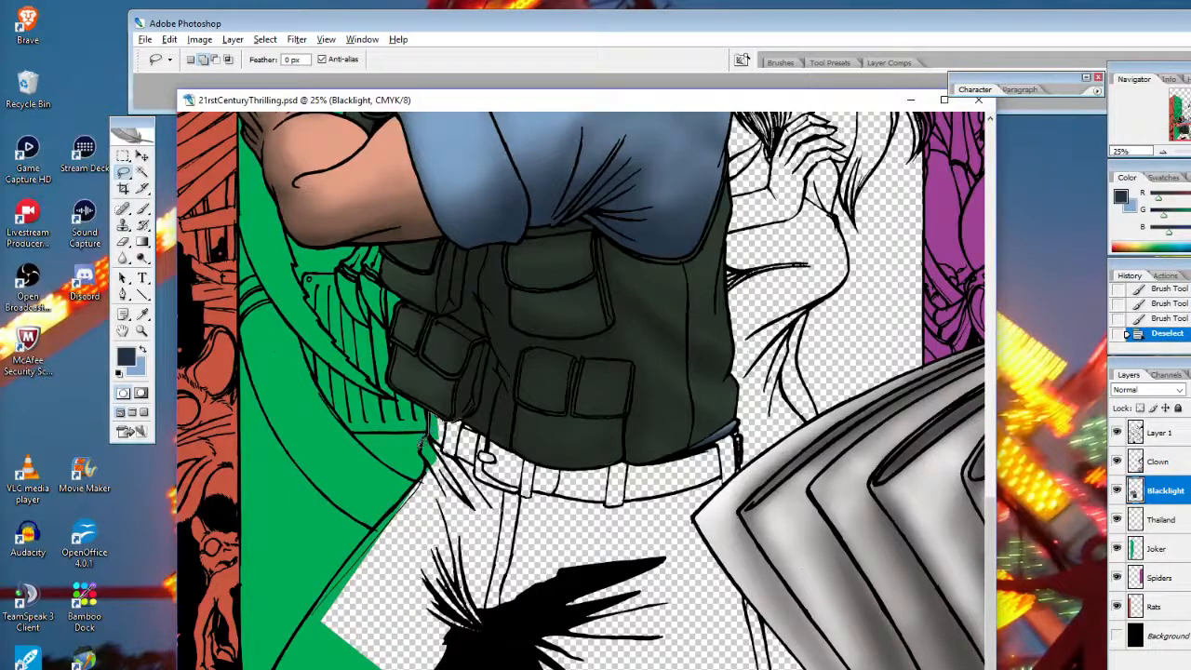
pyautogui.moveTo(430, 463)
pyautogui.mouseDown()
pyautogui.moveTo(605, 537)
pyautogui.moveTo(616, 460)
pyautogui.moveTo(592, 454)
pyautogui.mouseUp()
# Sample the vest's dark green and paint along its lower hem at the central belt loop with a 58 px brush
pyautogui.click(143, 331)
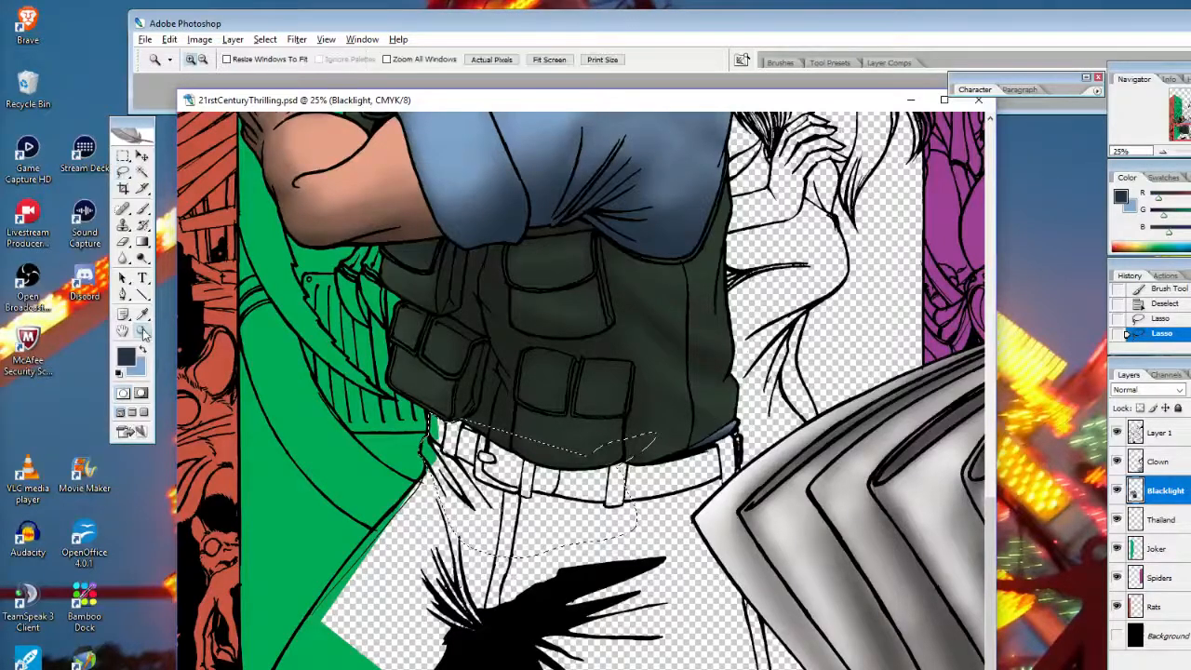
pyautogui.click(625, 454)
pyautogui.click(573, 317)
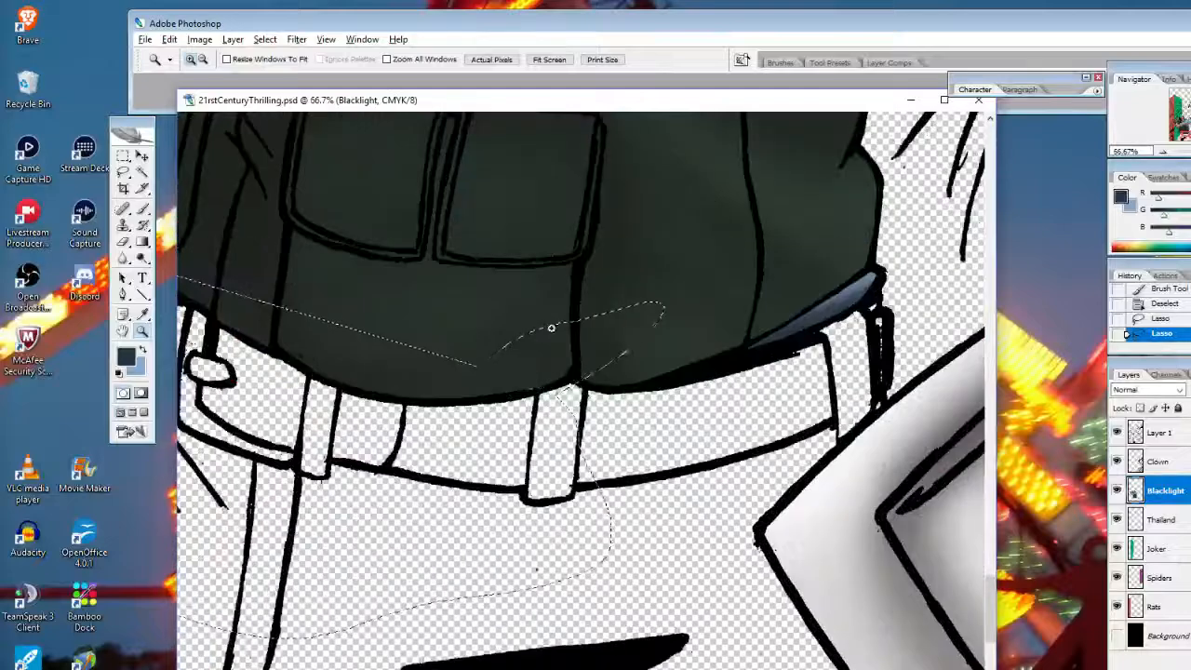
pyautogui.click(522, 375)
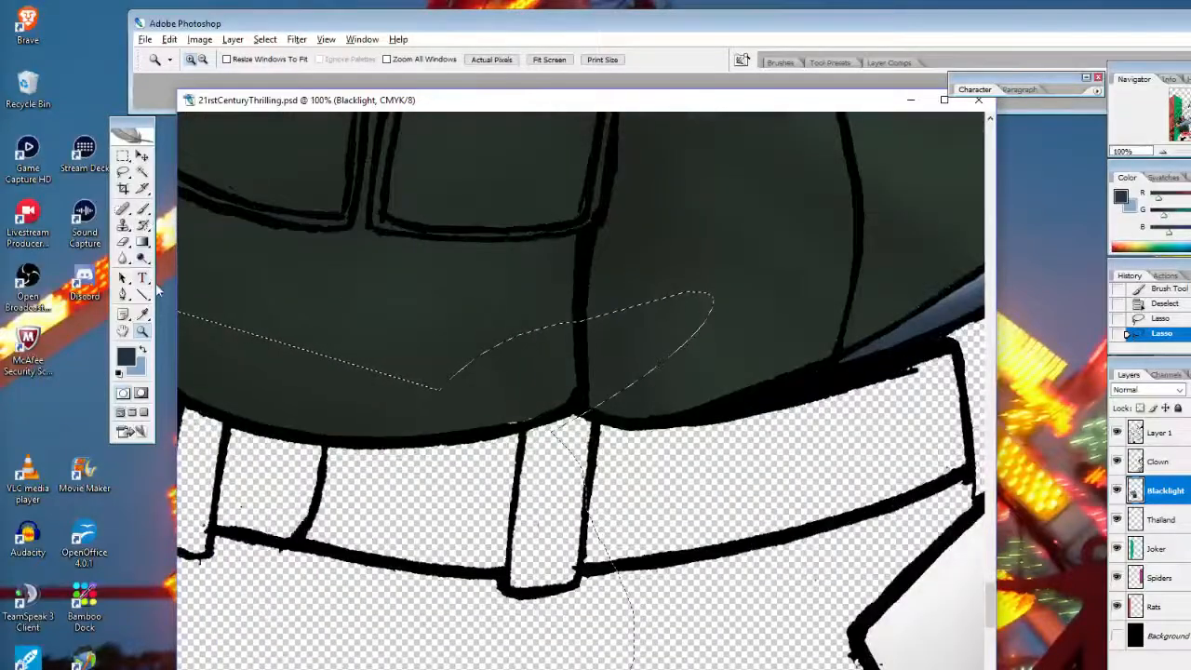
pyautogui.click(142, 315)
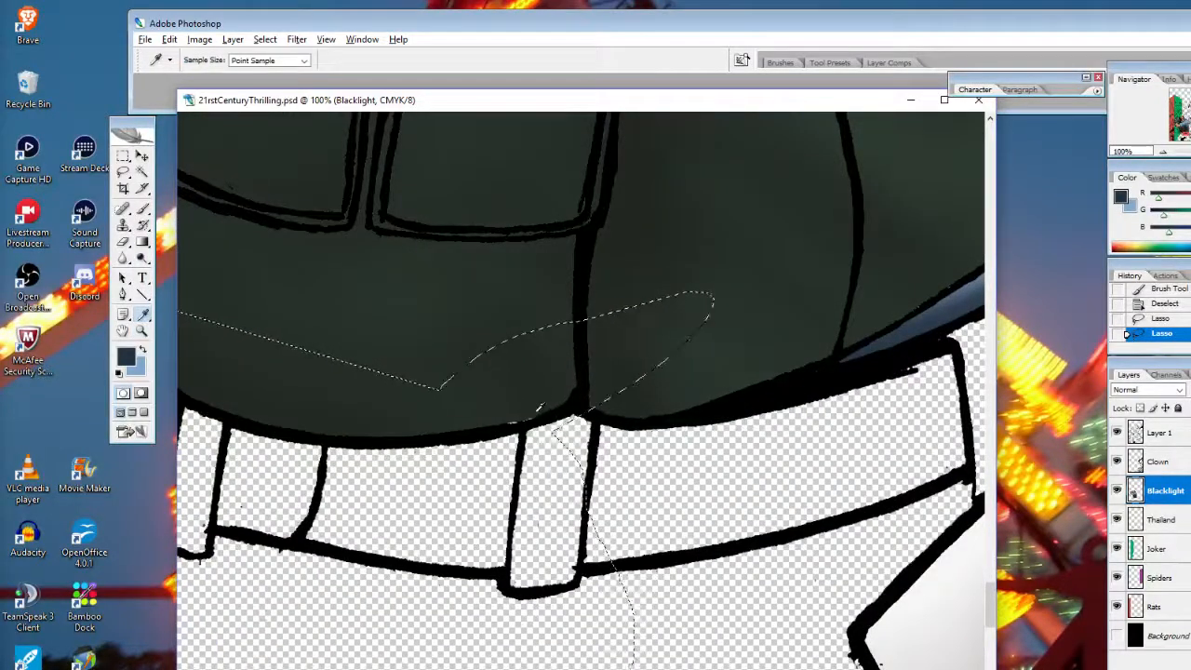
pyautogui.press('b')
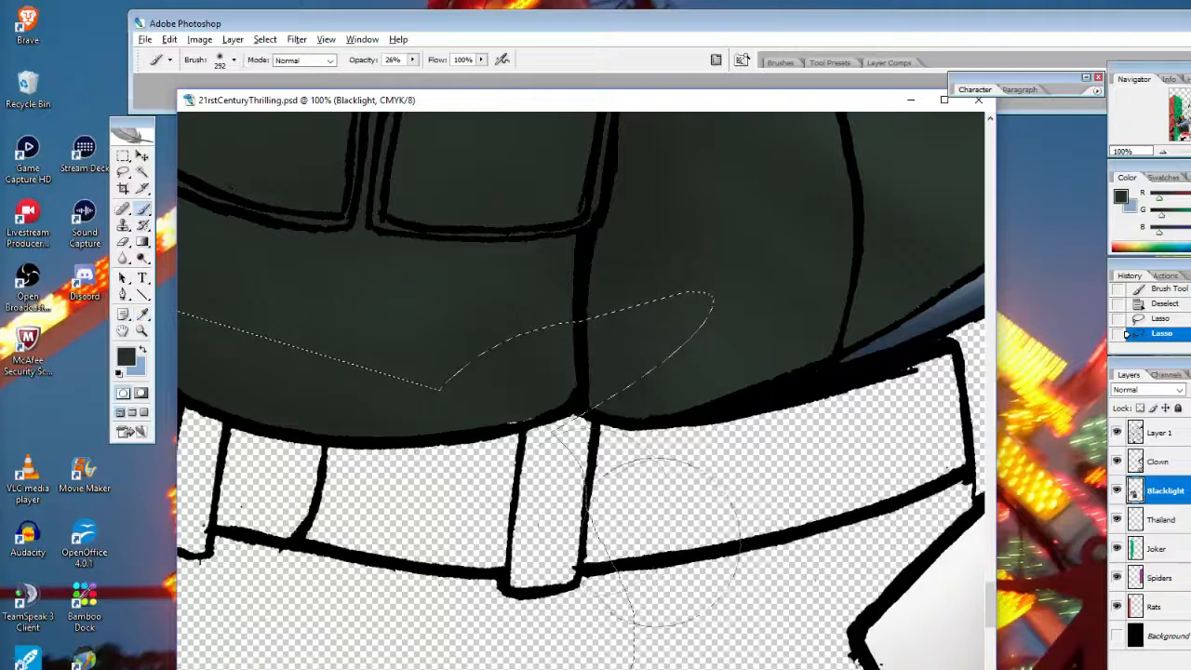
pyautogui.rightClick(593, 508)
pyautogui.click(645, 537)
pyautogui.moveTo(520, 421); pyautogui.dragTo(491, 448)
pyautogui.moveTo(510, 435); pyautogui.dragTo(491, 443)
pyautogui.moveTo(498, 440)
pyautogui.mouseDown()
pyautogui.moveTo(548, 407)
pyautogui.moveTo(482, 447)
pyautogui.mouseUp()
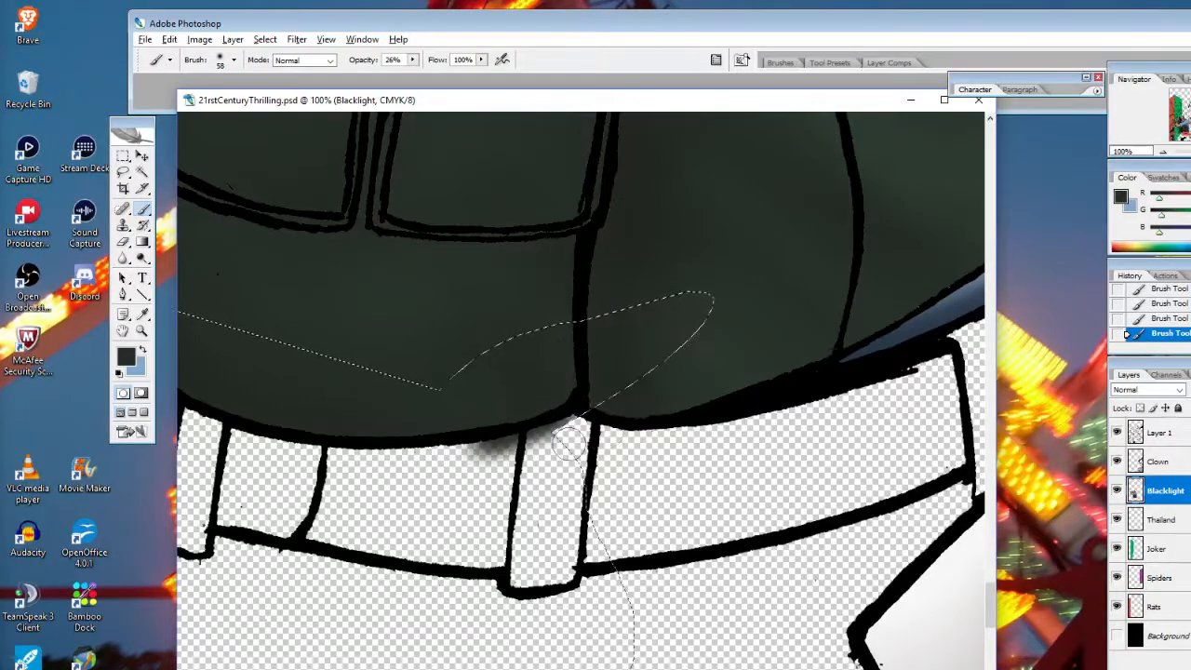
# Subtract the vest from the lasso selection so its edge follows the vest's lower hem line above the belt
pyautogui.click(123, 172)
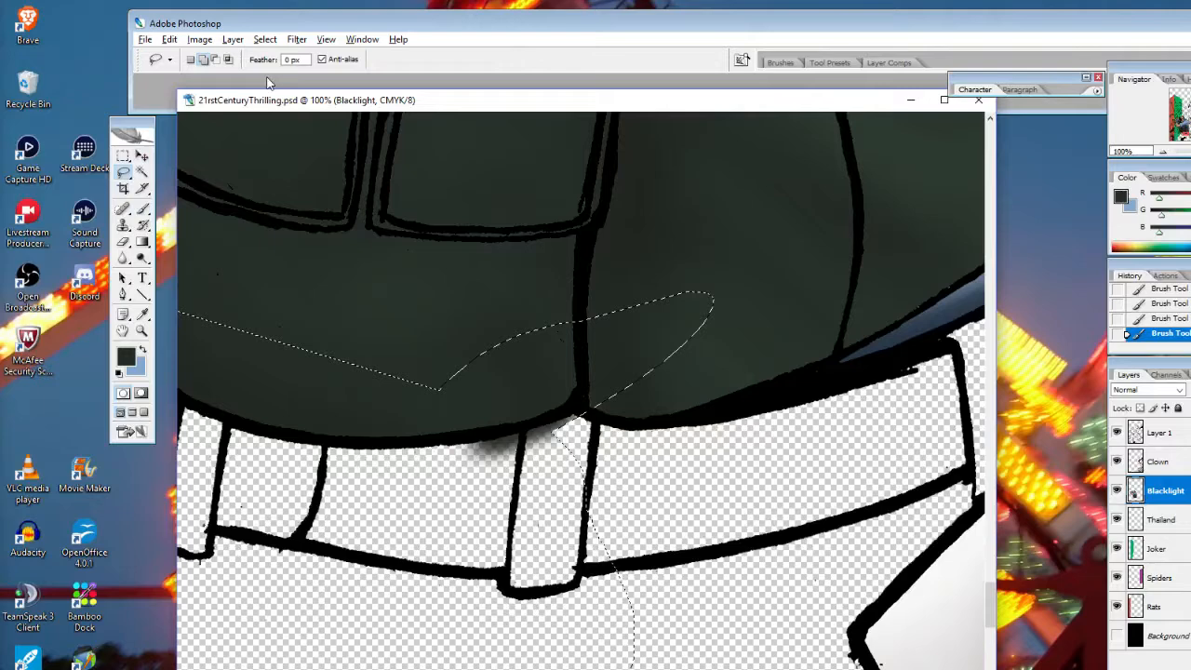
pyautogui.click(215, 60)
pyautogui.moveTo(647, 258); pyautogui.dragTo(345, 378)
pyautogui.moveTo(381, 424)
pyautogui.mouseDown()
pyautogui.moveTo(412, 423)
pyautogui.moveTo(342, 412)
pyautogui.moveTo(365, 432)
pyautogui.moveTo(484, 428)
pyautogui.mouseUp()
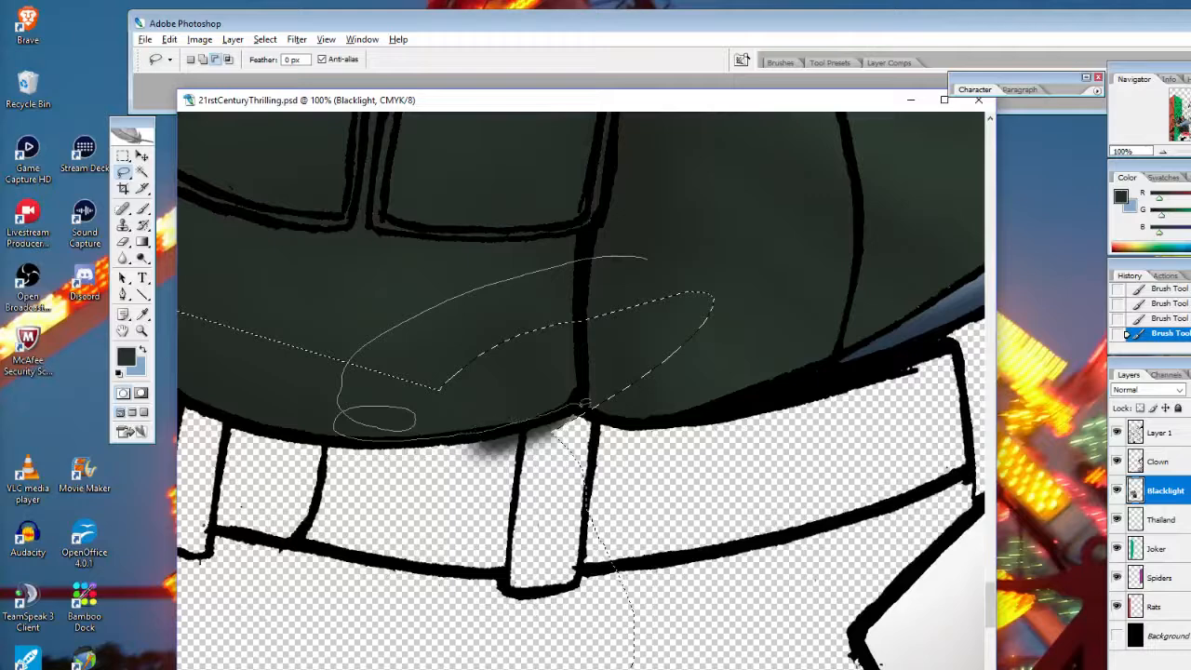
pyautogui.moveTo(584, 404); pyautogui.dragTo(582, 407)
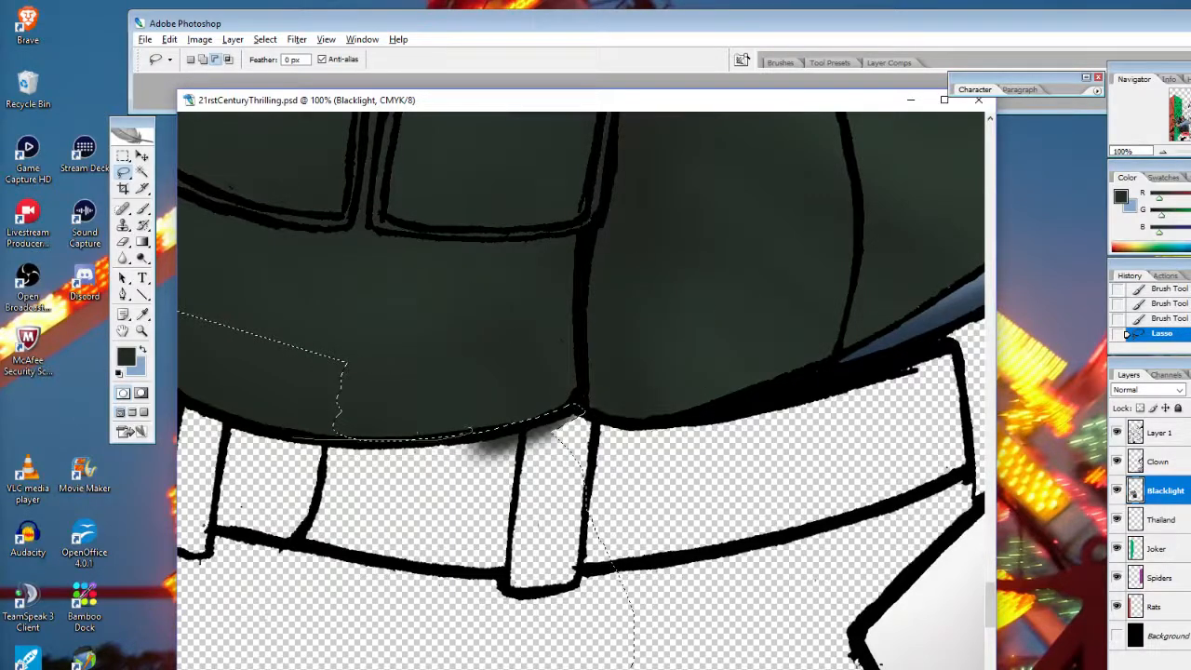
pyautogui.moveTo(214, 403); pyautogui.dragTo(184, 320)
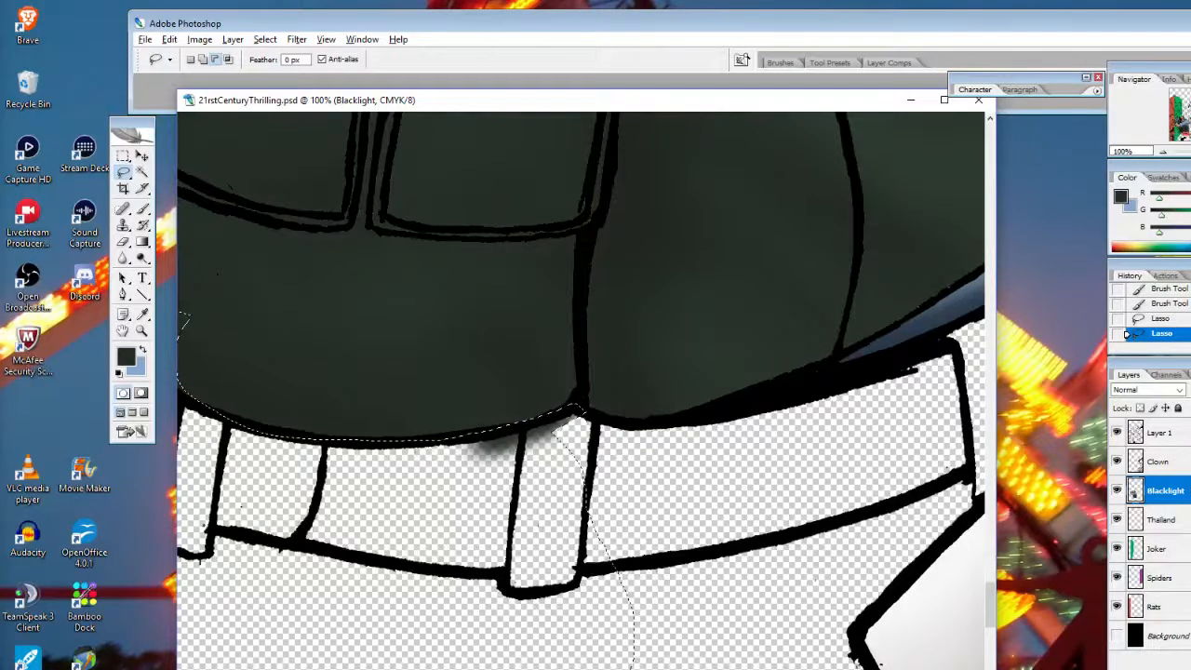
# Extend the lasso selection along the hem over the belt's far end and down the trousers' outer outline beside the green panel
pyautogui.hscroll(-5, 182, 320)
pyautogui.moveTo(596, 214); pyautogui.dragTo(499, 237)
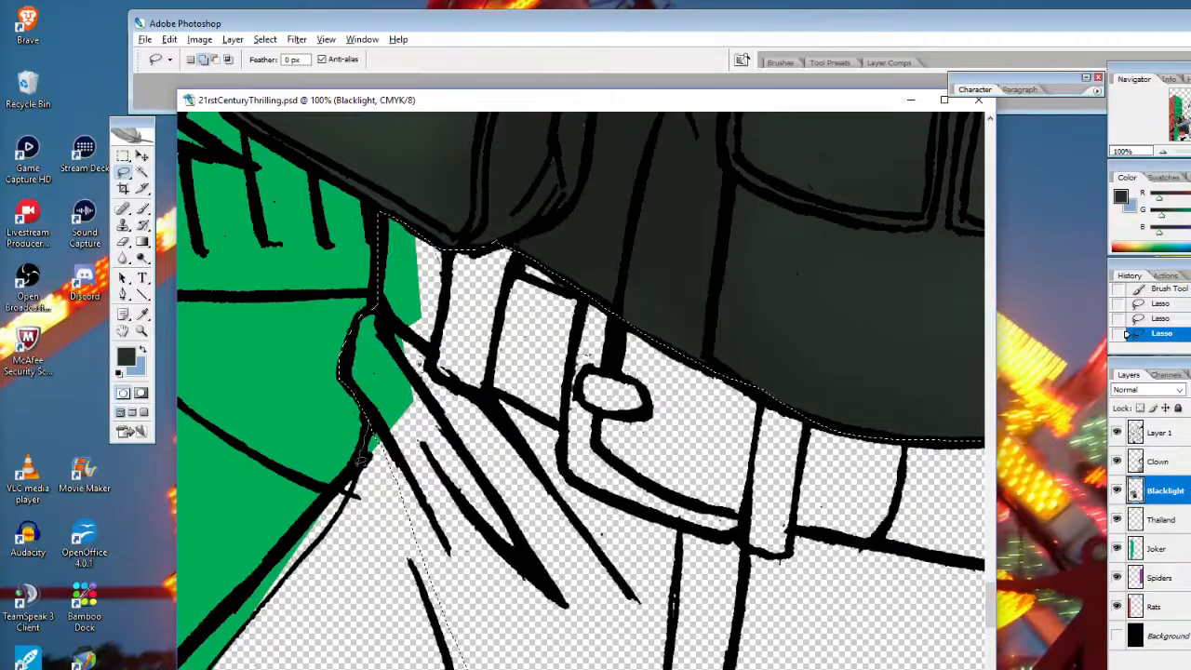
pyautogui.moveTo(361, 457)
pyautogui.mouseDown()
pyautogui.moveTo(270, 570)
pyautogui.moveTo(228, 657)
pyautogui.mouseUp()
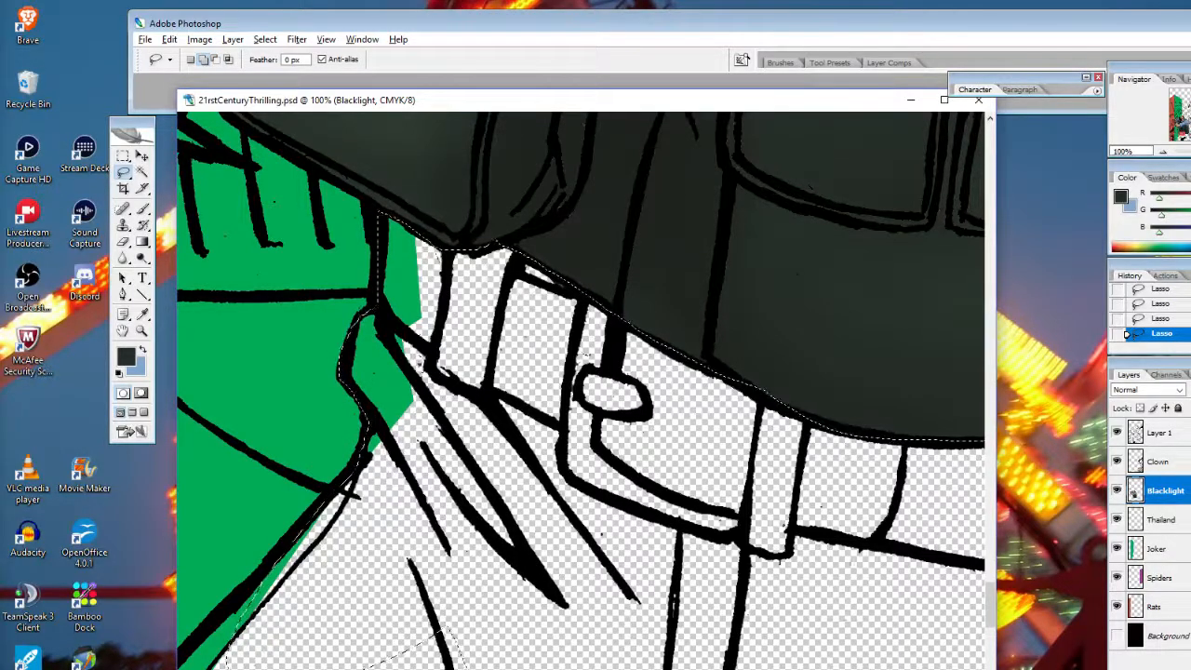
# Erase the stray ink marks around the belt's lower edge near the outer hip on Layer 1
pyautogui.click(123, 242)
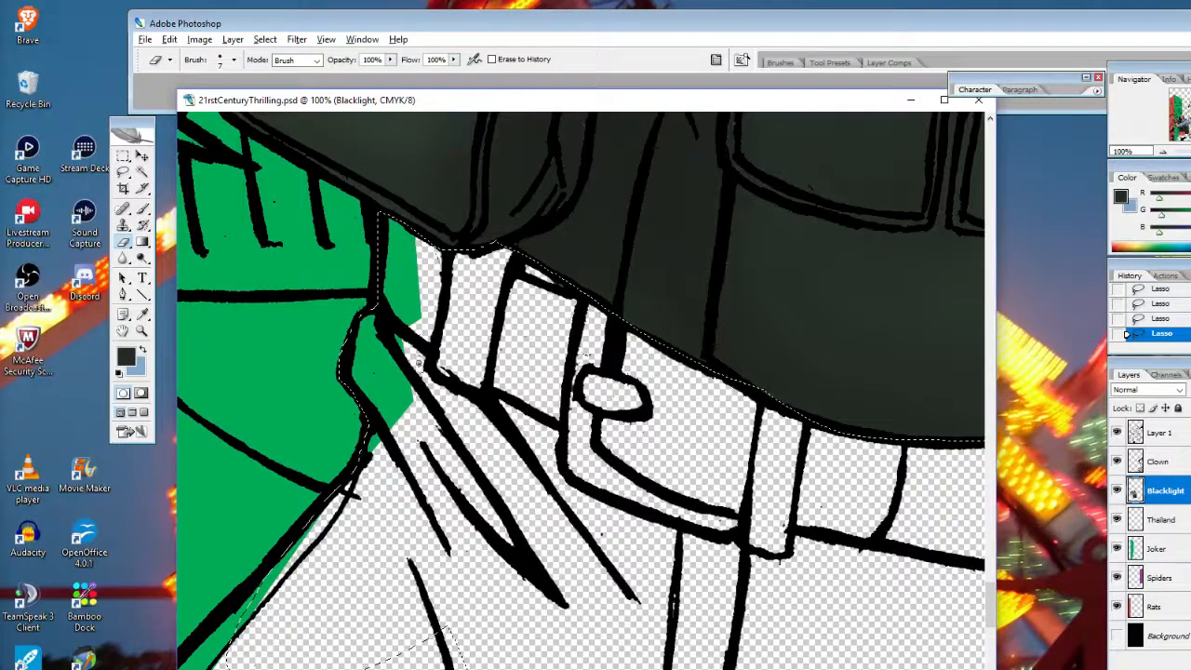
pyautogui.click(1156, 437)
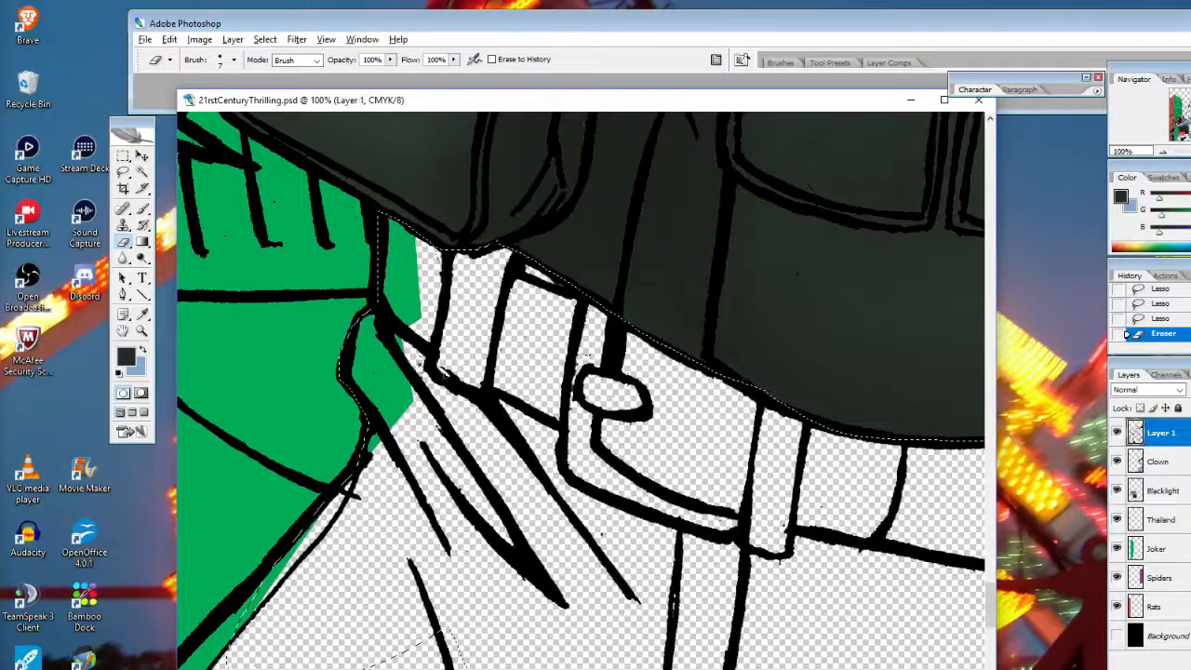
pyautogui.moveTo(436, 385); pyautogui.dragTo(465, 398)
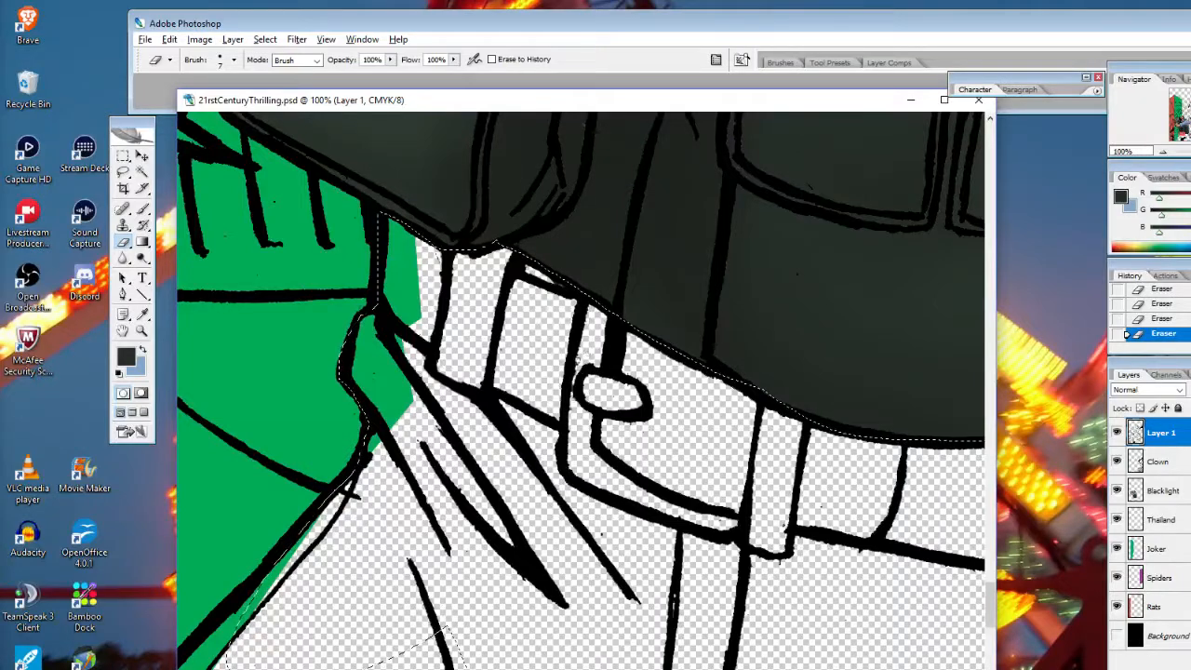
# Set the foreground colour to black (000000) and configure a 5 px brush at 100% opacity for the line art
pyautogui.click(127, 356)
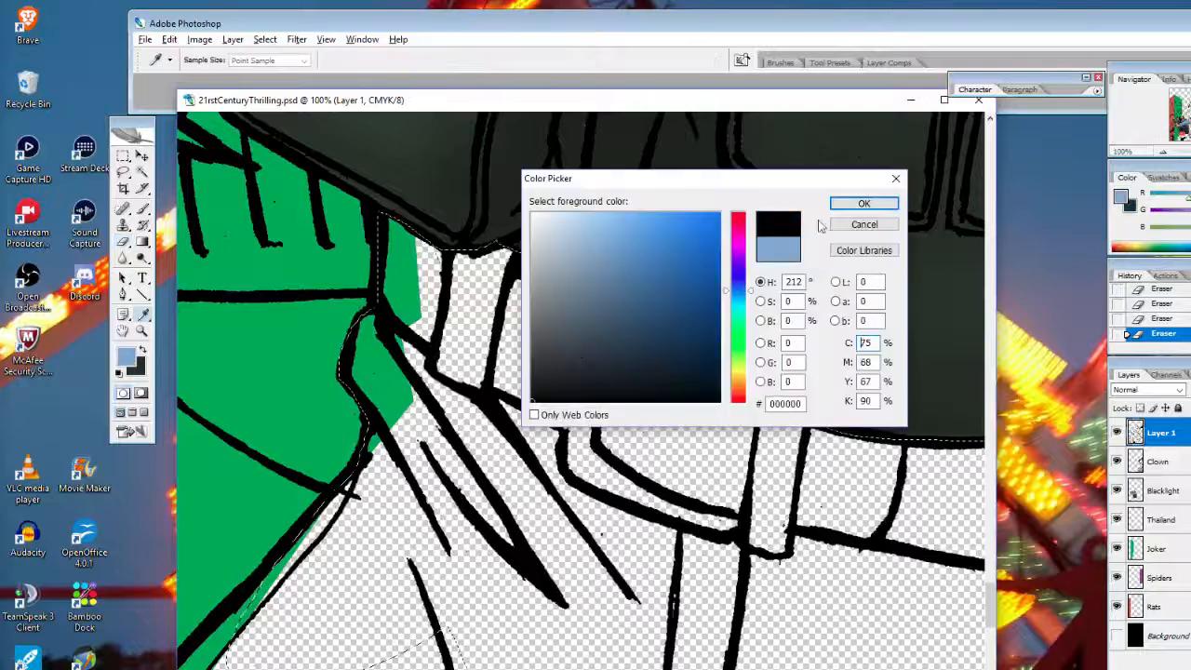
pyautogui.click(861, 202)
pyautogui.click(142, 211)
pyautogui.click(234, 60)
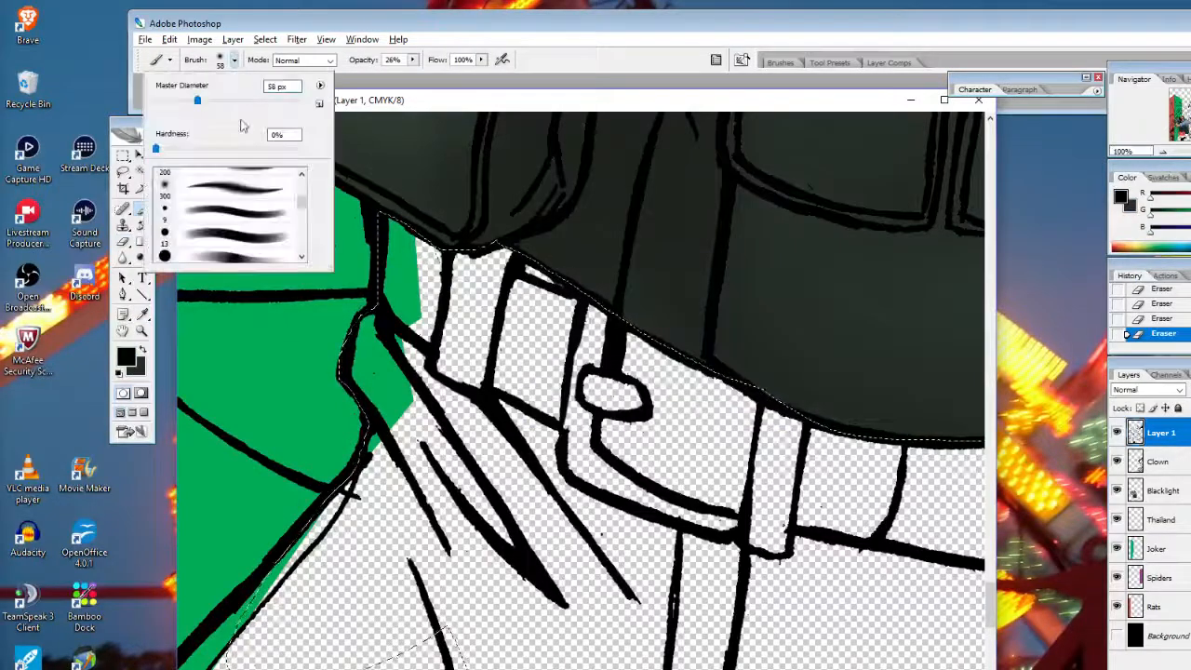
pyautogui.moveTo(302, 201); pyautogui.dragTo(302, 182)
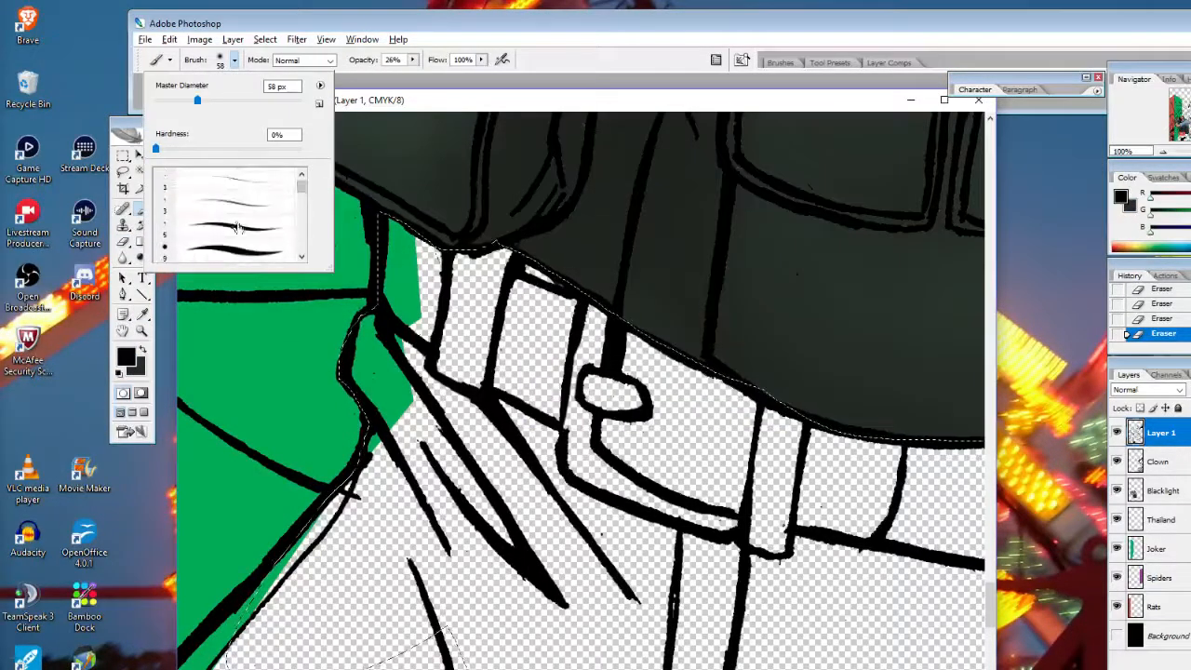
pyautogui.click(238, 225)
pyautogui.click(412, 60)
pyautogui.moveTo(411, 74); pyautogui.dragTo(469, 73)
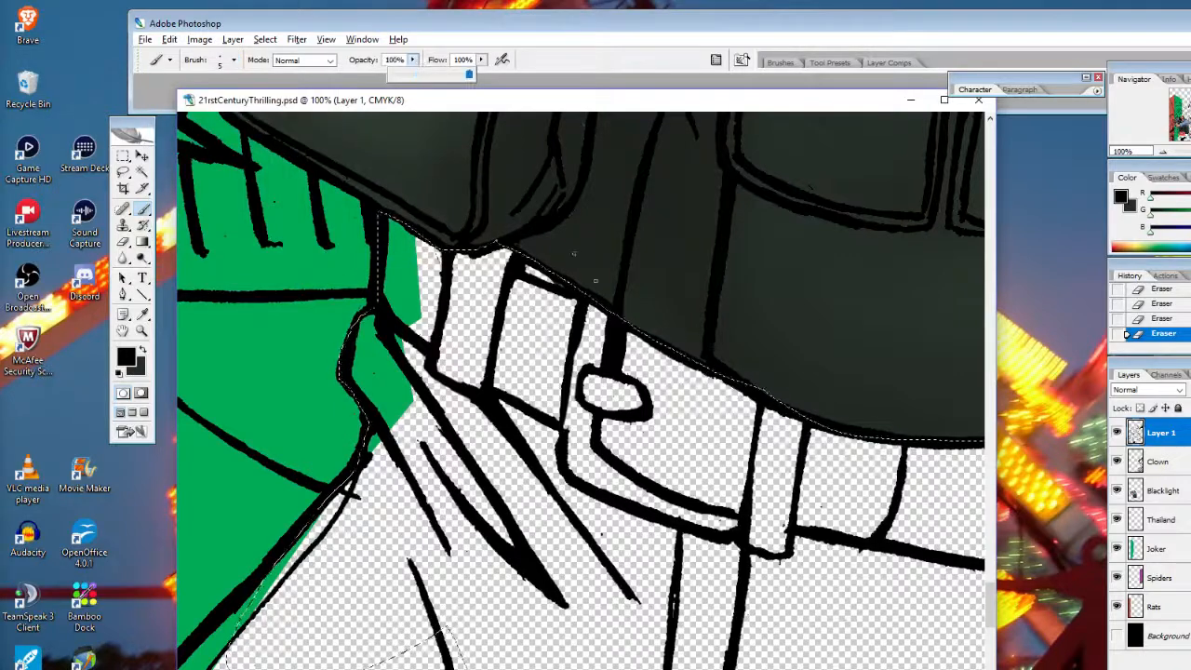
# Thicken the trousers' outer outline beside the green panel with black brush strokes and erase the duplicate line next to it
pyautogui.moveTo(577, 332); pyautogui.dragTo(564, 429)
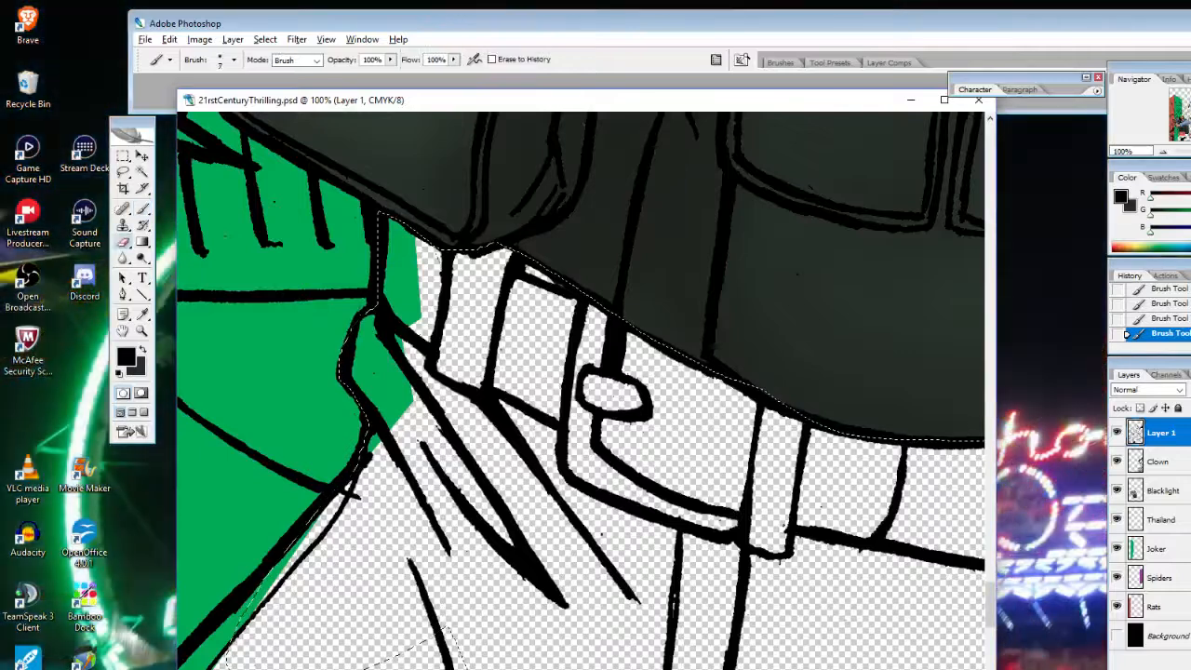
pyautogui.press('e')
pyautogui.click(780, 563)
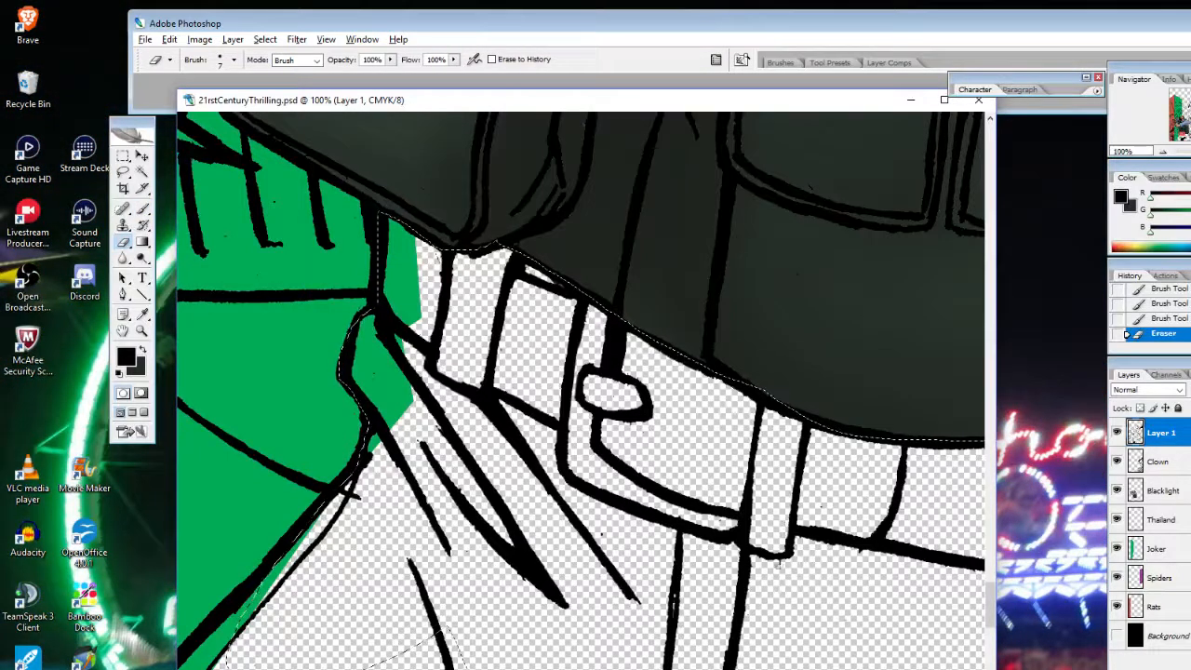
pyautogui.click(784, 563)
pyautogui.click(851, 555)
pyautogui.click(842, 559)
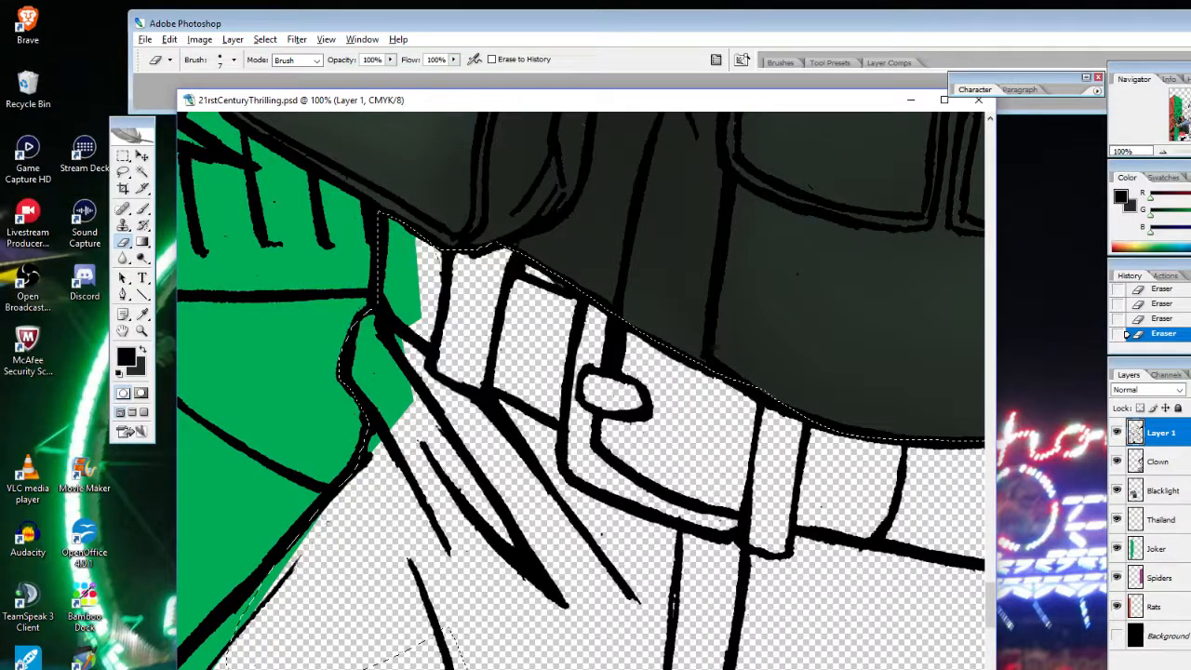
pyautogui.moveTo(296, 560); pyautogui.dragTo(236, 637)
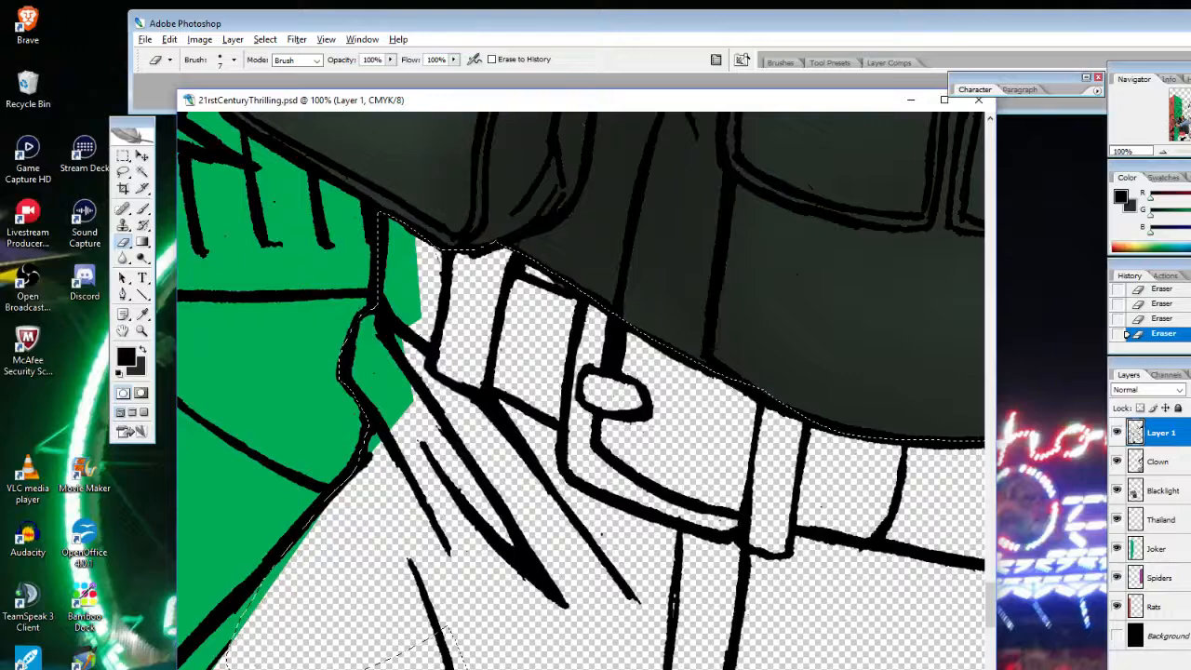
# Extend the lasso selection along the vest and shirt hem to the belt's far end and down to the white sleeve
pyautogui.press('l')
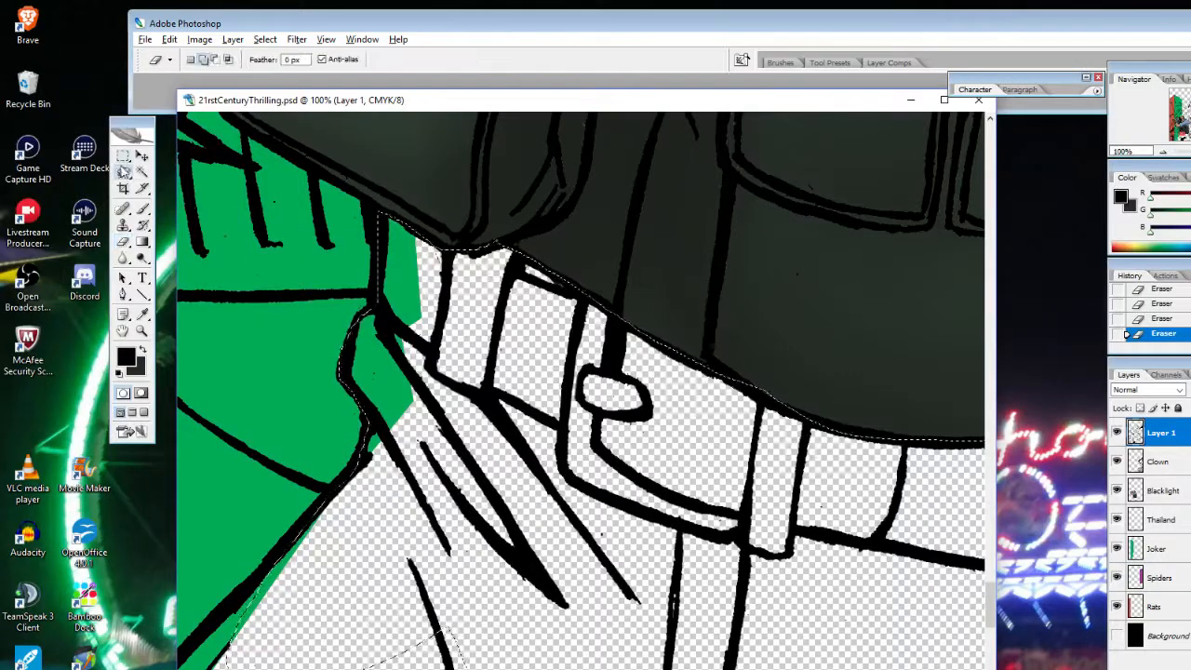
pyautogui.hscroll(9, 581, 391)
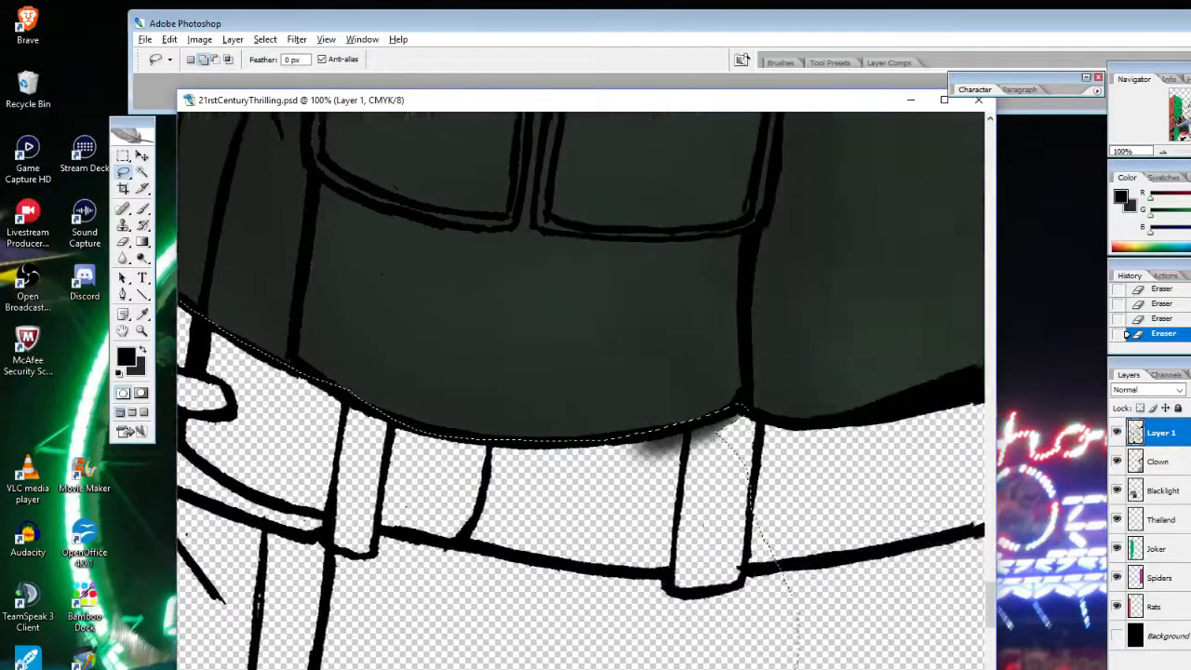
pyautogui.hscroll(1, 581, 391)
pyautogui.moveTo(355, 419)
pyautogui.mouseDown()
pyautogui.moveTo(286, 441)
pyautogui.moveTo(446, 617)
pyautogui.moveTo(581, 588)
pyautogui.moveTo(655, 546)
pyautogui.moveTo(620, 596)
pyautogui.mouseUp()
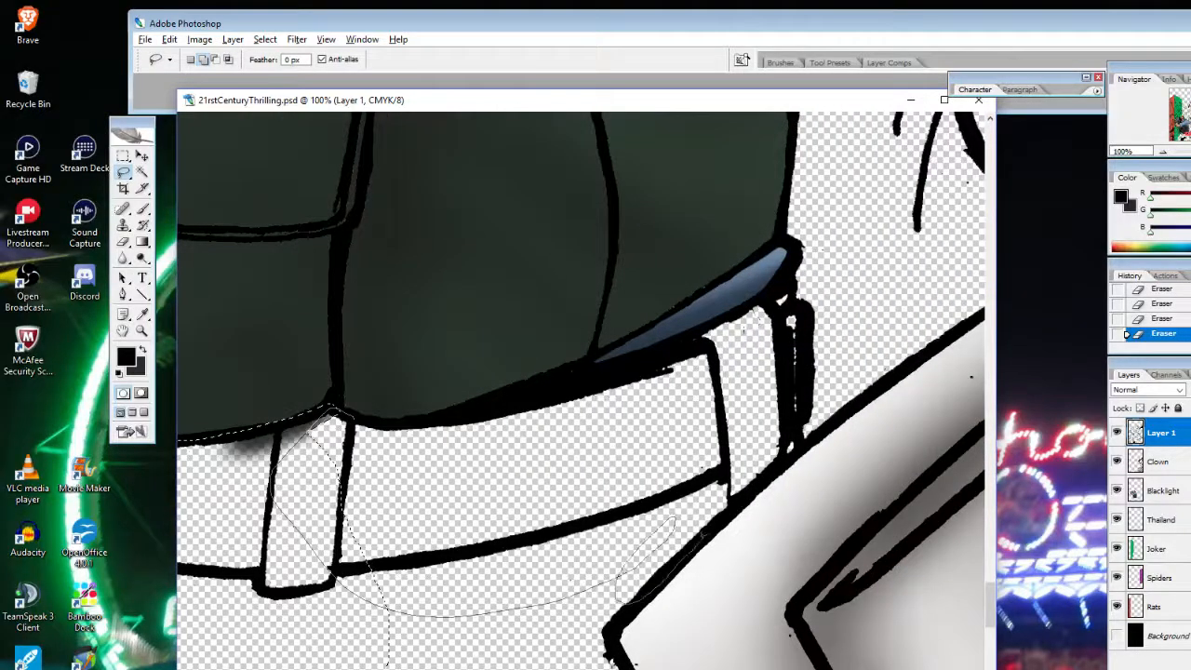
pyautogui.moveTo(703, 535)
pyautogui.mouseDown()
pyautogui.moveTo(795, 446)
pyautogui.moveTo(806, 395)
pyautogui.mouseUp()
pyautogui.moveTo(798, 306); pyautogui.dragTo(797, 284)
pyautogui.moveTo(745, 312)
pyautogui.mouseDown()
pyautogui.moveTo(644, 360)
pyautogui.moveTo(437, 419)
pyautogui.moveTo(333, 408)
pyautogui.mouseUp()
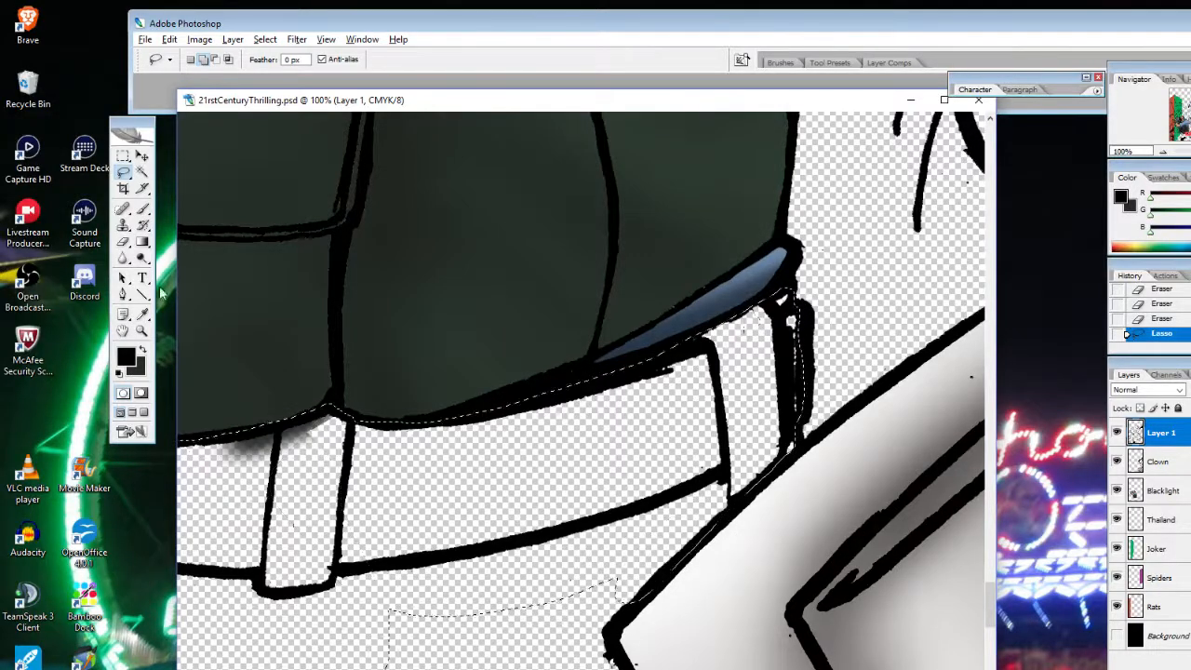
# Erase the ink inside the narrow gap at the belt's far end beside the blue shirt hem
pyautogui.click(122, 242)
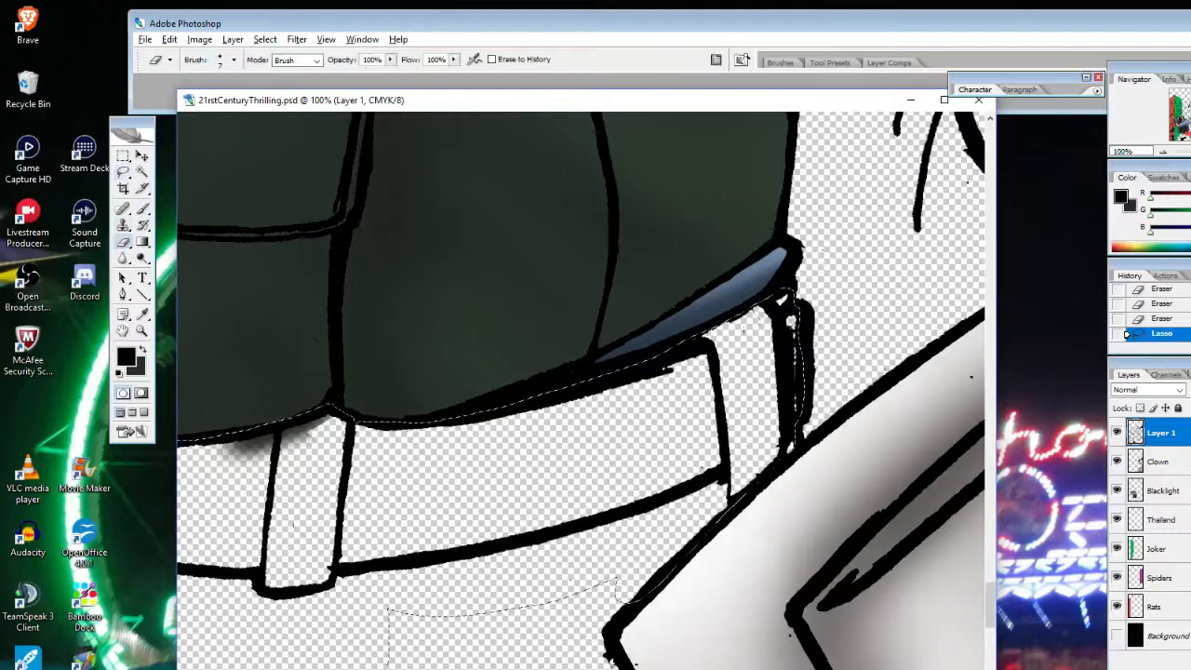
pyautogui.moveTo(791, 319); pyautogui.dragTo(795, 368)
pyautogui.moveTo(794, 349); pyautogui.dragTo(793, 401)
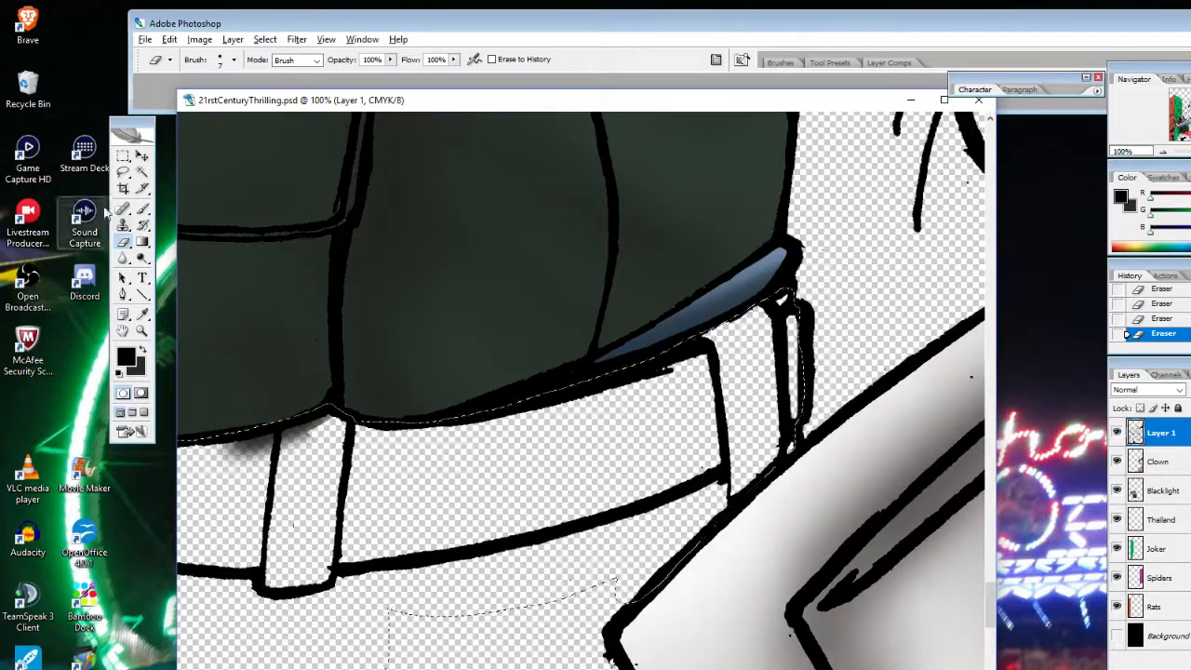
# Add the missed slivers under the blue shirt hem and at the belt's far end to the lasso selection
pyautogui.click(123, 172)
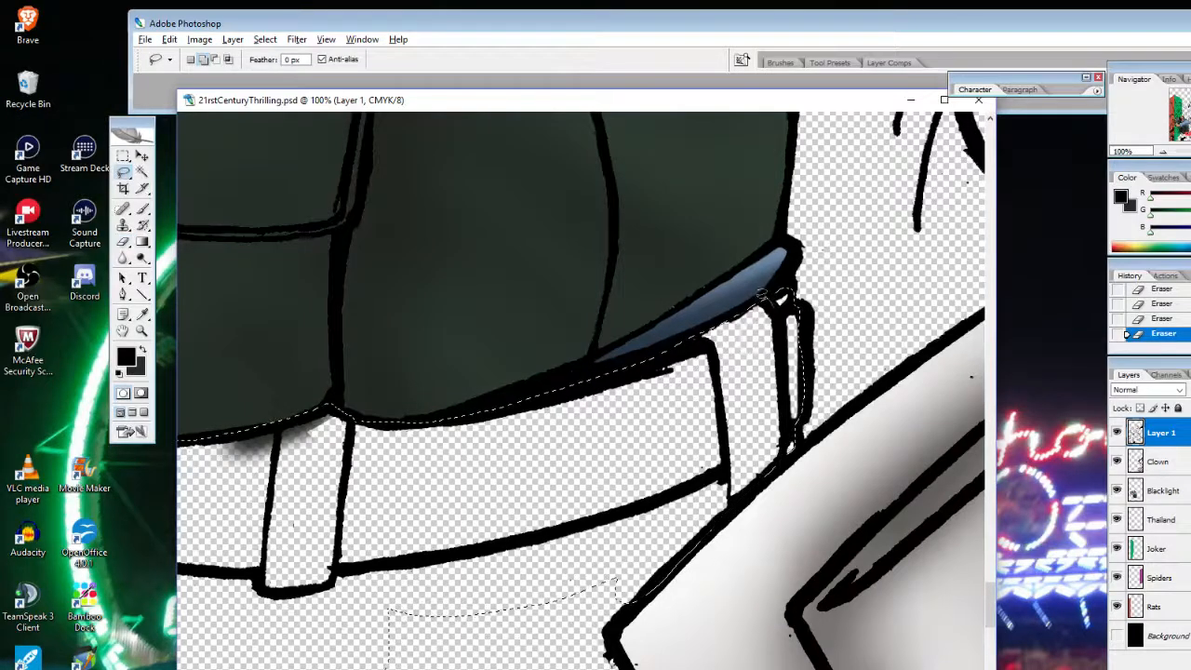
pyautogui.moveTo(696, 330); pyautogui.dragTo(765, 302)
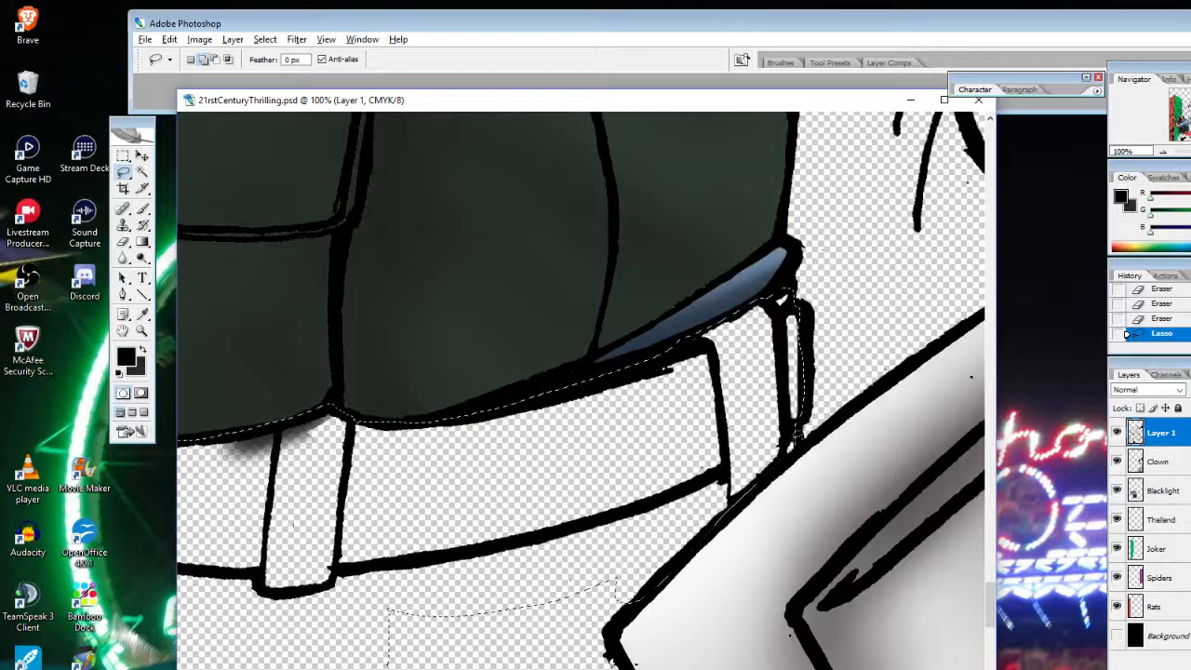
pyautogui.moveTo(799, 443)
pyautogui.mouseDown()
pyautogui.moveTo(729, 505)
pyautogui.moveTo(696, 482)
pyautogui.mouseUp()
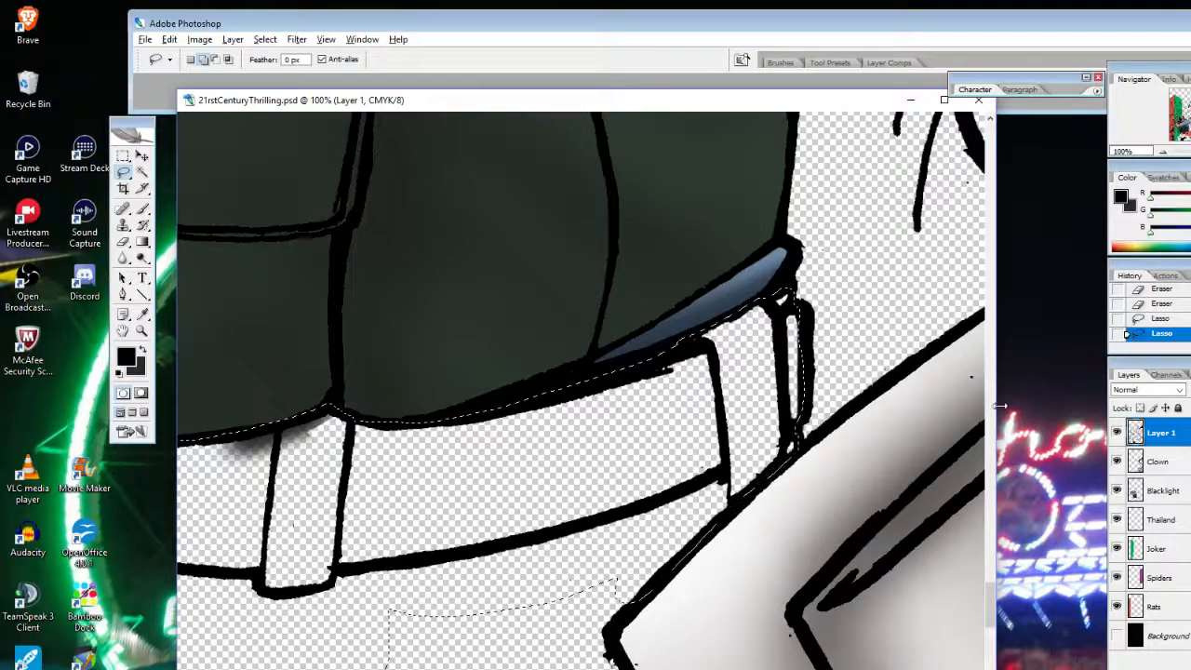
# Extend the lasso selection across the trousers below the belt and around the pointed corner of the white sleeve
pyautogui.scroll(-3, 996, 557)
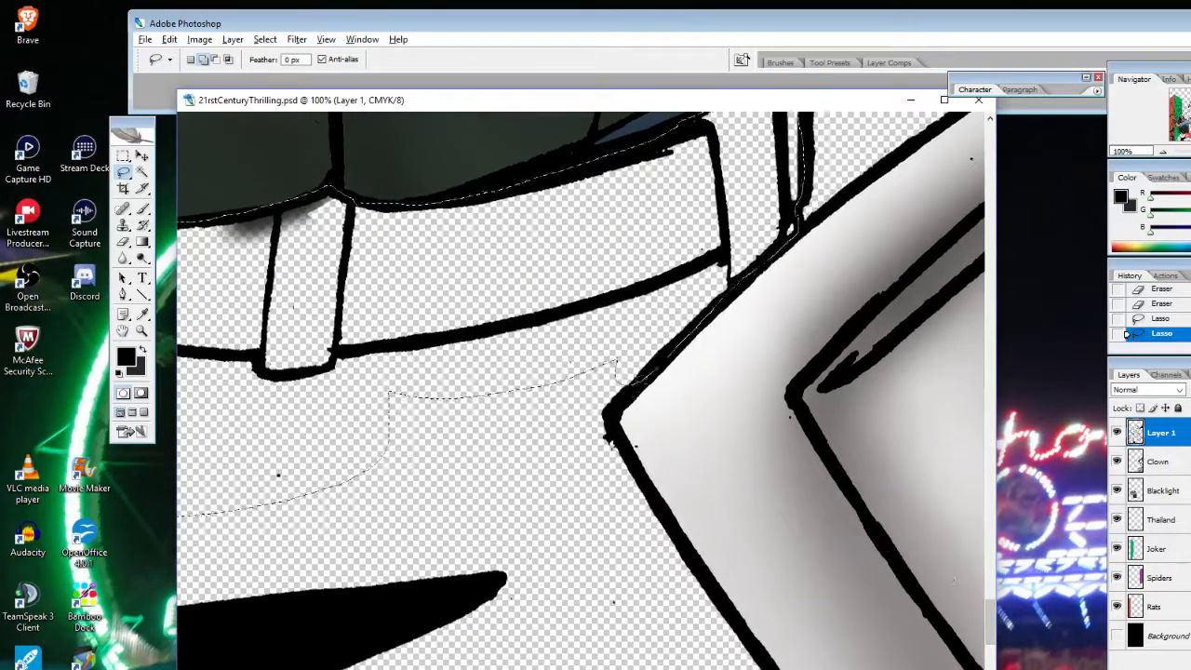
pyautogui.moveTo(596, 428)
pyautogui.mouseDown()
pyautogui.moveTo(205, 518)
pyautogui.moveTo(491, 296)
pyautogui.mouseUp()
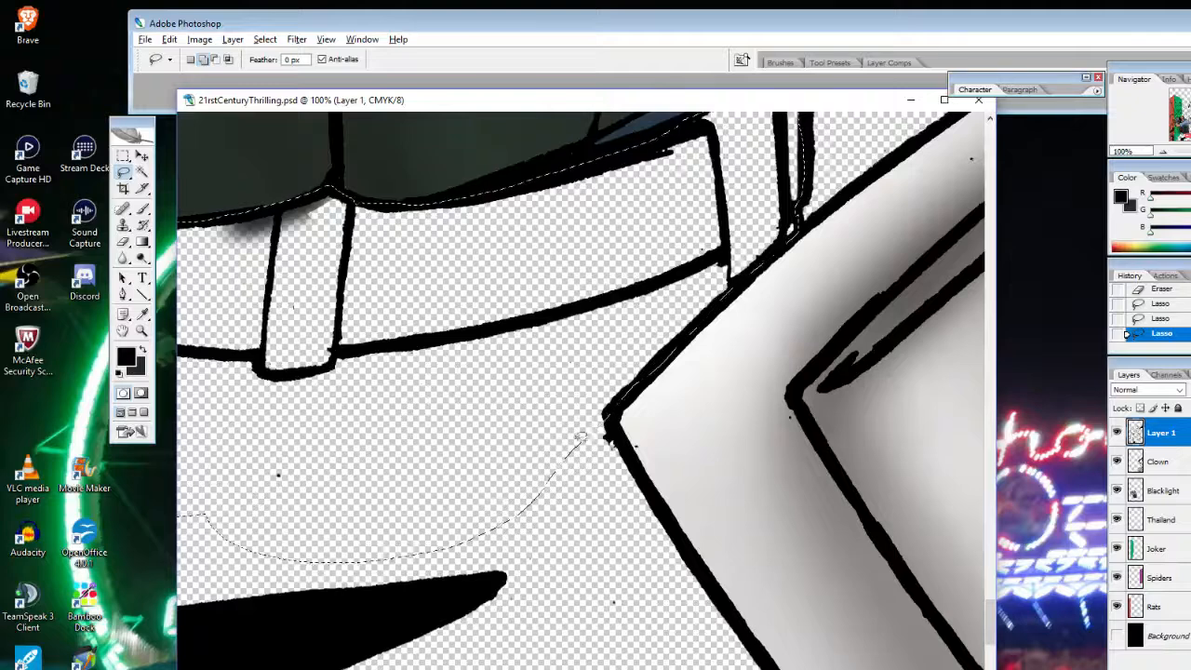
pyautogui.moveTo(649, 472)
pyautogui.mouseDown()
pyautogui.moveTo(563, 363)
pyautogui.moveTo(305, 399)
pyautogui.moveTo(288, 556)
pyautogui.moveTo(638, 582)
pyautogui.mouseUp()
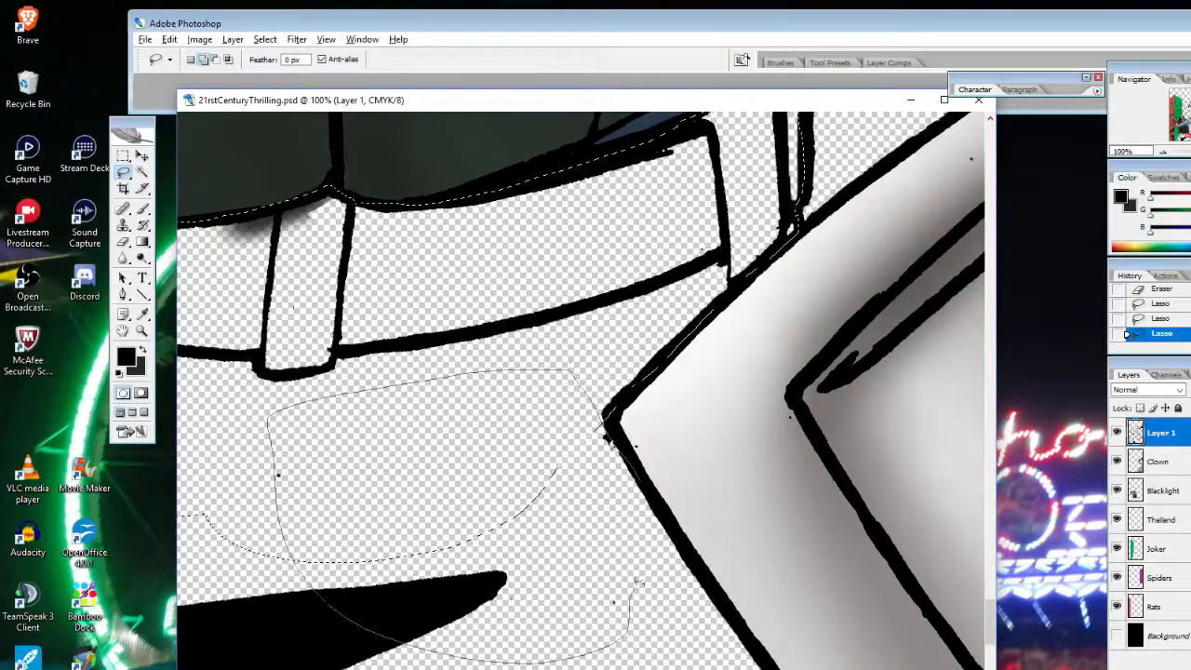
pyautogui.moveTo(603, 430); pyautogui.dragTo(605, 437)
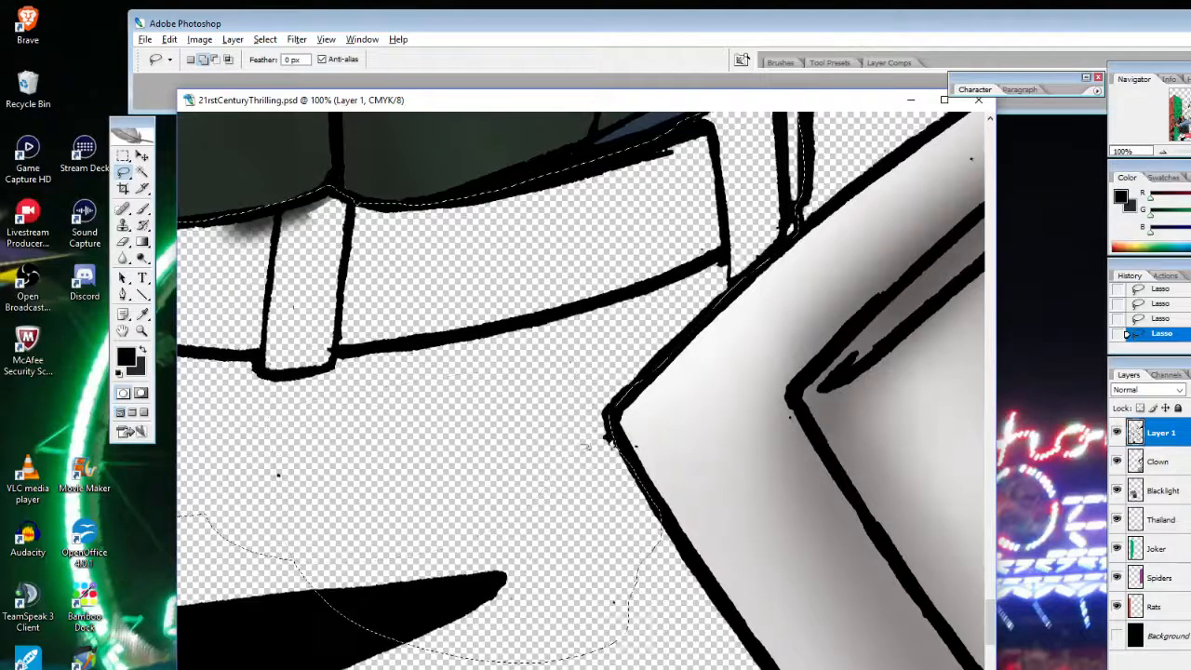
# Erase the stray ink specks at the sleeve's corner, below the belt and inside the belt loop
pyautogui.press('e')
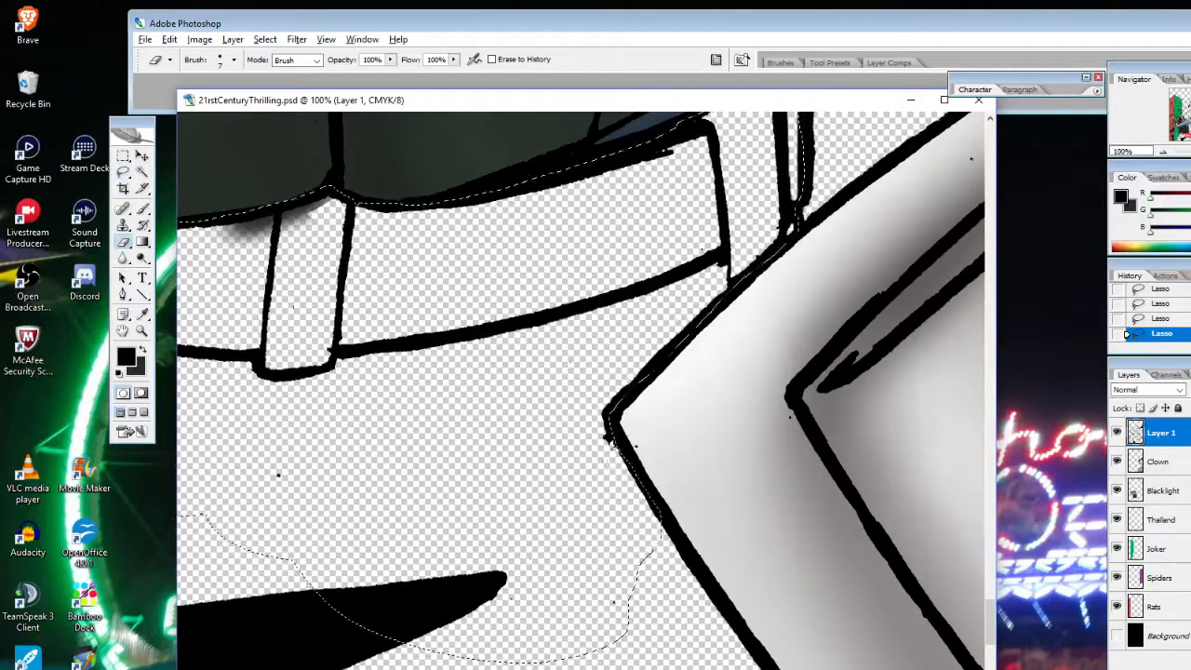
pyautogui.click(605, 444)
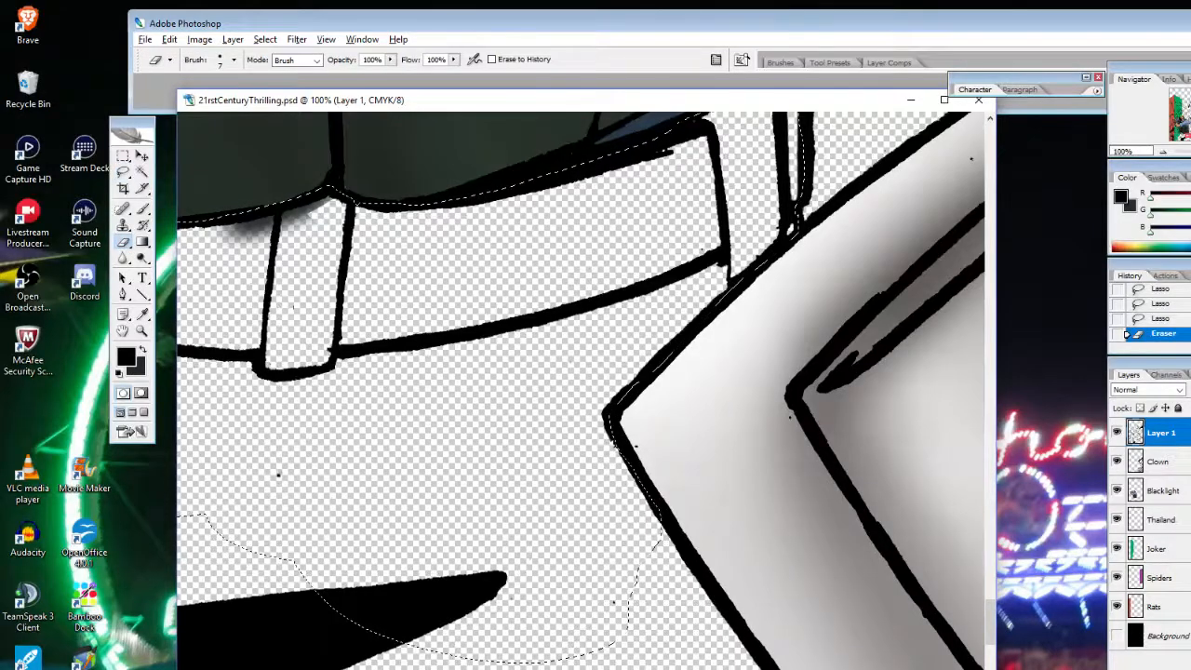
pyautogui.click(279, 476)
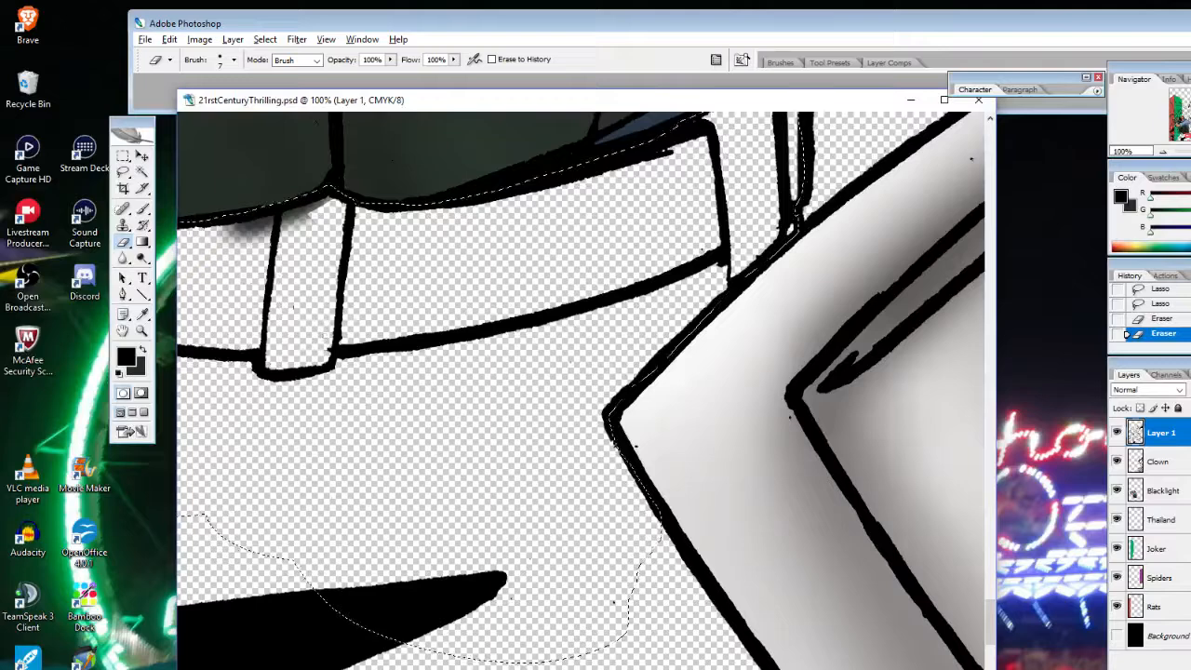
pyautogui.click(292, 301)
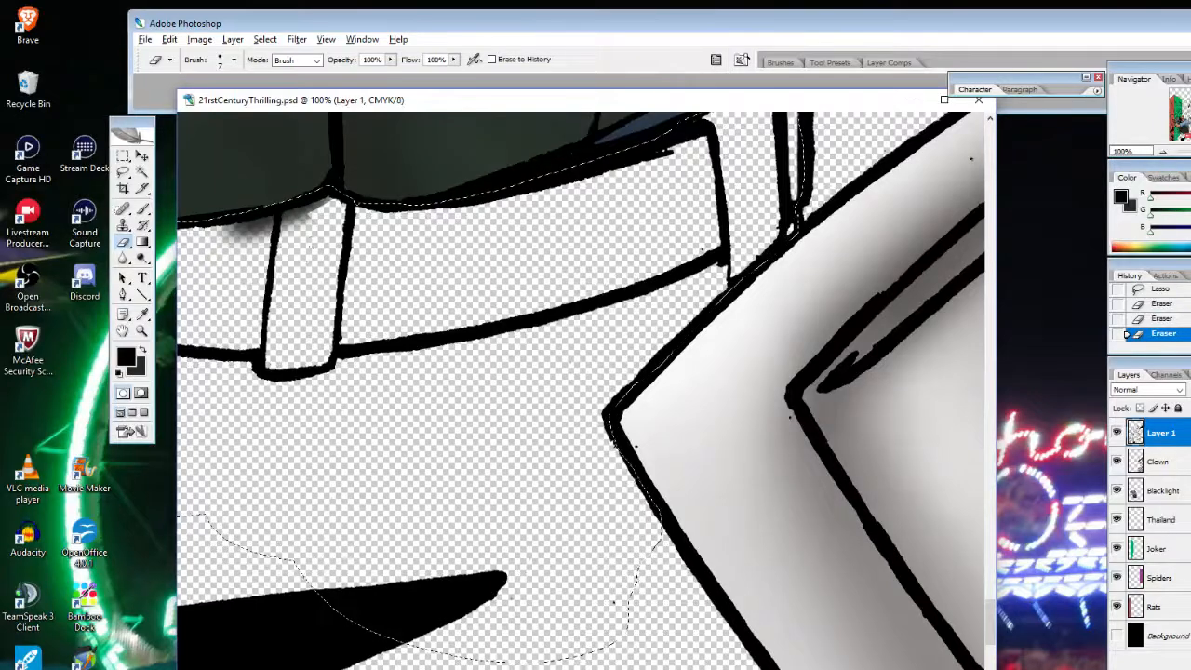
# Extend the lasso selection down the white sleeve's lower edge to where the trouser leg's outline meets it
pyautogui.click(123, 172)
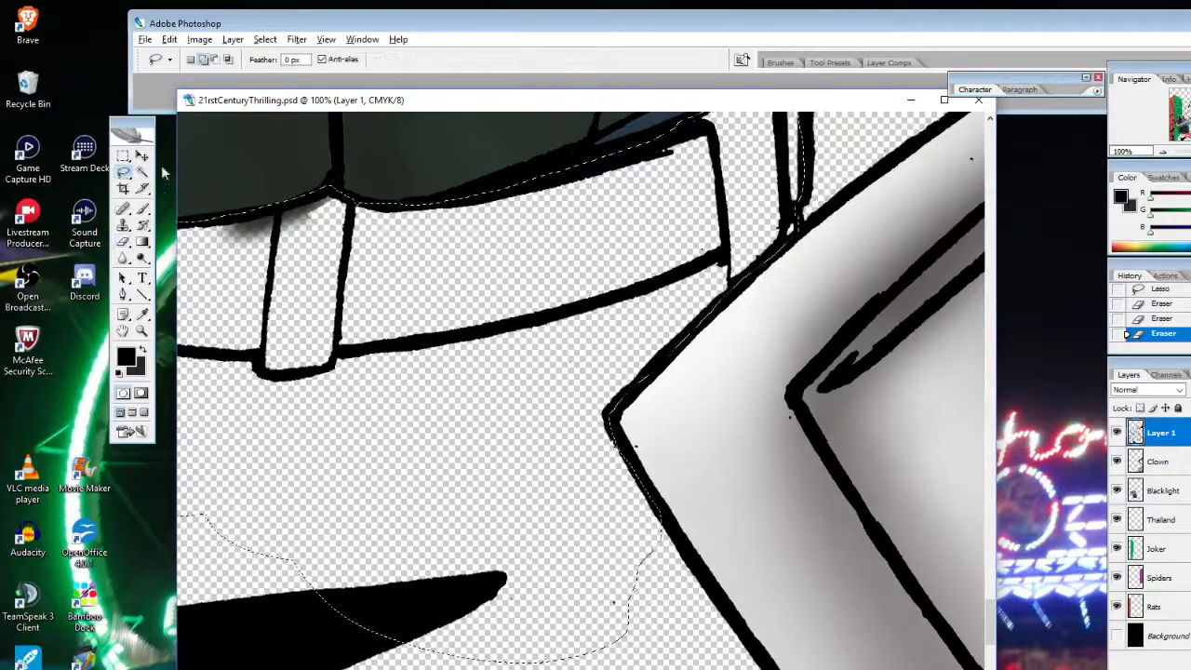
pyautogui.moveTo(391, 205)
pyautogui.mouseDown()
pyautogui.moveTo(341, 194)
pyautogui.moveTo(440, 247)
pyautogui.mouseUp()
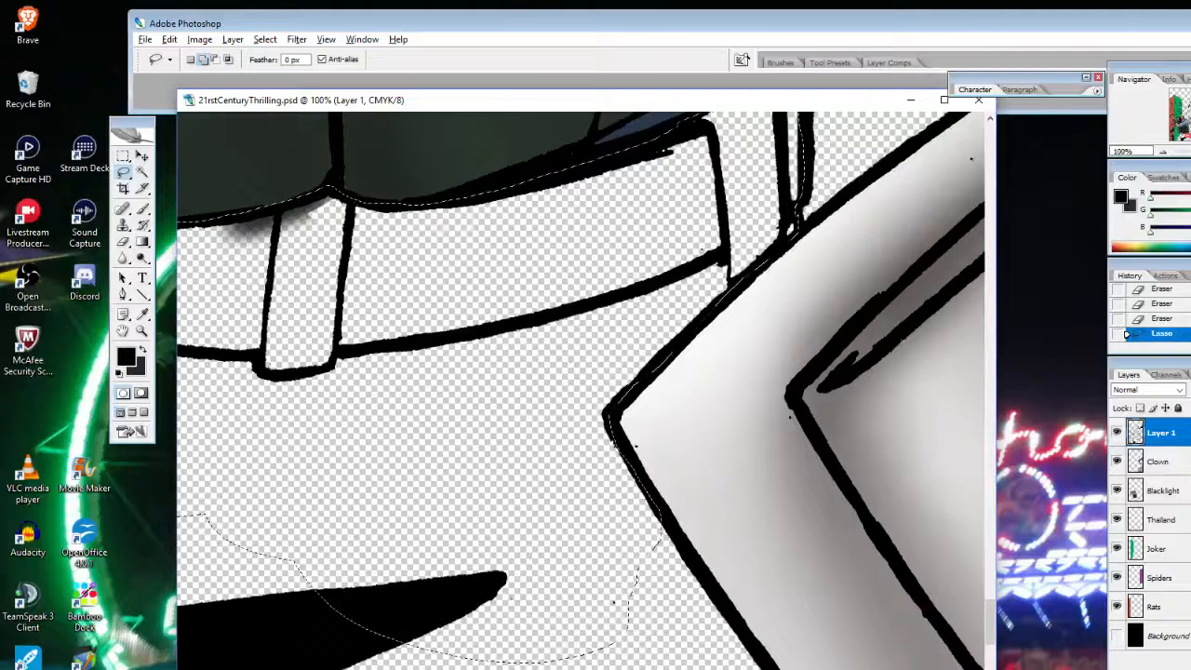
pyautogui.moveTo(616, 444)
pyautogui.mouseDown()
pyautogui.moveTo(601, 403)
pyautogui.moveTo(627, 427)
pyautogui.moveTo(722, 587)
pyautogui.mouseUp()
pyautogui.moveTo(765, 668); pyautogui.dragTo(573, 659)
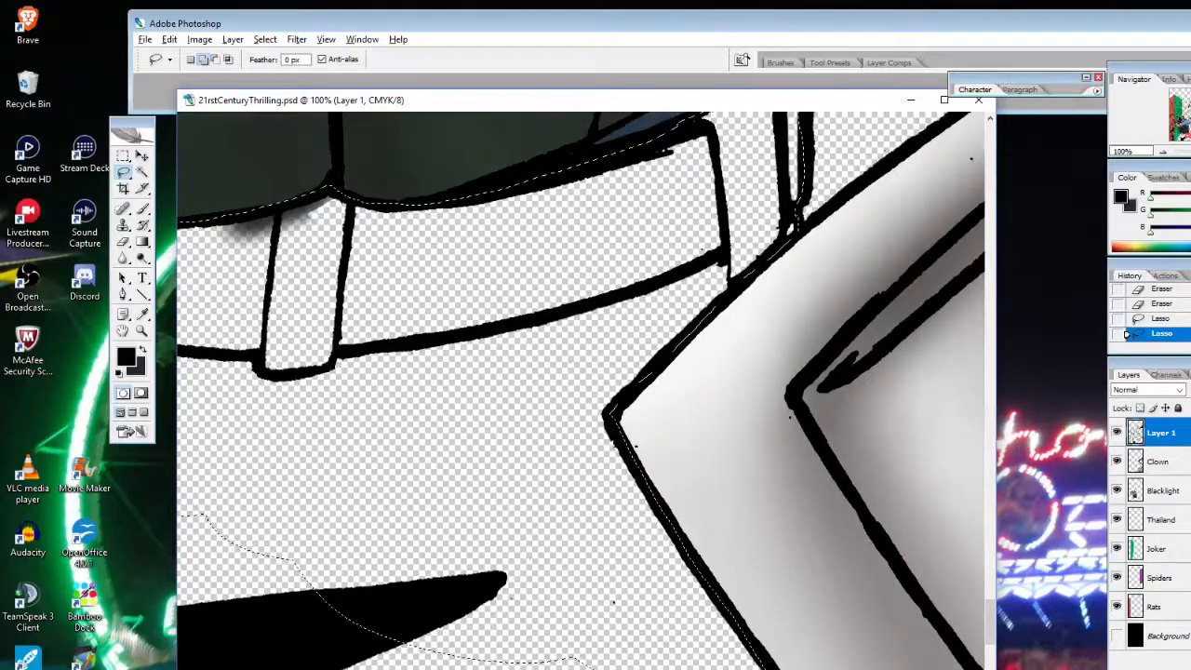
pyautogui.moveTo(989, 621); pyautogui.dragTo(989, 635)
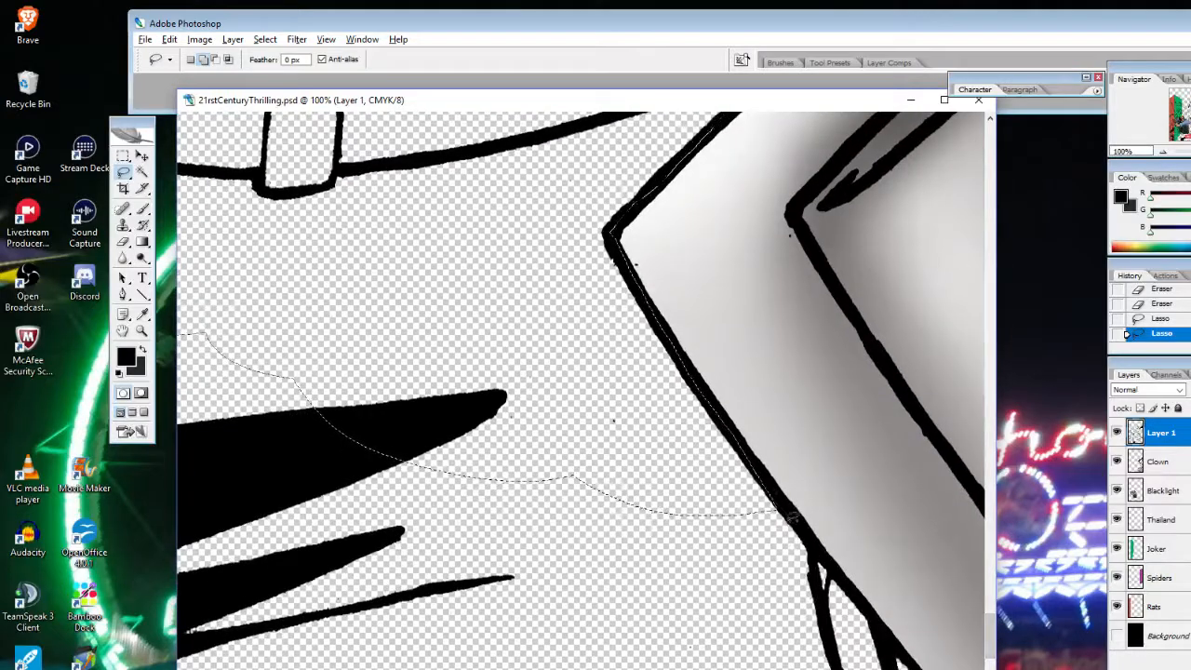
pyautogui.moveTo(778, 510)
pyautogui.mouseDown()
pyautogui.moveTo(693, 408)
pyautogui.moveTo(810, 566)
pyautogui.mouseUp()
pyautogui.moveTo(726, 437)
pyautogui.mouseDown()
pyautogui.moveTo(579, 357)
pyautogui.moveTo(268, 590)
pyautogui.moveTo(847, 635)
pyautogui.moveTo(819, 564)
pyautogui.mouseUp()
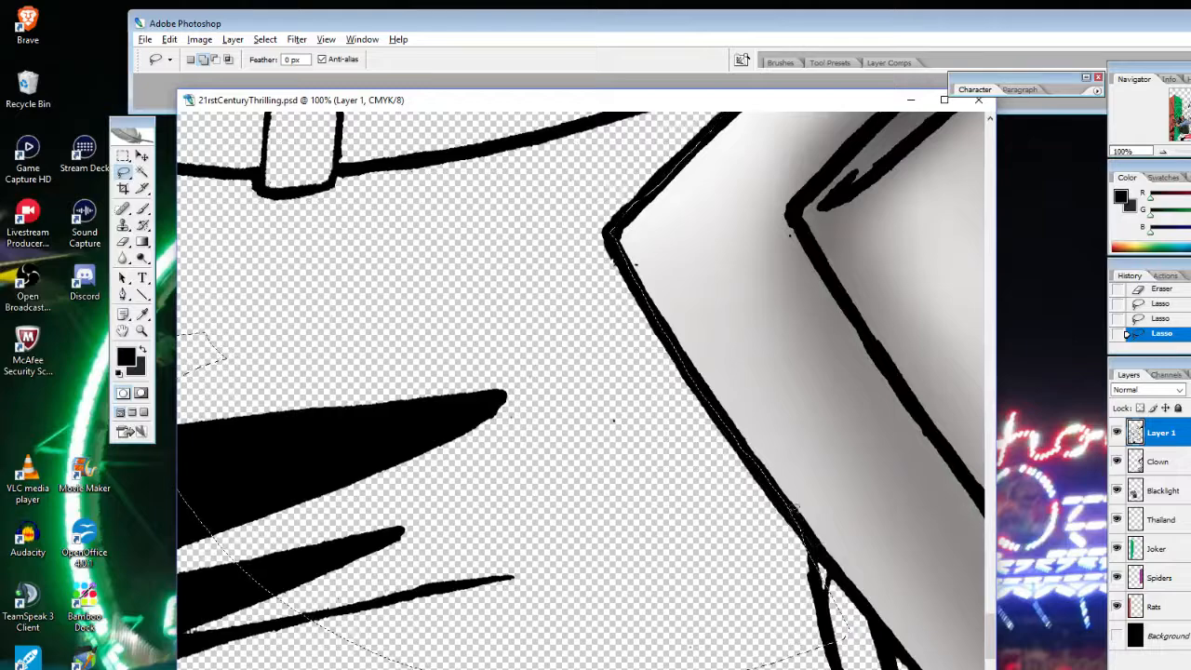
pyautogui.moveTo(886, 631); pyautogui.dragTo(773, 669)
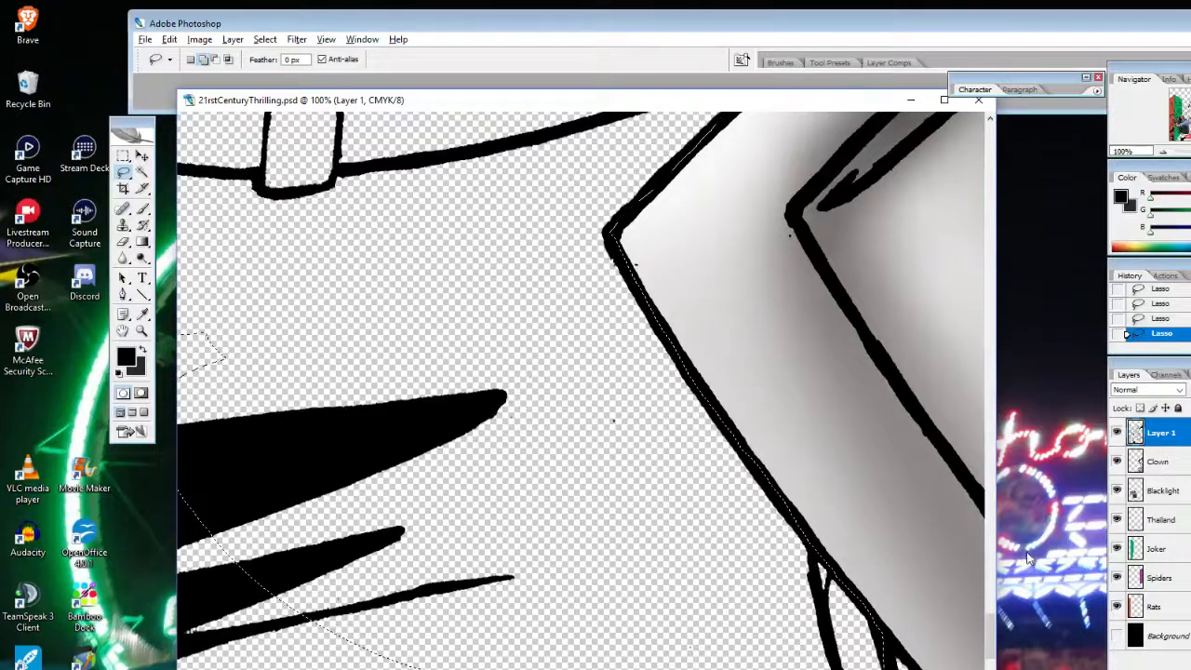
# Extend the lasso selection down the trouser leg's outer line below the sleeve and across the open leg area
pyautogui.moveTo(990, 642); pyautogui.dragTo(990, 667)
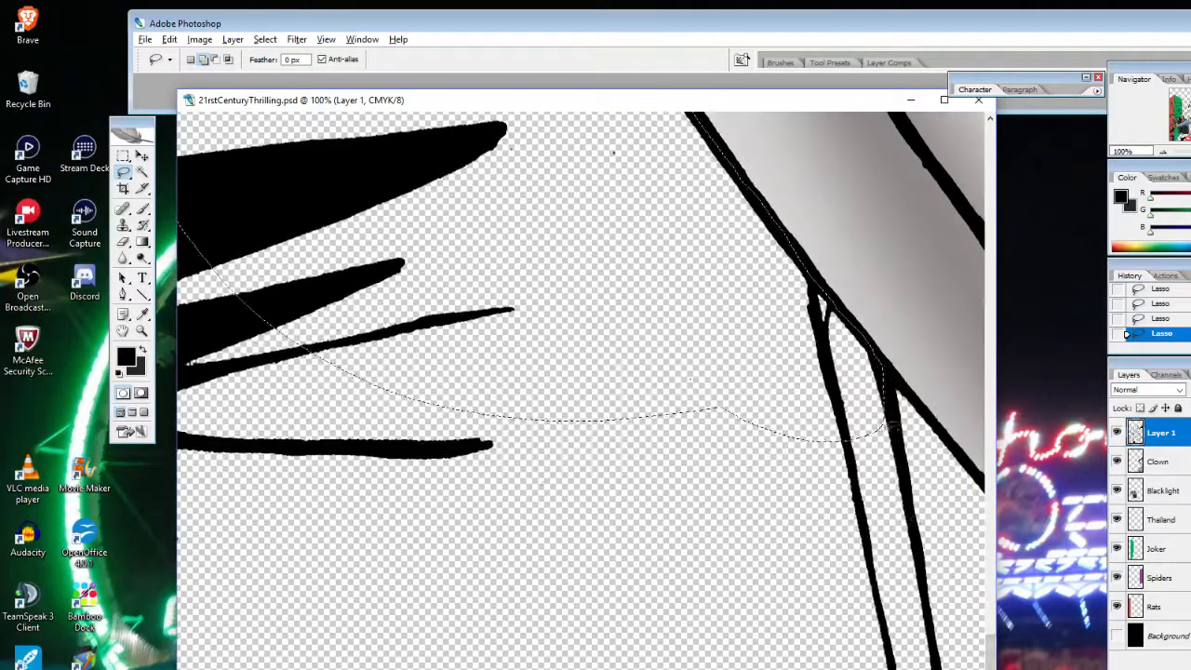
pyautogui.moveTo(892, 432)
pyautogui.mouseDown()
pyautogui.moveTo(825, 322)
pyautogui.moveTo(514, 223)
pyautogui.moveTo(178, 198)
pyautogui.moveTo(460, 650)
pyautogui.mouseUp()
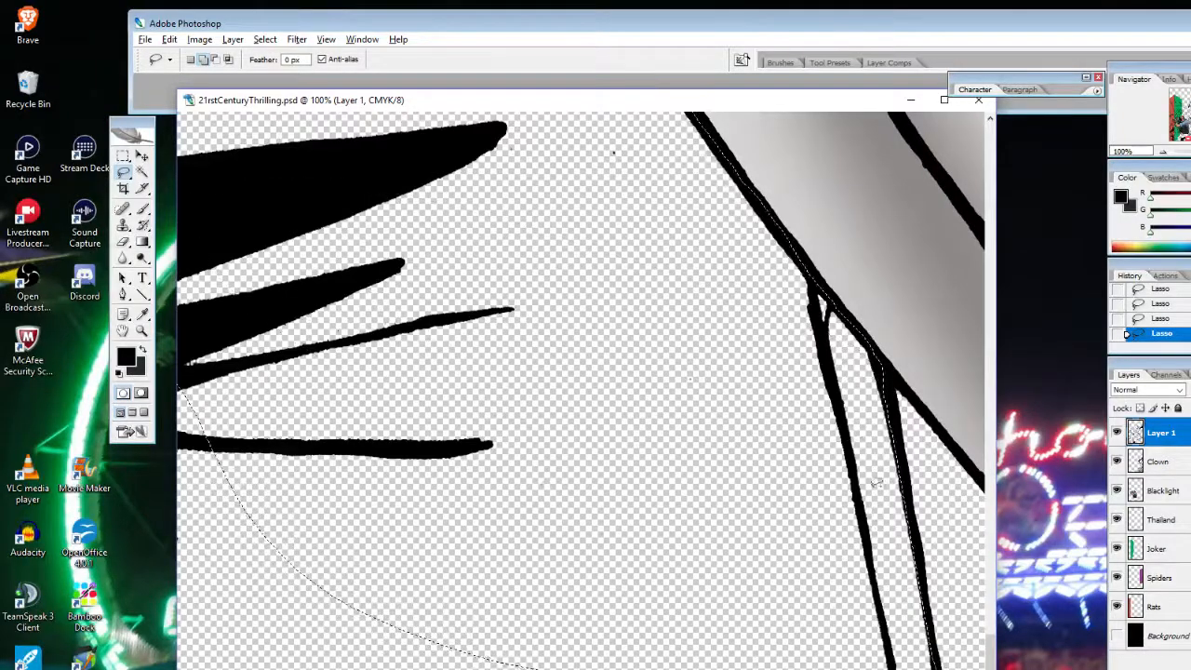
pyautogui.moveTo(863, 452)
pyautogui.mouseDown()
pyautogui.moveTo(863, 375)
pyautogui.moveTo(874, 366)
pyautogui.moveTo(946, 669)
pyautogui.mouseUp()
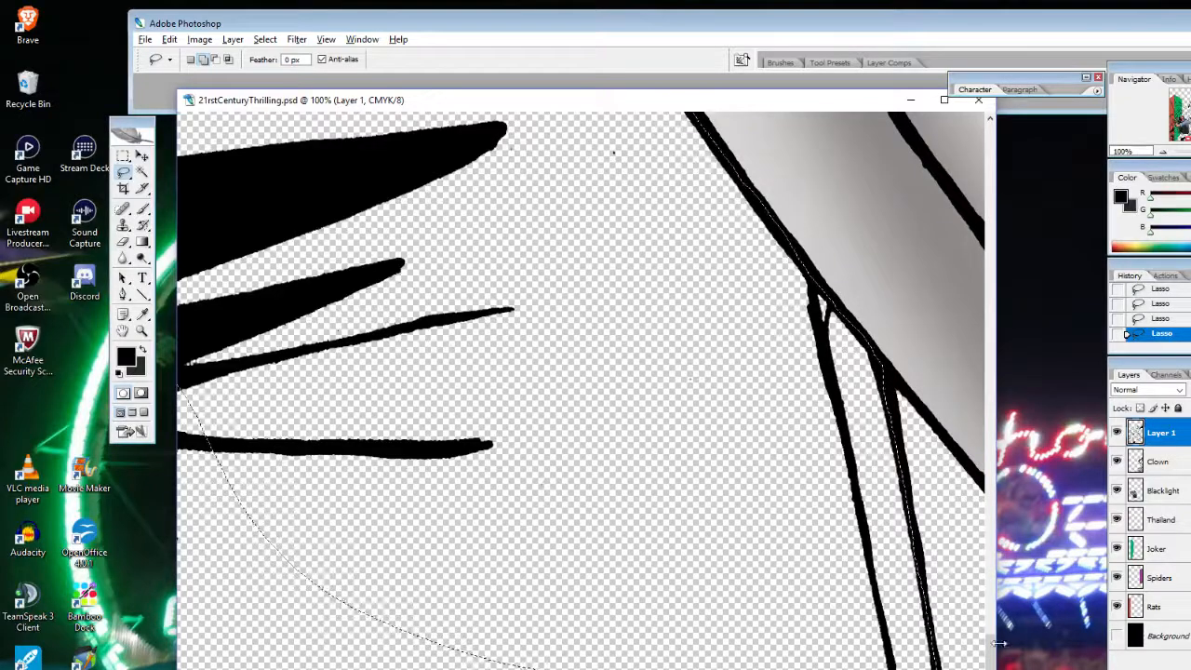
pyautogui.moveTo(624, 507)
pyautogui.mouseDown()
pyautogui.moveTo(519, 457)
pyautogui.moveTo(220, 669)
pyautogui.mouseUp()
# Add the black crotch shading and the radiating fold lines toward the green panel to the lasso selection, and switch to the Eraser
pyautogui.hscroll(-2, 581, 391)
pyautogui.hscroll(-4, 580, 391)
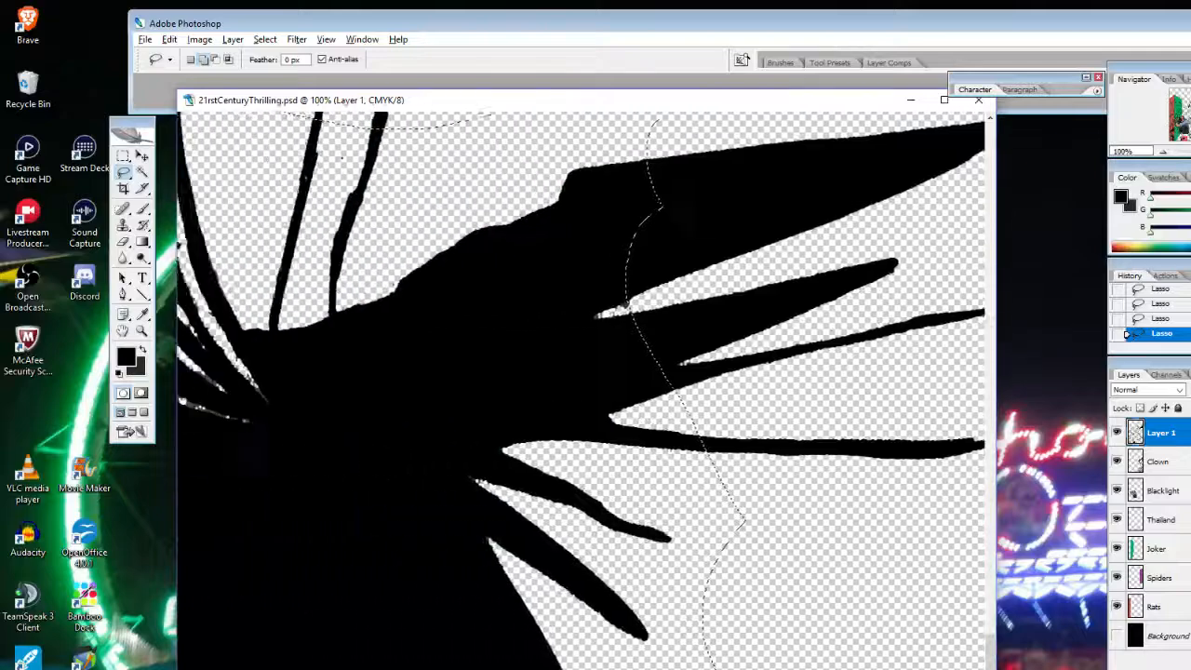
pyautogui.moveTo(762, 168)
pyautogui.mouseDown()
pyautogui.moveTo(415, 294)
pyautogui.moveTo(452, 669)
pyautogui.moveTo(835, 517)
pyautogui.mouseUp()
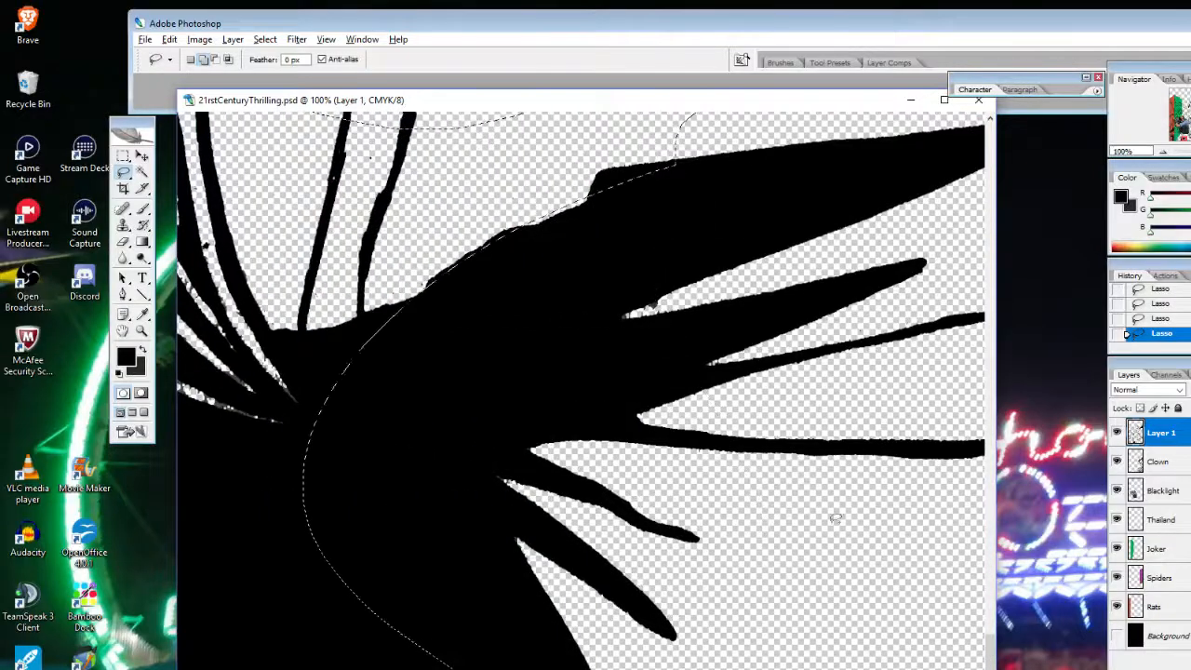
pyautogui.hscroll(-5, 581, 391)
pyautogui.hscroll(-1, 652, 475)
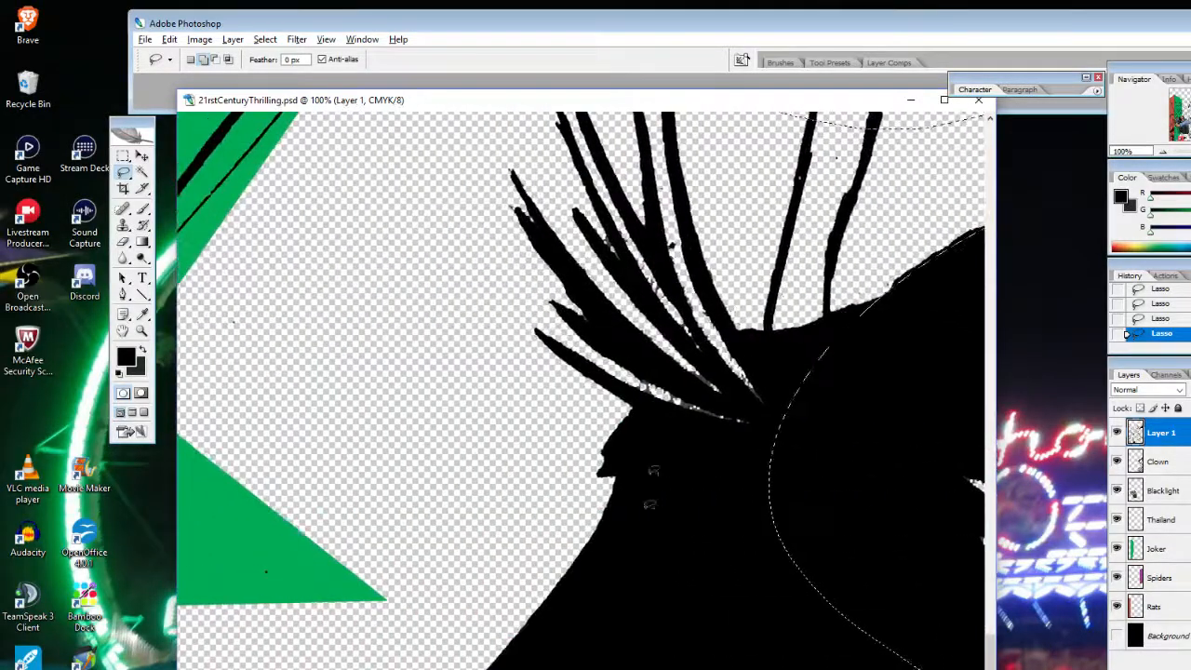
pyautogui.moveTo(796, 276); pyautogui.dragTo(808, 240)
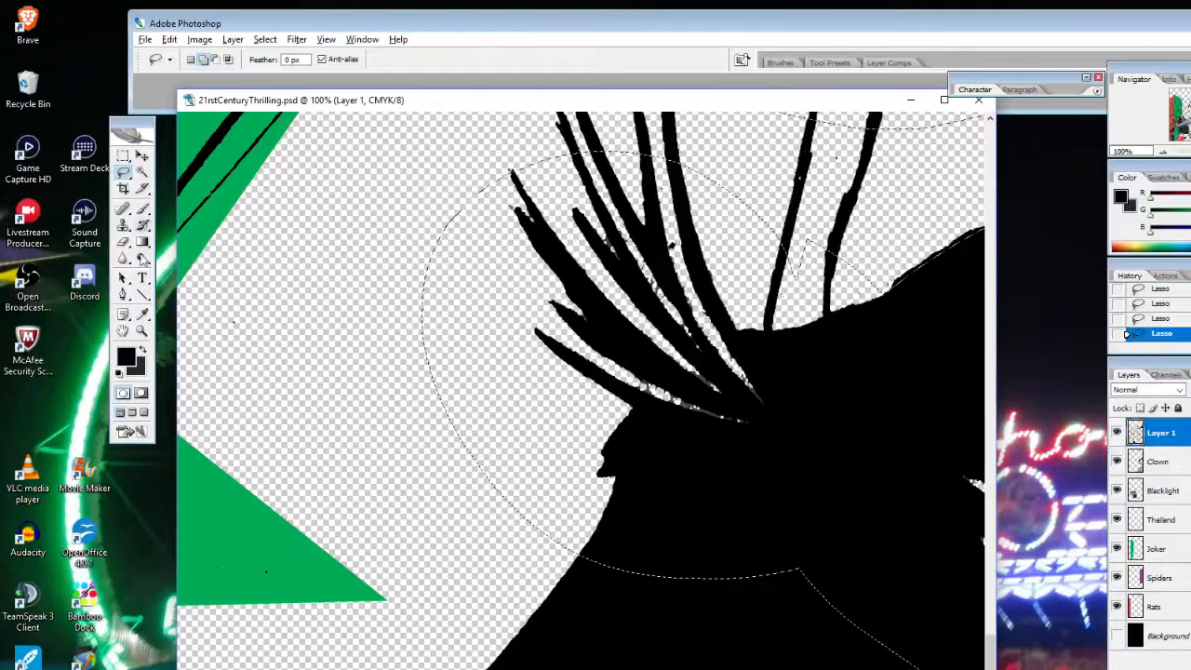
pyautogui.press('e')
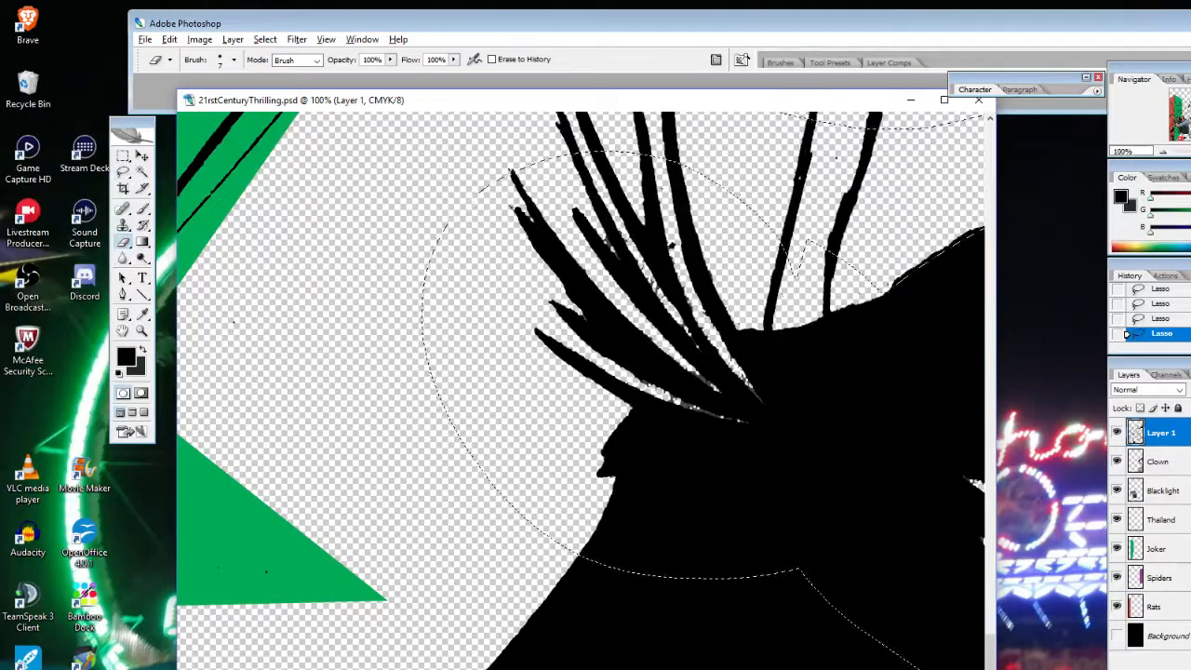
# Erase the rough speckled edges in the gaps between the radiating fold lines beside the black crotch shading
pyautogui.moveTo(640, 382)
pyautogui.mouseDown()
pyautogui.moveTo(756, 429)
pyautogui.moveTo(712, 414)
pyautogui.moveTo(740, 420)
pyautogui.moveTo(701, 382)
pyautogui.mouseUp()
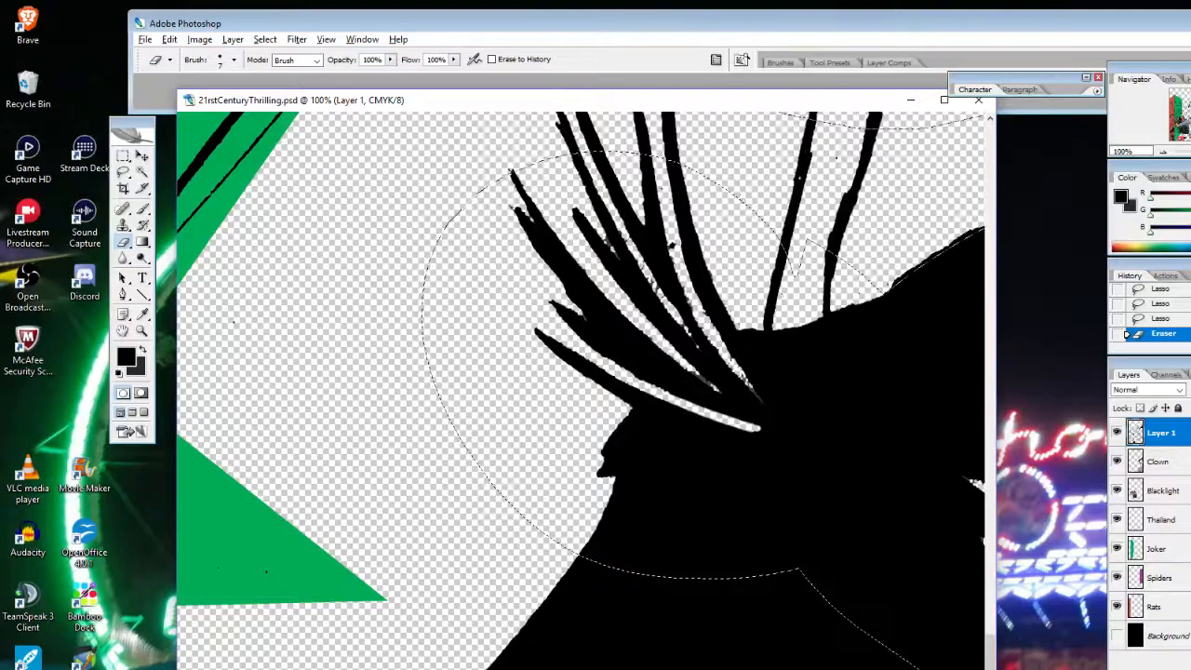
pyautogui.moveTo(671, 234); pyautogui.dragTo(665, 248)
pyautogui.moveTo(663, 246); pyautogui.dragTo(670, 278)
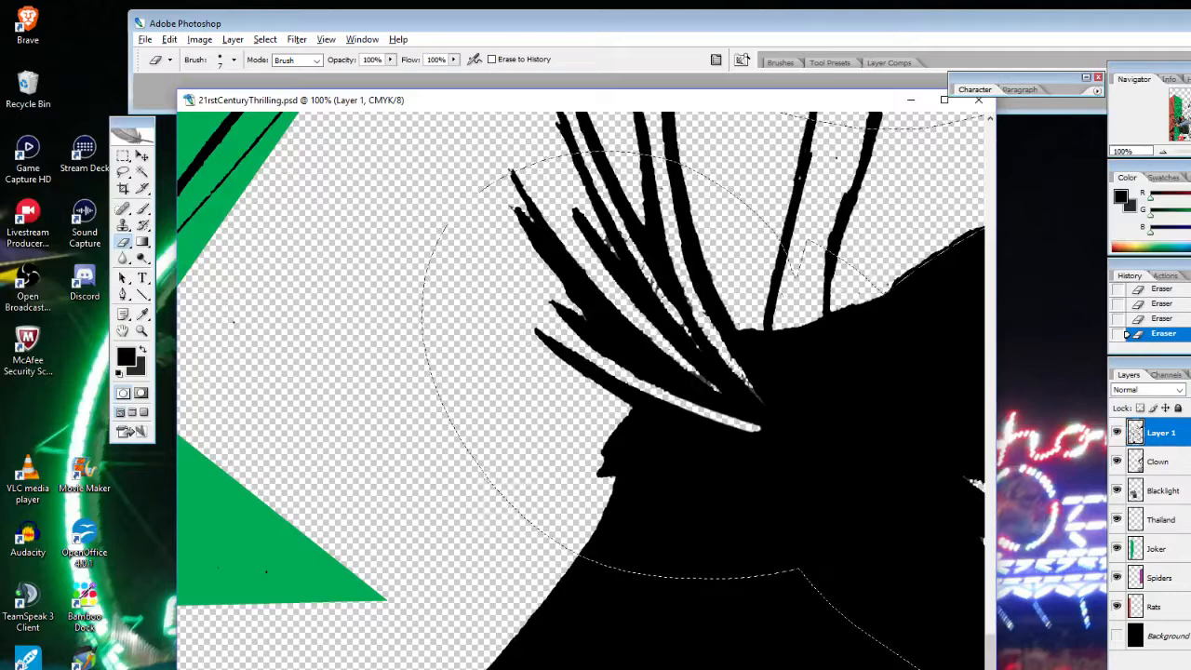
pyautogui.moveTo(711, 339); pyautogui.dragTo(769, 406)
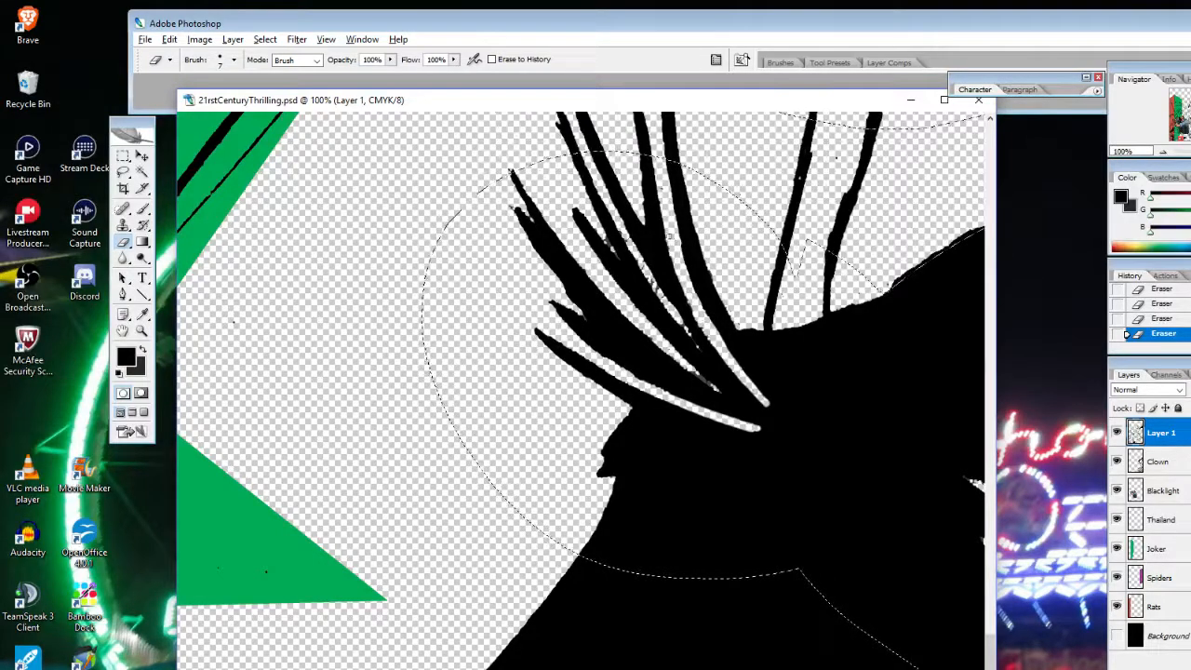
pyautogui.moveTo(628, 241)
pyautogui.mouseDown()
pyautogui.moveTo(703, 355)
pyautogui.moveTo(709, 388)
pyautogui.moveTo(730, 400)
pyautogui.mouseUp()
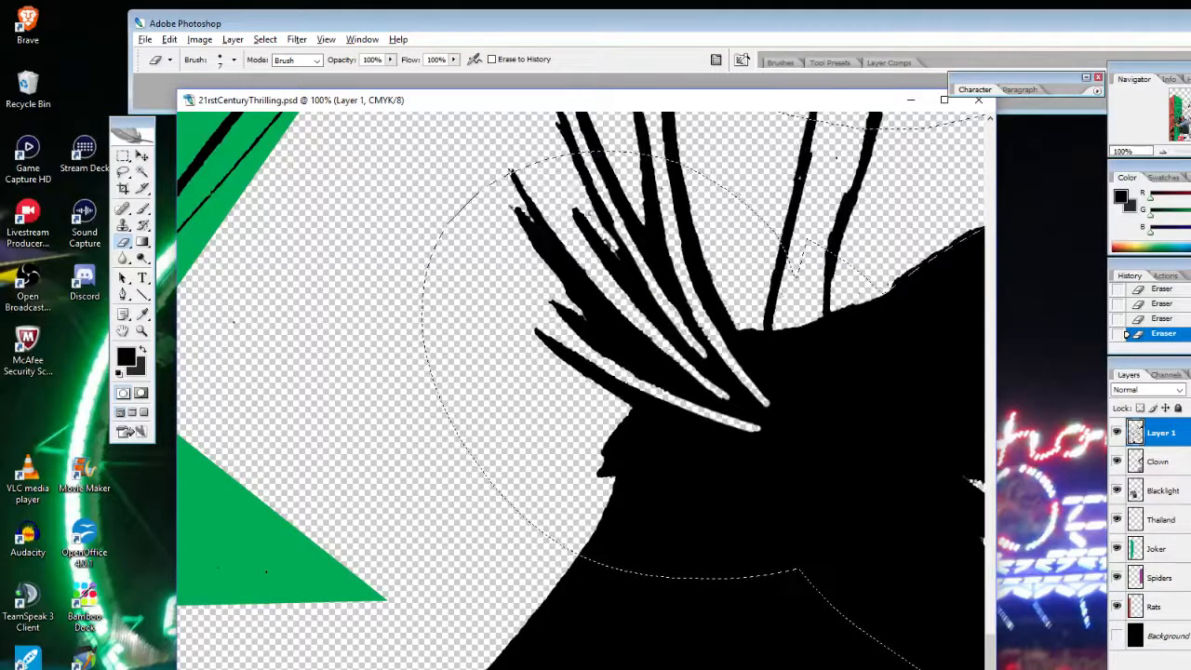
pyautogui.moveTo(579, 214); pyautogui.dragTo(619, 257)
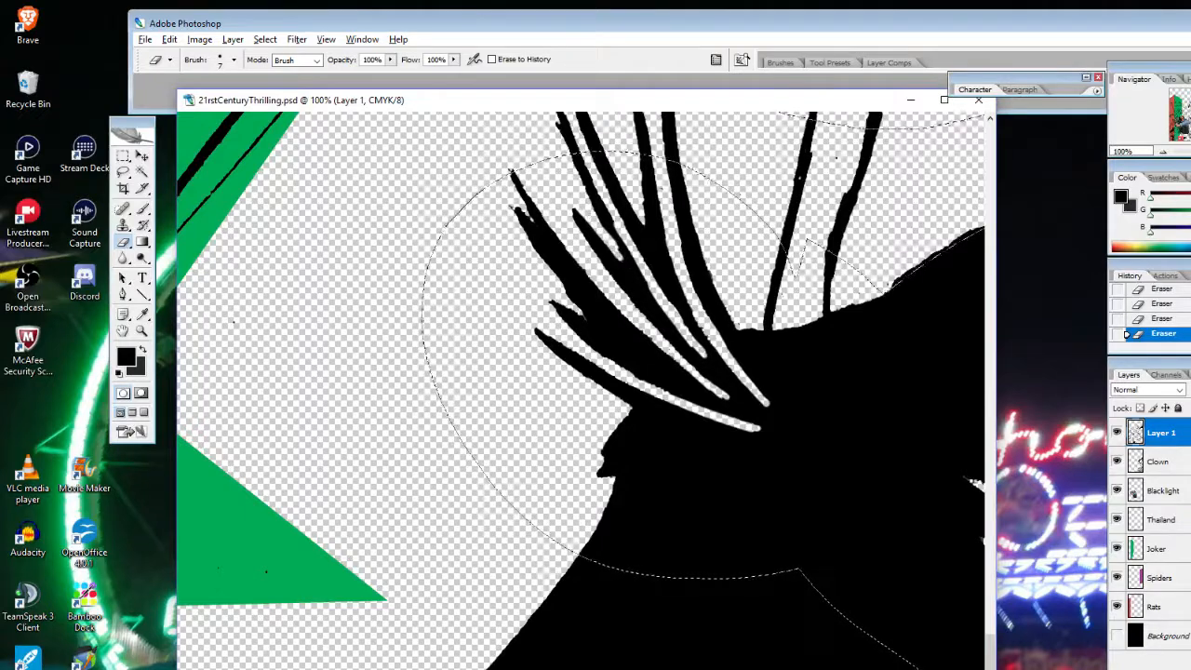
# Touch up the radiating fold lines with the black Brush, tapering the gaps where they meet the crotch shading
pyautogui.click(143, 208)
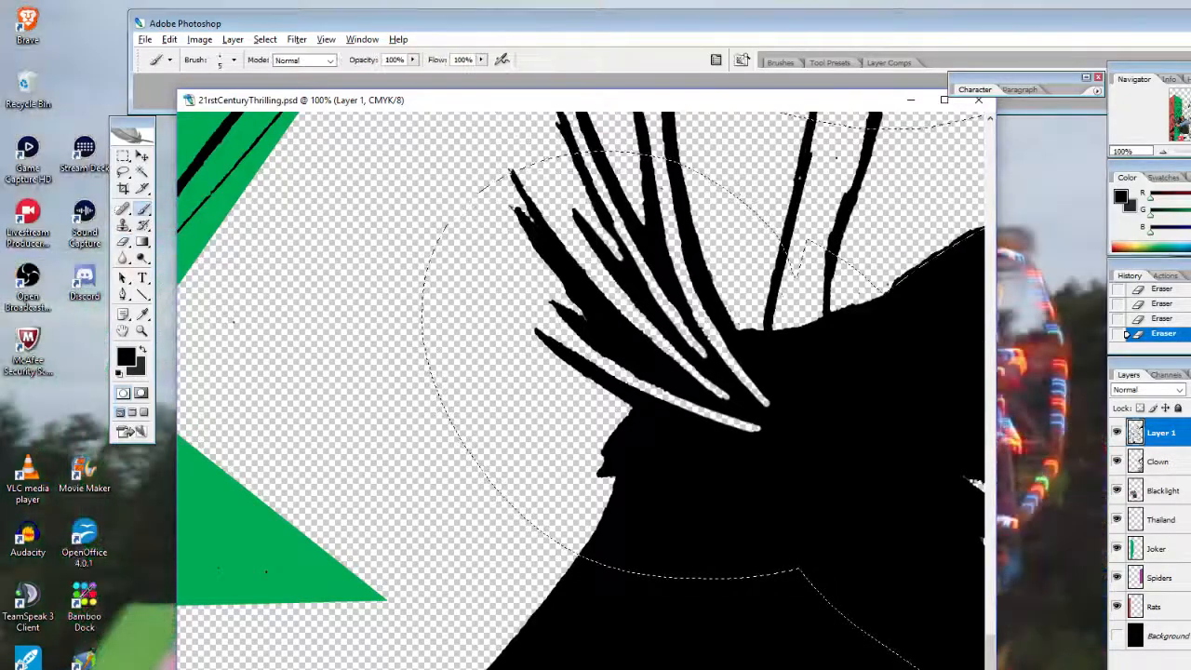
pyautogui.moveTo(609, 233); pyautogui.dragTo(622, 259)
pyautogui.moveTo(610, 239); pyautogui.dragTo(621, 256)
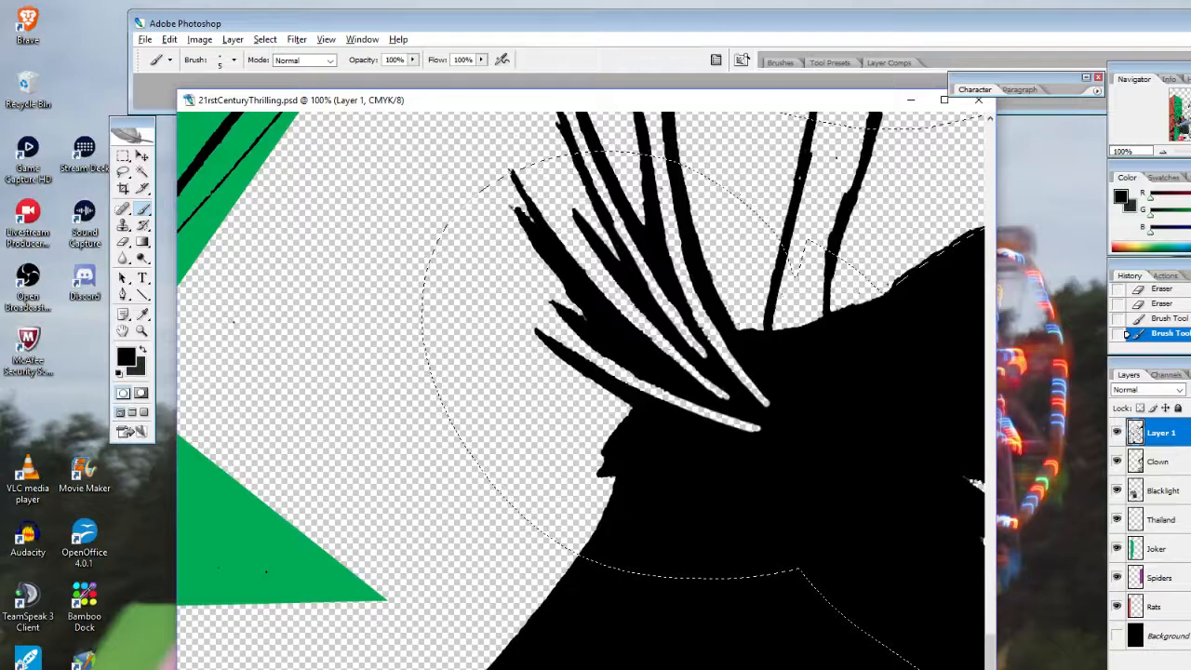
pyautogui.click(642, 363)
pyautogui.click(641, 363)
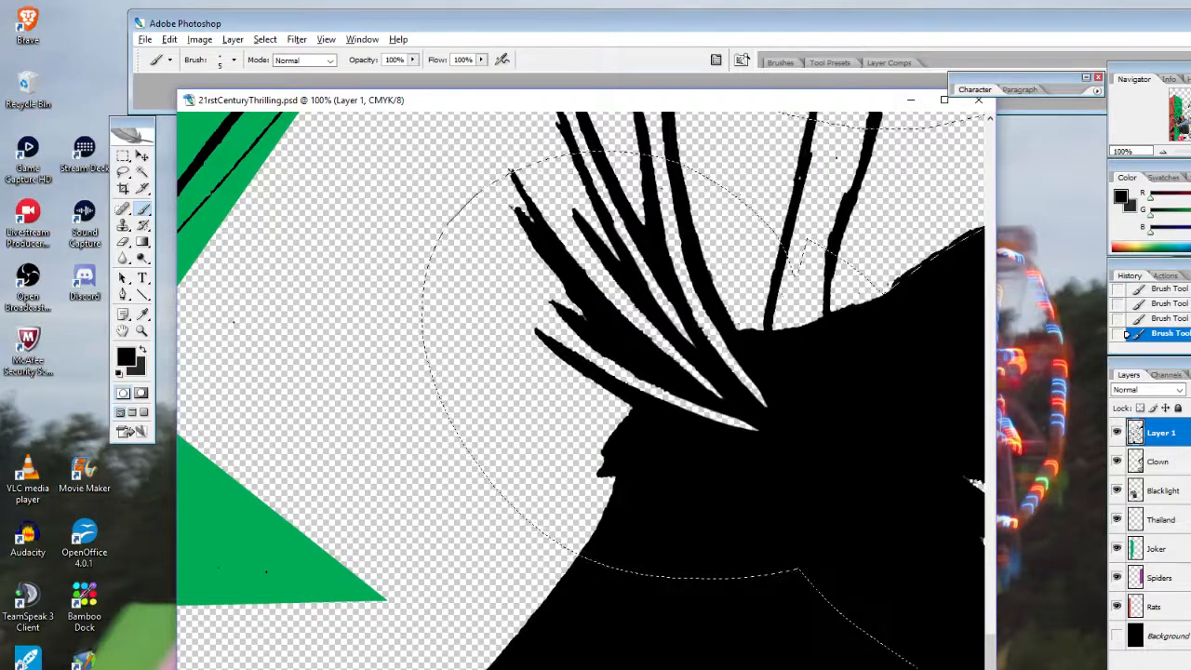
# Extend the lasso selection across the open leg area to the green panel, down over the black shading, and around the upper fold lines
pyautogui.click(123, 172)
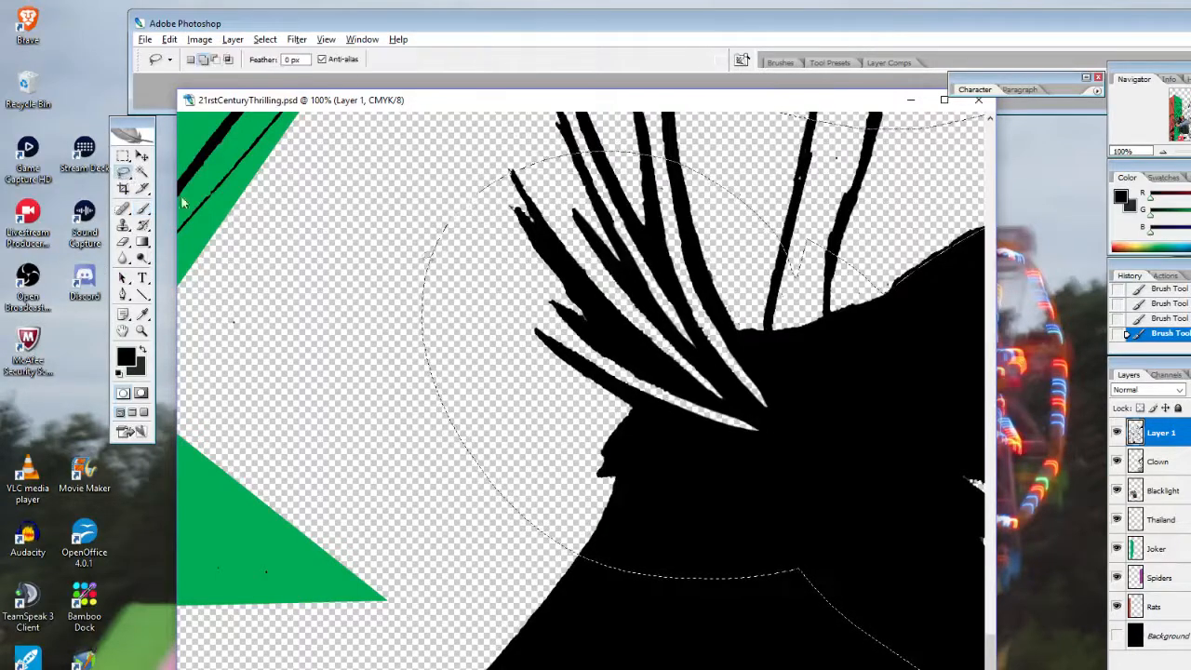
pyautogui.moveTo(512, 200)
pyautogui.mouseDown()
pyautogui.moveTo(705, 616)
pyautogui.moveTo(283, 238)
pyautogui.moveTo(203, 668)
pyautogui.moveTo(868, 635)
pyautogui.mouseUp()
pyautogui.moveTo(681, 667); pyautogui.dragTo(880, 559)
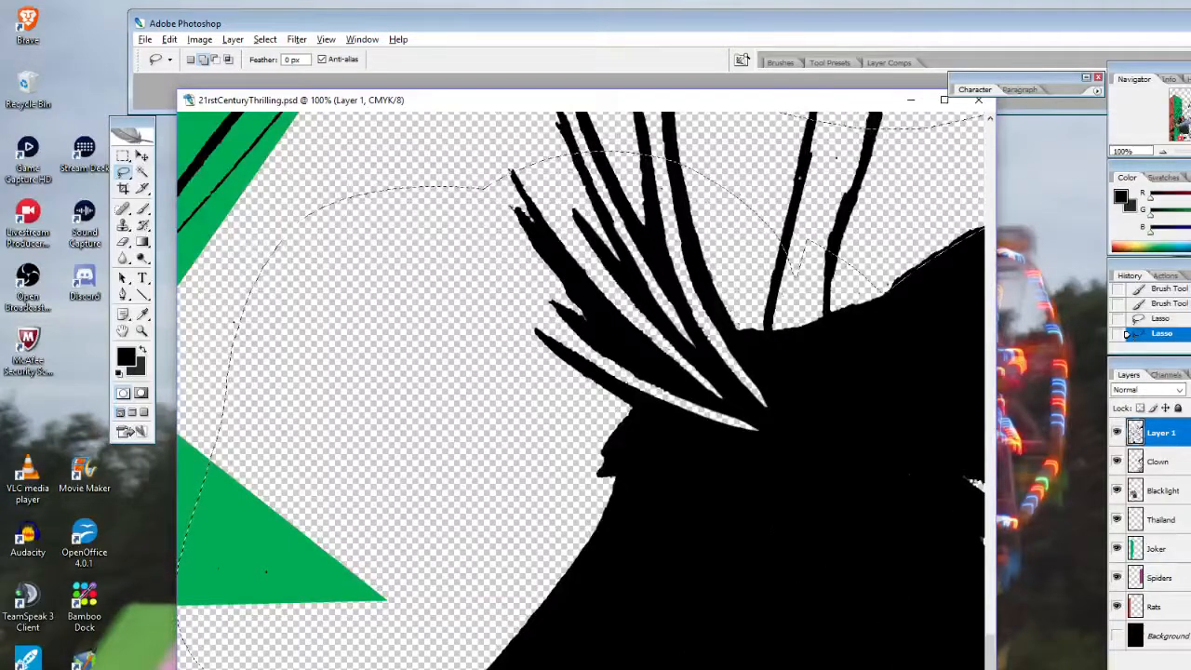
pyautogui.moveTo(910, 363); pyautogui.dragTo(954, 162)
pyautogui.moveTo(855, 95)
pyautogui.mouseDown()
pyautogui.moveTo(706, 96)
pyautogui.moveTo(651, 140)
pyautogui.mouseUp()
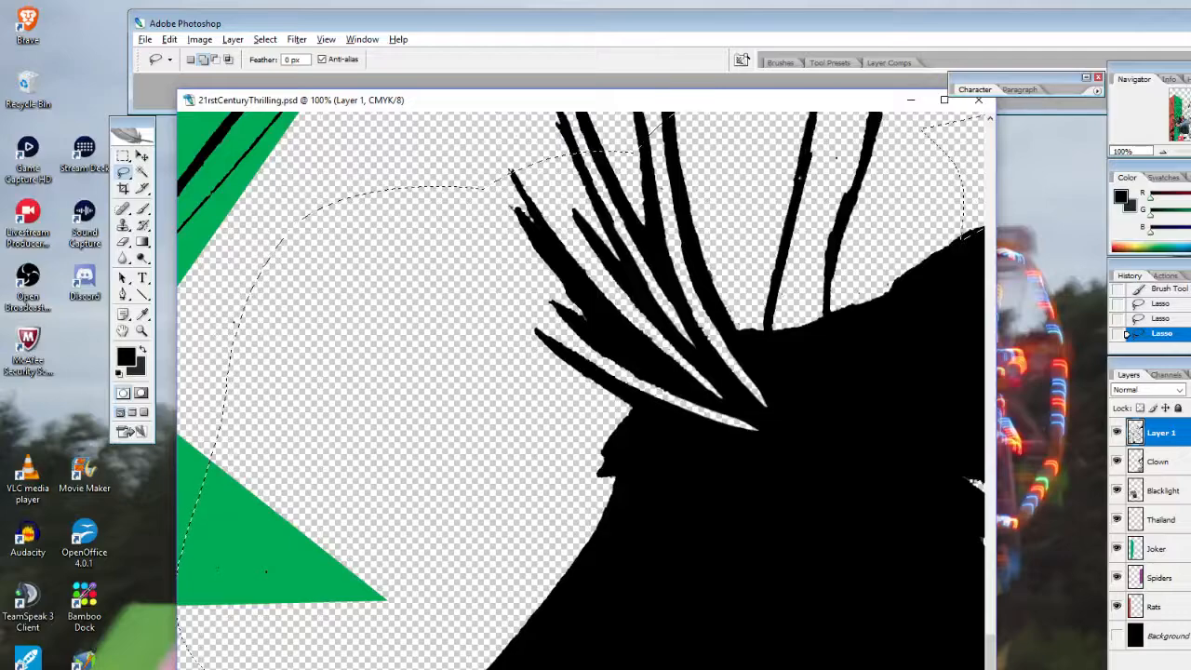
# Add the remaining open trouser area between the black crotch shading and the belt to the lasso selection
pyautogui.hscroll(-1, 581, 391)
pyautogui.hscroll(10, 581, 391)
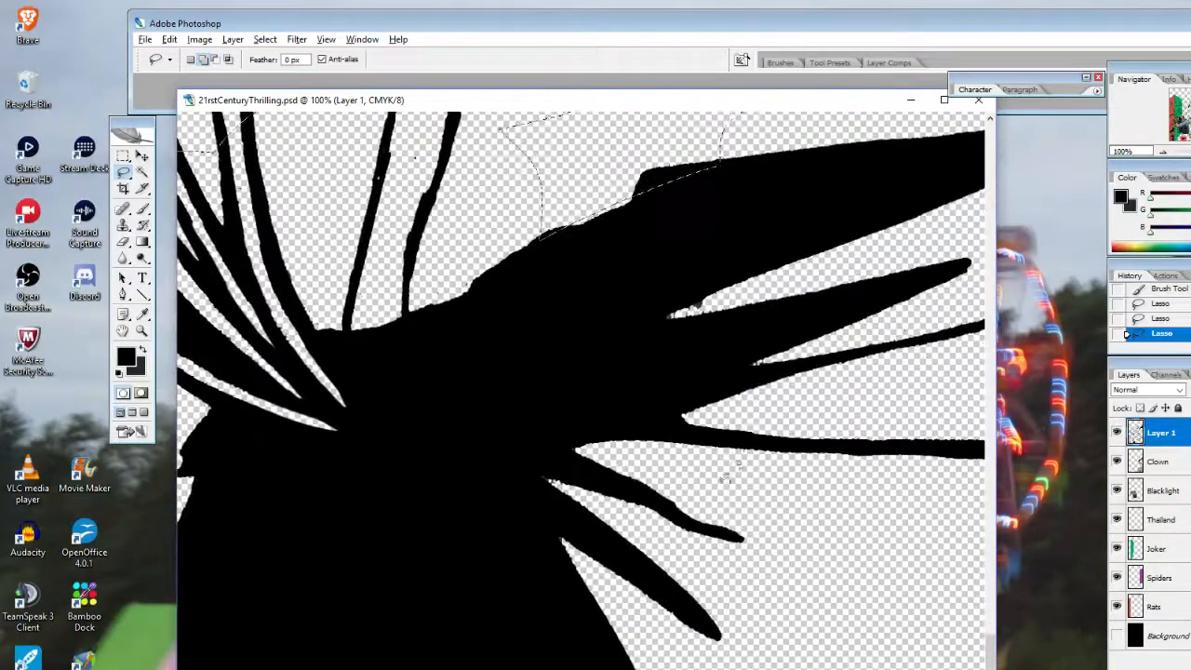
pyautogui.scroll(6, 994, 486)
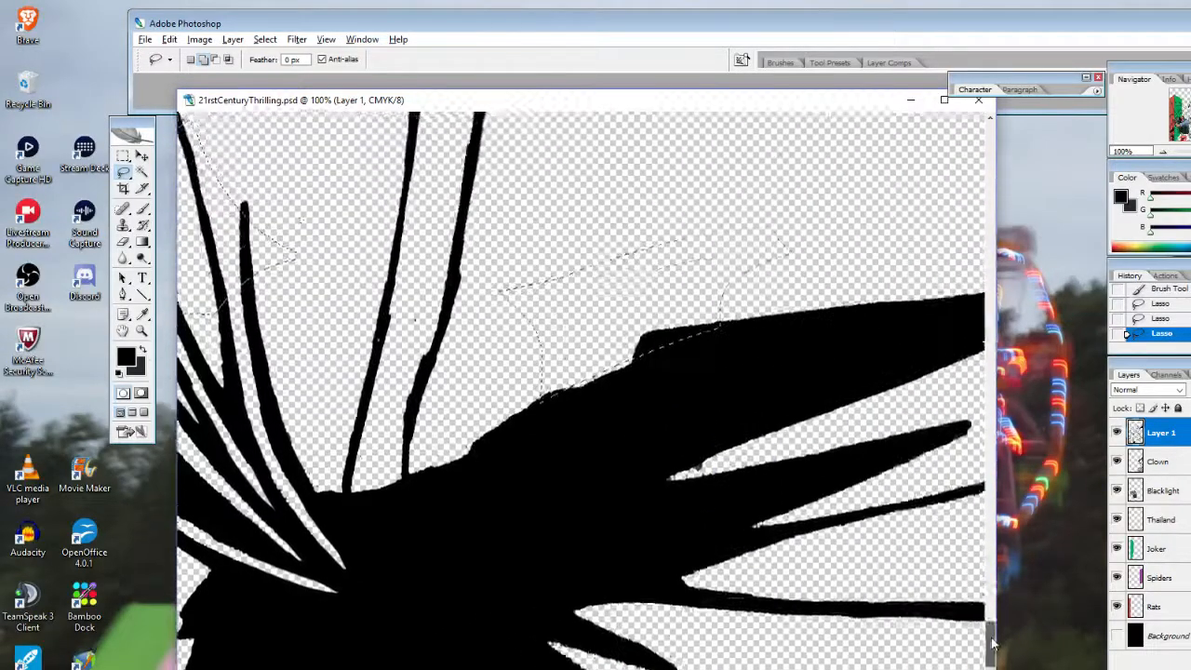
pyautogui.moveTo(873, 355)
pyautogui.mouseDown()
pyautogui.moveTo(723, 430)
pyautogui.moveTo(780, 356)
pyautogui.mouseUp()
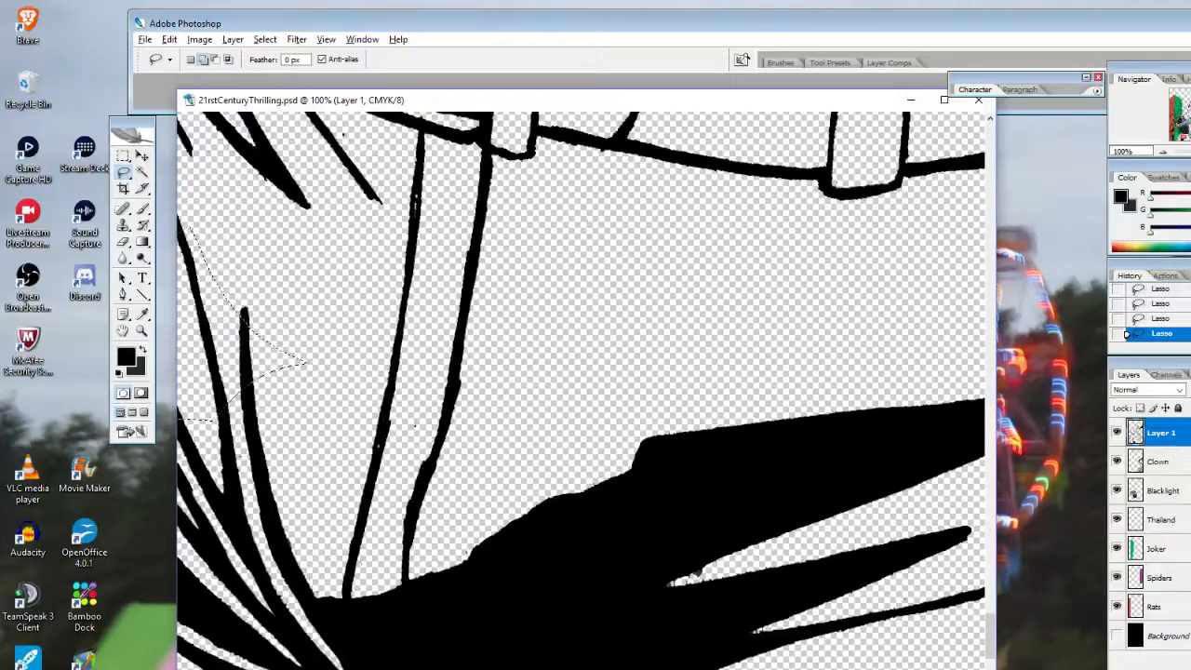
# Erase the ragged specks in the white gap within the crotch shading and sharpen the gap's inner tip with the black Brush
pyautogui.hscroll(-1, 580, 391)
pyautogui.click(123, 243)
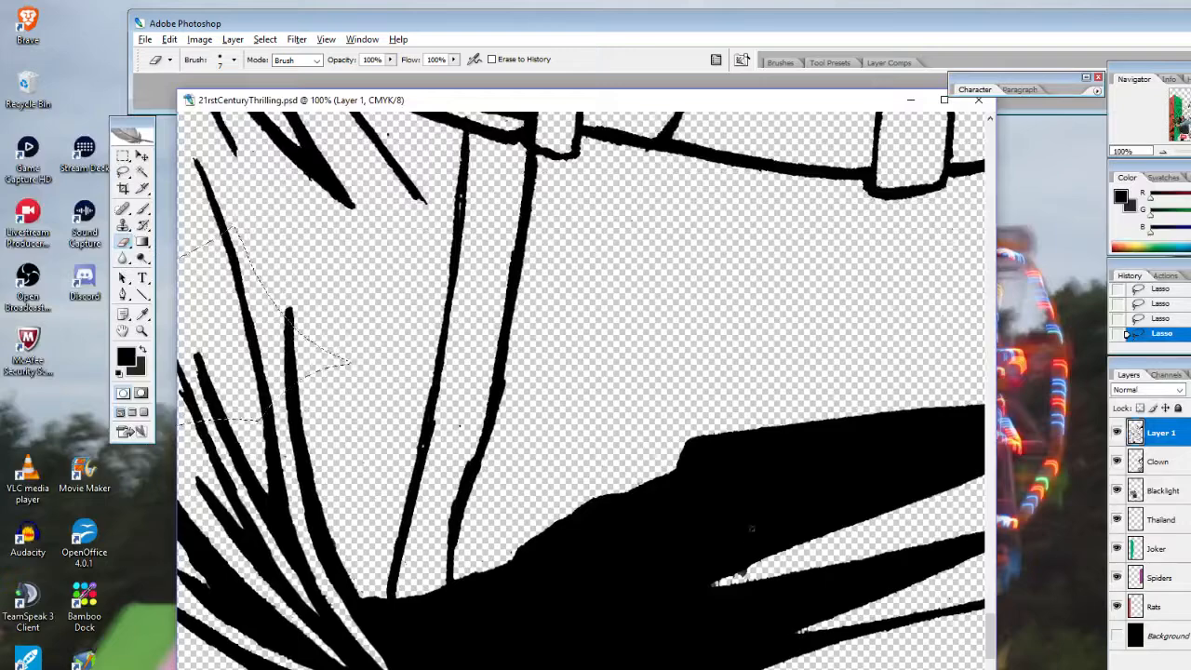
pyautogui.moveTo(745, 572)
pyautogui.mouseDown()
pyautogui.moveTo(713, 585)
pyautogui.moveTo(793, 572)
pyautogui.mouseUp()
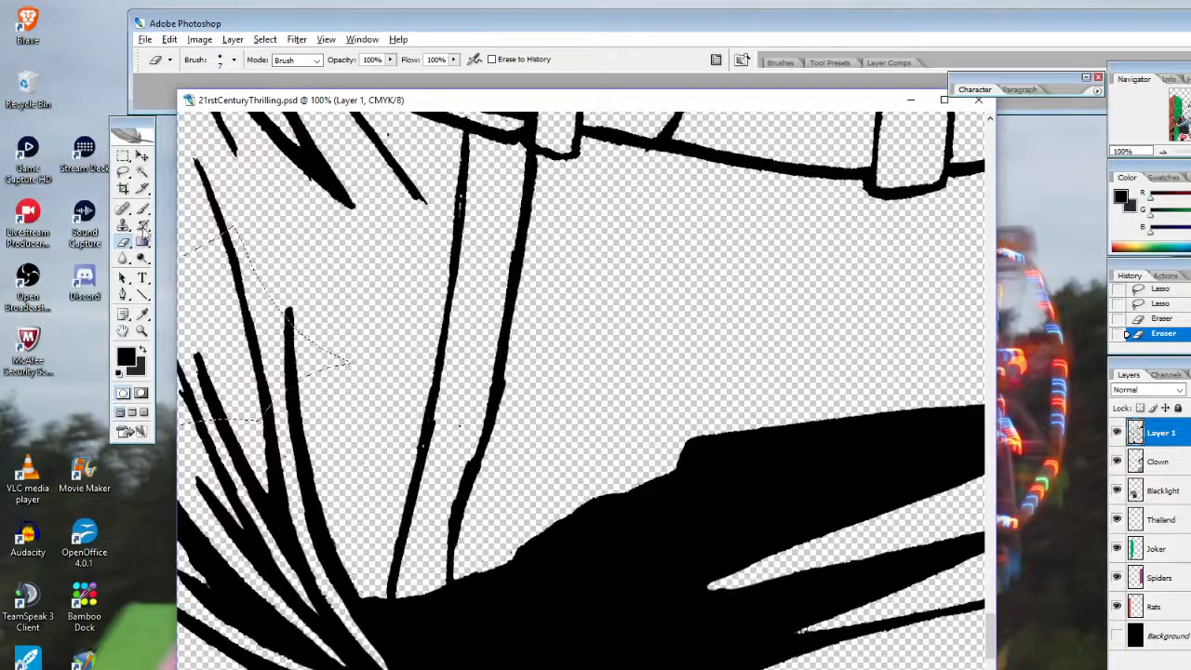
pyautogui.press('b')
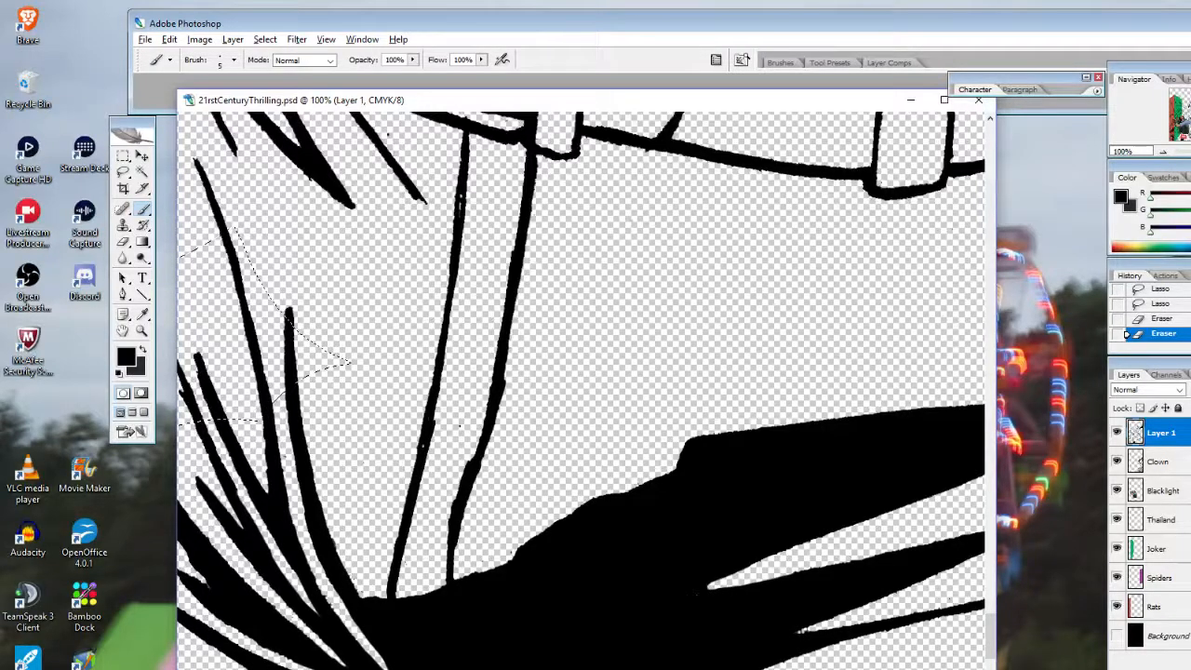
pyautogui.moveTo(728, 579); pyautogui.dragTo(709, 587)
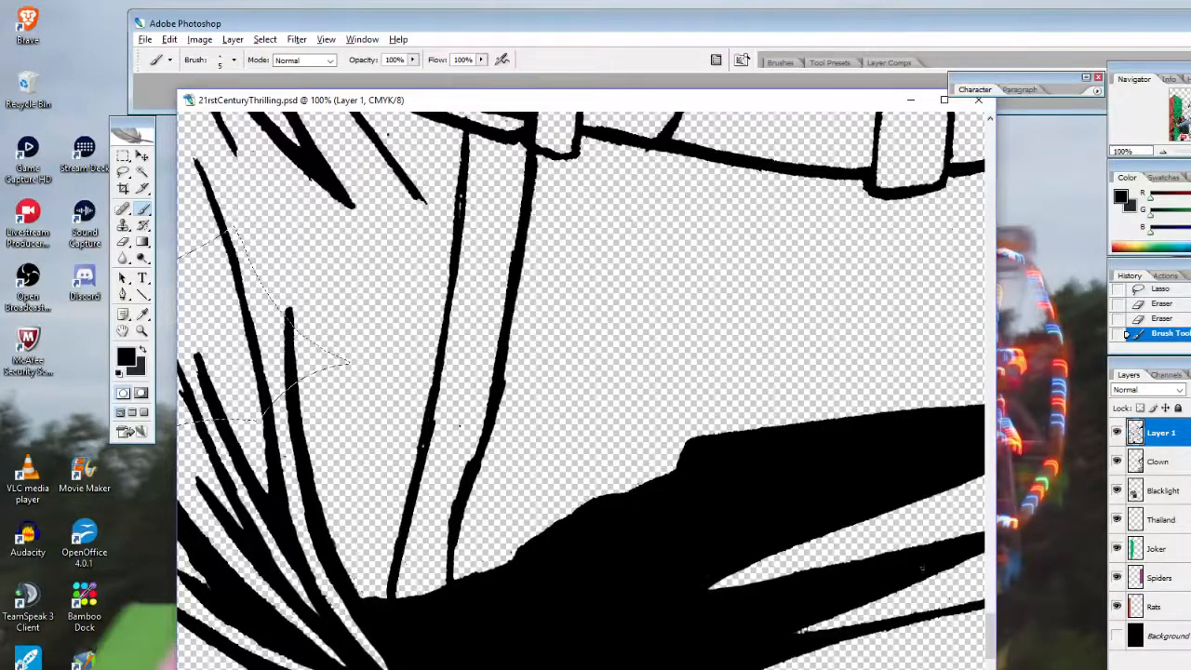
# Add the gap beside the upper fold lines to the lasso selection and erase specks and bumps along the two fly seam lines
pyautogui.click(123, 173)
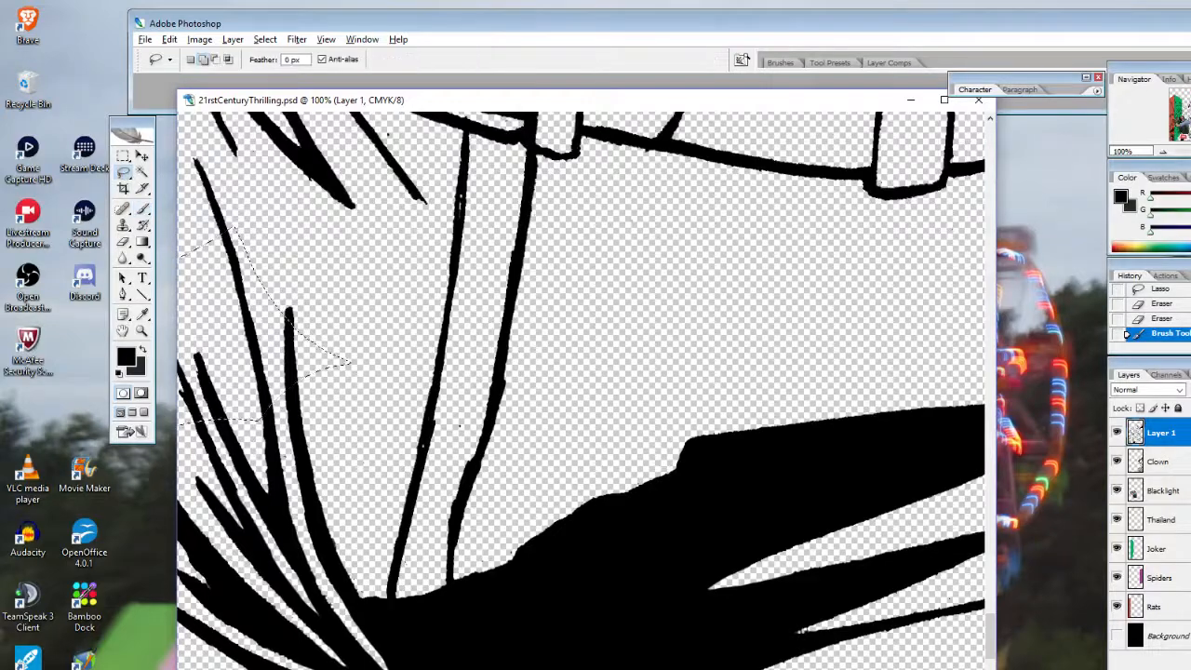
pyautogui.moveTo(320, 199)
pyautogui.mouseDown()
pyautogui.moveTo(221, 486)
pyautogui.moveTo(415, 279)
pyautogui.mouseUp()
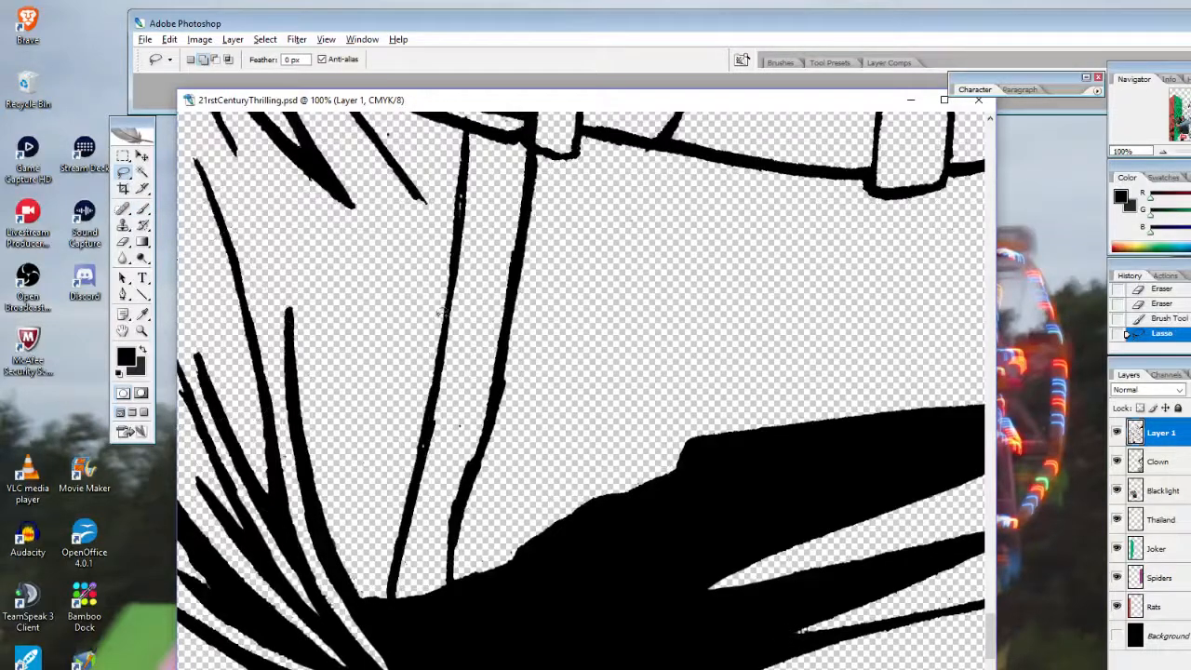
pyautogui.click(123, 242)
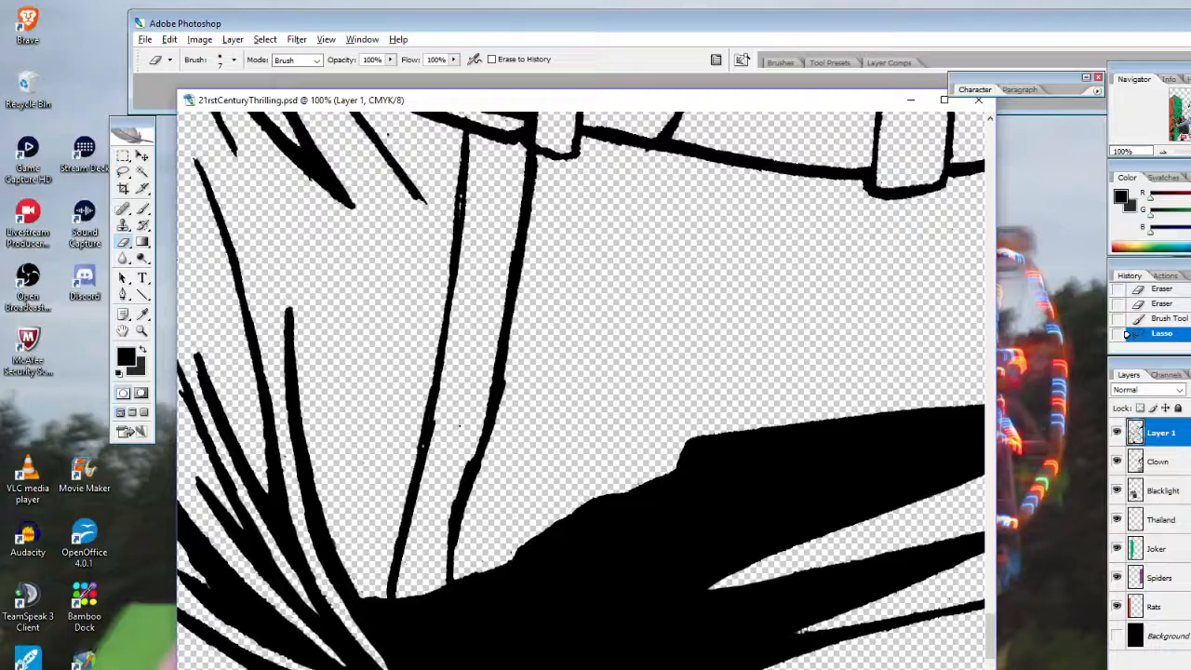
pyautogui.moveTo(471, 193)
pyautogui.mouseDown()
pyautogui.moveTo(462, 210)
pyautogui.moveTo(510, 290)
pyautogui.mouseUp()
pyautogui.click(520, 206)
pyautogui.click(516, 225)
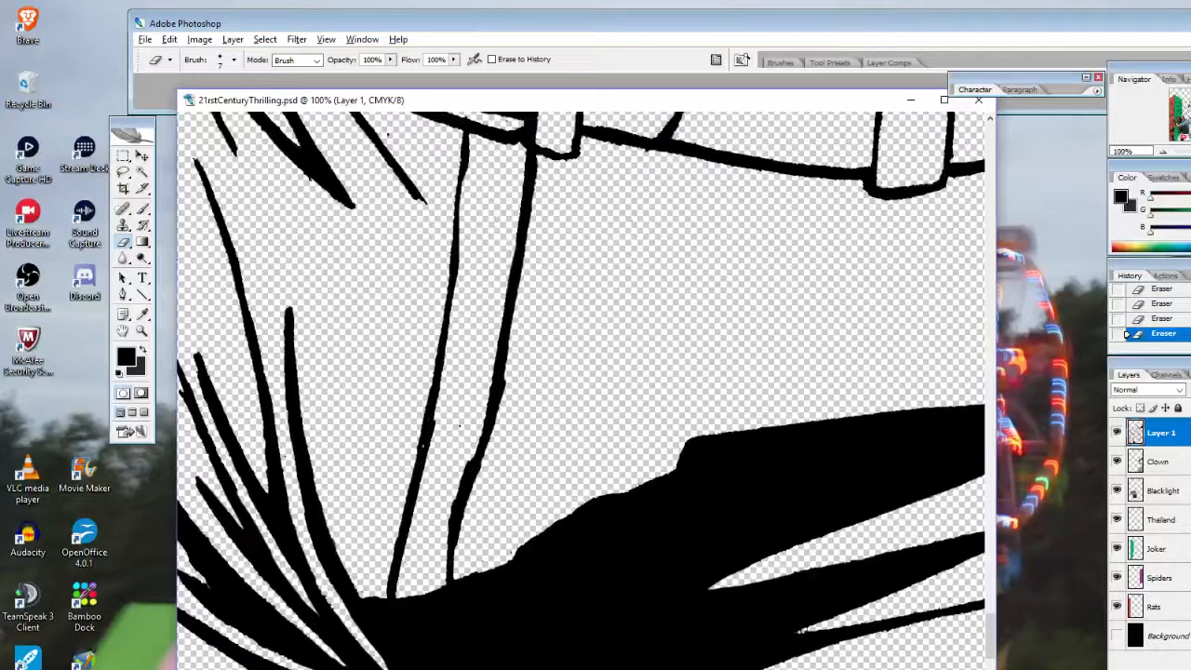
pyautogui.moveTo(468, 460); pyautogui.dragTo(453, 522)
pyautogui.moveTo(505, 375); pyautogui.dragTo(458, 534)
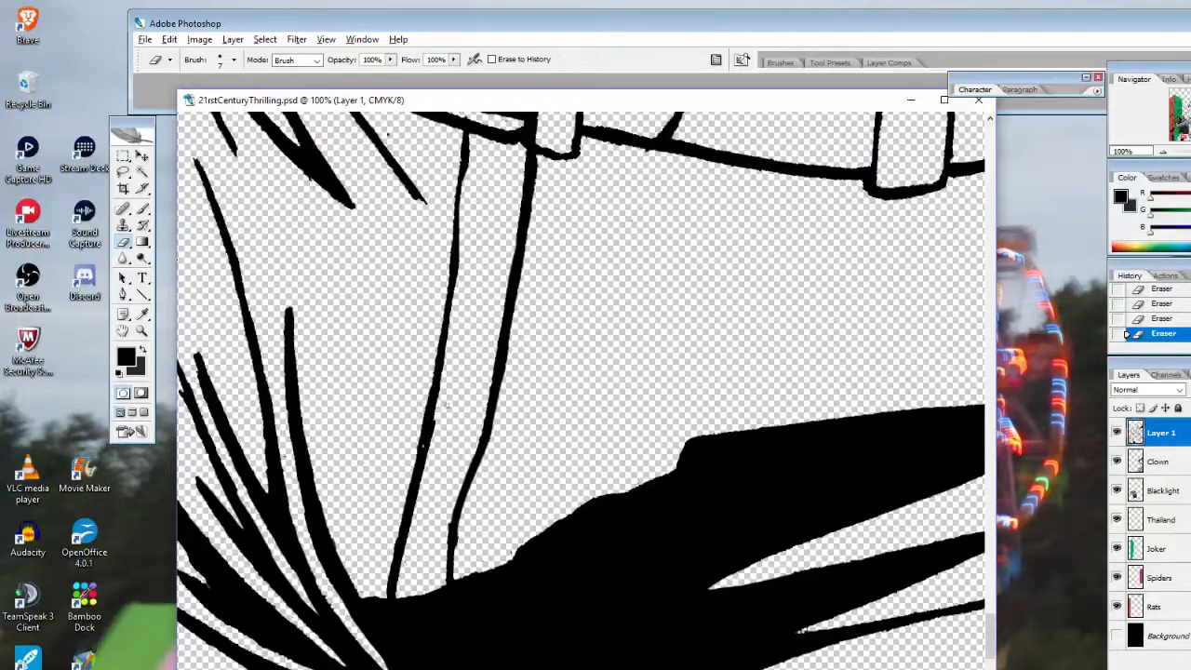
pyautogui.moveTo(445, 406); pyautogui.dragTo(415, 505)
# Extend the lasso selection along the trouser leg's outer line on the green panel and erase the thin stray line beside it
pyautogui.hscroll(-6, 581, 391)
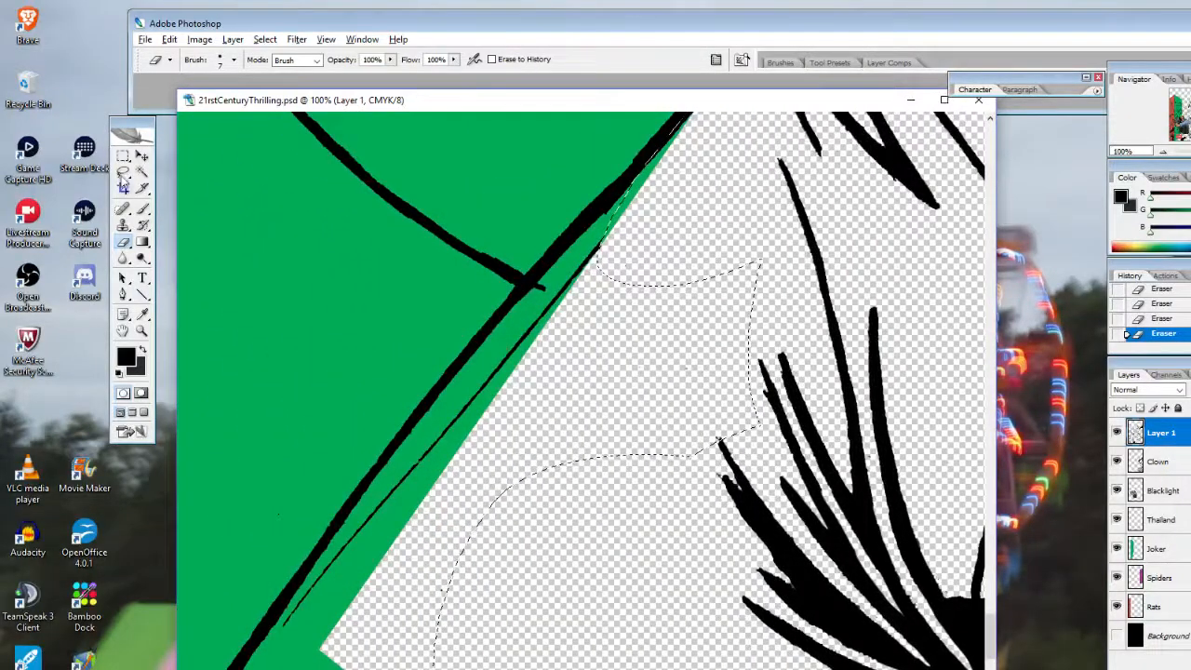
pyautogui.press('l')
pyautogui.moveTo(691, 139)
pyautogui.mouseDown()
pyautogui.moveTo(684, 123)
pyautogui.moveTo(592, 226)
pyautogui.moveTo(678, 160)
pyautogui.moveTo(577, 233)
pyautogui.moveTo(495, 326)
pyautogui.moveTo(607, 205)
pyautogui.moveTo(400, 438)
pyautogui.moveTo(470, 661)
pyautogui.mouseUp()
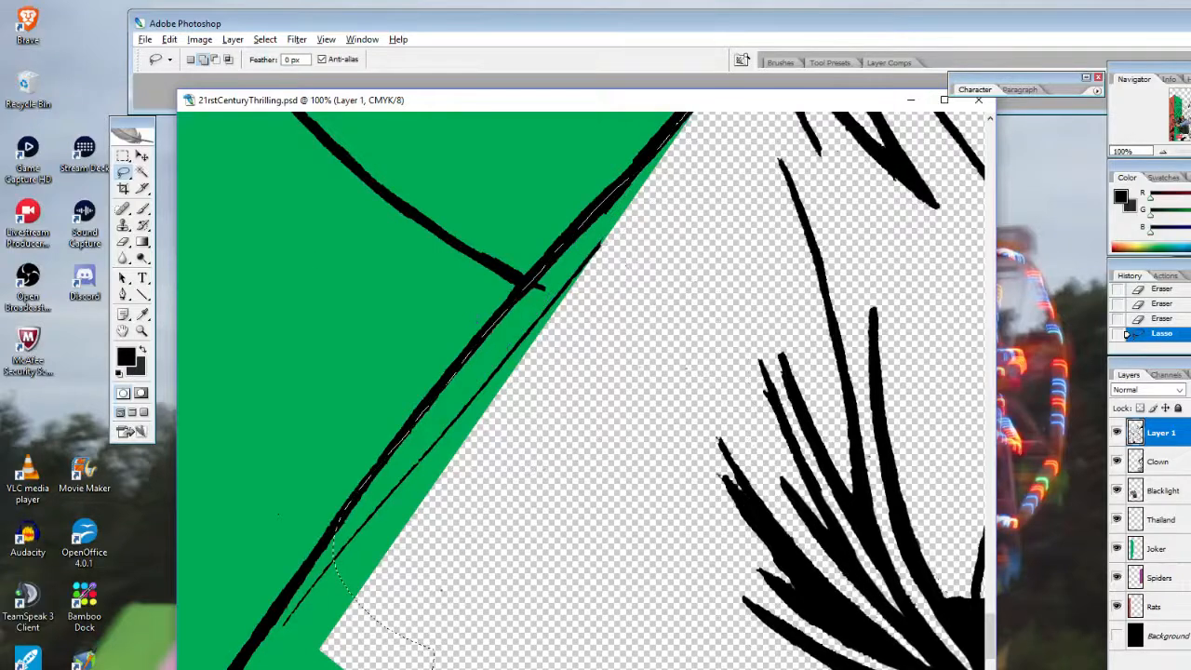
pyautogui.click(124, 244)
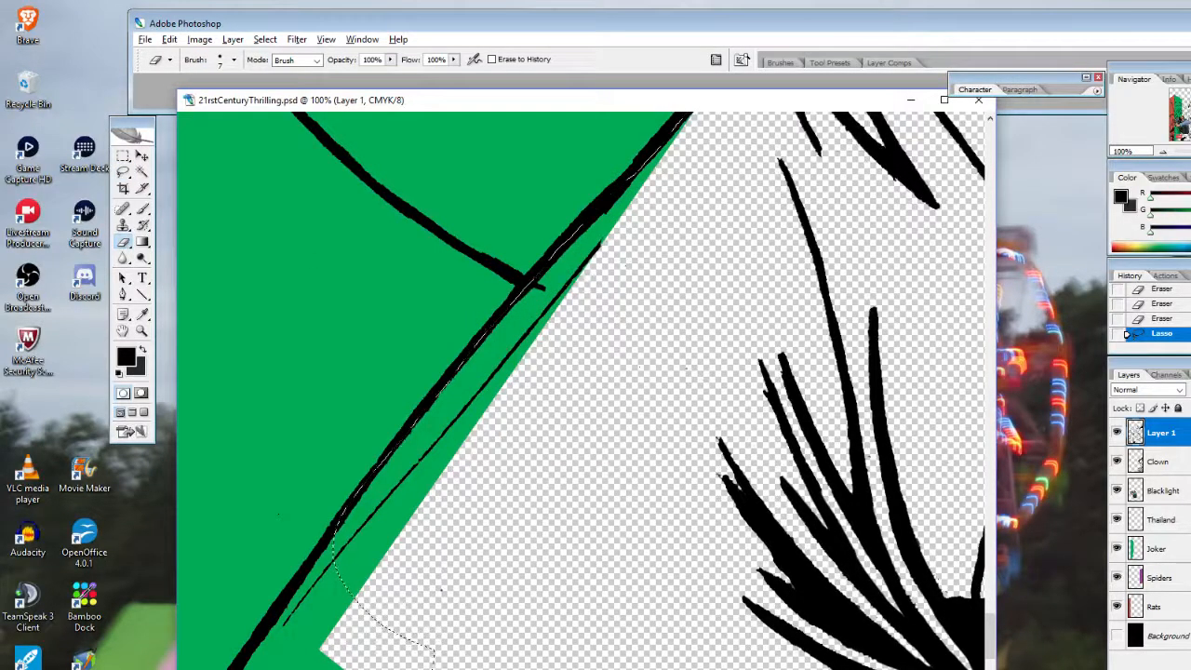
pyautogui.moveTo(601, 243); pyautogui.dragTo(450, 424)
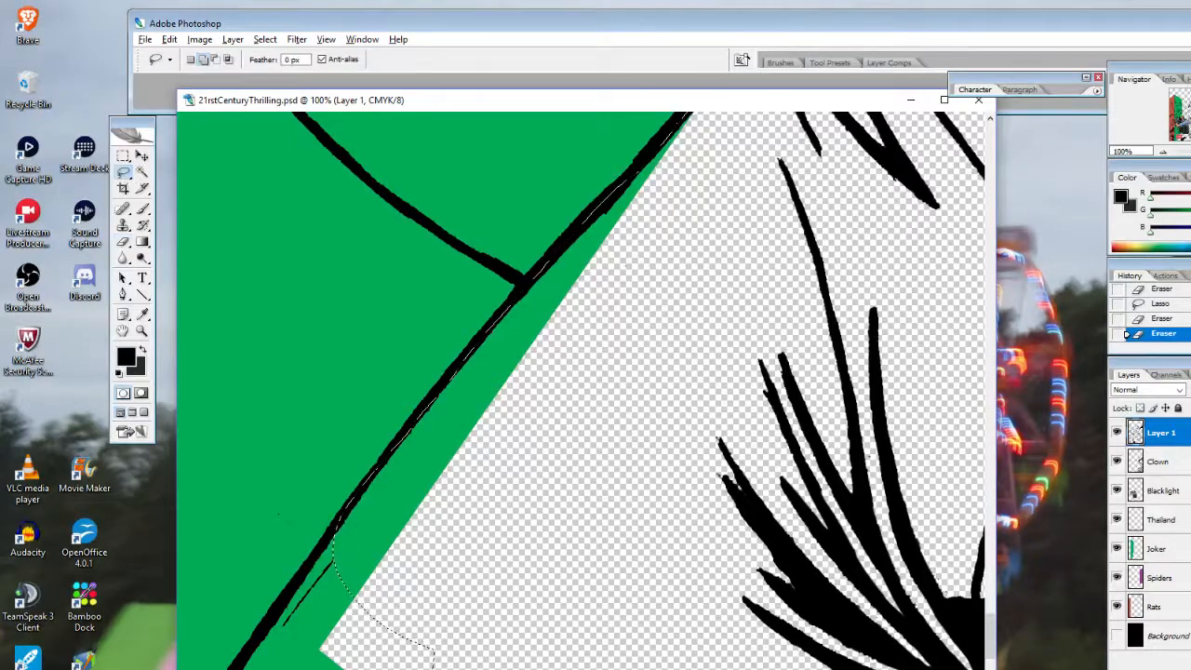
# Continue the lasso selection farther down the leg's outer line and erase the leftover end of the thin stray line
pyautogui.press('l')
pyautogui.moveTo(377, 489)
pyautogui.mouseDown()
pyautogui.moveTo(278, 601)
pyautogui.moveTo(354, 669)
pyautogui.moveTo(436, 492)
pyautogui.moveTo(391, 491)
pyautogui.mouseUp()
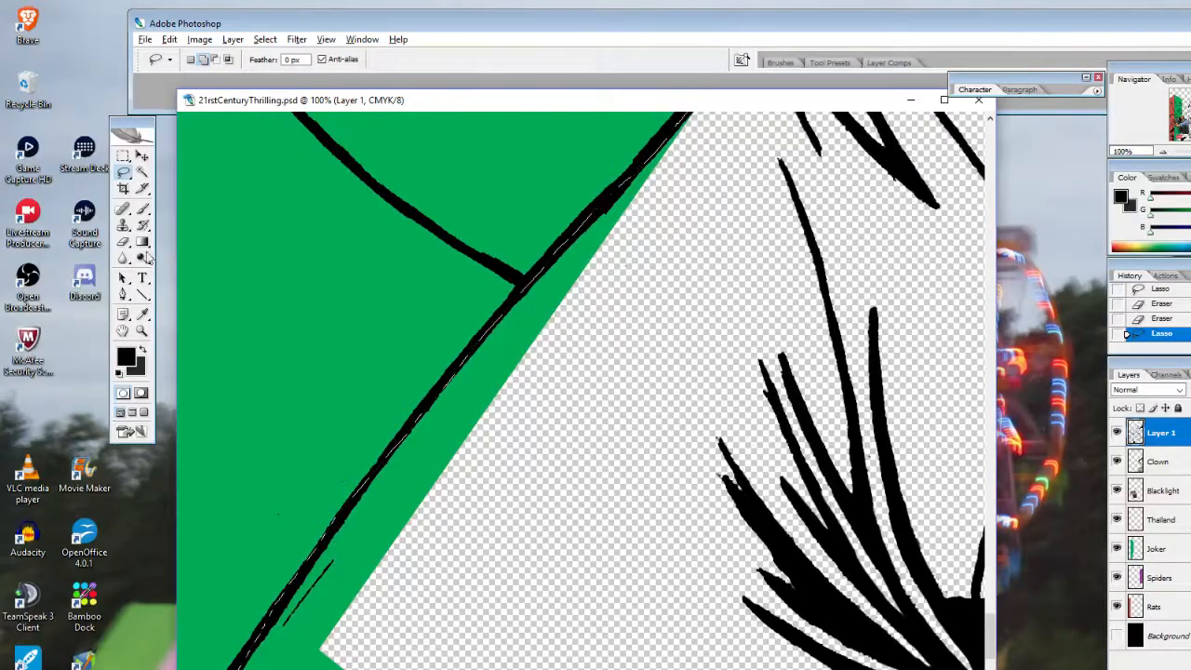
pyautogui.click(124, 244)
pyautogui.moveTo(331, 562)
pyautogui.mouseDown()
pyautogui.moveTo(300, 605)
pyautogui.moveTo(299, 591)
pyautogui.mouseUp()
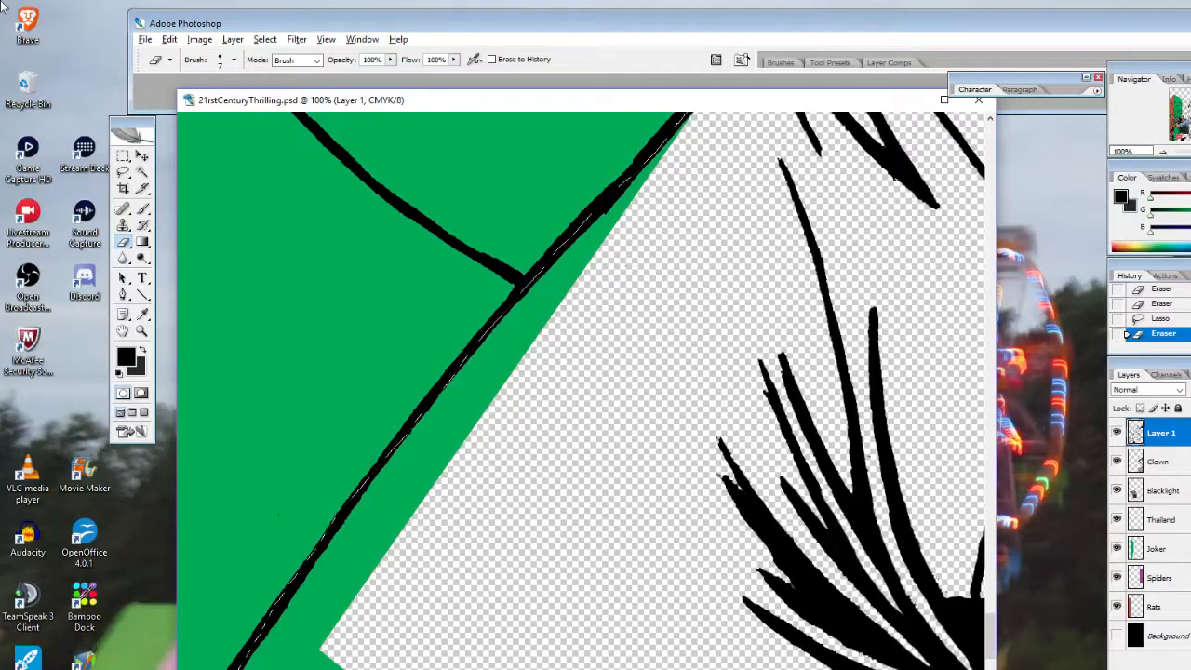
# Extend the lasso selection down the leg's outer line across the green spike and erase the stray specks inside the spike
pyautogui.click(141, 331)
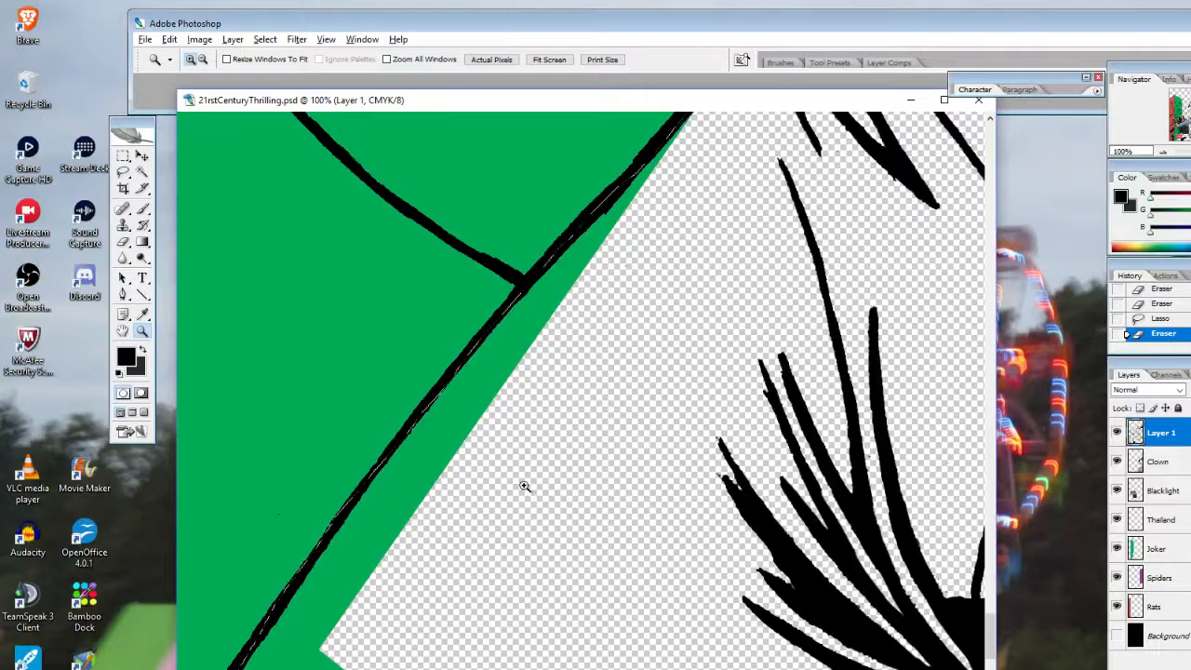
pyautogui.keyDown('alt'); pyautogui.click(617, 407); pyautogui.keyUp('alt')
pyautogui.keyDown('alt'); pyautogui.click(540, 511); pyautogui.keyUp('alt')
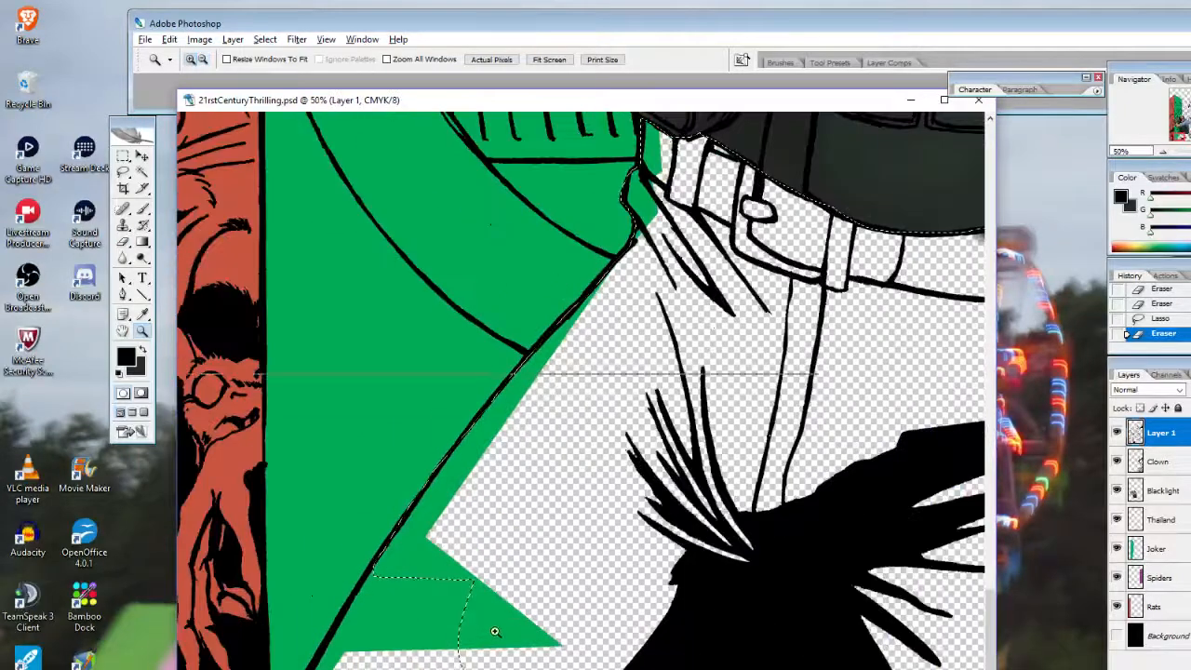
pyautogui.click(493, 584)
pyautogui.click(503, 577)
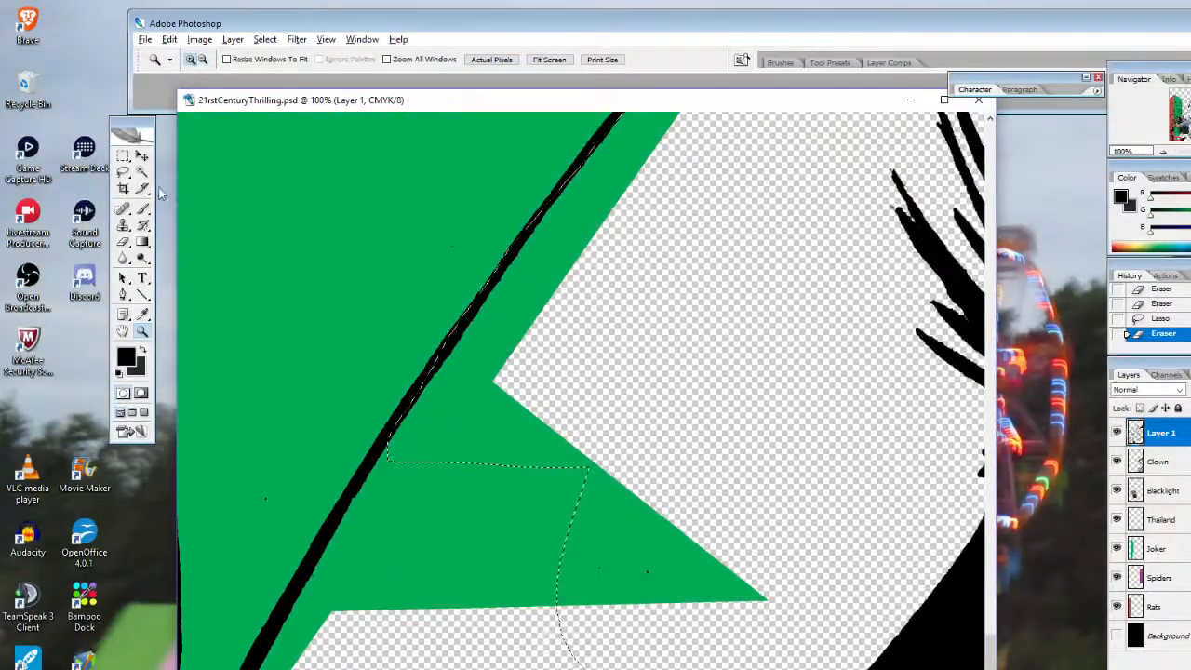
pyautogui.click(123, 173)
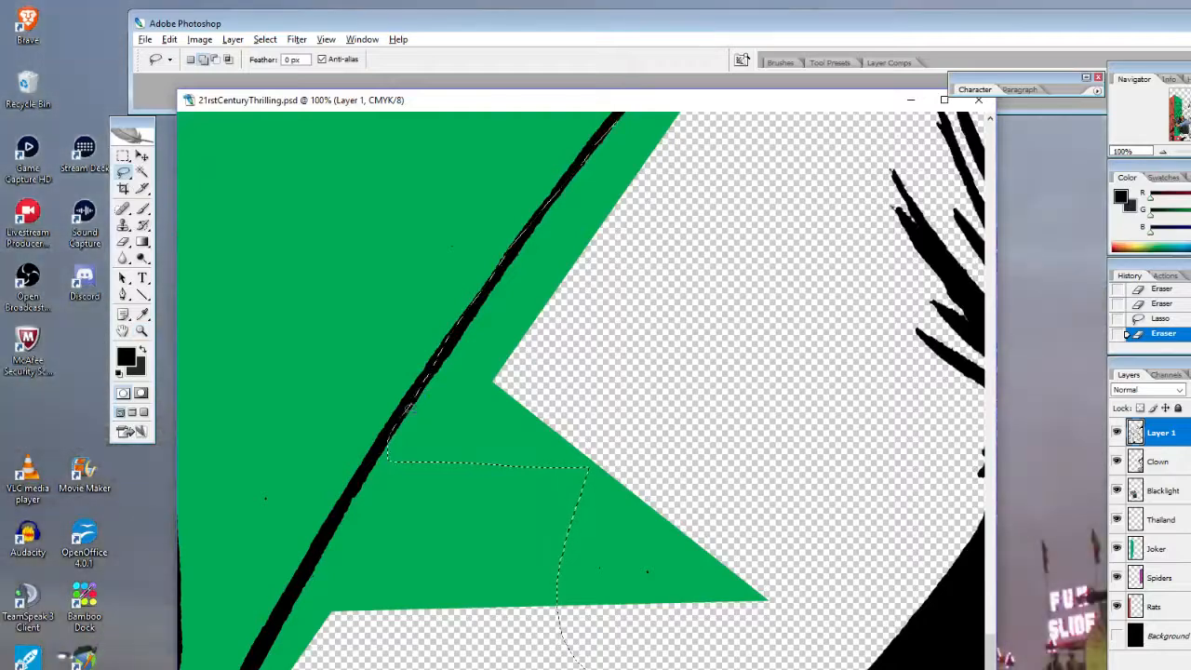
pyautogui.click(686, 341)
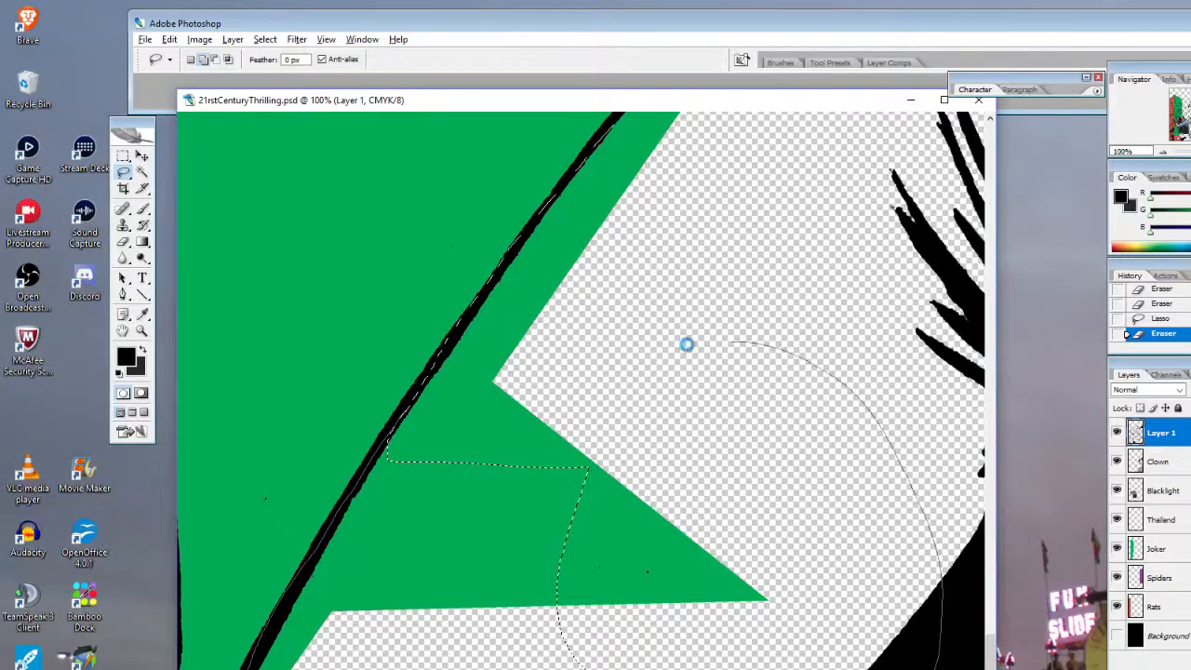
pyautogui.click(125, 244)
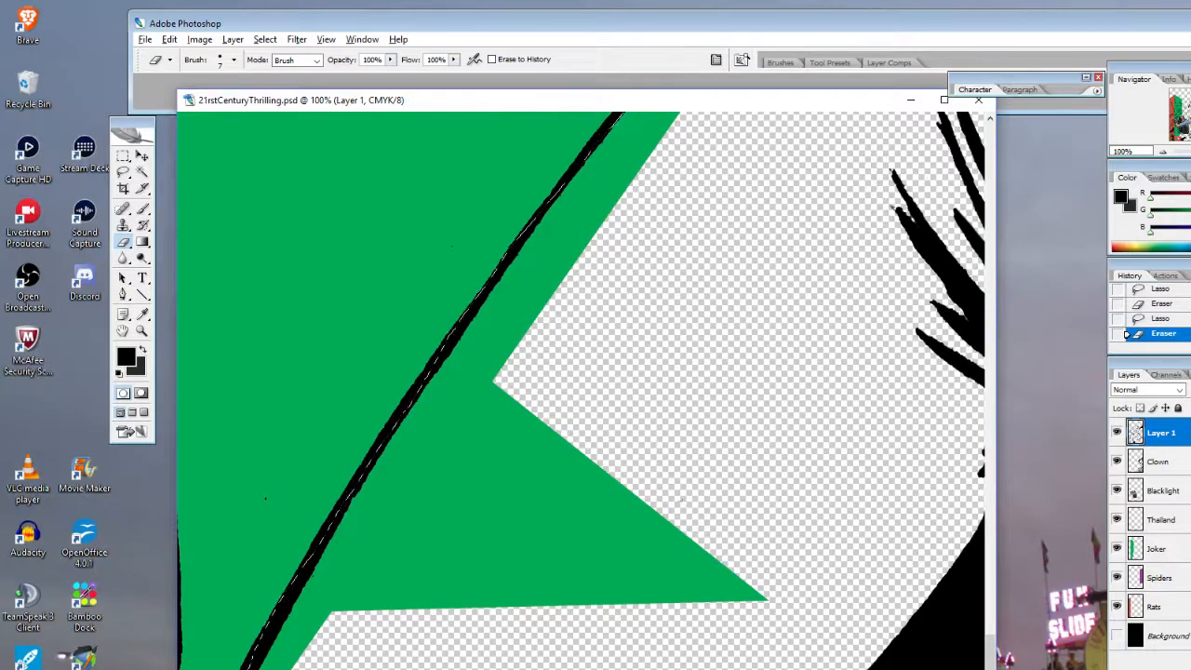
# Examine the whole belt and trousers selection at 33.3% zoom in a widened document window
pyautogui.click(141, 331)
pyautogui.keyDown('alt'); pyautogui.click(758, 415); pyautogui.keyUp('alt')
pyautogui.keyDown('alt'); pyautogui.click(758, 419); pyautogui.keyUp('alt')
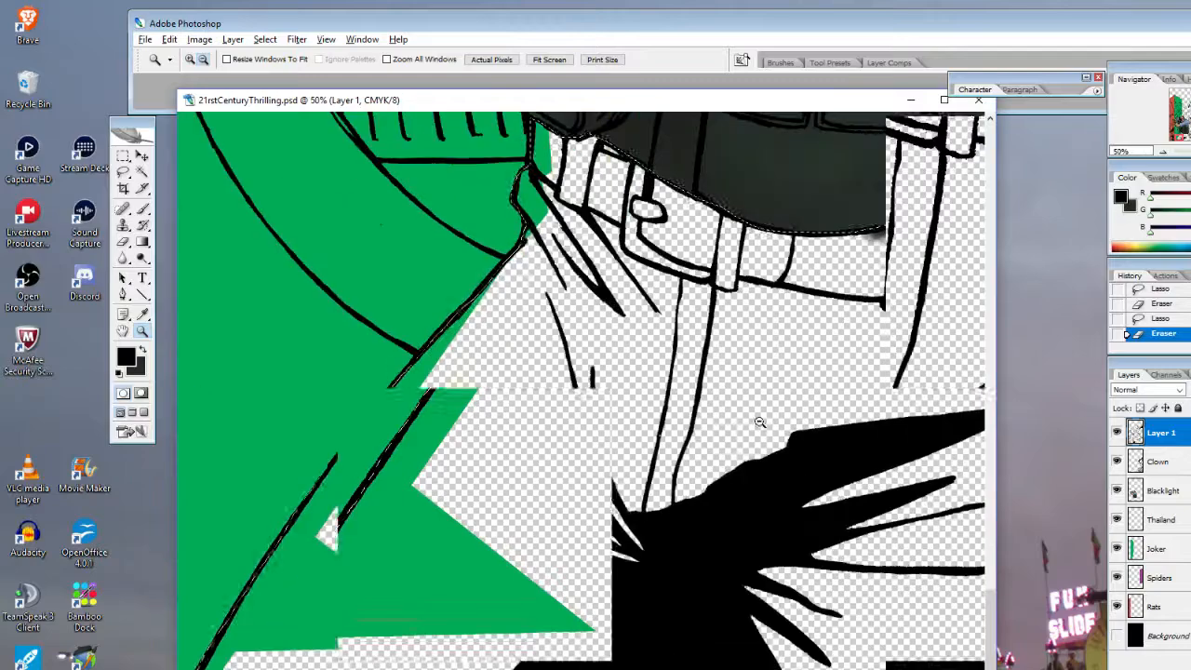
pyautogui.keyDown('alt'); pyautogui.click(752, 420); pyautogui.keyUp('alt')
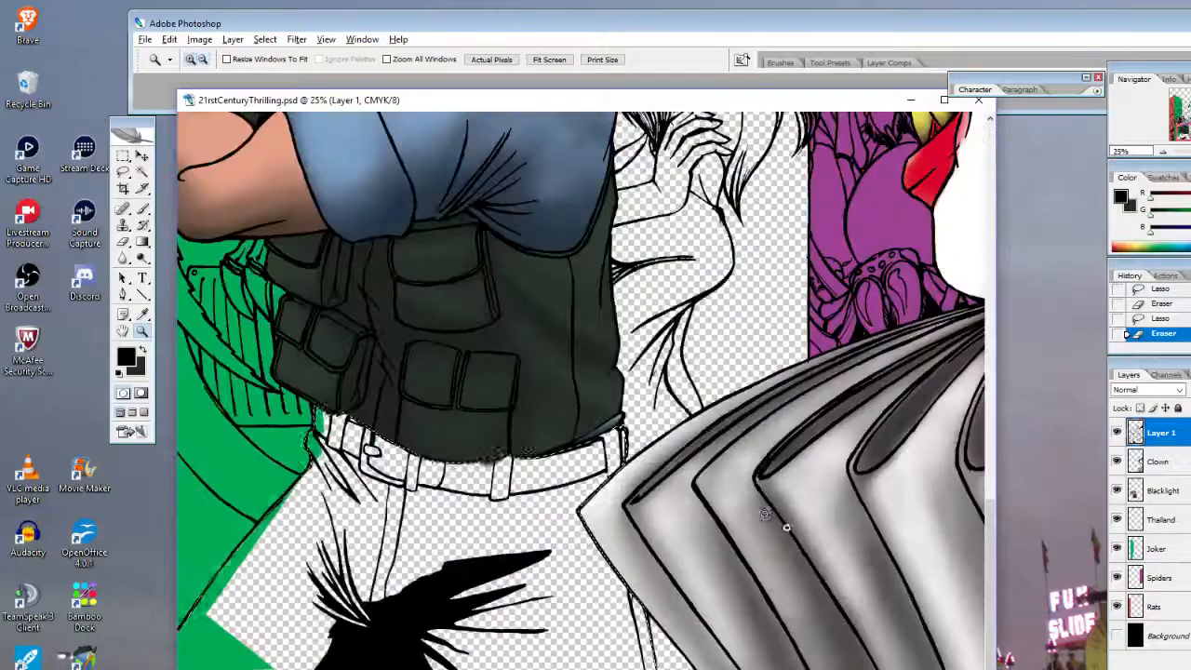
pyautogui.keyDown('alt'); pyautogui.click(779, 540); pyautogui.keyUp('alt')
pyautogui.click(508, 470)
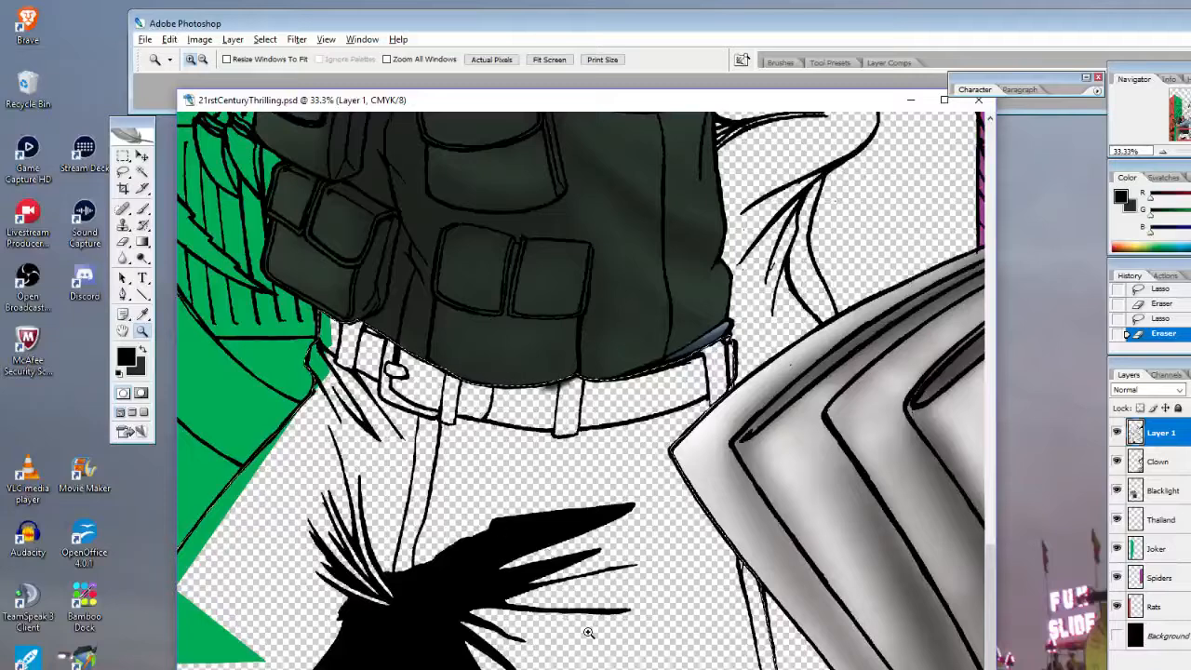
pyautogui.hscroll(-1, 580, 391)
pyautogui.hscroll(-2, 581, 391)
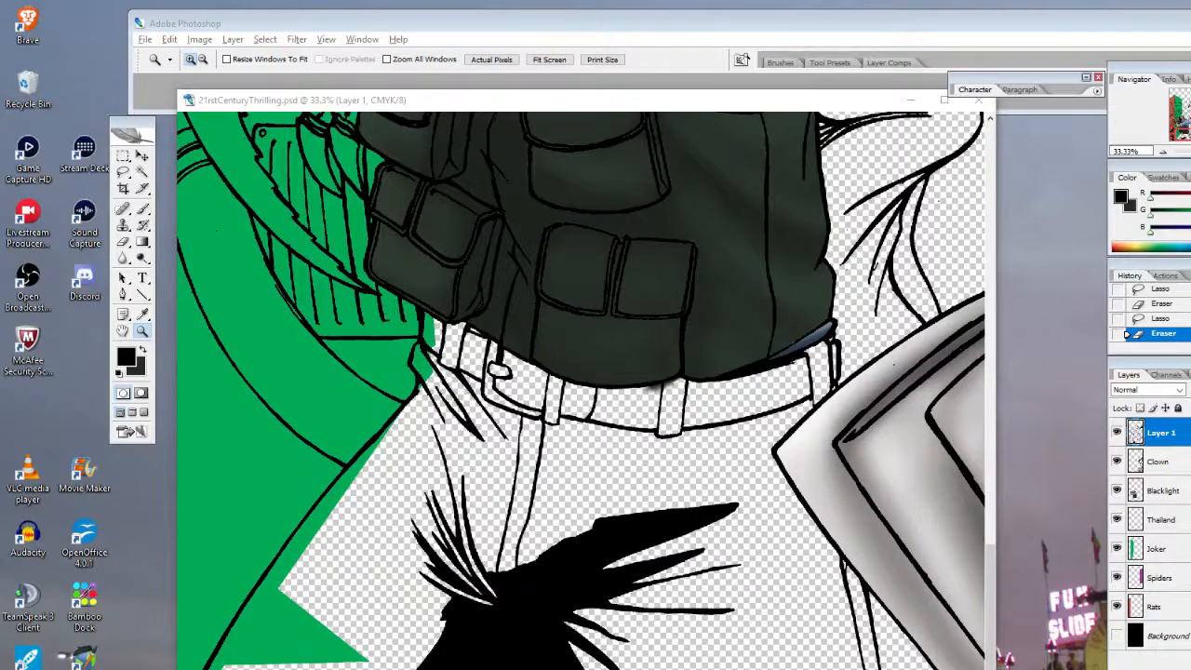
pyautogui.click(749, 520)
pyautogui.keyDown('alt'); pyautogui.click(543, 440); pyautogui.keyUp('alt')
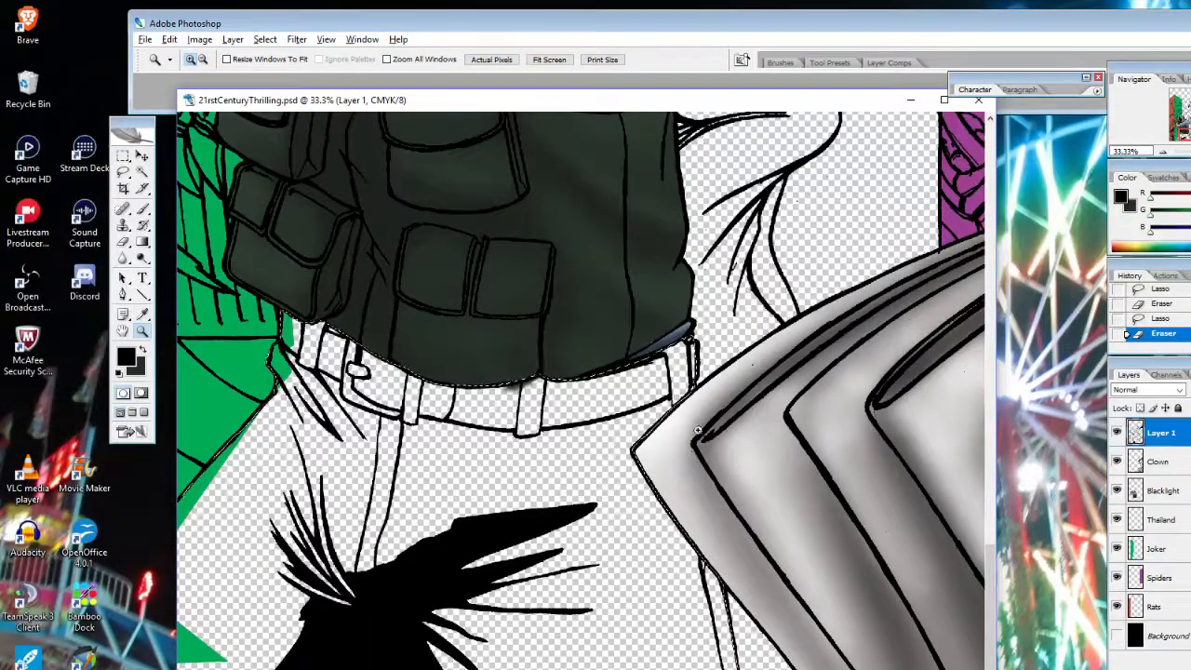
pyautogui.keyDown('alt'); pyautogui.click(466, 473); pyautogui.keyUp('alt')
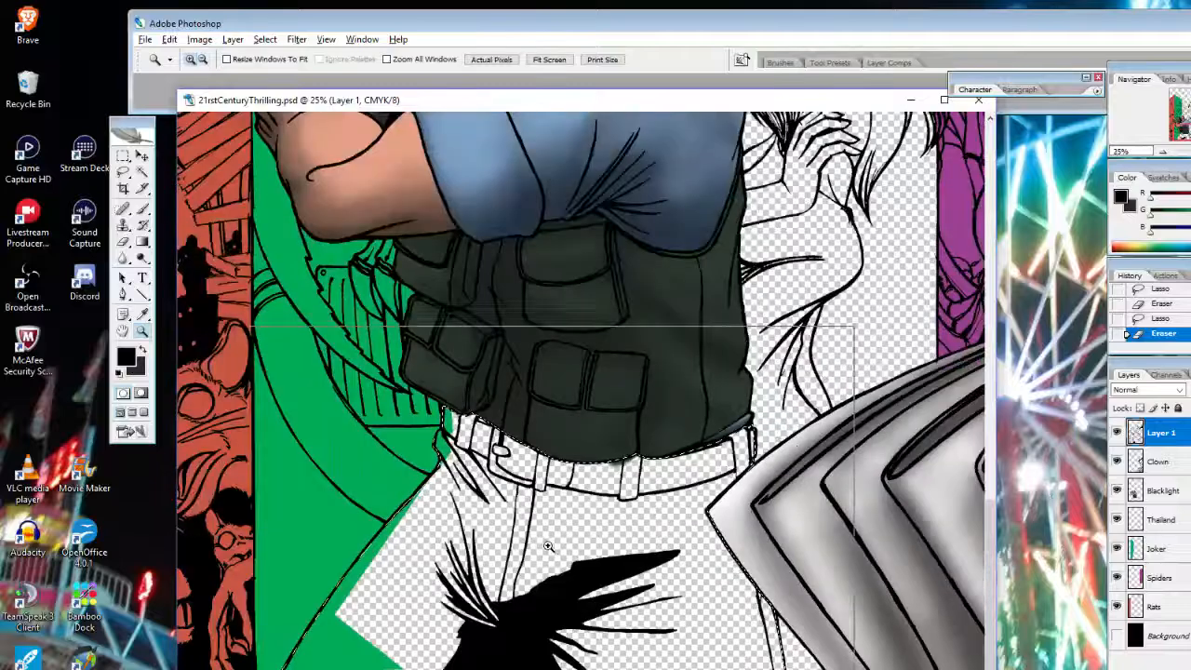
pyautogui.click(546, 549)
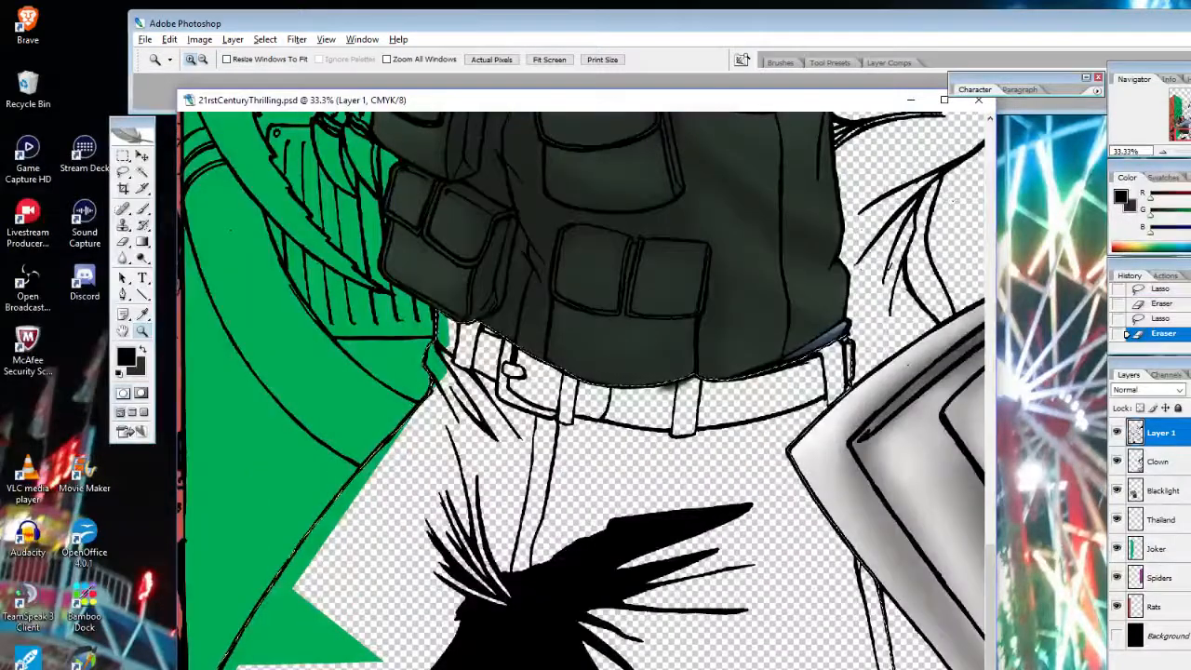
pyautogui.moveTo(990, 605); pyautogui.dragTo(1058, 622)
pyautogui.moveTo(1055, 573); pyautogui.dragTo(1055, 578)
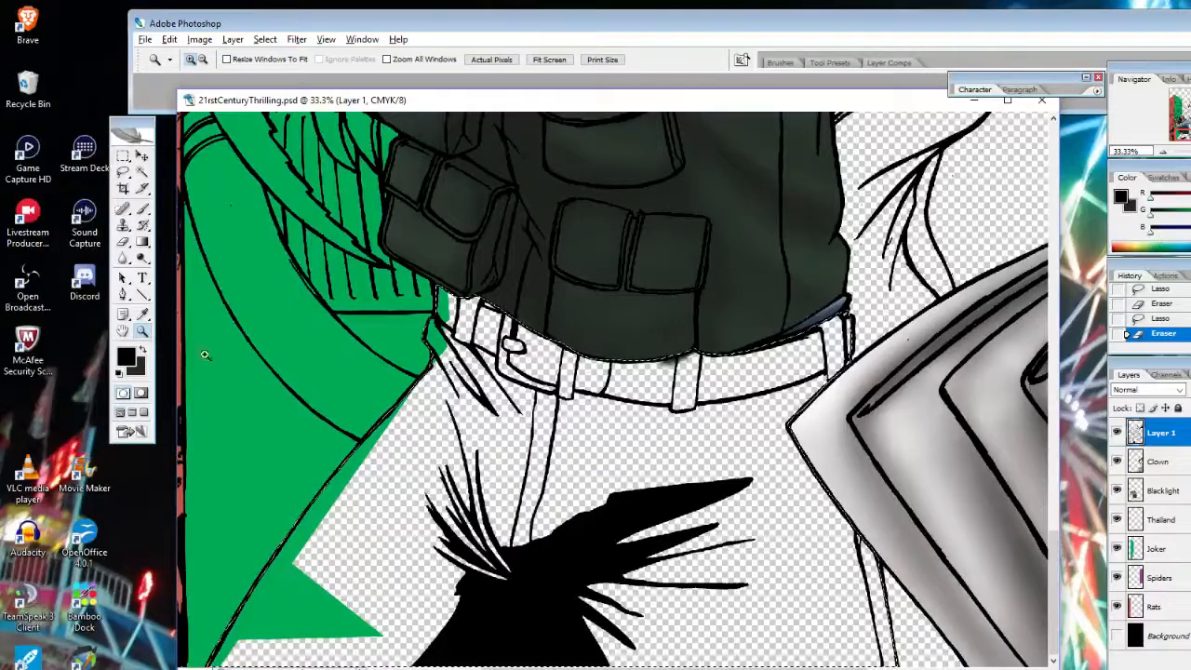
# Set the foreground colour to the muted dark blue #2f435a
pyautogui.click(142, 314)
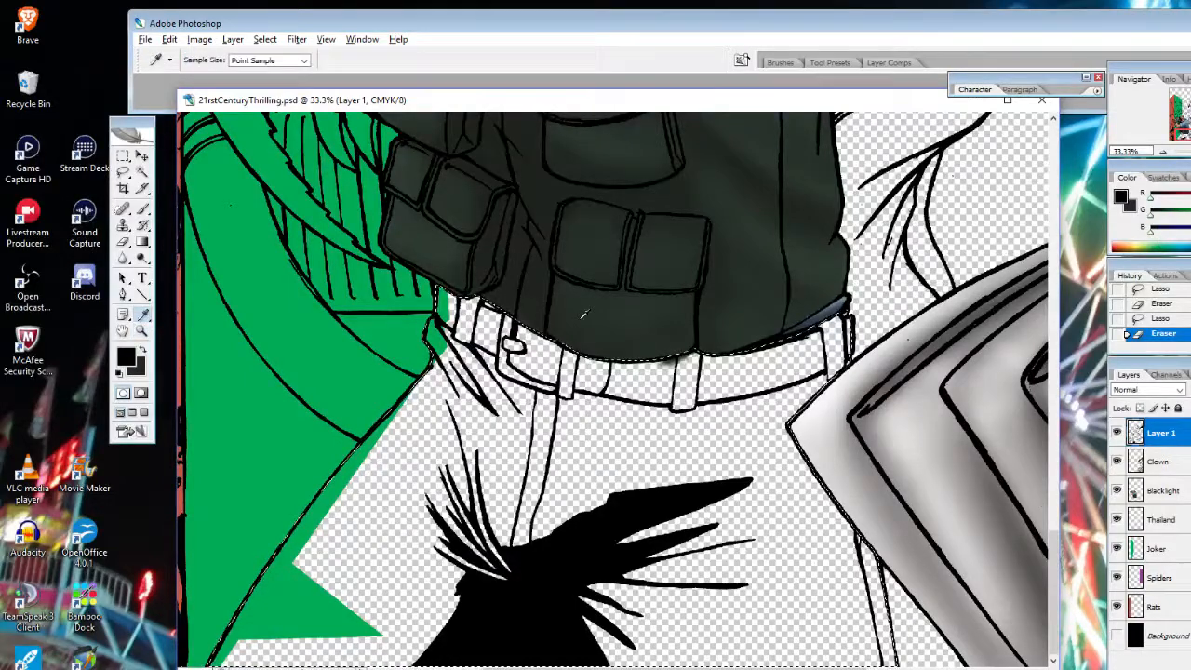
pyautogui.click(125, 358)
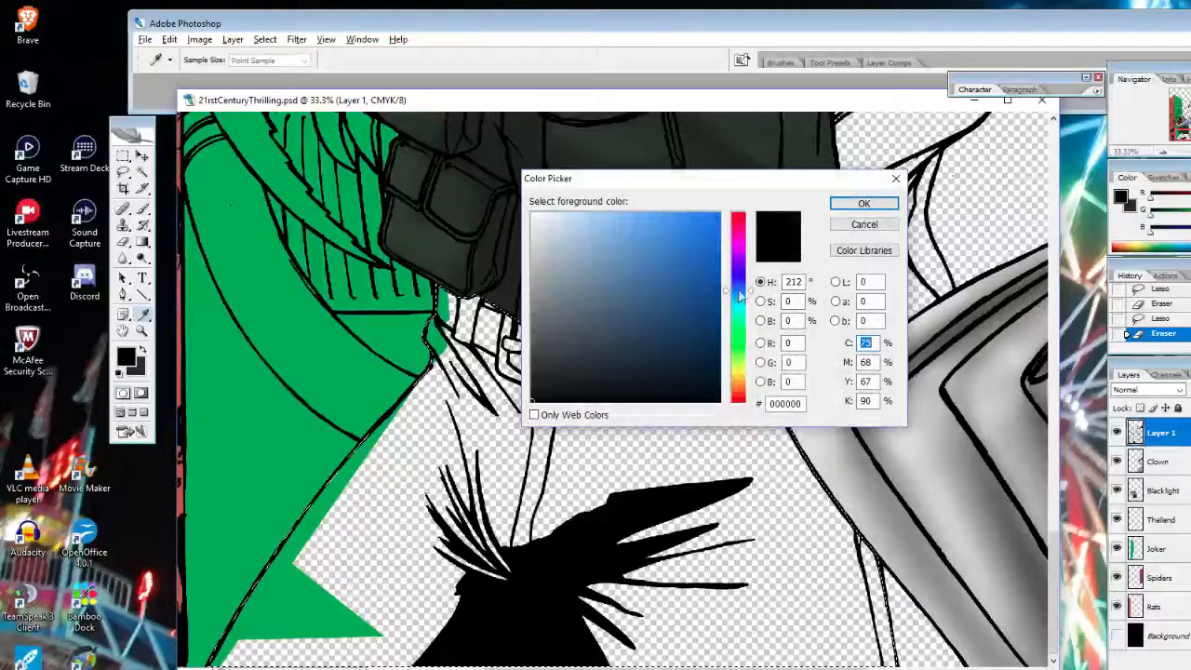
pyautogui.click(643, 360)
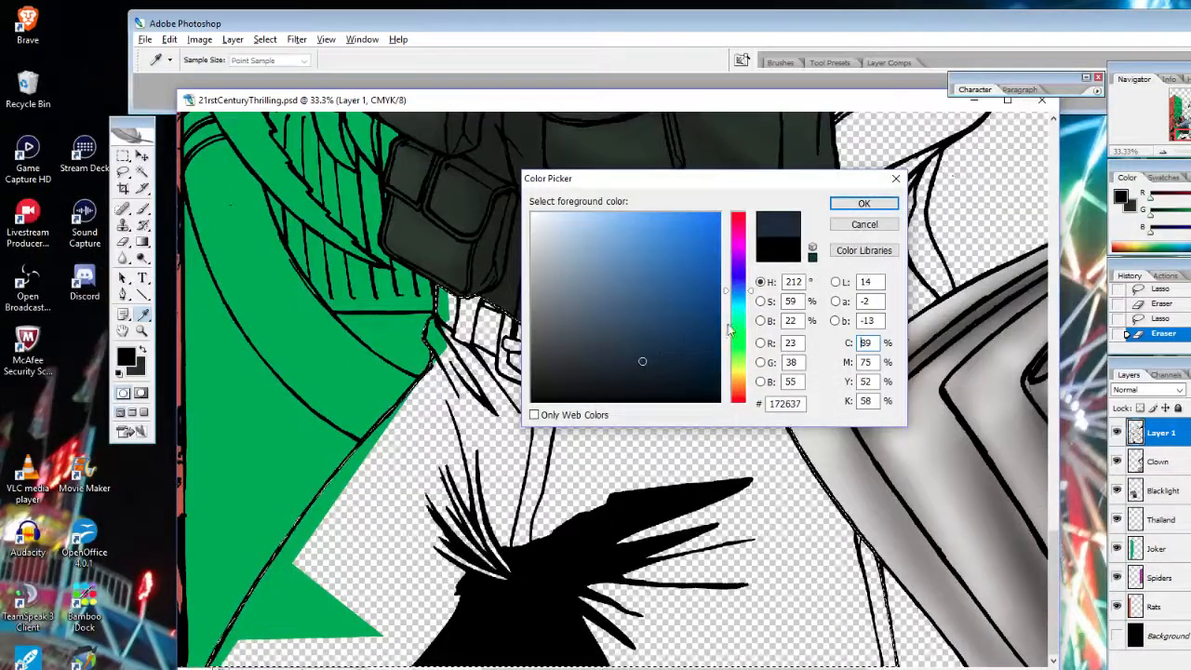
pyautogui.moveTo(618, 356); pyautogui.dragTo(624, 317)
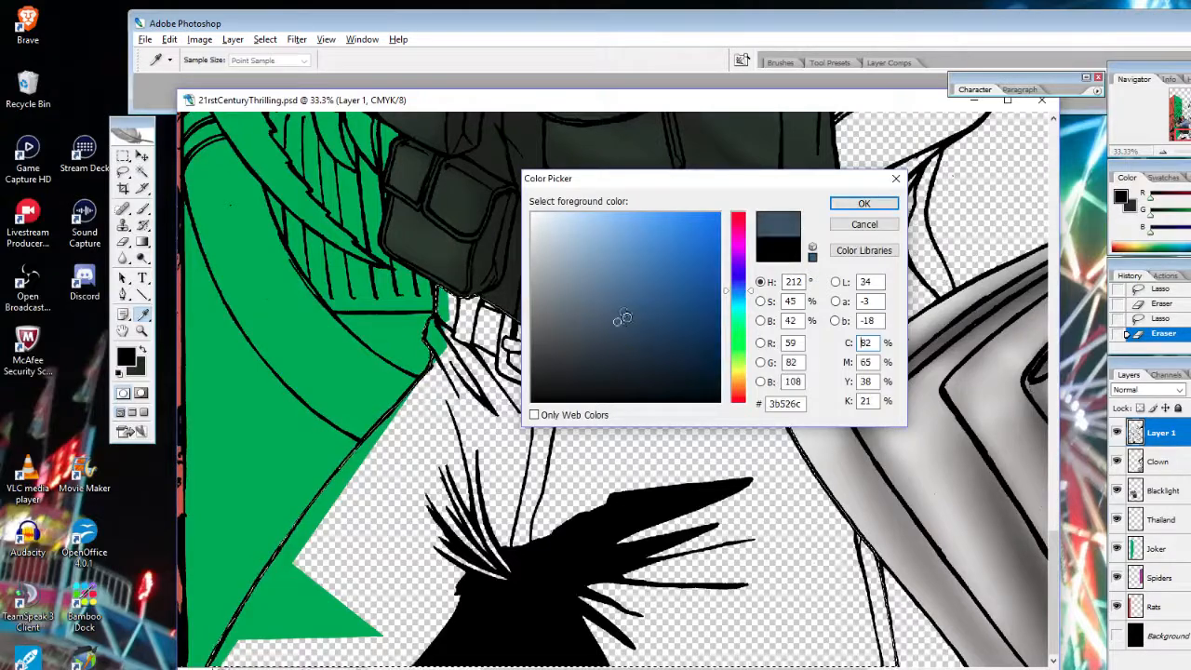
pyautogui.click(622, 335)
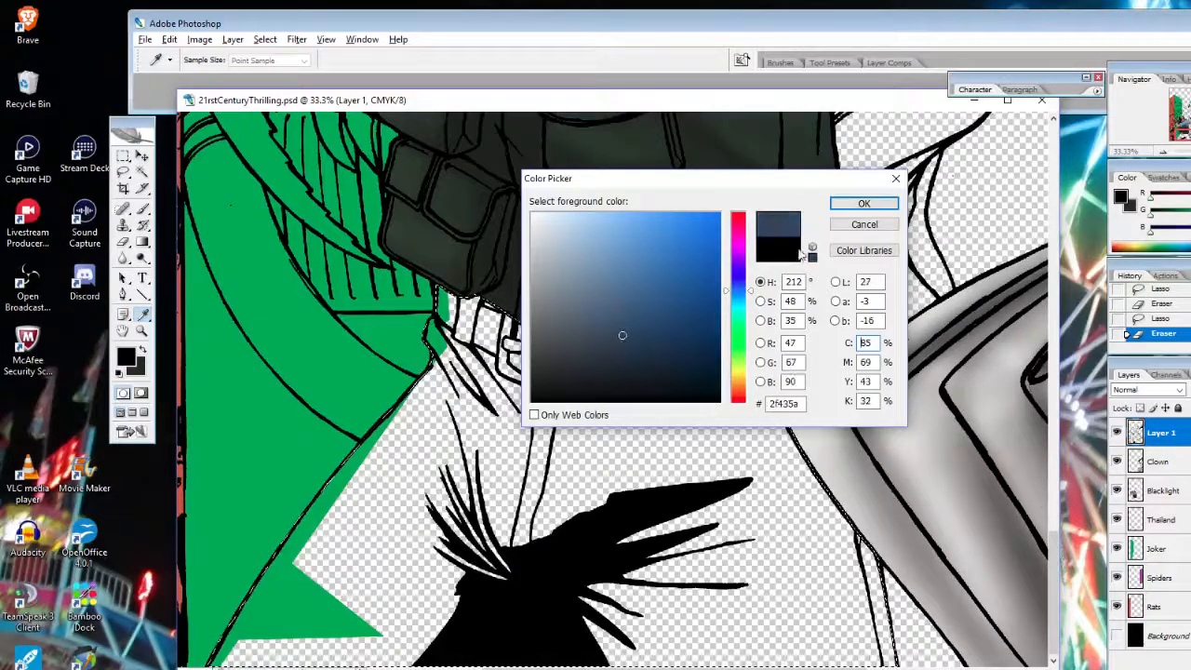
pyautogui.click(863, 203)
# Try stroking the trousers selection on Layer 1, and step back to the preceding eraser state
pyautogui.click(169, 39)
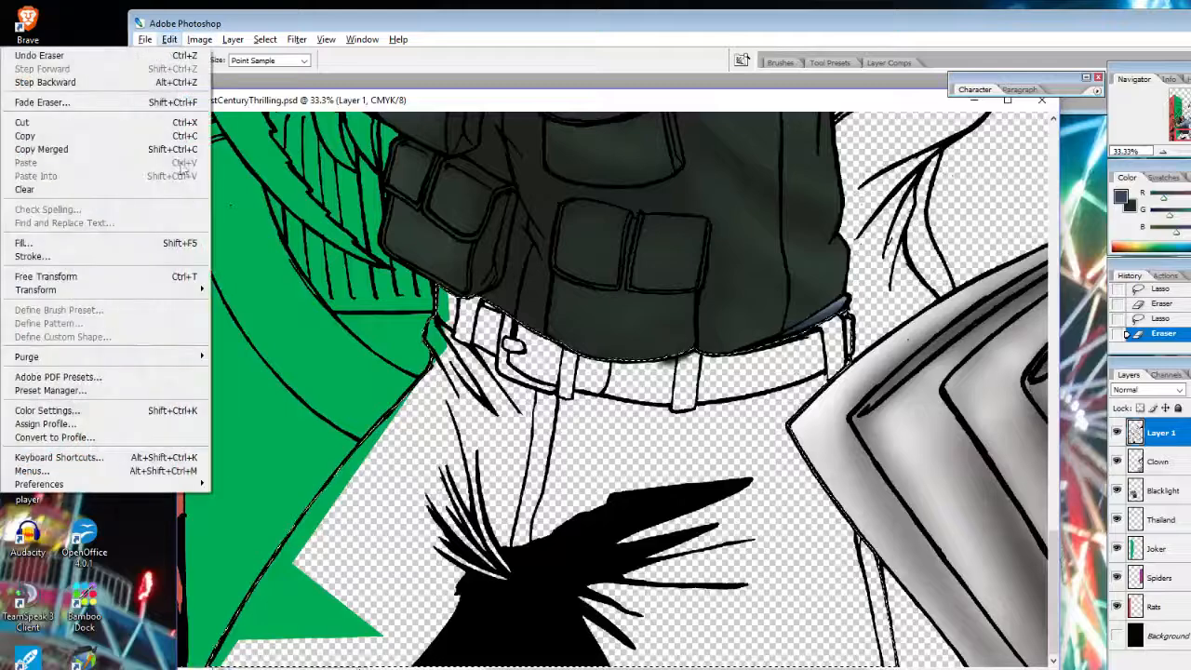
pyautogui.click(182, 259)
pyautogui.click(796, 217)
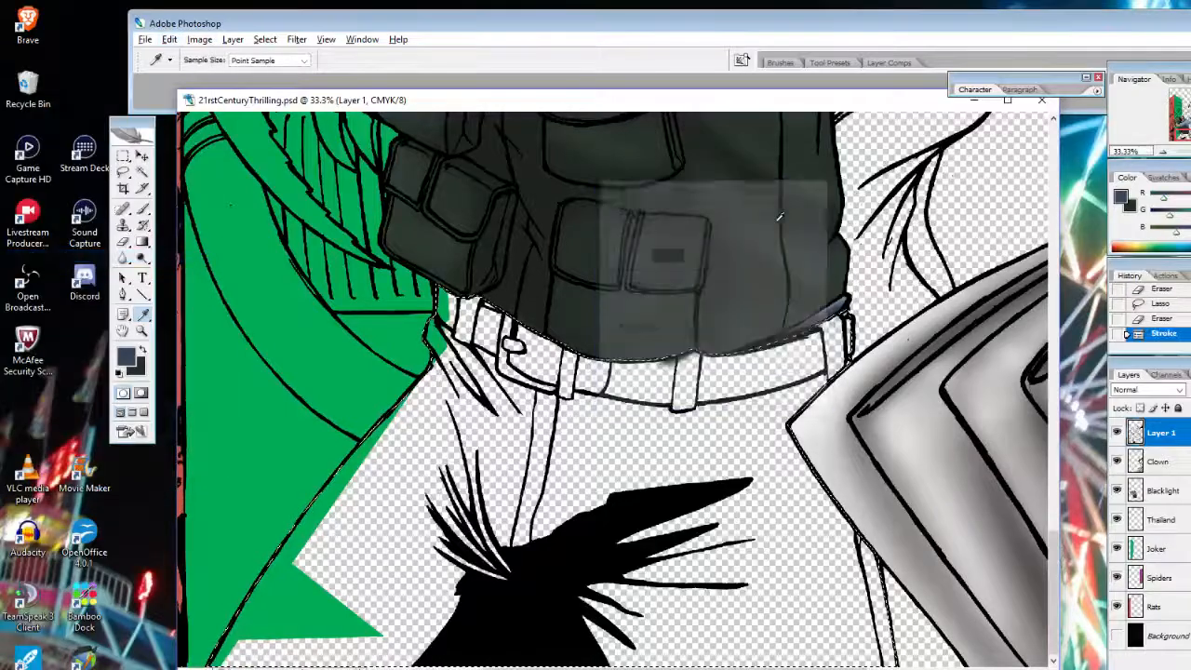
pyautogui.click(1163, 319)
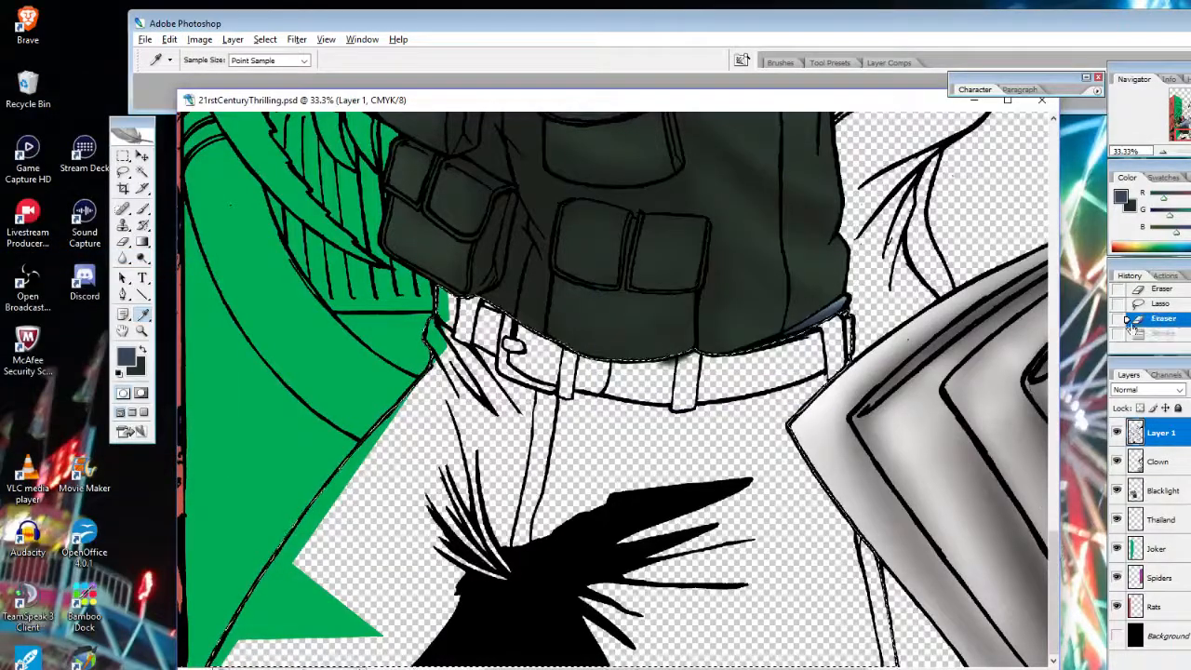
# Fill the belt and trousers selection with the muted blue foreground colour on the Blacklight layer
pyautogui.click(1138, 493)
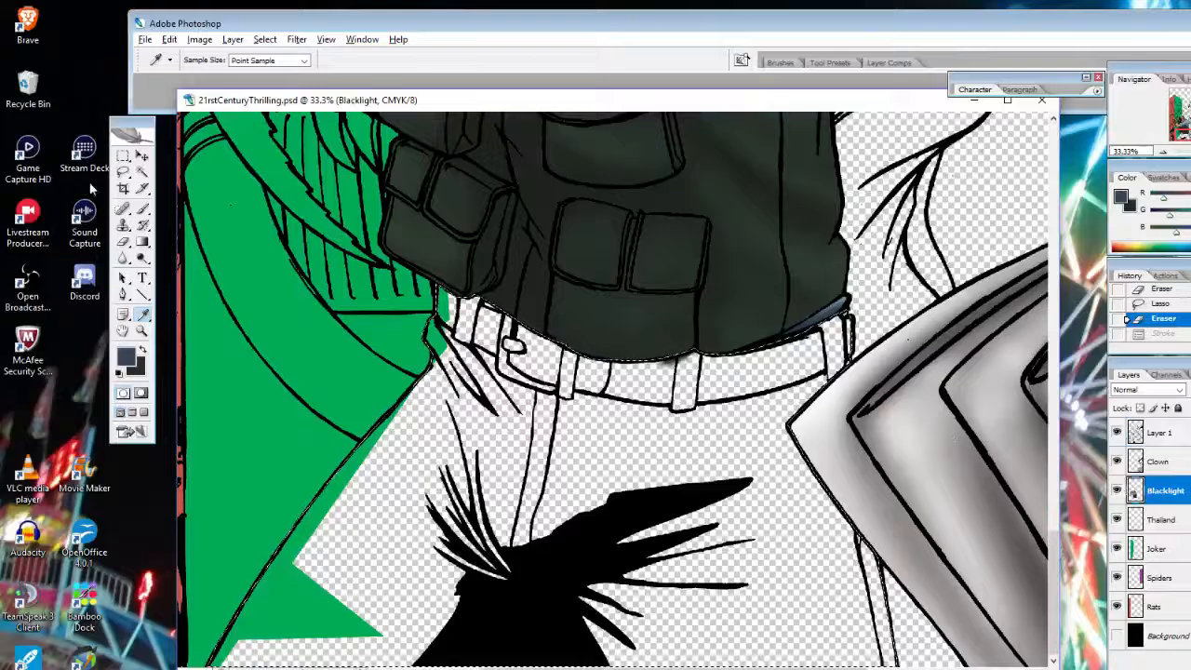
pyautogui.click(169, 40)
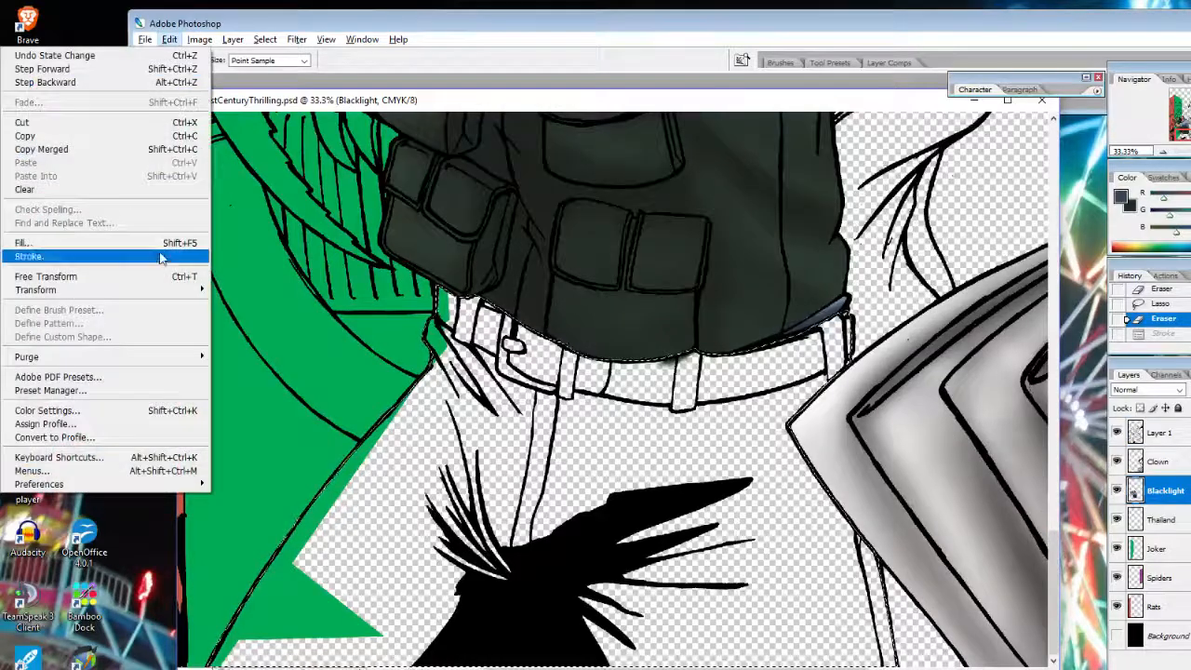
pyautogui.click(42, 169)
pyautogui.click(805, 238)
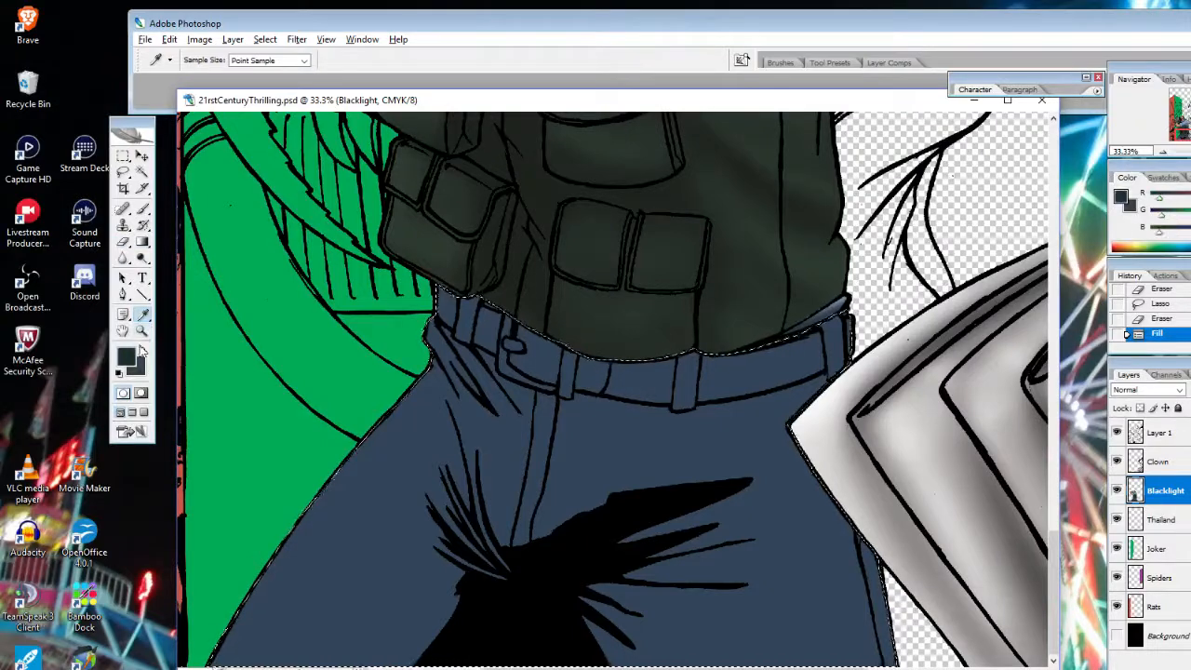
# Activate the Brush tool and set the foreground colour to the very dark blue #131a23
pyautogui.click(142, 210)
pyautogui.click(129, 358)
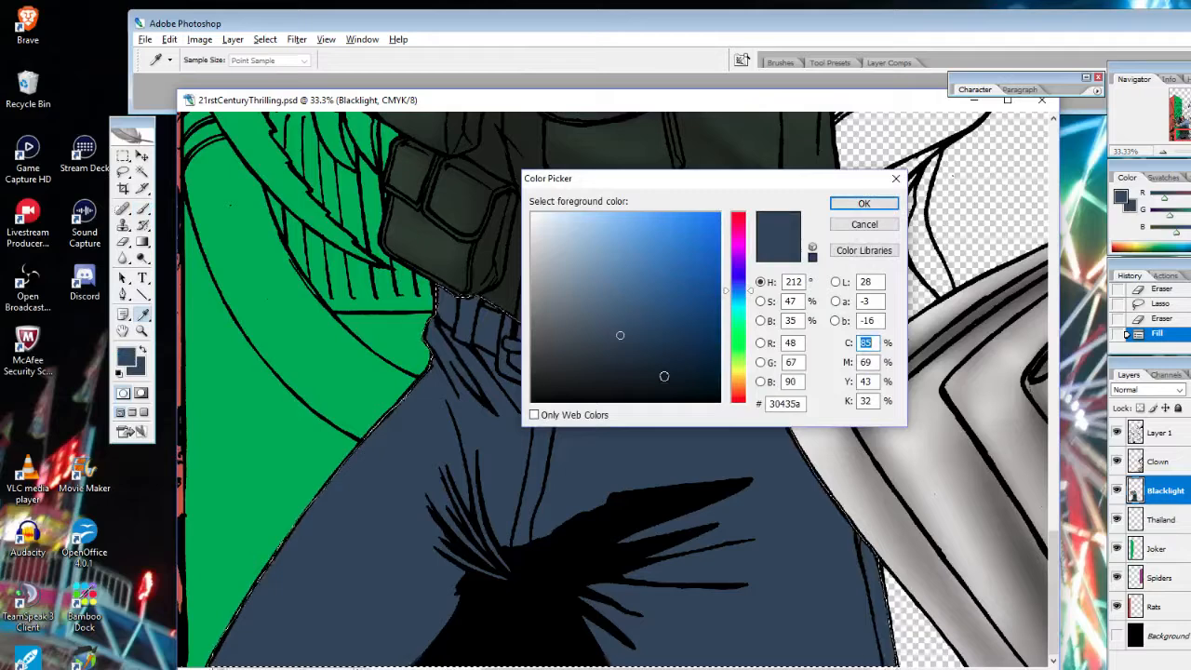
pyautogui.click(618, 376)
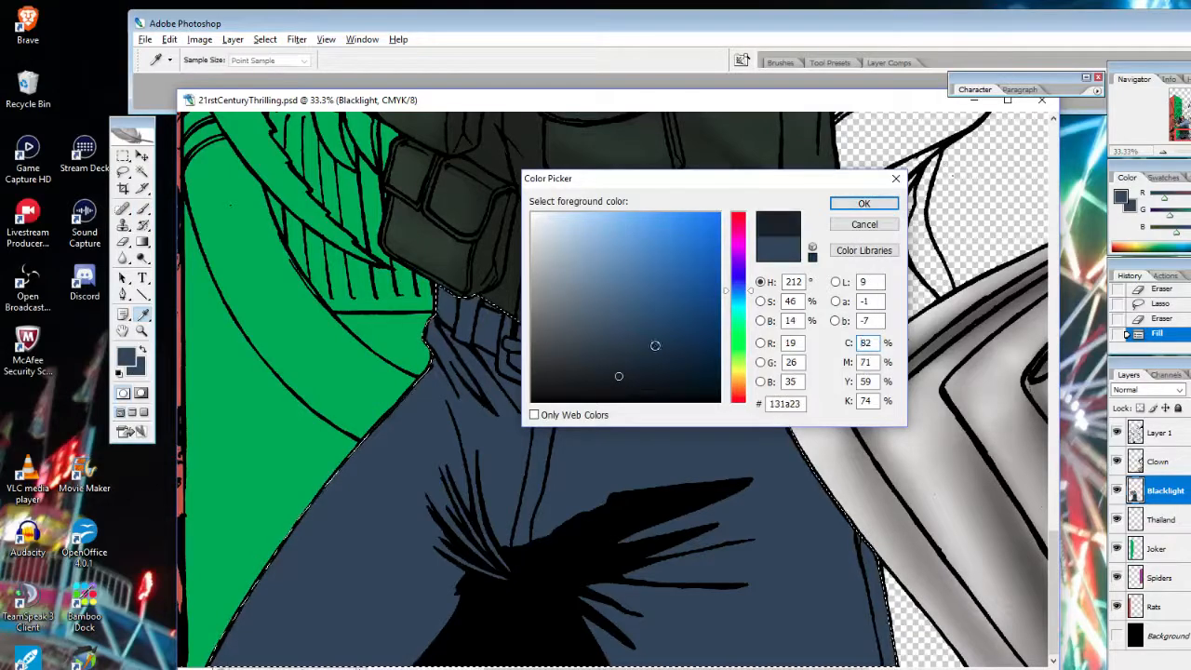
pyautogui.click(864, 204)
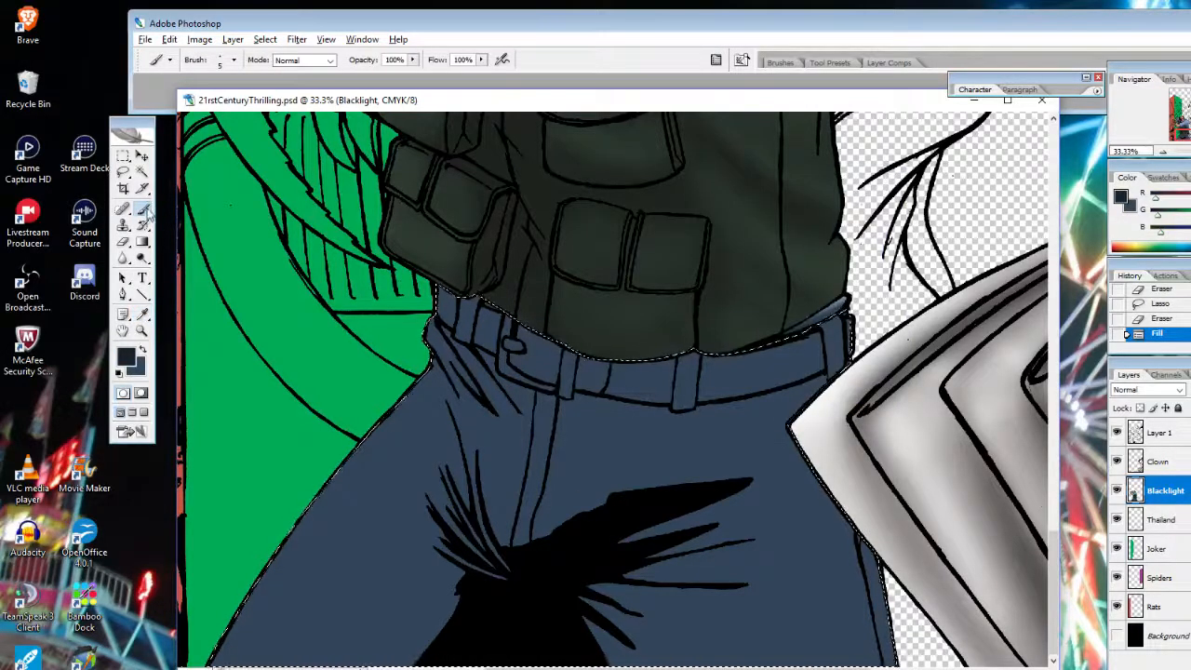
# Choose the soft 65 px round brush with 0% hardness and set its opacity to 22%
pyautogui.click(234, 60)
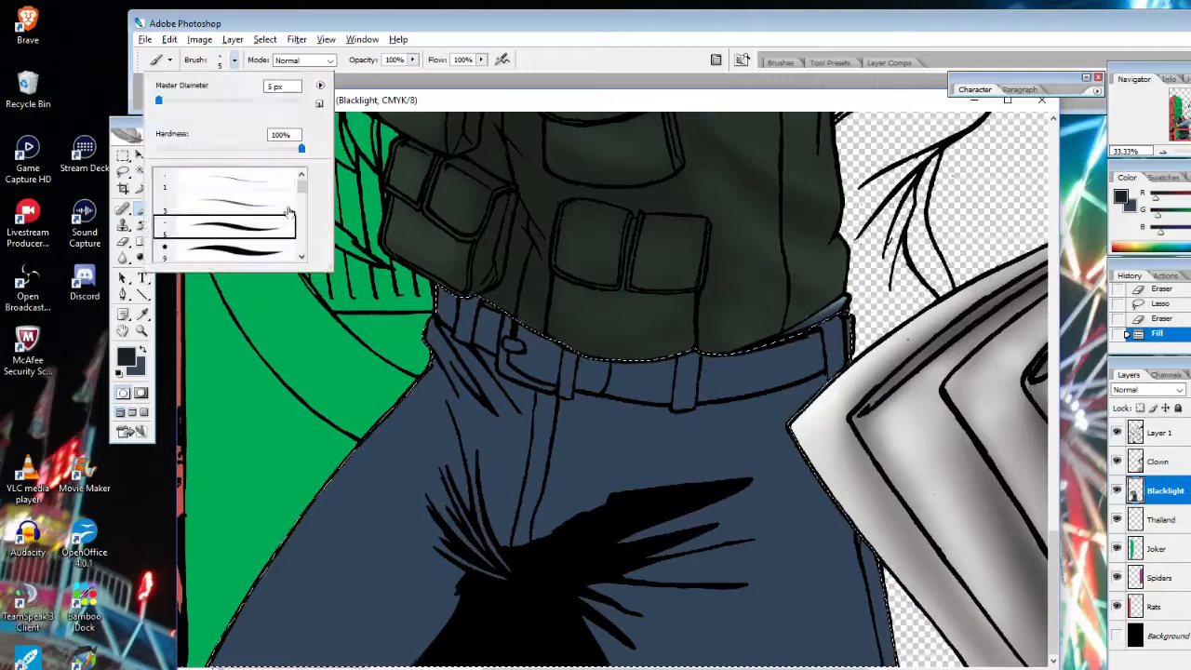
pyautogui.scroll(-5, 296, 229)
pyautogui.click(249, 258)
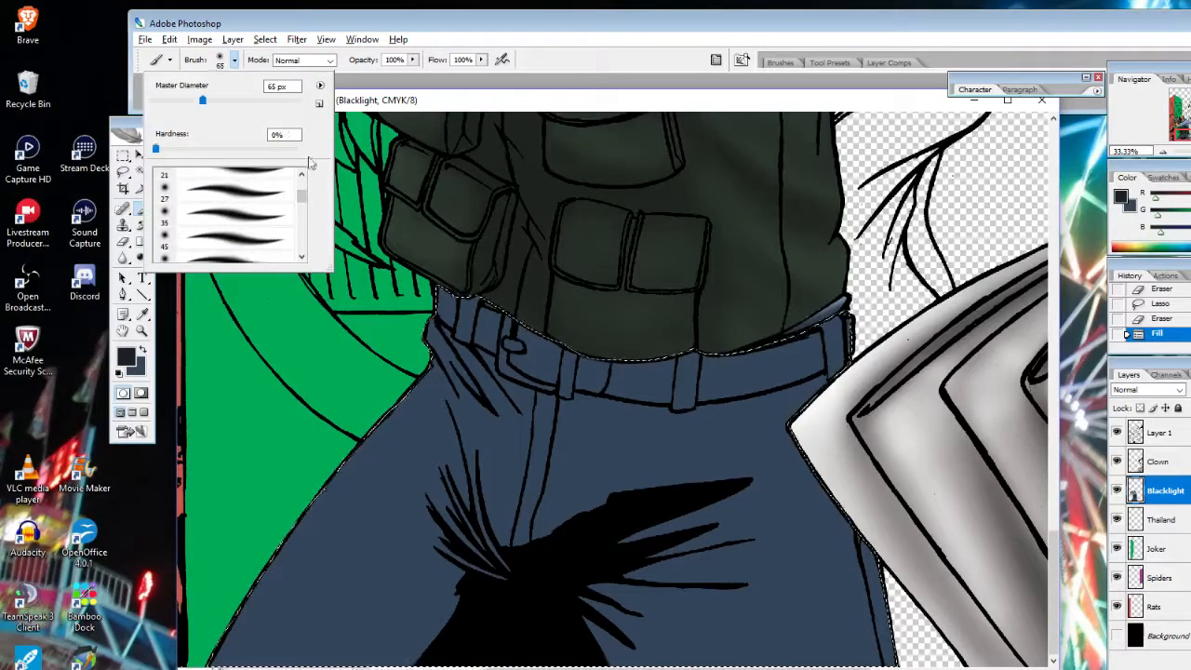
pyautogui.click(413, 60)
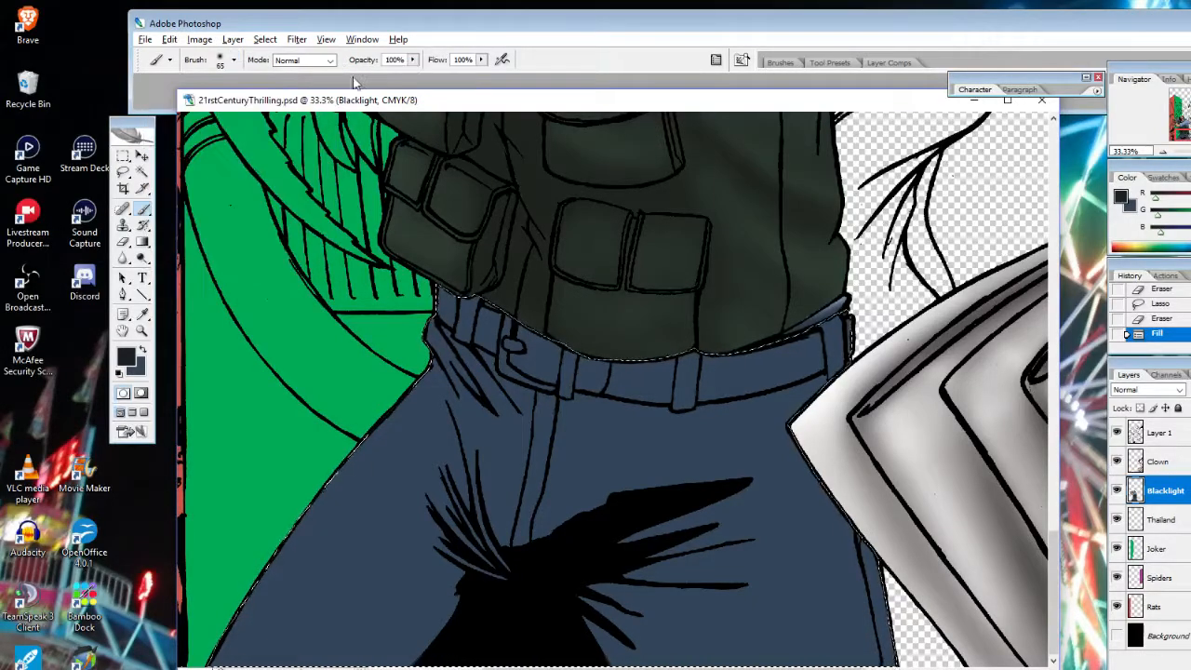
pyautogui.moveTo(413, 60); pyautogui.dragTo(355, 81)
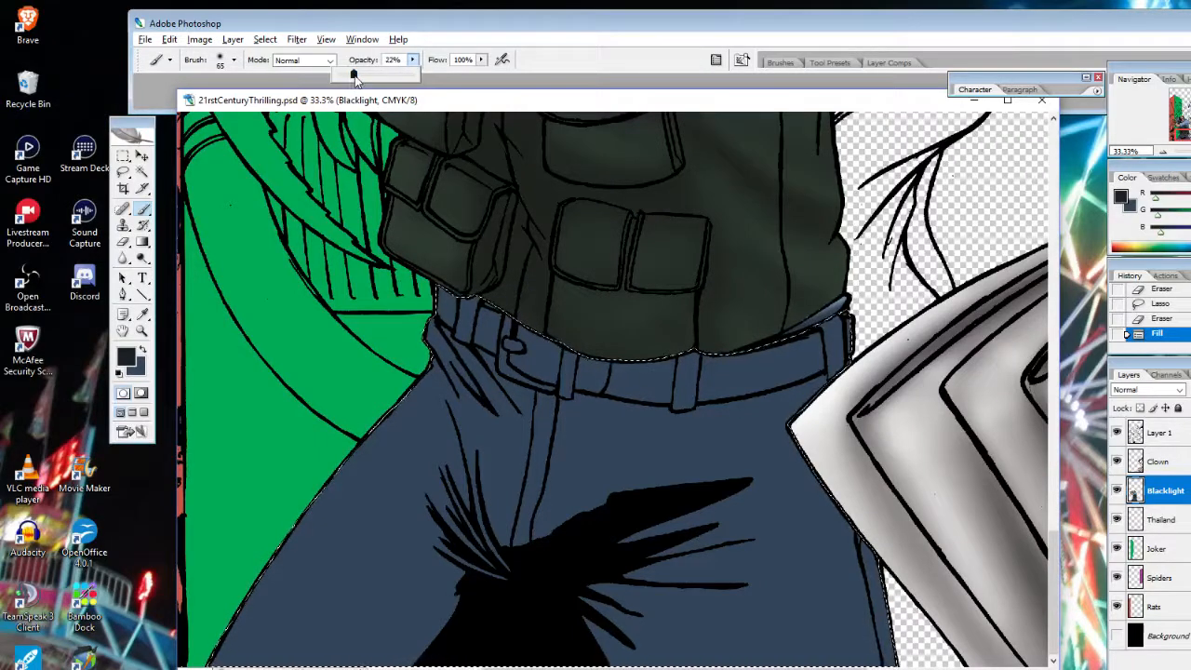
# Enlarge the soft brush to 192 px and paint dark shading around the hip, thighs and crotch of the trousers
pyautogui.rightClick(842, 330)
pyautogui.moveTo(922, 352); pyautogui.dragTo(972, 356)
pyautogui.press('Return')
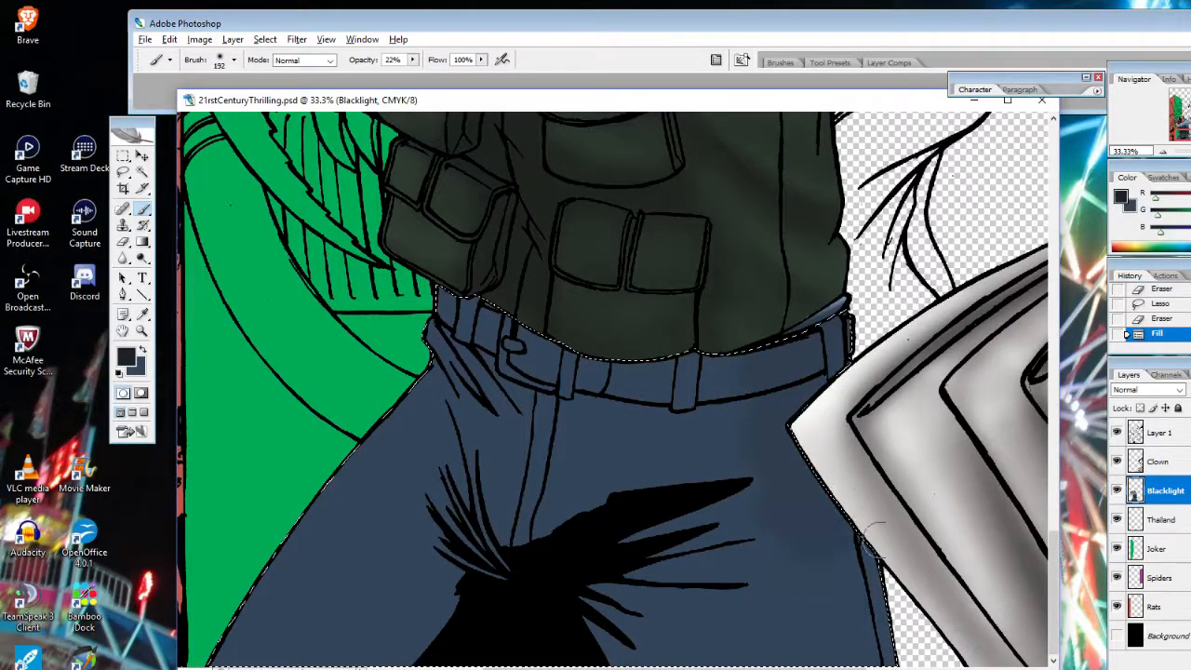
pyautogui.moveTo(726, 640); pyautogui.dragTo(707, 642)
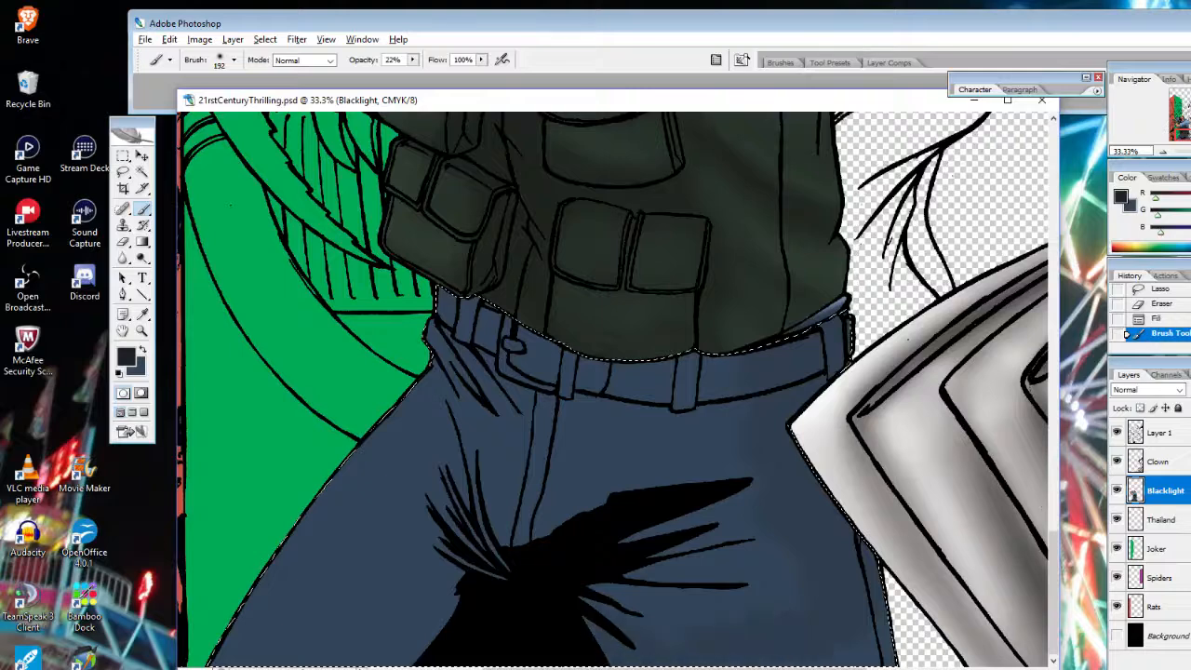
pyautogui.moveTo(597, 615)
pyautogui.mouseDown()
pyautogui.moveTo(517, 510)
pyautogui.moveTo(451, 585)
pyautogui.moveTo(372, 638)
pyautogui.moveTo(279, 656)
pyautogui.moveTo(289, 636)
pyautogui.moveTo(406, 585)
pyautogui.mouseUp()
# Enlarge the soft brush to 868 px and darken both trouser legs and the crotch with broad shading strokes
pyautogui.rightClick(541, 435)
pyautogui.click(703, 466)
pyautogui.moveTo(473, 433)
pyautogui.mouseDown()
pyautogui.moveTo(466, 426)
pyautogui.moveTo(482, 419)
pyautogui.moveTo(509, 490)
pyautogui.mouseUp()
pyautogui.moveTo(723, 500)
pyautogui.mouseDown()
pyautogui.moveTo(743, 600)
pyautogui.moveTo(763, 564)
pyautogui.mouseUp()
pyautogui.moveTo(446, 573)
pyautogui.mouseDown()
pyautogui.moveTo(476, 506)
pyautogui.moveTo(449, 445)
pyautogui.moveTo(376, 605)
pyautogui.moveTo(389, 662)
pyautogui.mouseUp()
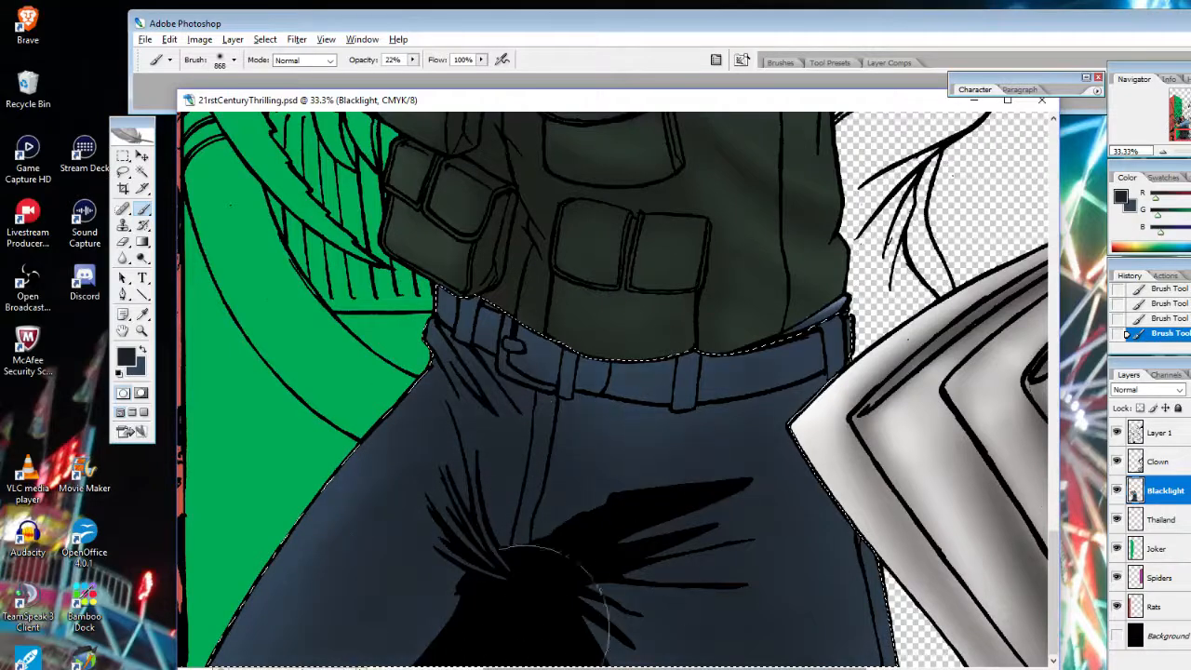
pyautogui.moveTo(793, 393)
pyautogui.mouseDown()
pyautogui.moveTo(808, 472)
pyautogui.moveTo(707, 528)
pyautogui.moveTo(602, 526)
pyautogui.moveTo(510, 482)
pyautogui.moveTo(353, 583)
pyautogui.mouseUp()
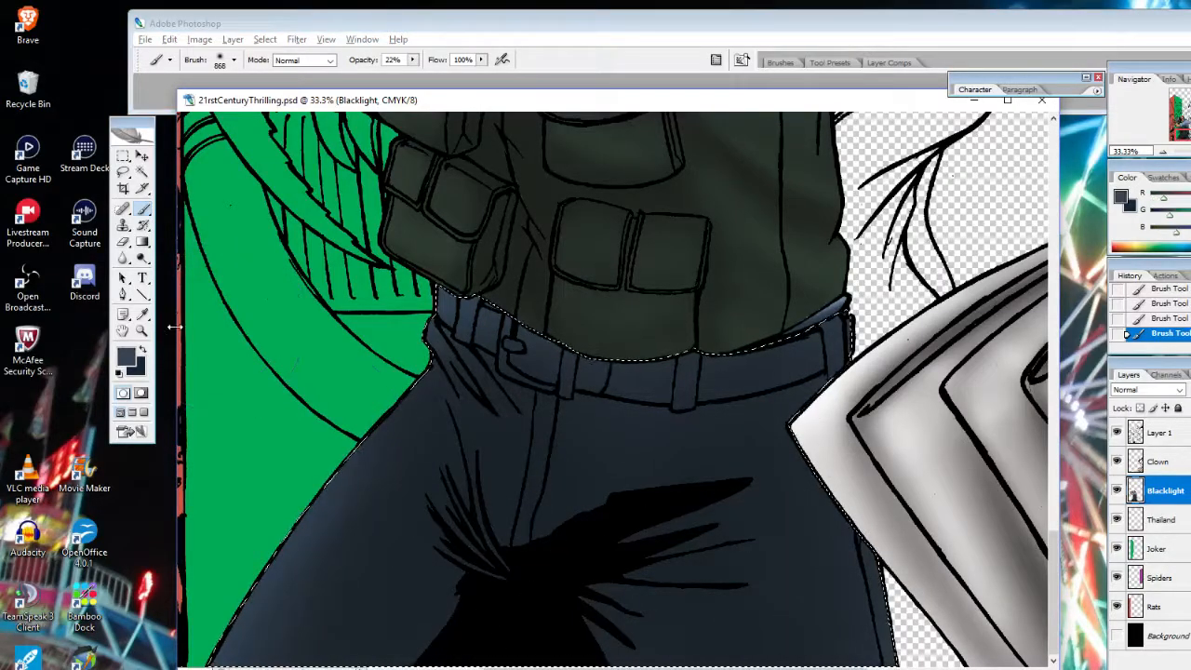
# Brush lighter blue over both trouser legs, resizing the soft brush to 129 px, 200 px and 373 px
pyautogui.rightClick(635, 407)
pyautogui.moveTo(635, 409); pyautogui.dragTo(596, 411)
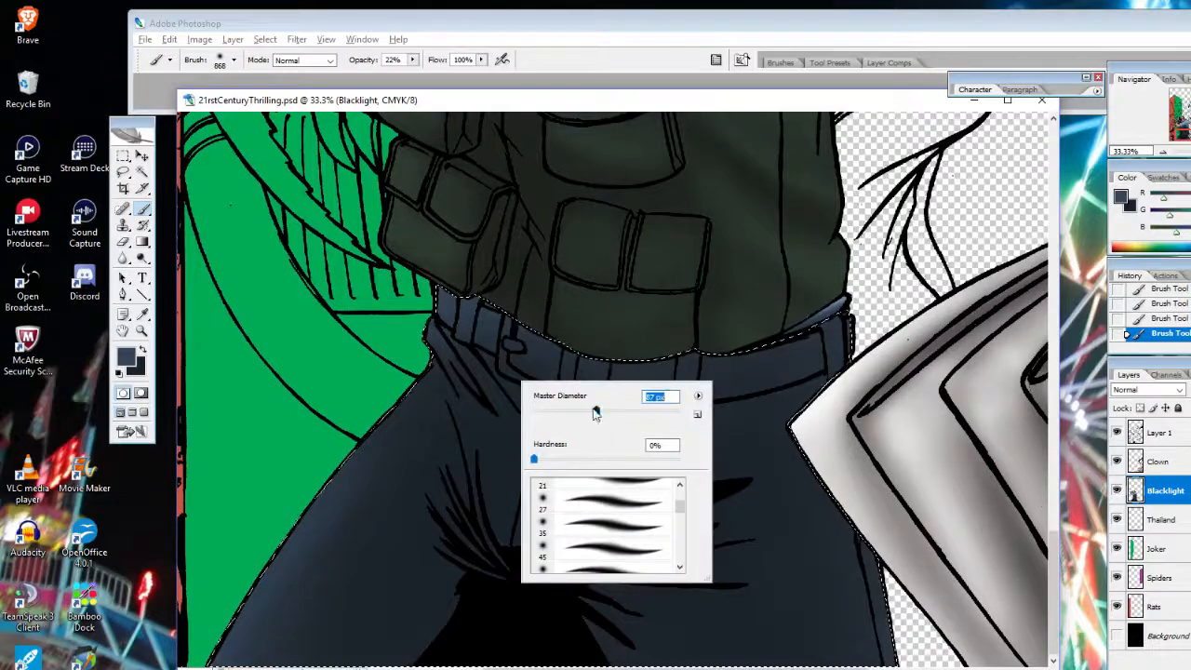
pyautogui.click(616, 411)
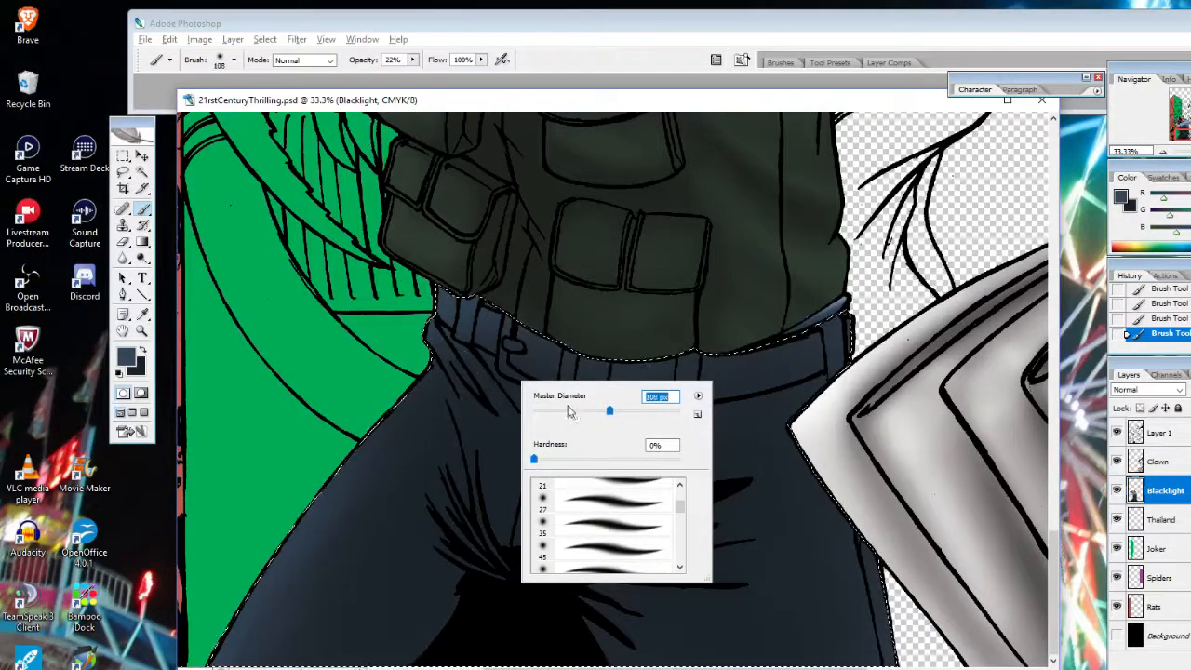
pyautogui.press('Return')
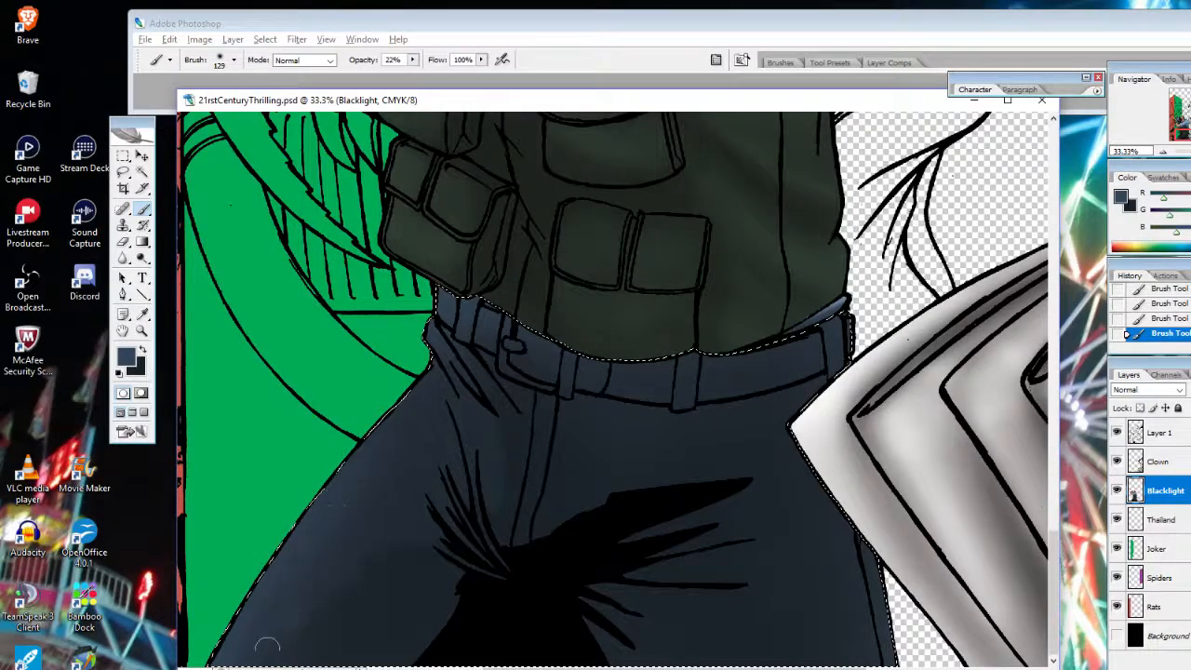
pyautogui.rightClick(535, 373)
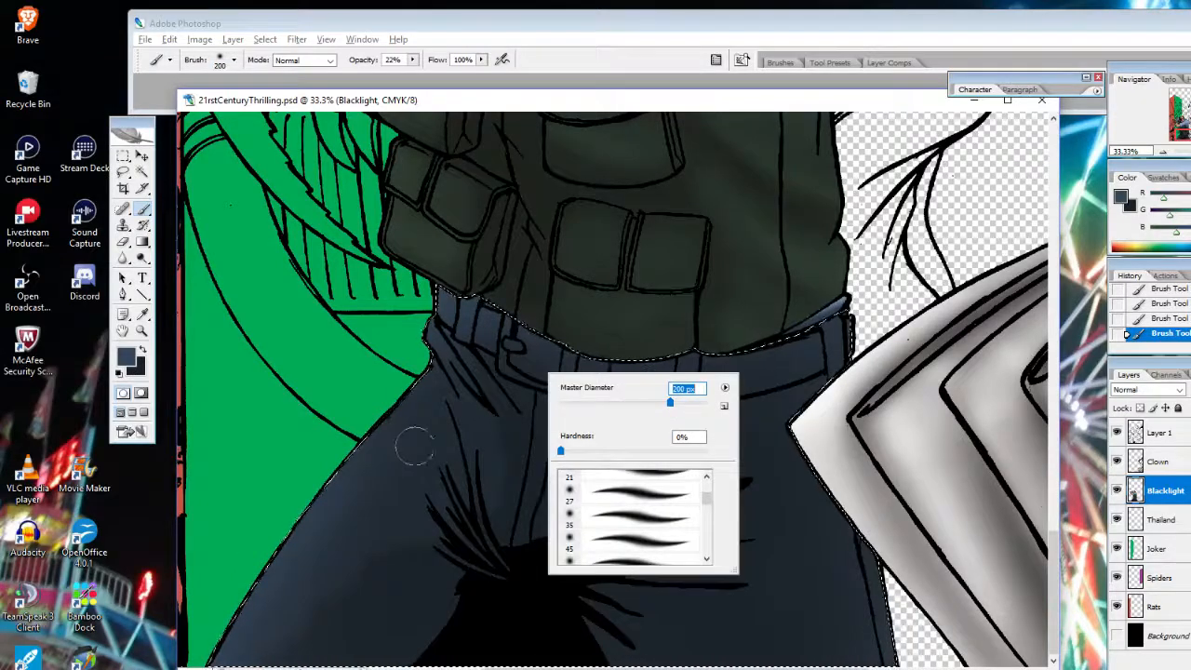
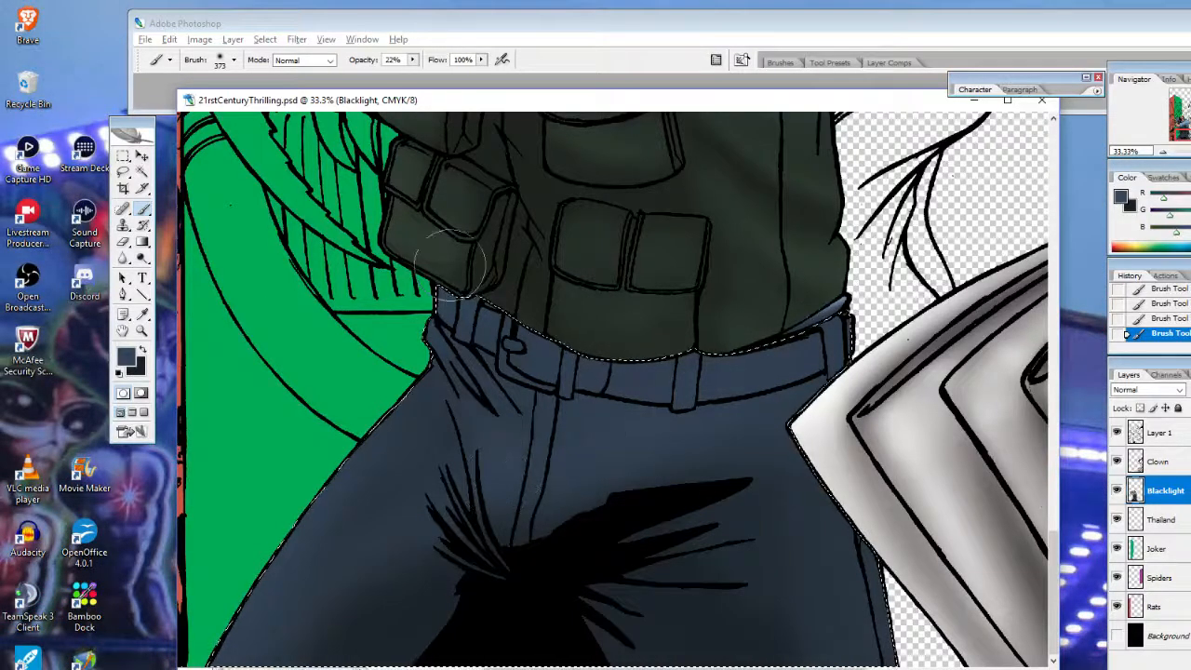
# Blend the shading around the hip and trouser folds with 99 px and 155 px soft brushes, alternating dark and lighter blue
pyautogui.click(143, 350)
pyautogui.rightClick(390, 346)
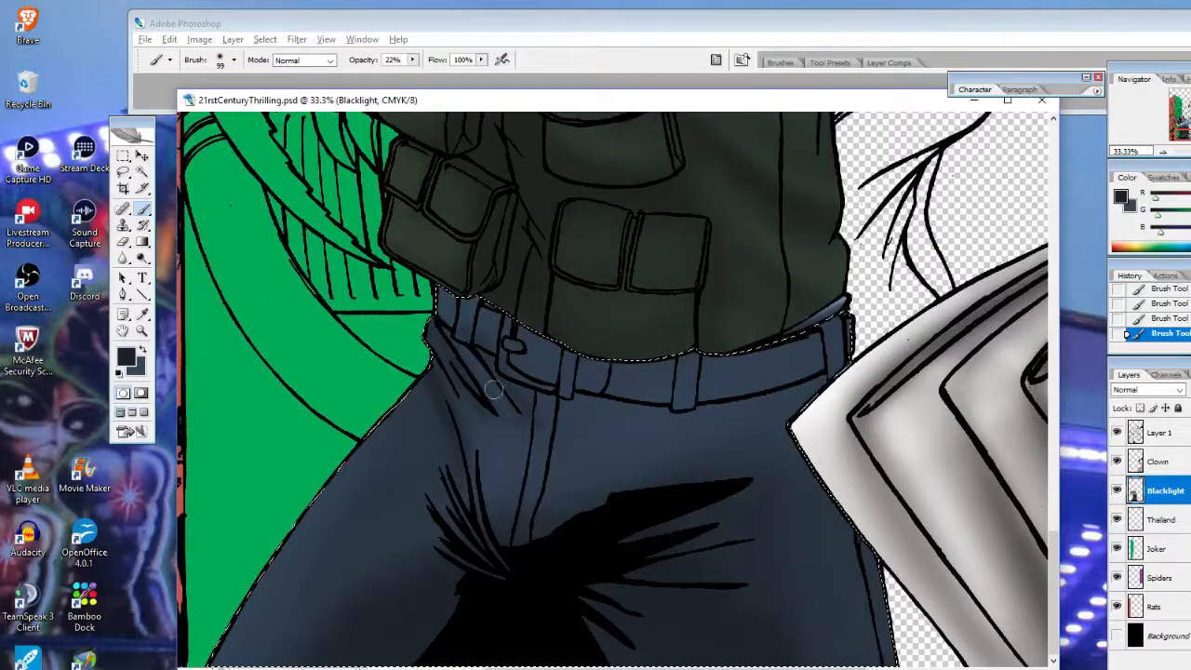
pyautogui.click(143, 351)
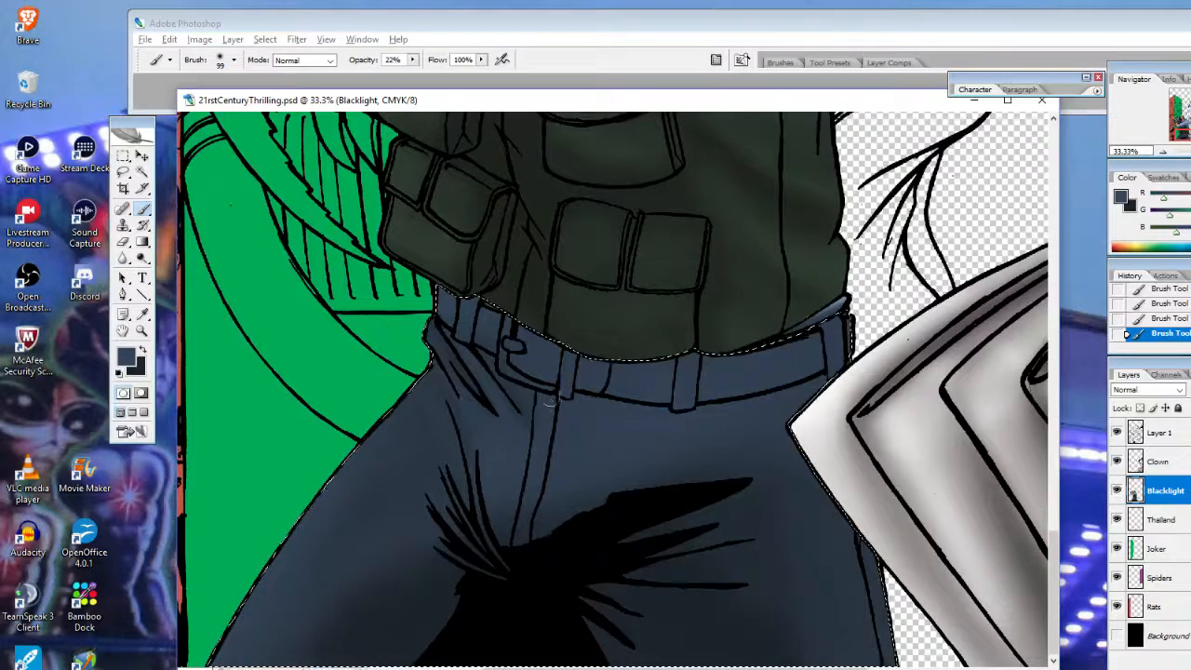
pyautogui.rightClick(321, 470)
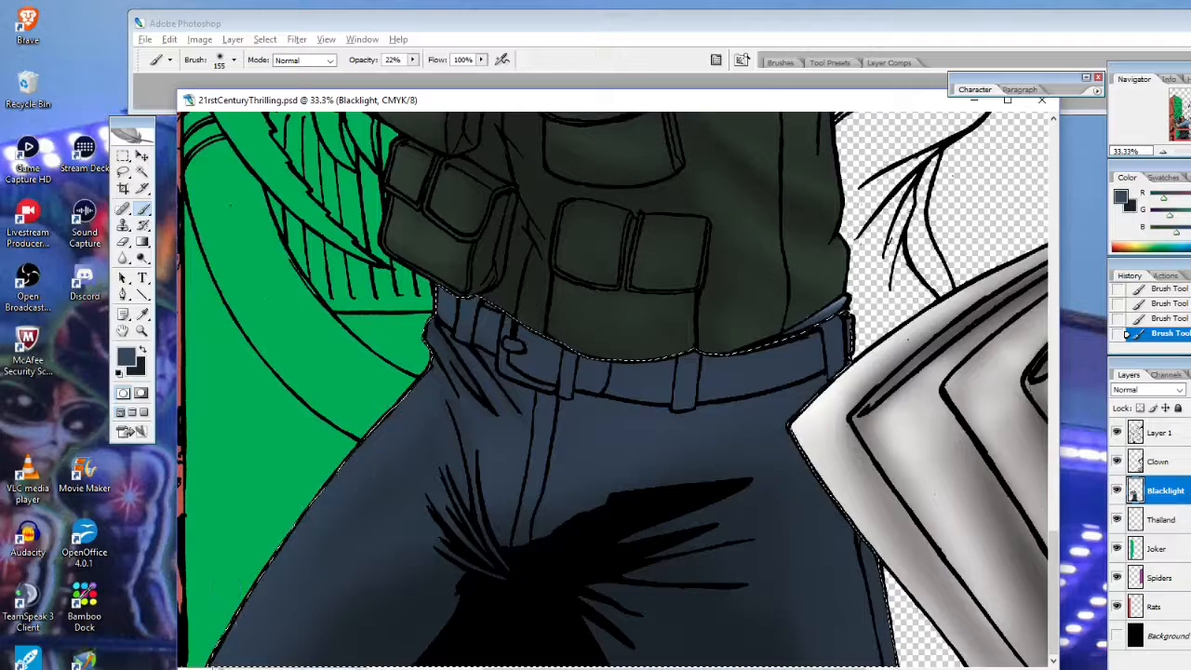
pyautogui.click(143, 350)
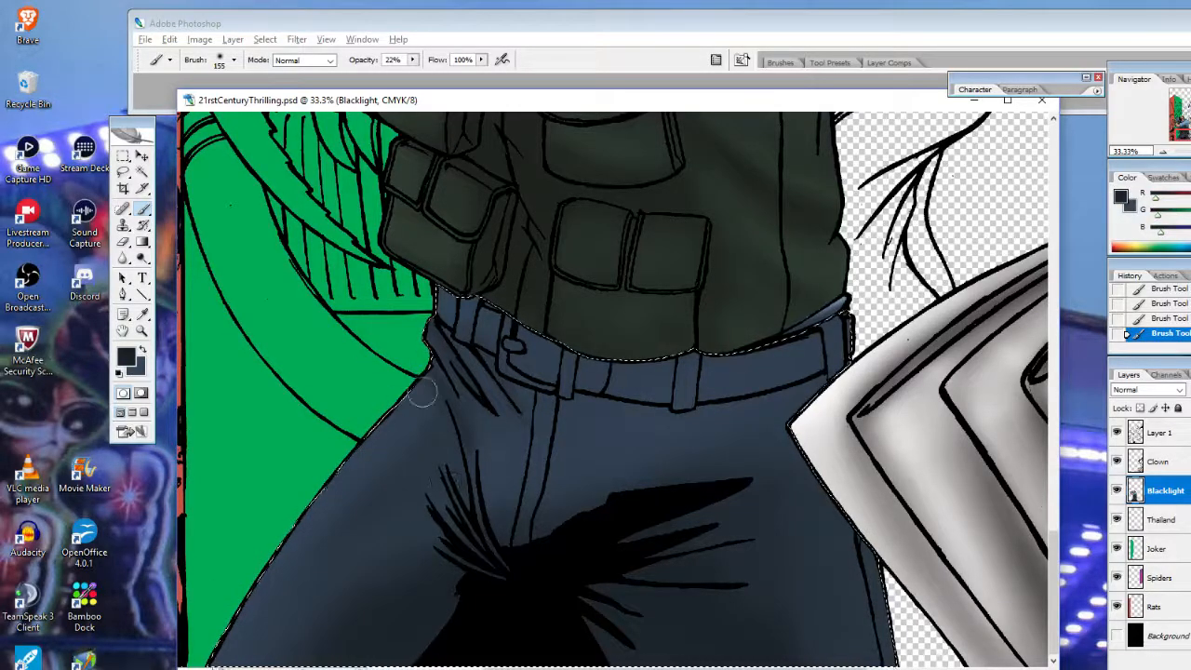
pyautogui.click(144, 351)
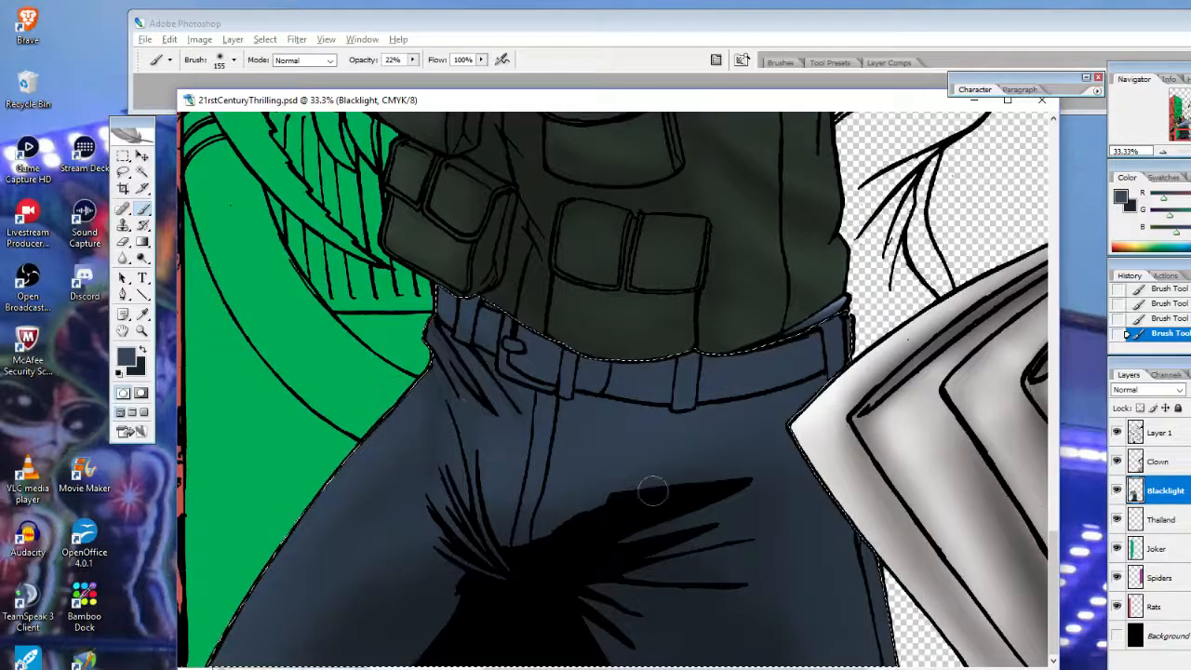
# Enlarge the soft brush to 220 px and blend the thigh and crotch shading, alternating lighter and dark blue
pyautogui.rightClick(954, 538)
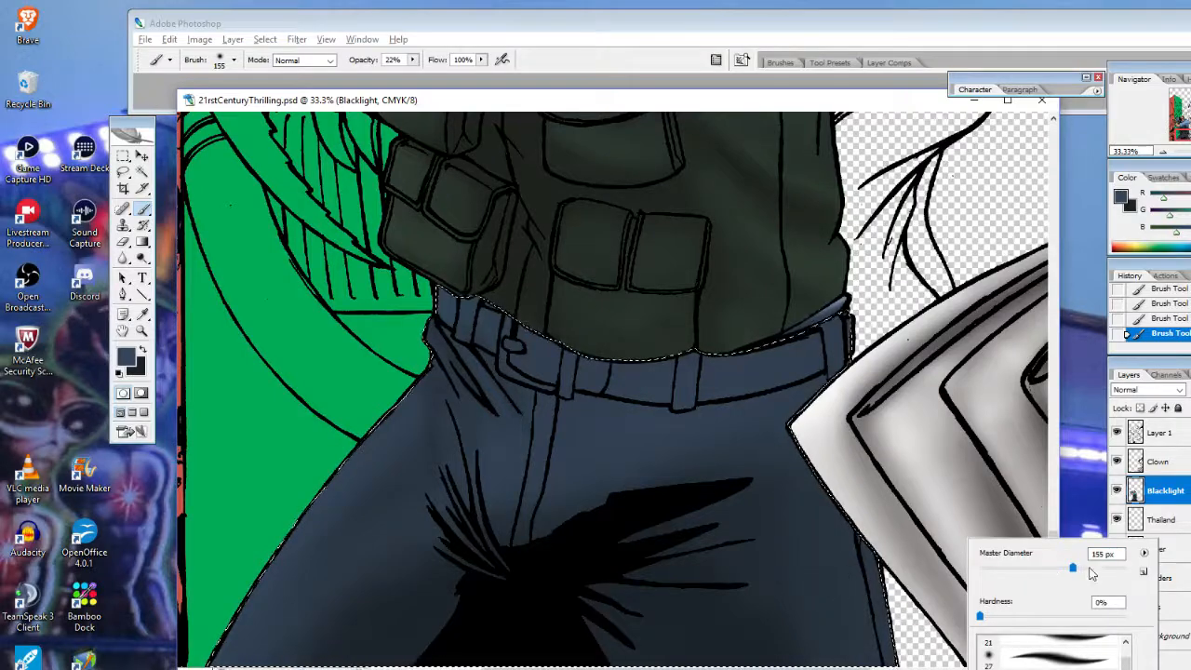
pyautogui.click(1091, 568)
pyautogui.click(802, 502)
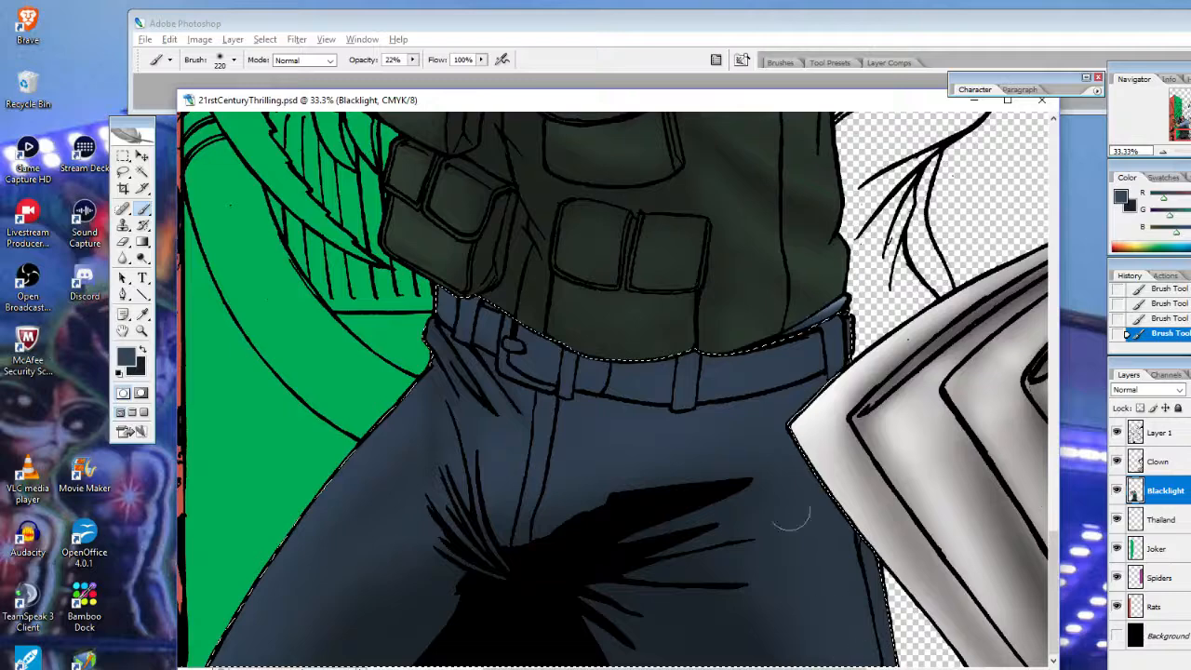
pyautogui.click(144, 351)
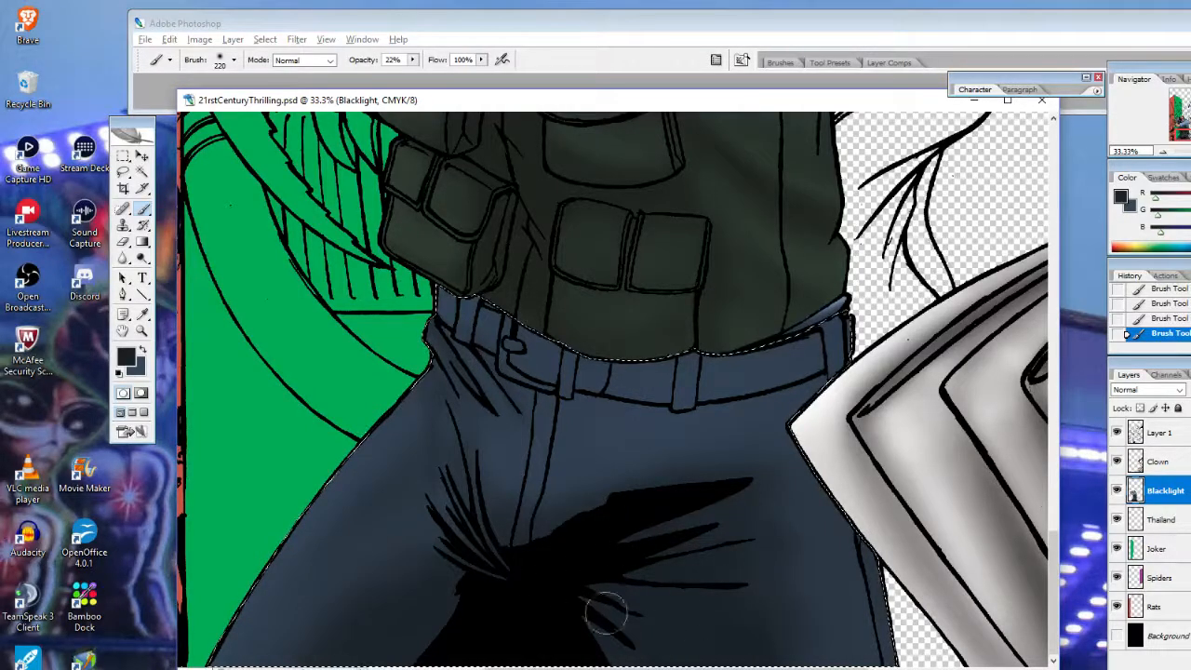
pyautogui.click(144, 351)
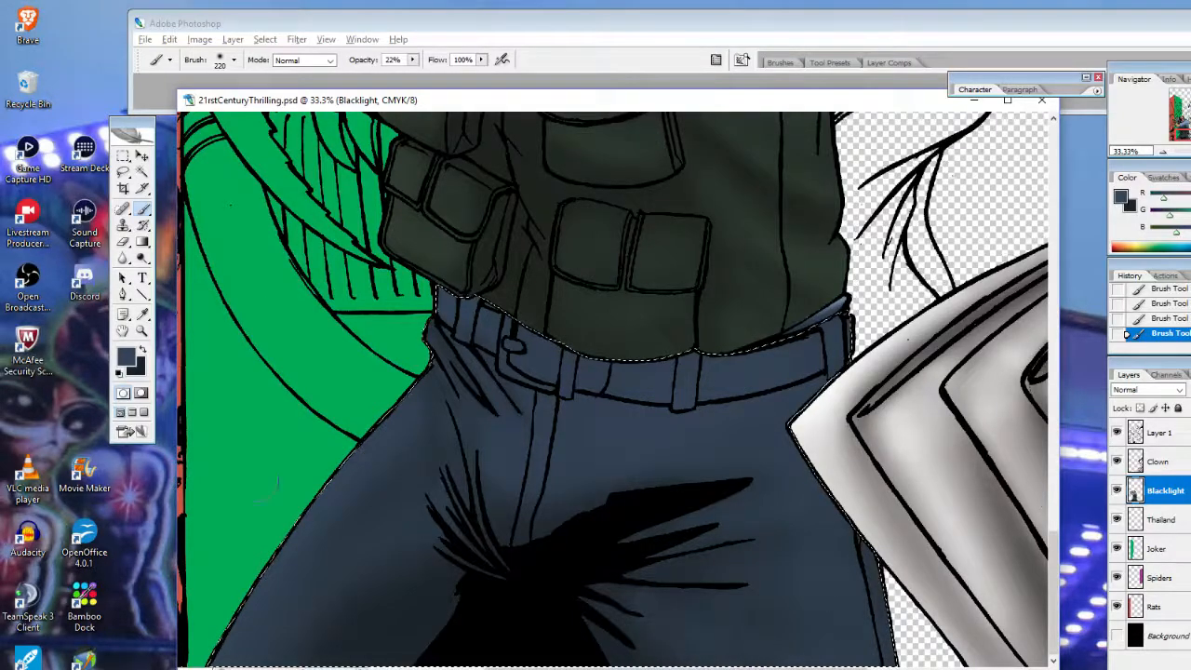
# Darken the thigh around the crotch folds, and blend lighter blue along the trouser edge beside the grey pleated shape
pyautogui.press('x')
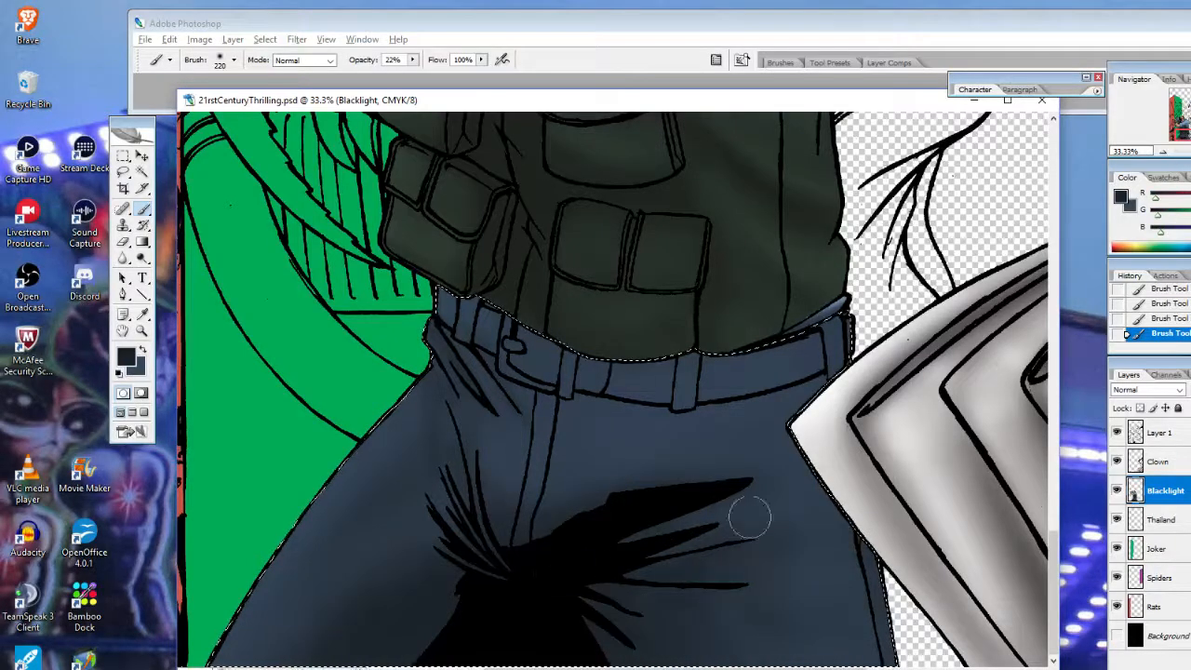
pyautogui.moveTo(757, 542); pyautogui.dragTo(585, 555)
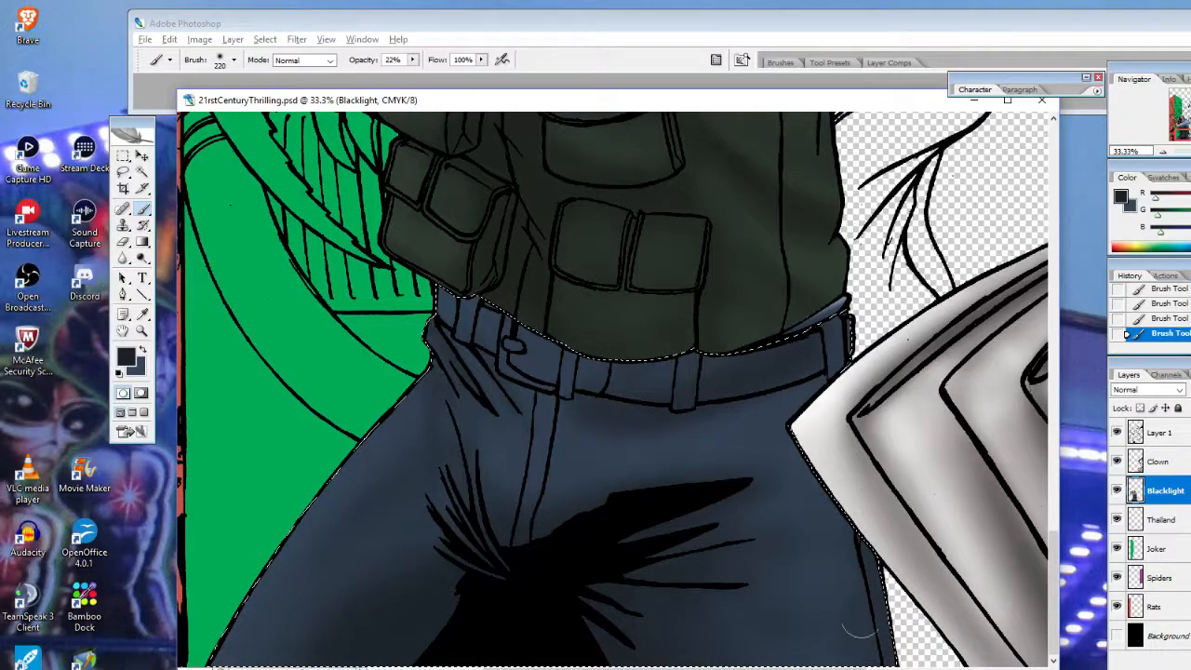
pyautogui.moveTo(870, 559); pyautogui.dragTo(488, 544)
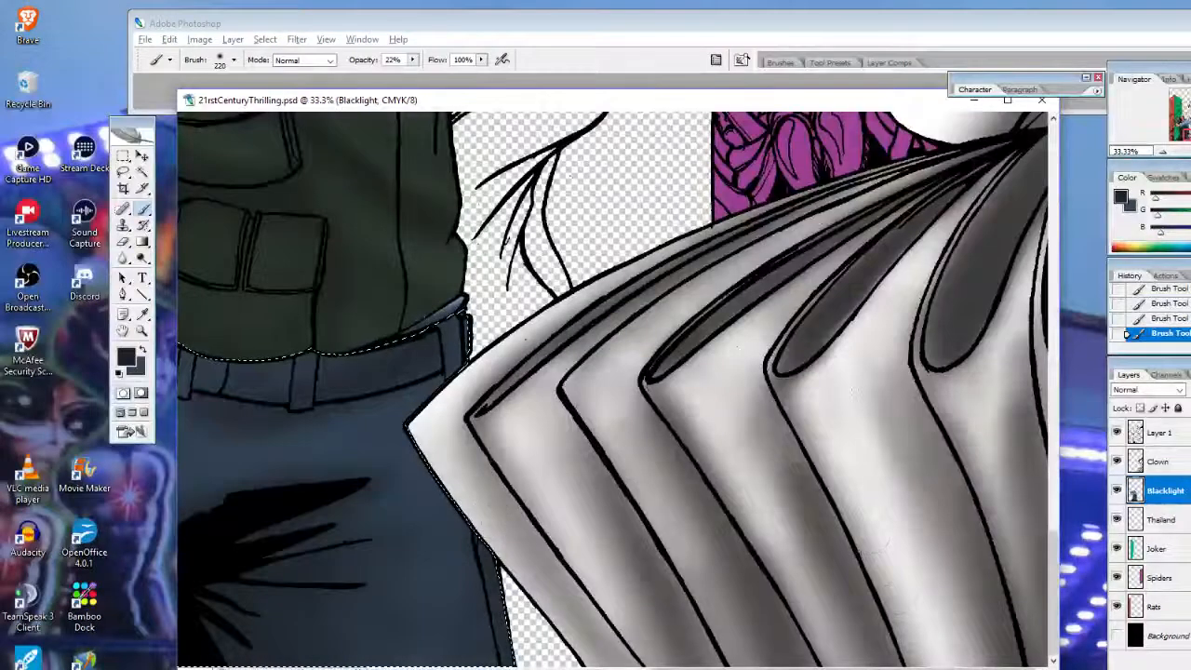
pyautogui.keyDown('alt'); pyautogui.click(445, 526); pyautogui.keyUp('alt')
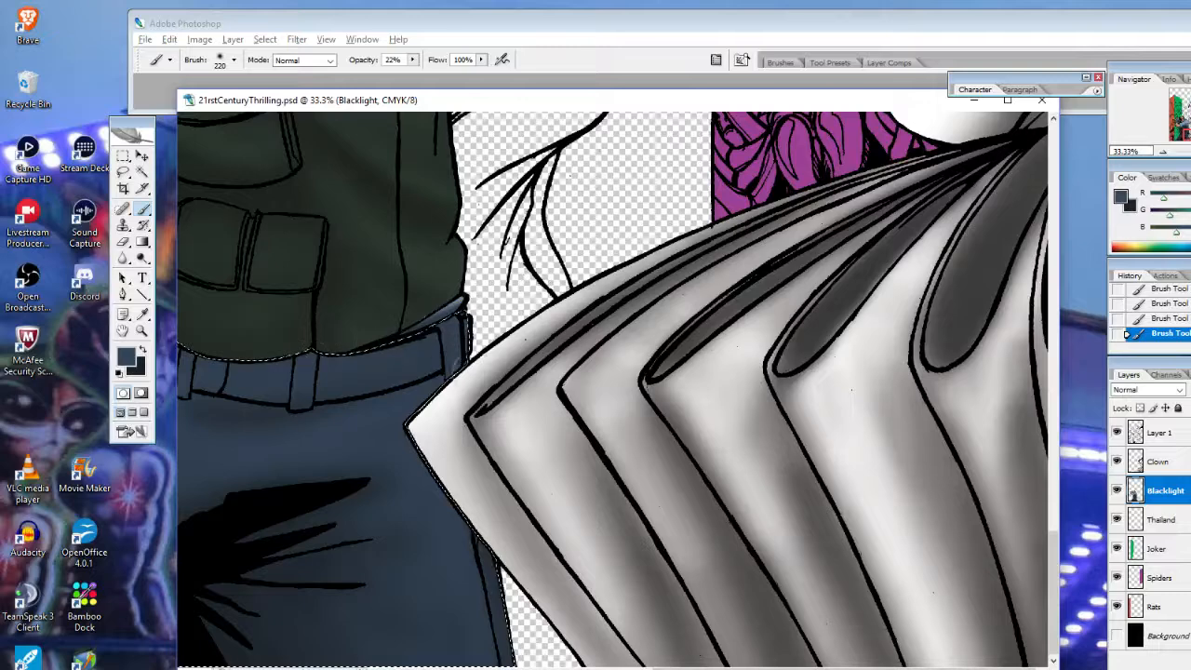
pyautogui.moveTo(678, 667); pyautogui.dragTo(495, 666)
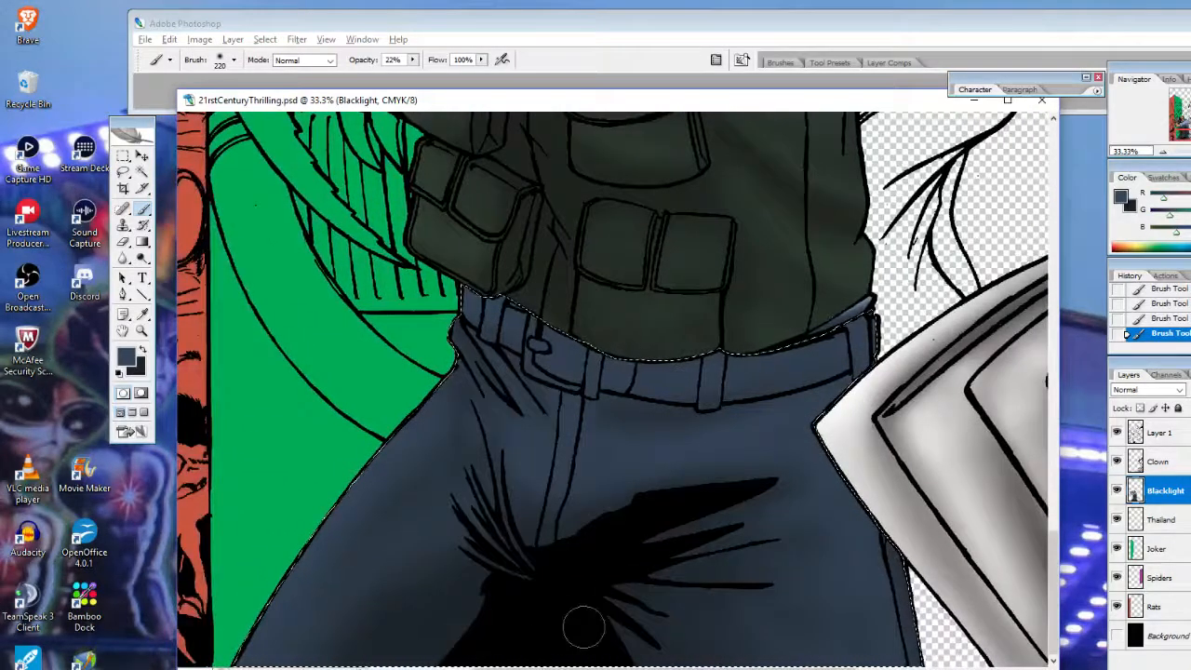
# Deselect the trousers, make the dark blue the foreground colour and lasso the belt segment at the hip beneath the pouch
pyautogui.hotkey('ctrl', 'd')
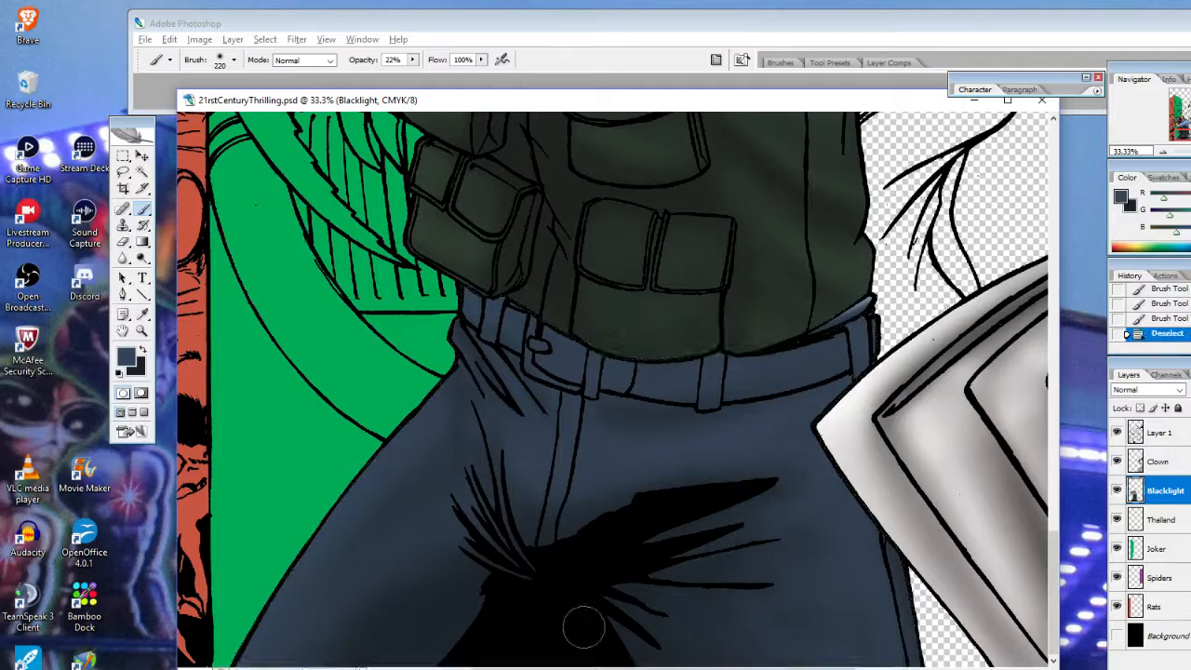
pyautogui.click(146, 350)
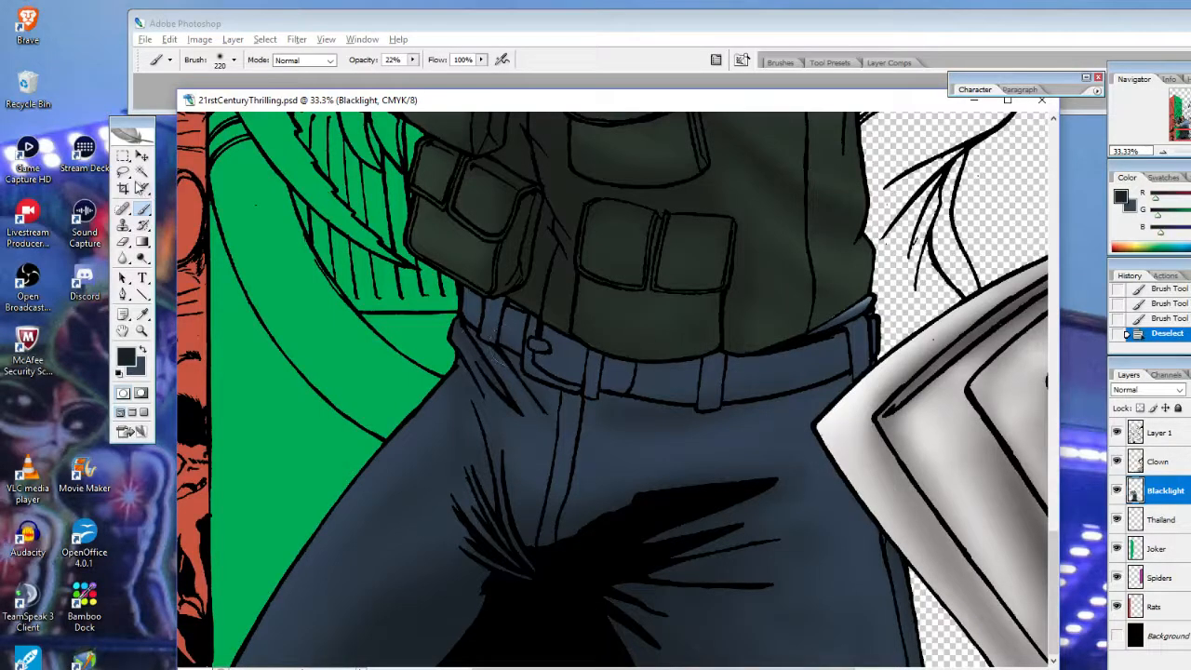
pyautogui.click(124, 173)
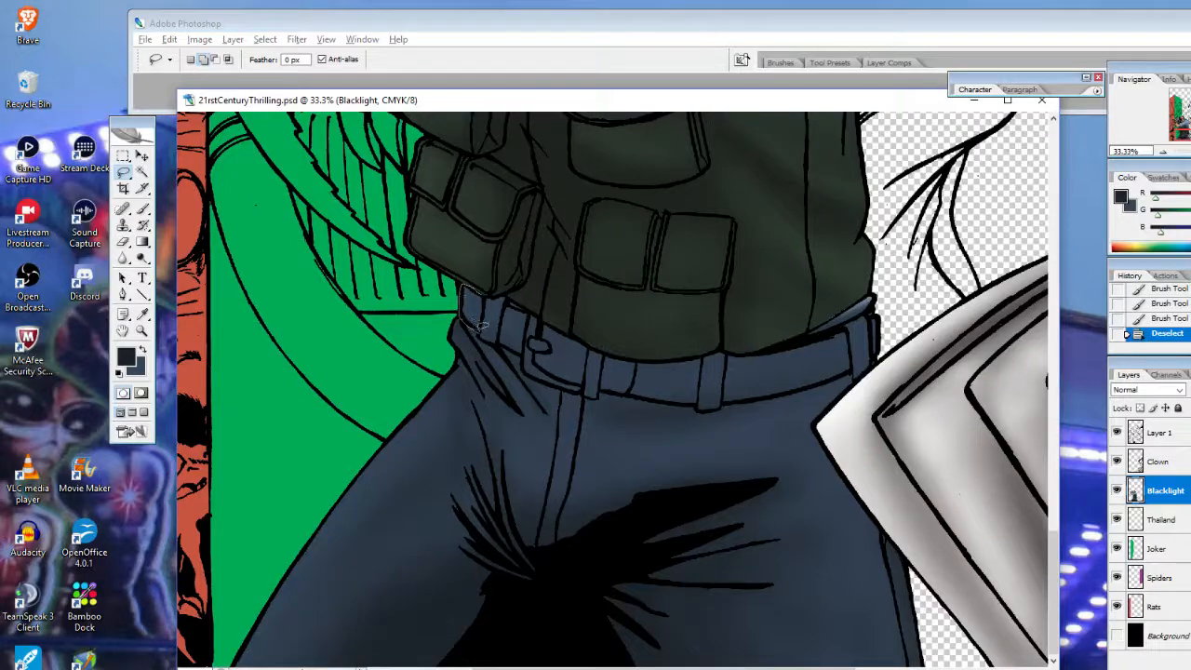
pyautogui.moveTo(480, 326); pyautogui.dragTo(473, 331)
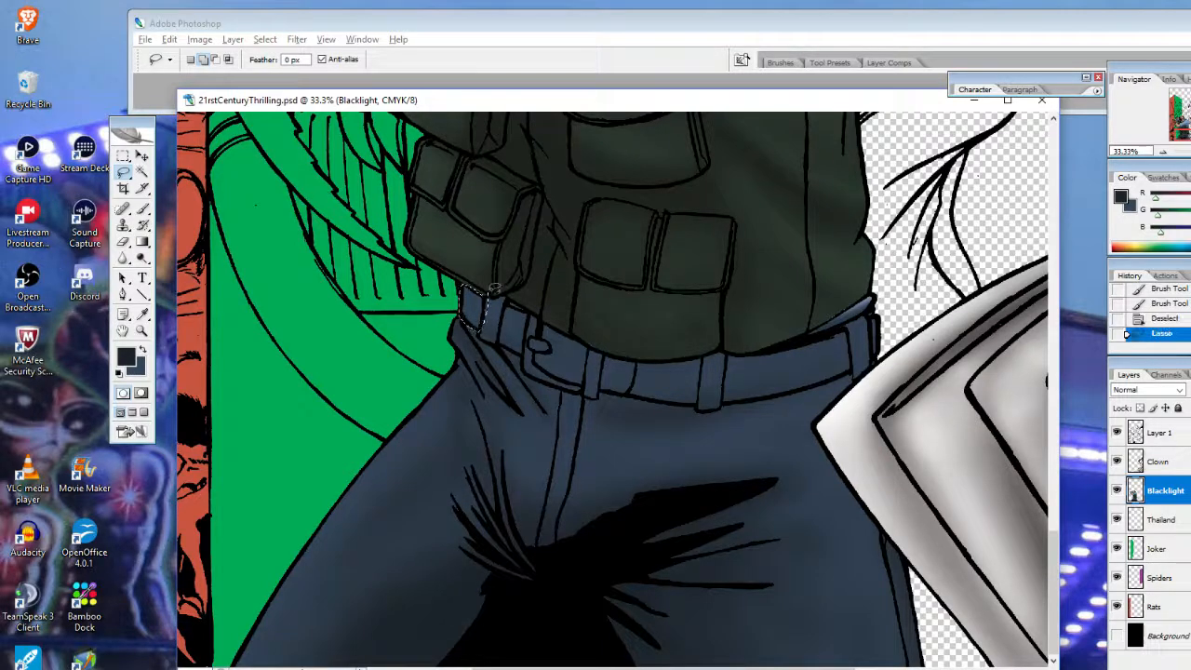
# Subtract the excess beyond the belt loop line from the first belt segment's selection with the Lasso at 66.7% zoom
pyautogui.click(141, 331)
pyautogui.click(492, 314)
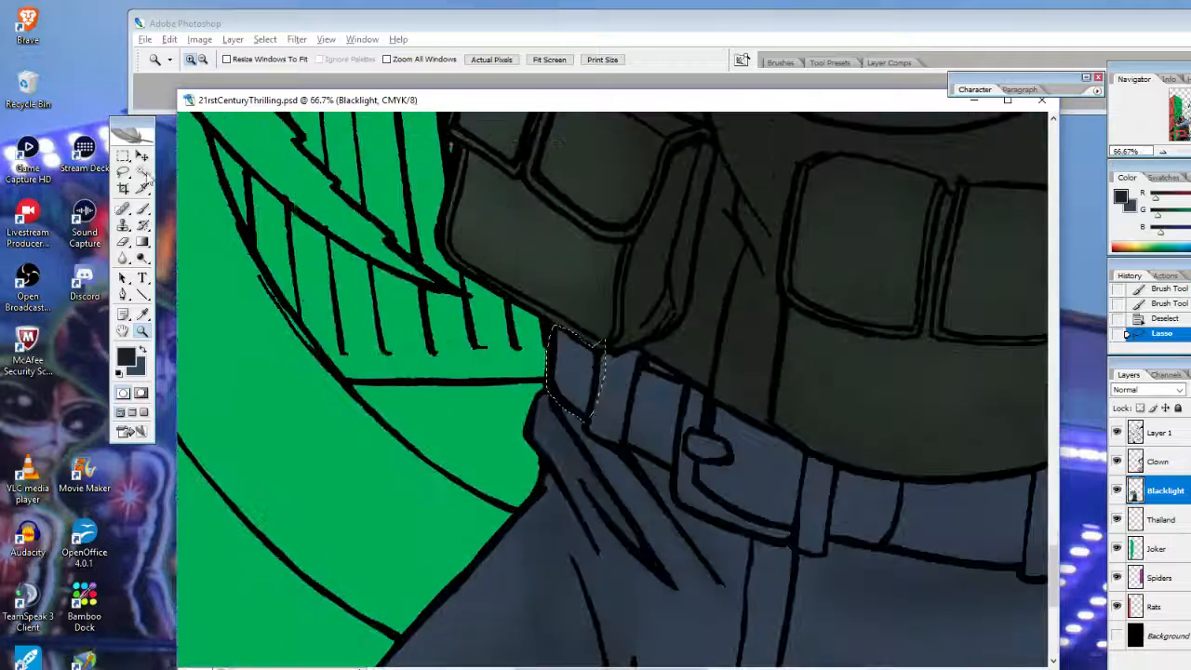
pyautogui.click(123, 172)
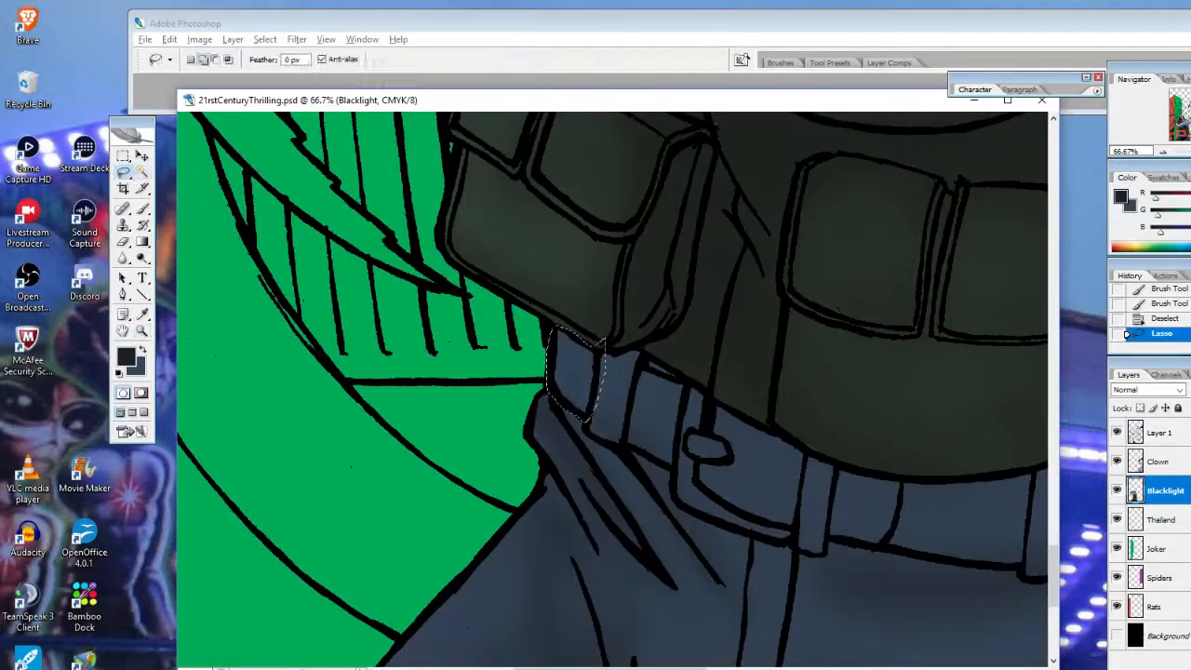
pyautogui.click(215, 58)
pyautogui.moveTo(592, 307)
pyautogui.mouseDown()
pyautogui.moveTo(571, 329)
pyautogui.moveTo(602, 350)
pyautogui.mouseUp()
pyautogui.moveTo(588, 417); pyautogui.dragTo(609, 313)
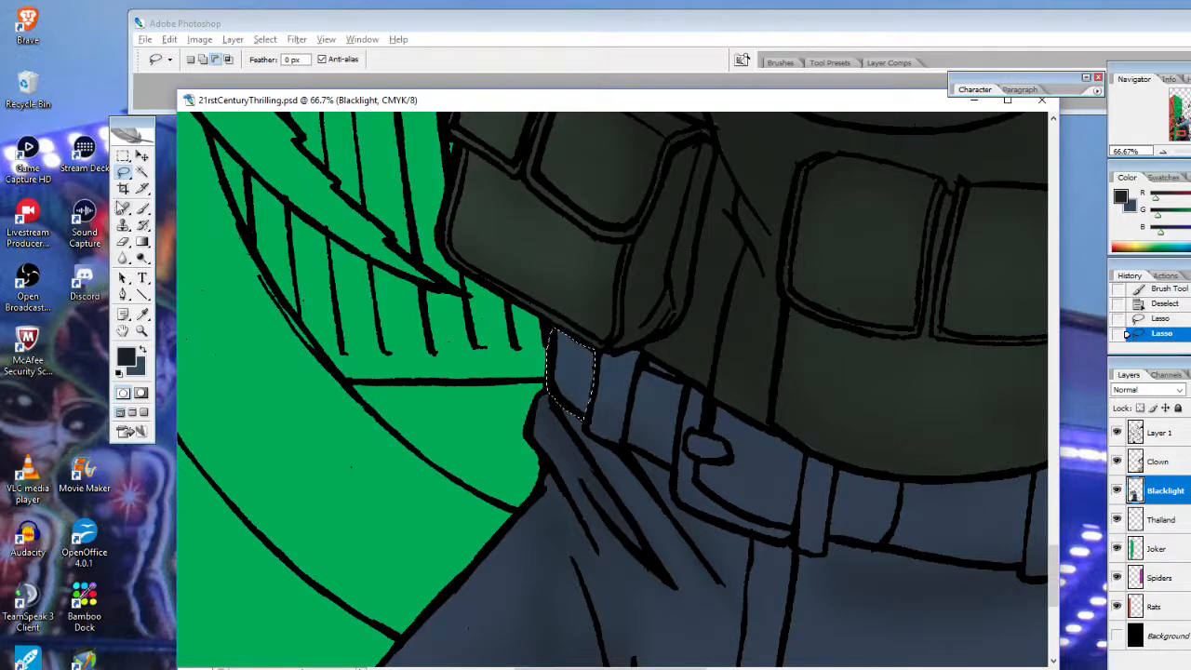
# Add the belt segment before the buckle and the long section from the buckle past the front loop to the lasso selection
pyautogui.click(203, 59)
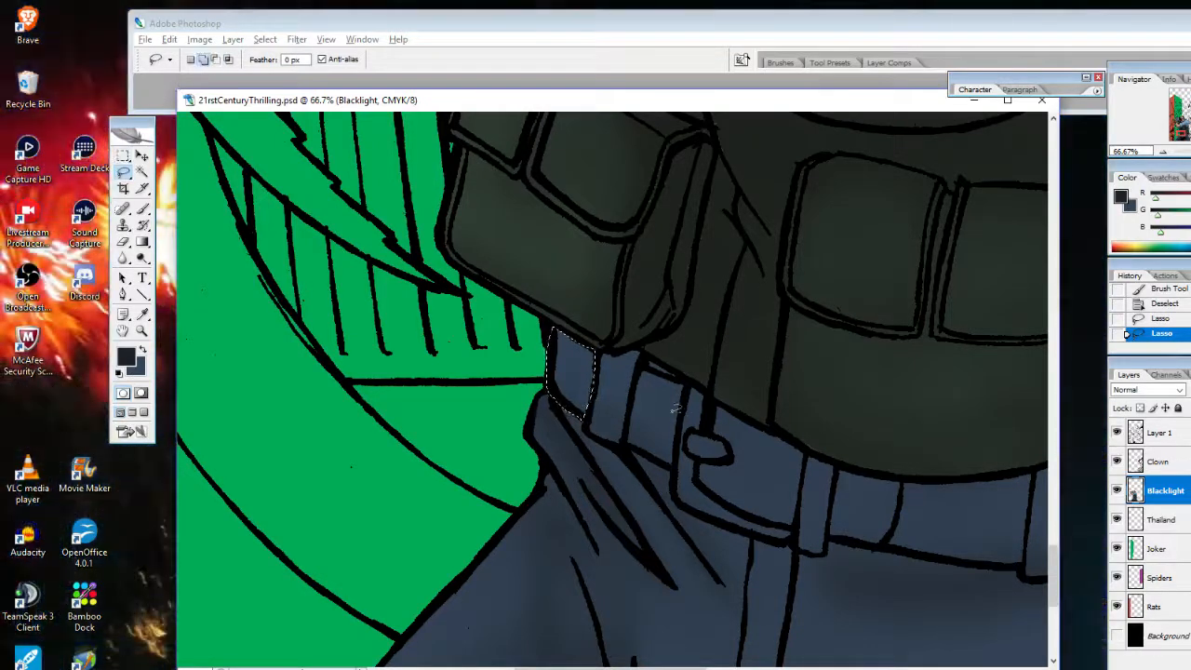
pyautogui.moveTo(689, 378); pyautogui.dragTo(669, 372)
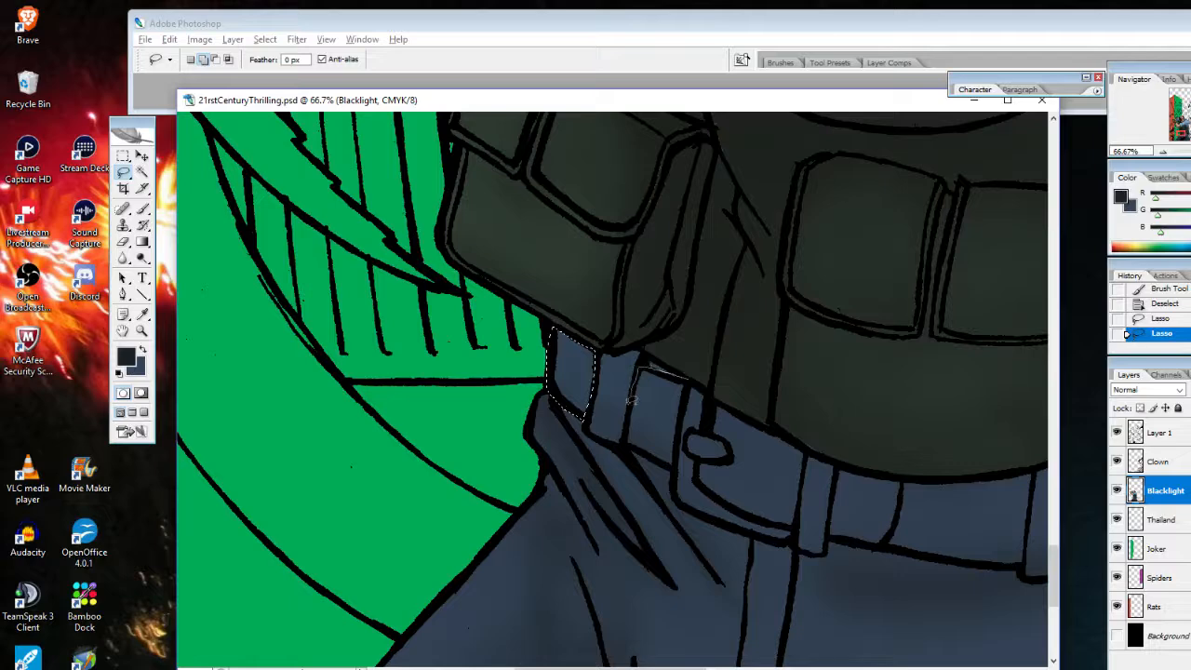
pyautogui.moveTo(627, 438)
pyautogui.mouseDown()
pyautogui.moveTo(674, 469)
pyautogui.moveTo(710, 394)
pyautogui.moveTo(692, 493)
pyautogui.moveTo(809, 534)
pyautogui.mouseUp()
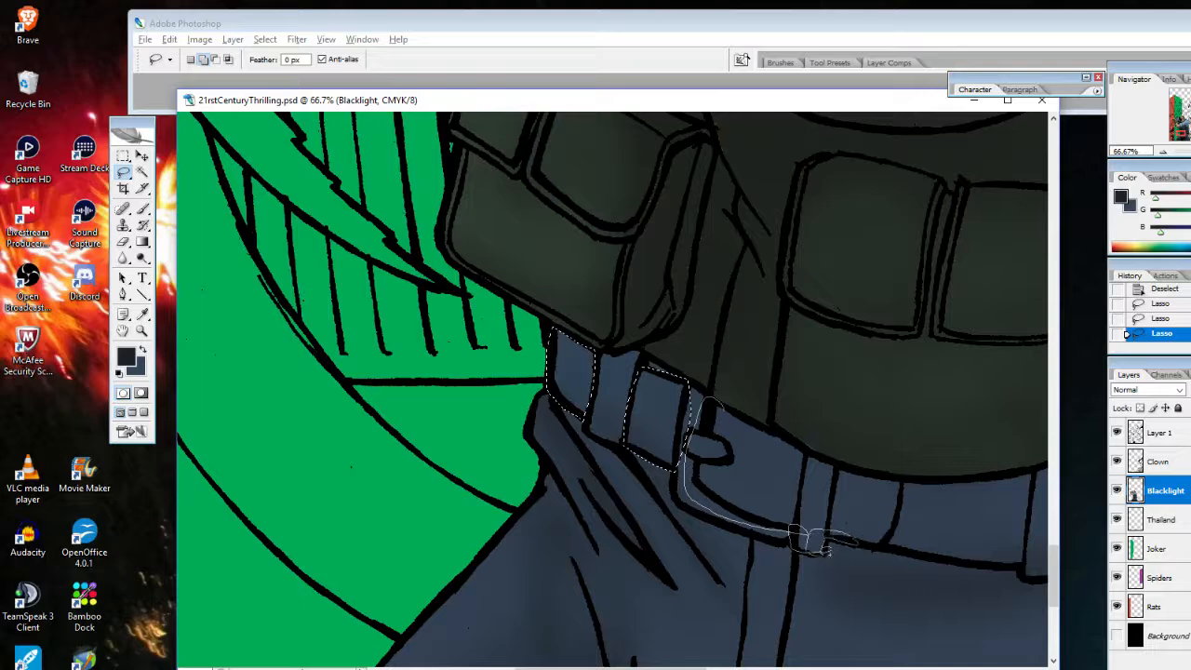
pyautogui.moveTo(833, 540)
pyautogui.mouseDown()
pyautogui.moveTo(978, 551)
pyautogui.moveTo(1001, 544)
pyautogui.moveTo(1019, 484)
pyautogui.mouseUp()
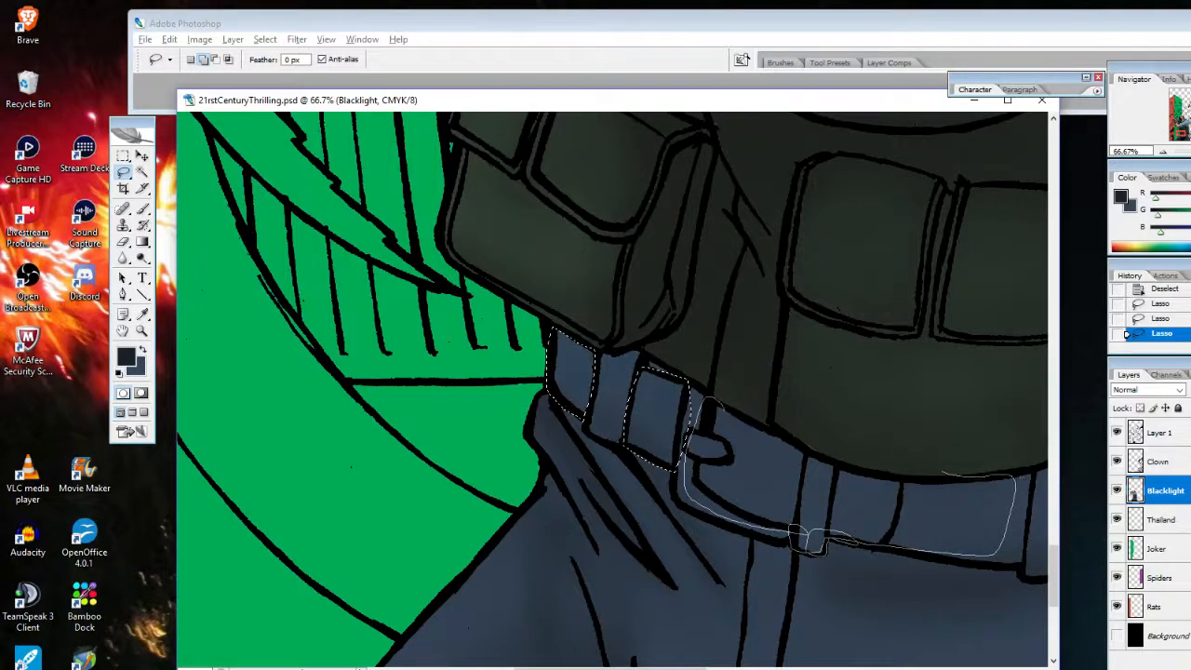
pyautogui.moveTo(943, 473); pyautogui.dragTo(943, 473)
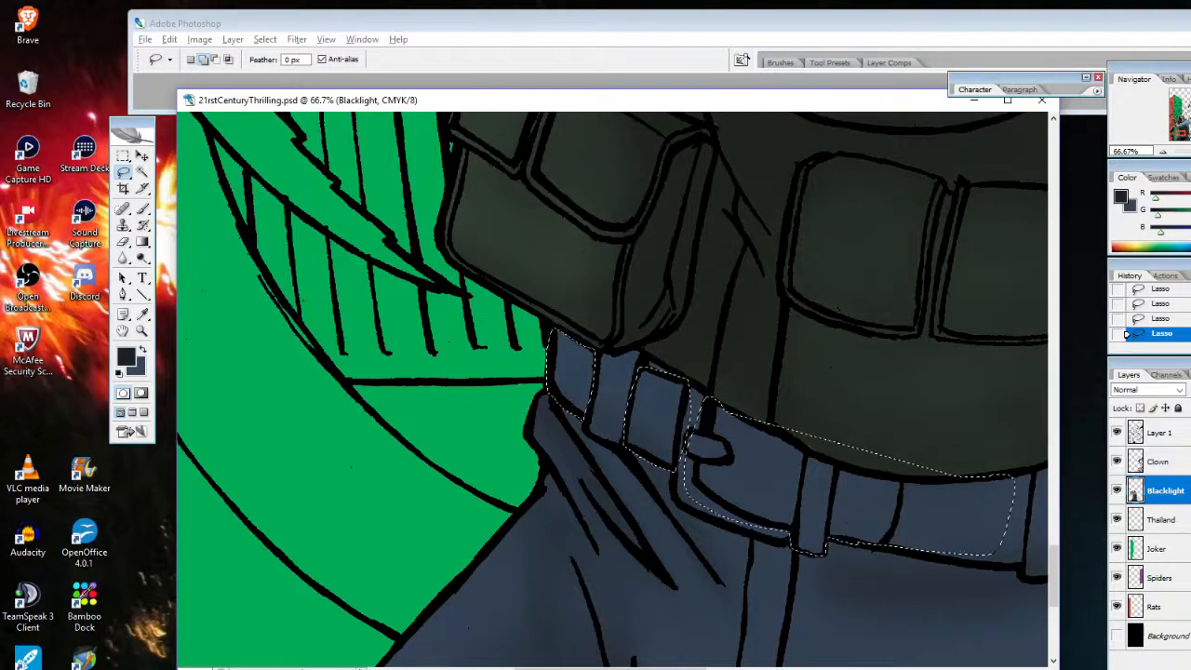
# Subtract the area overlapping the vest's lower edge from the belt selection with the Lasso
pyautogui.click(215, 59)
pyautogui.moveTo(791, 410); pyautogui.dragTo(728, 408)
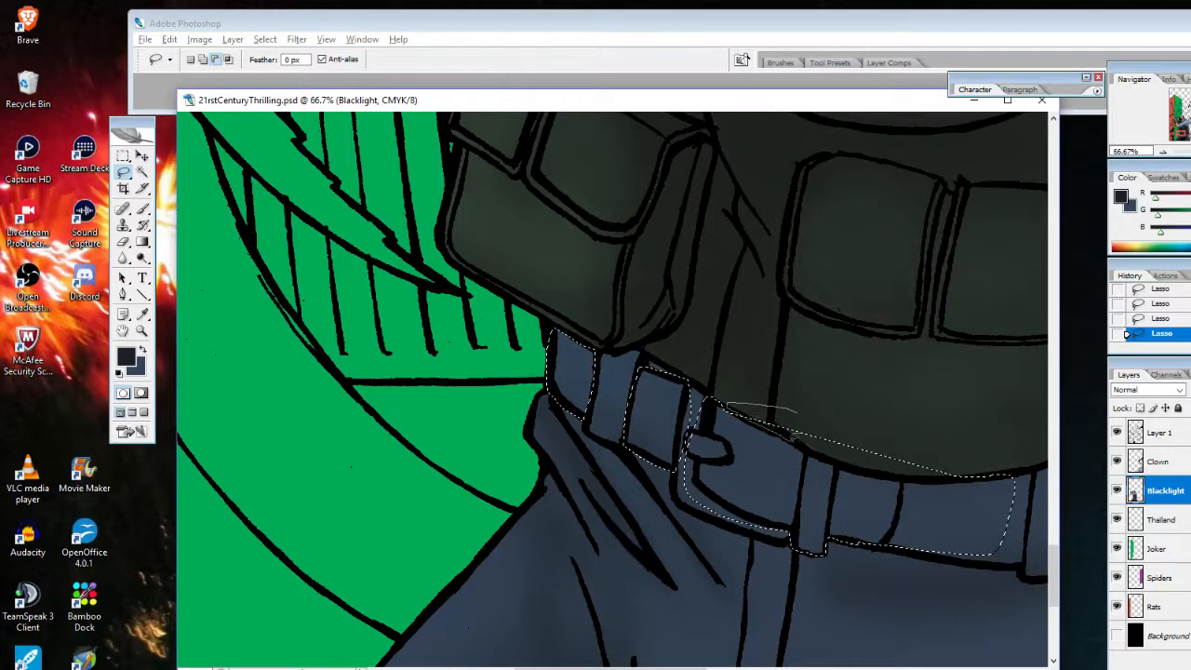
pyautogui.moveTo(993, 455); pyautogui.dragTo(986, 437)
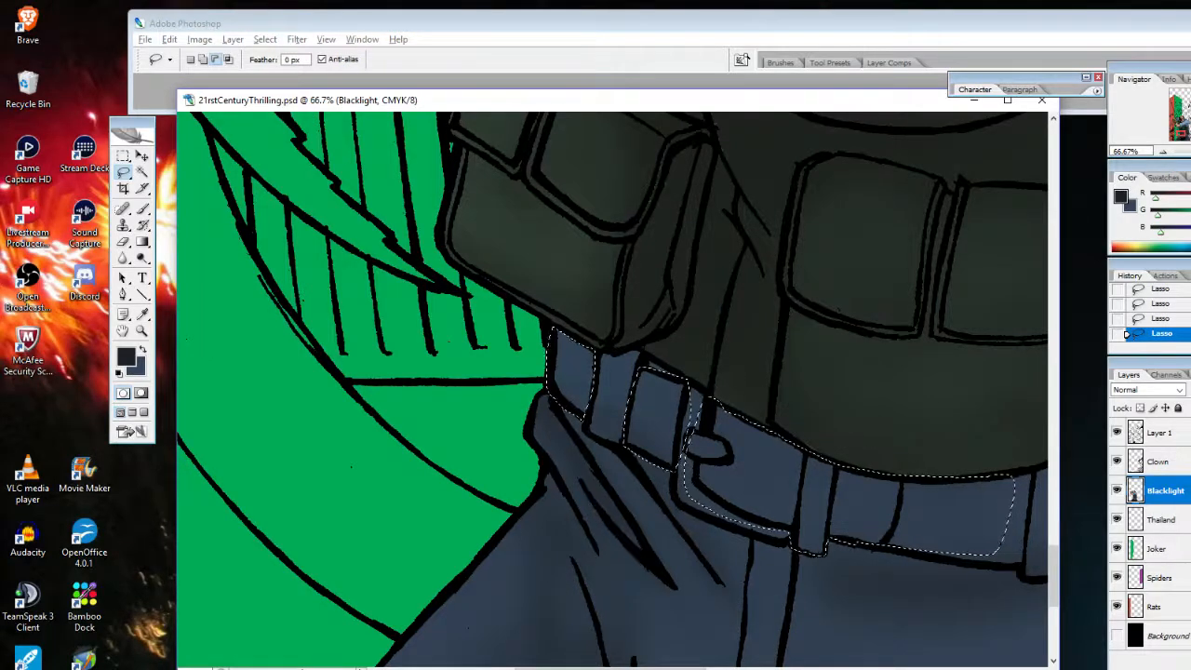
# Add the belt's lower edge up to the second belt loop to the lasso selection
pyautogui.click(204, 59)
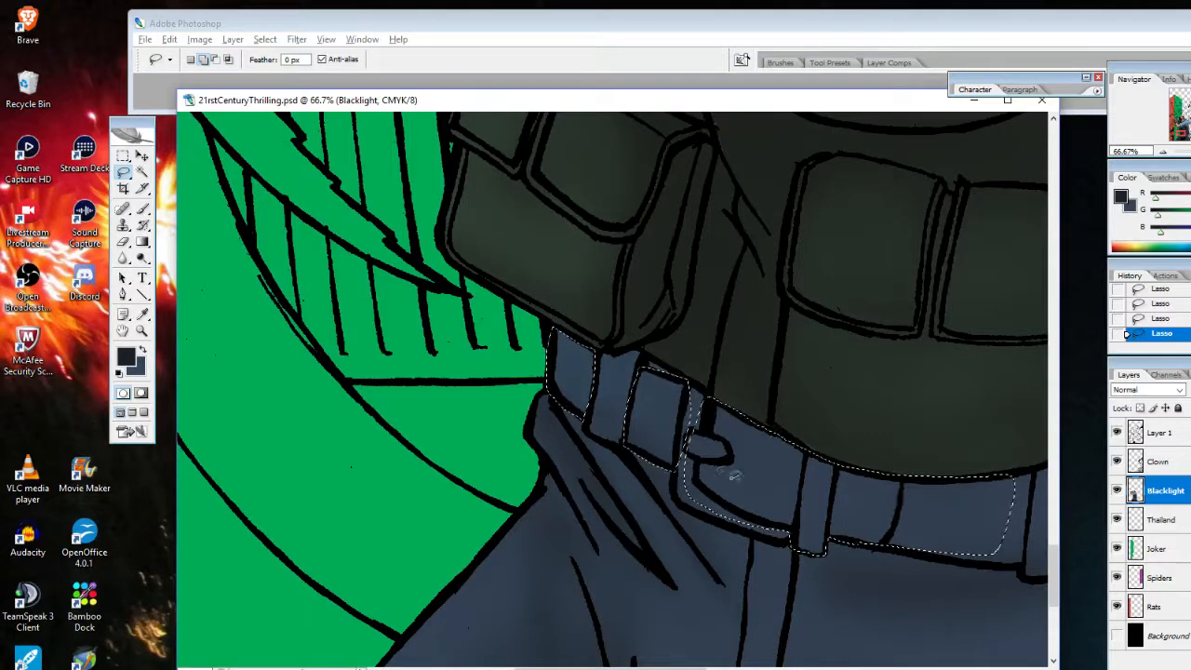
pyautogui.moveTo(895, 525); pyautogui.dragTo(868, 538)
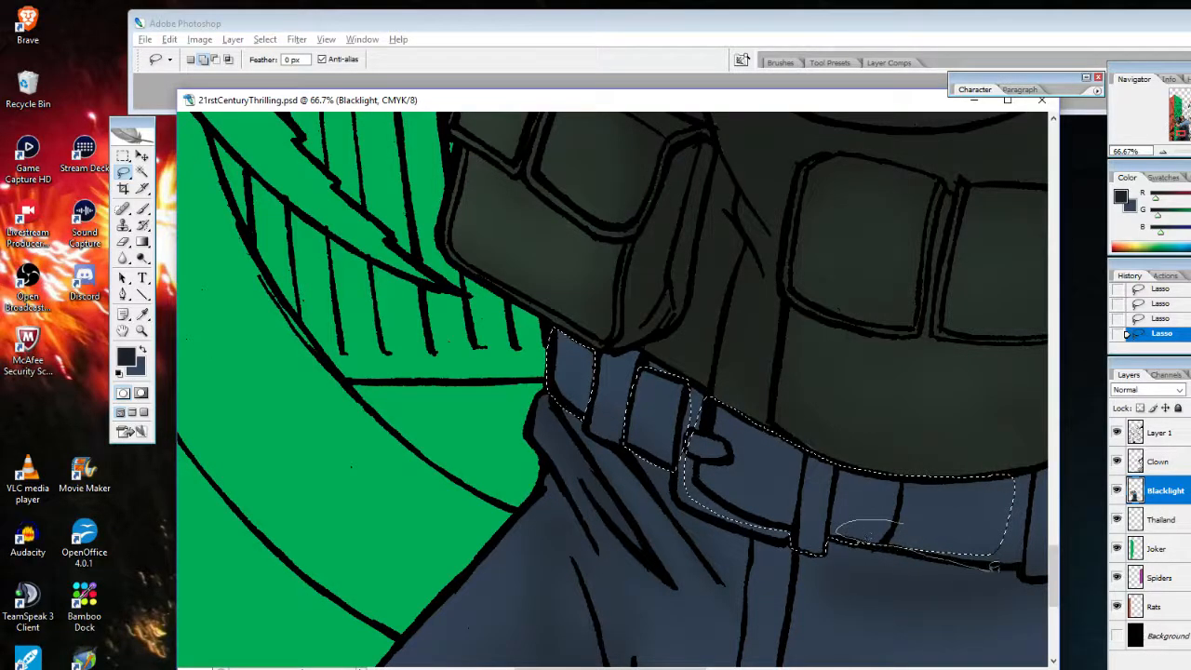
pyautogui.moveTo(1038, 565); pyautogui.dragTo(1039, 570)
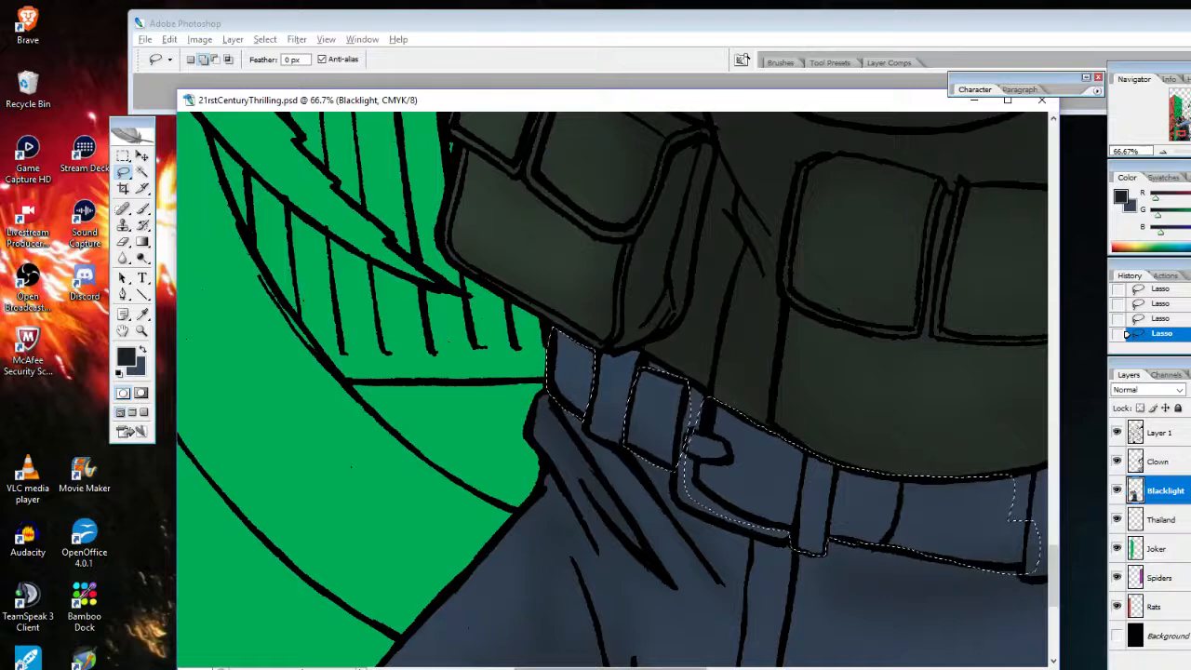
# Subtract the part overlapping the second belt loop from the belt selection so it ends along the loop's outline
pyautogui.moveTo(610, 667); pyautogui.dragTo(665, 667)
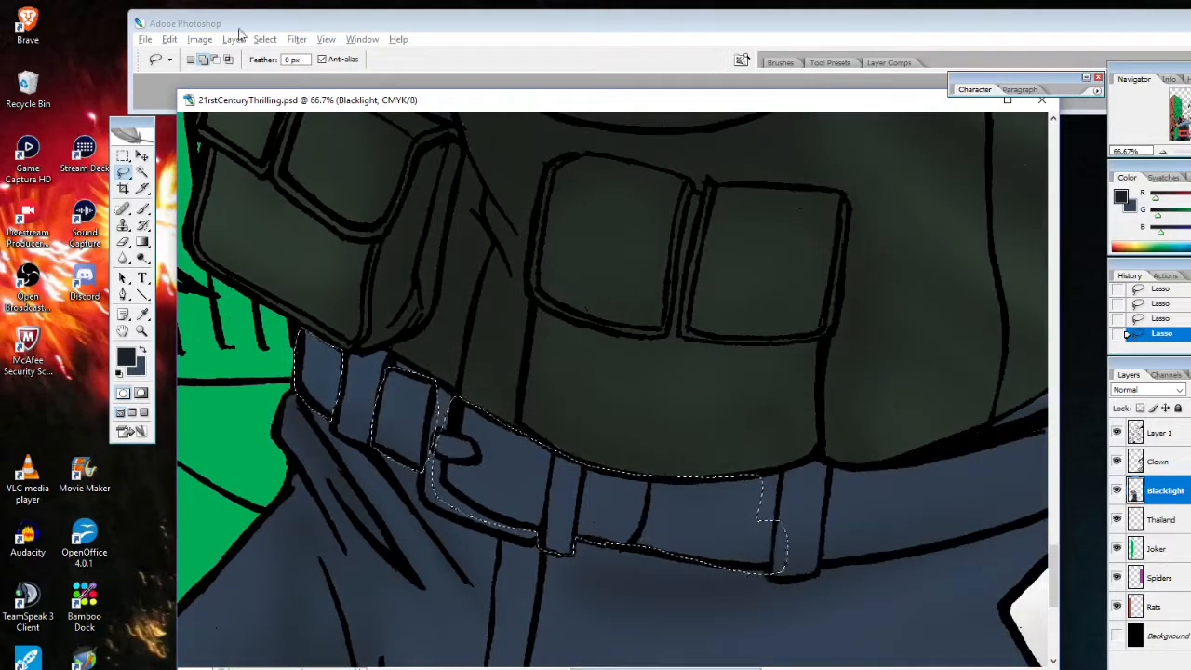
pyautogui.click(215, 59)
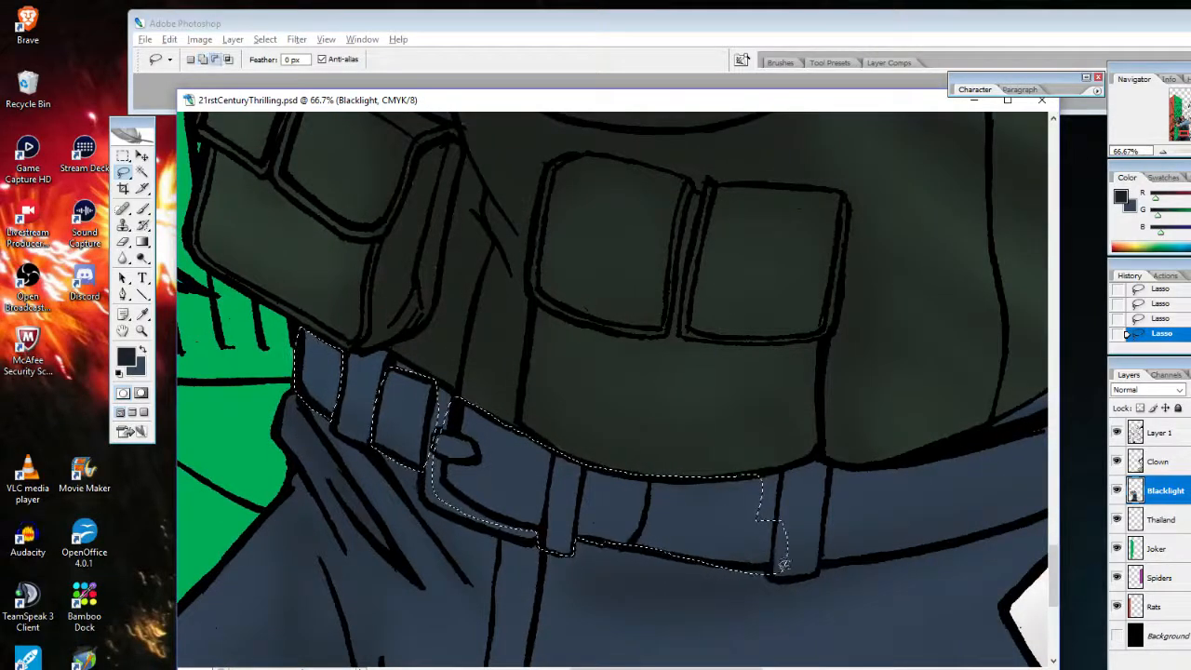
pyautogui.moveTo(696, 571); pyautogui.dragTo(695, 571)
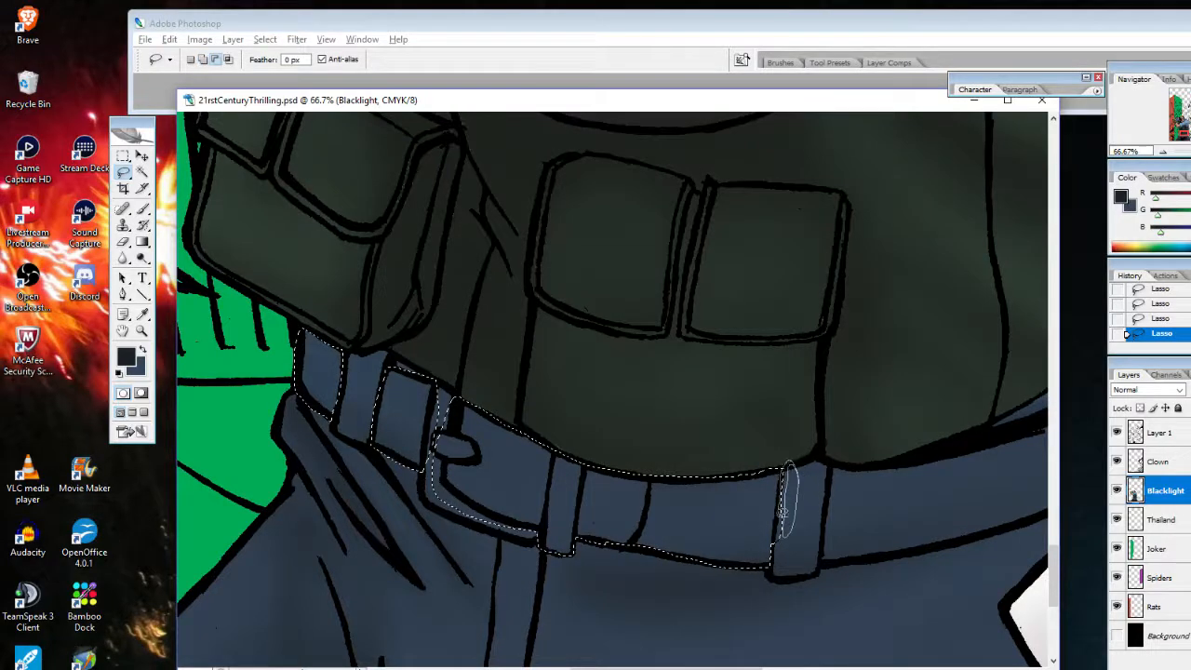
pyautogui.moveTo(782, 551); pyautogui.dragTo(785, 493)
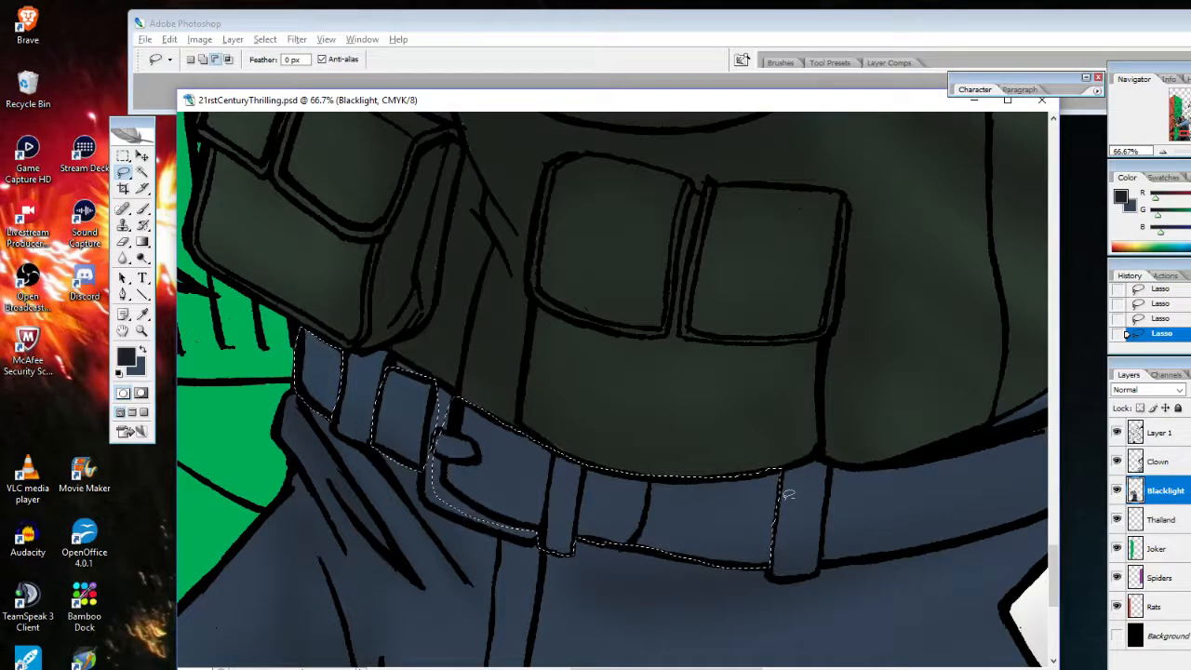
# Add the belt section beyond the second loop and the narrow piece at the far hip to the lasso selection at 100% zoom
pyautogui.click(141, 332)
pyautogui.click(944, 494)
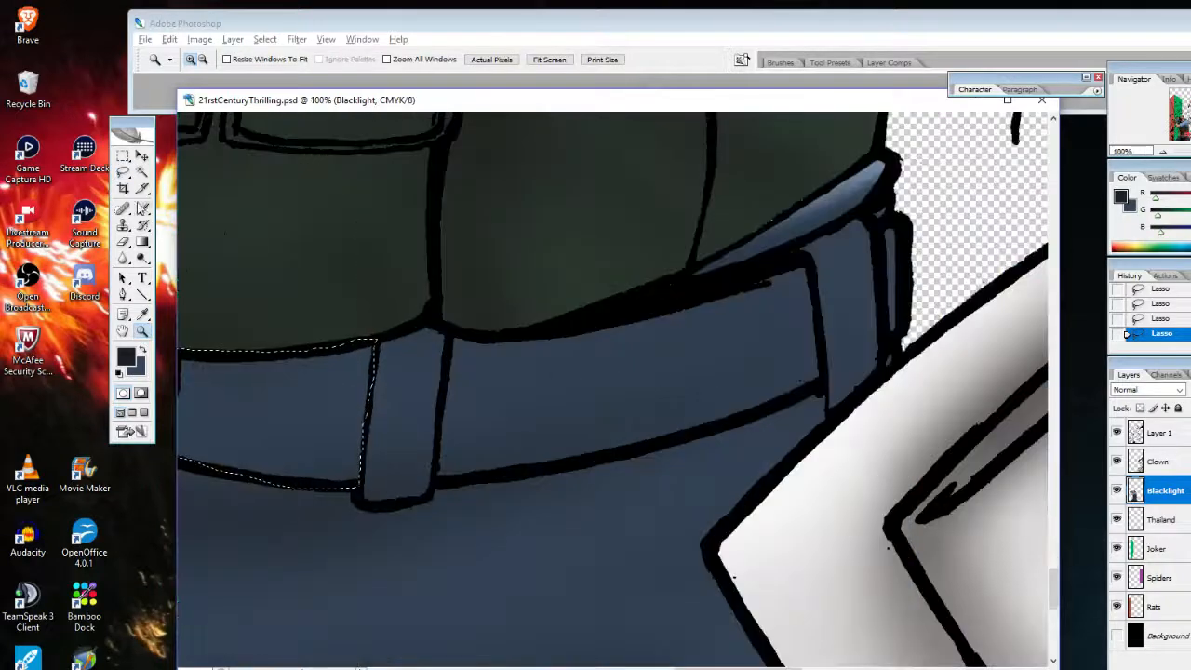
pyautogui.click(123, 172)
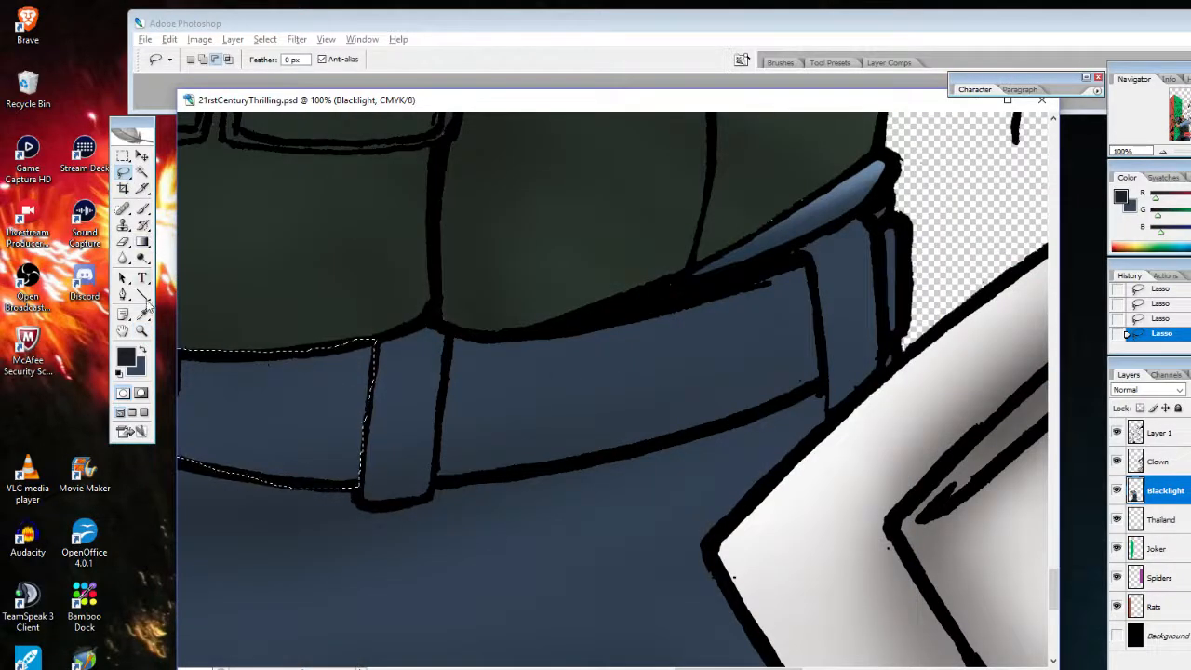
pyautogui.click(203, 59)
pyautogui.moveTo(805, 259); pyautogui.dragTo(506, 329)
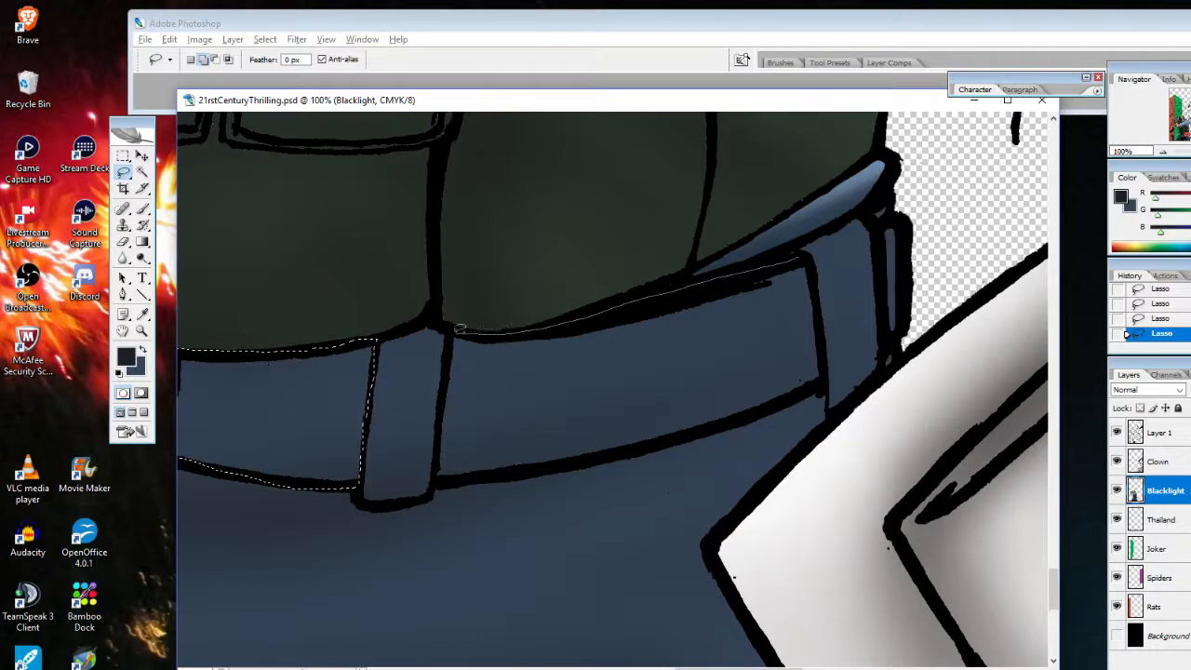
pyautogui.moveTo(452, 373); pyautogui.dragTo(460, 356)
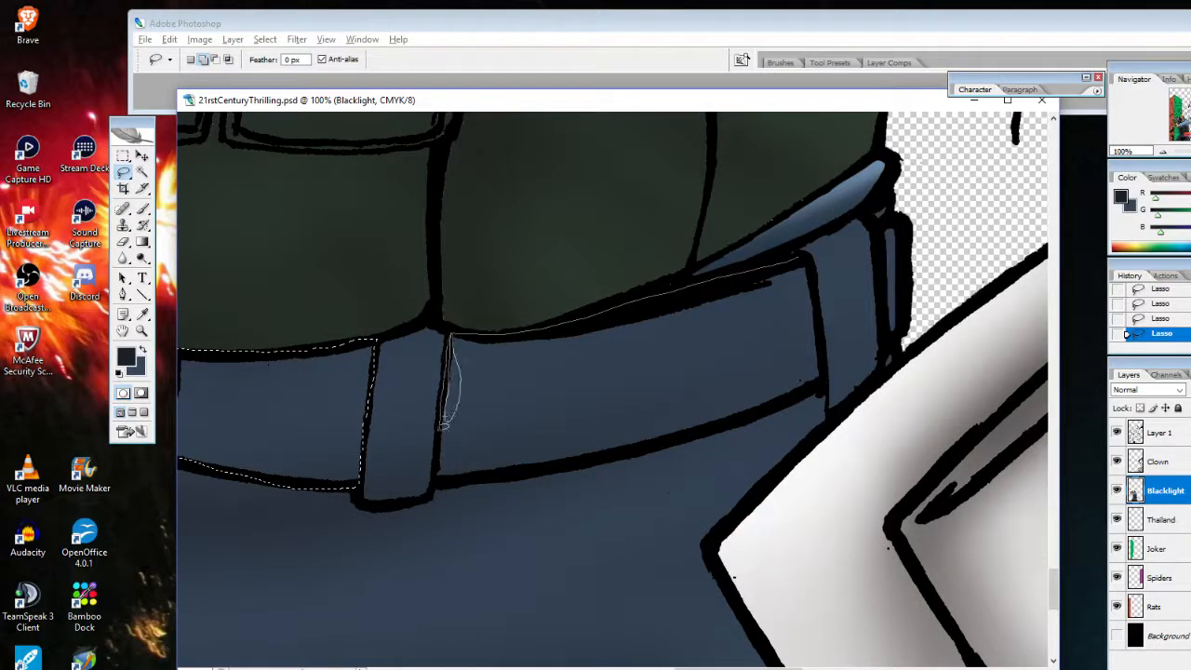
pyautogui.moveTo(456, 477); pyautogui.dragTo(760, 410)
pyautogui.moveTo(831, 374); pyautogui.dragTo(806, 259)
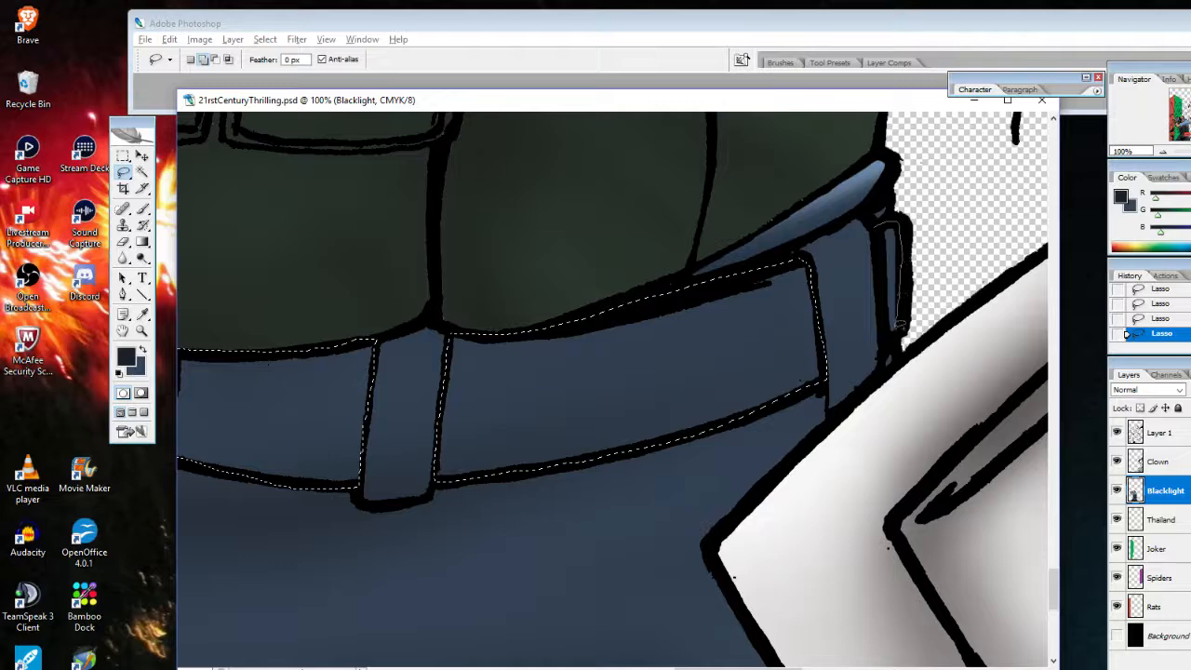
pyautogui.moveTo(898, 326)
pyautogui.mouseDown()
pyautogui.moveTo(895, 272)
pyautogui.moveTo(904, 322)
pyautogui.moveTo(888, 338)
pyautogui.moveTo(874, 224)
pyautogui.mouseUp()
pyautogui.click(214, 60)
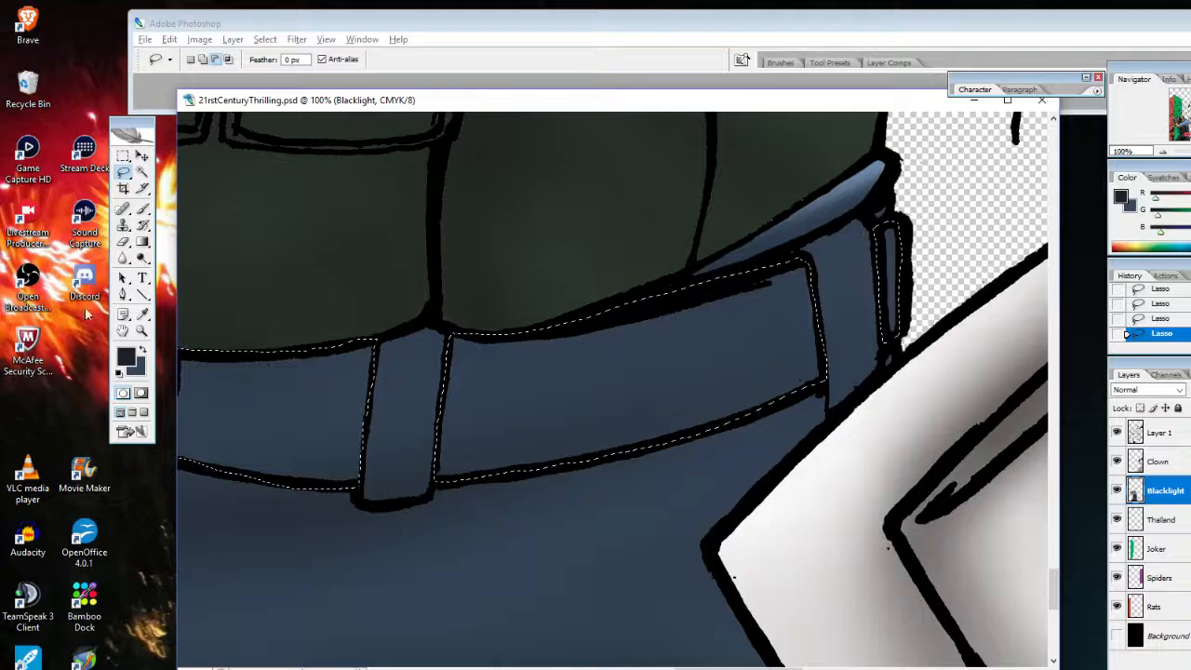
# Set the foreground colour to black in the Color Picker
pyautogui.click(141, 331)
pyautogui.keyDown('alt'); pyautogui.click(745, 375); pyautogui.keyUp('alt')
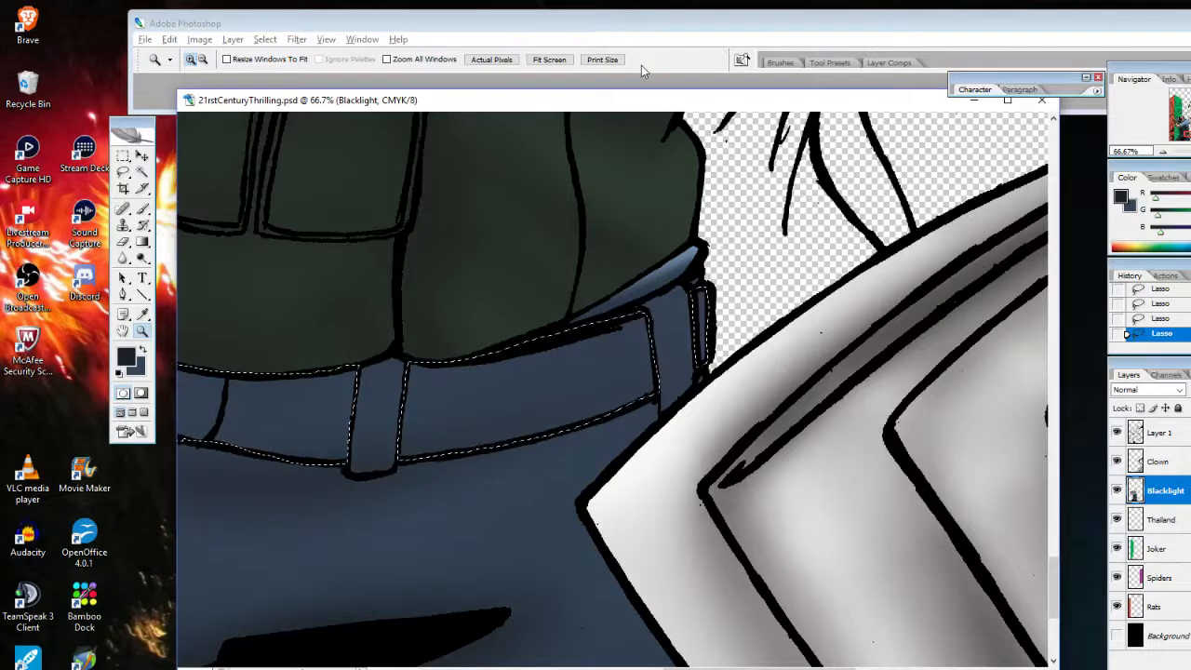
pyautogui.click(125, 355)
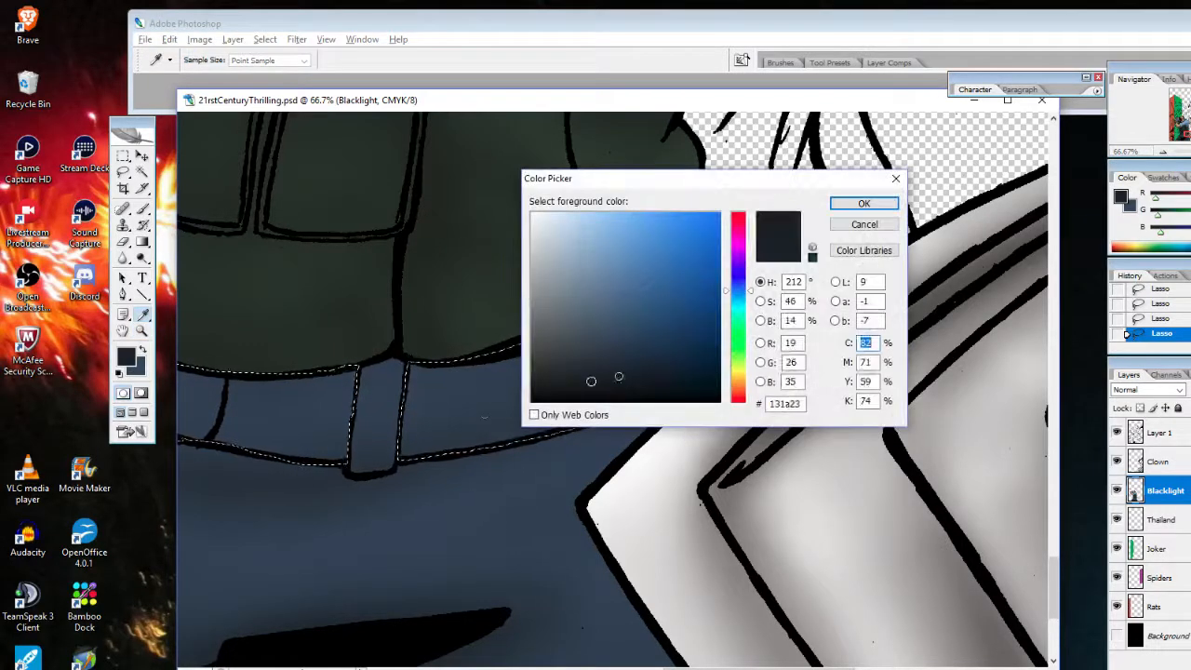
pyautogui.click(863, 204)
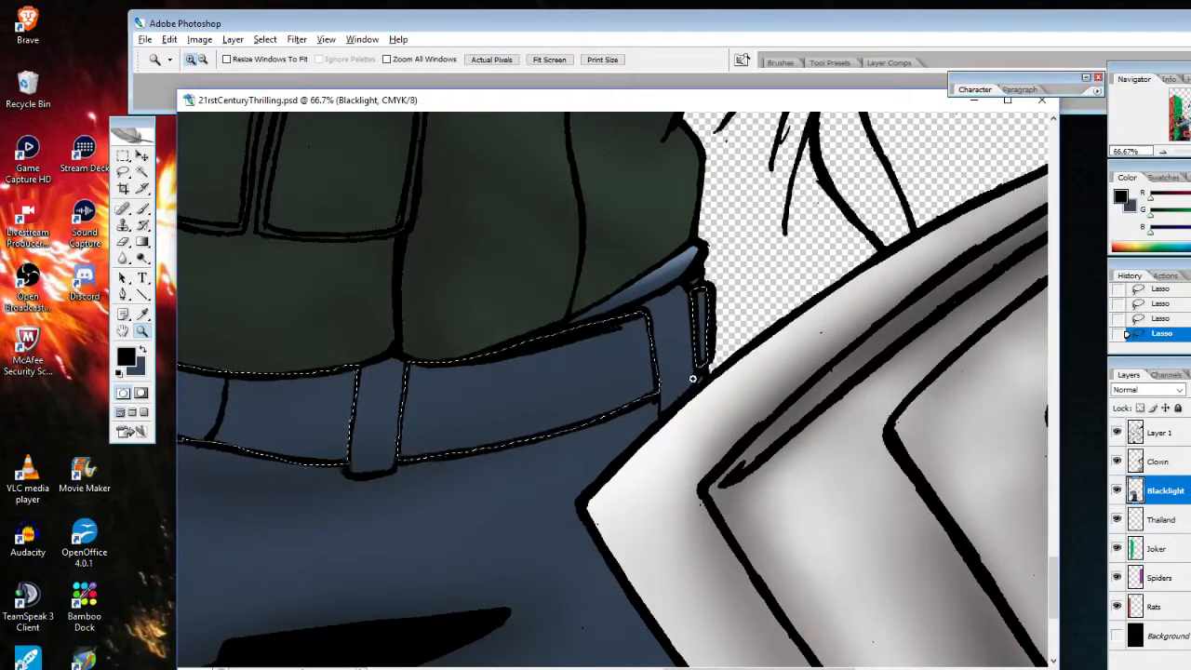
# Paint the selected belt sections solid black with the 220 px soft brush, raising its opacity to 100%
pyautogui.keyDown('alt'); pyautogui.click(445, 453); pyautogui.keyUp('alt')
pyautogui.keyDown('alt'); pyautogui.click(455, 447); pyautogui.keyUp('alt')
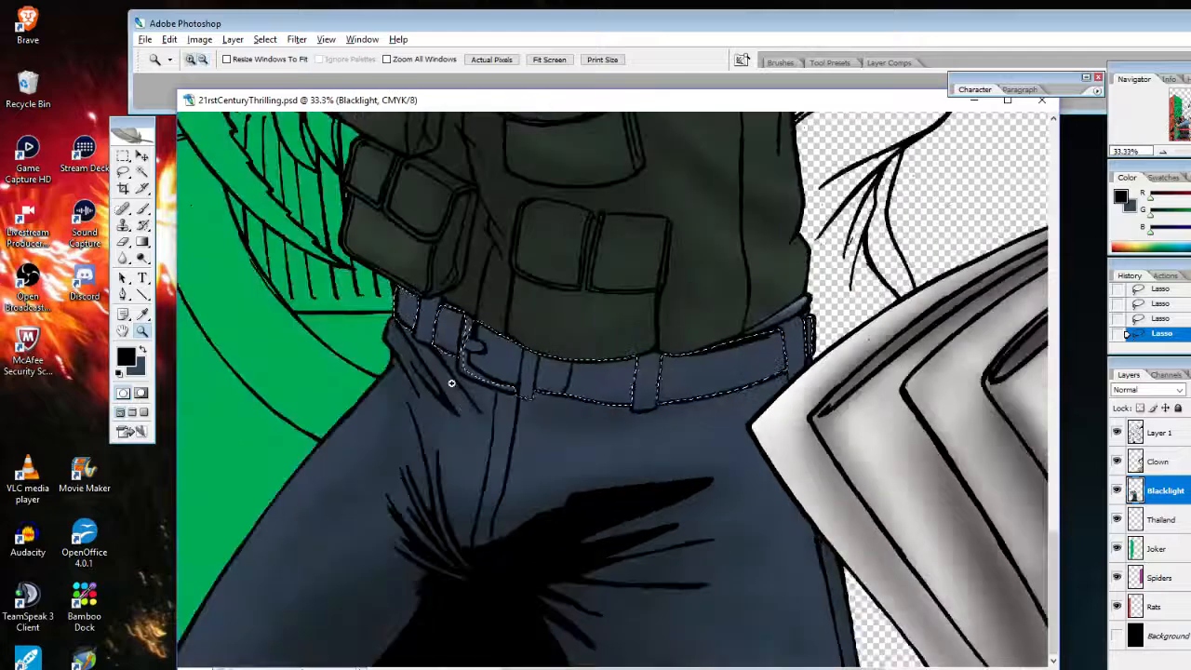
pyautogui.click(143, 208)
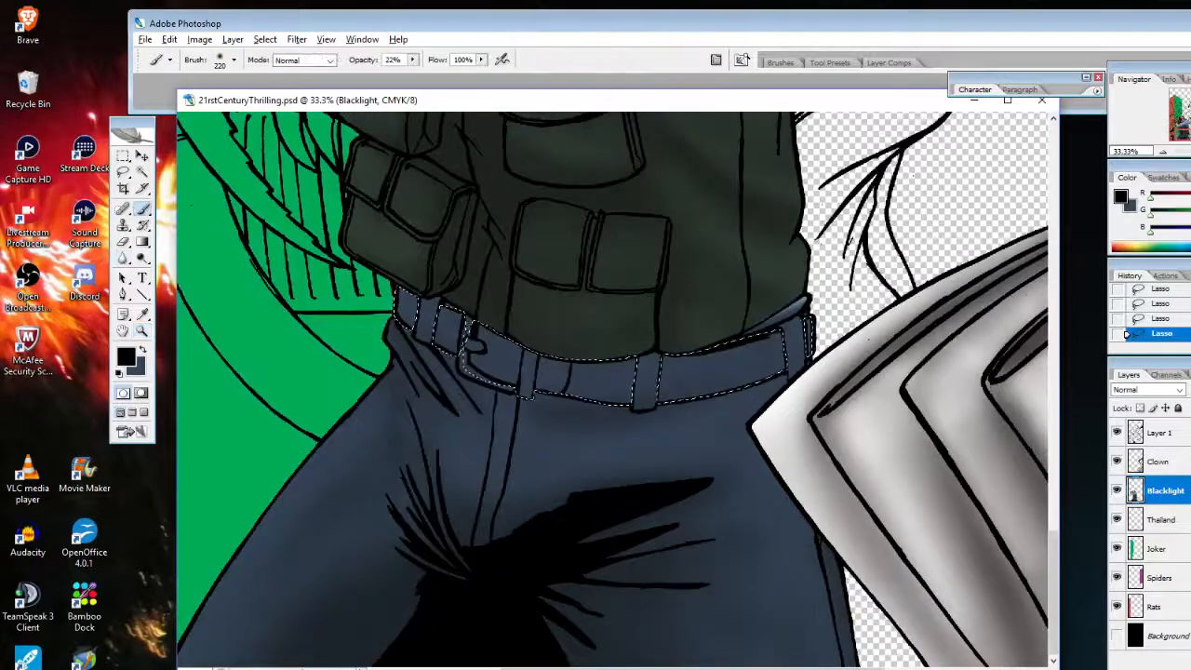
pyautogui.moveTo(394, 294)
pyautogui.mouseDown()
pyautogui.moveTo(781, 359)
pyautogui.moveTo(419, 317)
pyautogui.moveTo(782, 358)
pyautogui.mouseUp()
pyautogui.moveTo(781, 358)
pyautogui.mouseDown()
pyautogui.moveTo(494, 369)
pyautogui.moveTo(469, 287)
pyautogui.mouseUp()
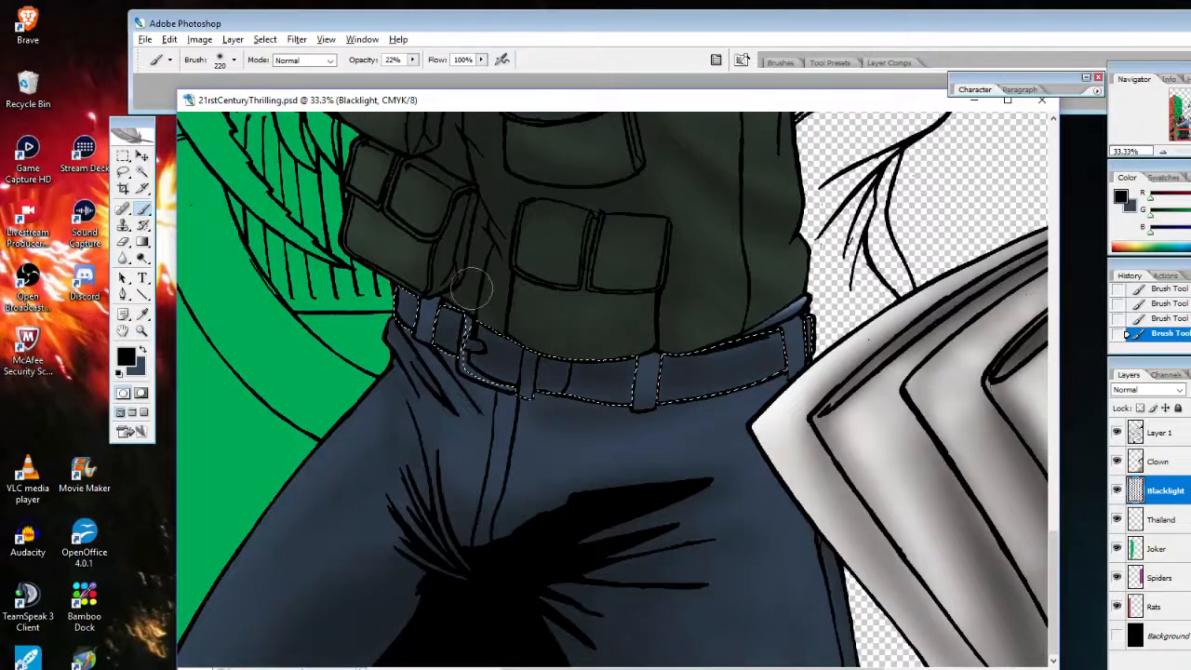
pyautogui.rightClick(507, 283)
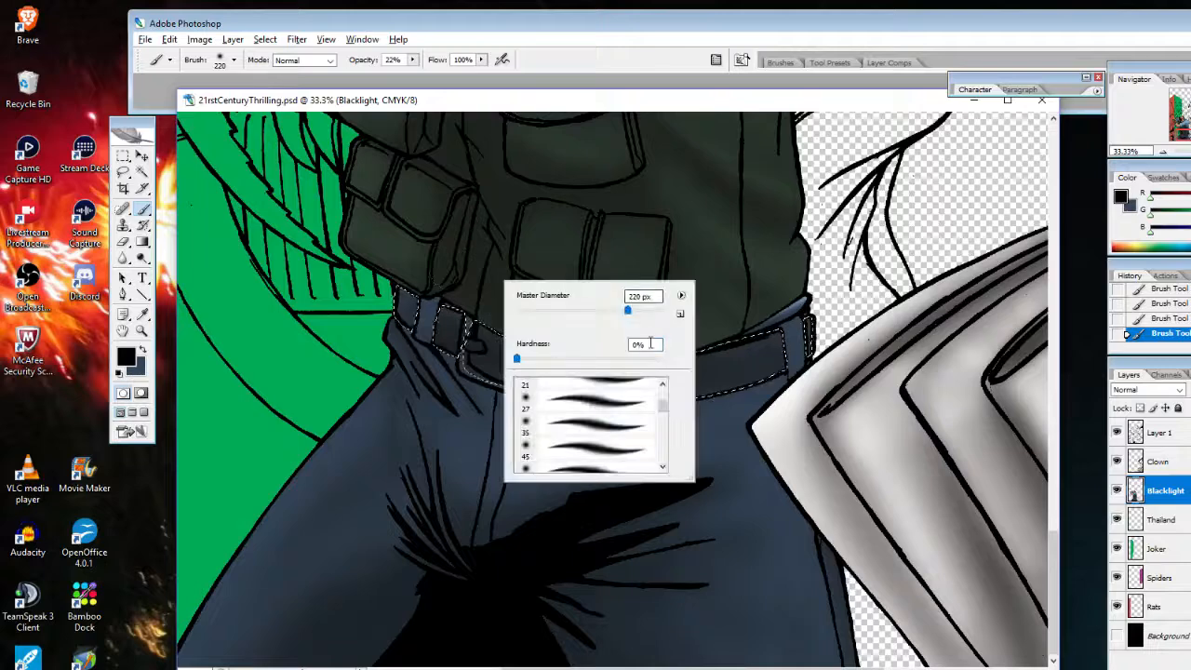
pyautogui.click(411, 59)
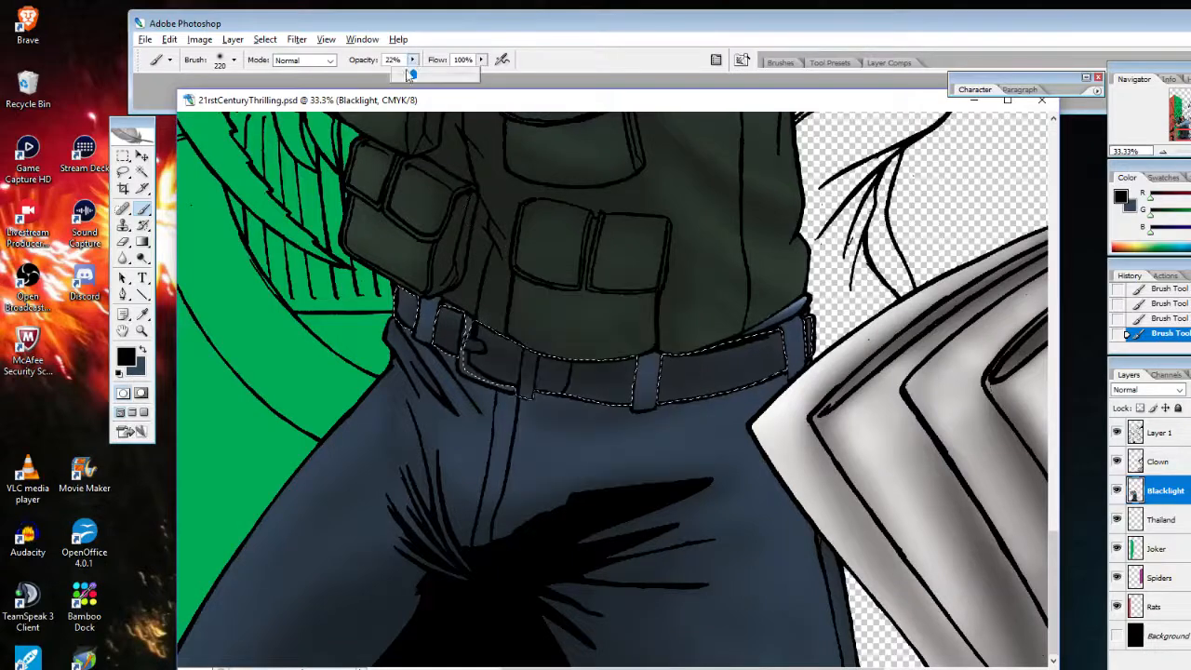
pyautogui.moveTo(411, 75)
pyautogui.mouseDown()
pyautogui.moveTo(678, 118)
pyautogui.moveTo(861, 301)
pyautogui.moveTo(853, 315)
pyautogui.mouseUp()
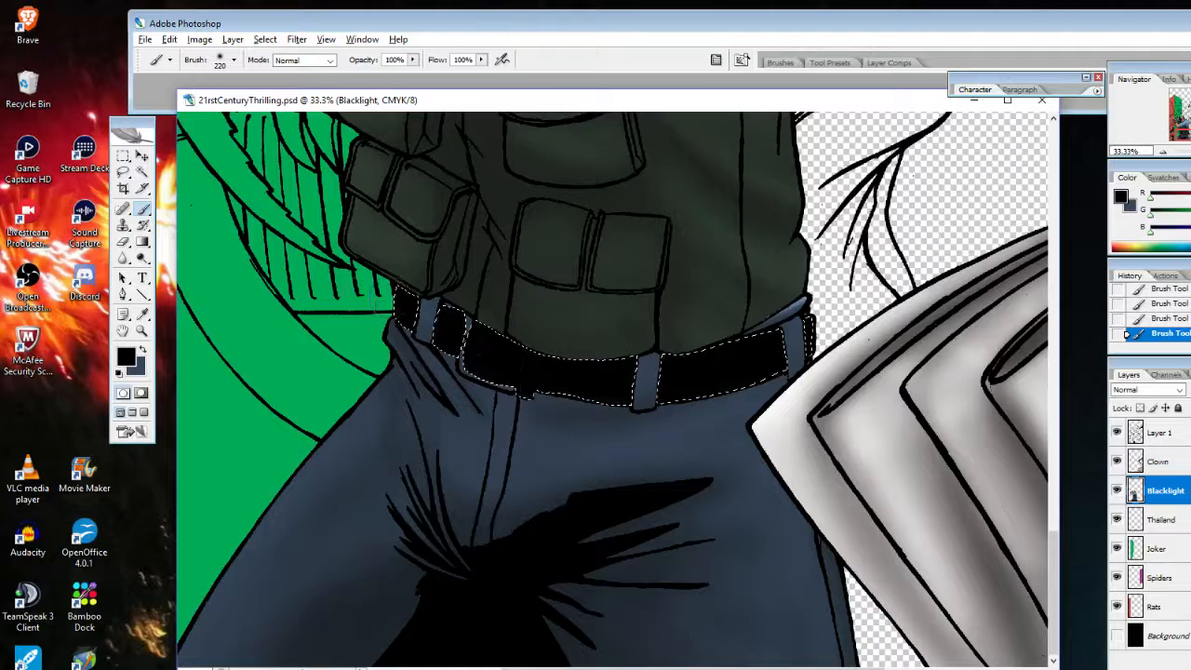
# Brush white (ffffff) at 26% opacity over the black belt to grey it, building a bright highlight between the second and far belt loops
pyautogui.click(143, 349)
pyautogui.click(127, 357)
pyautogui.moveTo(561, 239); pyautogui.dragTo(497, 190)
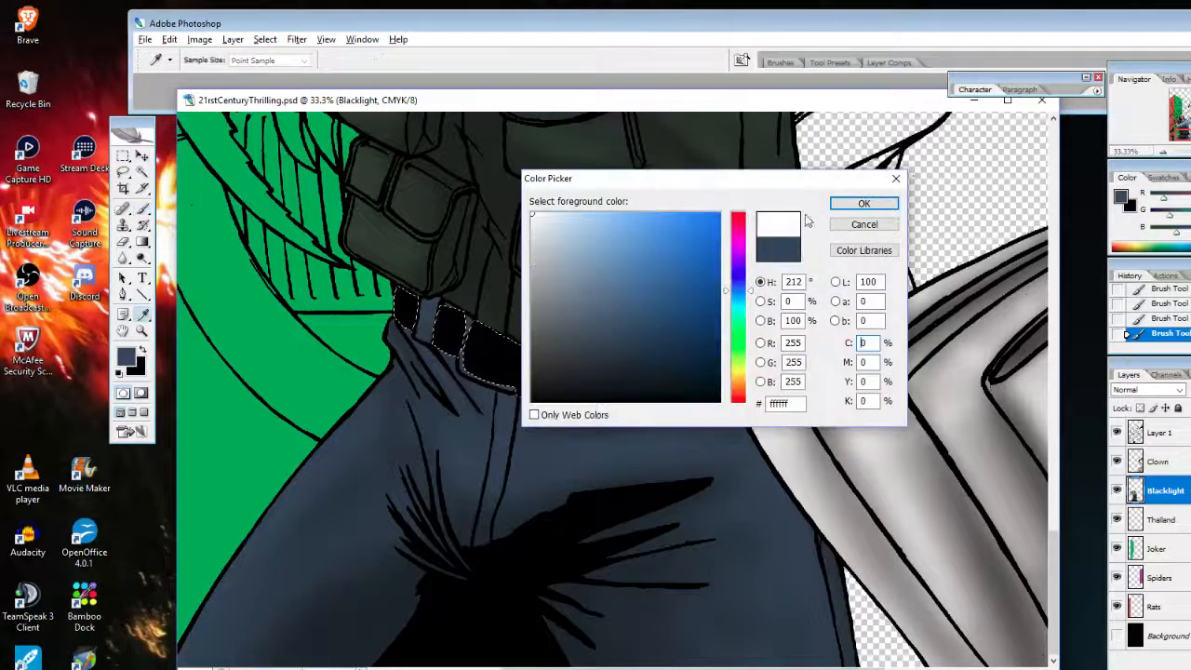
pyautogui.click(863, 204)
pyautogui.click(413, 59)
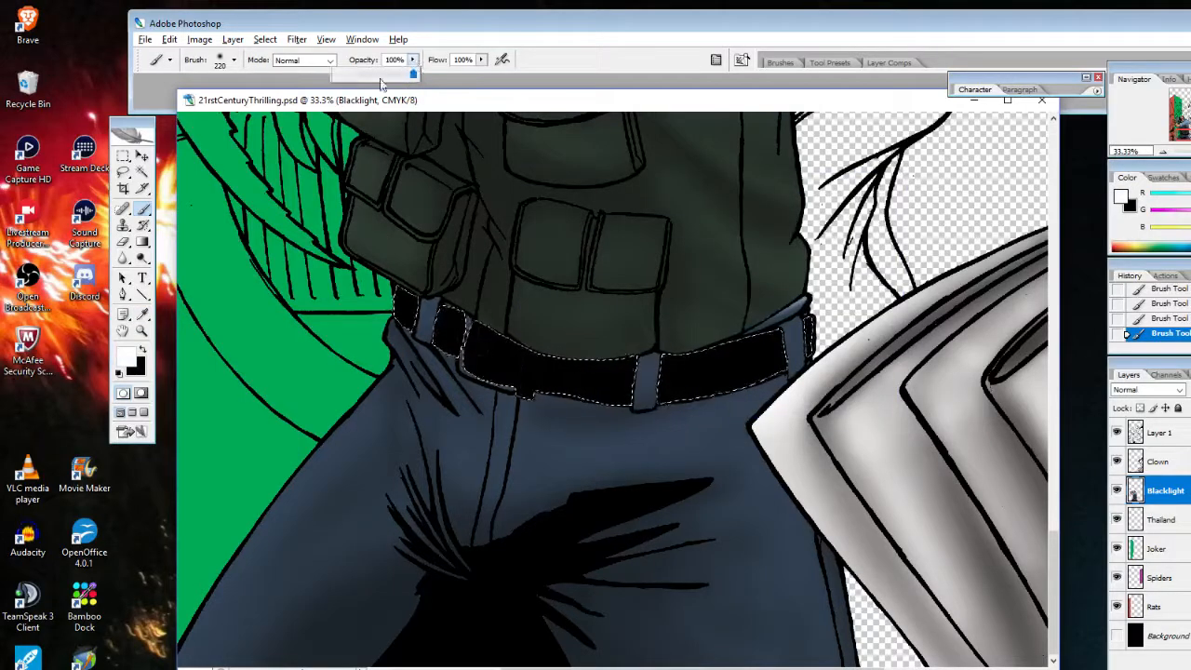
pyautogui.click(358, 75)
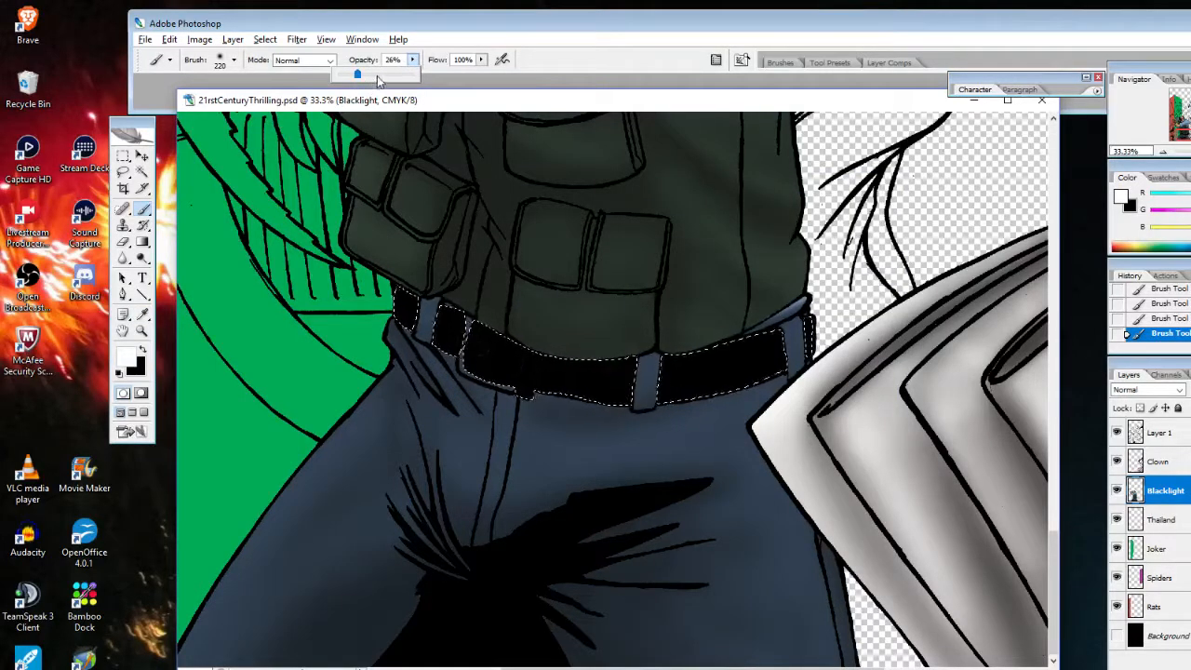
pyautogui.moveTo(728, 331); pyautogui.dragTo(777, 354)
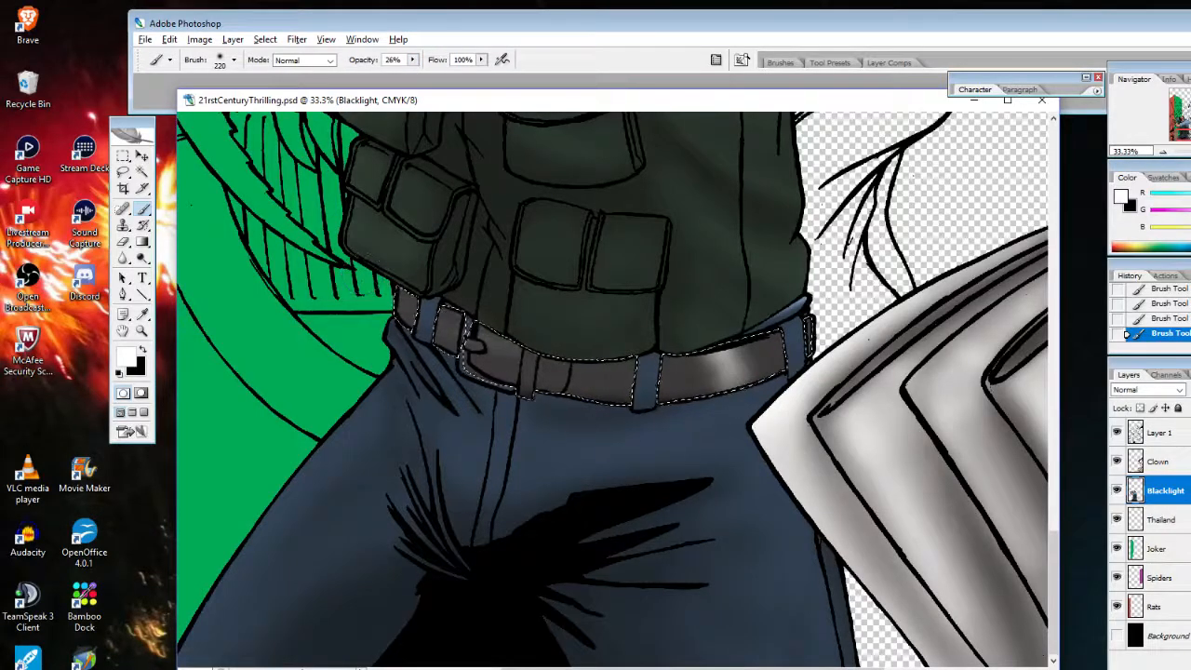
# Shade the front belt sections and the edges of the highlight with black at 26% opacity
pyautogui.click(144, 352)
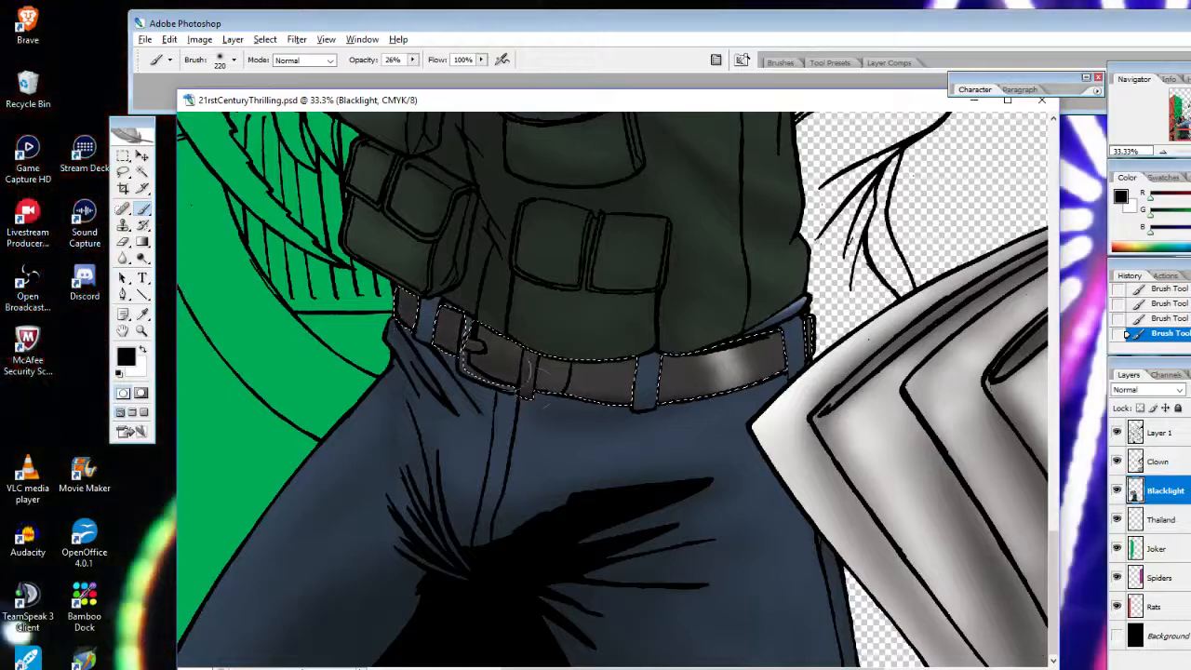
pyautogui.moveTo(502, 358); pyautogui.dragTo(558, 388)
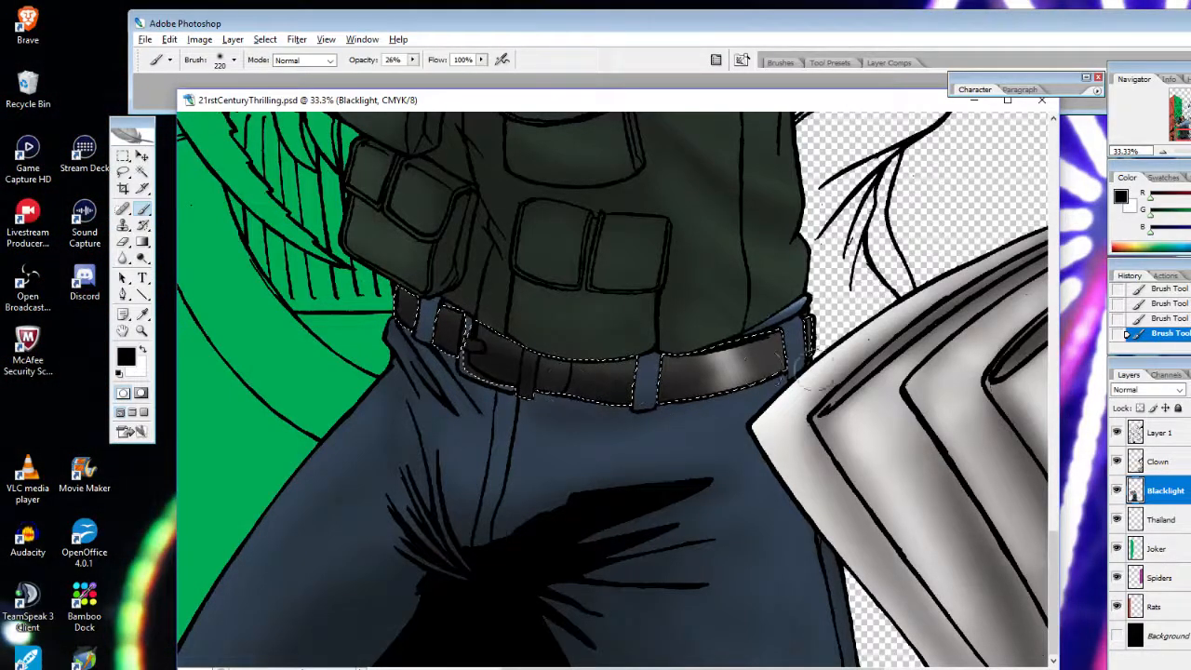
pyautogui.moveTo(612, 383); pyautogui.dragTo(703, 368)
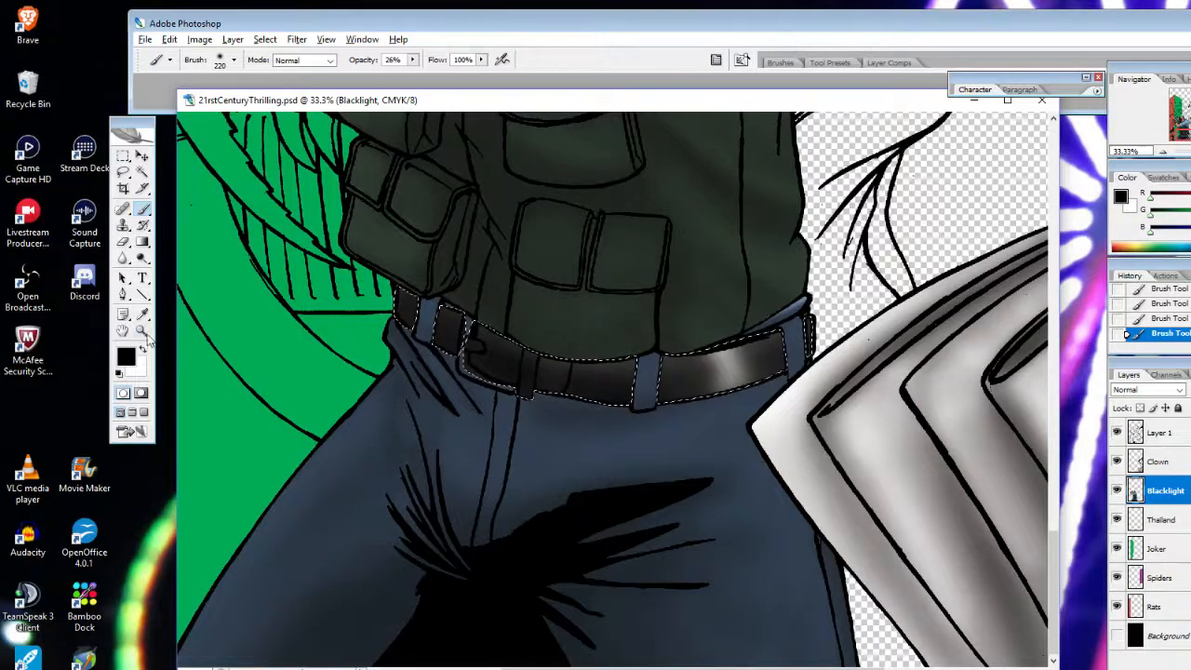
# Lighten the belt segment at the hip with white and darken the area before the buckle with black
pyautogui.click(143, 350)
pyautogui.rightClick(452, 327)
pyautogui.click(377, 300)
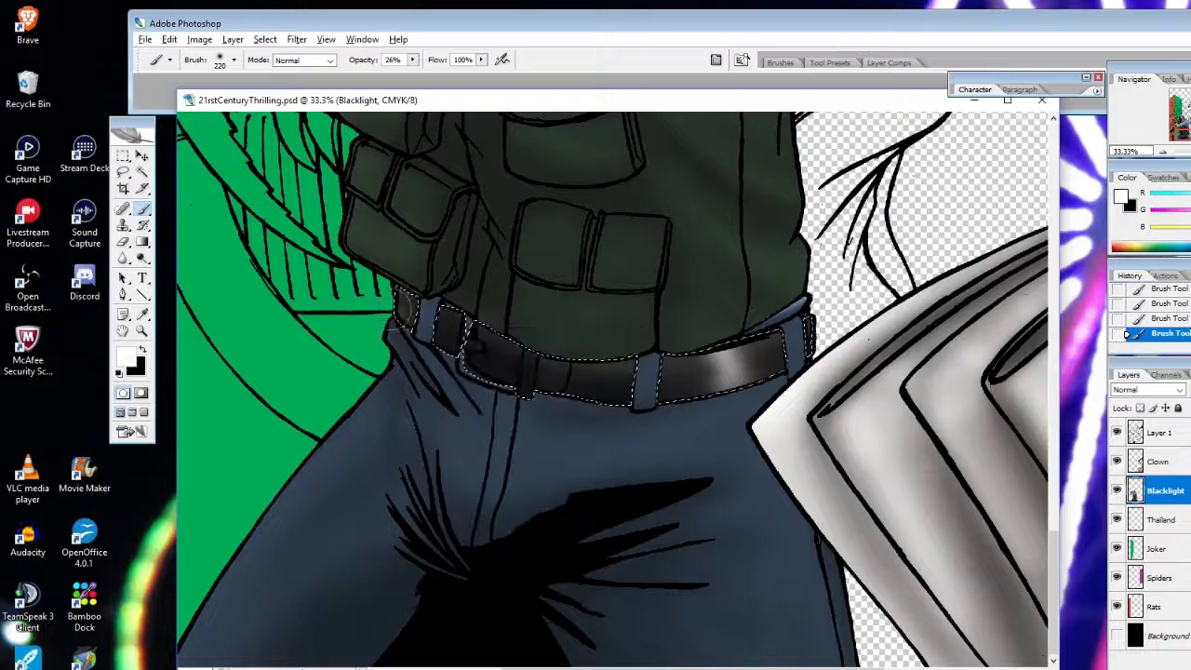
pyautogui.press('x')
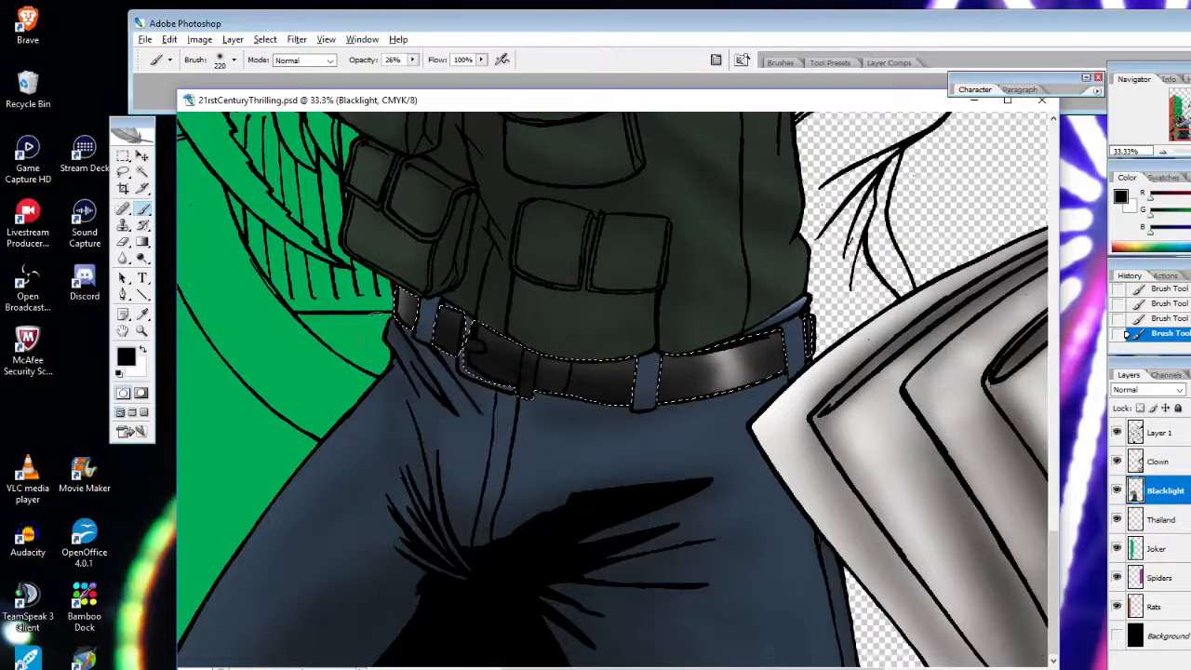
pyautogui.moveTo(426, 317); pyautogui.dragTo(447, 349)
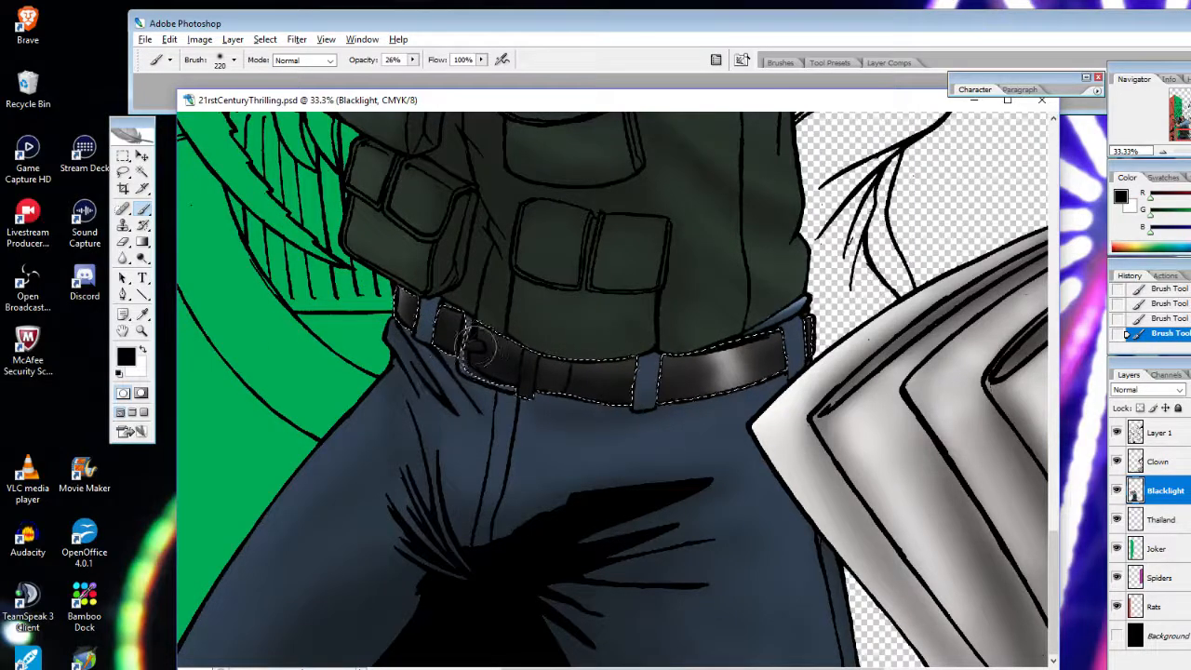
# Brush white highlights onto the belt's front section past the buckle and shade around the front and second loops with black
pyautogui.click(144, 351)
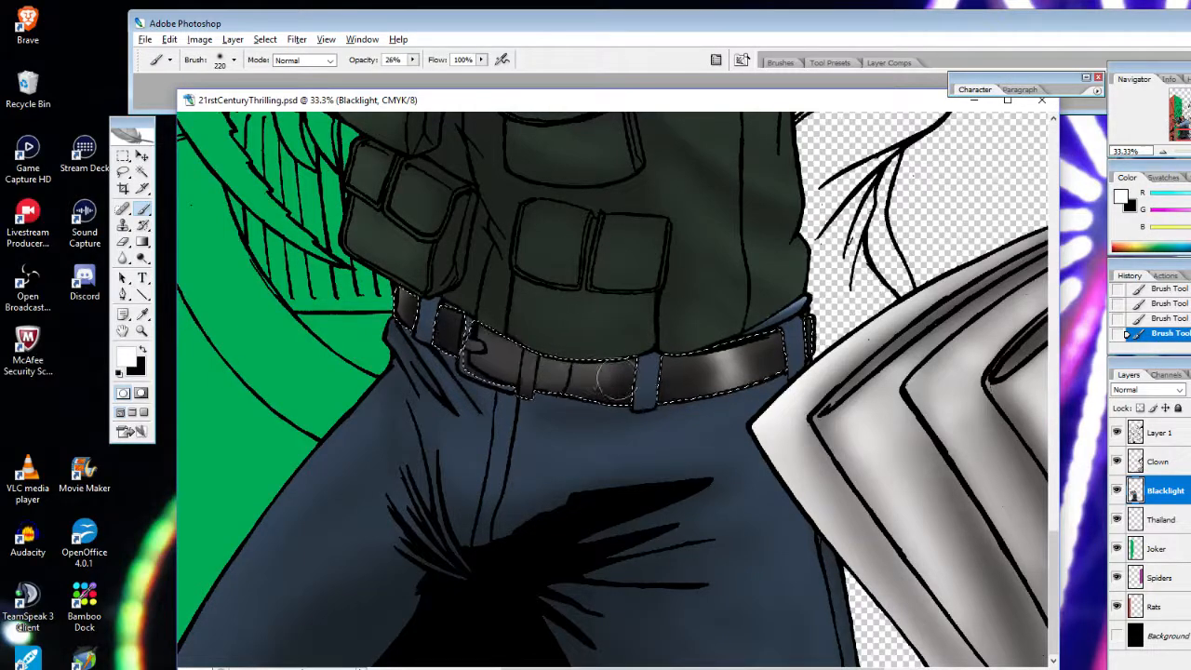
pyautogui.click(143, 351)
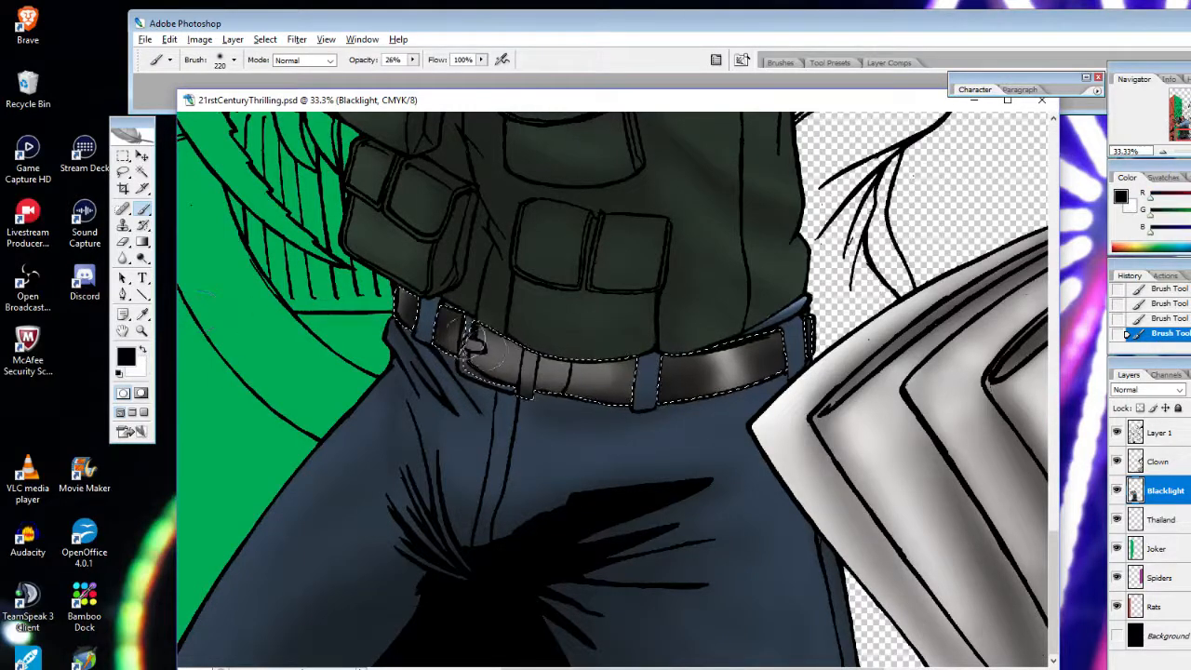
pyautogui.moveTo(565, 378); pyautogui.dragTo(664, 385)
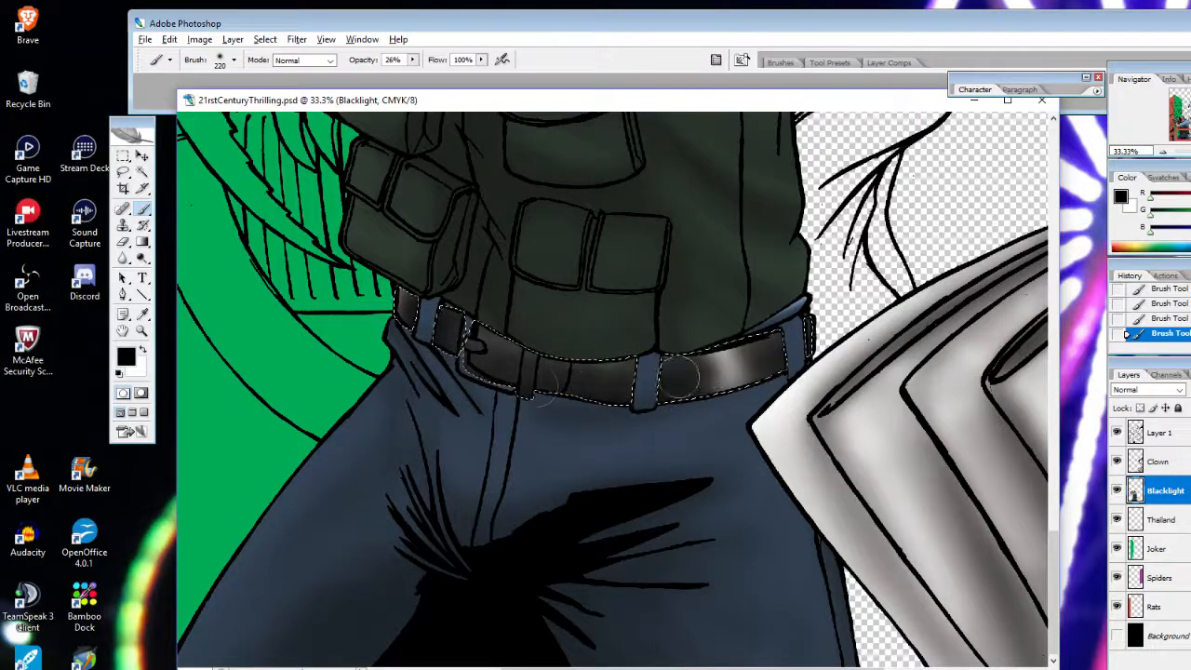
# Clear the belt selection and lasso the belt buckle's frame and prong
pyautogui.click(142, 330)
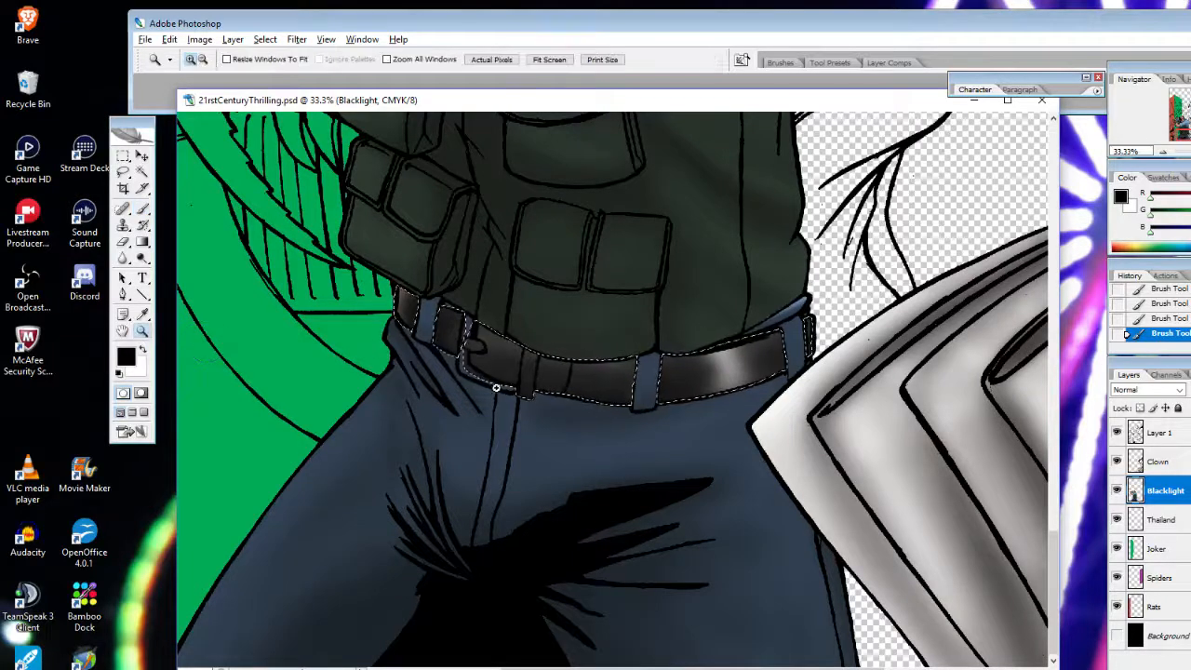
pyautogui.click(475, 369)
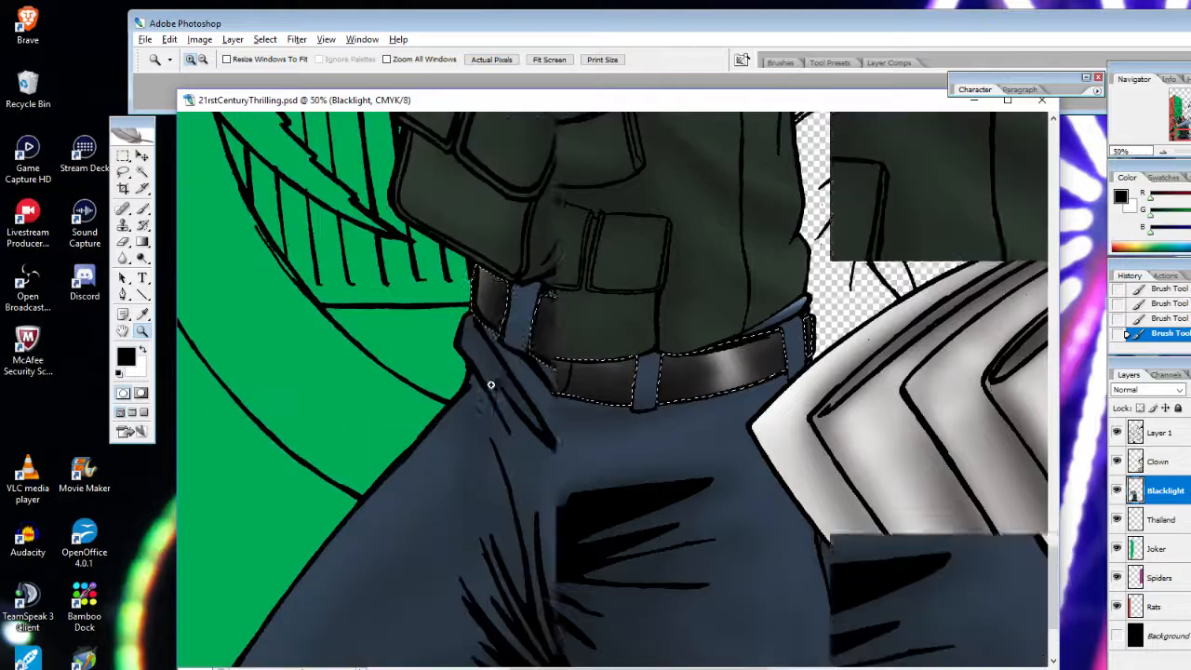
pyautogui.click(495, 378)
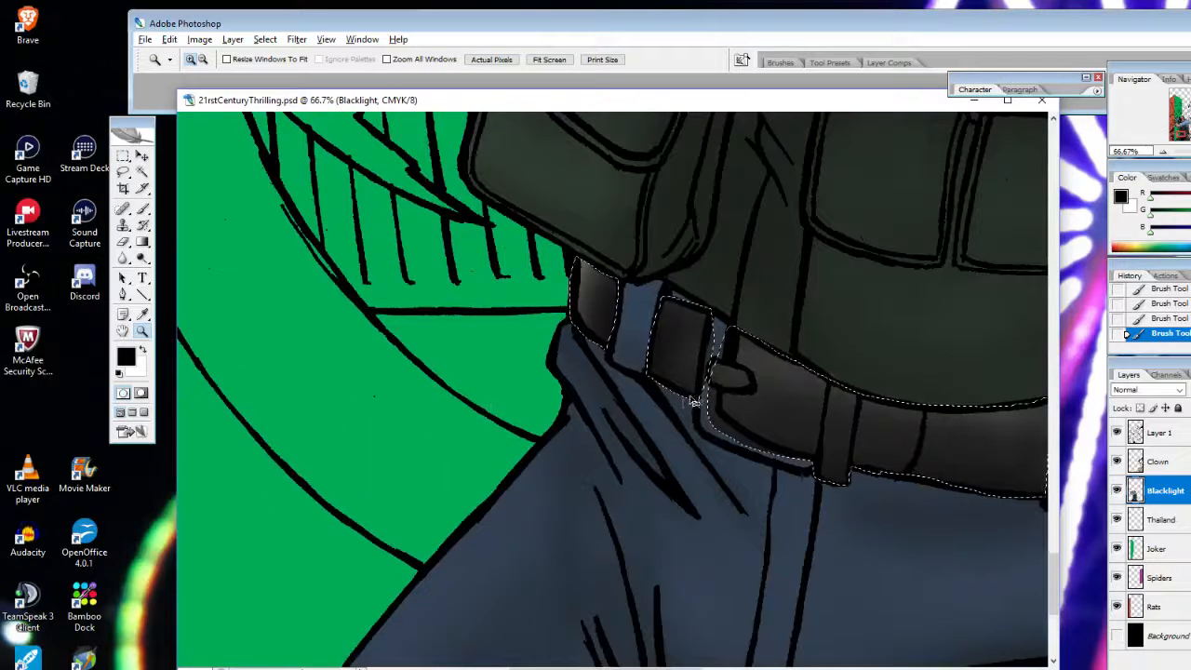
pyautogui.hotkey('ctrl', 'd')
pyautogui.click(759, 402)
pyautogui.click(123, 172)
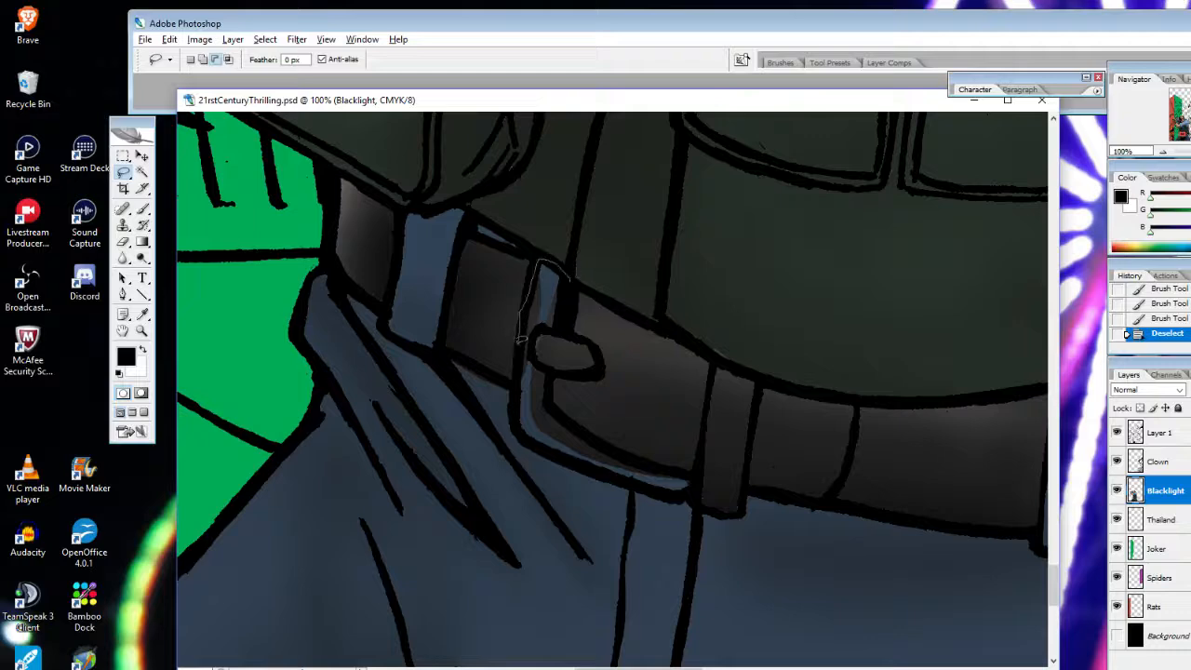
pyautogui.moveTo(520, 425)
pyautogui.mouseDown()
pyautogui.moveTo(604, 466)
pyautogui.moveTo(525, 411)
pyautogui.moveTo(548, 442)
pyautogui.moveTo(686, 494)
pyautogui.mouseUp()
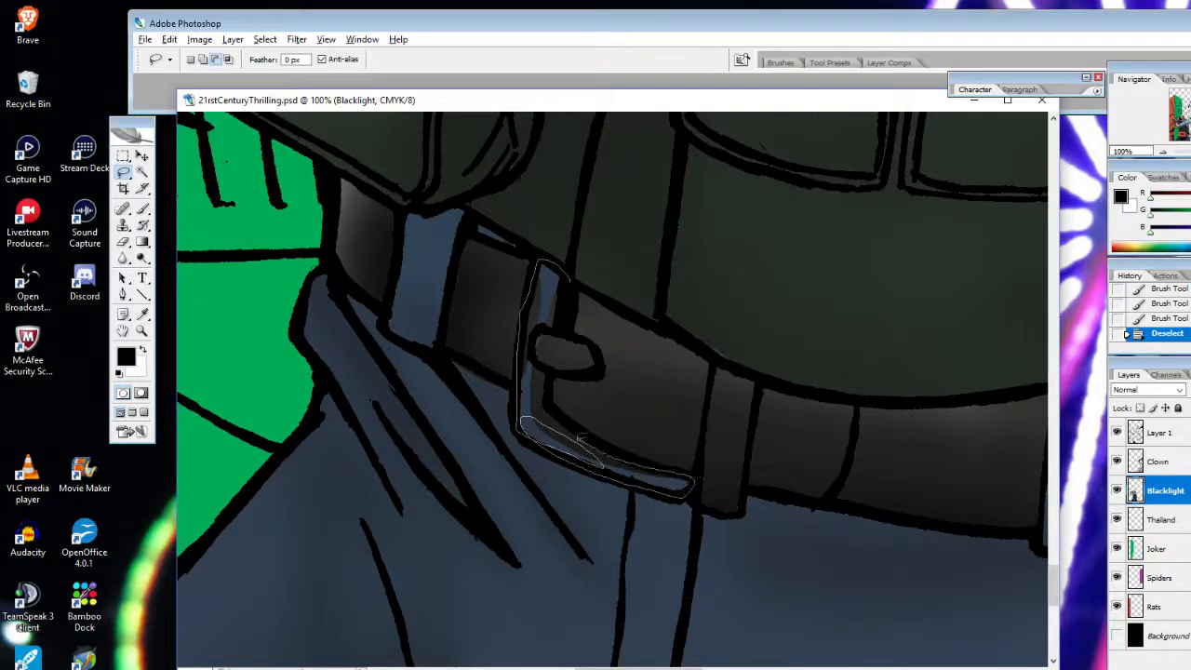
pyautogui.moveTo(581, 437); pyautogui.dragTo(613, 443)
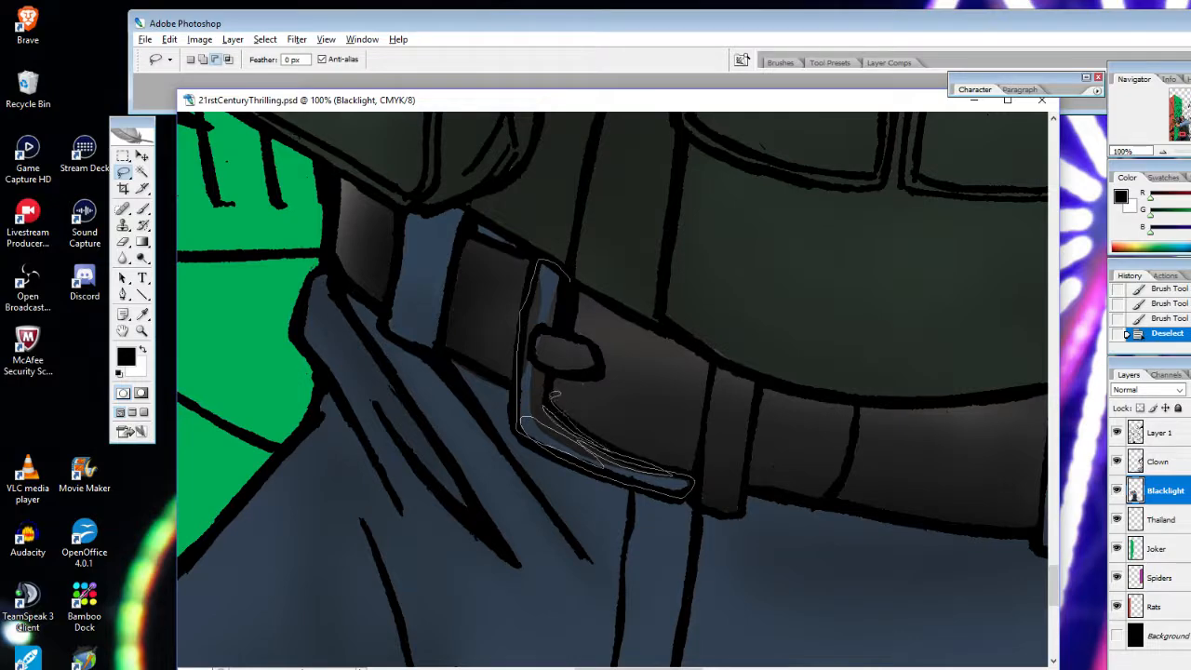
pyautogui.moveTo(578, 335); pyautogui.dragTo(564, 277)
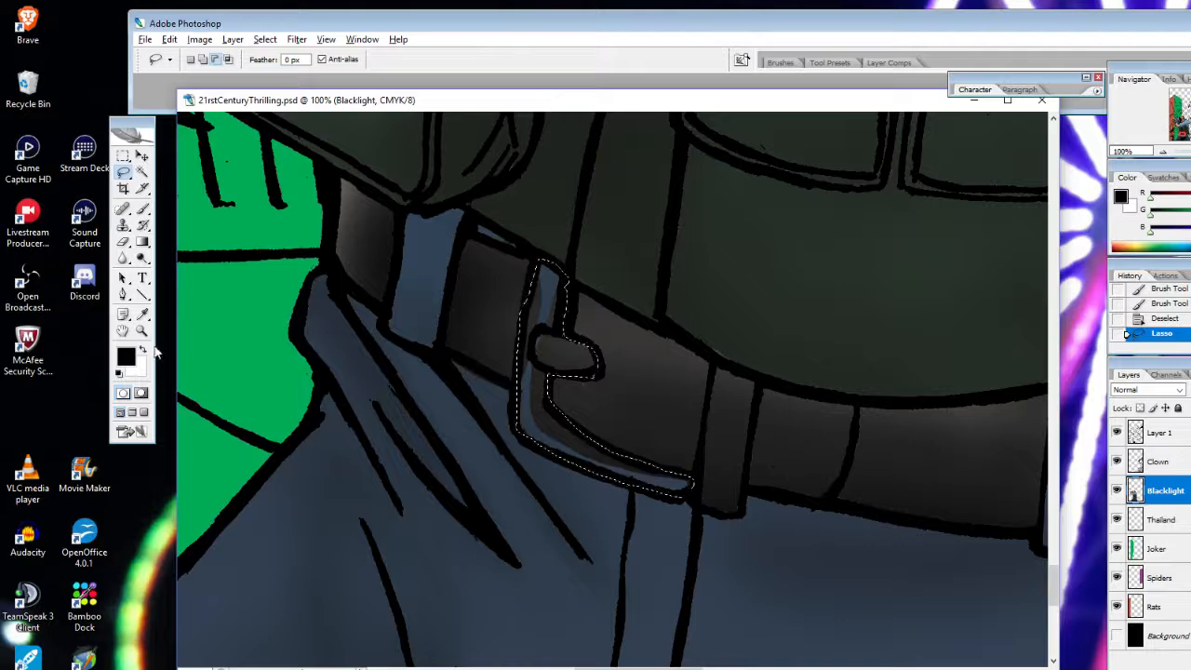
# Brush a dark grey base at 26% opacity over the blue areas inside the selected buckle
pyautogui.click(143, 351)
pyautogui.click(143, 209)
pyautogui.moveTo(536, 283)
pyautogui.mouseDown()
pyautogui.moveTo(549, 358)
pyautogui.moveTo(596, 447)
pyautogui.moveTo(551, 461)
pyautogui.moveTo(426, 431)
pyautogui.moveTo(518, 503)
pyautogui.moveTo(279, 405)
pyautogui.moveTo(599, 226)
pyautogui.moveTo(750, 503)
pyautogui.moveTo(560, 432)
pyautogui.moveTo(593, 436)
pyautogui.mouseUp()
pyautogui.click(144, 350)
pyautogui.click(144, 350)
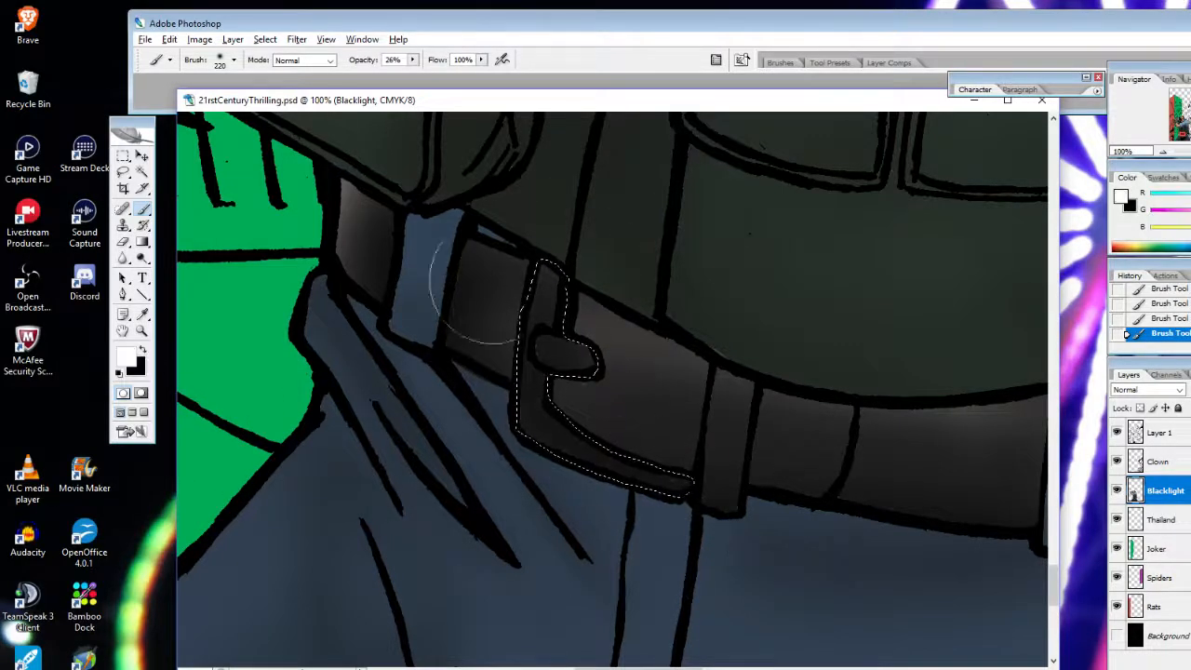
# Lighten the buckle frame and prong to metallic grey with white, using a smaller brush of size 25 at 26% opacity
pyautogui.rightClick(692, 267)
pyautogui.click(729, 272)
pyautogui.moveTo(561, 353)
pyautogui.mouseDown()
pyautogui.moveTo(609, 353)
pyautogui.moveTo(526, 361)
pyautogui.moveTo(558, 428)
pyautogui.moveTo(591, 412)
pyautogui.moveTo(670, 425)
pyautogui.moveTo(527, 408)
pyautogui.moveTo(579, 431)
pyautogui.moveTo(570, 350)
pyautogui.moveTo(585, 356)
pyautogui.moveTo(566, 349)
pyautogui.mouseUp()
pyautogui.rightClick(556, 317)
pyautogui.click(587, 348)
pyautogui.click(551, 310)
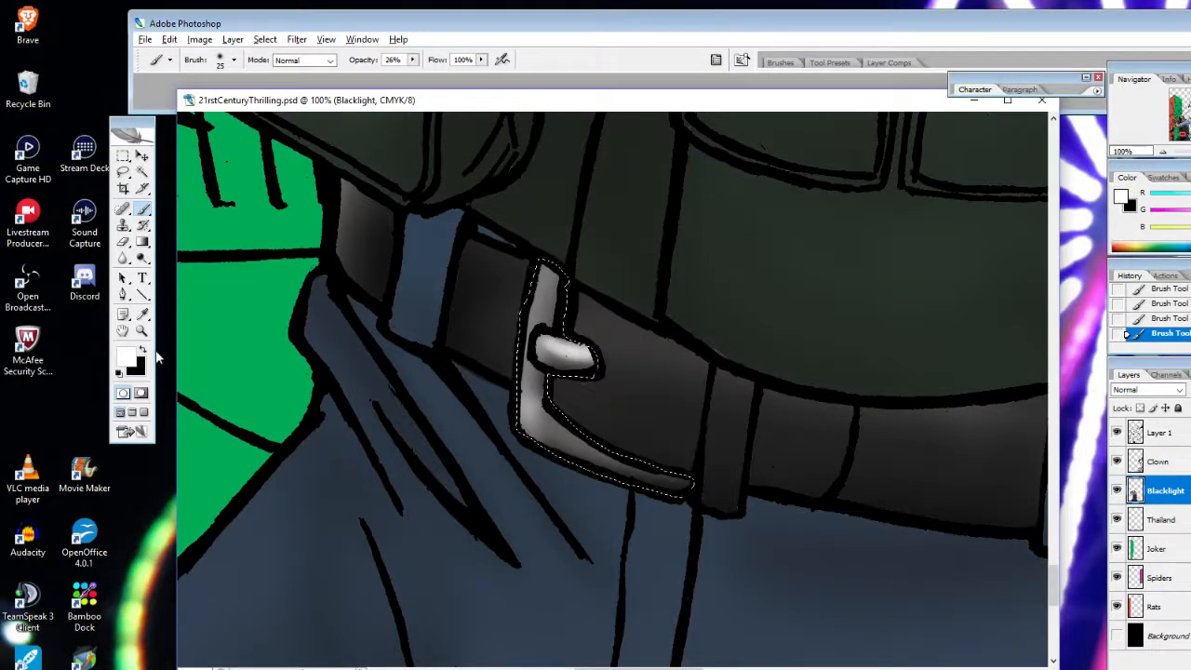
# Shade the outer edge of the buckle frame with black using a size 82 brush
pyautogui.press('x')
pyautogui.rightClick(508, 364)
pyautogui.click(580, 394)
pyautogui.click(473, 404)
pyautogui.moveTo(510, 415)
pyautogui.mouseDown()
pyautogui.moveTo(471, 405)
pyautogui.moveTo(531, 430)
pyautogui.moveTo(539, 447)
pyautogui.moveTo(516, 297)
pyautogui.moveTo(532, 284)
pyautogui.moveTo(508, 419)
pyautogui.moveTo(620, 494)
pyautogui.moveTo(570, 455)
pyautogui.moveTo(695, 512)
pyautogui.moveTo(519, 444)
pyautogui.moveTo(639, 498)
pyautogui.moveTo(529, 236)
pyautogui.moveTo(526, 462)
pyautogui.moveTo(497, 380)
pyautogui.moveTo(513, 295)
pyautogui.moveTo(471, 493)
pyautogui.mouseUp()
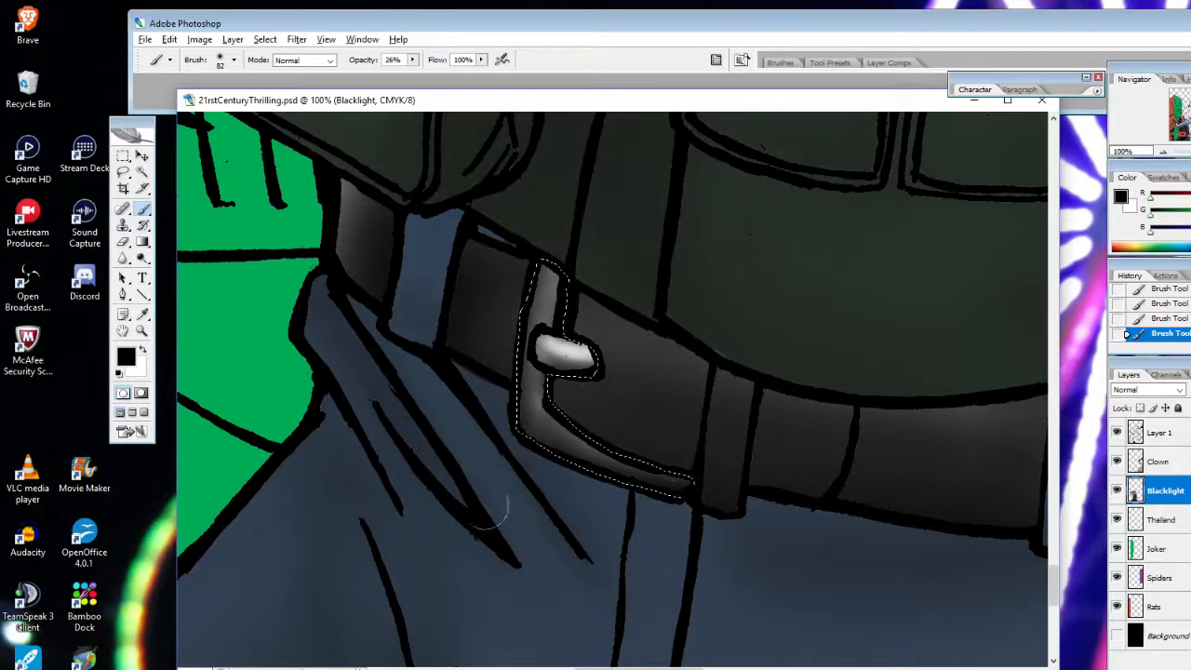
# Brighten the buckle's prong with white, darken the frame's lower edge with black, and deselect
pyautogui.click(144, 349)
pyautogui.moveTo(561, 412)
pyautogui.mouseDown()
pyautogui.moveTo(777, 471)
pyautogui.moveTo(662, 441)
pyautogui.moveTo(548, 349)
pyautogui.mouseUp()
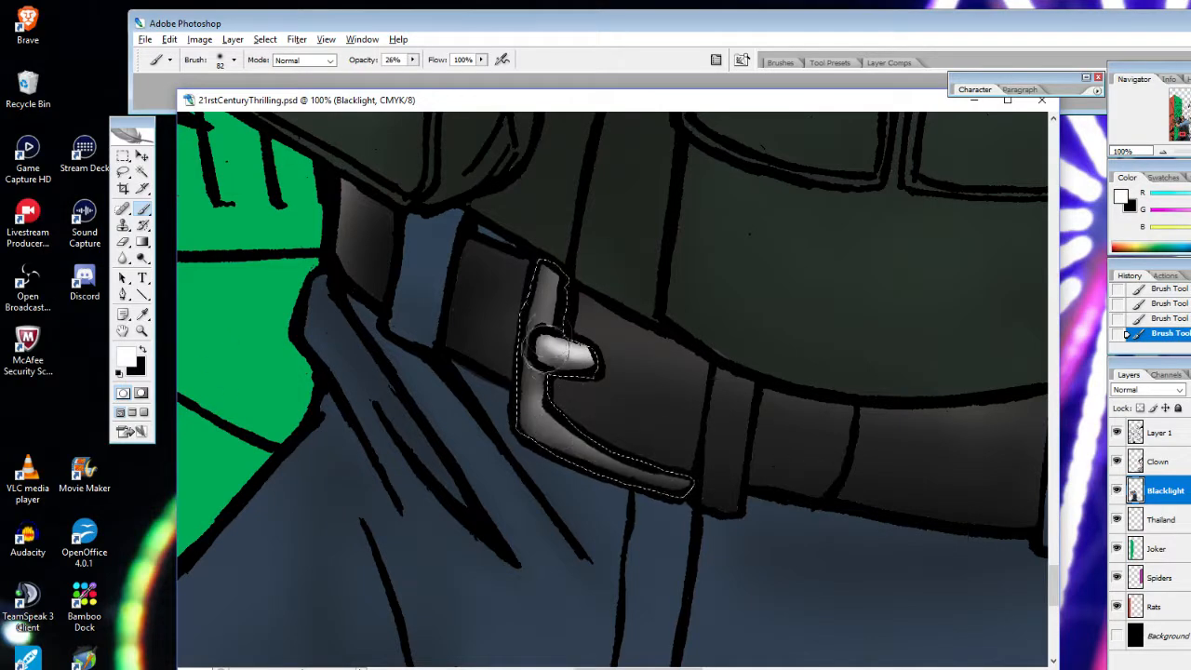
pyautogui.click(143, 349)
pyautogui.moveTo(524, 457)
pyautogui.mouseDown()
pyautogui.moveTo(577, 447)
pyautogui.moveTo(797, 456)
pyautogui.mouseUp()
pyautogui.hotkey('ctrl', 'd')
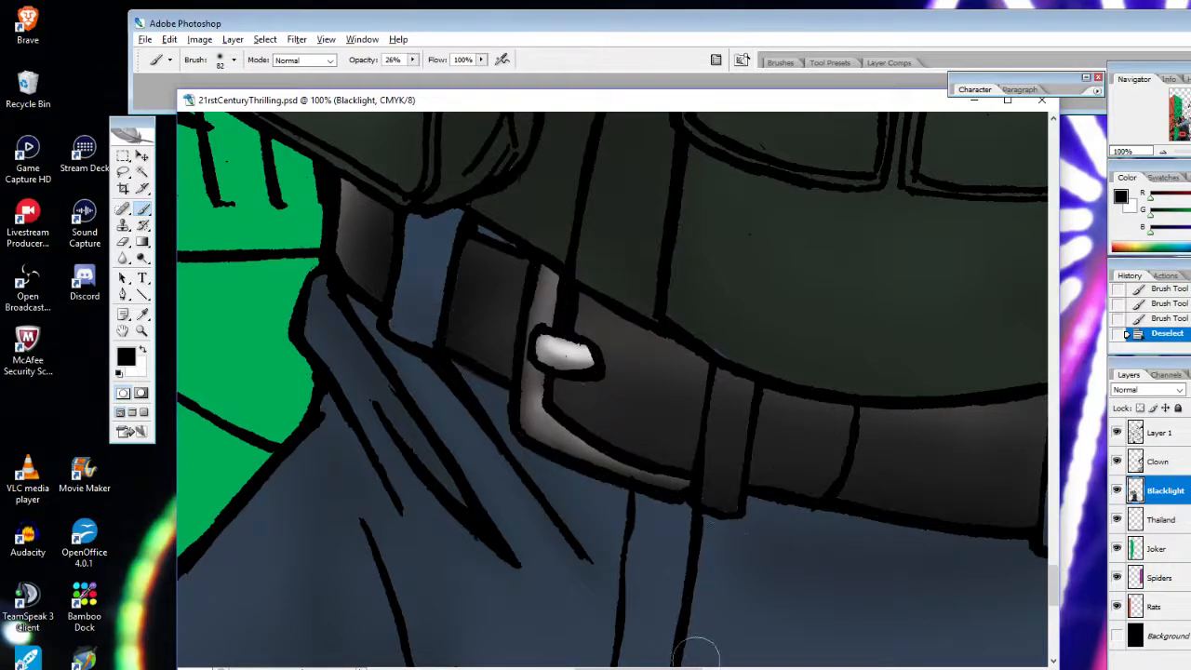
# Sample the jeans' dark blue and touch up the edge of the belt loop beside the buckle with a size 19 brush
pyautogui.click(142, 315)
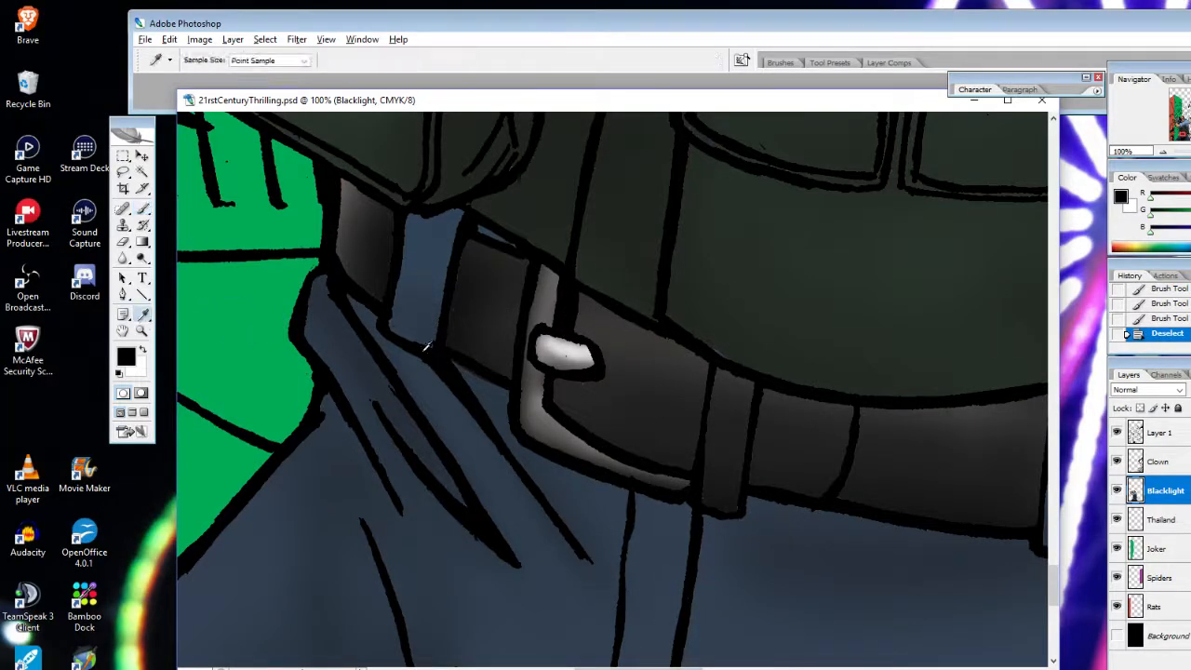
pyautogui.rightClick(373, 359)
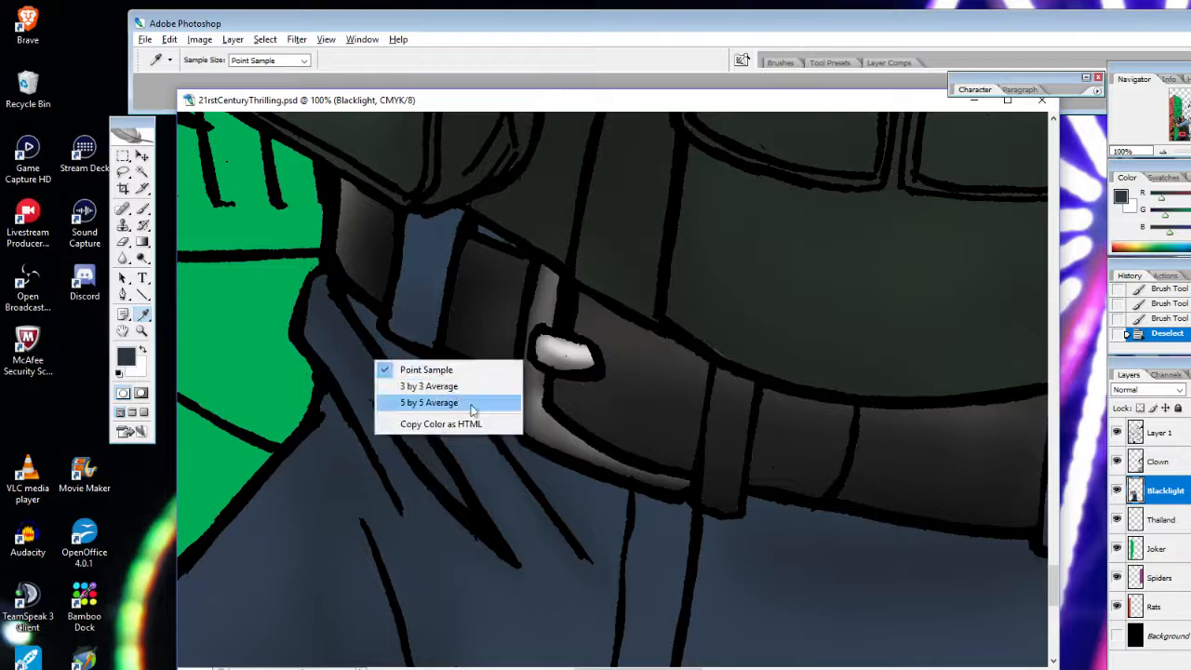
pyautogui.click(142, 172)
pyautogui.click(143, 208)
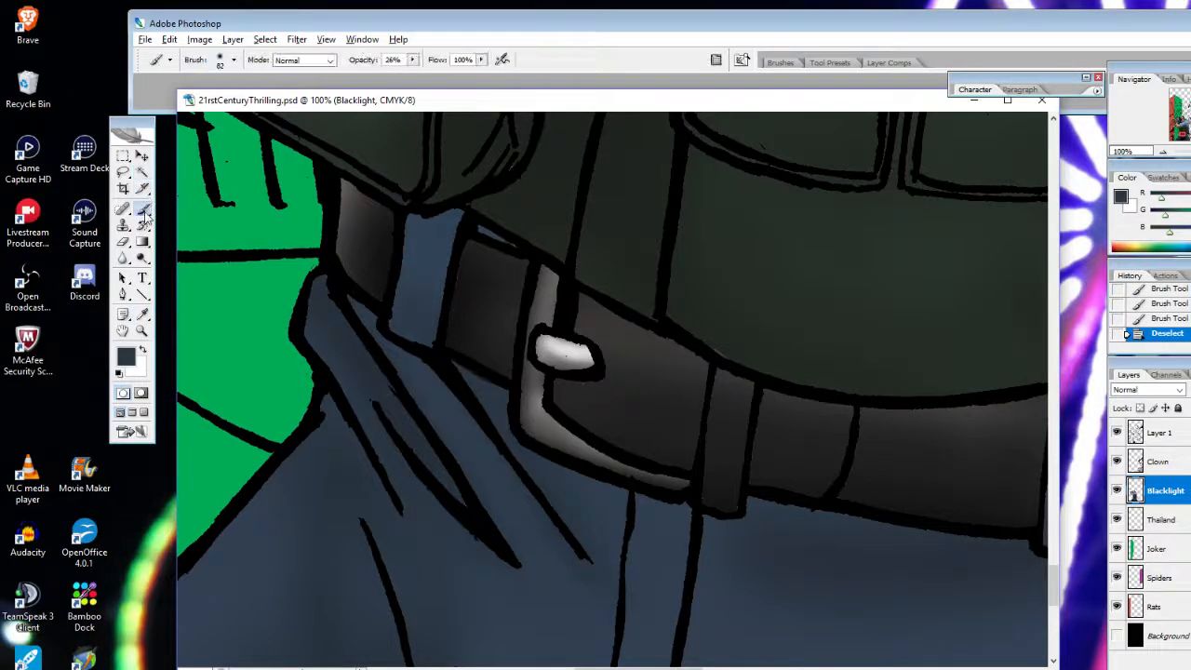
pyautogui.rightClick(454, 310)
pyautogui.moveTo(514, 343)
pyautogui.mouseDown()
pyautogui.moveTo(492, 345)
pyautogui.moveTo(488, 383)
pyautogui.mouseUp()
pyautogui.click(456, 365)
# Sample the vest's dark green and paint over the blue sliver above the belt outline near the buckle
pyautogui.click(141, 331)
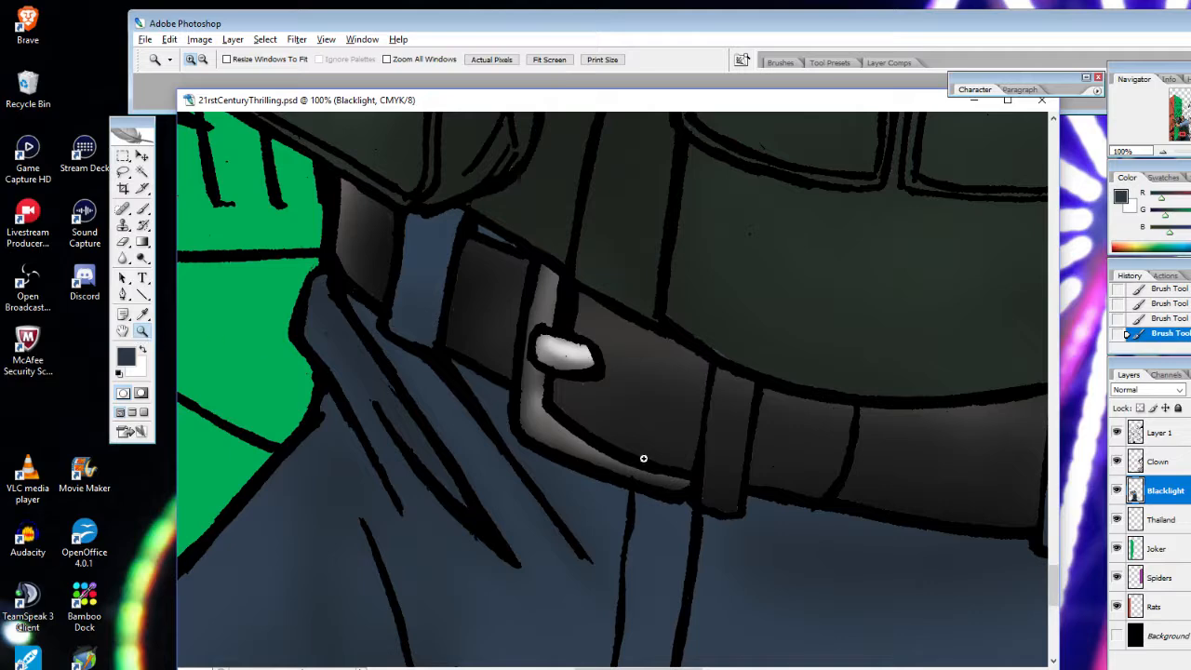
pyautogui.keyDown('alt'); pyautogui.click(696, 443); pyautogui.keyUp('alt')
pyautogui.keyDown('alt'); pyautogui.click(761, 446); pyautogui.keyUp('alt')
pyautogui.keyDown('alt'); pyautogui.click(746, 367); pyautogui.keyUp('alt')
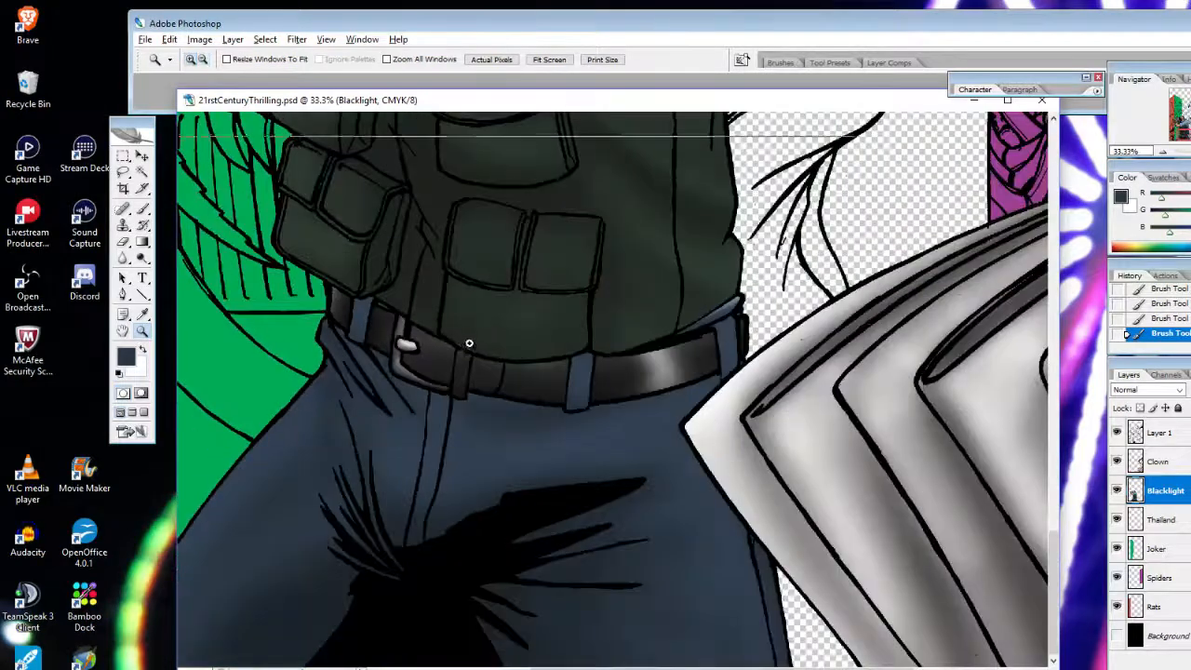
pyautogui.click(470, 343)
pyautogui.click(467, 346)
pyautogui.click(829, 438)
pyautogui.click(826, 472)
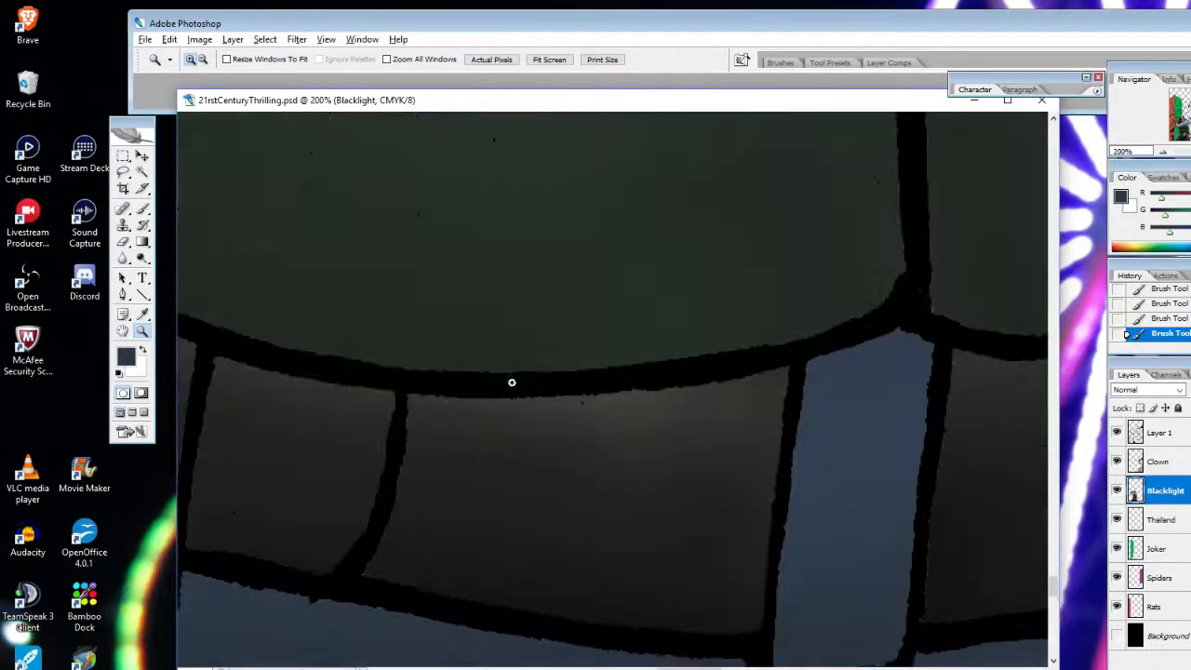
pyautogui.click(248, 308)
pyautogui.click(142, 209)
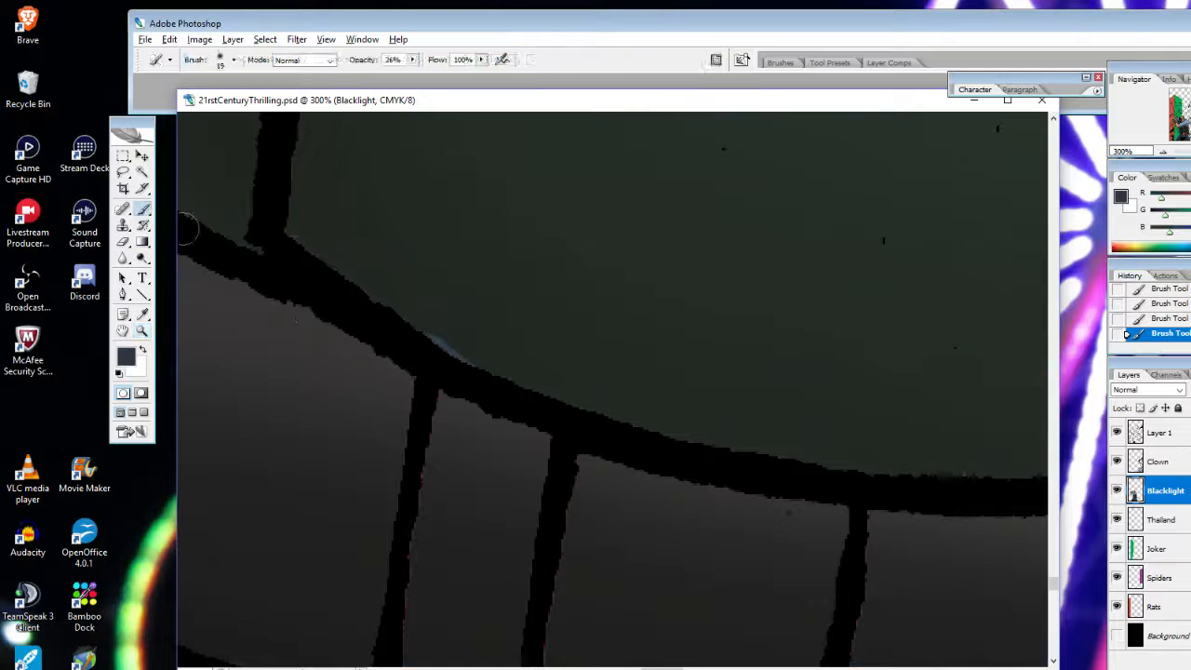
pyautogui.click(143, 315)
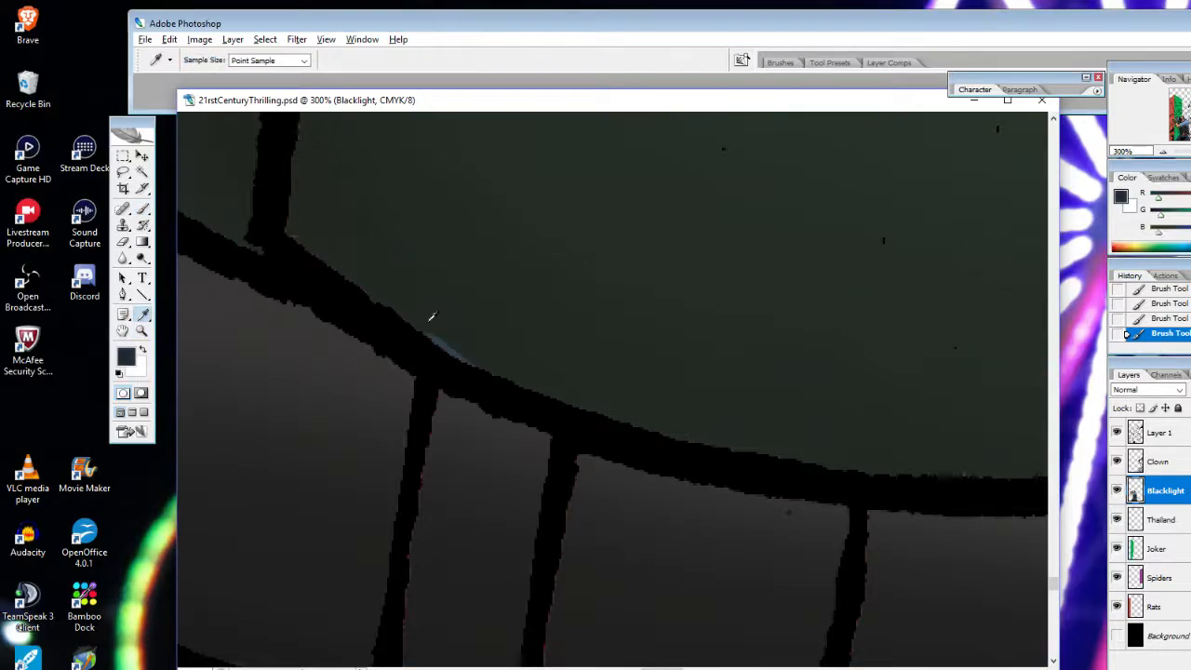
pyautogui.click(147, 208)
pyautogui.moveTo(412, 316)
pyautogui.mouseDown()
pyautogui.moveTo(468, 332)
pyautogui.moveTo(525, 373)
pyautogui.mouseUp()
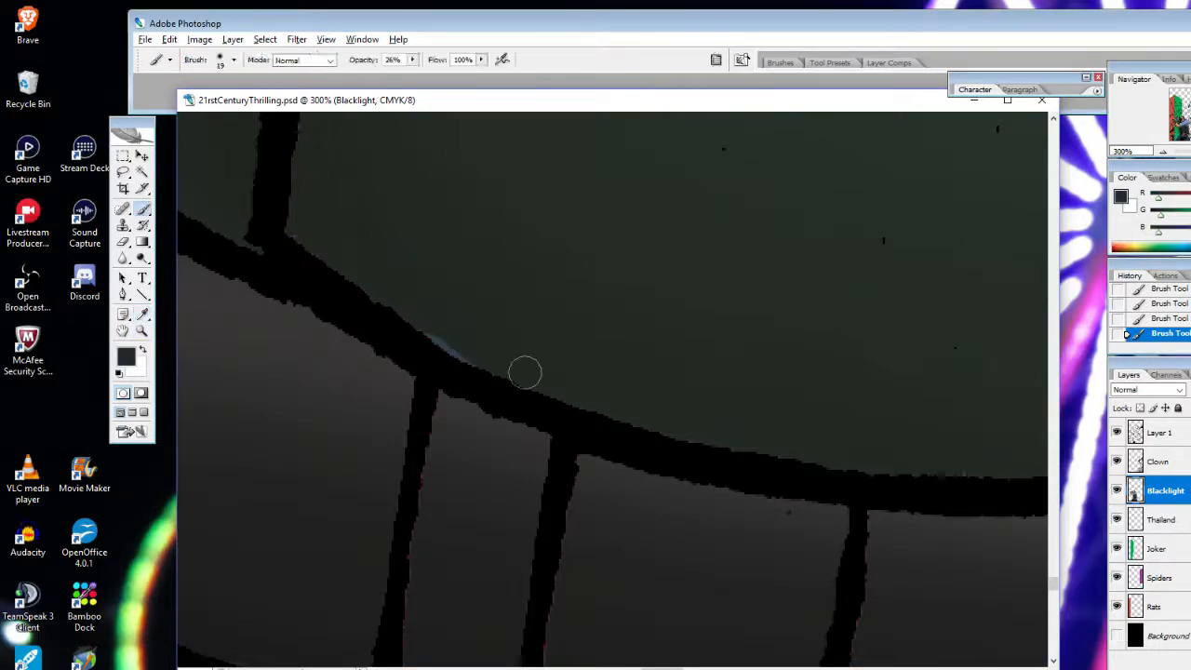
pyautogui.moveTo(420, 325); pyautogui.dragTo(491, 380)
# Erase the rough edges of the belt's upper outline on Layer 1 with a size 7 eraser
pyautogui.press('e')
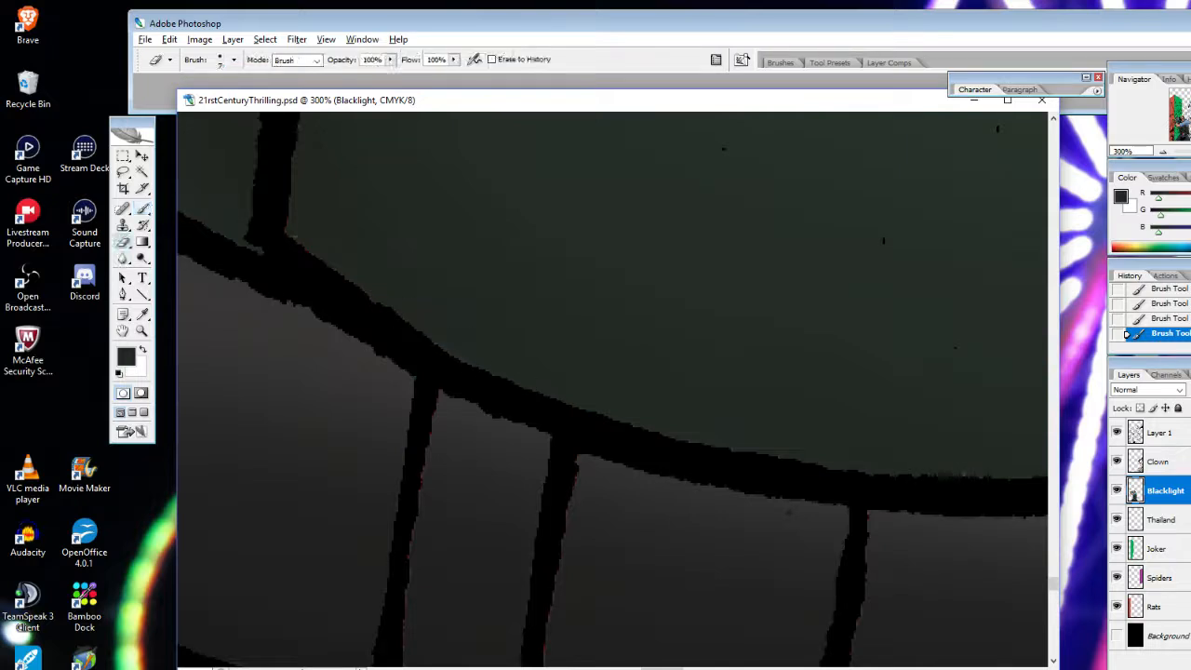
pyautogui.click(1159, 433)
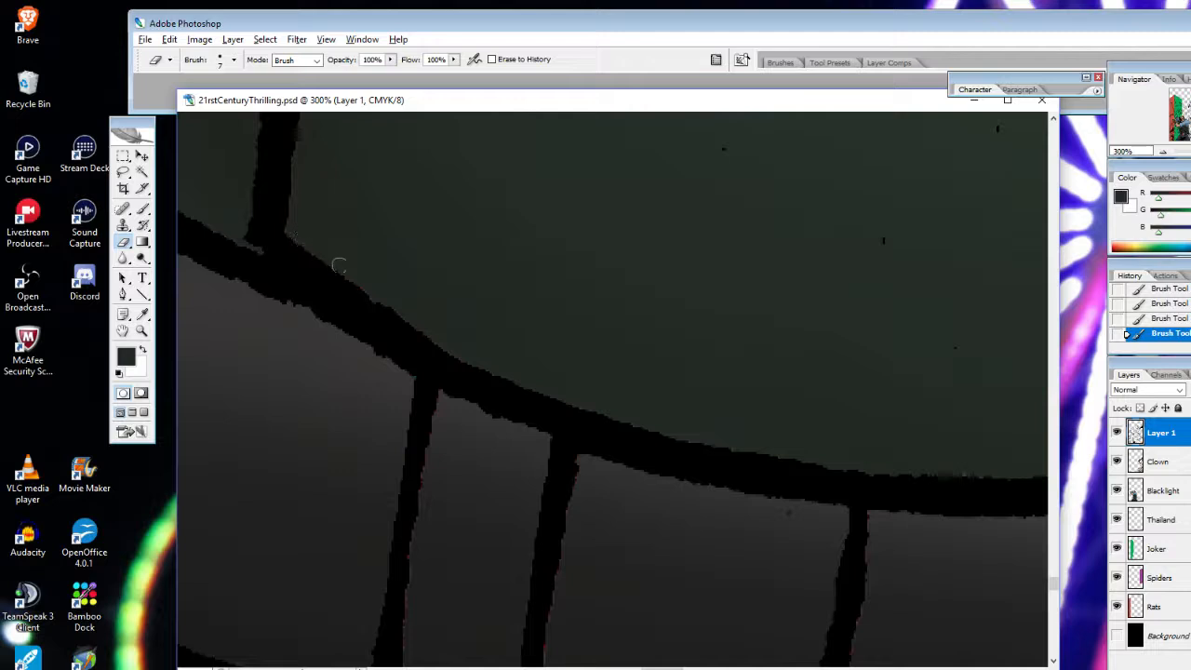
pyautogui.click(383, 295)
pyautogui.moveTo(359, 277)
pyautogui.mouseDown()
pyautogui.moveTo(477, 359)
pyautogui.moveTo(527, 425)
pyautogui.mouseUp()
pyautogui.click(462, 403)
pyautogui.click(452, 395)
pyautogui.moveTo(448, 394); pyautogui.dragTo(543, 436)
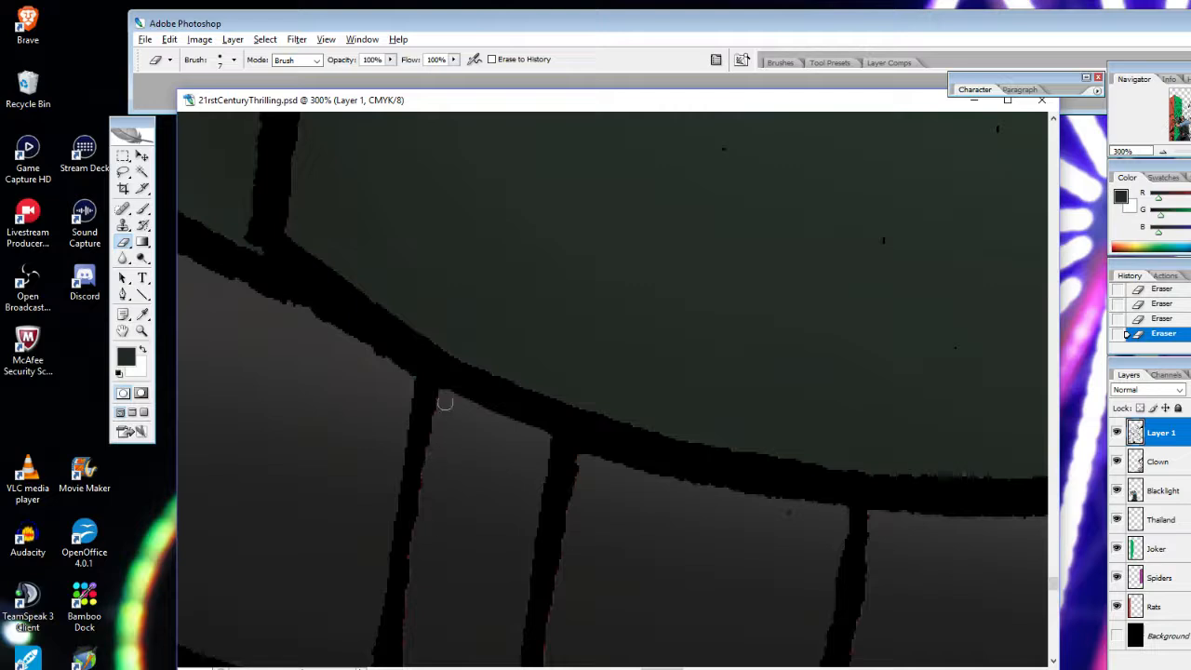
# Smooth the side lines of the black belt keeper and the underside of the belt's upper outline with the eraser
pyautogui.moveTo(428, 486); pyautogui.dragTo(420, 544)
pyautogui.moveTo(577, 462); pyautogui.dragTo(552, 658)
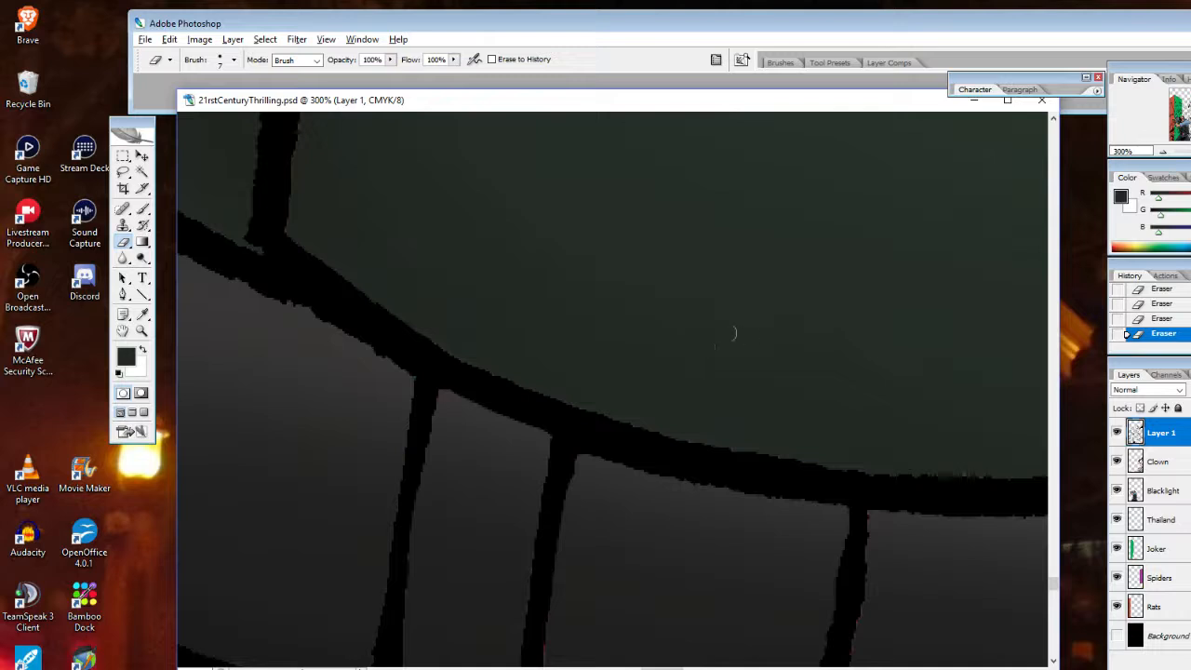
pyautogui.moveTo(225, 287)
pyautogui.mouseDown()
pyautogui.moveTo(309, 314)
pyautogui.moveTo(407, 381)
pyautogui.mouseUp()
# Erase the rough line edges around the lower end of the belt keeper and along the jeans' fly seams
pyautogui.click(145, 333)
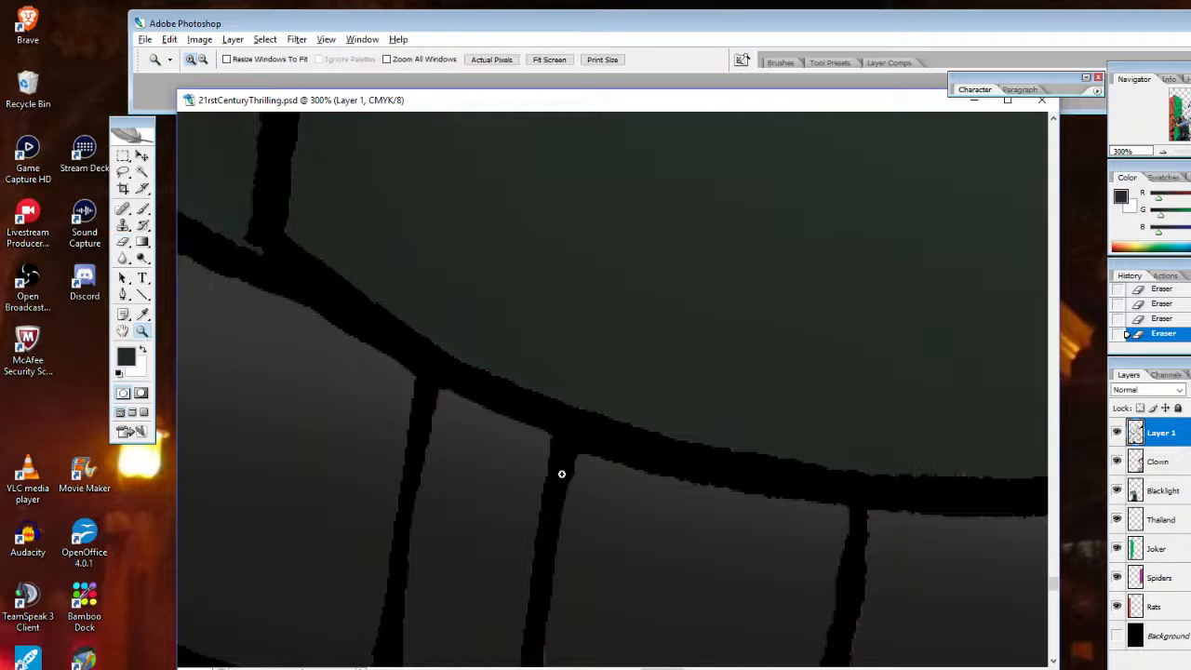
pyautogui.keyDown('alt'); pyautogui.click(606, 511); pyautogui.keyUp('alt')
pyautogui.keyDown('alt'); pyautogui.click(620, 519); pyautogui.keyUp('alt')
pyautogui.click(605, 430)
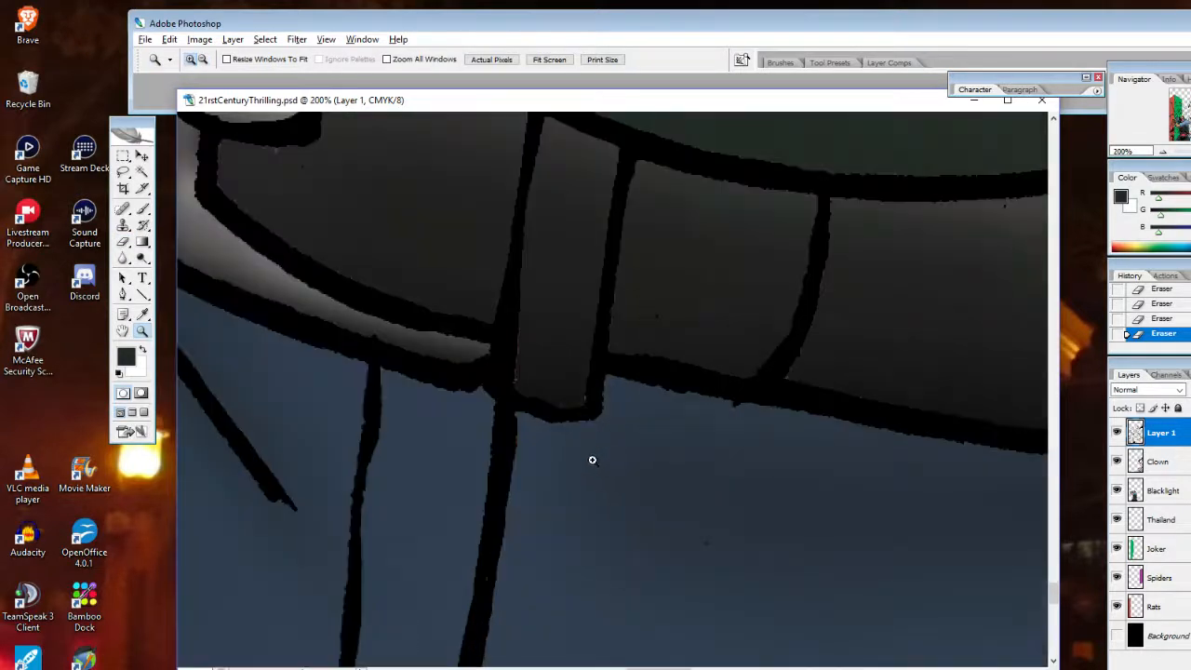
pyautogui.click(587, 444)
pyautogui.press('e')
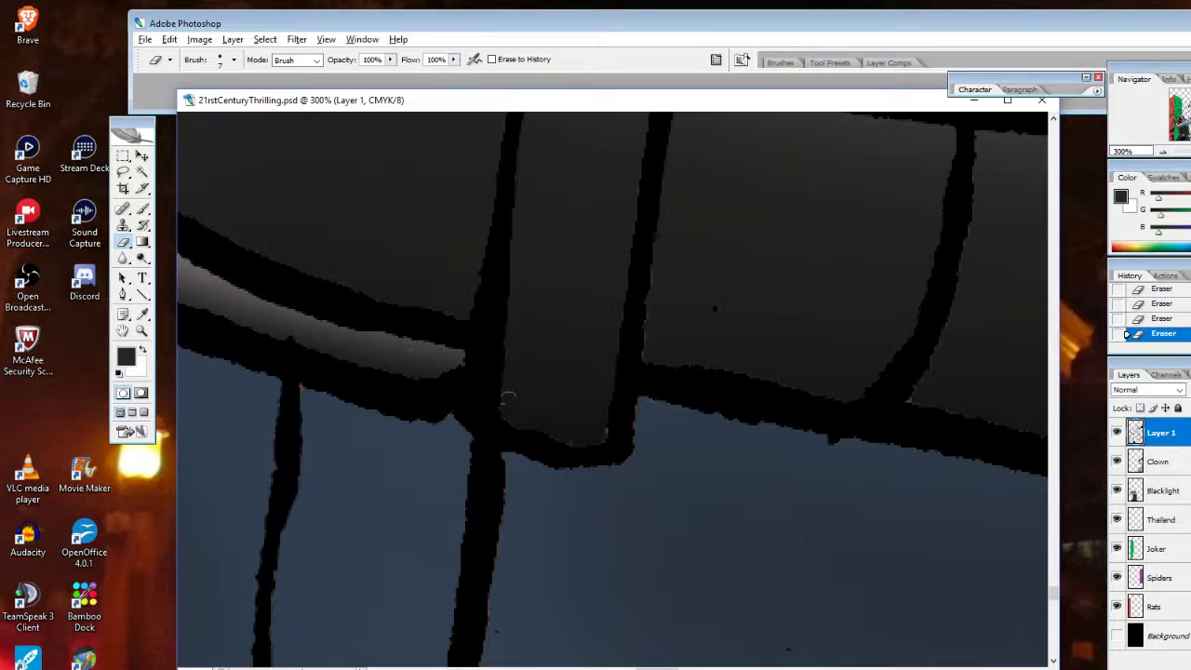
pyautogui.moveTo(515, 357)
pyautogui.mouseDown()
pyautogui.moveTo(507, 417)
pyautogui.moveTo(590, 439)
pyautogui.mouseUp()
pyautogui.moveTo(509, 467); pyautogui.dragTo(494, 573)
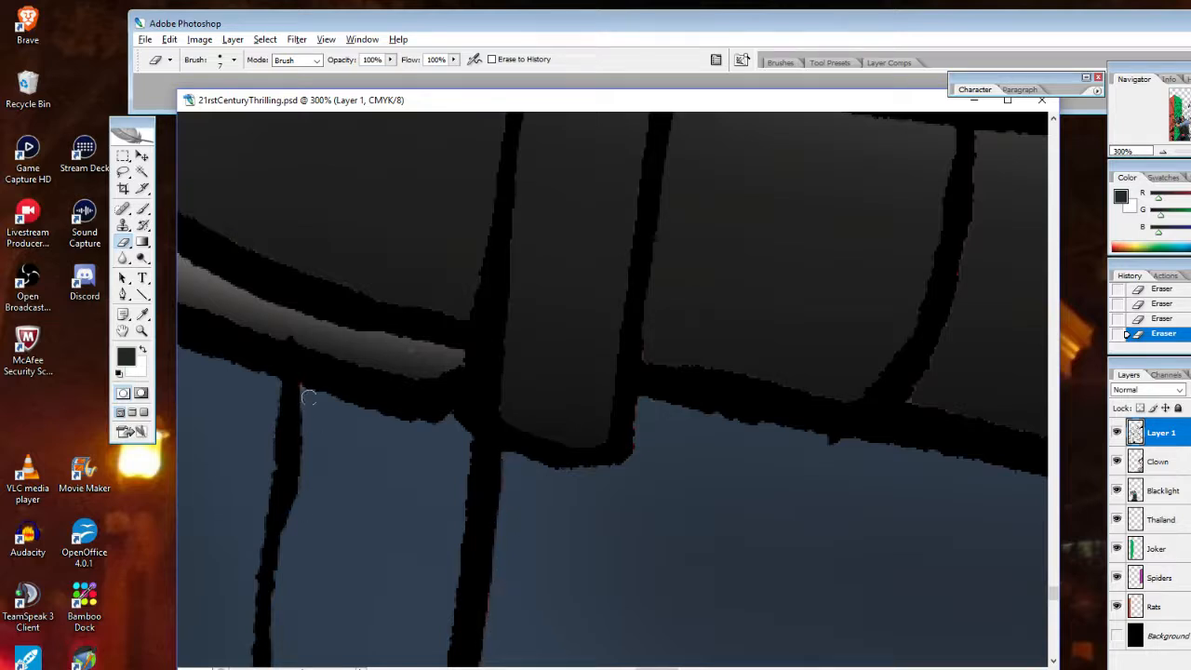
pyautogui.moveTo(309, 398); pyautogui.dragTo(309, 503)
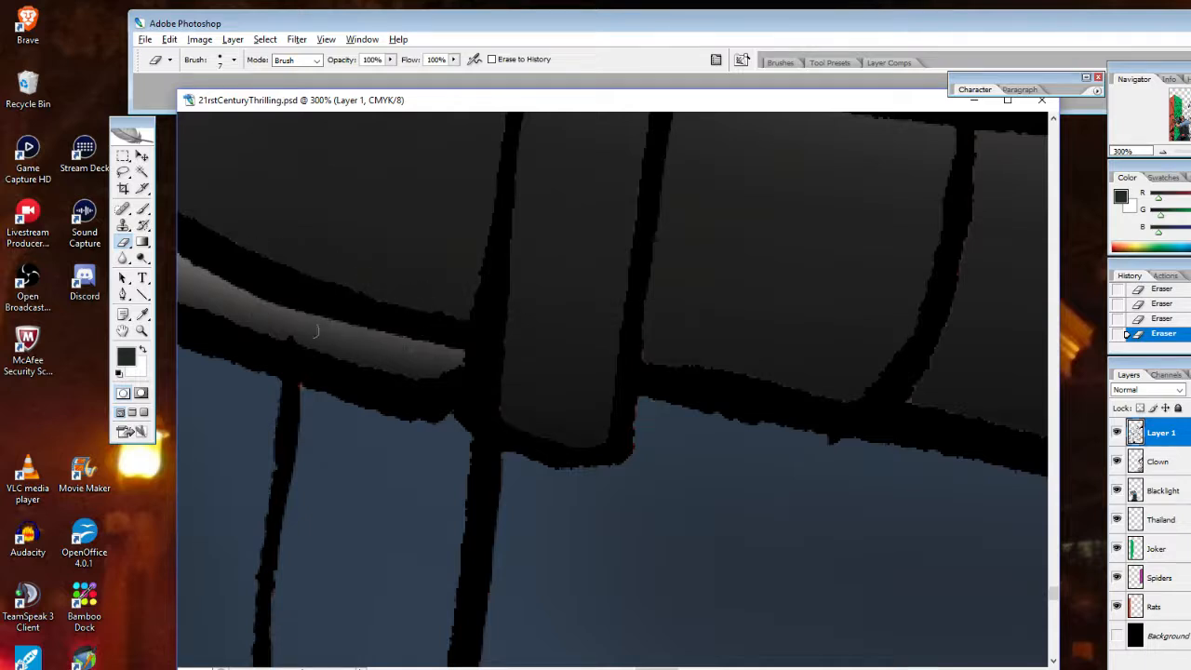
# Paint over the light slivers along the vest's lower edge above the waistband on the Blacklight layer, using the size 19 brush at 26% opacity
pyautogui.click(142, 331)
pyautogui.keyDown('alt'); pyautogui.click(513, 434); pyautogui.keyUp('alt')
pyautogui.keyDown('alt'); pyautogui.click(587, 454); pyautogui.keyUp('alt')
pyautogui.keyDown('alt'); pyautogui.click(707, 474); pyautogui.keyUp('alt')
pyautogui.keyDown('alt'); pyautogui.click(789, 472); pyautogui.keyUp('alt')
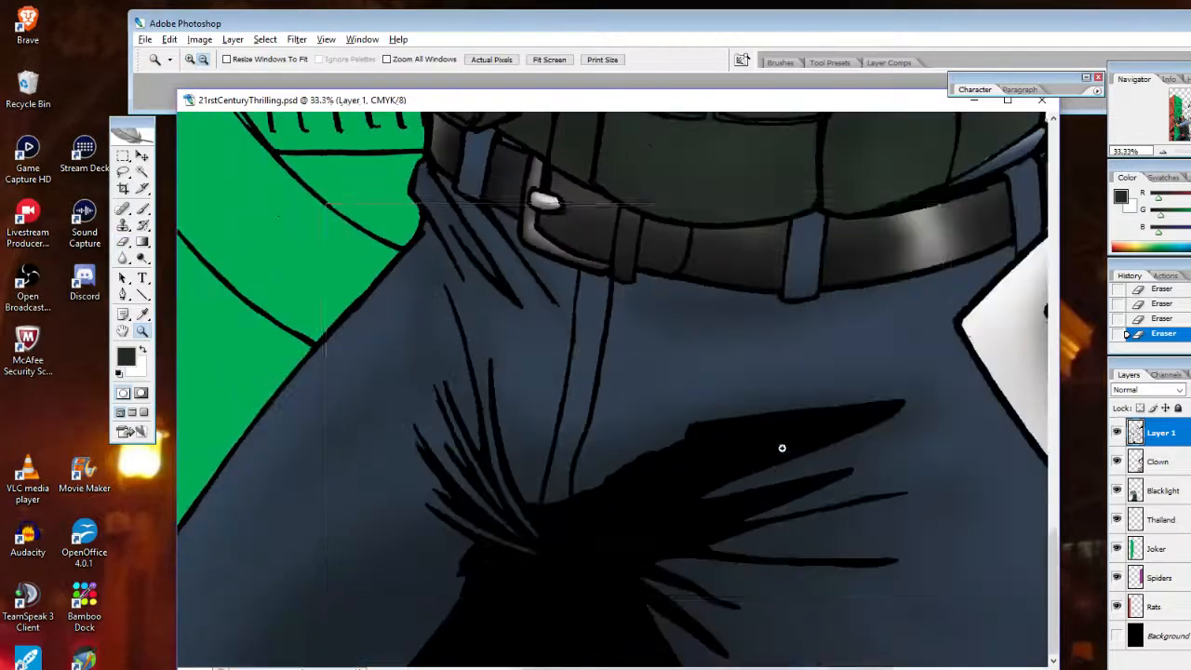
pyautogui.keyDown('alt'); pyautogui.click(782, 449); pyautogui.keyUp('alt')
pyautogui.click(835, 360)
pyautogui.click(620, 387)
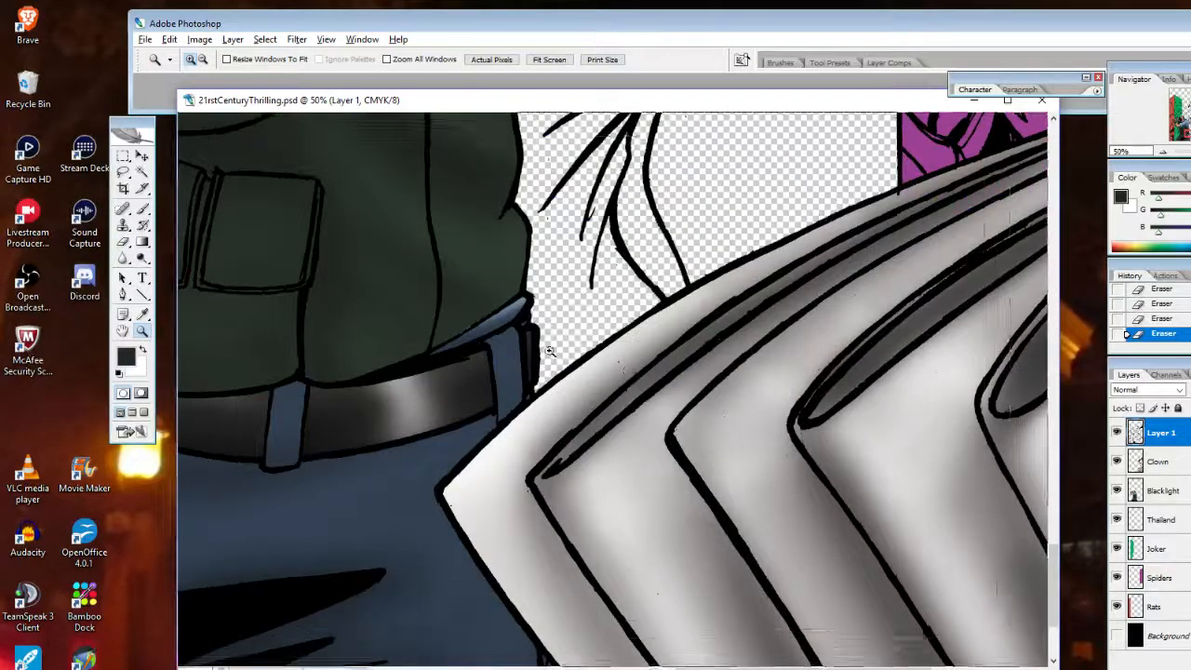
pyautogui.click(575, 394)
pyautogui.click(630, 362)
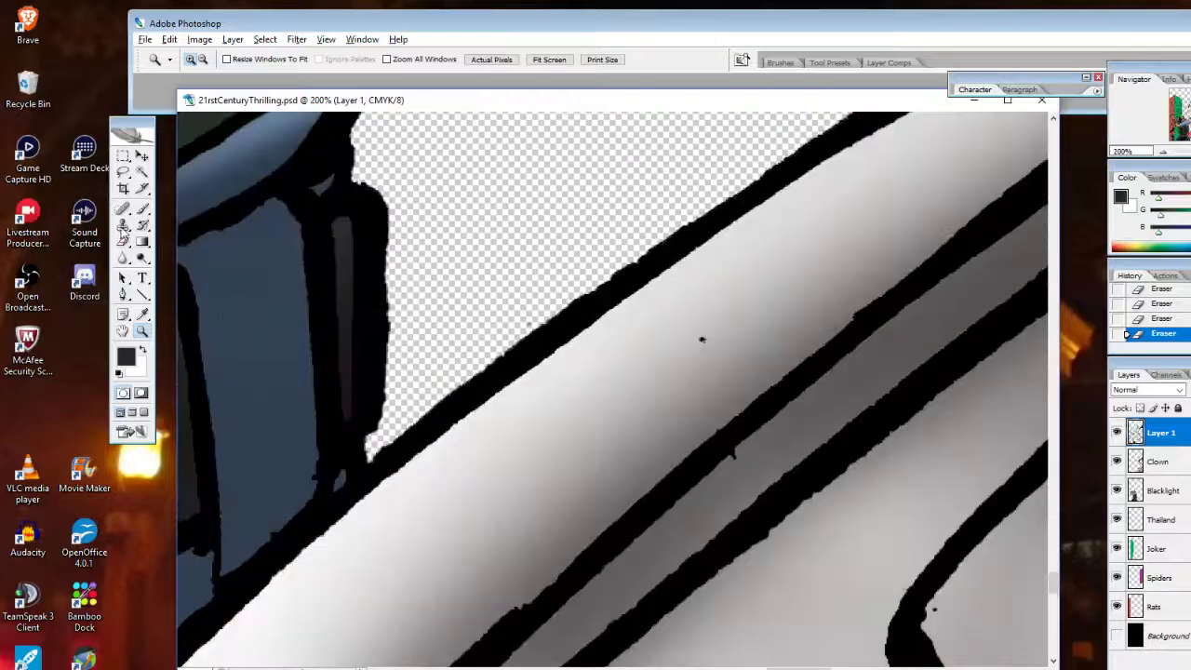
pyautogui.click(123, 242)
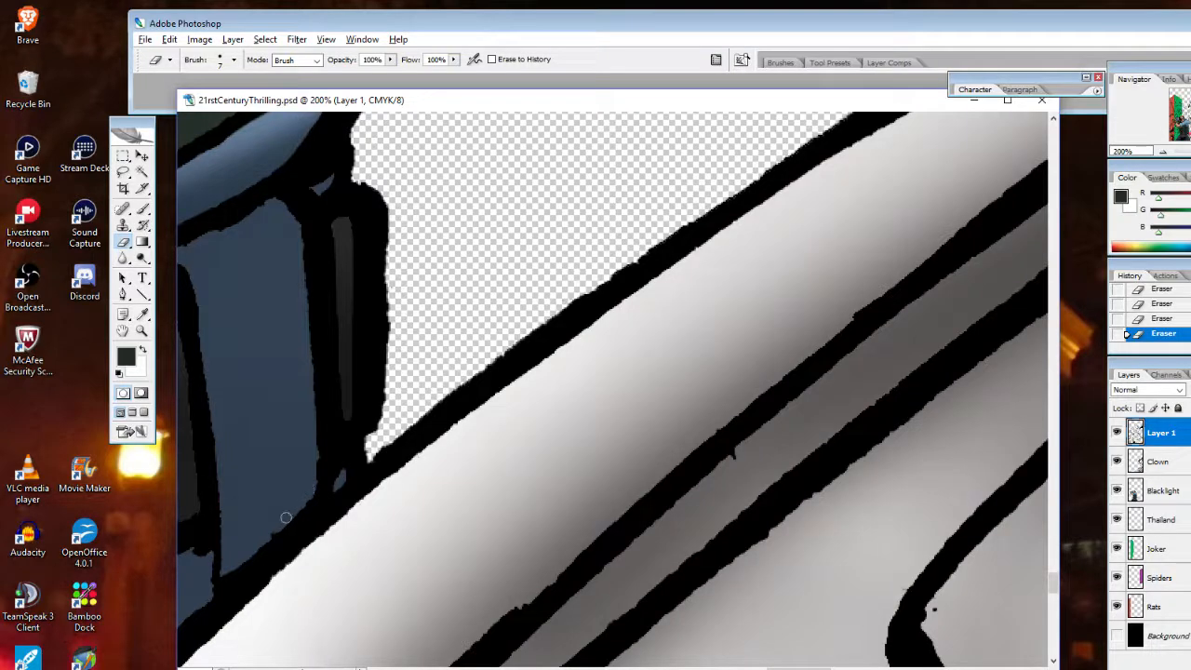
pyautogui.moveTo(798, 667); pyautogui.dragTo(752, 668)
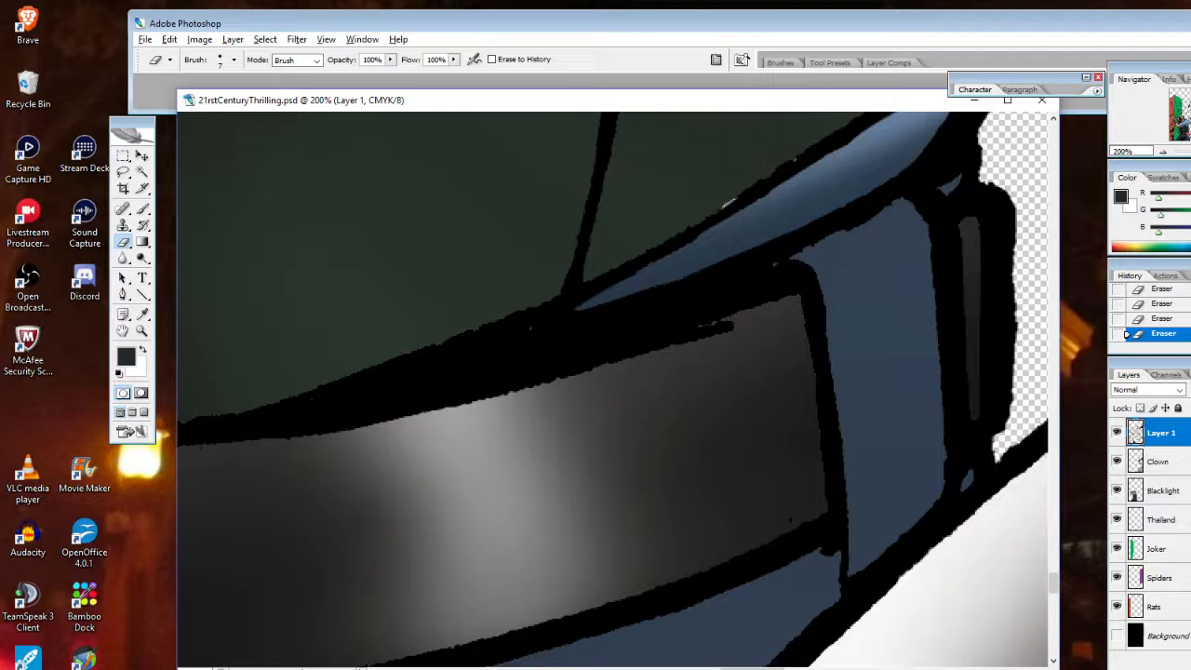
pyautogui.click(143, 209)
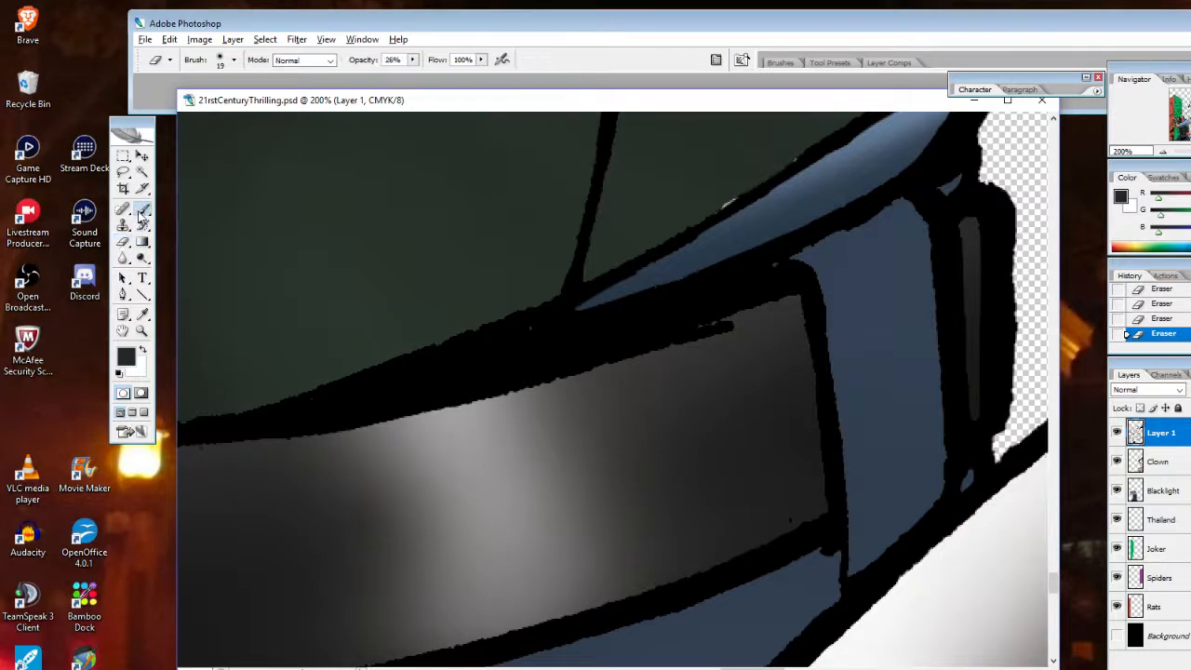
pyautogui.click(1134, 525)
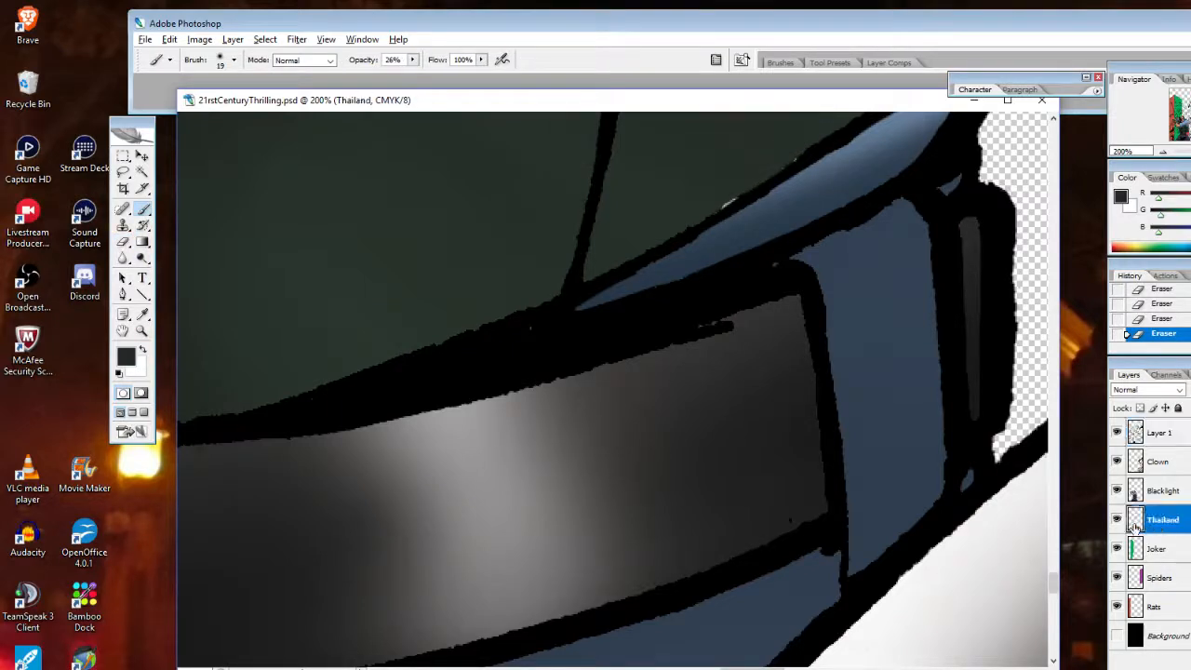
pyautogui.click(1165, 490)
pyautogui.moveTo(681, 230)
pyautogui.mouseDown()
pyautogui.moveTo(808, 130)
pyautogui.moveTo(766, 167)
pyautogui.moveTo(800, 159)
pyautogui.mouseUp()
pyautogui.moveTo(703, 216); pyautogui.dragTo(756, 179)
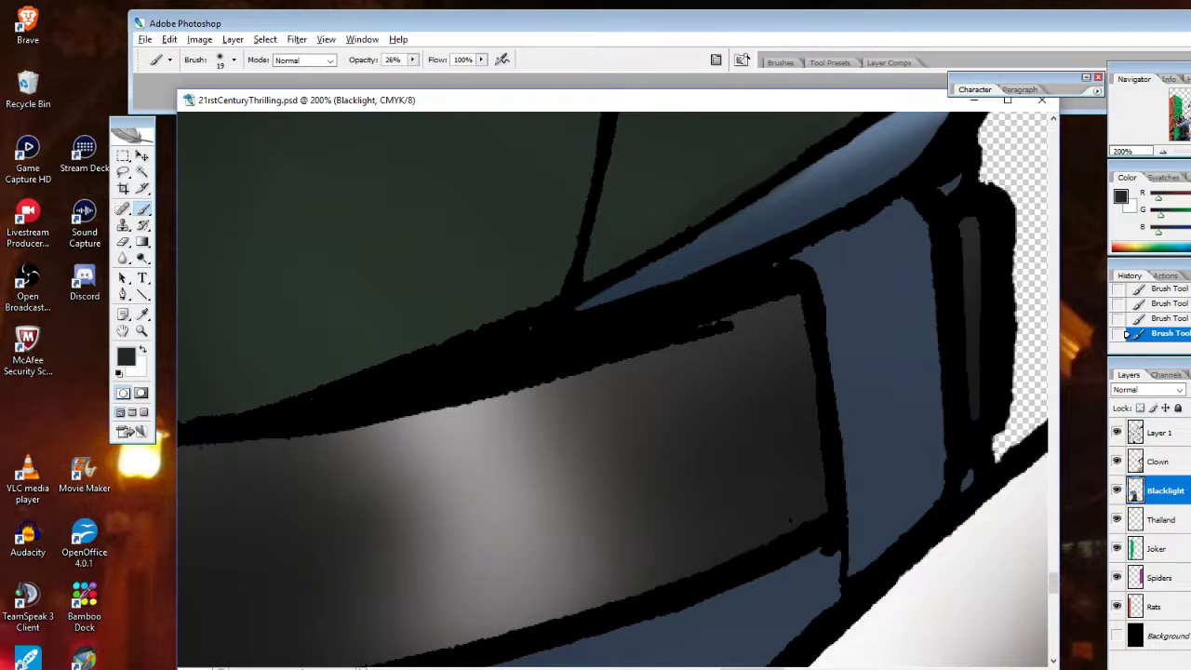
# Undo the recent brush strokes along the vest's lower edge and repaint that edge beside the waistband outline in dark green
pyautogui.click(1183, 318)
pyautogui.click(1183, 303)
pyautogui.click(1183, 290)
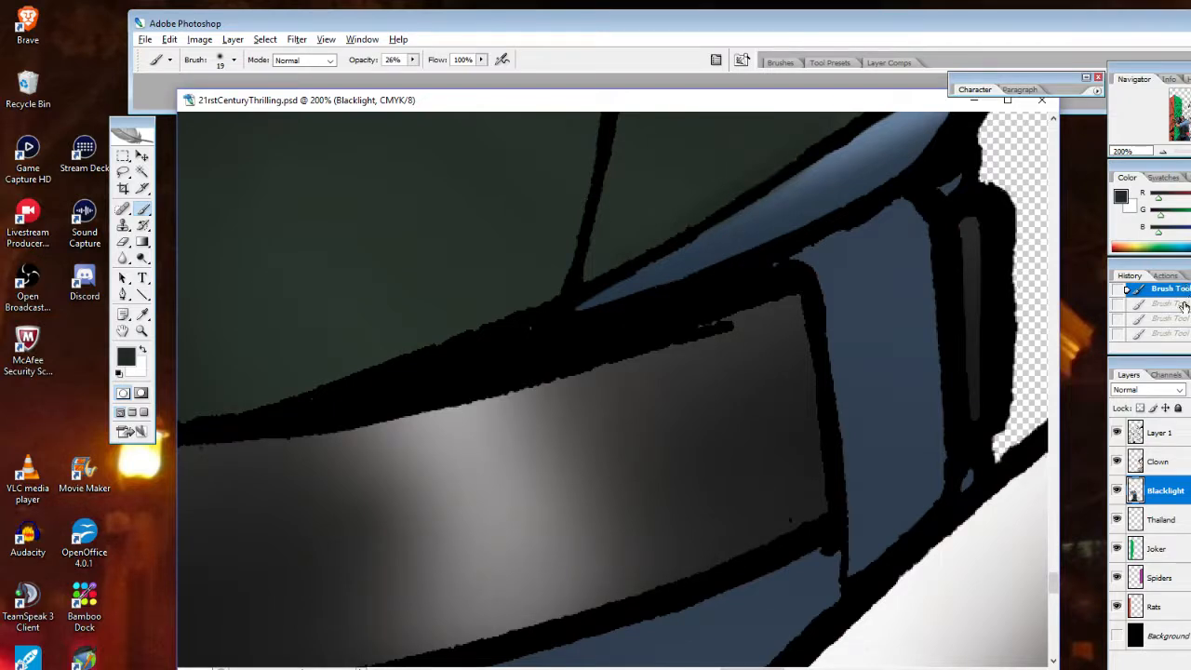
pyautogui.click(1183, 318)
pyautogui.click(1183, 305)
pyautogui.click(1183, 291)
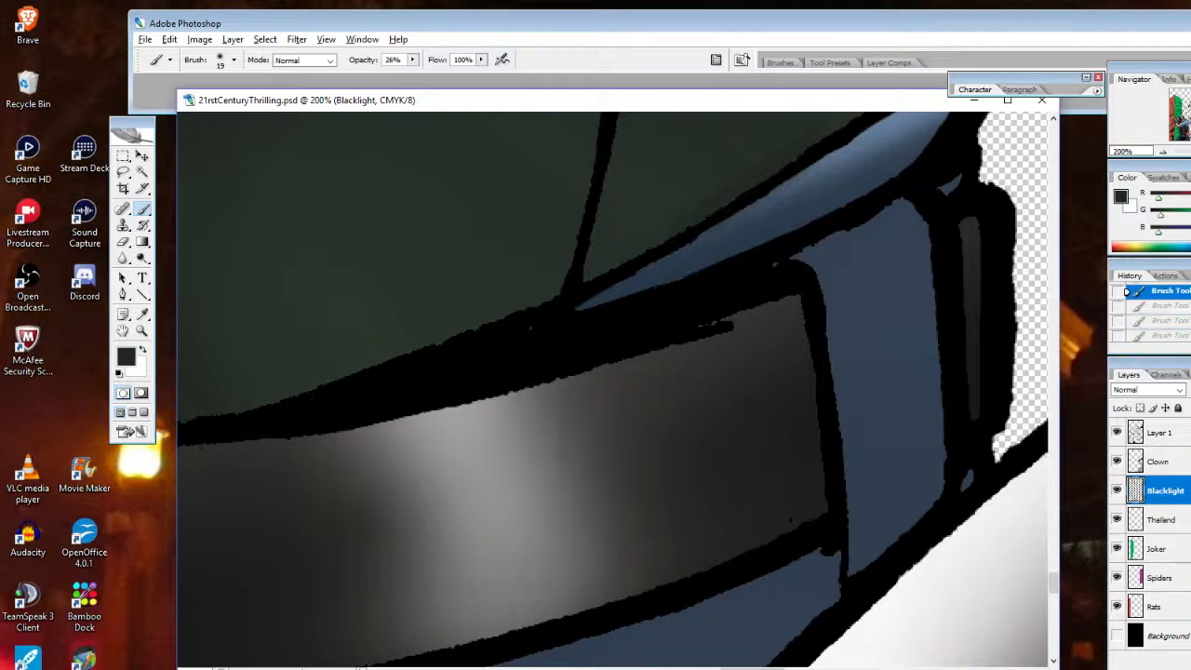
pyautogui.click(142, 314)
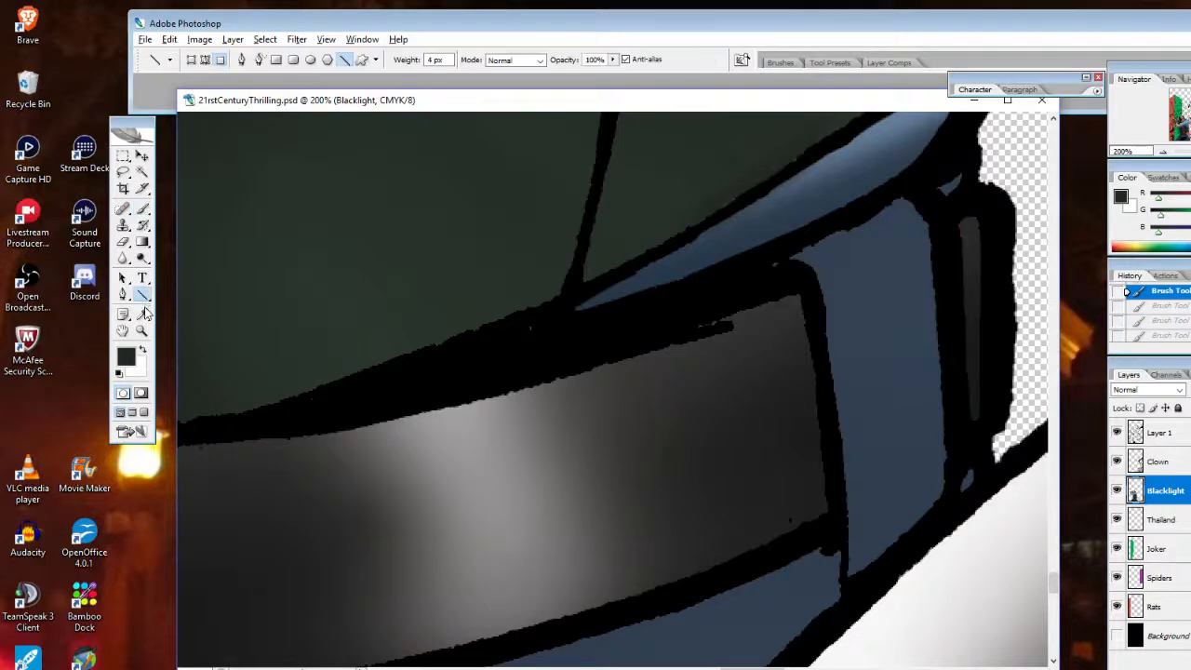
pyautogui.click(143, 211)
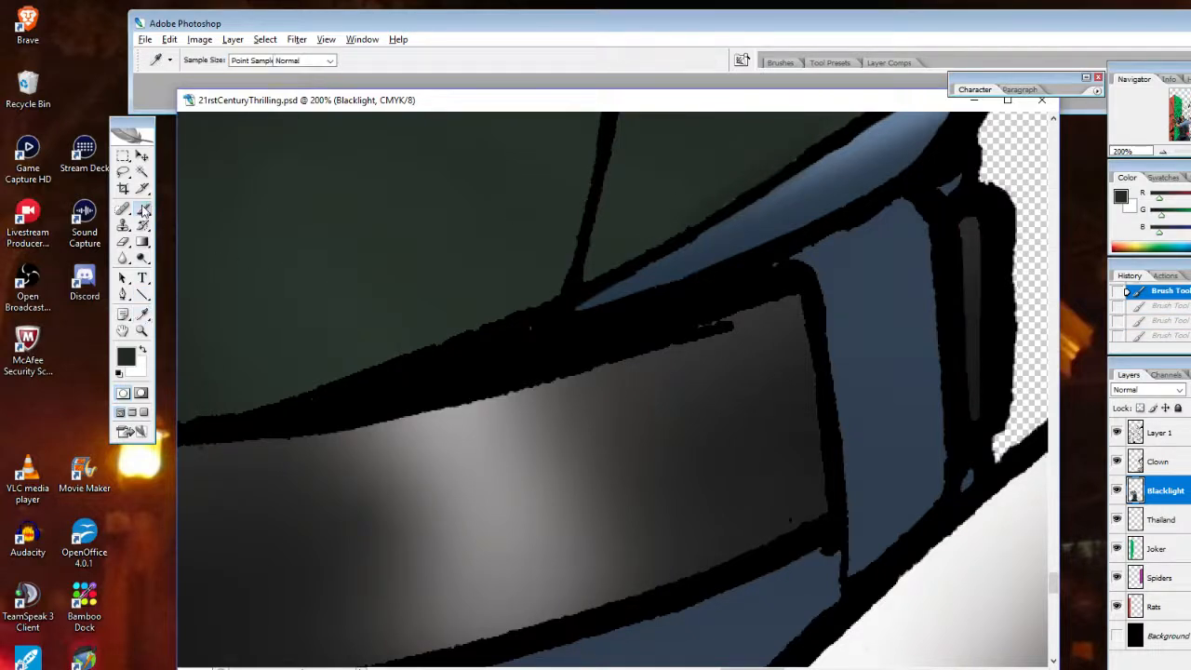
pyautogui.moveTo(659, 236); pyautogui.dragTo(721, 176)
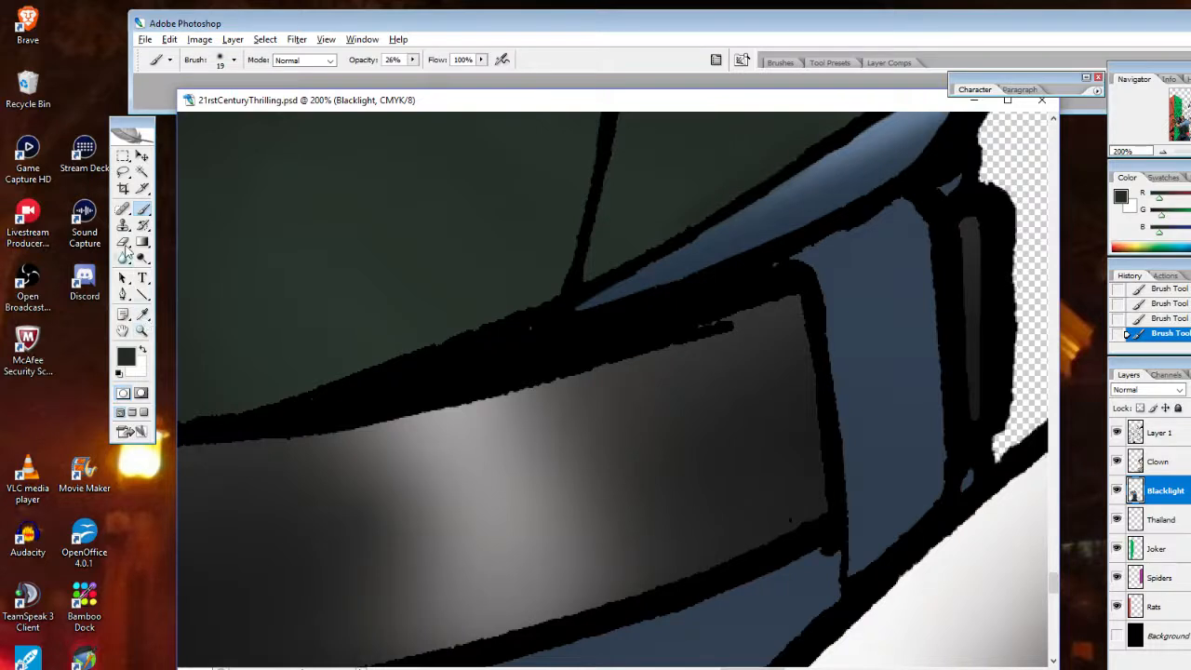
# Erase the rough edges and the stray spur along the belt's upper outline on Layer 1 with the size 7 eraser
pyautogui.click(123, 243)
pyautogui.click(1163, 438)
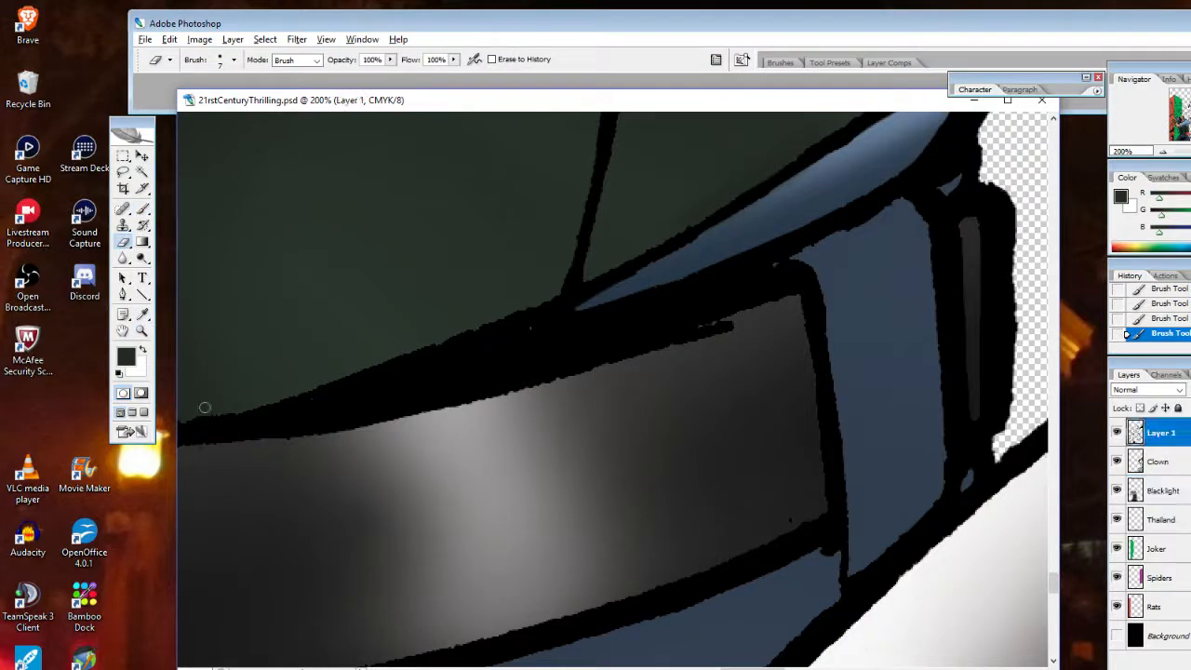
pyautogui.moveTo(224, 405)
pyautogui.mouseDown()
pyautogui.moveTo(193, 415)
pyautogui.moveTo(271, 401)
pyautogui.moveTo(179, 414)
pyautogui.mouseUp()
pyautogui.click(204, 450)
pyautogui.moveTo(732, 325); pyautogui.dragTo(619, 359)
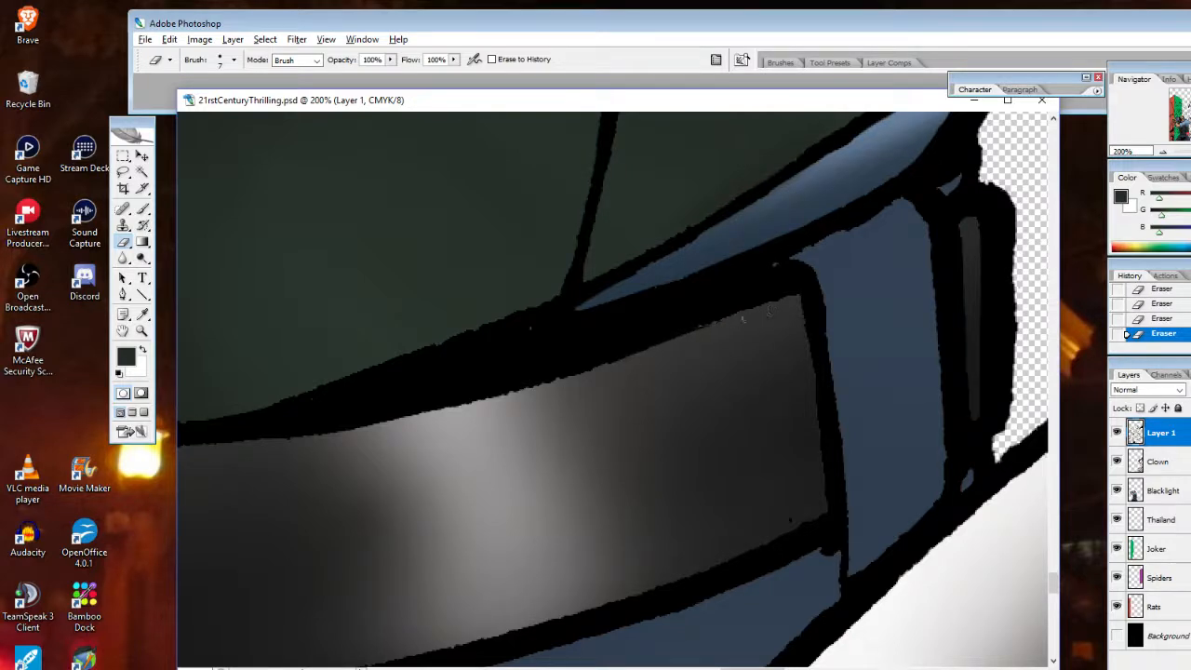
pyautogui.moveTo(712, 324); pyautogui.dragTo(592, 382)
# Examine the finished belt, the woman's uncoloured figure and the whole cover to judge which area to colour
pyautogui.click(141, 331)
pyautogui.keyDown('alt'); pyautogui.click(590, 449); pyautogui.keyUp('alt')
pyautogui.keyDown('alt'); pyautogui.click(625, 457); pyautogui.keyUp('alt')
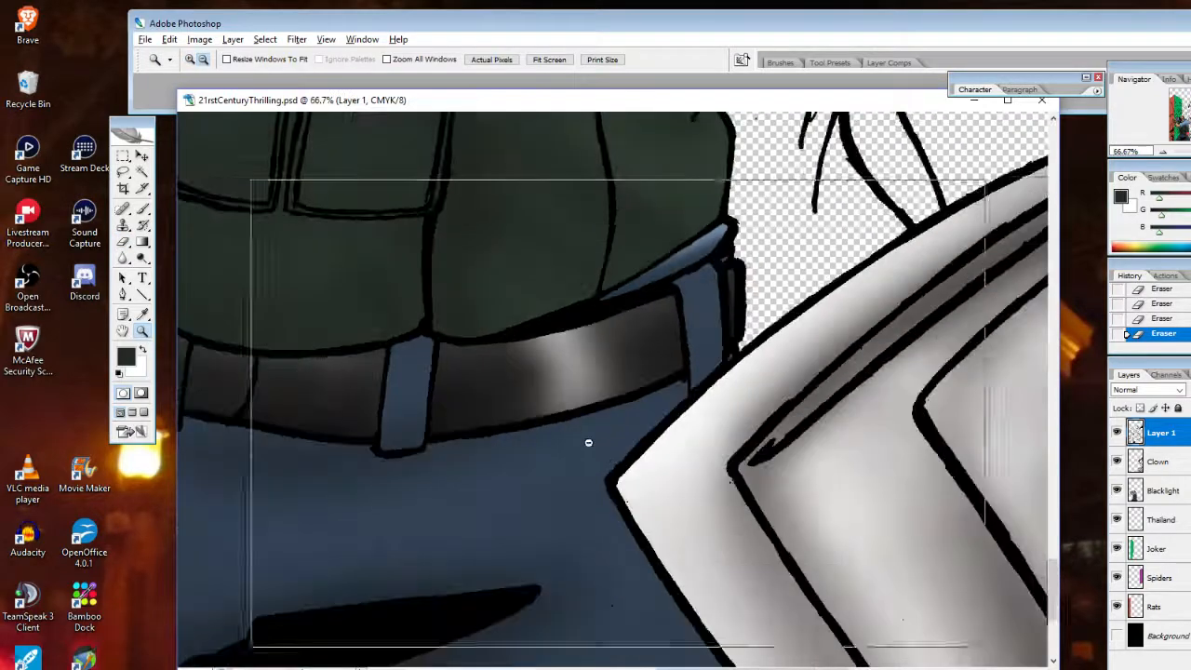
pyautogui.keyDown('alt'); pyautogui.click(587, 442); pyautogui.keyUp('alt')
pyautogui.keyDown('alt'); pyautogui.click(559, 437); pyautogui.keyUp('alt')
pyautogui.keyDown('alt'); pyautogui.click(553, 444); pyautogui.keyUp('alt')
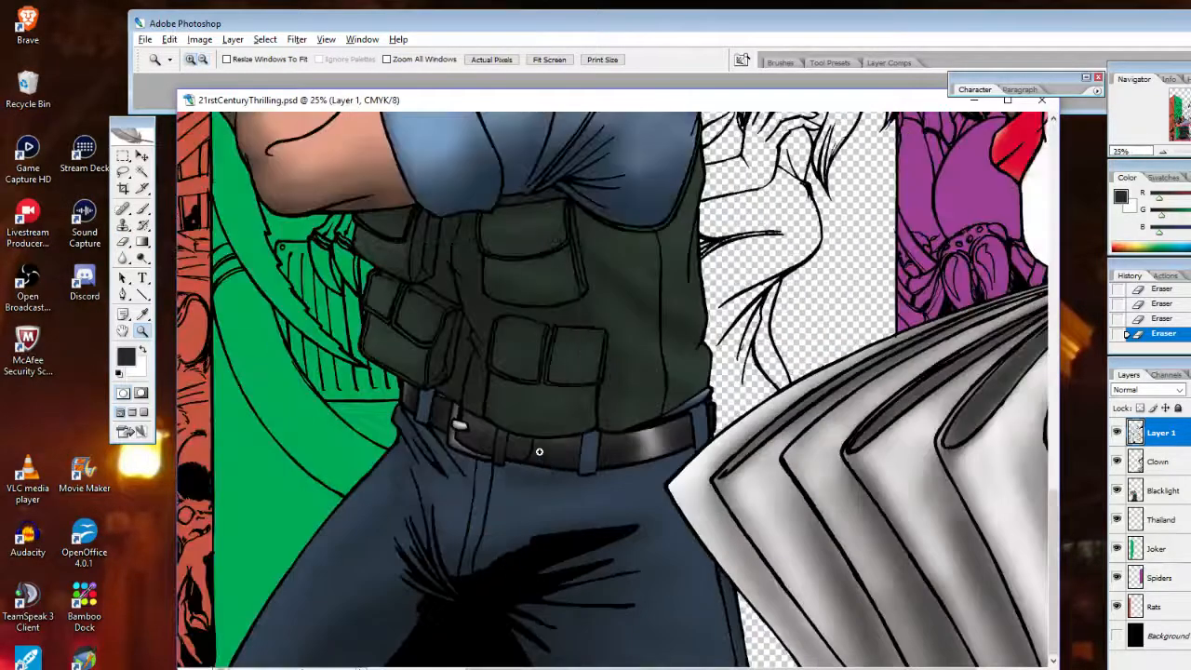
pyautogui.keyDown('alt'); pyautogui.click(658, 326); pyautogui.keyUp('alt')
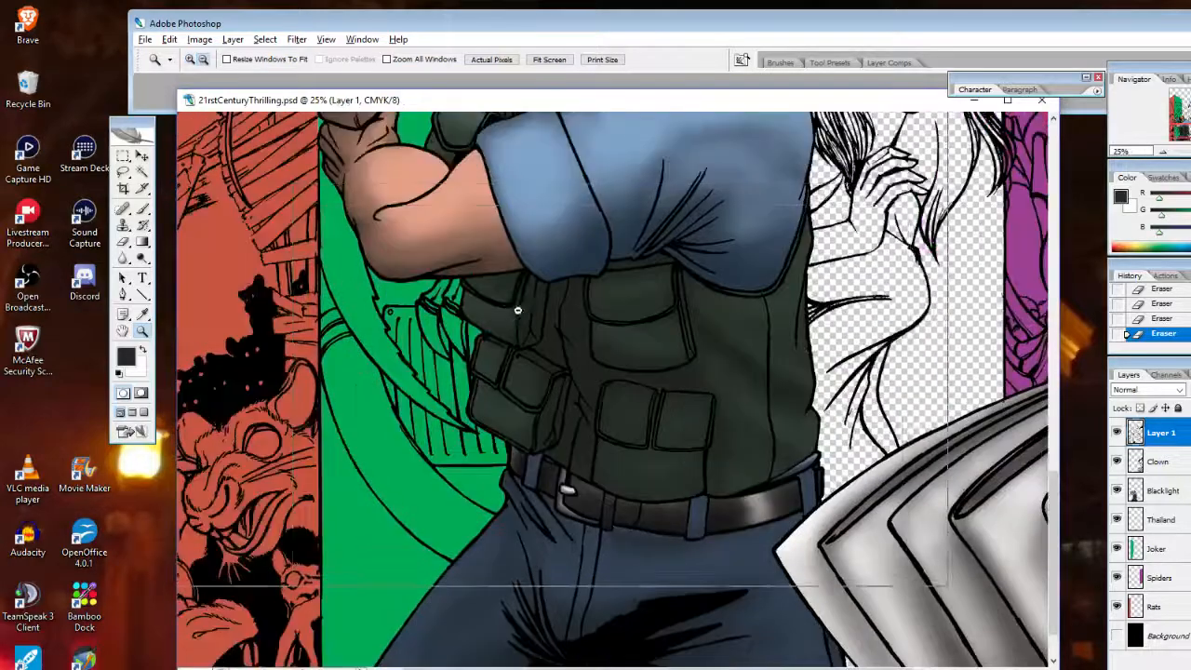
pyautogui.keyDown('alt'); pyautogui.click(566, 331); pyautogui.keyUp('alt')
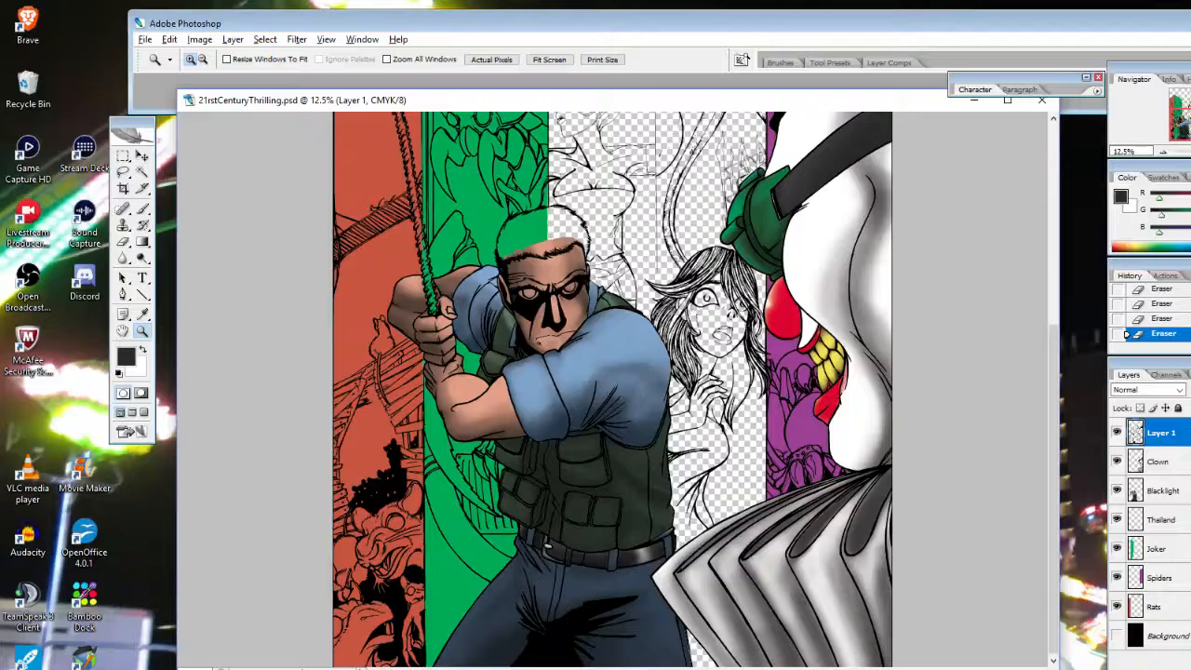
pyautogui.click(724, 345)
pyautogui.click(724, 344)
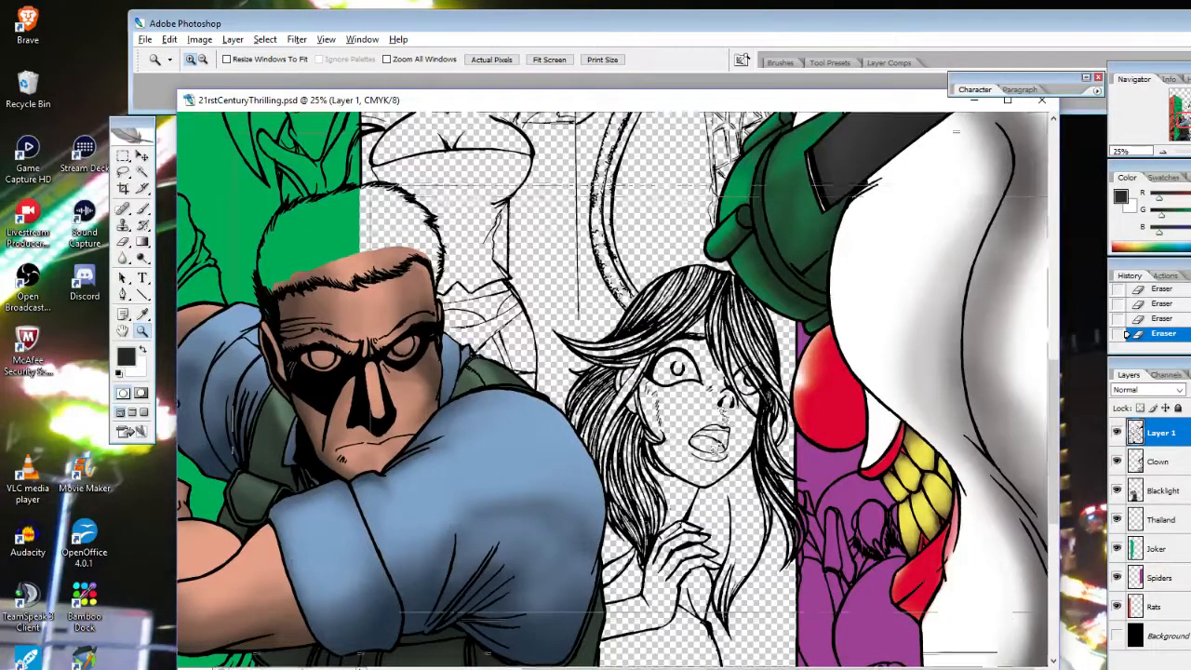
pyautogui.hotkey('ctrl', '+')
pyautogui.hotkey('ctrl', '-')
pyautogui.hotkey('ctrl', '-')
pyautogui.hotkey('ctrl', '-')
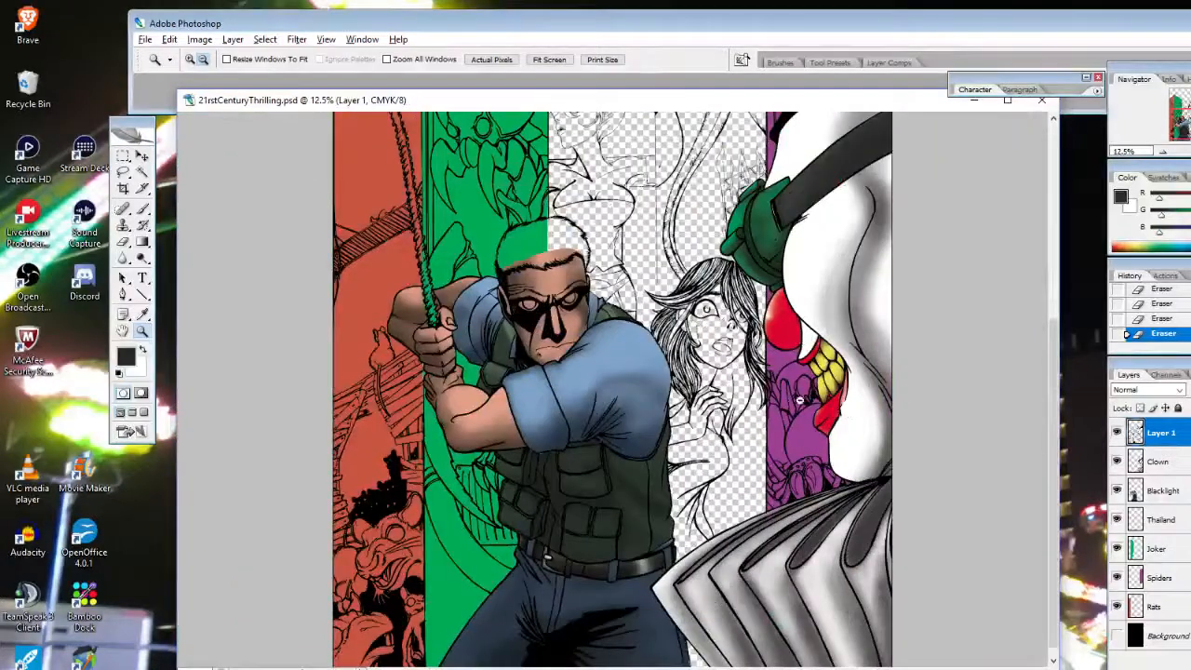
pyautogui.hotkey('ctrl', '-')
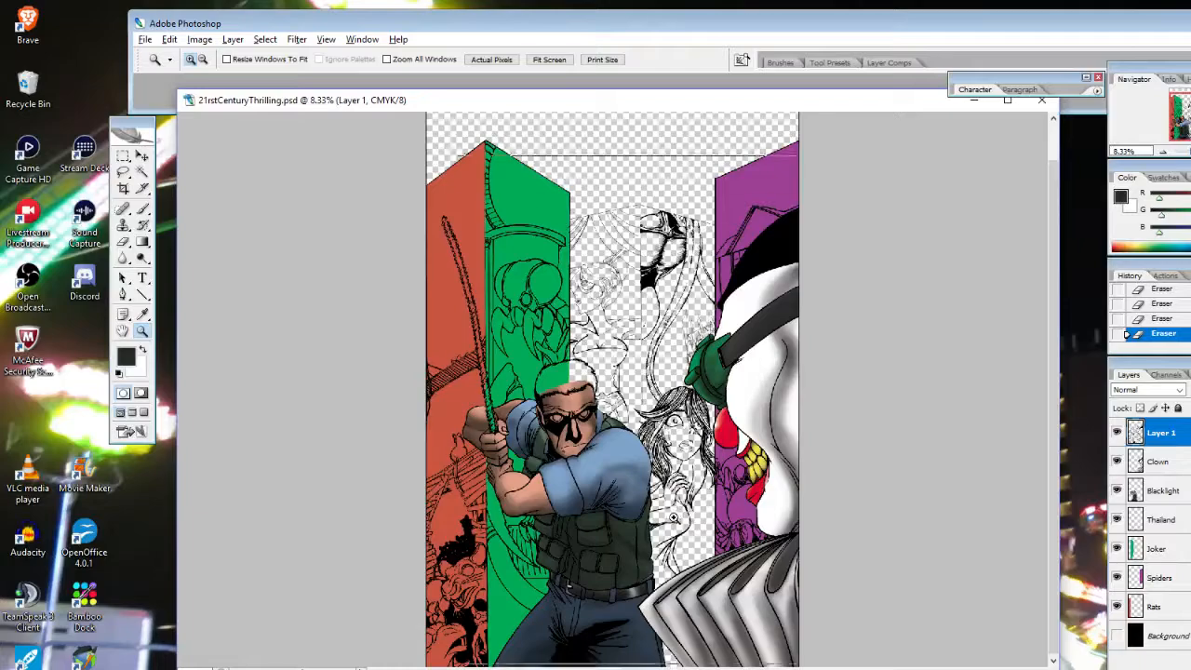
# Set the foreground colour to dark brown #351a0a for the man's hair
pyautogui.hotkey('ctrl', '+')
pyautogui.hotkey('ctrl', '+')
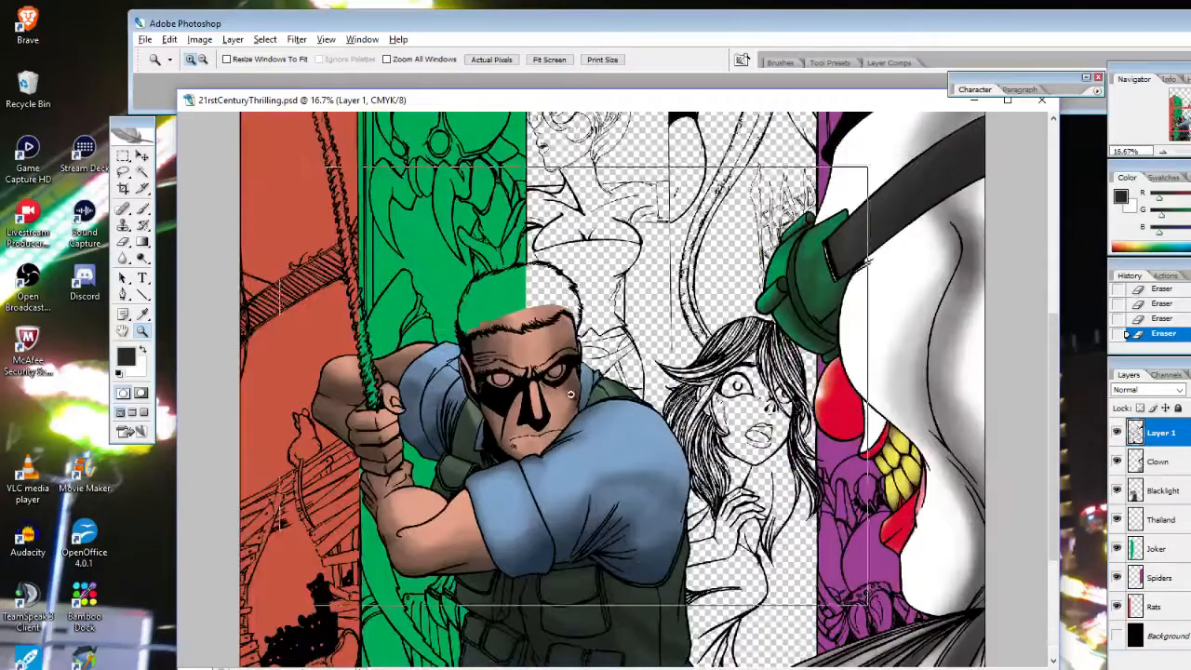
pyautogui.hotkey('ctrl', '+')
pyautogui.hotkey('ctrl', '+')
pyautogui.hotkey('ctrl', '+')
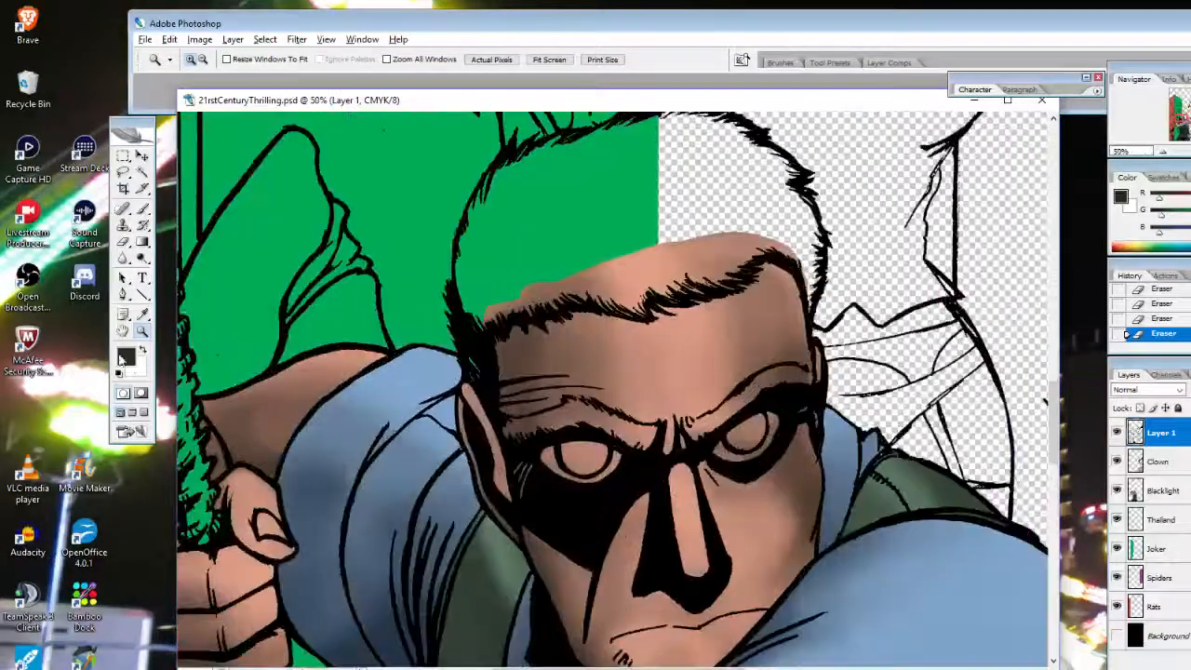
pyautogui.click(140, 315)
pyautogui.click(126, 357)
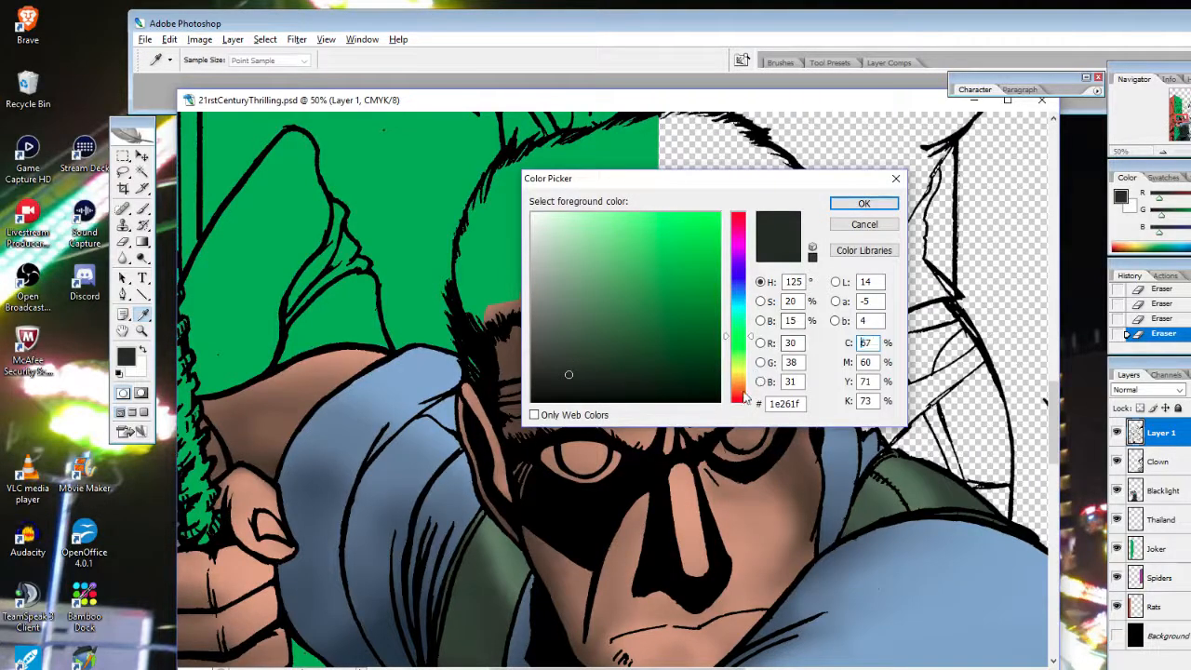
pyautogui.click(742, 391)
pyautogui.click(655, 378)
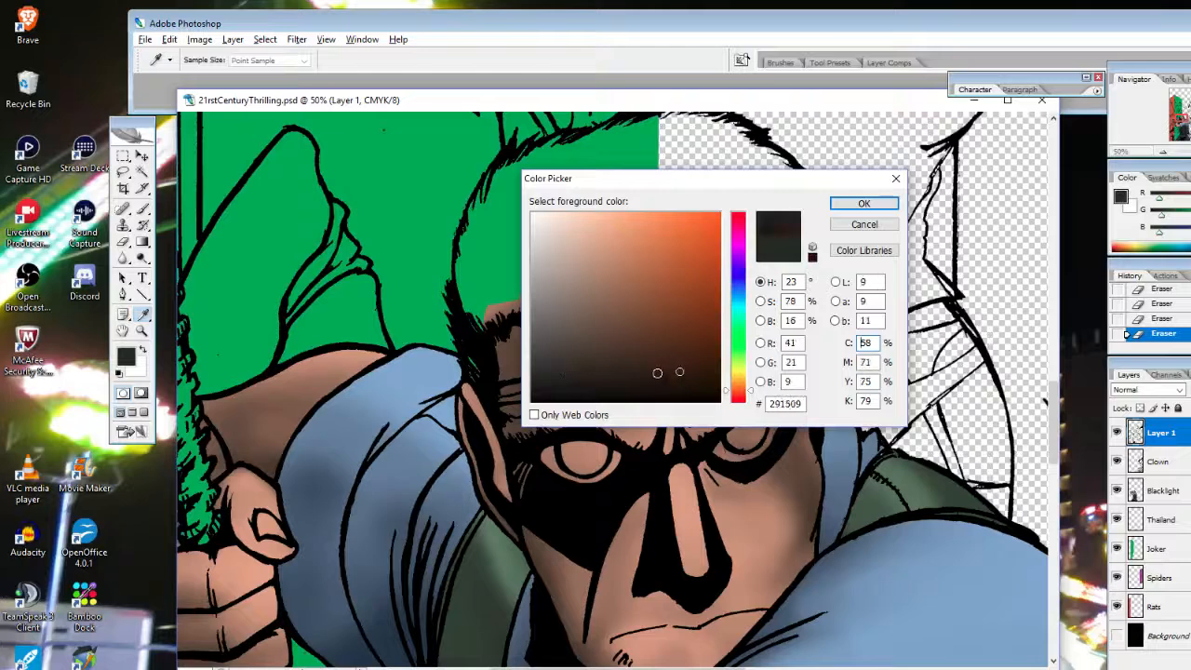
pyautogui.moveTo(657, 370)
pyautogui.mouseDown()
pyautogui.moveTo(660, 354)
pyautogui.moveTo(676, 360)
pyautogui.mouseUp()
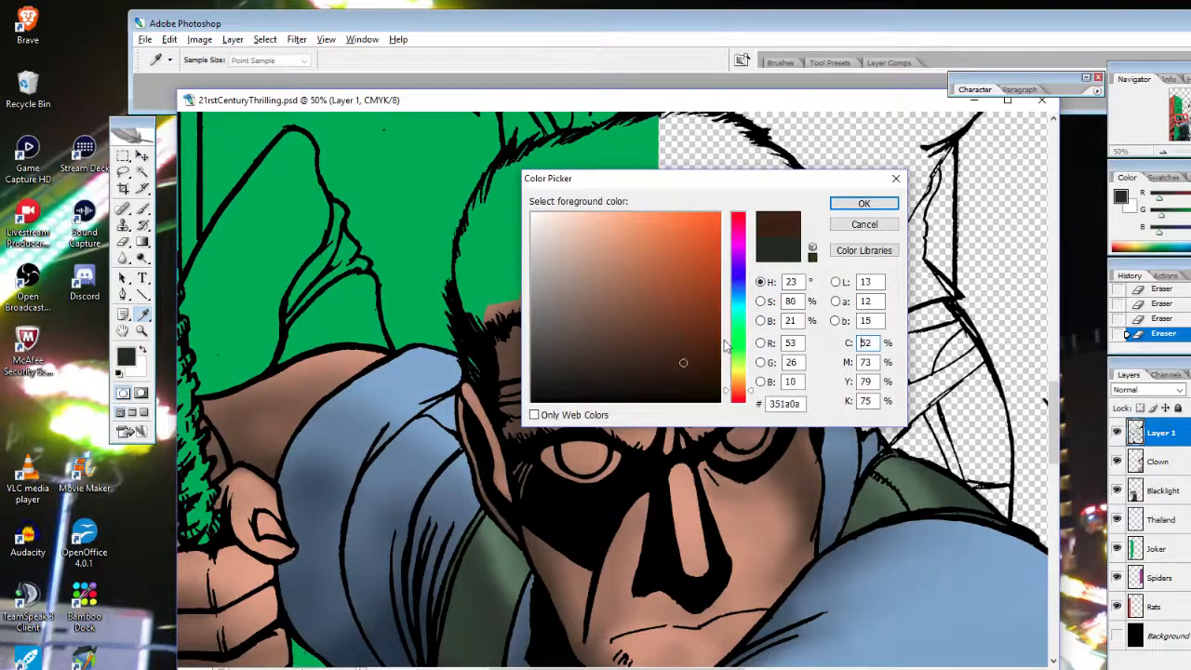
pyautogui.click(857, 204)
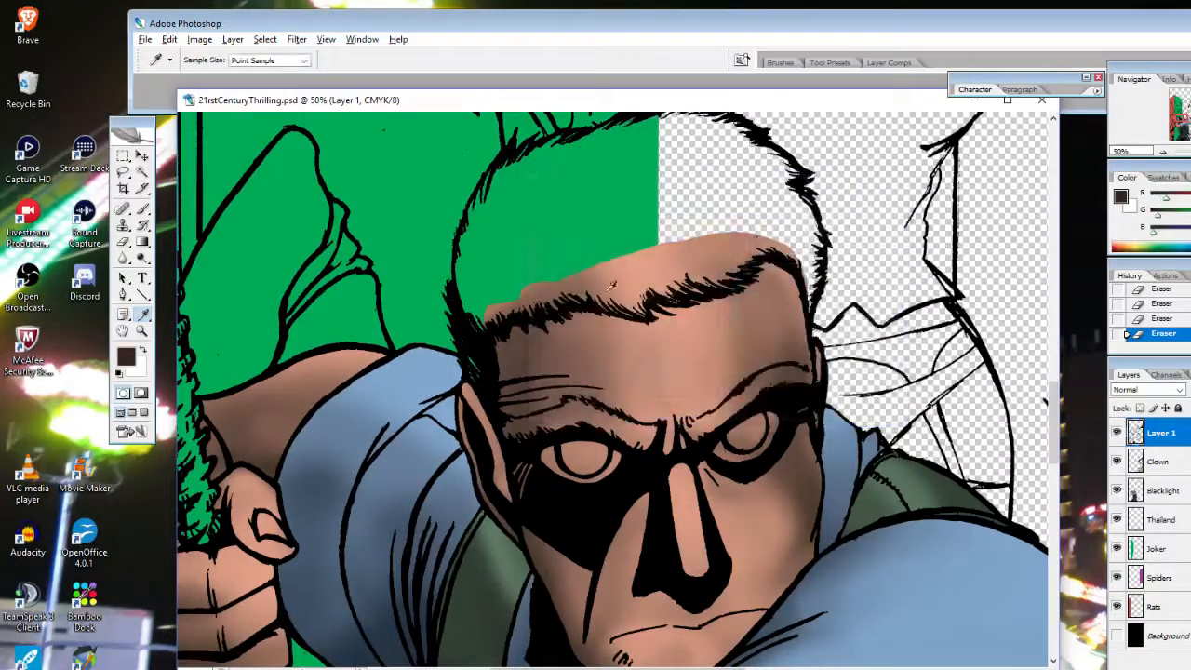
# Select the side and front hairline of the man's hair and both eyebrows with the Lasso at 0 px feather
pyautogui.click(123, 172)
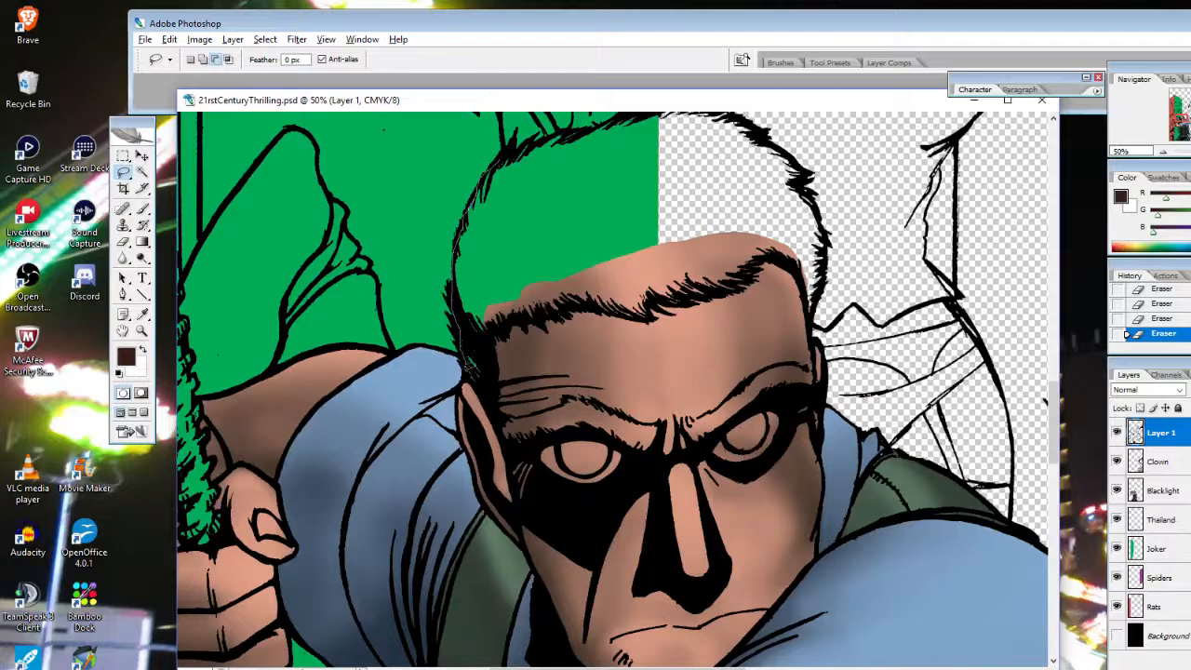
pyautogui.moveTo(464, 363)
pyautogui.mouseDown()
pyautogui.moveTo(482, 388)
pyautogui.moveTo(496, 330)
pyautogui.moveTo(521, 314)
pyautogui.moveTo(586, 305)
pyautogui.moveTo(654, 318)
pyautogui.moveTo(746, 282)
pyautogui.moveTo(764, 263)
pyautogui.moveTo(642, 193)
pyautogui.moveTo(499, 166)
pyautogui.mouseUp()
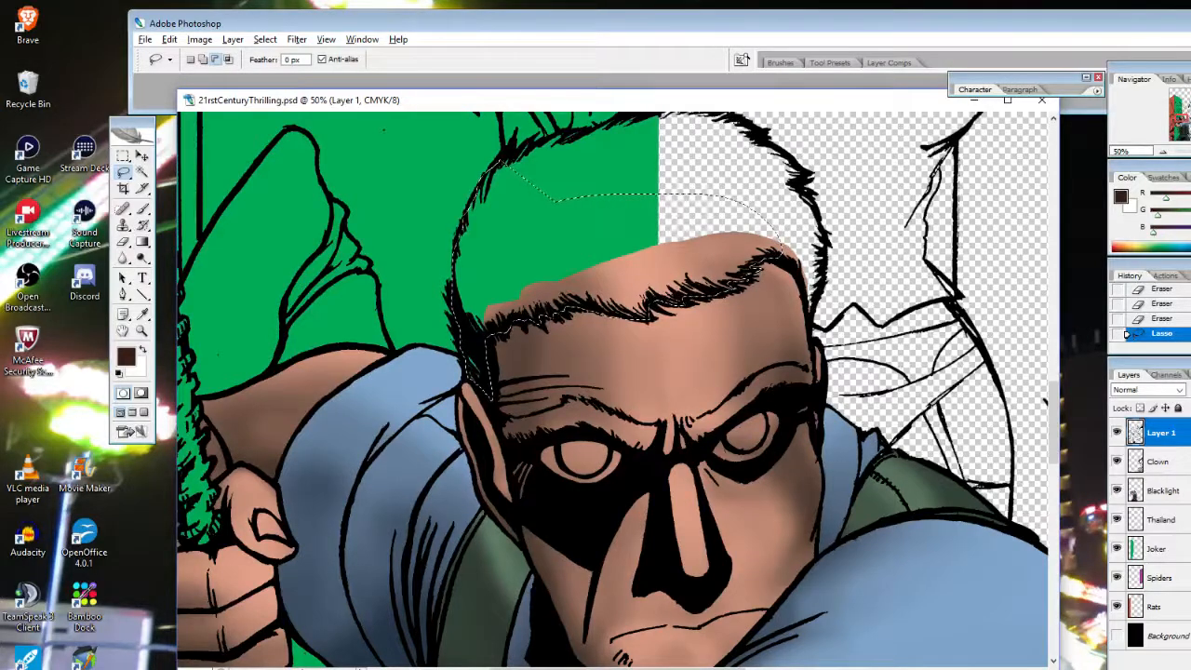
pyautogui.moveTo(635, 317)
pyautogui.mouseDown()
pyautogui.moveTo(602, 308)
pyautogui.moveTo(586, 316)
pyautogui.moveTo(652, 336)
pyautogui.moveTo(661, 305)
pyautogui.moveTo(649, 311)
pyautogui.mouseUp()
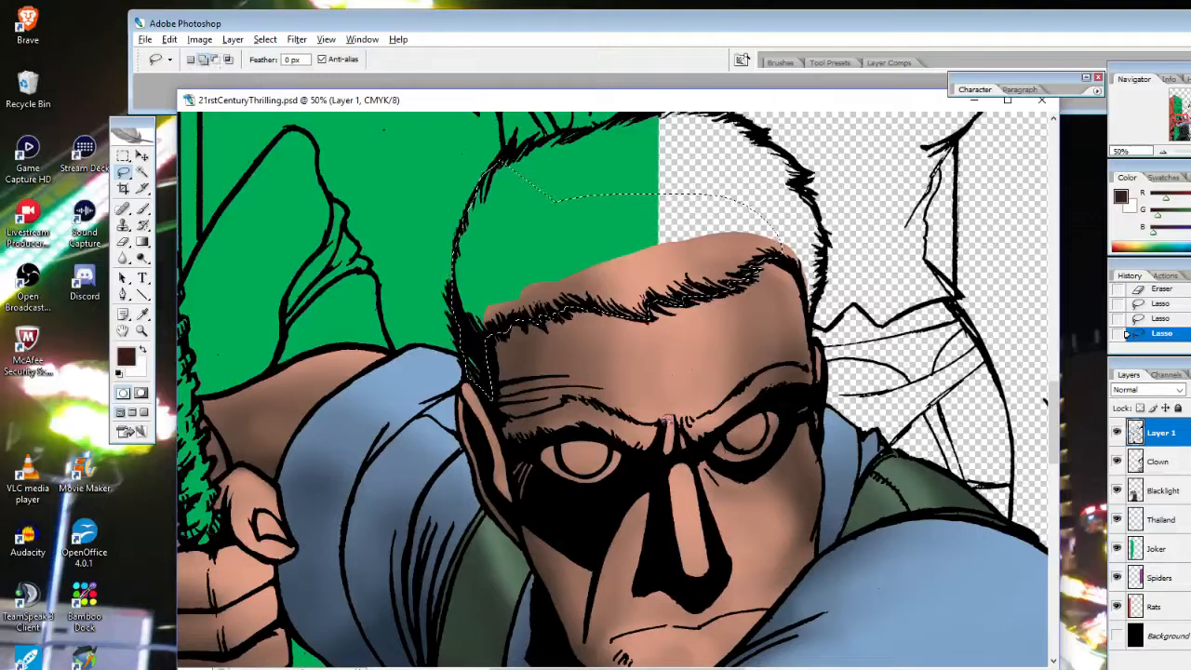
pyautogui.moveTo(667, 421)
pyautogui.mouseDown()
pyautogui.moveTo(640, 449)
pyautogui.moveTo(518, 442)
pyautogui.moveTo(493, 409)
pyautogui.moveTo(576, 395)
pyautogui.moveTo(657, 422)
pyautogui.mouseUp()
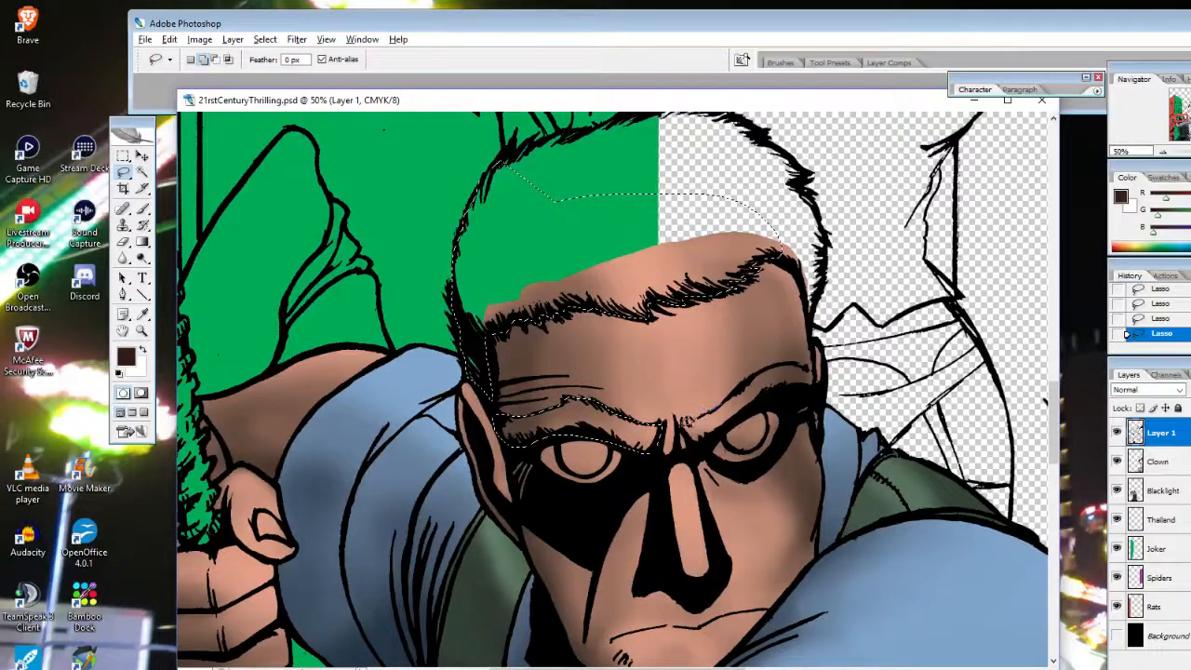
pyautogui.moveTo(693, 436)
pyautogui.mouseDown()
pyautogui.moveTo(771, 393)
pyautogui.moveTo(821, 388)
pyautogui.moveTo(817, 366)
pyautogui.moveTo(785, 356)
pyautogui.moveTo(695, 430)
pyautogui.mouseUp()
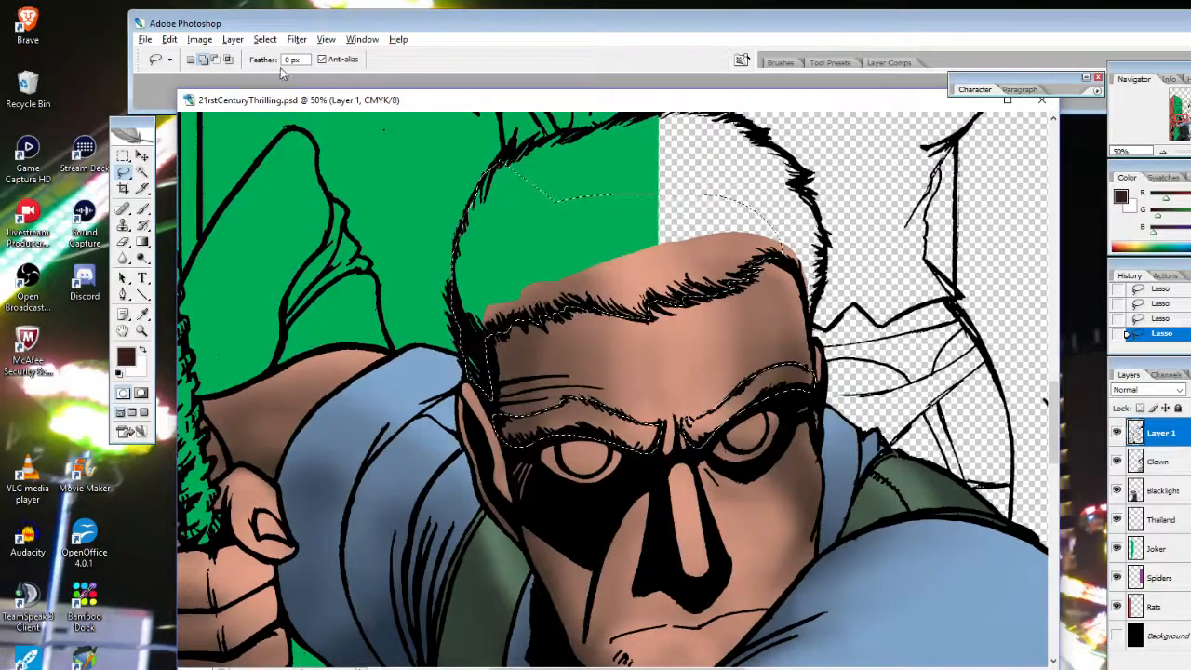
# Complete the man's hair selection with the Lasso along the crown's upper outline, adding and subtracting areas at 0 px feather
pyautogui.click(215, 59)
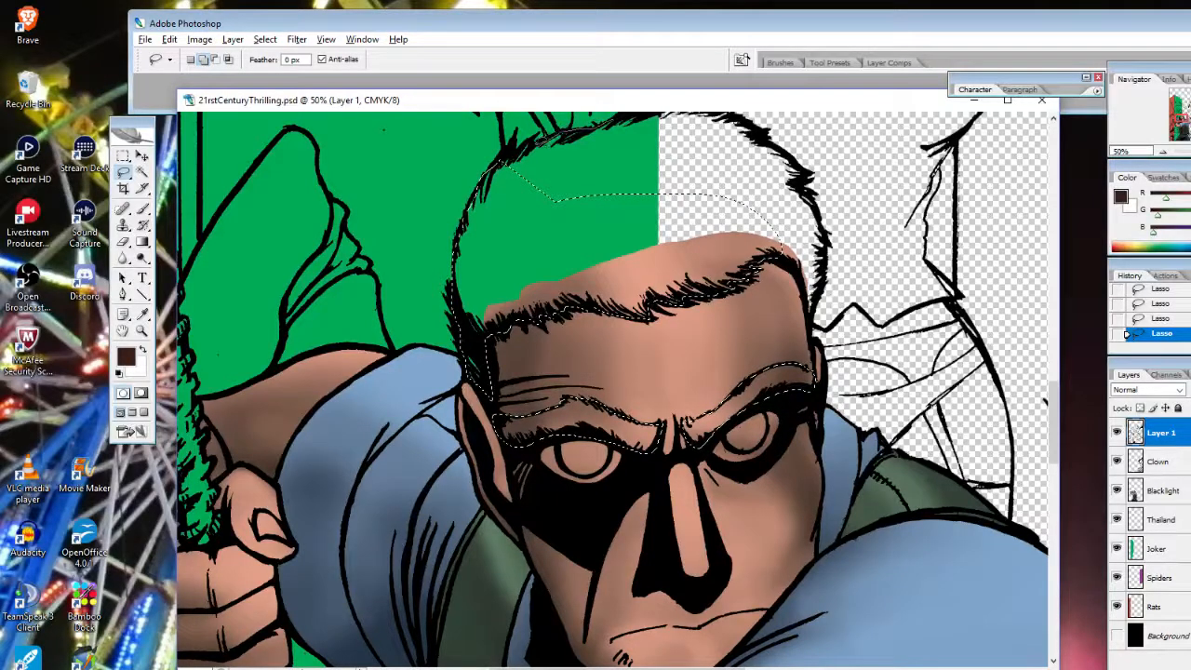
pyautogui.moveTo(510, 153)
pyautogui.mouseDown()
pyautogui.moveTo(498, 173)
pyautogui.moveTo(758, 207)
pyautogui.moveTo(717, 238)
pyautogui.moveTo(781, 251)
pyautogui.moveTo(815, 316)
pyautogui.moveTo(826, 237)
pyautogui.moveTo(815, 192)
pyautogui.moveTo(755, 123)
pyautogui.moveTo(666, 106)
pyautogui.moveTo(522, 139)
pyautogui.mouseUp()
pyautogui.moveTo(1054, 419); pyautogui.dragTo(1054, 400)
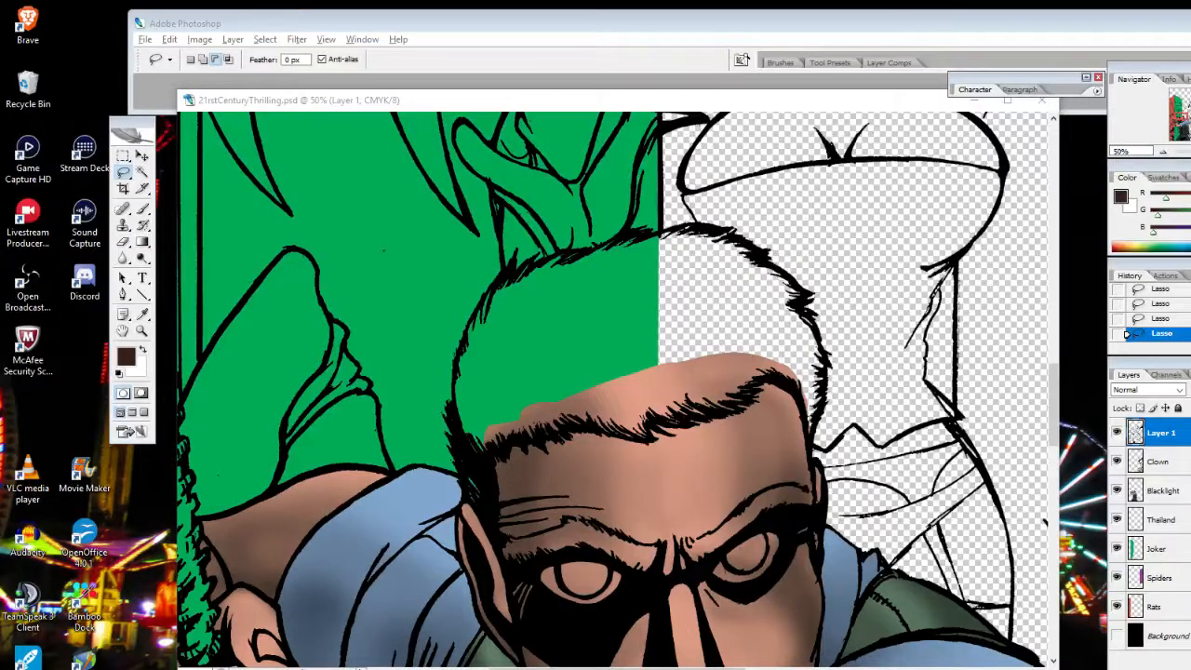
pyautogui.click(648, 326)
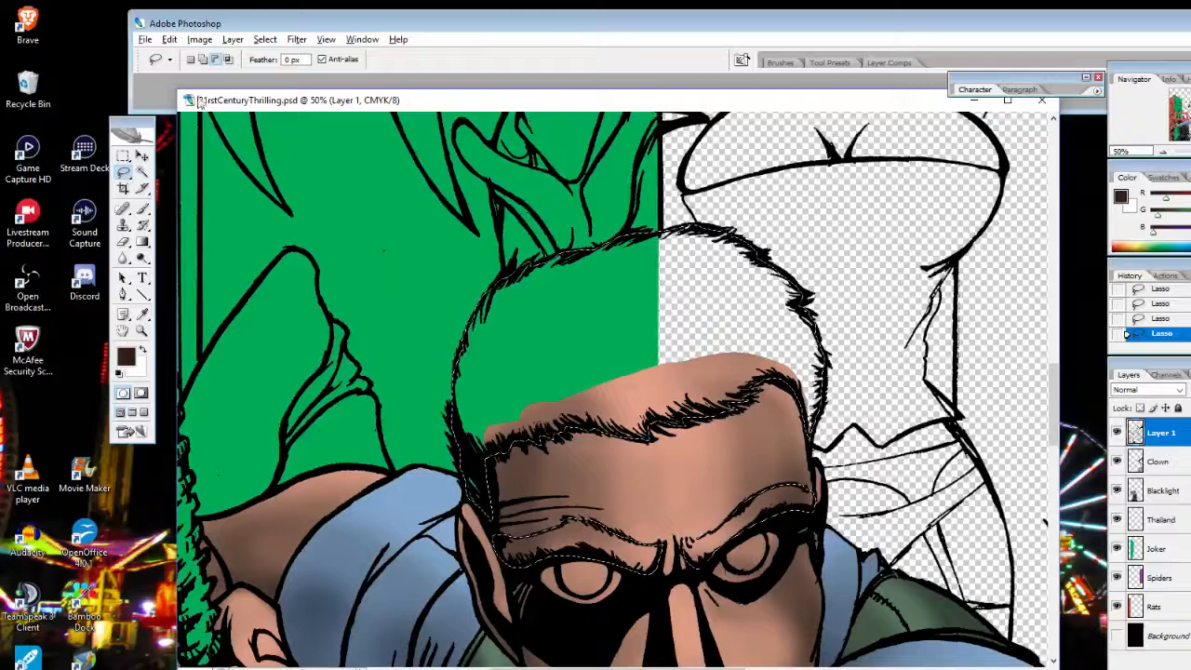
# Try filling the selected hair and eyebrows with the foreground colour on Layer 1, and step back to before the fill
pyautogui.click(170, 39)
pyautogui.click(154, 244)
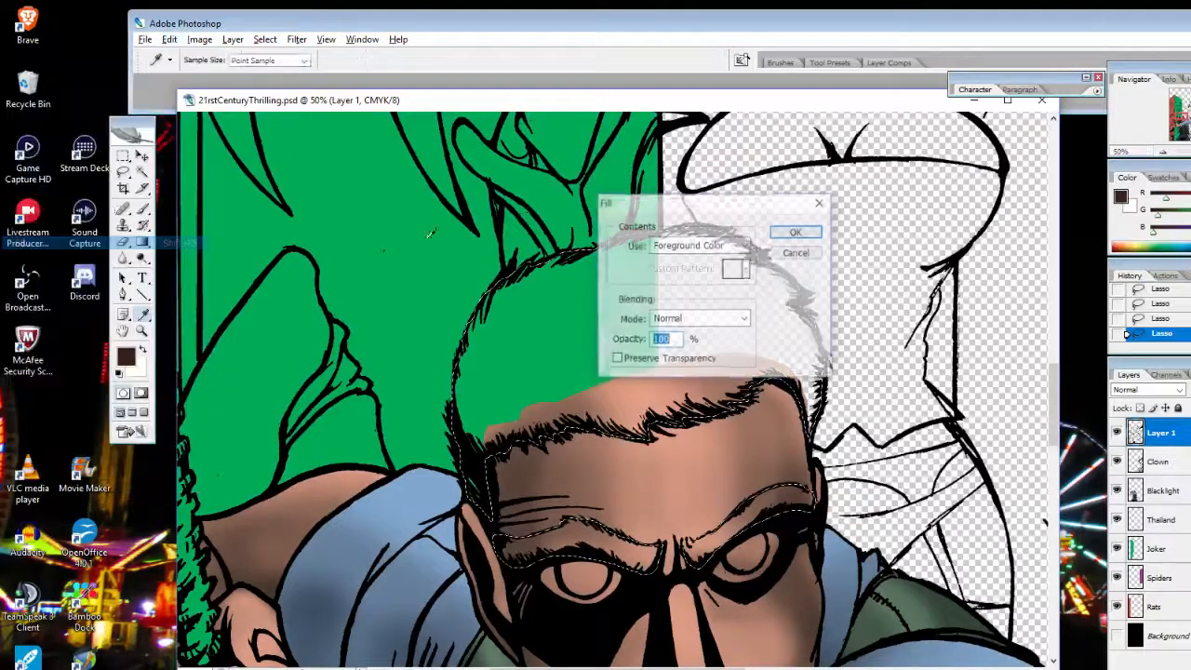
pyautogui.click(792, 231)
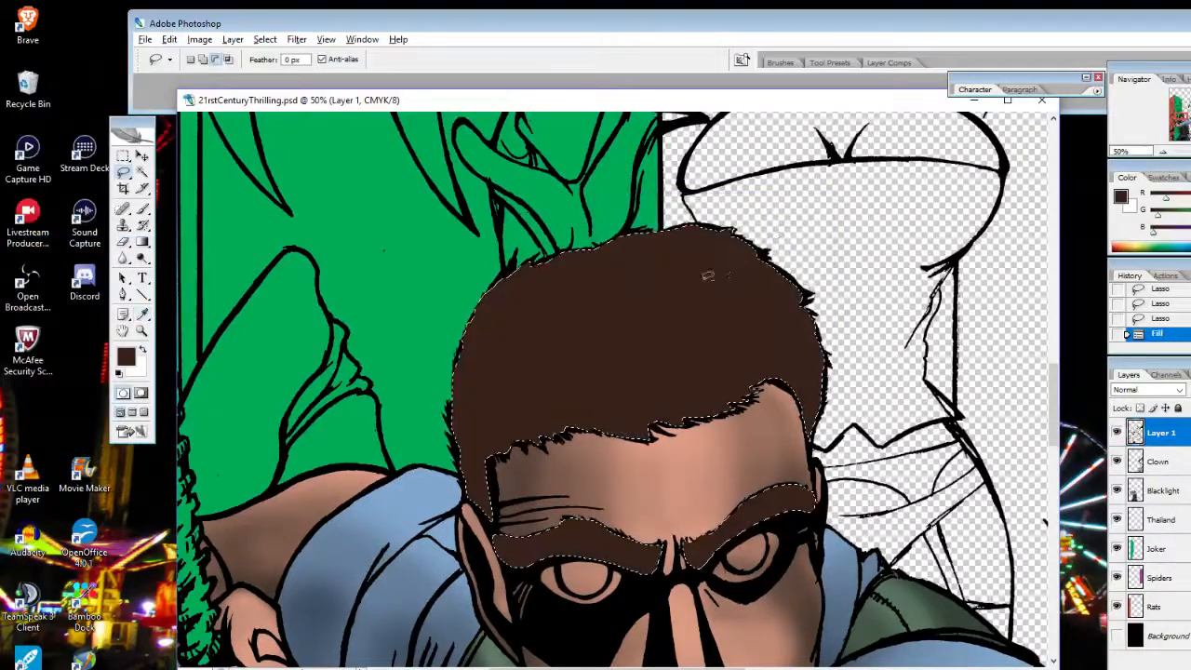
pyautogui.click(1164, 319)
# Fill the selected hair and eyebrows on the Blacklight layer with the dark brown foreground colour in Normal mode at 100% opacity
pyautogui.click(1175, 493)
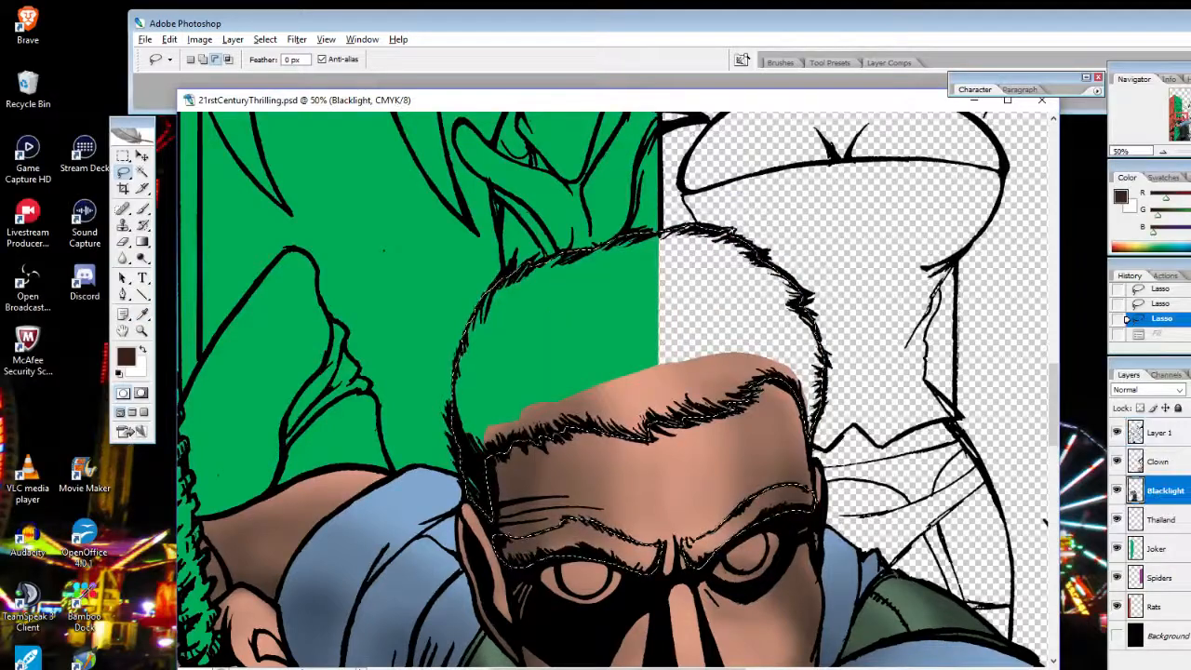
pyautogui.click(170, 39)
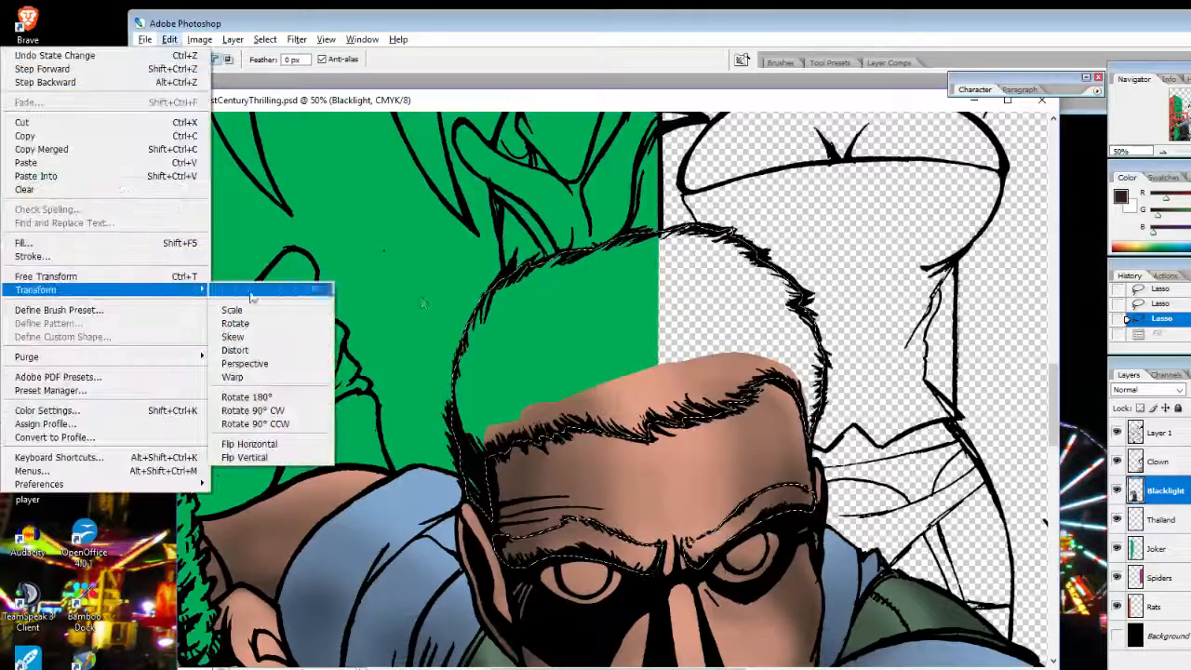
pyautogui.click(139, 243)
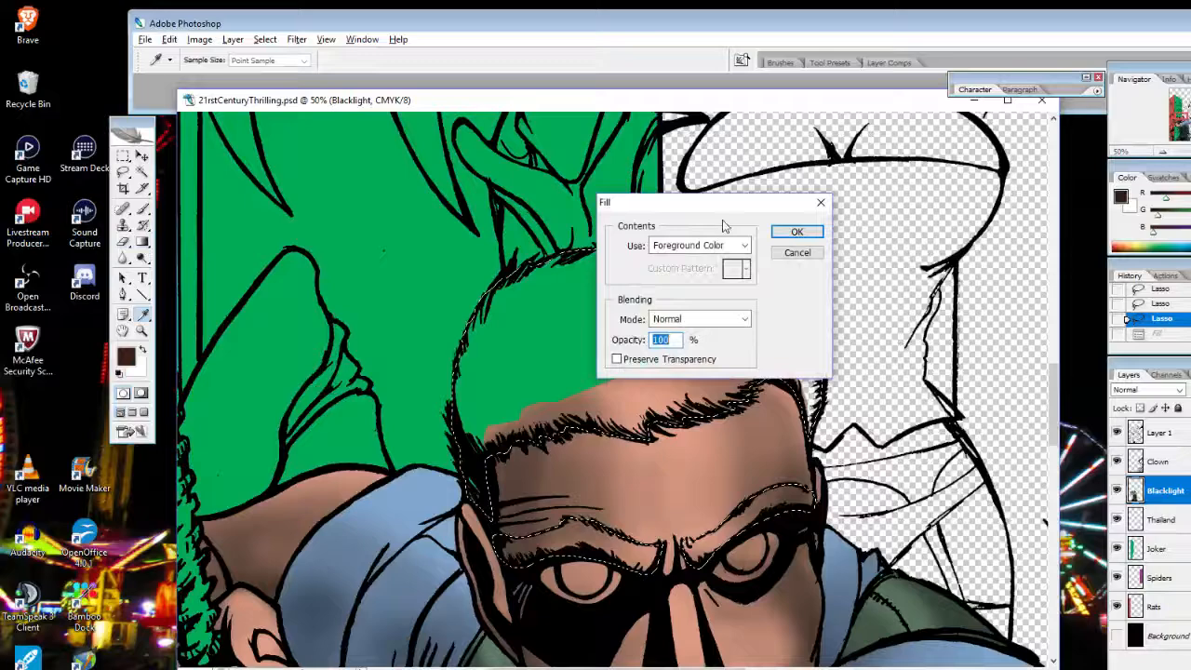
pyautogui.click(797, 232)
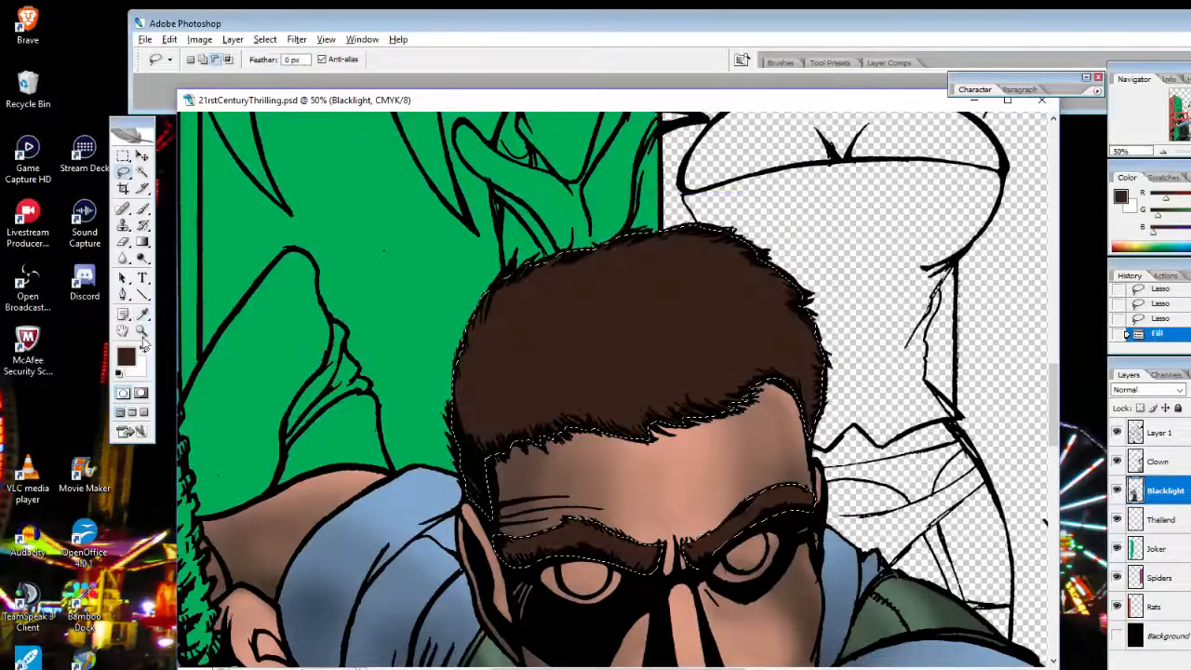
pyautogui.click(126, 356)
pyautogui.click(857, 228)
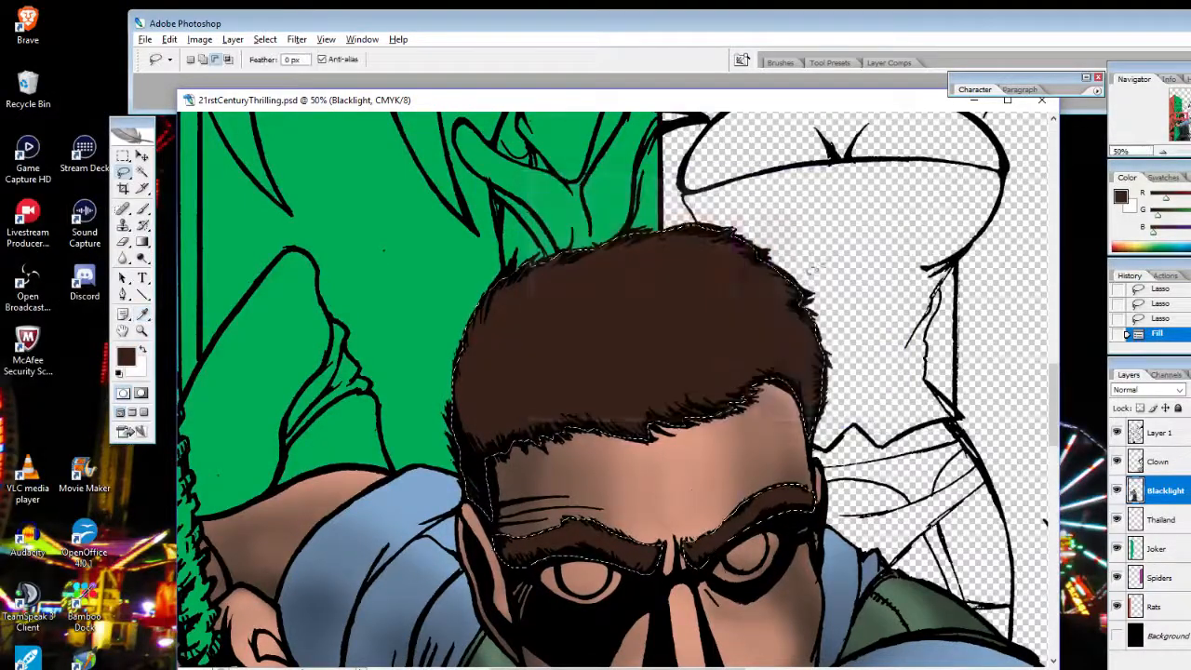
# Examine the filled hair against the whole cover, along with the uncoloured woman and the clown's mouth
pyautogui.click(143, 331)
pyautogui.click(916, 468)
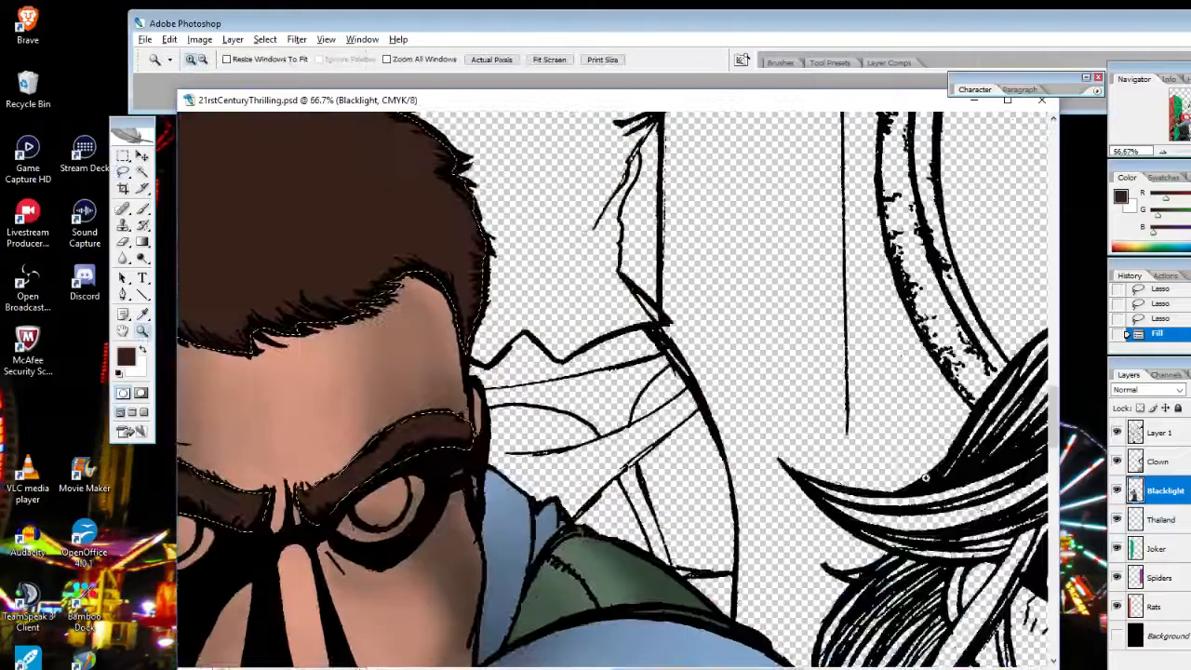
pyautogui.click(968, 497)
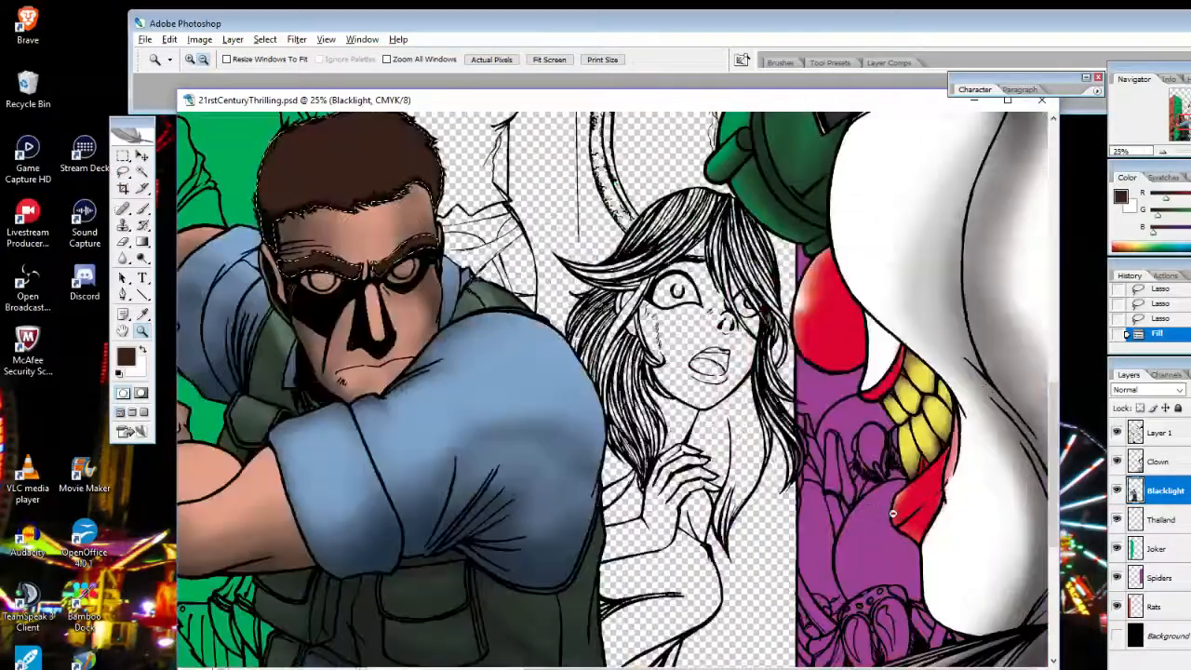
pyautogui.click(893, 273)
pyautogui.click(912, 233)
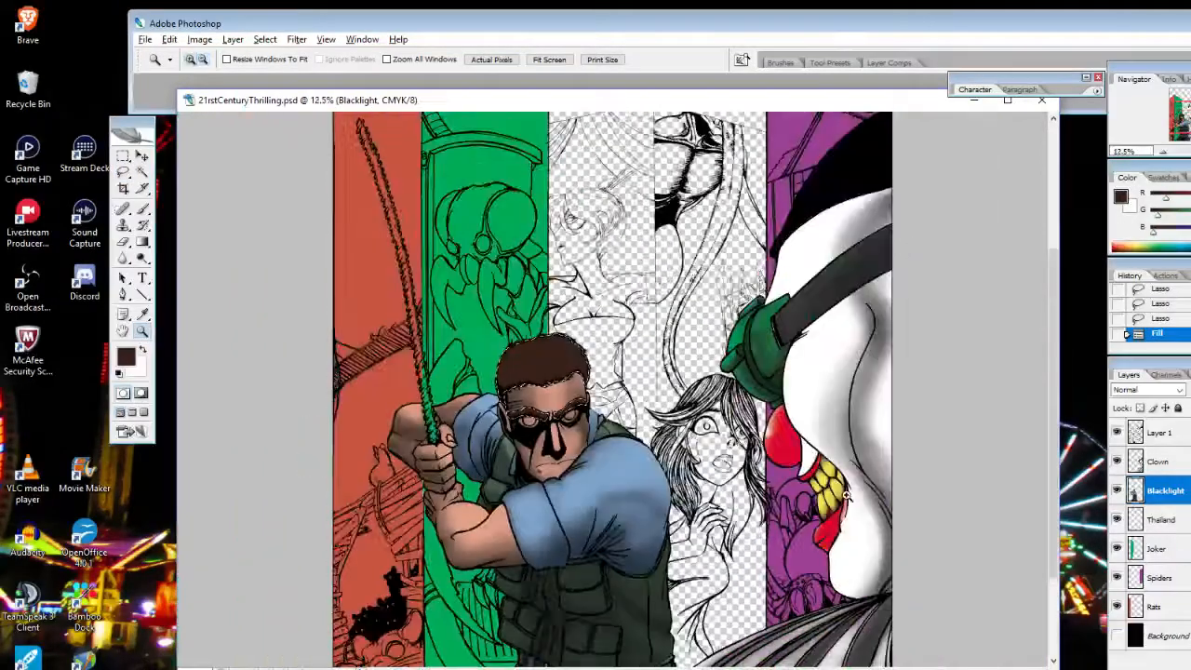
pyautogui.click(912, 233)
pyautogui.click(912, 236)
pyautogui.click(912, 236)
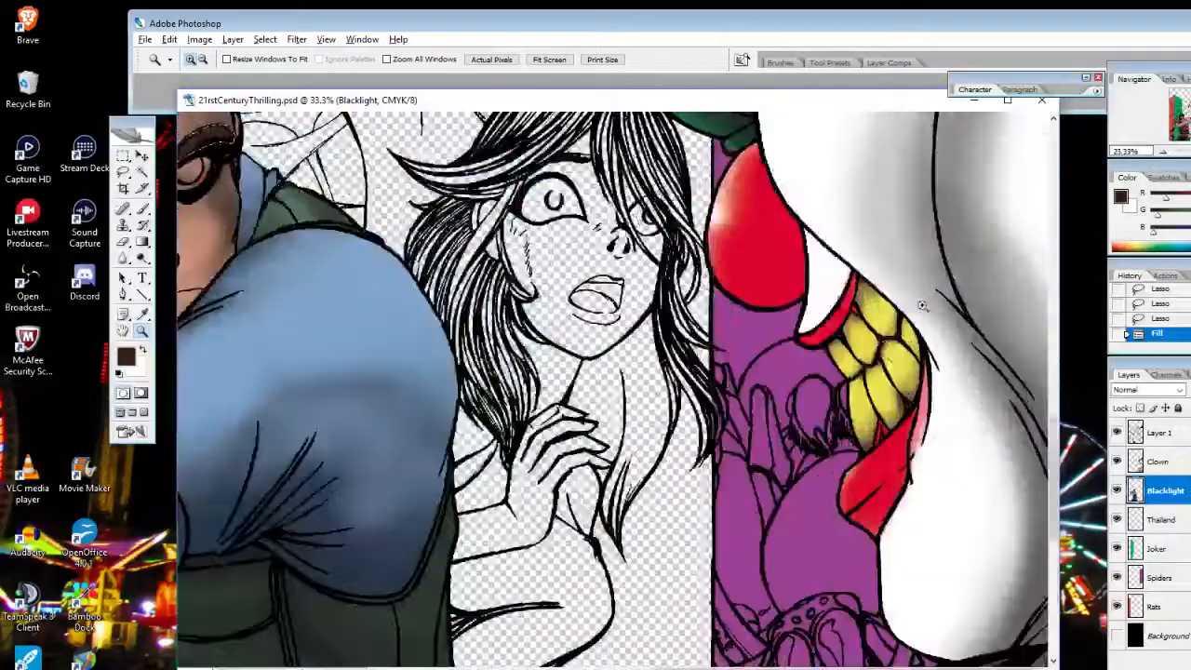
pyautogui.click(815, 437)
pyautogui.click(815, 438)
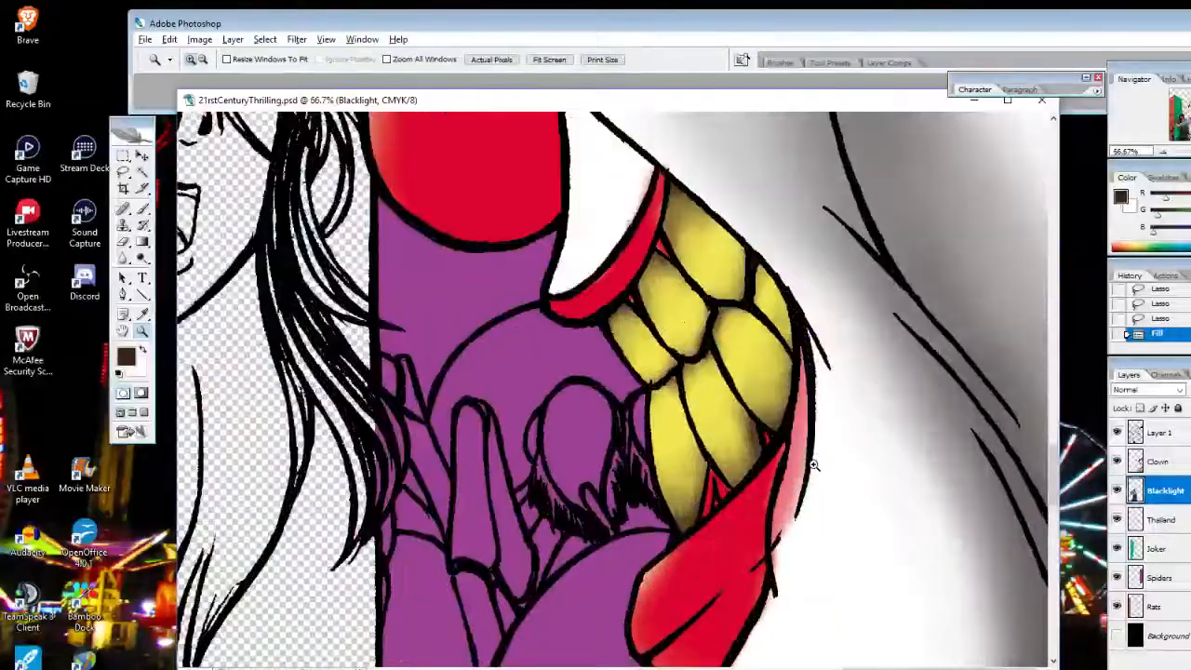
pyautogui.keyDown('alt'); pyautogui.click(689, 456); pyautogui.keyUp('alt')
pyautogui.keyDown('alt'); pyautogui.click(659, 434); pyautogui.keyUp('alt')
pyautogui.keyDown('alt'); pyautogui.click(659, 435); pyautogui.keyUp('alt')
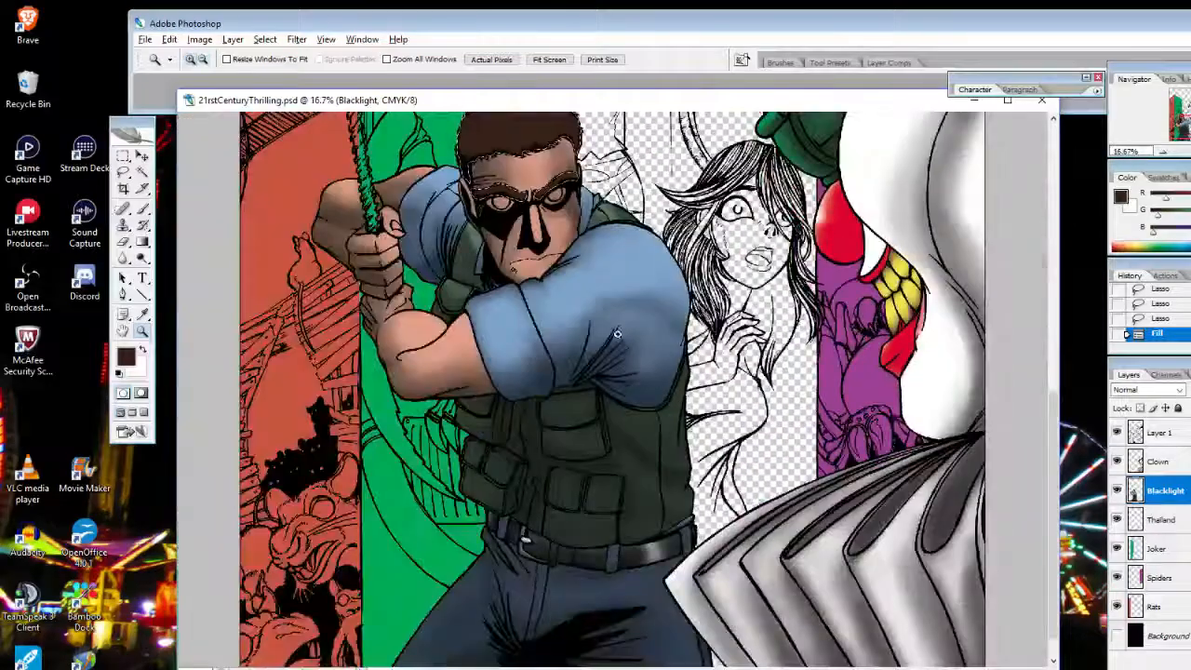
# Make the dark brown the background colour, sample the man's hair, and set the foreground colour to olive brown #594417
pyautogui.click(511, 223)
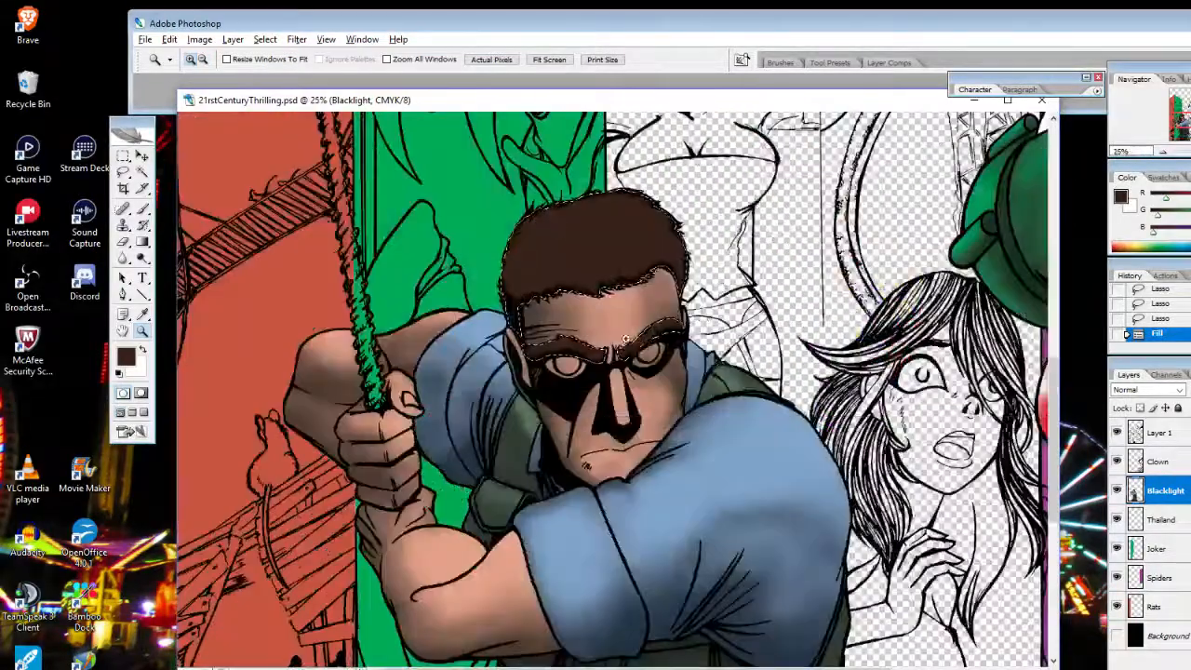
pyautogui.click(642, 357)
pyautogui.click(537, 372)
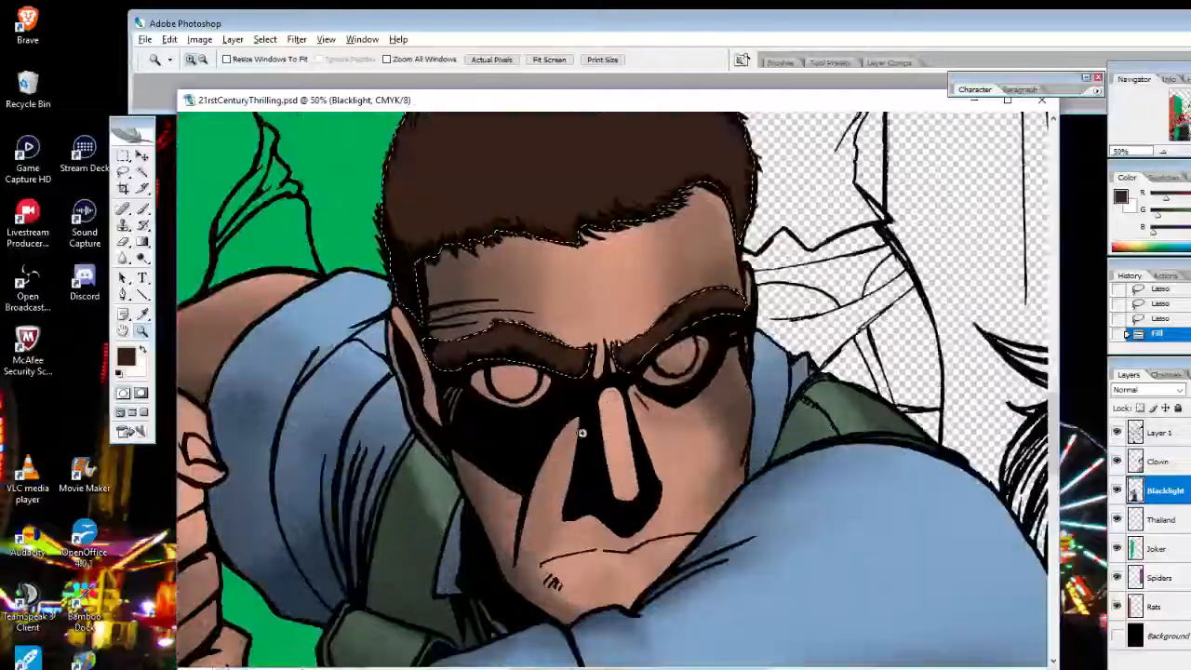
pyautogui.click(537, 372)
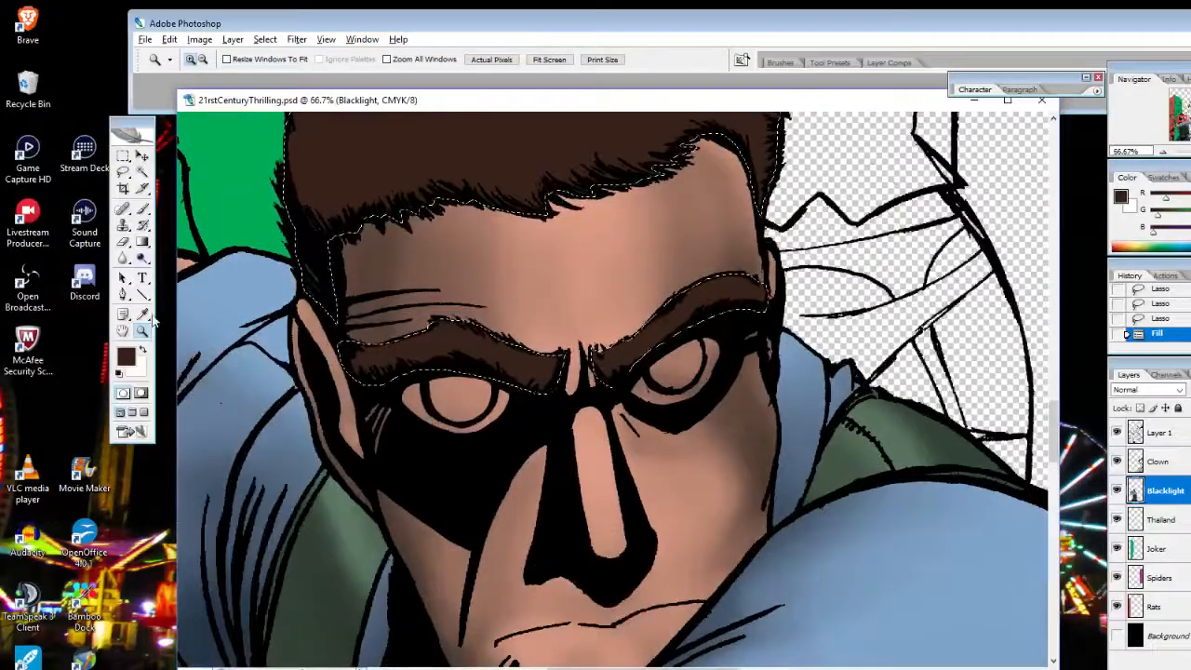
pyautogui.click(144, 353)
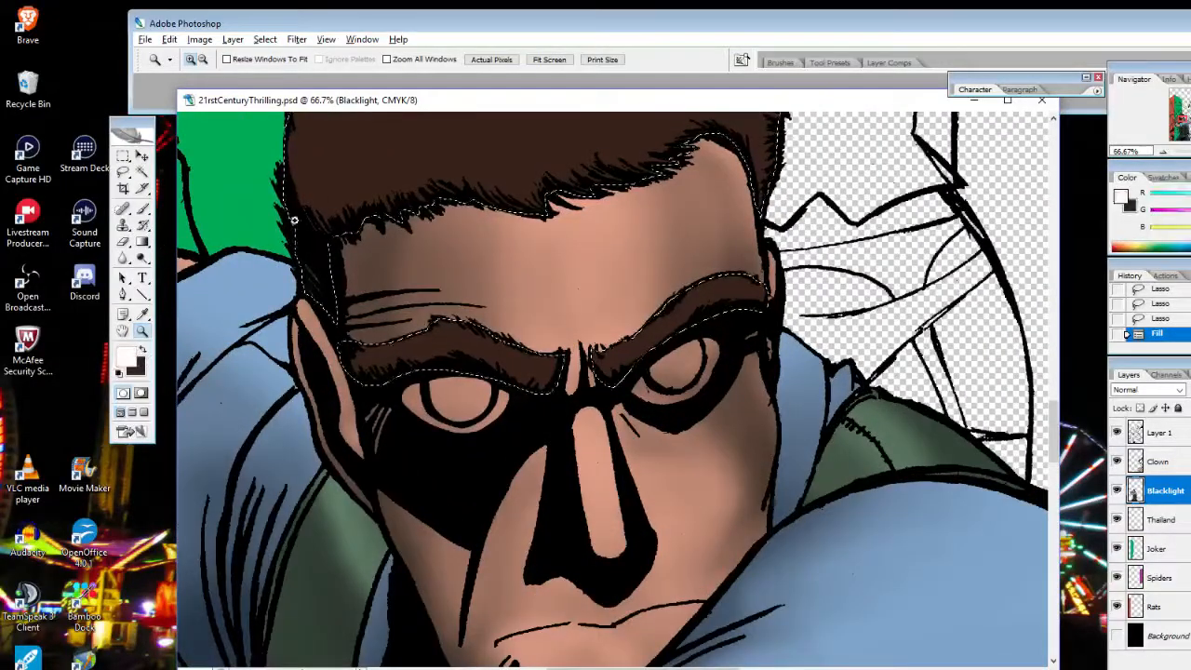
pyautogui.click(142, 315)
pyautogui.click(315, 181)
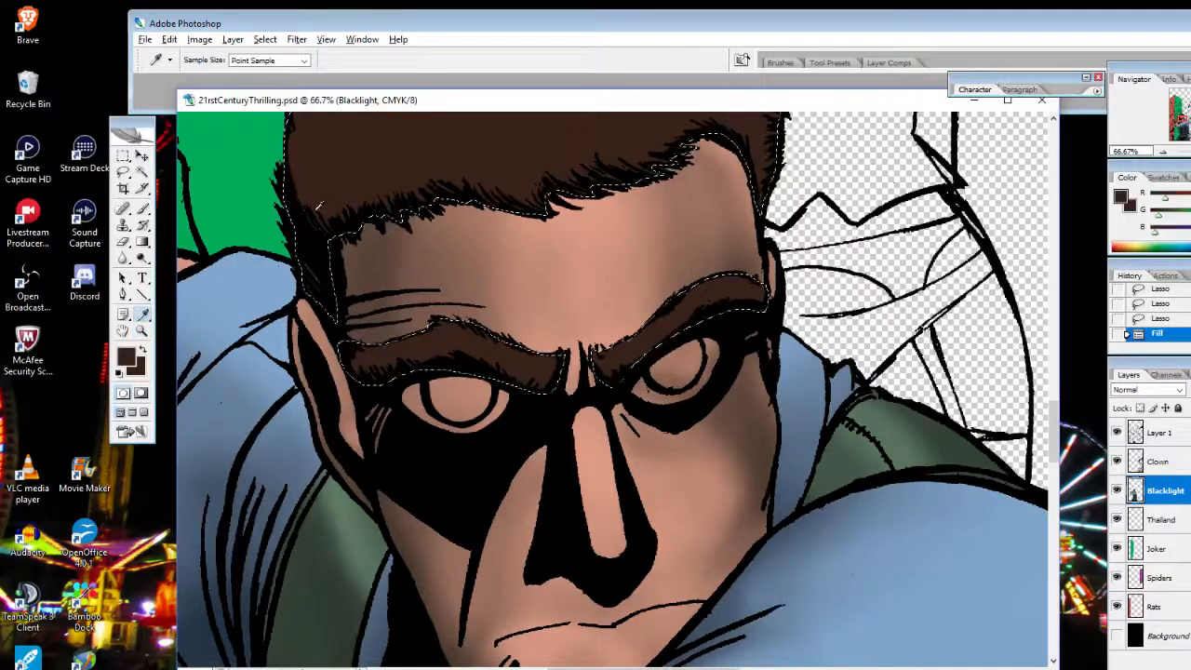
pyautogui.click(130, 358)
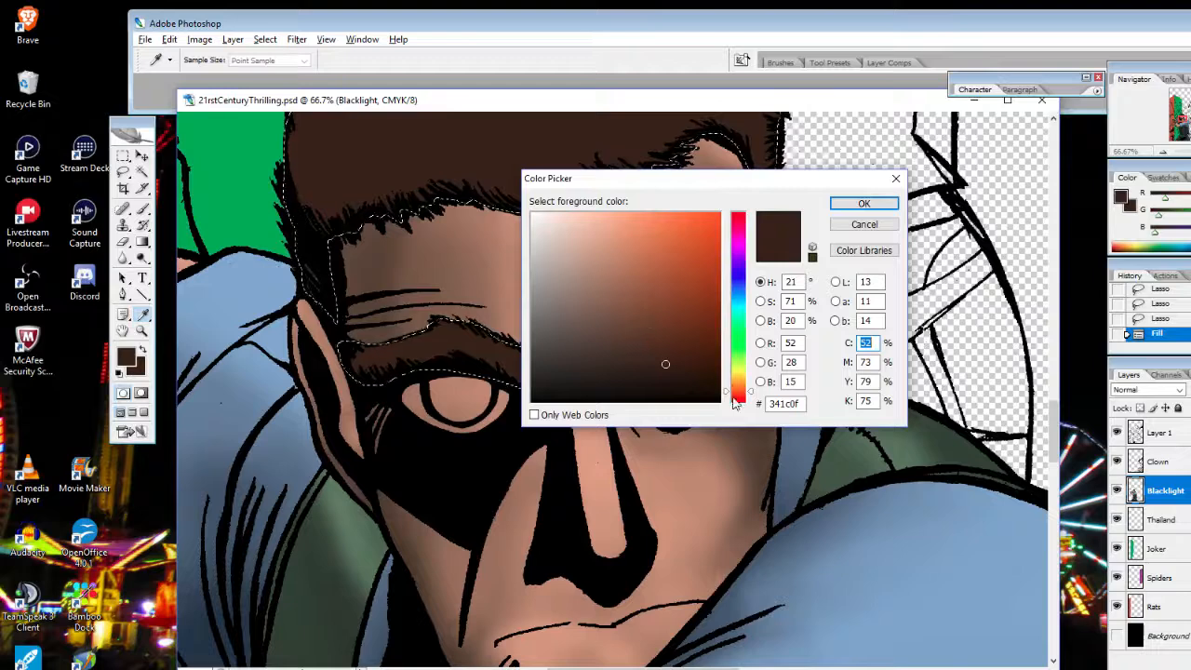
pyautogui.moveTo(742, 391); pyautogui.dragTo(742, 381)
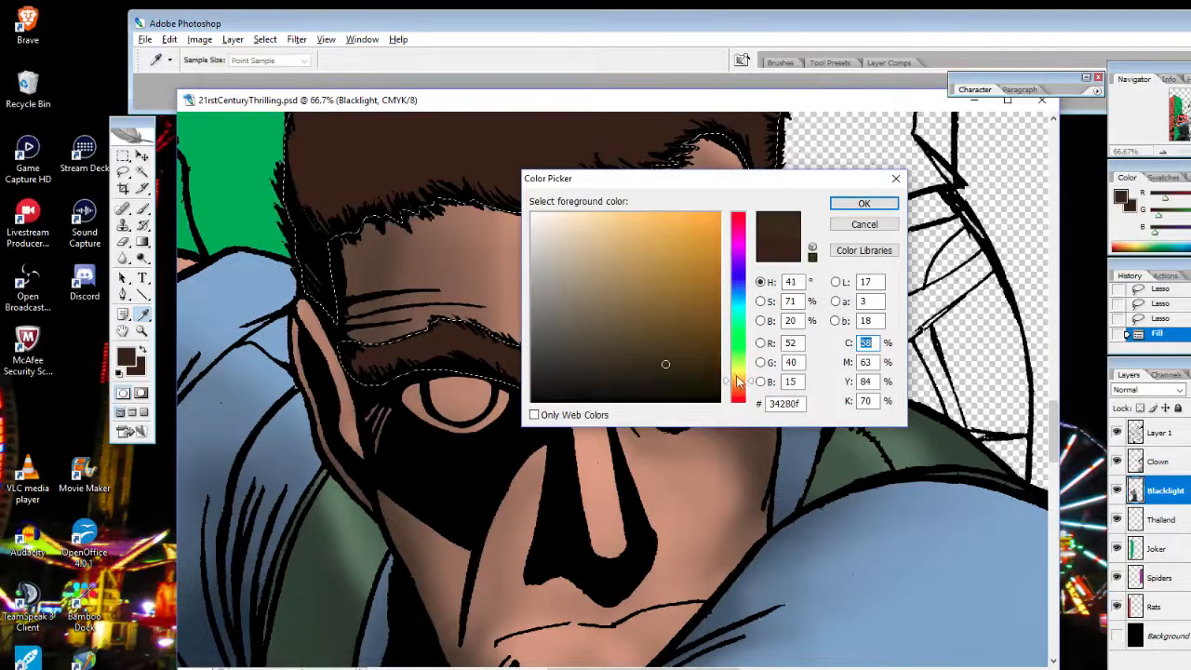
pyautogui.click(671, 337)
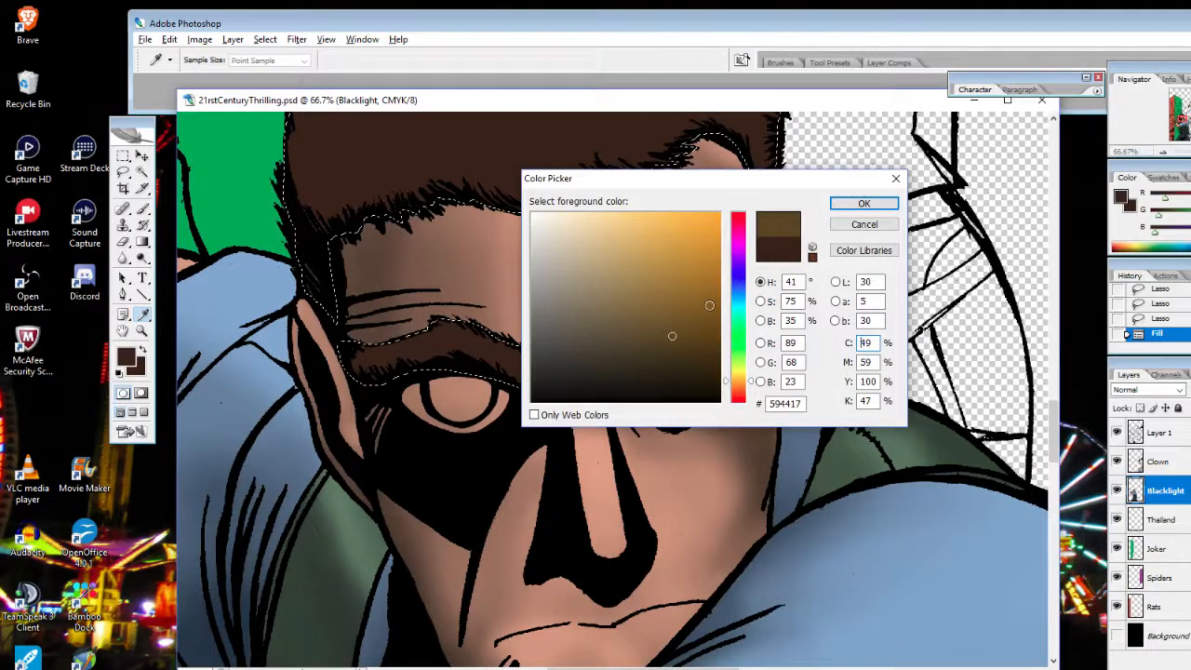
pyautogui.click(858, 203)
# Set the Brush to the grass-blade tip with the 134 px sample size, reduced to a master diameter of 63 px
pyautogui.click(142, 209)
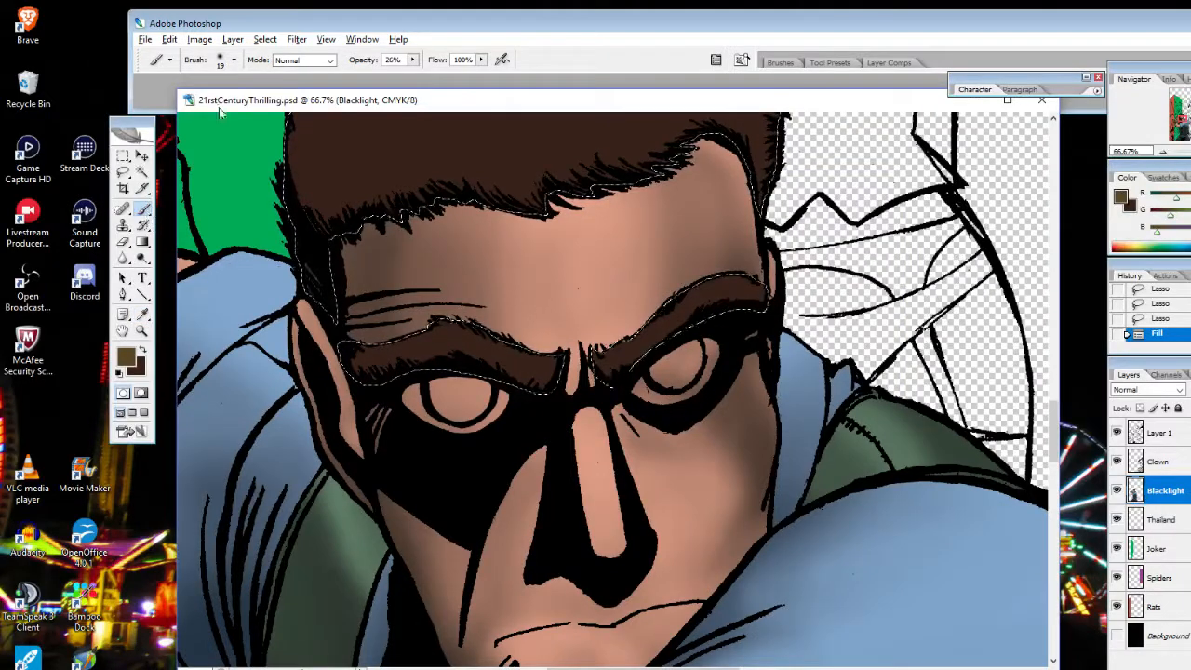
pyautogui.click(234, 60)
pyautogui.scroll(-3, 299, 240)
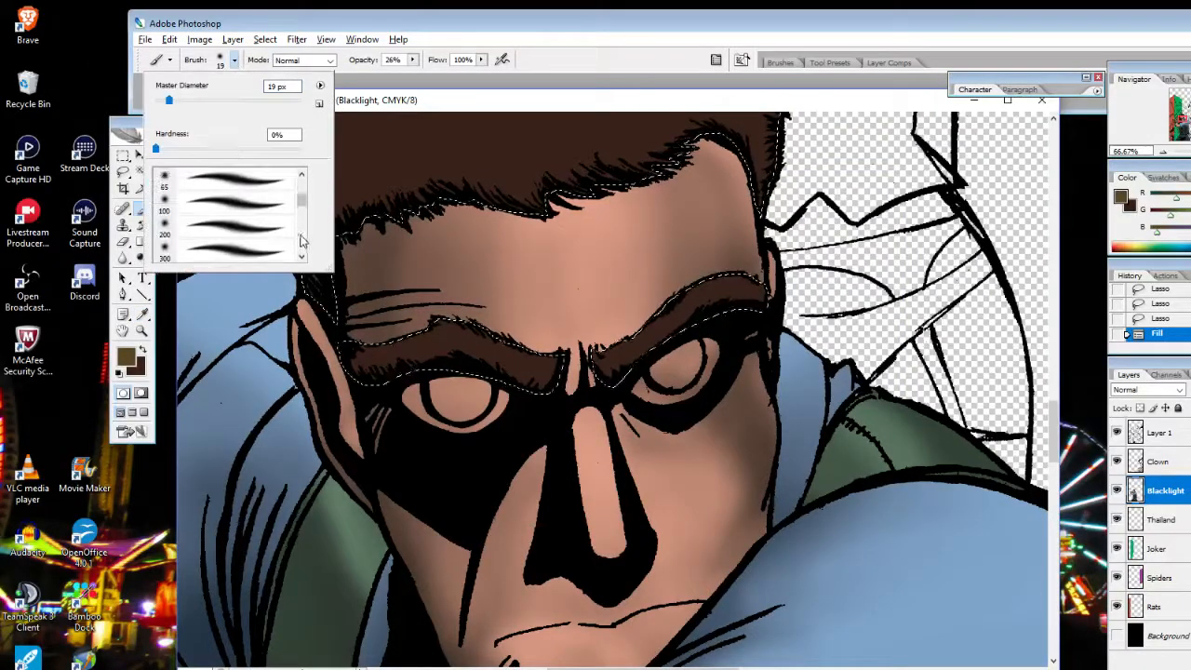
pyautogui.scroll(-4, 302, 244)
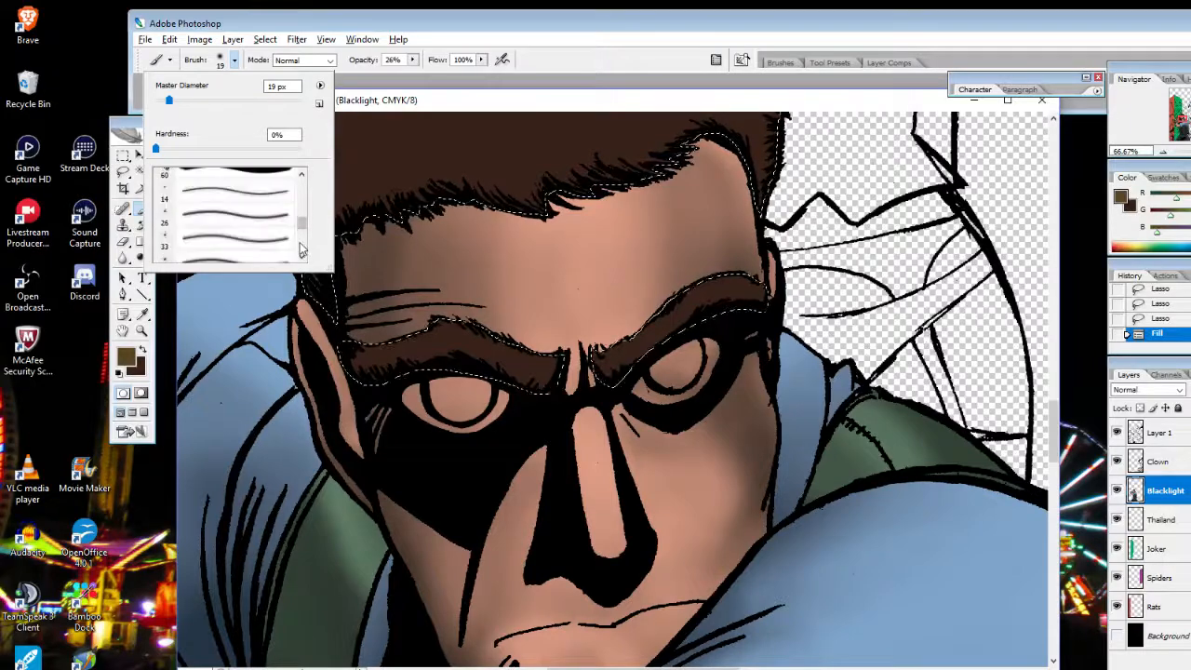
pyautogui.scroll(-5, 300, 247)
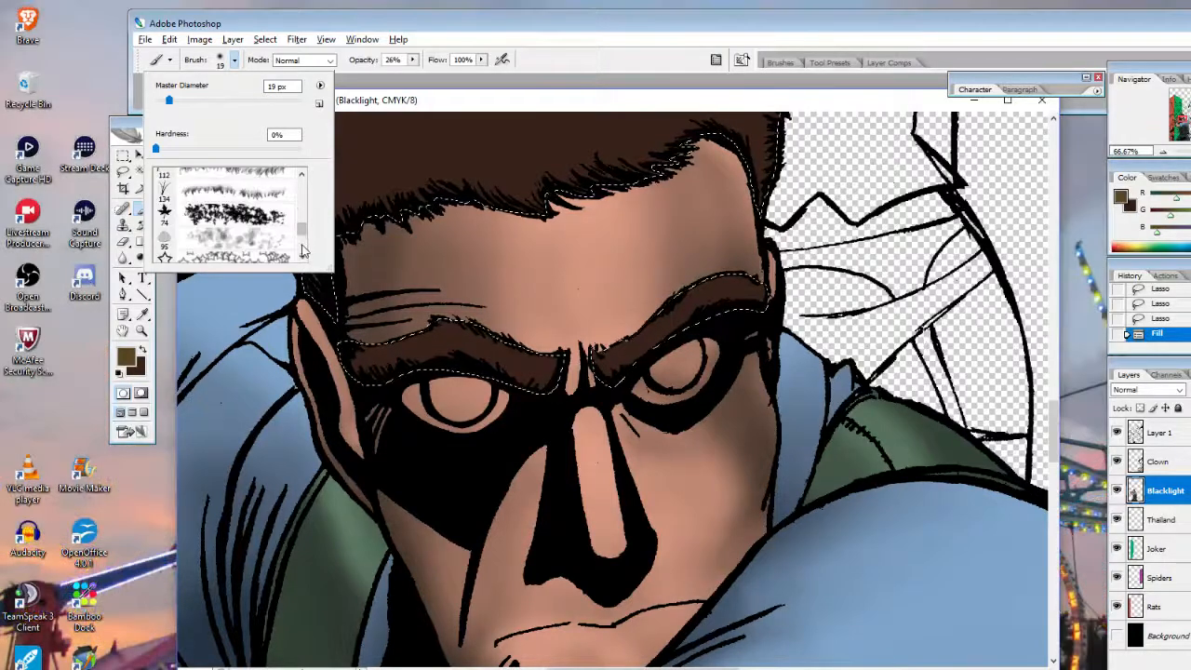
pyautogui.moveTo(302, 232); pyautogui.dragTo(302, 227)
pyautogui.click(259, 197)
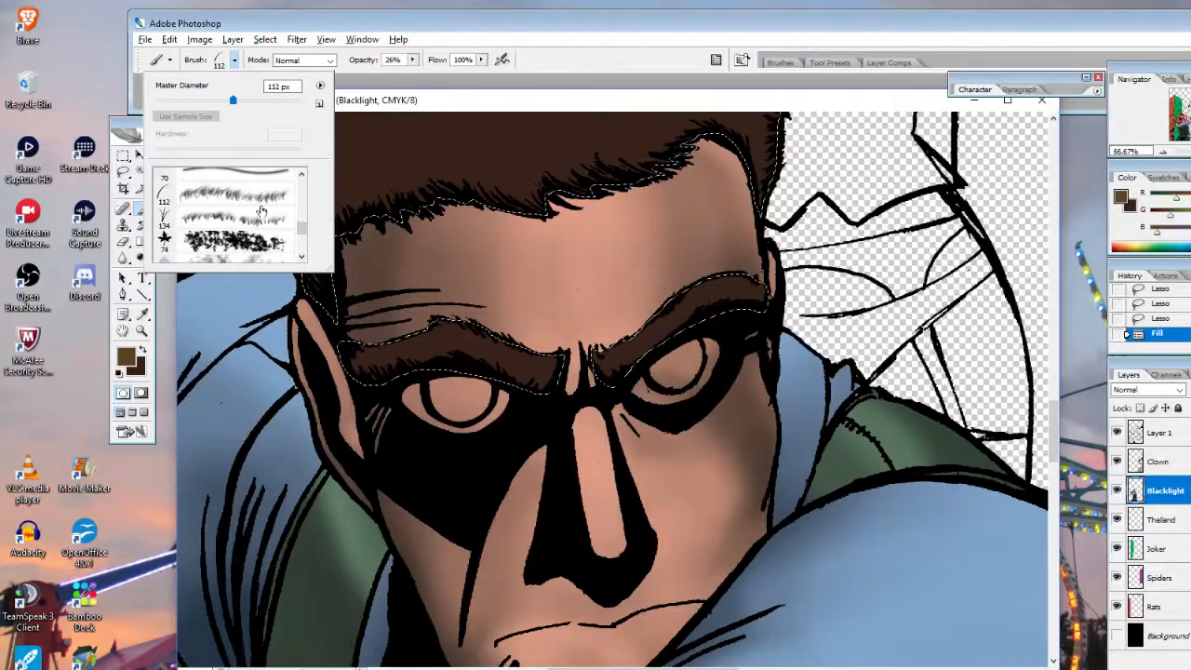
pyautogui.click(259, 225)
pyautogui.click(368, 345)
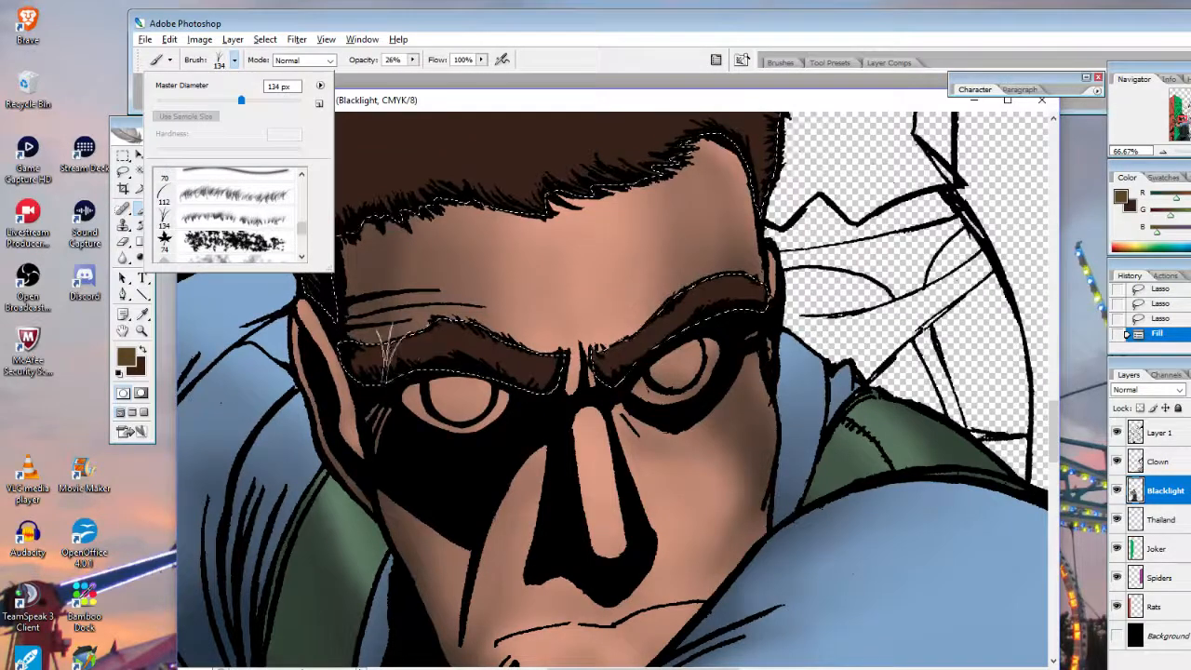
pyautogui.click(202, 100)
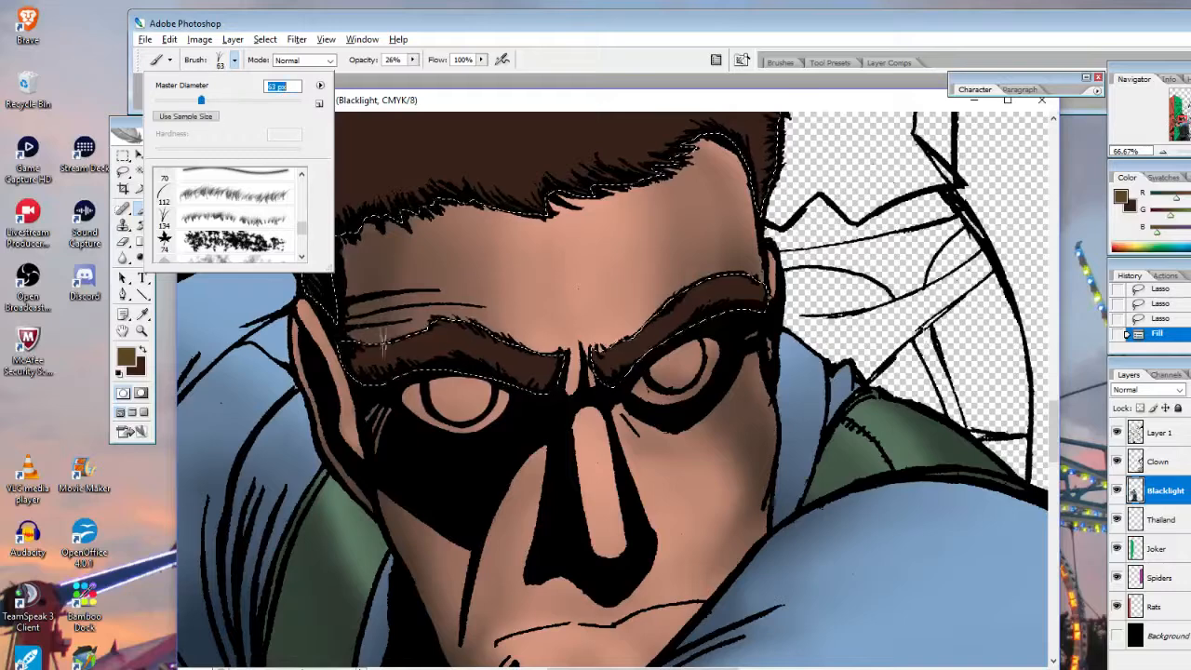
pyautogui.click(382, 341)
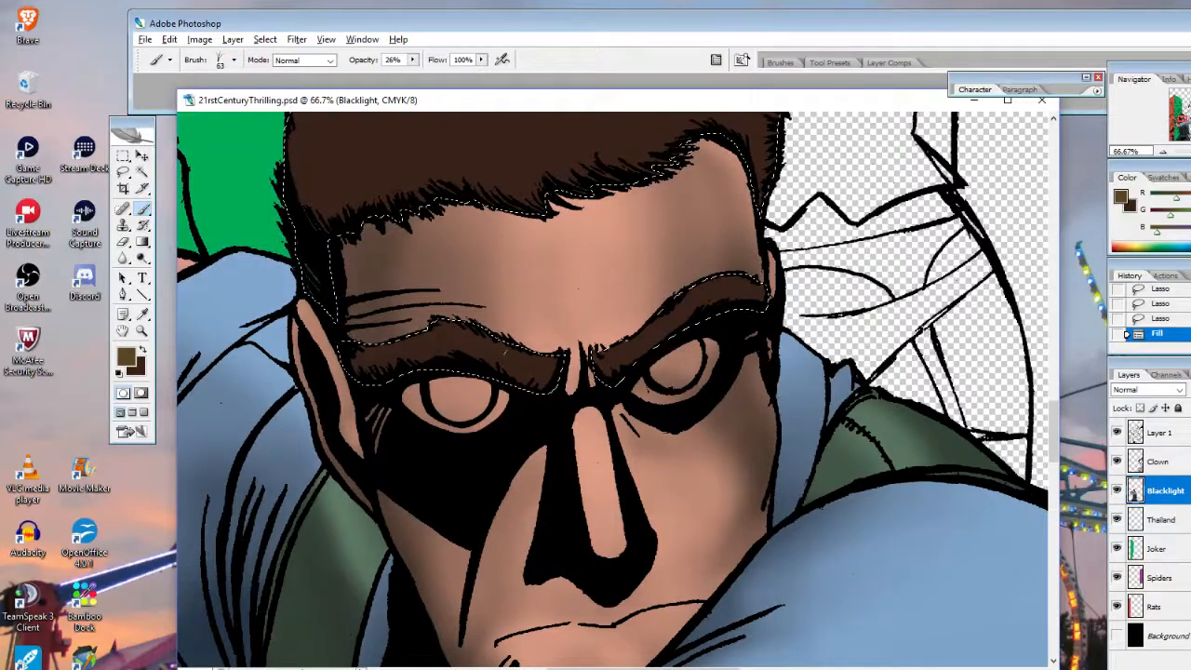
# Paint olive-brown hair texture over the man's eyebrow on the shadowed side of his face at 26% opacity
pyautogui.click(506, 353)
pyautogui.click(465, 346)
pyautogui.click(407, 339)
pyautogui.click(372, 348)
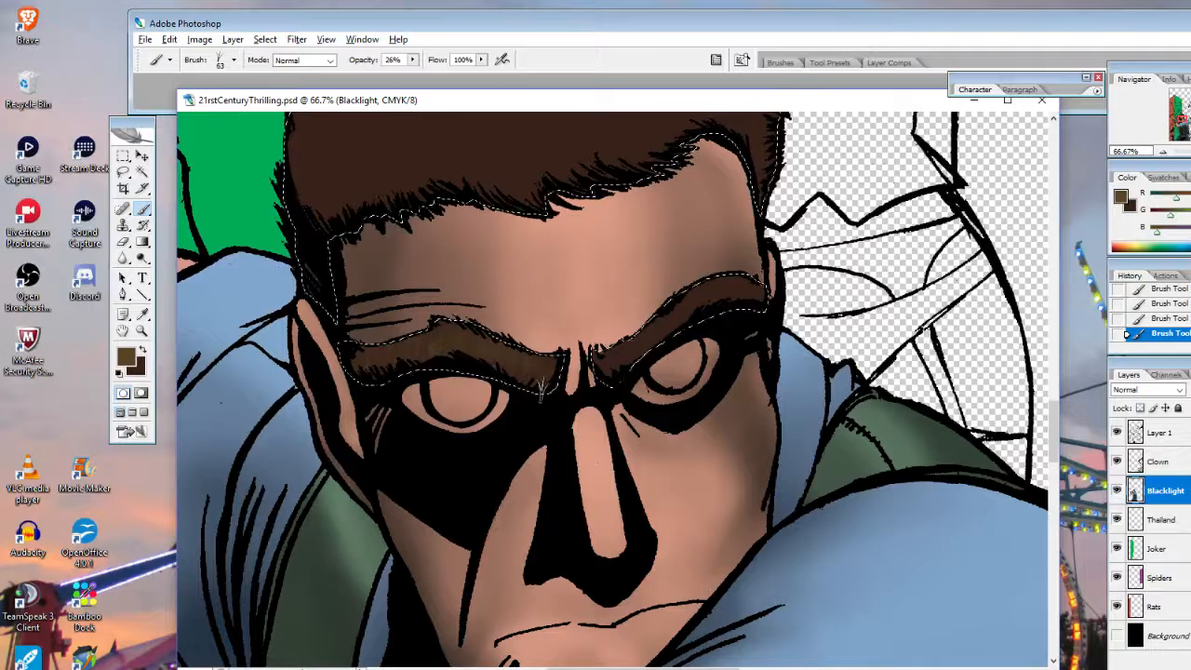
# Switch to the 112 px curved grass brush tip and paint more olive-brown texture over the same eyebrow
pyautogui.click(169, 39)
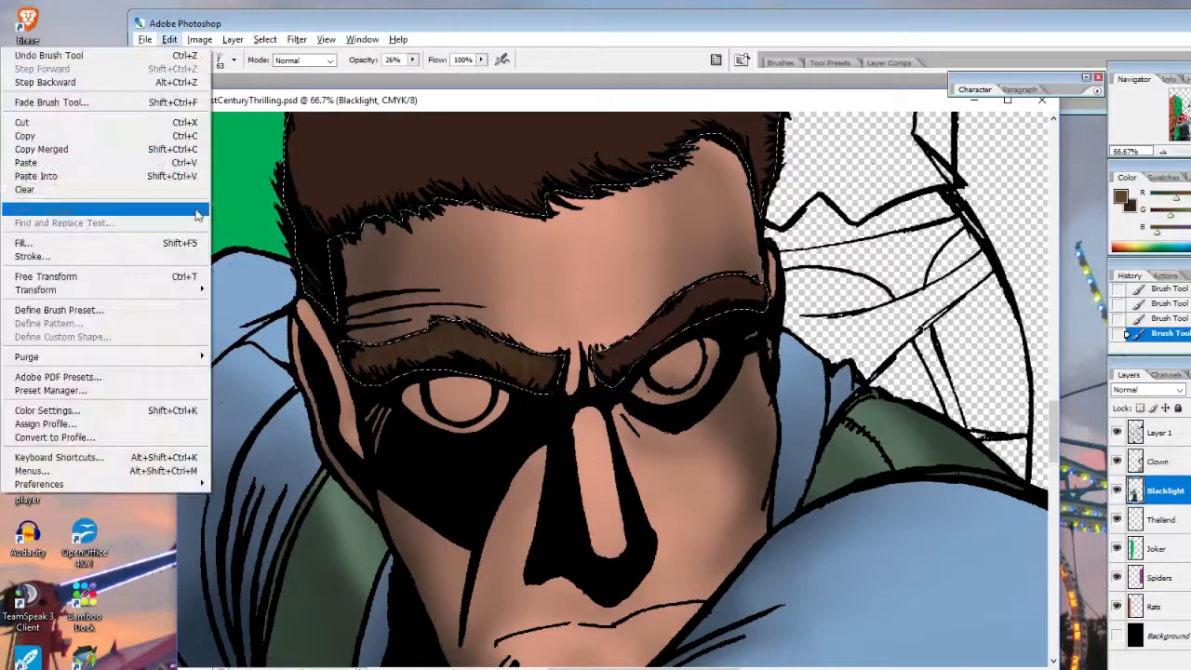
pyautogui.click(222, 59)
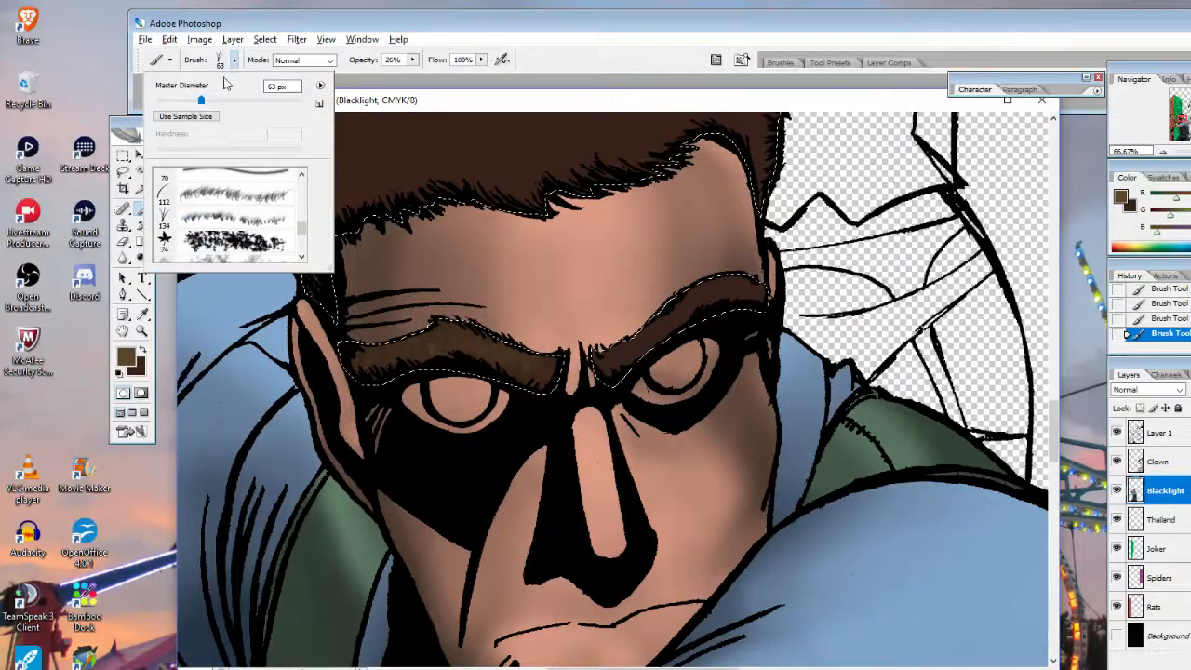
pyautogui.click(268, 194)
pyautogui.click(357, 349)
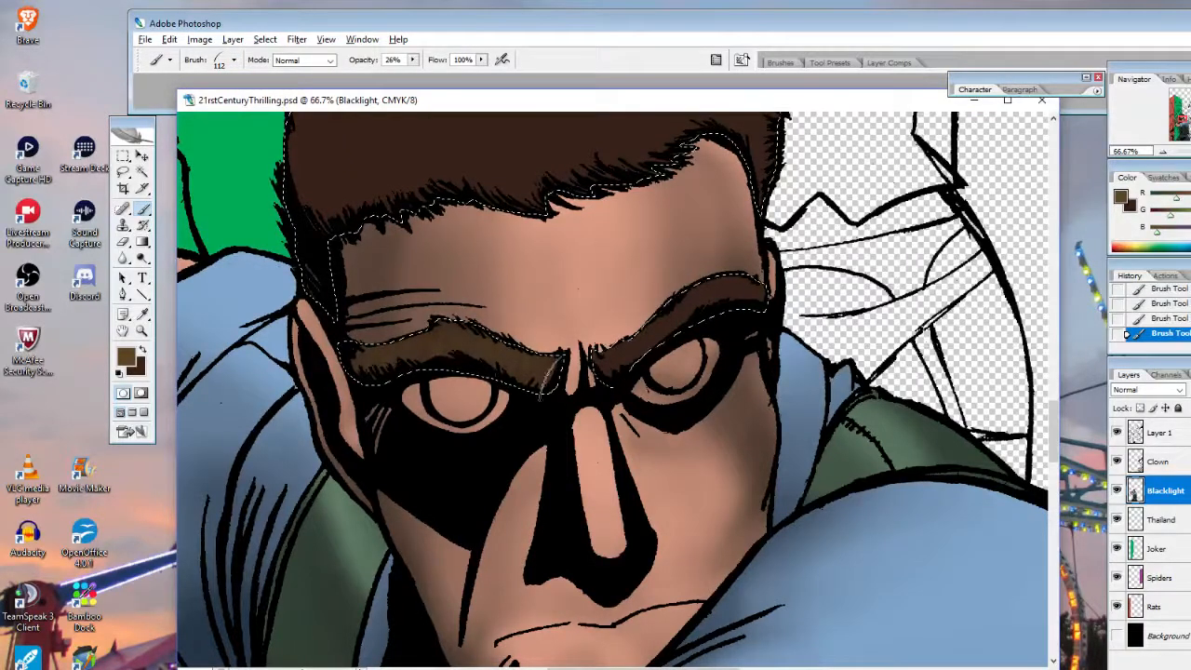
# Swap the dark brown back to the foreground and open the foreground colour for editing
pyautogui.click(143, 350)
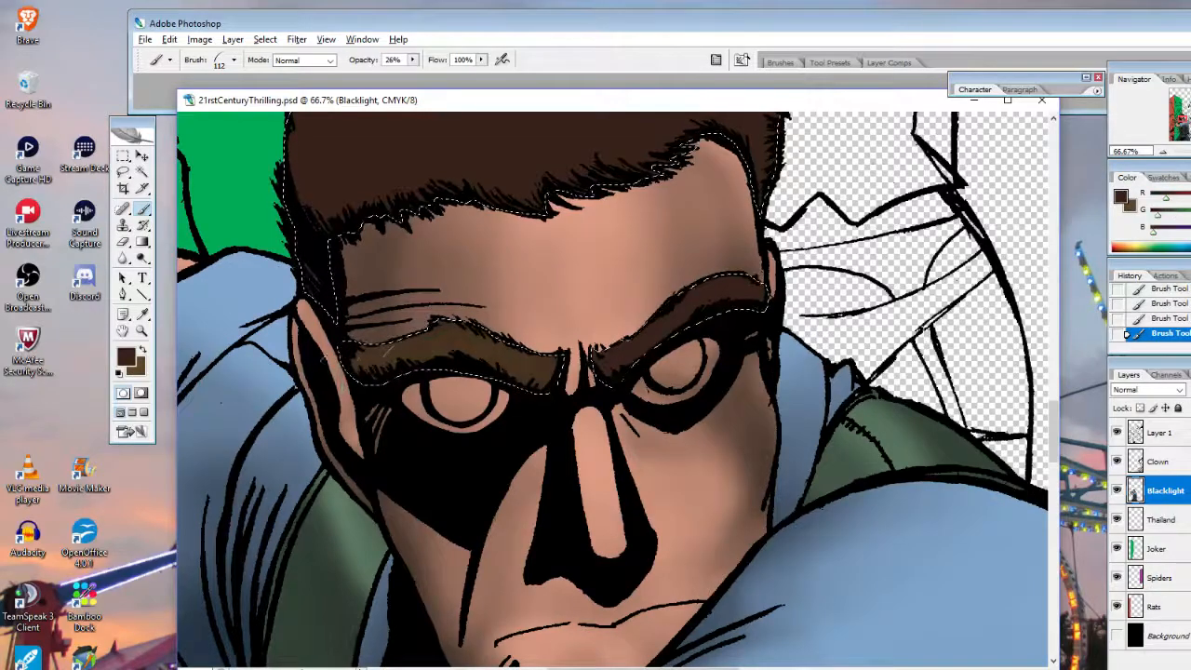
pyautogui.click(125, 360)
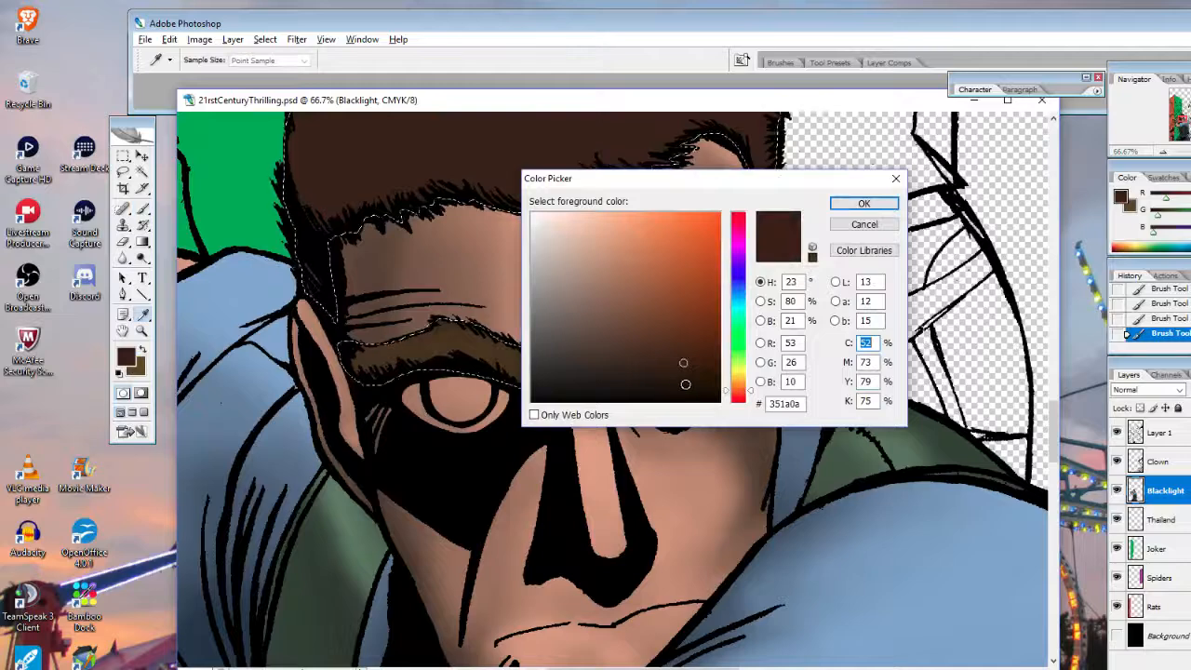
# Confirm the dark brown foreground colour and try the 60 px textured brush on the left eyebrow
pyautogui.press('Return')
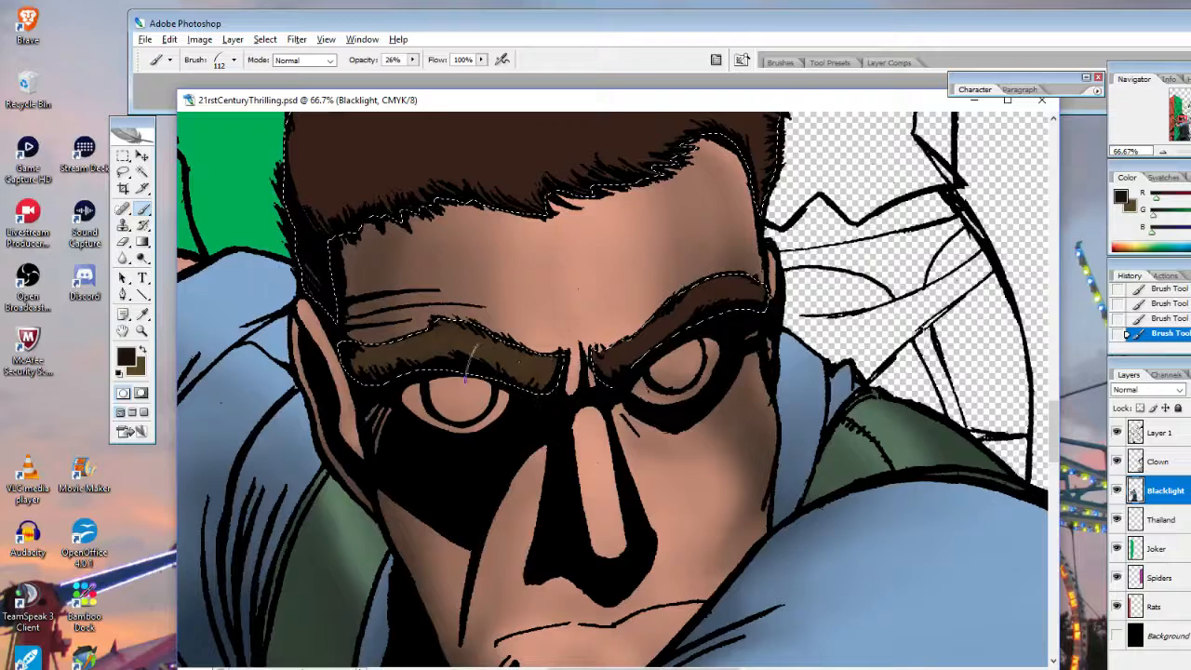
pyautogui.click(233, 59)
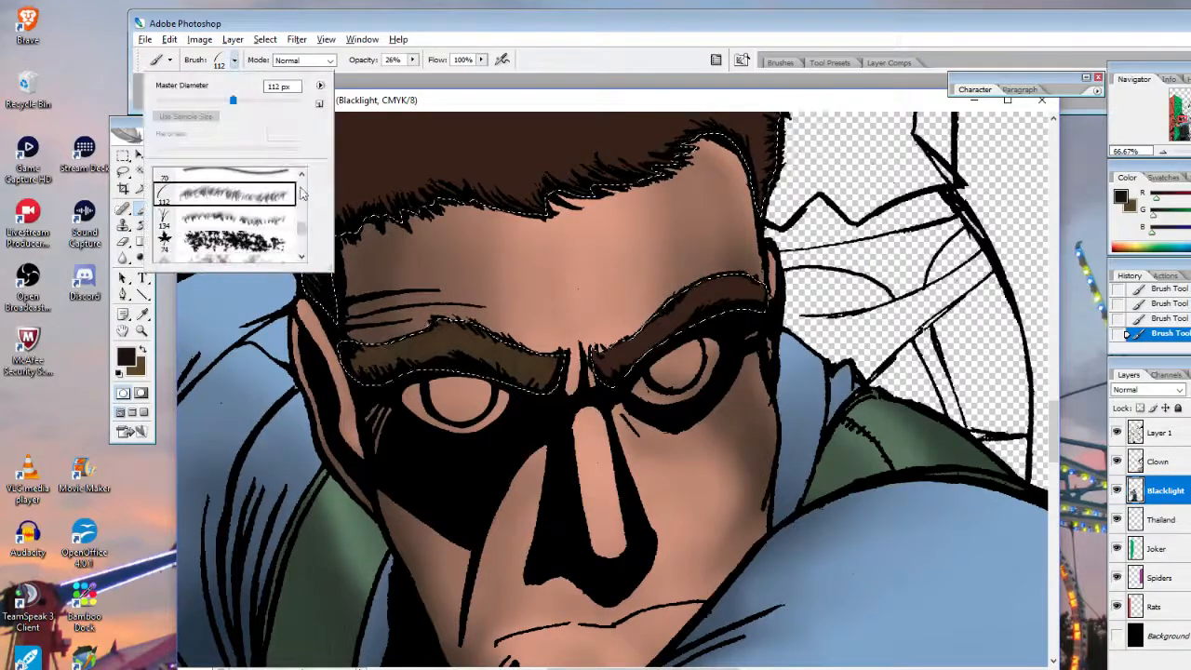
pyautogui.click(301, 191)
pyautogui.click(301, 196)
pyautogui.click(260, 191)
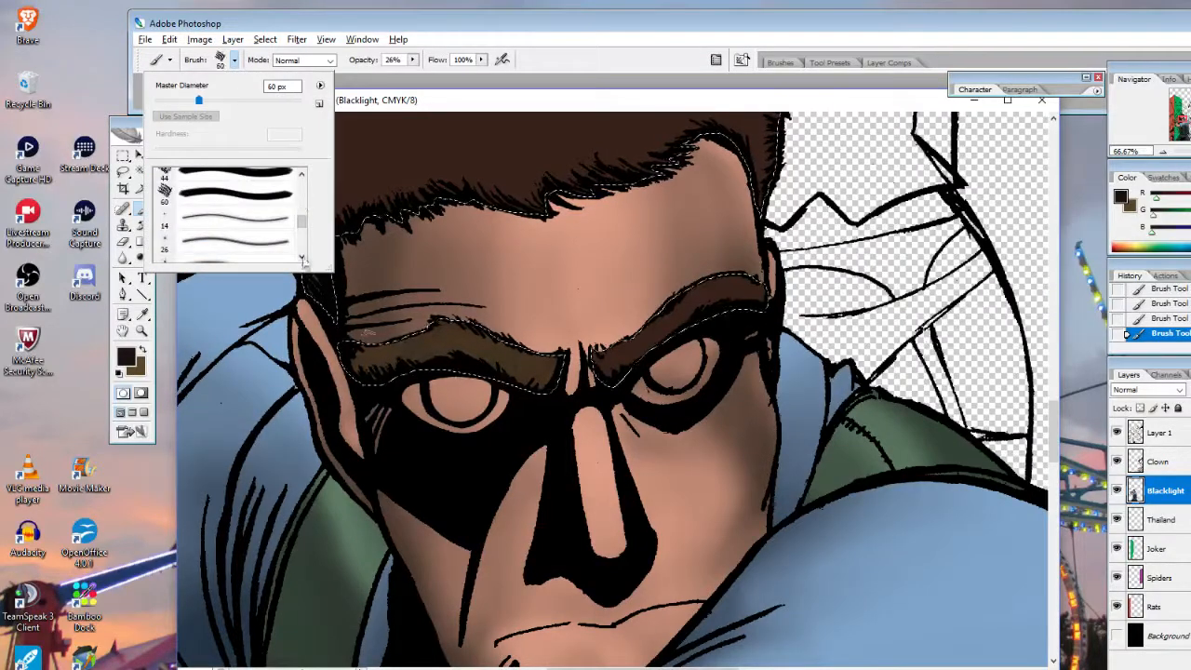
pyautogui.click(478, 348)
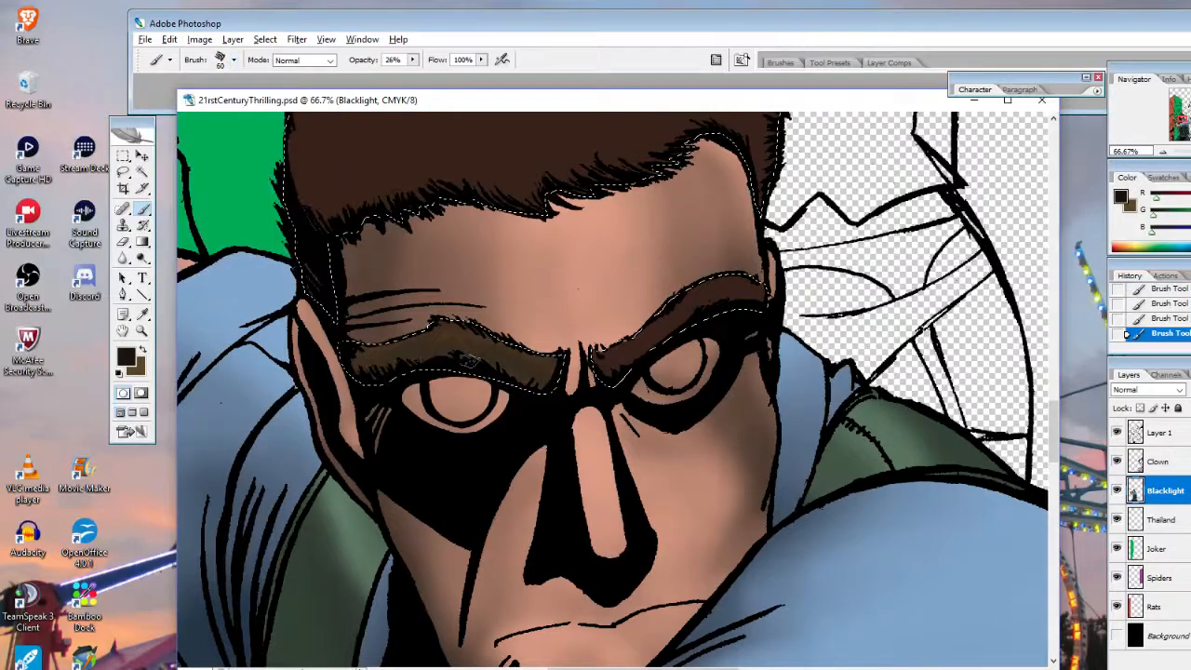
# Try the 36 px textured brush on the eyebrows
pyautogui.click(233, 59)
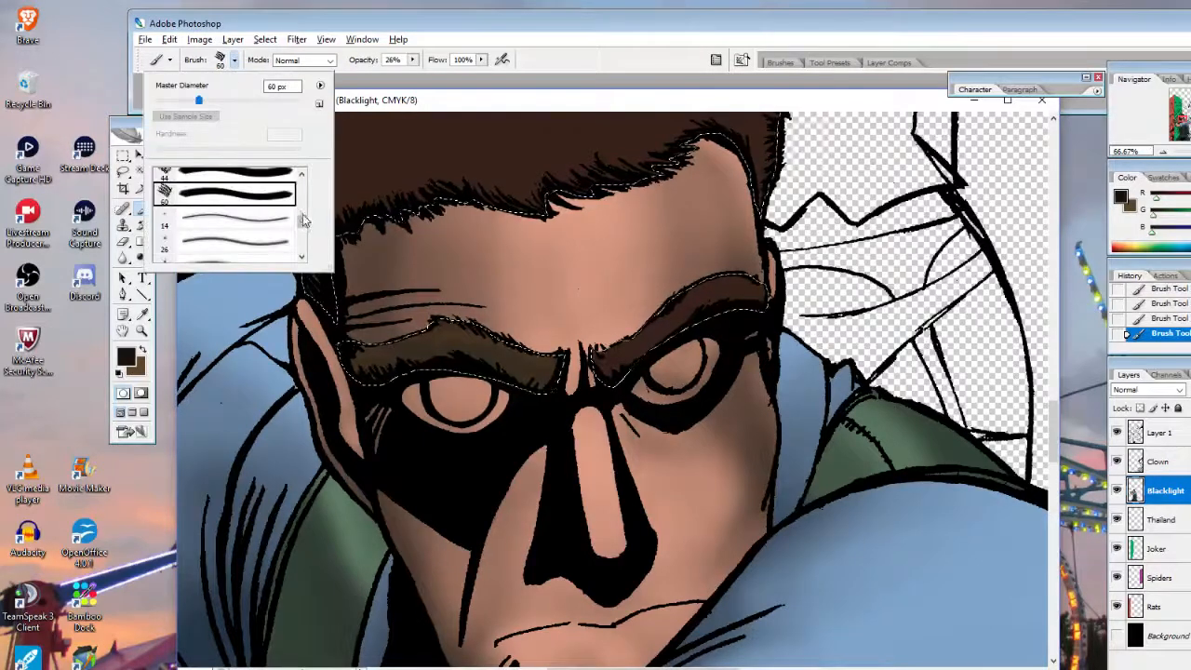
pyautogui.moveTo(304, 220)
pyautogui.mouseDown()
pyautogui.moveTo(307, 243)
pyautogui.moveTo(300, 231)
pyautogui.mouseUp()
pyautogui.click(240, 208)
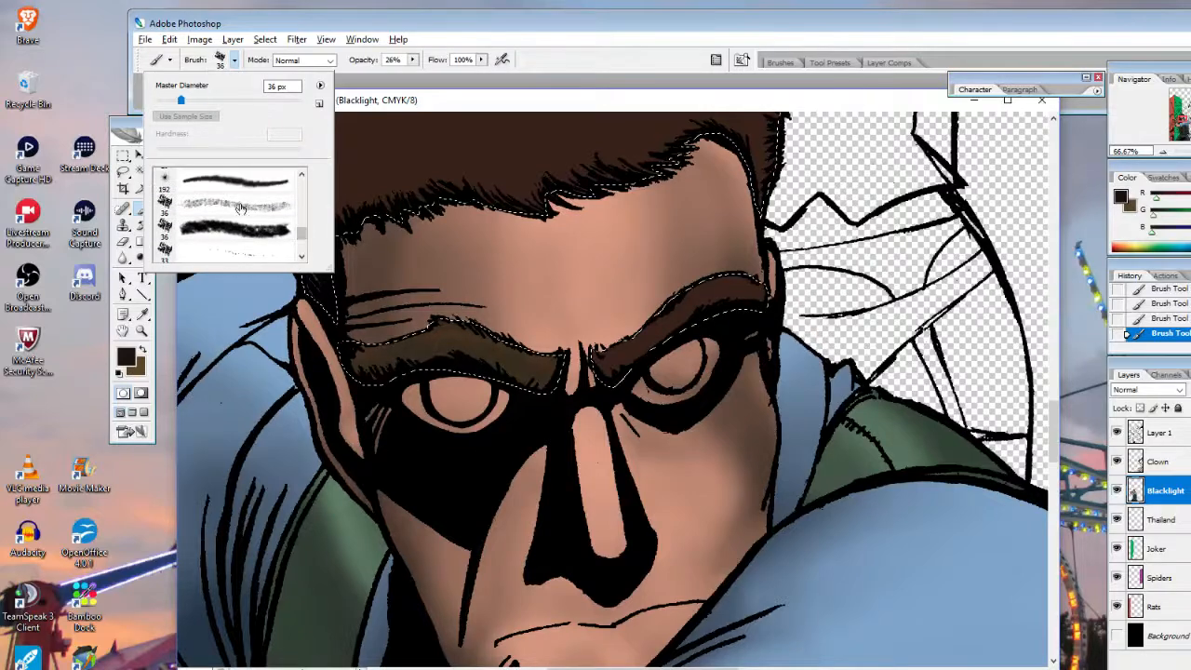
pyautogui.click(605, 362)
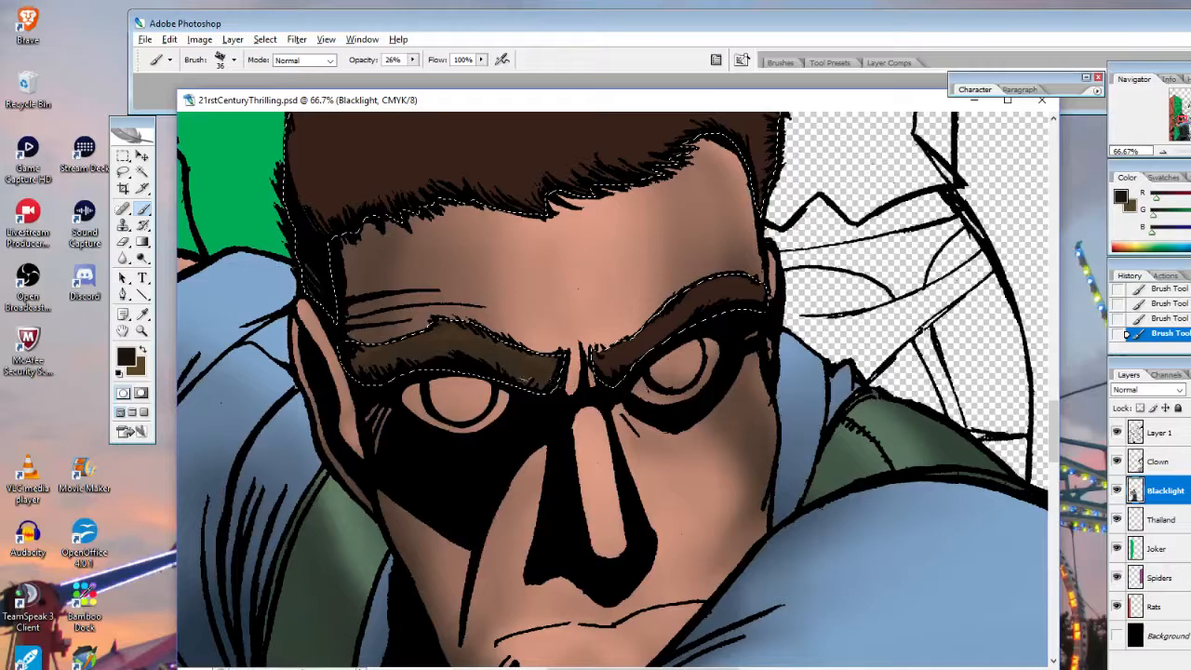
# Shade the left eyebrow with the 100 px speckled brush, alternating dark brown with a lighter brown sampled from the eyebrow
pyautogui.click(234, 59)
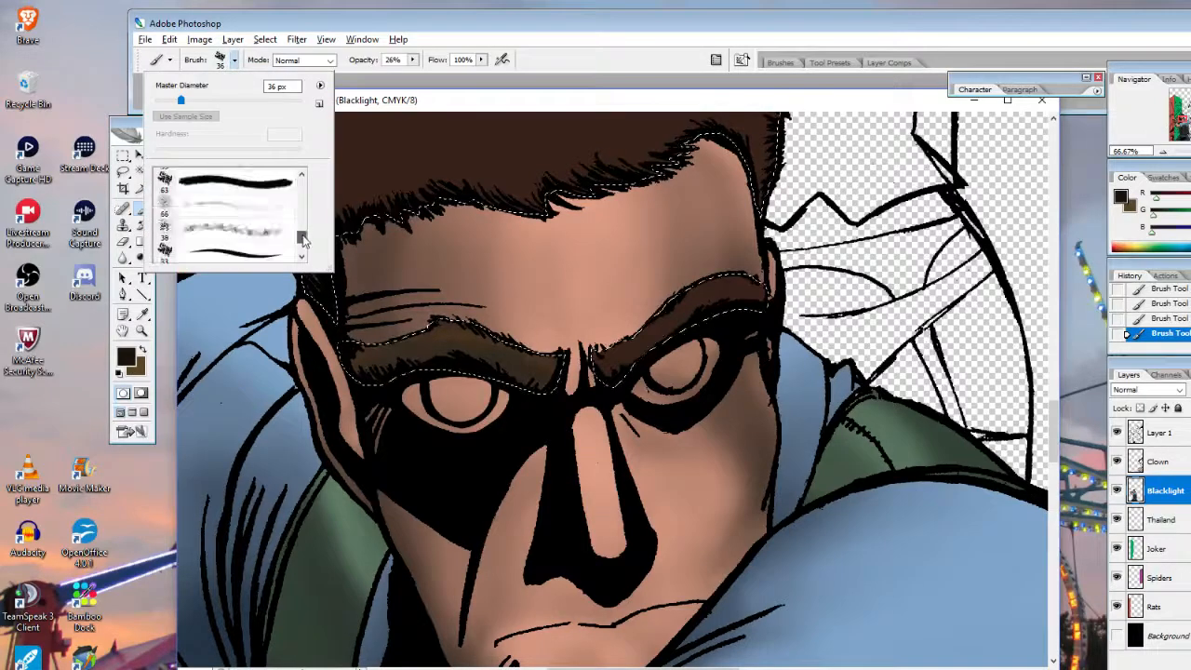
pyautogui.moveTo(302, 240); pyautogui.dragTo(306, 249)
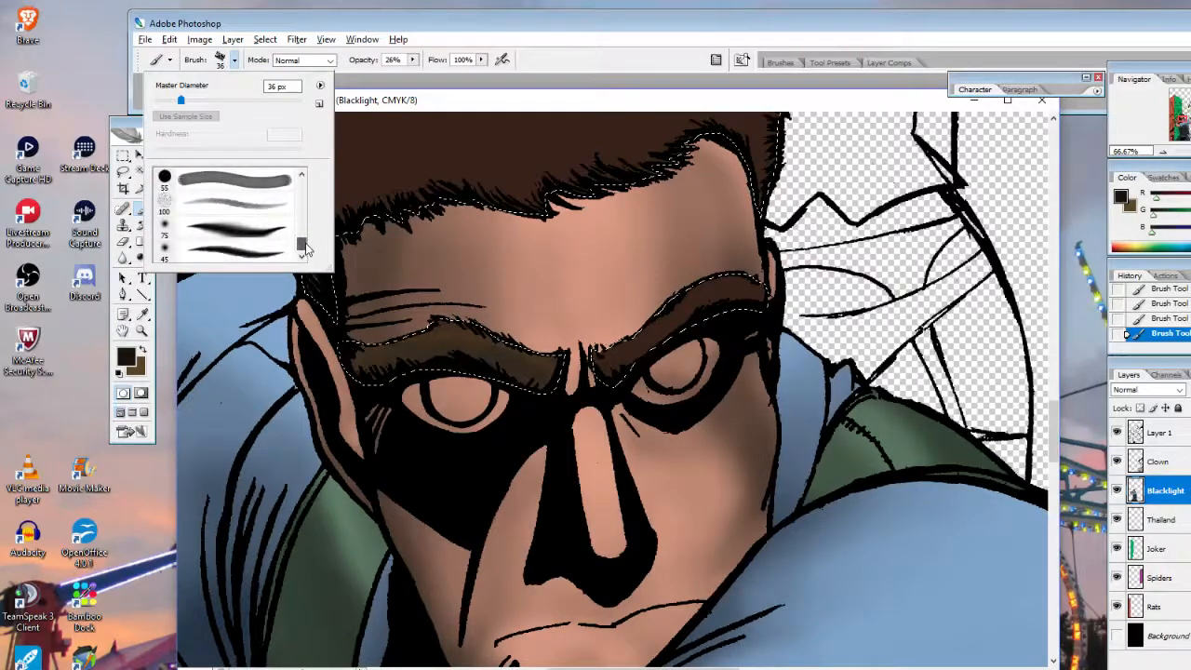
pyautogui.click(243, 208)
pyautogui.moveTo(372, 359); pyautogui.dragTo(535, 372)
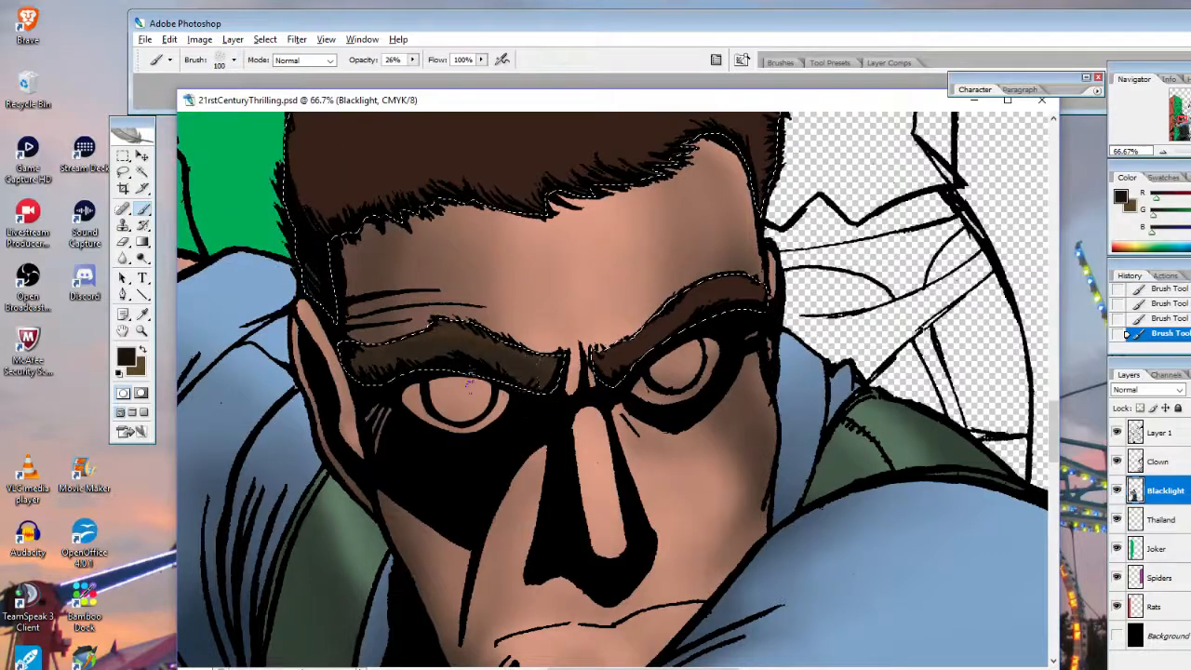
pyautogui.keyDown('alt'); pyautogui.click(347, 354); pyautogui.keyUp('alt')
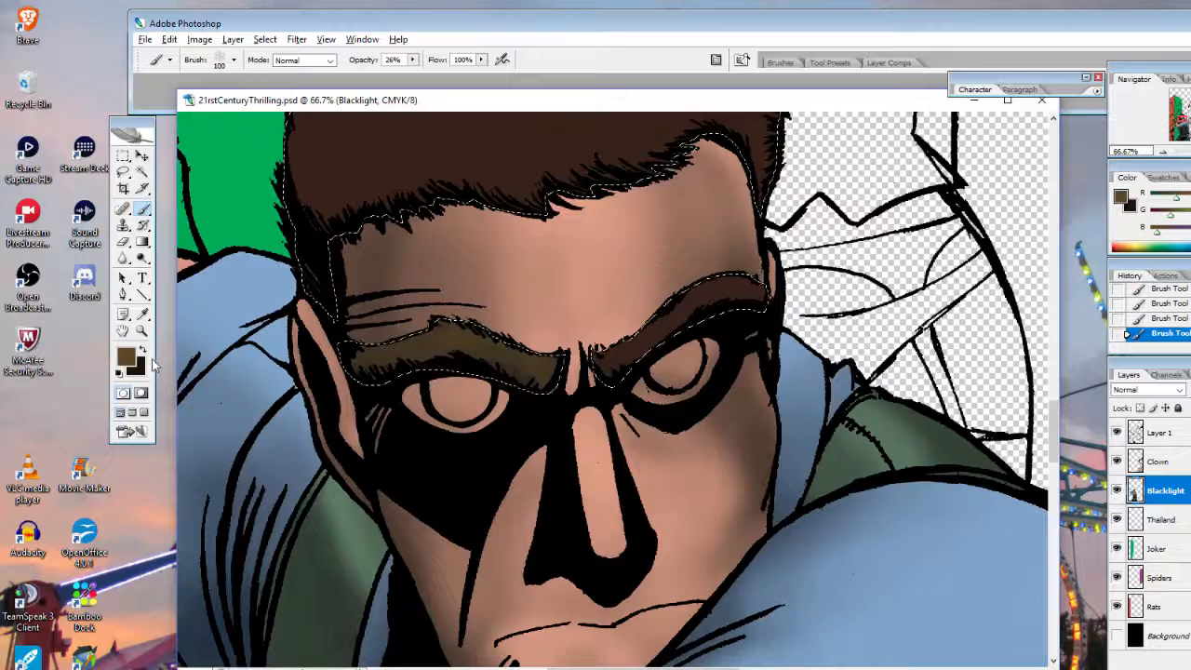
pyautogui.press('x')
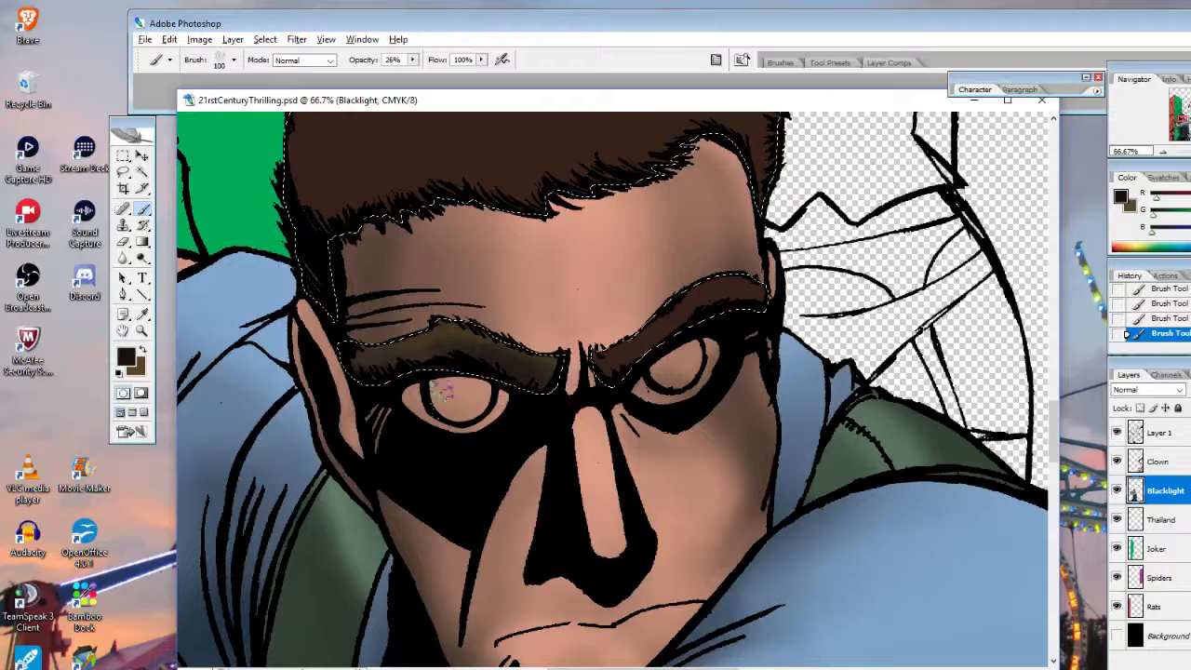
pyautogui.press('x')
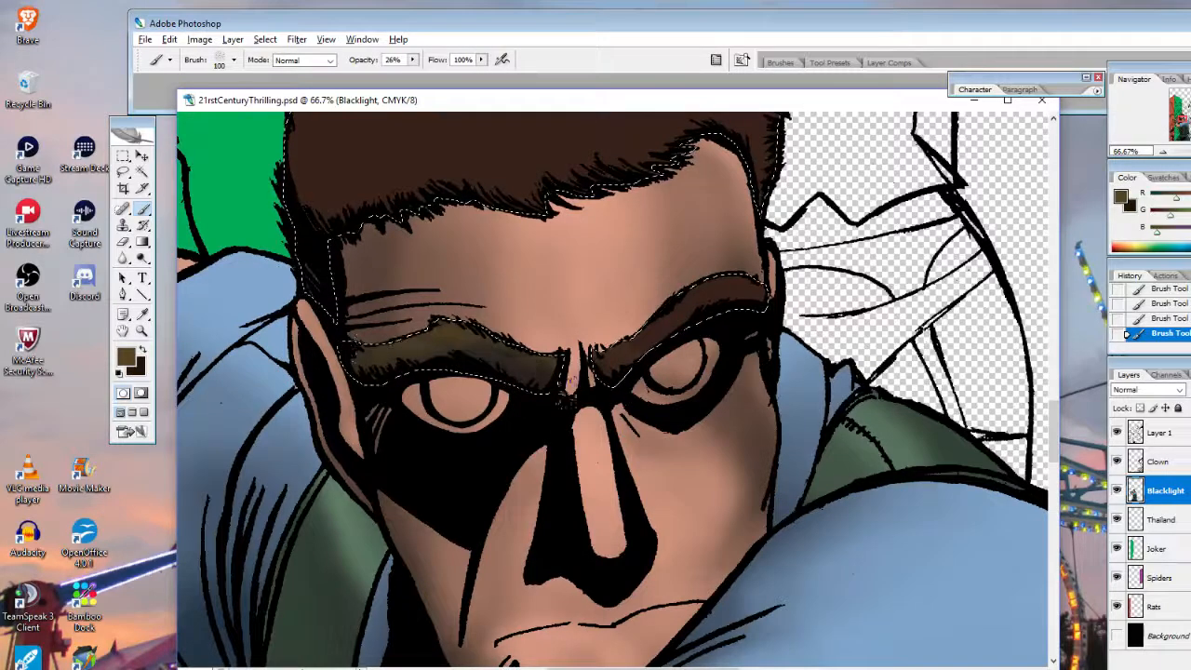
# Shade the right eyebrow with dark brown and add lighter brown highlights along it
pyautogui.click(143, 350)
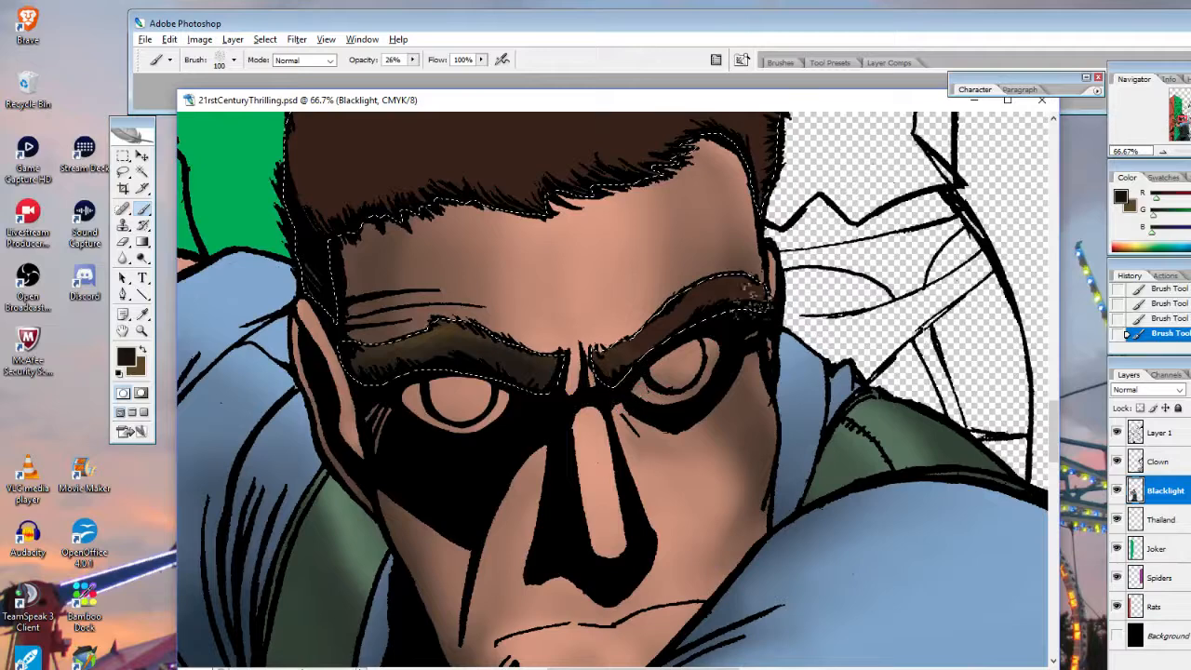
pyautogui.moveTo(759, 287); pyautogui.dragTo(614, 358)
pyautogui.click(143, 350)
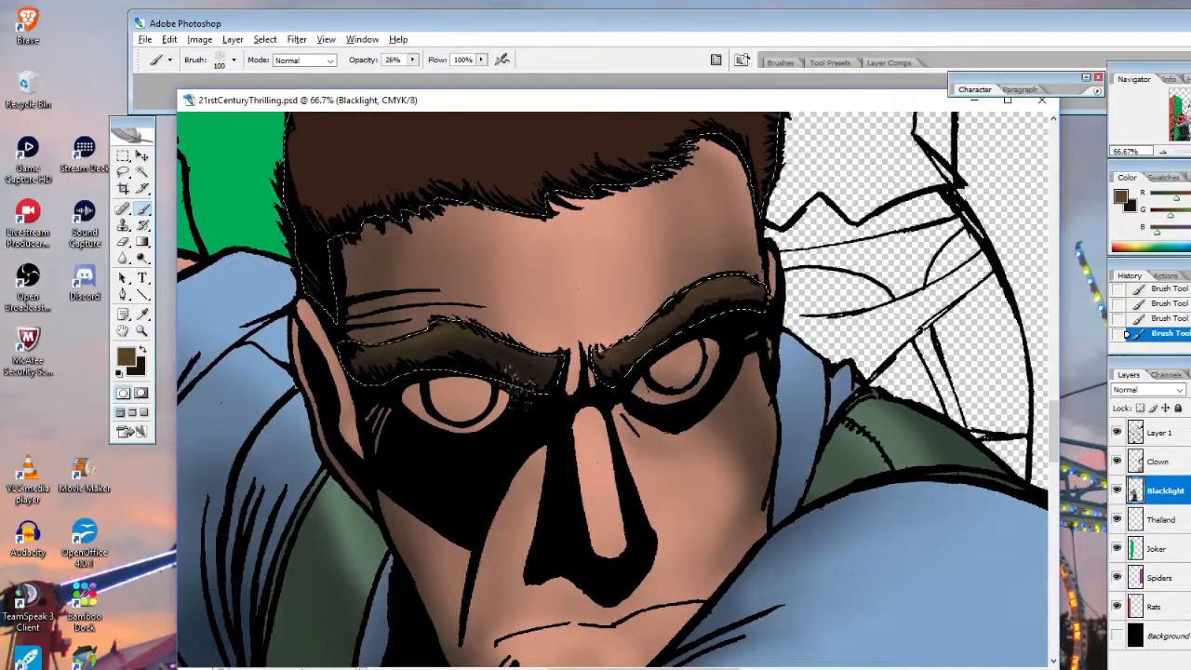
pyautogui.click(144, 350)
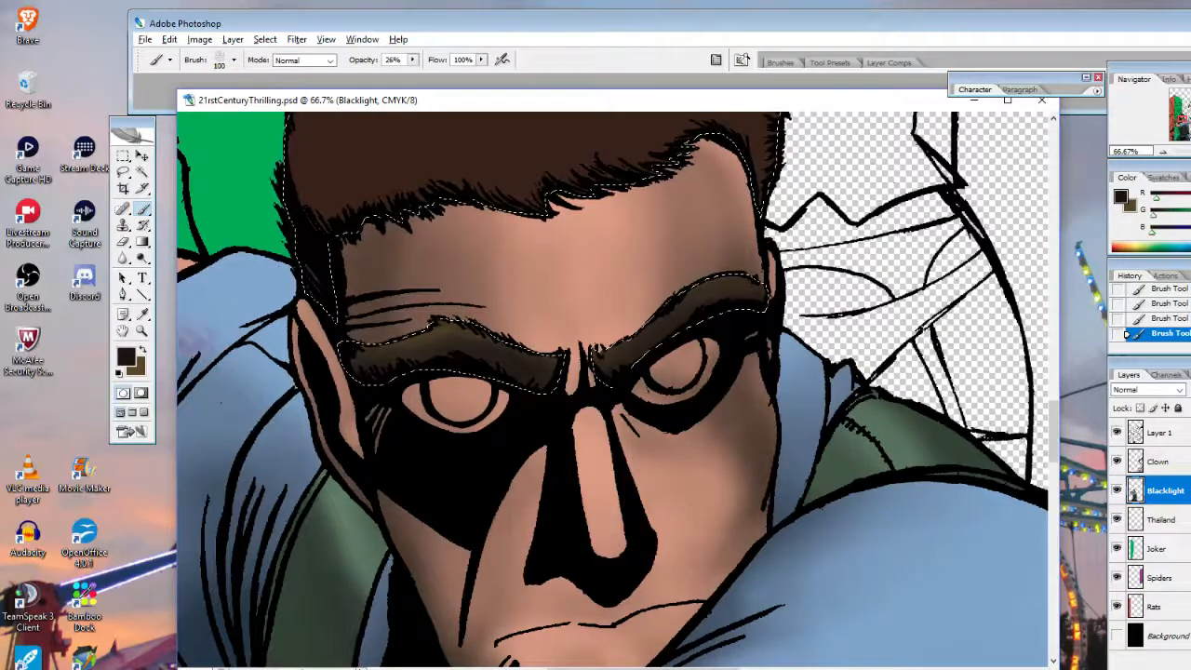
pyautogui.click(144, 350)
pyautogui.moveTo(642, 330)
pyautogui.mouseDown()
pyautogui.moveTo(675, 318)
pyautogui.moveTo(664, 323)
pyautogui.moveTo(645, 295)
pyautogui.moveTo(668, 314)
pyautogui.moveTo(658, 299)
pyautogui.moveTo(625, 329)
pyautogui.mouseUp()
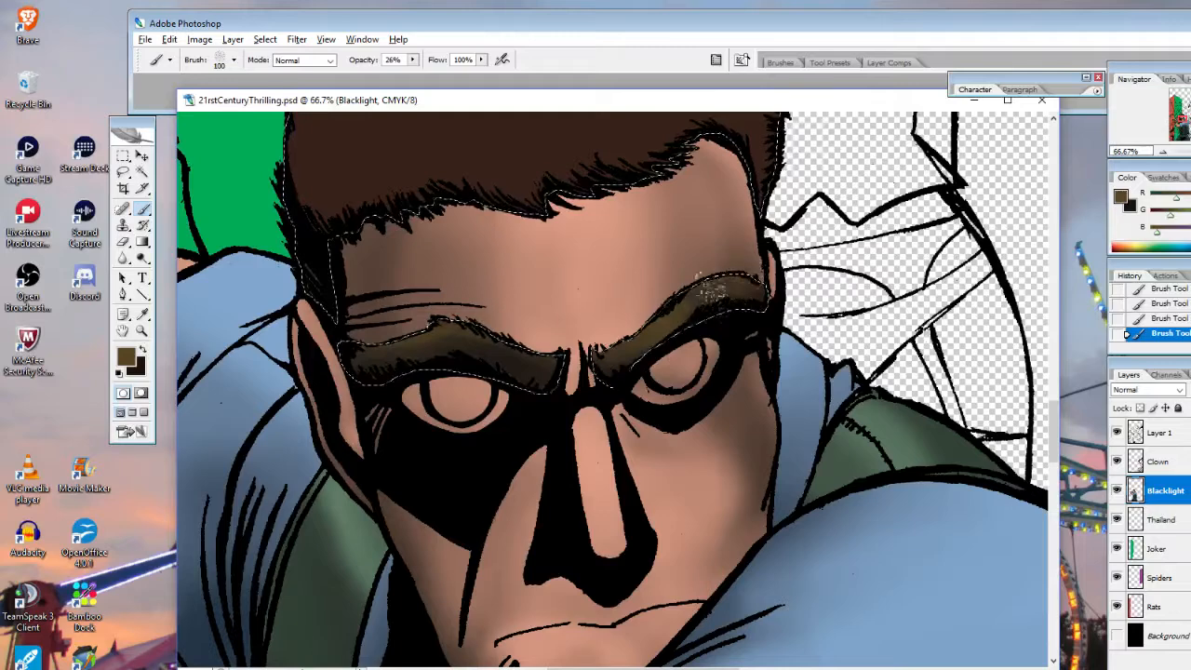
# Deepen the shadows on the outer right eyebrow and the inner left eyebrow with dark brown
pyautogui.click(143, 353)
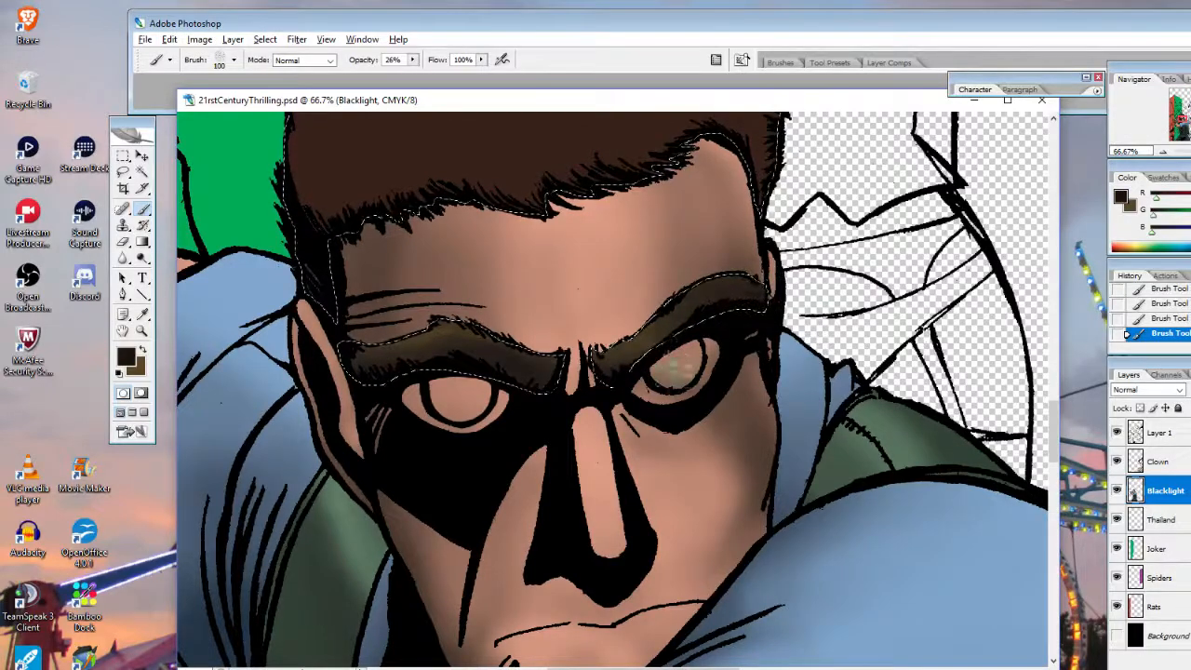
pyautogui.moveTo(741, 292); pyautogui.dragTo(829, 303)
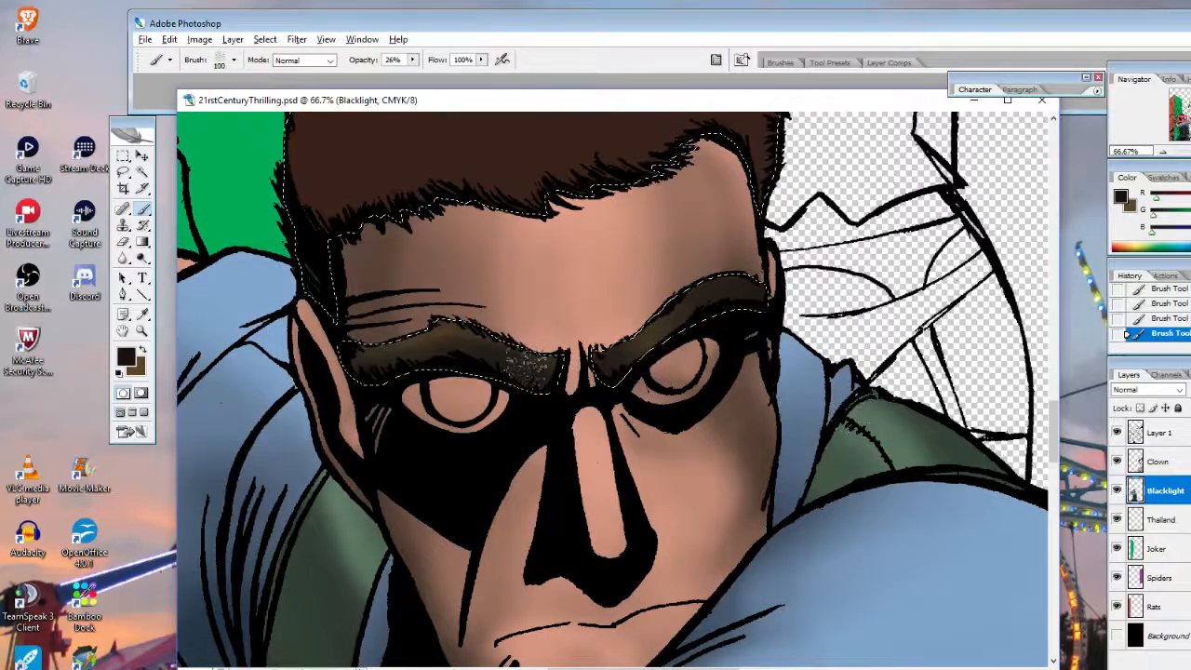
pyautogui.moveTo(531, 371); pyautogui.dragTo(558, 377)
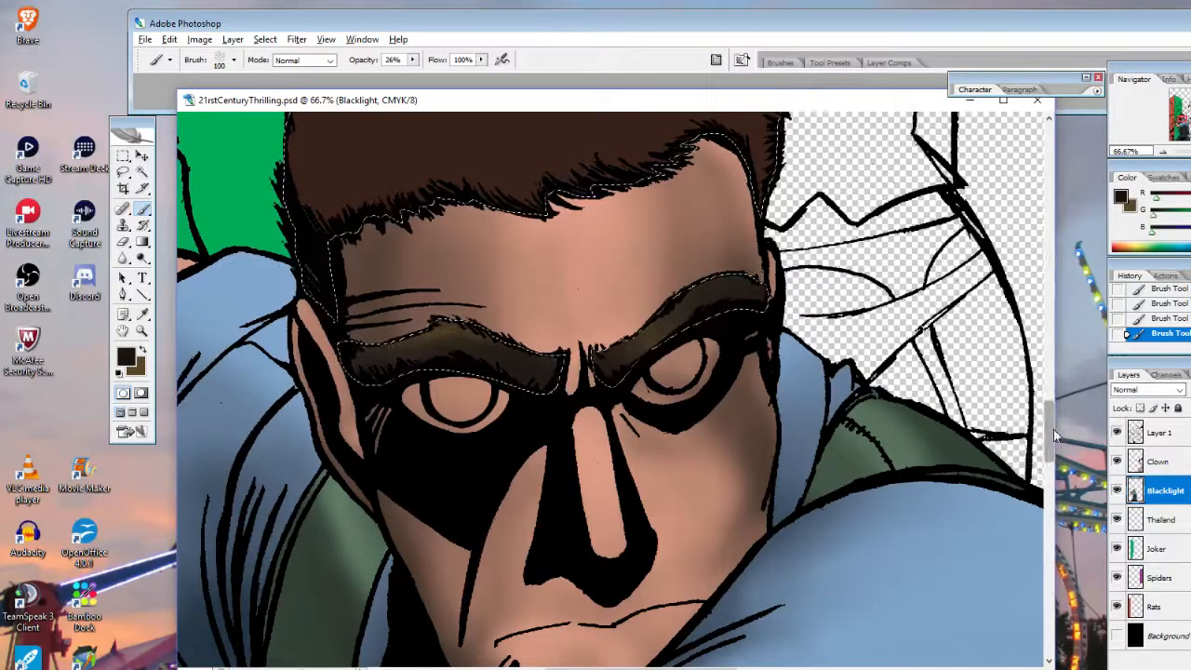
# Enlarge the speckled brush to 251 px and shade the man's hair with dark brown
pyautogui.scroll(5, 1029, 391)
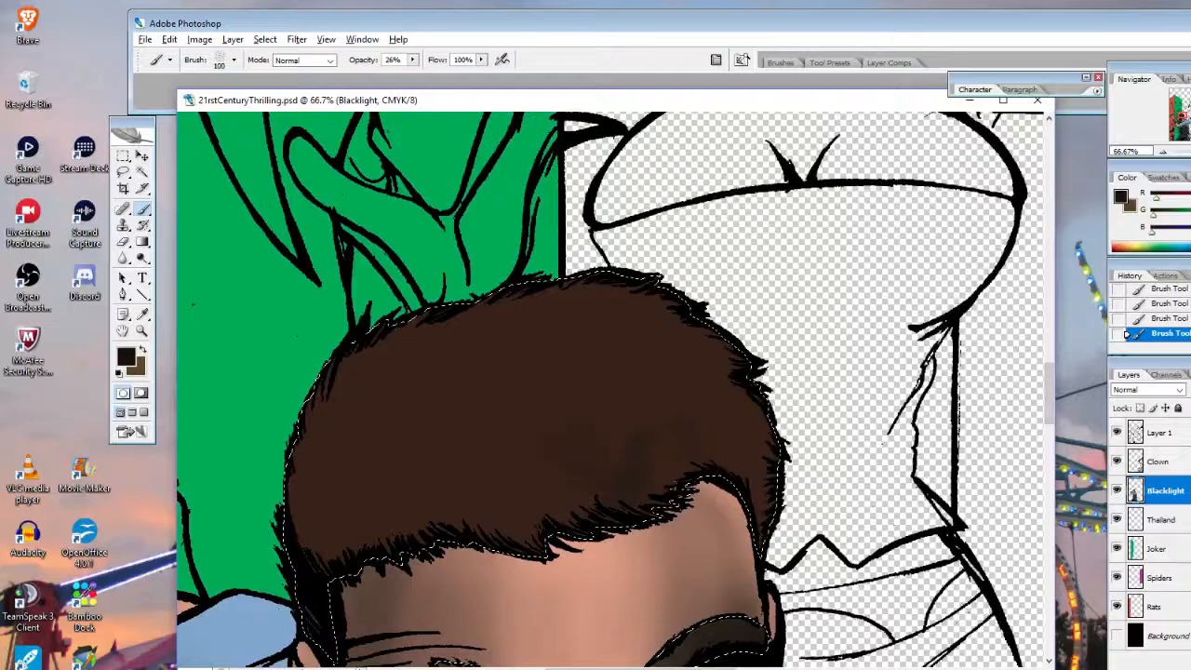
pyautogui.rightClick(531, 407)
pyautogui.click(660, 438)
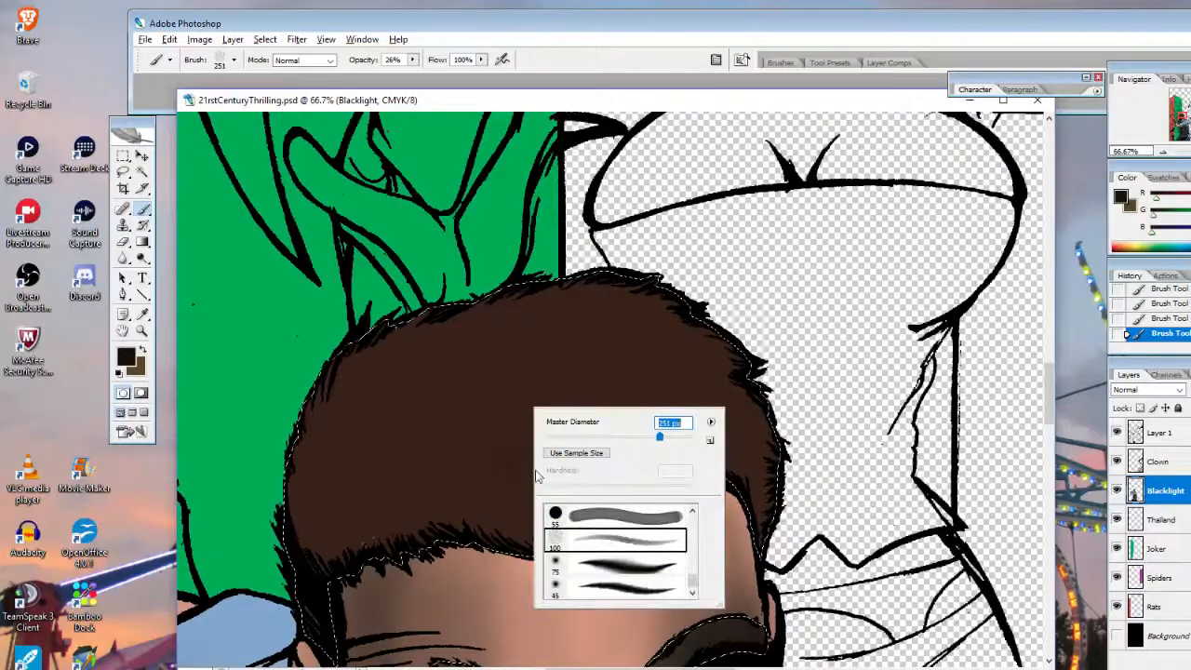
pyautogui.click(355, 499)
pyautogui.moveTo(325, 504)
pyautogui.mouseDown()
pyautogui.moveTo(599, 497)
pyautogui.moveTo(753, 544)
pyautogui.moveTo(656, 442)
pyautogui.moveTo(715, 506)
pyautogui.moveTo(530, 493)
pyautogui.moveTo(706, 446)
pyautogui.moveTo(651, 488)
pyautogui.moveTo(450, 468)
pyautogui.mouseUp()
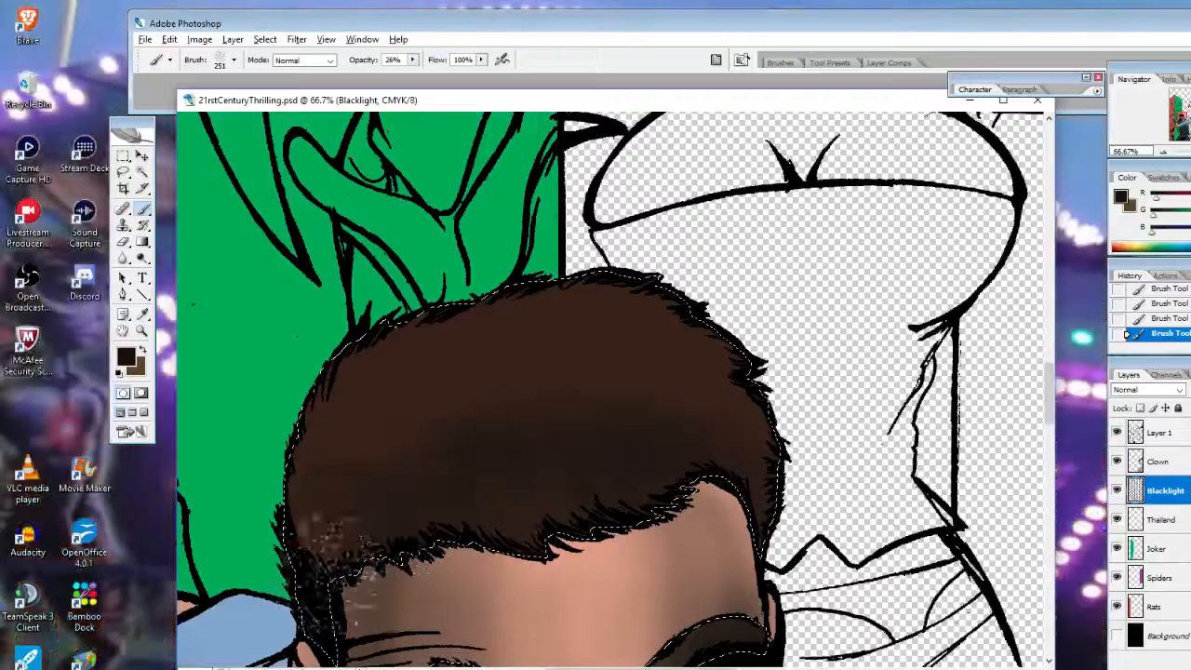
pyautogui.moveTo(353, 555)
pyautogui.mouseDown()
pyautogui.moveTo(640, 564)
pyautogui.moveTo(739, 531)
pyautogui.moveTo(689, 349)
pyautogui.mouseUp()
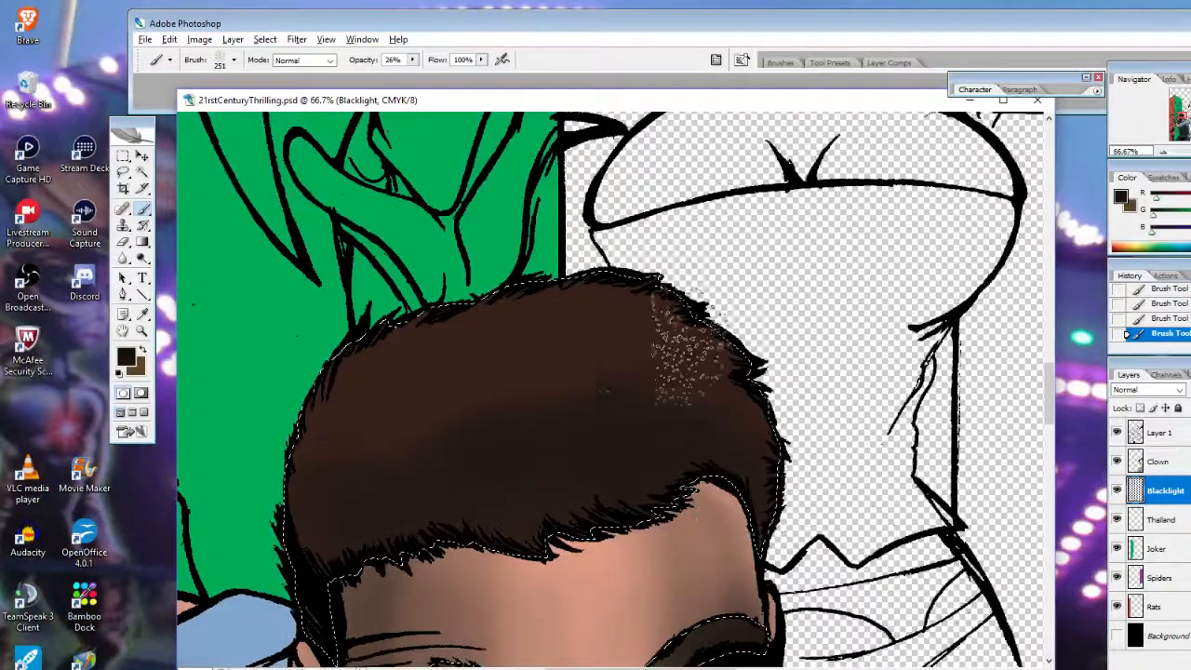
pyautogui.moveTo(619, 330)
pyautogui.mouseDown()
pyautogui.moveTo(762, 339)
pyautogui.moveTo(691, 405)
pyautogui.moveTo(385, 438)
pyautogui.moveTo(337, 503)
pyautogui.moveTo(413, 497)
pyautogui.moveTo(544, 370)
pyautogui.mouseUp()
# Brush lighter brown highlights over the top and side of the hair, and blend dark brown back into its lower part
pyautogui.press('x')
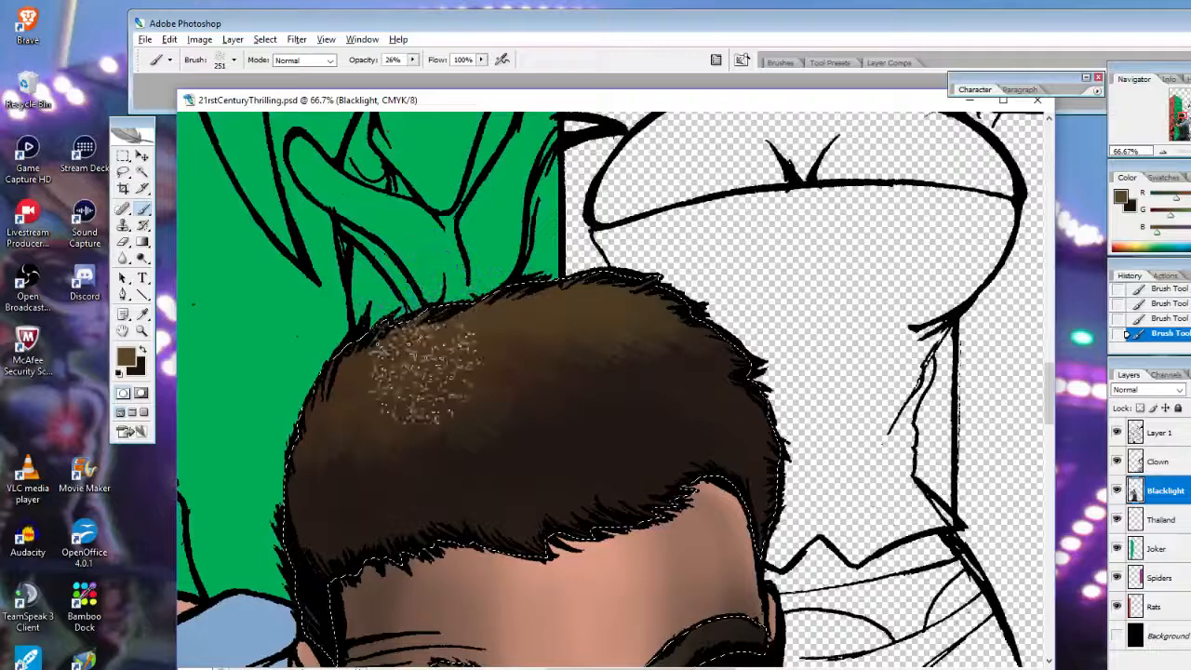
pyautogui.moveTo(424, 372)
pyautogui.mouseDown()
pyautogui.moveTo(356, 365)
pyautogui.moveTo(319, 412)
pyautogui.moveTo(330, 459)
pyautogui.mouseUp()
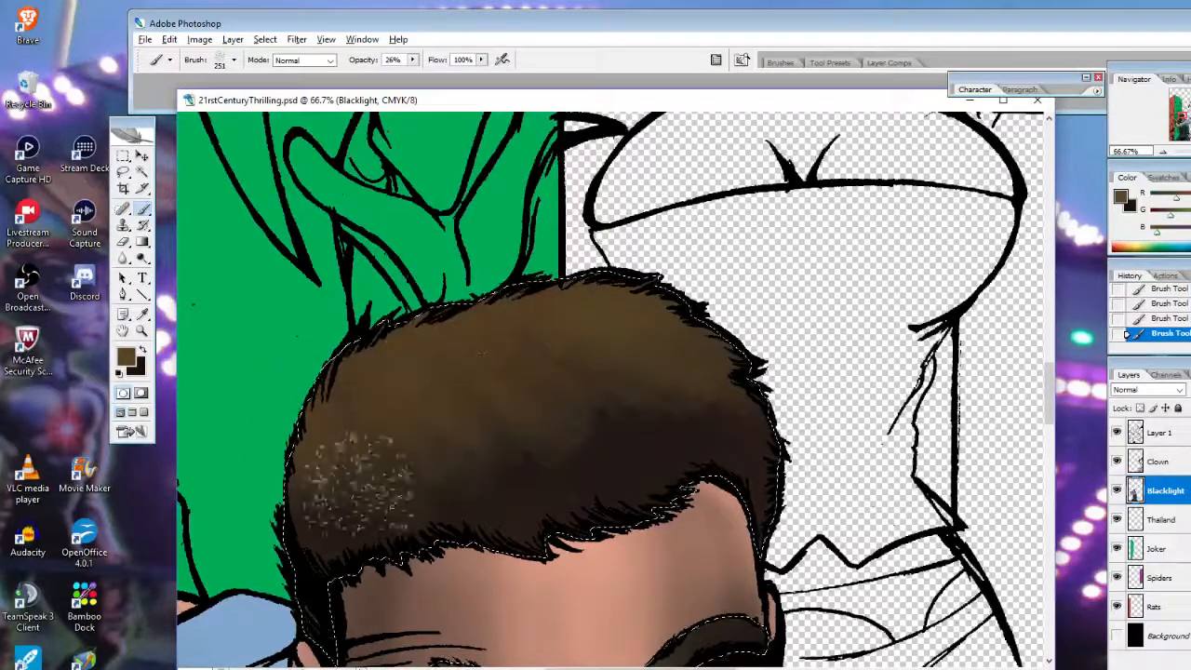
pyautogui.press('x')
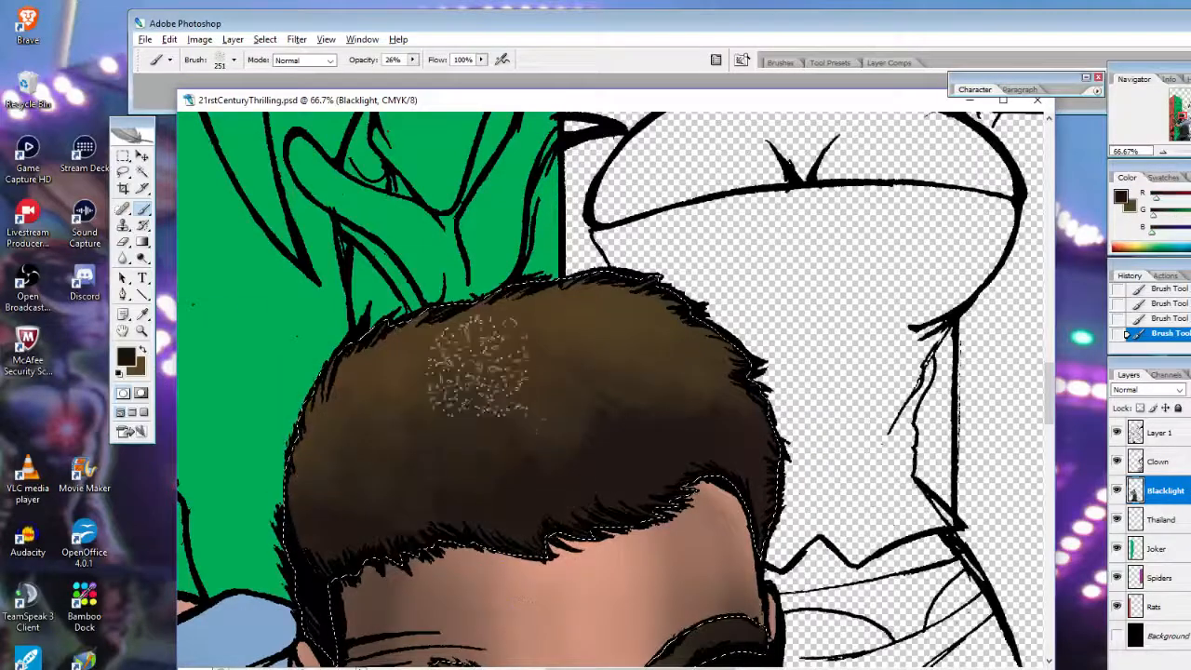
pyautogui.moveTo(479, 493); pyautogui.dragTo(427, 528)
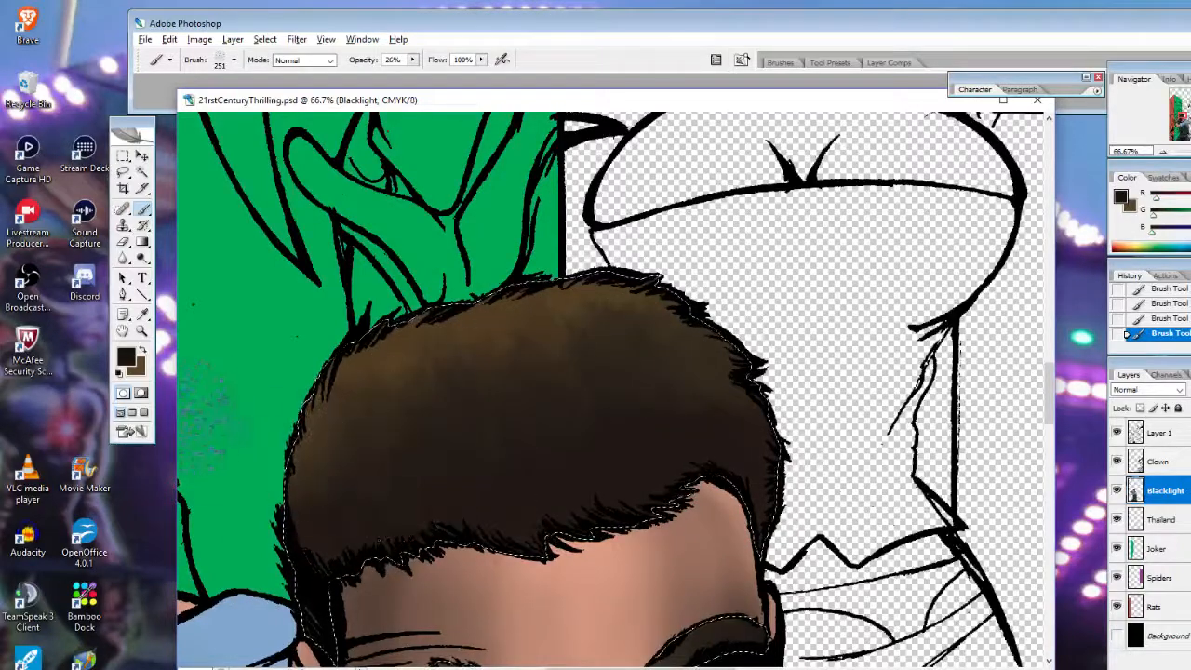
# Darken the hair near the forehead with foreground colour 150b04, and blend a brown sampled from the hair through its middle
pyautogui.click(127, 358)
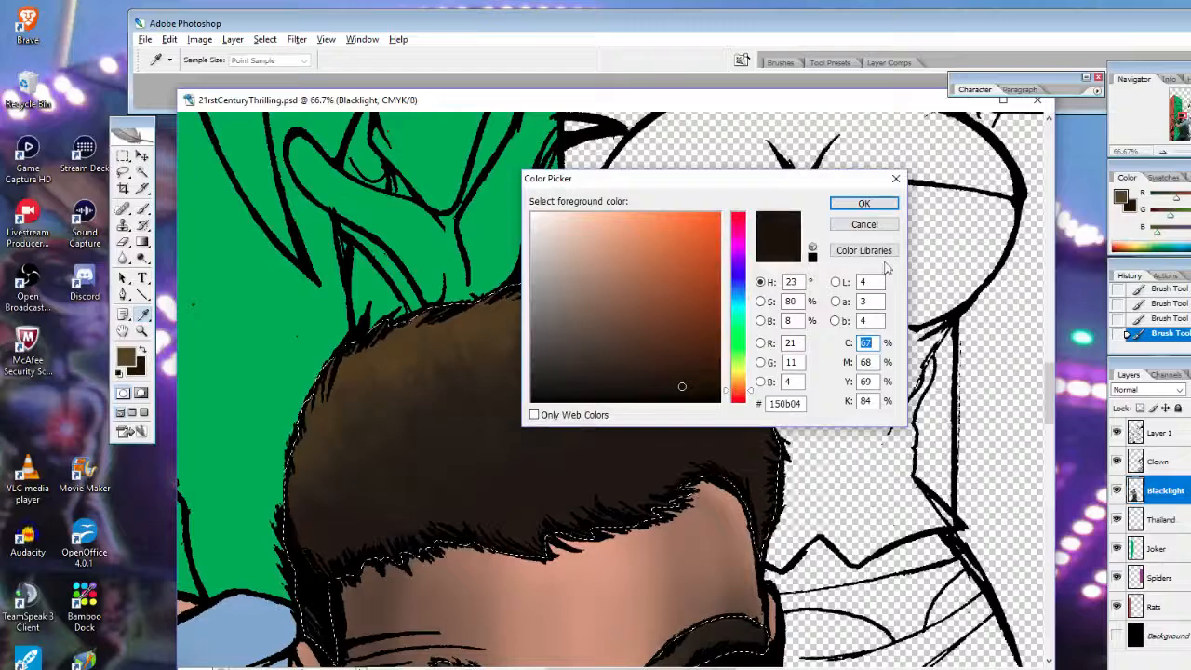
pyautogui.click(856, 204)
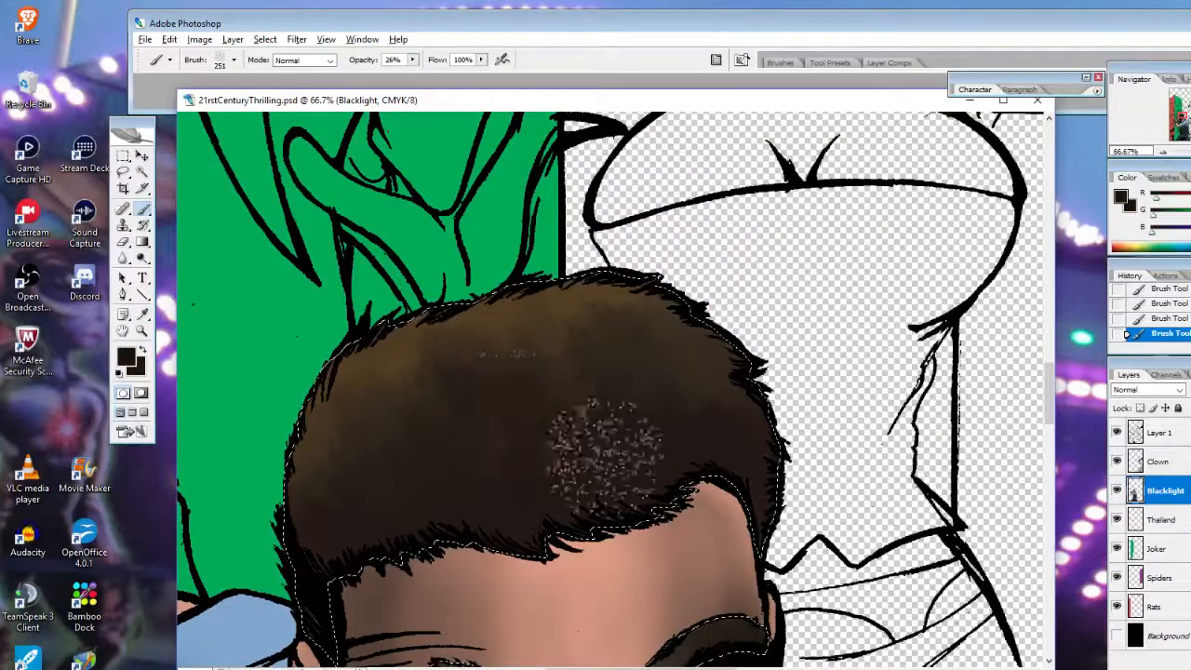
pyautogui.click(144, 315)
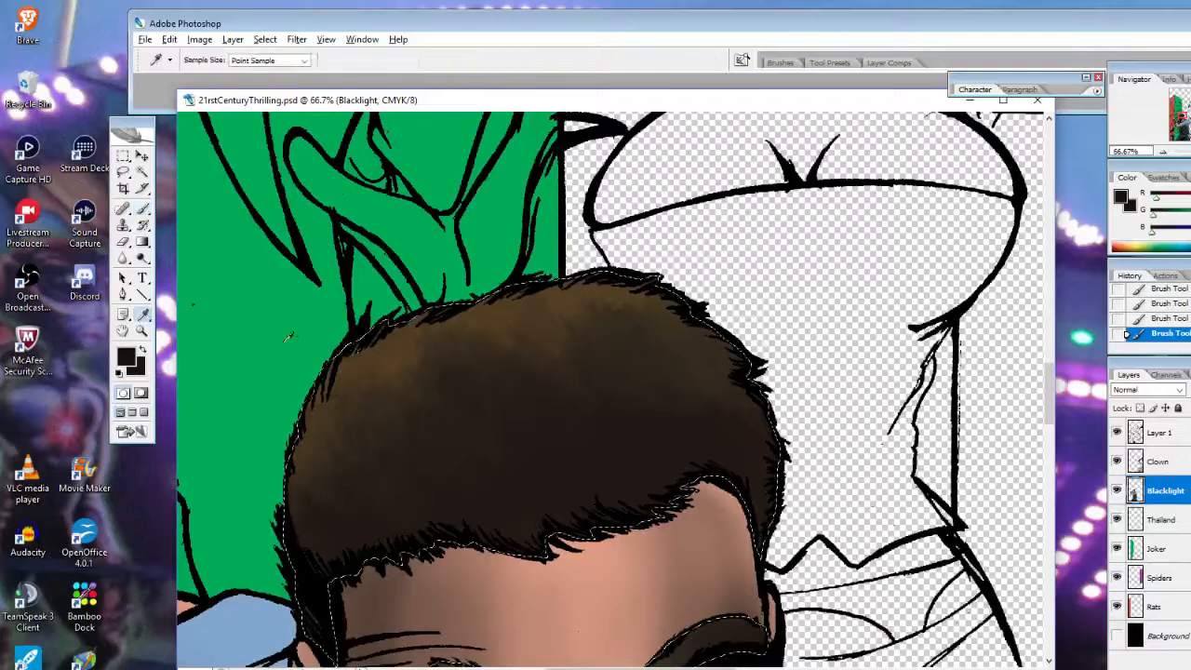
pyautogui.click(396, 338)
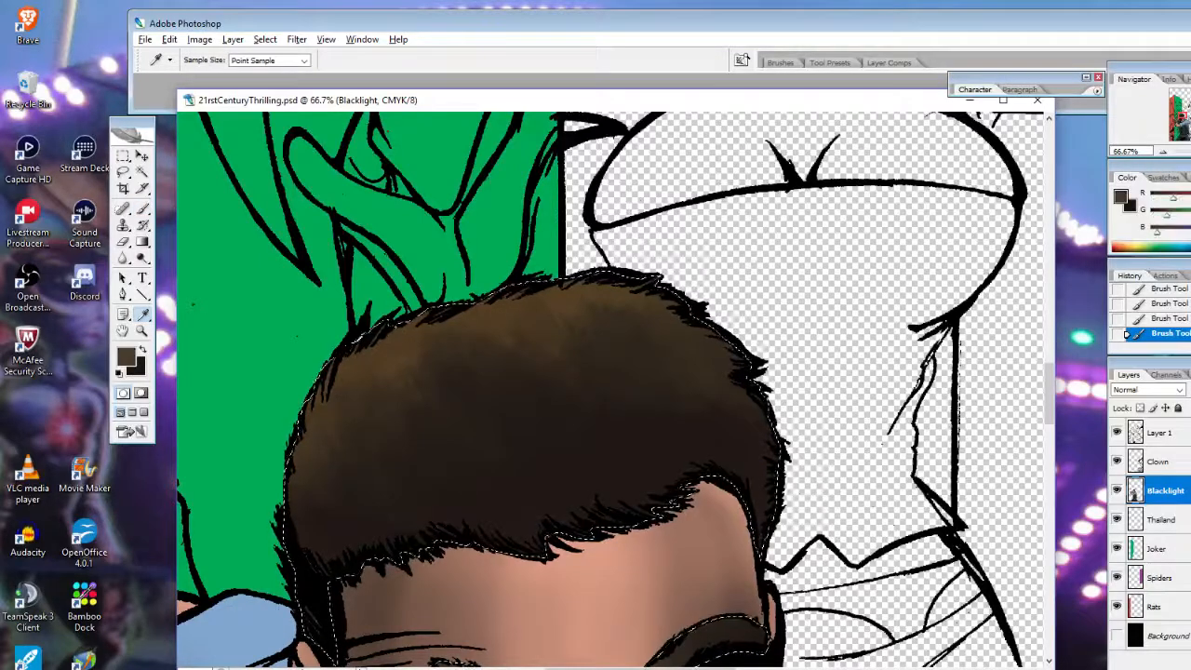
pyautogui.click(144, 209)
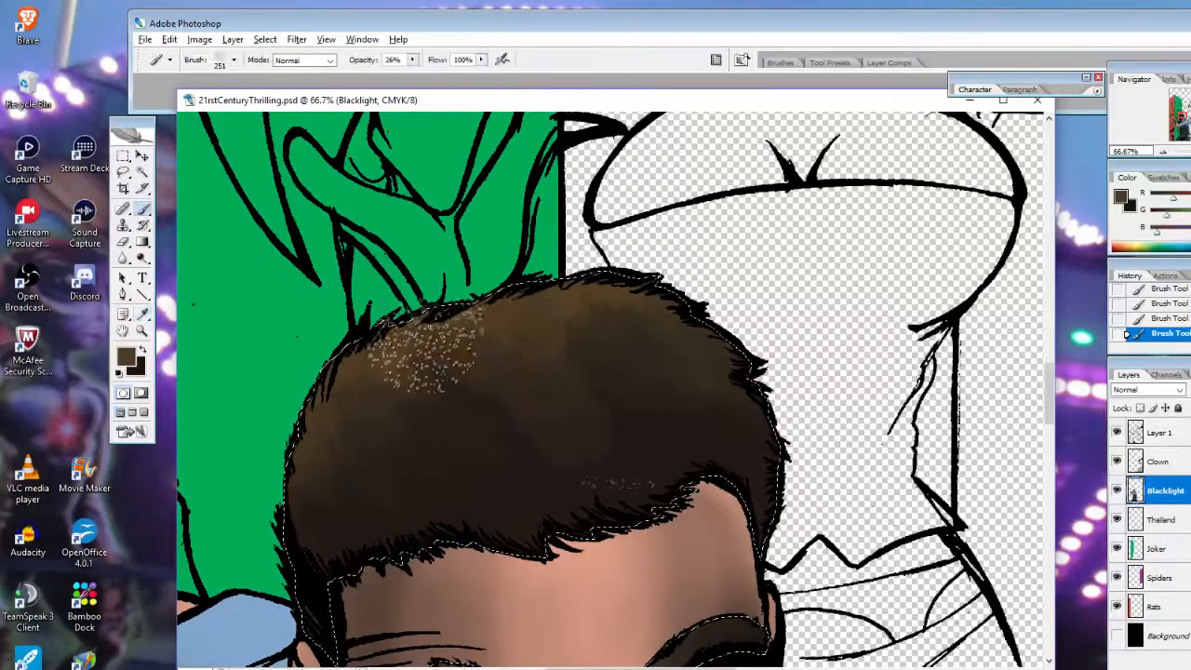
pyautogui.moveTo(641, 542)
pyautogui.mouseDown()
pyautogui.moveTo(615, 459)
pyautogui.moveTo(549, 413)
pyautogui.mouseUp()
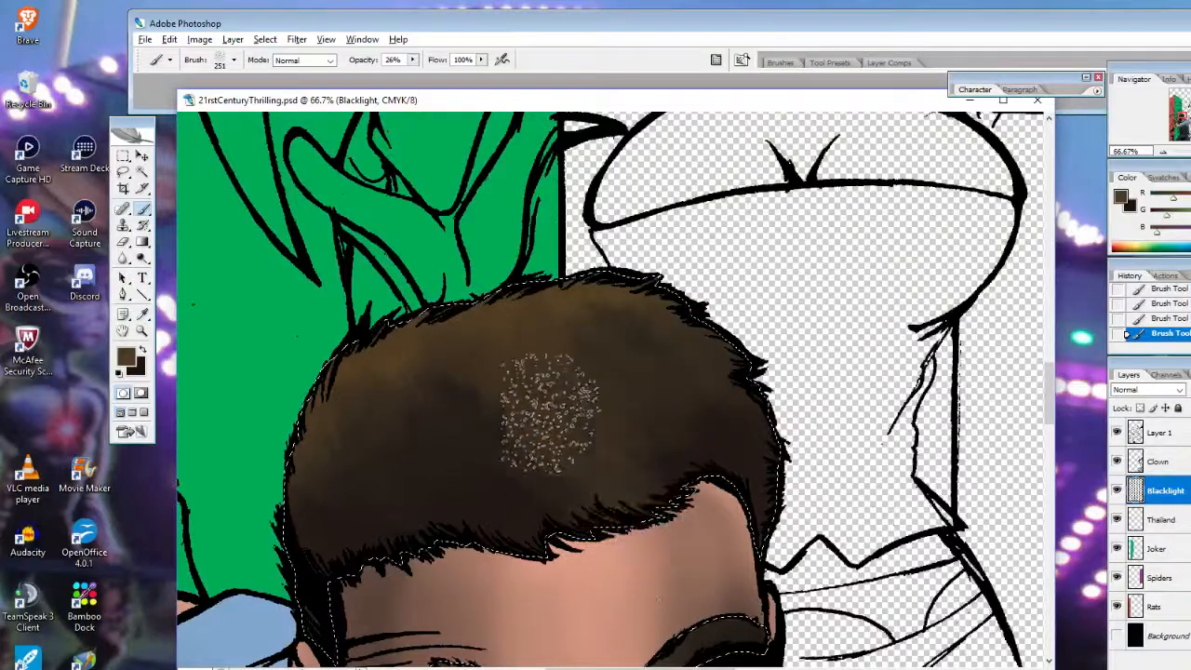
pyautogui.moveTo(481, 358)
pyautogui.mouseDown()
pyautogui.moveTo(606, 417)
pyautogui.moveTo(569, 533)
pyautogui.mouseUp()
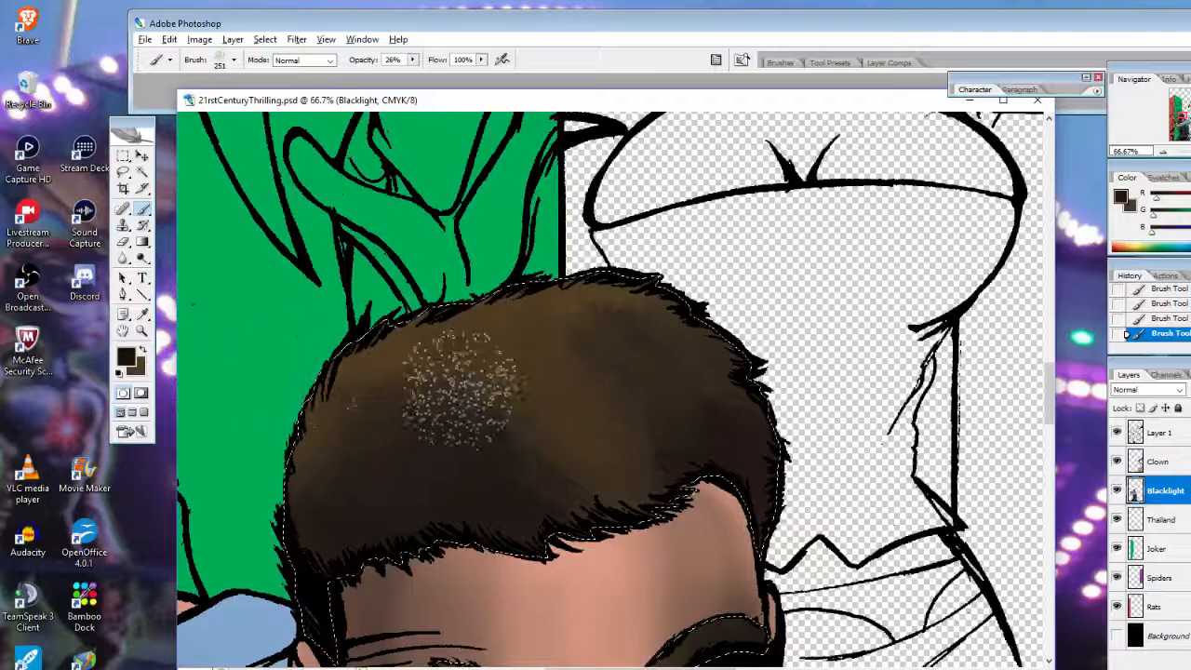
# Shade the middle and lower hair down to the forehead with dark brown, using the speckled brush at 26% opacity
pyautogui.moveTo(521, 424); pyautogui.dragTo(568, 465)
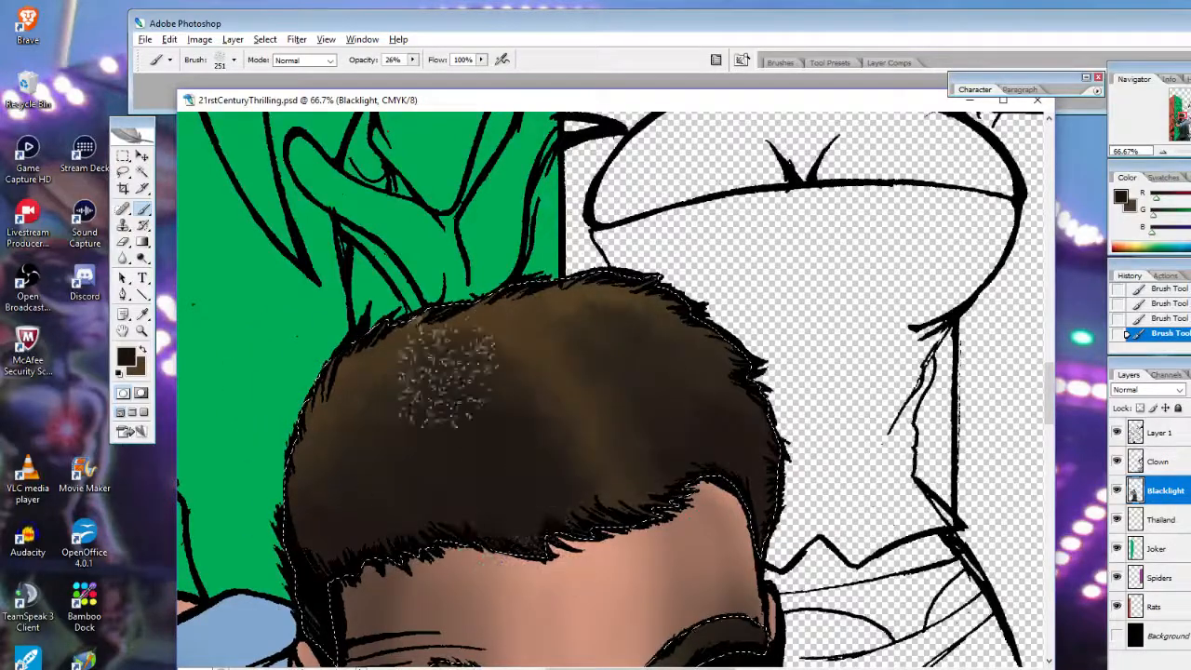
pyautogui.moveTo(442, 349)
pyautogui.mouseDown()
pyautogui.moveTo(346, 447)
pyautogui.moveTo(332, 545)
pyautogui.mouseUp()
pyautogui.moveTo(478, 465); pyautogui.dragTo(518, 612)
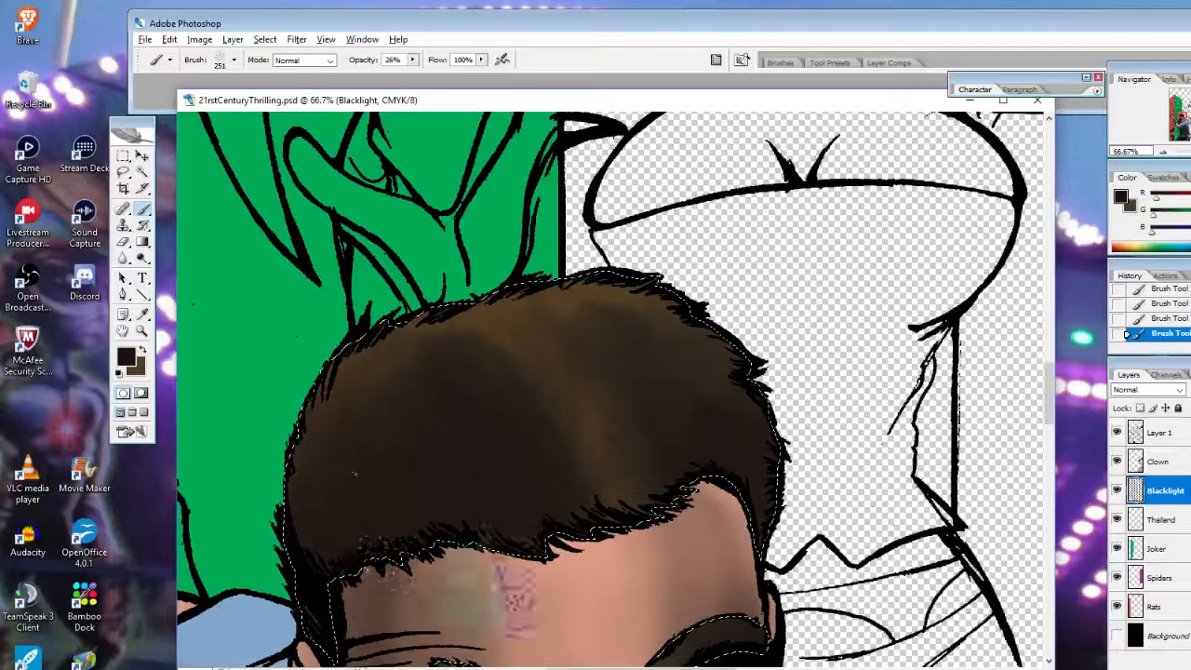
pyautogui.moveTo(495, 490); pyautogui.dragTo(447, 519)
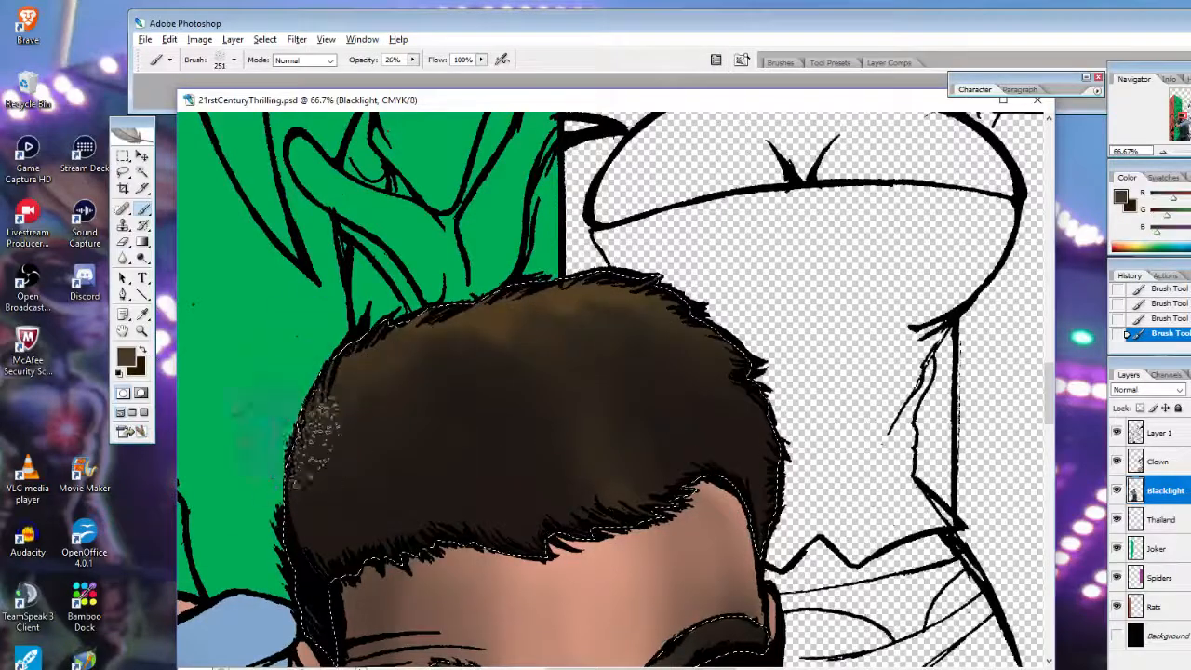
# Brush lighter brown over the side, top and middle of the hair, working some dark brown between the highlights
pyautogui.moveTo(348, 410)
pyautogui.mouseDown()
pyautogui.moveTo(418, 262)
pyautogui.moveTo(322, 507)
pyautogui.mouseUp()
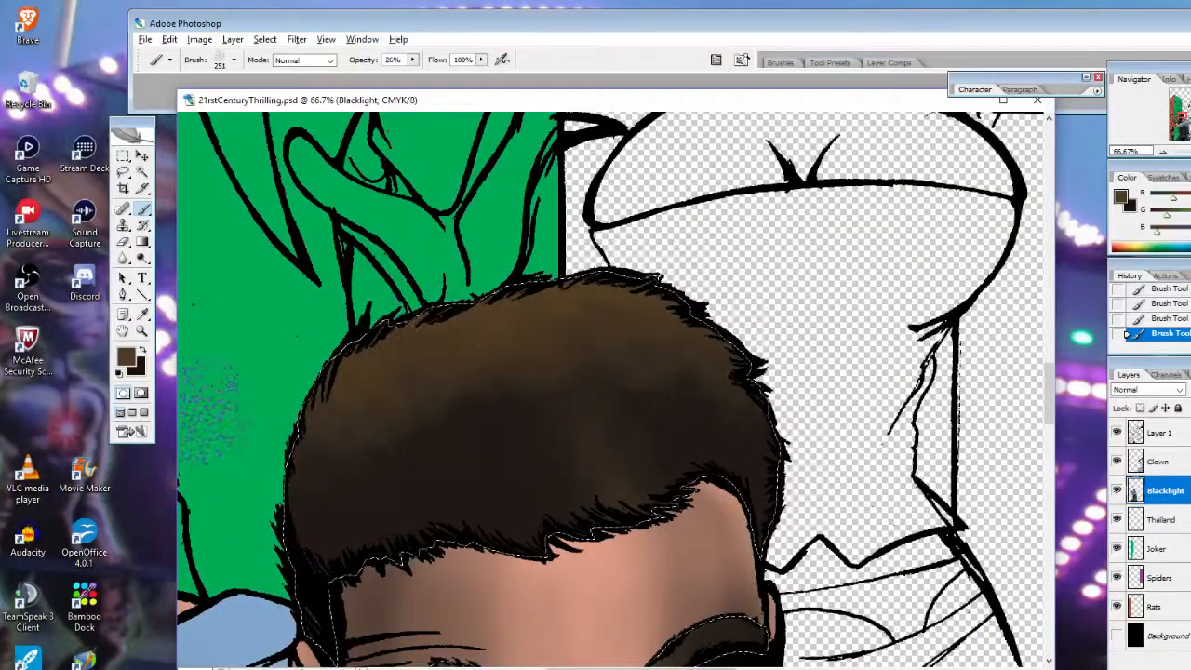
pyautogui.click(142, 351)
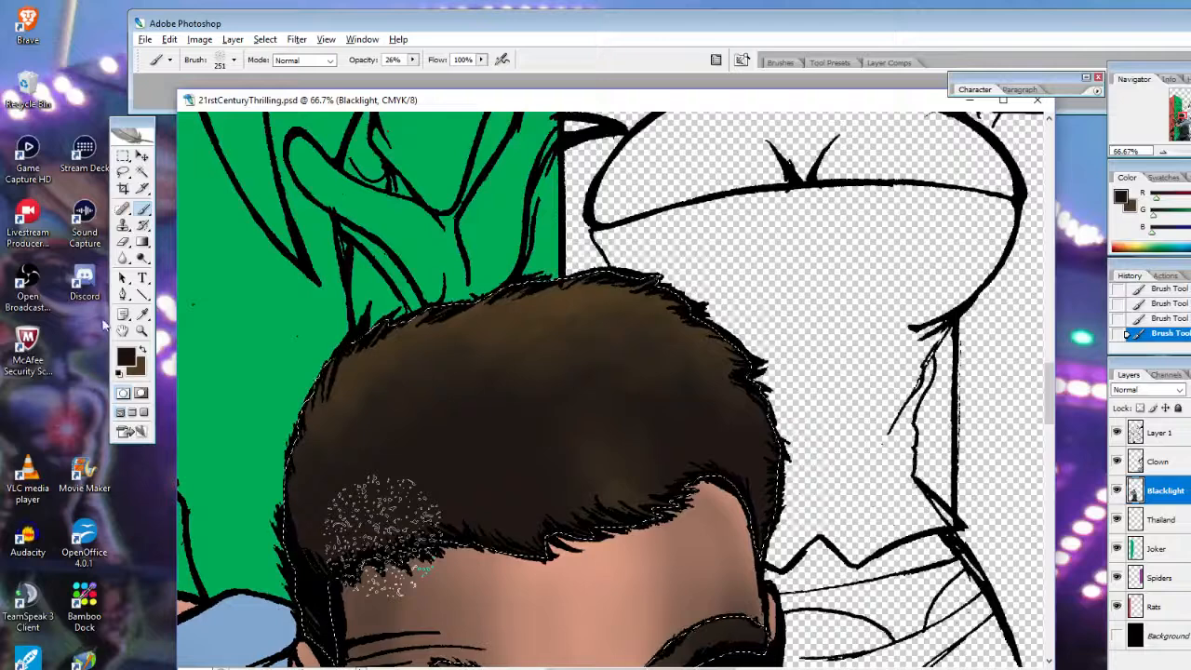
pyautogui.keyDown('alt'); pyautogui.click(556, 358); pyautogui.keyUp('alt')
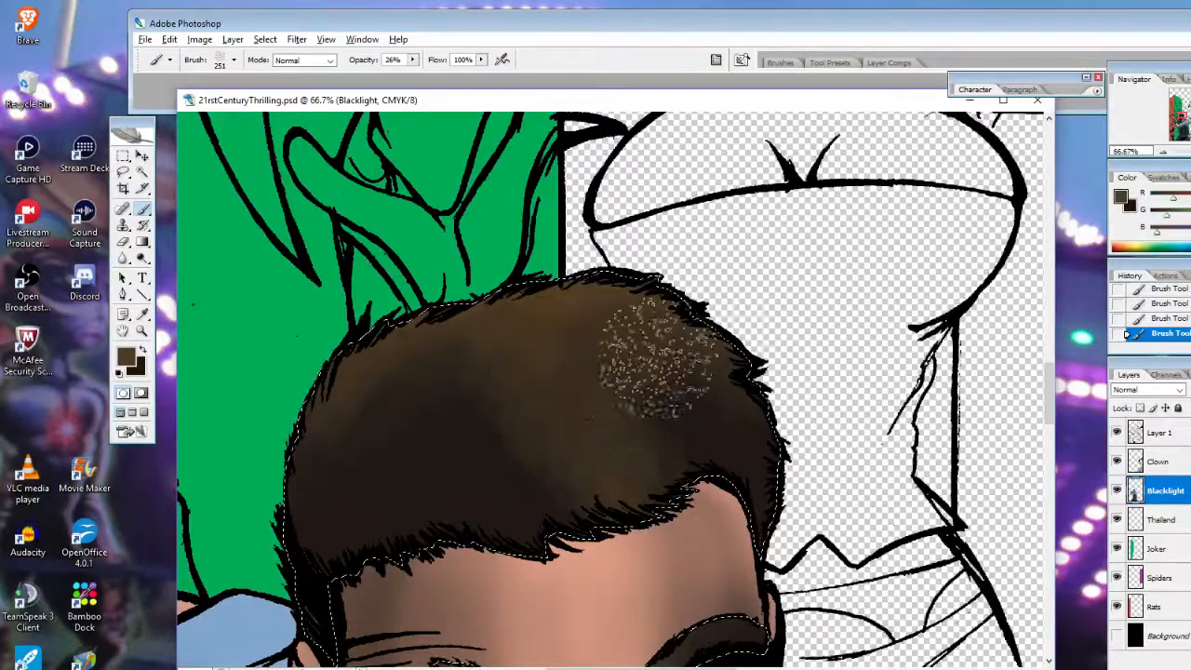
pyautogui.moveTo(655, 359)
pyautogui.mouseDown()
pyautogui.moveTo(630, 466)
pyautogui.moveTo(546, 292)
pyautogui.mouseUp()
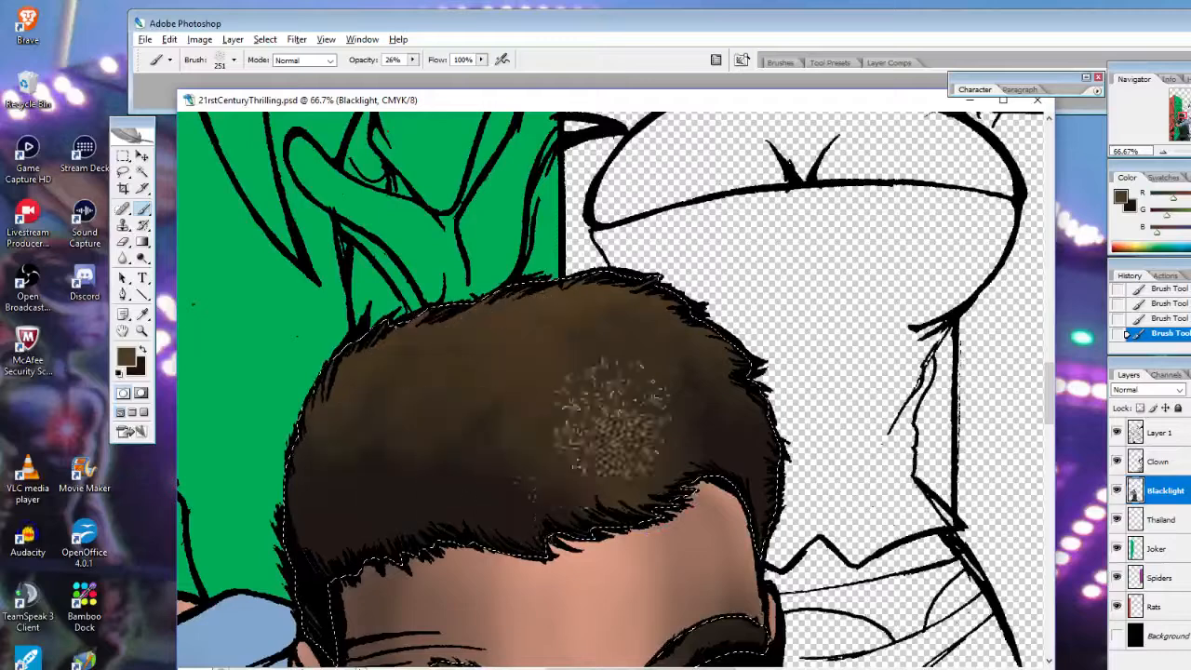
pyautogui.moveTo(362, 398)
pyautogui.mouseDown()
pyautogui.moveTo(358, 493)
pyautogui.moveTo(213, 412)
pyautogui.mouseUp()
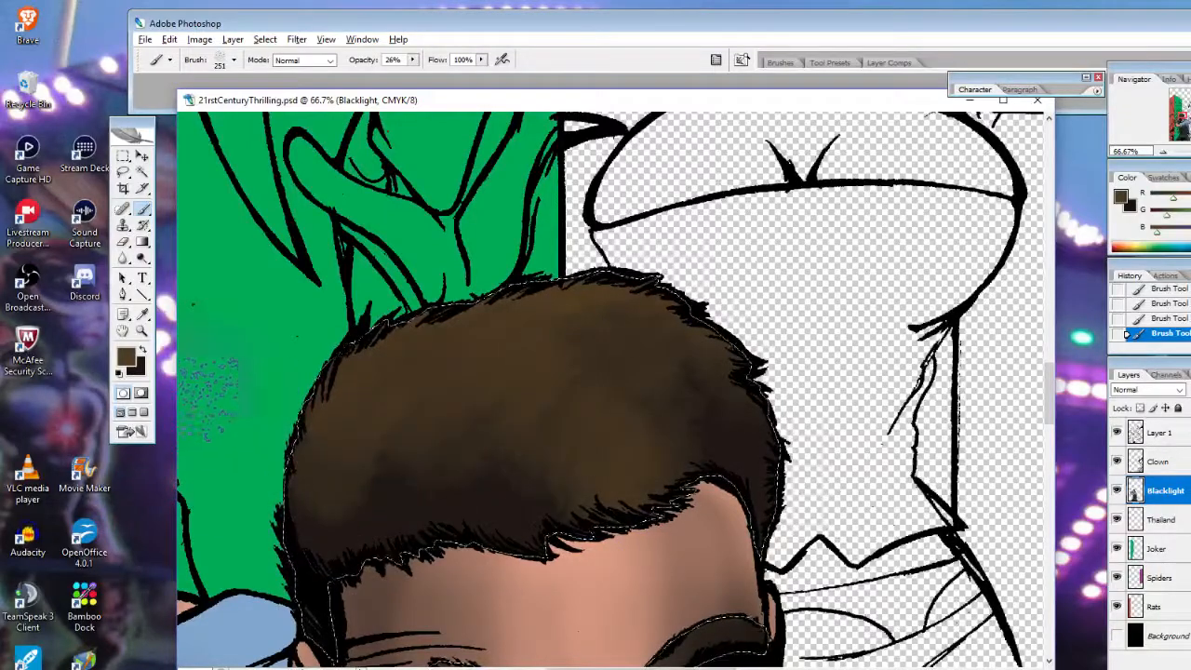
# Blend dark brown back over the hair's lower half and outer side, keeping the crown lighter
pyautogui.click(141, 350)
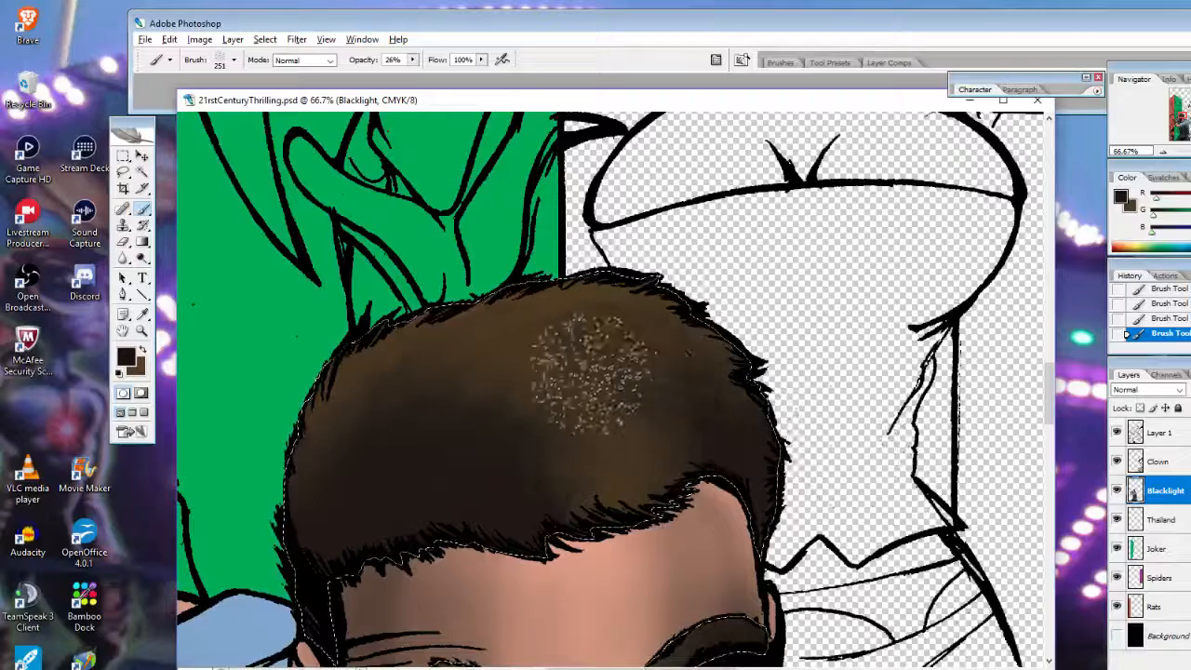
pyautogui.moveTo(705, 391); pyautogui.dragTo(694, 473)
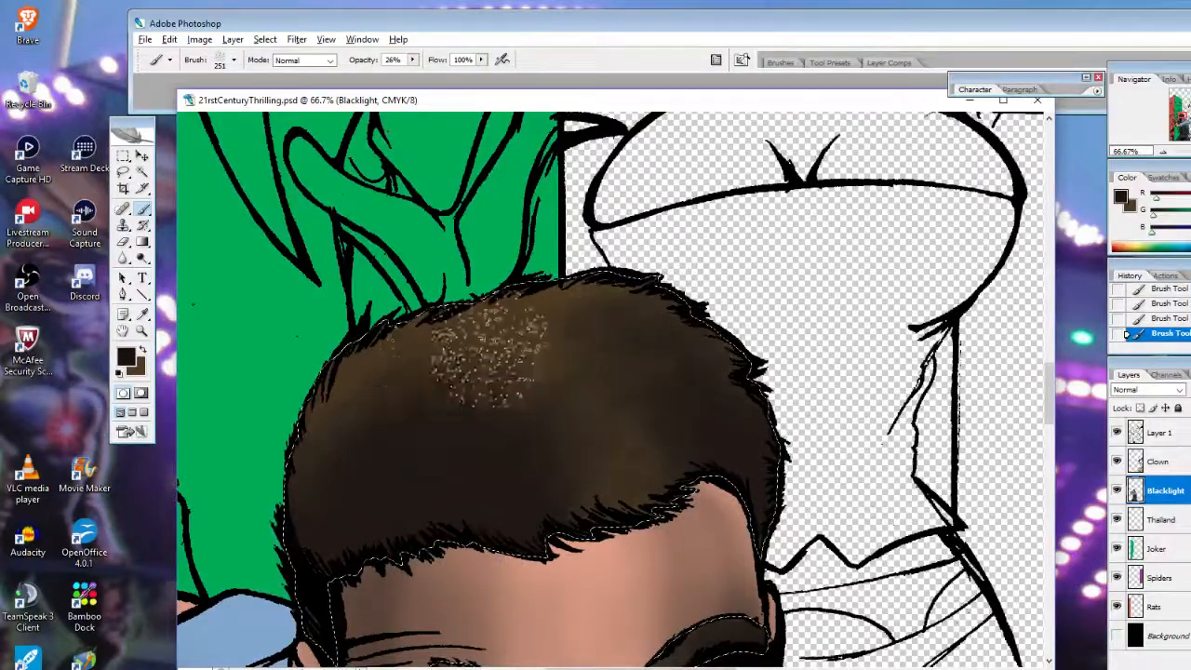
pyautogui.moveTo(242, 398); pyautogui.dragTo(319, 453)
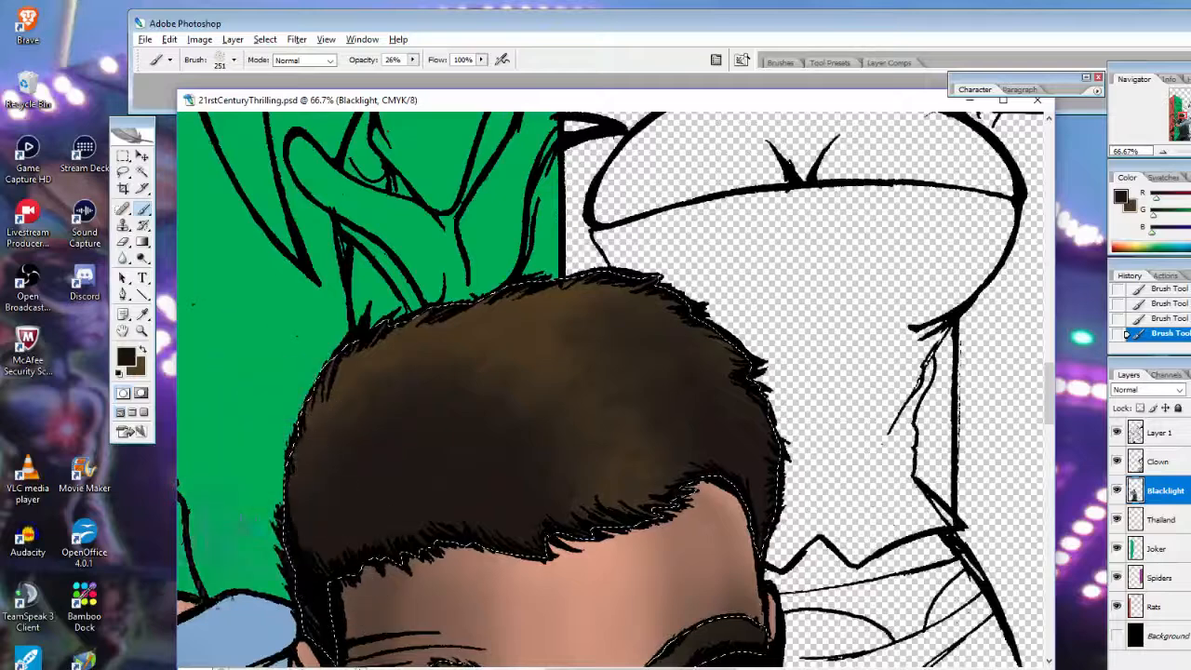
# Sample the hair's dark brown, change the foreground colour to 3e240f, and brush it over the lower hair
pyautogui.click(142, 316)
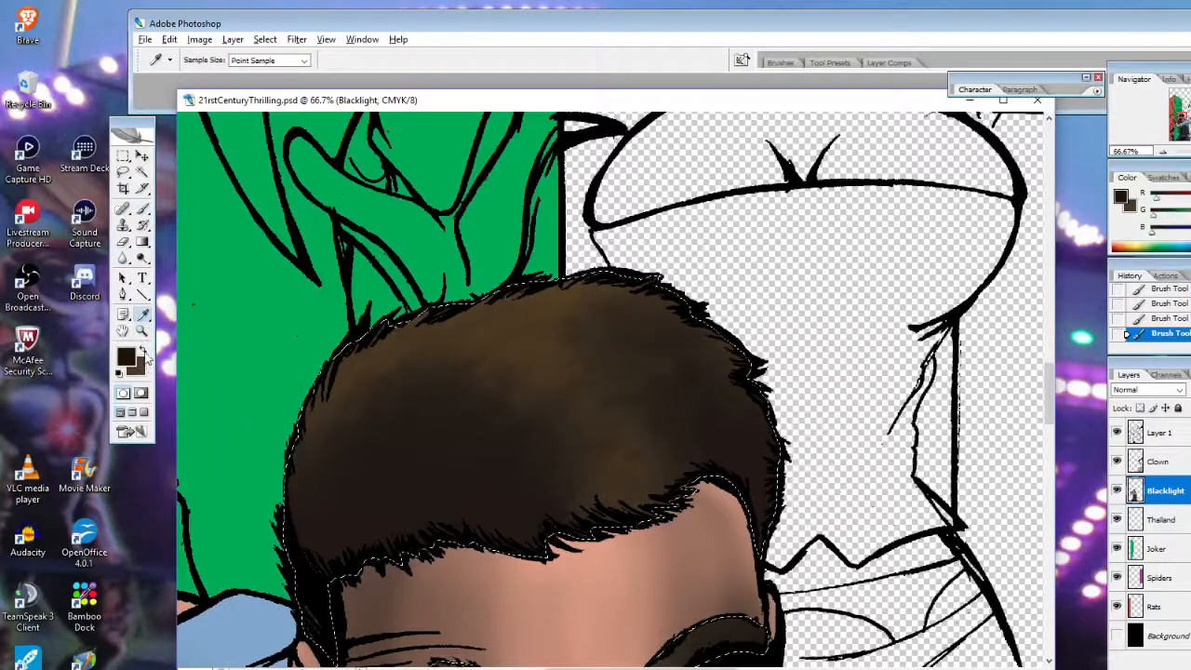
pyautogui.click(483, 459)
pyautogui.click(124, 358)
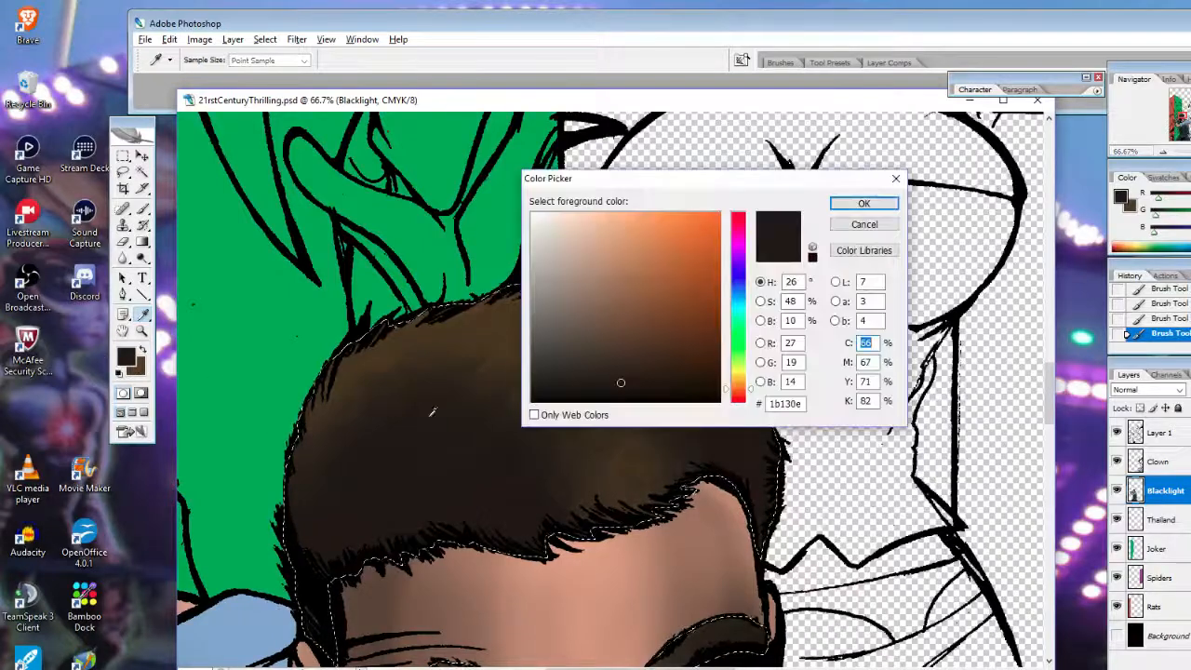
pyautogui.moveTo(661, 365)
pyautogui.mouseDown()
pyautogui.moveTo(668, 380)
pyautogui.moveTo(670, 348)
pyautogui.moveTo(673, 359)
pyautogui.mouseUp()
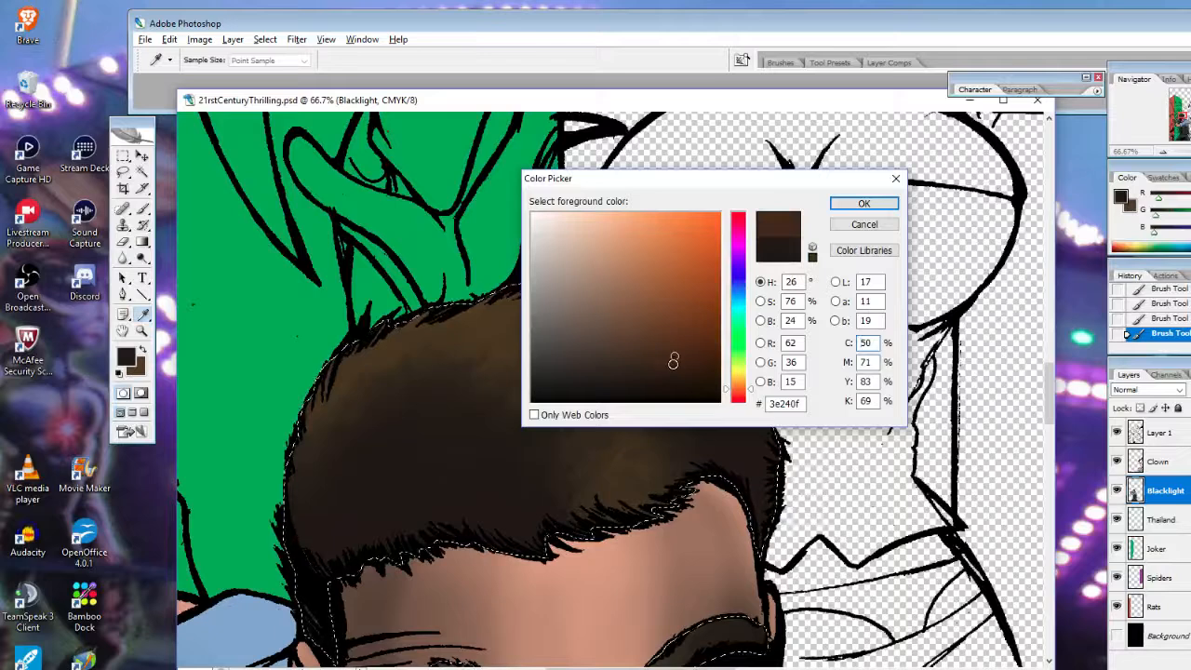
pyautogui.click(864, 203)
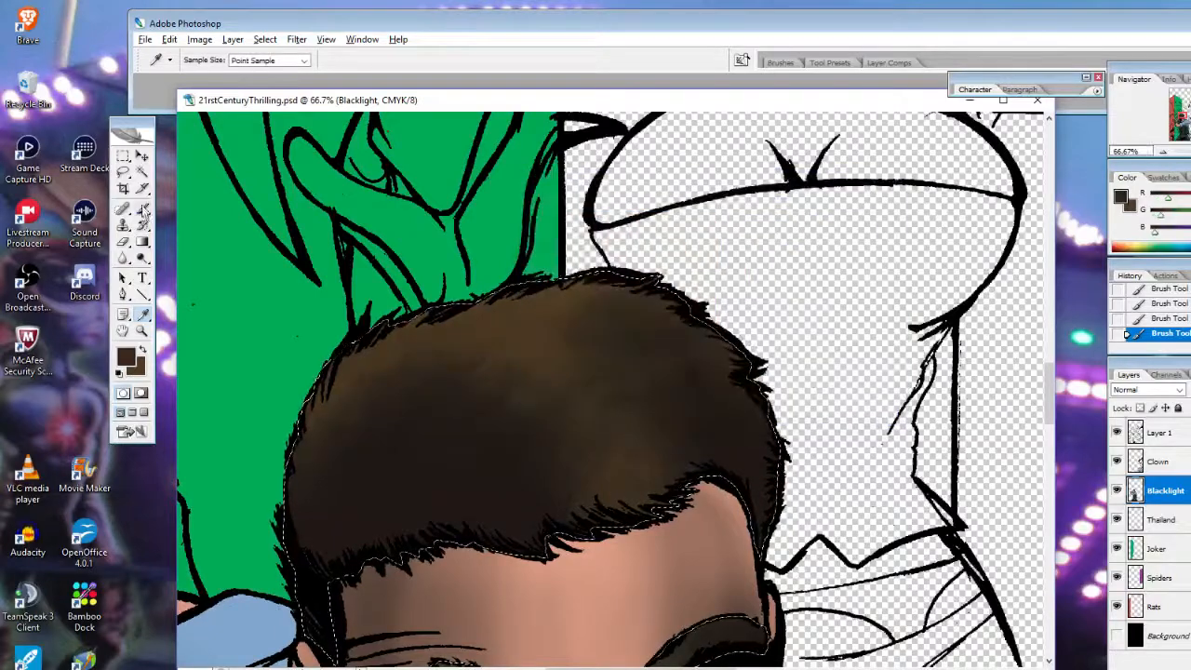
pyautogui.click(144, 210)
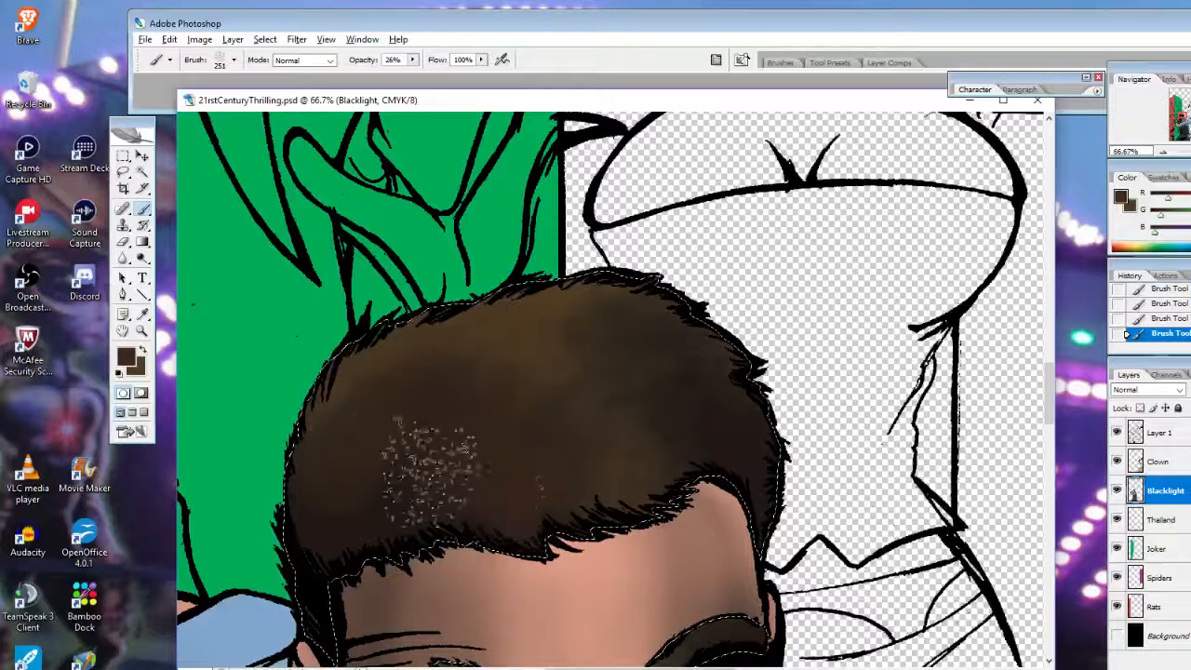
# Sample the dark brown at the side of the hair and deepen it to foreground colour 140904 for the brush
pyautogui.click(143, 315)
pyautogui.click(302, 507)
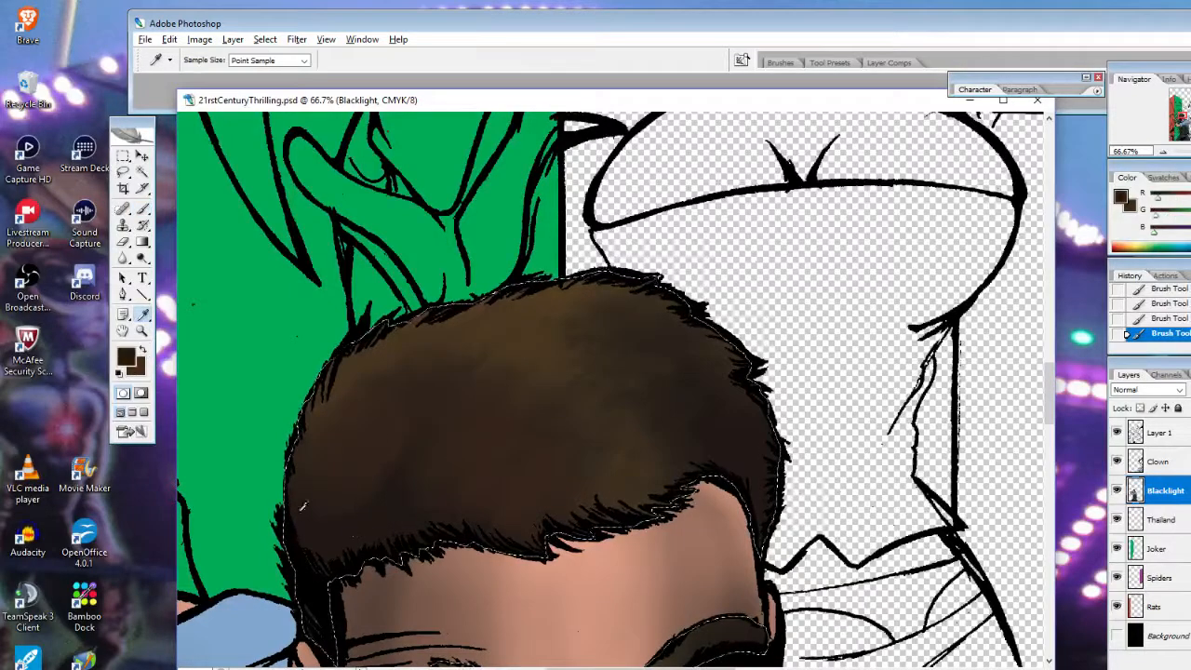
pyautogui.click(127, 358)
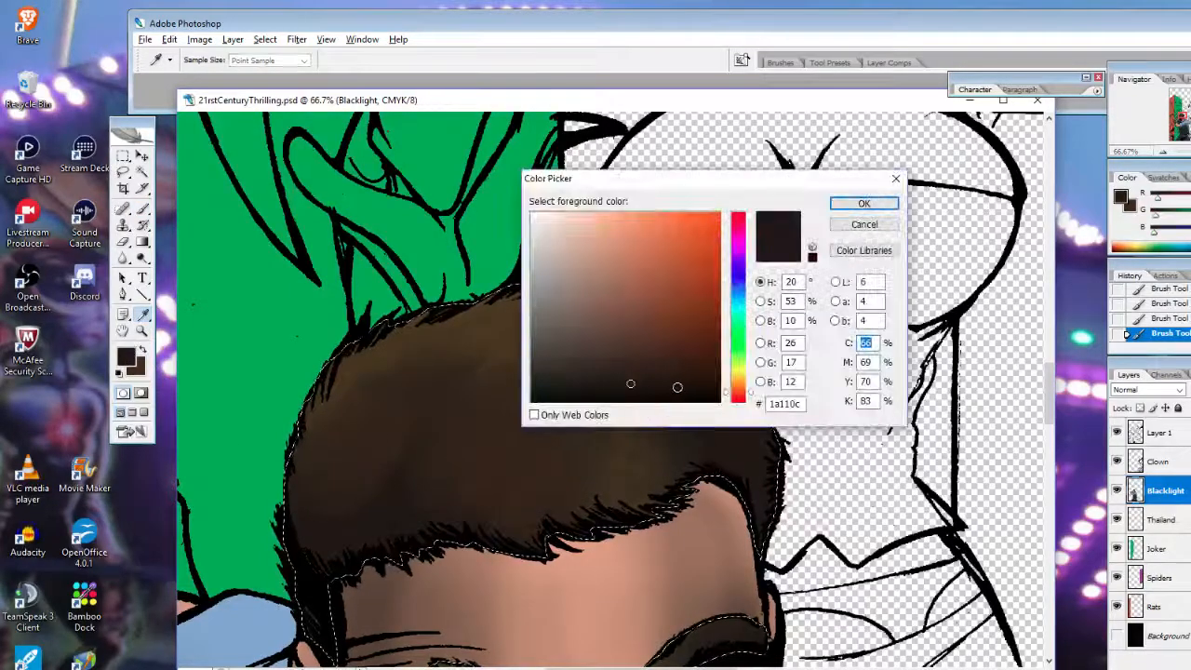
pyautogui.moveTo(677, 387); pyautogui.dragTo(687, 389)
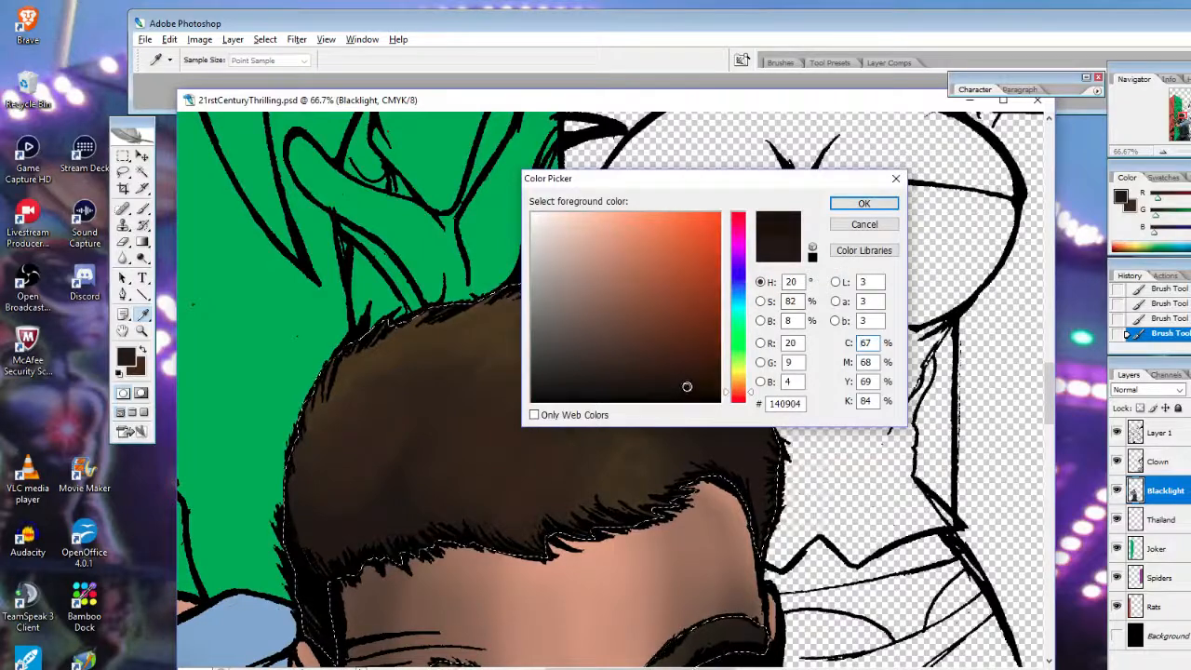
pyautogui.click(857, 208)
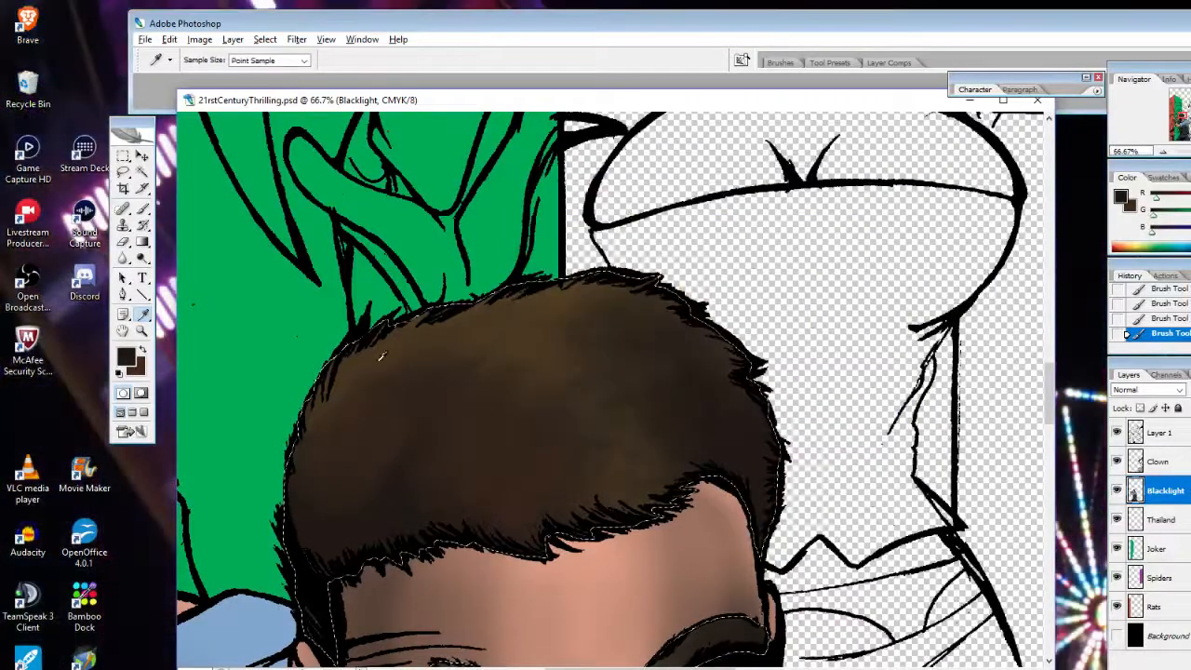
pyautogui.press('b')
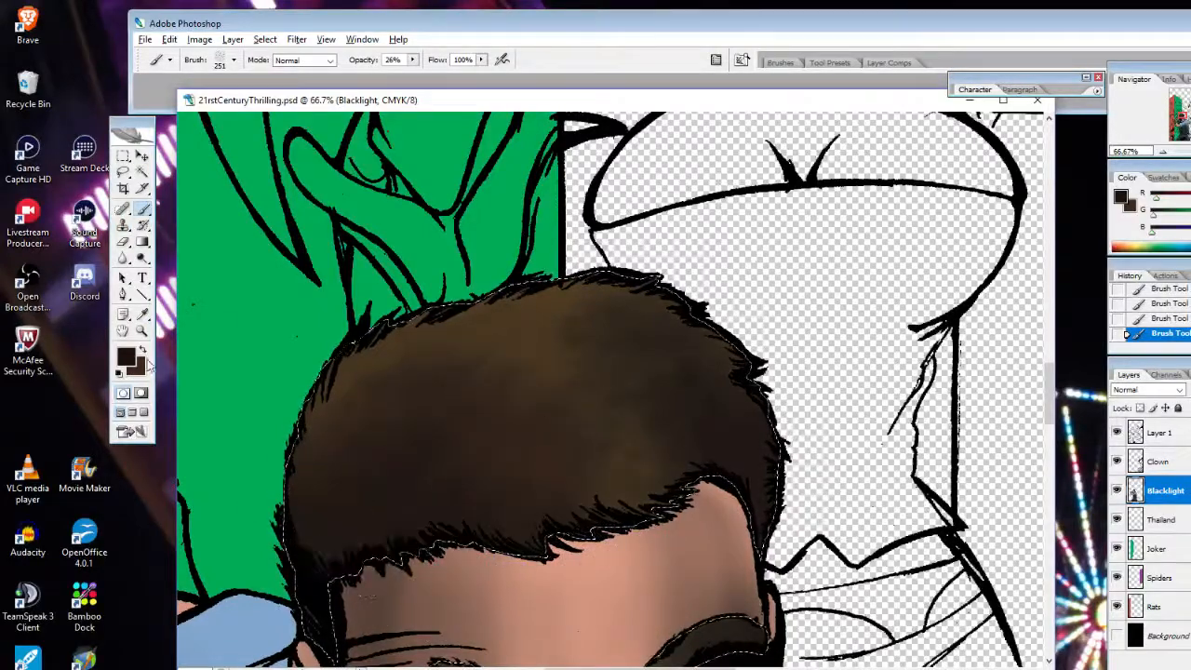
# Set the foreground colour to 0d0501 and darken the hair's lower edge, side and middle with the speckled brush
pyautogui.click(125, 357)
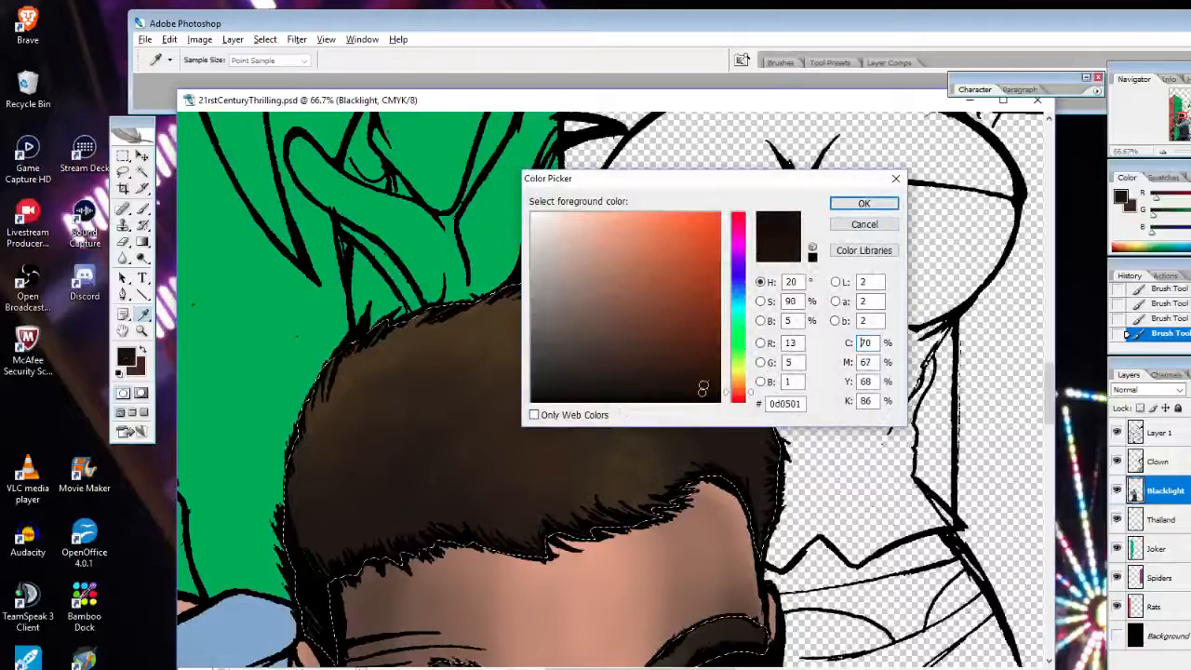
pyautogui.click(864, 203)
pyautogui.moveTo(340, 491)
pyautogui.mouseDown()
pyautogui.moveTo(444, 470)
pyautogui.moveTo(397, 493)
pyautogui.moveTo(334, 494)
pyautogui.moveTo(341, 507)
pyautogui.moveTo(384, 508)
pyautogui.moveTo(321, 544)
pyautogui.mouseUp()
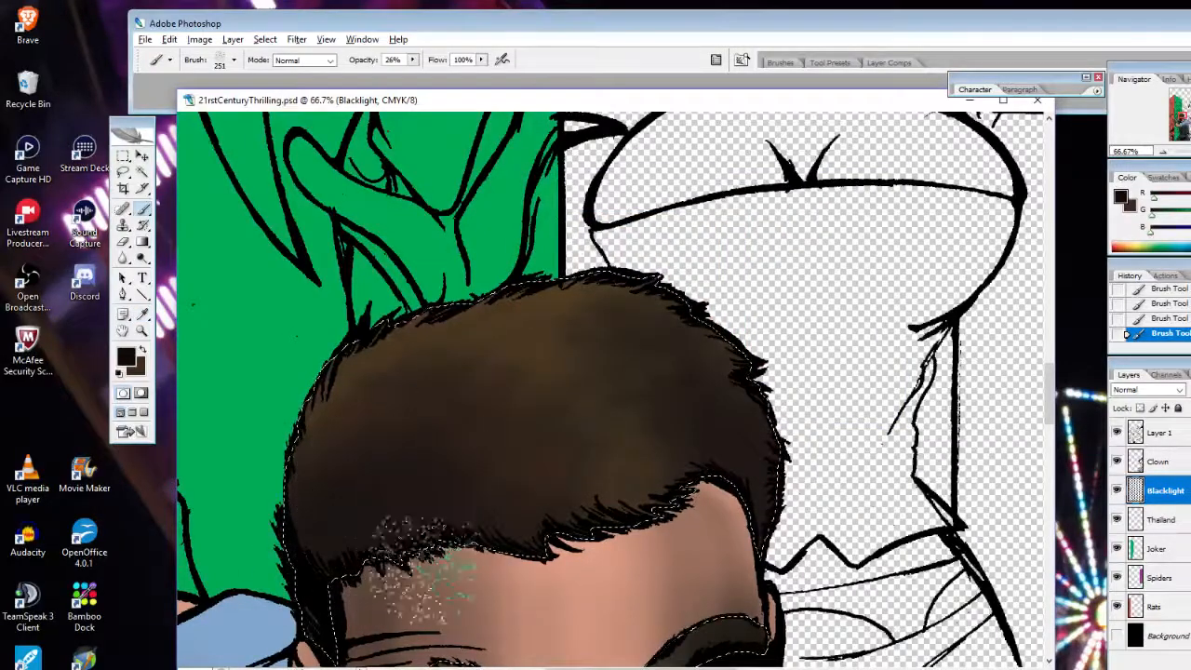
pyautogui.moveTo(438, 527); pyautogui.dragTo(494, 529)
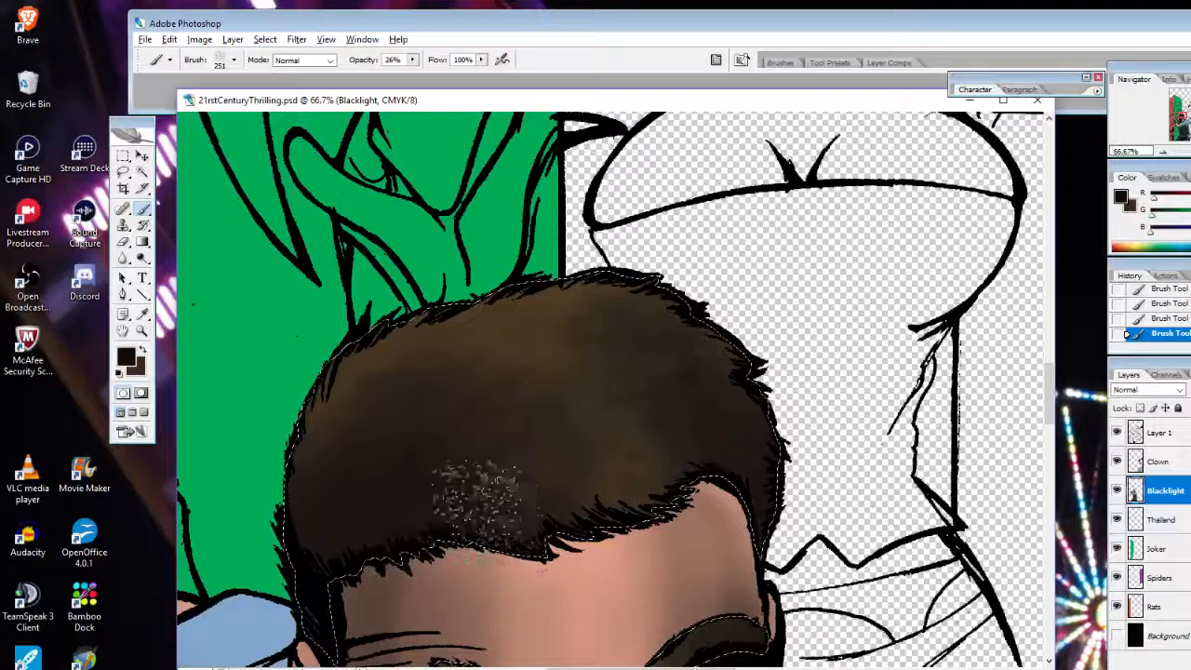
pyautogui.moveTo(530, 462); pyautogui.dragTo(333, 544)
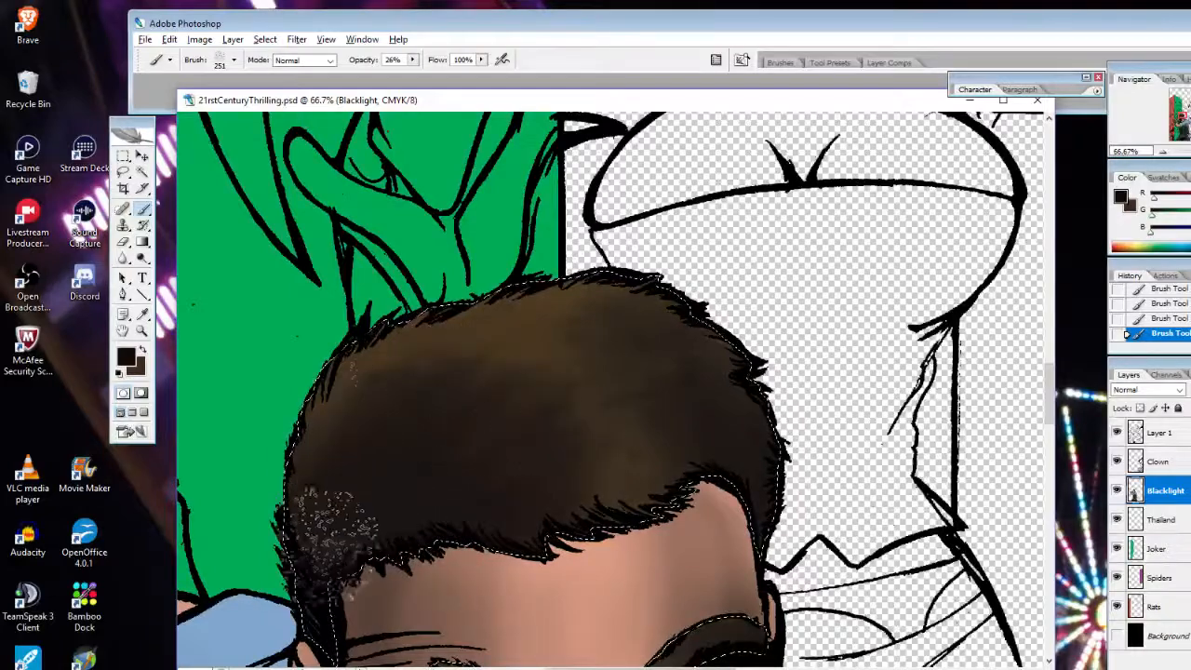
pyautogui.moveTo(528, 452)
pyautogui.mouseDown()
pyautogui.moveTo(588, 433)
pyautogui.moveTo(509, 552)
pyautogui.moveTo(569, 527)
pyautogui.mouseUp()
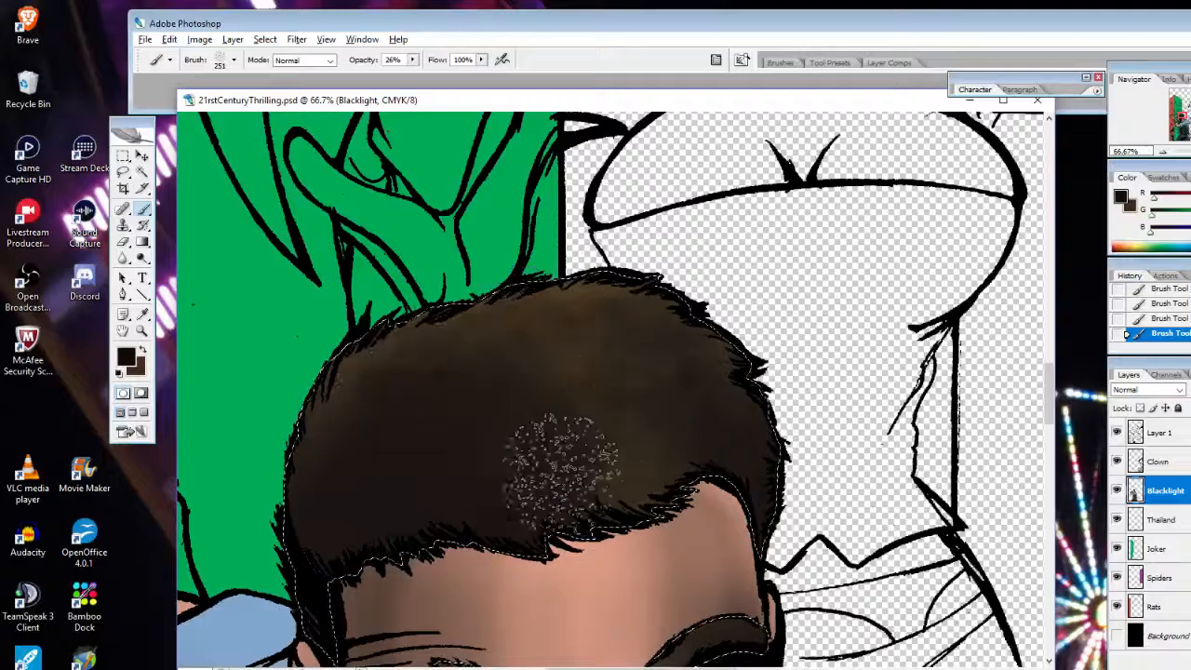
# Blend lighter brown into the side of the hair and brush the darkest brown back along the forehead hairline
pyautogui.keyDown('alt'); pyautogui.click(332, 458); pyautogui.keyUp('alt')
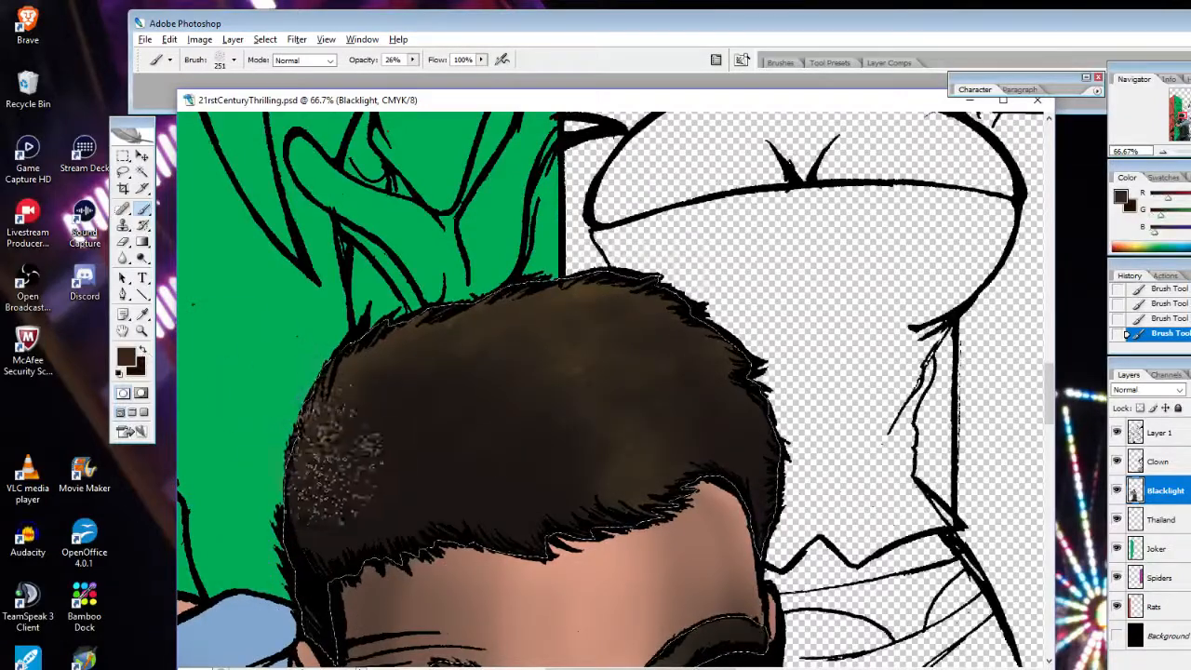
pyautogui.click(143, 350)
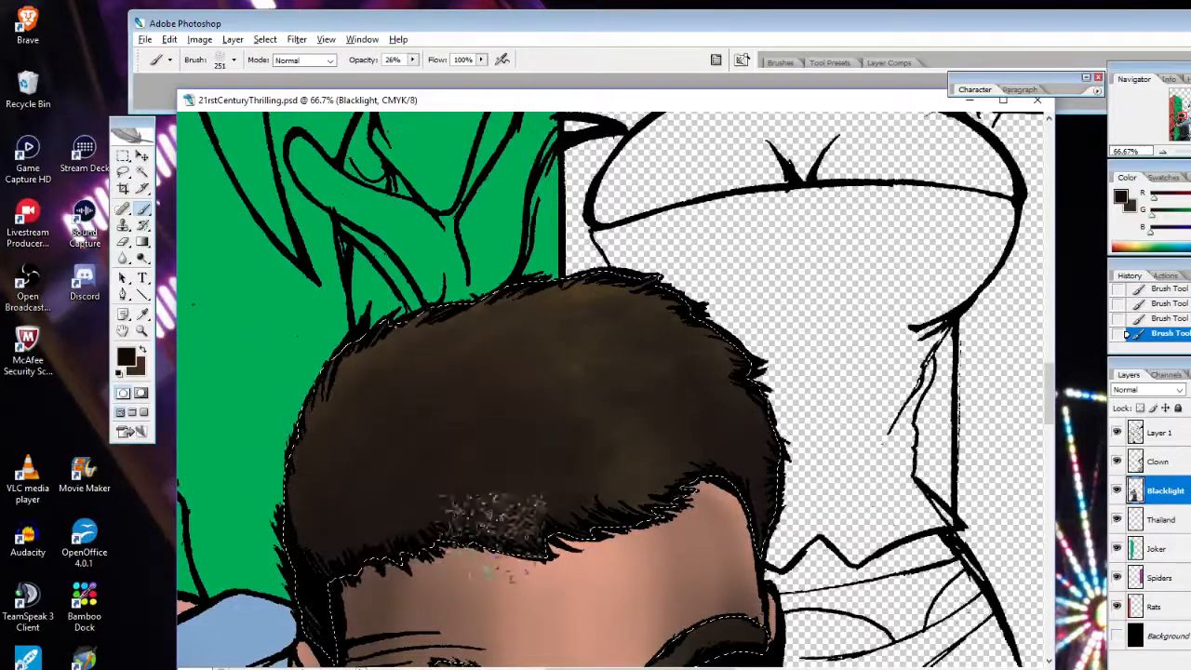
pyautogui.moveTo(421, 565)
pyautogui.mouseDown()
pyautogui.moveTo(375, 538)
pyautogui.moveTo(330, 549)
pyautogui.mouseUp()
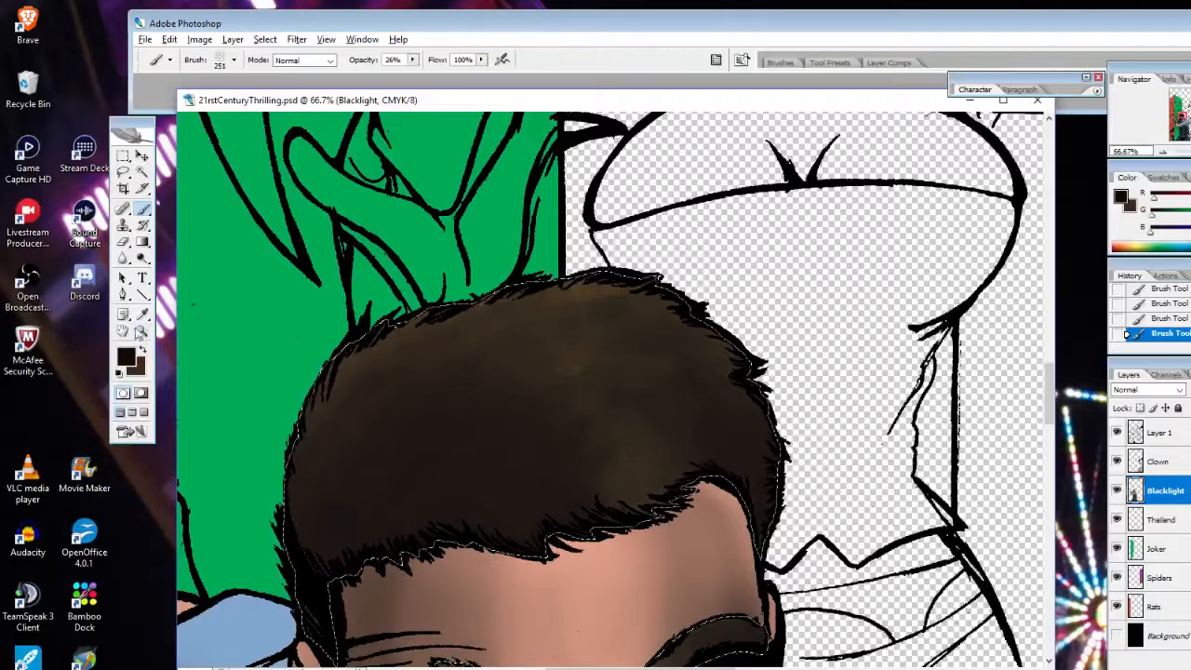
# Examine the shading of the hair and eyebrows up close, and compare it with the whole figure
pyautogui.press('z')
pyautogui.keyDown('alt'); pyautogui.click(453, 462); pyautogui.keyUp('alt')
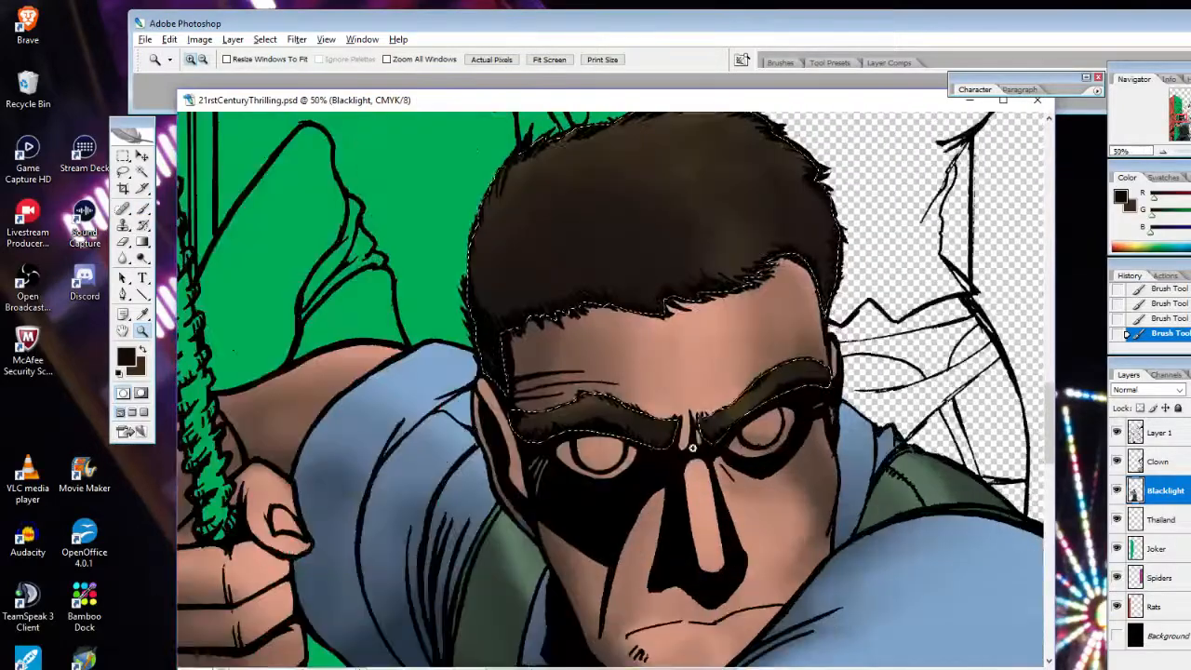
pyautogui.click(692, 448)
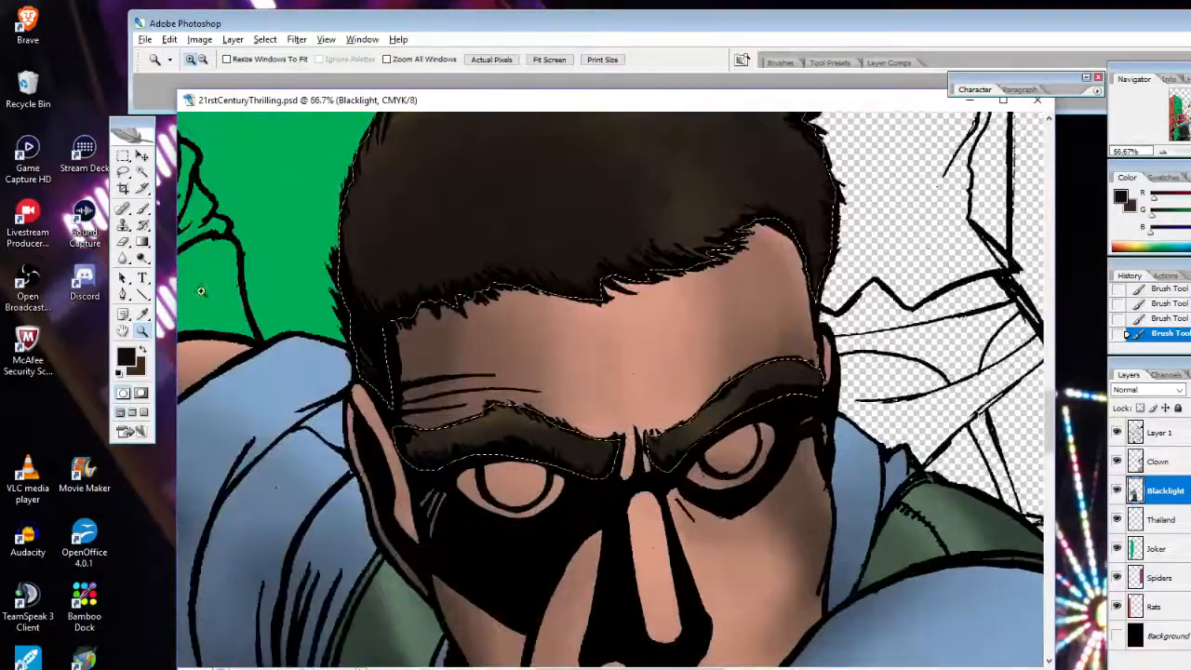
pyautogui.press('b')
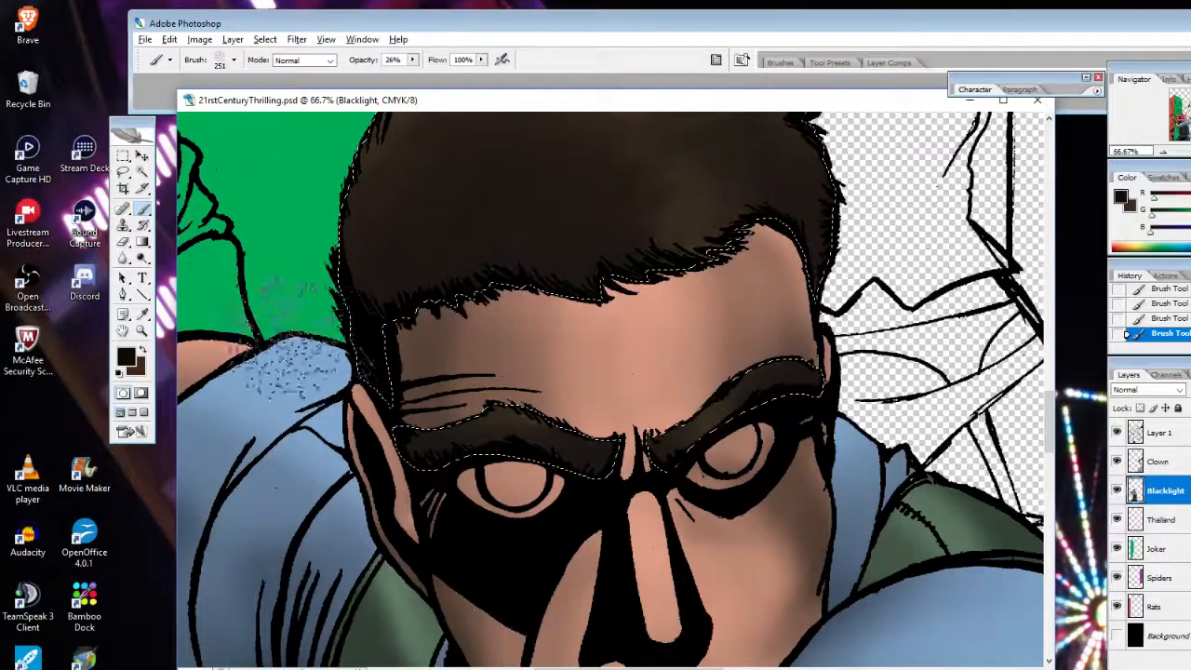
pyautogui.doubleClick(142, 331)
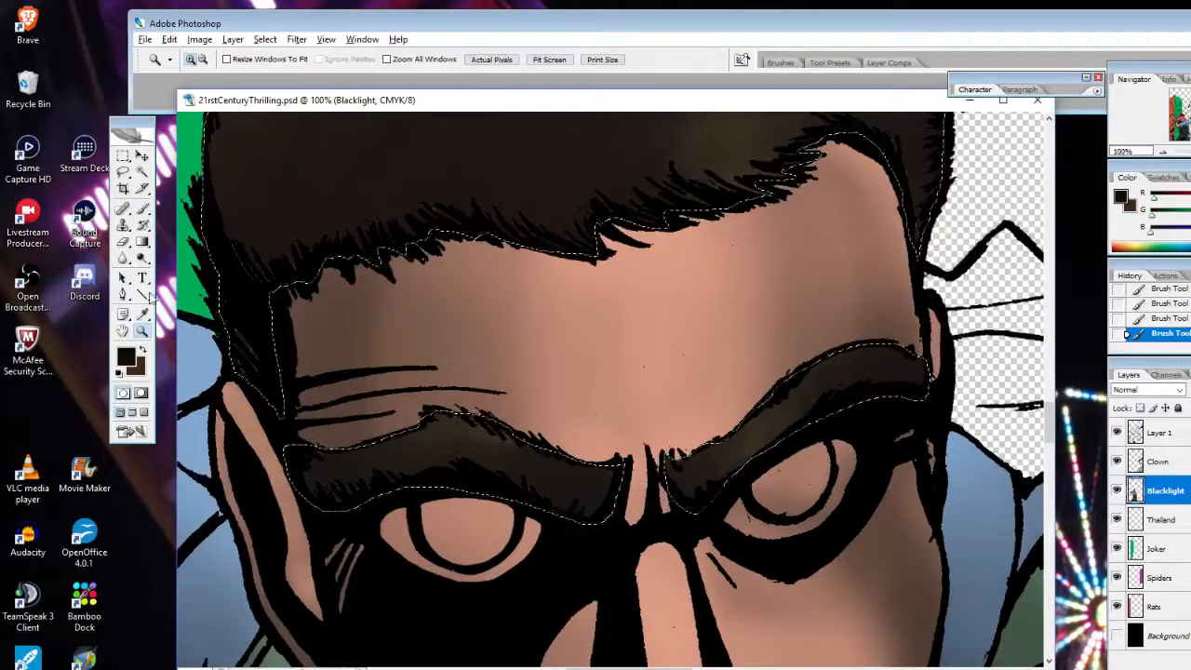
pyautogui.click(203, 59)
pyautogui.click(480, 391)
pyautogui.click(549, 400)
pyautogui.click(558, 402)
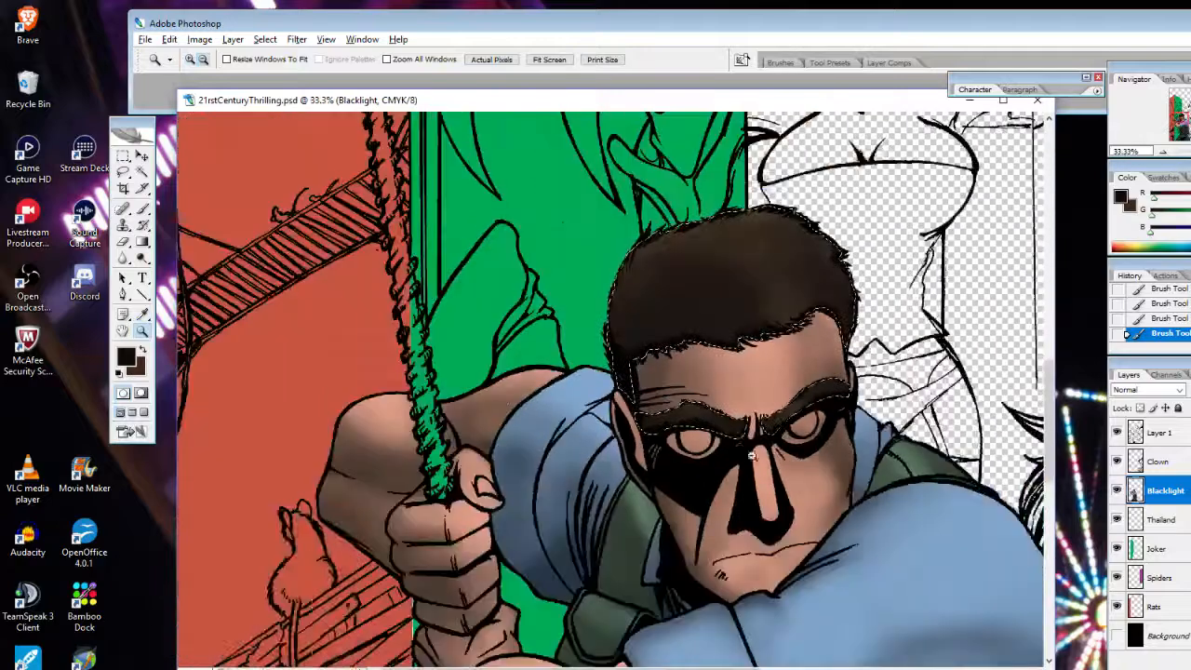
pyautogui.click(633, 419)
pyautogui.click(640, 423)
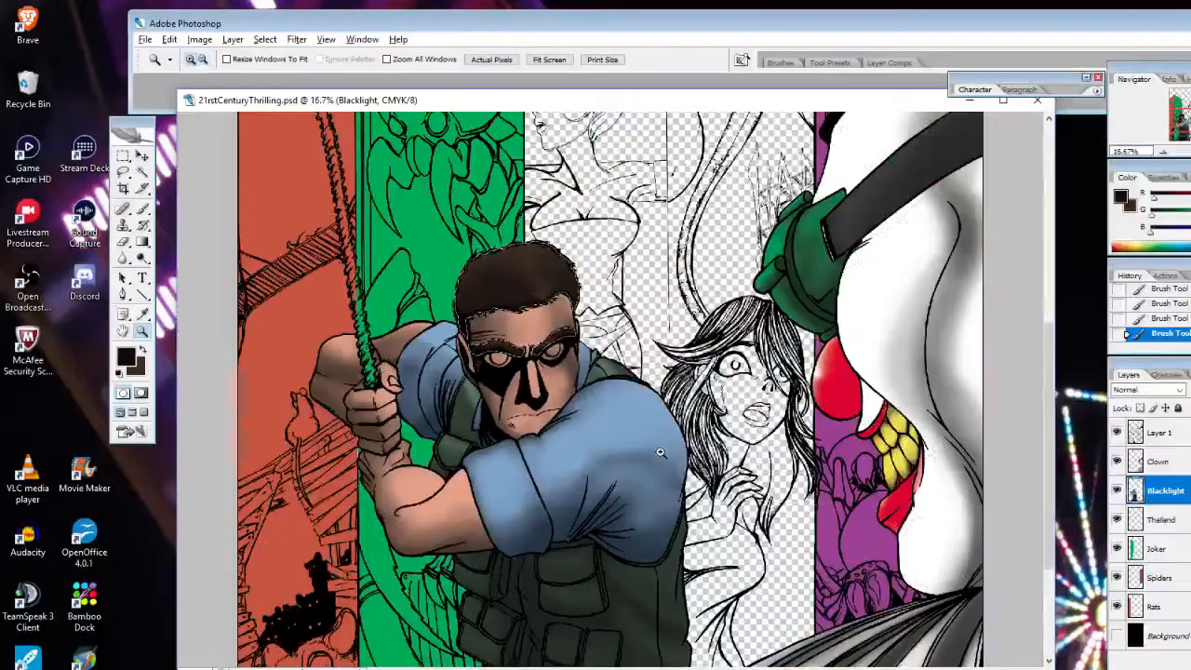
# Clear the previous selection and lasso around the man's fully lit eye, between the nose and the temple
pyautogui.hotkey('ctrl', 'd')
pyautogui.keyDown('alt'); pyautogui.click(550, 371); pyautogui.keyUp('alt')
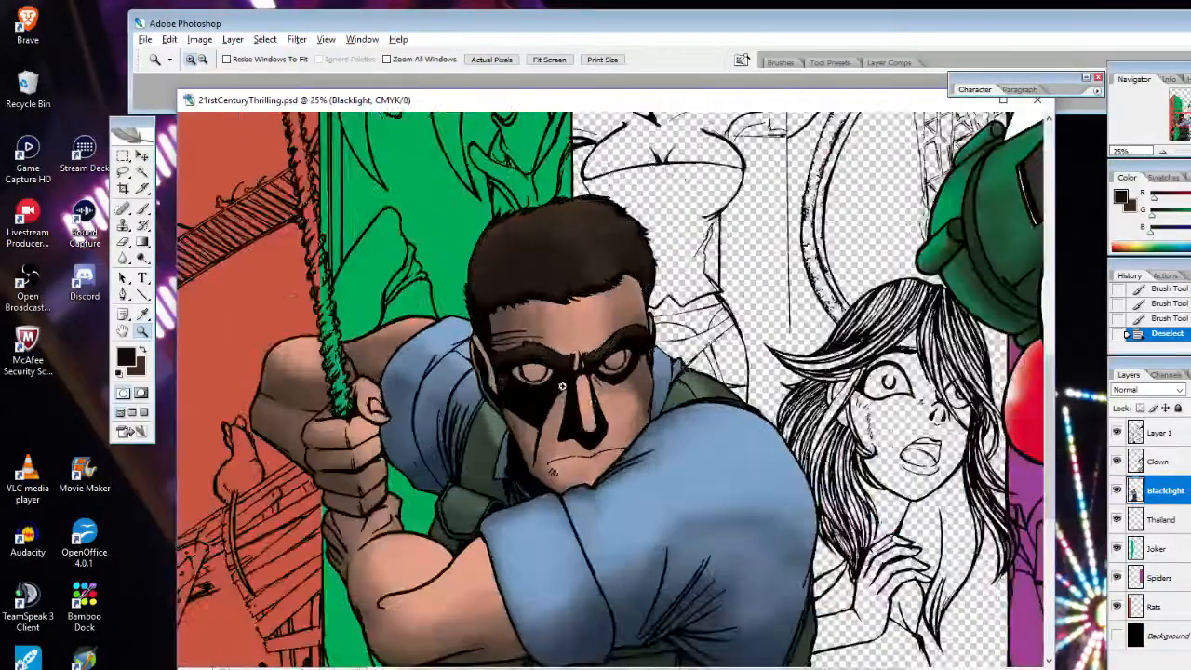
pyautogui.keyDown('alt'); pyautogui.click(630, 389); pyautogui.keyUp('alt')
pyautogui.keyDown('alt'); pyautogui.click(625, 343); pyautogui.keyUp('alt')
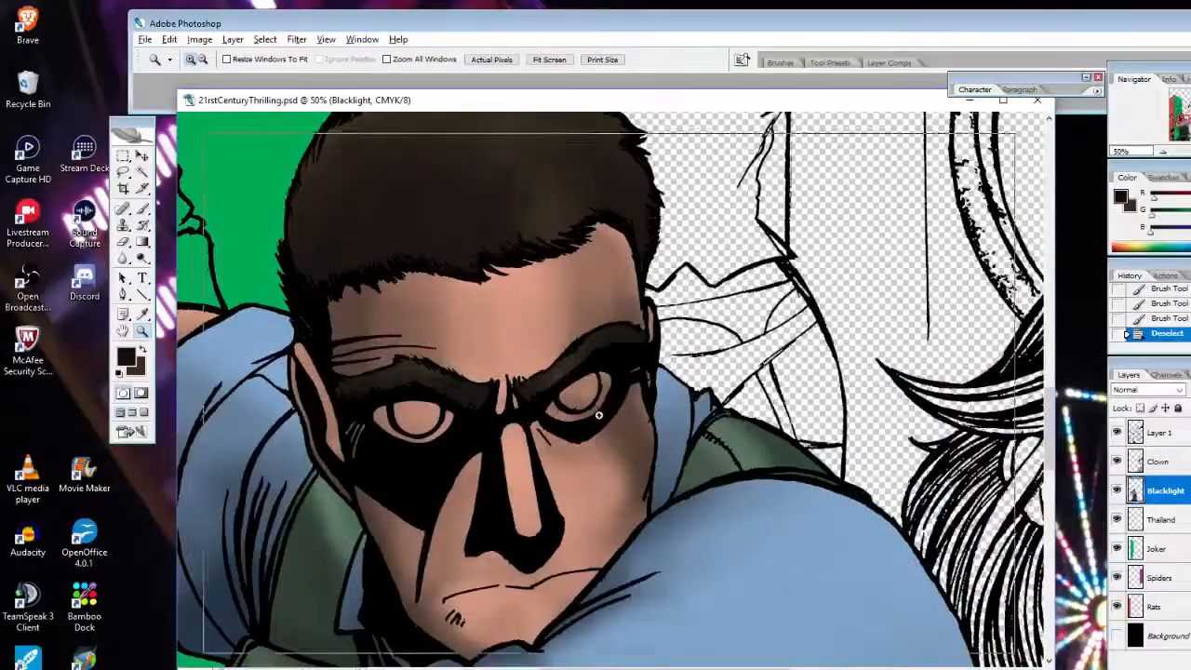
pyautogui.keyDown('alt'); pyautogui.click(601, 407); pyautogui.keyUp('alt')
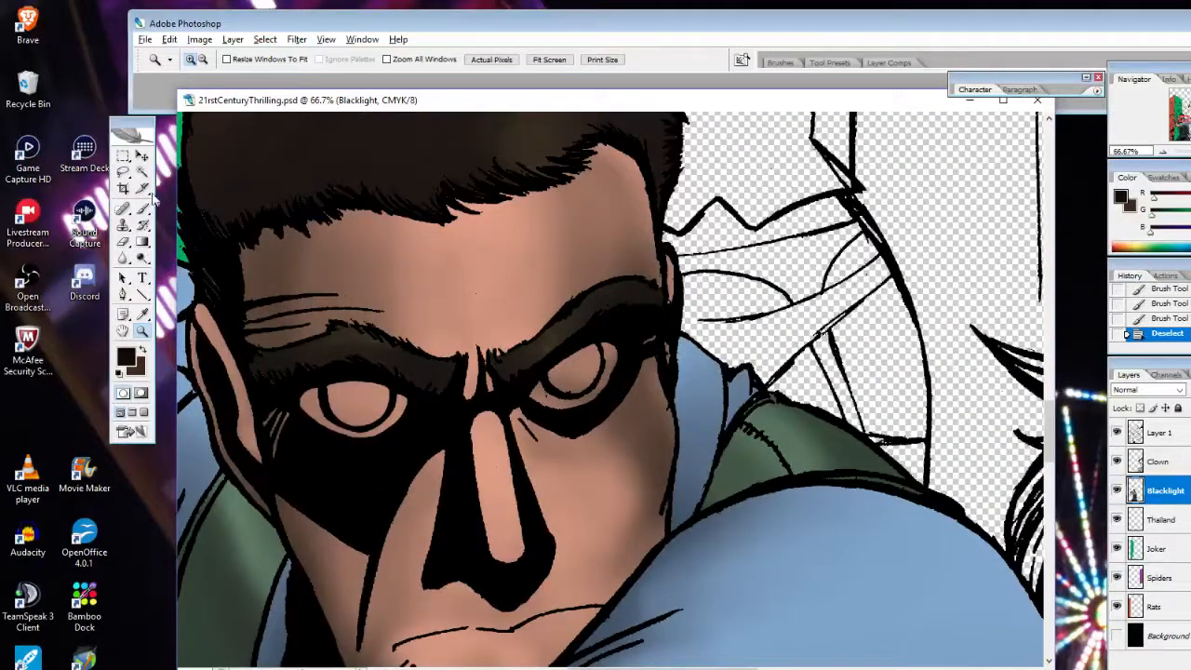
pyautogui.click(123, 173)
pyautogui.moveTo(603, 330)
pyautogui.mouseDown()
pyautogui.moveTo(558, 351)
pyautogui.moveTo(525, 391)
pyautogui.moveTo(570, 419)
pyautogui.moveTo(625, 346)
pyautogui.moveTo(607, 335)
pyautogui.mouseUp()
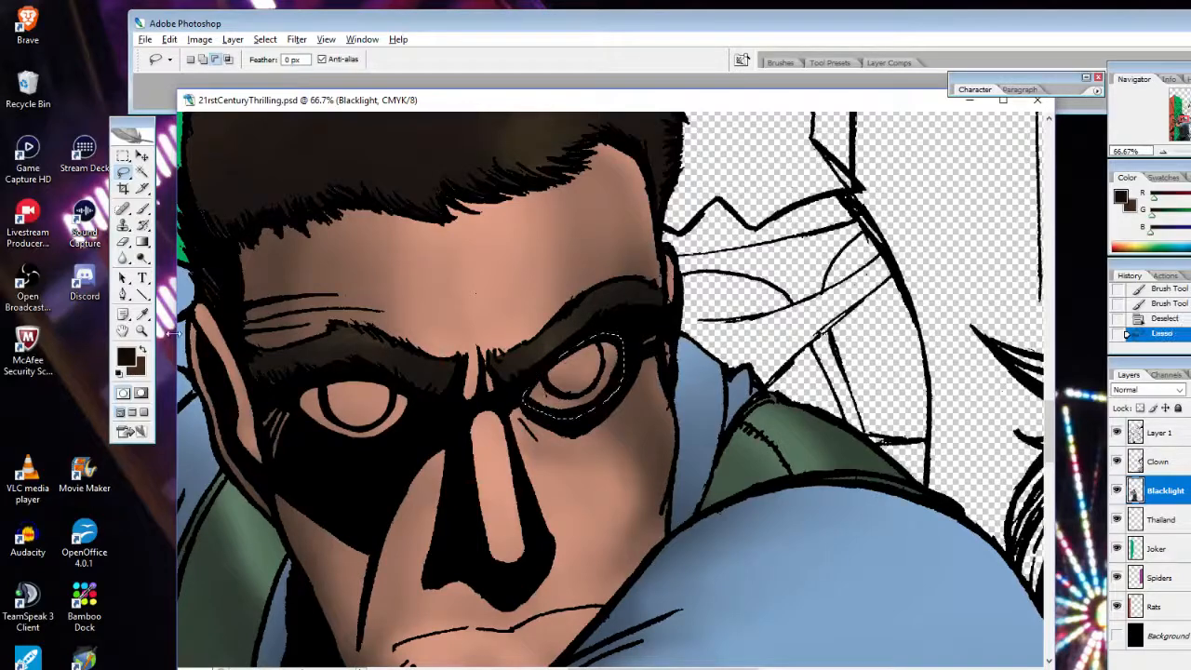
# On Layer 1, erase the stray specks and rough line edges inside the selected eye with the 7 px eraser
pyautogui.press('z')
pyautogui.click(604, 375)
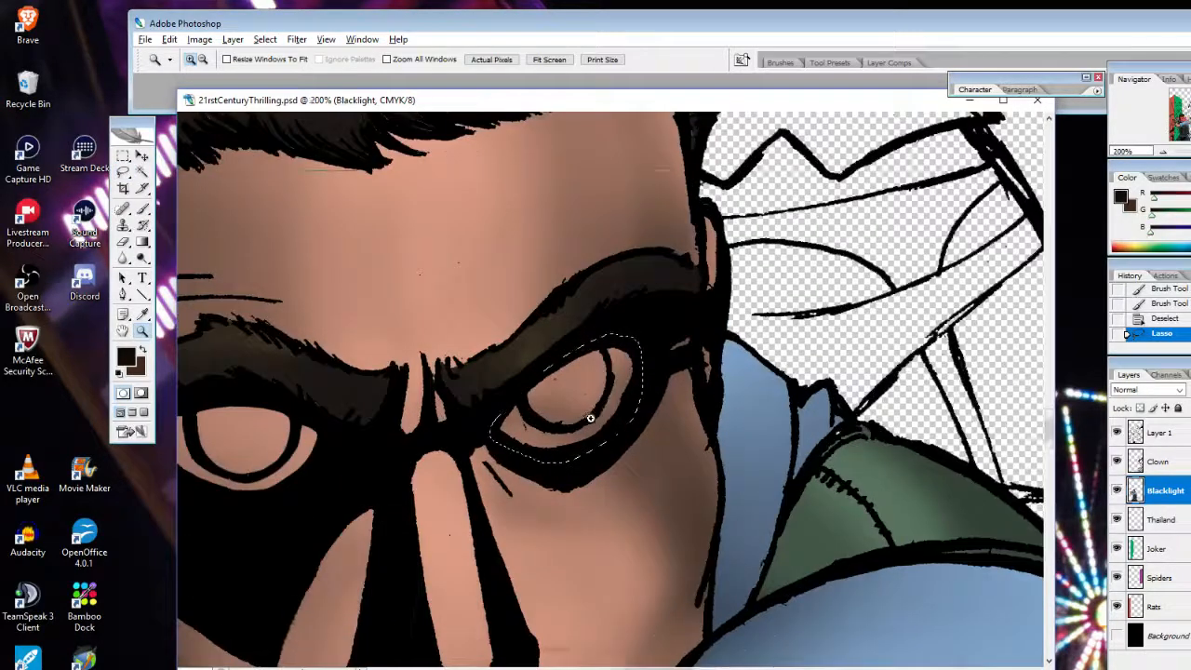
pyautogui.click(590, 412)
pyautogui.click(1168, 443)
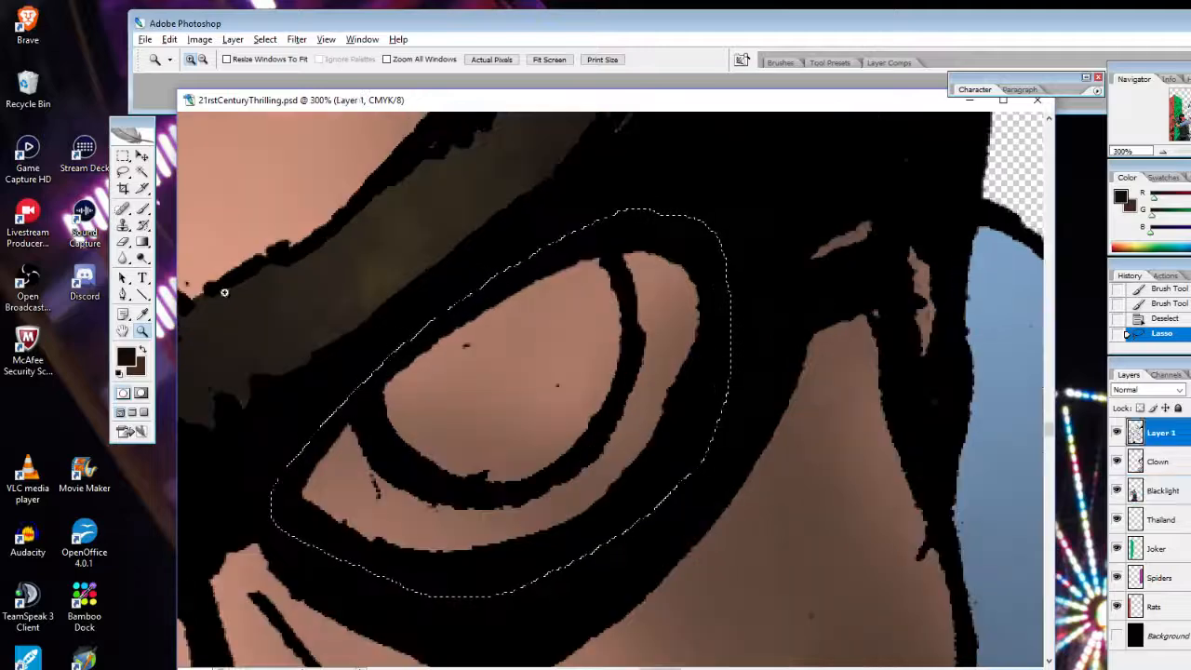
pyautogui.press('e')
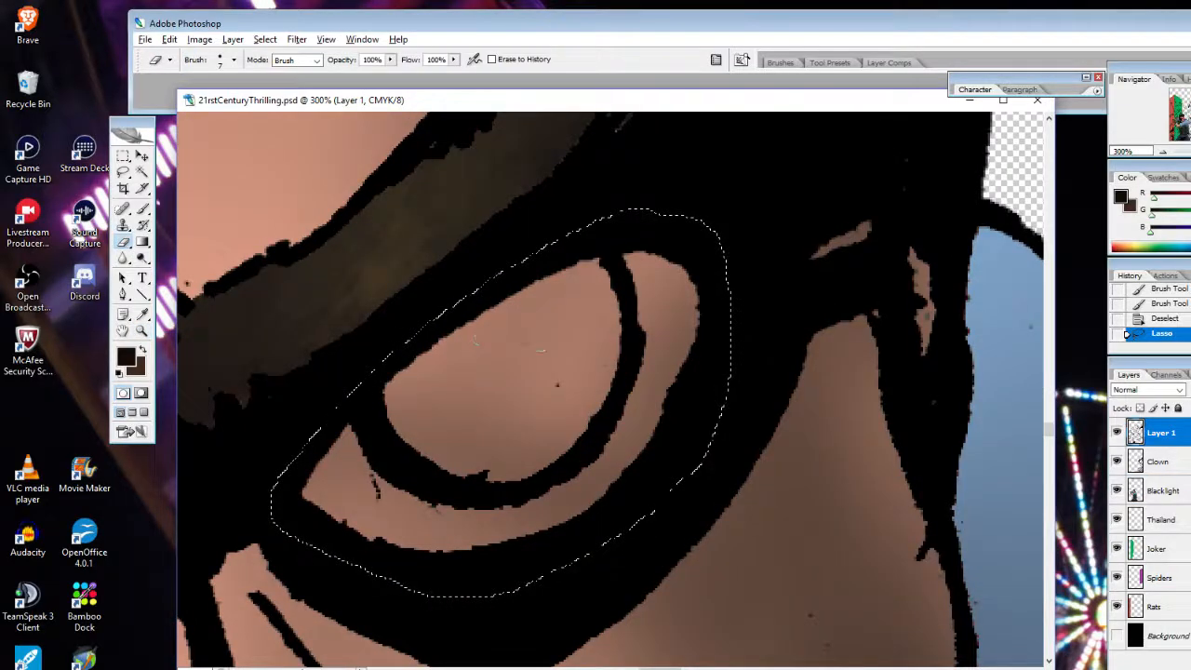
pyautogui.click(576, 381)
pyautogui.click(581, 378)
pyautogui.click(586, 376)
pyautogui.click(588, 374)
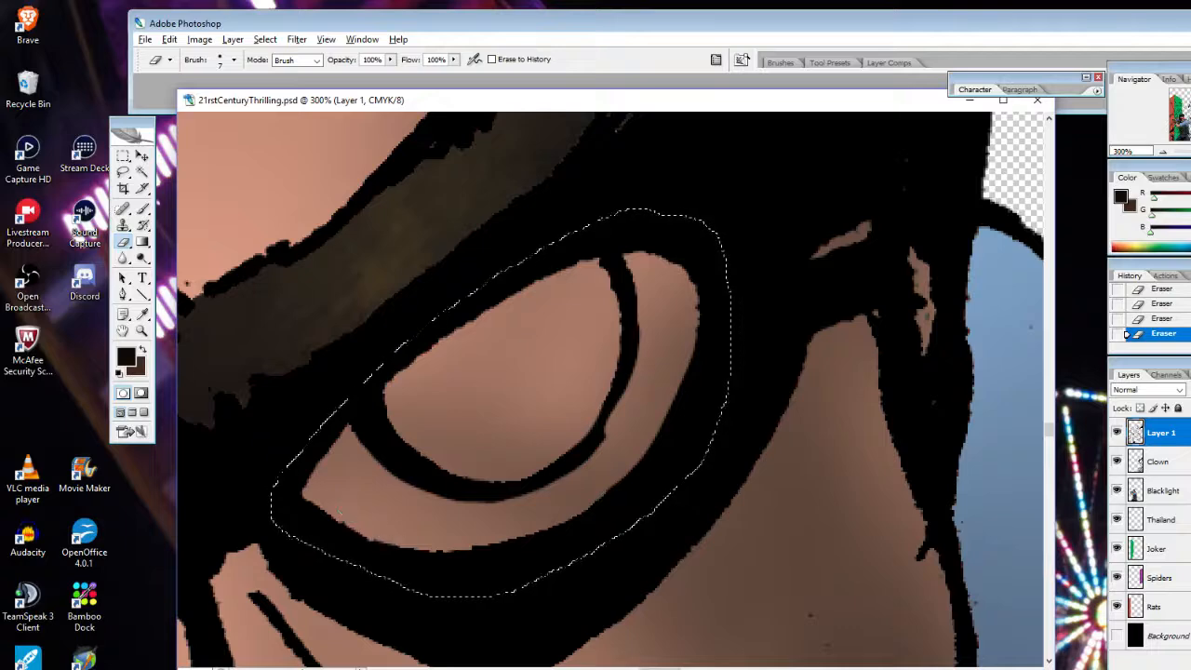
# Redraw the iris outline inside the selected eye with a hard 5 px brush in black 000000 at 100% opacity
pyautogui.click(142, 209)
pyautogui.click(125, 356)
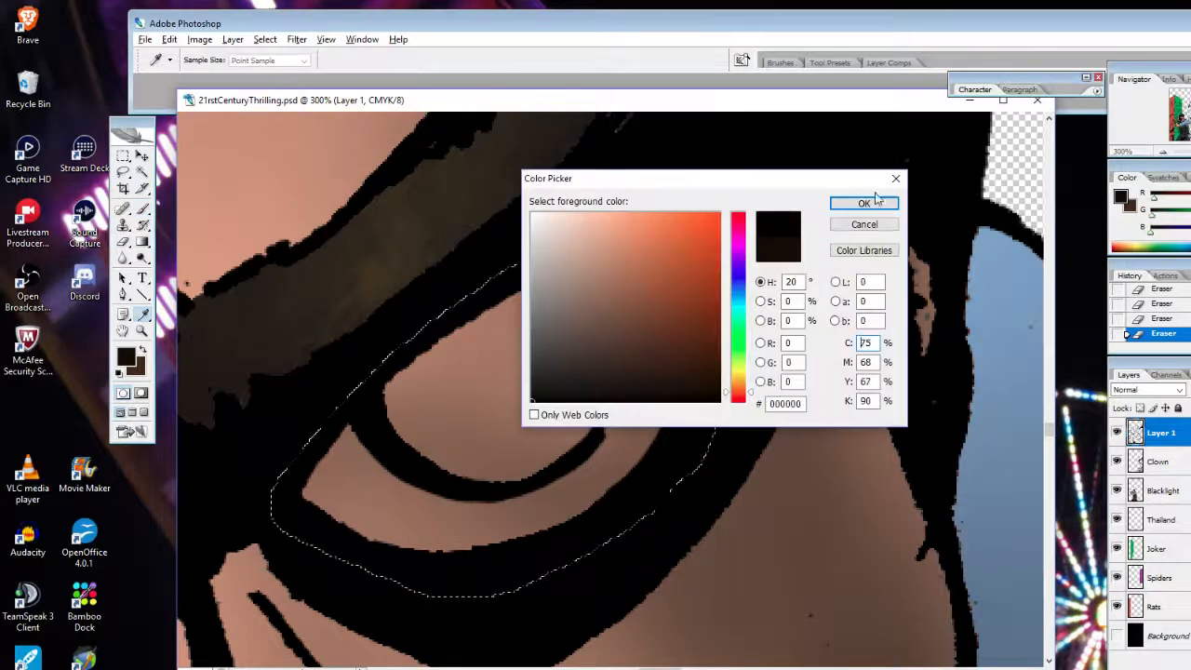
pyautogui.click(875, 201)
pyautogui.click(412, 60)
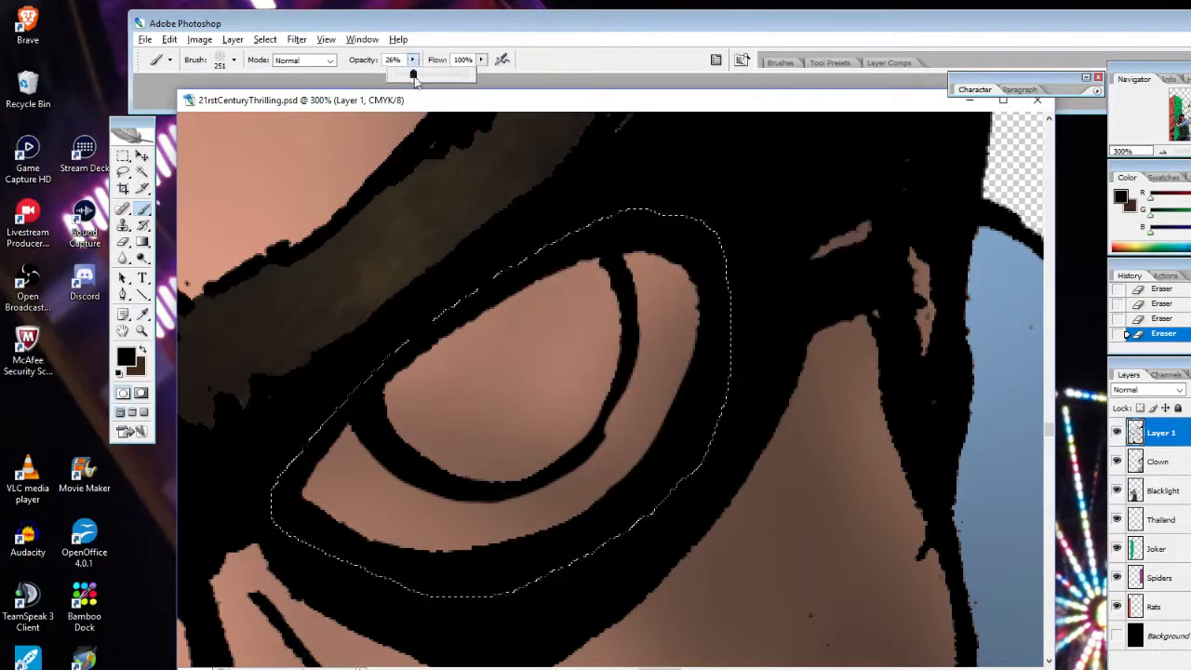
pyautogui.moveTo(415, 80); pyautogui.dragTo(527, 84)
pyautogui.click(236, 61)
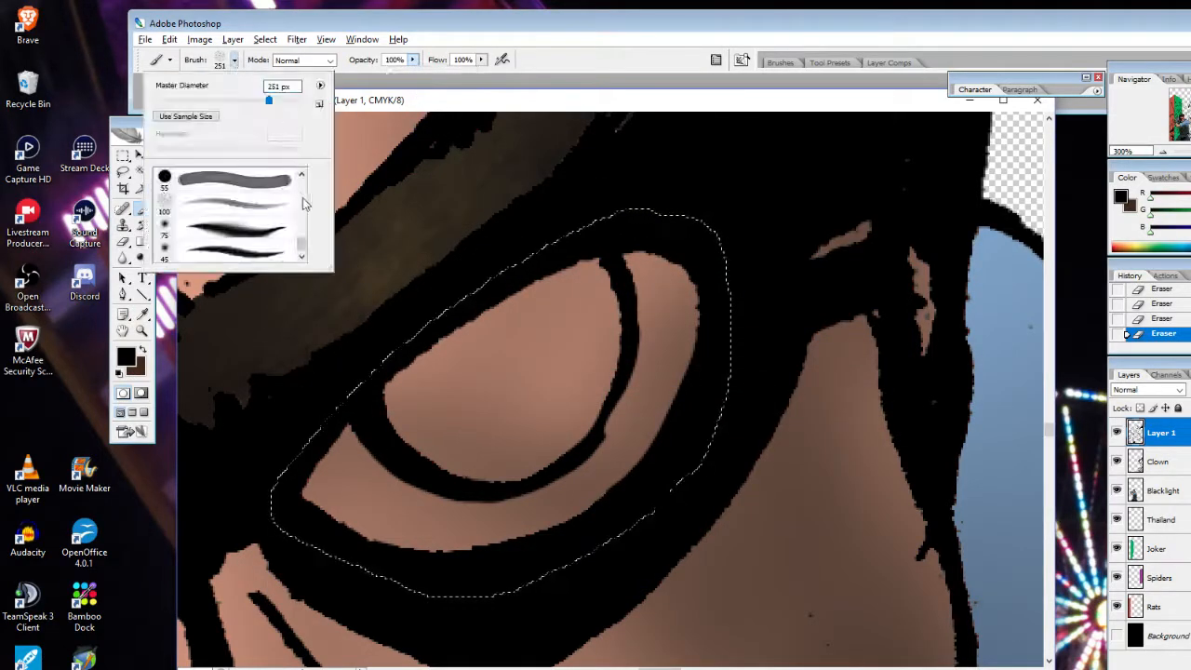
pyautogui.scroll(-3, 303, 198)
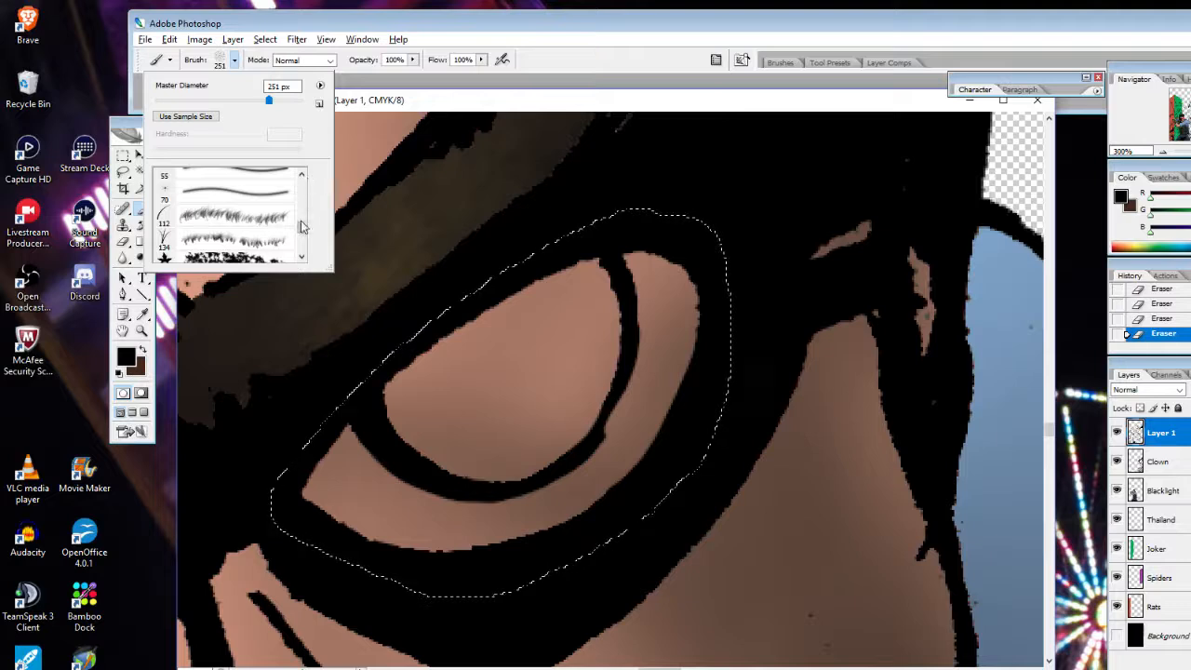
pyautogui.moveTo(302, 226); pyautogui.dragTo(304, 177)
pyautogui.click(263, 226)
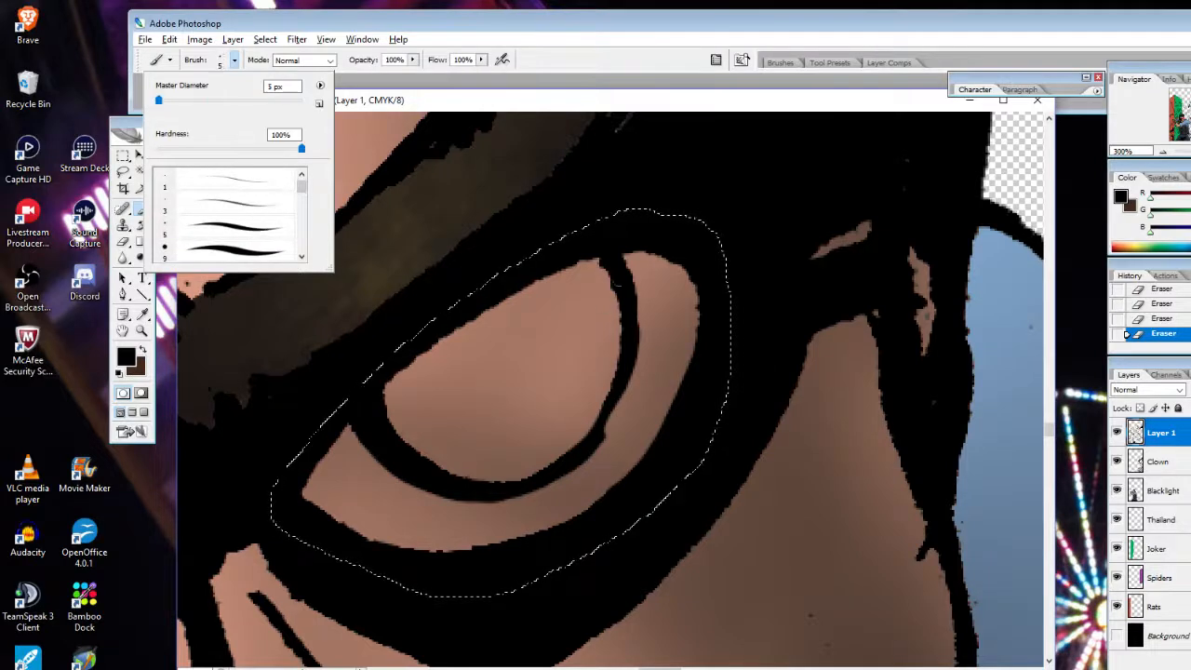
pyautogui.moveTo(618, 280); pyautogui.dragTo(617, 265)
pyautogui.moveTo(618, 270)
pyautogui.mouseDown()
pyautogui.moveTo(626, 307)
pyautogui.moveTo(616, 263)
pyautogui.mouseUp()
pyautogui.moveTo(616, 264); pyautogui.dragTo(625, 318)
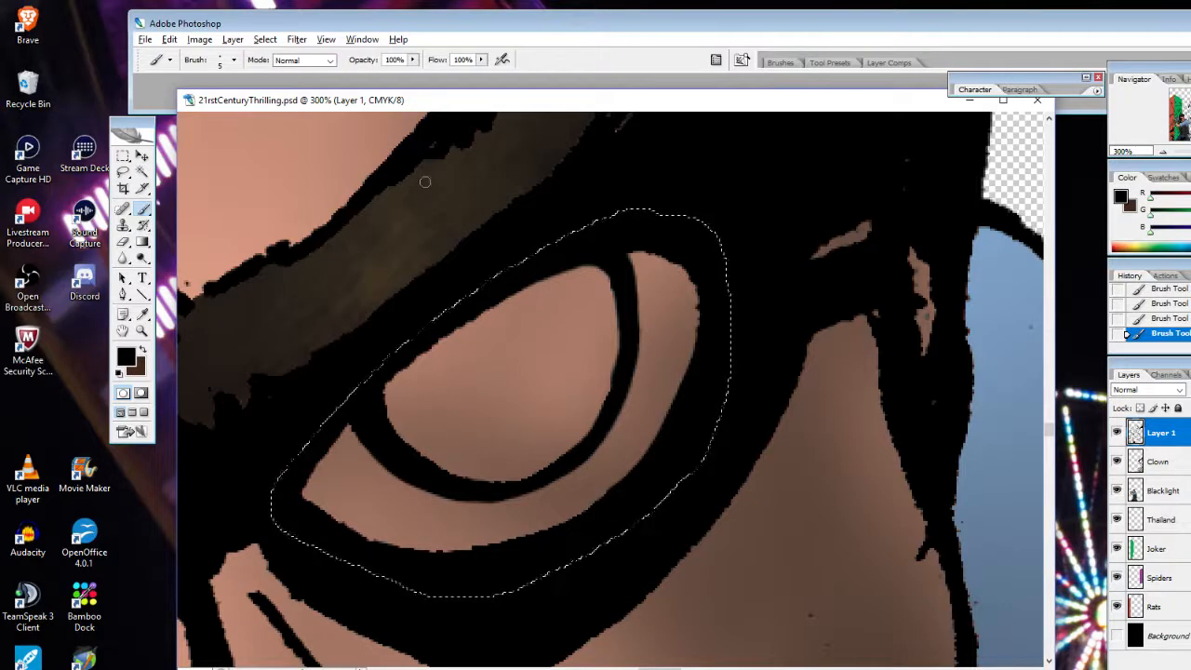
# Clear the eye selection and erase thin hair strands out of the black sideburn above the ear with a 3 px eraser
pyautogui.click(142, 330)
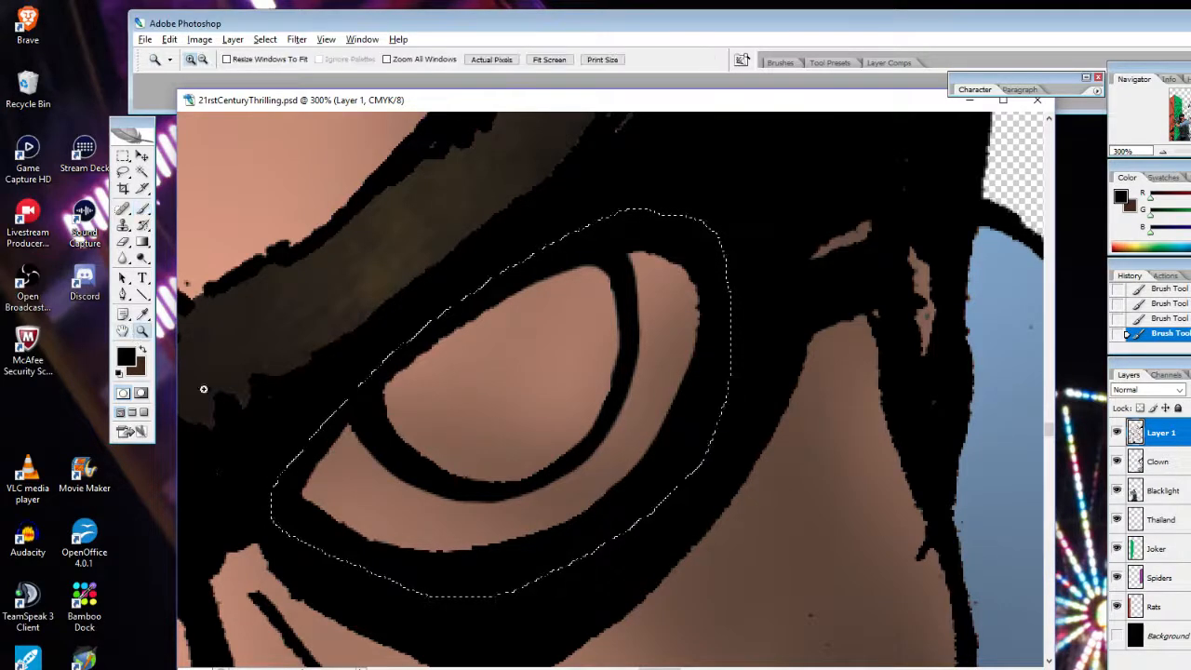
pyautogui.keyDown('alt'); pyautogui.click(459, 436); pyautogui.keyUp('alt')
pyautogui.keyDown('alt'); pyautogui.click(539, 445); pyautogui.keyUp('alt')
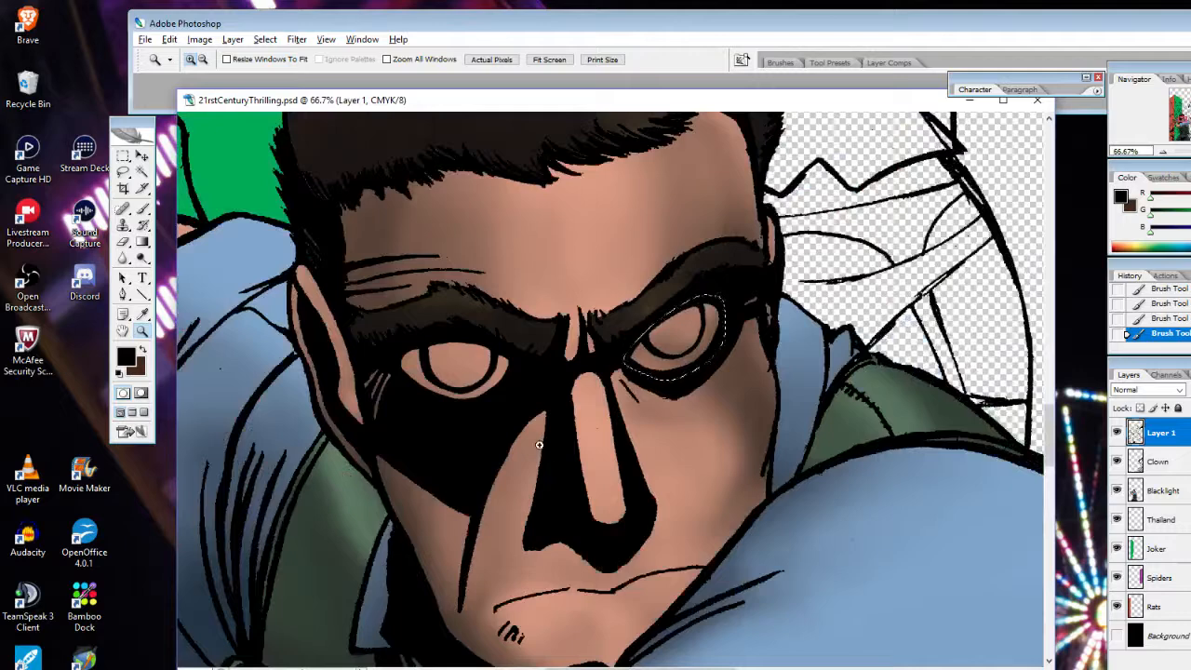
pyautogui.click(419, 343)
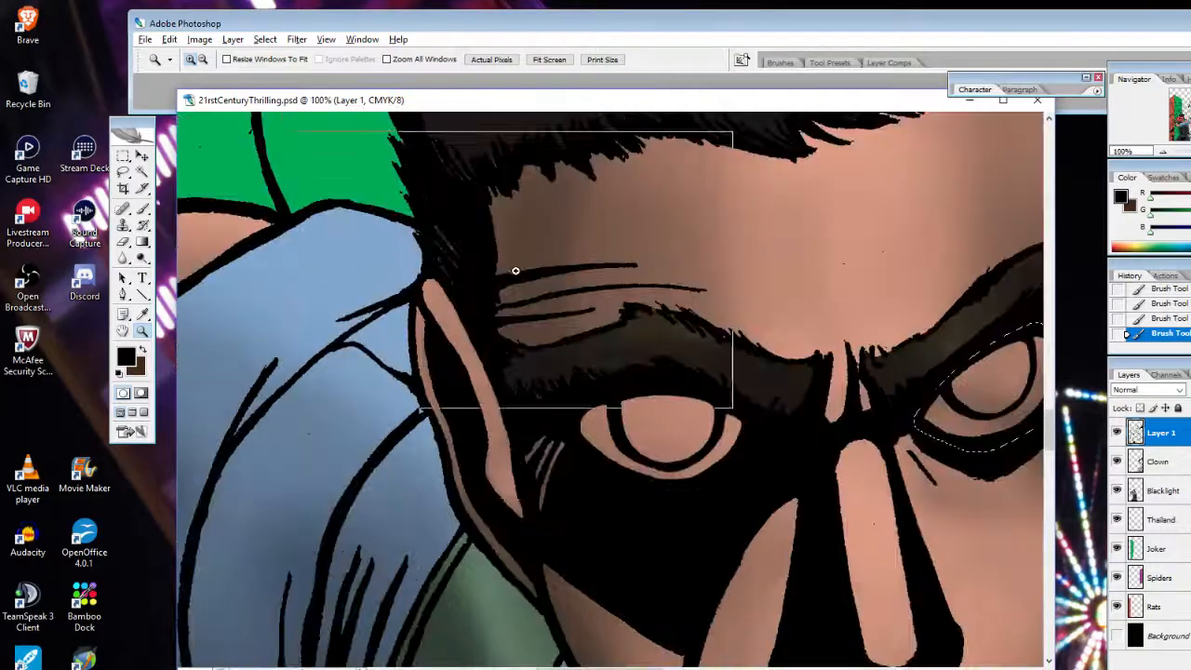
pyautogui.click(512, 273)
pyautogui.click(123, 242)
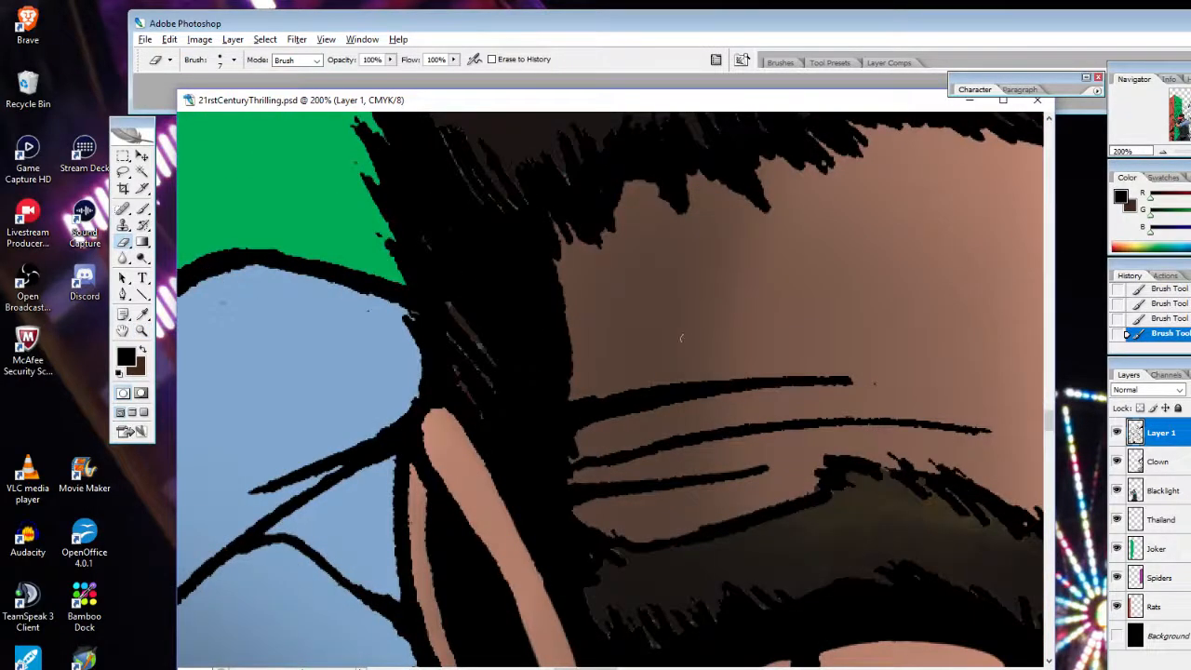
pyautogui.rightClick(682, 338)
pyautogui.click(718, 474)
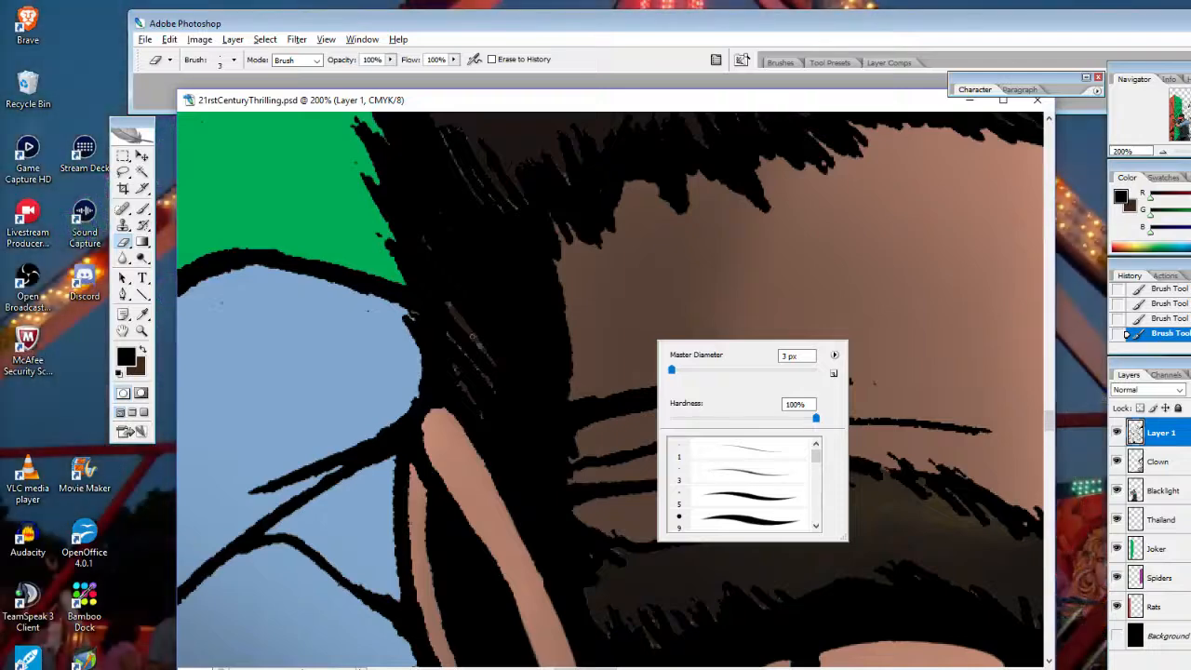
pyautogui.click(449, 336)
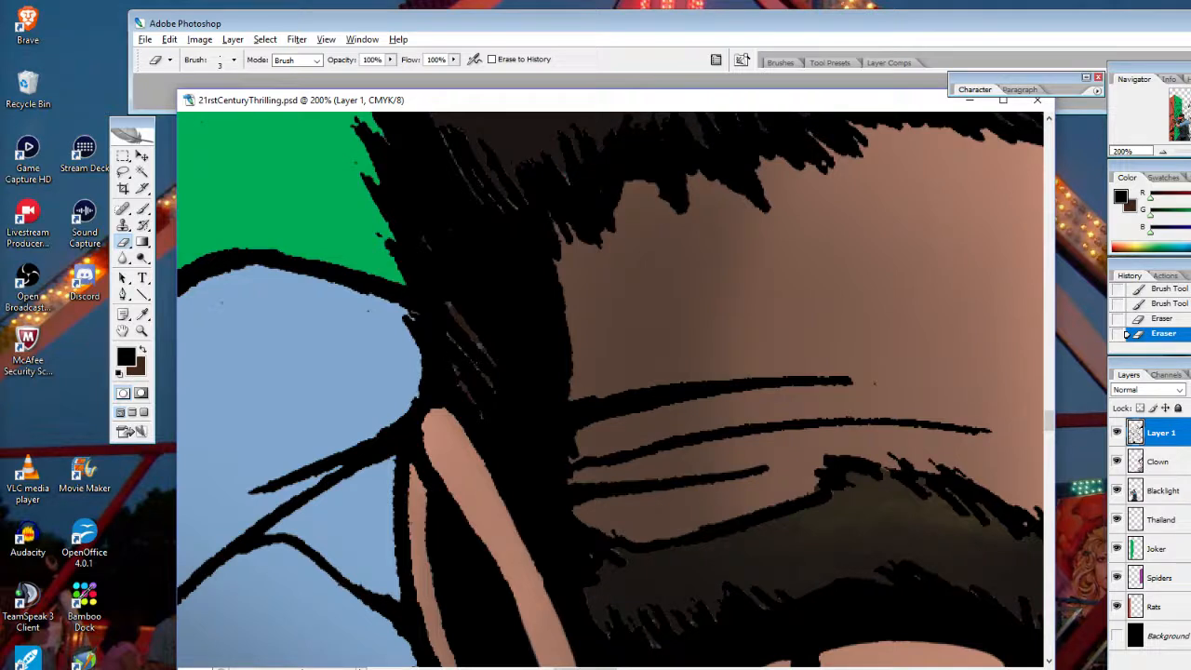
pyautogui.click(455, 322)
pyautogui.click(461, 321)
pyautogui.hotkey('ctrl', 'd')
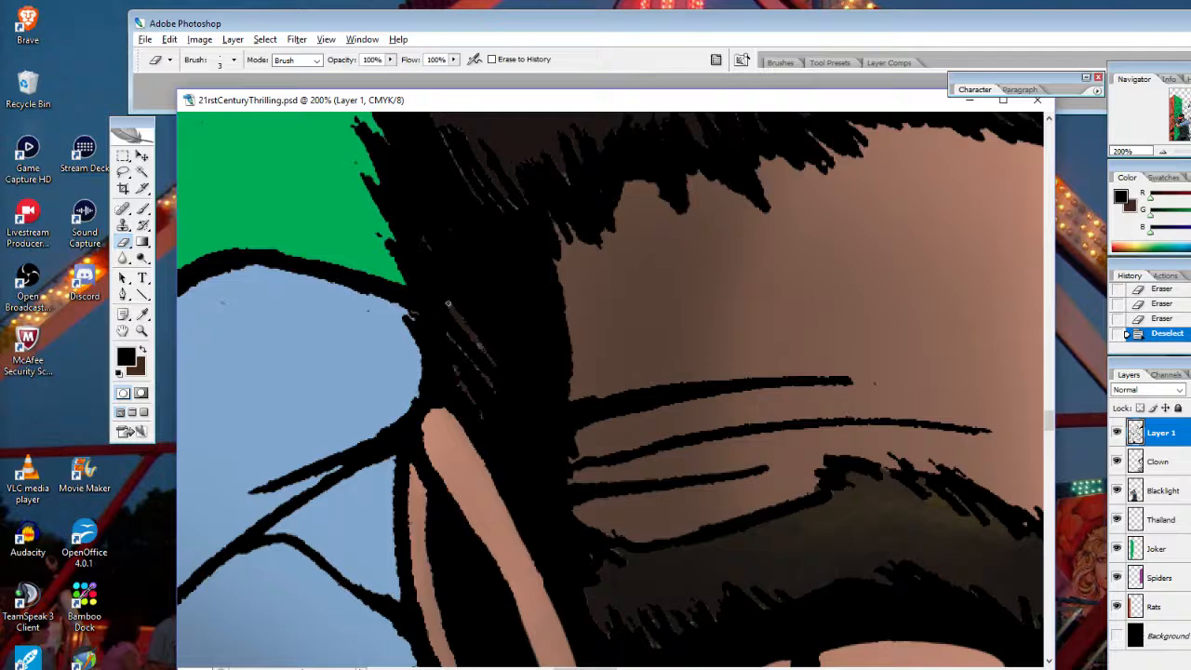
pyautogui.click(448, 303)
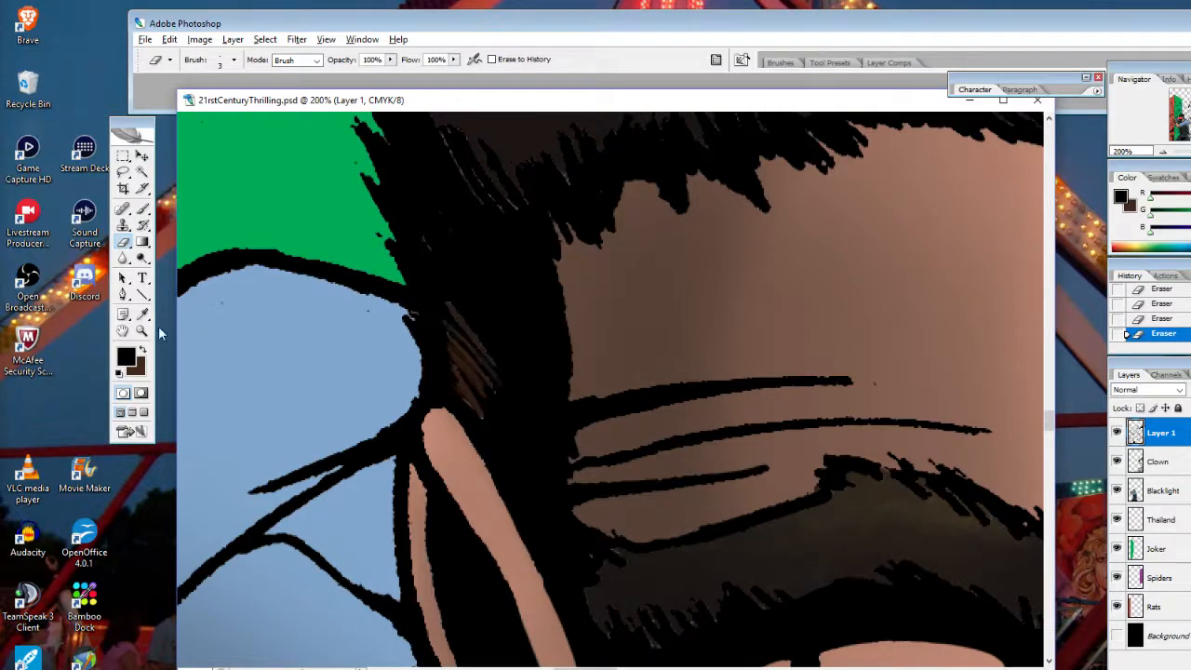
# Paint black 5 px brush strokes back over the erased strands in the sideburn
pyautogui.click(142, 209)
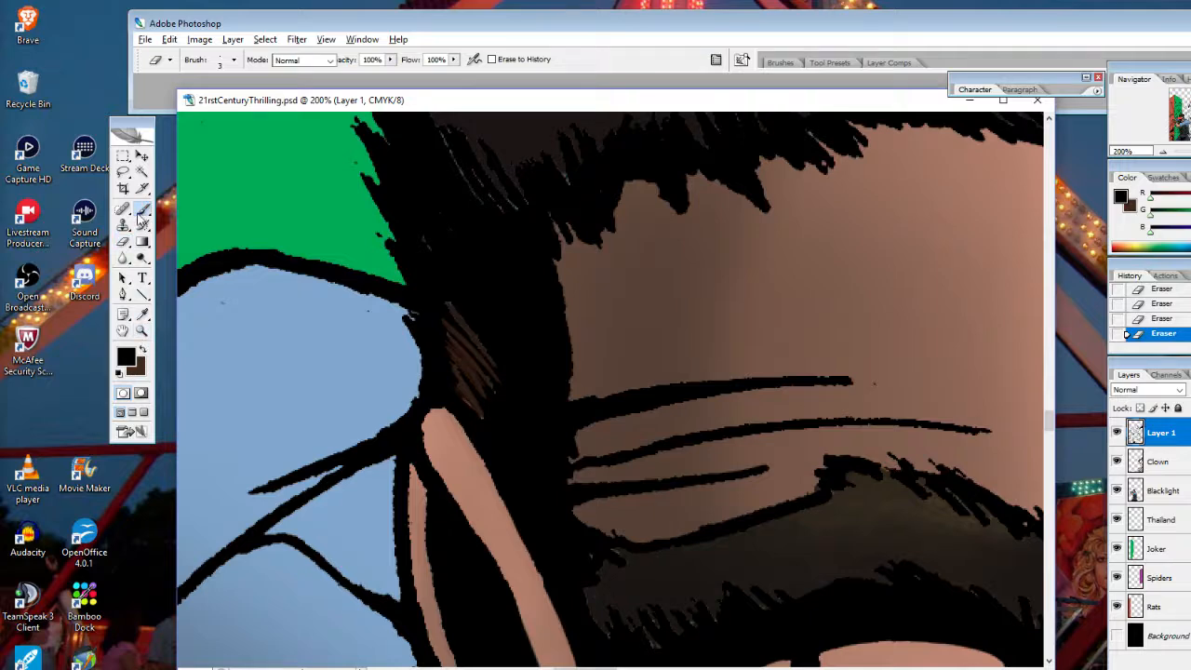
pyautogui.click(229, 62)
pyautogui.moveTo(451, 336)
pyautogui.mouseDown()
pyautogui.moveTo(493, 375)
pyautogui.moveTo(477, 372)
pyautogui.moveTo(482, 417)
pyautogui.mouseUp()
# Try brown brush strokes at the base of the sideburn, and step back to the state before them
pyautogui.click(143, 351)
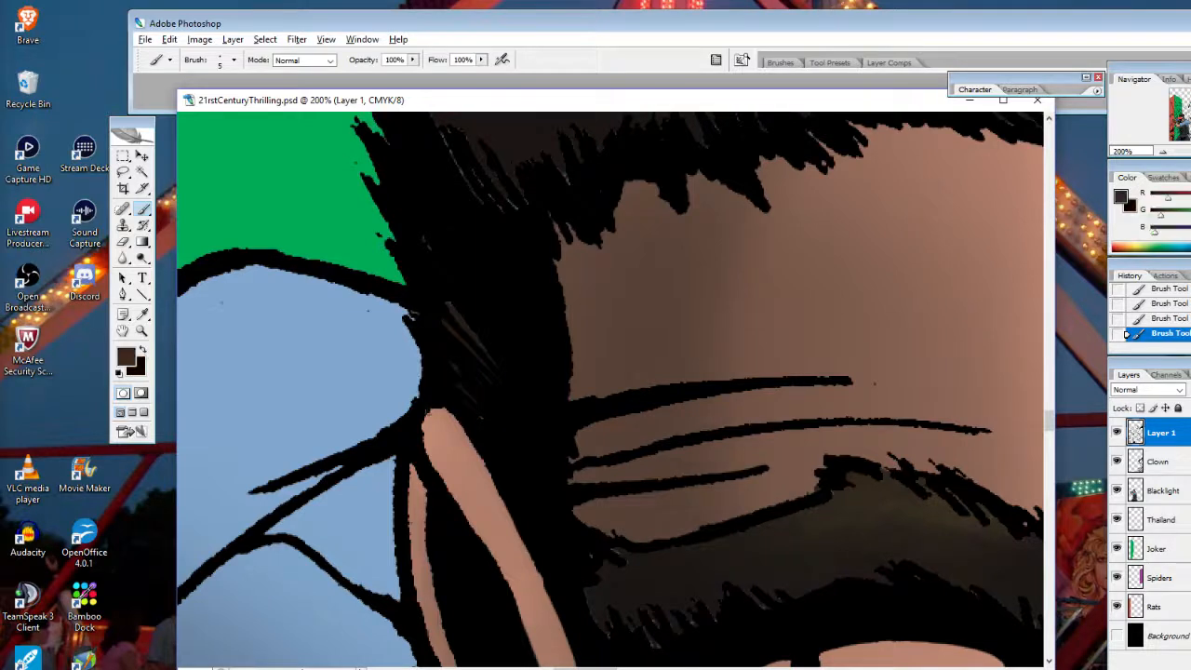
pyautogui.moveTo(443, 383); pyautogui.dragTo(487, 418)
pyautogui.moveTo(449, 369); pyautogui.dragTo(477, 400)
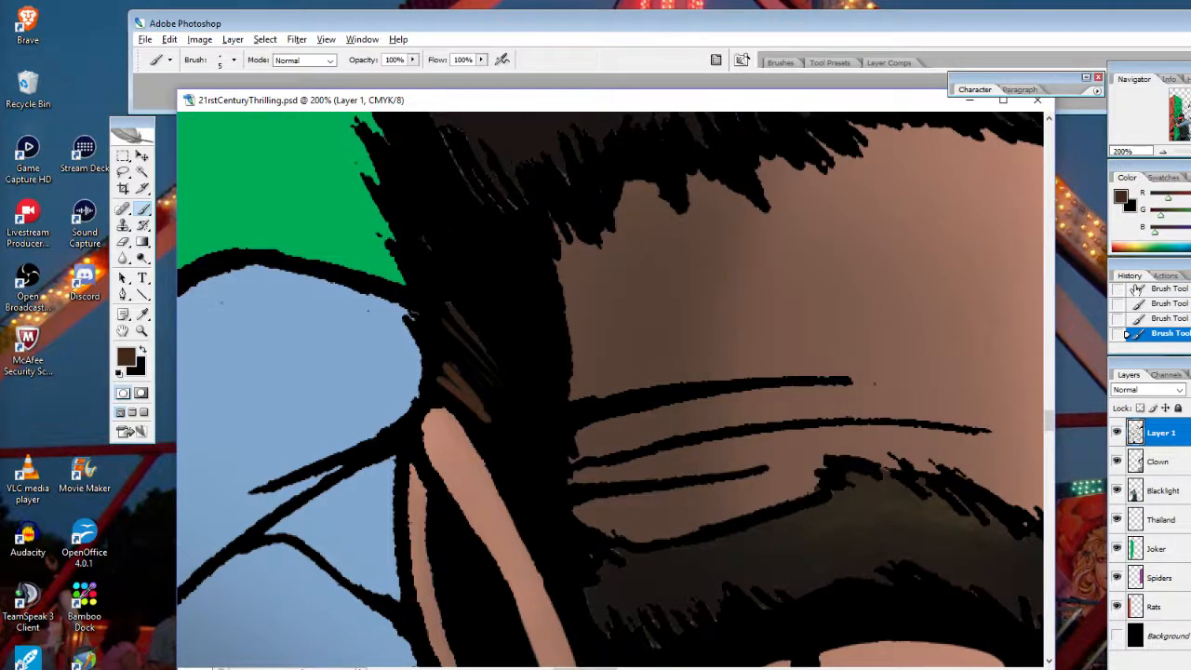
pyautogui.click(1159, 325)
pyautogui.click(1159, 304)
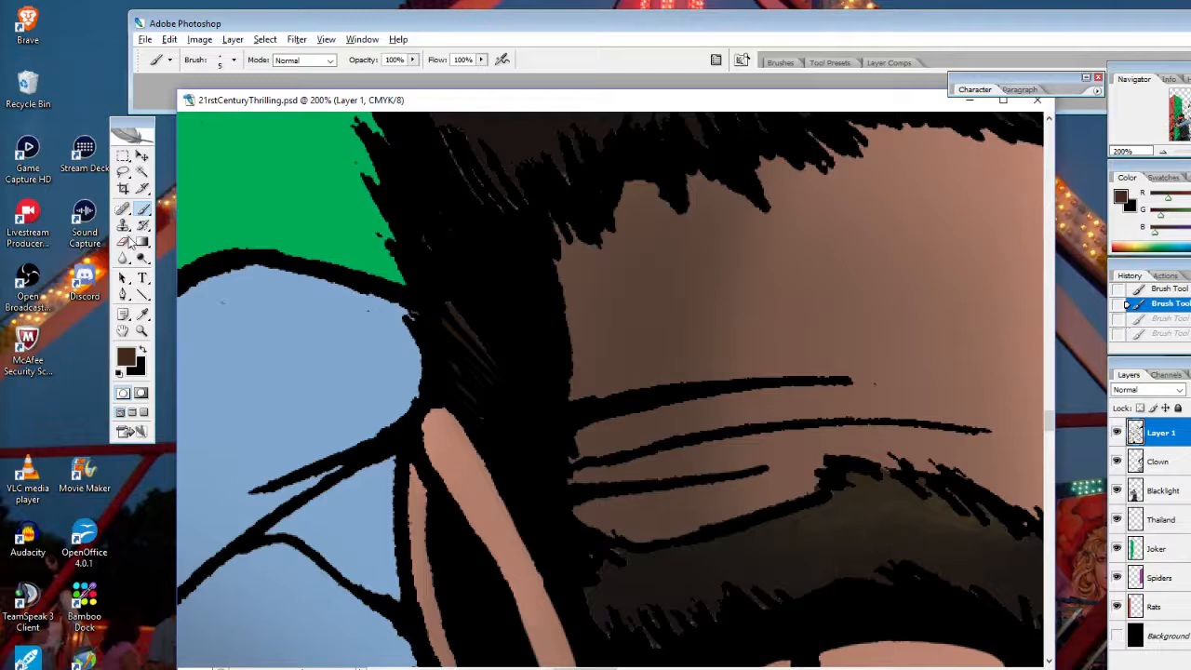
# Erase fine diagonal strands into the sideburn again with the 3 px eraser
pyautogui.click(123, 242)
pyautogui.moveTo(450, 384); pyautogui.dragTo(488, 405)
pyautogui.moveTo(452, 357)
pyautogui.mouseDown()
pyautogui.moveTo(488, 395)
pyautogui.moveTo(480, 379)
pyautogui.mouseUp()
pyautogui.moveTo(473, 366); pyautogui.dragTo(435, 329)
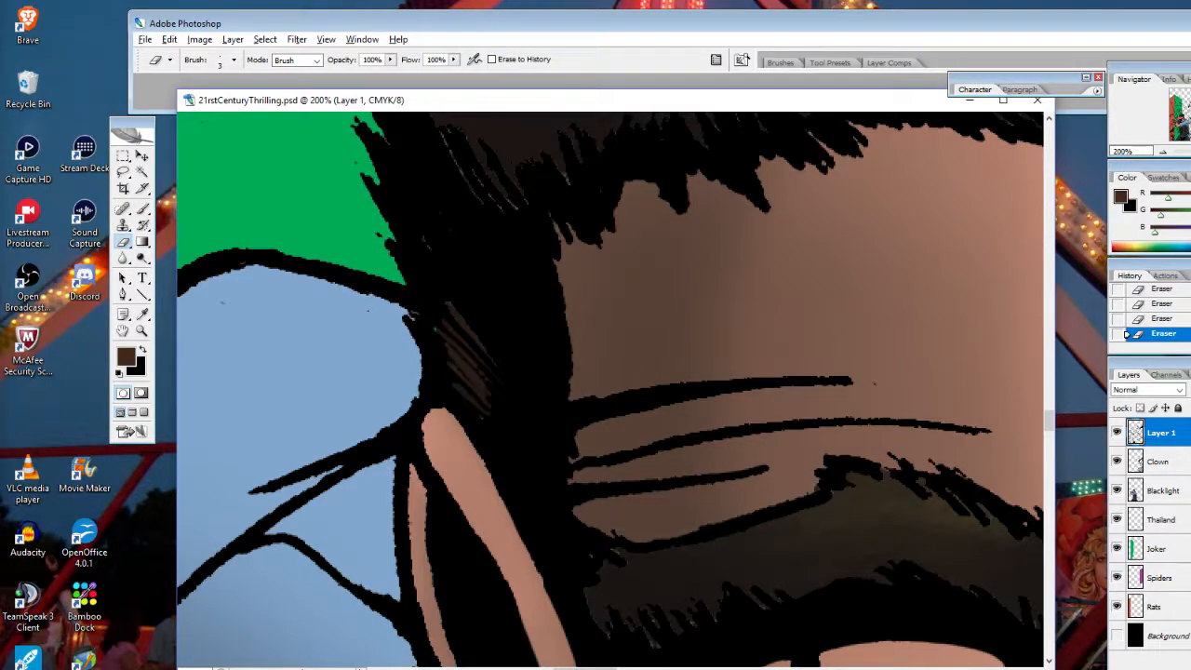
# Fill the gaps along the sideburn's outer edge beside the blue sleeve with the black 5 px brush
pyautogui.click(141, 209)
pyautogui.click(143, 350)
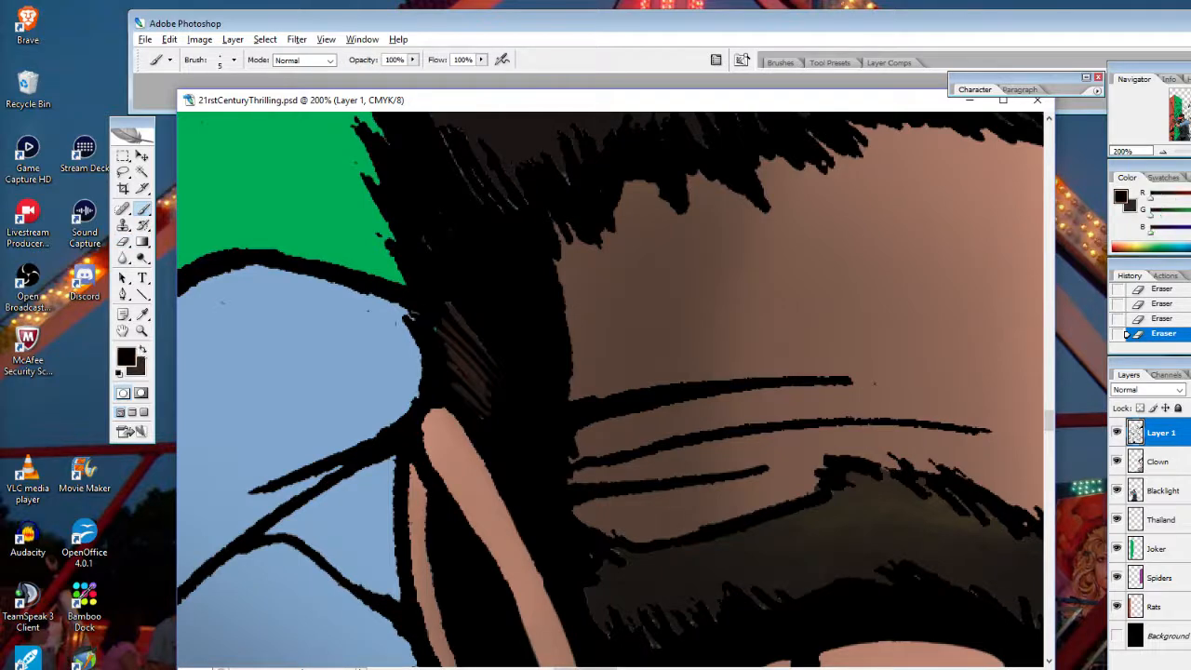
pyautogui.click(434, 331)
pyautogui.click(435, 332)
pyautogui.moveTo(437, 333); pyautogui.dragTo(445, 349)
pyautogui.click(445, 349)
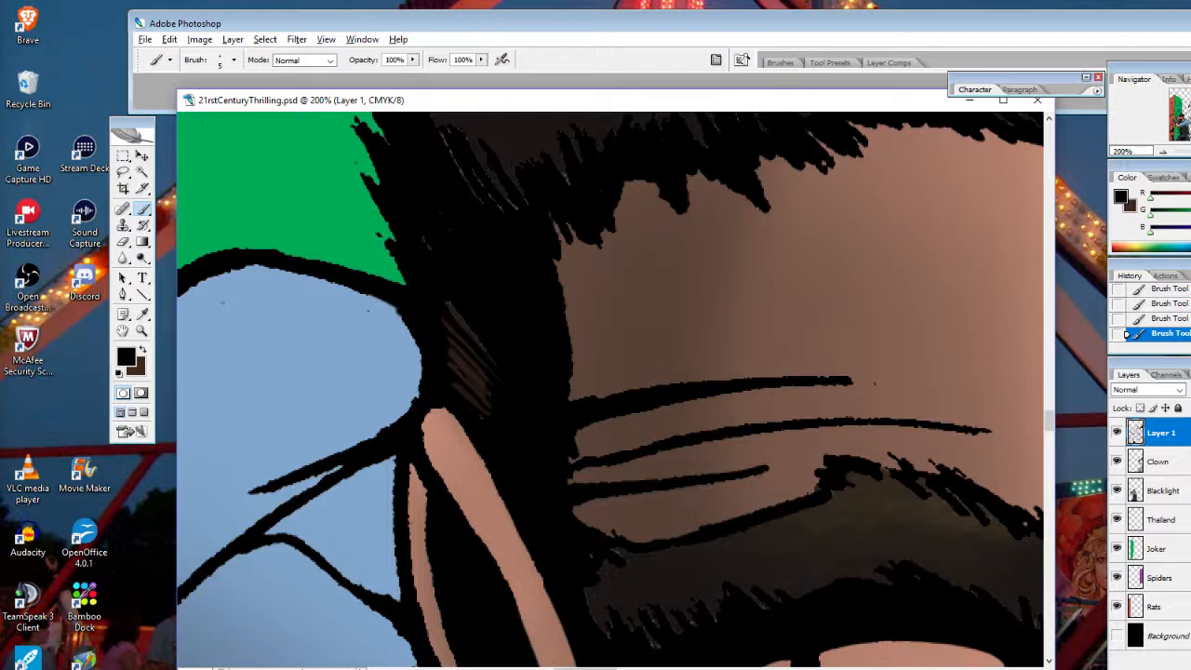
# Thin the black outline where the blue sleeve meets the sideburn with the 3 px eraser
pyautogui.click(123, 246)
pyautogui.moveTo(391, 308); pyautogui.dragTo(406, 319)
pyautogui.moveTo(395, 309)
pyautogui.mouseDown()
pyautogui.moveTo(415, 338)
pyautogui.moveTo(413, 328)
pyautogui.mouseUp()
pyautogui.moveTo(399, 307); pyautogui.dragTo(415, 326)
pyautogui.moveTo(402, 311); pyautogui.dragTo(427, 359)
pyautogui.moveTo(415, 337); pyautogui.dragTo(425, 358)
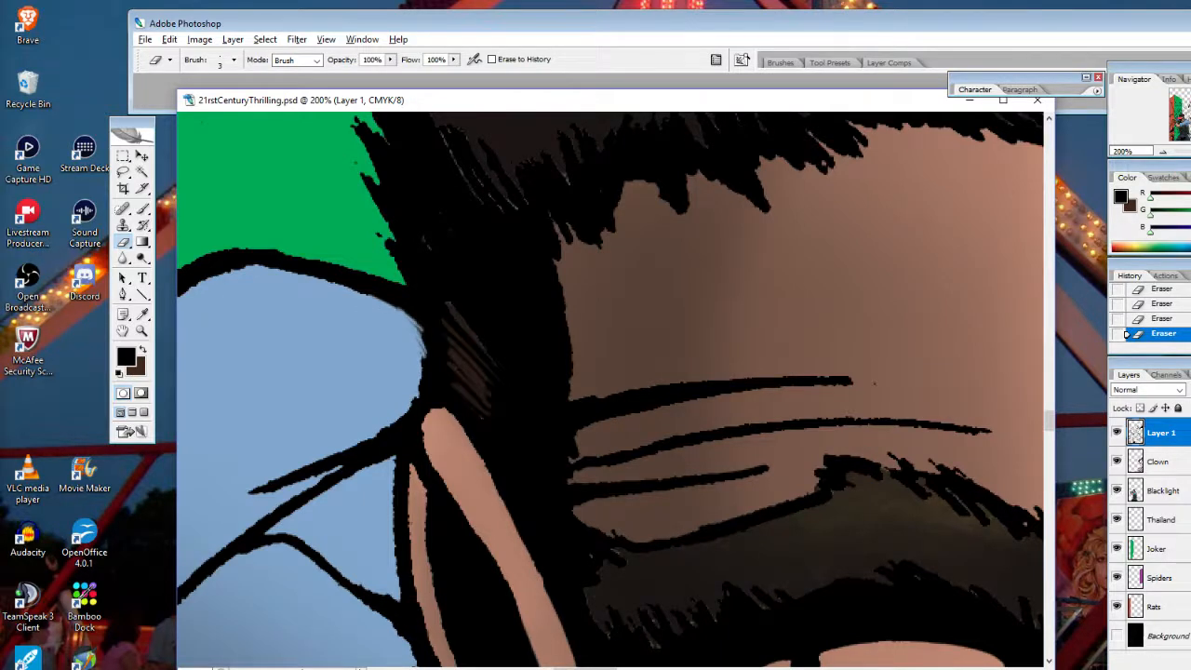
# Erase pointed notches into the hair's edge against the green background, and touch up the spikes with the black brush
pyautogui.moveTo(387, 244); pyautogui.dragTo(413, 280)
pyautogui.moveTo(367, 177); pyautogui.dragTo(386, 189)
pyautogui.moveTo(367, 123)
pyautogui.mouseDown()
pyautogui.moveTo(395, 150)
pyautogui.moveTo(363, 132)
pyautogui.moveTo(379, 167)
pyautogui.mouseUp()
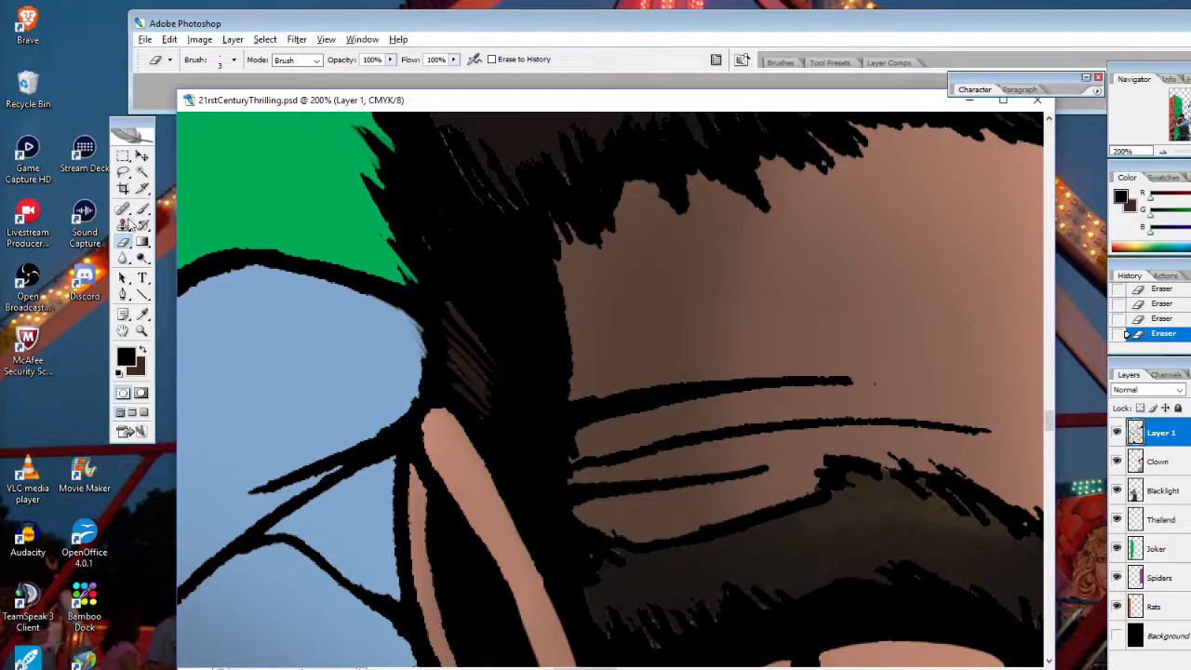
pyautogui.press('b')
pyautogui.click(384, 161)
pyautogui.click(382, 163)
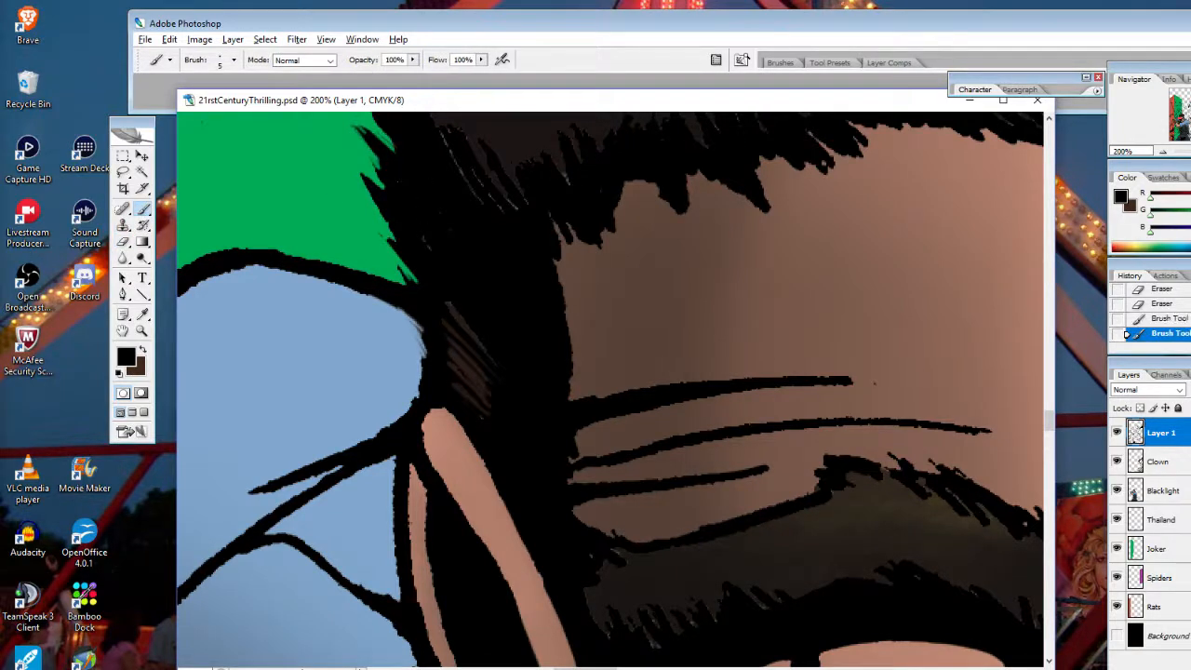
pyautogui.click(374, 166)
pyautogui.click(372, 166)
# Erase fine diagonal strands into the solid black side of the hair above the sideburn with the 3 px eraser
pyautogui.press('e')
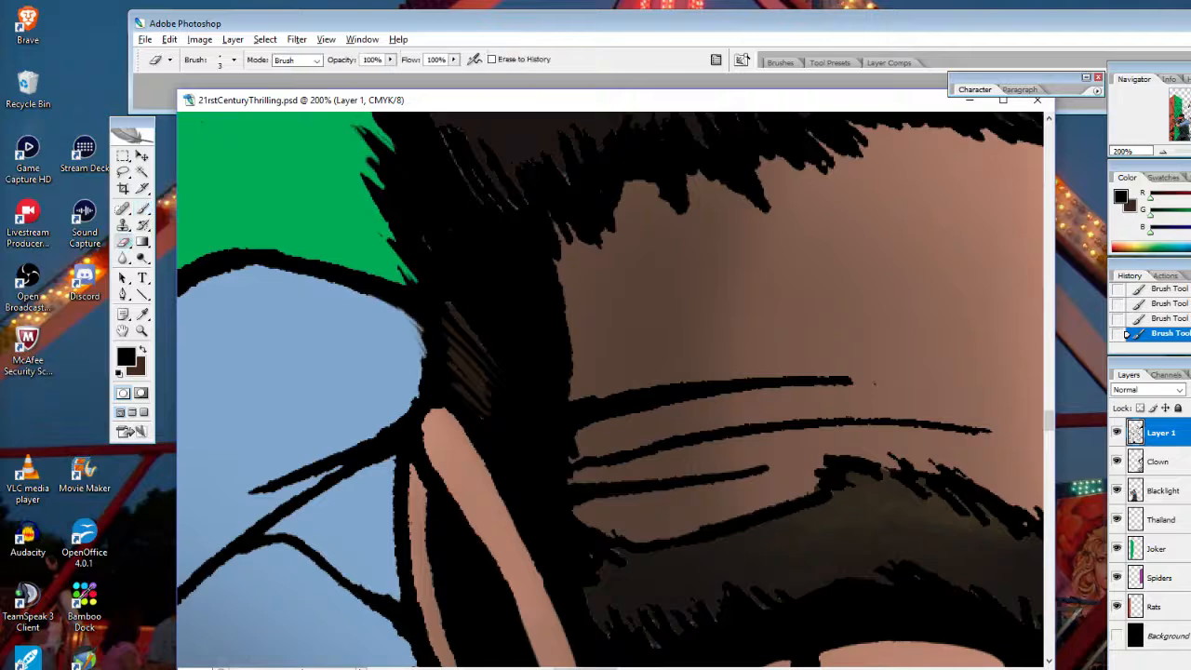
pyautogui.click(371, 164)
pyautogui.click(372, 166)
pyautogui.click(372, 168)
pyautogui.click(374, 169)
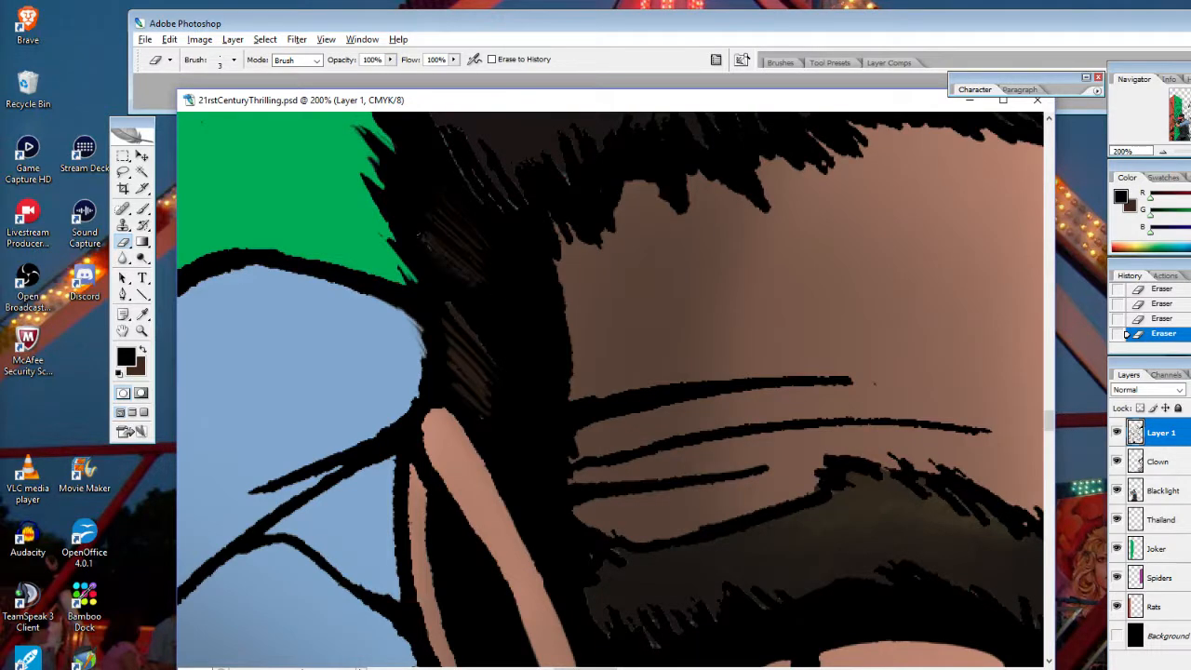
pyautogui.press('b')
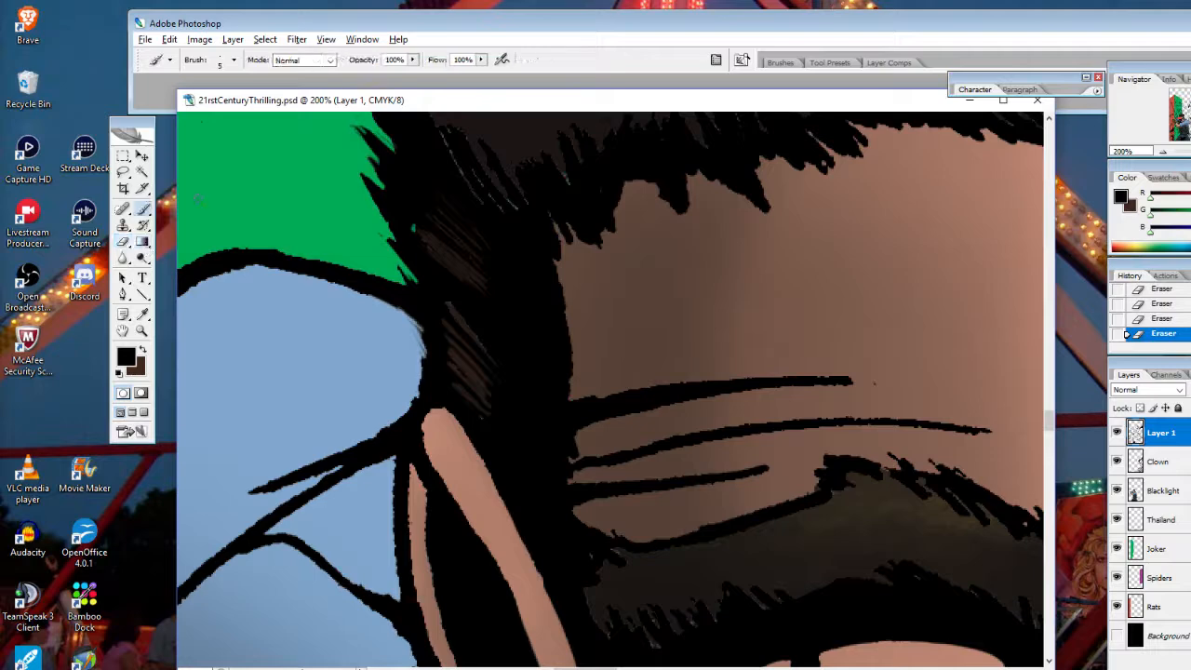
# Refine the diagonal strands in the dark hair above the sideburn with the black 5 px brush and the 3 px eraser
pyautogui.click(414, 227)
pyautogui.moveTo(423, 236); pyautogui.dragTo(485, 290)
pyautogui.click(455, 261)
pyautogui.click(123, 242)
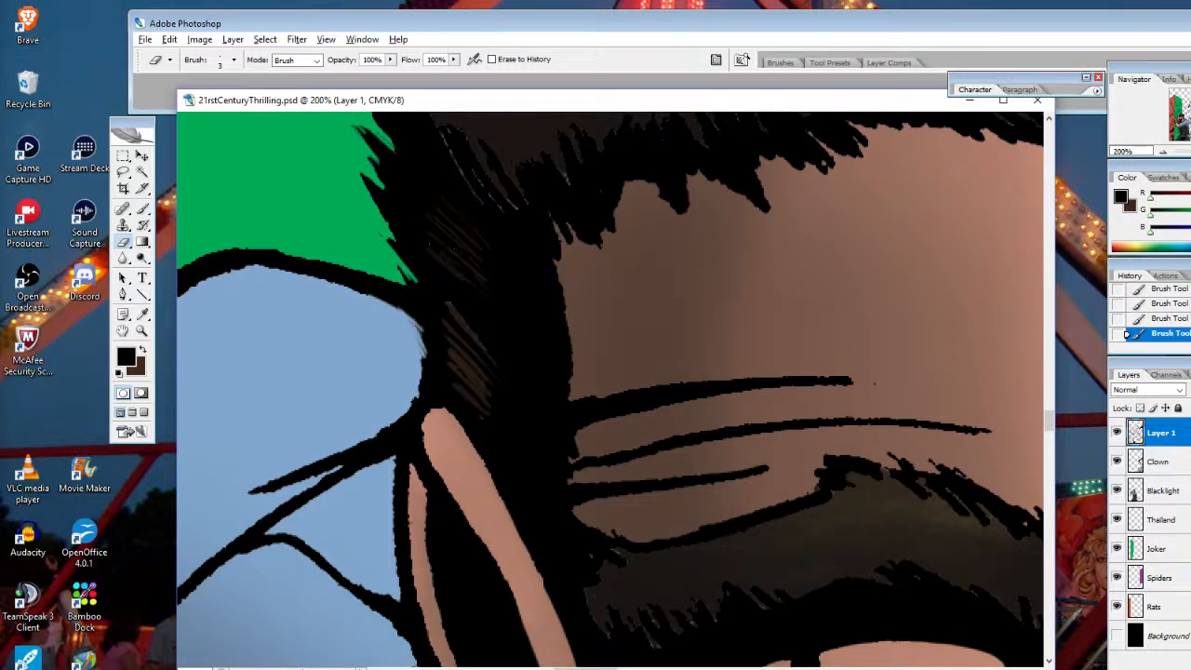
pyautogui.moveTo(434, 223); pyautogui.dragTo(452, 243)
pyautogui.moveTo(430, 229); pyautogui.dragTo(441, 251)
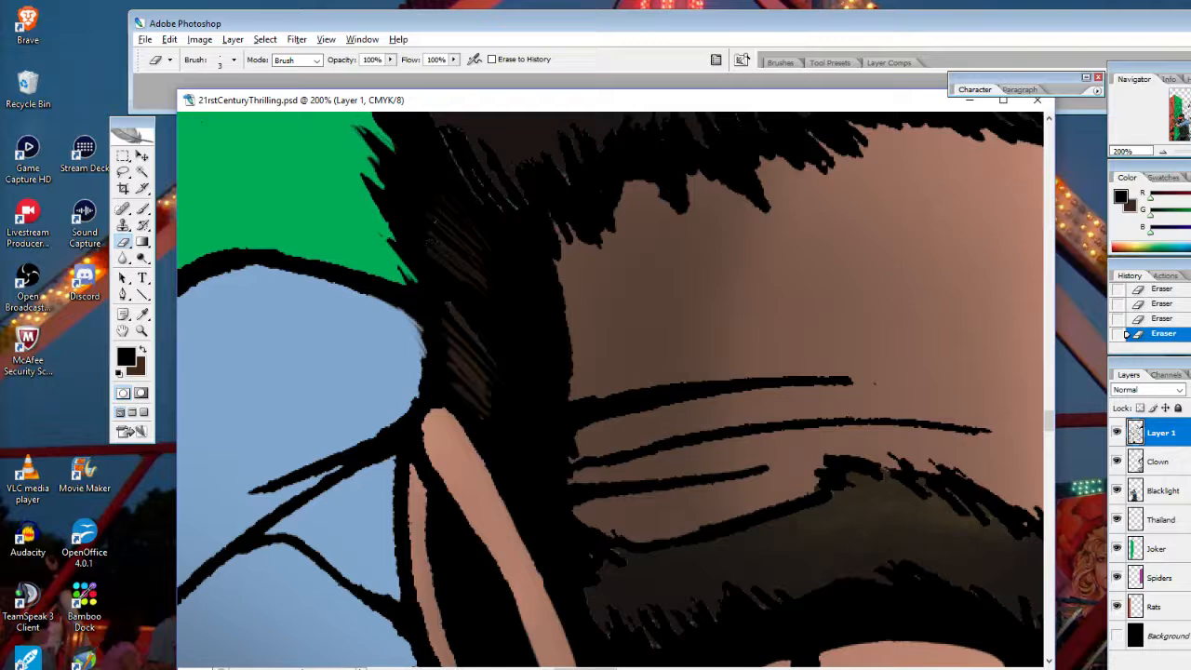
# Set the brush to 3 px and touch up the strands above the sideburn with fine black strokes
pyautogui.click(142, 210)
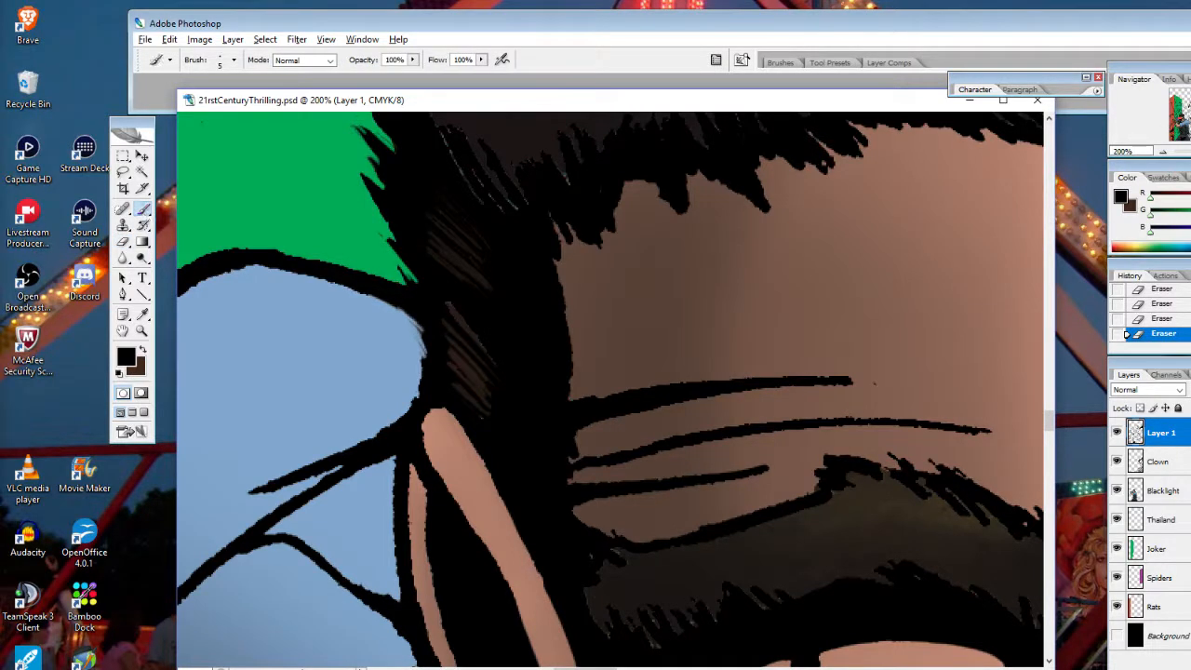
pyautogui.rightClick(430, 288)
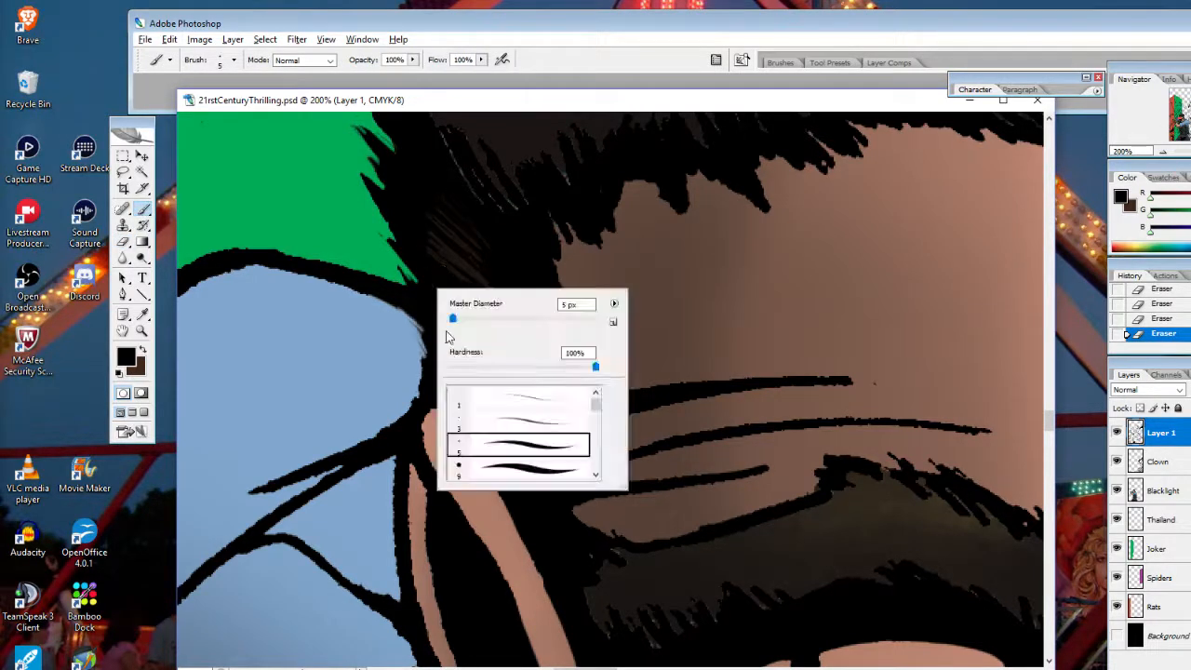
pyautogui.click(497, 420)
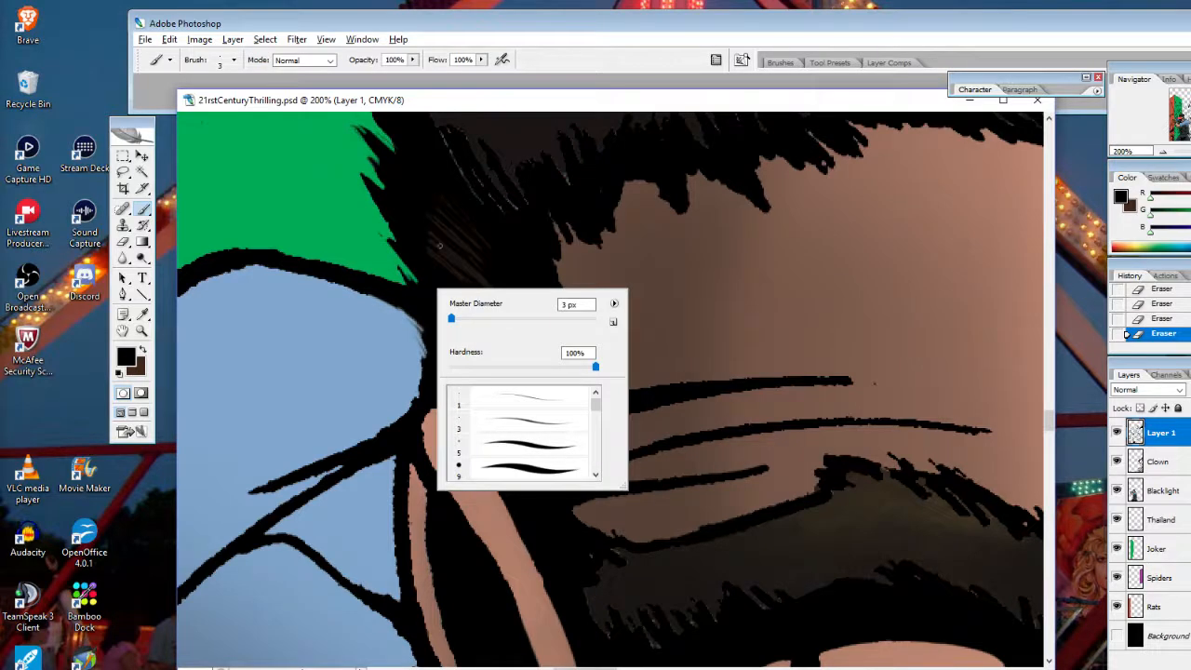
pyautogui.moveTo(493, 279); pyautogui.dragTo(508, 277)
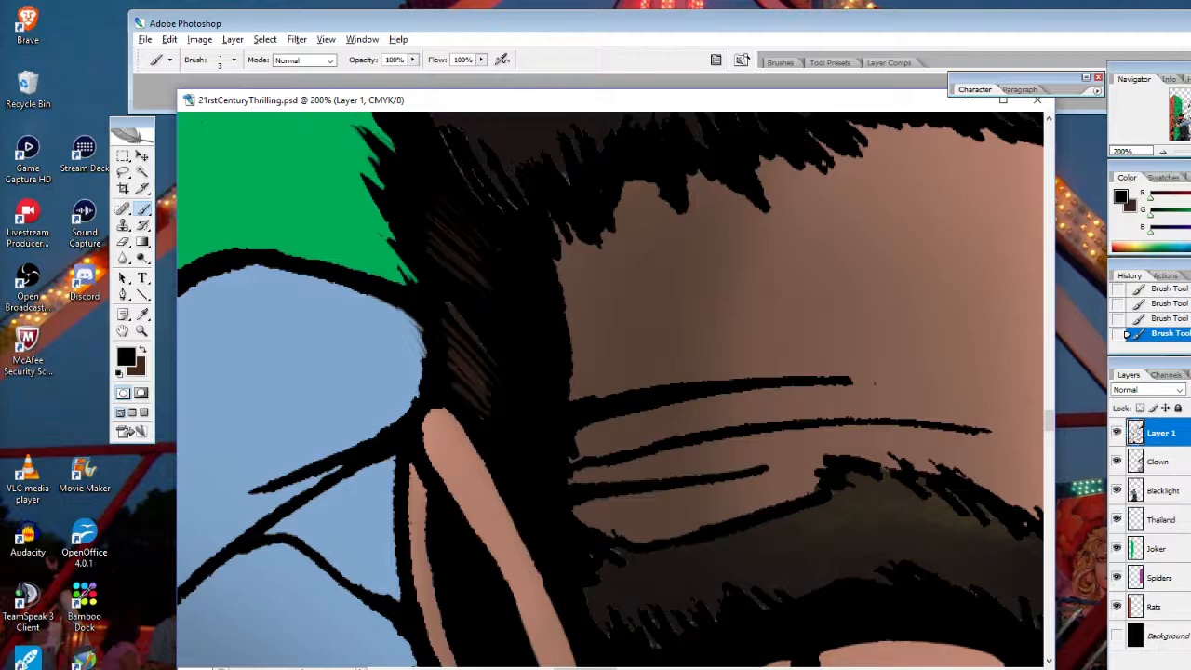
# Erase fine diagonal strands into the black hairline where the temple meets the brown hair, using the 3 px eraser
pyautogui.scroll(5, 1052, 418)
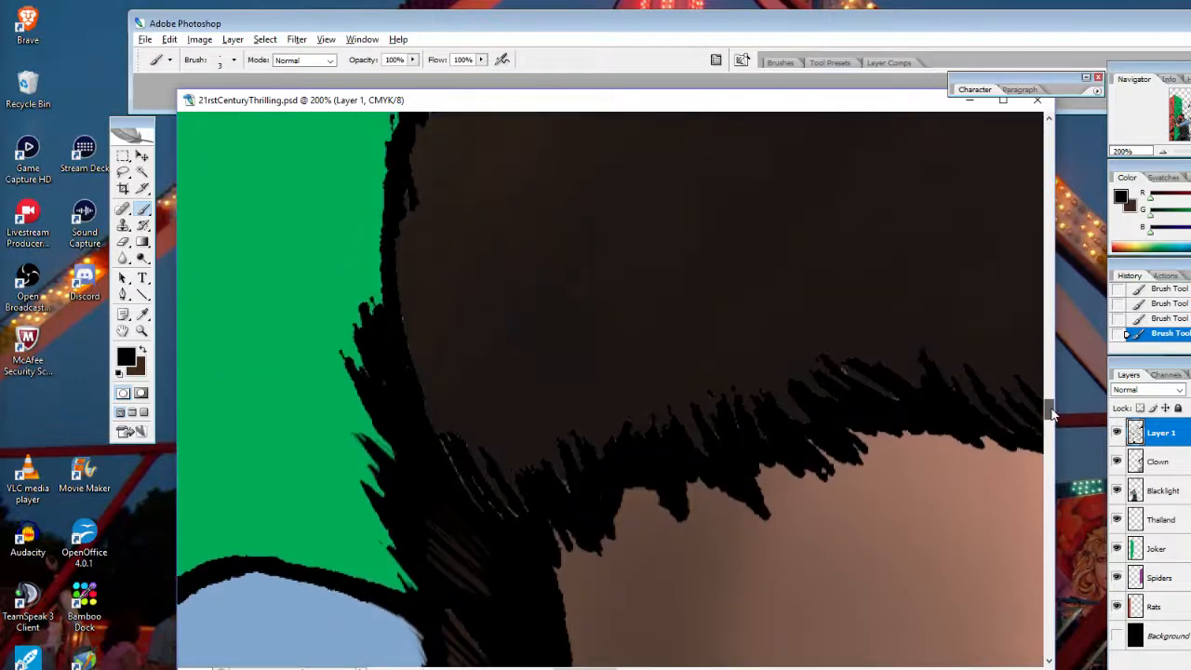
pyautogui.click(122, 243)
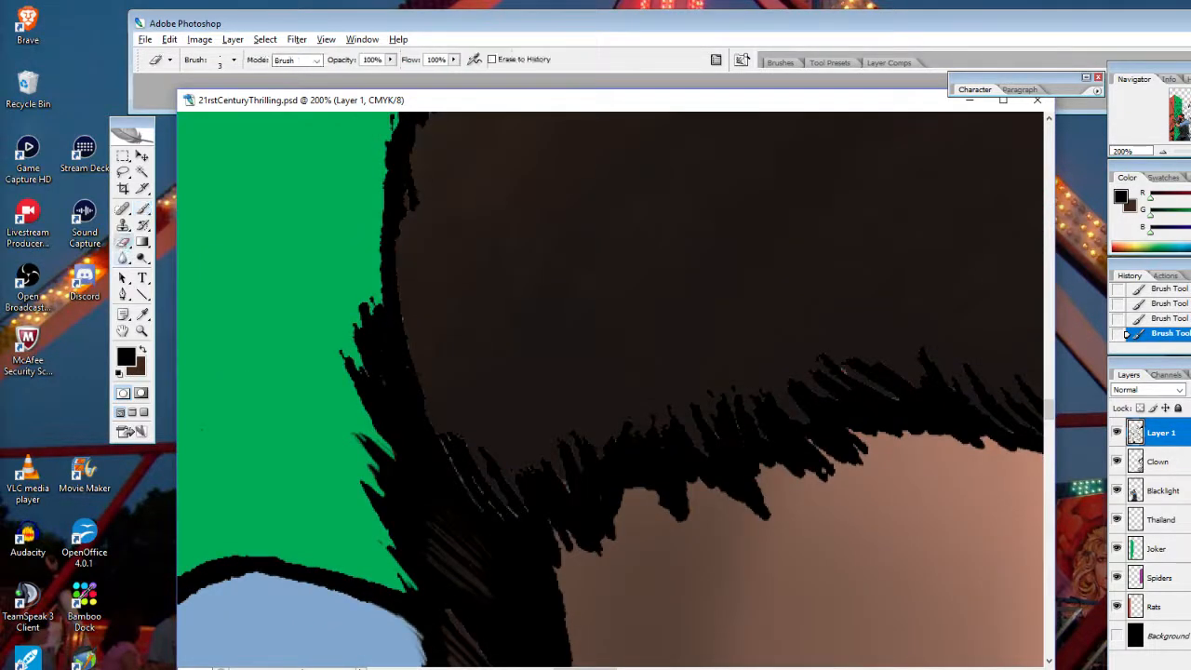
pyautogui.click(441, 426)
pyautogui.click(441, 427)
pyautogui.click(447, 451)
pyautogui.click(471, 490)
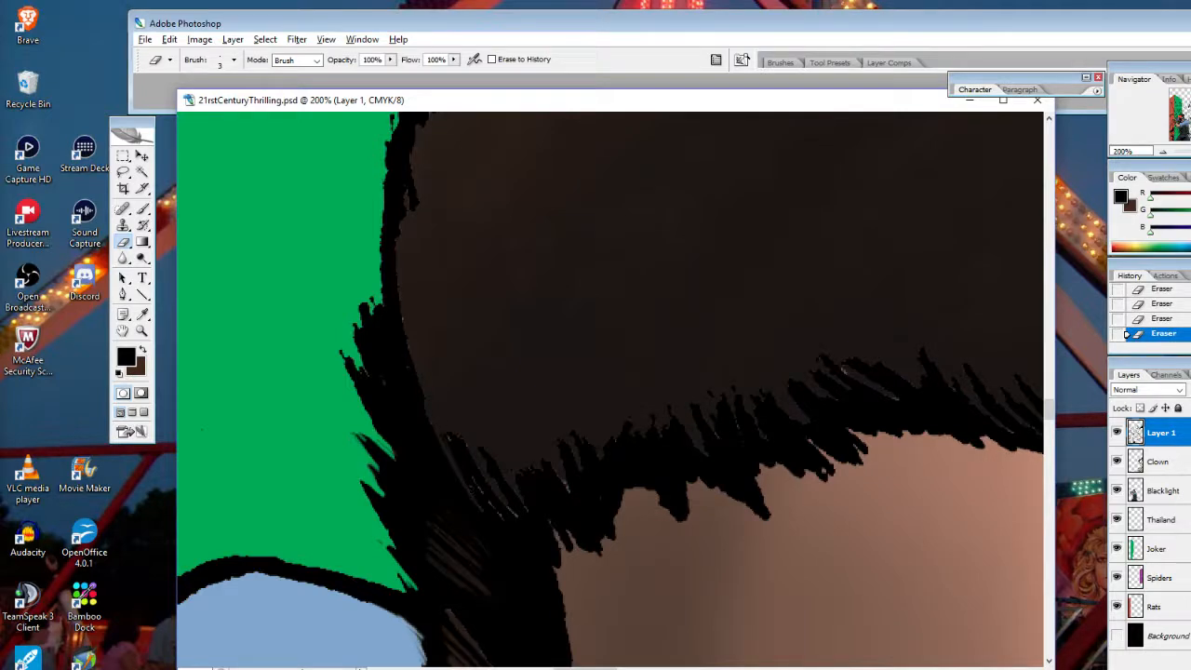
pyautogui.moveTo(457, 454); pyautogui.dragTo(490, 502)
pyautogui.moveTo(486, 452); pyautogui.dragTo(503, 476)
pyautogui.moveTo(489, 465); pyautogui.dragTo(508, 498)
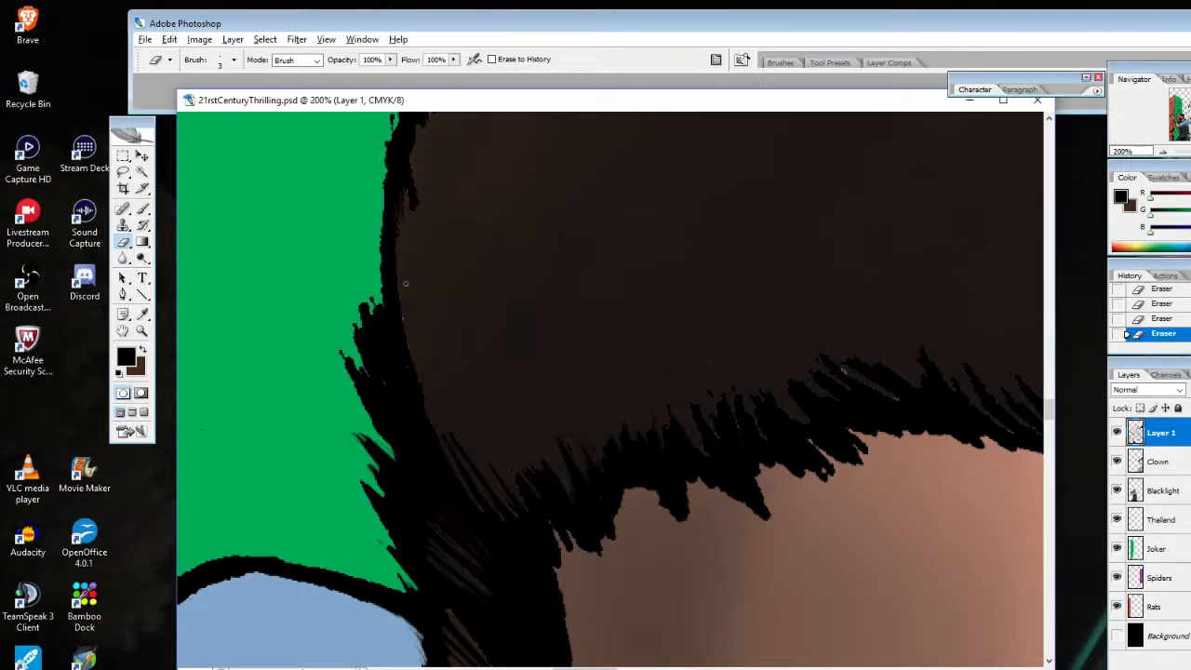
# Break up the blunt tufts on the hair's outer edge against the green with the eraser, and redraw fine spikes with the black brush
pyautogui.moveTo(364, 309)
pyautogui.mouseDown()
pyautogui.moveTo(376, 345)
pyautogui.moveTo(365, 317)
pyautogui.moveTo(378, 323)
pyautogui.moveTo(373, 303)
pyautogui.moveTo(367, 385)
pyautogui.moveTo(359, 376)
pyautogui.moveTo(400, 443)
pyautogui.moveTo(375, 423)
pyautogui.mouseUp()
pyautogui.press('b')
pyautogui.moveTo(387, 438); pyautogui.dragTo(378, 428)
pyautogui.moveTo(391, 443); pyautogui.dragTo(365, 335)
pyautogui.moveTo(376, 389)
pyautogui.mouseDown()
pyautogui.moveTo(359, 367)
pyautogui.moveTo(366, 395)
pyautogui.mouseUp()
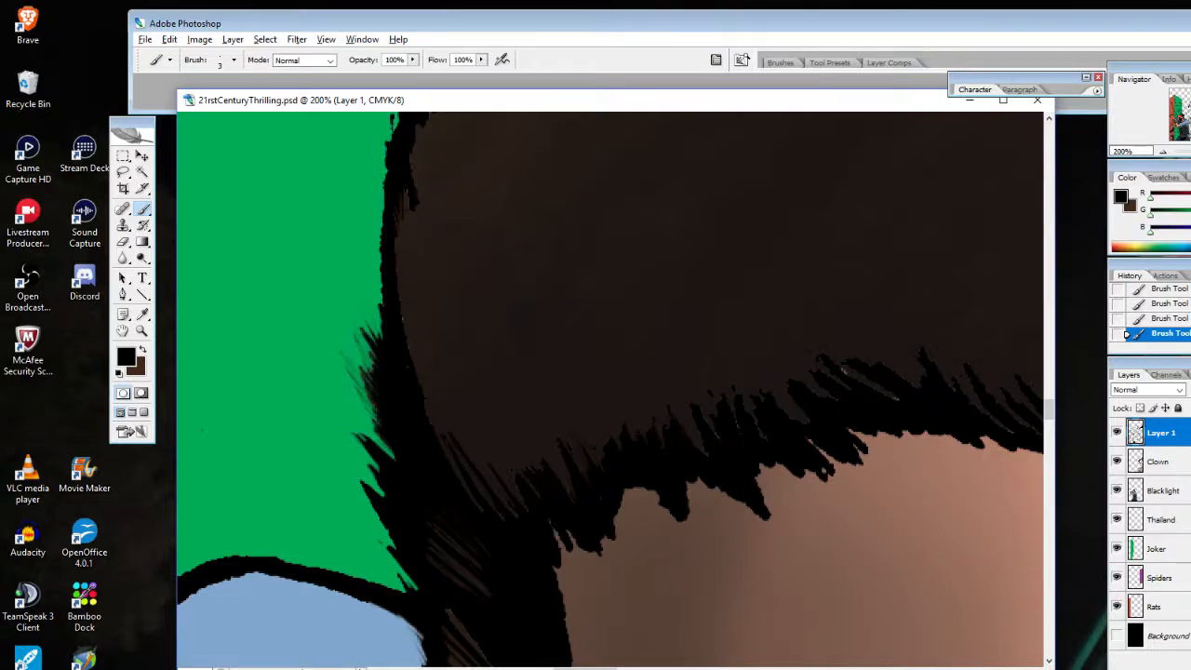
pyautogui.moveTo(391, 458)
pyautogui.mouseDown()
pyautogui.moveTo(374, 421)
pyautogui.moveTo(378, 434)
pyautogui.mouseUp()
# Erase the stray tuft ends along the green background, trim the spike tips, and thin the rough spots on the hair outline above them
pyautogui.click(123, 242)
pyautogui.moveTo(365, 337)
pyautogui.mouseDown()
pyautogui.moveTo(377, 324)
pyautogui.moveTo(364, 373)
pyautogui.moveTo(375, 445)
pyautogui.mouseUp()
pyautogui.moveTo(369, 437)
pyautogui.mouseDown()
pyautogui.moveTo(393, 464)
pyautogui.moveTo(365, 421)
pyautogui.moveTo(387, 453)
pyautogui.moveTo(376, 411)
pyautogui.mouseUp()
pyautogui.click(142, 209)
pyautogui.click(124, 243)
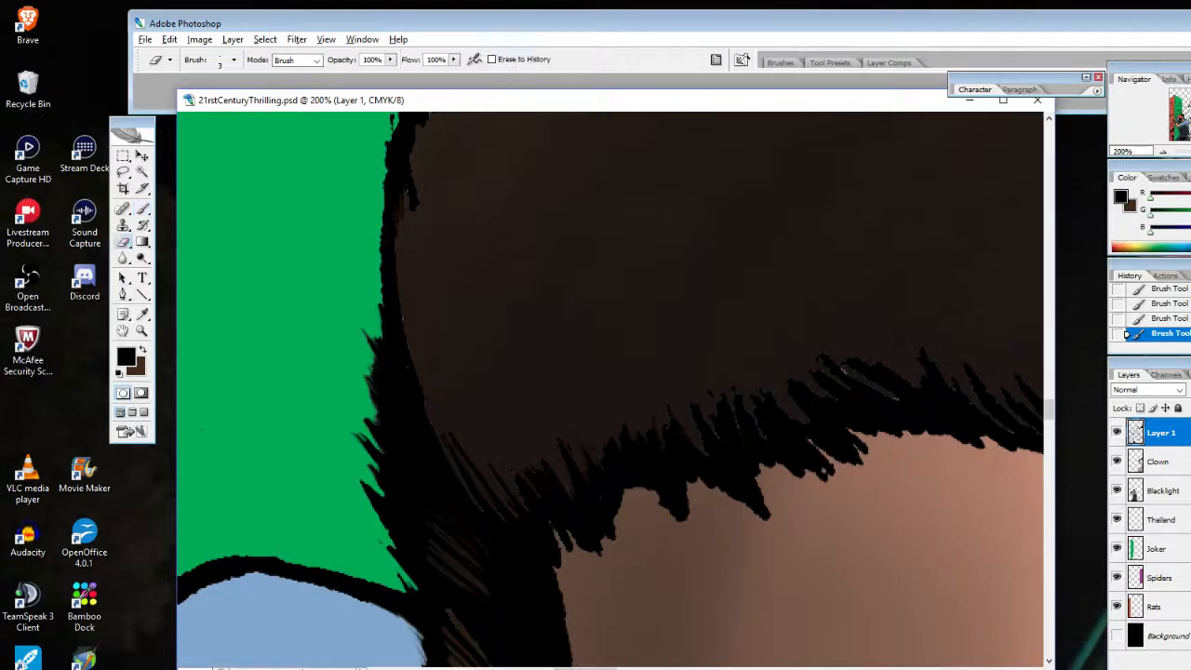
pyautogui.click(346, 427)
pyautogui.click(348, 428)
pyautogui.click(350, 430)
pyautogui.click(353, 432)
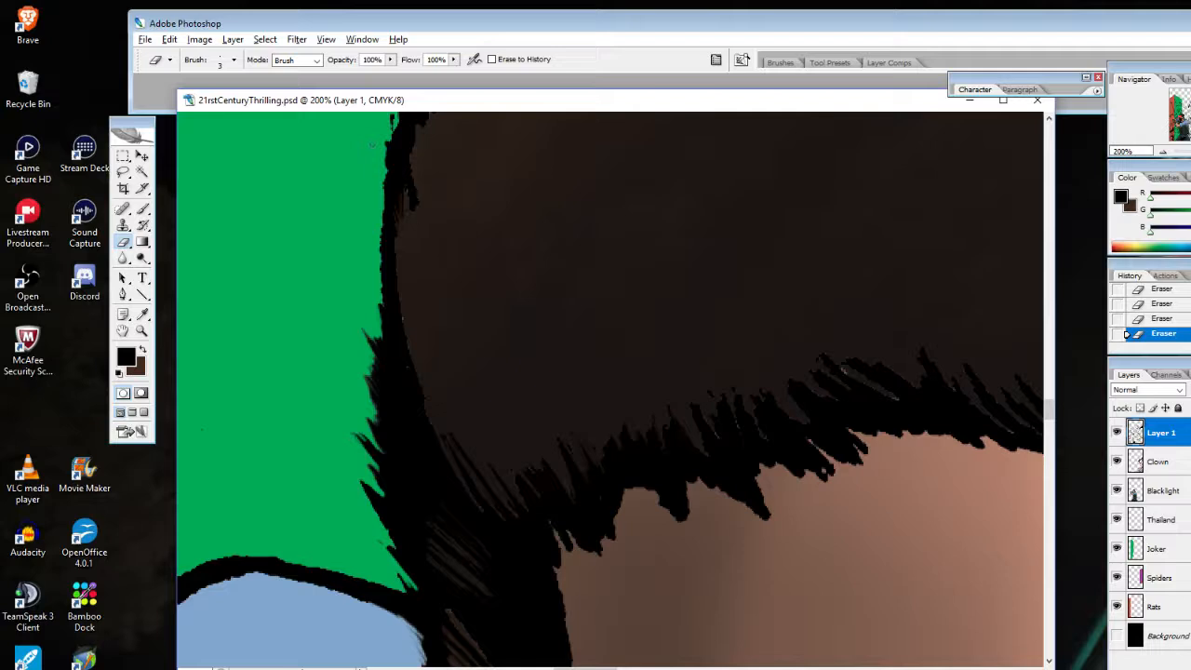
pyautogui.moveTo(410, 192); pyautogui.dragTo(415, 211)
pyautogui.moveTo(392, 122); pyautogui.dragTo(395, 131)
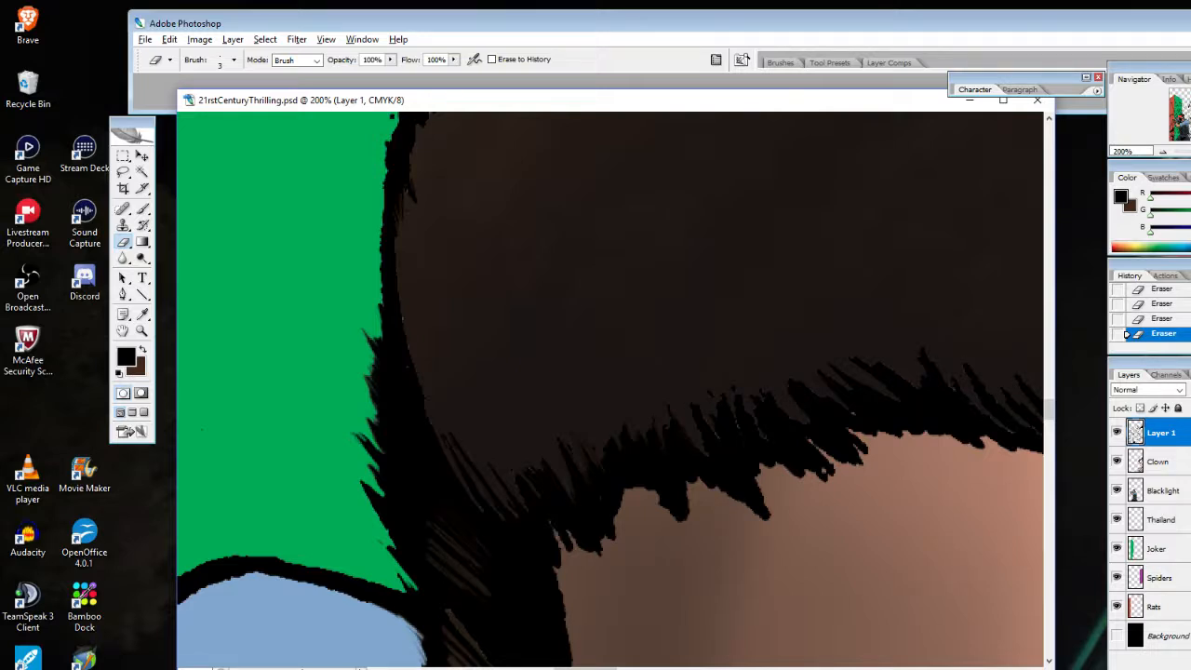
# Erase thin strands into the black outline along the crown of the hair, beside the two curved lines on the green background
pyautogui.click(141, 330)
pyautogui.keyDown('alt'); pyautogui.click(787, 324); pyautogui.keyUp('alt')
pyautogui.keyDown('alt'); pyautogui.click(788, 323); pyautogui.keyUp('alt')
pyautogui.keyDown('alt'); pyautogui.click(869, 322); pyautogui.keyUp('alt')
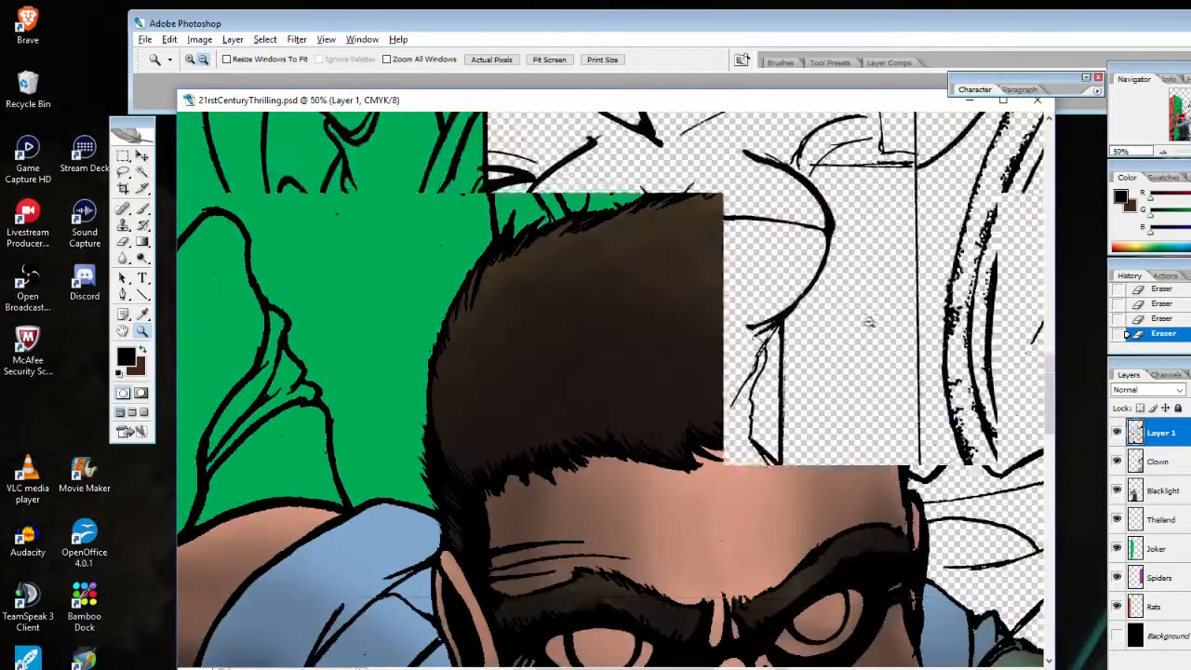
pyautogui.click(492, 322)
pyautogui.click(528, 332)
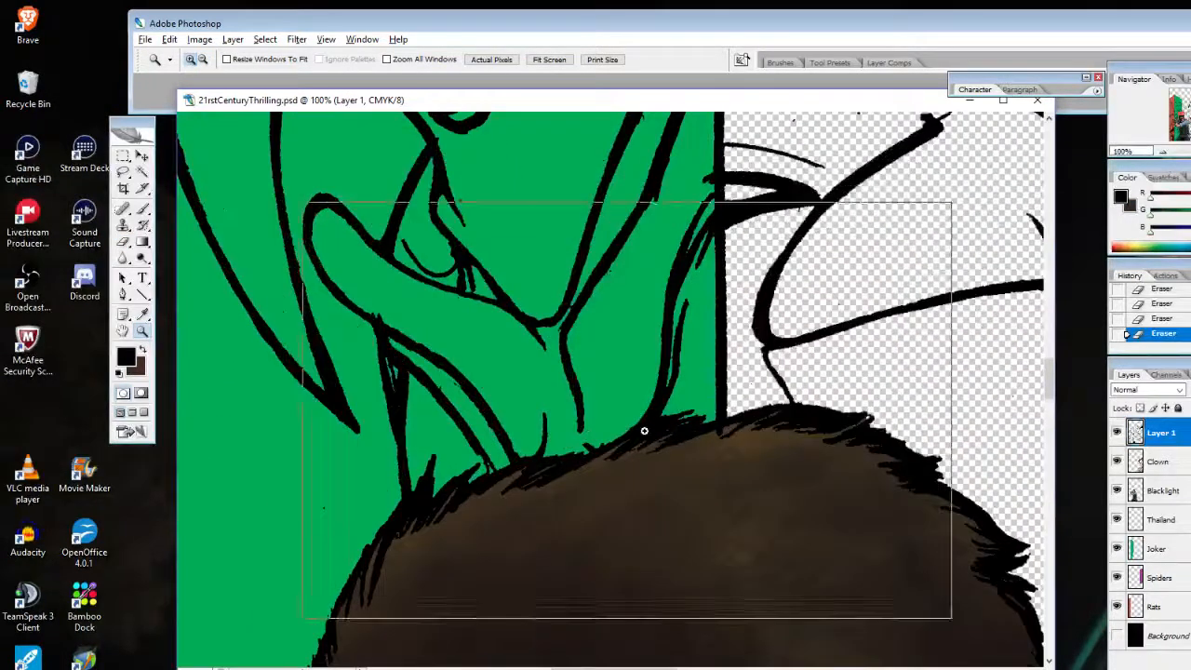
pyautogui.click(644, 431)
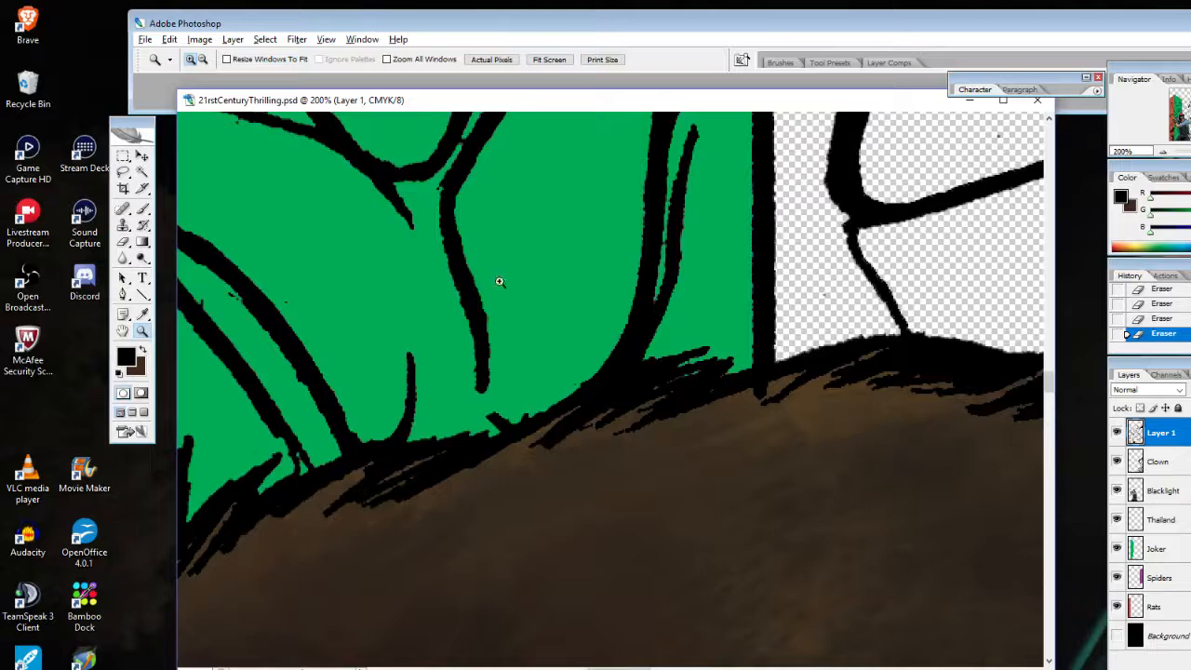
pyautogui.click(124, 243)
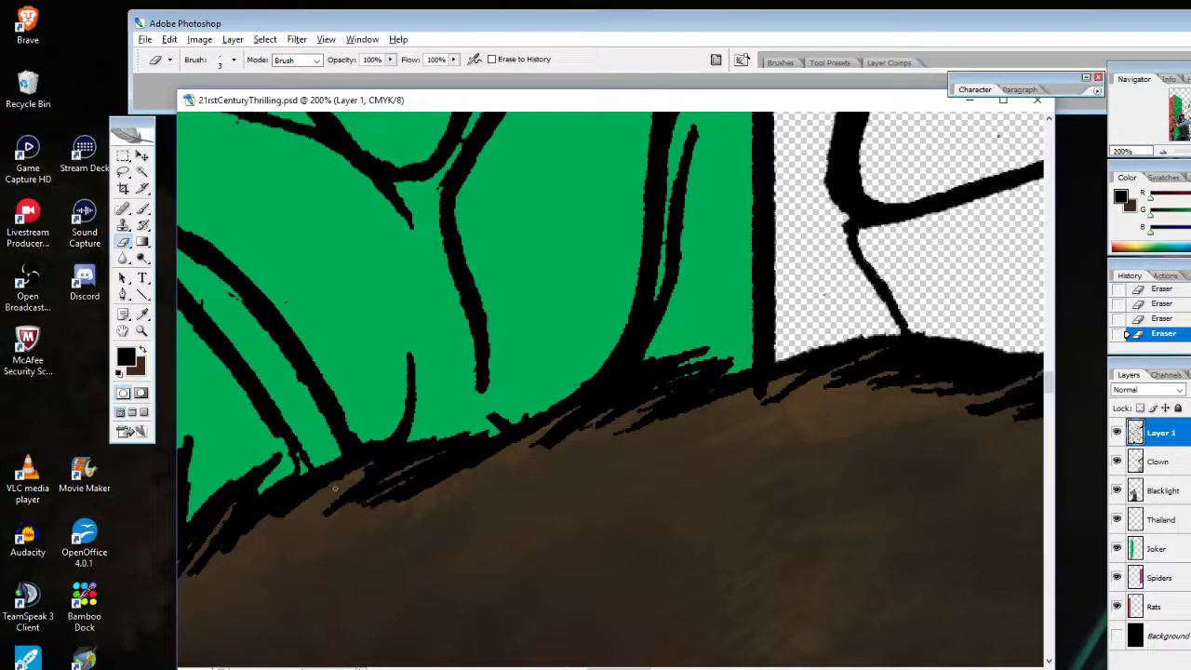
pyautogui.moveTo(277, 512); pyautogui.dragTo(315, 490)
pyautogui.moveTo(249, 517)
pyautogui.mouseDown()
pyautogui.moveTo(193, 570)
pyautogui.moveTo(203, 559)
pyautogui.mouseUp()
# Paint fine black strands with the 3 px brush over the erased crown outline, closing the green gaps at its edge
pyautogui.click(145, 210)
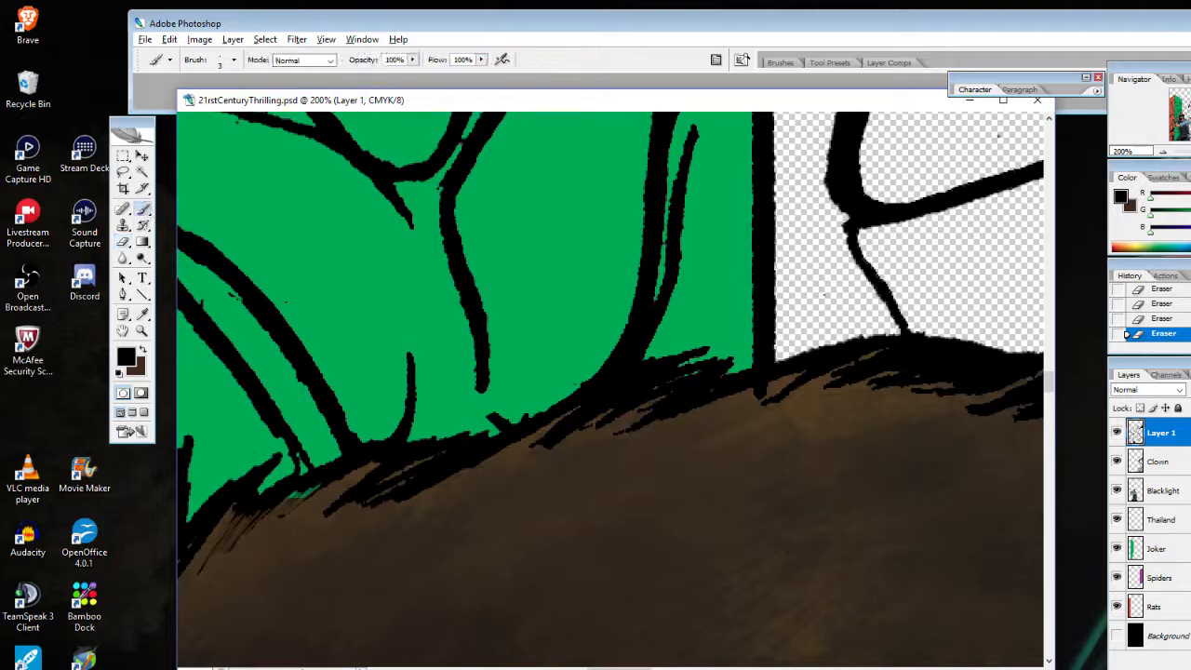
pyautogui.moveTo(243, 513); pyautogui.dragTo(229, 528)
pyautogui.moveTo(240, 517); pyautogui.dragTo(224, 530)
pyautogui.moveTo(235, 518); pyautogui.dragTo(209, 551)
pyautogui.moveTo(236, 504)
pyautogui.mouseDown()
pyautogui.moveTo(209, 538)
pyautogui.moveTo(240, 536)
pyautogui.mouseUp()
pyautogui.moveTo(298, 491); pyautogui.dragTo(276, 508)
pyautogui.moveTo(274, 510)
pyautogui.mouseDown()
pyautogui.moveTo(259, 521)
pyautogui.moveTo(286, 497)
pyautogui.moveTo(300, 503)
pyautogui.mouseUp()
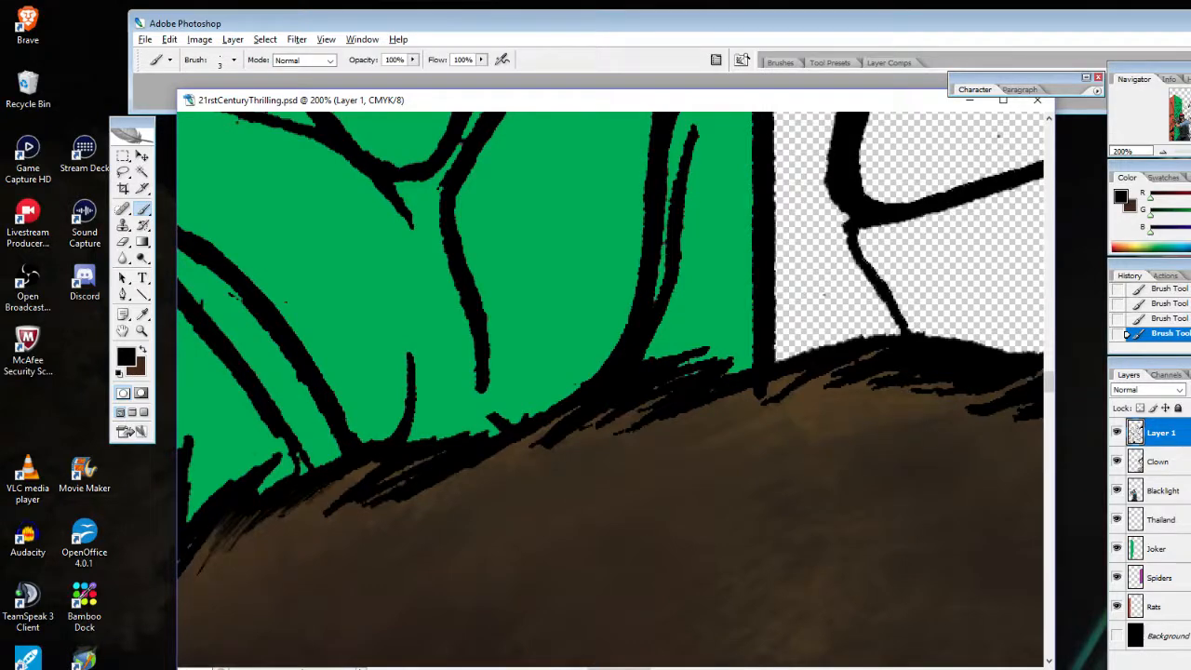
pyautogui.moveTo(378, 463); pyautogui.dragTo(324, 496)
pyautogui.moveTo(374, 459); pyautogui.dragTo(335, 489)
# Erase long diagonal strands into the thick black patch of the crown outline beneath the short curved line
pyautogui.press('e')
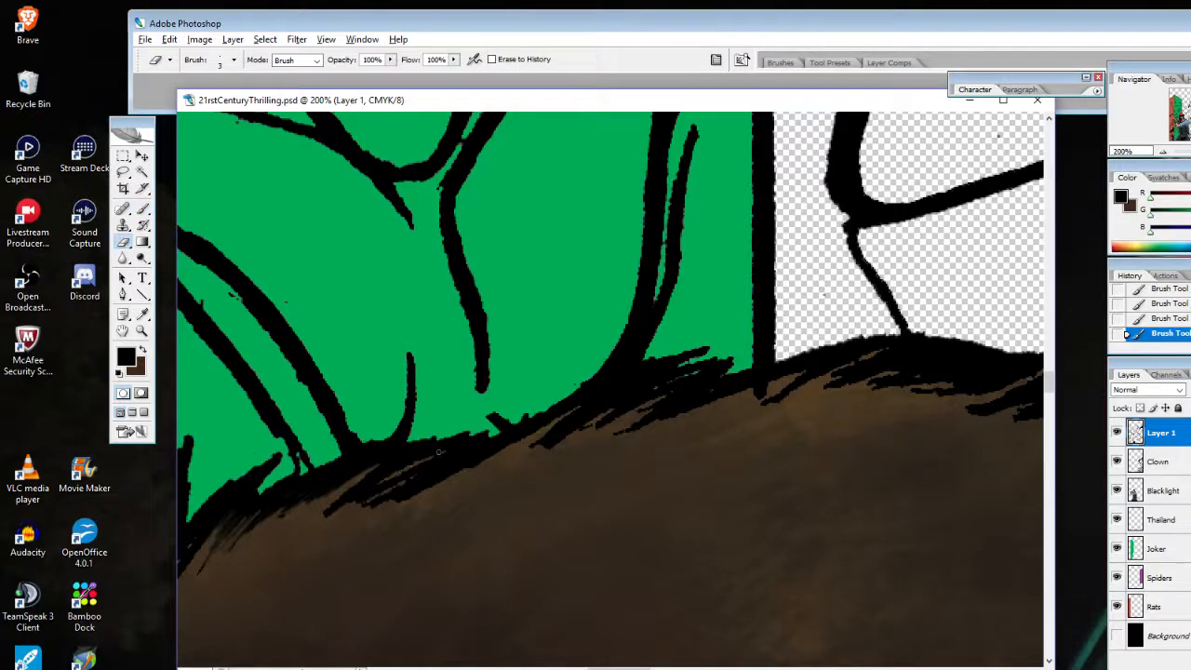
pyautogui.moveTo(406, 468)
pyautogui.mouseDown()
pyautogui.moveTo(325, 513)
pyautogui.moveTo(385, 497)
pyautogui.mouseUp()
pyautogui.moveTo(437, 461); pyautogui.dragTo(374, 506)
pyautogui.moveTo(464, 459)
pyautogui.mouseDown()
pyautogui.moveTo(391, 501)
pyautogui.moveTo(404, 499)
pyautogui.mouseUp()
pyautogui.moveTo(497, 450); pyautogui.dragTo(386, 506)
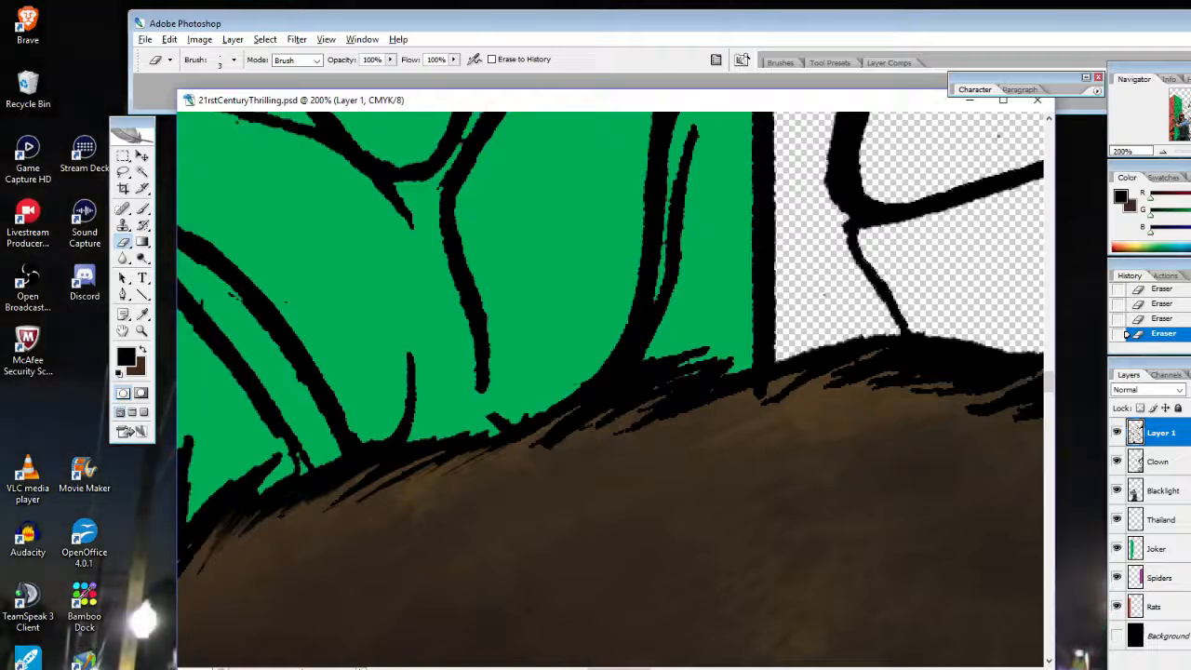
# Sharpen the strands along the crown outline's inner edge with the eraser, continuing beneath the vertical panel line and the transparent area
pyautogui.moveTo(214, 545); pyautogui.dragTo(197, 574)
pyautogui.moveTo(223, 523); pyautogui.dragTo(204, 549)
pyautogui.moveTo(261, 520); pyautogui.dragTo(249, 528)
pyautogui.moveTo(676, 389); pyautogui.dragTo(587, 429)
pyautogui.moveTo(758, 392)
pyautogui.mouseDown()
pyautogui.moveTo(767, 386)
pyautogui.moveTo(764, 397)
pyautogui.mouseUp()
pyautogui.moveTo(834, 374)
pyautogui.mouseDown()
pyautogui.moveTo(884, 349)
pyautogui.moveTo(856, 366)
pyautogui.mouseUp()
pyautogui.moveTo(767, 398); pyautogui.dragTo(759, 394)
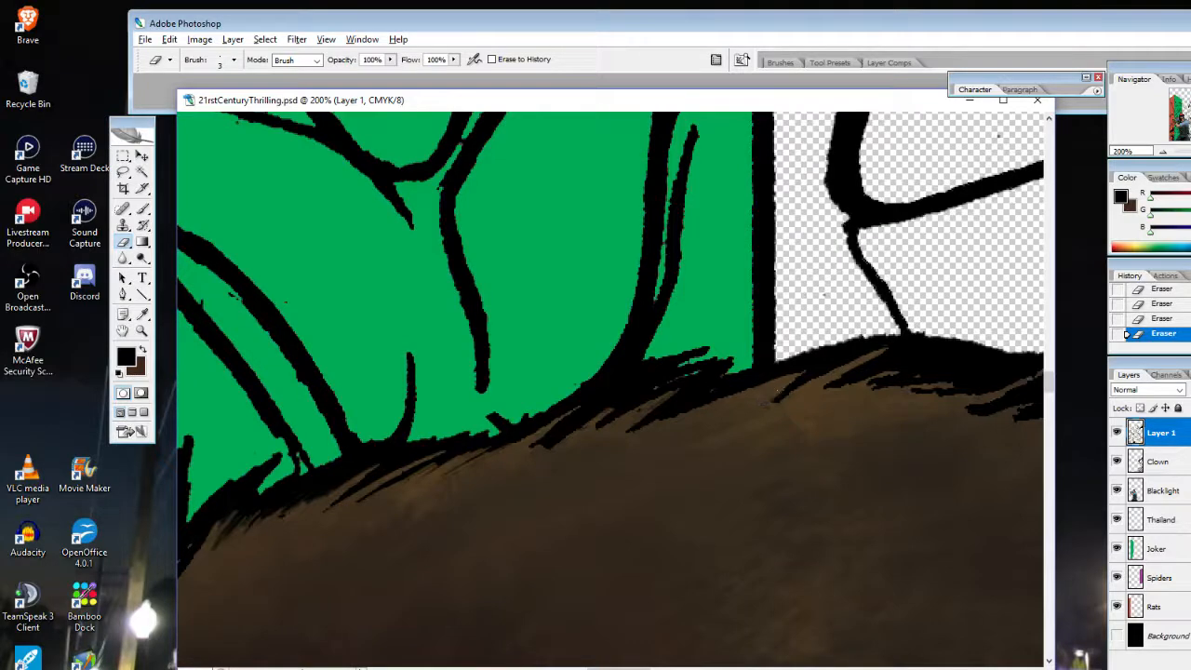
pyautogui.moveTo(873, 383)
pyautogui.mouseDown()
pyautogui.moveTo(832, 390)
pyautogui.moveTo(937, 371)
pyautogui.moveTo(848, 393)
pyautogui.moveTo(926, 373)
pyautogui.moveTo(887, 388)
pyautogui.moveTo(953, 385)
pyautogui.moveTo(884, 395)
pyautogui.moveTo(1046, 379)
pyautogui.moveTo(968, 409)
pyautogui.mouseUp()
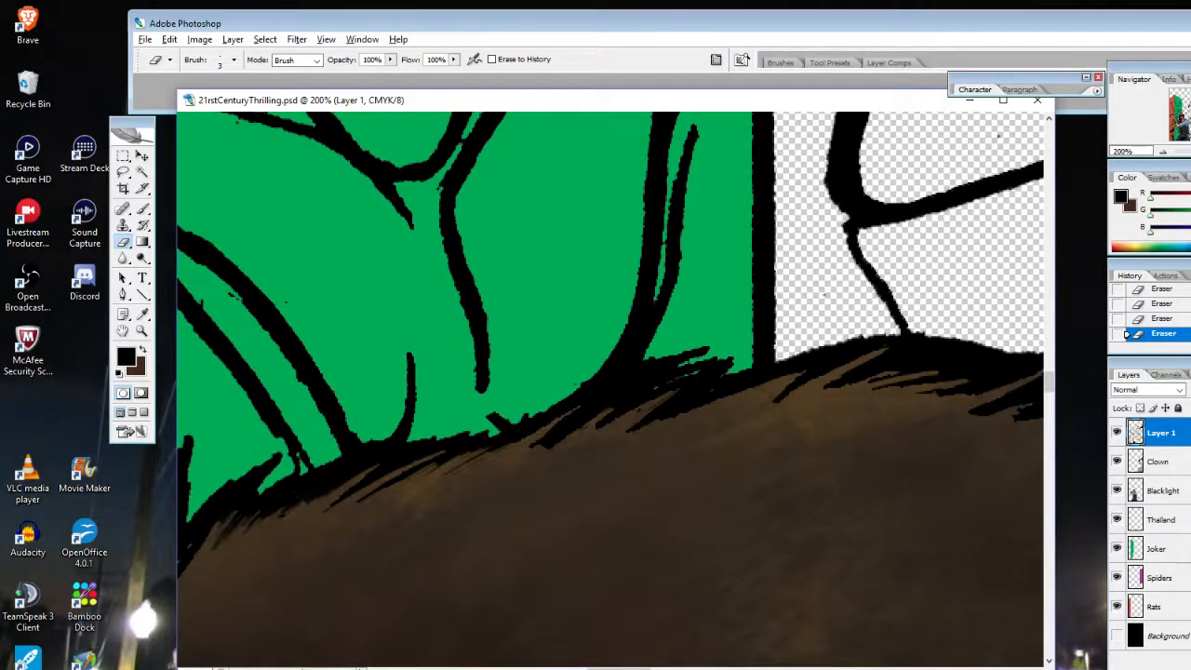
# Trim the tuft sticking up beside the vertical panel line, and fill the gap at the line's base with black
pyautogui.moveTo(709, 350)
pyautogui.mouseDown()
pyautogui.moveTo(644, 359)
pyautogui.moveTo(643, 390)
pyautogui.moveTo(694, 372)
pyautogui.moveTo(657, 384)
pyautogui.mouseUp()
pyautogui.press('b')
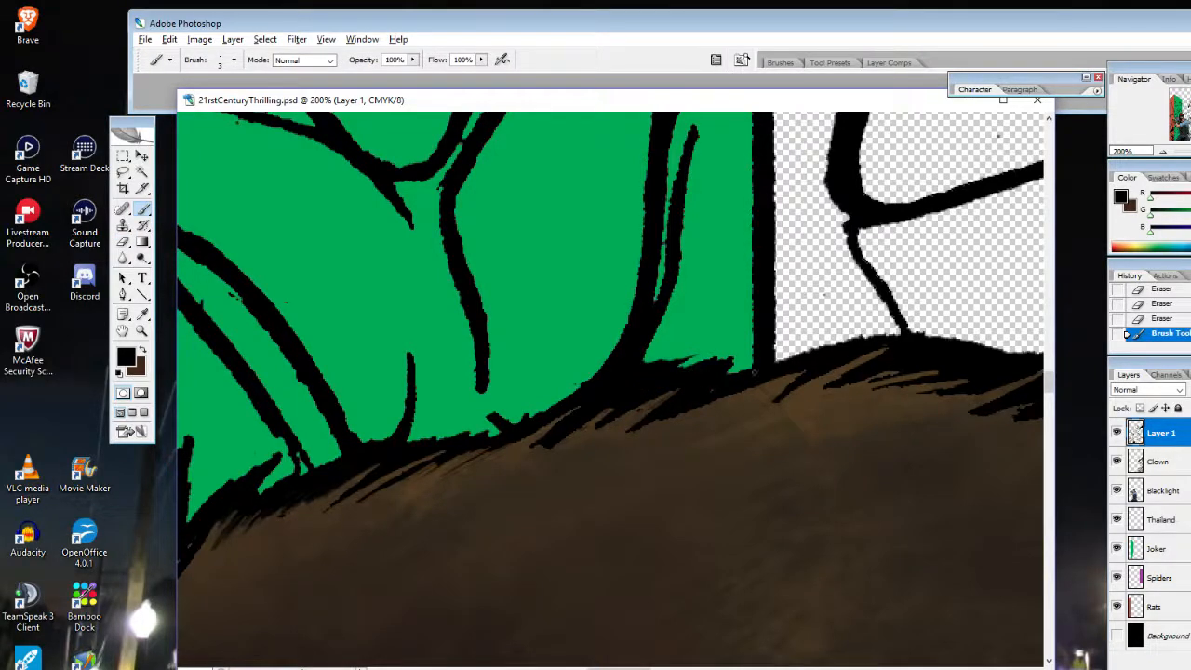
pyautogui.click(755, 372)
# Thin the tufts rising from the hair outline into the green, between the long vertical stroke and the curved lines, with the eraser
pyautogui.click(124, 243)
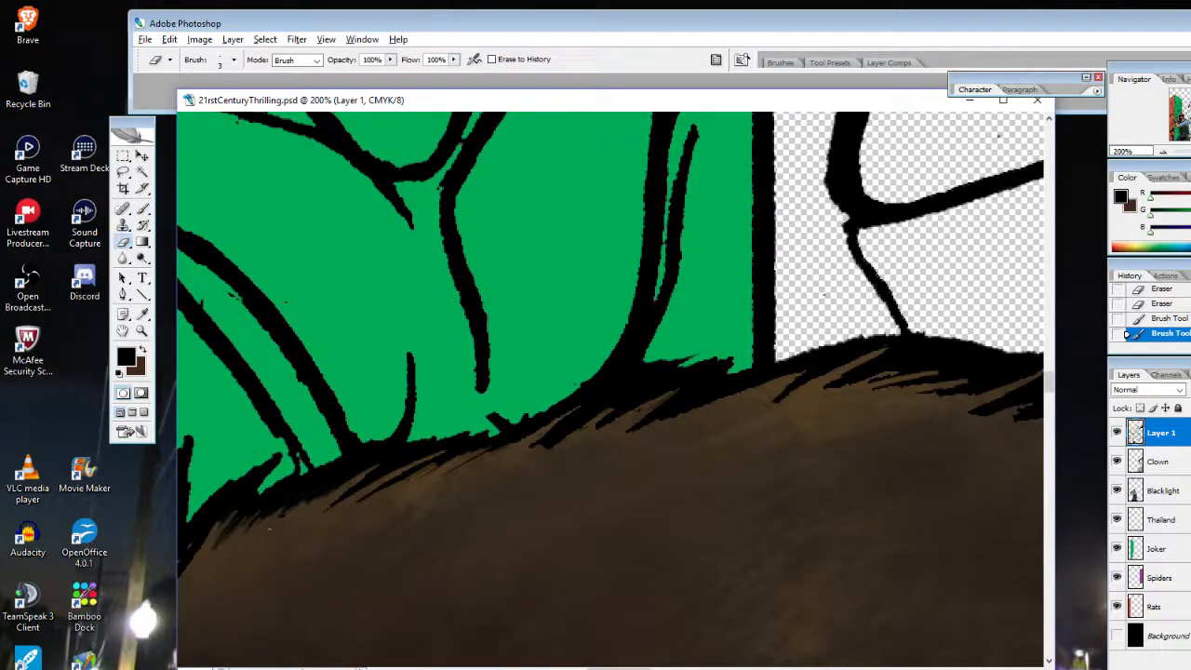
pyautogui.click(285, 516)
pyautogui.moveTo(620, 667); pyautogui.dragTo(595, 668)
pyautogui.moveTo(524, 437); pyautogui.dragTo(511, 497)
pyautogui.moveTo(519, 445); pyautogui.dragTo(494, 503)
pyautogui.moveTo(518, 451)
pyautogui.mouseDown()
pyautogui.moveTo(487, 515)
pyautogui.moveTo(512, 470)
pyautogui.moveTo(553, 495)
pyautogui.moveTo(612, 456)
pyautogui.moveTo(581, 492)
pyautogui.moveTo(615, 456)
pyautogui.moveTo(572, 484)
pyautogui.mouseUp()
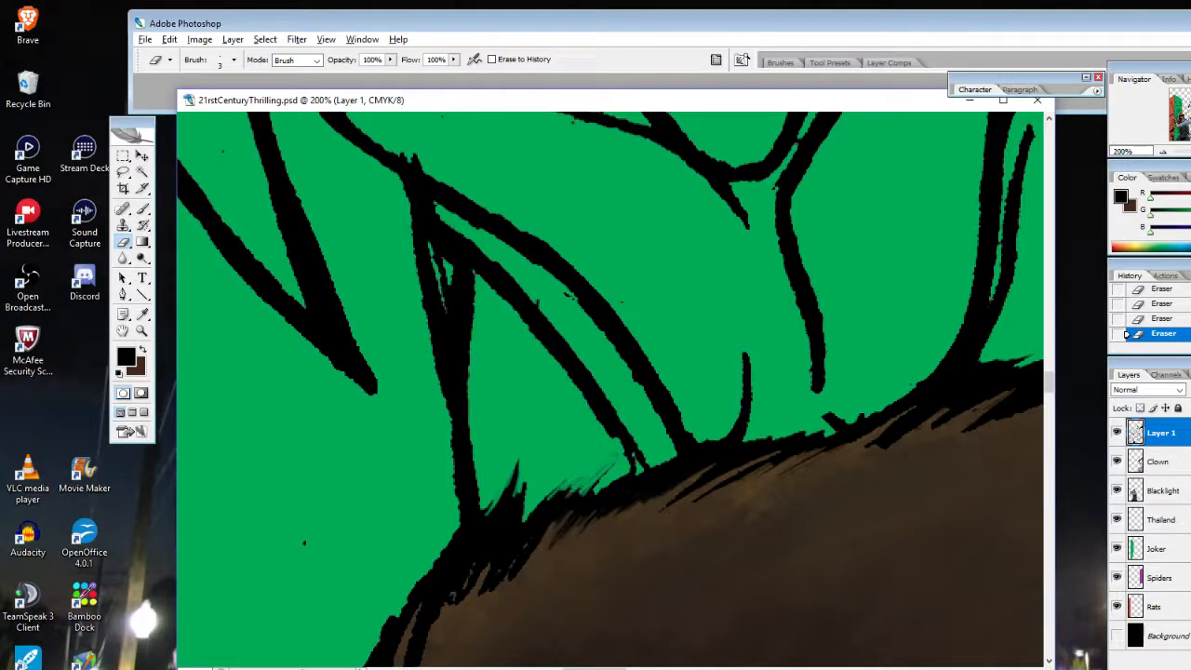
# Repaint the thinned tuft beside the curved lines with fine black strands, and trim its tip with the eraser
pyautogui.click(142, 209)
pyautogui.moveTo(568, 508); pyautogui.dragTo(579, 495)
pyautogui.moveTo(564, 506); pyautogui.dragTo(582, 490)
pyautogui.moveTo(566, 501); pyautogui.dragTo(586, 480)
pyautogui.moveTo(571, 491)
pyautogui.mouseDown()
pyautogui.moveTo(601, 473)
pyautogui.moveTo(590, 488)
pyautogui.mouseUp()
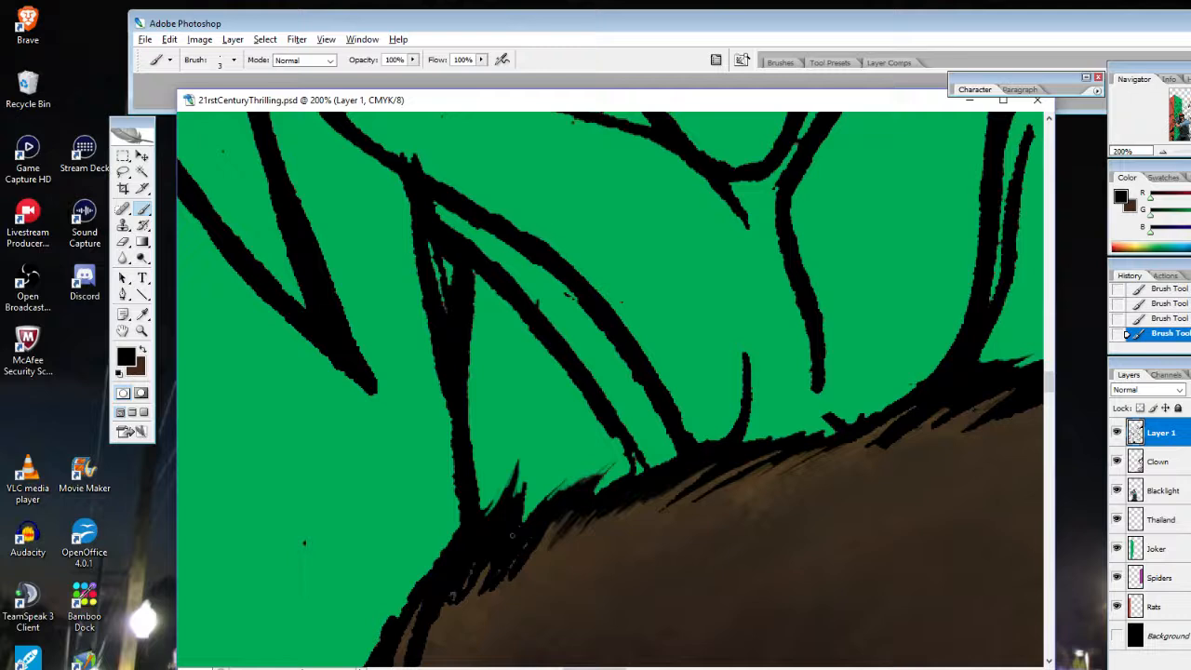
pyautogui.click(122, 244)
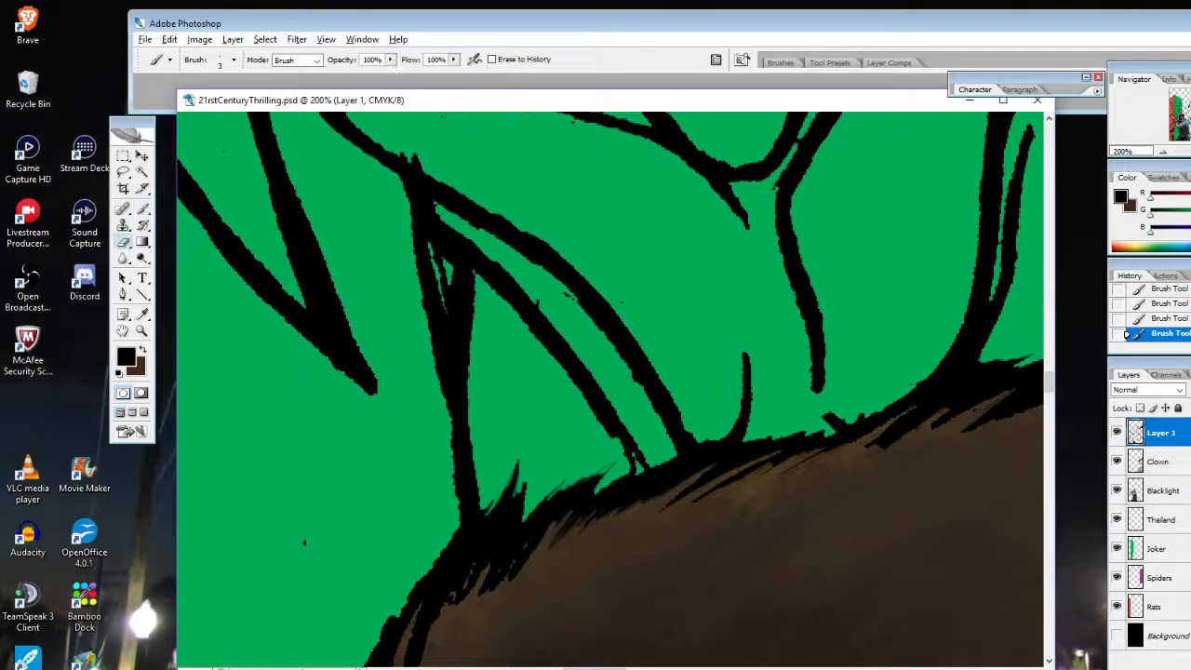
pyautogui.moveTo(607, 467); pyautogui.dragTo(585, 480)
# Erase the stray black specks on the green background and smooth the edge of the long curved line above the hair
pyautogui.click(305, 542)
pyautogui.click(304, 543)
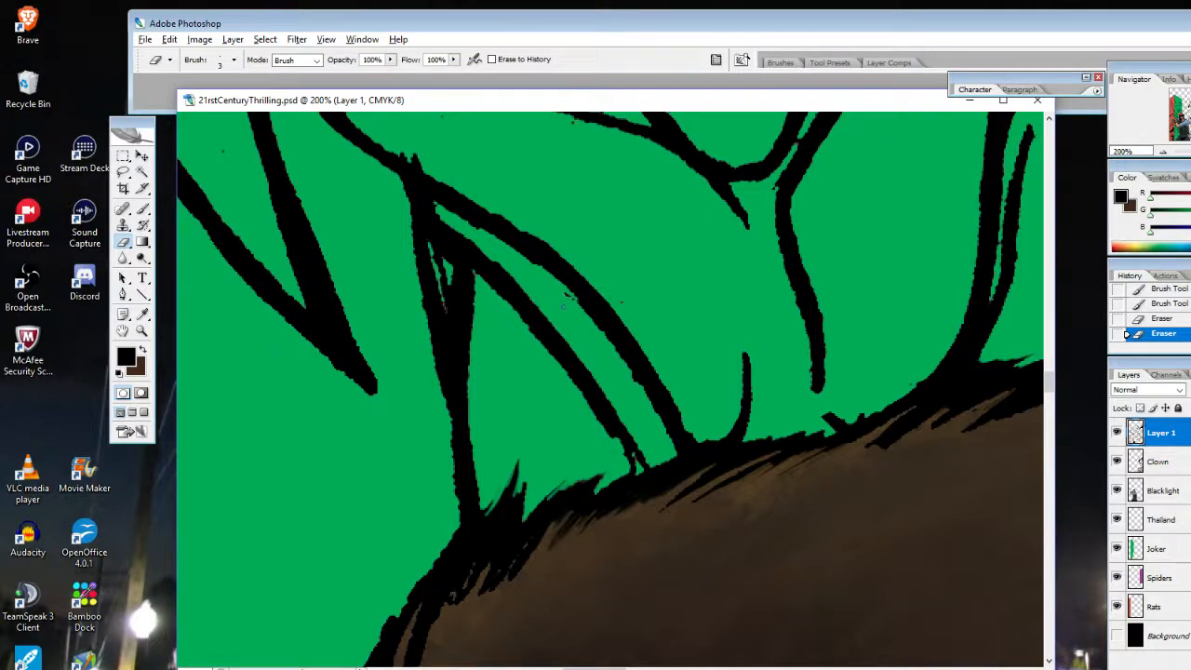
pyautogui.moveTo(565, 297); pyautogui.dragTo(645, 393)
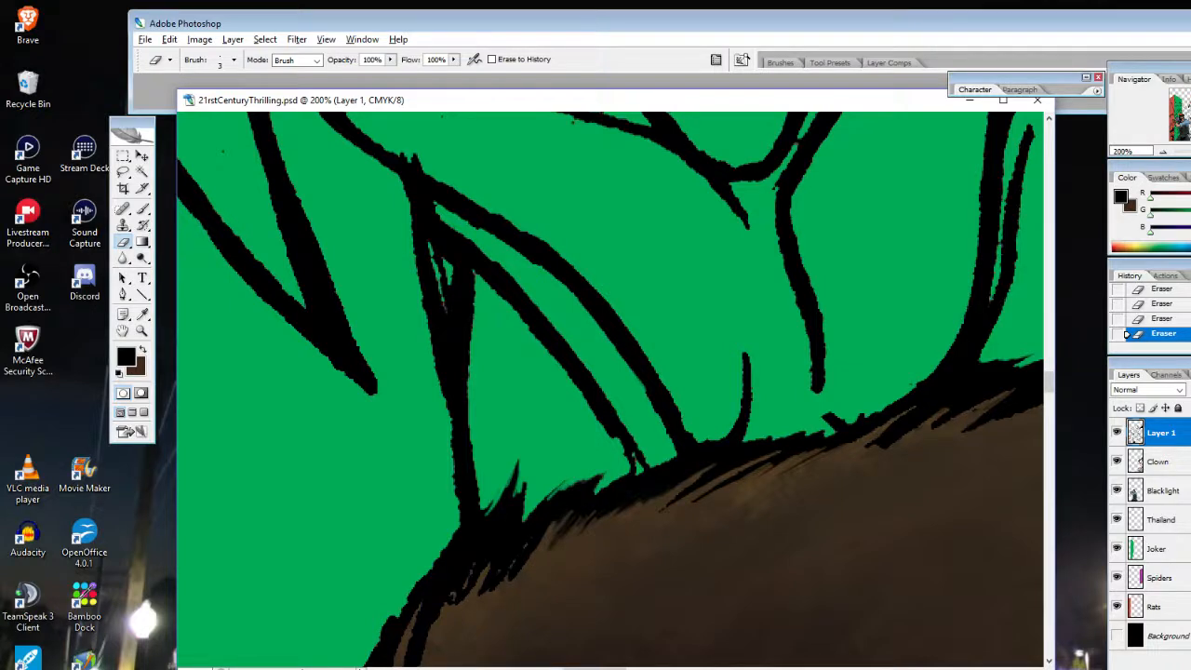
# Clean up the strands inside the hair outline below the tufts with eraser and black brush, and smooth its outer edge against the green
pyautogui.moveTo(456, 621)
pyautogui.mouseDown()
pyautogui.moveTo(472, 566)
pyautogui.moveTo(437, 616)
pyautogui.moveTo(469, 568)
pyautogui.moveTo(448, 581)
pyautogui.mouseUp()
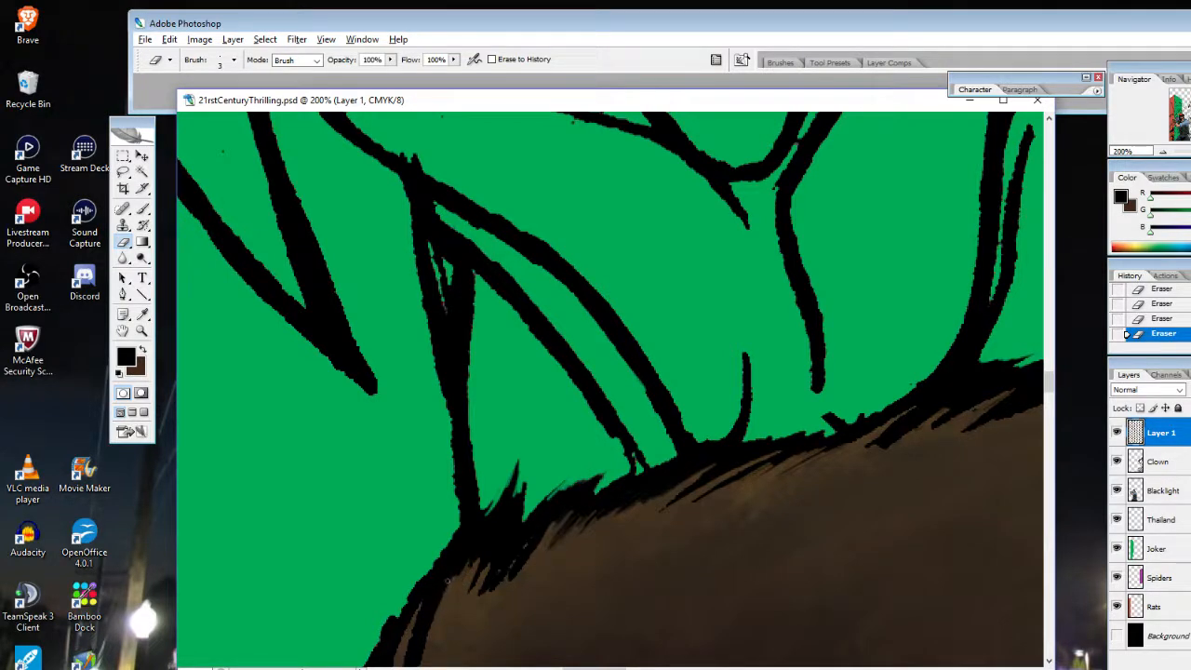
pyautogui.moveTo(412, 639); pyautogui.dragTo(431, 586)
pyautogui.click(139, 213)
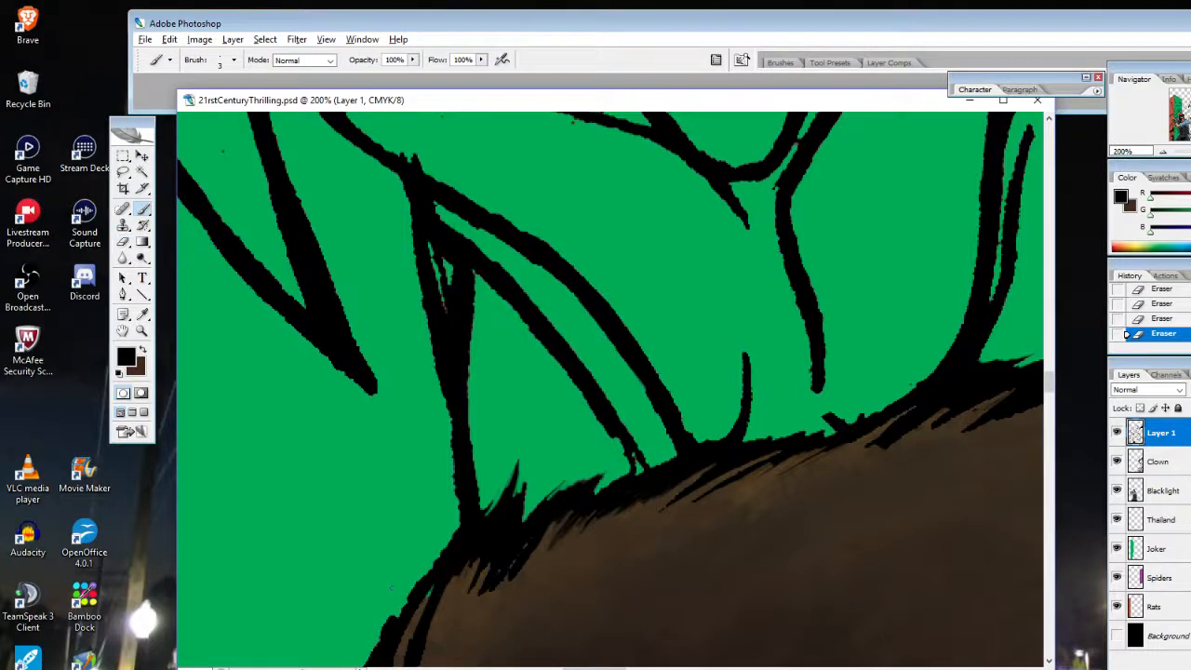
pyautogui.moveTo(410, 643); pyautogui.dragTo(438, 572)
pyautogui.click(123, 242)
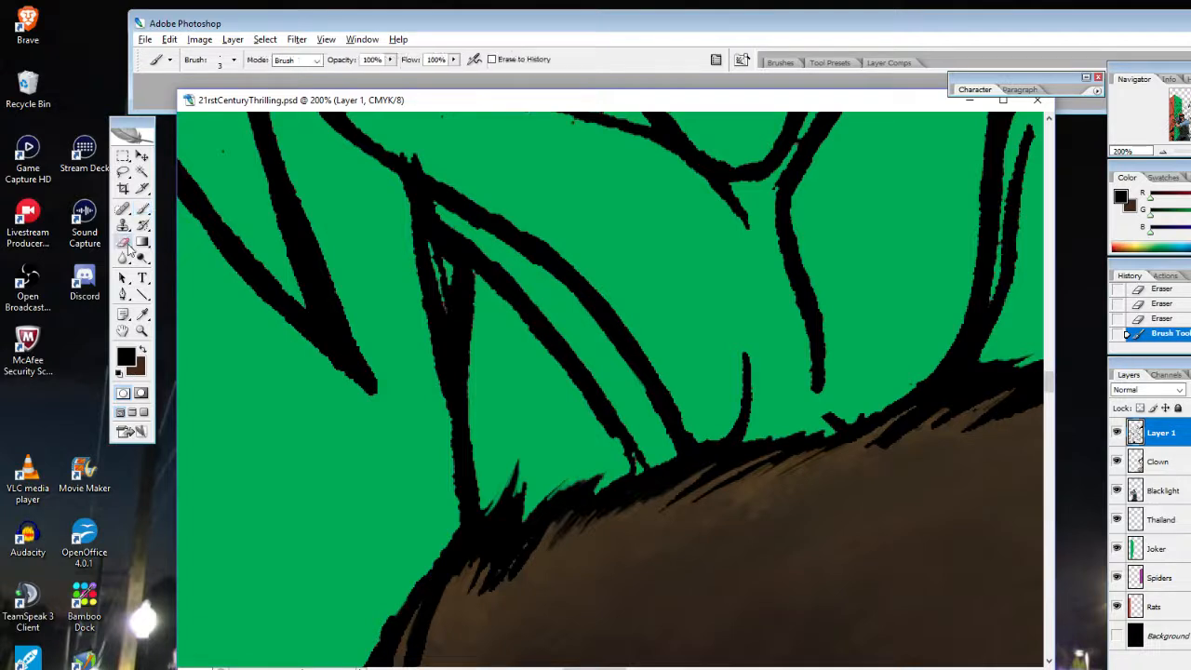
pyautogui.moveTo(454, 533); pyautogui.dragTo(383, 637)
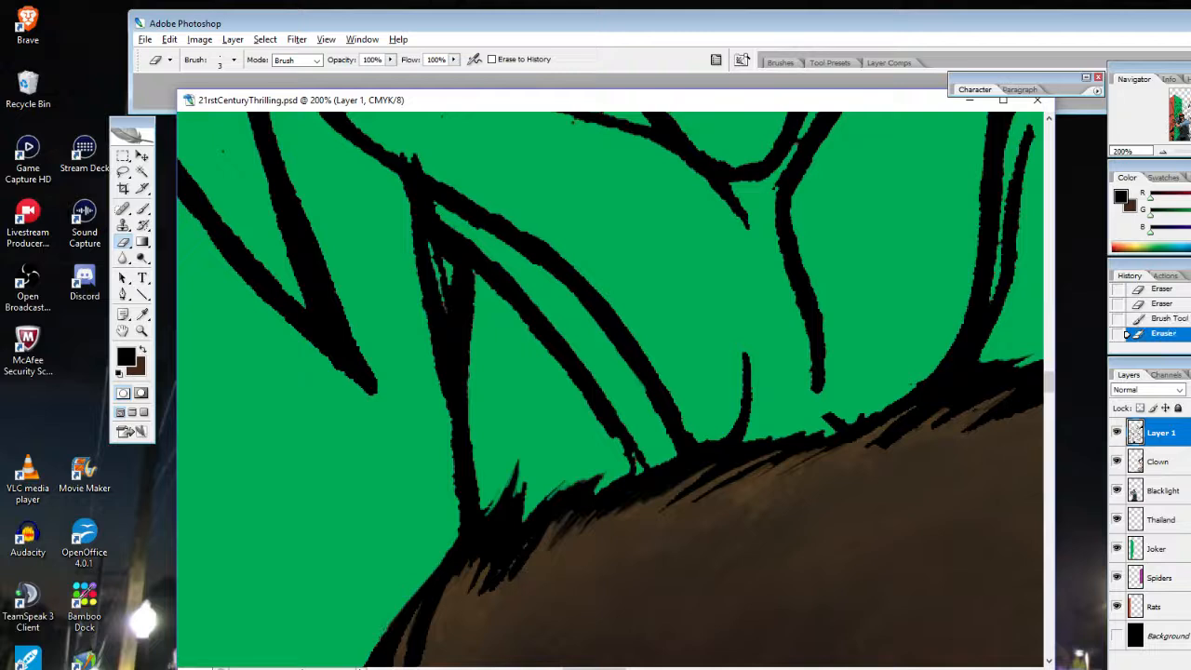
# Split the black clump inside the hair below the long vertical stroke into fine, separate strands with the eraser
pyautogui.moveTo(479, 598); pyautogui.dragTo(482, 579)
pyautogui.moveTo(478, 592)
pyautogui.mouseDown()
pyautogui.moveTo(486, 578)
pyautogui.moveTo(480, 592)
pyautogui.mouseUp()
pyautogui.moveTo(514, 551)
pyautogui.mouseDown()
pyautogui.moveTo(484, 590)
pyautogui.moveTo(550, 524)
pyautogui.mouseUp()
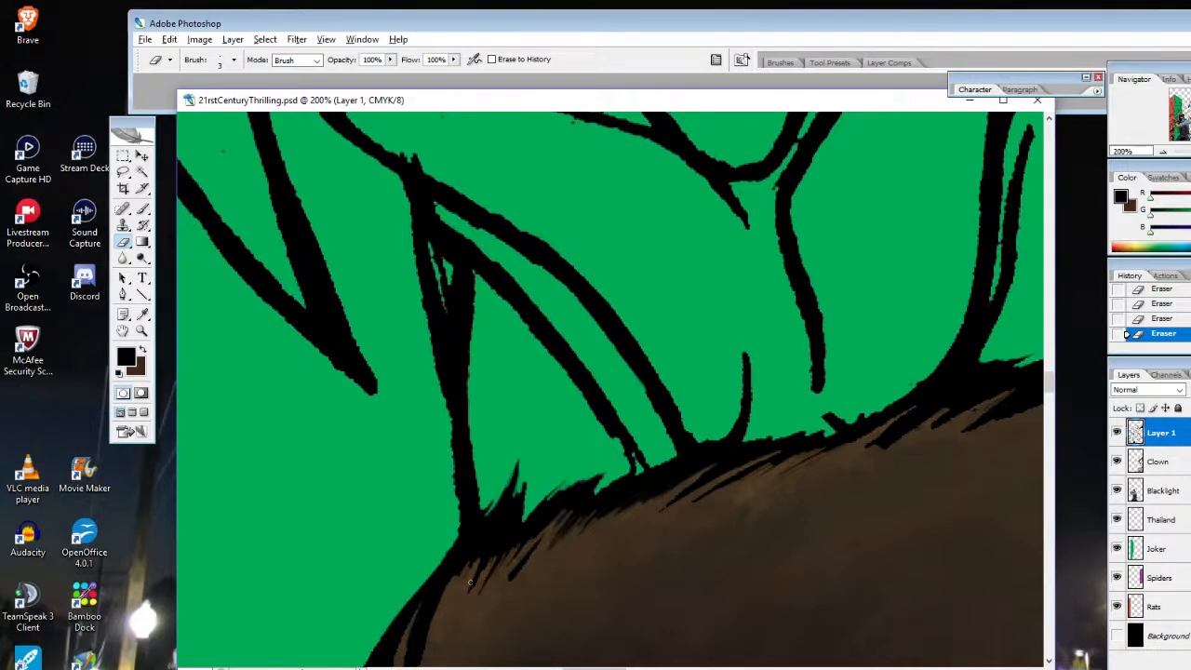
pyautogui.moveTo(507, 579); pyautogui.dragTo(512, 577)
# Erase the thick strands hanging inside the curved hair outline beside the green, leaving only short, fine tips
pyautogui.scroll(-5, 431, 281)
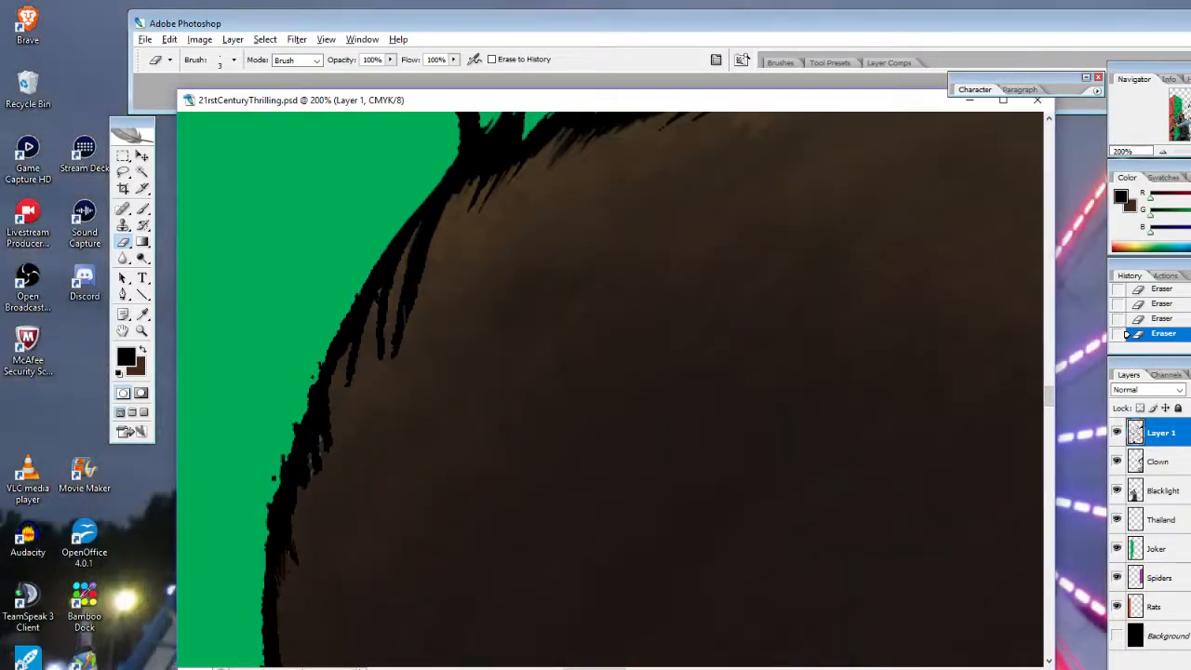
pyautogui.moveTo(407, 328); pyautogui.dragTo(422, 234)
pyautogui.moveTo(412, 284)
pyautogui.mouseDown()
pyautogui.moveTo(423, 240)
pyautogui.moveTo(396, 356)
pyautogui.moveTo(400, 288)
pyautogui.mouseUp()
pyautogui.moveTo(383, 369); pyautogui.dragTo(385, 285)
pyautogui.moveTo(352, 386)
pyautogui.mouseDown()
pyautogui.moveTo(354, 324)
pyautogui.moveTo(355, 372)
pyautogui.mouseUp()
pyautogui.moveTo(322, 452)
pyautogui.mouseDown()
pyautogui.moveTo(318, 408)
pyautogui.moveTo(322, 497)
pyautogui.moveTo(309, 469)
pyautogui.moveTo(306, 483)
pyautogui.mouseUp()
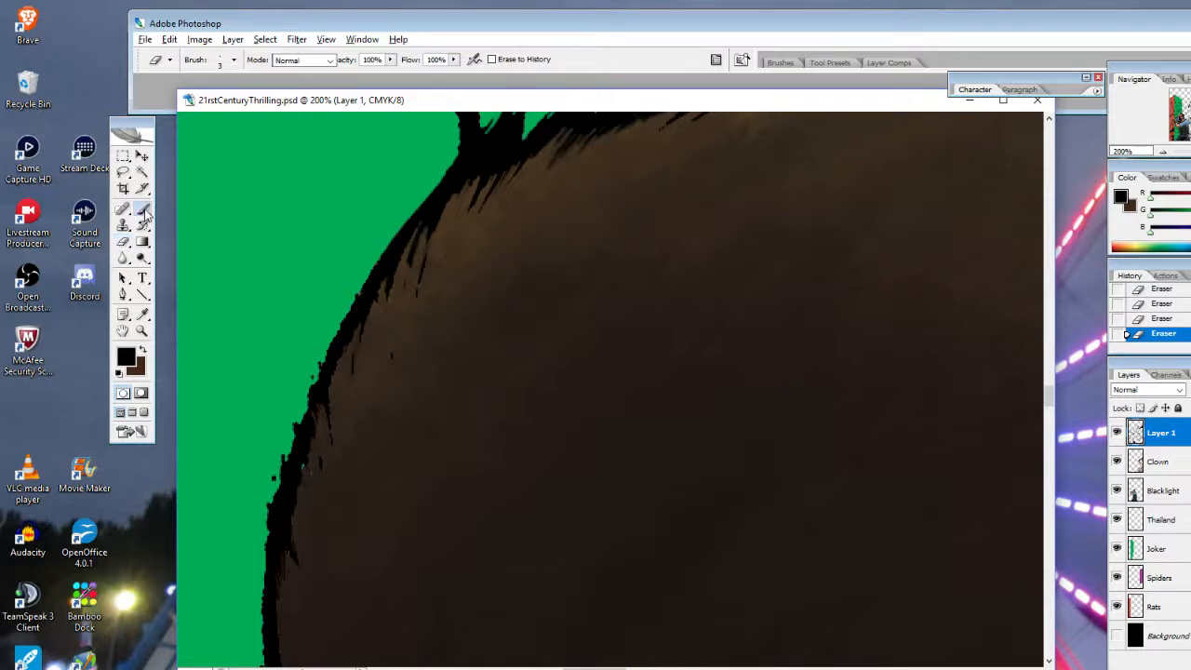
# Paint fine black strands along the lower inside edge of the curved hair outline beside the green
pyautogui.press('b')
pyautogui.moveTo(331, 411)
pyautogui.mouseDown()
pyautogui.moveTo(329, 390)
pyautogui.moveTo(325, 440)
pyautogui.mouseUp()
pyautogui.click(331, 437)
pyautogui.moveTo(319, 418); pyautogui.dragTo(321, 461)
pyautogui.moveTo(311, 412); pyautogui.dragTo(315, 424)
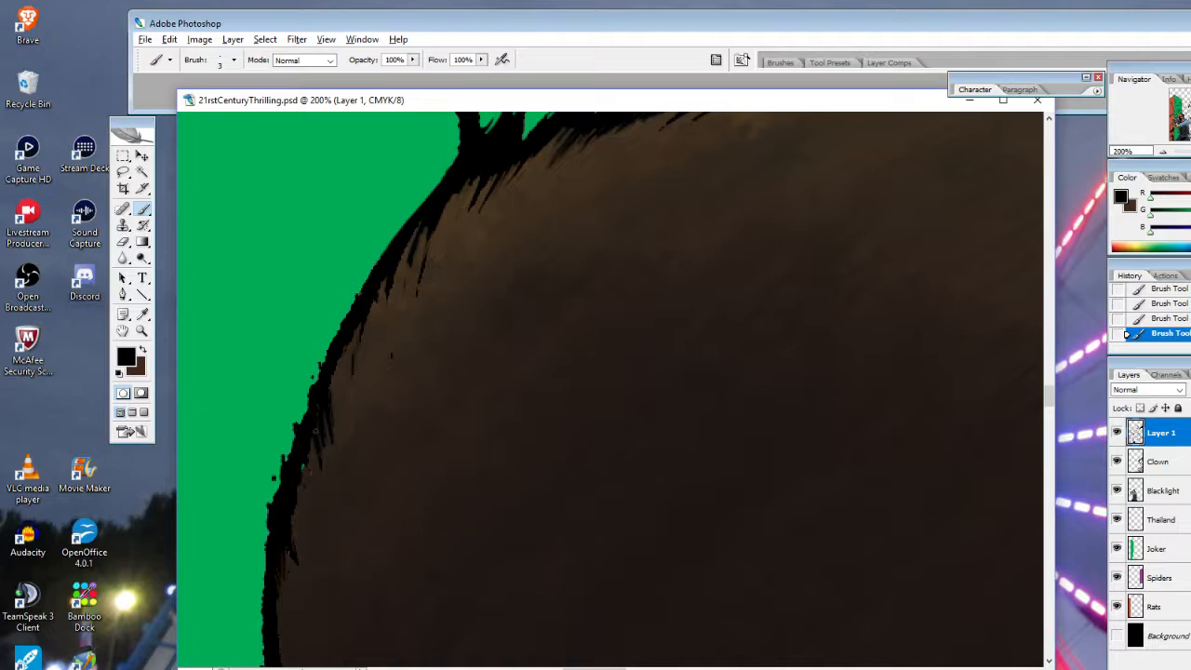
pyautogui.moveTo(306, 471); pyautogui.dragTo(308, 505)
# Erase the leftover strand fragments inside the curved outline and the black specks on its green side
pyautogui.click(124, 242)
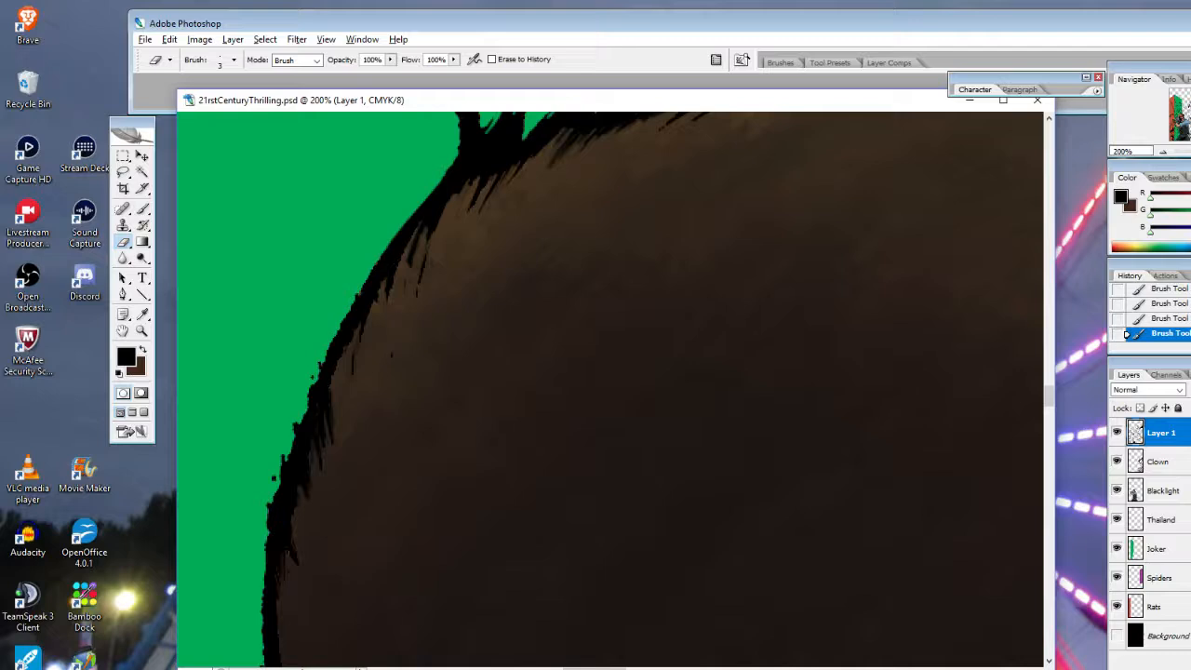
pyautogui.moveTo(402, 331)
pyautogui.mouseDown()
pyautogui.moveTo(399, 309)
pyautogui.moveTo(427, 251)
pyautogui.mouseUp()
pyautogui.moveTo(413, 303); pyautogui.dragTo(408, 287)
pyautogui.moveTo(410, 291); pyautogui.dragTo(405, 270)
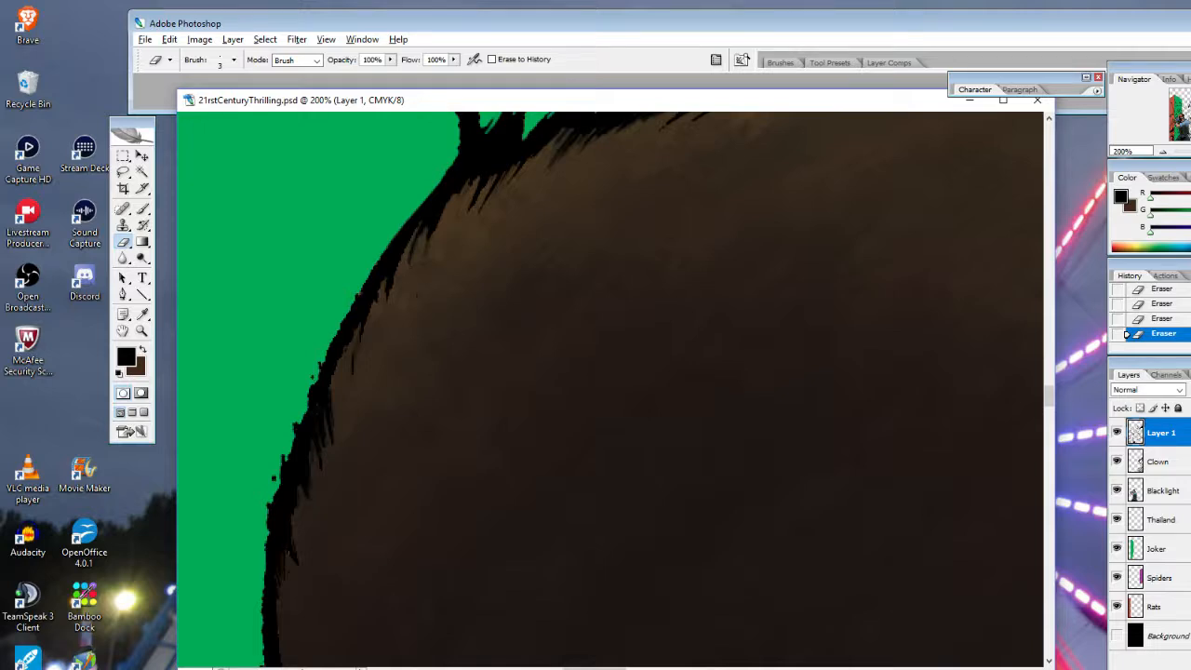
pyautogui.moveTo(317, 376); pyautogui.dragTo(322, 362)
# Thin the inner edge of the hair outline that borders the transparent background, above its two small outward spikes, with the eraser
pyautogui.click(142, 331)
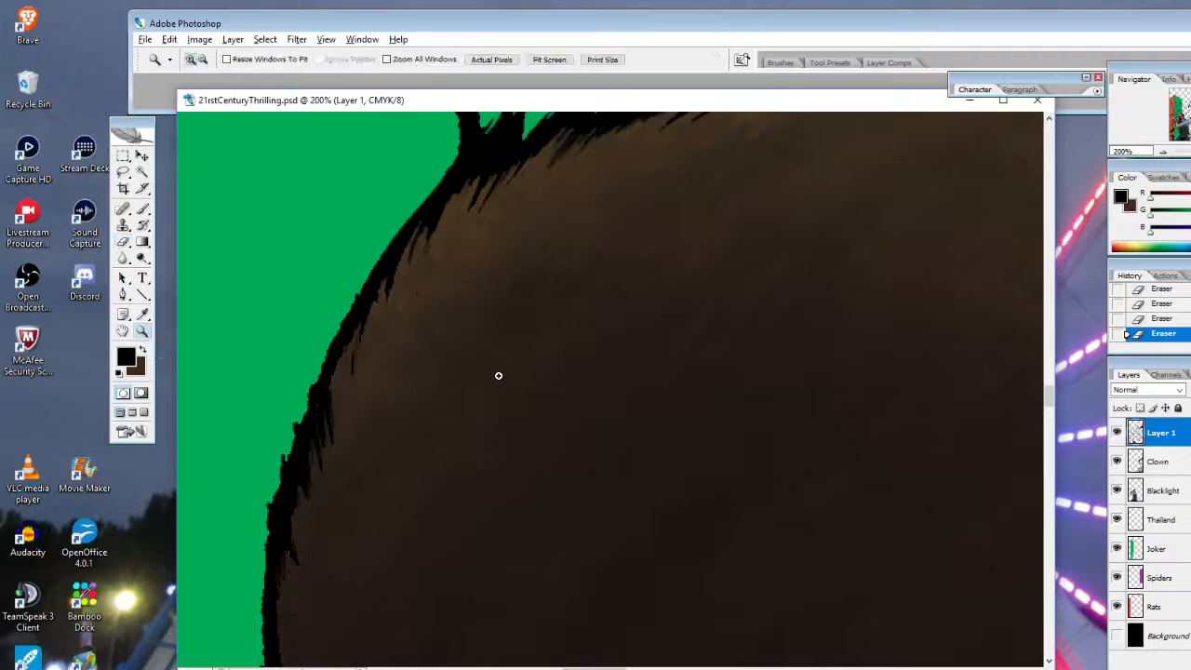
pyautogui.keyDown('alt'); pyautogui.click(635, 387); pyautogui.keyUp('alt')
pyautogui.keyDown('alt'); pyautogui.click(635, 387); pyautogui.keyUp('alt')
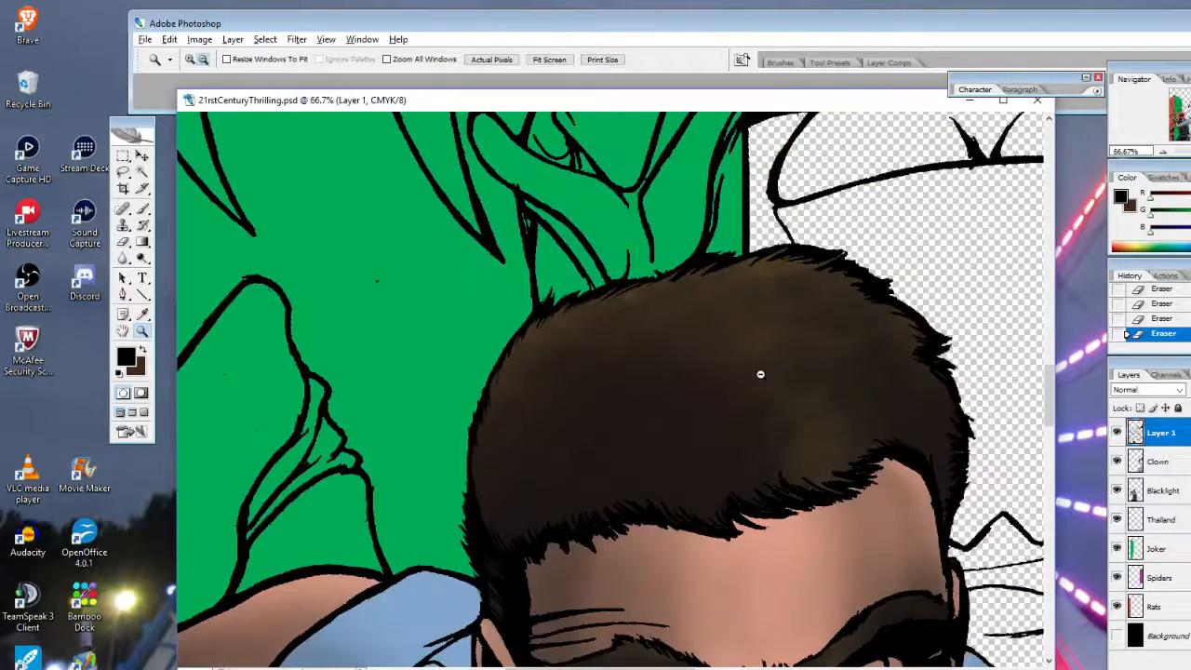
pyautogui.click(943, 420)
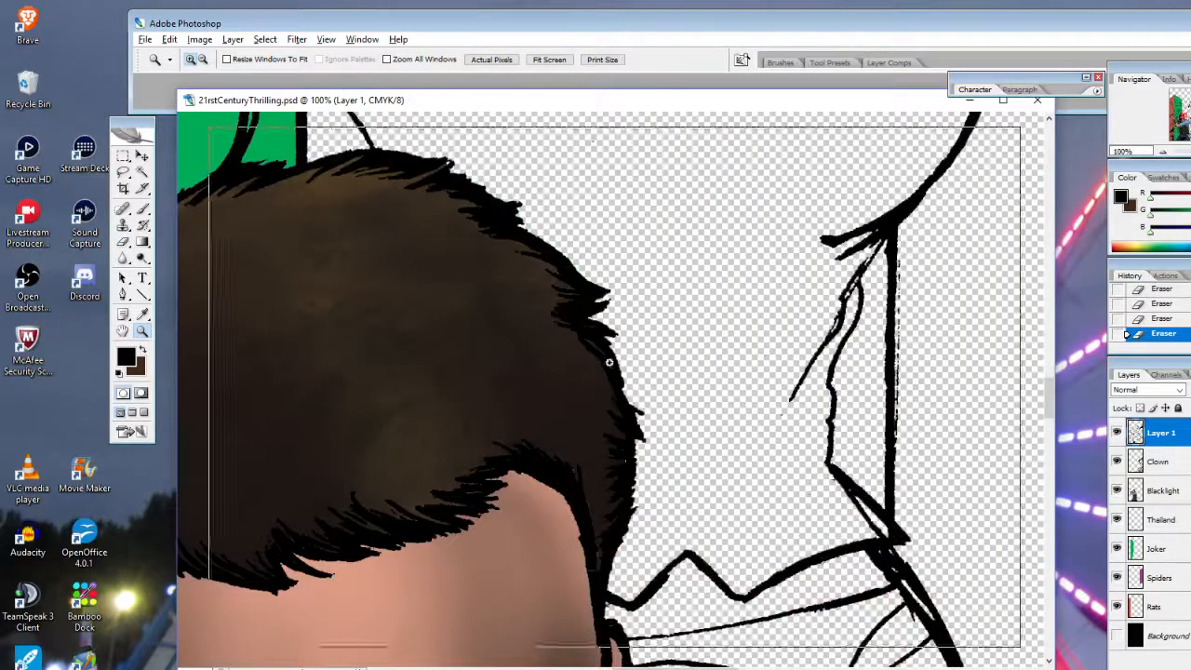
pyautogui.click(492, 444)
pyautogui.click(196, 309)
pyautogui.click(128, 244)
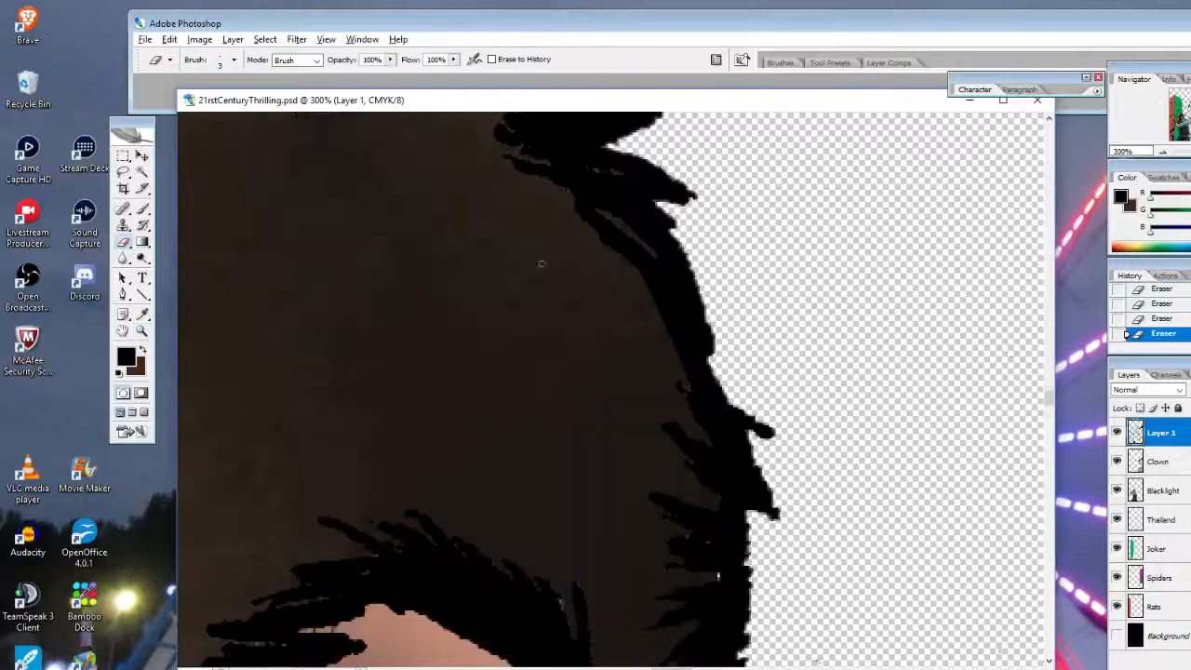
pyautogui.moveTo(596, 211); pyautogui.dragTo(549, 181)
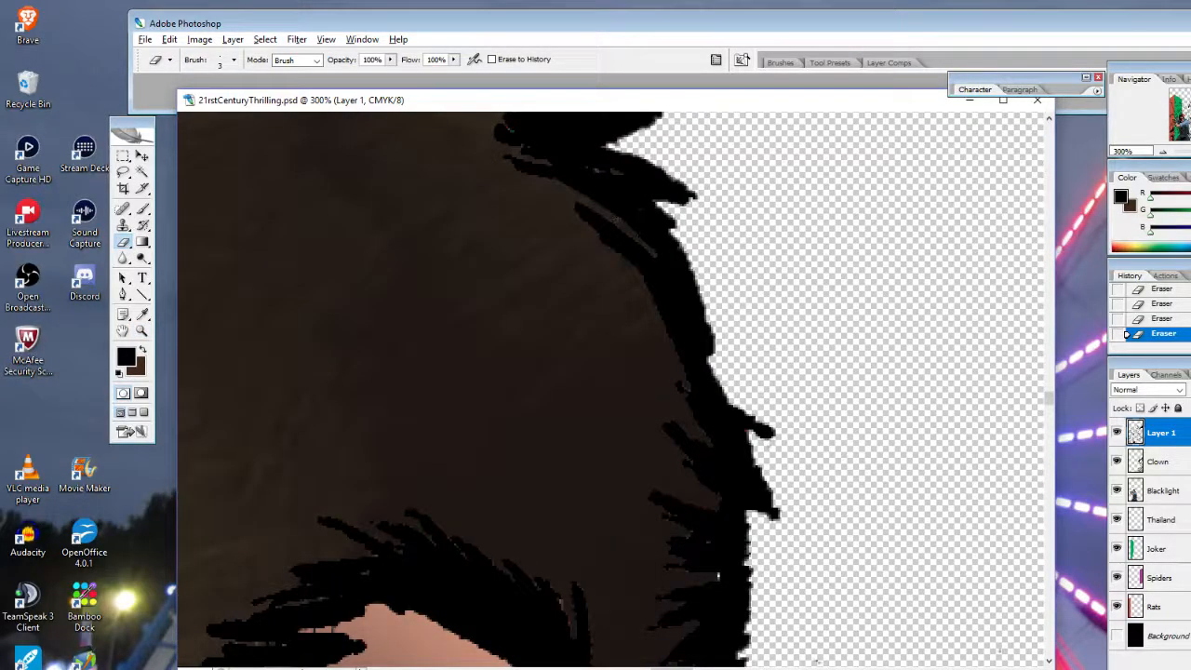
pyautogui.moveTo(583, 214)
pyautogui.mouseDown()
pyautogui.moveTo(646, 266)
pyautogui.moveTo(624, 253)
pyautogui.mouseUp()
pyautogui.moveTo(684, 327)
pyautogui.mouseDown()
pyautogui.moveTo(660, 301)
pyautogui.moveTo(714, 395)
pyautogui.moveTo(699, 364)
pyautogui.mouseUp()
# Touch up the thinned inner edge of that outline with fine black brush strands
pyautogui.click(144, 209)
pyautogui.moveTo(698, 361)
pyautogui.mouseDown()
pyautogui.moveTo(687, 336)
pyautogui.moveTo(710, 367)
pyautogui.mouseUp()
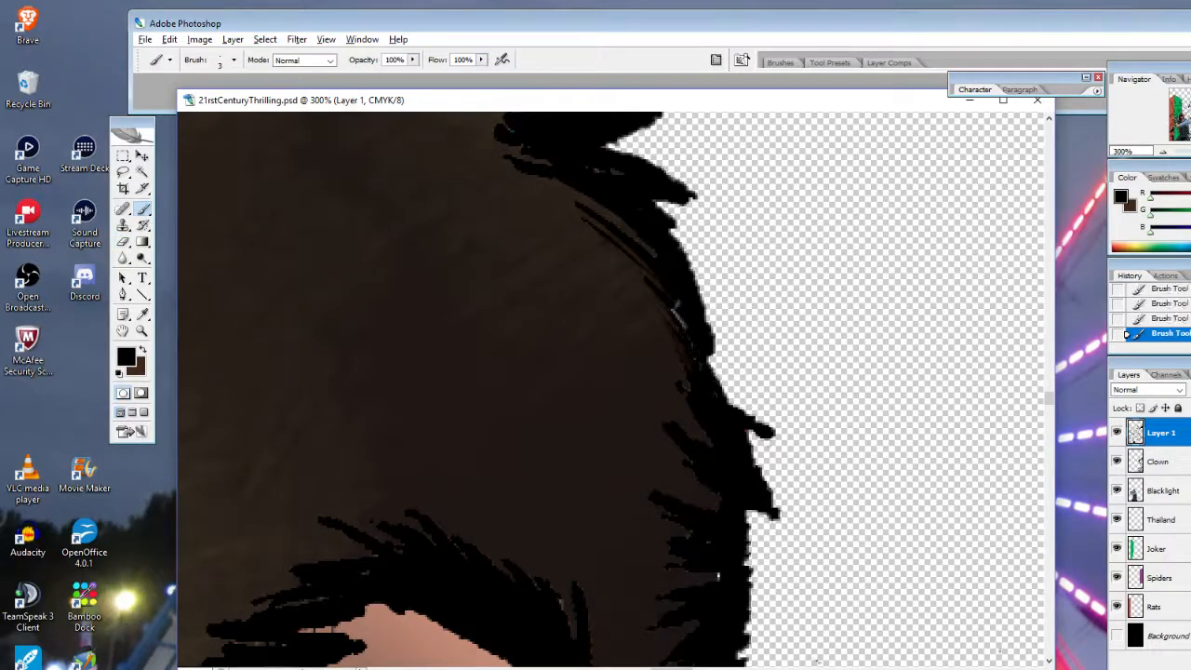
pyautogui.moveTo(678, 315); pyautogui.dragTo(695, 345)
# Sharpen the two small spikes that stick out from the hair outline into the transparent area with the eraser
pyautogui.moveTo(771, 440)
pyautogui.mouseDown()
pyautogui.moveTo(749, 432)
pyautogui.moveTo(753, 448)
pyautogui.moveTo(773, 430)
pyautogui.moveTo(758, 425)
pyautogui.moveTo(748, 433)
pyautogui.moveTo(769, 445)
pyautogui.moveTo(743, 437)
pyautogui.moveTo(759, 469)
pyautogui.mouseUp()
pyautogui.click(123, 242)
pyautogui.moveTo(737, 438); pyautogui.dragTo(759, 473)
pyautogui.moveTo(748, 466); pyautogui.dragTo(778, 518)
pyautogui.moveTo(739, 428)
pyautogui.mouseDown()
pyautogui.moveTo(752, 450)
pyautogui.moveTo(740, 435)
pyautogui.mouseUp()
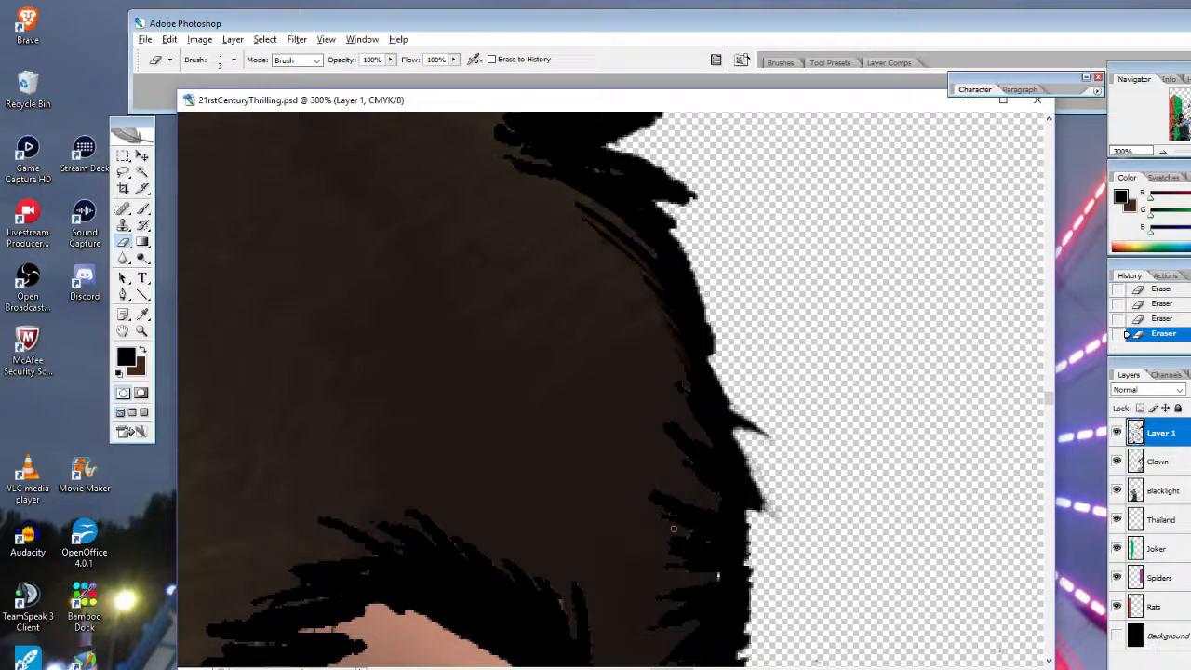
# Thin the inner strands beside the two outward spikes with the eraser, and fill the small gaps in the outline with black
pyautogui.moveTo(689, 535); pyautogui.dragTo(719, 546)
pyautogui.moveTo(657, 496)
pyautogui.mouseDown()
pyautogui.moveTo(711, 514)
pyautogui.moveTo(712, 535)
pyautogui.mouseUp()
pyautogui.moveTo(662, 513); pyautogui.dragTo(673, 516)
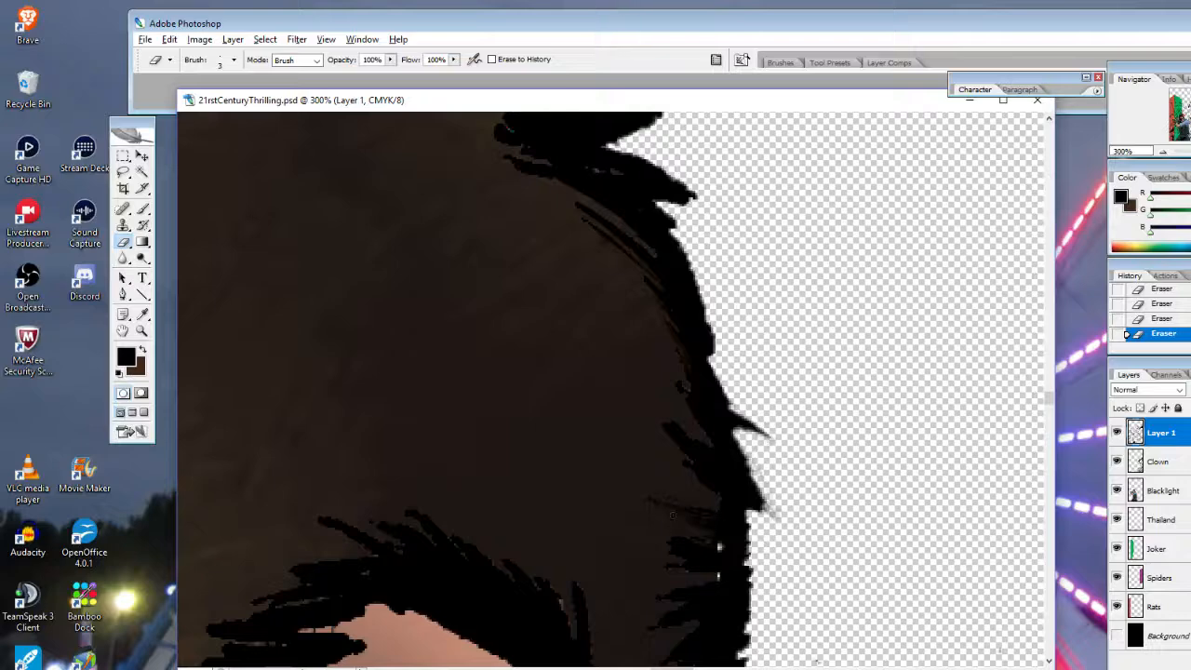
pyautogui.moveTo(707, 441)
pyautogui.mouseDown()
pyautogui.moveTo(643, 414)
pyautogui.moveTo(725, 478)
pyautogui.moveTo(740, 502)
pyautogui.mouseUp()
pyautogui.press('b')
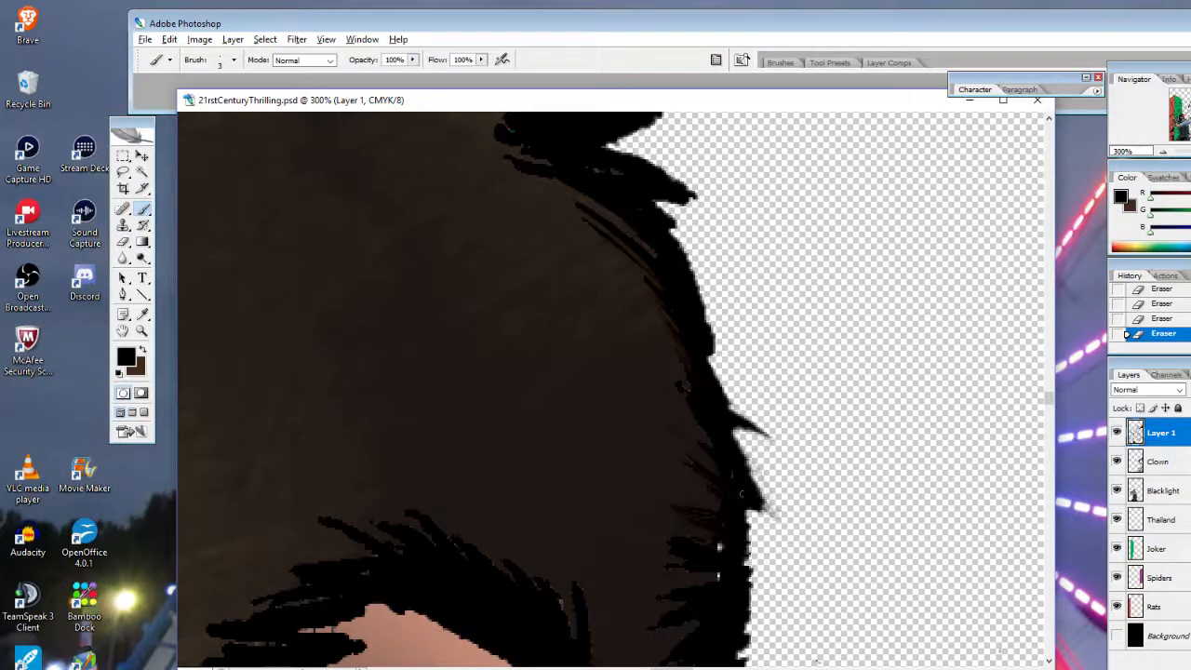
pyautogui.click(720, 547)
pyautogui.moveTo(705, 570); pyautogui.dragTo(717, 576)
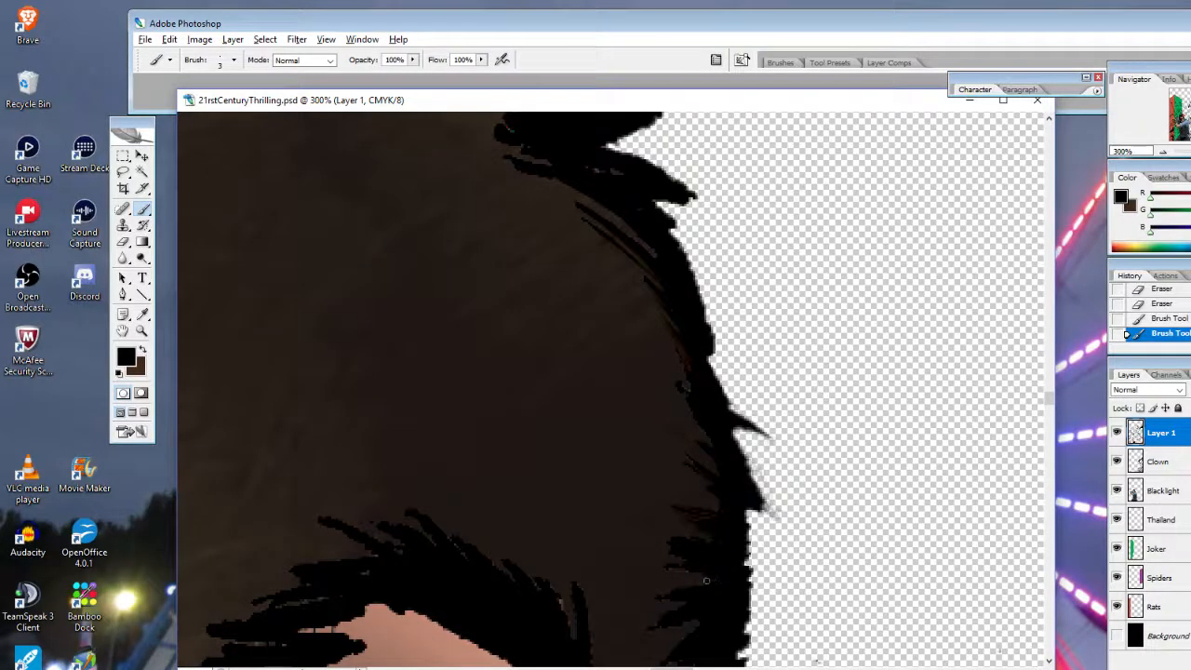
# Thin the strands on the hair side of the hairline arch and down its sideburn slope into fine points with the eraser
pyautogui.click(123, 243)
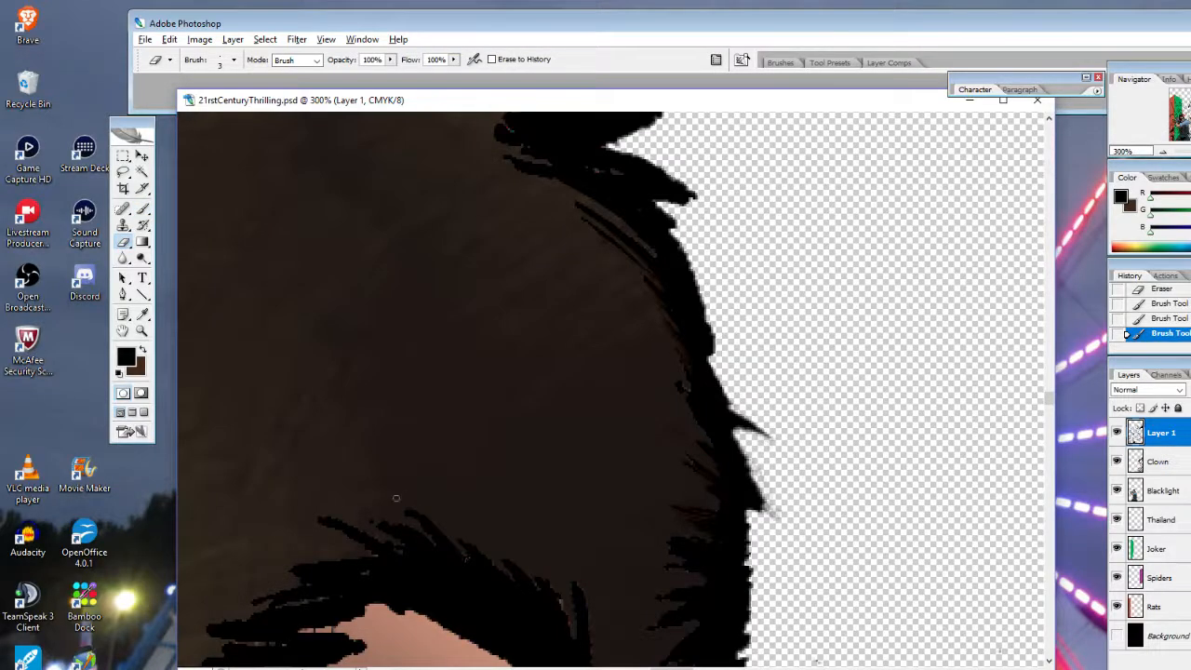
pyautogui.moveTo(415, 524); pyautogui.dragTo(433, 553)
pyautogui.moveTo(402, 529)
pyautogui.mouseDown()
pyautogui.moveTo(430, 561)
pyautogui.moveTo(395, 535)
pyautogui.moveTo(409, 560)
pyautogui.mouseUp()
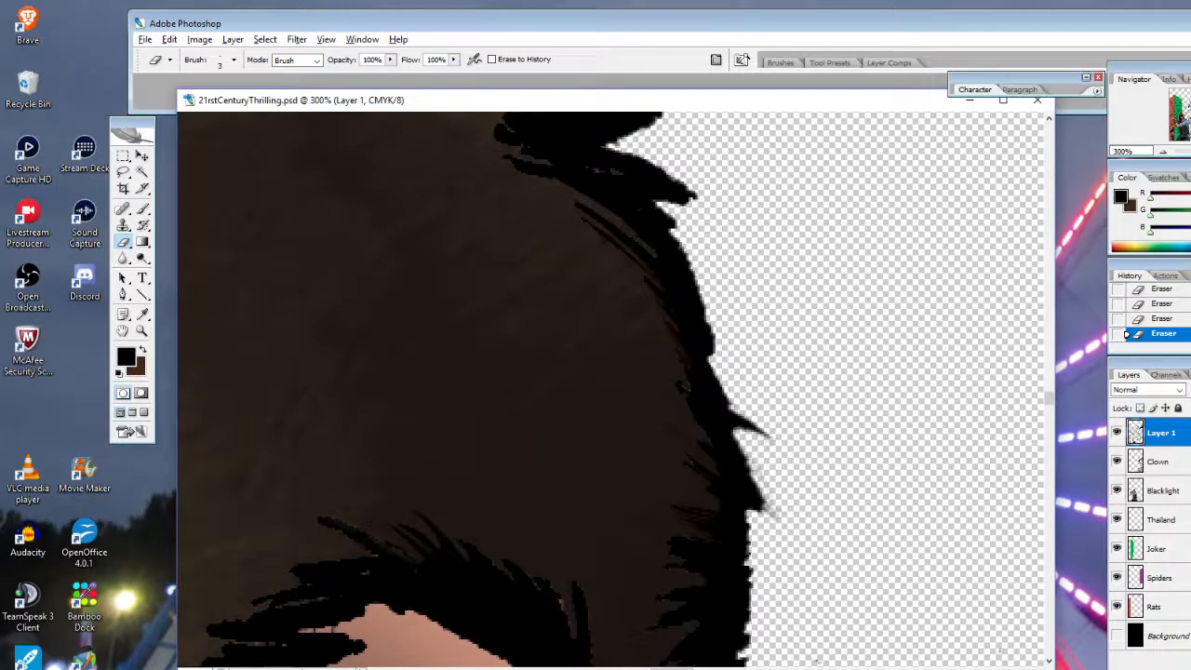
pyautogui.moveTo(327, 519); pyautogui.dragTo(342, 527)
pyautogui.moveTo(357, 533); pyautogui.dragTo(386, 557)
pyautogui.moveTo(316, 515); pyautogui.dragTo(339, 530)
pyautogui.moveTo(460, 542)
pyautogui.mouseDown()
pyautogui.moveTo(549, 618)
pyautogui.moveTo(559, 600)
pyautogui.moveTo(587, 640)
pyautogui.mouseUp()
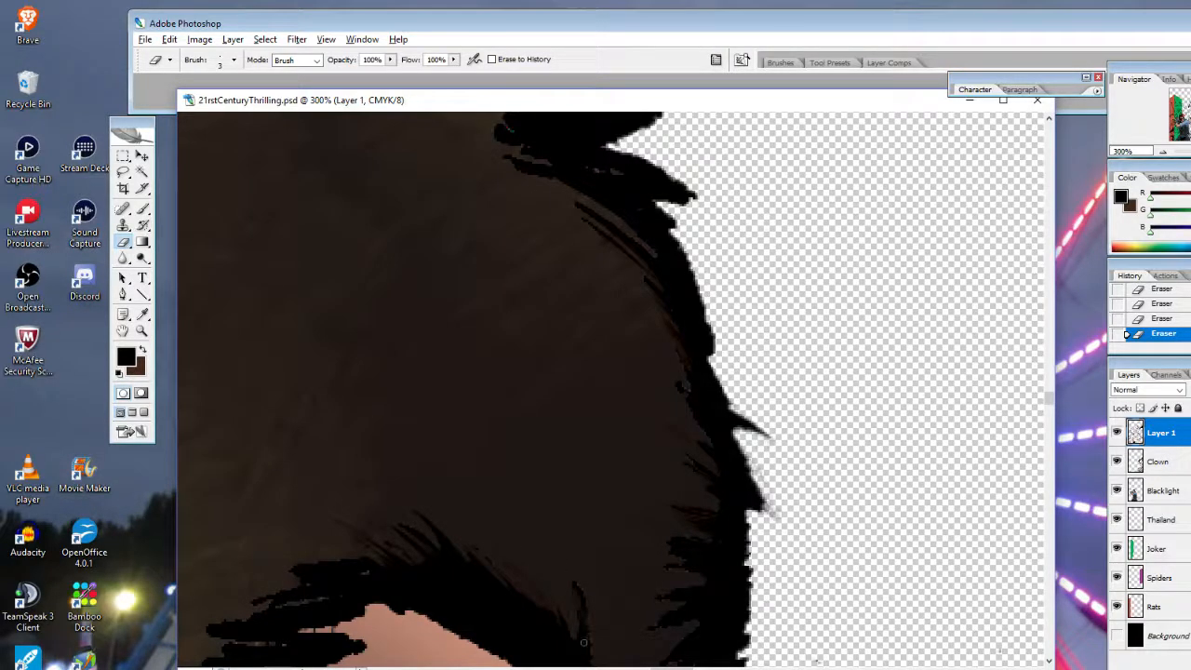
pyautogui.moveTo(577, 590); pyautogui.dragTo(596, 647)
# Taper the hairline strands on the forehead side of the arch with the eraser, and touch them up with the black brush
pyautogui.moveTo(311, 564)
pyautogui.mouseDown()
pyautogui.moveTo(371, 577)
pyautogui.moveTo(341, 581)
pyautogui.mouseUp()
pyautogui.moveTo(269, 593)
pyautogui.mouseDown()
pyautogui.moveTo(325, 593)
pyautogui.moveTo(298, 607)
pyautogui.moveTo(317, 605)
pyautogui.moveTo(319, 580)
pyautogui.moveTo(334, 580)
pyautogui.mouseUp()
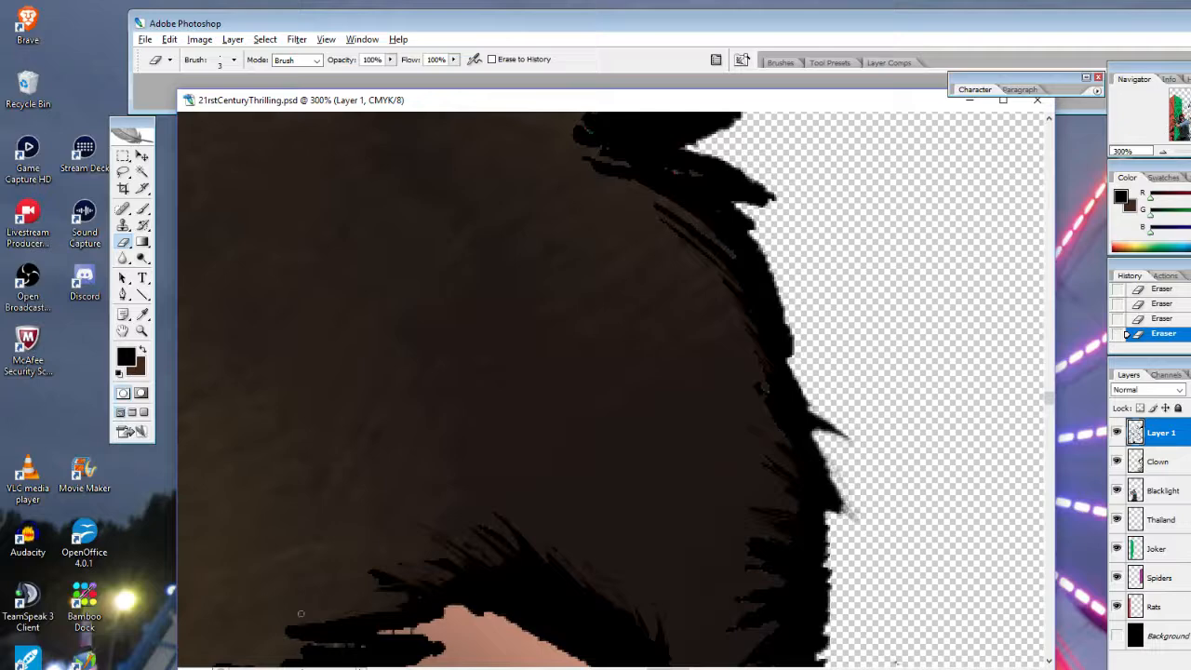
pyautogui.moveTo(287, 626)
pyautogui.mouseDown()
pyautogui.moveTo(352, 638)
pyautogui.moveTo(360, 654)
pyautogui.moveTo(307, 650)
pyautogui.moveTo(329, 653)
pyautogui.mouseUp()
pyautogui.click(142, 210)
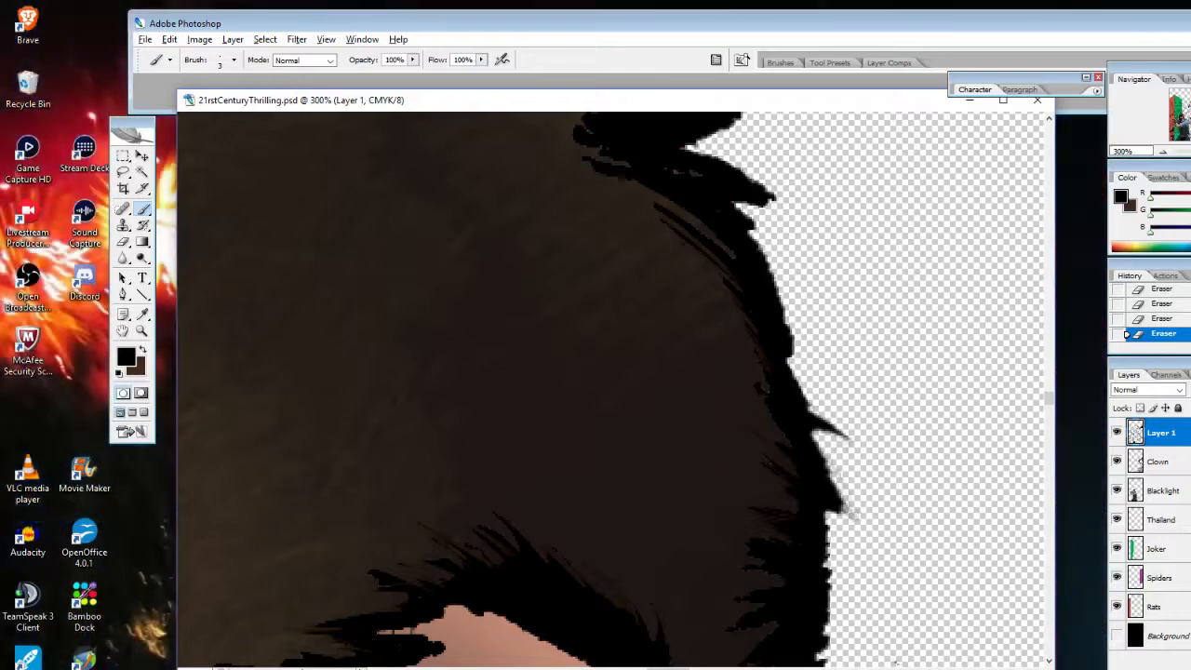
pyautogui.moveTo(383, 644); pyautogui.dragTo(363, 641)
pyautogui.moveTo(405, 647); pyautogui.dragTo(385, 643)
pyautogui.moveTo(391, 640); pyautogui.dragTo(387, 660)
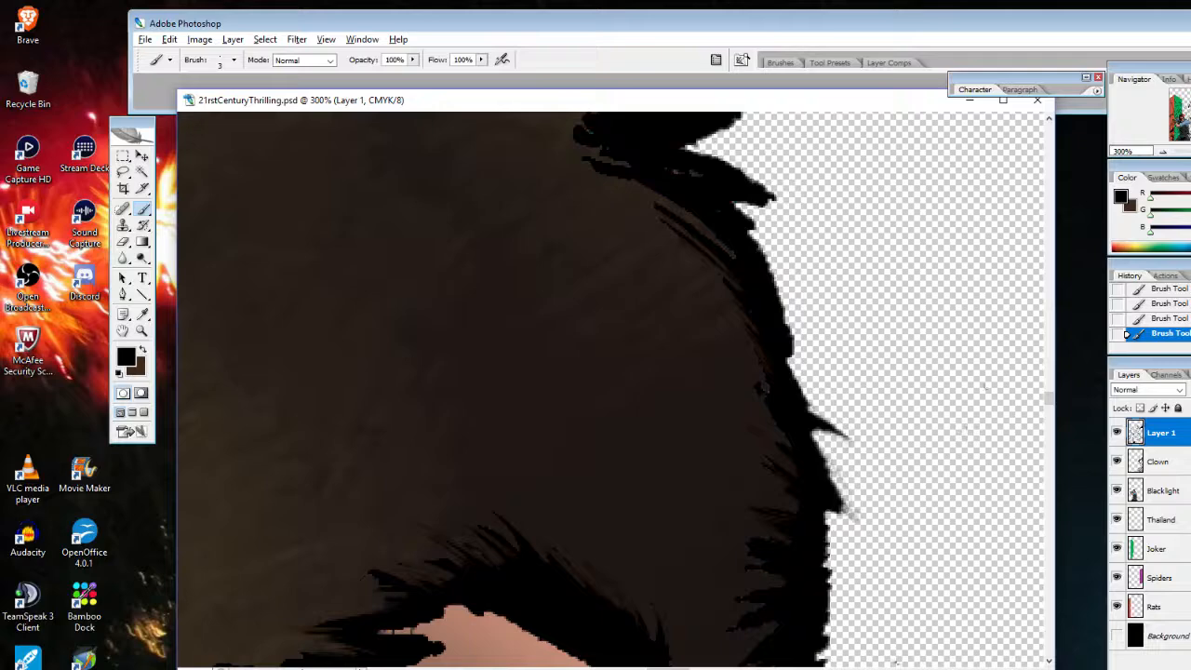
# Sharpen the tips of the hairline tufts that overlap the forehead skin with the eraser
pyautogui.scroll(-5, 1050, 406)
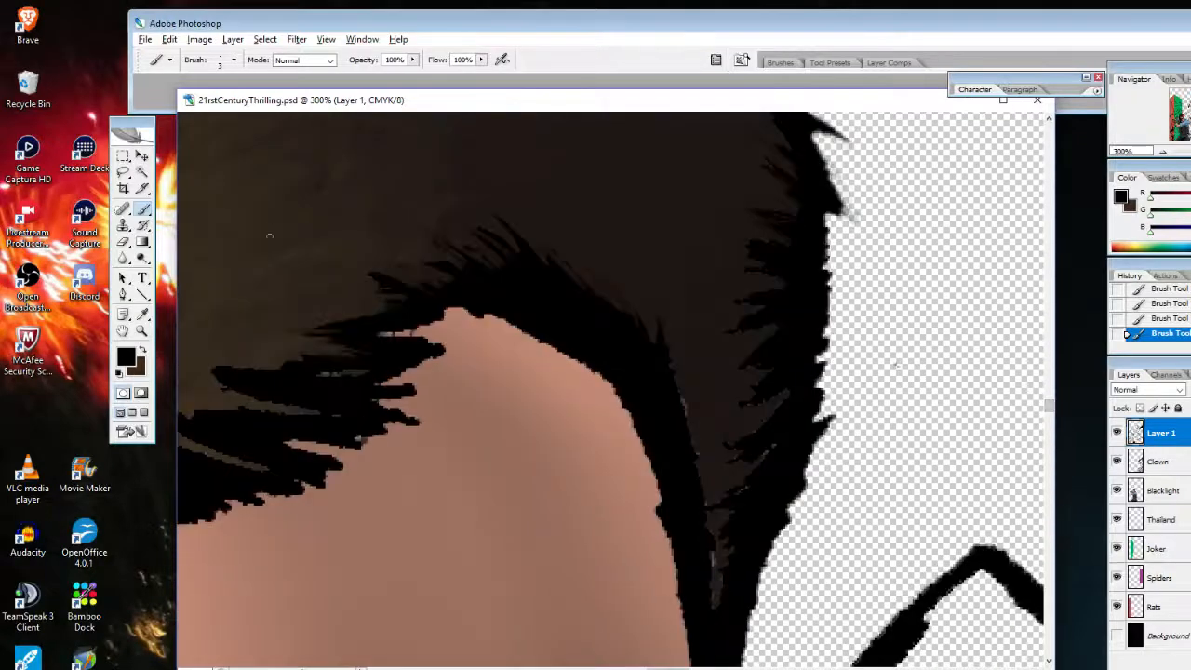
pyautogui.click(124, 242)
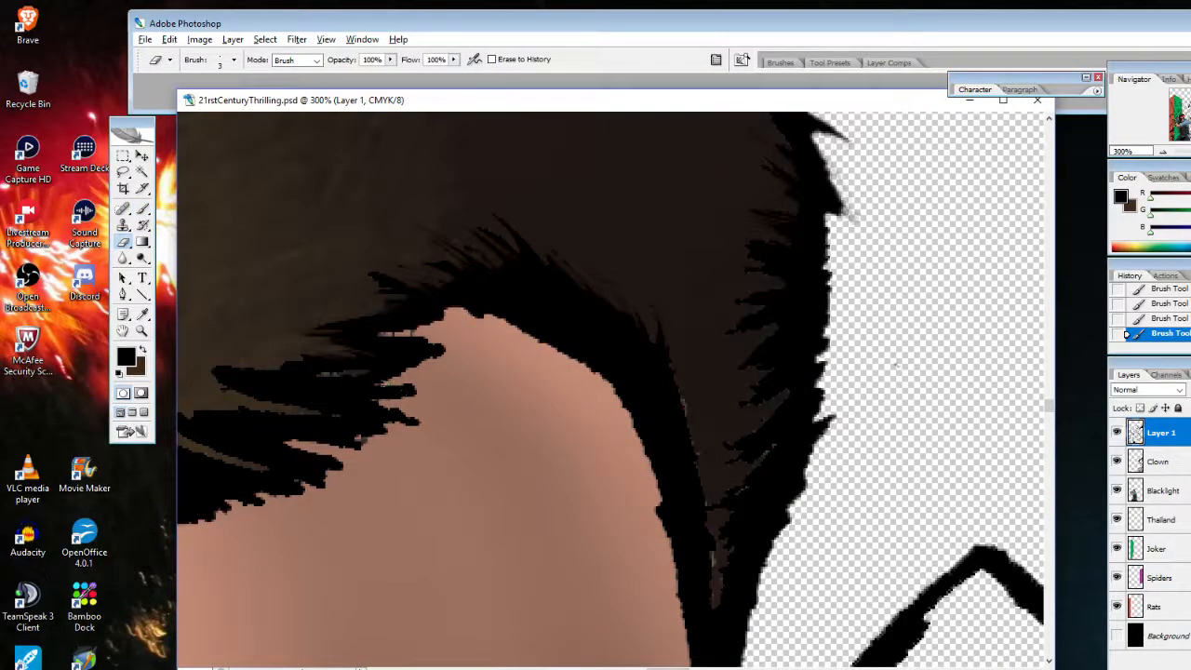
pyautogui.moveTo(382, 385)
pyautogui.mouseDown()
pyautogui.moveTo(412, 387)
pyautogui.moveTo(437, 341)
pyautogui.mouseUp()
pyautogui.click(434, 328)
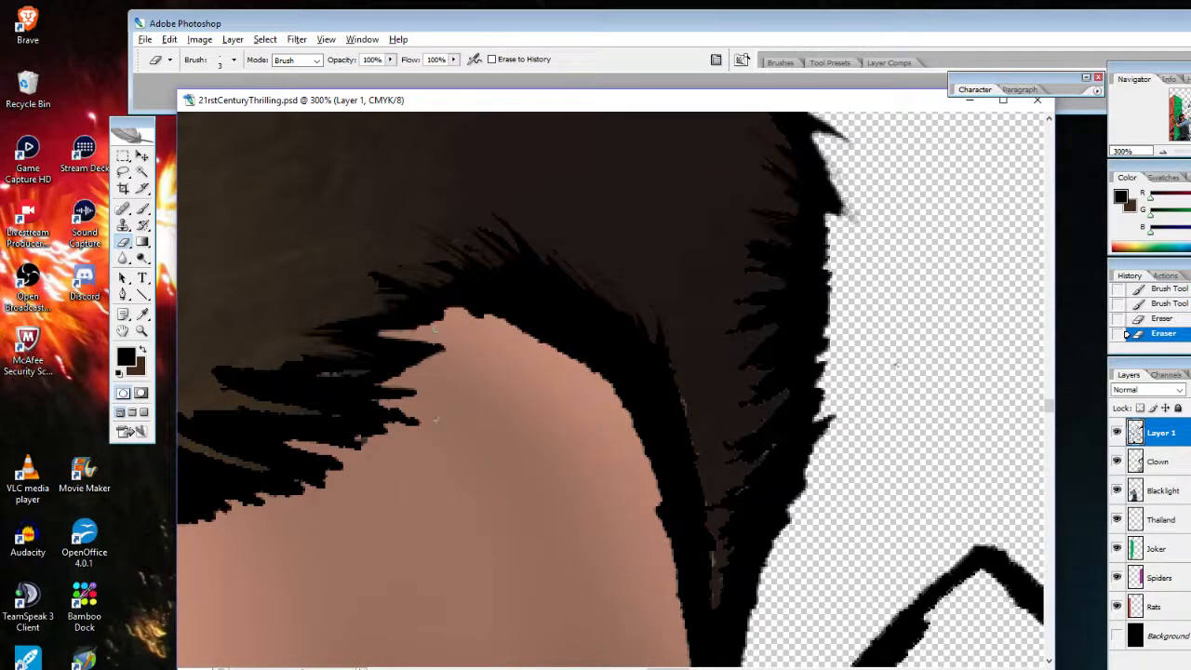
pyautogui.moveTo(365, 400)
pyautogui.mouseDown()
pyautogui.moveTo(437, 425)
pyautogui.moveTo(410, 425)
pyautogui.mouseUp()
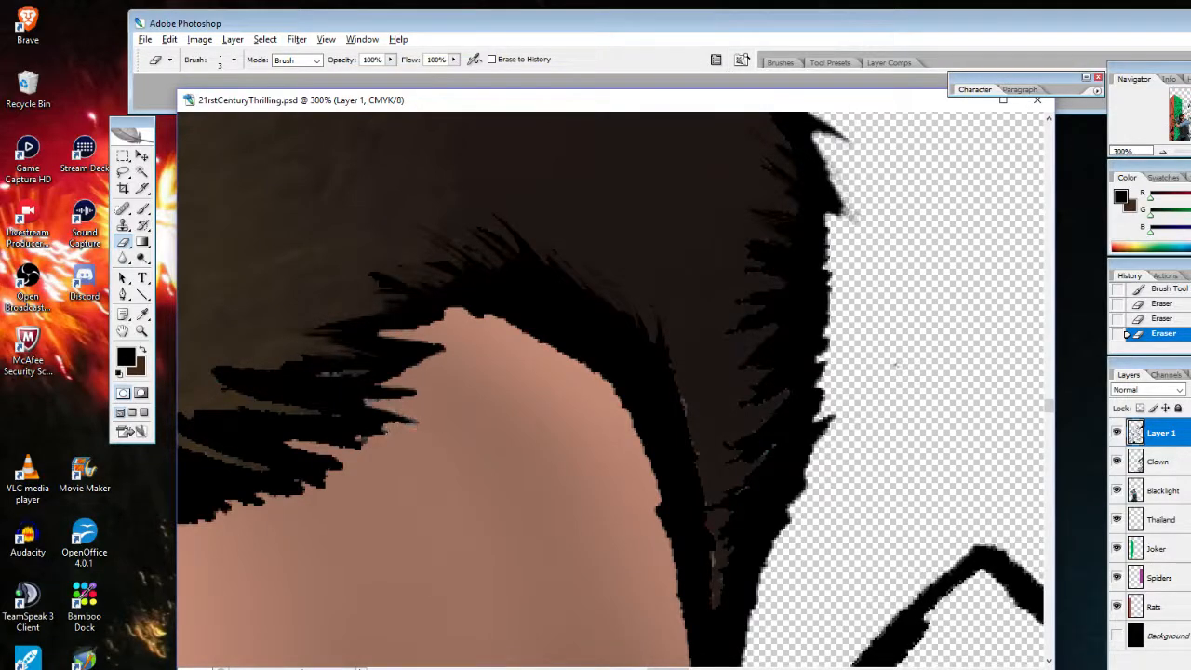
pyautogui.moveTo(339, 434); pyautogui.dragTo(363, 448)
pyautogui.moveTo(289, 444)
pyautogui.mouseDown()
pyautogui.moveTo(335, 462)
pyautogui.moveTo(317, 452)
pyautogui.moveTo(315, 469)
pyautogui.moveTo(296, 466)
pyautogui.mouseUp()
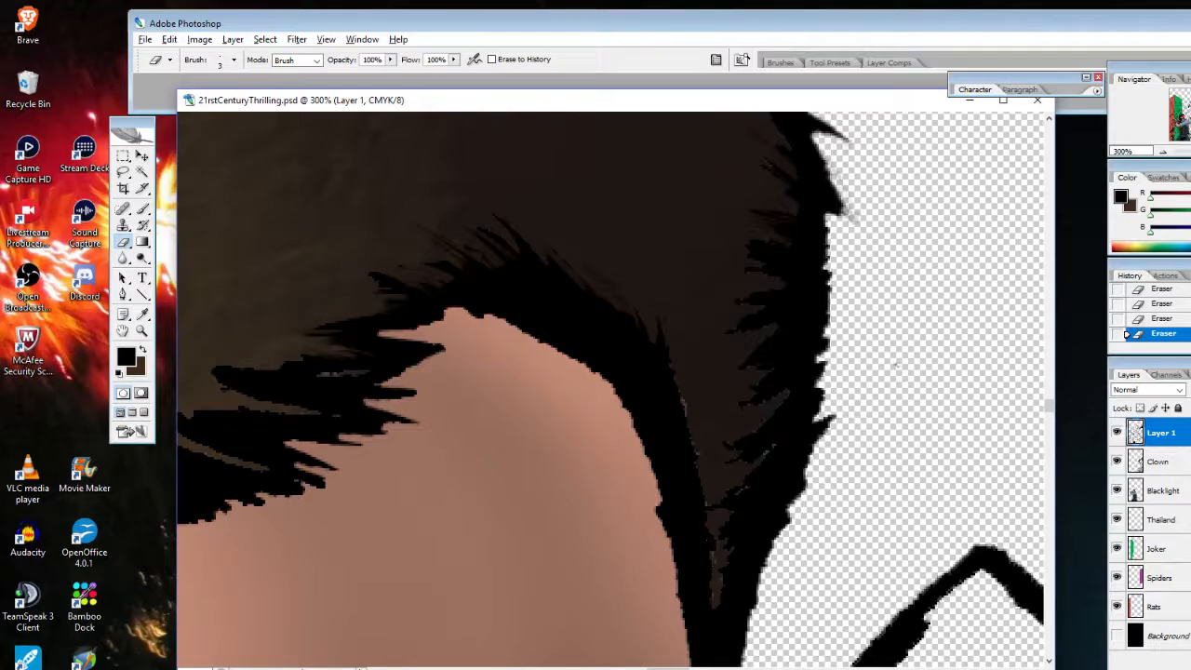
# Lower the system volume to 30
pyautogui.press('XF86AudioLowerVolume')
pyautogui.press('XF86AudioLowerVolume')
pyautogui.press('XF86AudioLowerVolume')
pyautogui.press('XF86AudioLowerVolume')
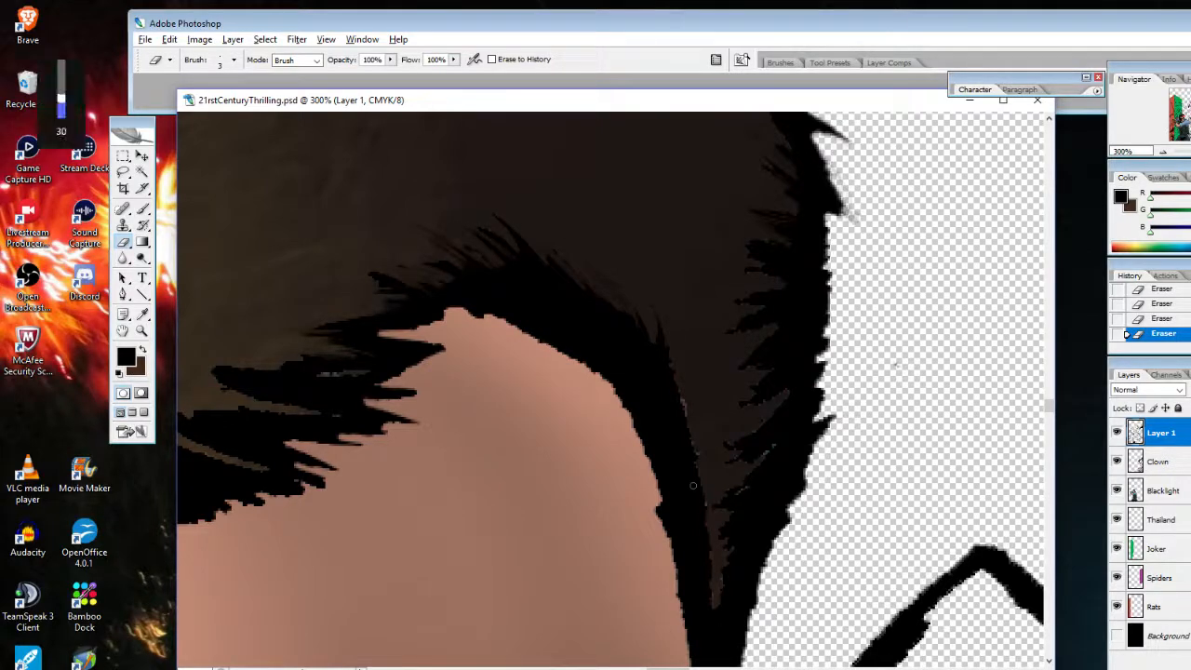
# Erase between the inner strands along the outer sideburn edge, and repaint the broken outline and strands with black
pyautogui.scroll(-2, 693, 486)
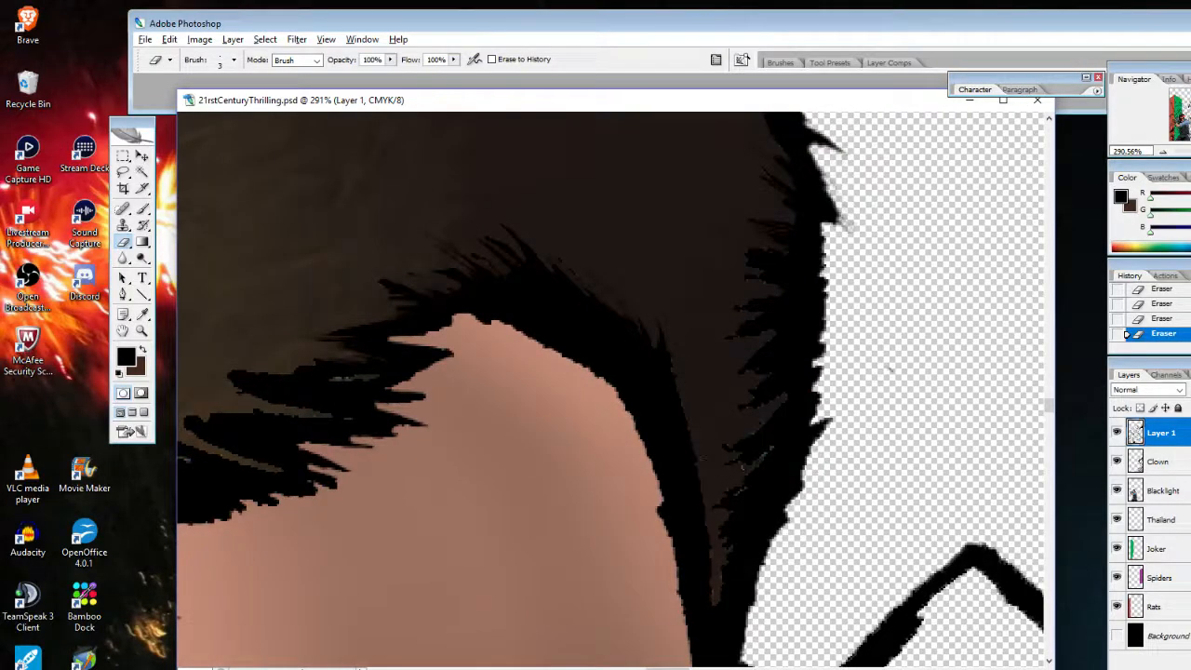
pyautogui.moveTo(787, 441)
pyautogui.mouseDown()
pyautogui.moveTo(793, 419)
pyautogui.moveTo(746, 452)
pyautogui.mouseUp()
pyautogui.moveTo(788, 410); pyautogui.dragTo(726, 448)
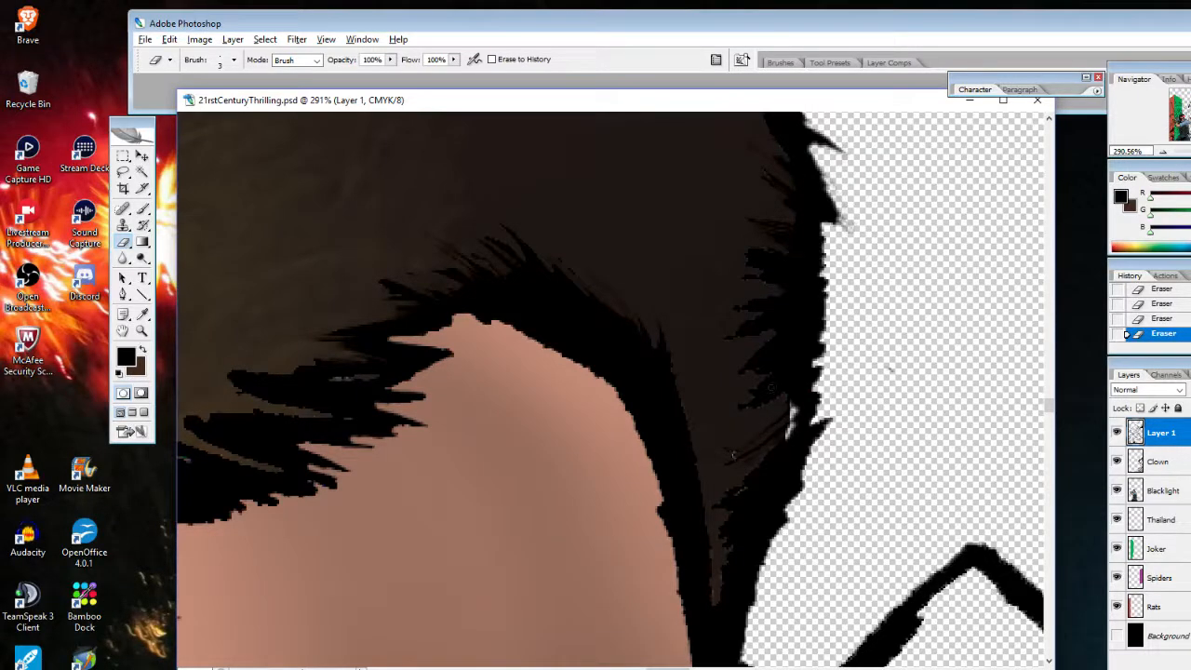
pyautogui.click(142, 208)
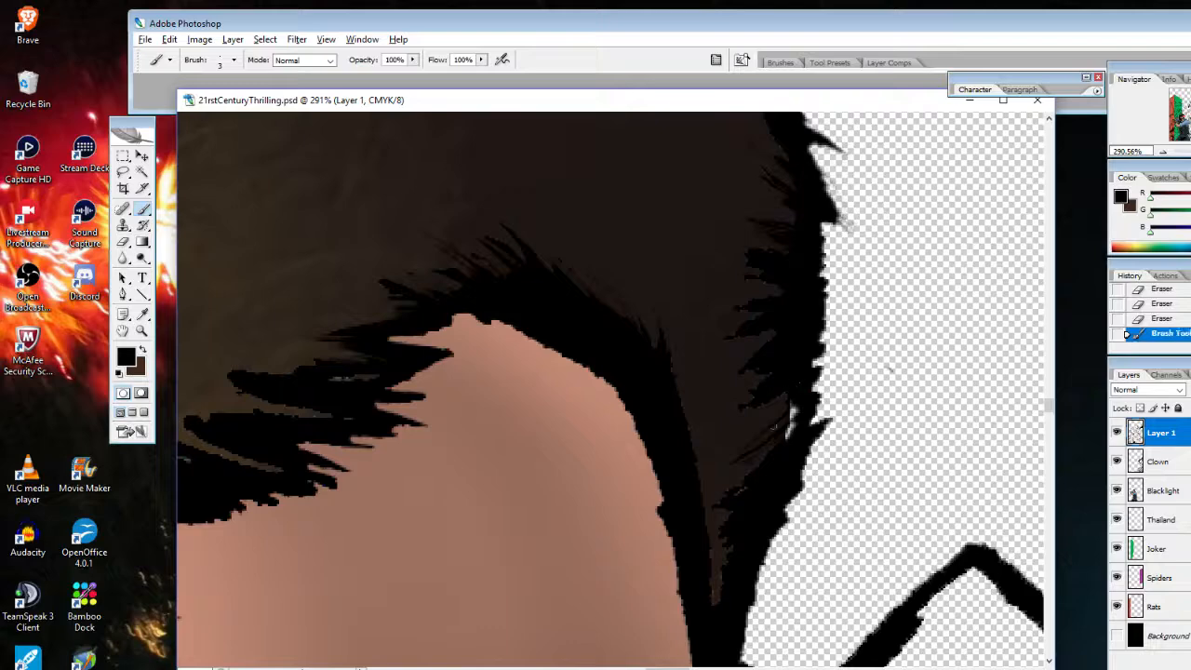
pyautogui.click(798, 384)
pyautogui.click(788, 402)
pyautogui.moveTo(786, 406)
pyautogui.mouseDown()
pyautogui.moveTo(772, 414)
pyautogui.moveTo(789, 428)
pyautogui.moveTo(760, 448)
pyautogui.mouseUp()
pyautogui.click(795, 416)
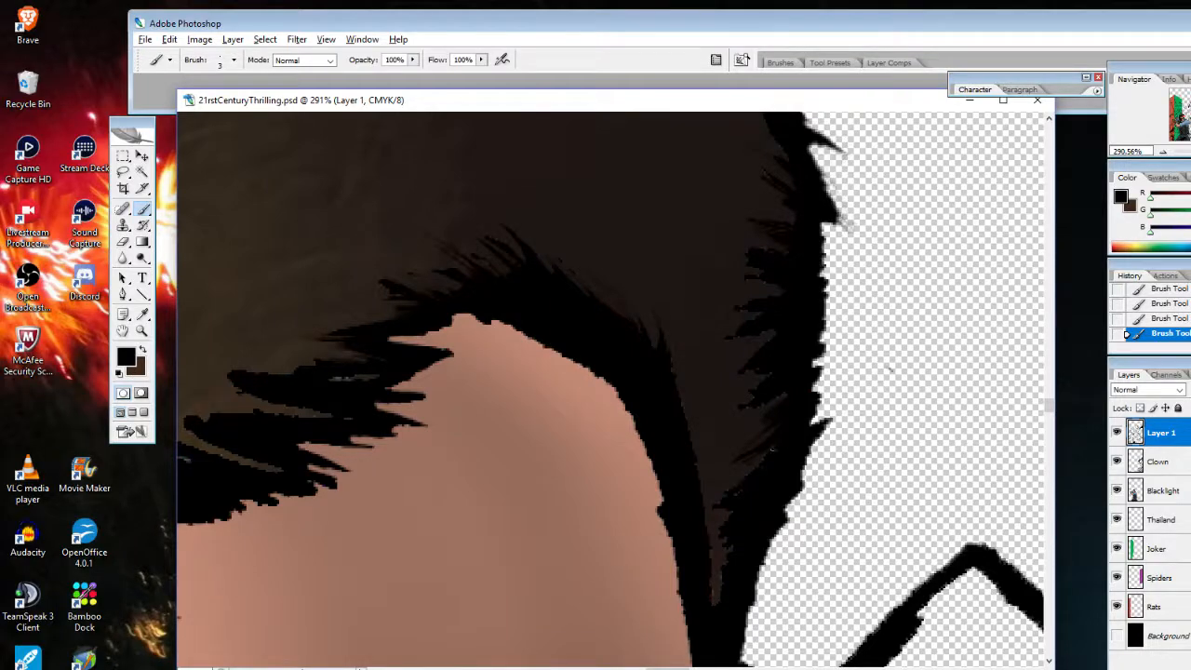
# Thin the strands in the narrow lower wedge of the sideburn with the eraser
pyautogui.click(123, 243)
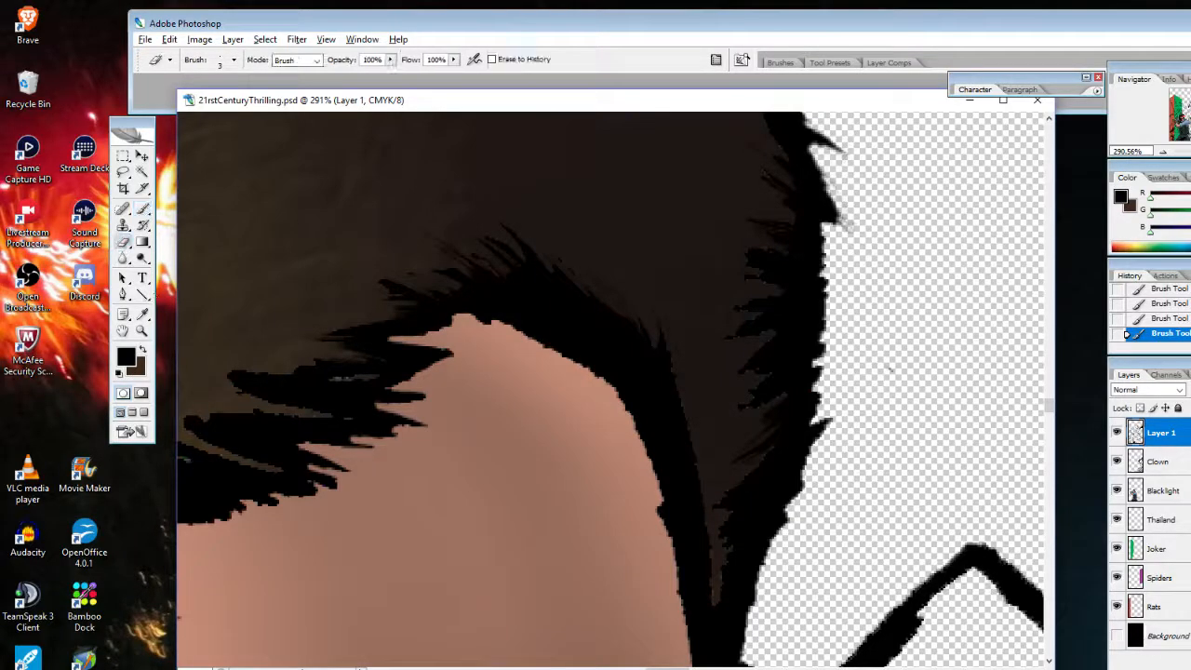
pyautogui.click(715, 499)
pyautogui.click(715, 503)
pyautogui.click(714, 505)
pyautogui.click(715, 509)
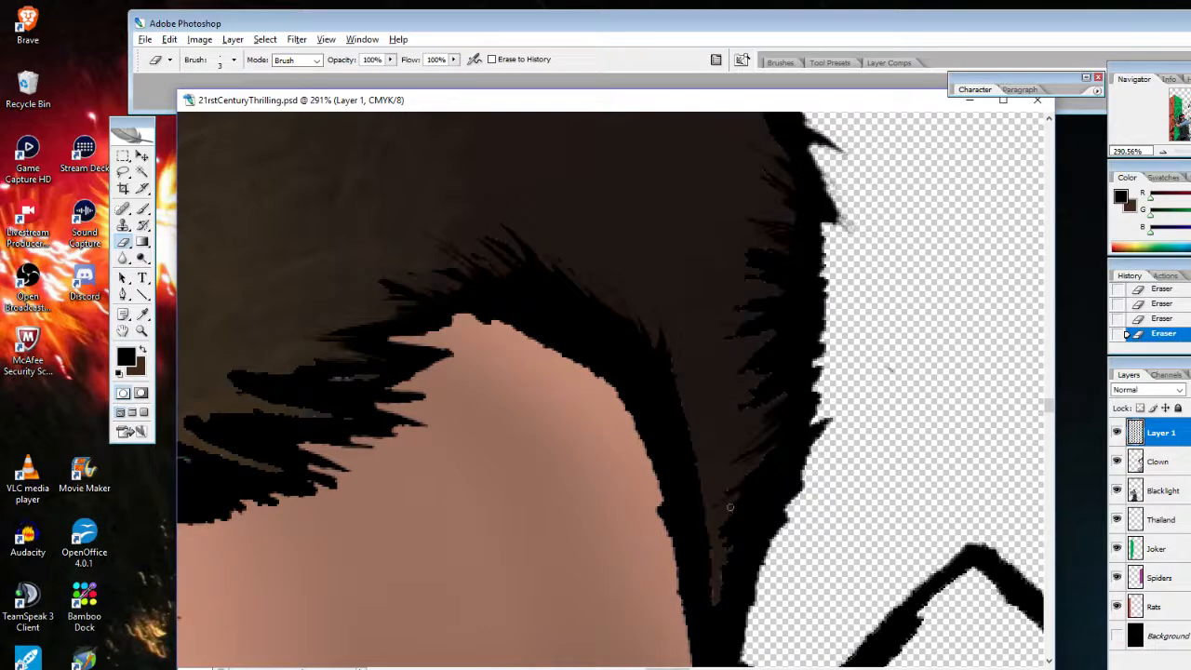
pyautogui.moveTo(731, 524); pyautogui.dragTo(723, 584)
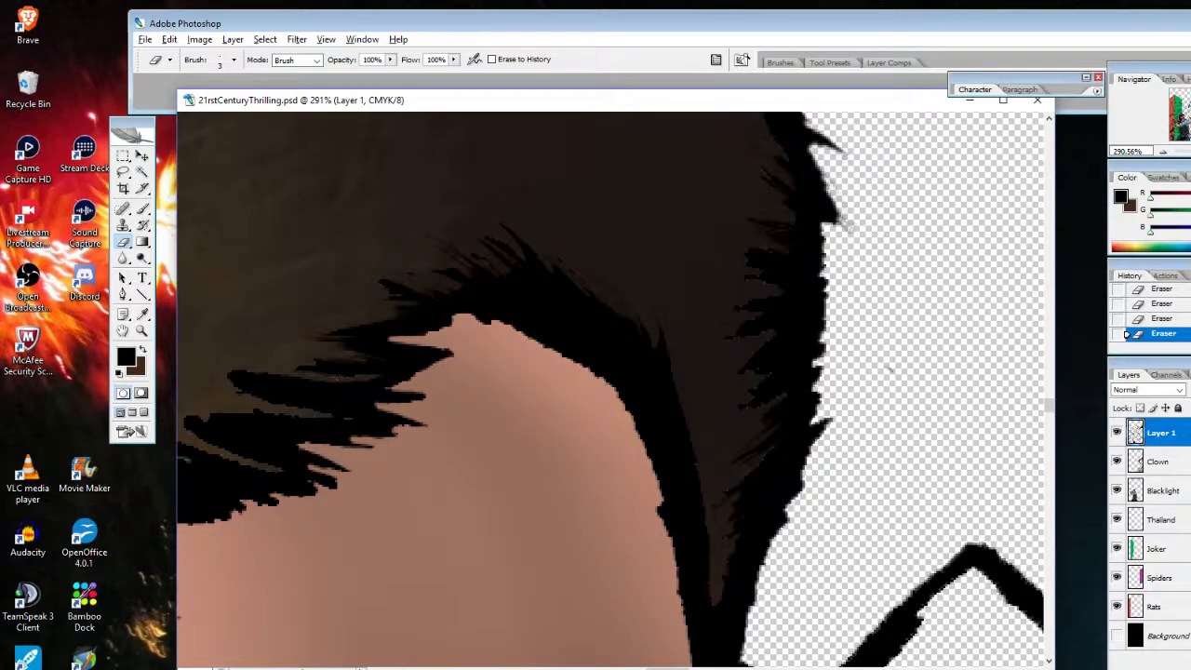
# Thin the blunt strands on the upper edge of the hairline beside the temple peak with the eraser
pyautogui.moveTo(273, 362)
pyautogui.mouseDown()
pyautogui.moveTo(244, 377)
pyautogui.moveTo(293, 380)
pyautogui.moveTo(233, 391)
pyautogui.moveTo(317, 402)
pyautogui.moveTo(311, 415)
pyautogui.moveTo(257, 397)
pyautogui.moveTo(324, 390)
pyautogui.mouseUp()
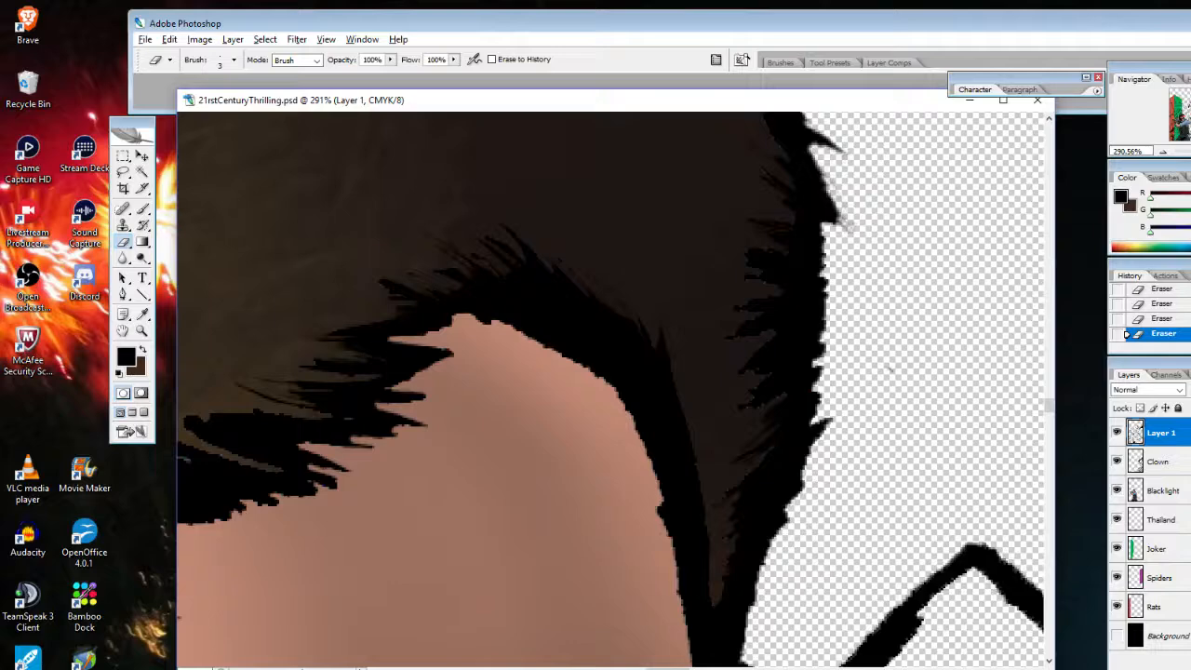
pyautogui.moveTo(677, 584); pyautogui.dragTo(685, 616)
pyautogui.moveTo(667, 667); pyautogui.dragTo(643, 667)
pyautogui.moveTo(710, 415)
pyautogui.mouseDown()
pyautogui.moveTo(744, 419)
pyautogui.moveTo(749, 447)
pyautogui.moveTo(757, 438)
pyautogui.mouseUp()
pyautogui.moveTo(705, 416)
pyautogui.mouseDown()
pyautogui.moveTo(780, 419)
pyautogui.moveTo(707, 445)
pyautogui.moveTo(680, 427)
pyautogui.mouseUp()
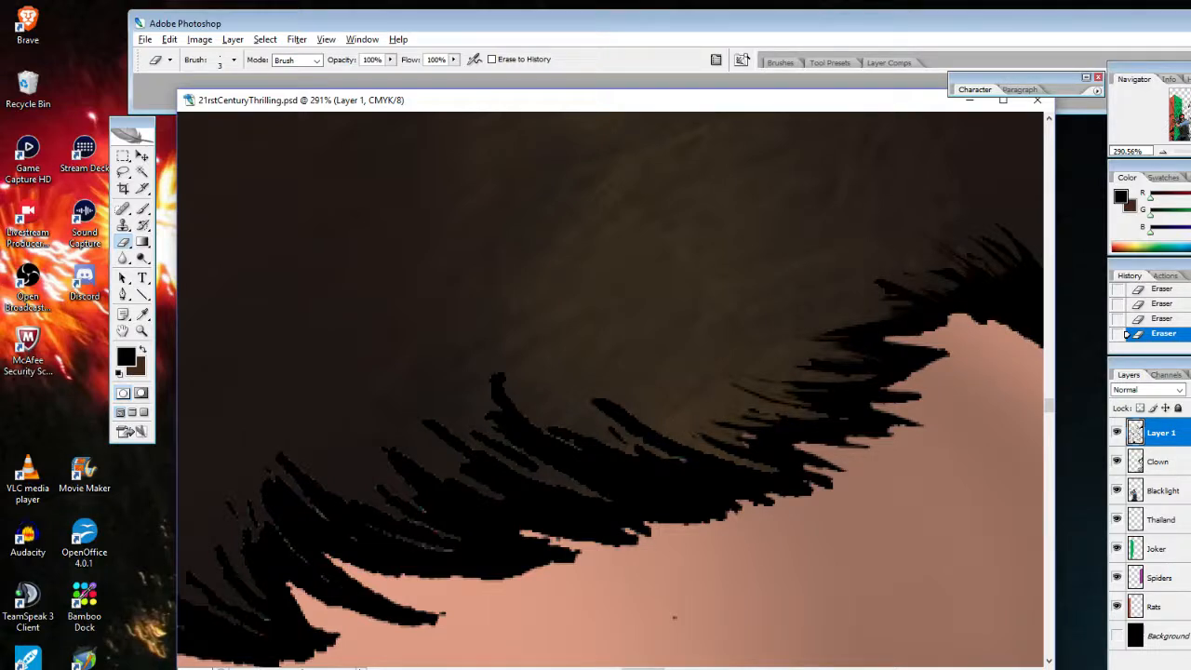
# Repaint the thinned strands beside the temple peak with fine black brush strokes
pyautogui.click(143, 208)
pyautogui.moveTo(702, 424); pyautogui.dragTo(756, 439)
pyautogui.moveTo(704, 425)
pyautogui.mouseDown()
pyautogui.moveTo(745, 437)
pyautogui.moveTo(721, 423)
pyautogui.mouseUp()
pyautogui.moveTo(704, 419); pyautogui.dragTo(745, 446)
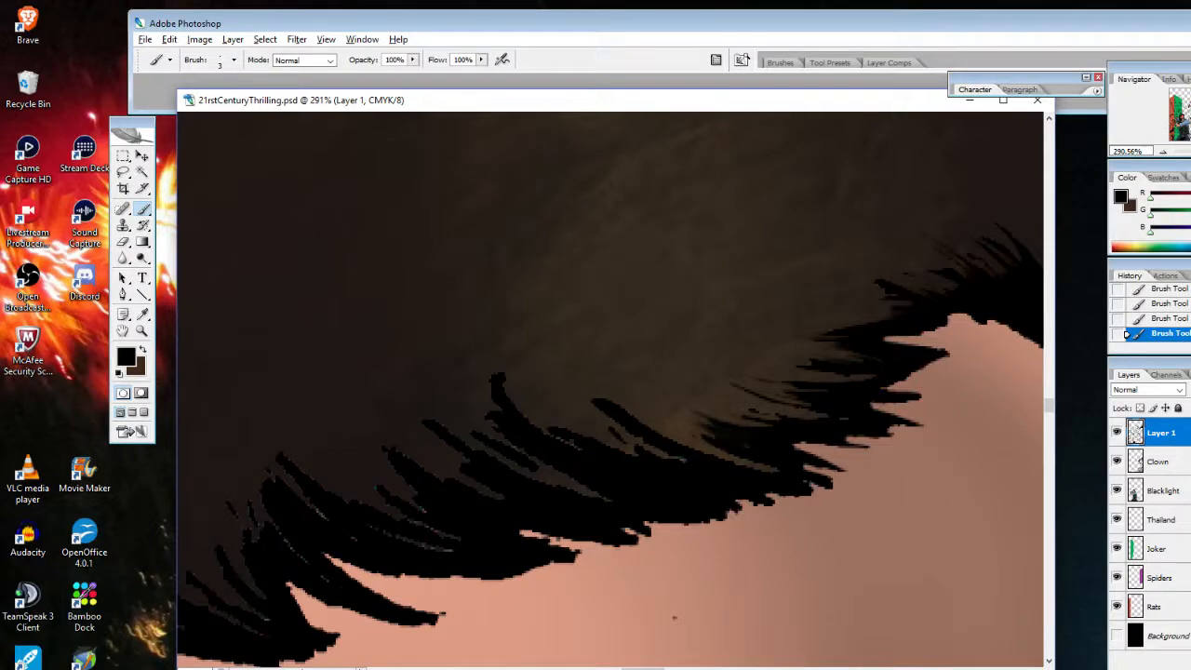
# Erase around the two long blunt strands above the middle of the hairline to taper them into fine points
pyautogui.click(124, 243)
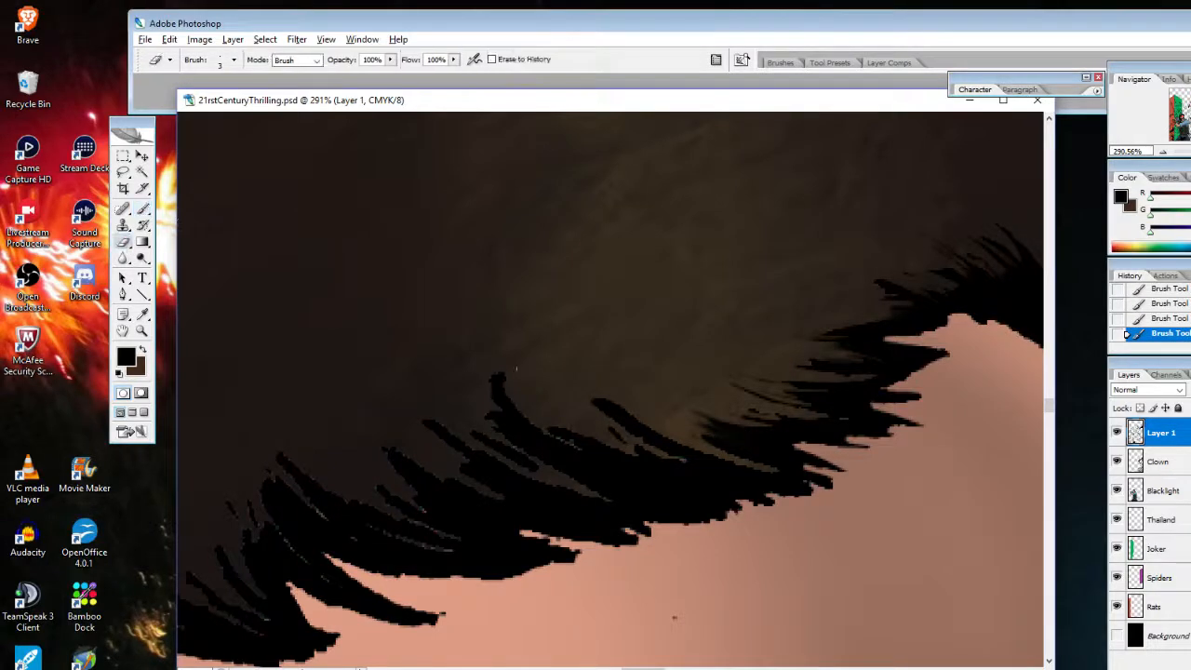
pyautogui.moveTo(517, 368)
pyautogui.mouseDown()
pyautogui.moveTo(497, 384)
pyautogui.moveTo(523, 413)
pyautogui.mouseUp()
pyautogui.moveTo(569, 445); pyautogui.dragTo(580, 451)
pyautogui.moveTo(556, 431); pyautogui.dragTo(609, 453)
pyautogui.moveTo(596, 443); pyautogui.dragTo(661, 464)
pyautogui.moveTo(620, 440); pyautogui.dragTo(687, 463)
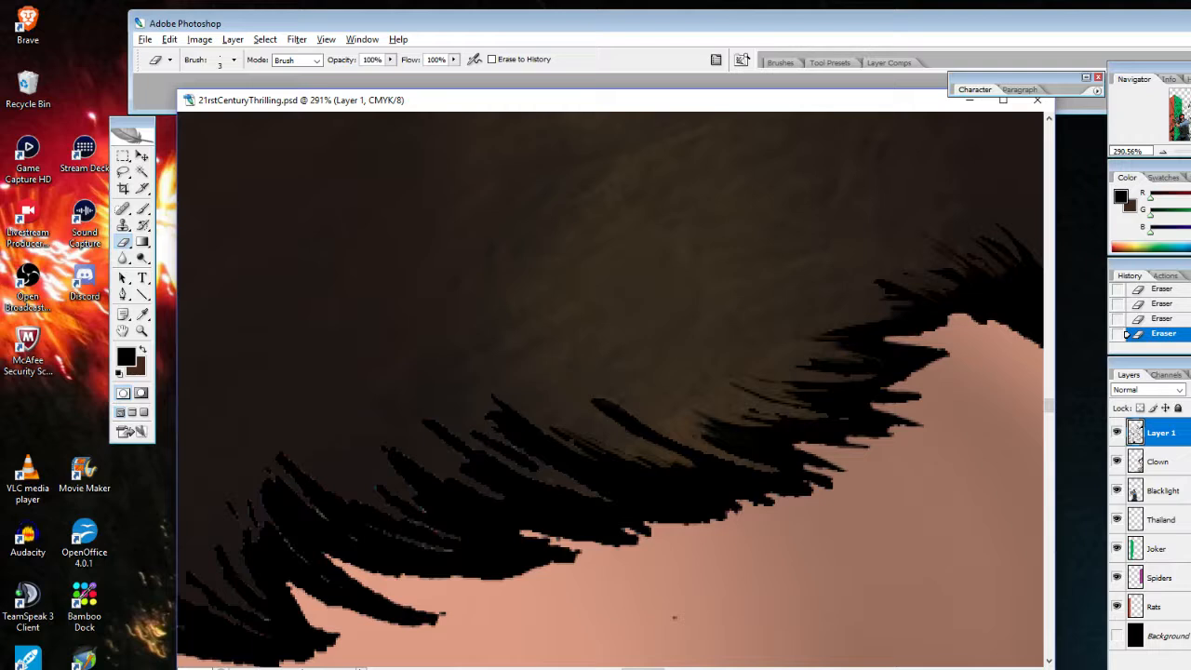
pyautogui.moveTo(596, 400); pyautogui.dragTo(709, 462)
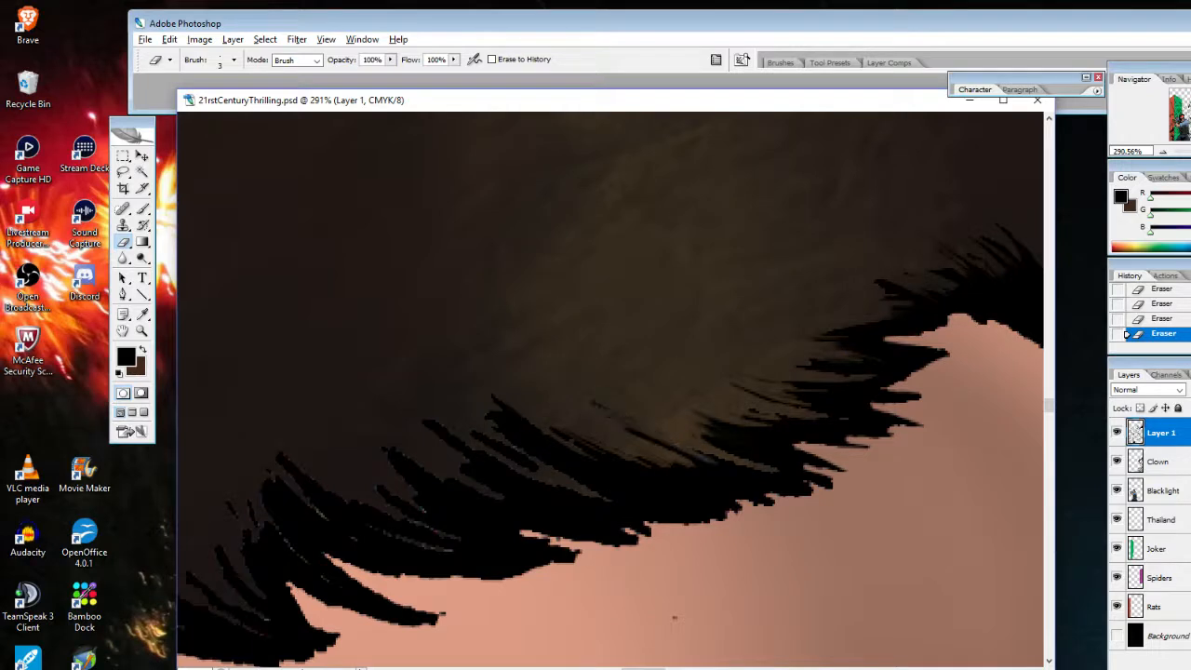
# Paint fine black strands between the two tapered ones, keeping black 000000 as the foreground colour
pyautogui.press('b')
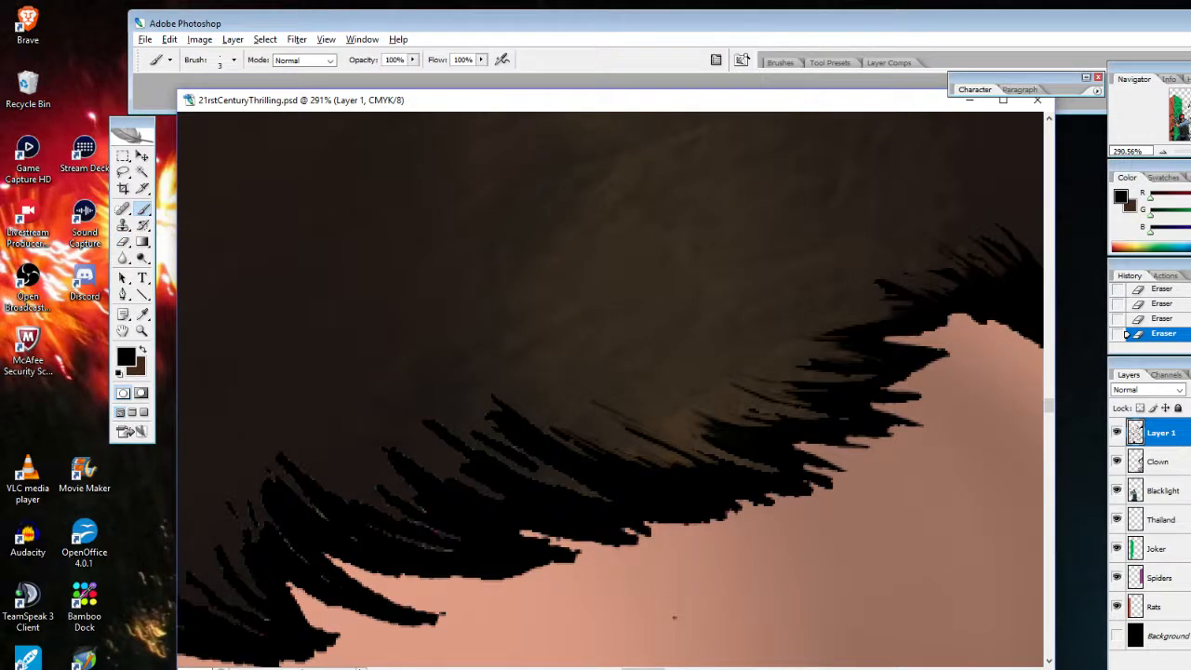
pyautogui.moveTo(625, 439); pyautogui.dragTo(654, 454)
pyautogui.moveTo(628, 439); pyautogui.dragTo(694, 466)
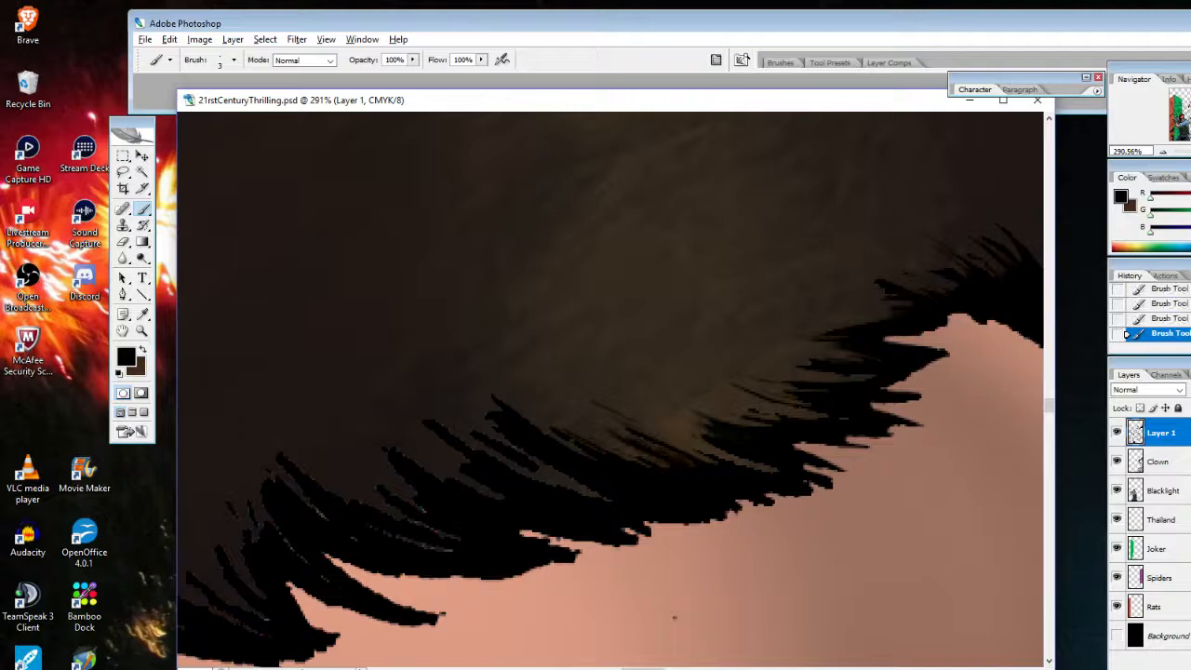
pyautogui.moveTo(620, 433)
pyautogui.mouseDown()
pyautogui.moveTo(688, 461)
pyautogui.moveTo(669, 465)
pyautogui.mouseUp()
pyautogui.click(126, 361)
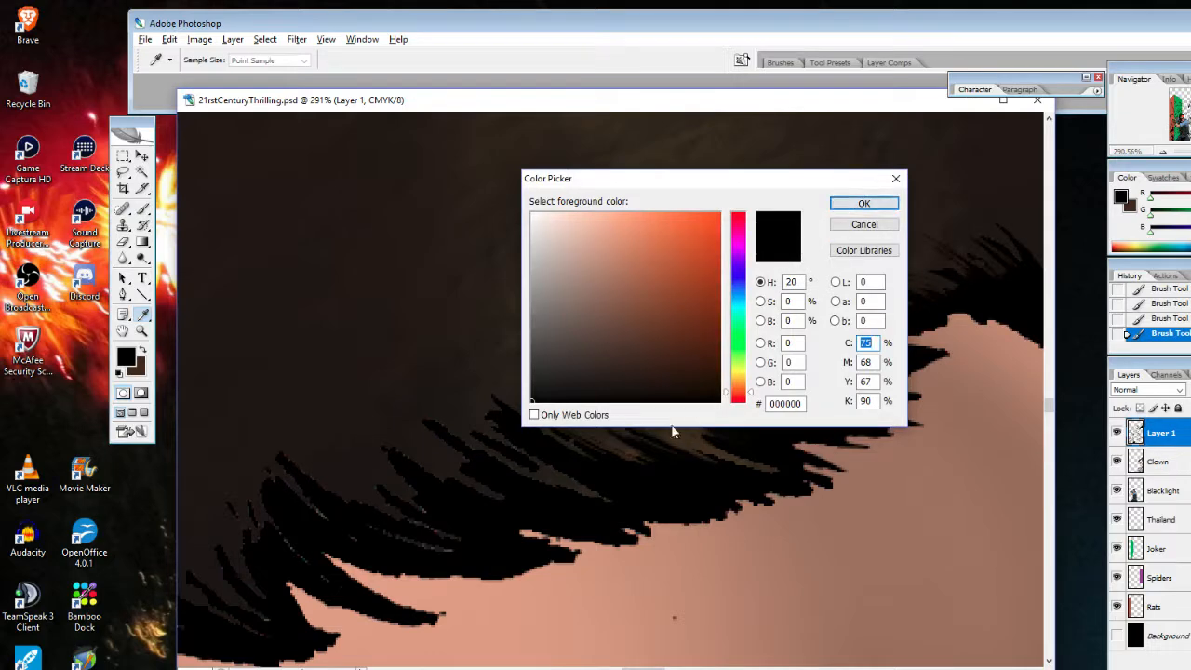
pyautogui.press('Return')
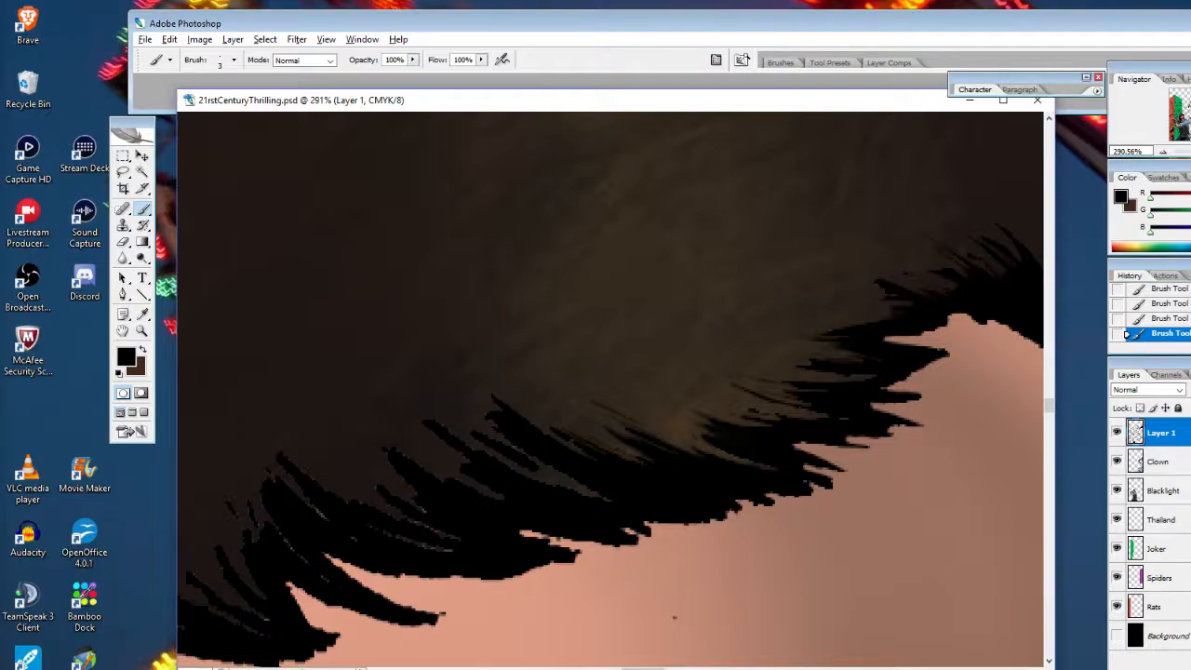
# Sharpen the blunt tuft tips along the hairline's lower edge over the forehead with the eraser
pyautogui.click(124, 243)
pyautogui.moveTo(720, 514)
pyautogui.mouseDown()
pyautogui.moveTo(739, 499)
pyautogui.moveTo(769, 502)
pyautogui.mouseUp()
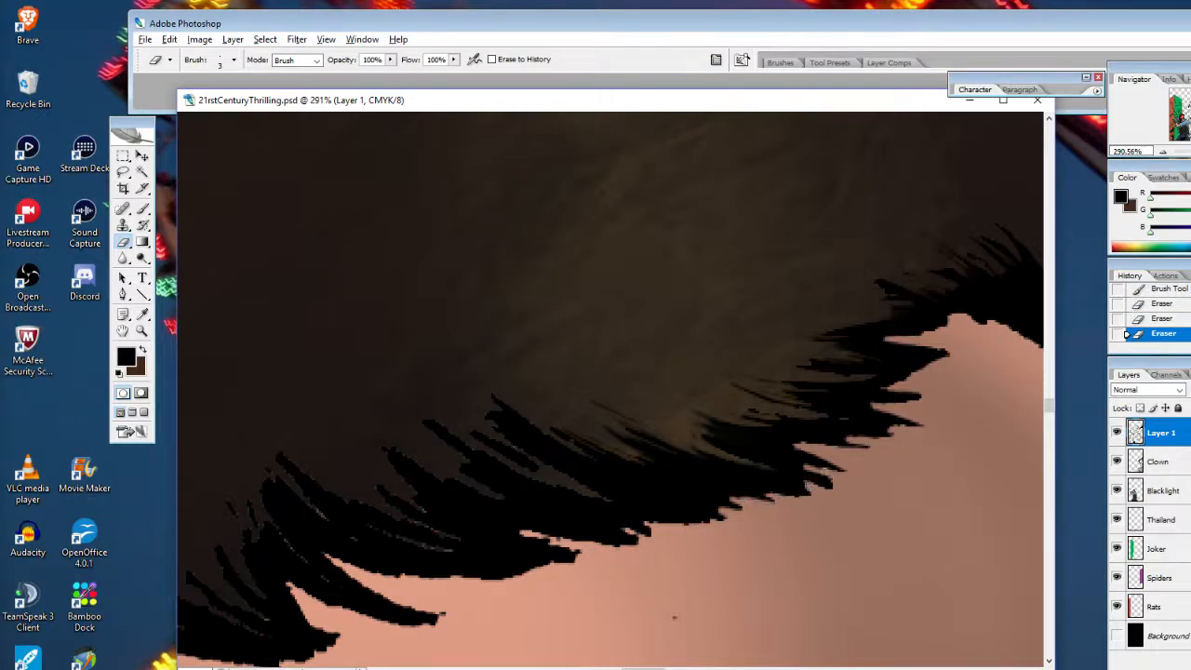
pyautogui.moveTo(812, 484); pyautogui.dragTo(821, 479)
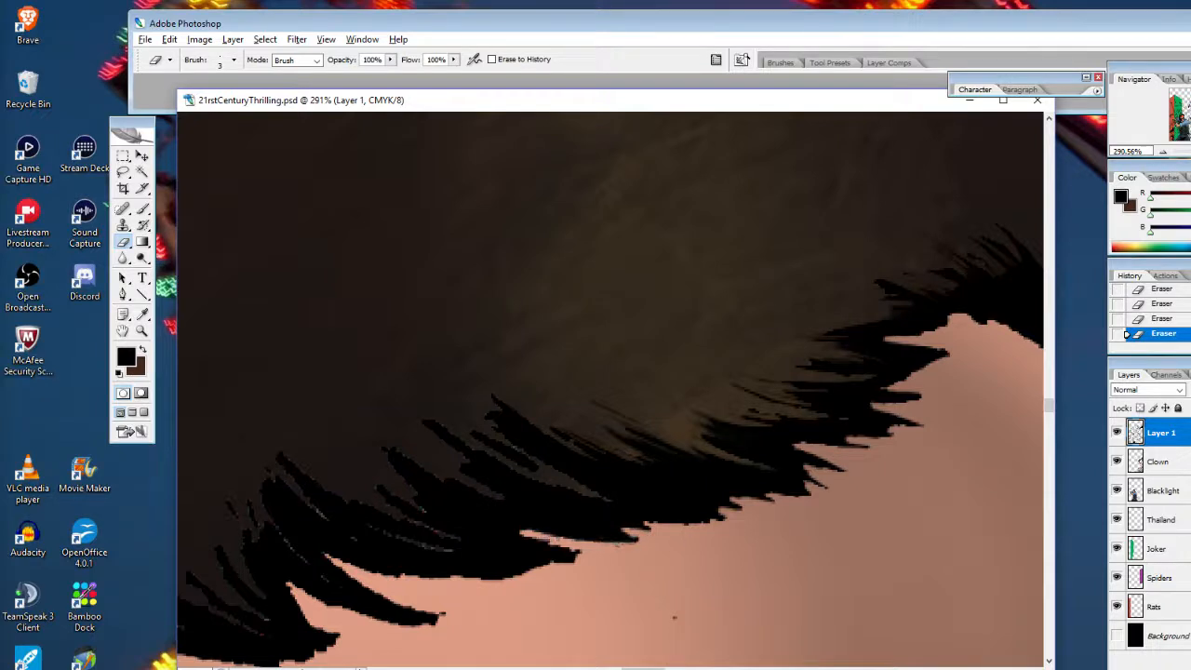
pyautogui.moveTo(535, 538)
pyautogui.mouseDown()
pyautogui.moveTo(573, 562)
pyautogui.moveTo(583, 555)
pyautogui.moveTo(556, 566)
pyautogui.mouseUp()
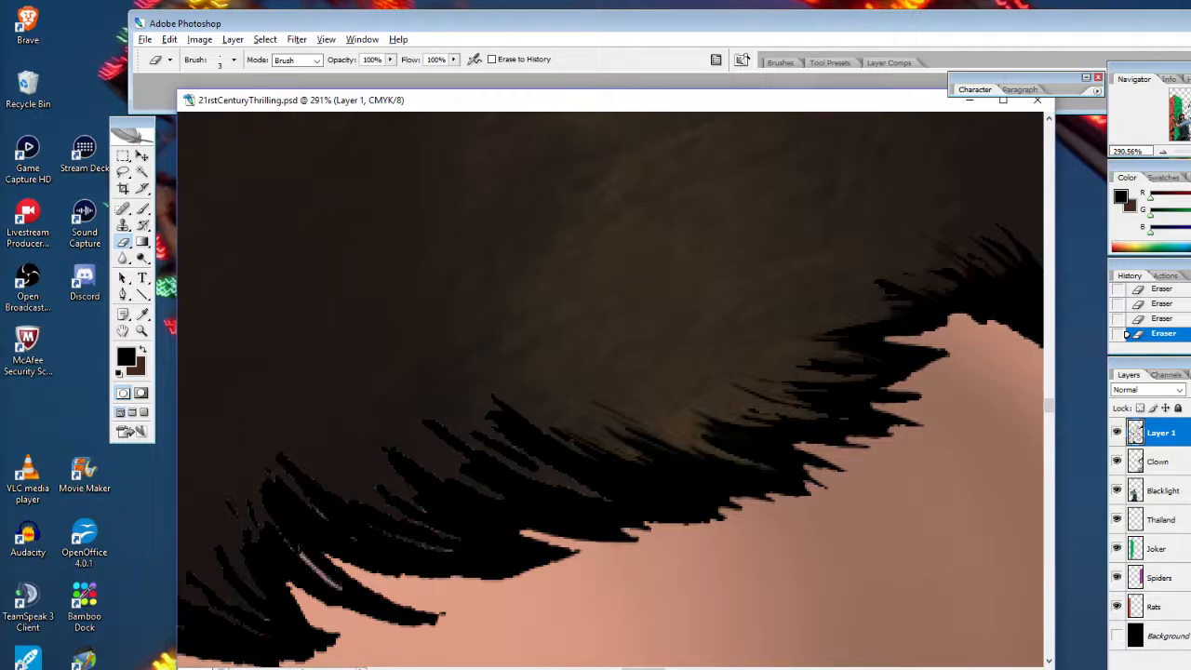
# Fill the light slit inside the long pointed forehead tuft with black and taper the tuft's tip with the eraser
pyautogui.click(142, 209)
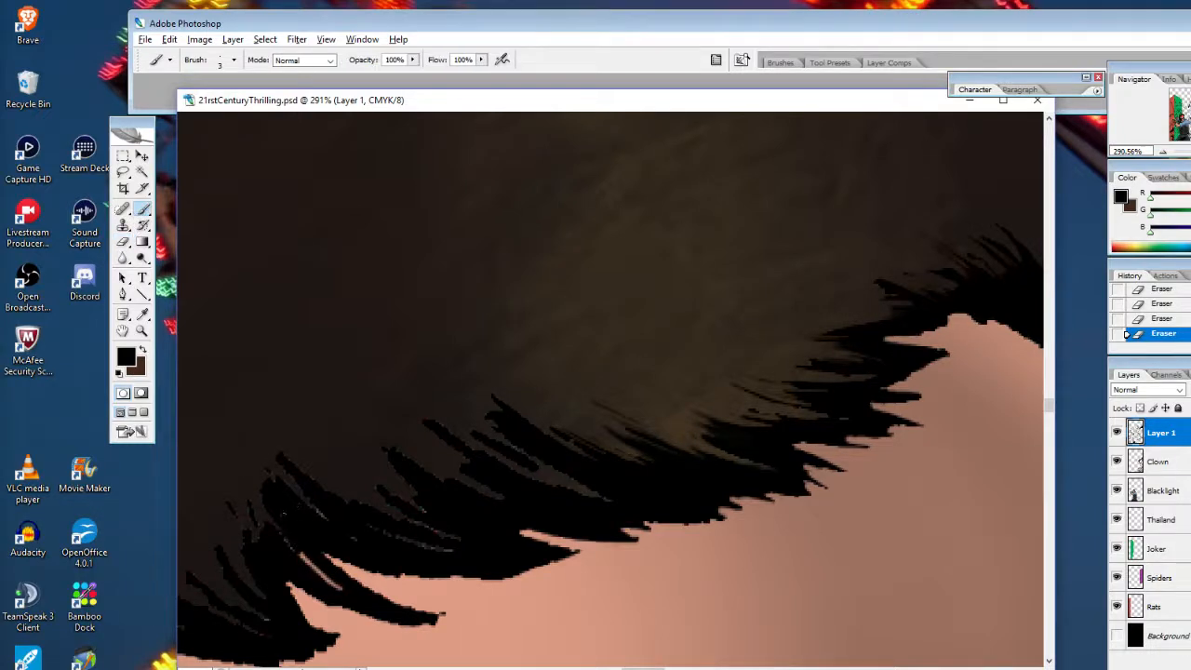
pyautogui.moveTo(307, 558)
pyautogui.mouseDown()
pyautogui.moveTo(328, 581)
pyautogui.moveTo(305, 558)
pyautogui.mouseUp()
pyautogui.click(123, 242)
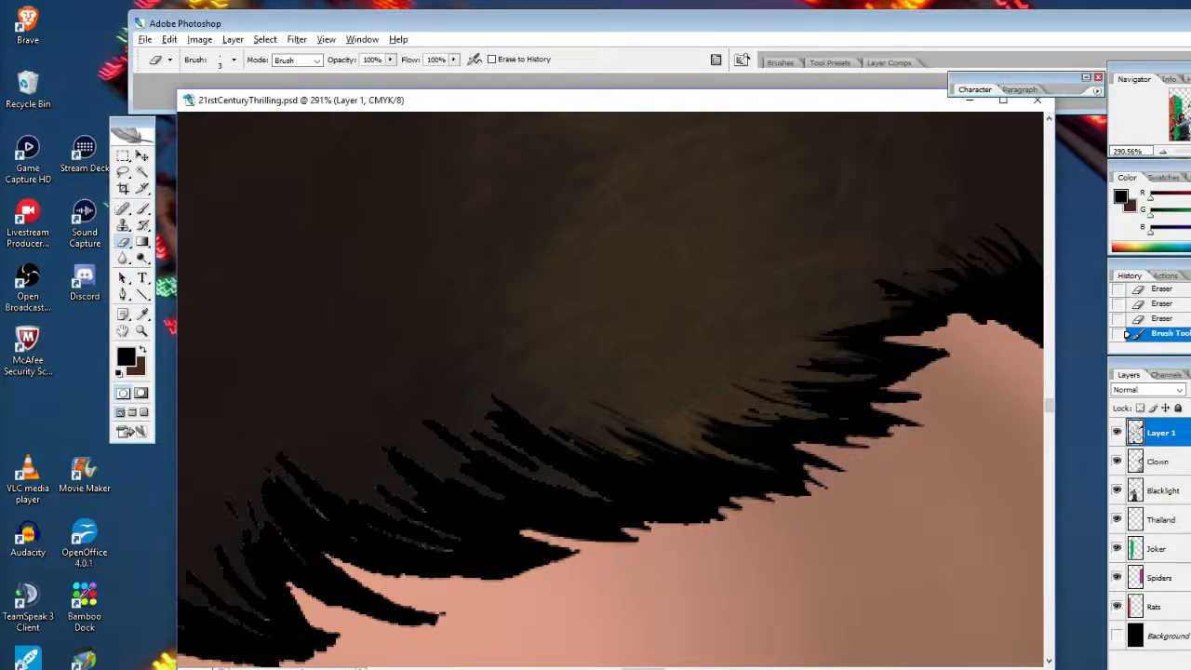
pyautogui.moveTo(326, 557); pyautogui.dragTo(444, 633)
pyautogui.moveTo(360, 584)
pyautogui.mouseDown()
pyautogui.moveTo(451, 630)
pyautogui.moveTo(423, 606)
pyautogui.mouseUp()
pyautogui.click(422, 606)
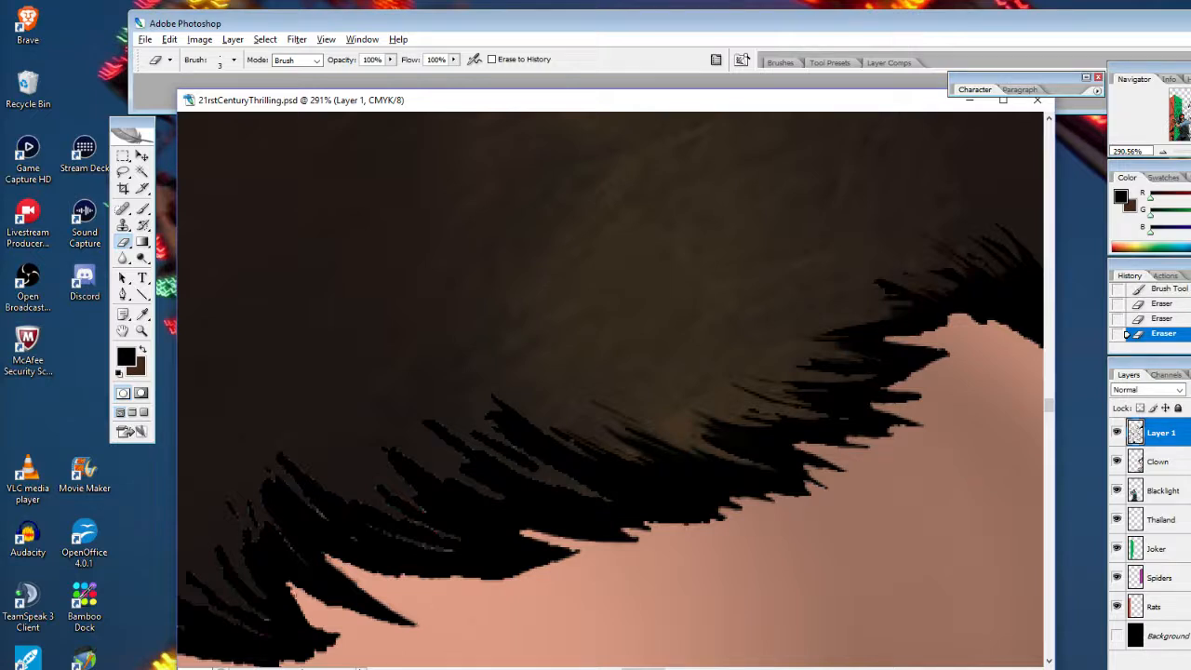
# Deepen the skin notch beside the pointed tuft with the eraser and touch up its top with black
pyautogui.click(285, 584)
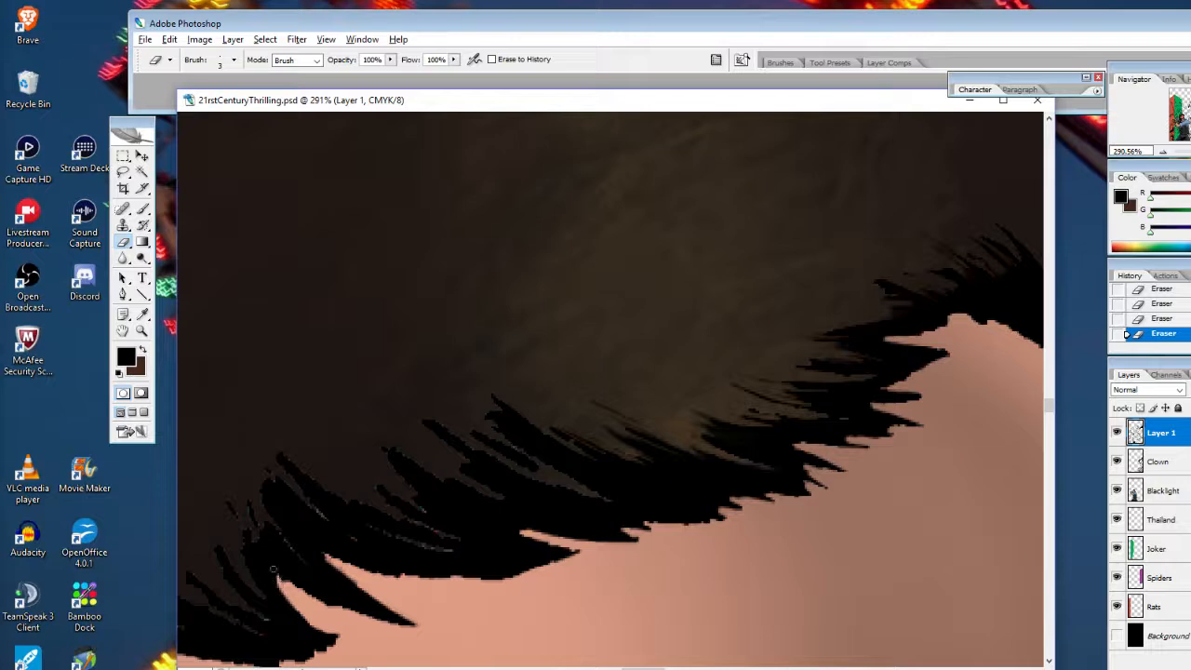
pyautogui.click(142, 208)
pyautogui.moveTo(278, 563)
pyautogui.mouseDown()
pyautogui.moveTo(306, 622)
pyautogui.moveTo(279, 574)
pyautogui.mouseUp()
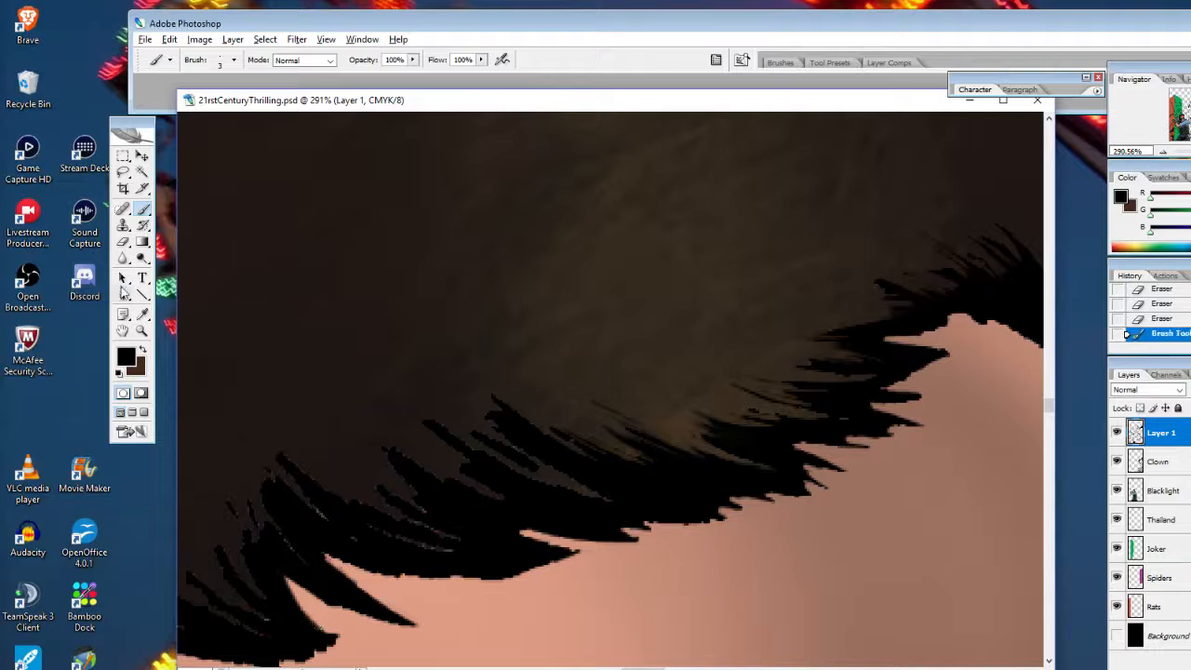
# Erase between the strands directly above the pointed tuft to break the thick black area into fine hairs
pyautogui.click(123, 242)
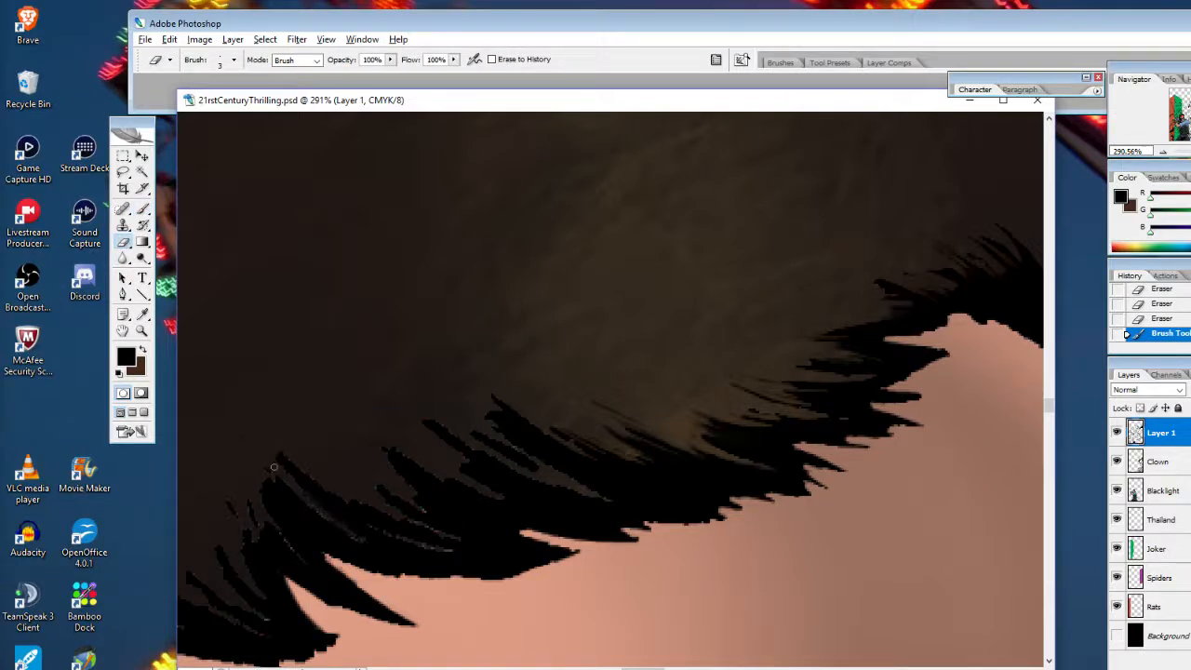
pyautogui.moveTo(275, 471); pyautogui.dragTo(303, 507)
pyautogui.moveTo(273, 474); pyautogui.dragTo(301, 512)
pyautogui.moveTo(270, 480)
pyautogui.mouseDown()
pyautogui.moveTo(300, 513)
pyautogui.moveTo(301, 563)
pyautogui.mouseUp()
pyautogui.moveTo(227, 503); pyautogui.dragTo(237, 517)
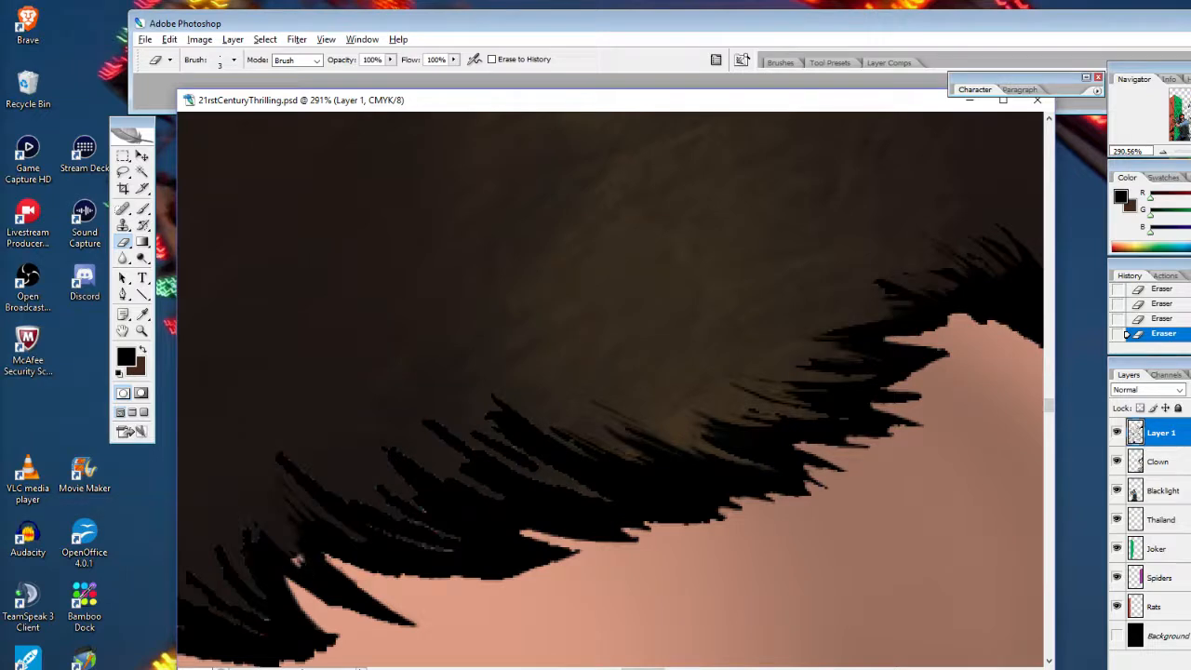
pyautogui.moveTo(246, 559); pyautogui.dragTo(254, 571)
# Fill the stray gap at the base of the pointed tuft with black and paint a bold strand rising beside it
pyautogui.click(140, 210)
pyautogui.click(296, 563)
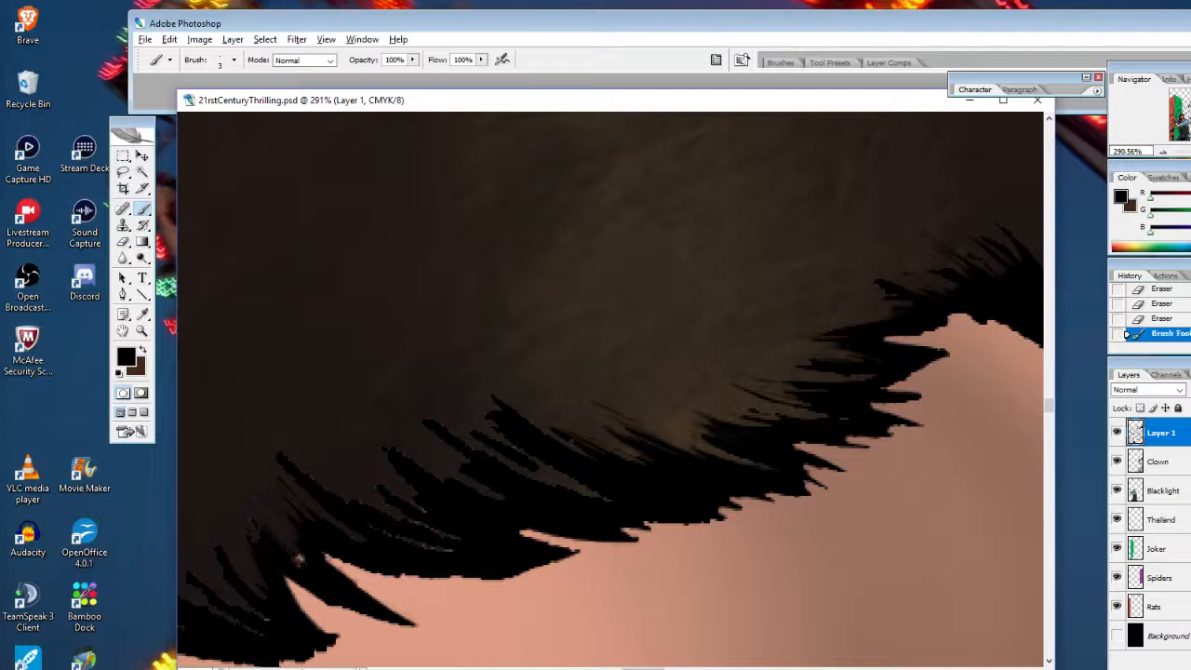
pyautogui.click(297, 562)
pyautogui.click(298, 561)
pyautogui.click(298, 559)
pyautogui.click(300, 558)
pyautogui.click(300, 558)
pyautogui.moveTo(303, 557); pyautogui.dragTo(314, 571)
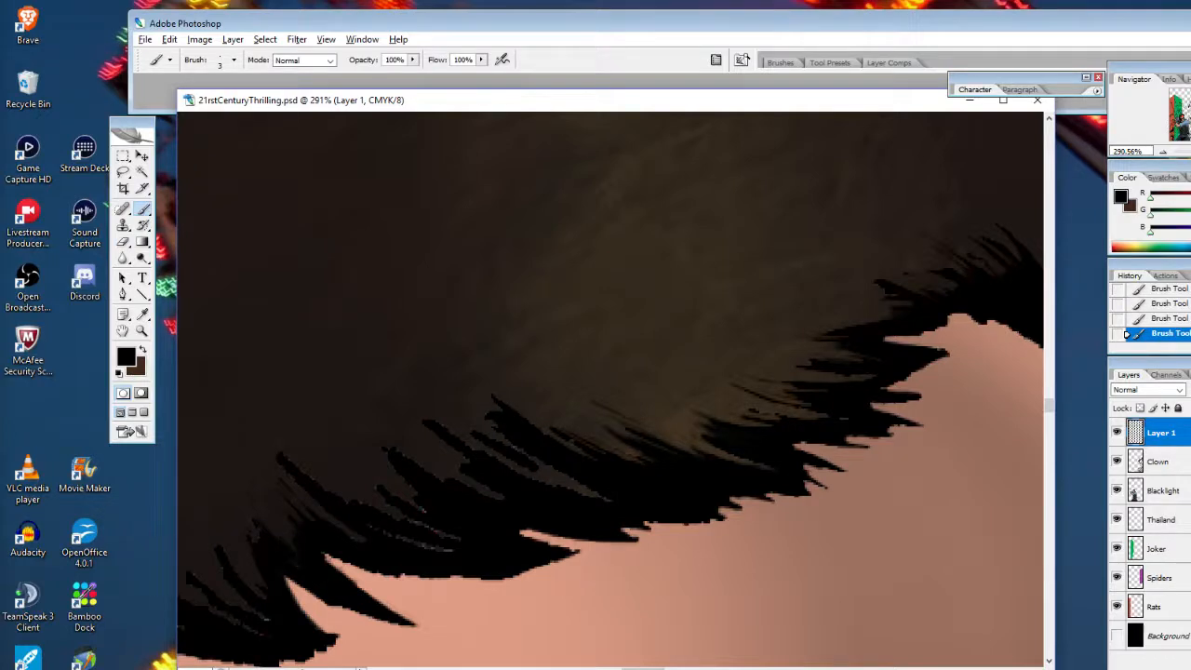
pyautogui.moveTo(245, 510); pyautogui.dragTo(295, 568)
pyautogui.moveTo(256, 514)
pyautogui.mouseDown()
pyautogui.moveTo(245, 527)
pyautogui.moveTo(257, 538)
pyautogui.mouseUp()
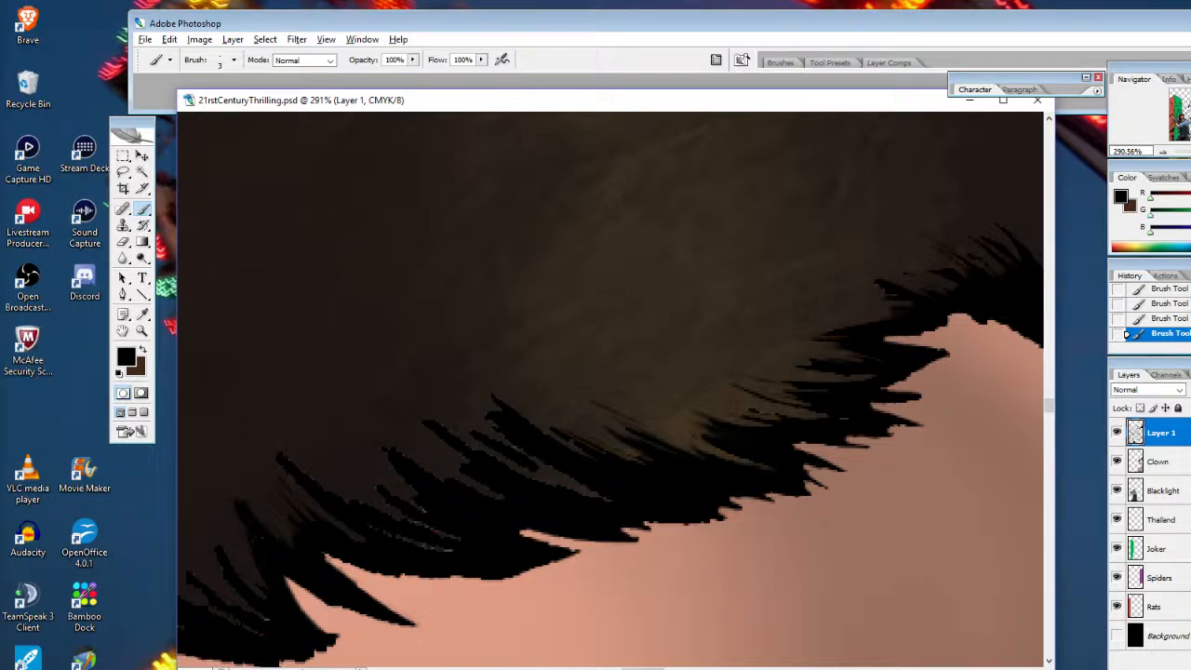
# Thin and separate the upper hairline strands between the pointed tuft and the middle of the forehead with the eraser
pyautogui.click(124, 244)
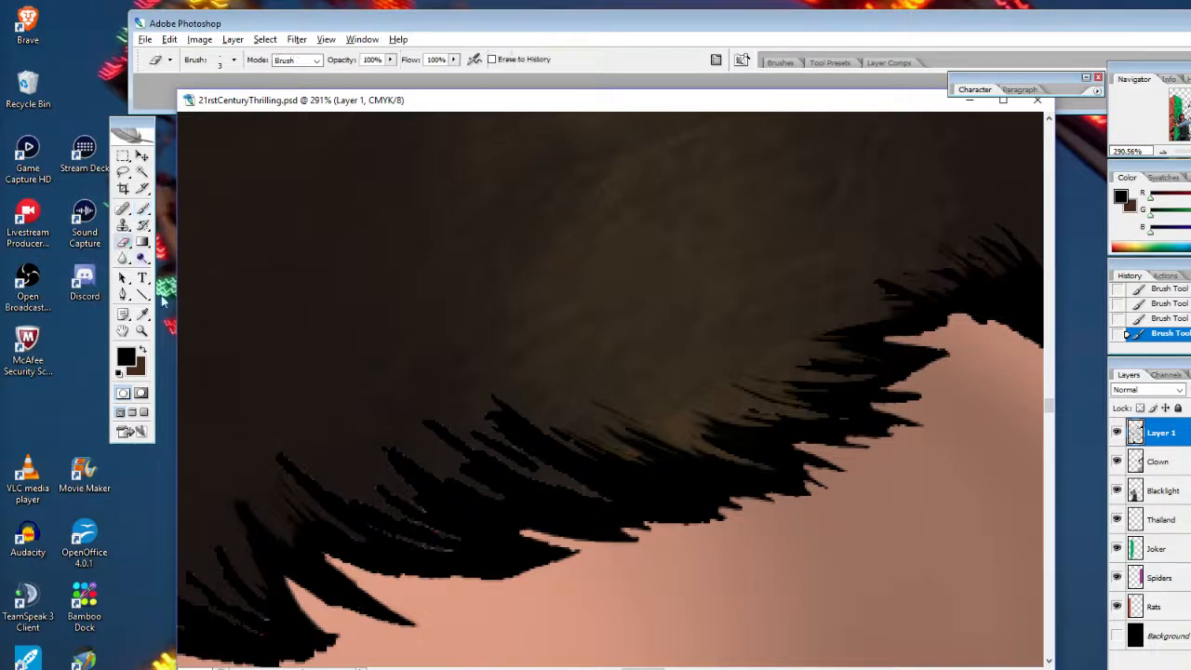
pyautogui.moveTo(299, 586); pyautogui.dragTo(328, 600)
pyautogui.moveTo(322, 551); pyautogui.dragTo(352, 579)
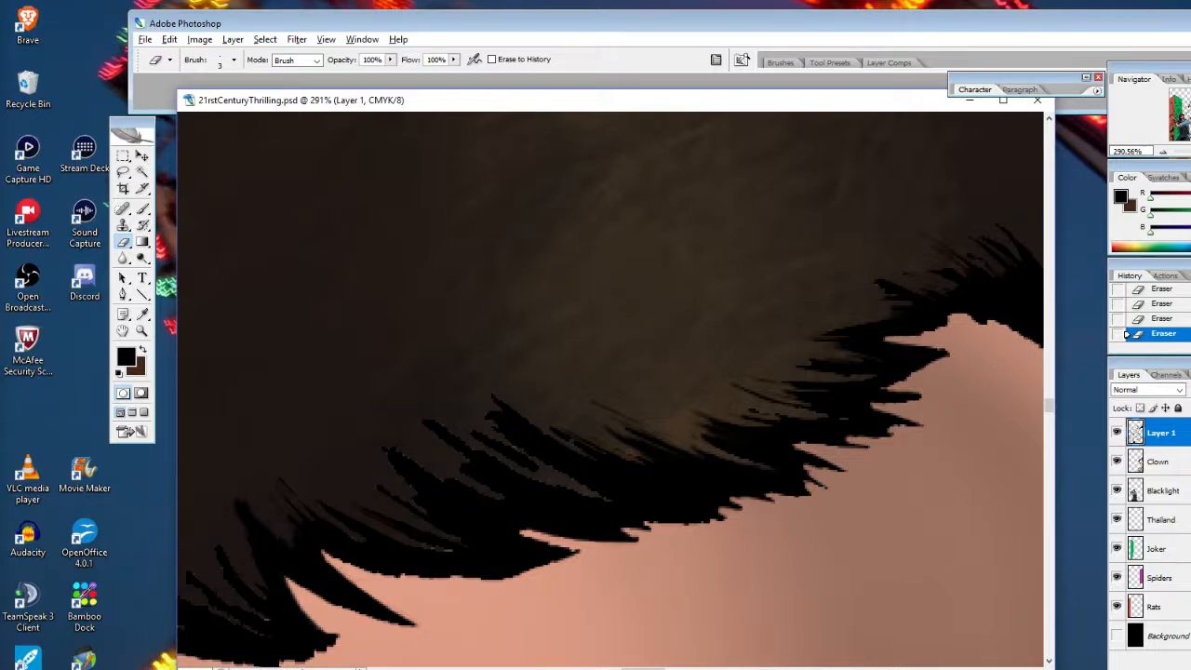
pyautogui.moveTo(422, 486); pyautogui.dragTo(393, 451)
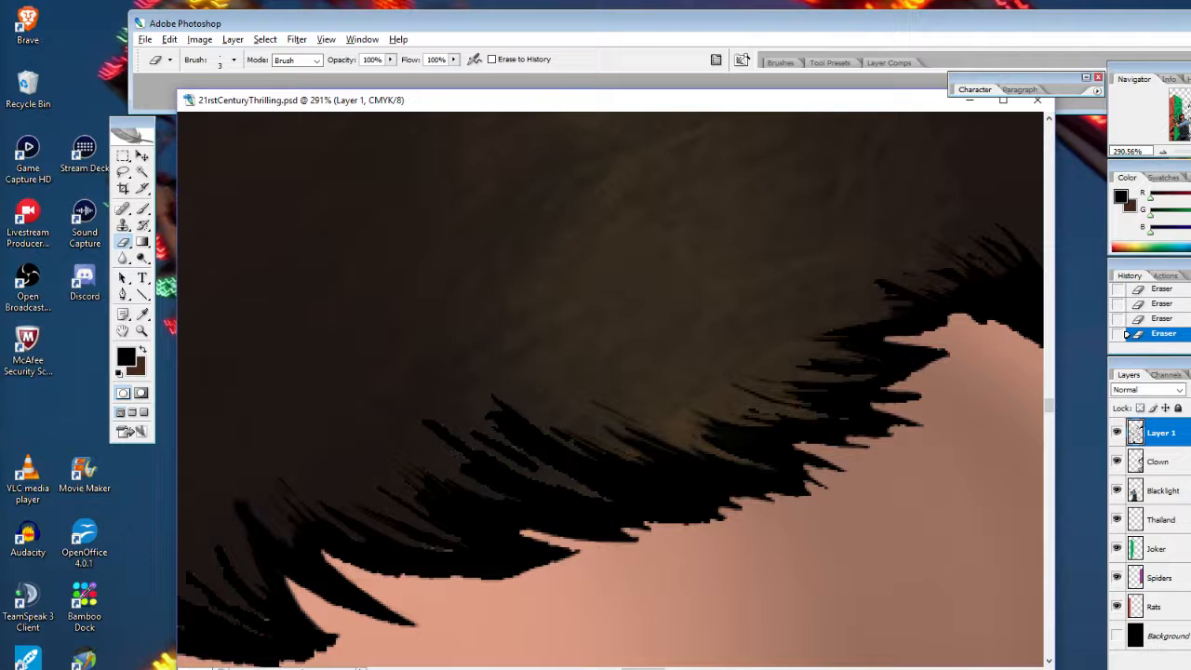
pyautogui.moveTo(486, 477)
pyautogui.mouseDown()
pyautogui.moveTo(462, 469)
pyautogui.moveTo(426, 421)
pyautogui.mouseUp()
pyautogui.moveTo(555, 465)
pyautogui.mouseDown()
pyautogui.moveTo(476, 434)
pyautogui.moveTo(502, 452)
pyautogui.moveTo(486, 413)
pyautogui.moveTo(515, 436)
pyautogui.mouseUp()
pyautogui.moveTo(560, 462); pyautogui.dragTo(499, 410)
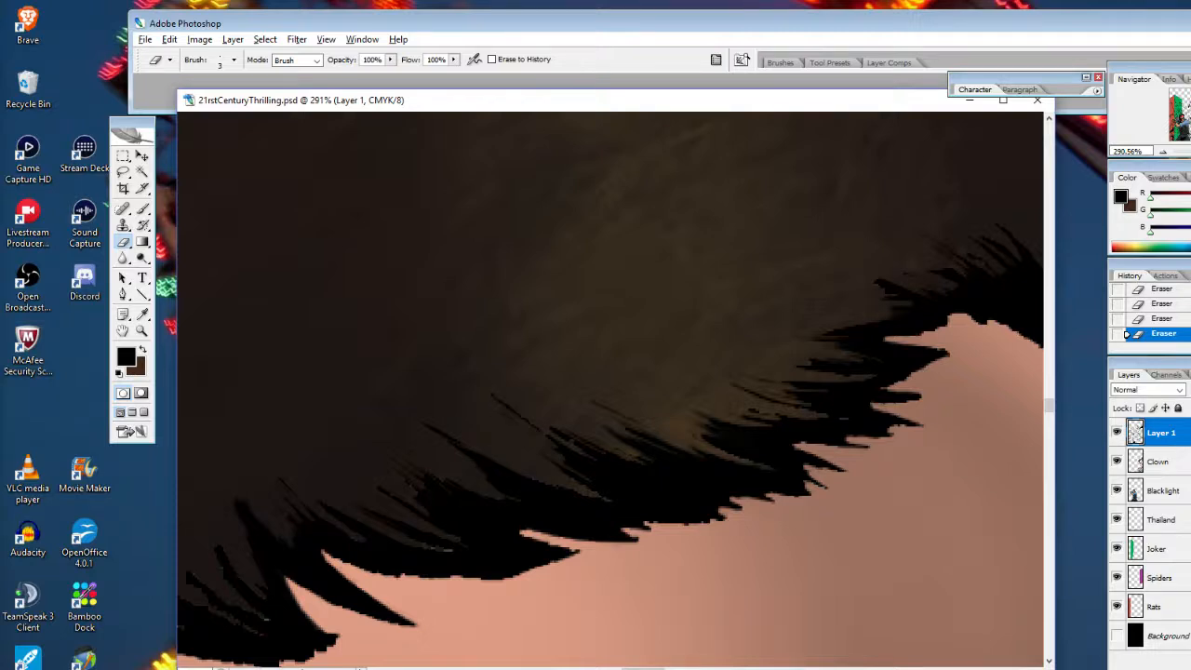
pyautogui.moveTo(521, 499); pyautogui.dragTo(485, 475)
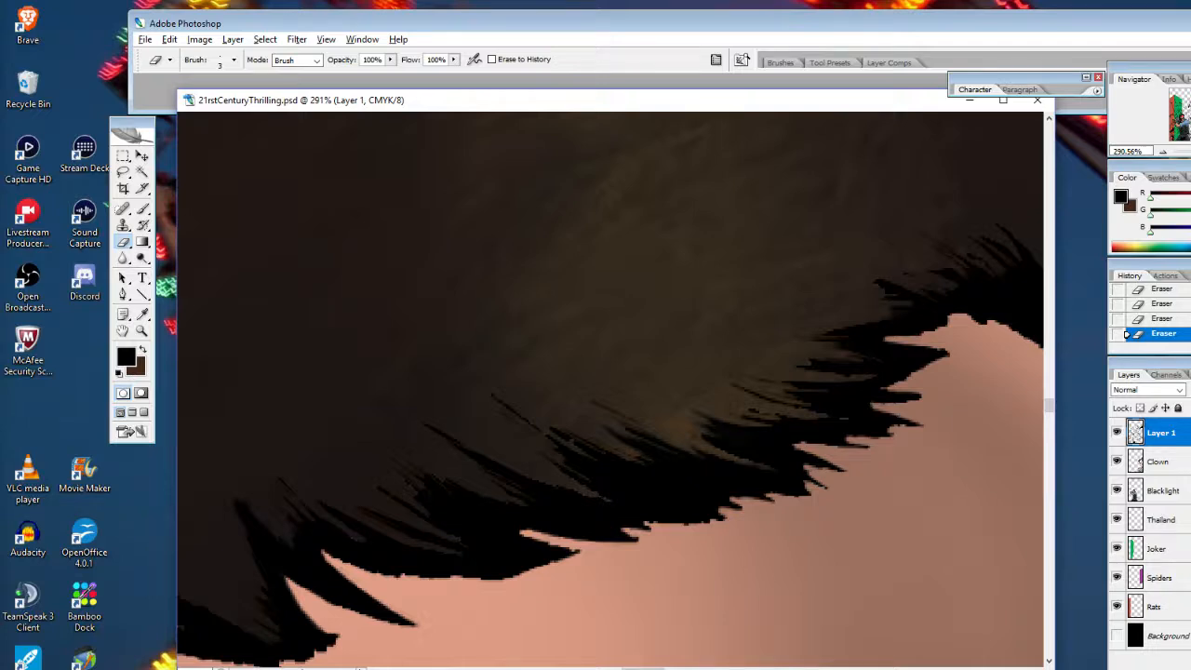
# Erase between the upper strands on the hairline section beyond the pointed tuft, tapering their blunt tips
pyautogui.moveTo(642, 667); pyautogui.dragTo(617, 668)
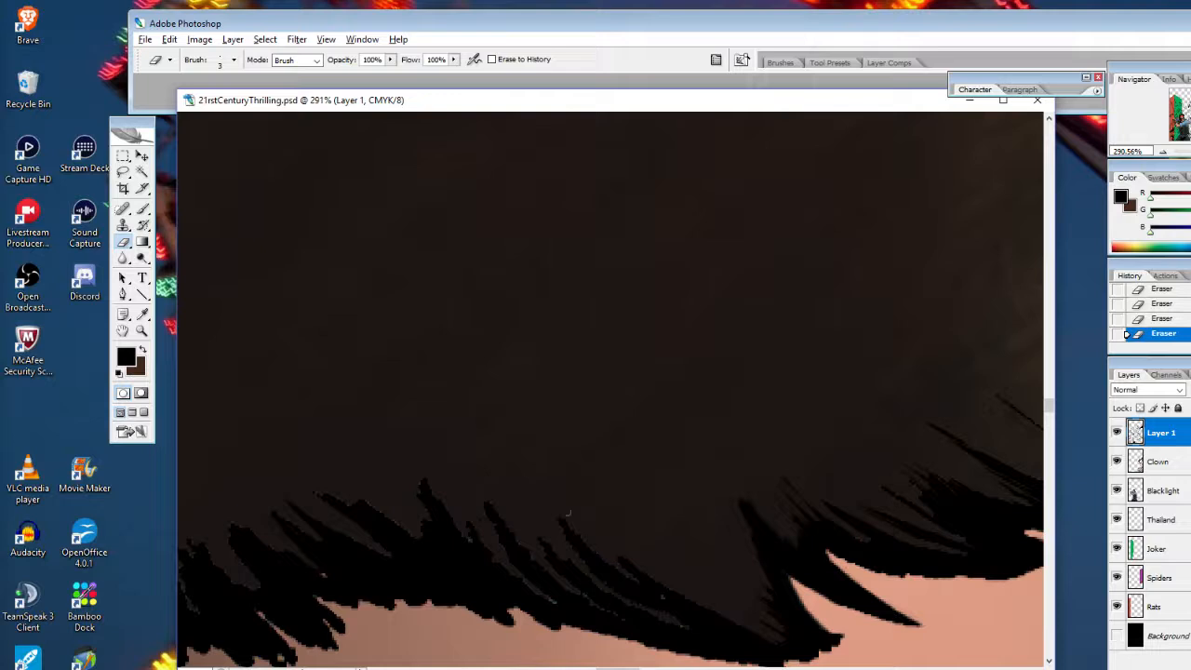
pyautogui.moveTo(629, 577); pyautogui.dragTo(690, 620)
pyautogui.moveTo(581, 556); pyautogui.dragTo(640, 604)
pyautogui.moveTo(592, 570); pyautogui.dragTo(652, 607)
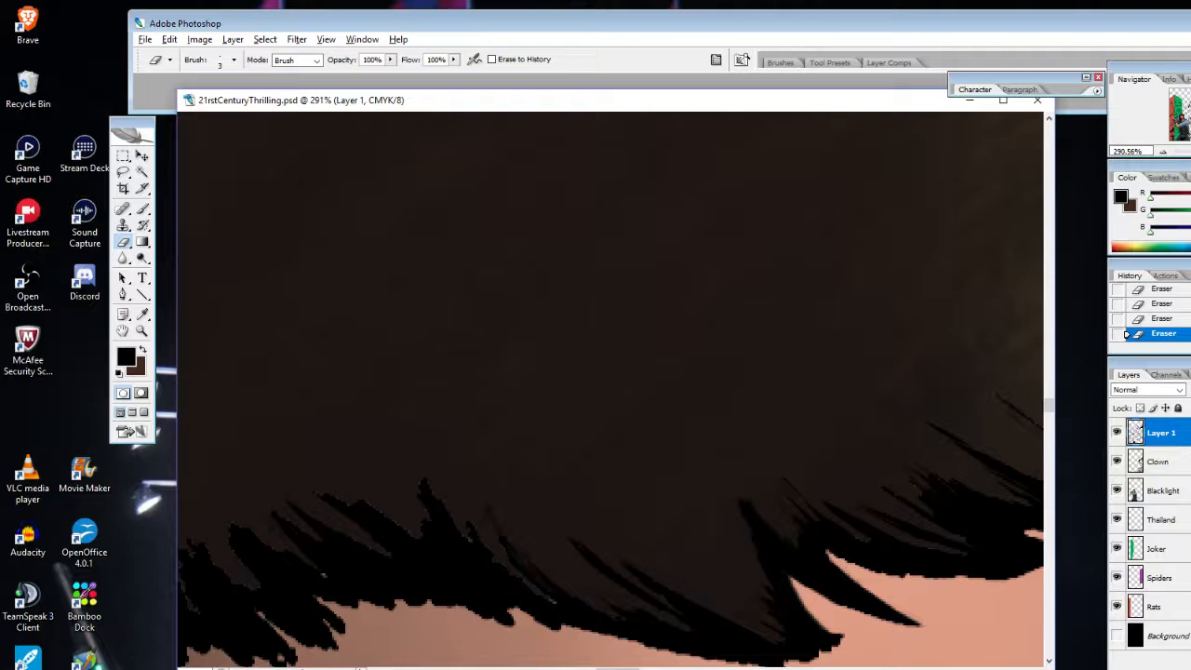
pyautogui.moveTo(515, 564); pyautogui.dragTo(466, 482)
pyautogui.moveTo(471, 554); pyautogui.dragTo(426, 493)
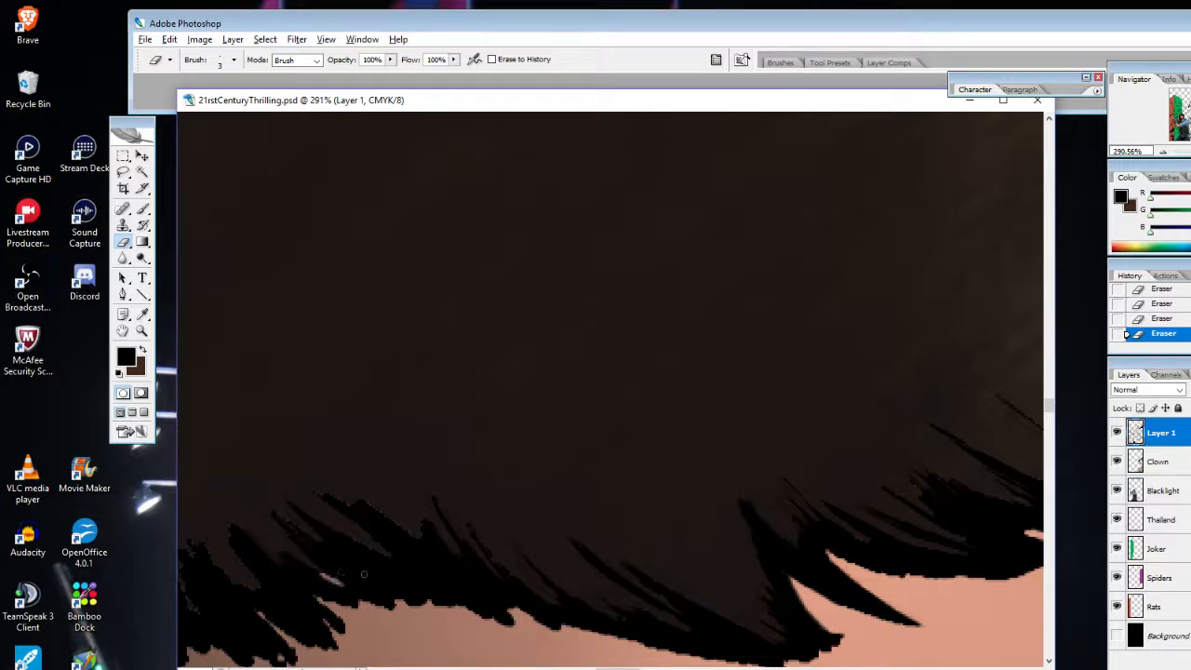
# Cover the skin-coloured gap in that hairline section with black and paint extra strands above it
pyautogui.click(141, 214)
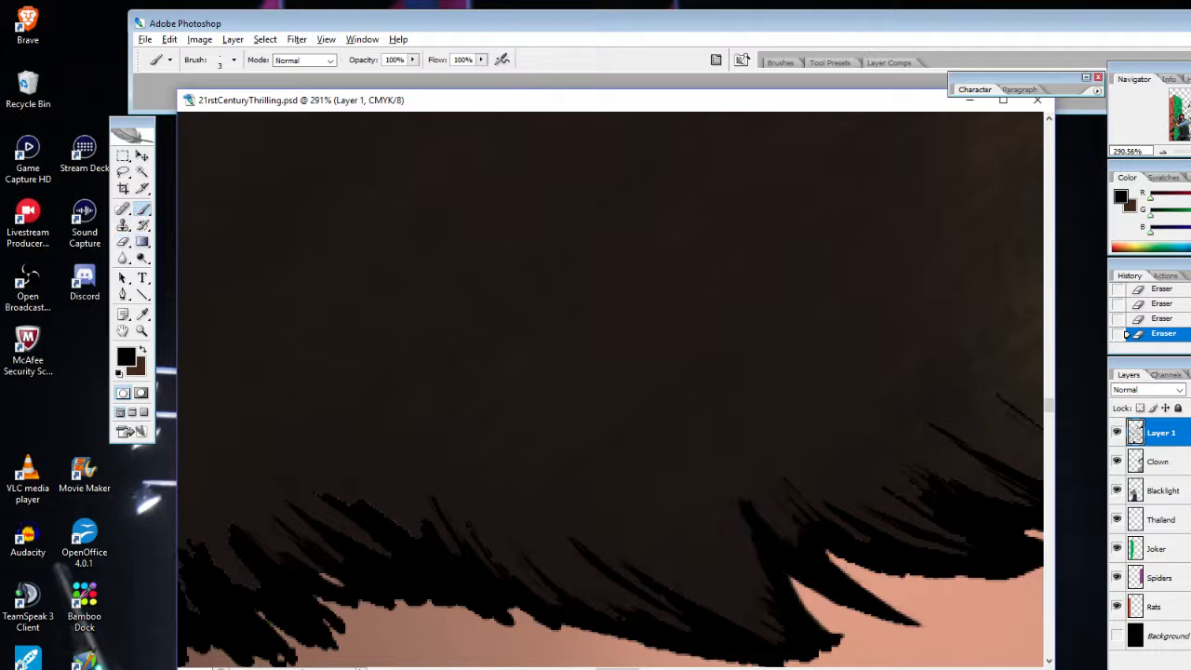
pyautogui.moveTo(274, 538); pyautogui.dragTo(322, 577)
pyautogui.moveTo(320, 573); pyautogui.dragTo(340, 583)
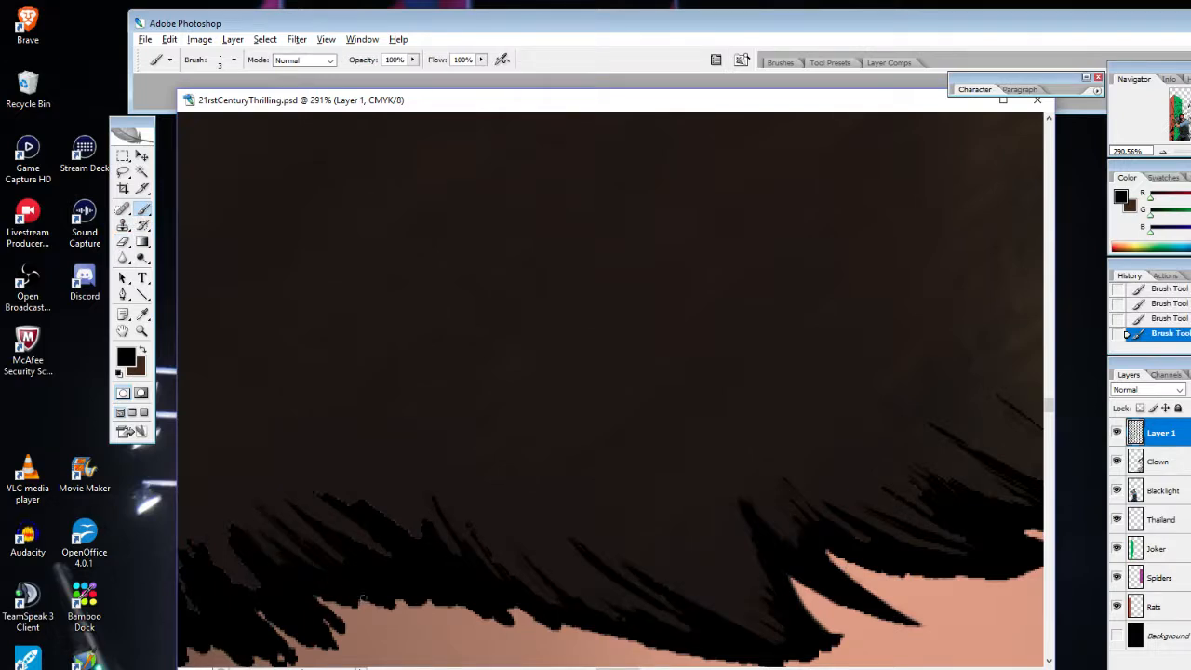
# Erase between the upper strands at the end of that hairline section, splitting the blunt clump into separate pointed strands
pyautogui.click(124, 245)
pyautogui.moveTo(272, 518); pyautogui.dragTo(257, 501)
pyautogui.moveTo(268, 514); pyautogui.dragTo(259, 504)
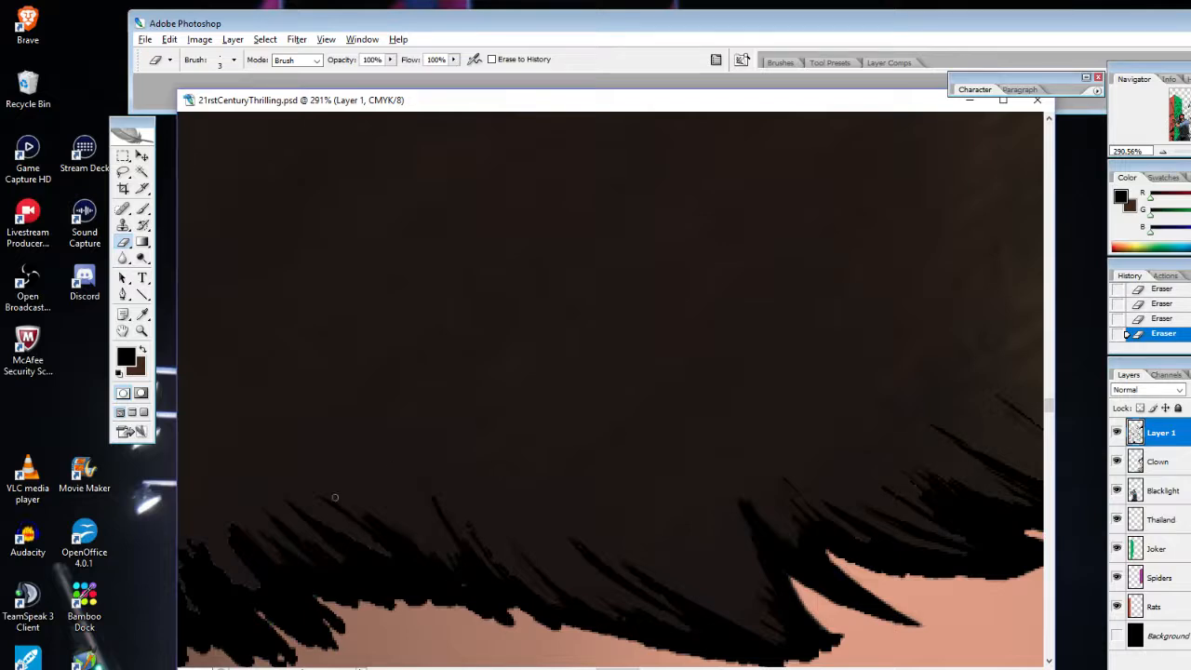
# Paint black strands through the middle of the reworked clump and taper their upper tips with the eraser
pyautogui.click(143, 208)
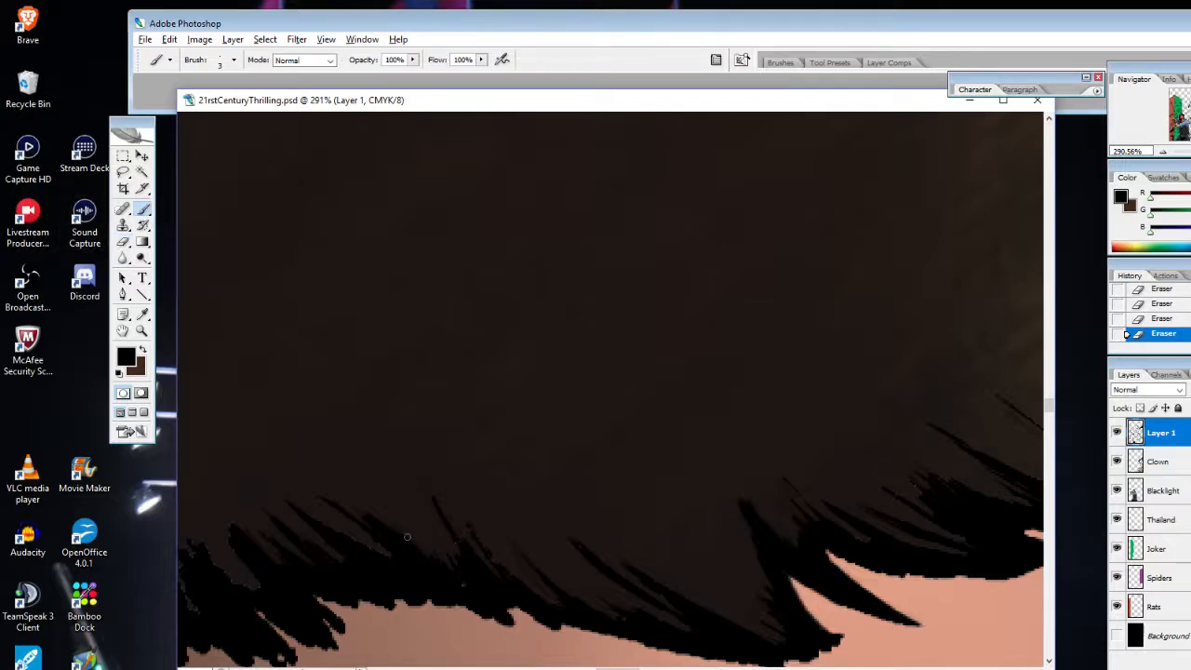
pyautogui.moveTo(408, 537); pyautogui.dragTo(446, 568)
pyautogui.moveTo(377, 502); pyautogui.dragTo(491, 601)
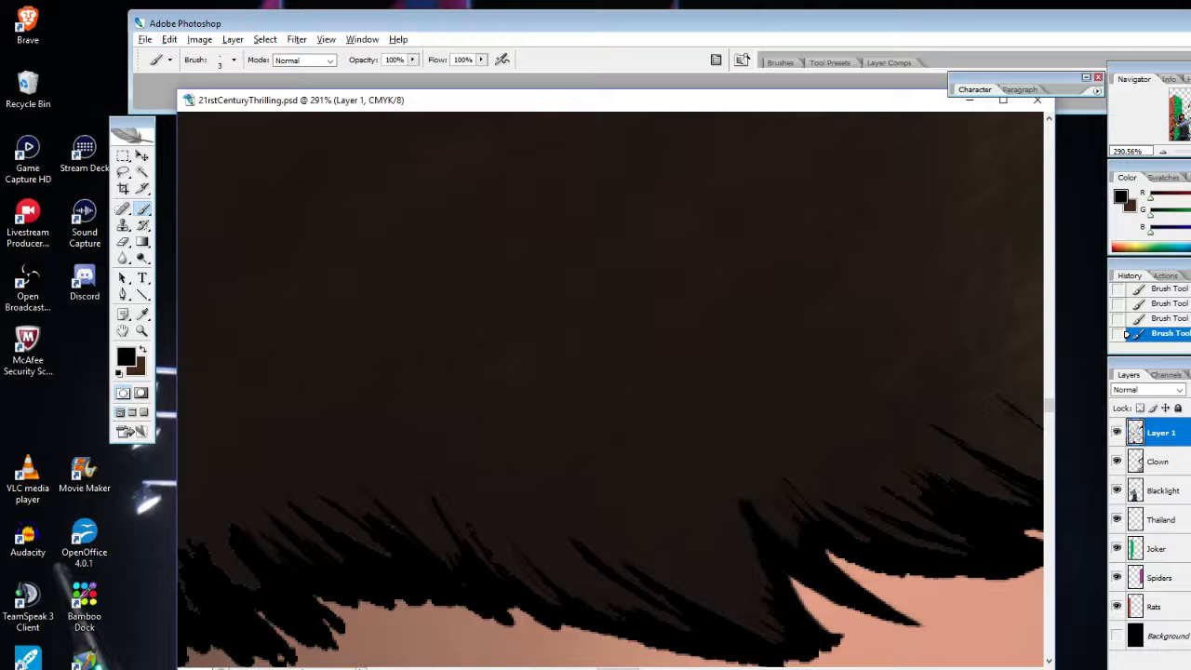
pyautogui.click(123, 243)
pyautogui.moveTo(360, 486); pyautogui.dragTo(373, 501)
pyautogui.moveTo(363, 488); pyautogui.dragTo(376, 508)
pyautogui.moveTo(366, 495); pyautogui.dragTo(382, 512)
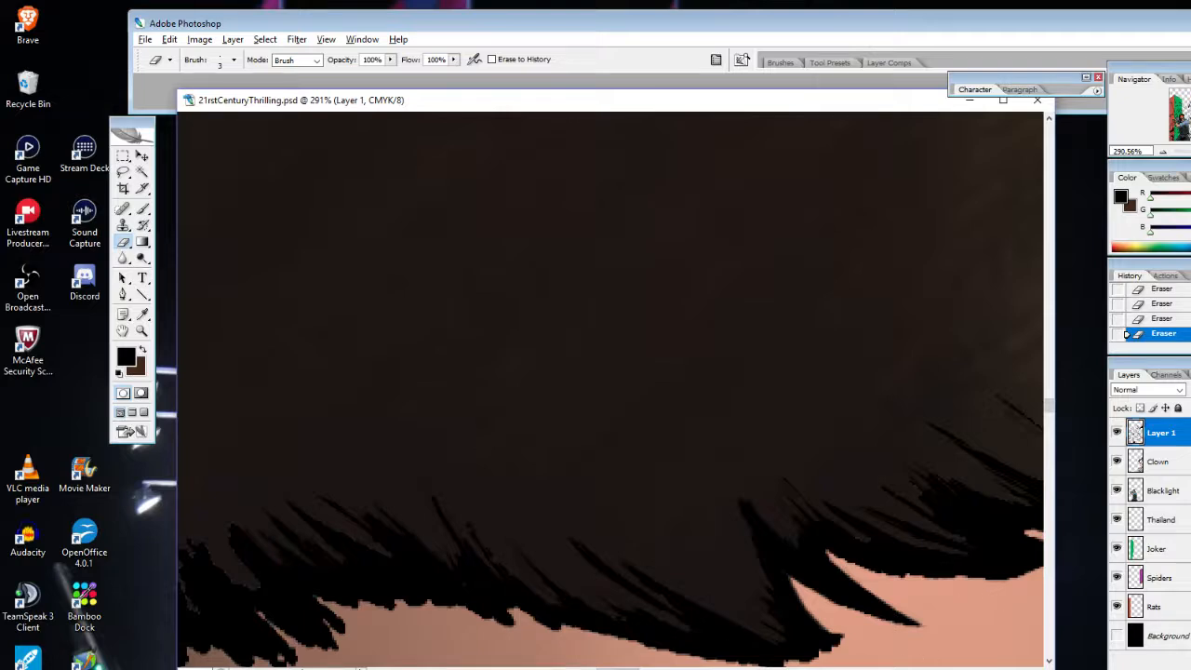
# Erase the bumpy lower edge of the fringe below those strands and paint thin slanting hairs over the forehead
pyautogui.moveTo(510, 616)
pyautogui.mouseDown()
pyautogui.moveTo(442, 585)
pyautogui.moveTo(497, 626)
pyautogui.moveTo(402, 576)
pyautogui.moveTo(436, 604)
pyautogui.moveTo(345, 568)
pyautogui.moveTo(419, 605)
pyautogui.mouseUp()
pyautogui.click(142, 209)
pyautogui.moveTo(372, 582); pyautogui.dragTo(438, 616)
pyautogui.moveTo(396, 591); pyautogui.dragTo(447, 617)
pyautogui.moveTo(398, 592); pyautogui.dragTo(519, 627)
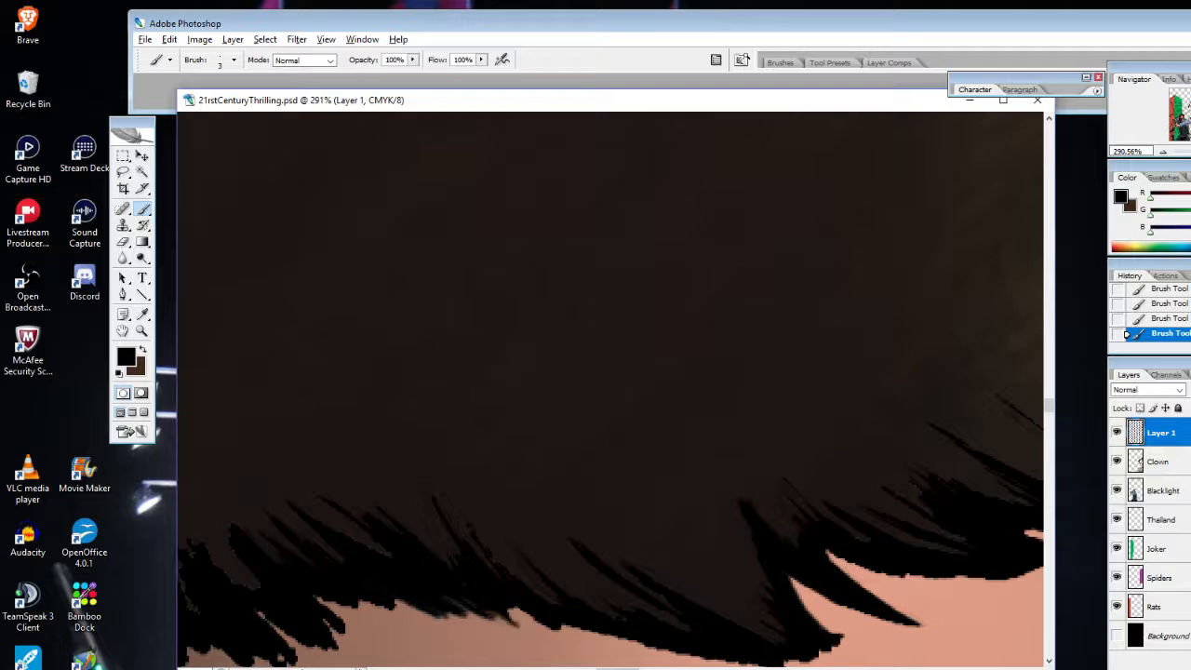
# Erase gaps between the short hairs on the fringe's lower edge and repaint them in black as distinct slanting strands
pyautogui.click(123, 242)
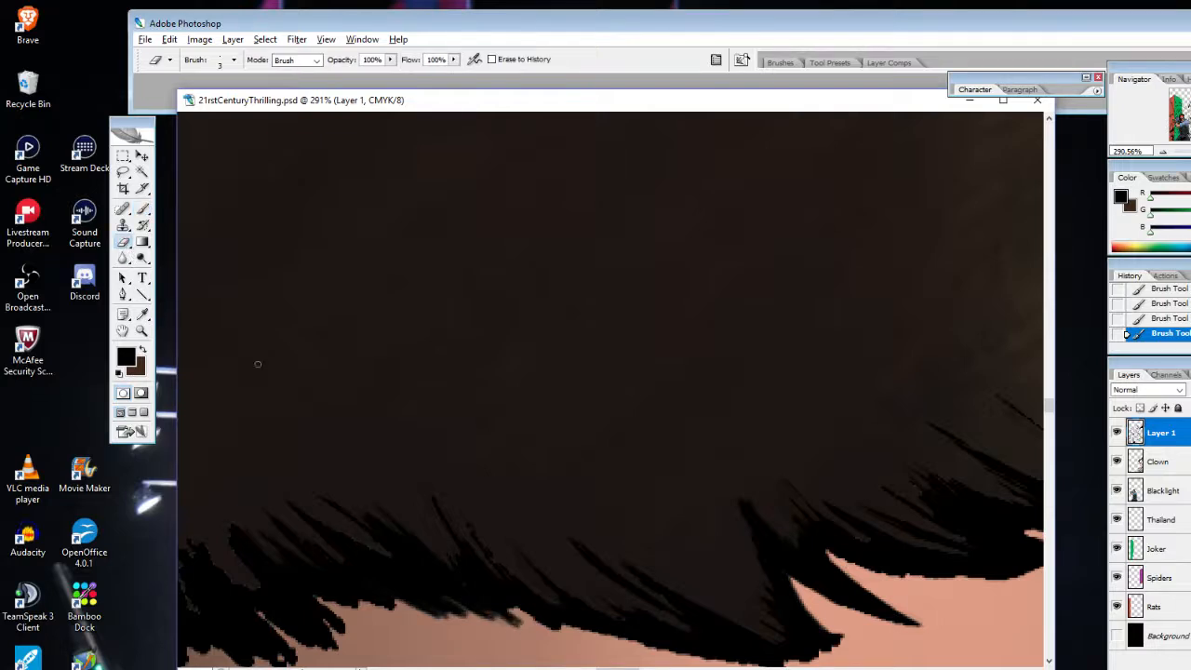
pyautogui.moveTo(510, 610); pyautogui.dragTo(518, 619)
pyautogui.moveTo(489, 618)
pyautogui.mouseDown()
pyautogui.moveTo(447, 595)
pyautogui.moveTo(473, 622)
pyautogui.mouseUp()
pyautogui.moveTo(430, 603)
pyautogui.mouseDown()
pyautogui.moveTo(443, 615)
pyautogui.moveTo(406, 604)
pyautogui.moveTo(425, 615)
pyautogui.mouseUp()
pyautogui.click(141, 209)
pyautogui.moveTo(407, 604); pyautogui.dragTo(435, 619)
pyautogui.moveTo(420, 605); pyautogui.dragTo(461, 617)
pyautogui.moveTo(448, 610); pyautogui.dragTo(471, 620)
pyautogui.moveTo(449, 598); pyautogui.dragTo(506, 632)
# Trim the short forehead hairs with the eraser so they end in fine points
pyautogui.click(123, 242)
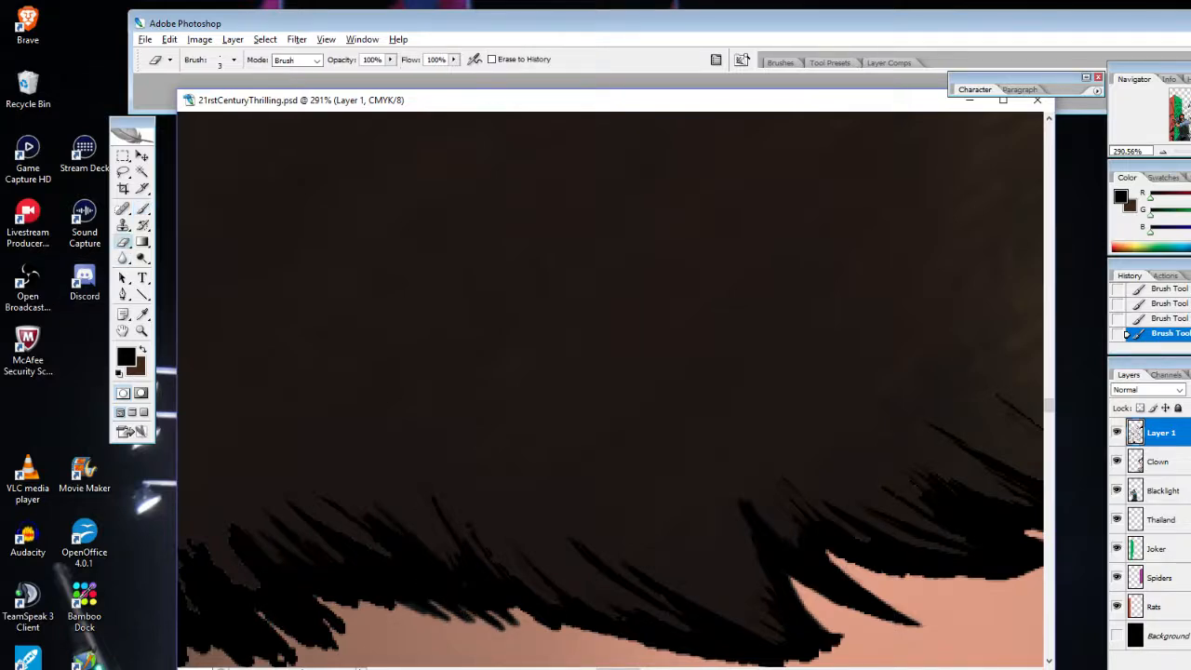
pyautogui.moveTo(413, 605); pyautogui.dragTo(426, 614)
pyautogui.moveTo(417, 607); pyautogui.dragTo(428, 615)
pyautogui.moveTo(419, 608); pyautogui.dragTo(519, 626)
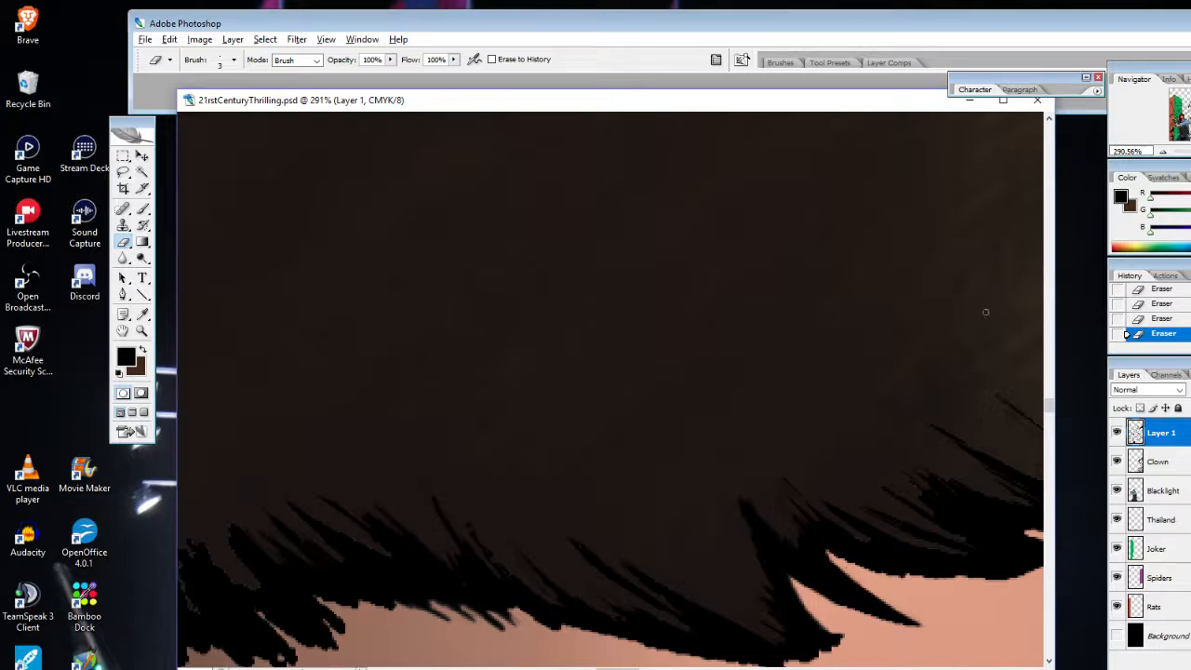
# Carve away the solid clump beside the forehead hairs with the eraser and paint fine black strands back across it
pyautogui.moveTo(319, 616)
pyautogui.mouseDown()
pyautogui.moveTo(313, 600)
pyautogui.moveTo(340, 621)
pyautogui.mouseUp()
pyautogui.moveTo(235, 529)
pyautogui.mouseDown()
pyautogui.moveTo(271, 585)
pyautogui.moveTo(250, 568)
pyautogui.moveTo(287, 607)
pyautogui.moveTo(232, 541)
pyautogui.mouseUp()
pyautogui.moveTo(283, 607); pyautogui.dragTo(209, 557)
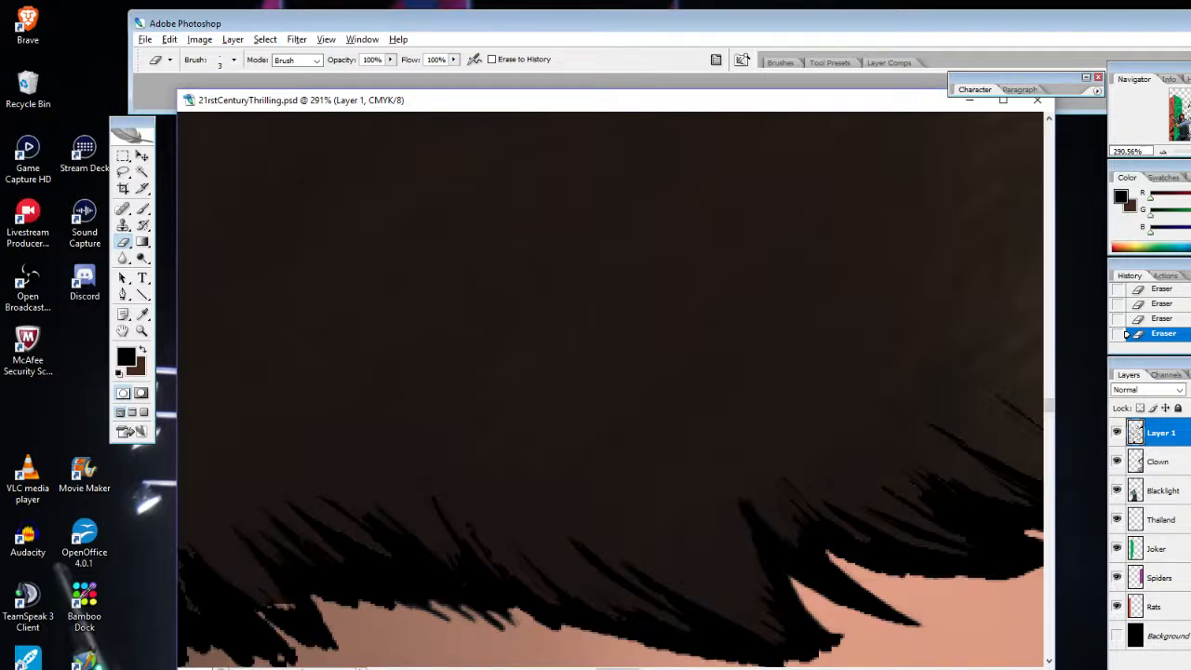
pyautogui.click(142, 207)
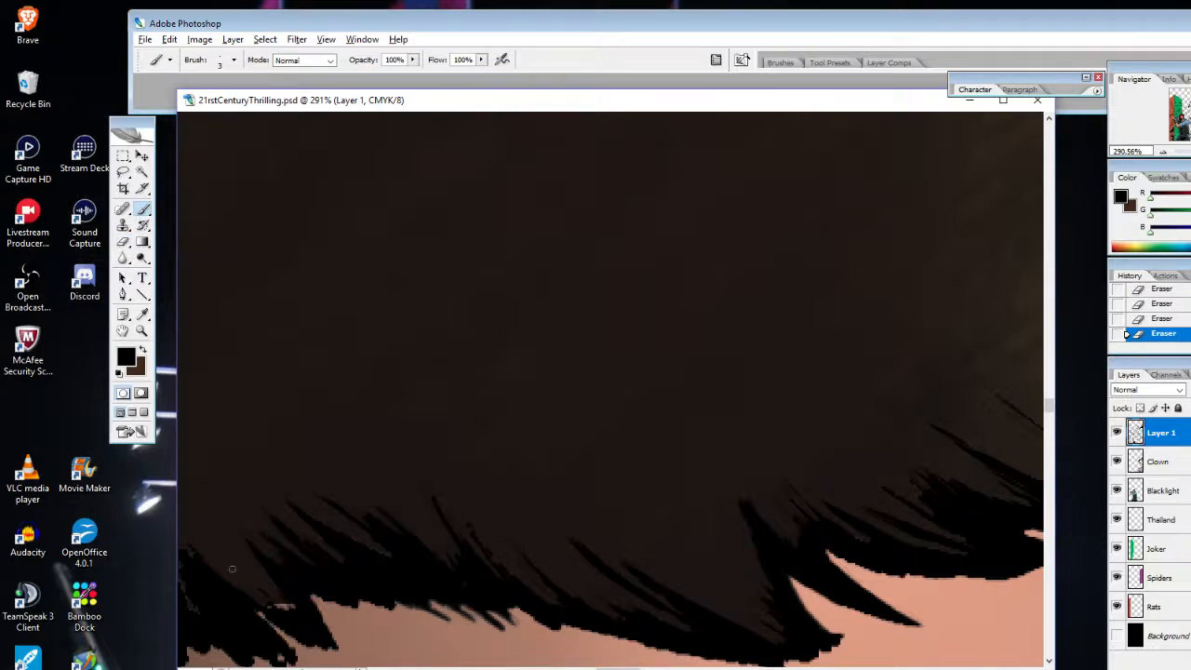
pyautogui.moveTo(233, 569)
pyautogui.mouseDown()
pyautogui.moveTo(284, 607)
pyautogui.moveTo(230, 566)
pyautogui.moveTo(258, 599)
pyautogui.mouseUp()
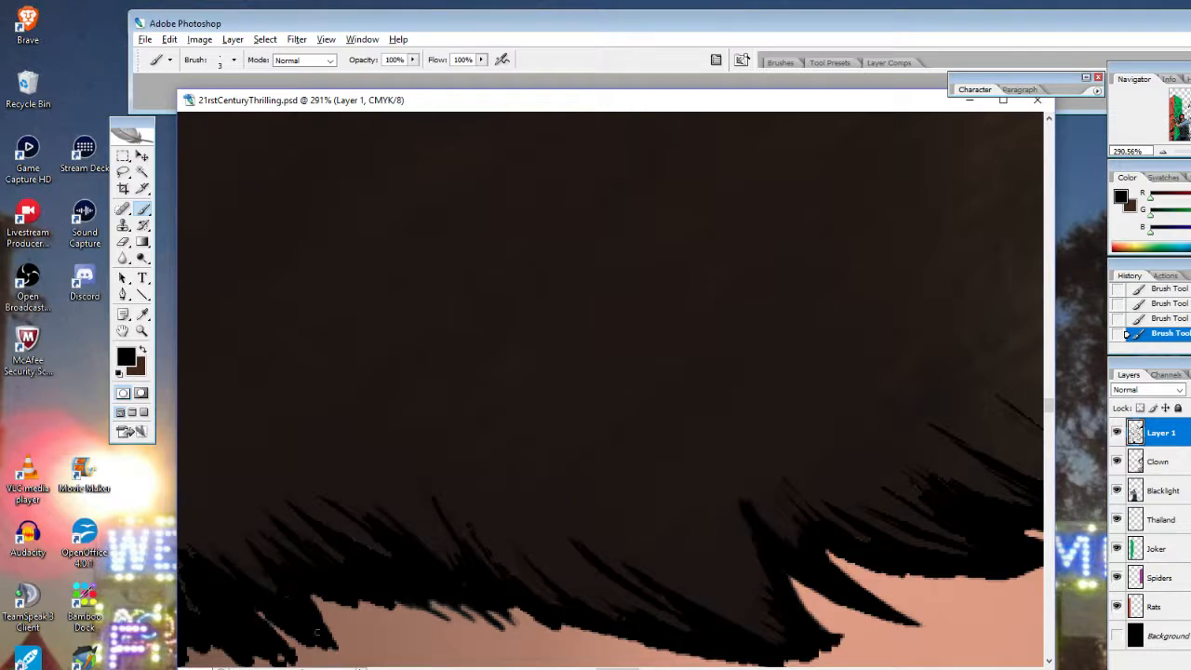
# Thin the upper strand tips above the carved clump and fill the skin-coloured gap at the tuft's base with black
pyautogui.click(124, 244)
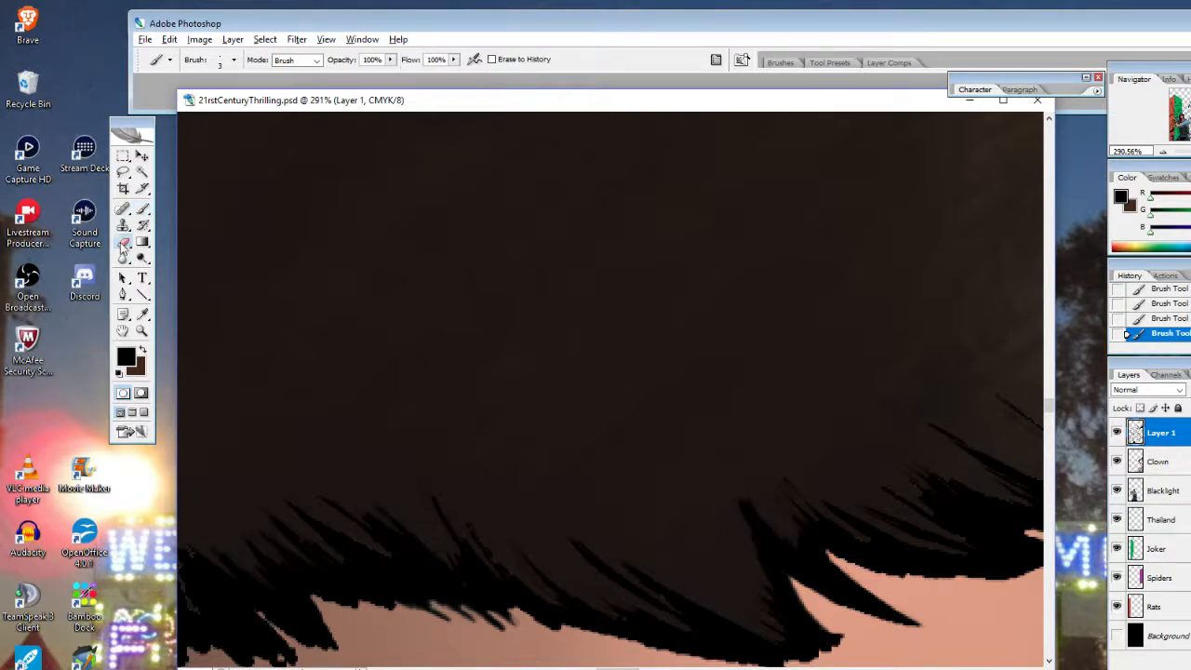
pyautogui.moveTo(259, 543)
pyautogui.mouseDown()
pyautogui.moveTo(249, 536)
pyautogui.moveTo(271, 512)
pyautogui.mouseUp()
pyautogui.moveTo(292, 510); pyautogui.dragTo(287, 504)
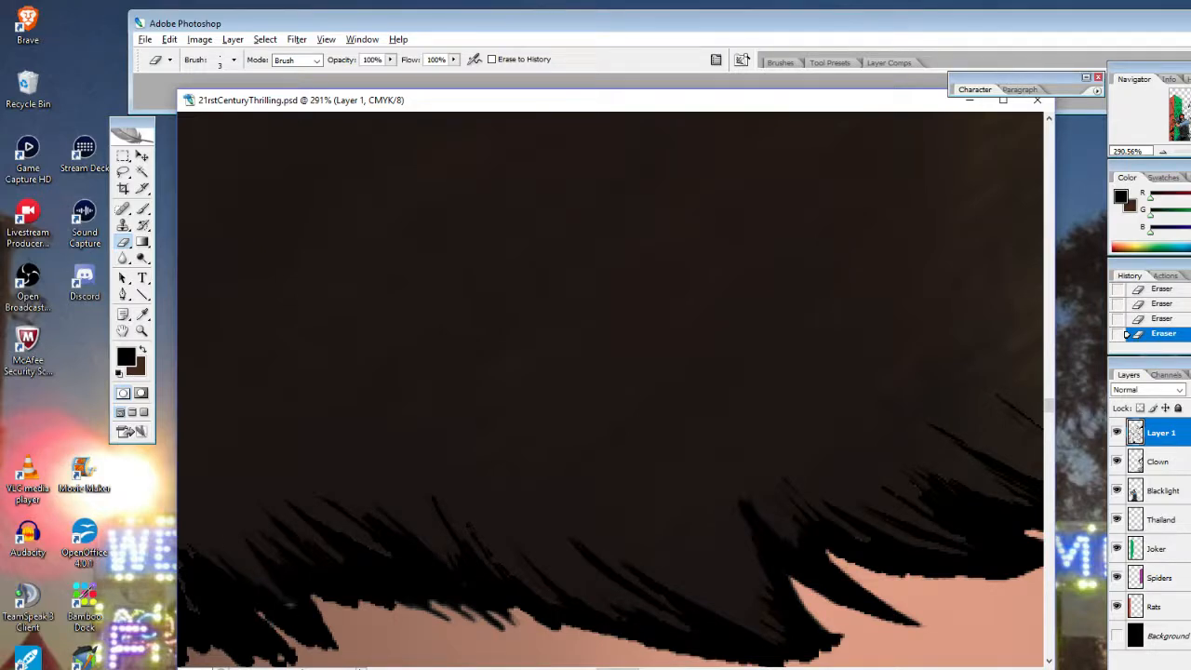
pyautogui.click(142, 208)
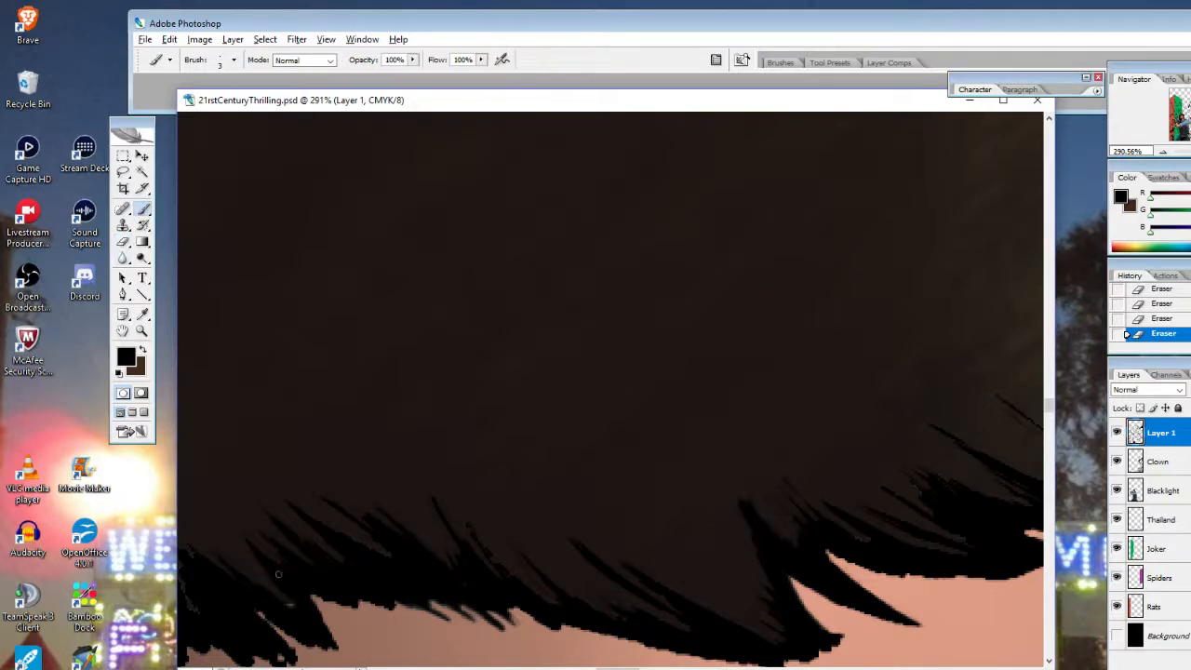
pyautogui.moveTo(298, 615); pyautogui.dragTo(289, 606)
pyautogui.click(262, 615)
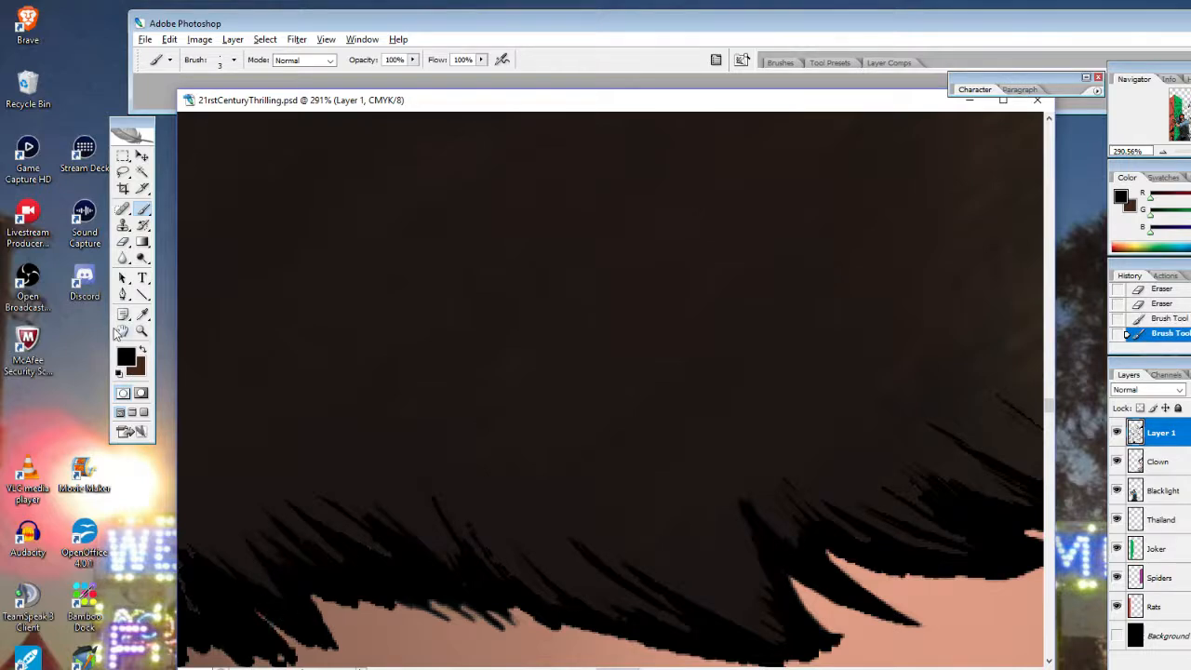
# Erase the ragged lower edge of that clump to shape it into sharp, separate tufts over the forehead
pyautogui.click(123, 242)
pyautogui.moveTo(262, 615)
pyautogui.mouseDown()
pyautogui.moveTo(311, 603)
pyautogui.moveTo(333, 653)
pyautogui.mouseUp()
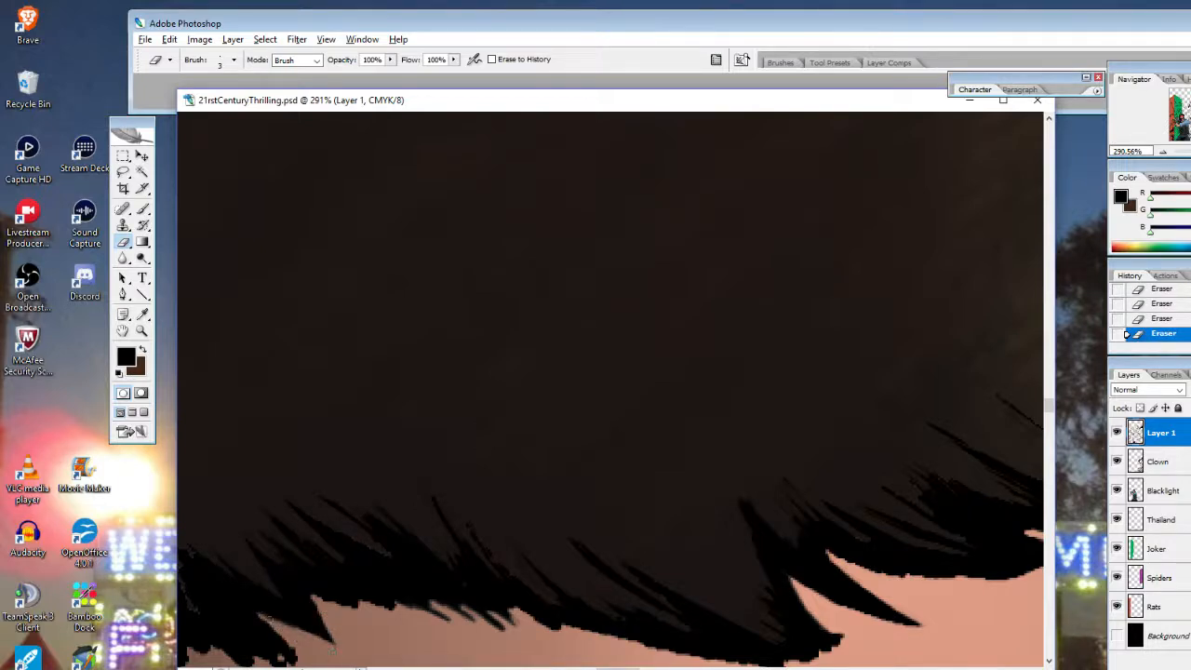
pyautogui.moveTo(263, 617); pyautogui.dragTo(291, 649)
pyautogui.moveTo(1049, 405); pyautogui.dragTo(1049, 410)
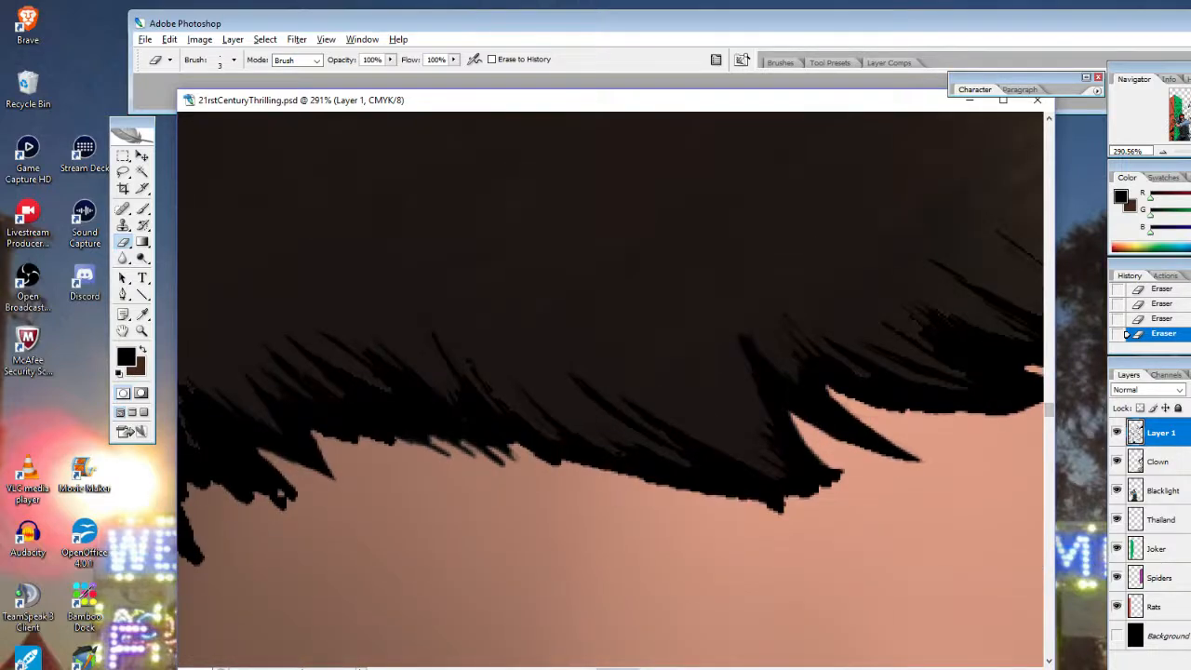
pyautogui.moveTo(328, 519)
pyautogui.mouseDown()
pyautogui.moveTo(270, 494)
pyautogui.moveTo(315, 514)
pyautogui.moveTo(272, 507)
pyautogui.moveTo(236, 471)
pyautogui.mouseUp()
pyautogui.moveTo(294, 508)
pyautogui.mouseDown()
pyautogui.moveTo(244, 482)
pyautogui.moveTo(237, 491)
pyautogui.mouseUp()
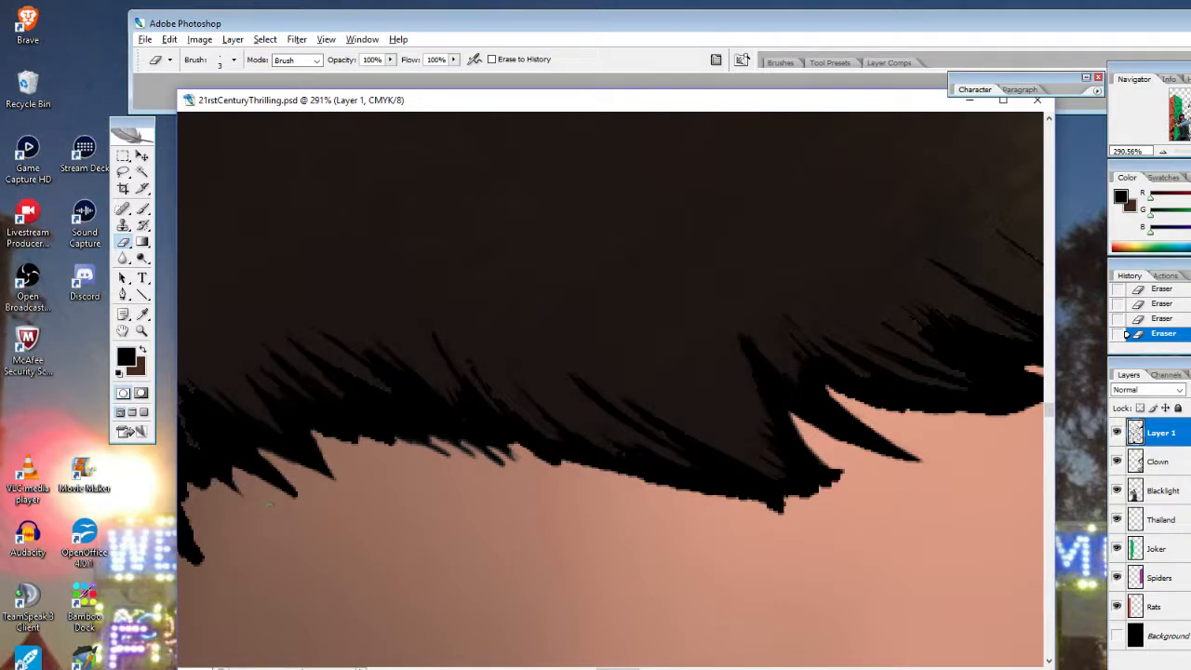
# Paint another black pointed tuft beside the newly shaped ones and sharpen its tip with the eraser
pyautogui.click(142, 206)
pyautogui.click(238, 472)
pyautogui.moveTo(239, 473); pyautogui.dragTo(249, 488)
pyautogui.moveTo(234, 473); pyautogui.dragTo(251, 491)
pyautogui.moveTo(236, 475); pyautogui.dragTo(263, 506)
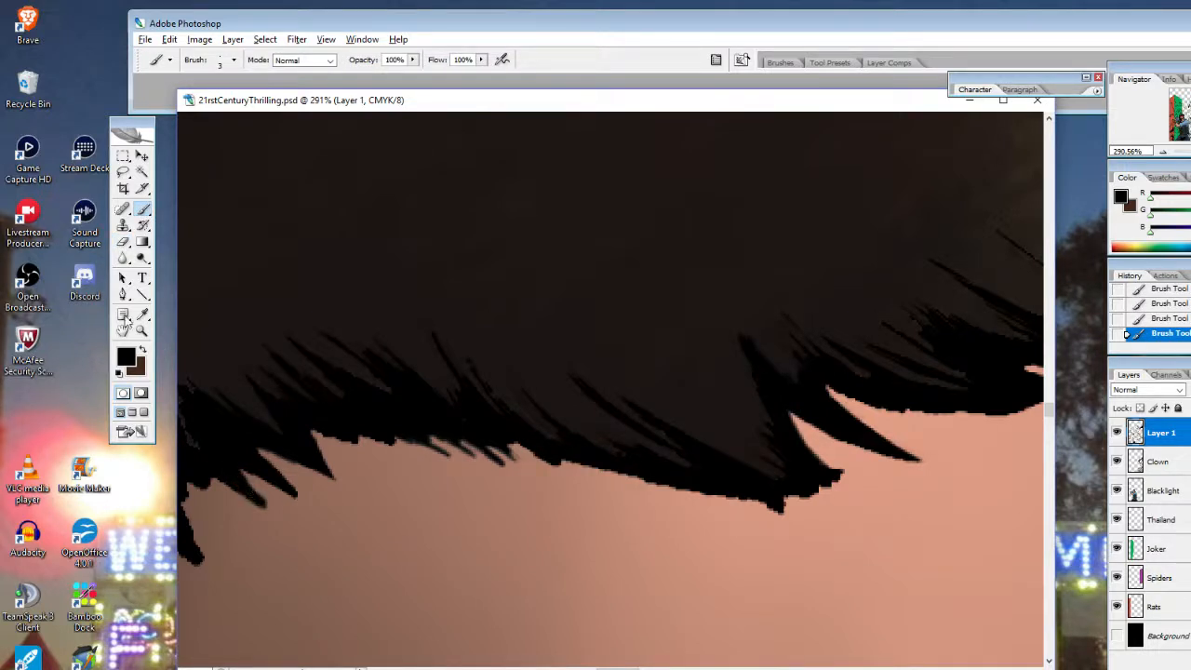
pyautogui.click(123, 242)
pyautogui.moveTo(254, 479); pyautogui.dragTo(267, 506)
pyautogui.moveTo(257, 489); pyautogui.dragTo(267, 507)
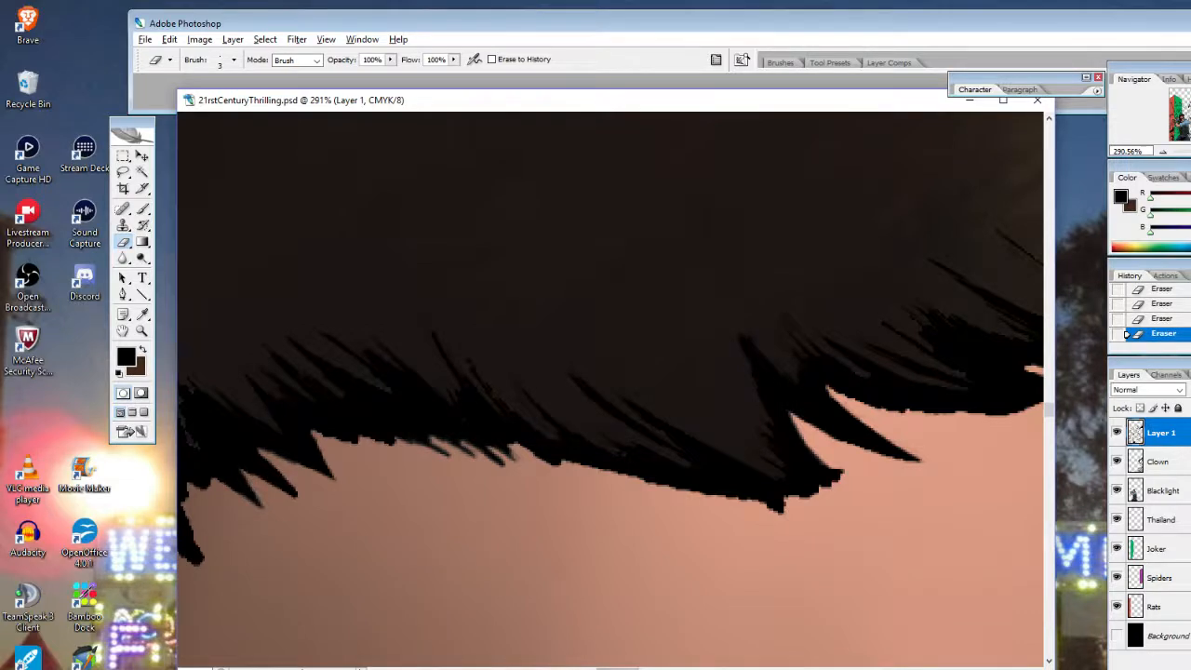
# Paint extra black strands rising from the hairline section just beyond the new tufts, toward the green background
pyautogui.moveTo(618, 669); pyautogui.dragTo(590, 668)
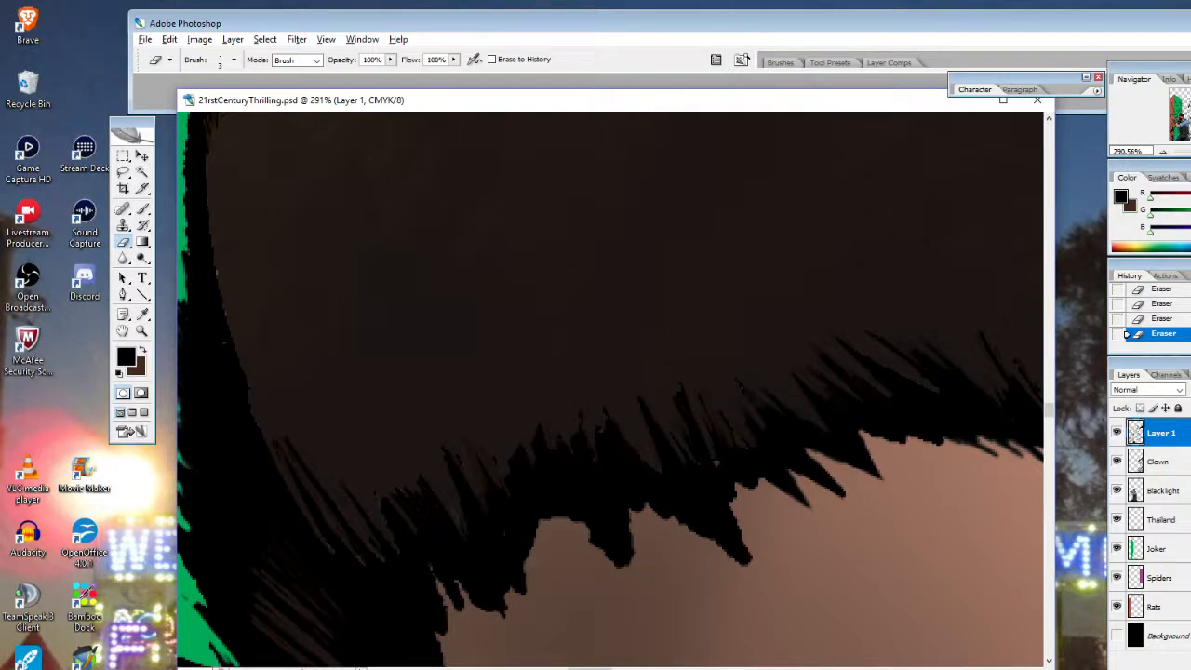
pyautogui.click(142, 210)
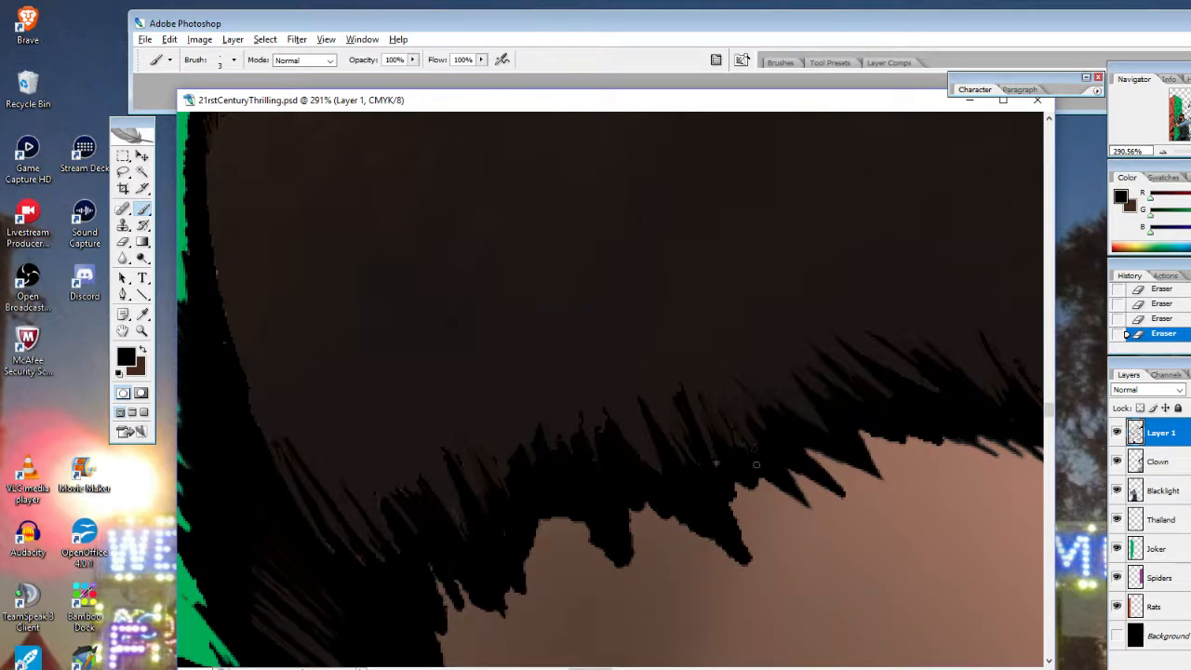
pyautogui.moveTo(756, 464); pyautogui.dragTo(745, 437)
pyautogui.moveTo(752, 451); pyautogui.dragTo(714, 404)
pyautogui.moveTo(743, 470); pyautogui.dragTo(731, 438)
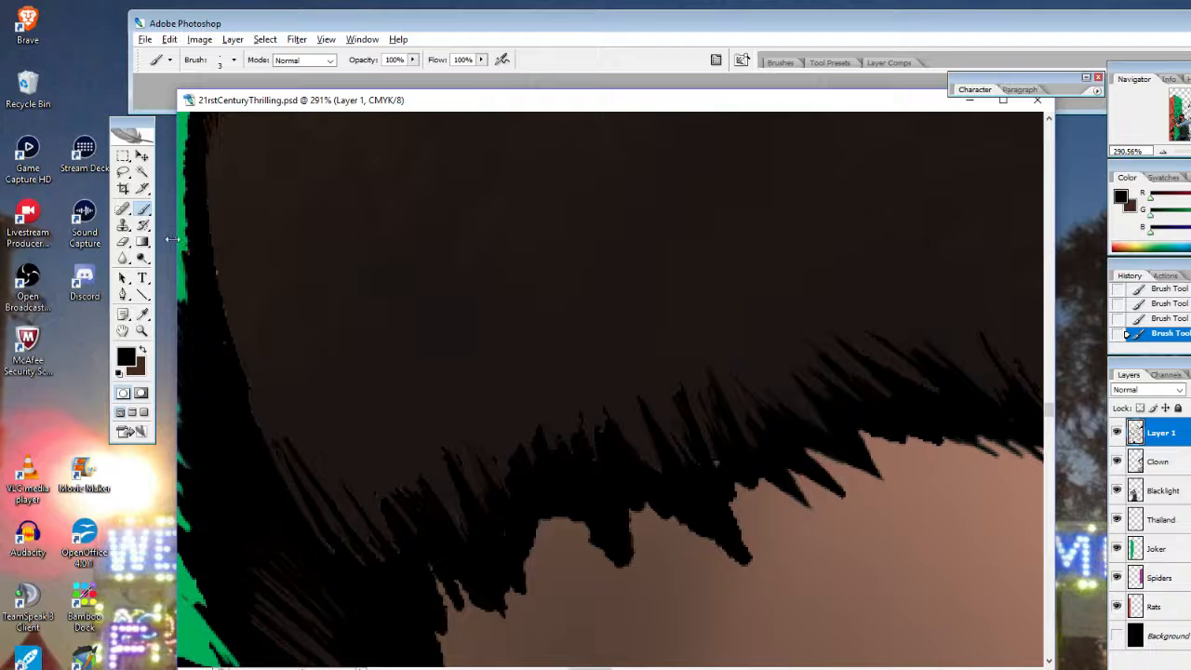
# Thin the newly painted rising strands with the eraser and add one more black strand beside them
pyautogui.click(123, 242)
pyautogui.moveTo(726, 344)
pyautogui.mouseDown()
pyautogui.moveTo(713, 405)
pyautogui.moveTo(729, 428)
pyautogui.mouseUp()
pyautogui.moveTo(721, 408); pyautogui.dragTo(728, 426)
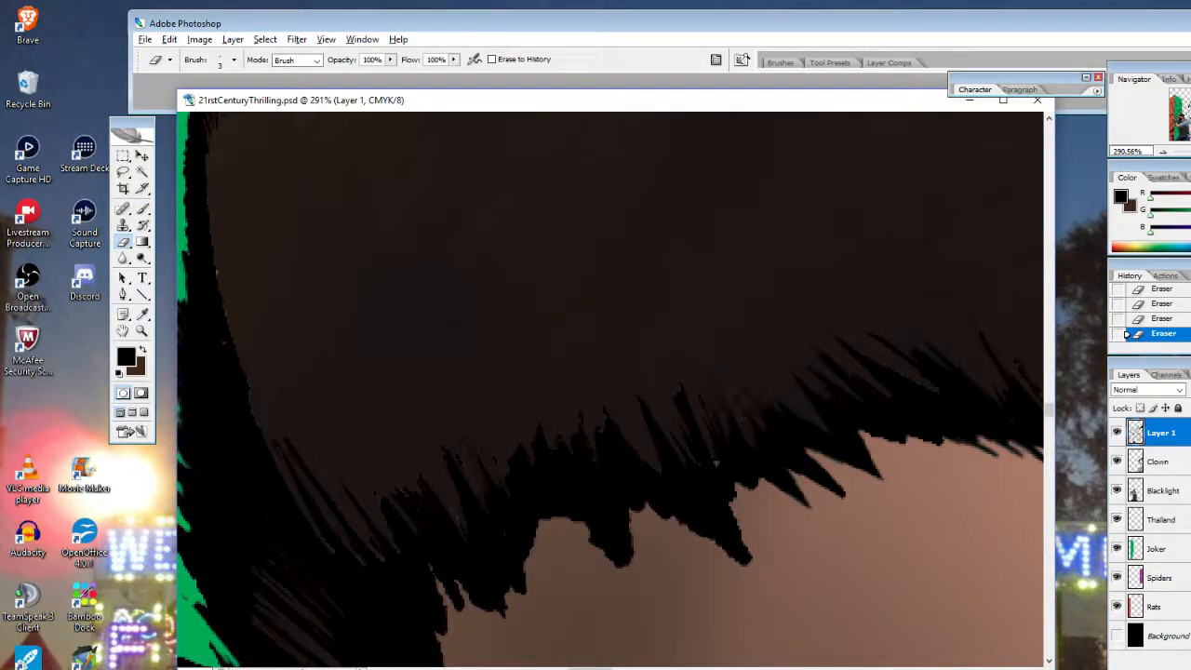
pyautogui.click(142, 209)
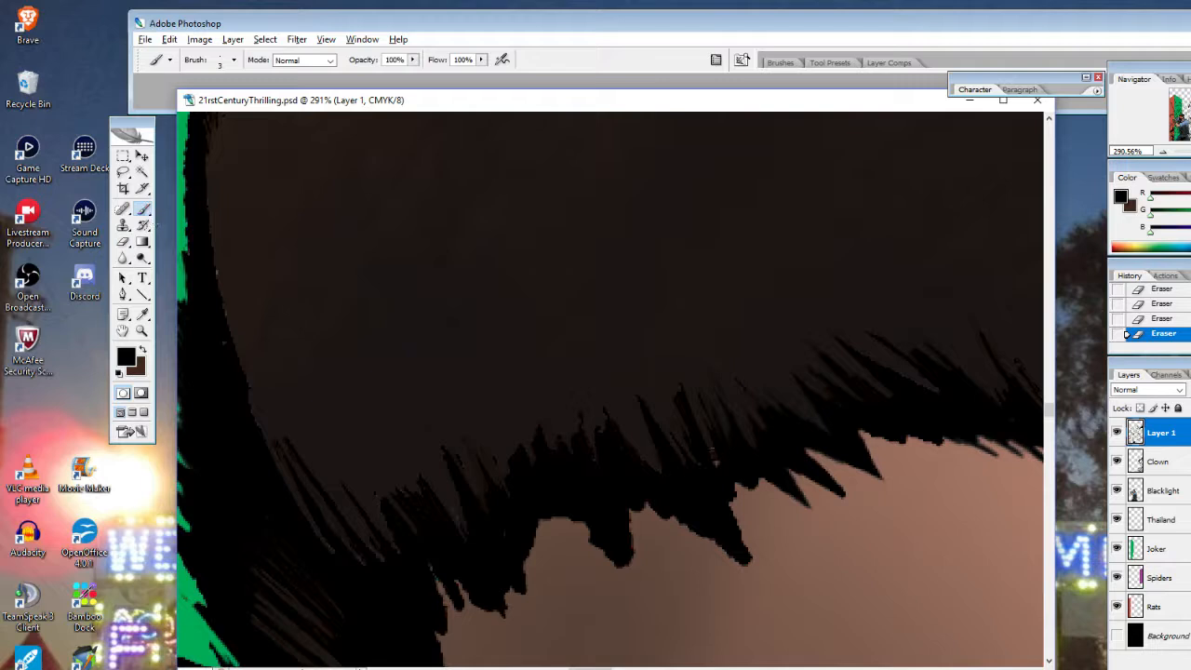
pyautogui.moveTo(698, 428); pyautogui.dragTo(676, 398)
pyautogui.click(122, 242)
pyautogui.moveTo(617, 373); pyautogui.dragTo(629, 343)
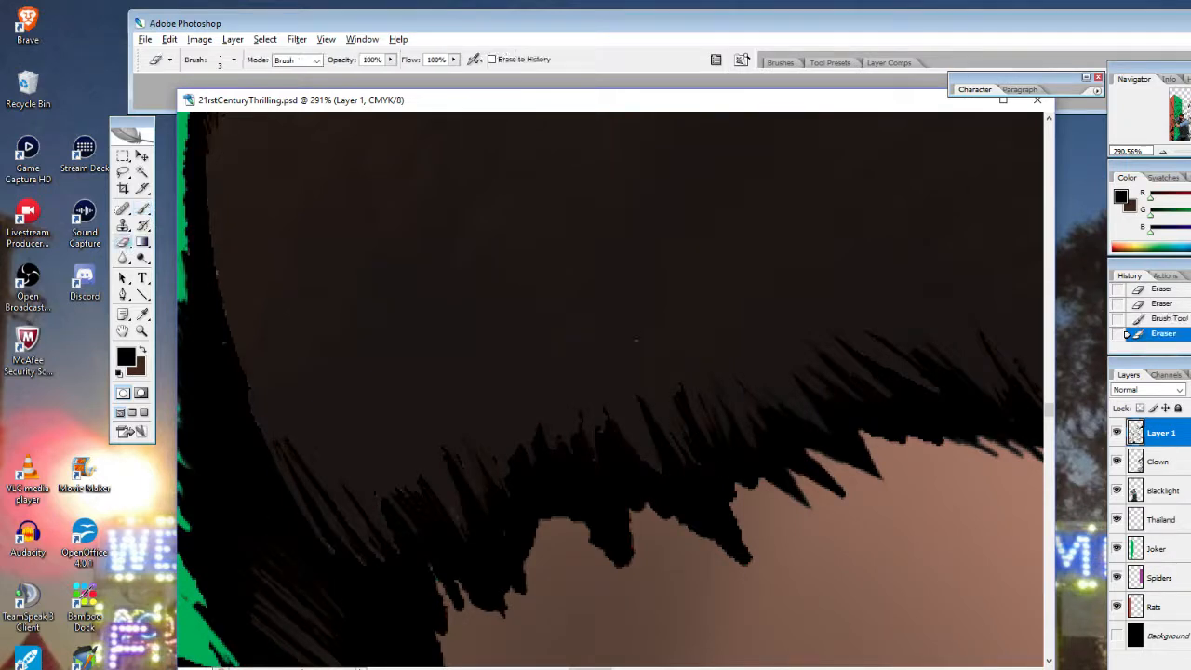
# Erase between the neighbouring upper strands and sharpen the two blunt tufts hanging below them into points
pyautogui.moveTo(698, 424); pyautogui.dragTo(679, 390)
pyautogui.moveTo(704, 424); pyautogui.dragTo(691, 395)
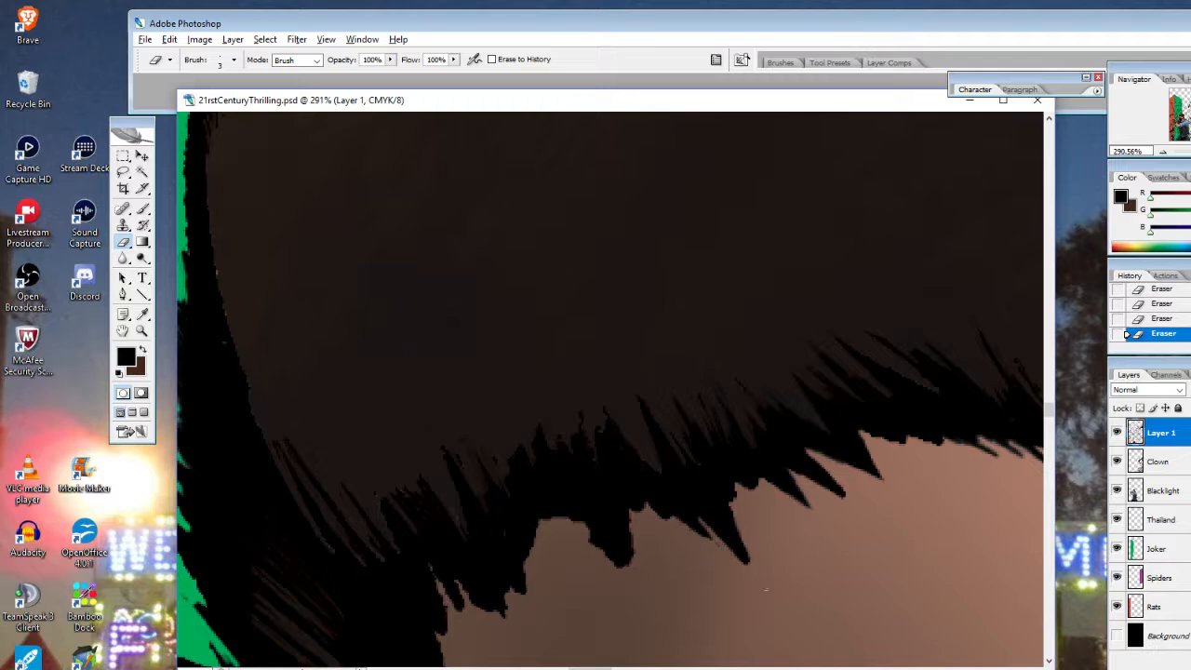
pyautogui.moveTo(635, 515); pyautogui.dragTo(630, 562)
pyautogui.moveTo(590, 509)
pyautogui.mouseDown()
pyautogui.moveTo(626, 565)
pyautogui.moveTo(592, 544)
pyautogui.mouseUp()
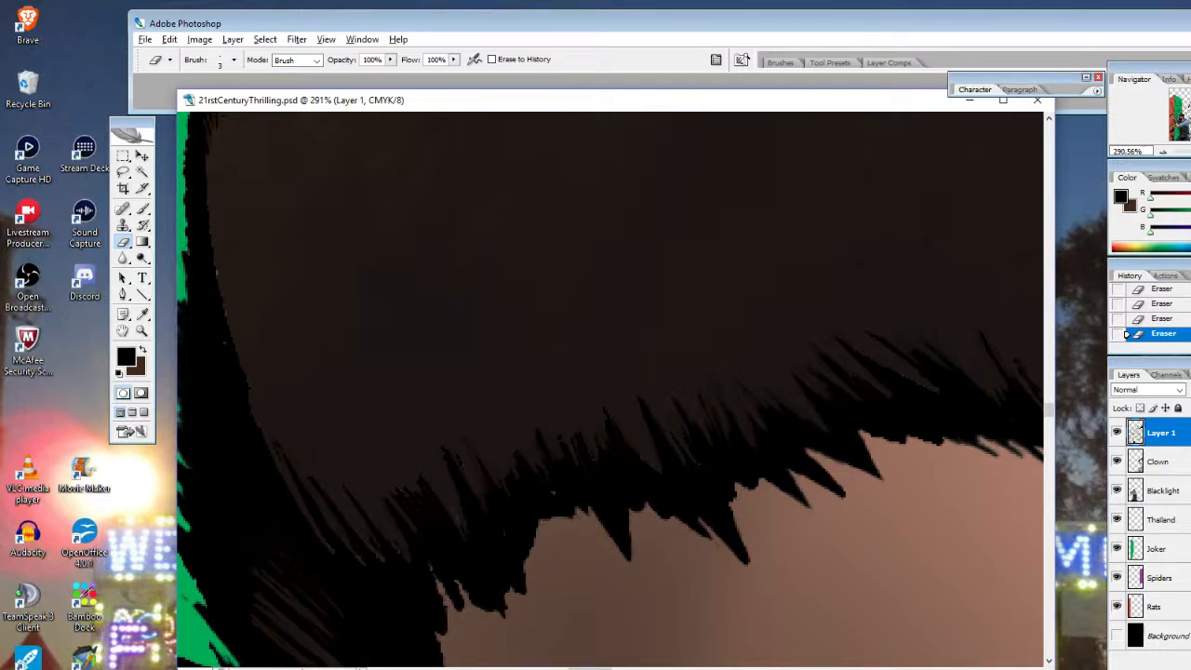
# Paint black strands above the hairline beyond the sharpened tufts and taper them with the eraser
pyautogui.click(142, 210)
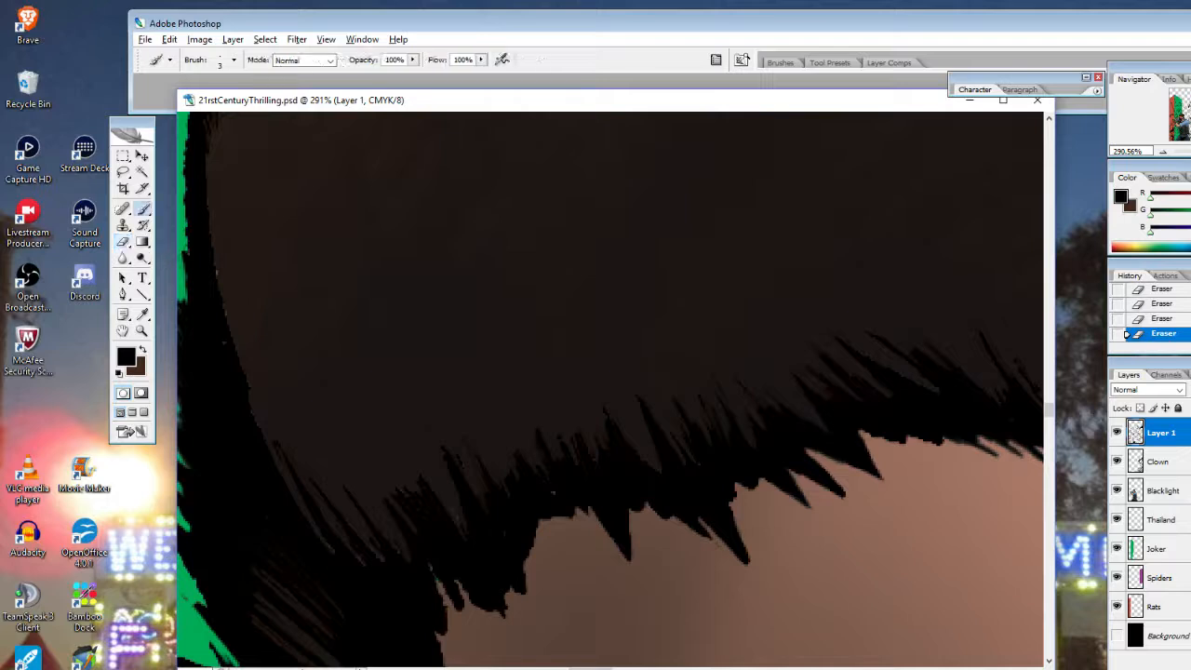
pyautogui.moveTo(554, 492); pyautogui.dragTo(543, 456)
pyautogui.moveTo(555, 472)
pyautogui.mouseDown()
pyautogui.moveTo(529, 434)
pyautogui.moveTo(561, 504)
pyautogui.moveTo(535, 465)
pyautogui.mouseUp()
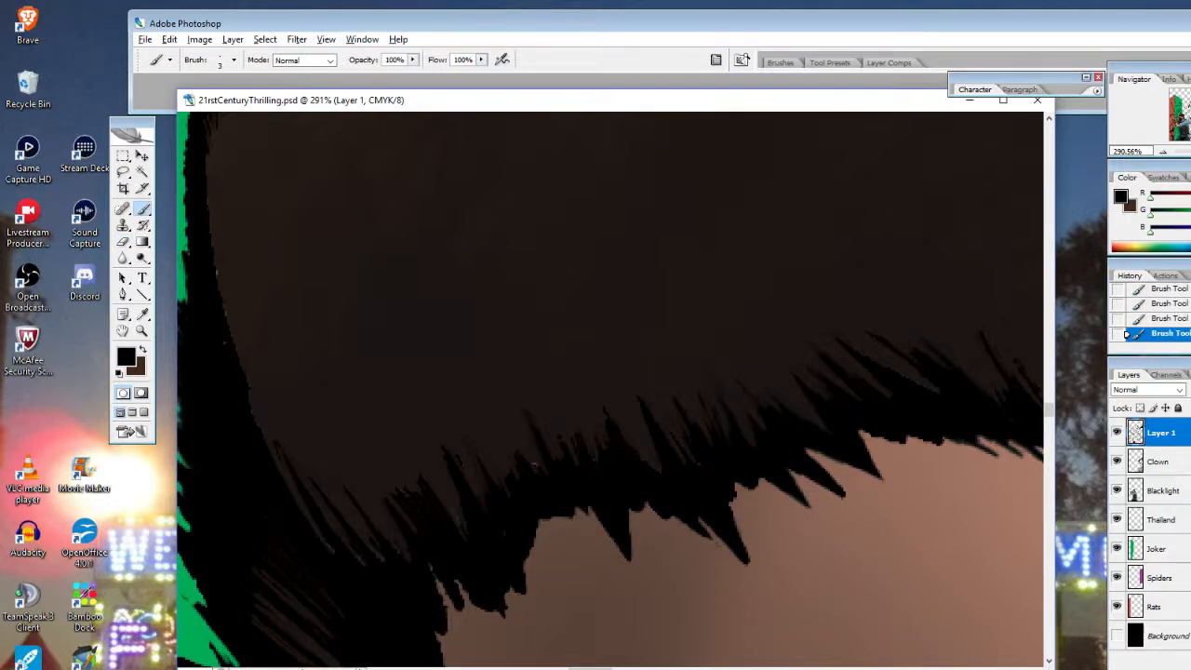
pyautogui.moveTo(491, 411); pyautogui.dragTo(551, 509)
pyautogui.press('e')
pyautogui.moveTo(495, 404); pyautogui.dragTo(510, 434)
pyautogui.moveTo(500, 409); pyautogui.dragTo(521, 458)
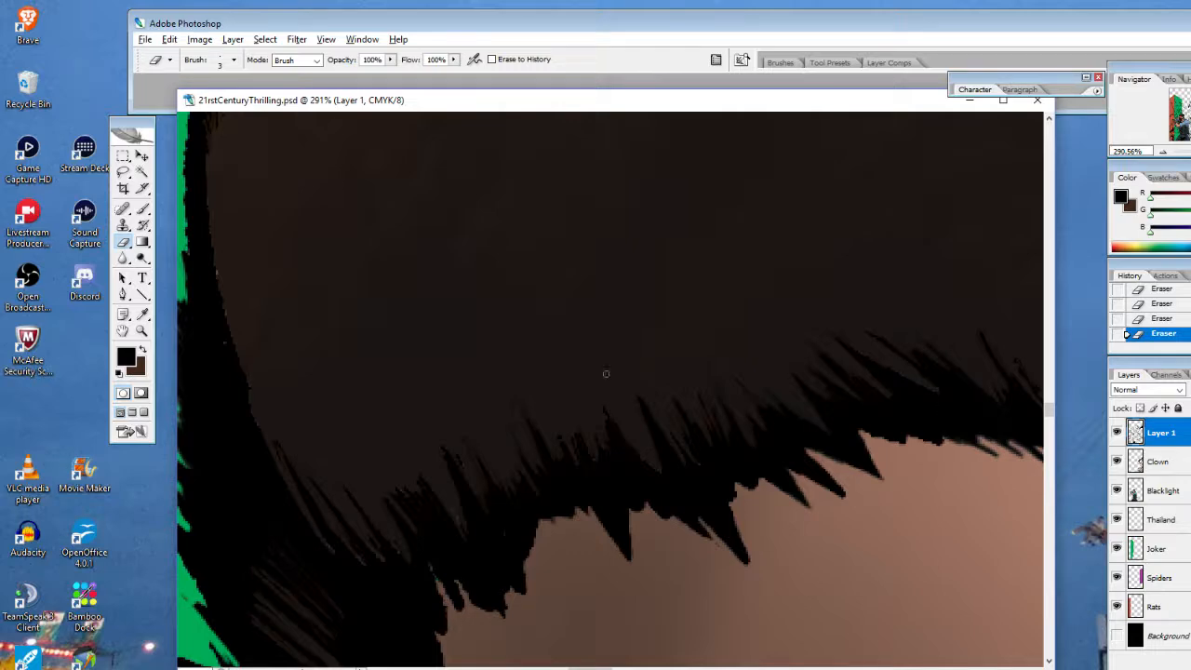
# Examine the reworked hairline in the whole artwork and close up on the man's head
pyautogui.click(141, 332)
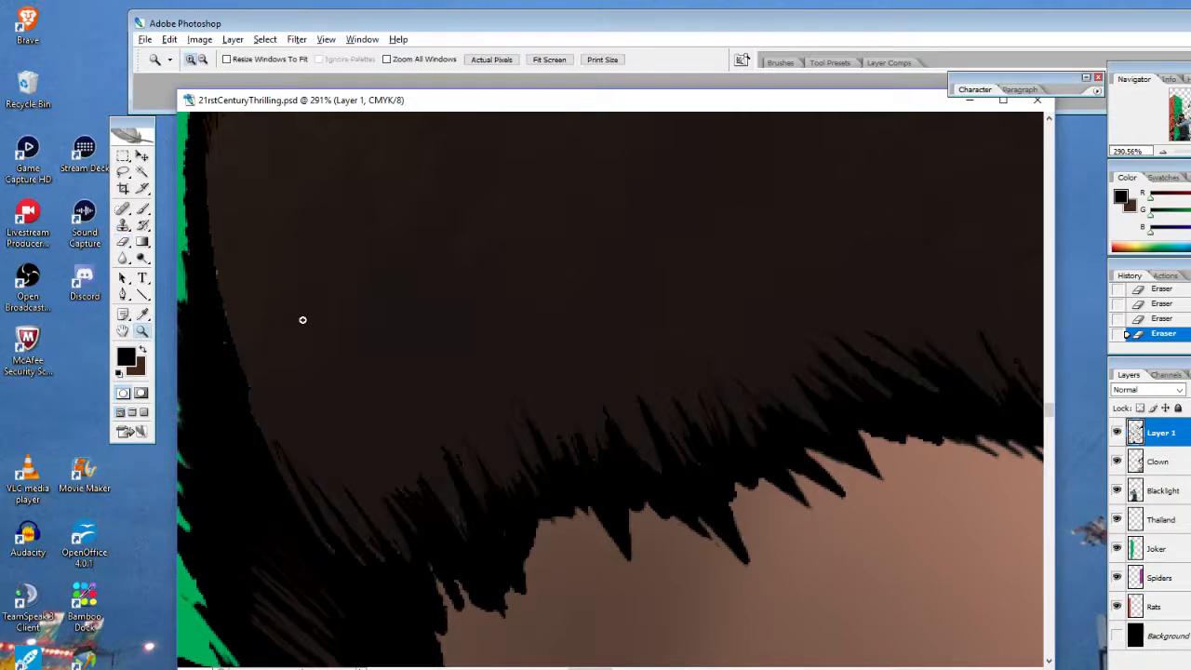
pyautogui.rightClick(394, 318)
pyautogui.click(453, 324)
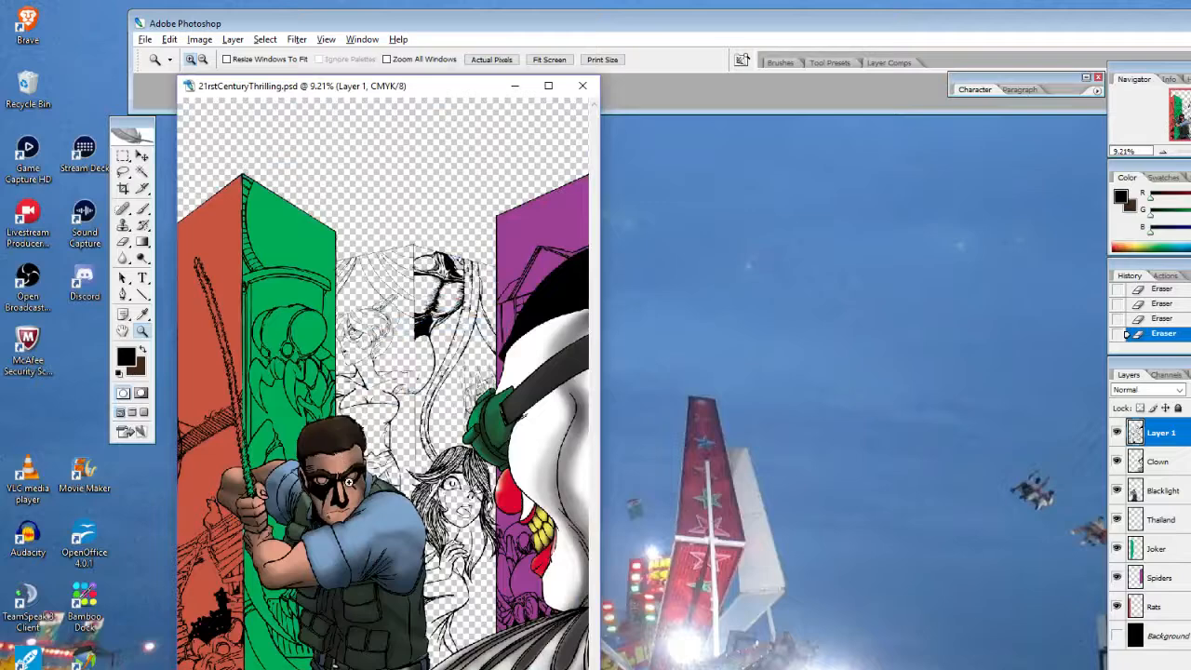
pyautogui.click(330, 447)
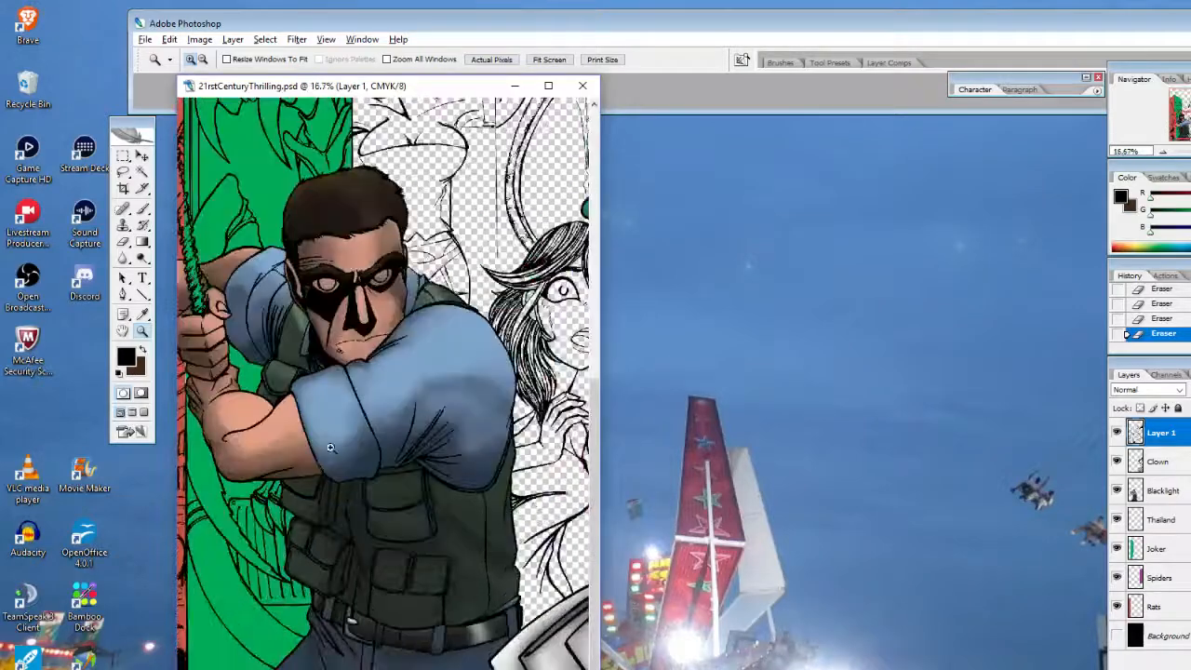
pyautogui.click(367, 337)
pyautogui.click(367, 321)
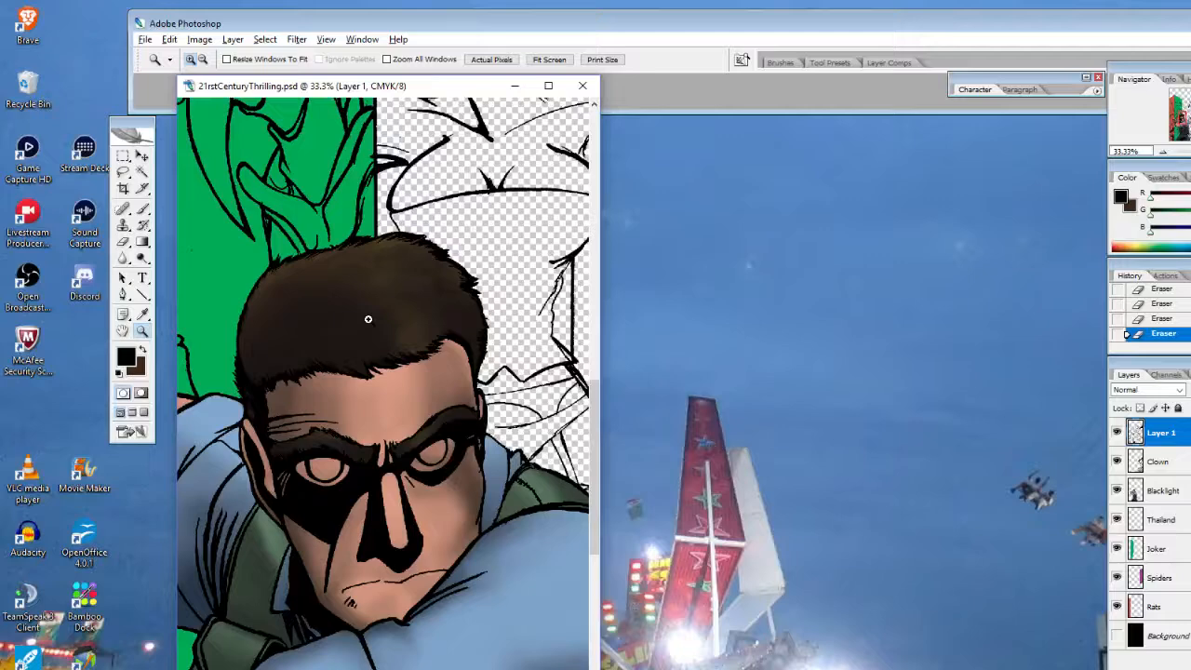
# Widen the document window and lasso both of the man's eyes, trimming the excess beside the second eye from the selection
pyautogui.moveTo(600, 668); pyautogui.dragTo(1093, 663)
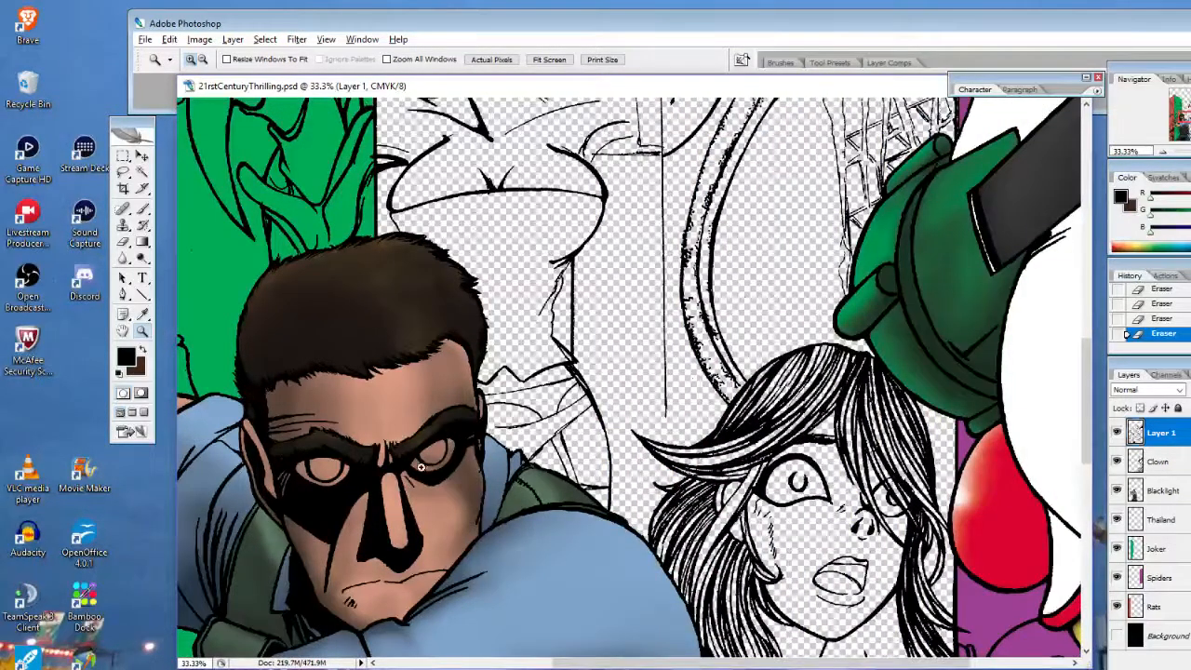
pyautogui.click(419, 463)
pyautogui.click(603, 357)
pyautogui.press('l')
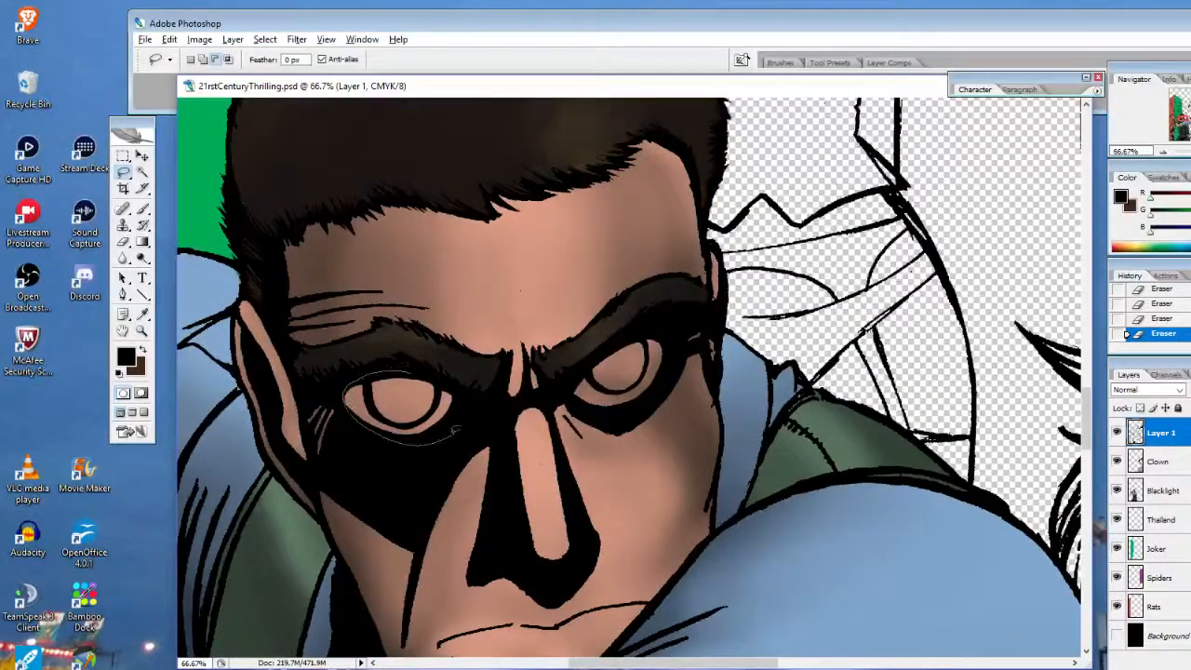
pyautogui.moveTo(459, 380); pyautogui.dragTo(463, 385)
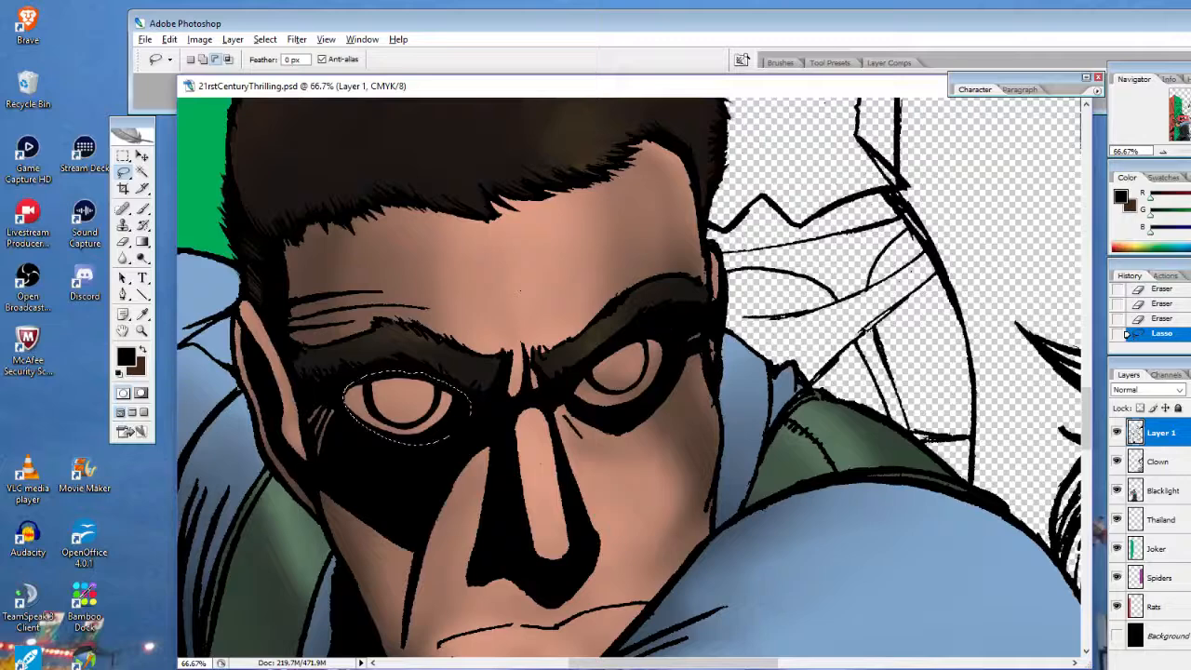
pyautogui.click(203, 58)
pyautogui.moveTo(658, 328)
pyautogui.mouseDown()
pyautogui.moveTo(584, 364)
pyautogui.moveTo(575, 401)
pyautogui.moveTo(609, 415)
pyautogui.moveTo(669, 387)
pyautogui.moveTo(685, 339)
pyautogui.moveTo(658, 329)
pyautogui.mouseUp()
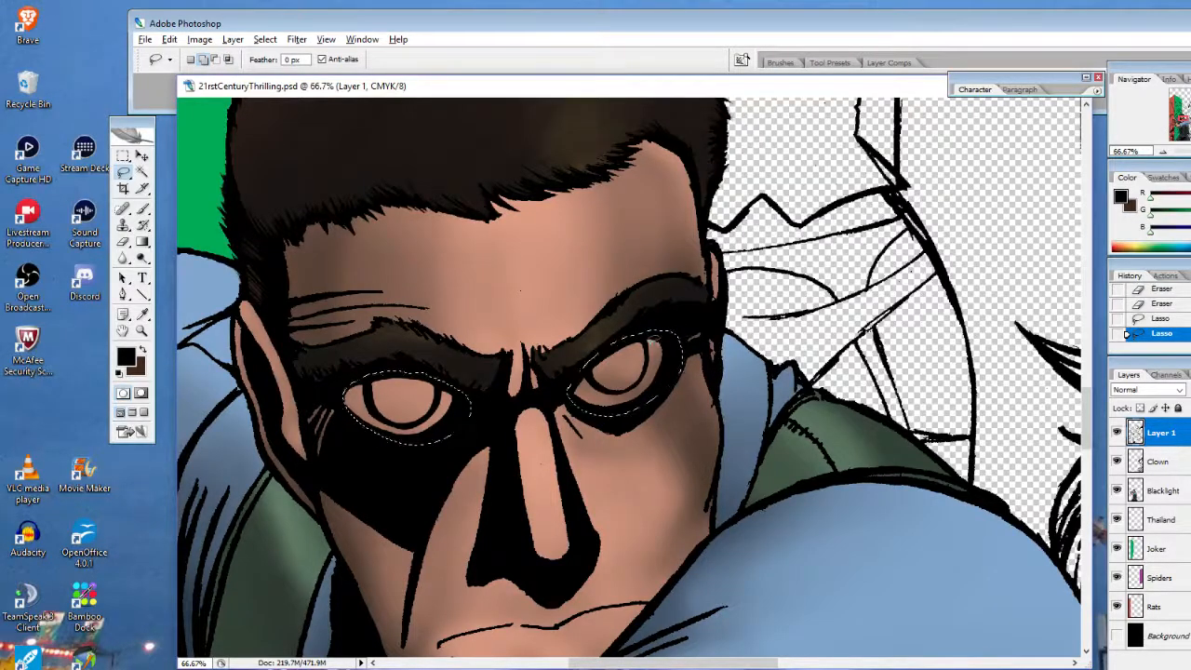
pyautogui.click(215, 58)
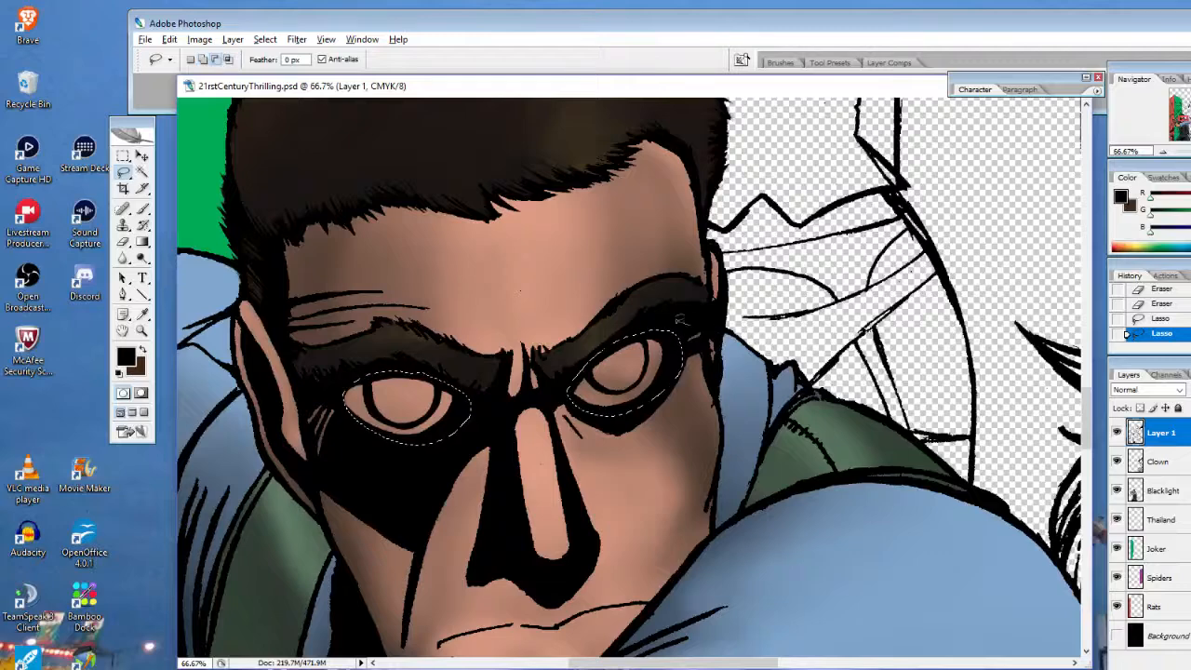
pyautogui.moveTo(678, 327); pyautogui.dragTo(689, 371)
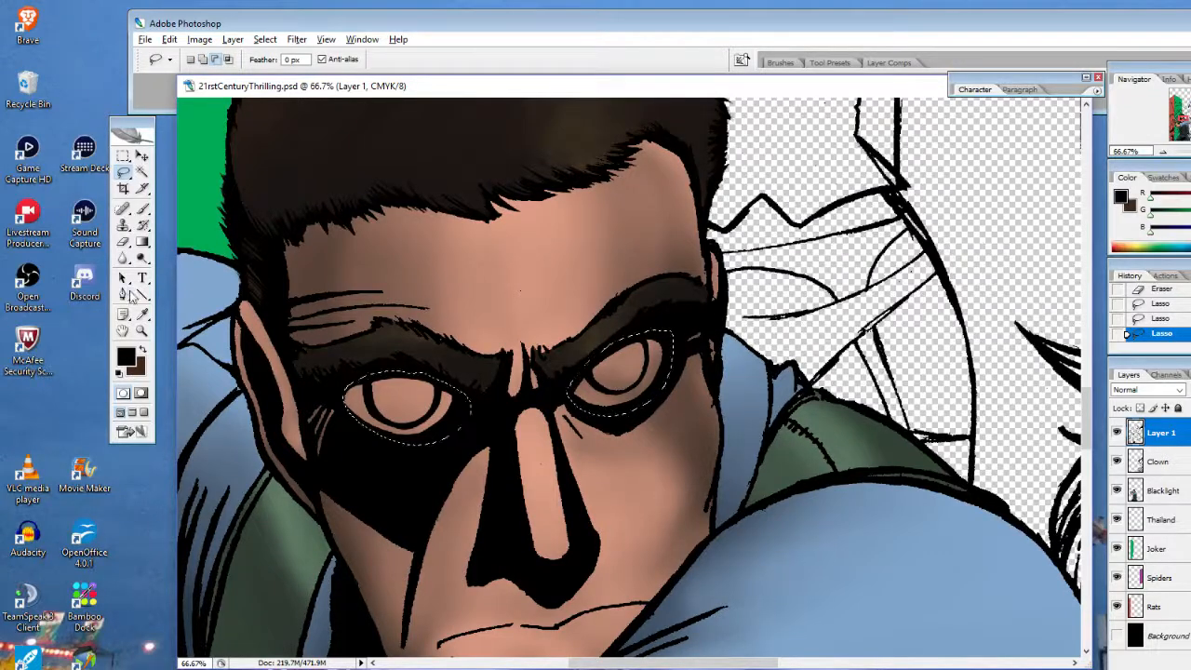
# Set the foreground colour to white and fill the selected eyes on the Blacklight layer
pyautogui.click(125, 356)
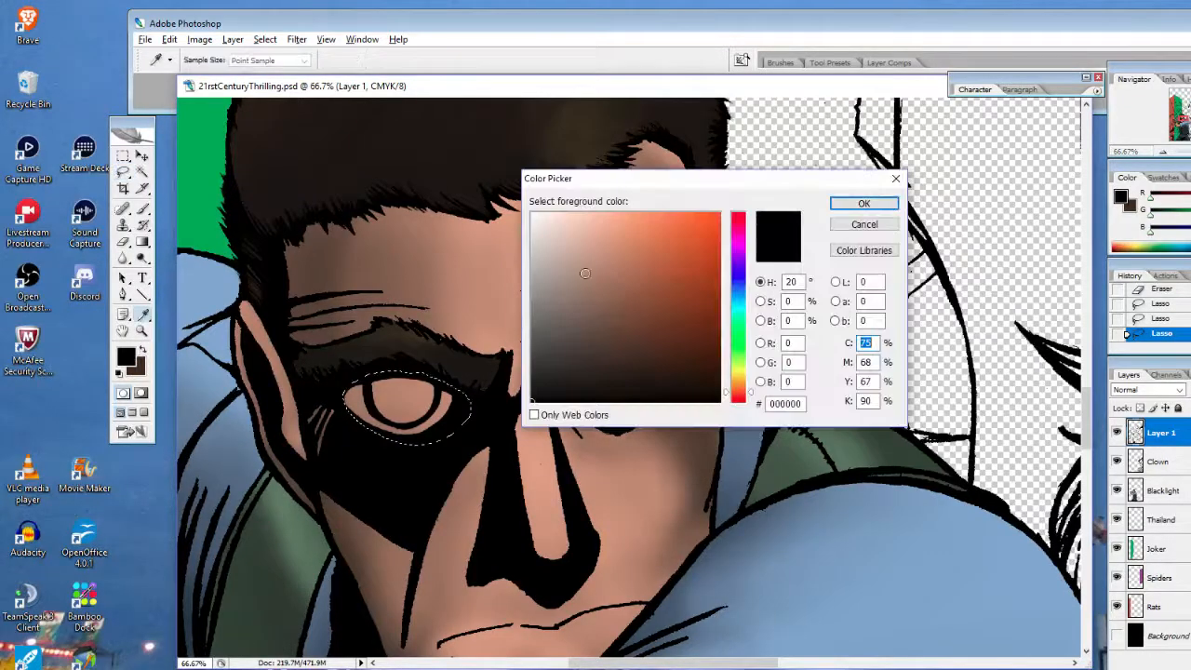
pyautogui.click(533, 213)
pyautogui.click(868, 208)
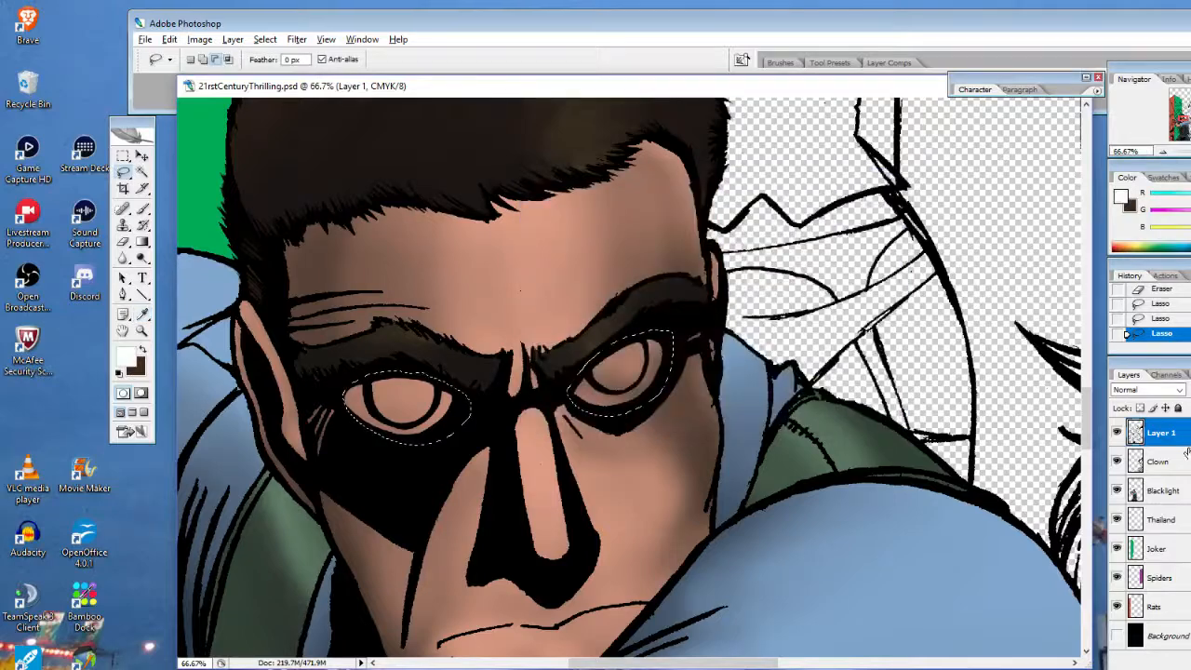
pyautogui.click(1164, 493)
pyautogui.click(169, 39)
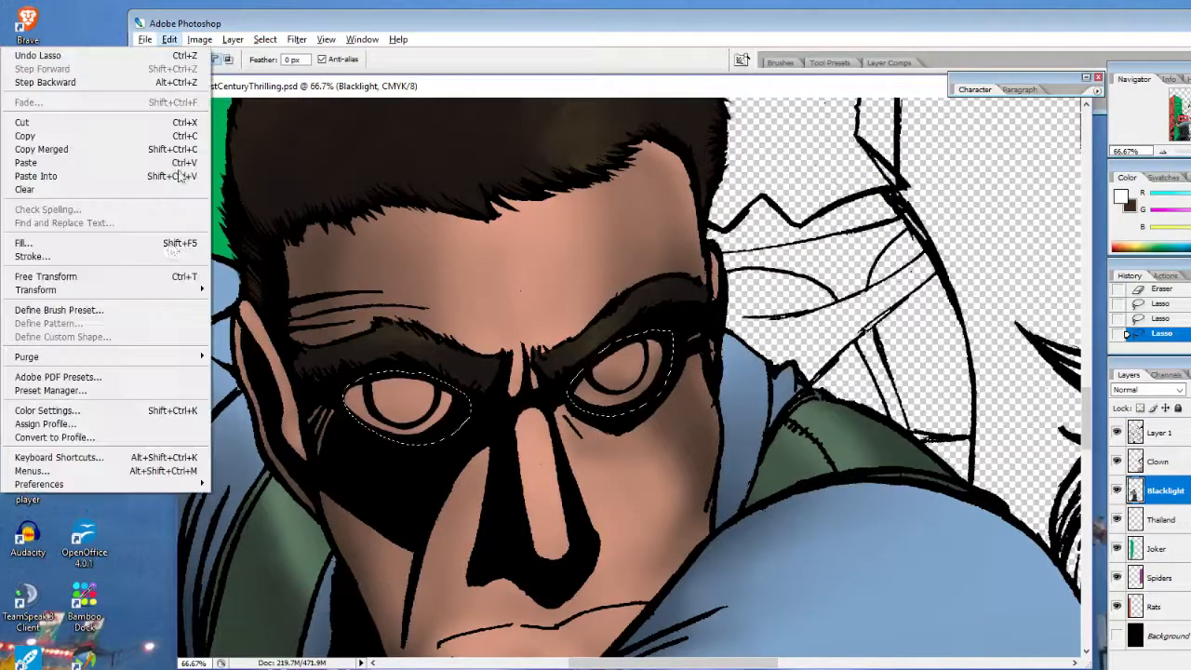
pyautogui.click(163, 244)
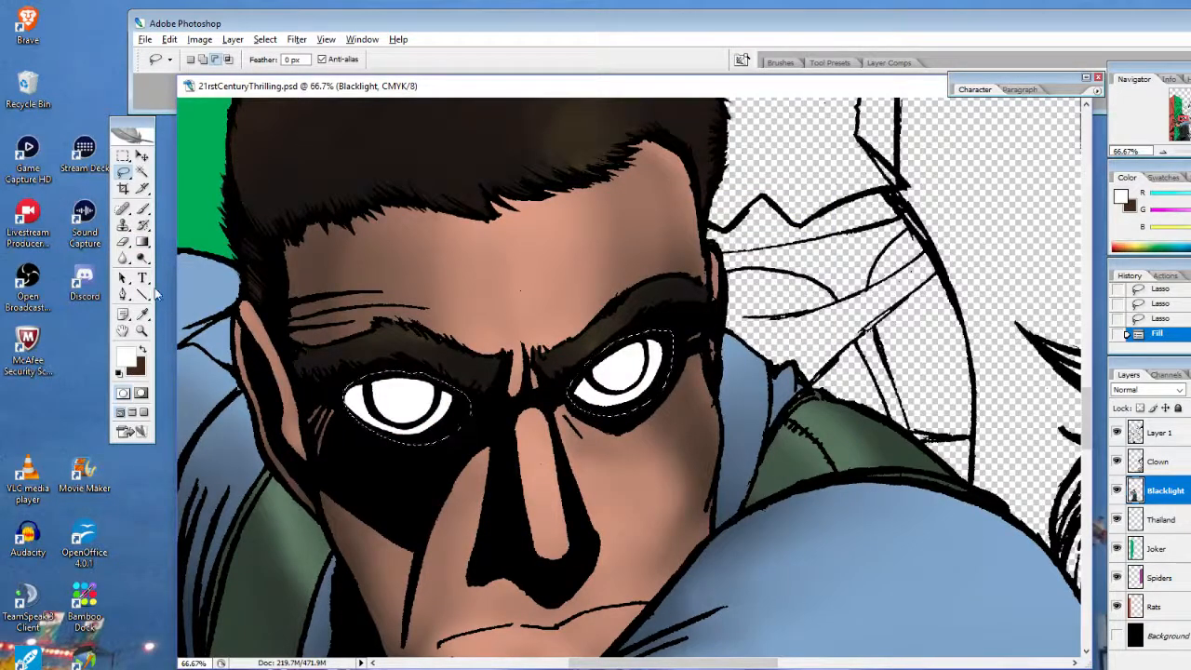
# Keep white as the background colour and set the foreground colour to very dark blue, #030221
pyautogui.click(142, 350)
pyautogui.click(127, 357)
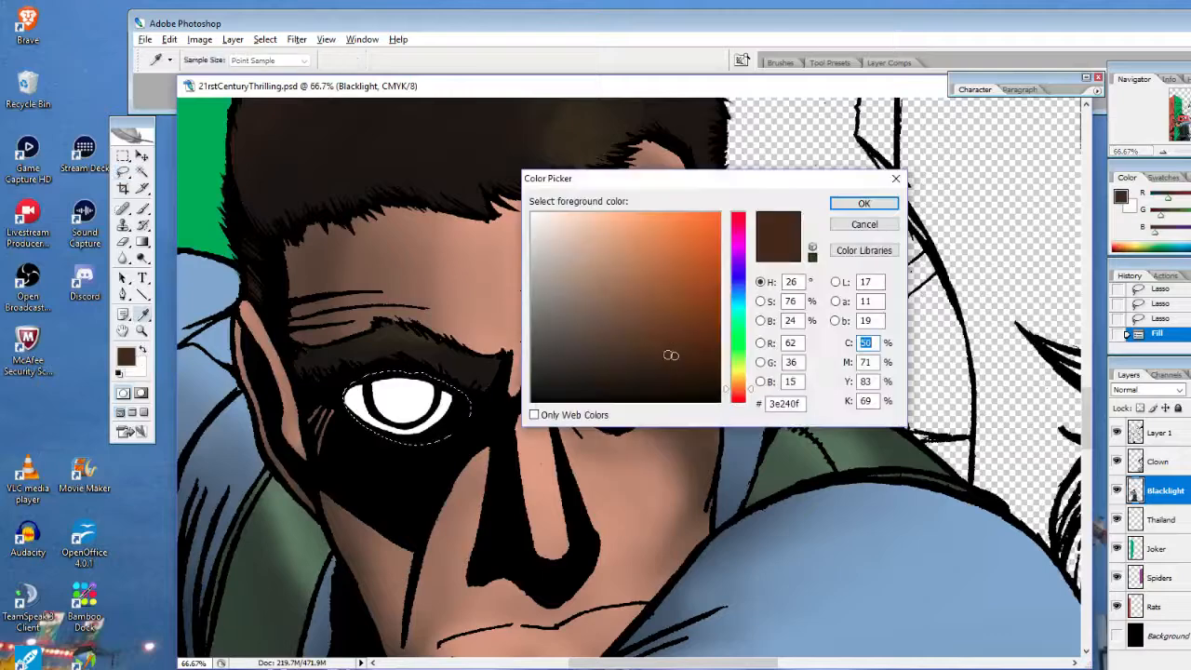
pyautogui.click(738, 276)
pyautogui.moveTo(698, 375)
pyautogui.mouseDown()
pyautogui.moveTo(660, 385)
pyautogui.moveTo(704, 377)
pyautogui.mouseUp()
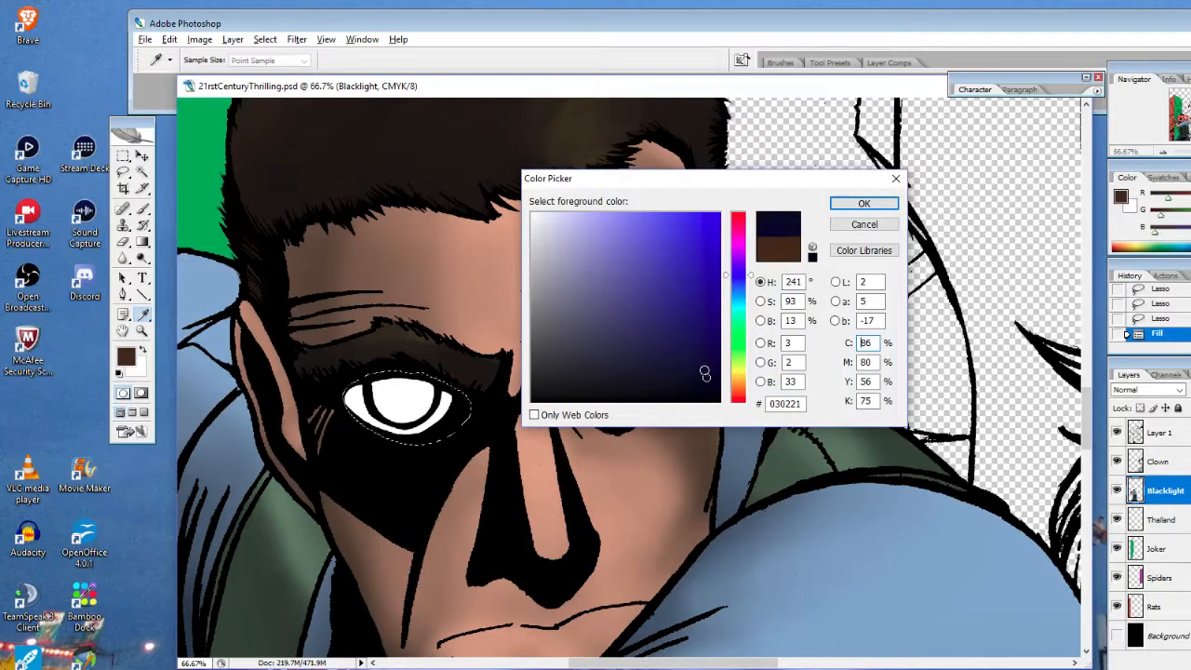
pyautogui.click(864, 203)
# Switch to the Brush tool and lower its opacity to 20%
pyautogui.click(141, 209)
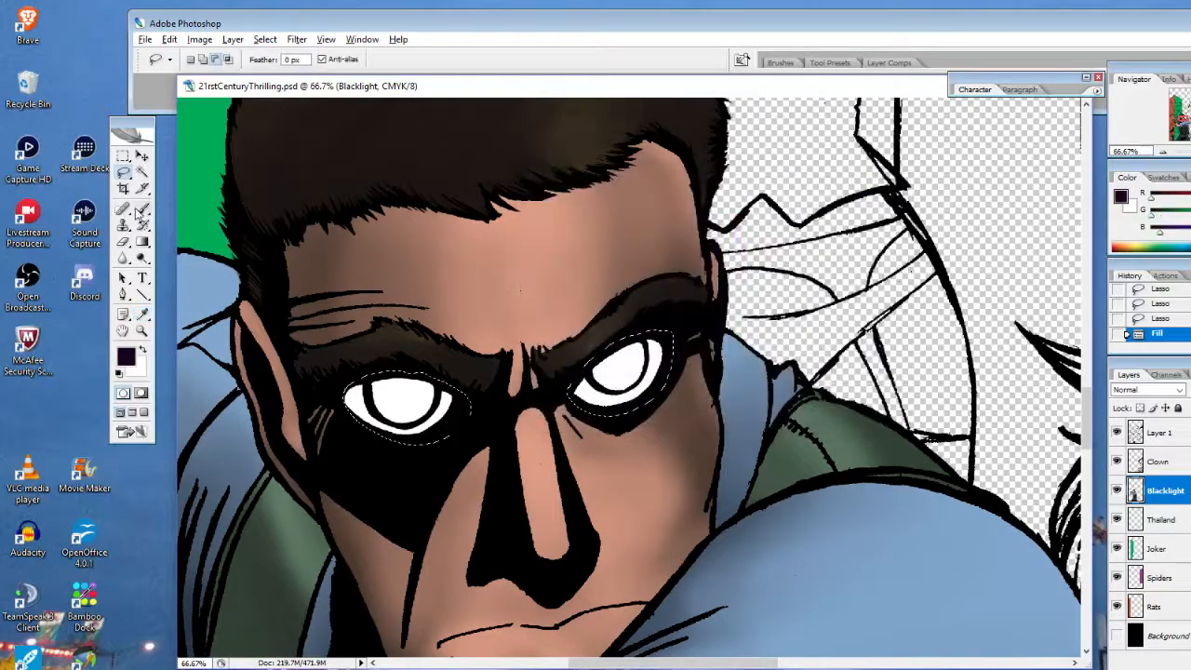
pyautogui.rightClick(532, 110)
pyautogui.click(419, 59)
pyautogui.click(415, 59)
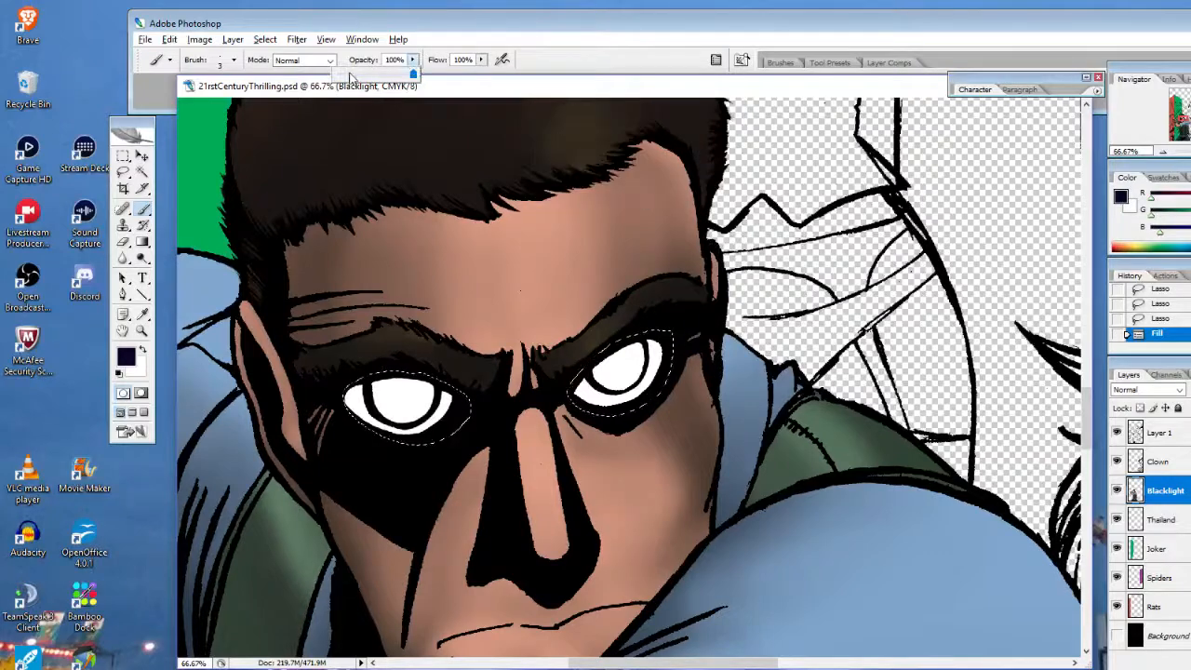
pyautogui.click(345, 75)
pyautogui.moveTo(345, 75); pyautogui.dragTo(352, 74)
# Choose the soft round 200 px brush preset with 0% hardness and reduce its diameter to 112 px
pyautogui.rightClick(588, 323)
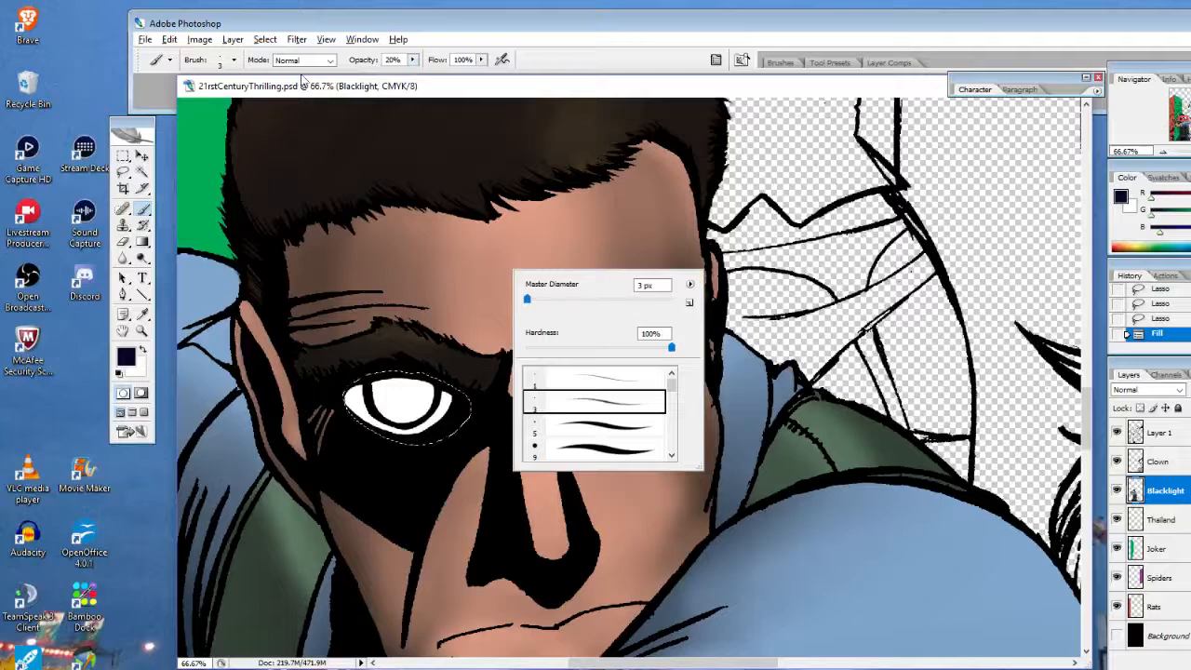
pyautogui.click(239, 67)
pyautogui.click(234, 59)
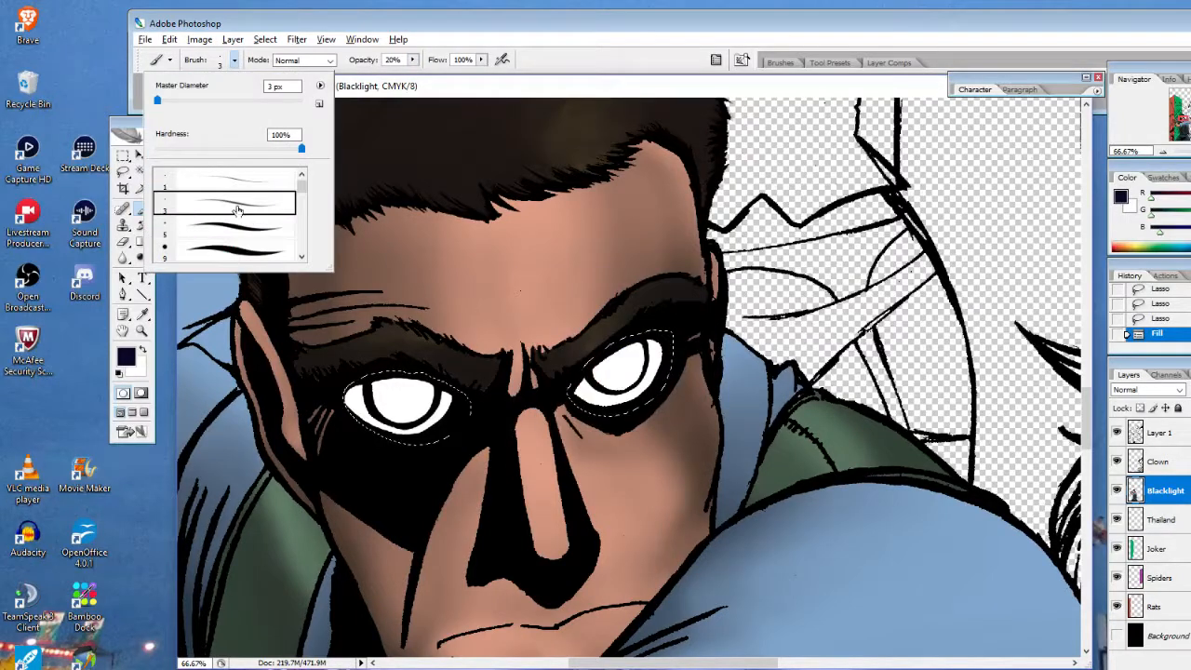
pyautogui.click(288, 235)
pyautogui.scroll(-3, 291, 244)
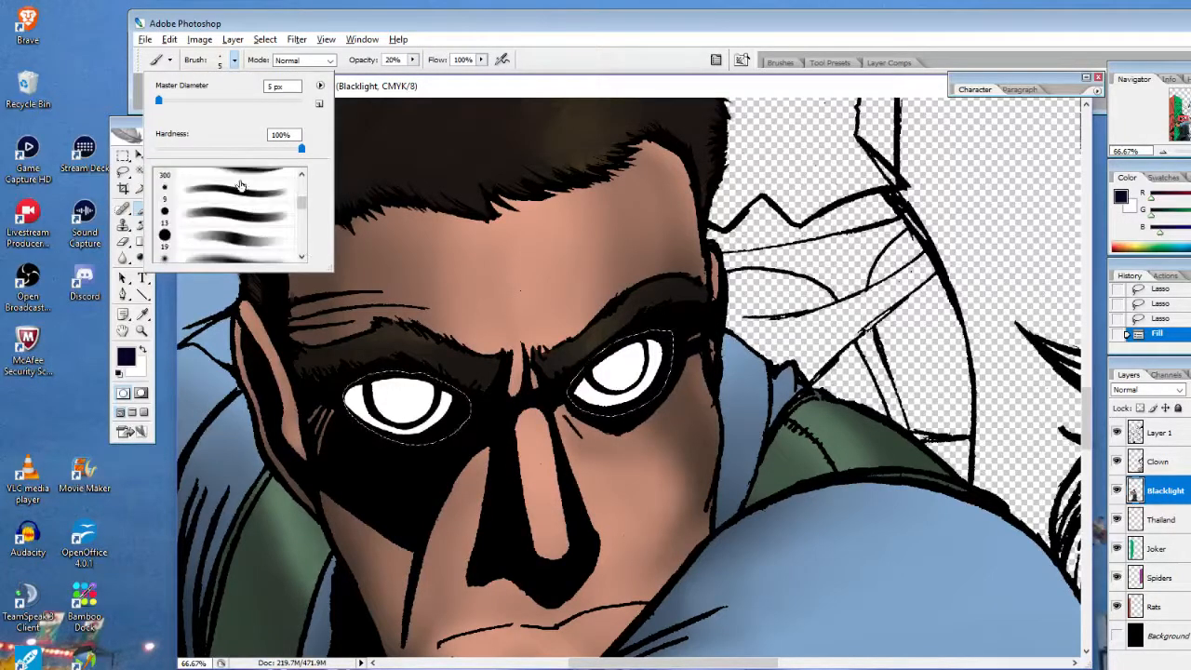
pyautogui.moveTo(300, 204); pyautogui.dragTo(300, 199)
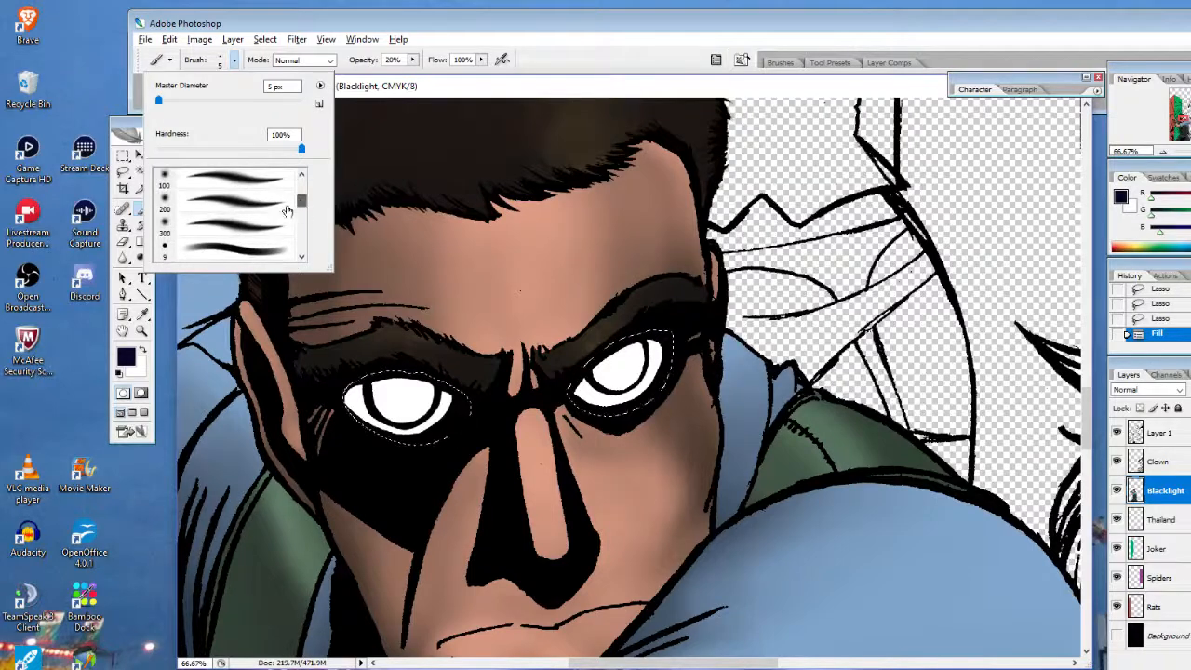
pyautogui.click(265, 205)
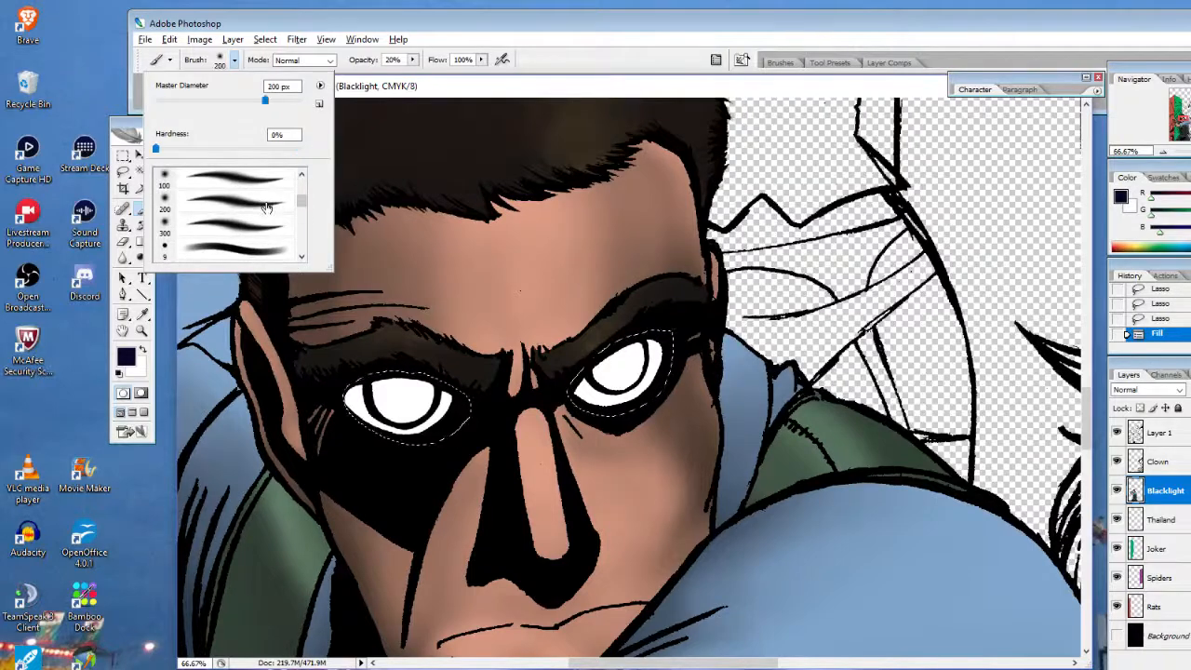
pyautogui.rightClick(499, 337)
pyautogui.click(591, 371)
# Shade the corners and lower edges of both eyes with soft dark blue strokes
pyautogui.click(459, 389)
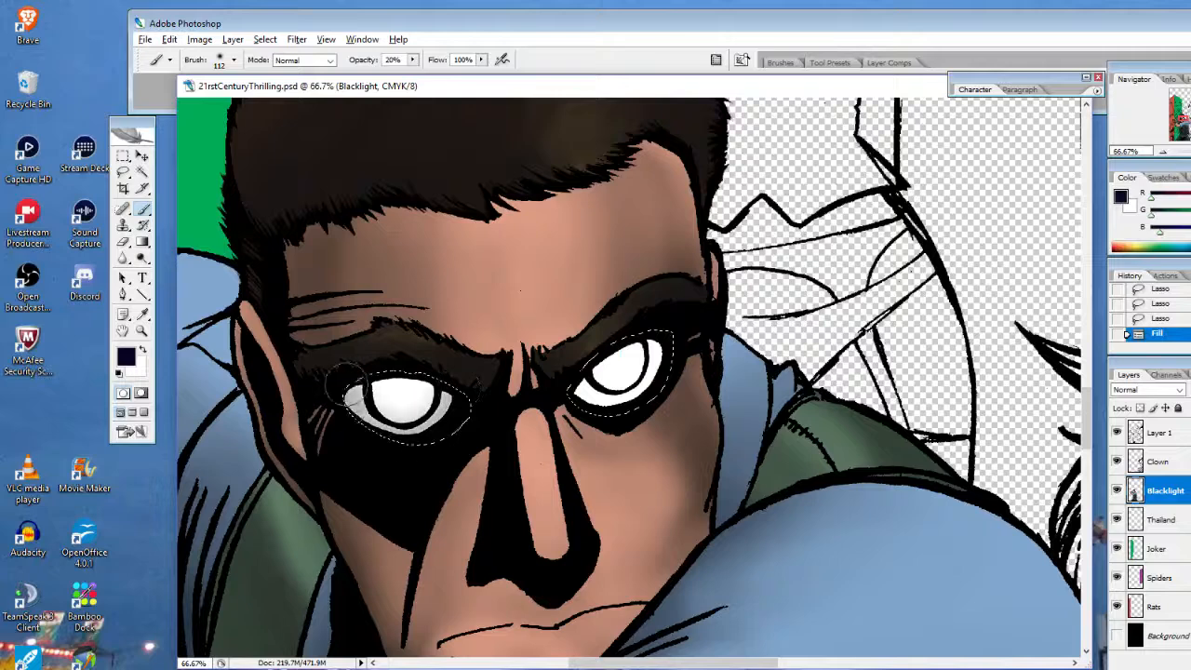
pyautogui.moveTo(346, 384)
pyautogui.mouseDown()
pyautogui.moveTo(372, 423)
pyautogui.moveTo(410, 436)
pyautogui.mouseUp()
pyautogui.moveTo(342, 396)
pyautogui.mouseDown()
pyautogui.moveTo(438, 428)
pyautogui.moveTo(372, 429)
pyautogui.mouseUp()
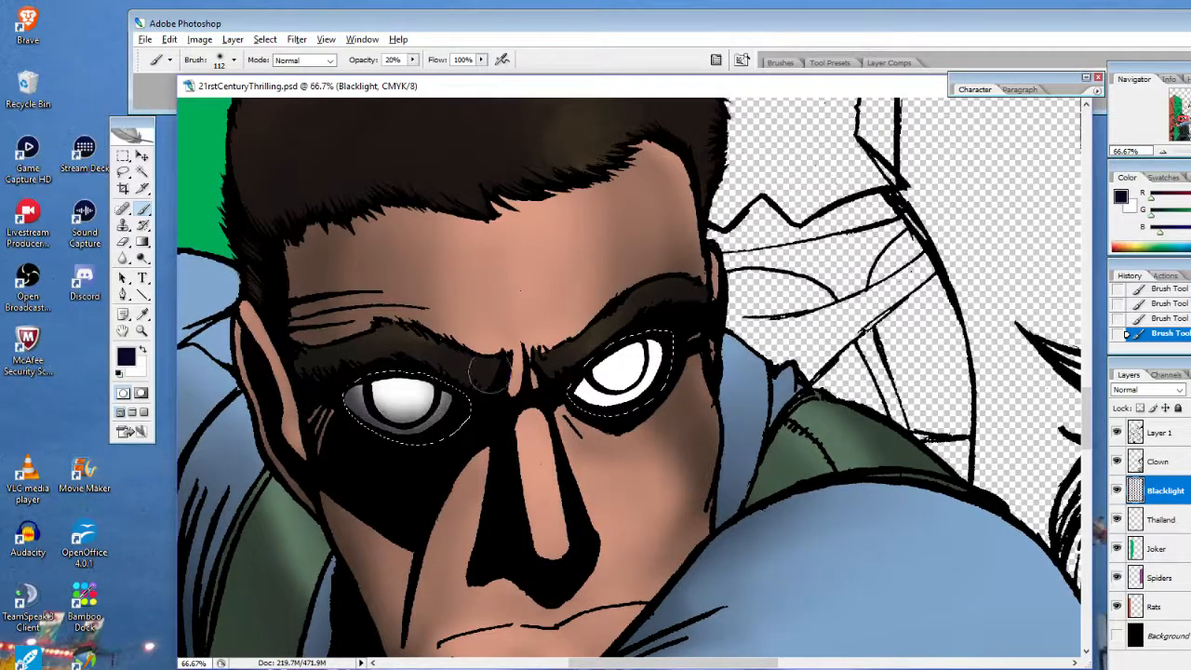
pyautogui.moveTo(582, 402)
pyautogui.mouseDown()
pyautogui.moveTo(652, 397)
pyautogui.moveTo(670, 322)
pyautogui.mouseUp()
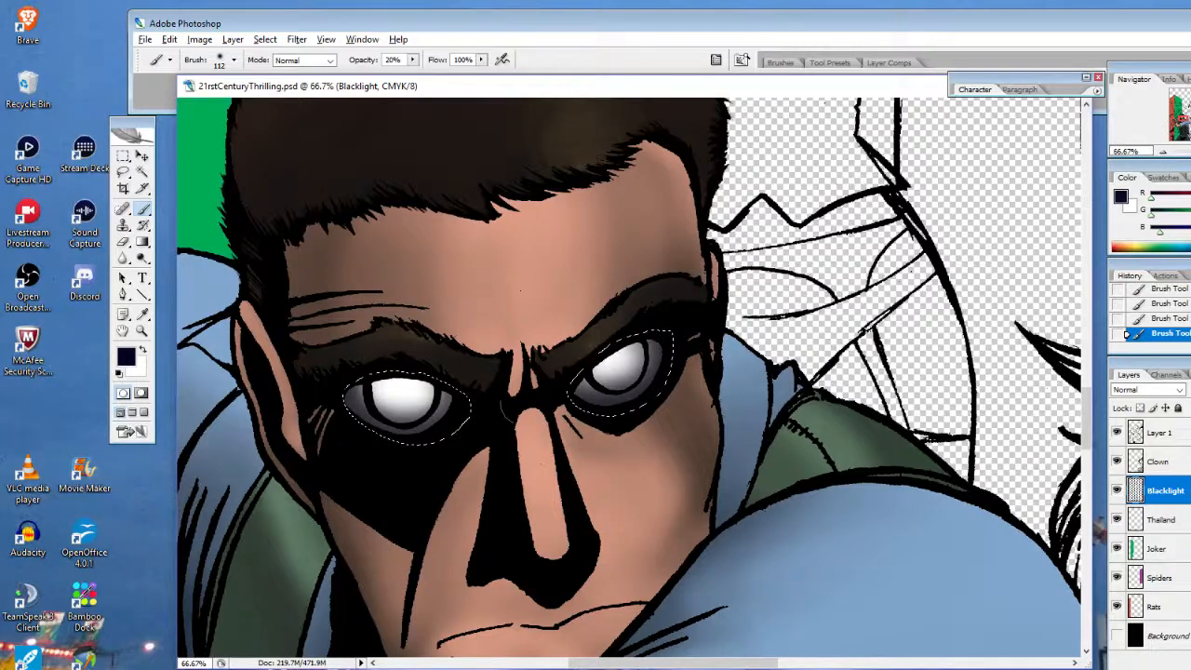
# Lighten the shading in both eyes with white, using the soft brush at 74 px
pyautogui.click(141, 350)
pyautogui.rightClick(491, 347)
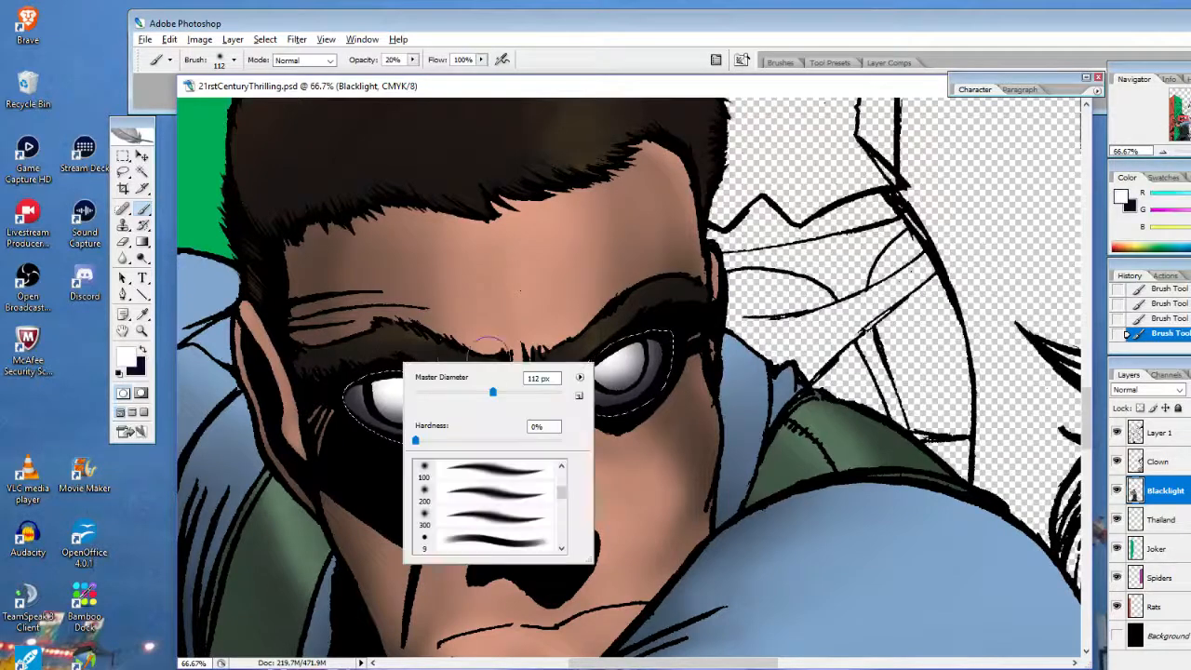
pyautogui.moveTo(492, 394); pyautogui.dragTo(482, 393)
pyautogui.press('Return')
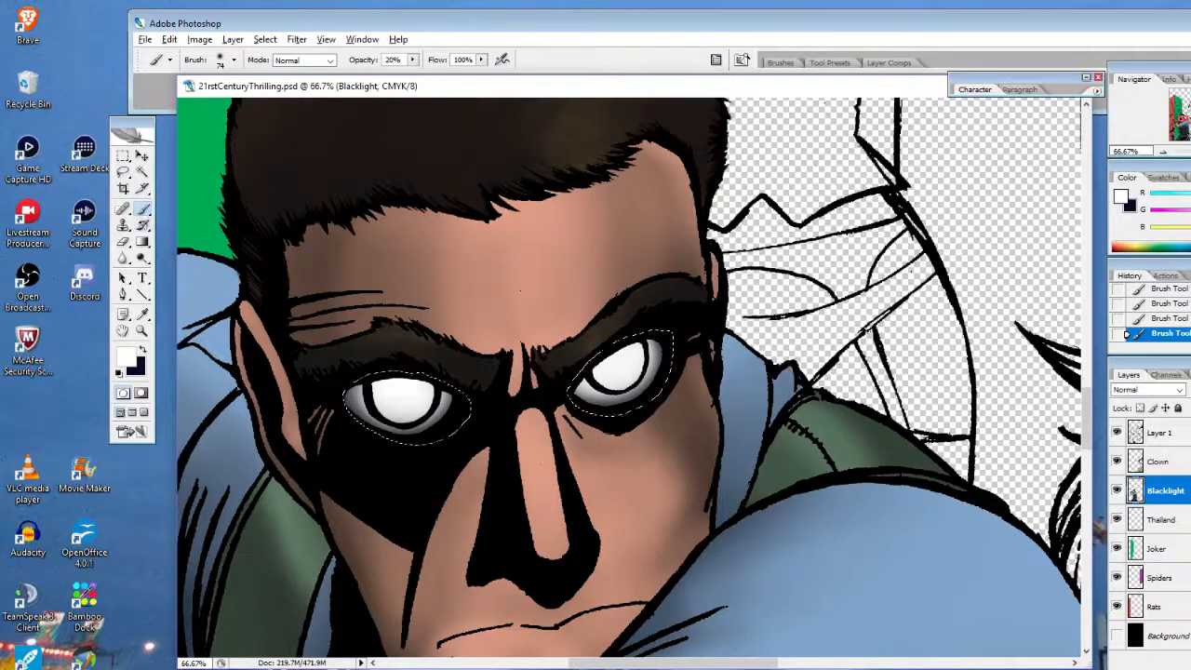
# Subtract the whites around each iris from the lasso selection so that only the two irises stay selected
pyautogui.press('z')
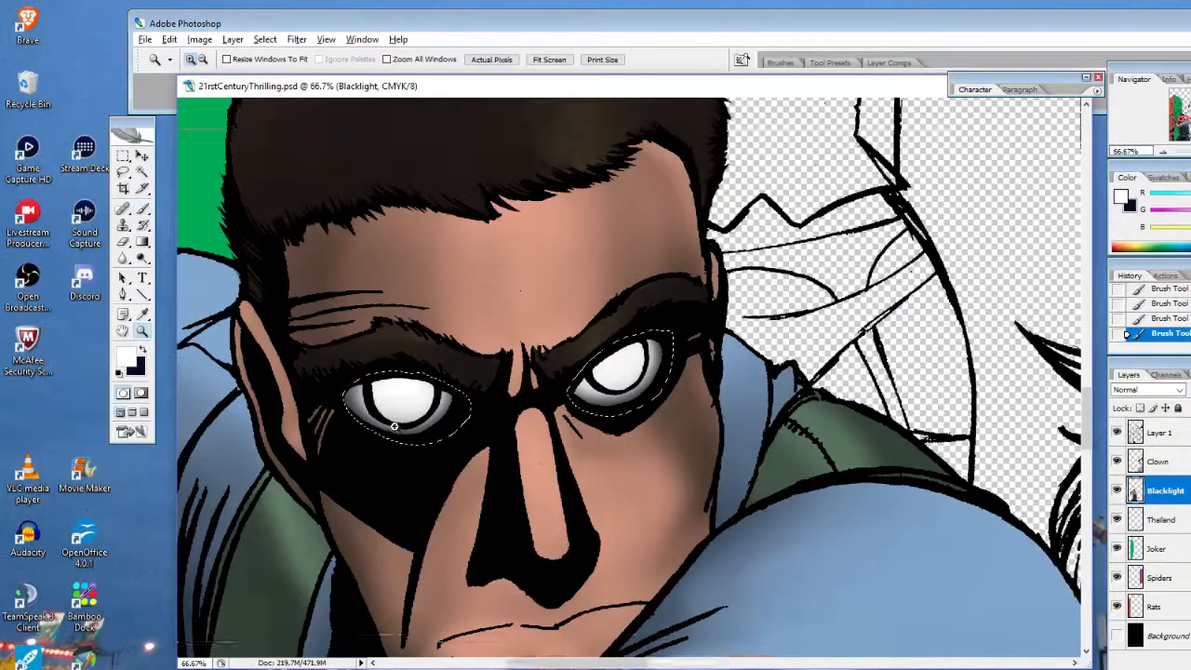
pyautogui.click(401, 398)
pyautogui.click(645, 345)
pyautogui.click(124, 173)
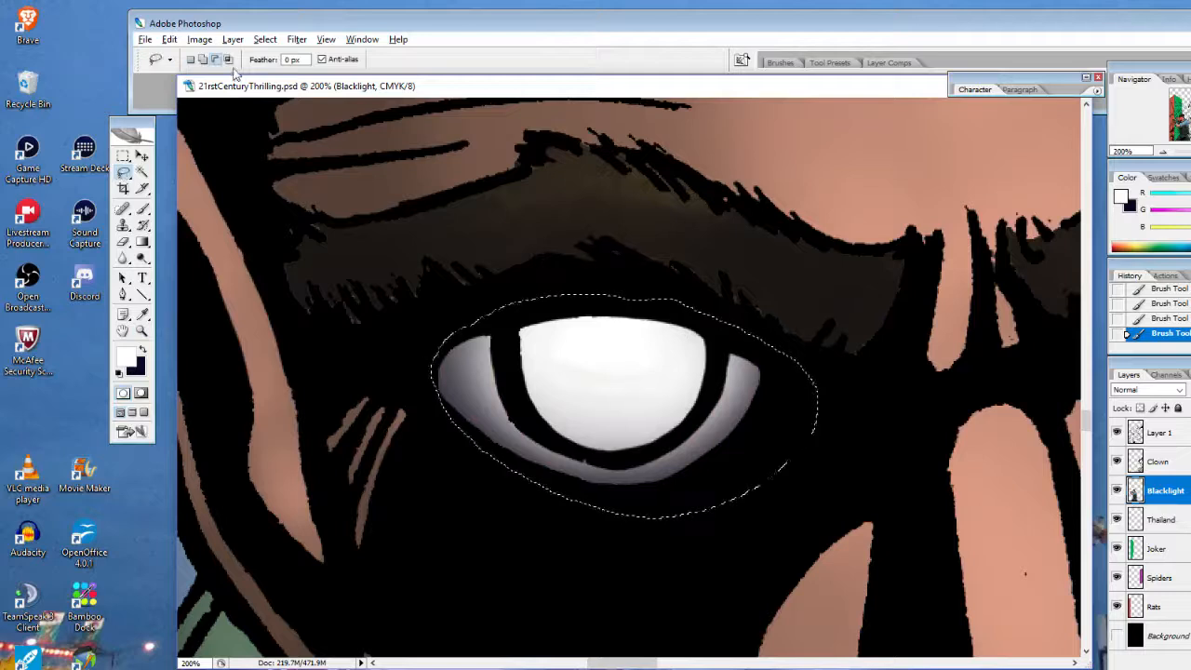
pyautogui.moveTo(464, 306)
pyautogui.mouseDown()
pyautogui.moveTo(510, 333)
pyautogui.moveTo(535, 412)
pyautogui.moveTo(590, 451)
pyautogui.moveTo(657, 446)
pyautogui.moveTo(722, 372)
pyautogui.moveTo(735, 326)
pyautogui.mouseUp()
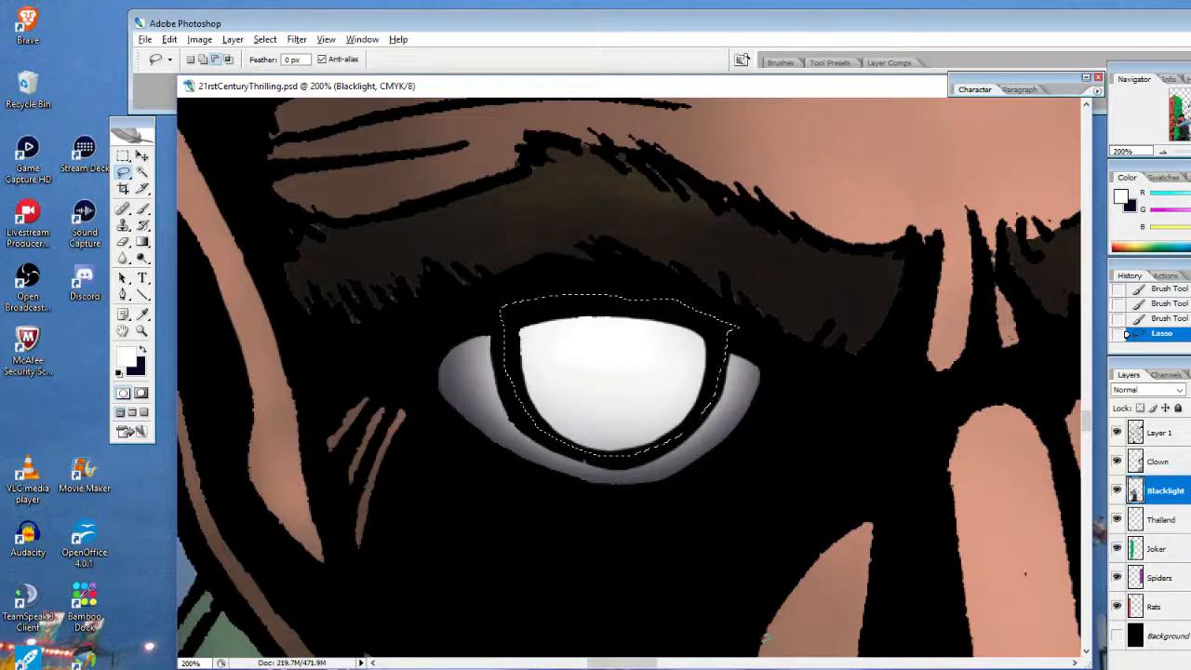
pyautogui.moveTo(645, 662); pyautogui.dragTo(677, 663)
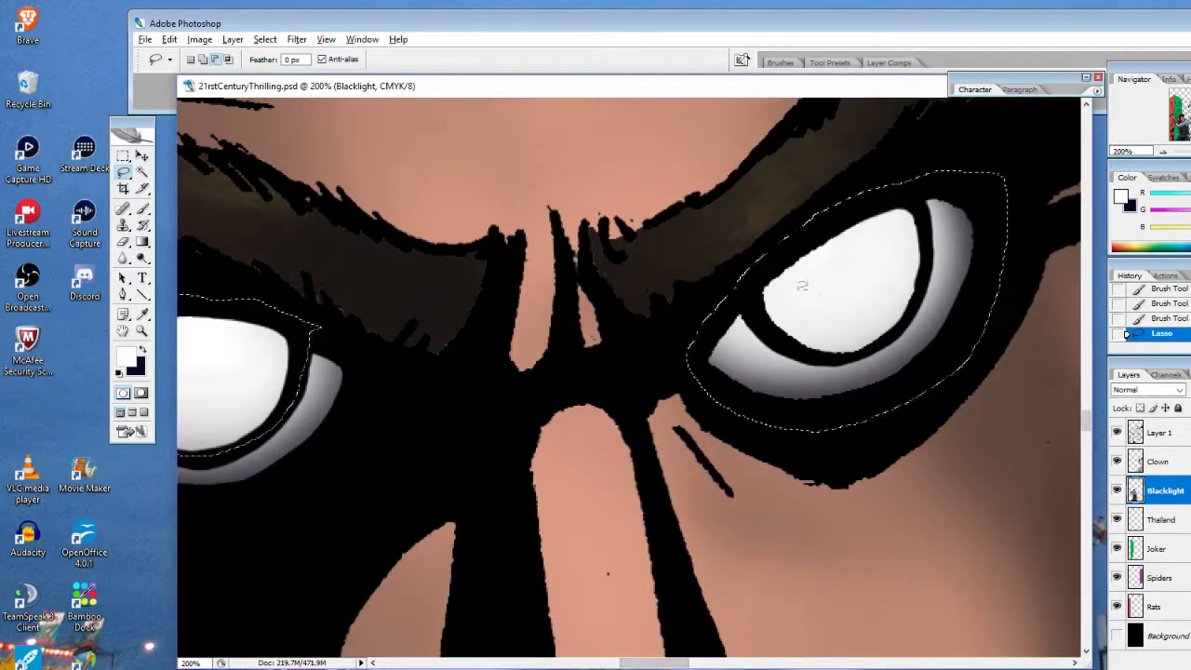
pyautogui.moveTo(745, 302)
pyautogui.mouseDown()
pyautogui.moveTo(717, 264)
pyautogui.moveTo(1019, 377)
pyautogui.moveTo(1007, 156)
pyautogui.moveTo(905, 197)
pyautogui.moveTo(929, 232)
pyautogui.moveTo(927, 296)
pyautogui.moveTo(889, 337)
pyautogui.moveTo(833, 354)
pyautogui.moveTo(744, 313)
pyautogui.moveTo(750, 279)
pyautogui.mouseUp()
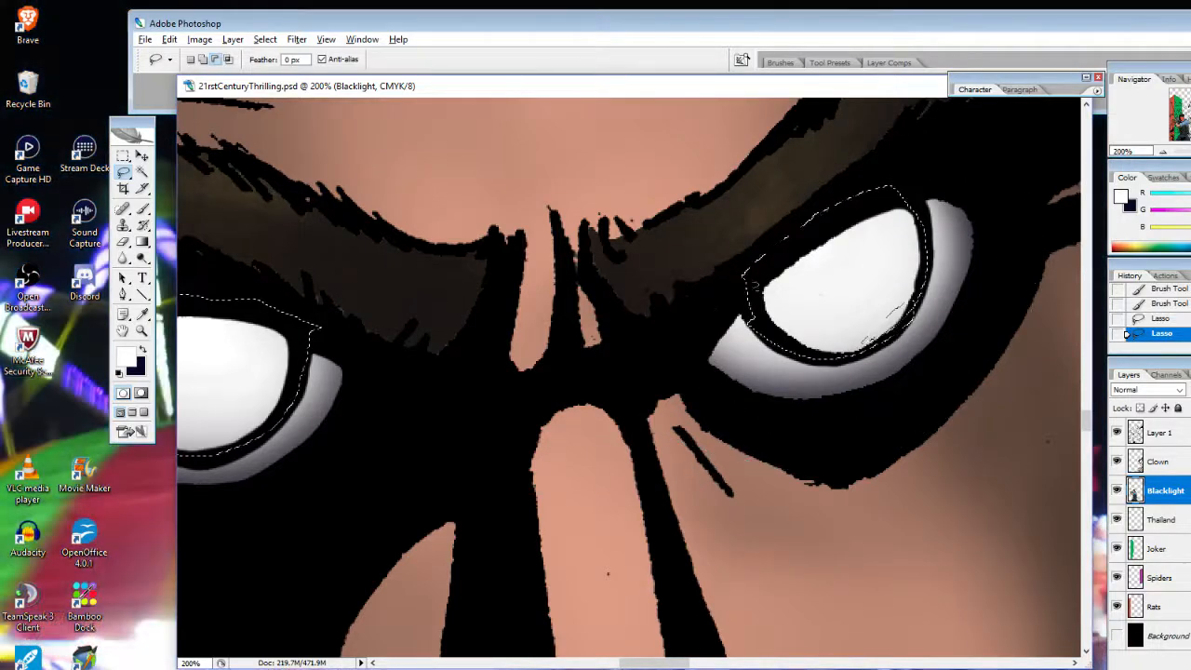
# Add the missed edge areas of the second eye's iris to the selection and return the lasso to subtracting
pyautogui.click(202, 60)
pyautogui.moveTo(847, 314)
pyautogui.mouseDown()
pyautogui.moveTo(914, 292)
pyautogui.moveTo(895, 326)
pyautogui.moveTo(849, 332)
pyautogui.mouseUp()
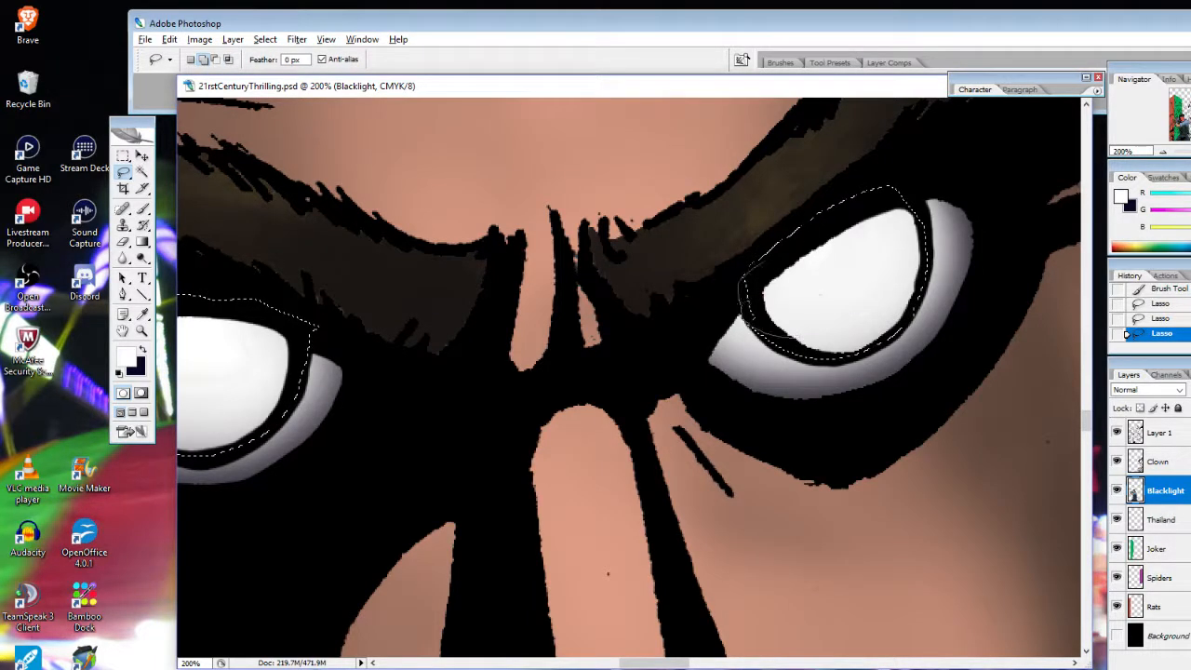
pyautogui.moveTo(745, 277)
pyautogui.mouseDown()
pyautogui.moveTo(763, 259)
pyautogui.moveTo(788, 361)
pyautogui.mouseUp()
pyautogui.click(215, 59)
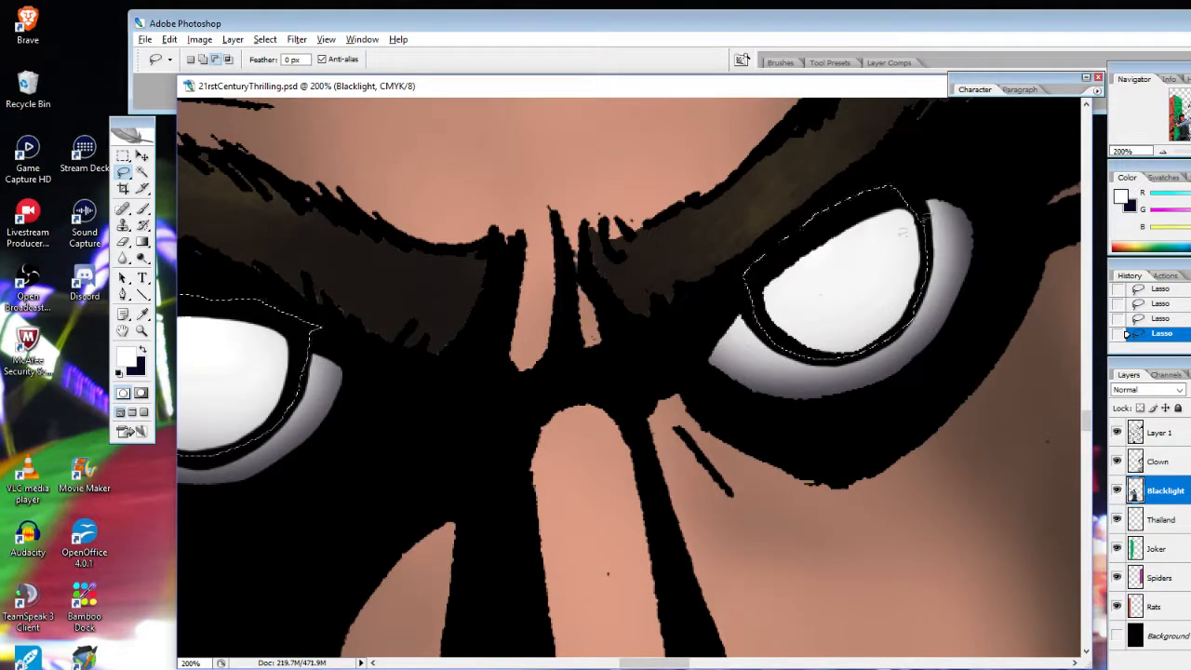
# View both eyes at 100%, dismiss the antivirus notification and make dark blue the foreground colour again
pyautogui.click(143, 332)
pyautogui.keyDown('alt'); pyautogui.click(503, 370); pyautogui.keyUp('alt')
pyautogui.keyDown('alt'); pyautogui.click(517, 377); pyautogui.keyUp('alt')
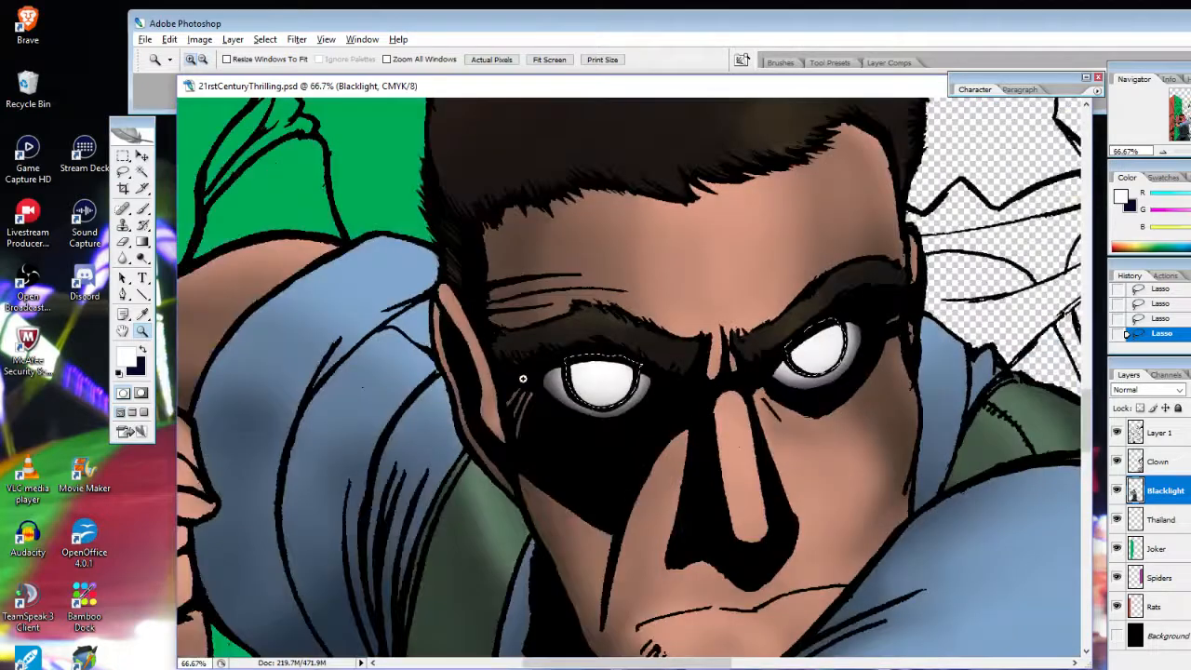
pyautogui.click(669, 363)
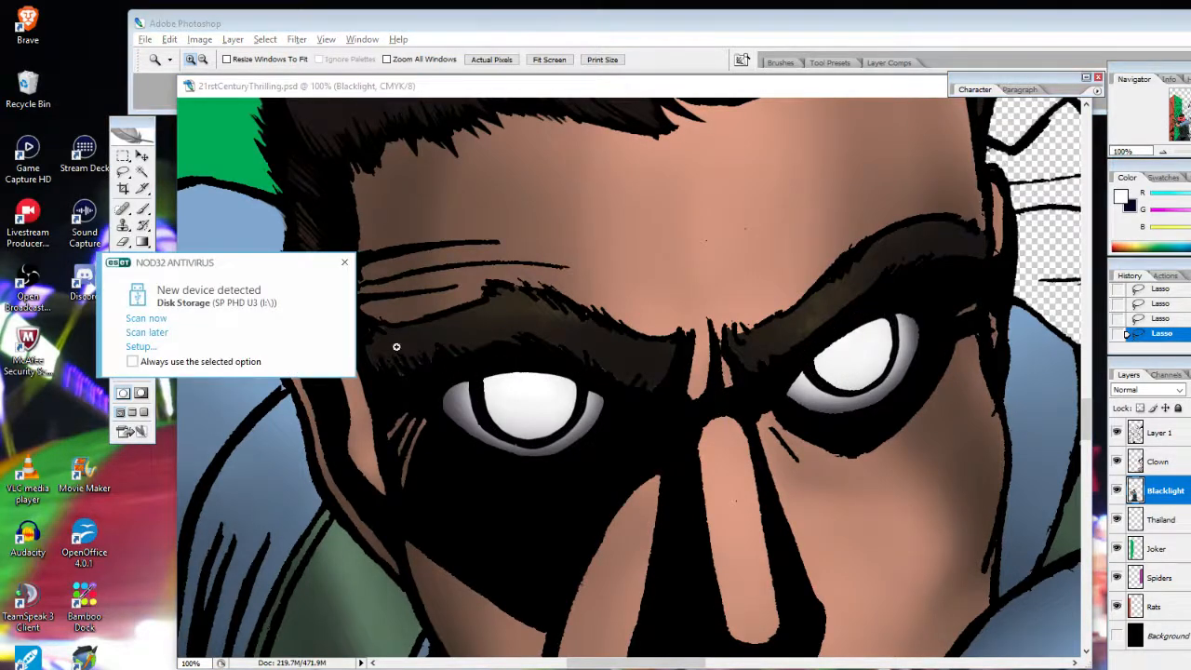
pyautogui.click(344, 265)
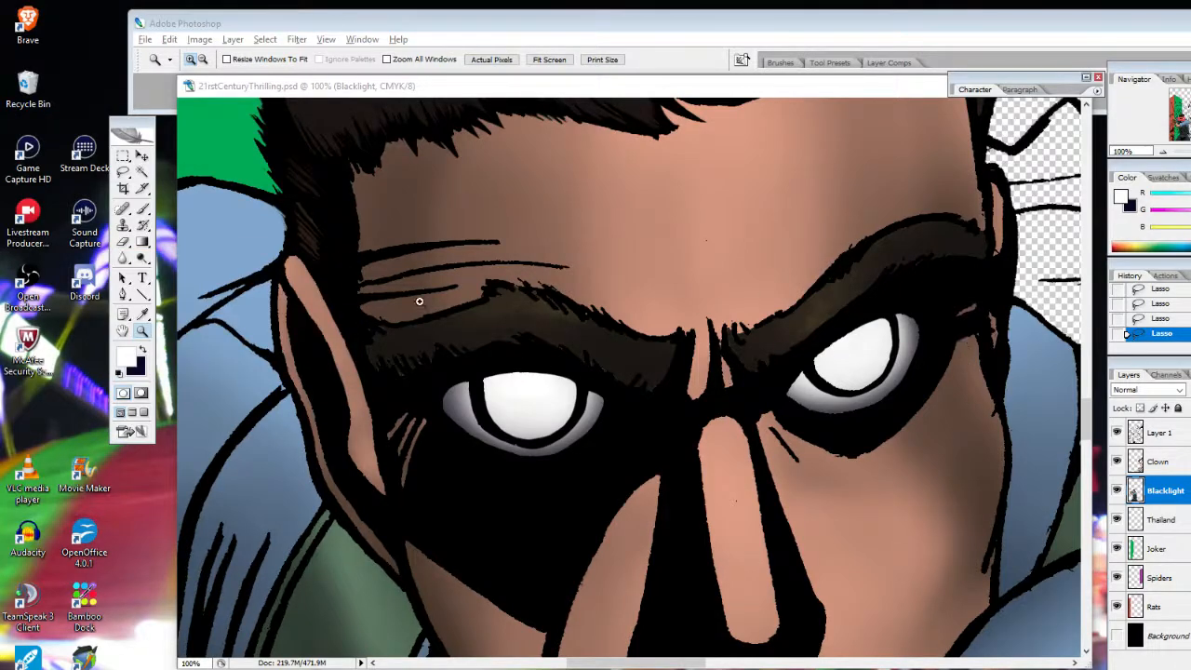
pyautogui.click(143, 350)
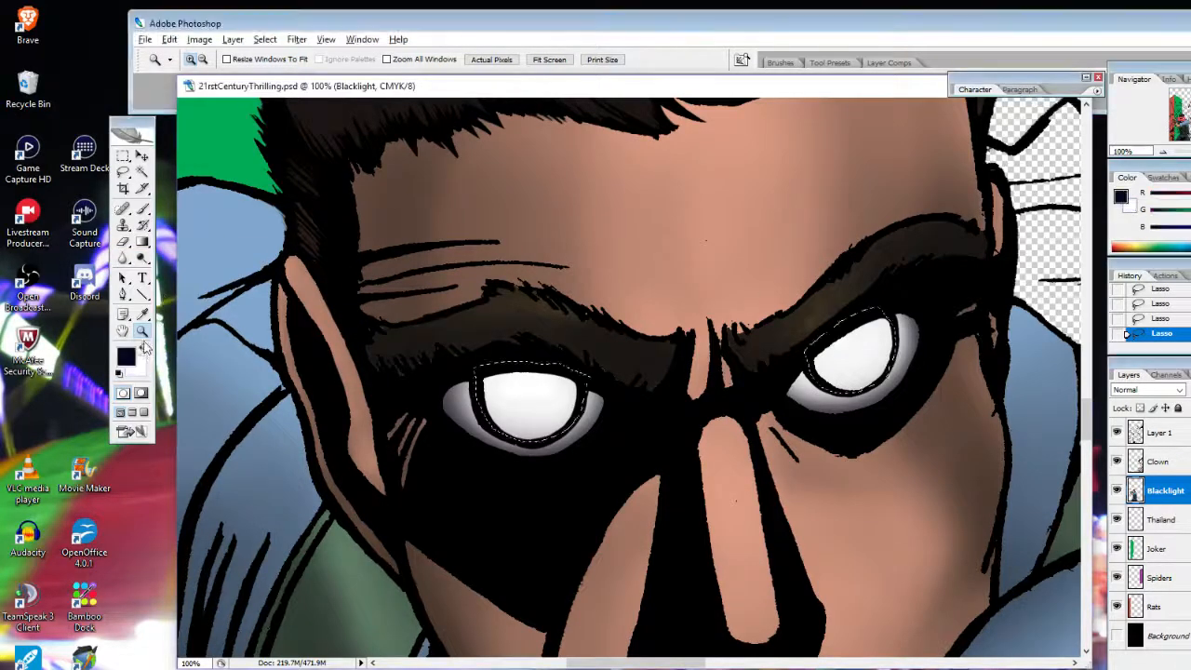
# Paint both selected irises dark blue with the soft 74 px brush at 20% opacity
pyautogui.click(141, 207)
pyautogui.moveTo(540, 401)
pyautogui.mouseDown()
pyautogui.moveTo(520, 375)
pyautogui.moveTo(509, 384)
pyautogui.moveTo(535, 408)
pyautogui.moveTo(528, 420)
pyautogui.moveTo(524, 370)
pyautogui.moveTo(549, 363)
pyautogui.moveTo(571, 407)
pyautogui.moveTo(554, 380)
pyautogui.moveTo(519, 396)
pyautogui.moveTo(528, 354)
pyautogui.moveTo(553, 390)
pyautogui.moveTo(534, 415)
pyautogui.moveTo(494, 381)
pyautogui.moveTo(524, 349)
pyautogui.moveTo(515, 405)
pyautogui.moveTo(544, 375)
pyautogui.moveTo(508, 383)
pyautogui.moveTo(535, 414)
pyautogui.moveTo(560, 374)
pyautogui.moveTo(516, 344)
pyautogui.moveTo(540, 385)
pyautogui.moveTo(559, 358)
pyautogui.moveTo(516, 386)
pyautogui.moveTo(549, 365)
pyautogui.moveTo(476, 379)
pyautogui.moveTo(526, 424)
pyautogui.mouseUp()
pyautogui.moveTo(852, 336)
pyautogui.mouseDown()
pyautogui.moveTo(854, 366)
pyautogui.moveTo(861, 303)
pyautogui.moveTo(870, 339)
pyautogui.moveTo(831, 349)
pyautogui.moveTo(817, 331)
pyautogui.moveTo(840, 351)
pyautogui.moveTo(868, 335)
pyautogui.moveTo(843, 360)
pyautogui.moveTo(831, 307)
pyautogui.moveTo(853, 358)
pyautogui.moveTo(857, 323)
pyautogui.moveTo(833, 352)
pyautogui.moveTo(850, 312)
pyautogui.moveTo(869, 316)
pyautogui.moveTo(868, 347)
pyautogui.moveTo(817, 358)
pyautogui.moveTo(836, 353)
pyautogui.moveTo(810, 328)
pyautogui.moveTo(810, 343)
pyautogui.moveTo(830, 289)
pyautogui.mouseUp()
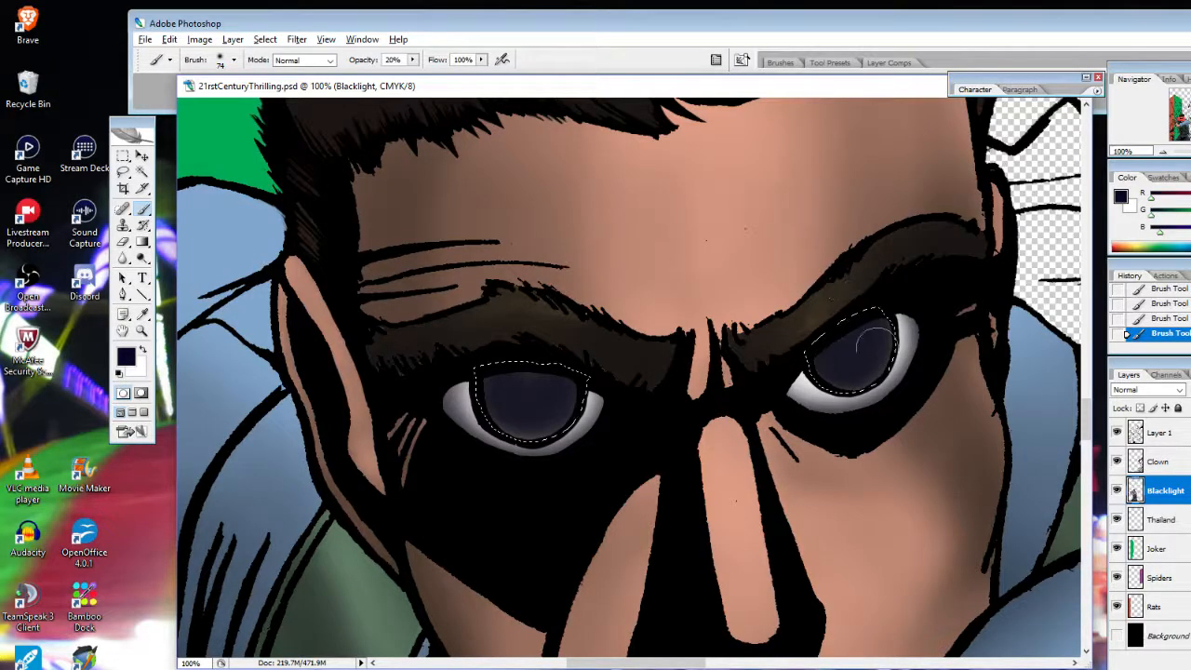
pyautogui.moveTo(493, 349)
pyautogui.mouseDown()
pyautogui.moveTo(488, 385)
pyautogui.moveTo(523, 376)
pyautogui.mouseUp()
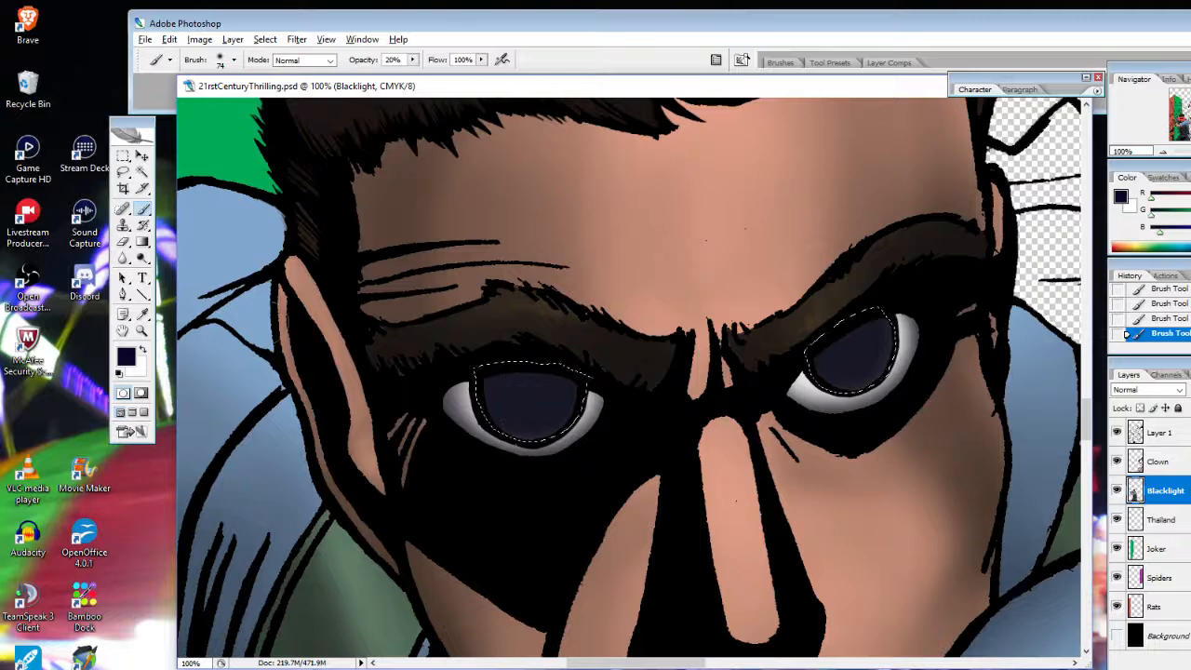
# Brush white highlights into the first eye's iris with a 40 px soft brush and darken its upper edge with dark blue
pyautogui.press('x')
pyautogui.rightClick(570, 352)
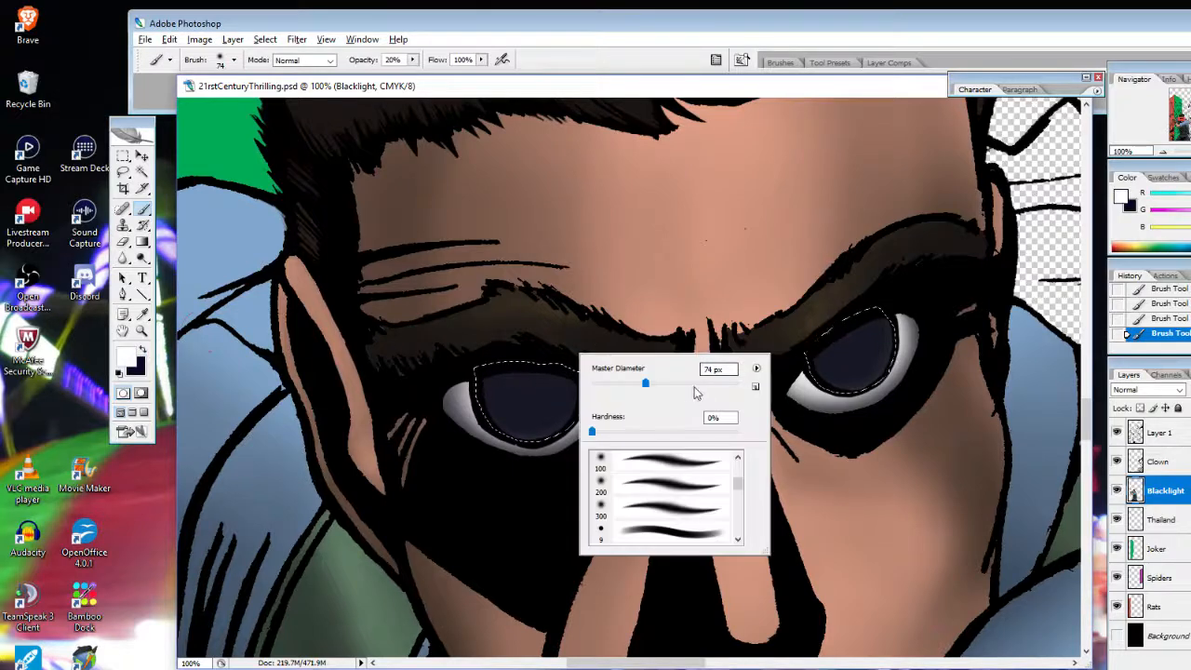
pyautogui.moveTo(698, 385); pyautogui.dragTo(621, 387)
pyautogui.press('Return')
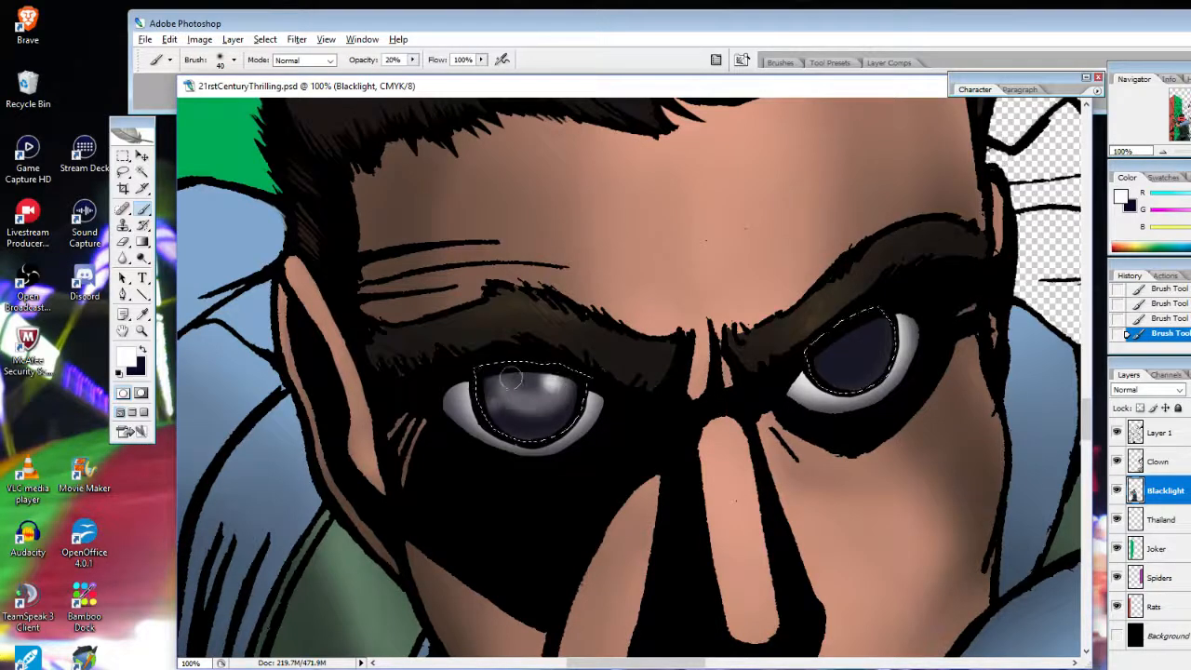
pyautogui.click(144, 349)
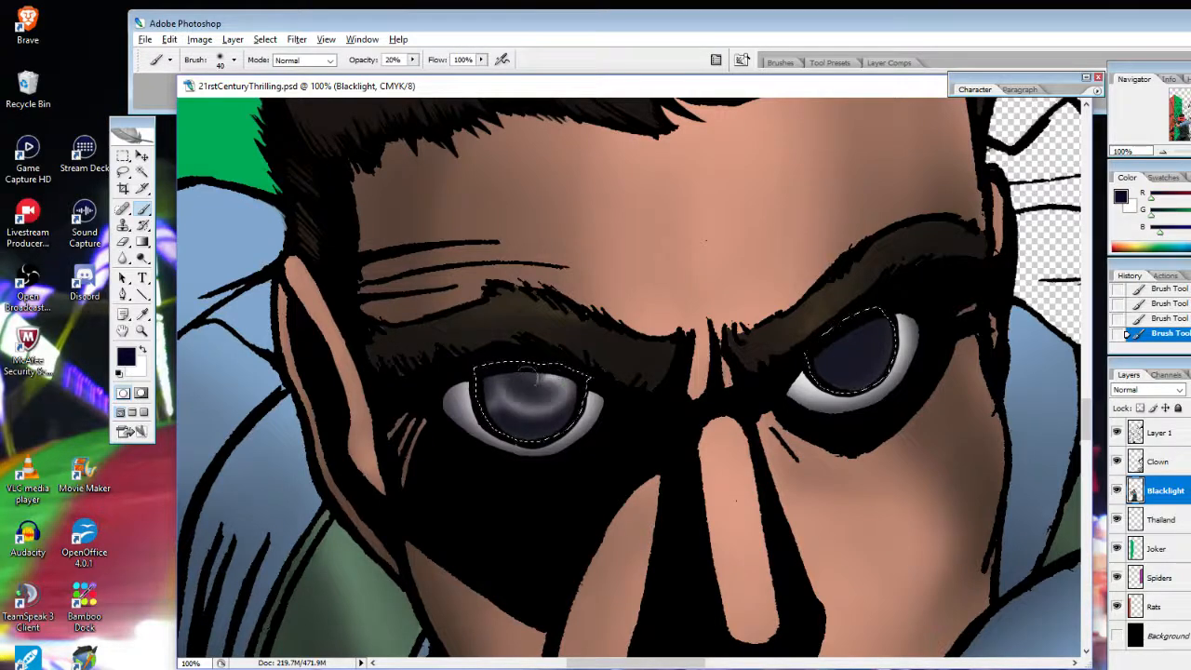
pyautogui.moveTo(528, 376)
pyautogui.mouseDown()
pyautogui.moveTo(487, 368)
pyautogui.moveTo(523, 371)
pyautogui.mouseUp()
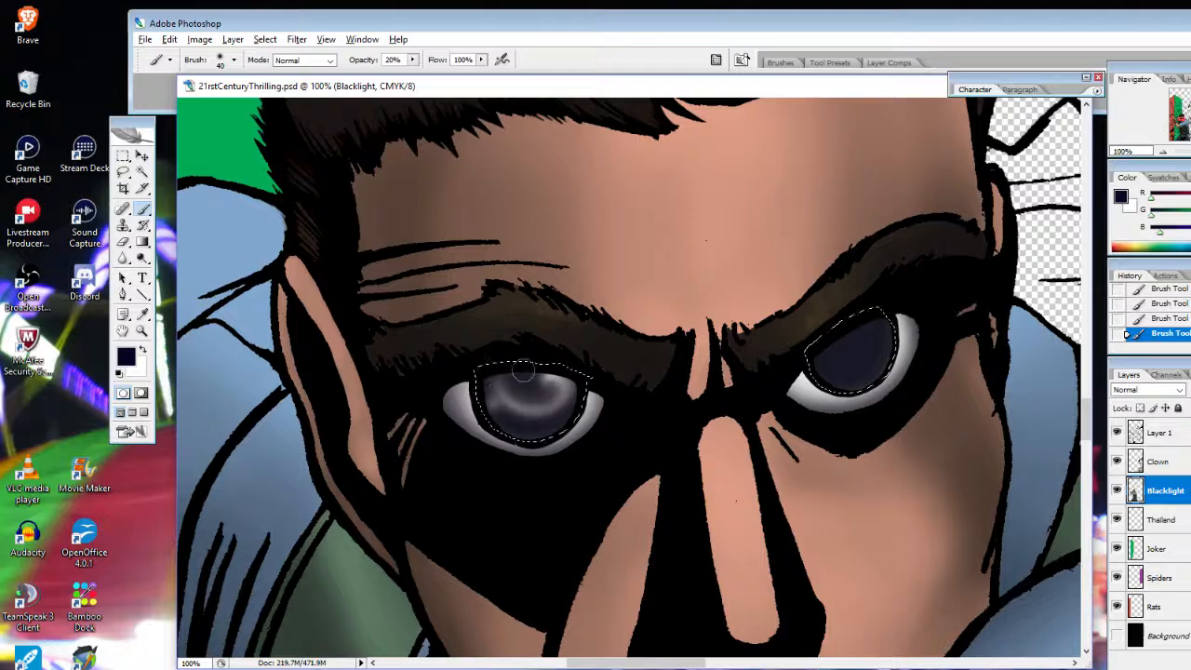
# Shade the second eye's iris with soft white highlights and dark blue using the 40 px brush, alternating the two colours
pyautogui.press('x')
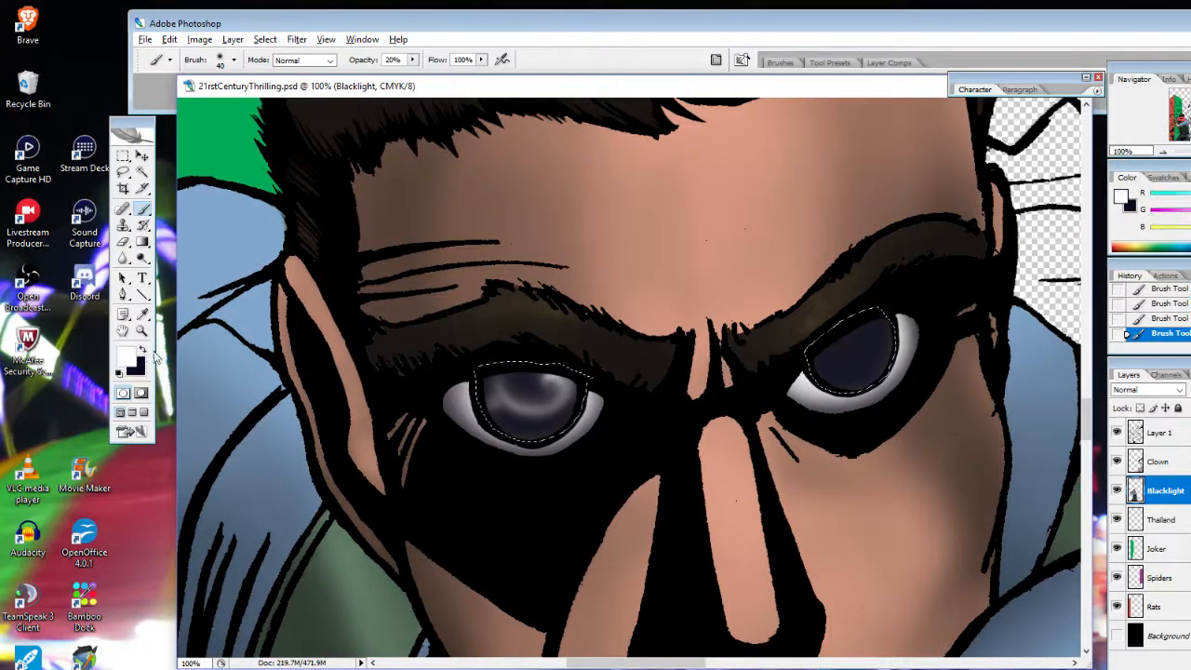
pyautogui.moveTo(827, 370); pyautogui.dragTo(831, 363)
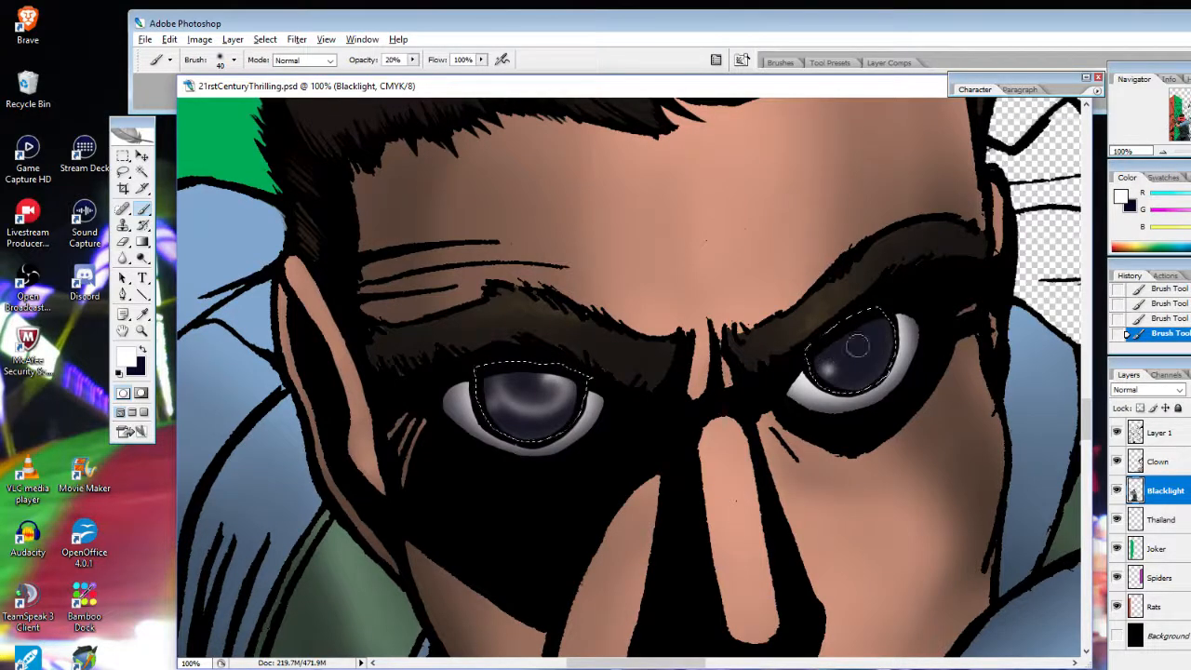
pyautogui.moveTo(865, 325)
pyautogui.mouseDown()
pyautogui.moveTo(845, 346)
pyautogui.moveTo(872, 312)
pyautogui.mouseUp()
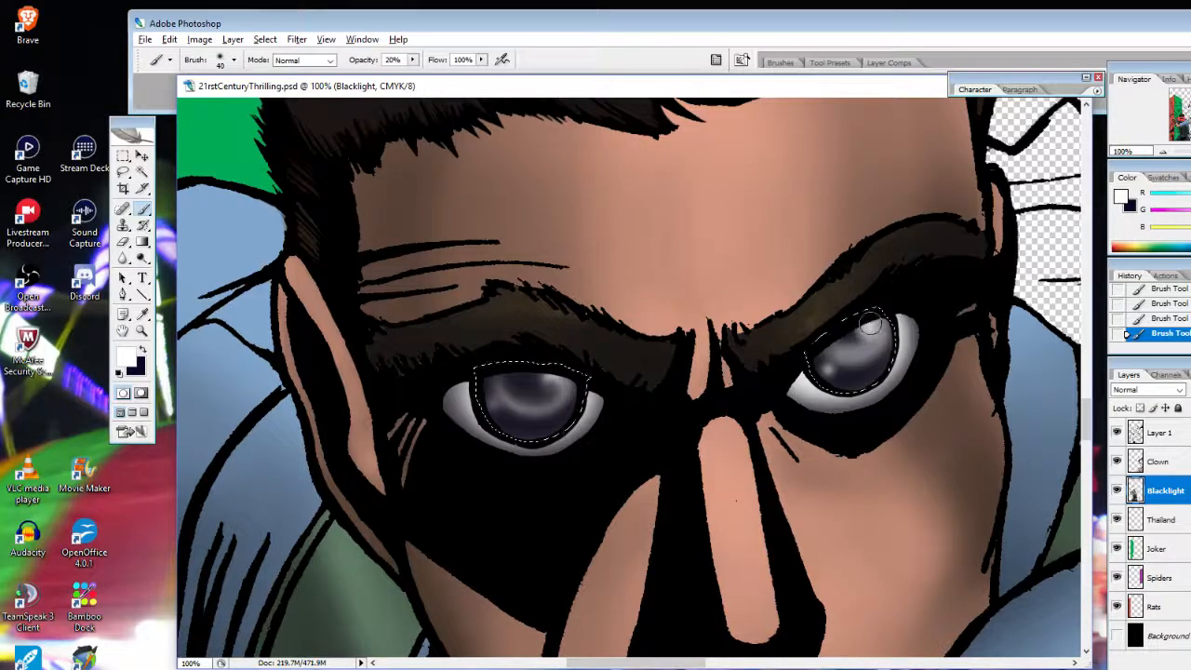
pyautogui.press('x')
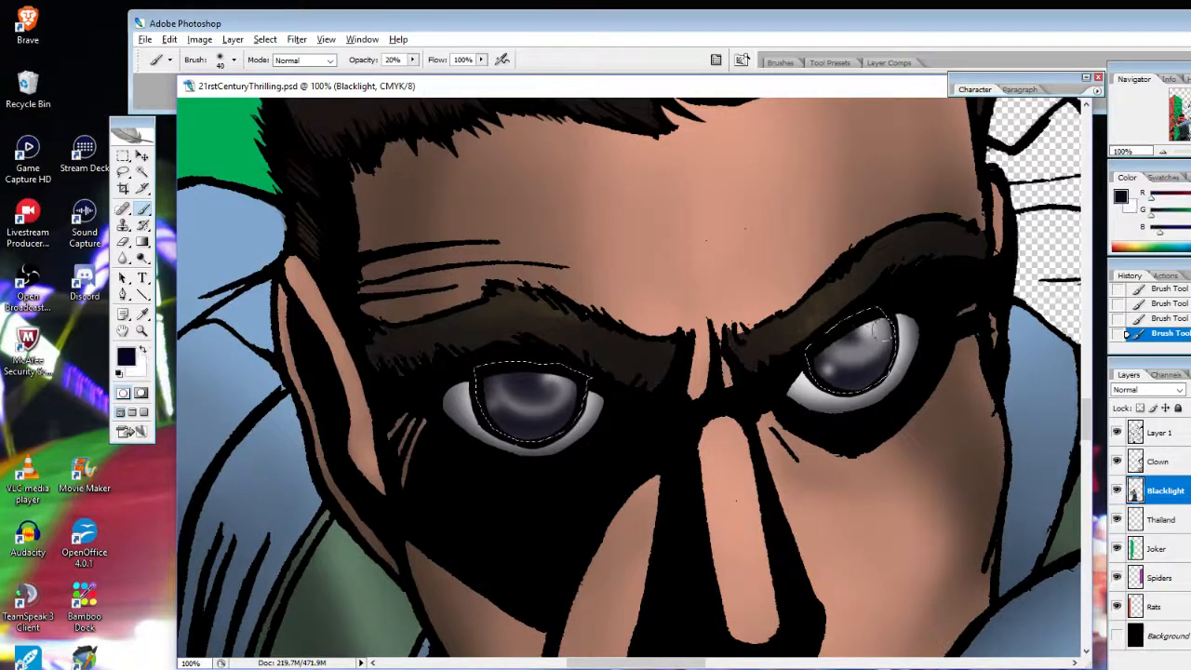
pyautogui.click(142, 351)
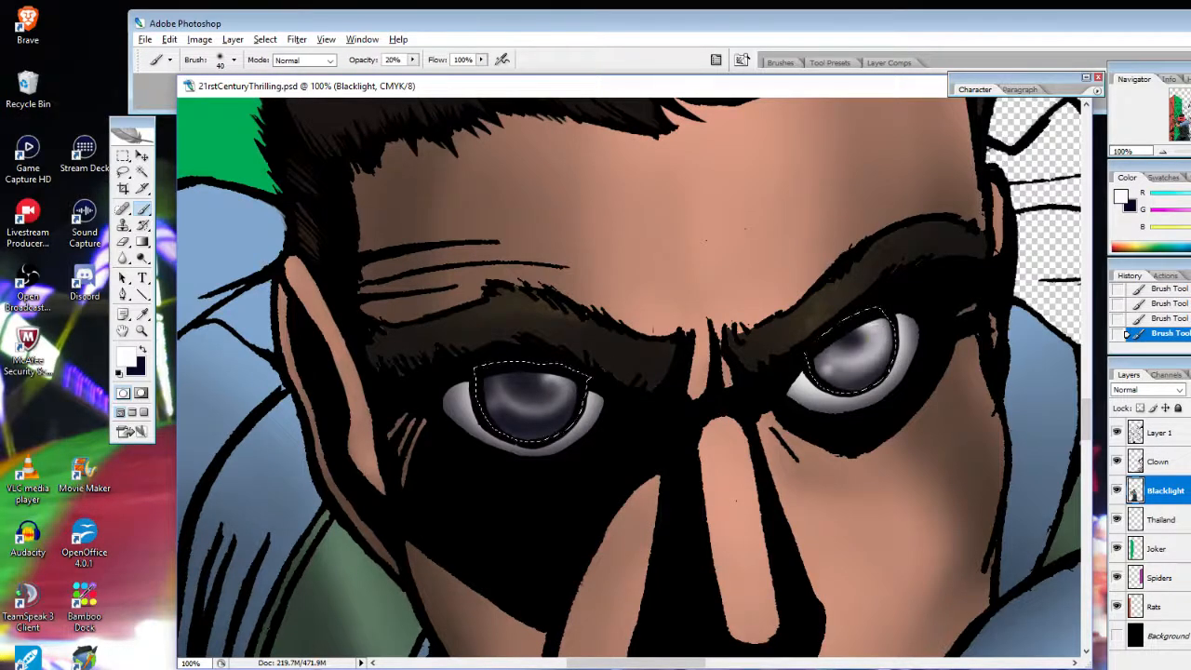
pyautogui.press('x')
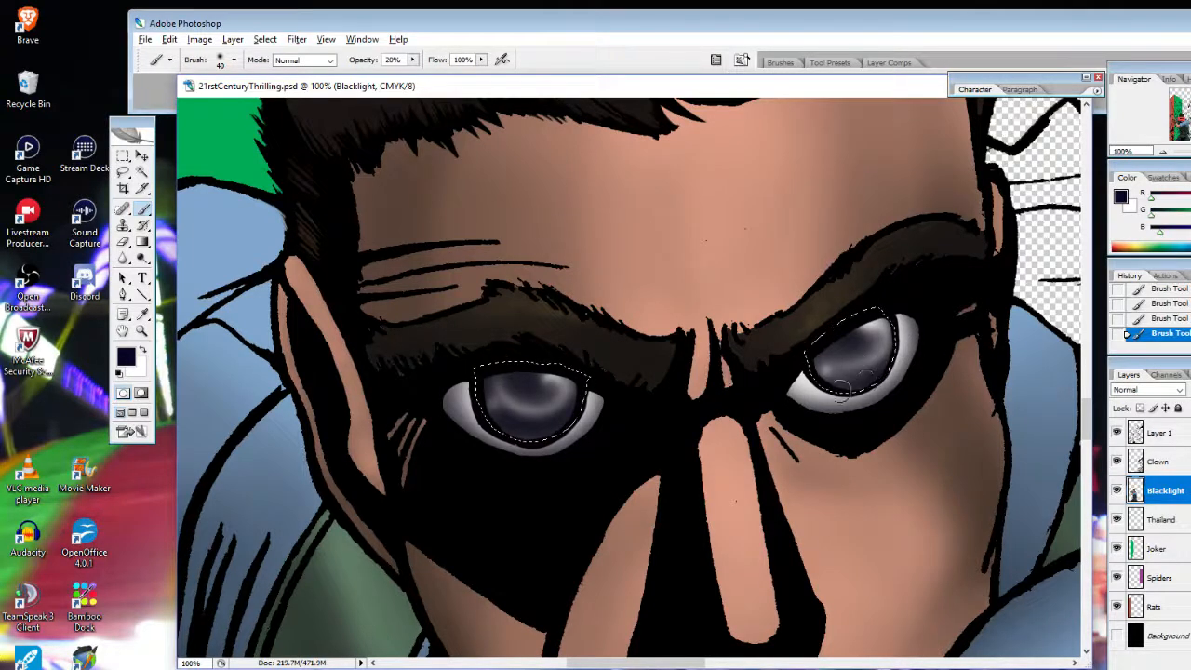
pyautogui.moveTo(851, 346); pyautogui.dragTo(822, 352)
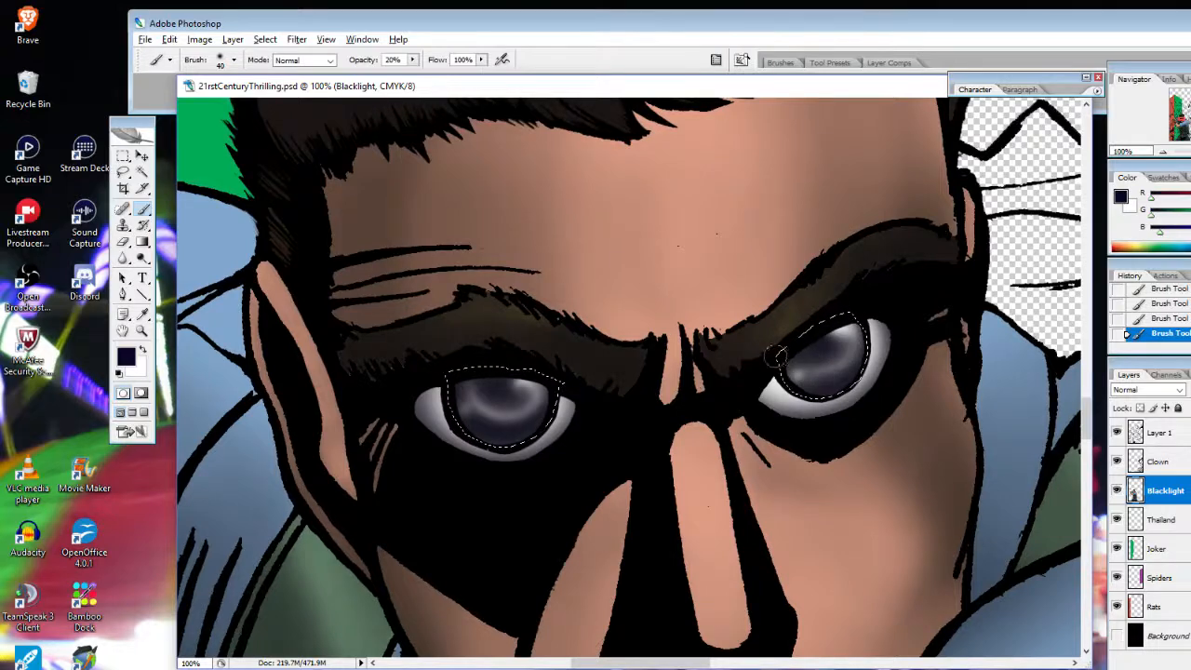
# Deselect the irises and check the finished eyes against the whole illustration at 12.5%
pyautogui.hotkey('ctrl', 'd')
pyautogui.click(142, 332)
pyautogui.keyDown('alt'); pyautogui.click(651, 390); pyautogui.keyUp('alt')
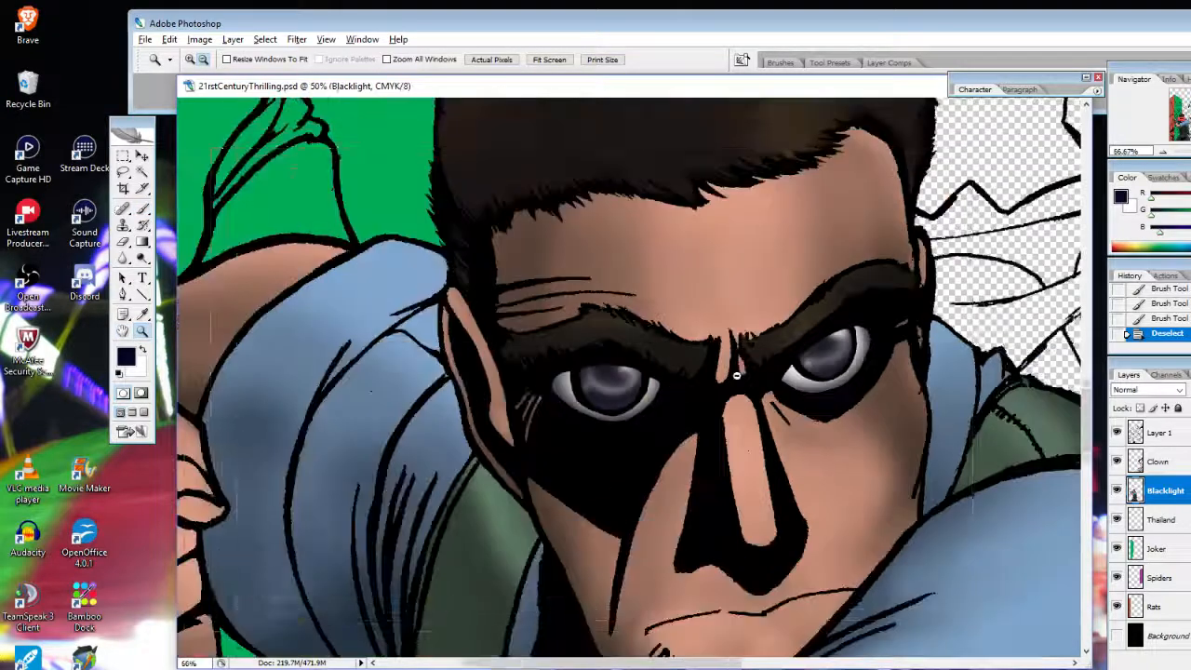
pyautogui.keyDown('alt'); pyautogui.click(726, 377); pyautogui.keyUp('alt')
pyautogui.keyDown('alt'); pyautogui.click(738, 375); pyautogui.keyUp('alt')
pyautogui.keyDown('alt'); pyautogui.click(738, 375); pyautogui.keyUp('alt')
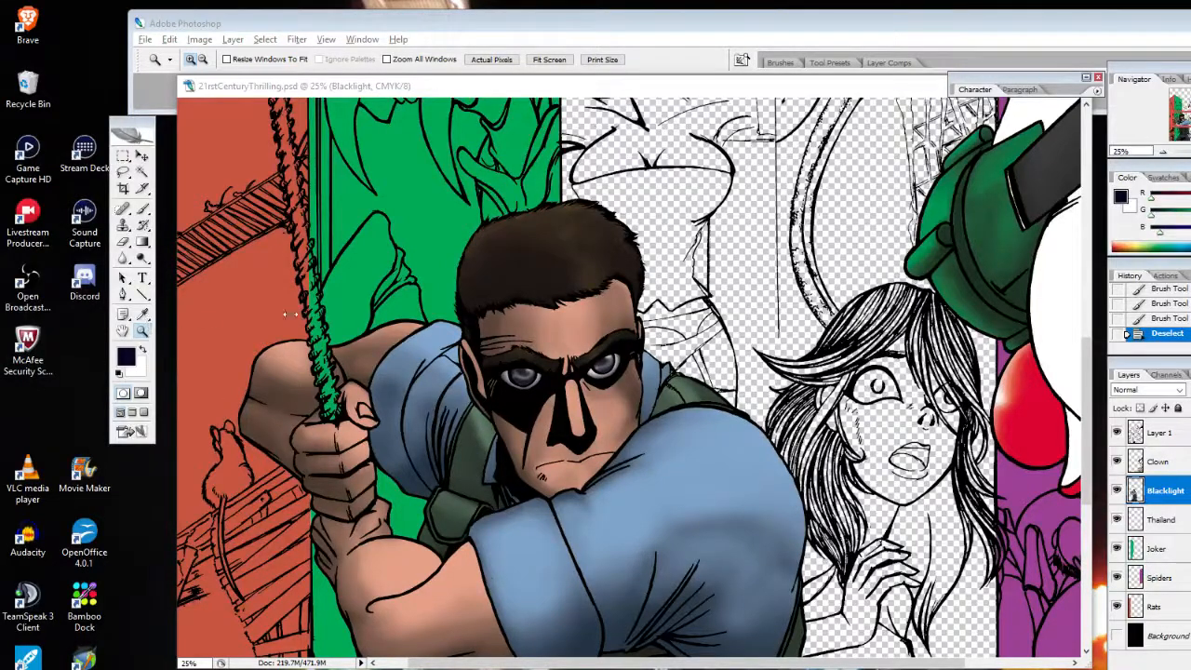
pyautogui.keyDown('alt'); pyautogui.click(881, 350); pyautogui.keyUp('alt')
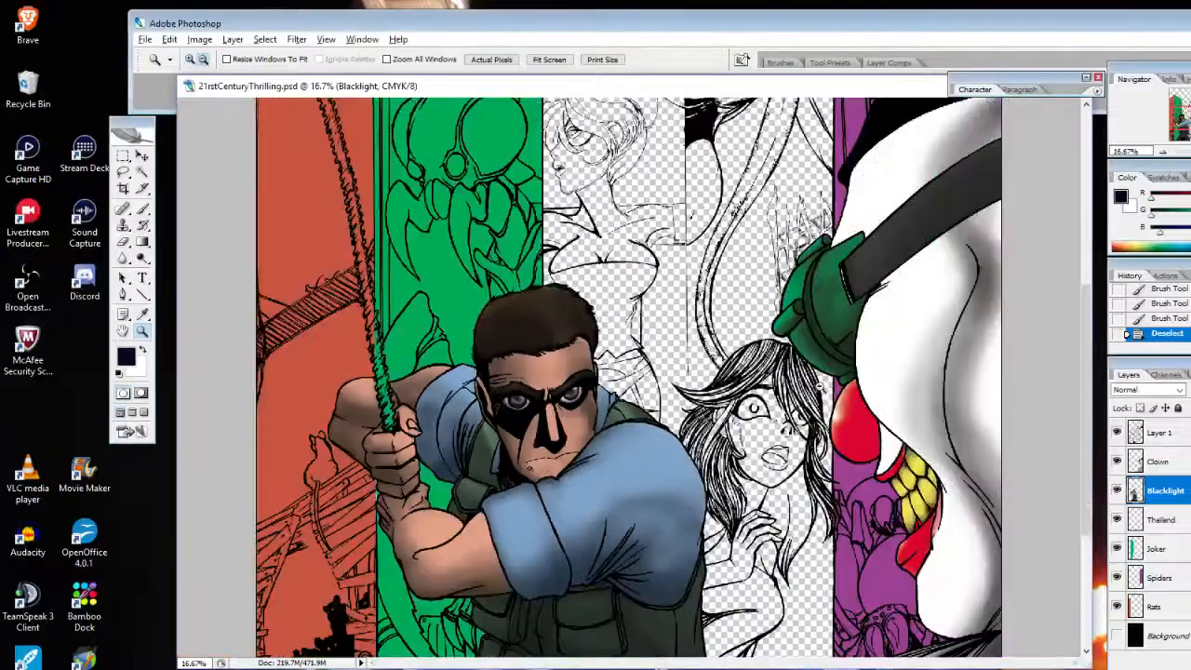
pyautogui.keyDown('alt'); pyautogui.click(877, 350); pyautogui.keyUp('alt')
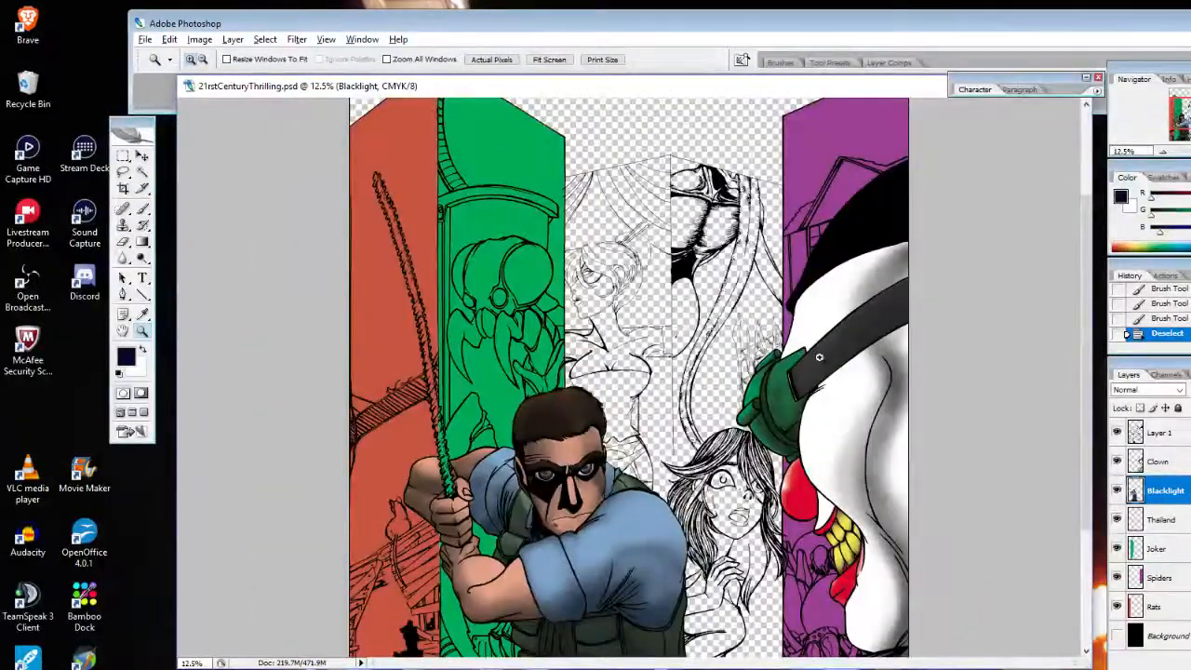
# Lasso the upper tip of the rope on the red panel and subtract the excess along its outer edge
pyautogui.click(419, 265)
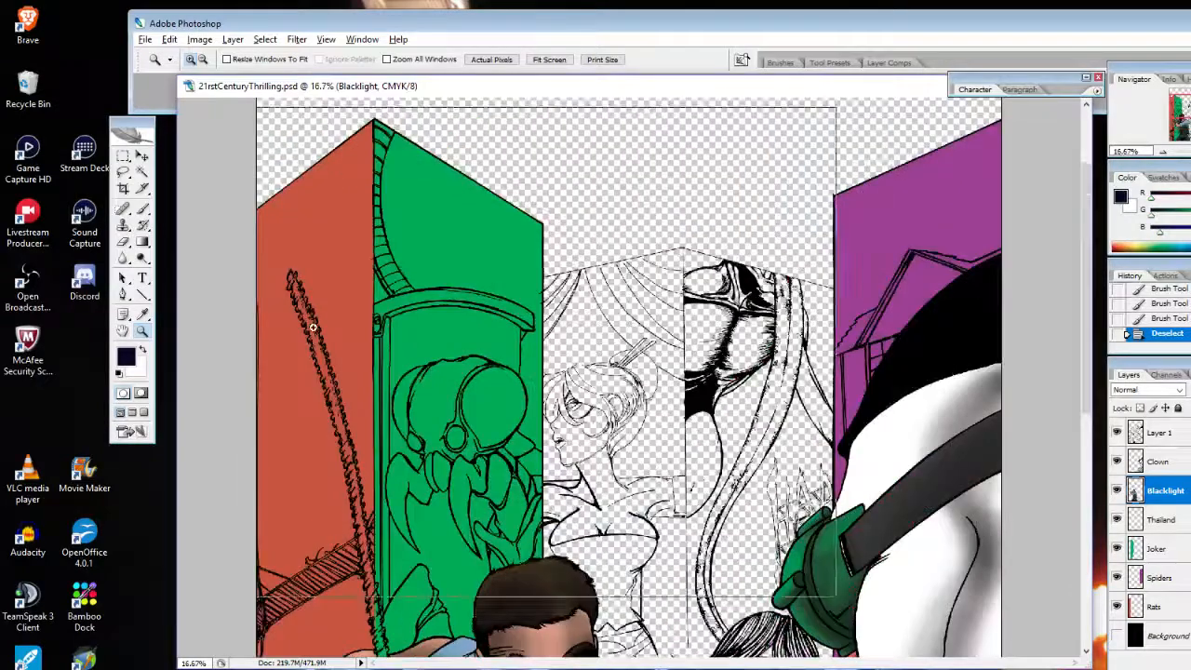
pyautogui.click(311, 326)
pyautogui.click(270, 373)
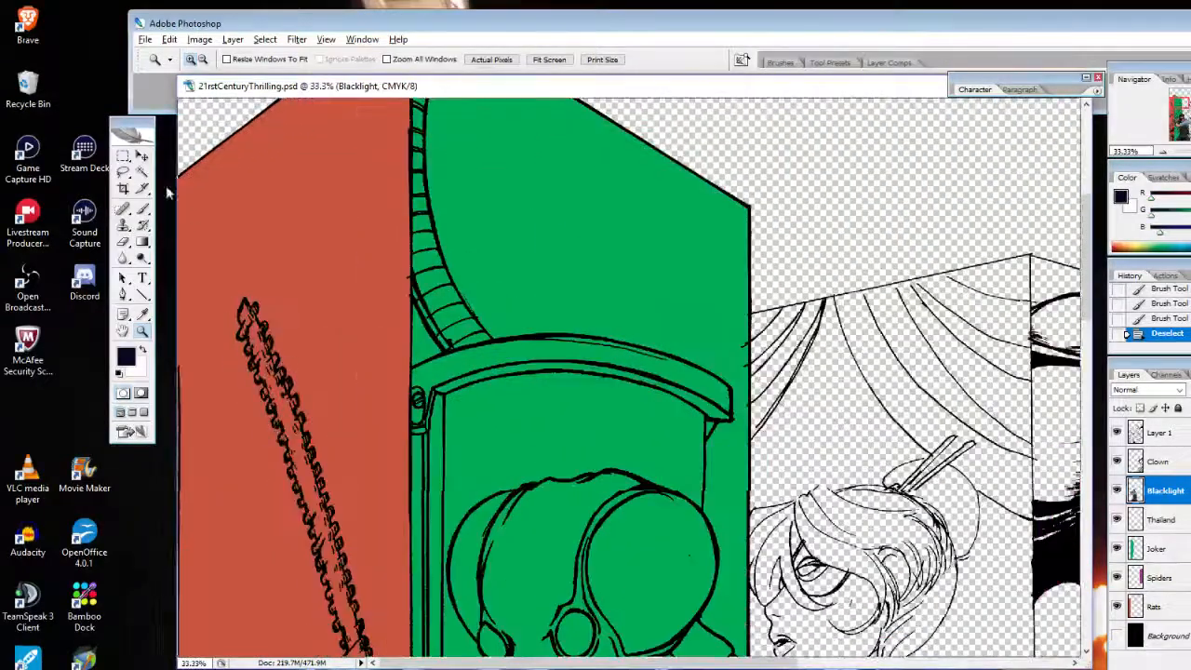
pyautogui.click(285, 366)
pyautogui.click(123, 173)
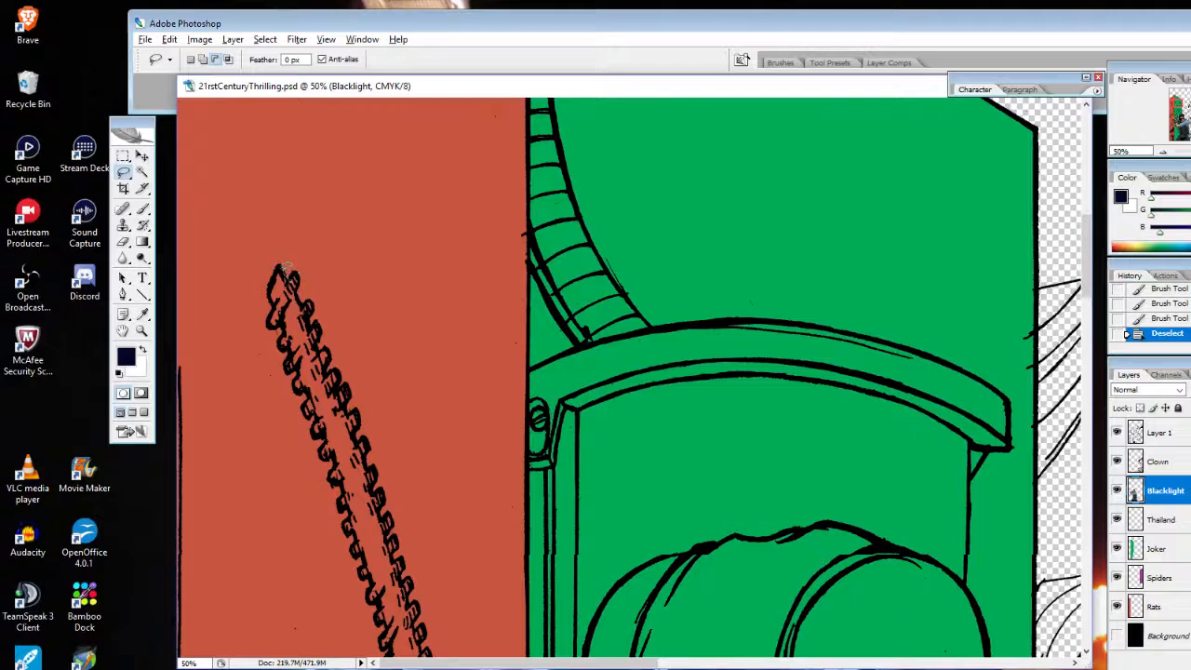
pyautogui.moveTo(278, 271)
pyautogui.mouseDown()
pyautogui.moveTo(284, 340)
pyautogui.moveTo(315, 298)
pyautogui.moveTo(305, 305)
pyautogui.moveTo(281, 268)
pyautogui.mouseUp()
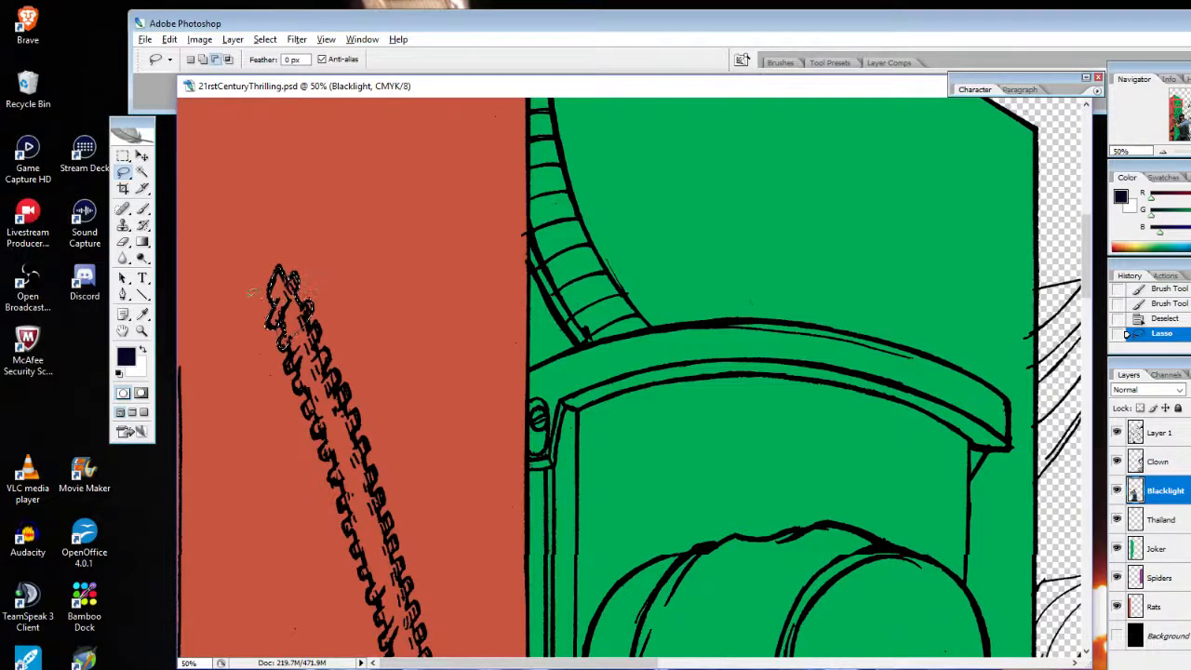
pyautogui.moveTo(266, 324); pyautogui.dragTo(261, 317)
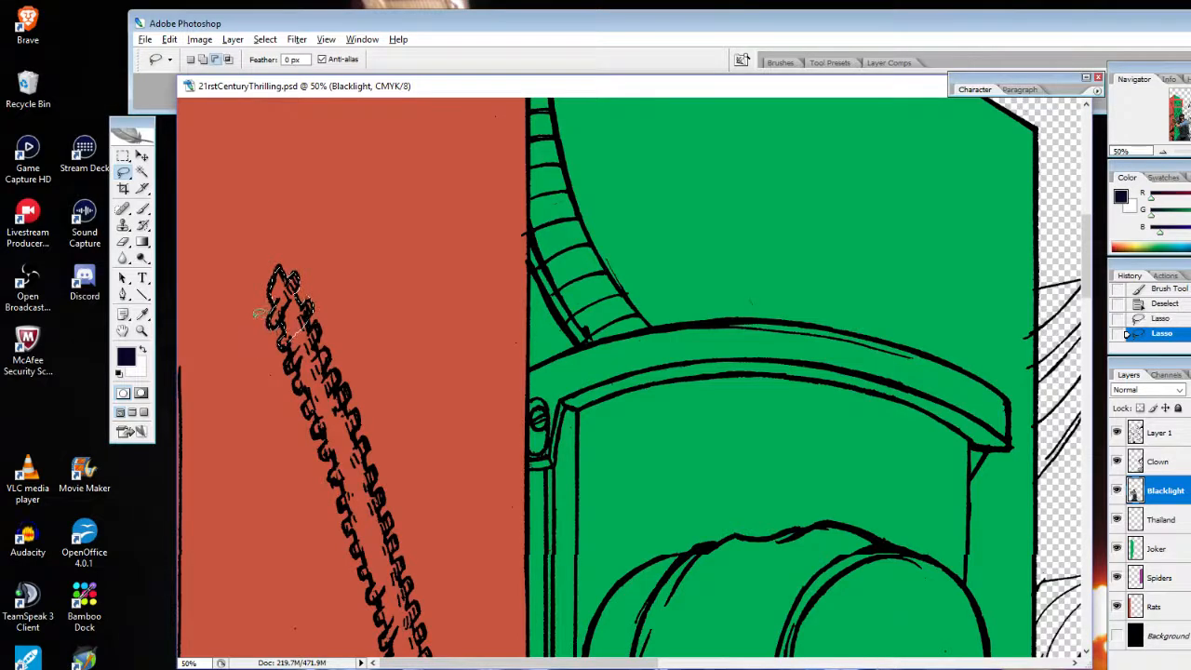
# Add the next stretch of rope below the tip to the lasso selection, following its ragged edges
pyautogui.click(204, 61)
pyautogui.moveTo(296, 332); pyautogui.dragTo(299, 323)
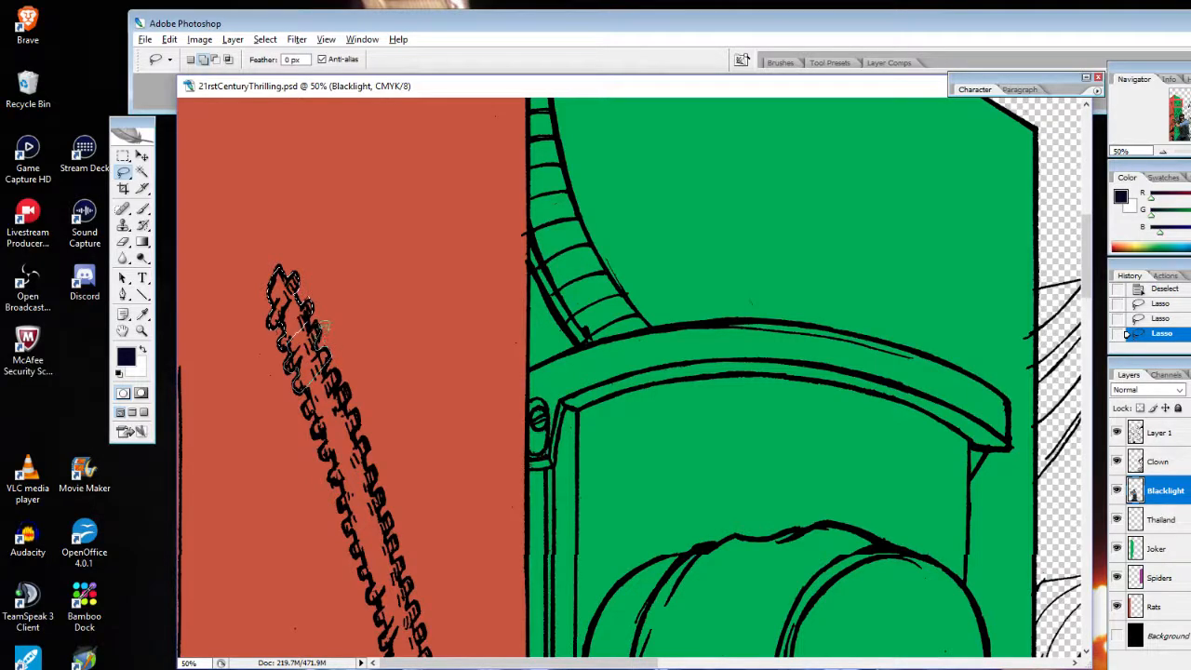
pyautogui.moveTo(309, 324); pyautogui.dragTo(306, 308)
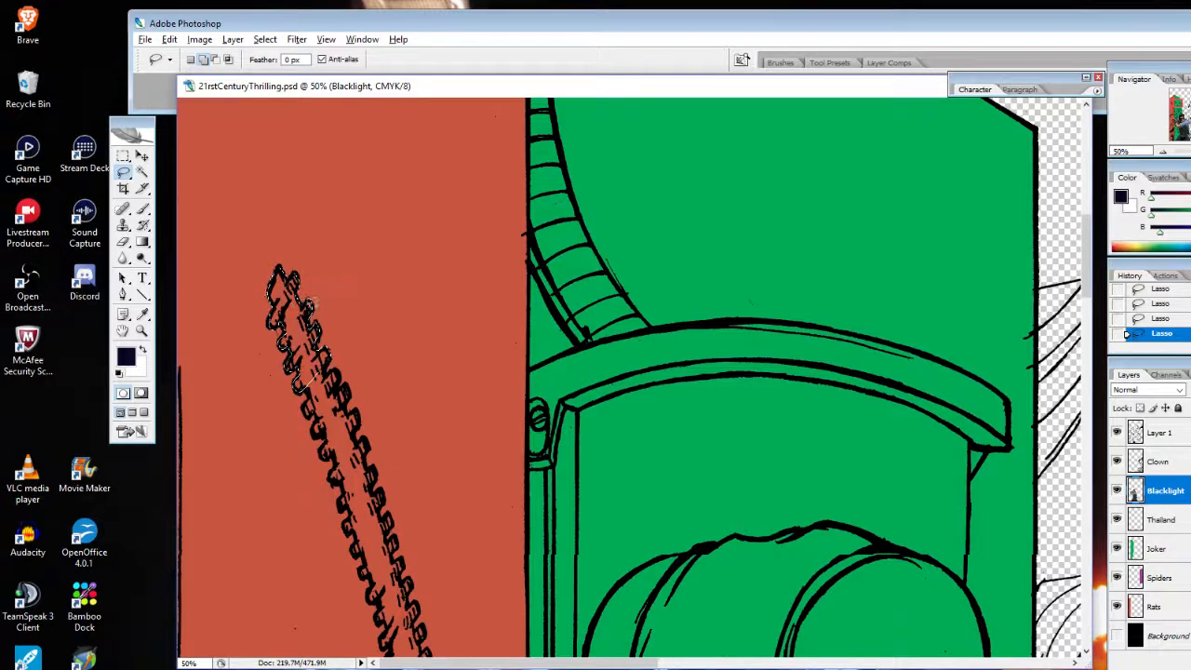
pyautogui.click(215, 59)
pyautogui.click(203, 58)
# Extend the lasso selection down both ragged edges of the rope to the section beside the green insect's head
pyautogui.moveTo(1088, 282); pyautogui.dragTo(1089, 296)
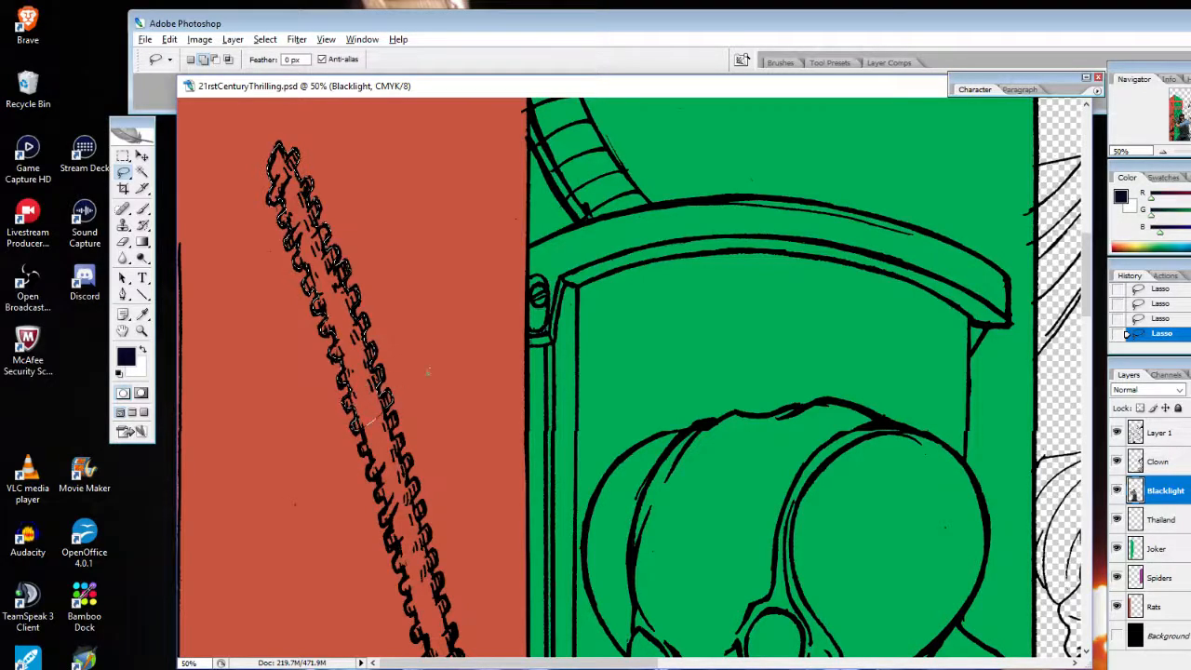
pyautogui.scroll(-6, 428, 371)
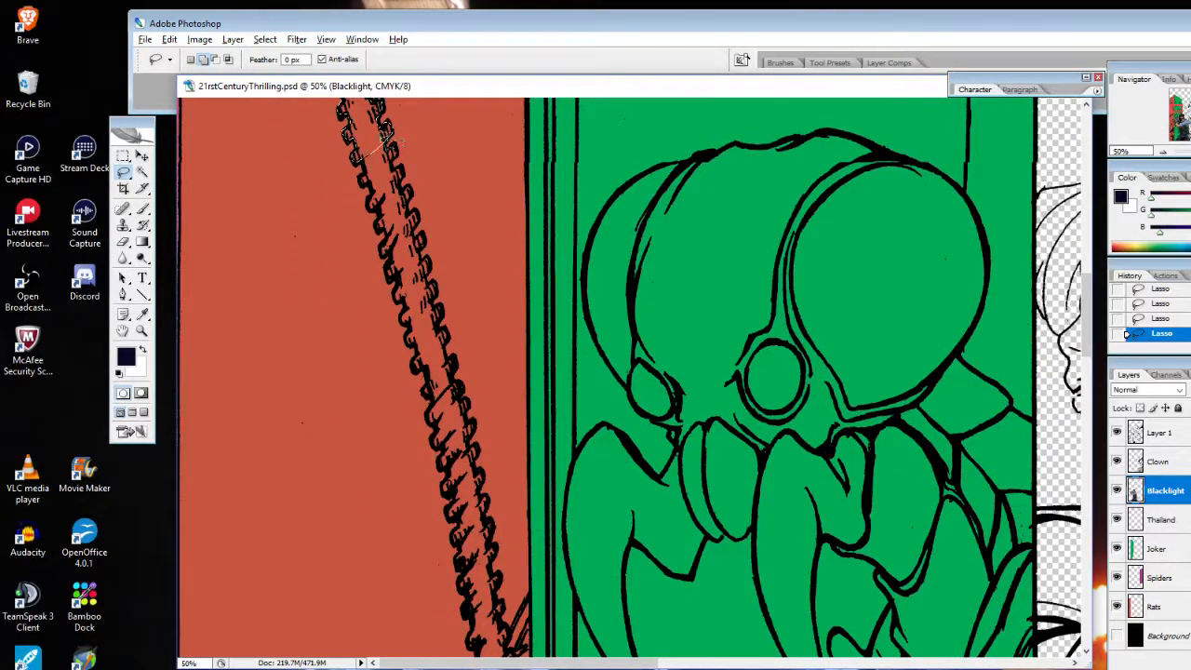
pyautogui.moveTo(387, 143)
pyautogui.mouseDown()
pyautogui.moveTo(360, 167)
pyautogui.moveTo(373, 201)
pyautogui.moveTo(398, 192)
pyautogui.moveTo(400, 140)
pyautogui.moveTo(406, 171)
pyautogui.moveTo(391, 144)
pyautogui.moveTo(381, 200)
pyautogui.moveTo(411, 182)
pyautogui.moveTo(381, 192)
pyautogui.moveTo(385, 244)
pyautogui.moveTo(420, 228)
pyautogui.moveTo(418, 200)
pyautogui.moveTo(419, 232)
pyautogui.mouseUp()
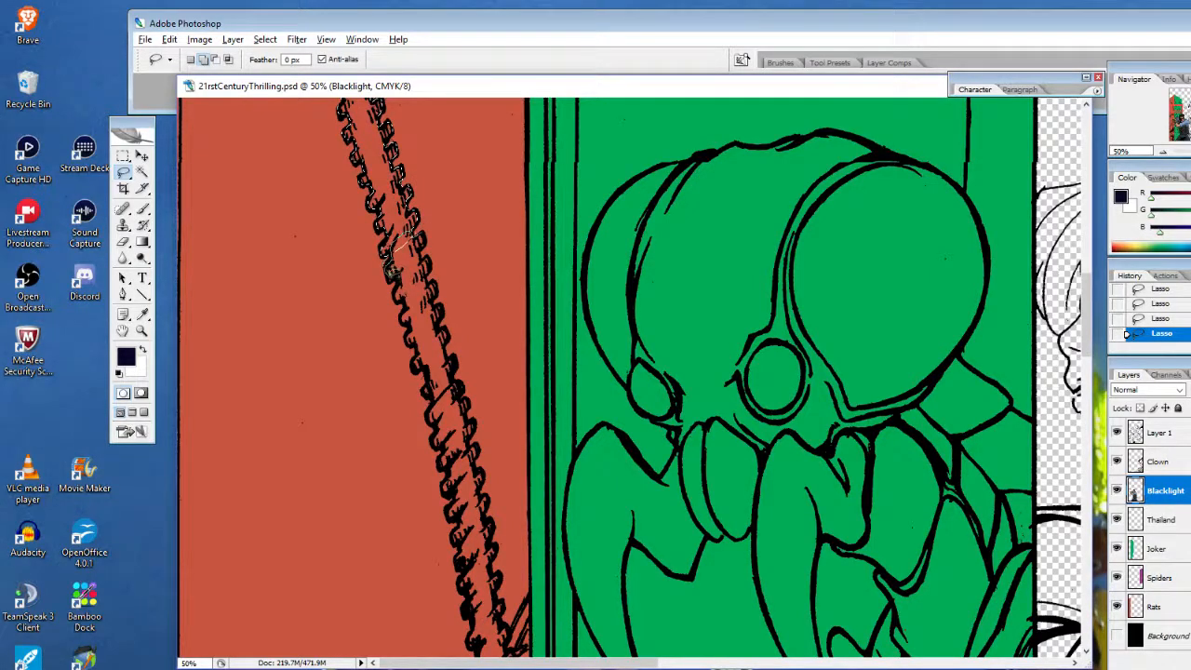
pyautogui.moveTo(399, 282)
pyautogui.mouseDown()
pyautogui.moveTo(420, 266)
pyautogui.moveTo(410, 232)
pyautogui.mouseUp()
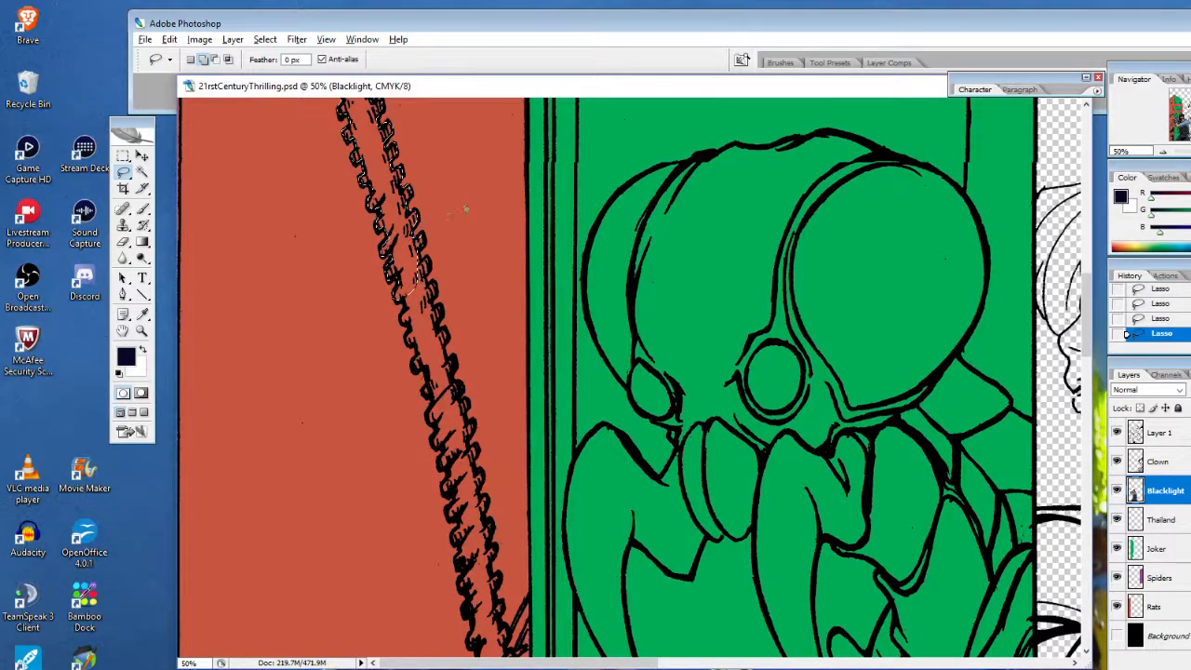
pyautogui.press('XF86AudioRaiseVolume')
pyautogui.press('XF86AudioRaiseVolume')
pyautogui.press('XF86AudioRaiseVolume')
pyautogui.press('XF86AudioRaiseVolume')
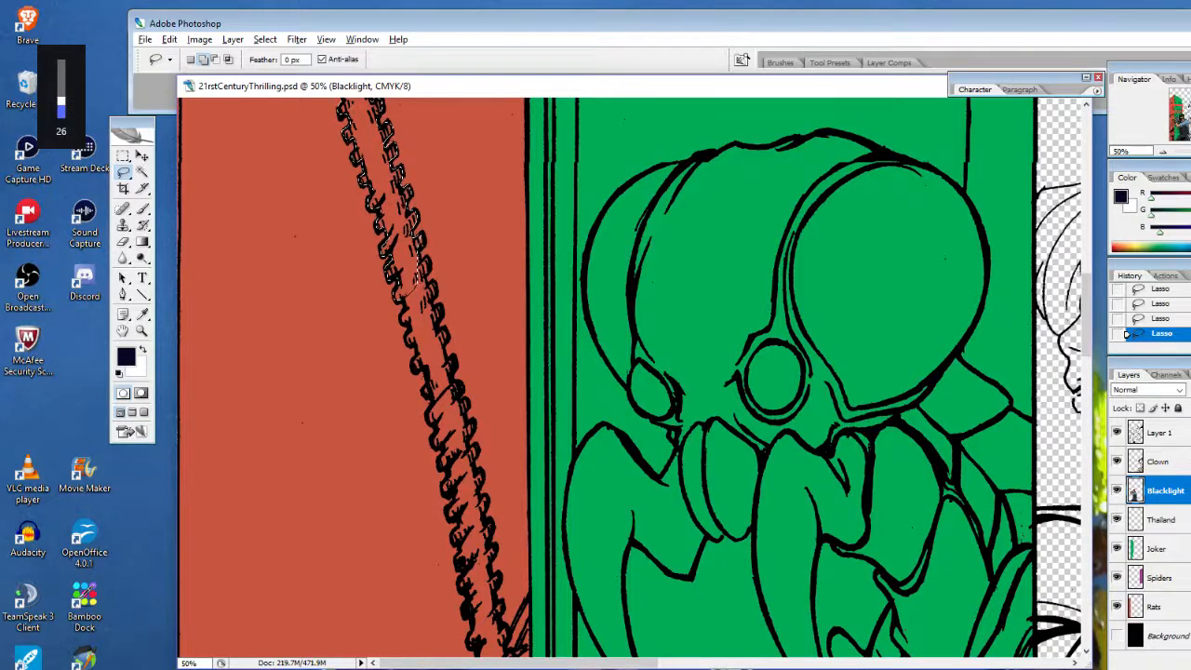
# Trim the rope selection's edge and add the following stretch of rope down to the level of the insect's small round eye
pyautogui.click(215, 59)
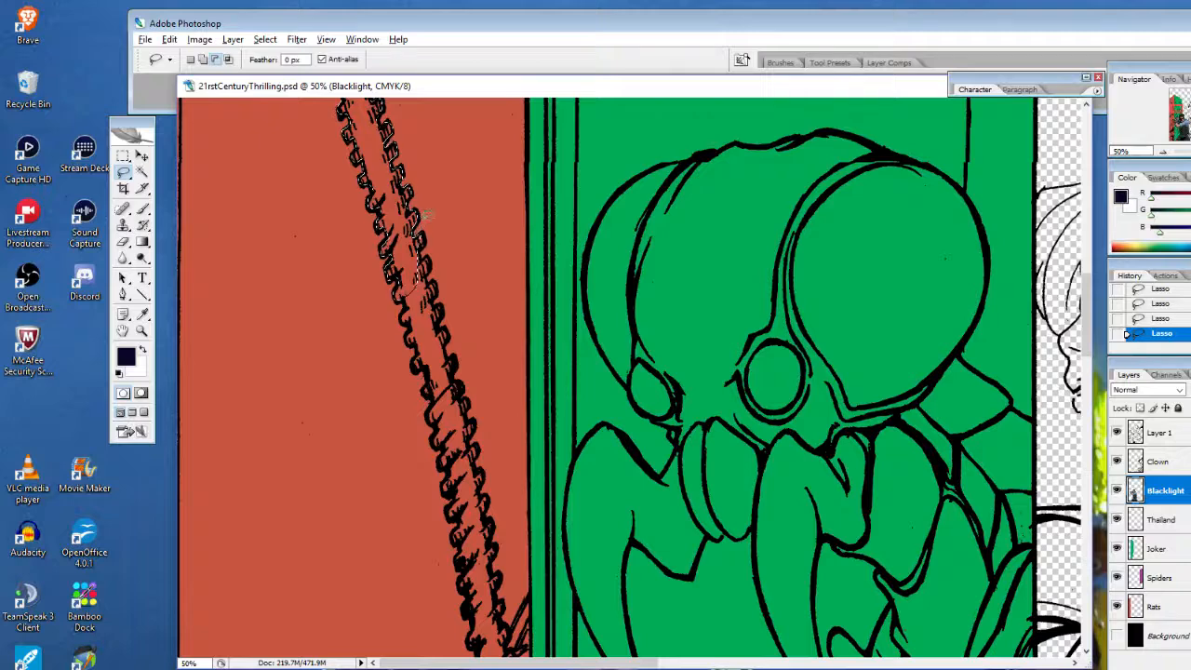
pyautogui.click(203, 60)
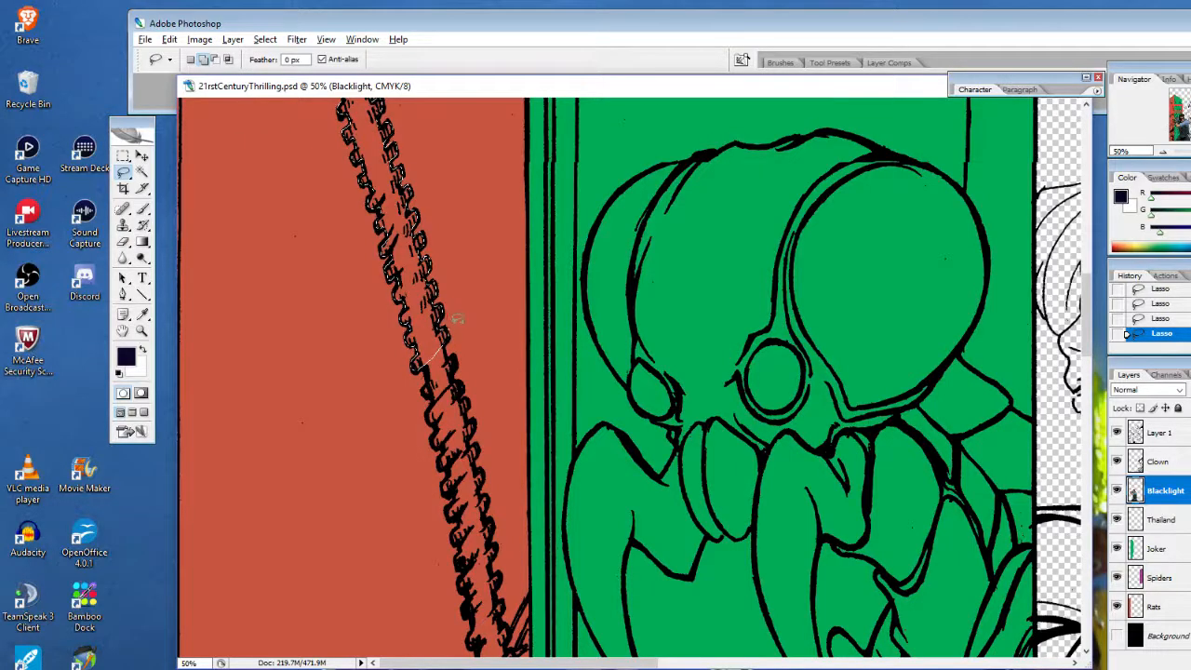
pyautogui.click(215, 58)
pyautogui.press('XF86AudioLowerVolume')
pyautogui.press('XF86AudioLowerVolume')
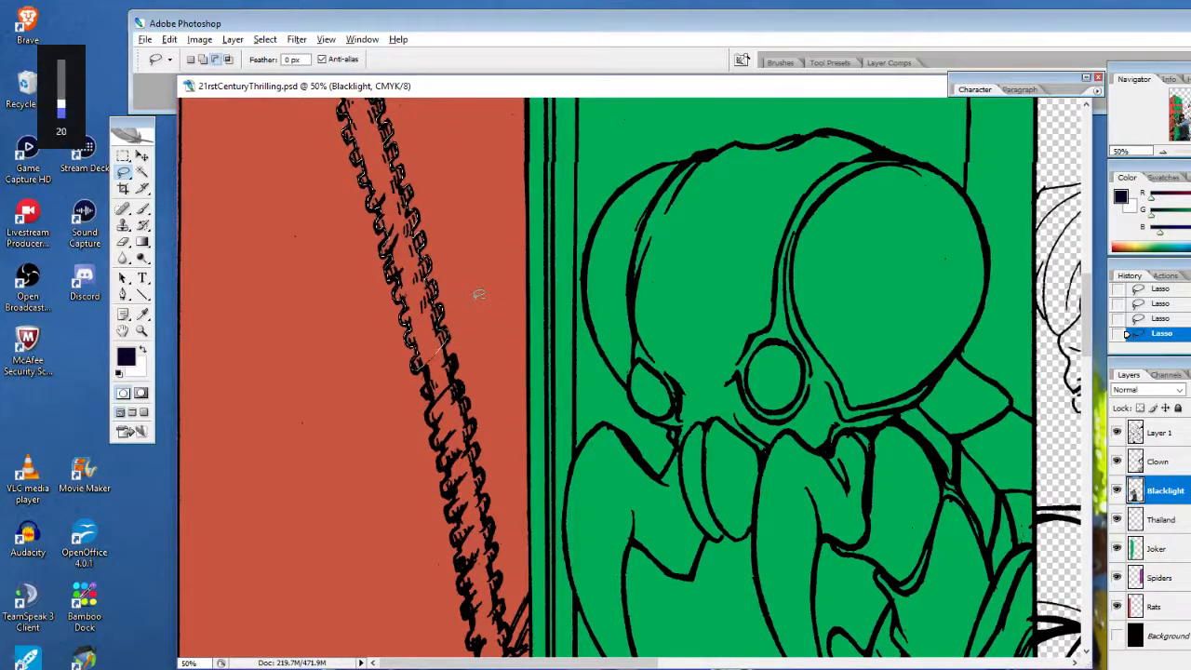
pyautogui.press('XF86AudioRaiseVolume')
pyautogui.press('XF86AudioRaiseVolume')
pyautogui.press('XF86AudioRaiseVolume')
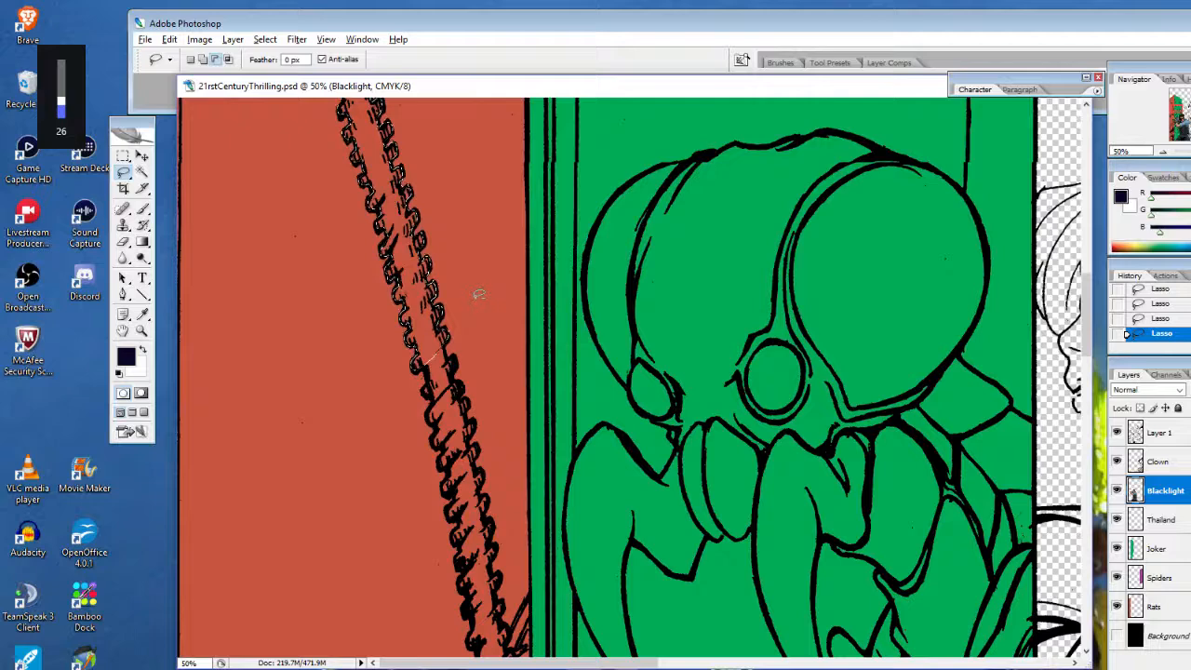
# Add the hatched stretch of rope just below the insect's small eye to the lasso selection
pyautogui.scroll(-3, 633, 373)
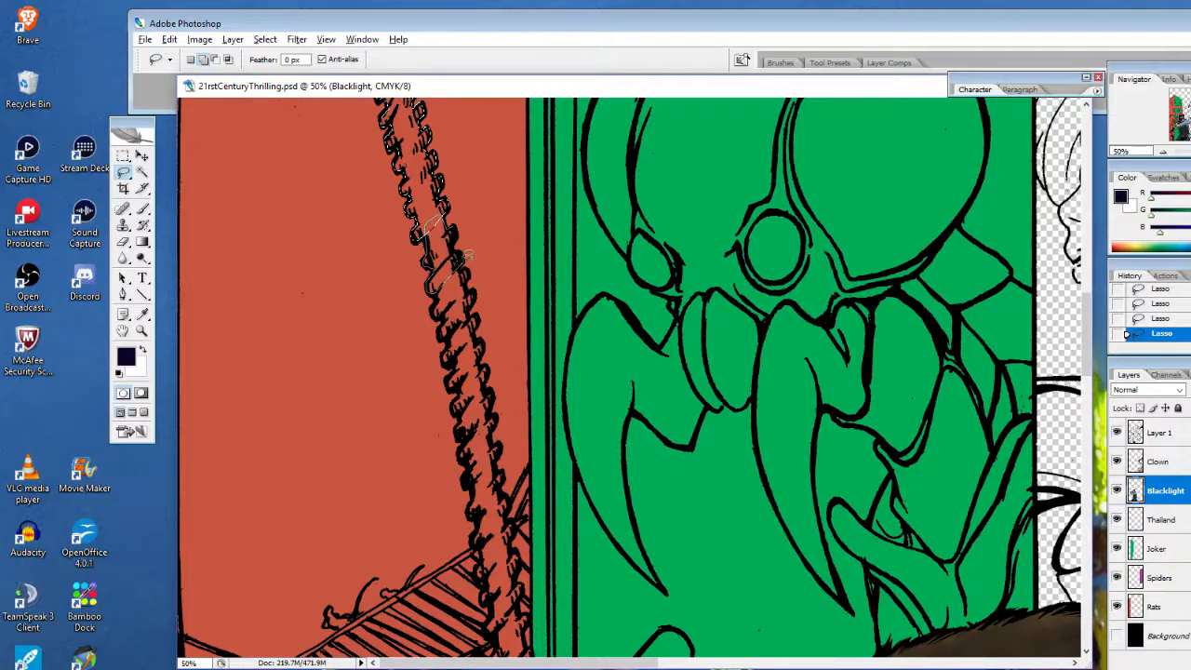
pyautogui.moveTo(466, 258); pyautogui.dragTo(443, 220)
pyautogui.moveTo(437, 217)
pyautogui.mouseDown()
pyautogui.moveTo(473, 263)
pyautogui.moveTo(440, 278)
pyautogui.moveTo(440, 325)
pyautogui.moveTo(477, 298)
pyautogui.moveTo(467, 262)
pyautogui.mouseUp()
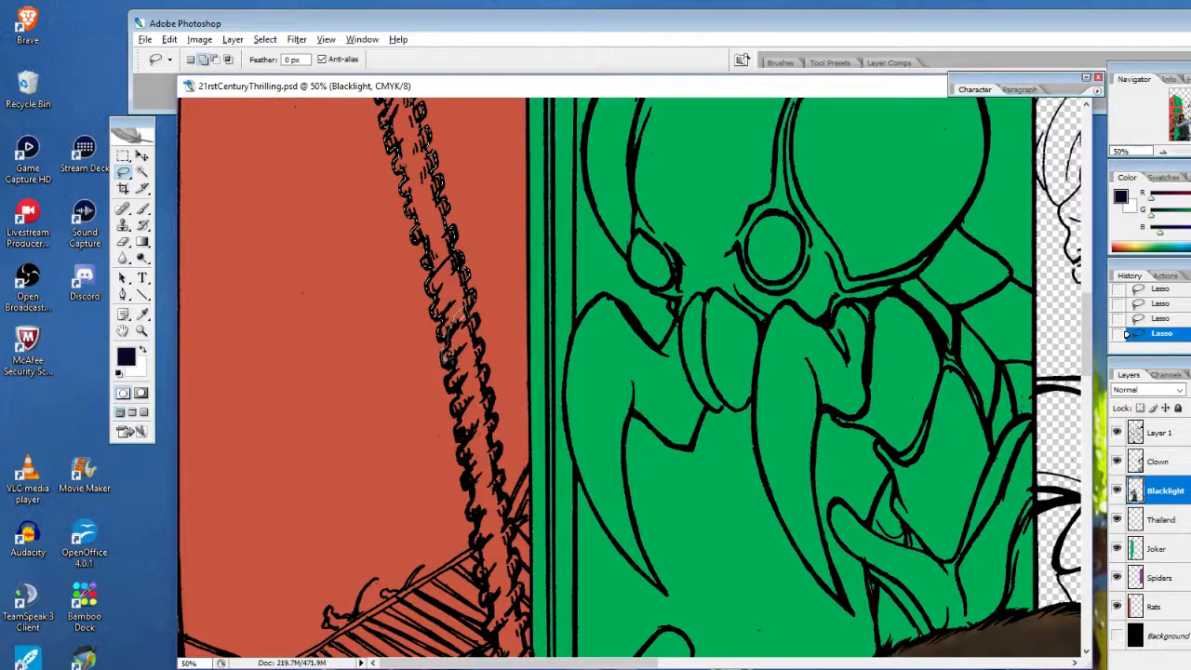
# Add the next hatched stretch of rope beside the insect's fangs to the lasso selection
pyautogui.moveTo(447, 360)
pyautogui.mouseDown()
pyautogui.moveTo(474, 320)
pyautogui.moveTo(472, 333)
pyautogui.mouseUp()
pyautogui.scroll(-4, 391, 135)
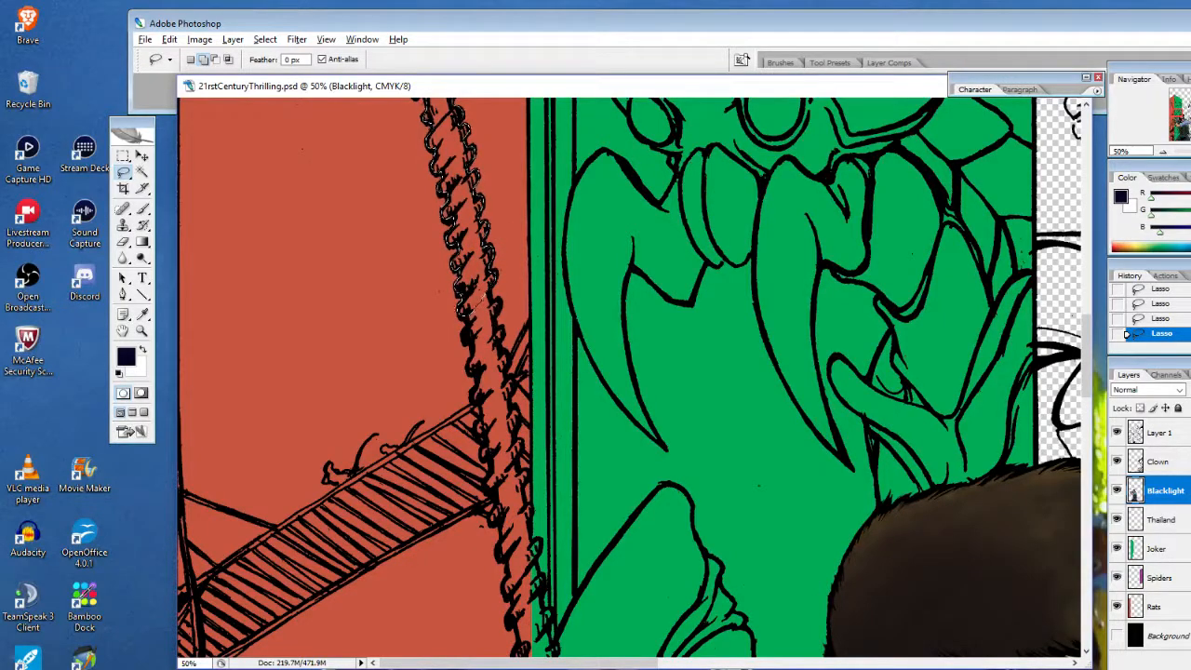
pyautogui.press('XF86AudioLowerVolume')
pyautogui.press('XF86AudioLowerVolume')
pyautogui.press('XF86AudioLowerVolume')
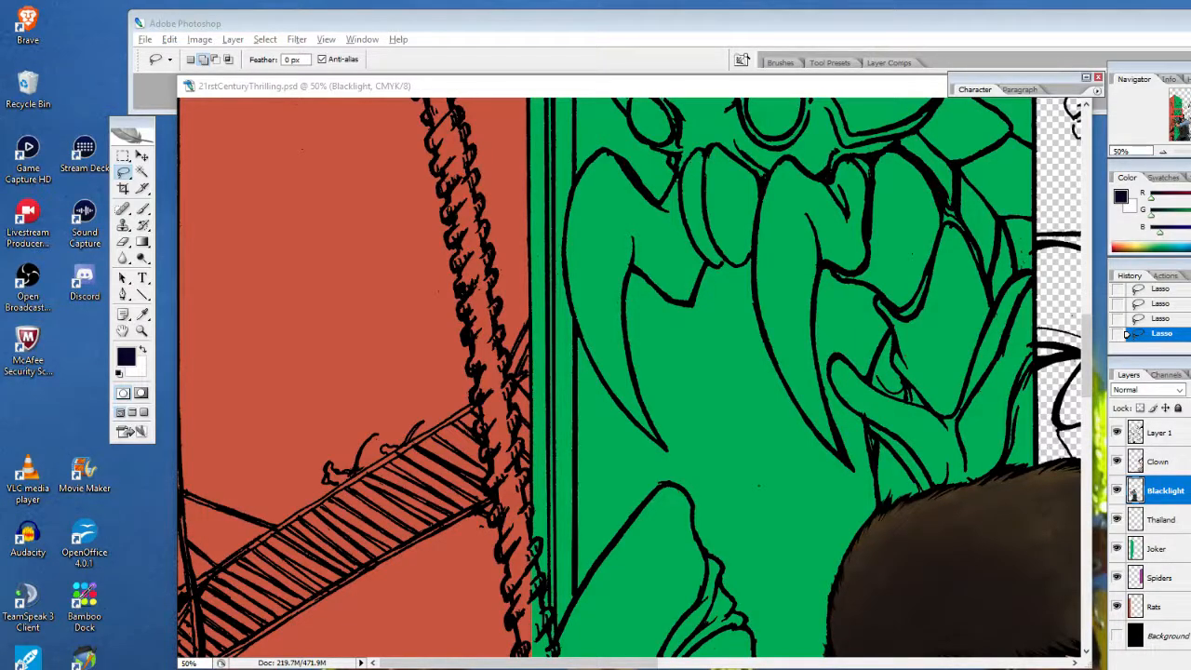
pyautogui.press('XF86AudioLowerVolume')
pyautogui.press('XF86AudioLowerVolume')
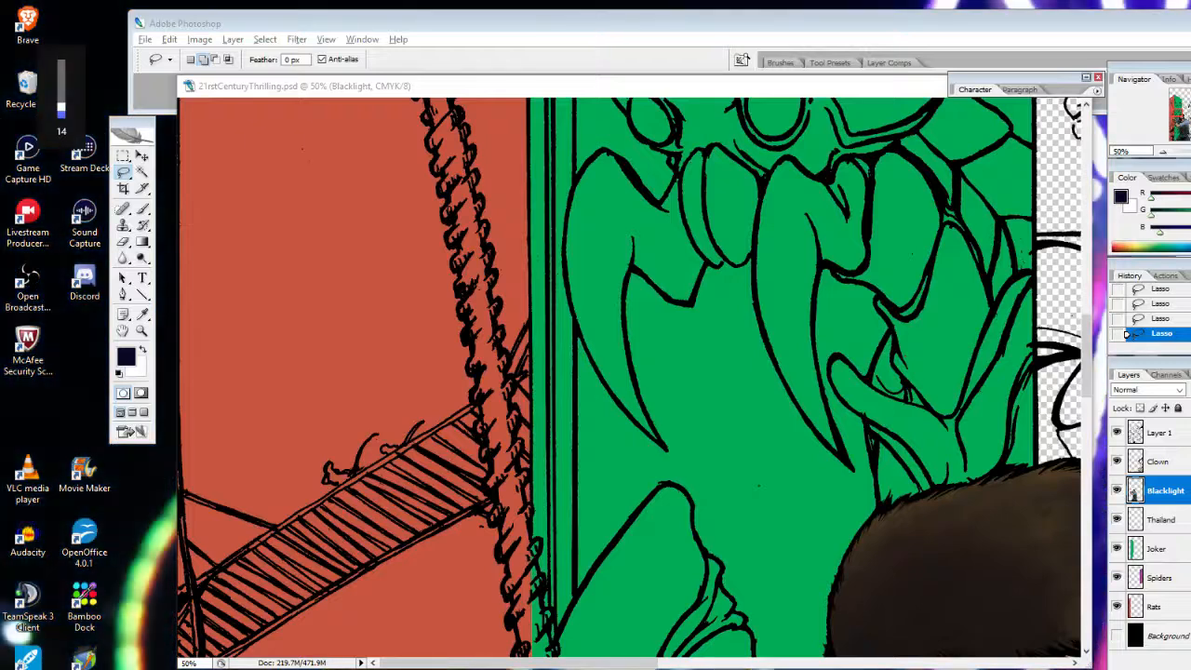
pyautogui.click(493, 314)
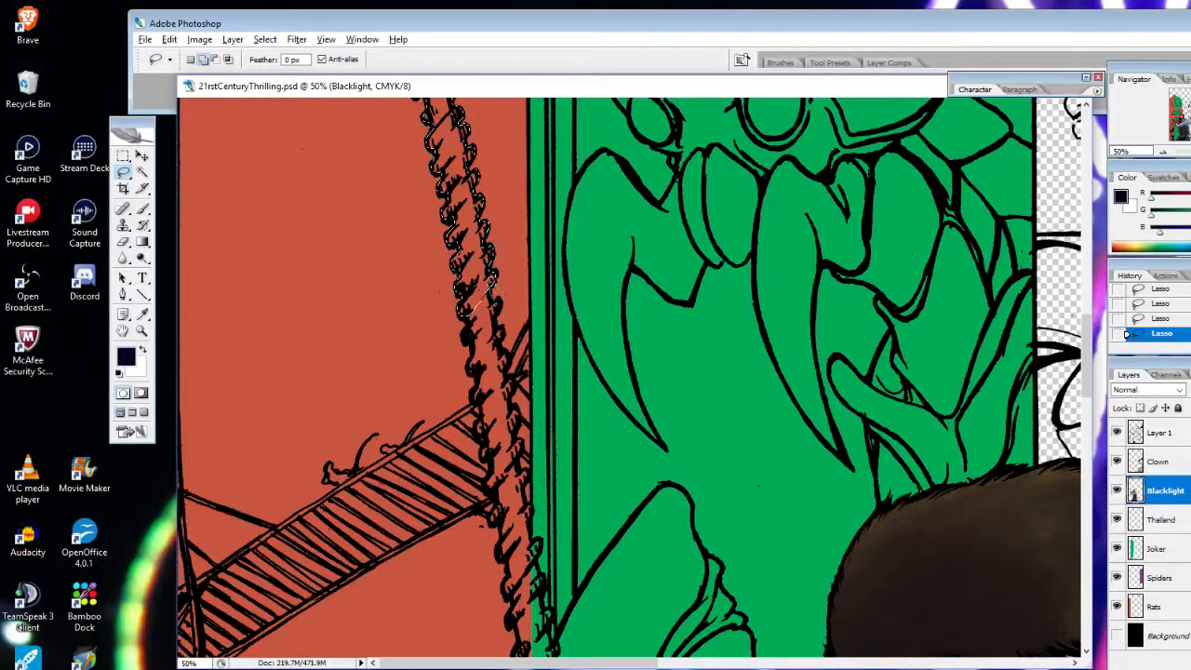
# Extend the lasso selection along both ragged edges of the rope, down past where it crosses the hatched beam
pyautogui.moveTo(488, 286)
pyautogui.mouseDown()
pyautogui.moveTo(465, 312)
pyautogui.moveTo(470, 341)
pyautogui.mouseUp()
pyautogui.moveTo(500, 303)
pyautogui.mouseDown()
pyautogui.moveTo(475, 335)
pyautogui.moveTo(491, 355)
pyautogui.moveTo(505, 325)
pyautogui.moveTo(480, 360)
pyautogui.moveTo(495, 385)
pyautogui.moveTo(507, 355)
pyautogui.moveTo(496, 387)
pyautogui.moveTo(511, 372)
pyautogui.moveTo(494, 376)
pyautogui.moveTo(482, 424)
pyautogui.moveTo(512, 397)
pyautogui.moveTo(512, 376)
pyautogui.moveTo(521, 401)
pyautogui.moveTo(496, 411)
pyautogui.moveTo(485, 451)
pyautogui.moveTo(521, 402)
pyautogui.mouseUp()
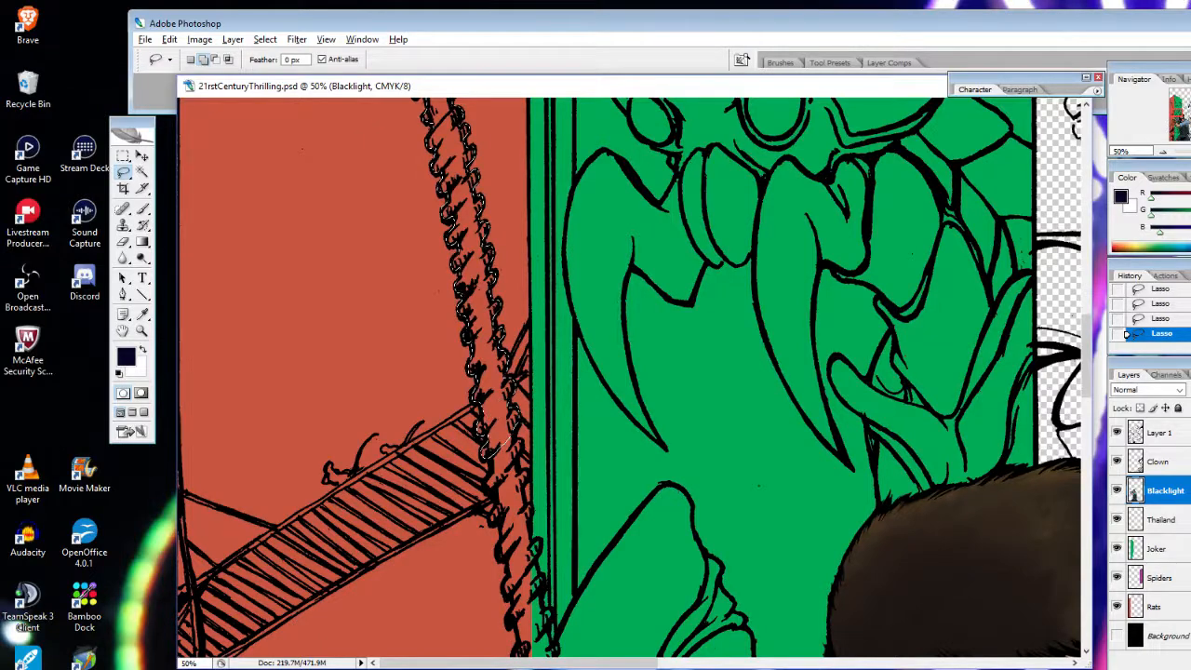
pyautogui.scroll(-3, 519, 402)
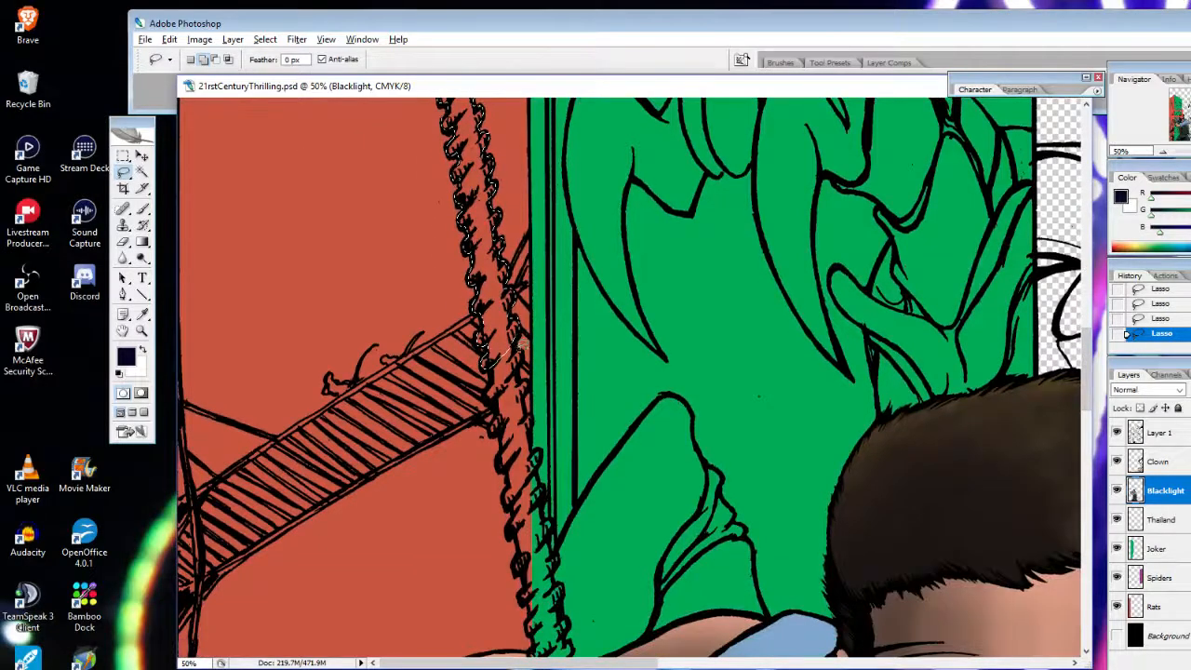
pyautogui.moveTo(508, 354)
pyautogui.mouseDown()
pyautogui.moveTo(489, 373)
pyautogui.moveTo(487, 390)
pyautogui.moveTo(500, 390)
pyautogui.moveTo(520, 349)
pyautogui.moveTo(495, 431)
pyautogui.moveTo(522, 407)
pyautogui.moveTo(520, 377)
pyautogui.moveTo(525, 412)
pyautogui.moveTo(503, 430)
pyautogui.moveTo(501, 468)
pyautogui.mouseUp()
pyautogui.moveTo(530, 426); pyautogui.dragTo(531, 430)
pyautogui.moveTo(507, 490)
pyautogui.mouseDown()
pyautogui.moveTo(532, 471)
pyautogui.moveTo(532, 447)
pyautogui.mouseUp()
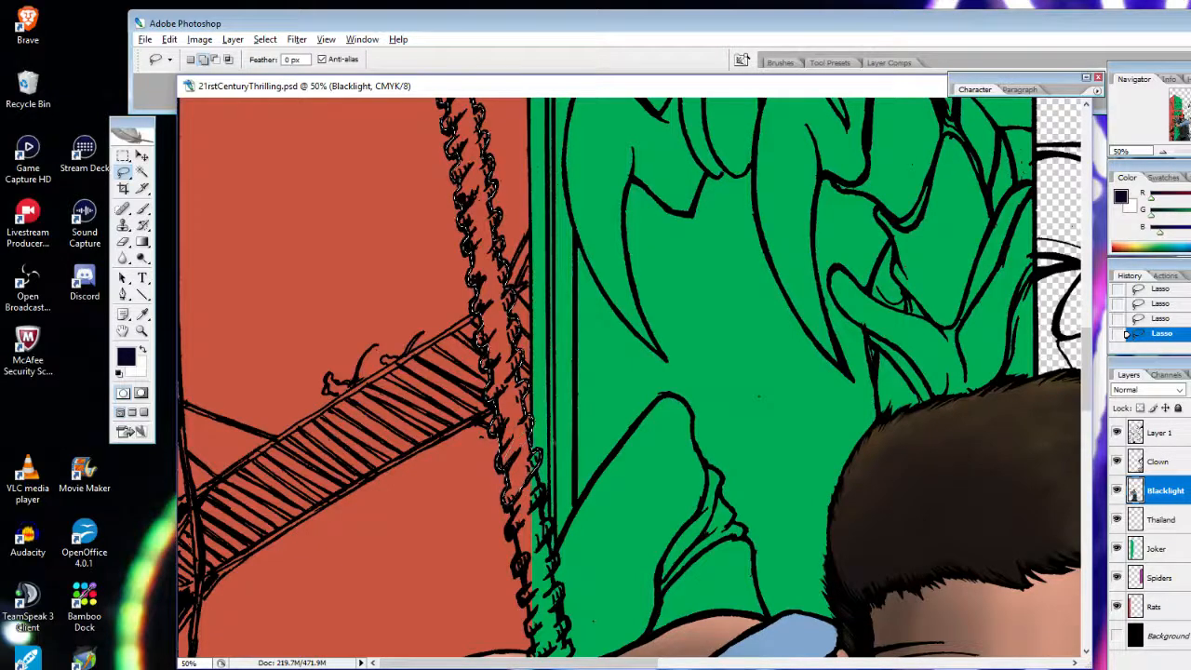
# Add the remaining rope from below the hatched beam down to the man's fist to the lasso selection
pyautogui.moveTo(1083, 361); pyautogui.dragTo(1083, 387)
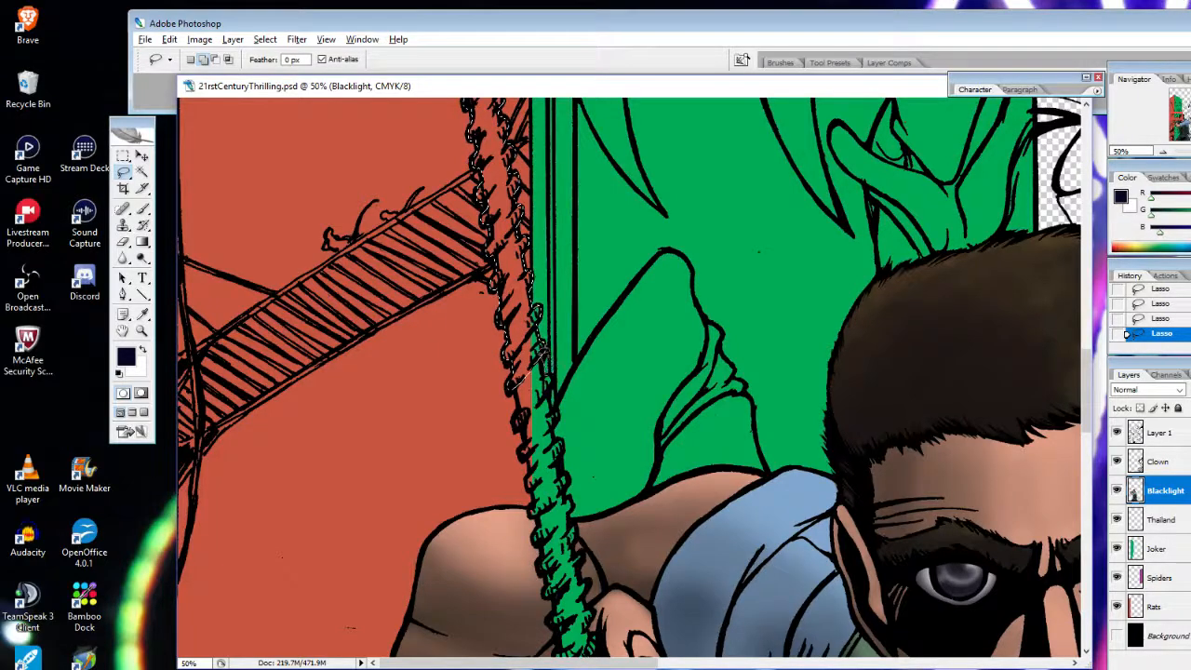
pyautogui.moveTo(521, 406); pyautogui.dragTo(525, 454)
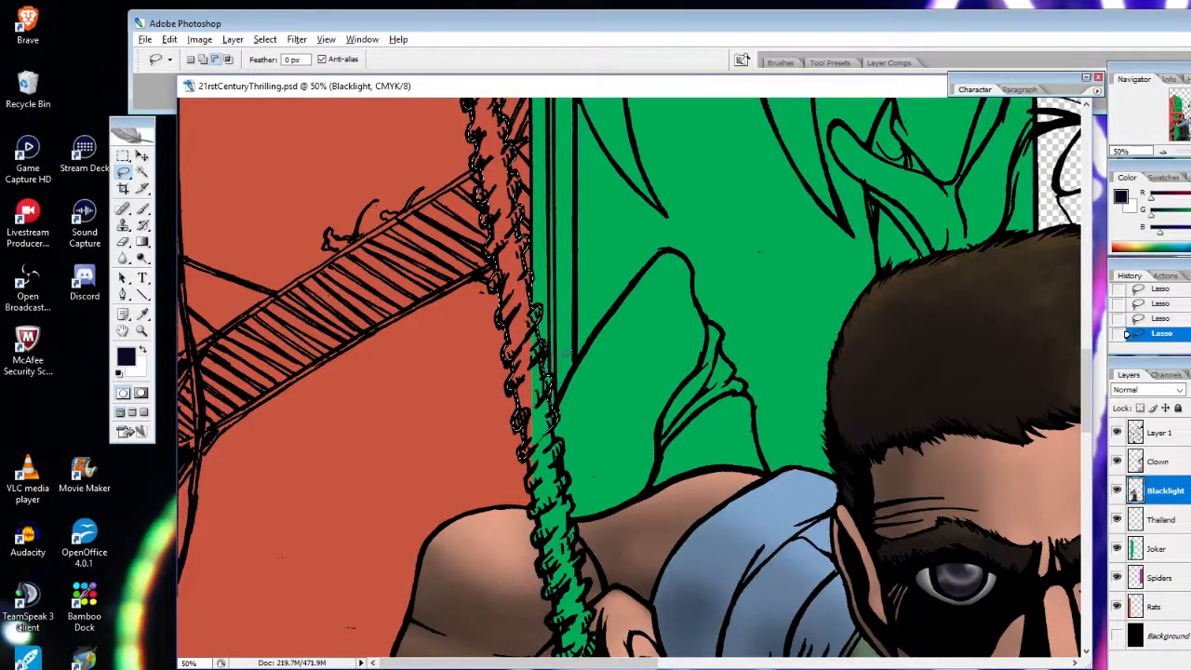
pyautogui.moveTo(1088, 388); pyautogui.dragTo(1089, 406)
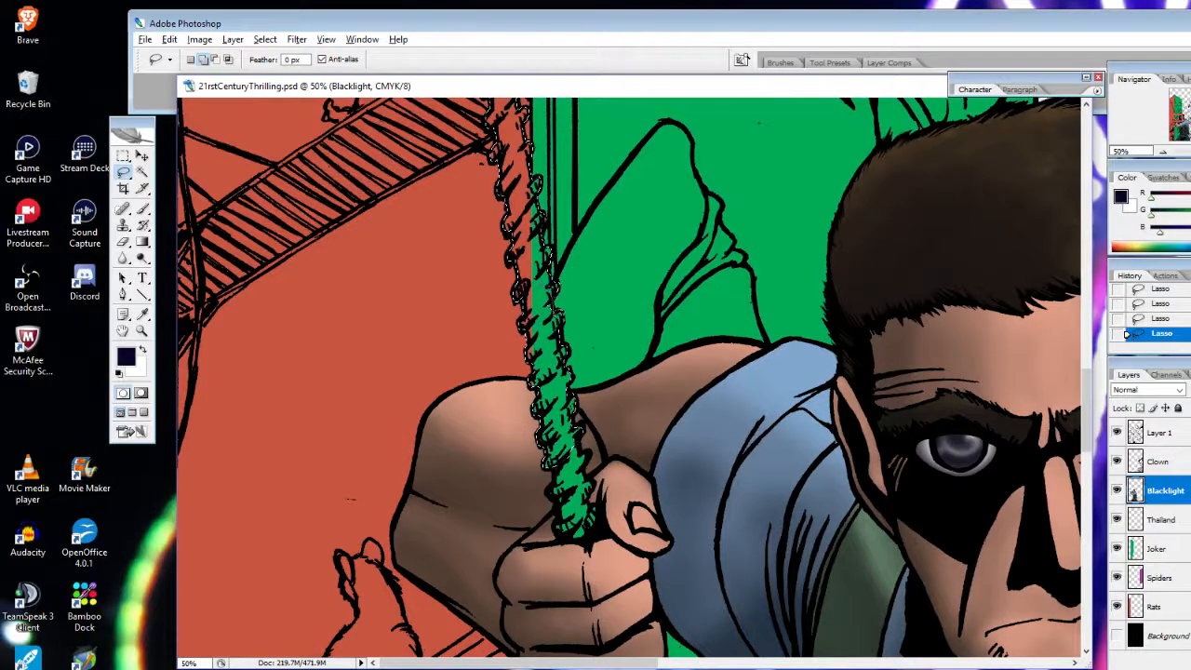
pyautogui.click(215, 59)
pyautogui.click(204, 60)
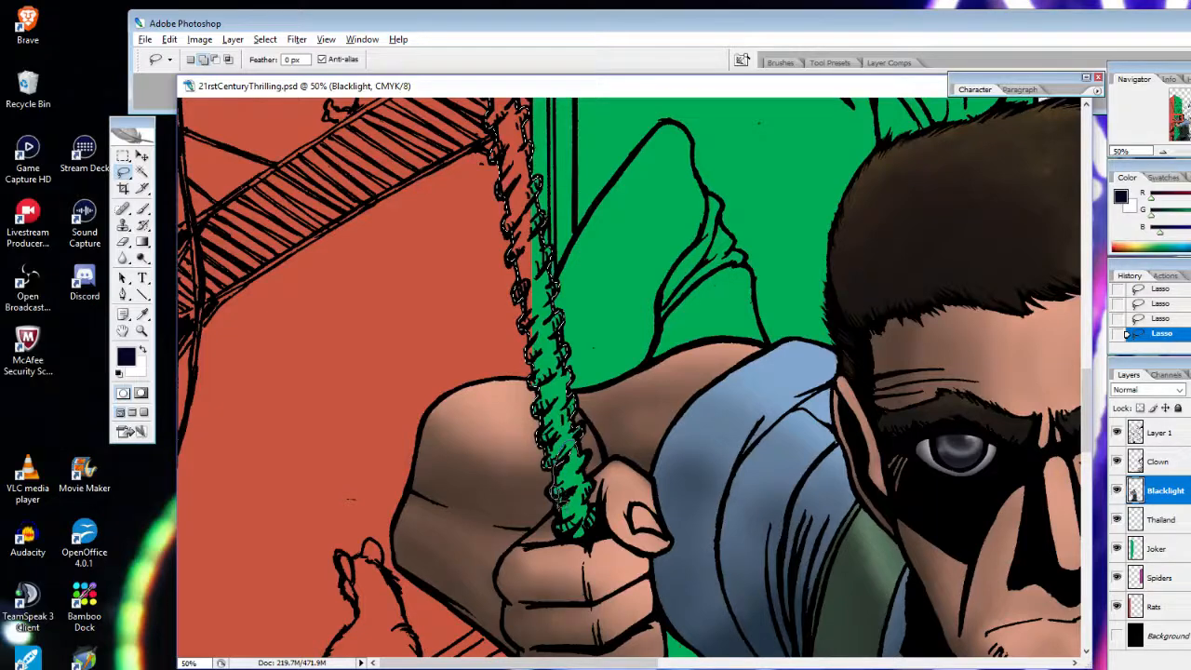
pyautogui.moveTo(556, 529)
pyautogui.mouseDown()
pyautogui.moveTo(570, 540)
pyautogui.moveTo(595, 533)
pyautogui.moveTo(593, 507)
pyautogui.mouseUp()
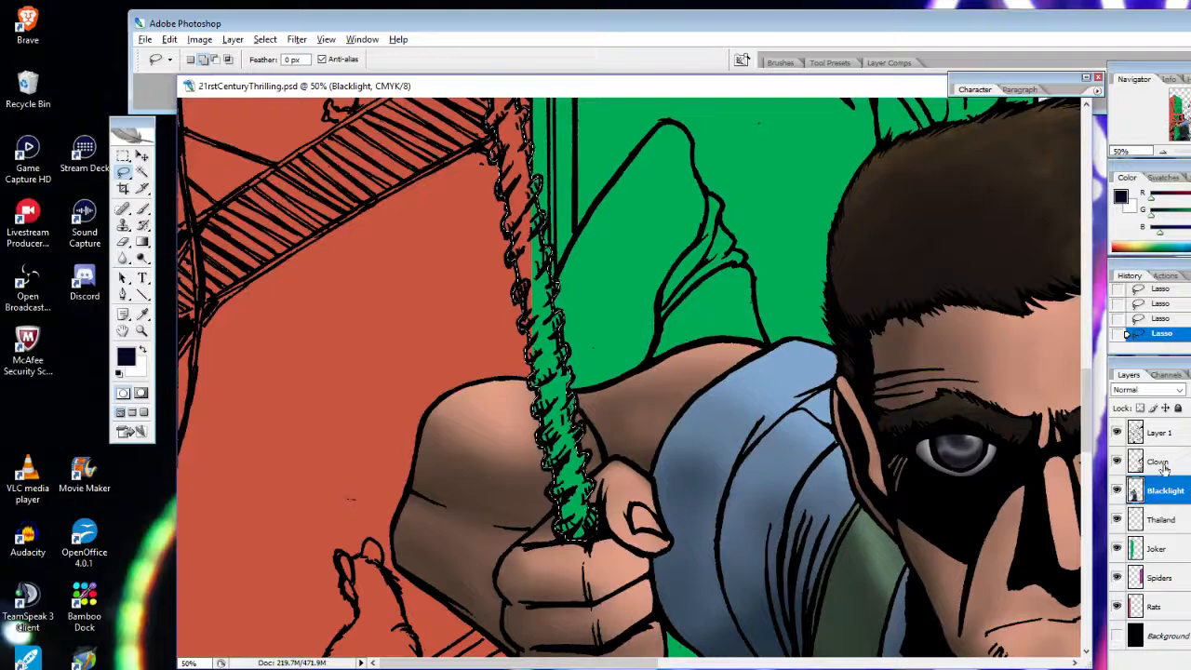
# Fill the selected rope with the dark navy foreground colour
pyautogui.click(170, 39)
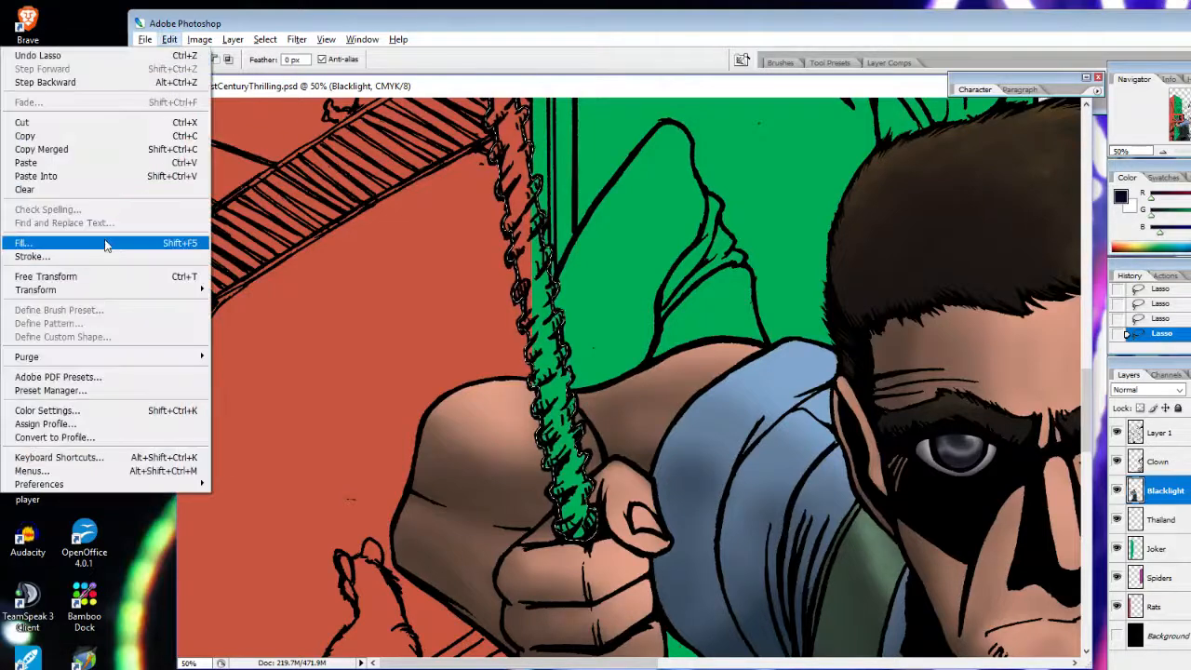
pyautogui.click(108, 244)
pyautogui.click(774, 237)
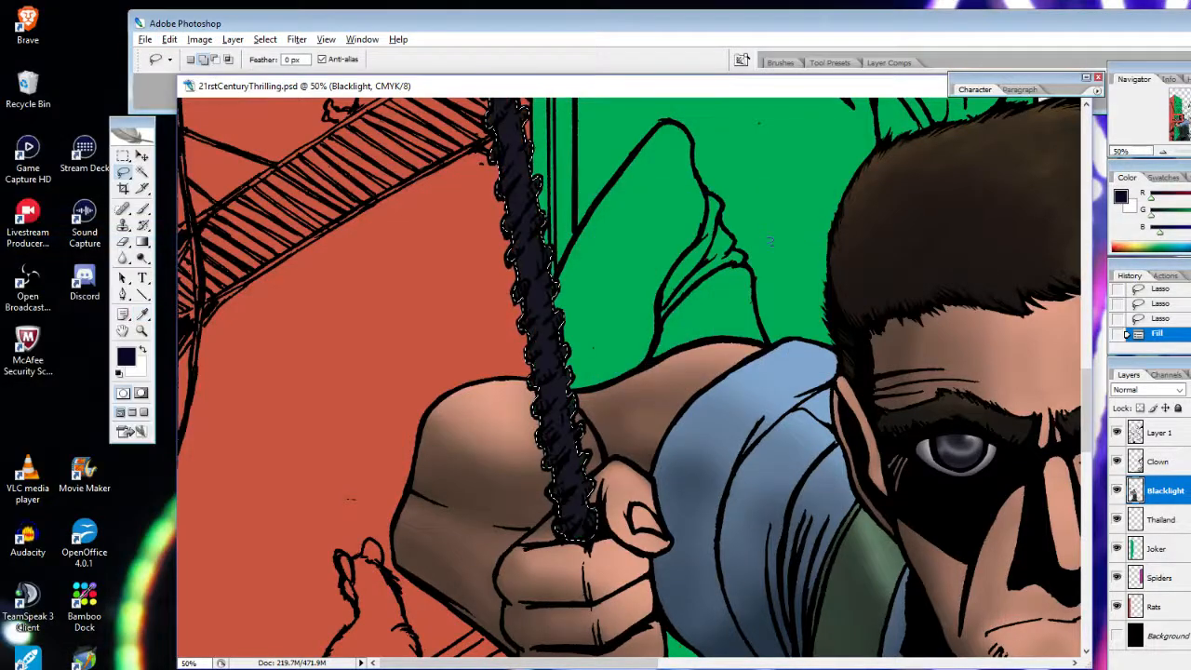
# Set the foreground colour to a reddish near-black, hex 13090a
pyautogui.click(126, 356)
pyautogui.click(577, 386)
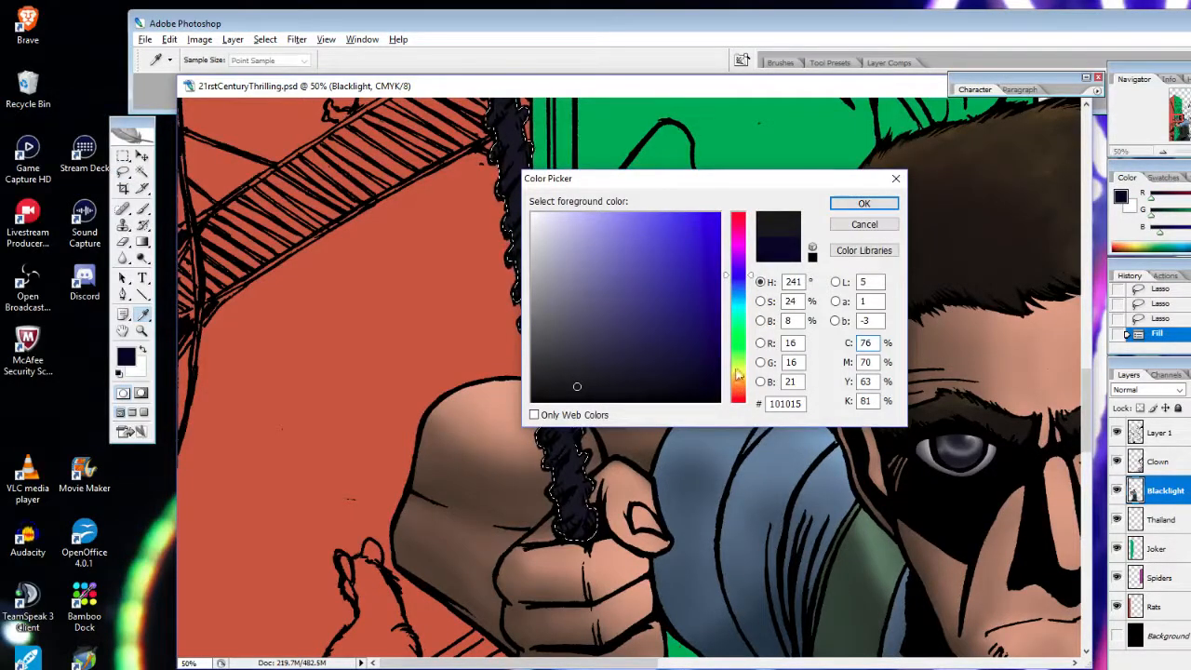
pyautogui.click(740, 219)
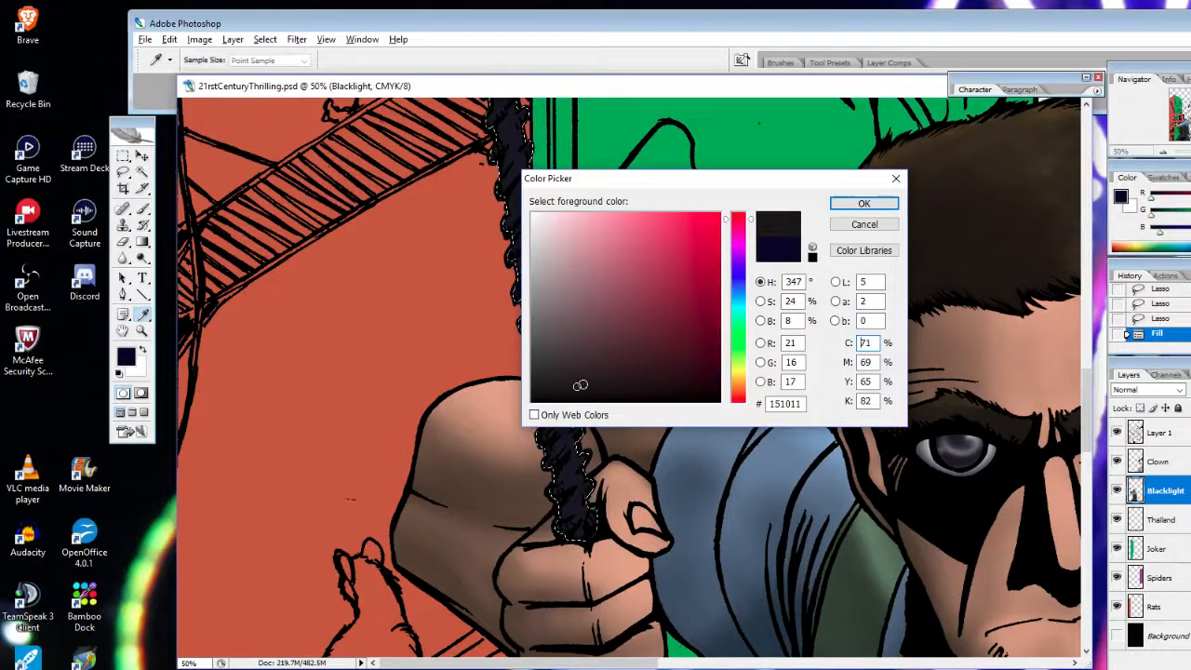
pyautogui.click(606, 390)
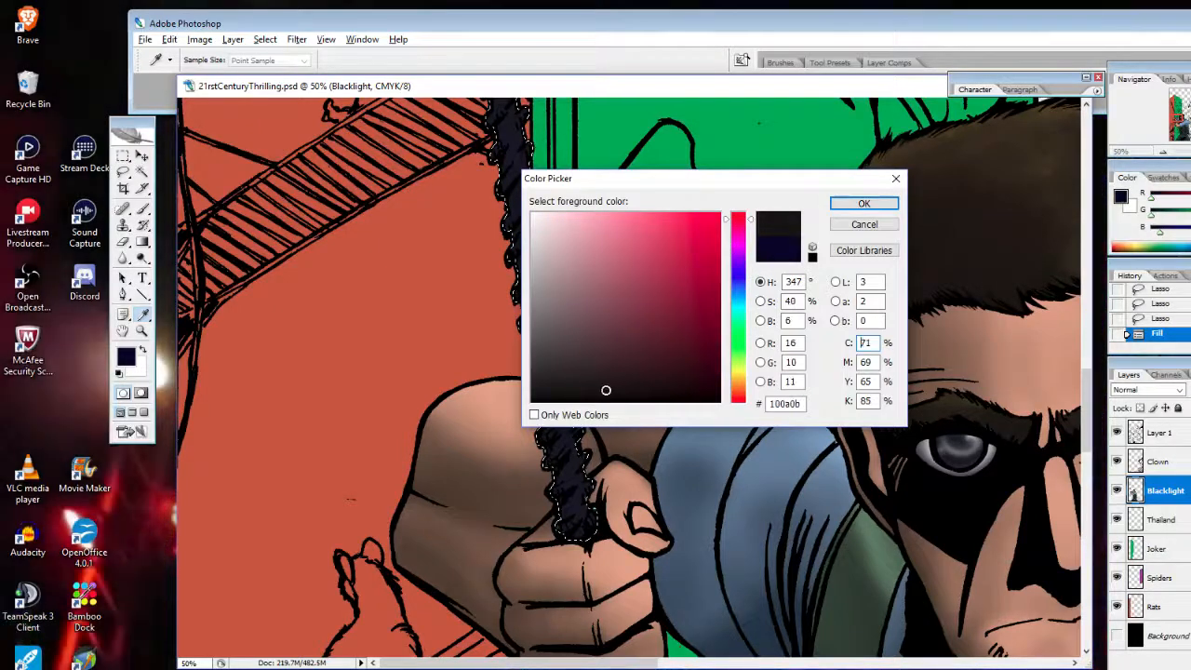
pyautogui.click(739, 217)
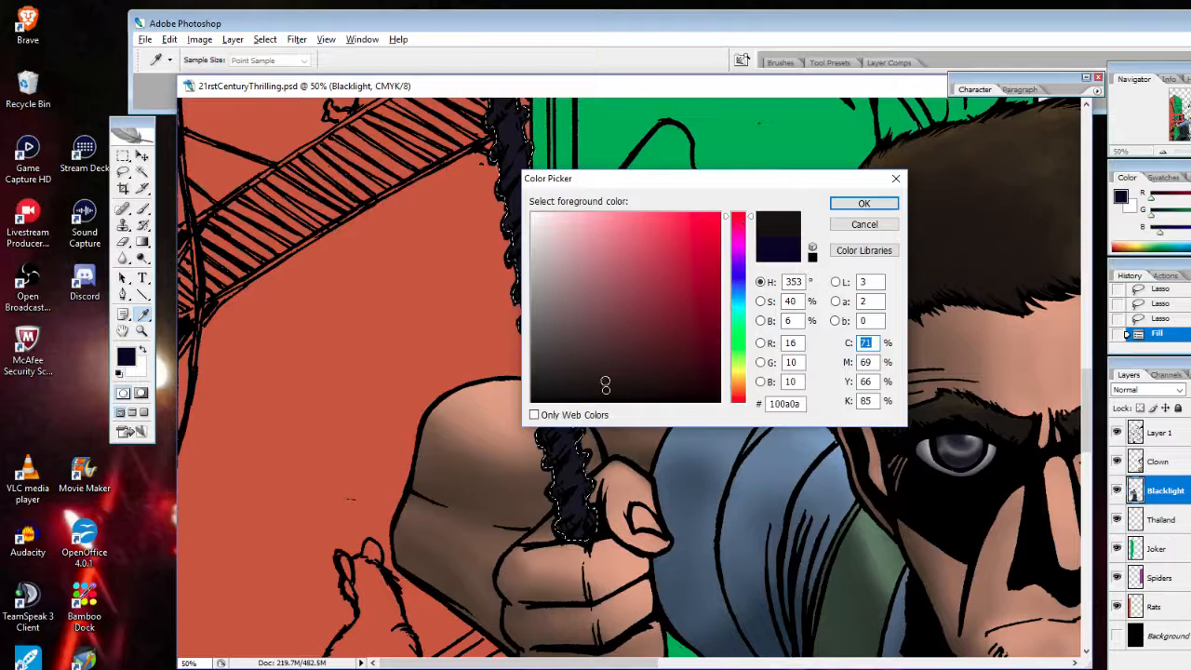
pyautogui.moveTo(606, 390)
pyautogui.mouseDown()
pyautogui.moveTo(593, 388)
pyautogui.moveTo(628, 388)
pyautogui.mouseUp()
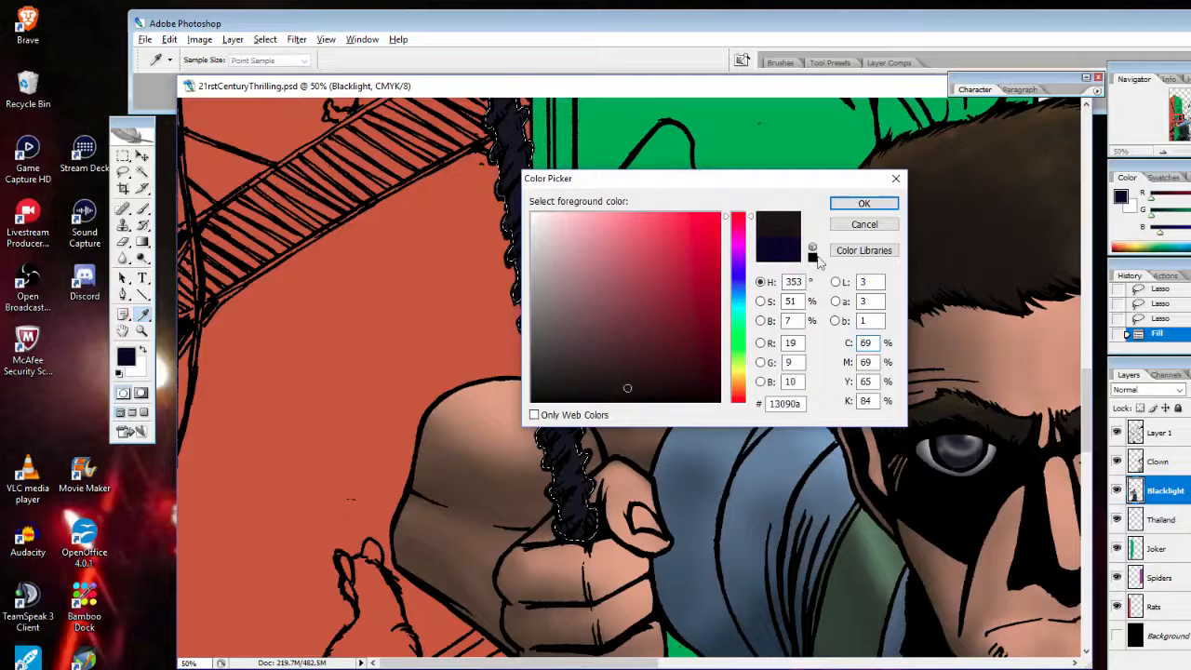
pyautogui.click(857, 201)
# Fill the selected rope with the reddish near-black foreground colour
pyautogui.click(122, 170)
pyautogui.click(169, 39)
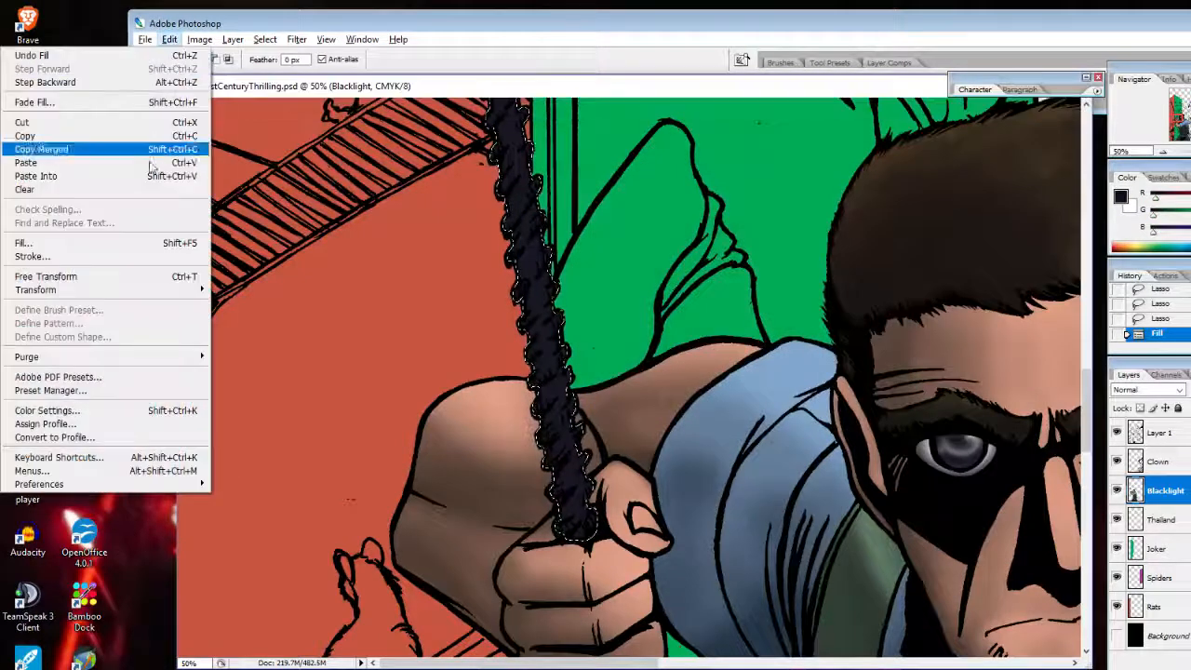
pyautogui.click(135, 244)
pyautogui.click(795, 233)
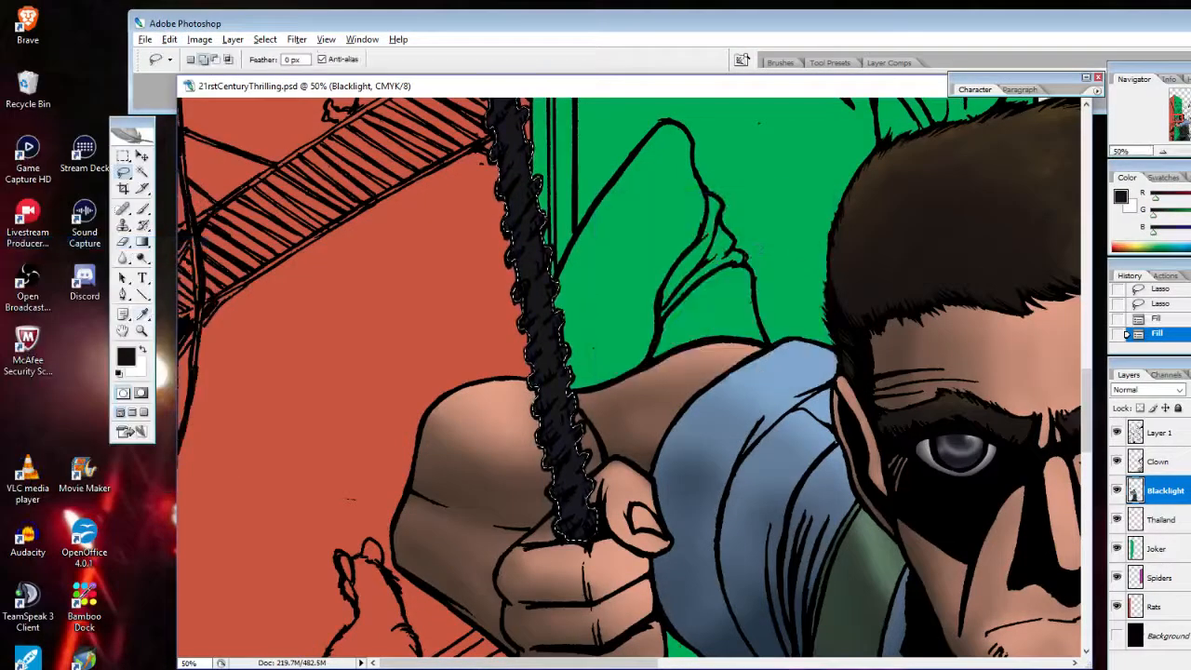
# Paint soft white highlights on the rope's twists down to the fist with a size 40 brush at 20% opacity
pyautogui.click(144, 351)
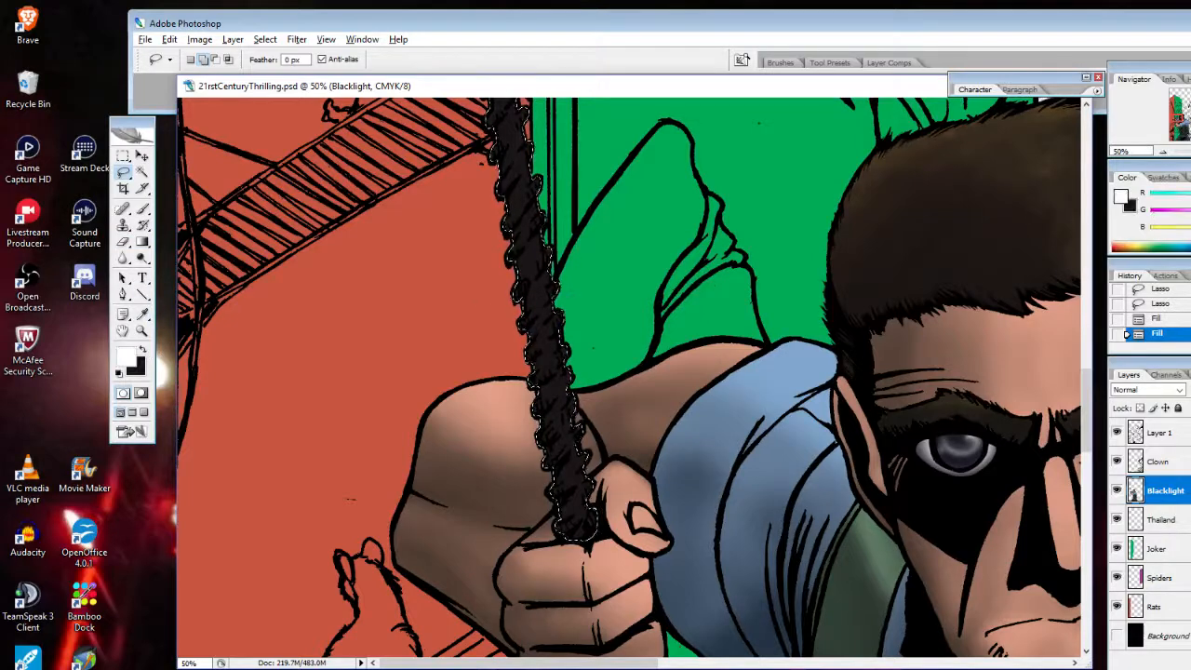
pyautogui.click(142, 208)
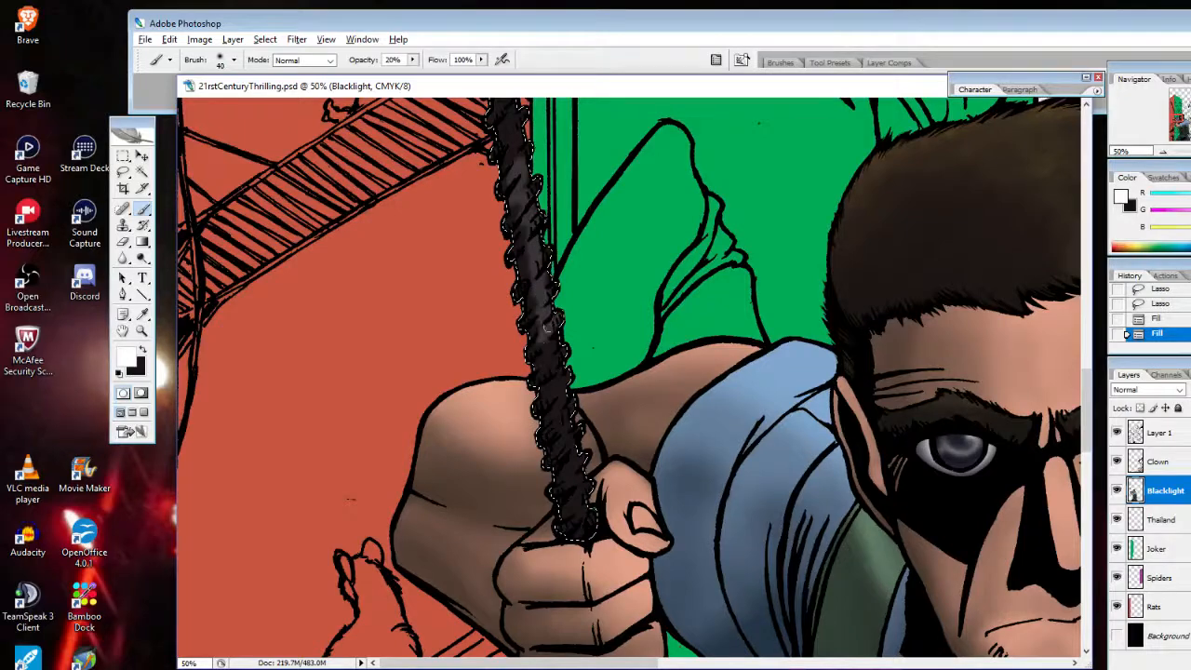
pyautogui.moveTo(549, 327); pyautogui.dragTo(540, 339)
pyautogui.moveTo(546, 313)
pyautogui.mouseDown()
pyautogui.moveTo(538, 324)
pyautogui.moveTo(535, 309)
pyautogui.mouseUp()
pyautogui.moveTo(548, 281); pyautogui.dragTo(532, 294)
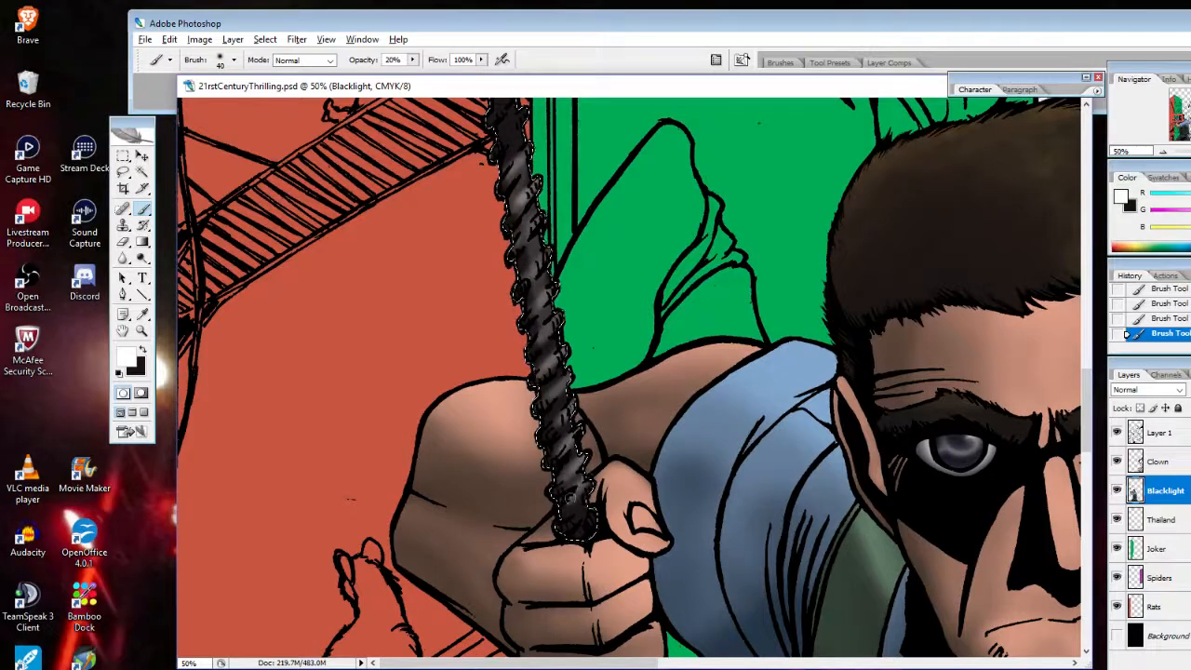
pyautogui.moveTo(570, 474); pyautogui.dragTo(584, 514)
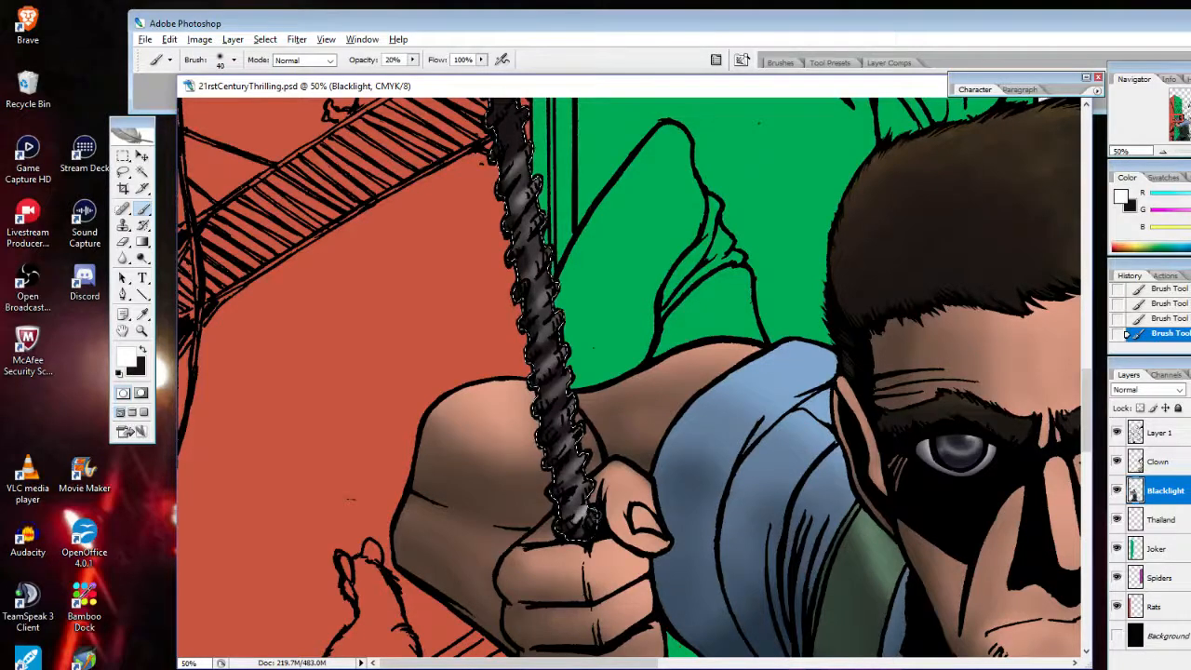
# Swap back to the near-black colour and shade the edges of the rope's highlights with the 20% opacity brush
pyautogui.click(143, 350)
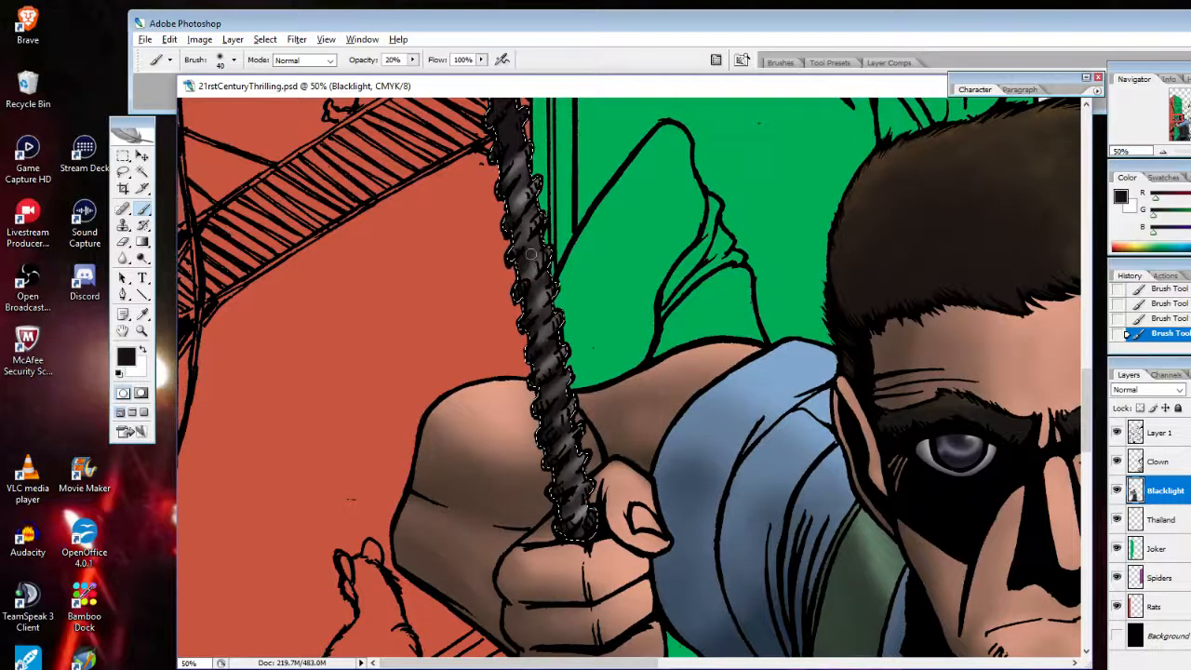
pyautogui.moveTo(514, 198); pyautogui.dragTo(518, 204)
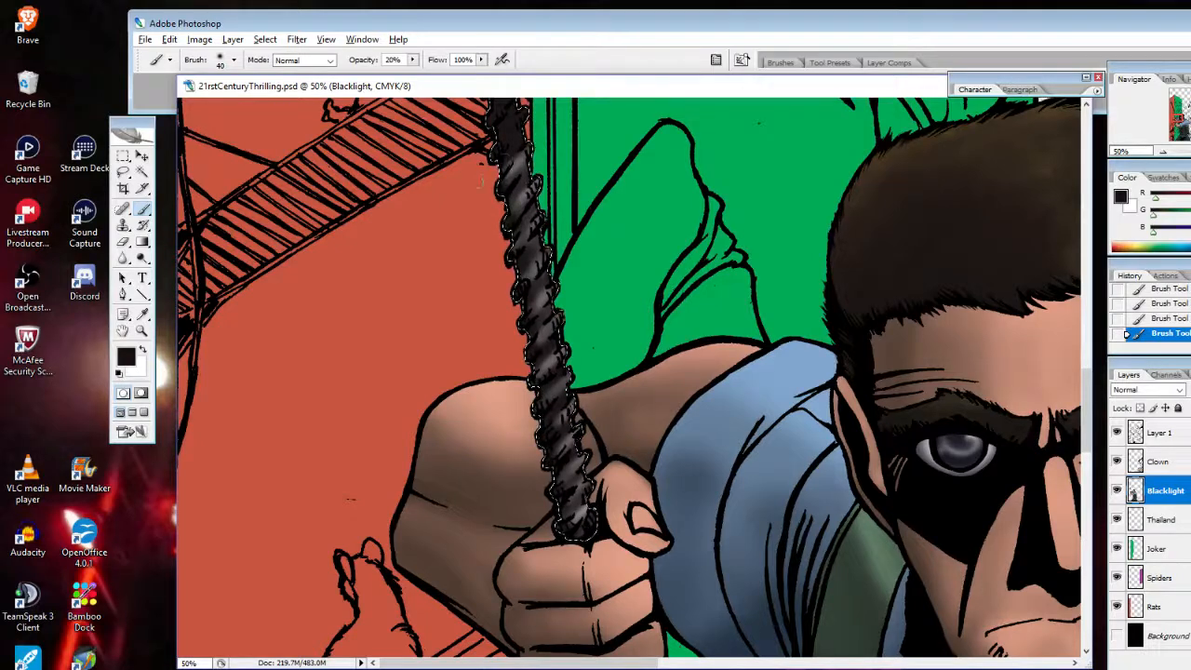
# Paint soft white highlights at 20% opacity on the ridged rod where it crosses the hatched beam
pyautogui.scroll(3, 632, 372)
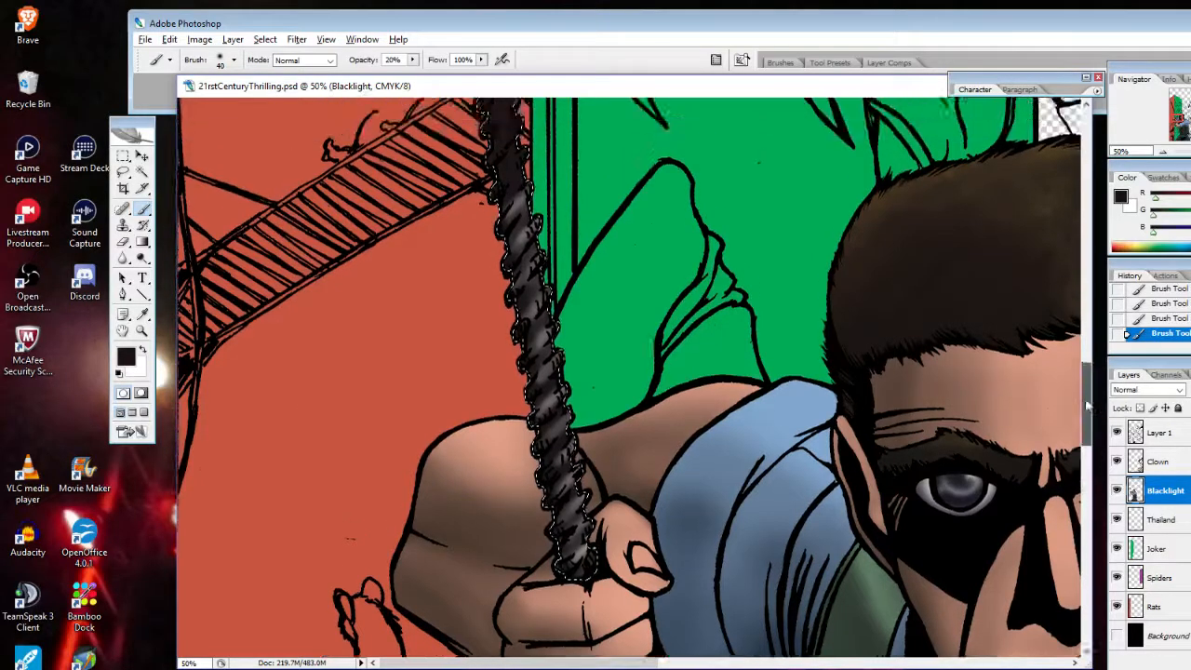
pyautogui.moveTo(519, 316); pyautogui.dragTo(511, 300)
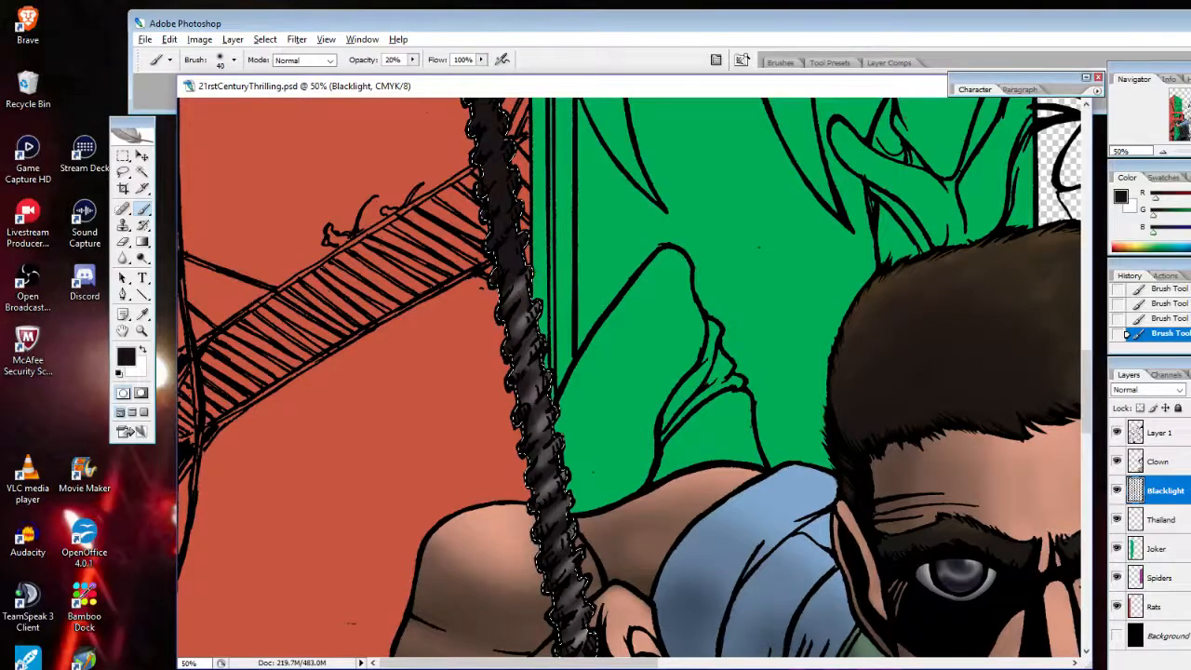
pyautogui.press('x')
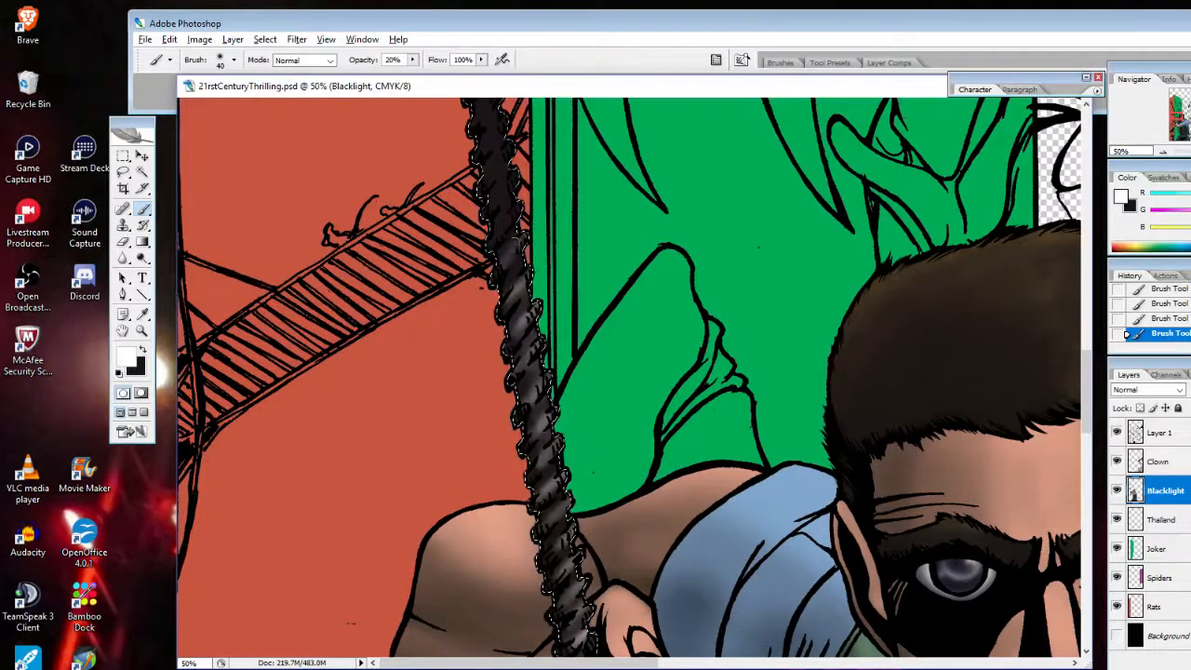
pyautogui.moveTo(509, 243); pyautogui.dragTo(496, 195)
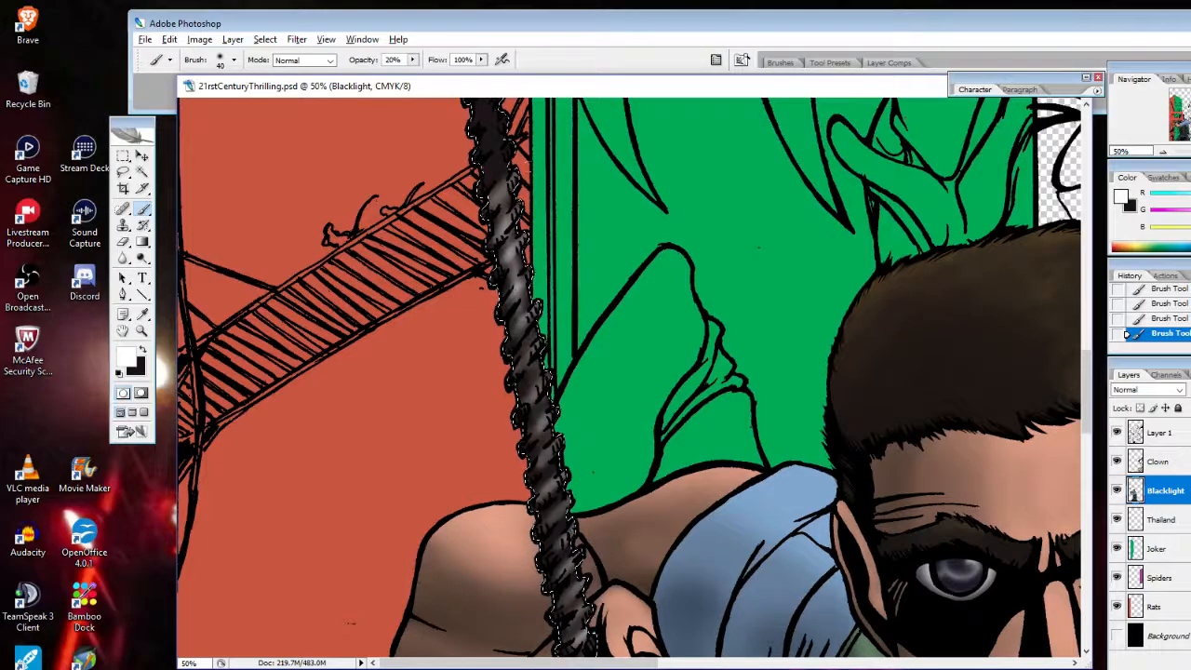
pyautogui.moveTo(495, 153); pyautogui.dragTo(483, 121)
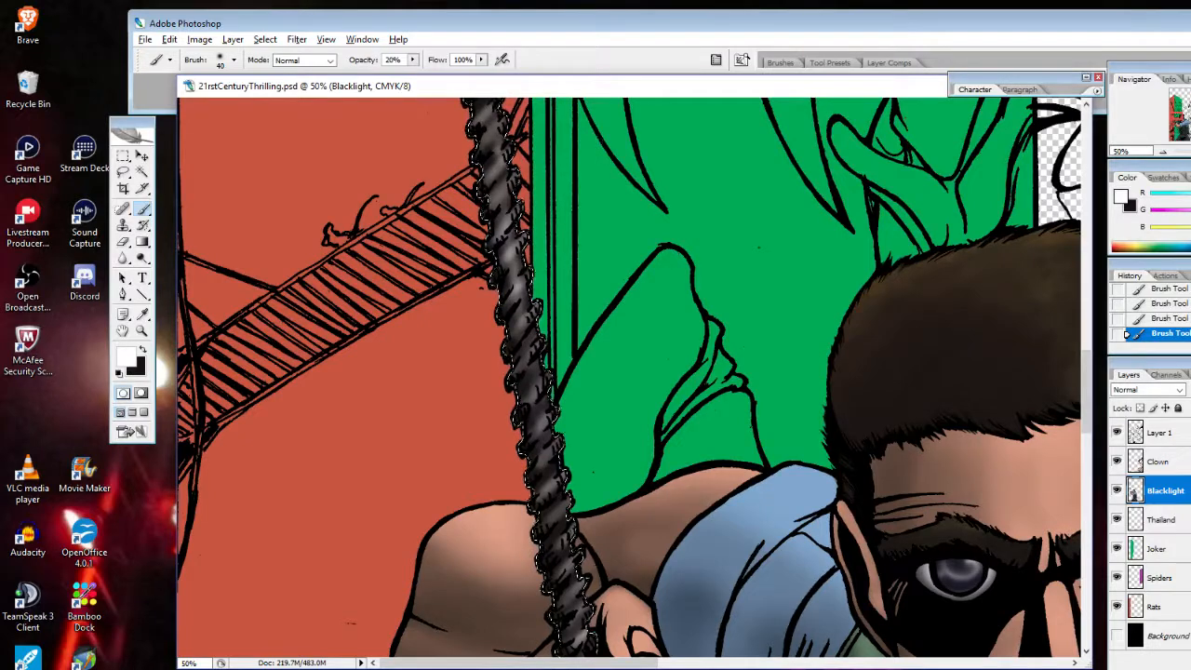
# Shade the rod's grooves with near-black strokes from the hatched beam down toward the shoulder
pyautogui.click(142, 350)
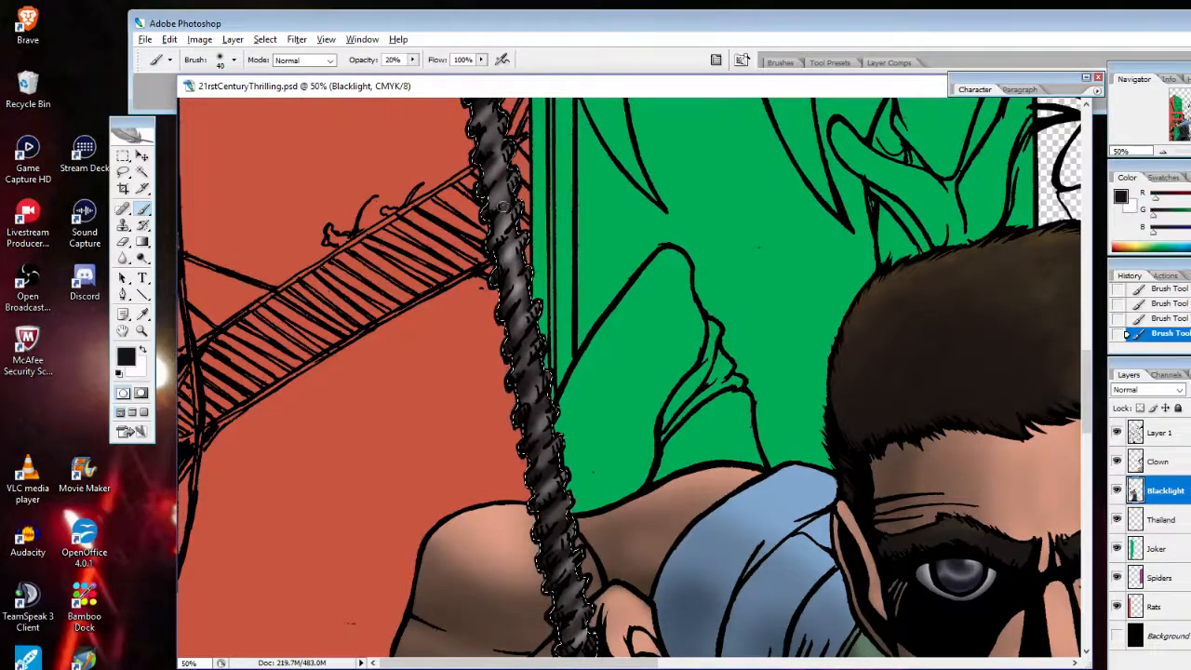
pyautogui.moveTo(505, 243); pyautogui.dragTo(518, 284)
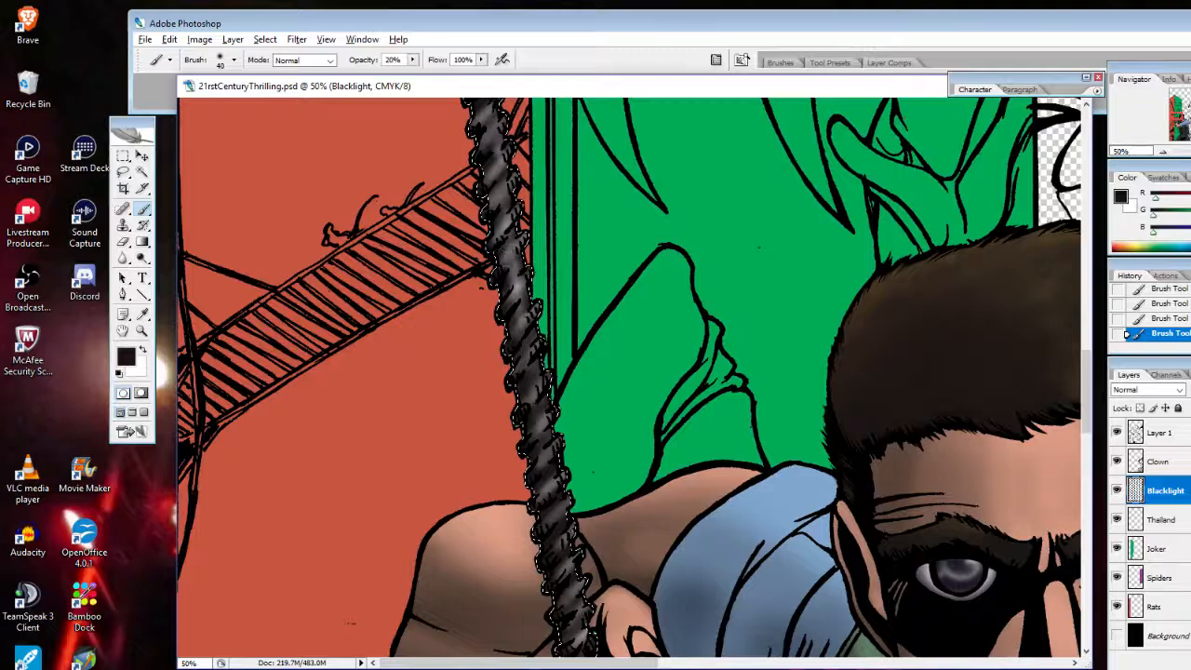
pyautogui.moveTo(521, 326); pyautogui.dragTo(532, 391)
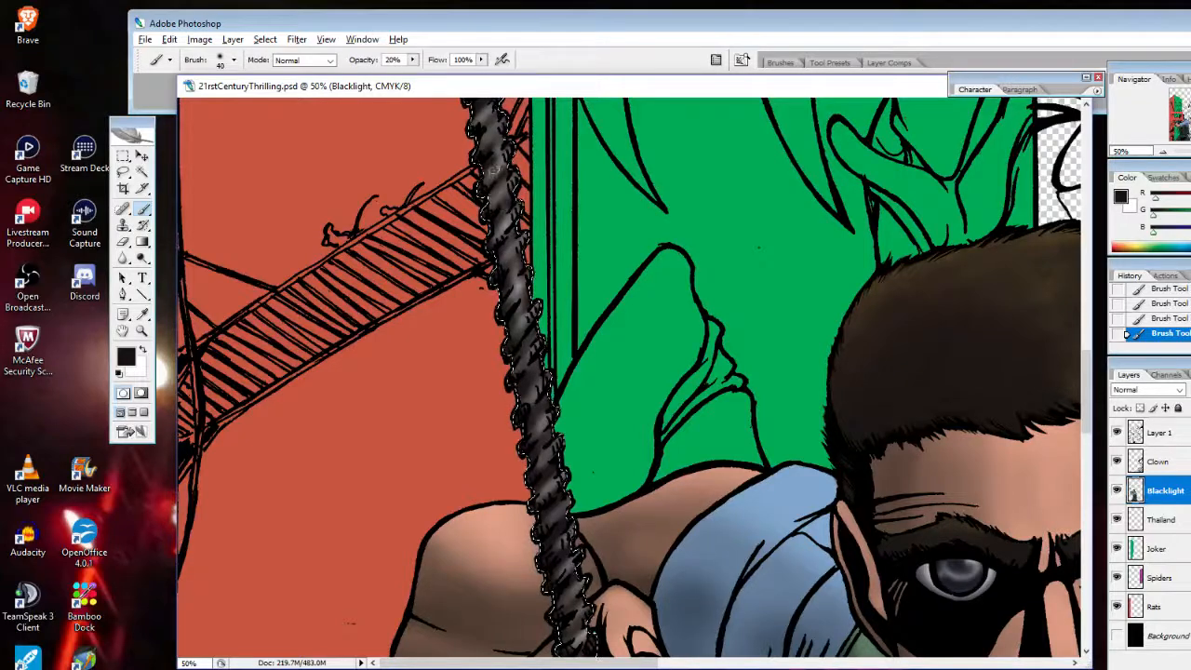
pyautogui.moveTo(498, 214); pyautogui.dragTo(507, 256)
pyautogui.moveTo(493, 173)
pyautogui.mouseDown()
pyautogui.moveTo(486, 145)
pyautogui.moveTo(479, 117)
pyautogui.mouseUp()
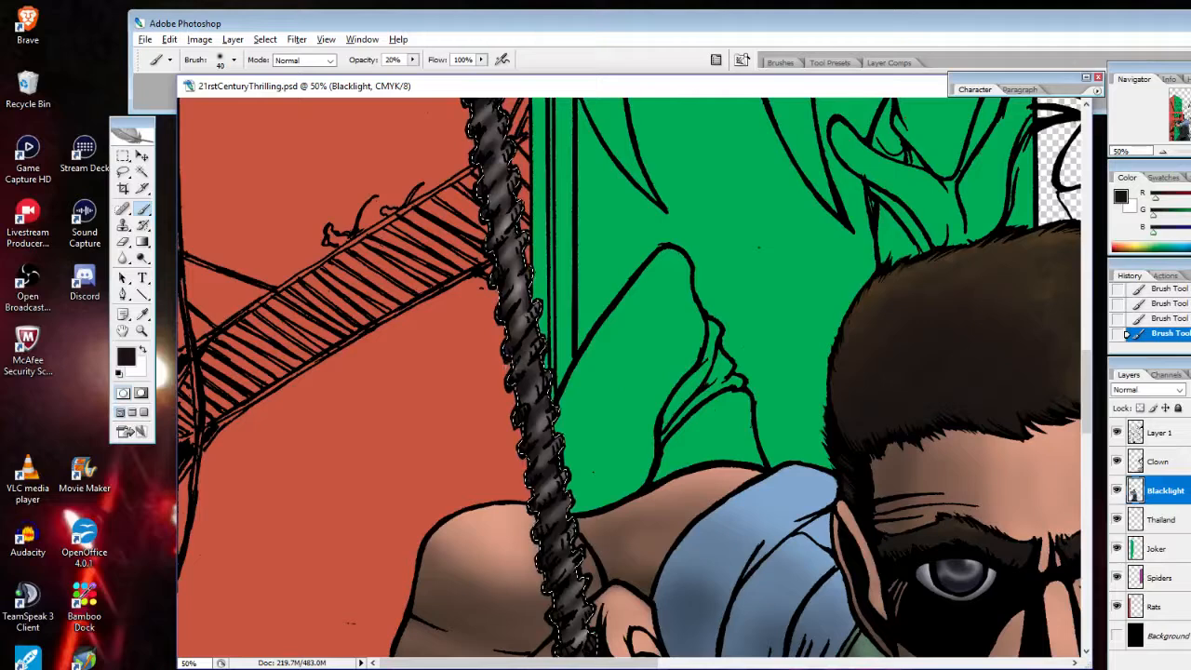
pyautogui.moveTo(512, 144); pyautogui.dragTo(512, 177)
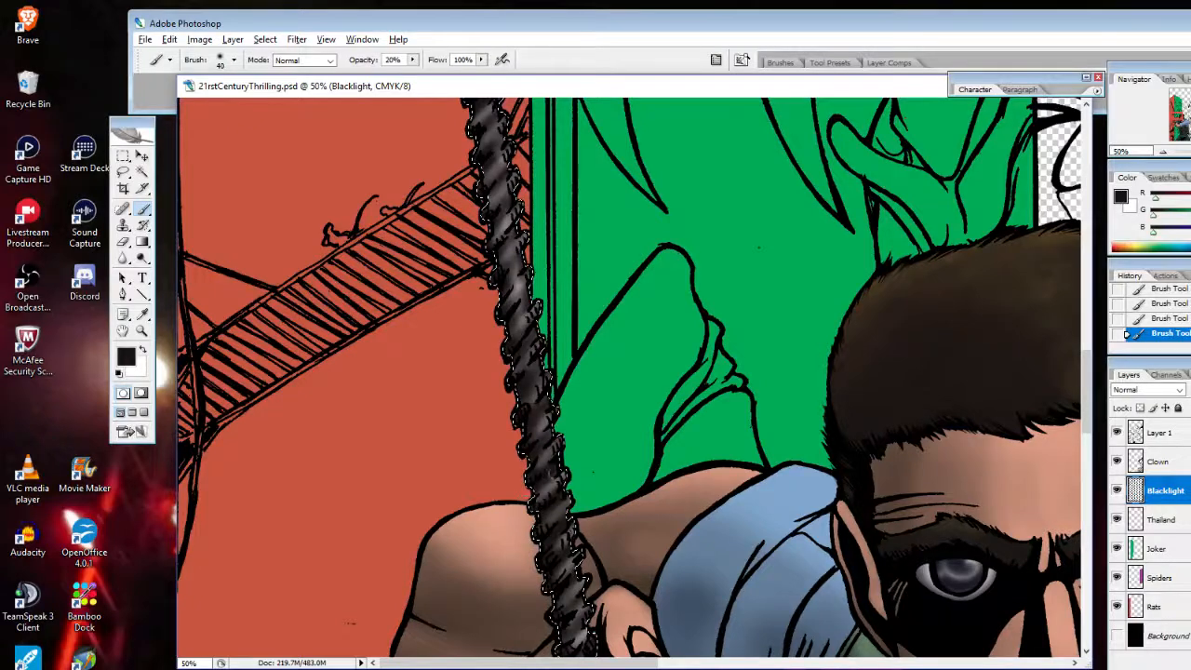
# Brush white highlights onto the rod's ridges, continuing up the section above the hatched beam
pyautogui.click(143, 350)
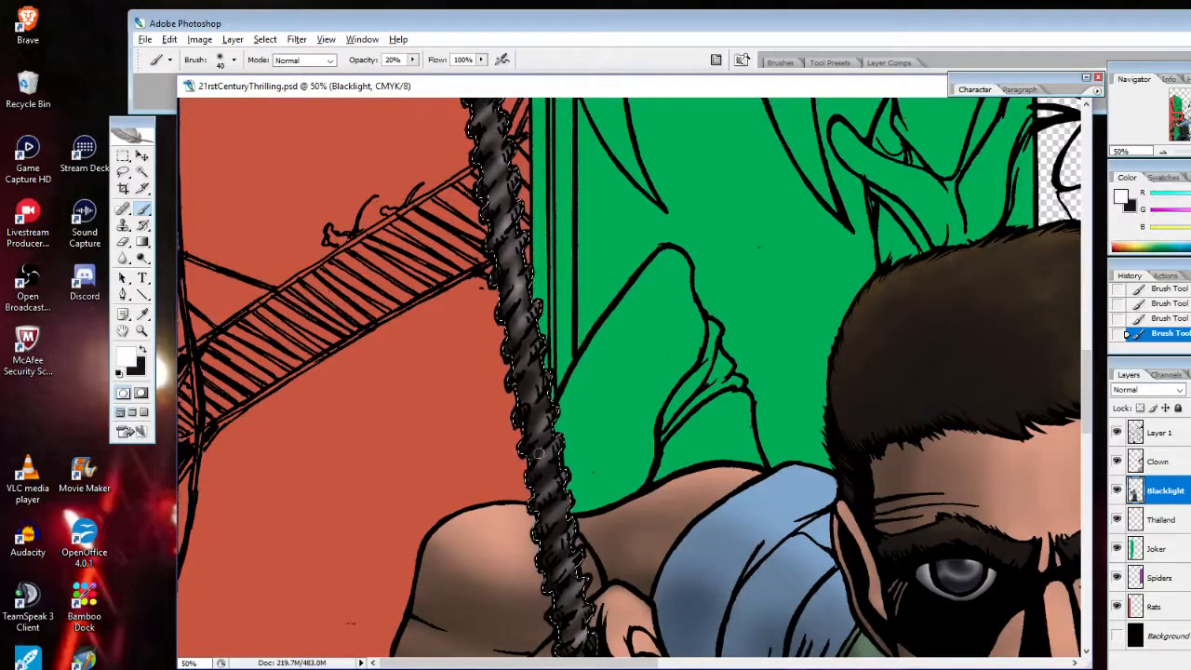
pyautogui.moveTo(522, 202); pyautogui.dragTo(523, 254)
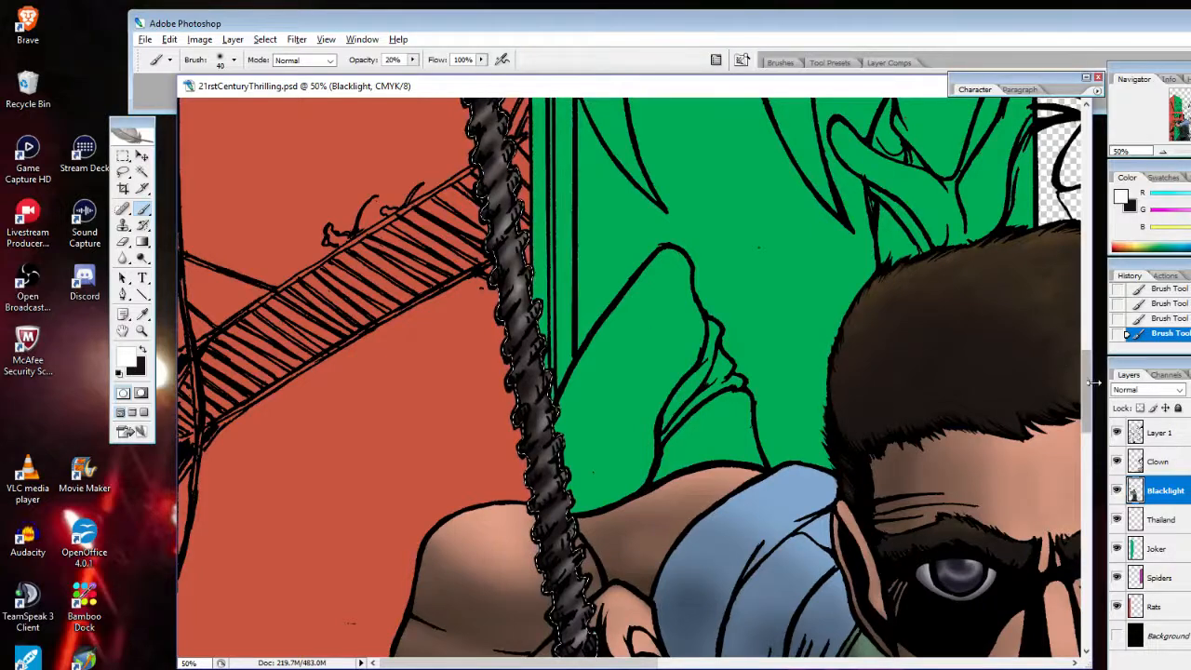
pyautogui.scroll(3, 1030, 298)
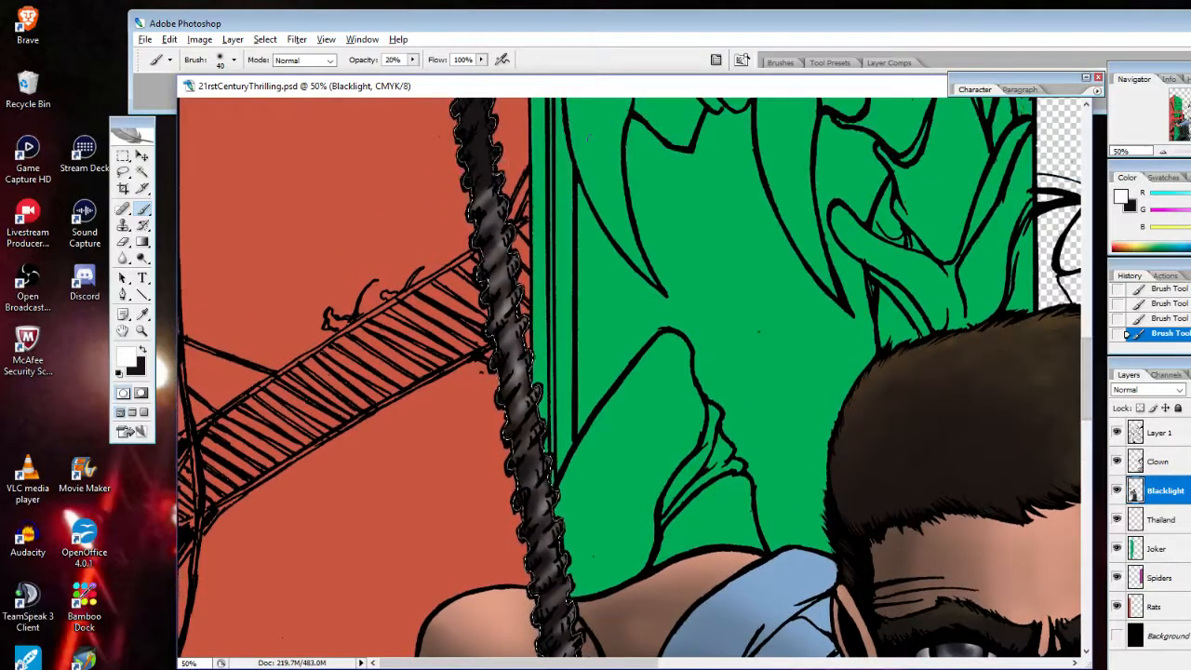
pyautogui.moveTo(488, 149); pyautogui.dragTo(476, 130)
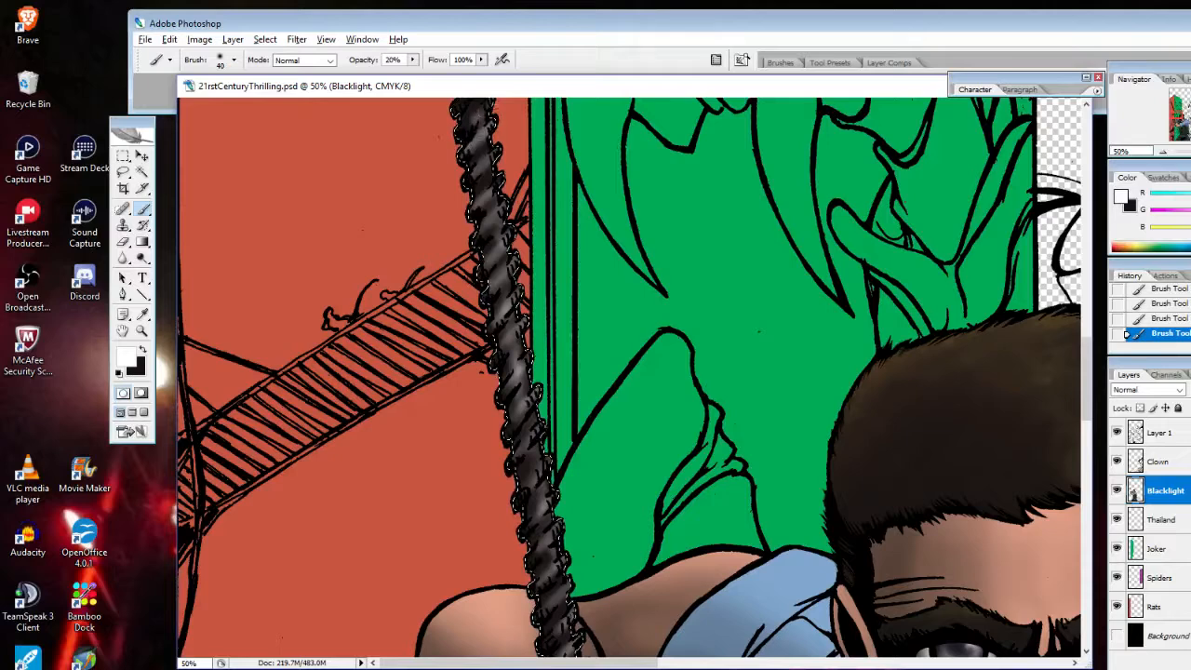
pyautogui.scroll(5, 1068, 320)
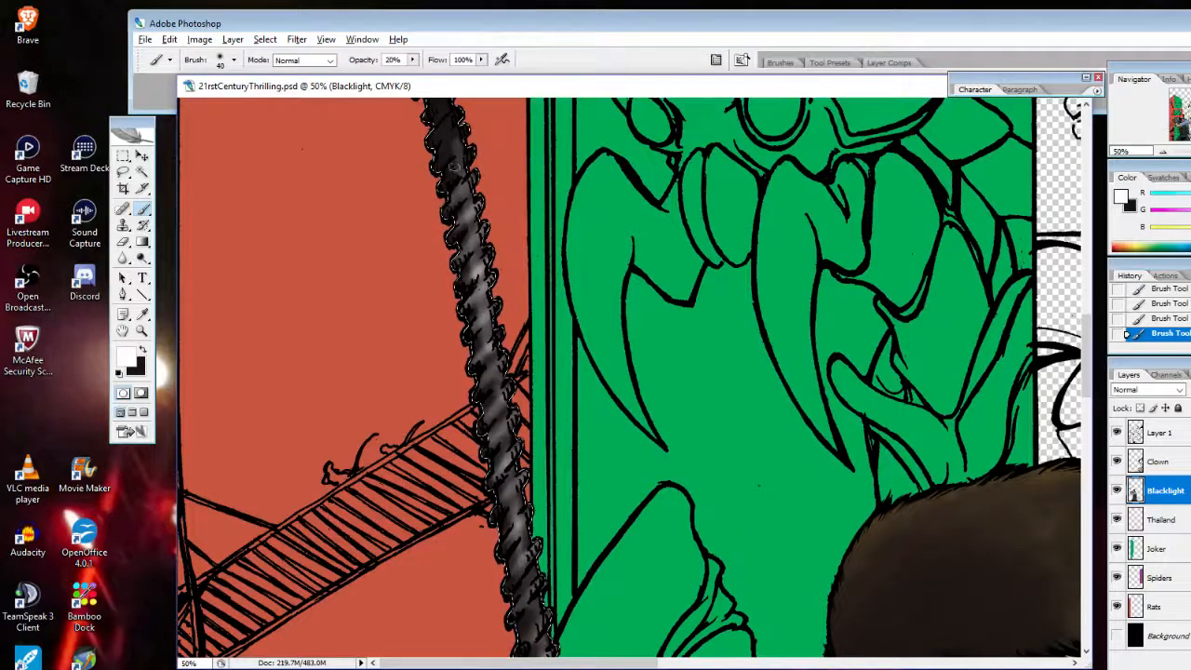
pyautogui.click(454, 167)
pyautogui.click(447, 140)
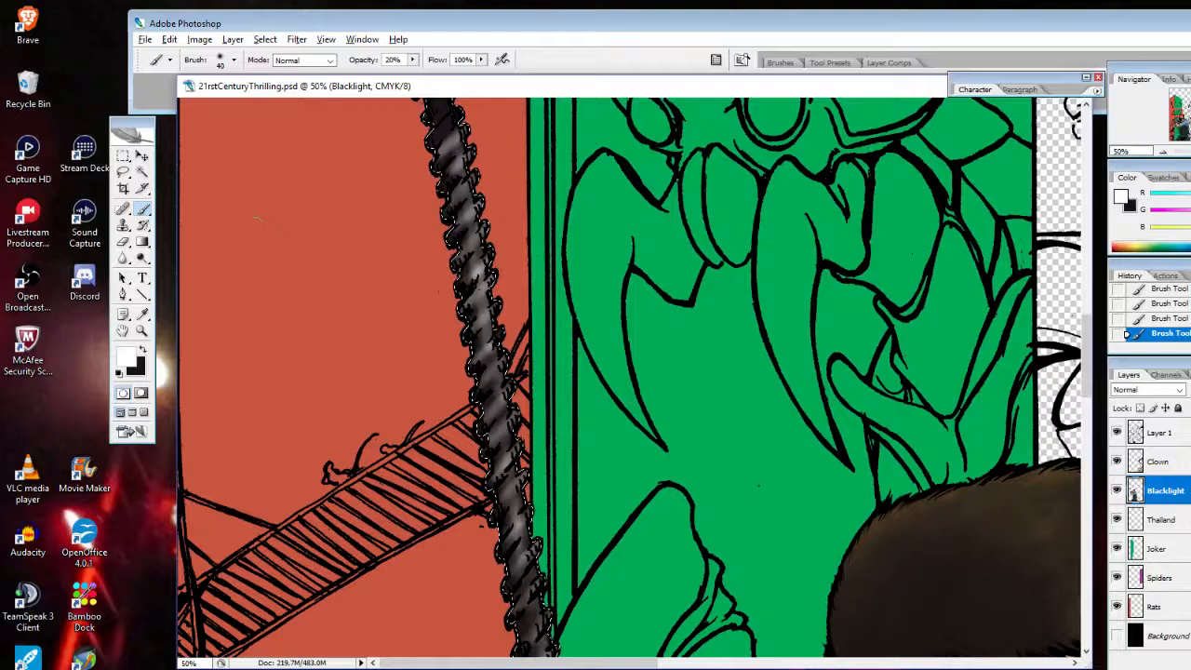
# Darken the rod's grooves and edges above the hatched beam with near-black strokes
pyautogui.click(142, 350)
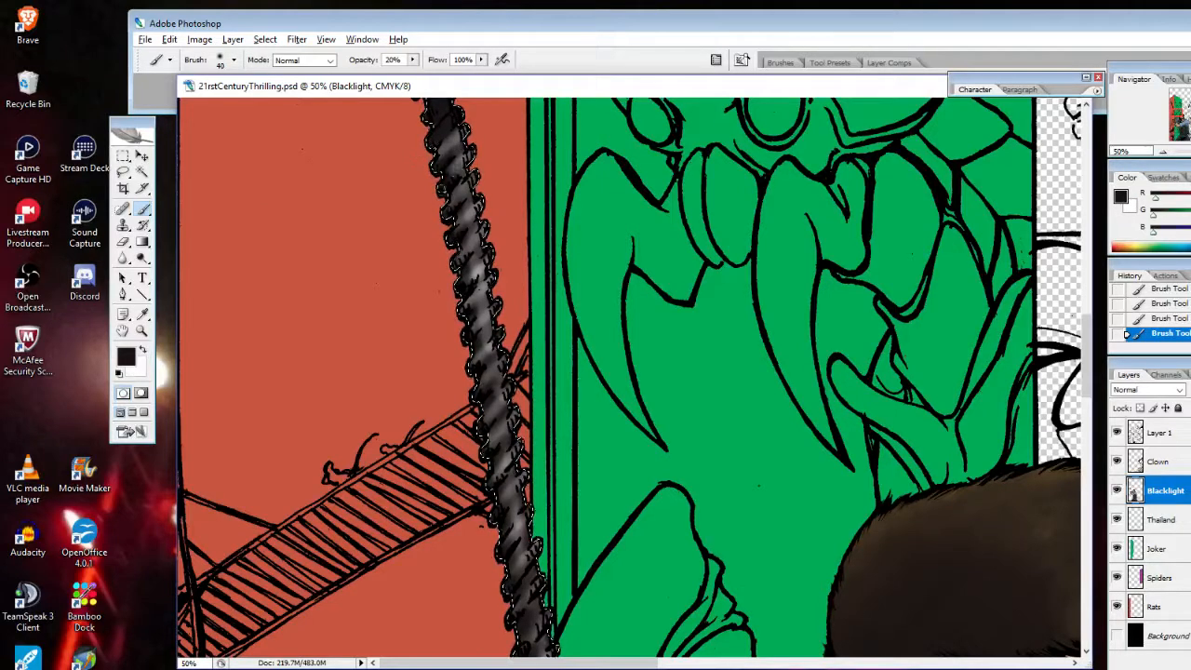
pyautogui.click(446, 247)
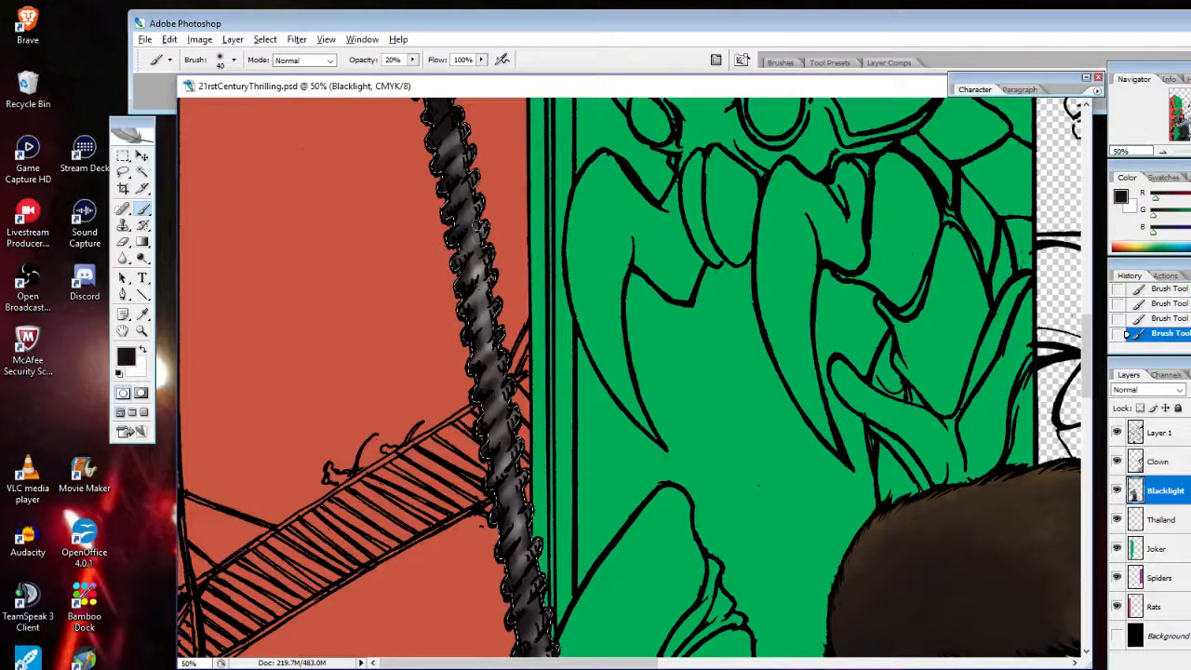
pyautogui.moveTo(473, 244); pyautogui.dragTo(480, 291)
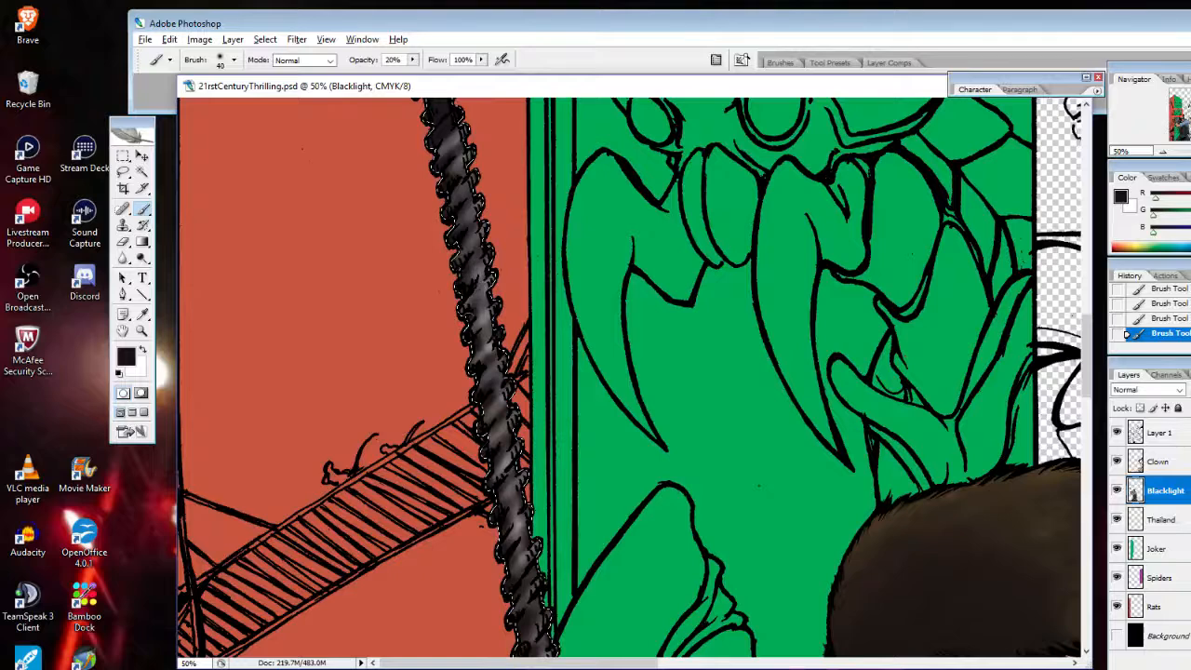
pyautogui.moveTo(508, 380); pyautogui.dragTo(514, 415)
pyautogui.moveTo(486, 307); pyautogui.dragTo(491, 325)
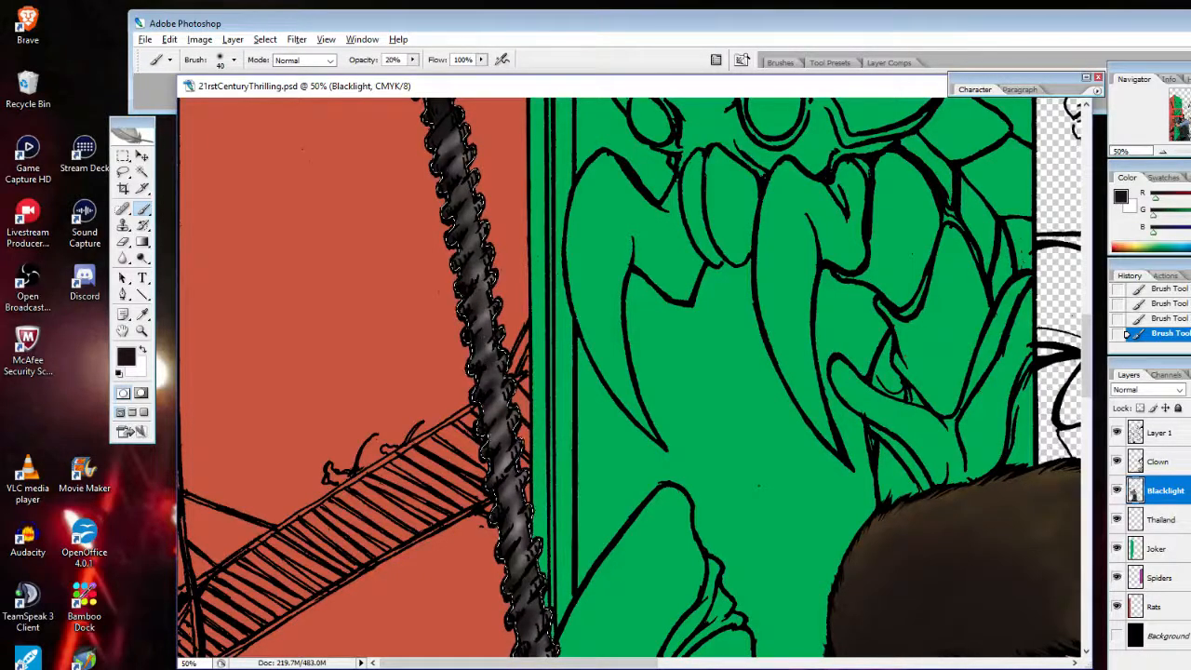
pyautogui.moveTo(486, 396); pyautogui.dragTo(500, 434)
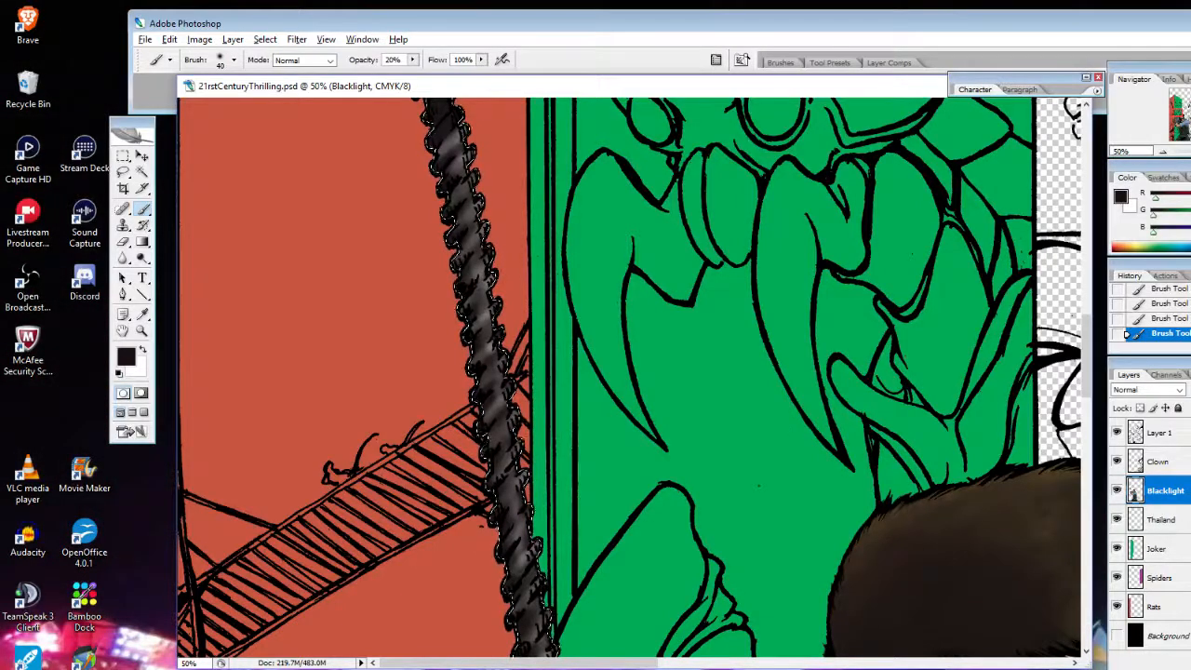
# Highlight the rod section beside the large-eyed green head in white, and deepen its shadows with near-black
pyautogui.scroll(5, 633, 378)
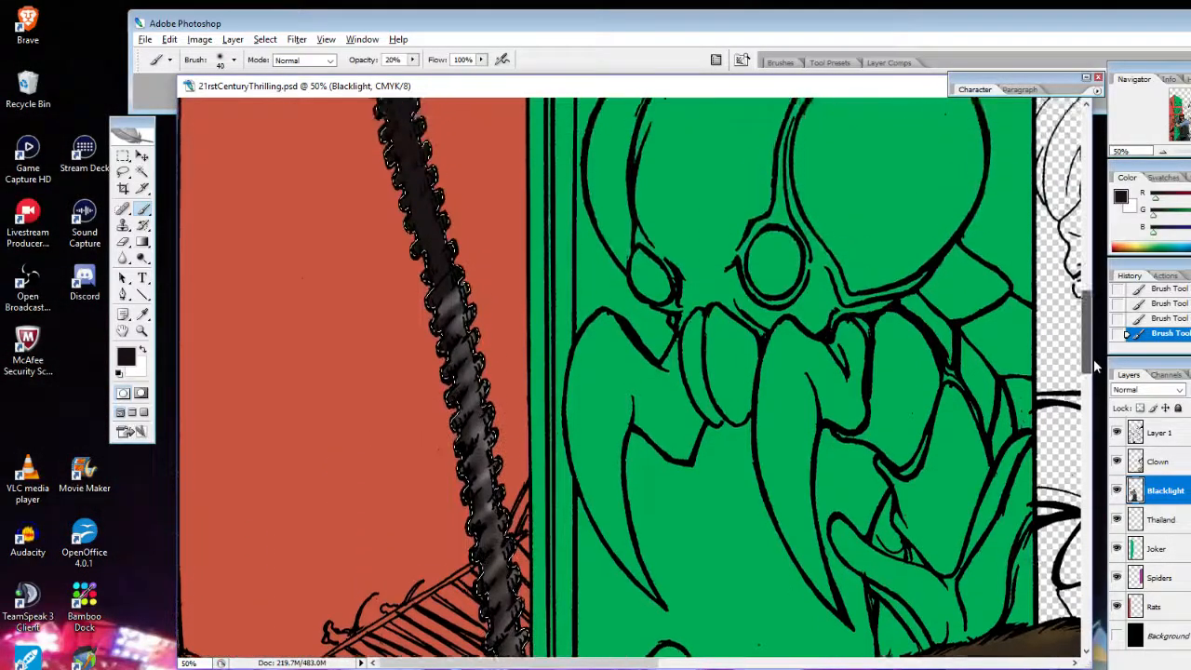
pyautogui.press('x')
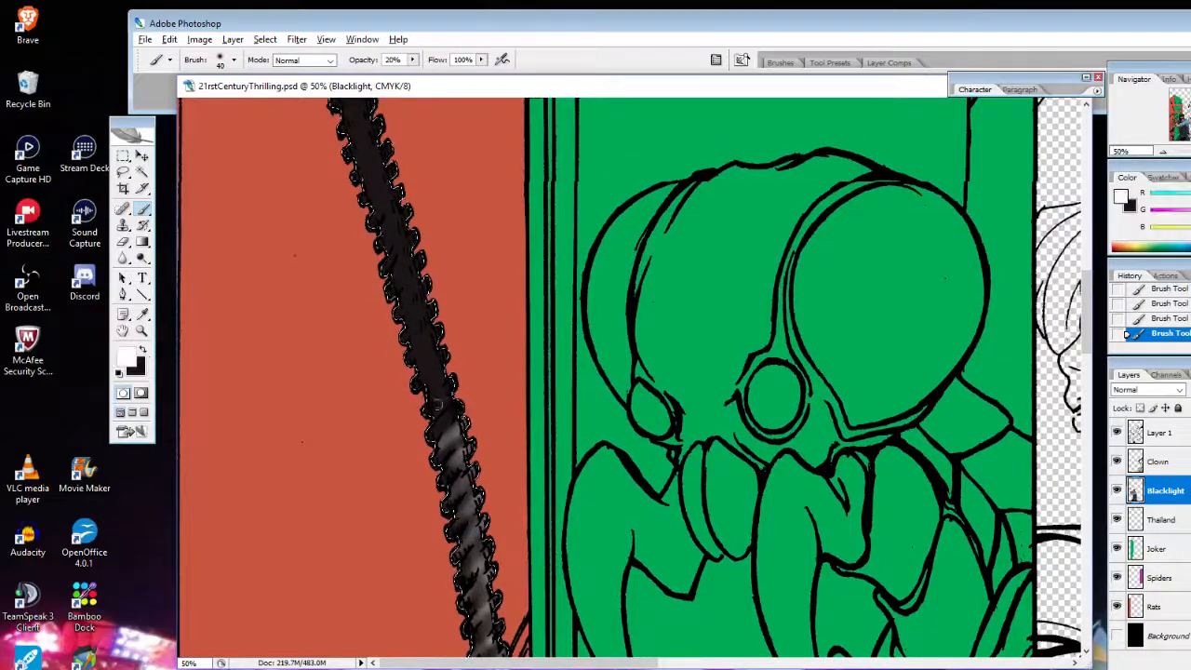
pyautogui.moveTo(434, 434)
pyautogui.mouseDown()
pyautogui.moveTo(449, 417)
pyautogui.moveTo(441, 363)
pyautogui.moveTo(434, 335)
pyautogui.moveTo(412, 329)
pyautogui.mouseUp()
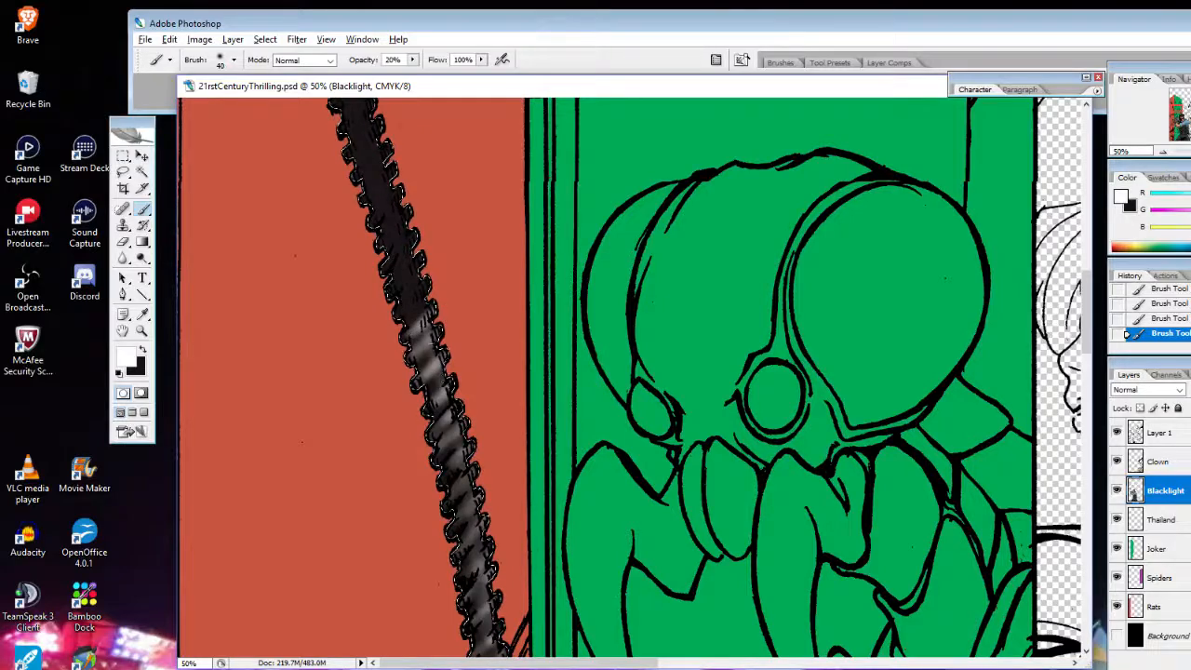
pyautogui.moveTo(403, 309)
pyautogui.mouseDown()
pyautogui.moveTo(417, 296)
pyautogui.moveTo(405, 270)
pyautogui.moveTo(417, 244)
pyautogui.mouseUp()
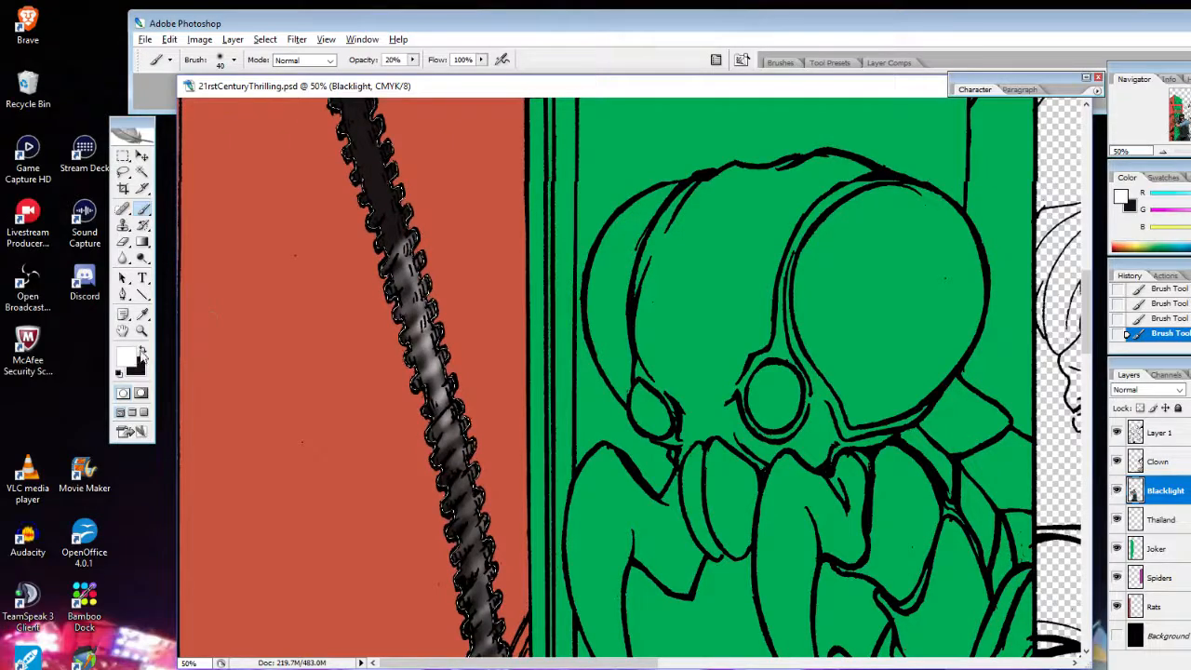
pyautogui.press('x')
pyautogui.moveTo(422, 341)
pyautogui.mouseDown()
pyautogui.moveTo(422, 400)
pyautogui.moveTo(434, 379)
pyautogui.moveTo(450, 421)
pyautogui.mouseUp()
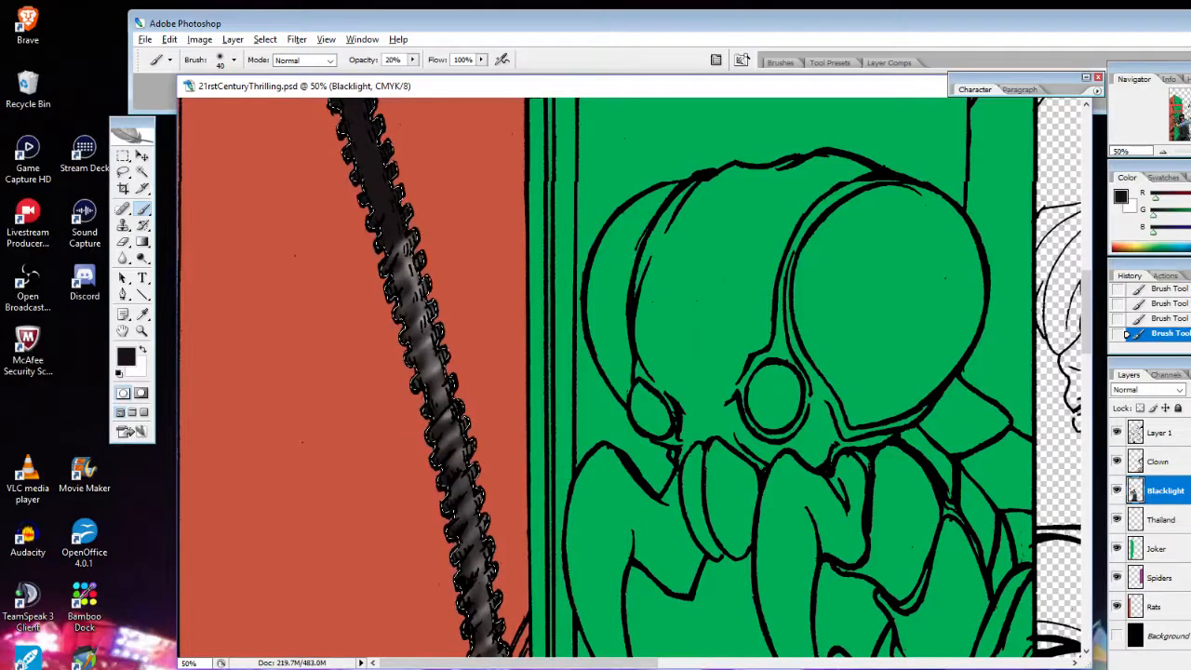
# Extend the white highlights along the remaining upper part of the rod to its pointed tip
pyautogui.click(143, 350)
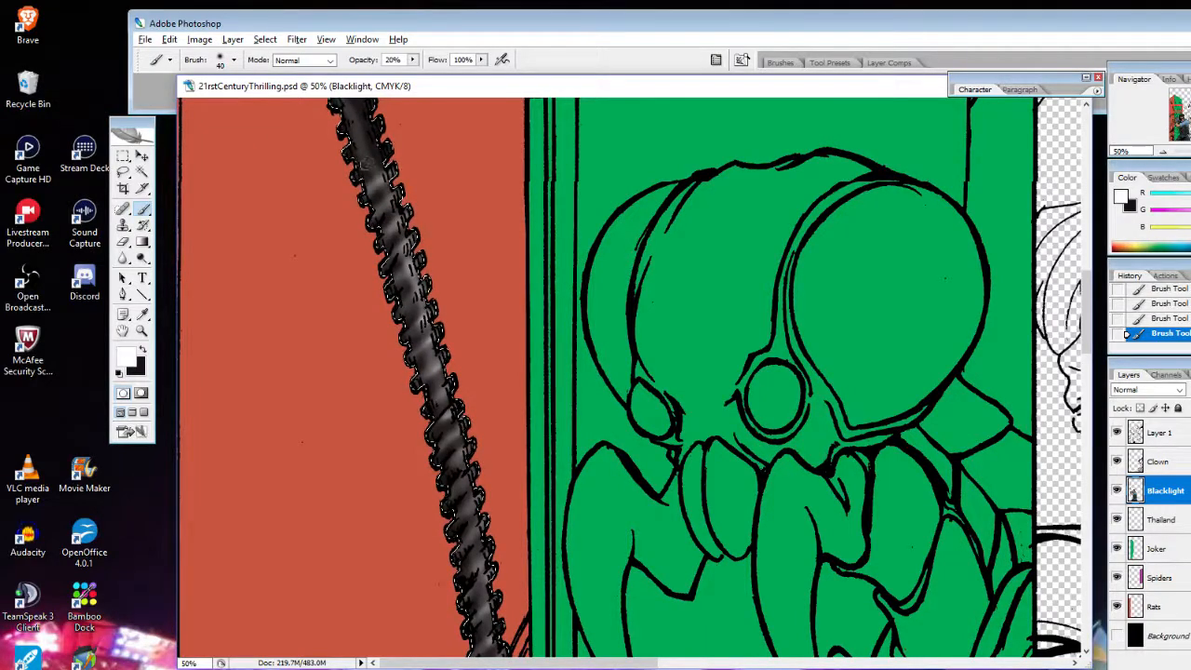
pyautogui.moveTo(356, 148); pyautogui.dragTo(377, 136)
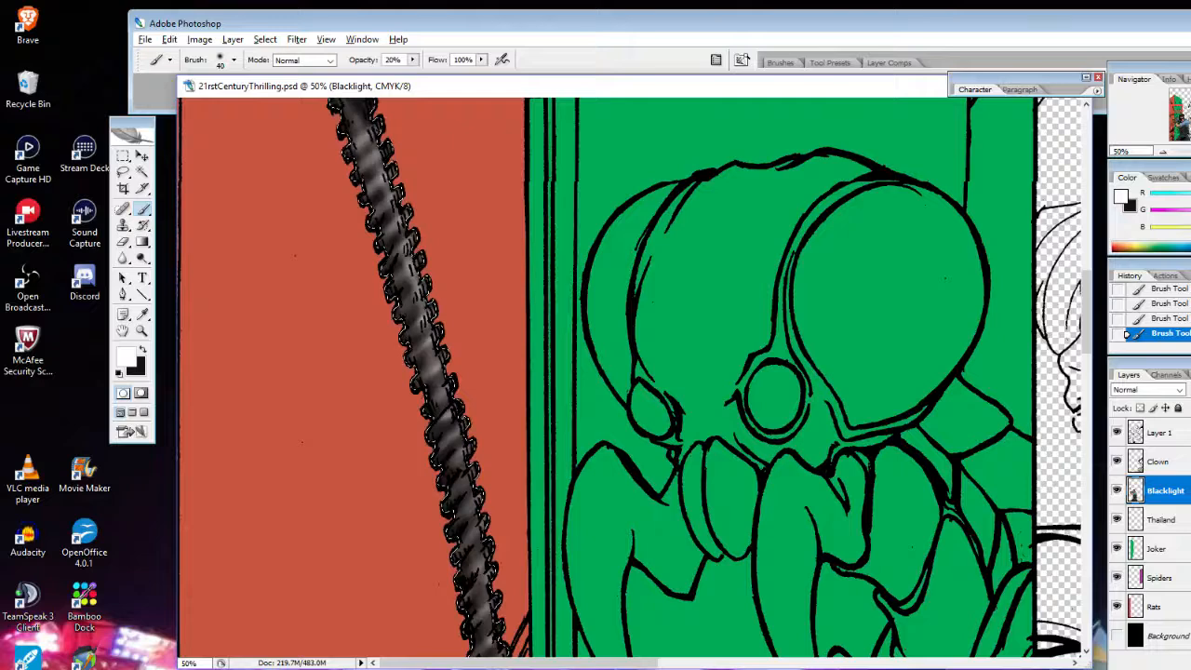
pyautogui.moveTo(1098, 354); pyautogui.dragTo(1077, 291)
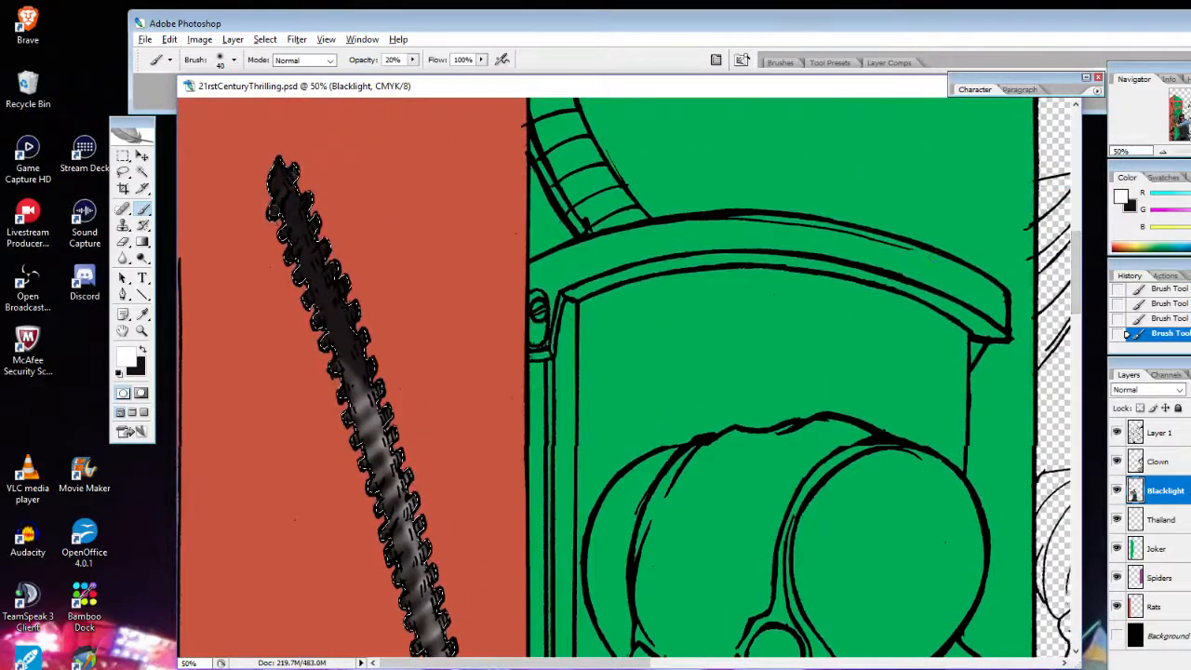
pyautogui.moveTo(290, 201); pyautogui.dragTo(321, 251)
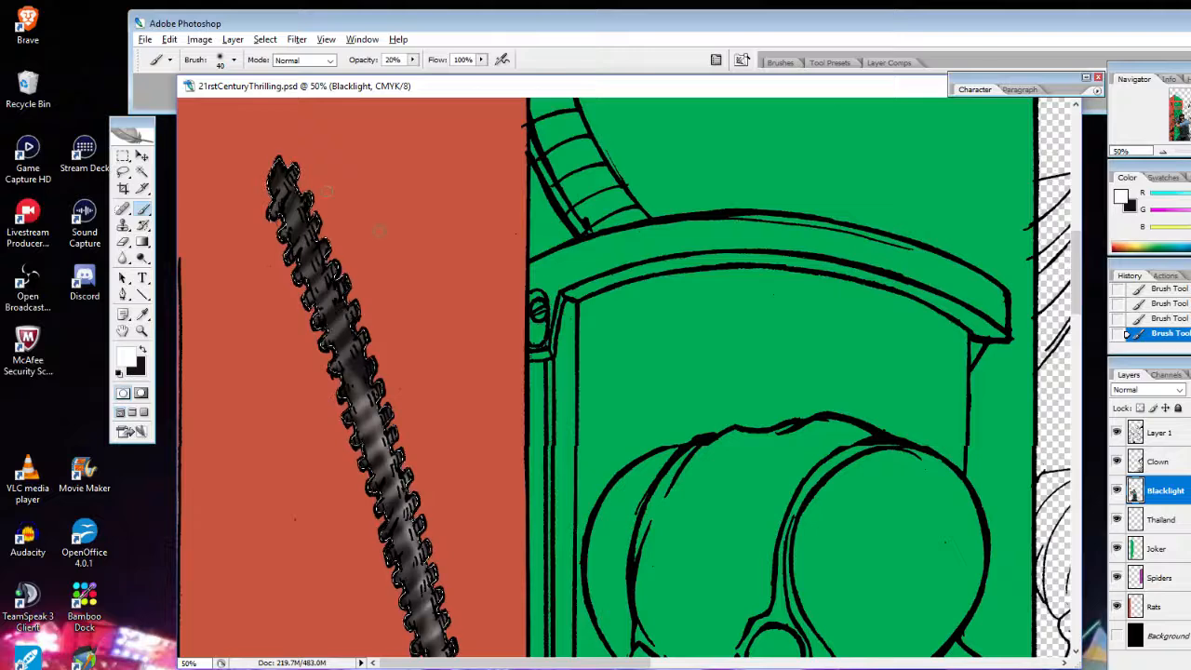
# Set the brush's master diameter to 62 px for broader white highlights near the rod's tip
pyautogui.rightClick(405, 220)
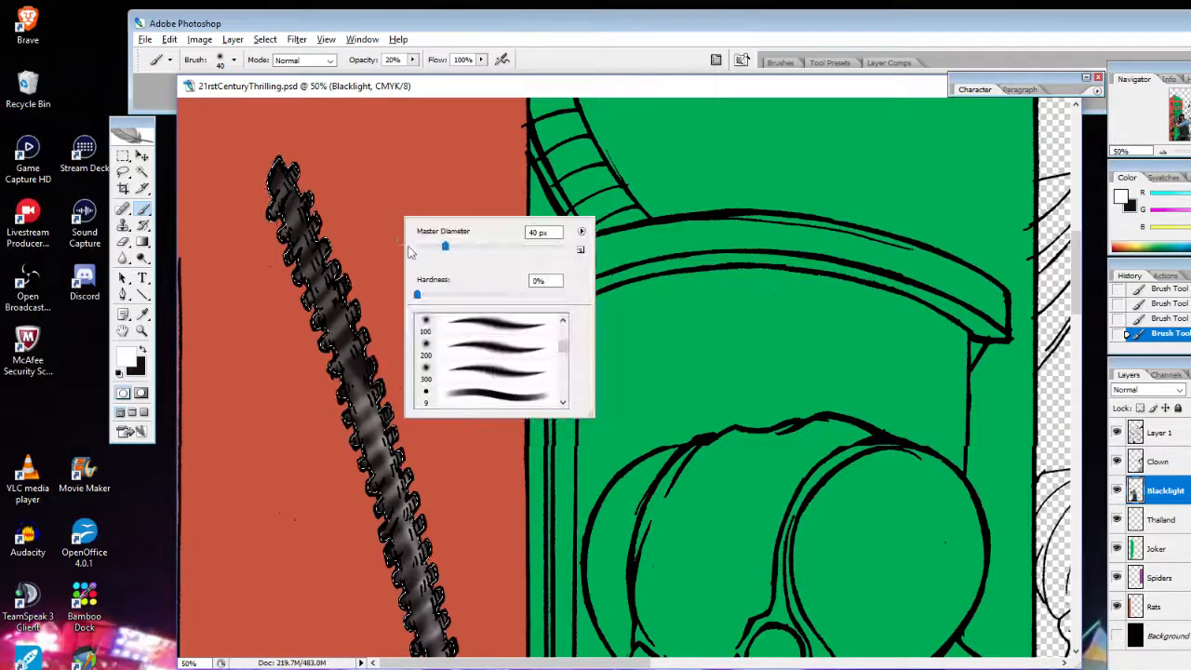
pyautogui.click(461, 247)
pyautogui.press('Return')
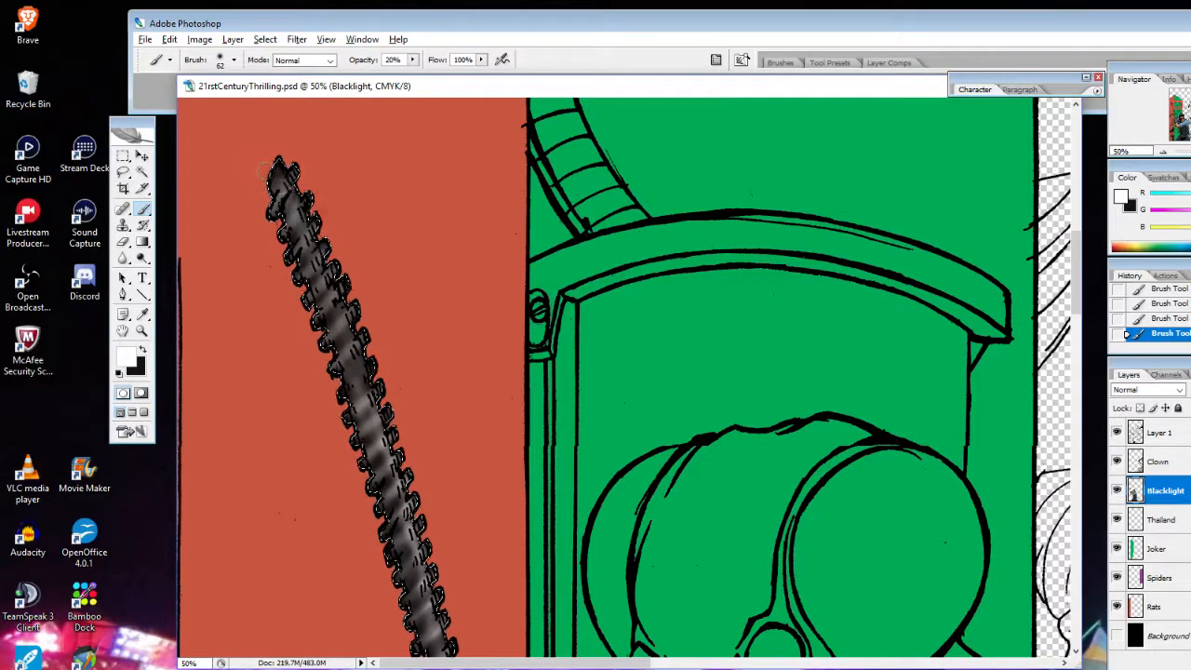
# Switch the paint colour to near-black and set the brush's master diameter to 43 px for shading the rod's upper end
pyautogui.click(144, 350)
pyautogui.rightClick(433, 216)
pyautogui.moveTo(482, 247); pyautogui.dragTo(470, 247)
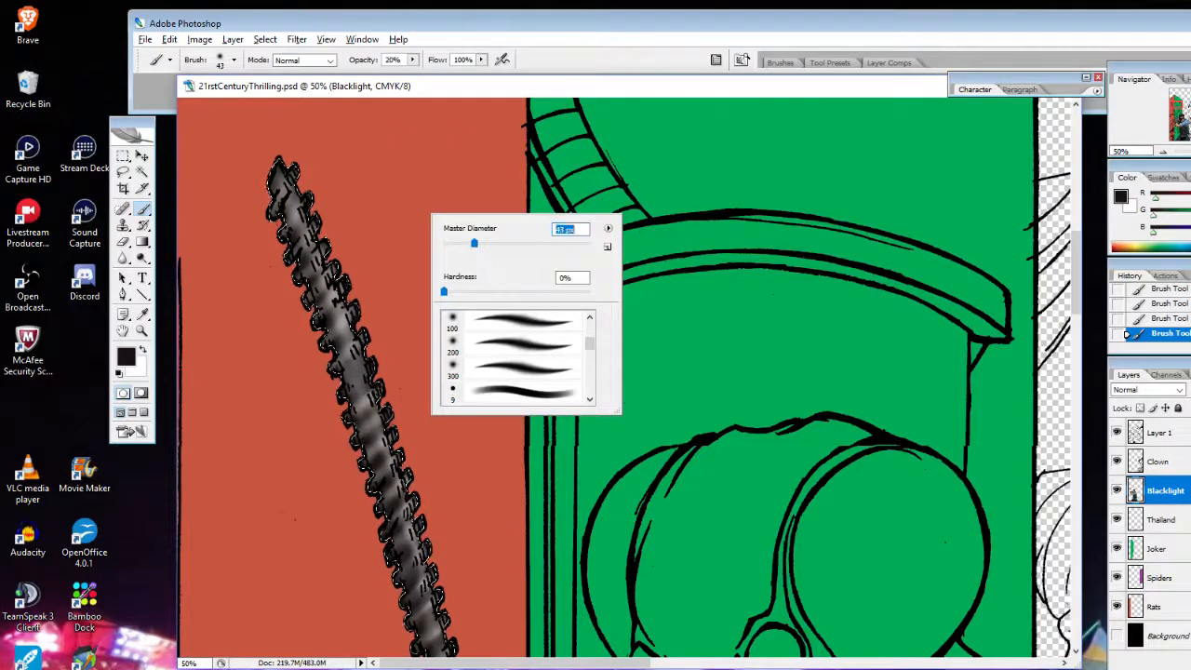
pyautogui.press('Return')
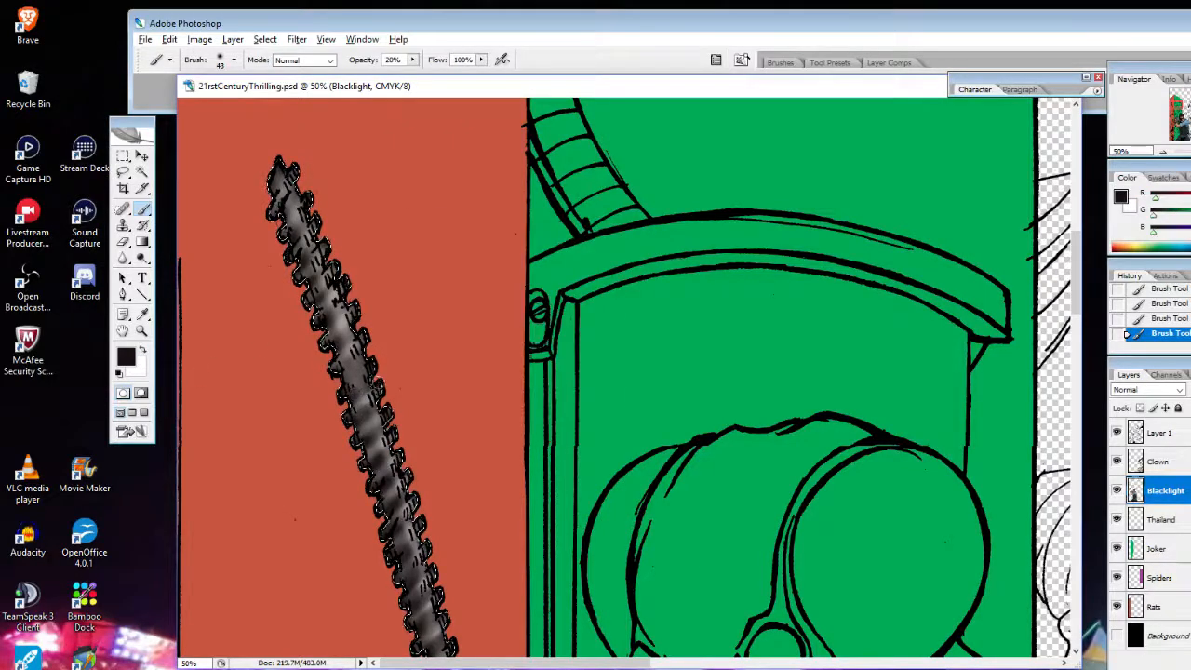
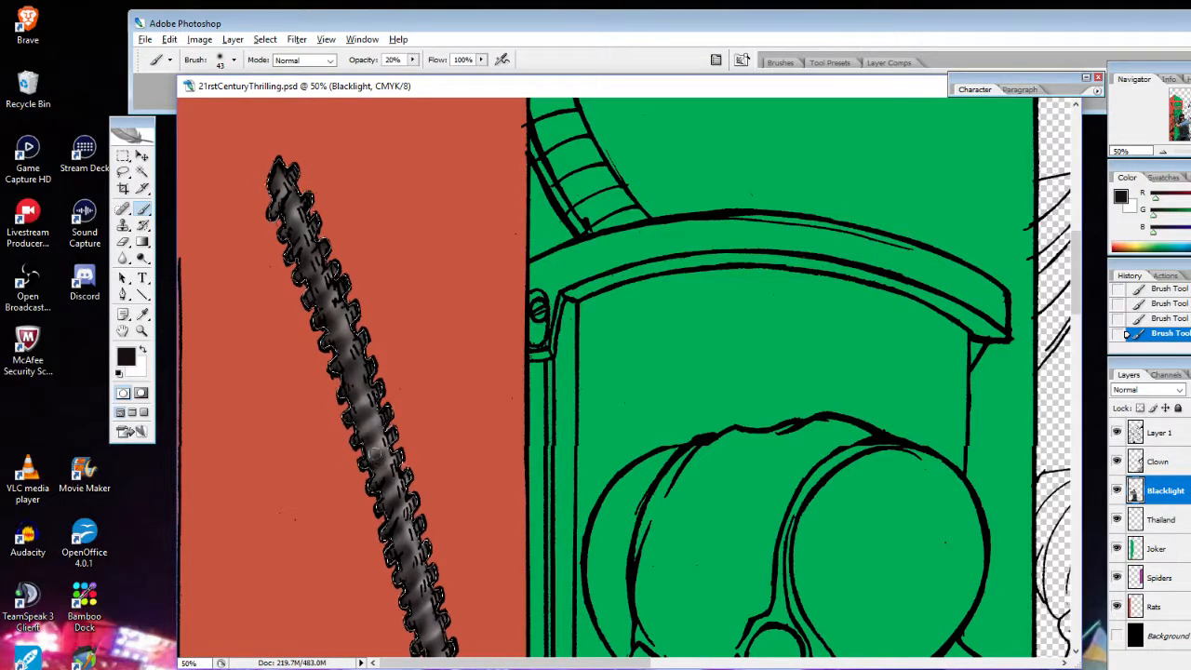
# Set the brush's master diameter to 65 px and shade the rod's left edge in near-black from its tip down towards the hand
pyautogui.rightClick(419, 410)
pyautogui.click(517, 442)
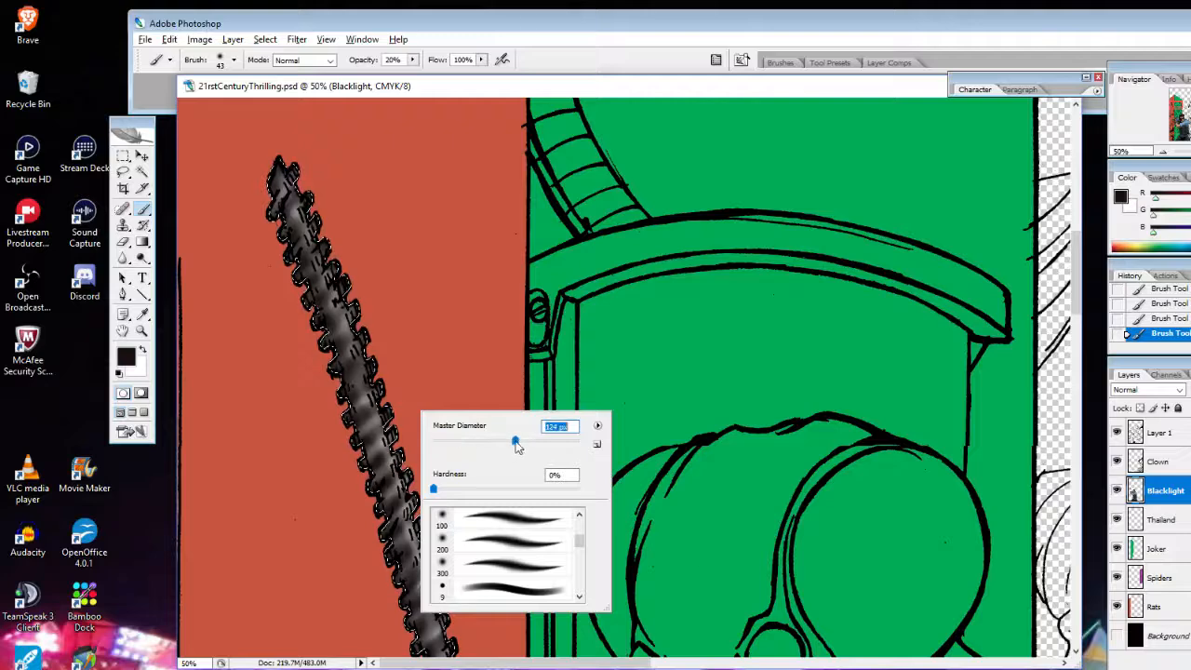
pyautogui.click(358, 400)
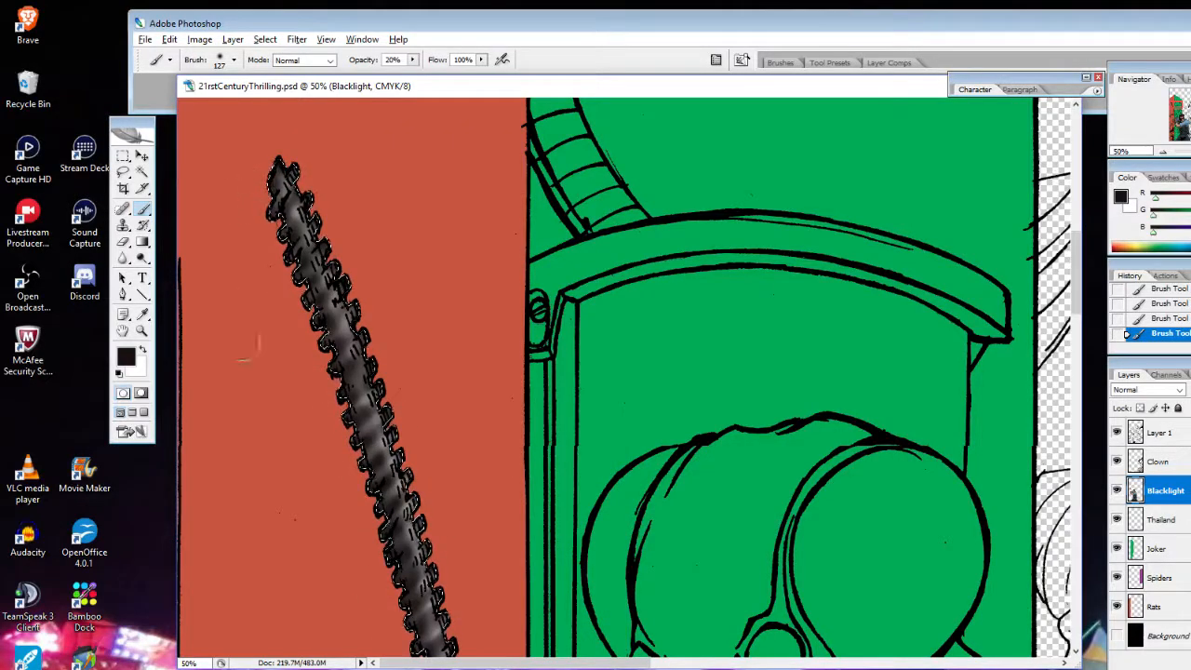
pyautogui.rightClick(236, 194)
pyautogui.click(297, 225)
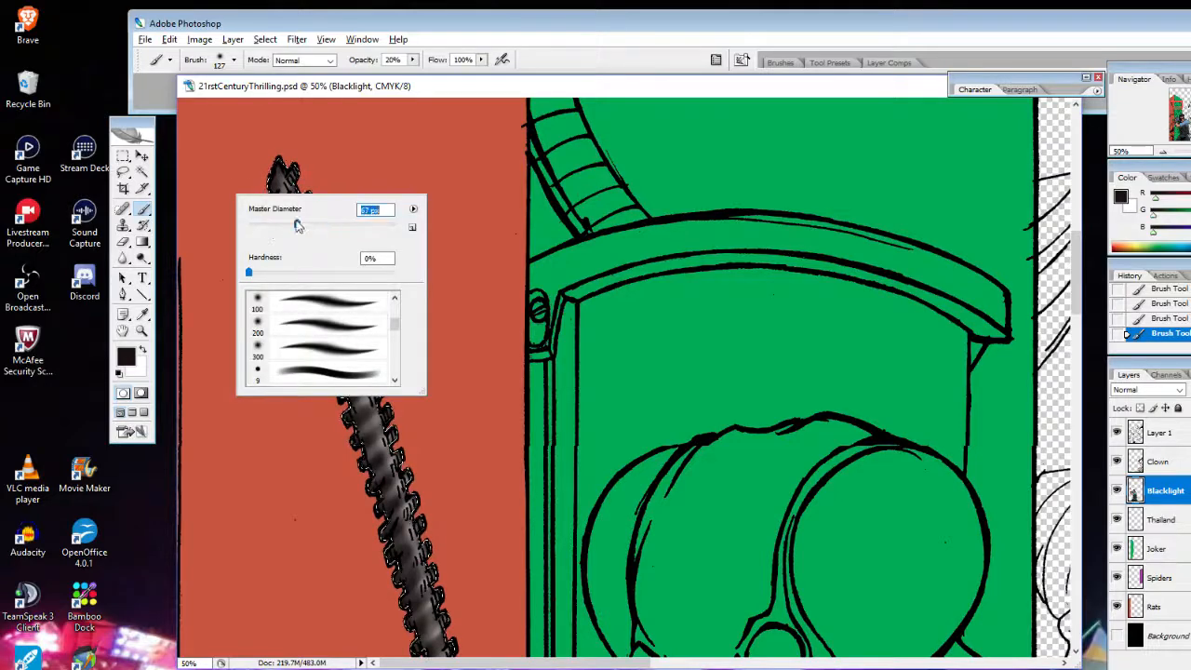
pyautogui.moveTo(296, 225); pyautogui.dragTo(295, 225)
pyautogui.click(232, 173)
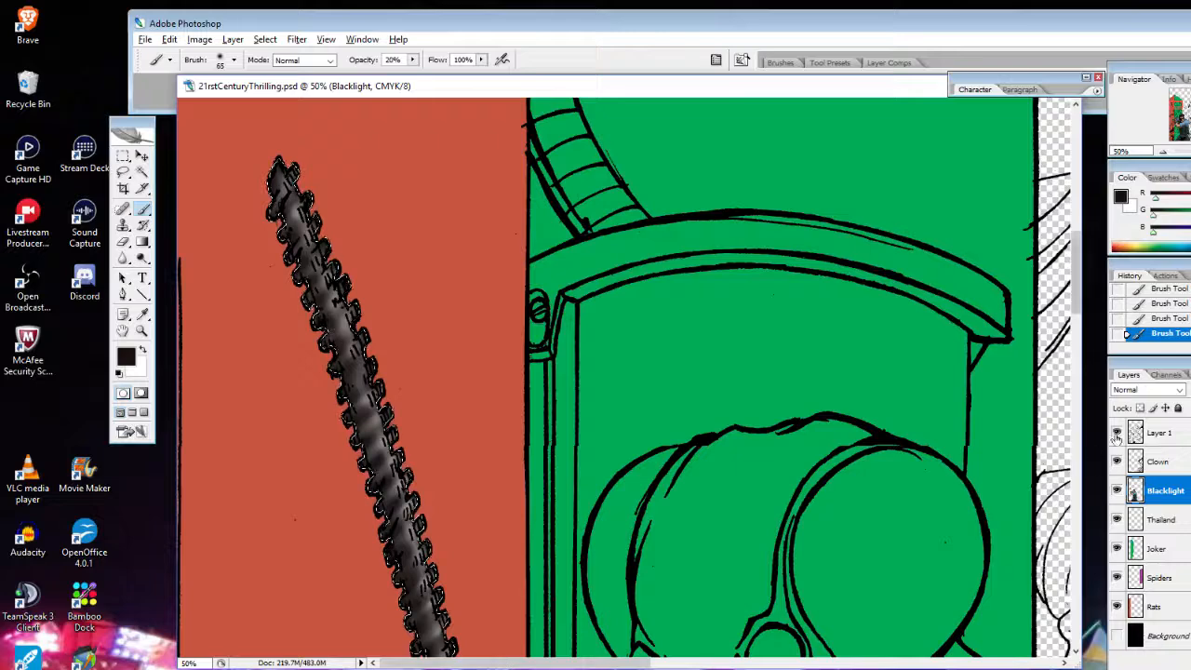
pyautogui.moveTo(1076, 295); pyautogui.dragTo(1076, 330)
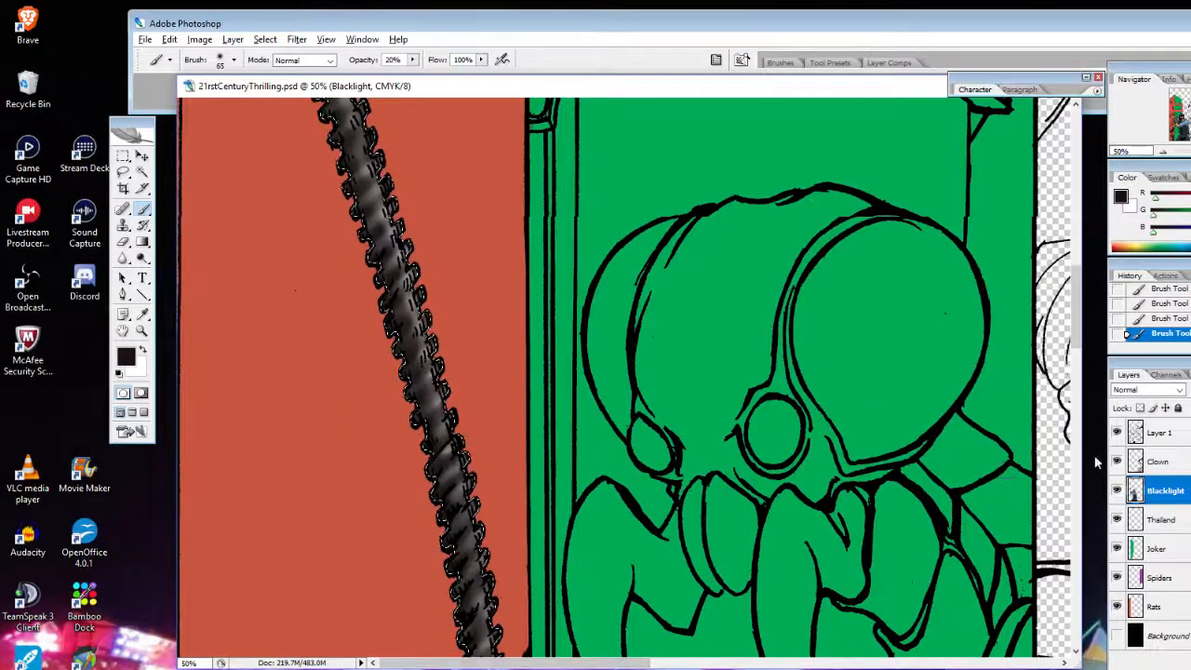
pyautogui.moveTo(1076, 307); pyautogui.dragTo(1076, 330)
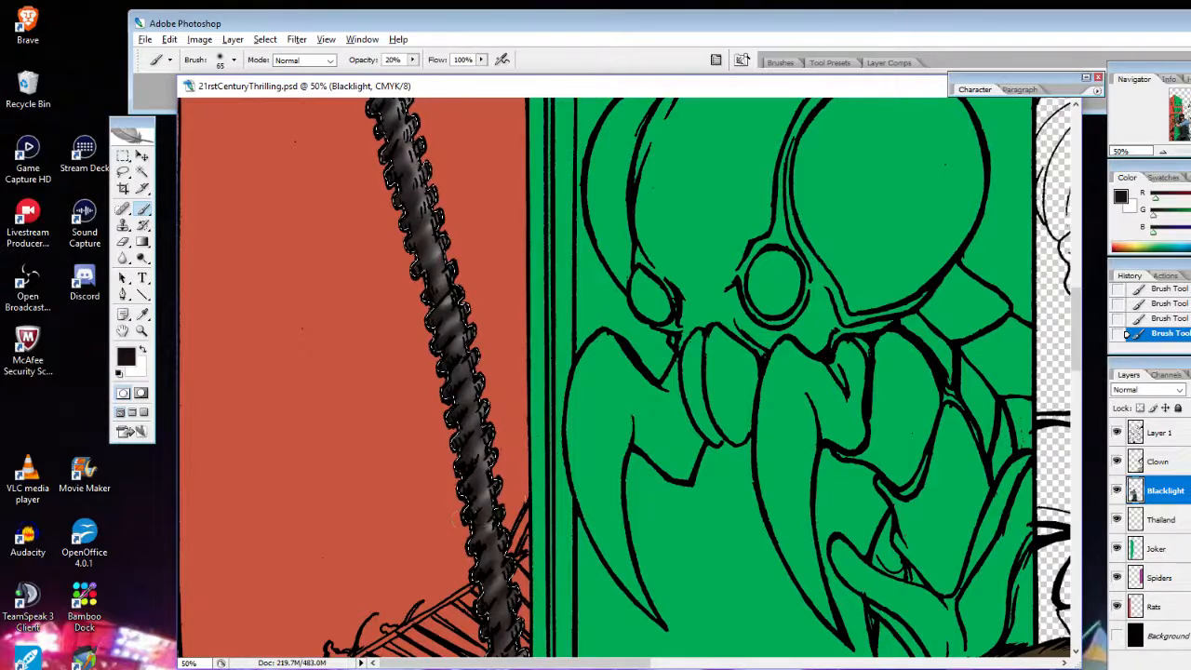
pyautogui.scroll(-5, 596, 523)
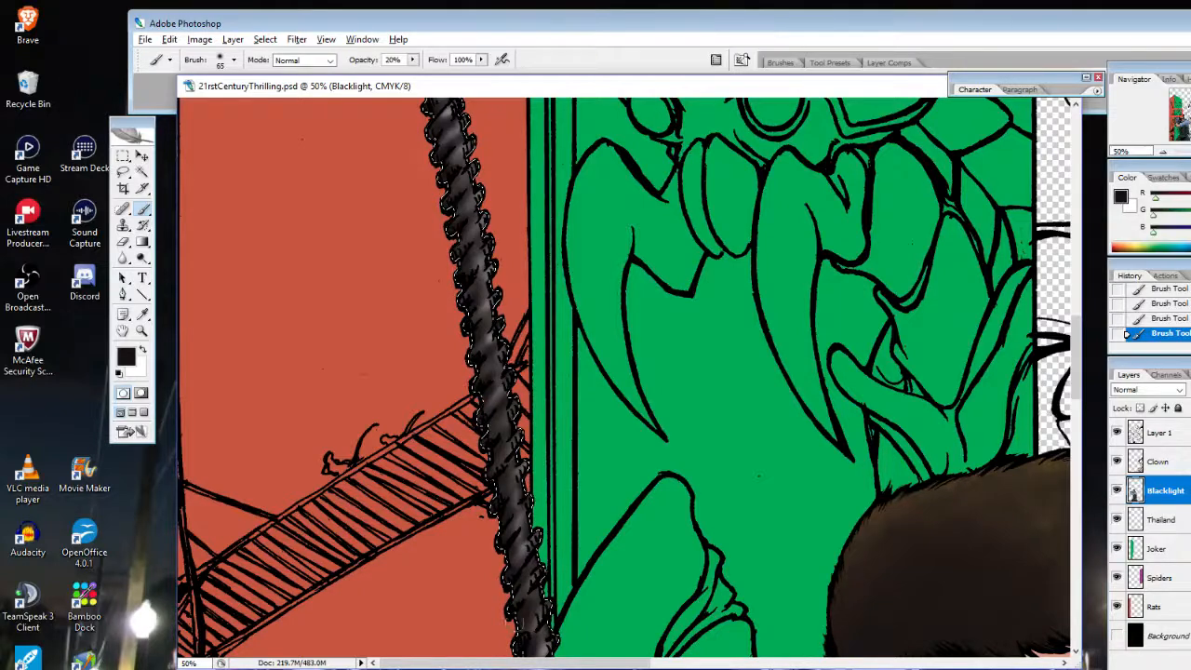
pyautogui.scroll(-4, 1087, 368)
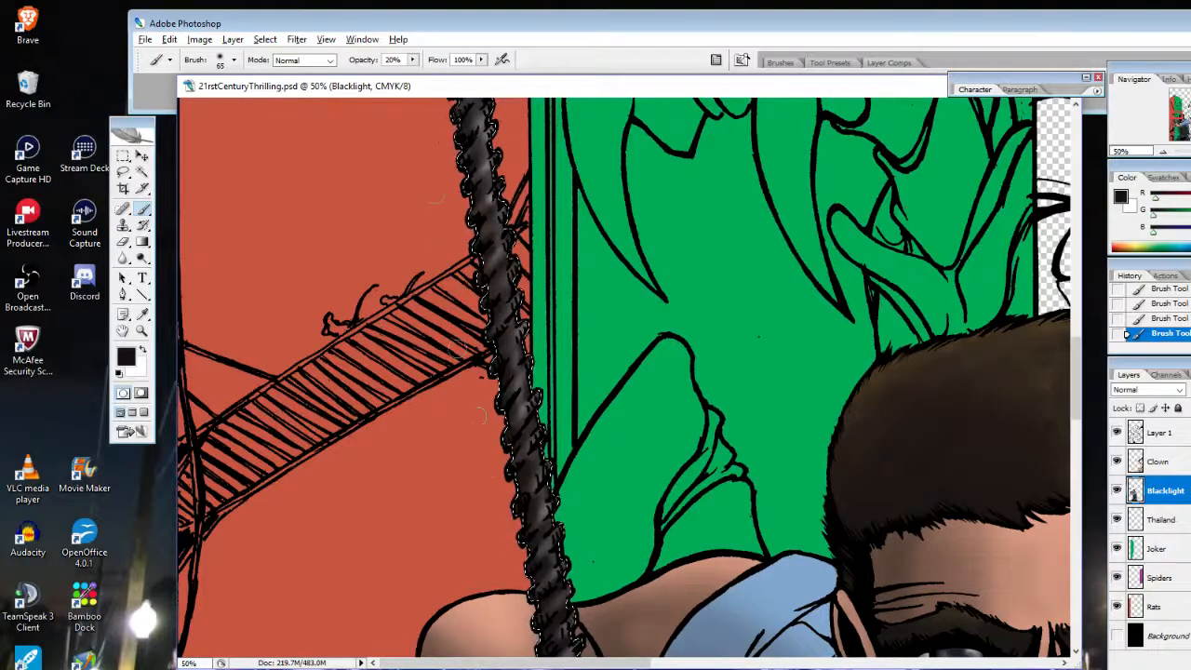
# Examine the shaded rod within the whole illustration and where it meets the character's fist
pyautogui.click(142, 331)
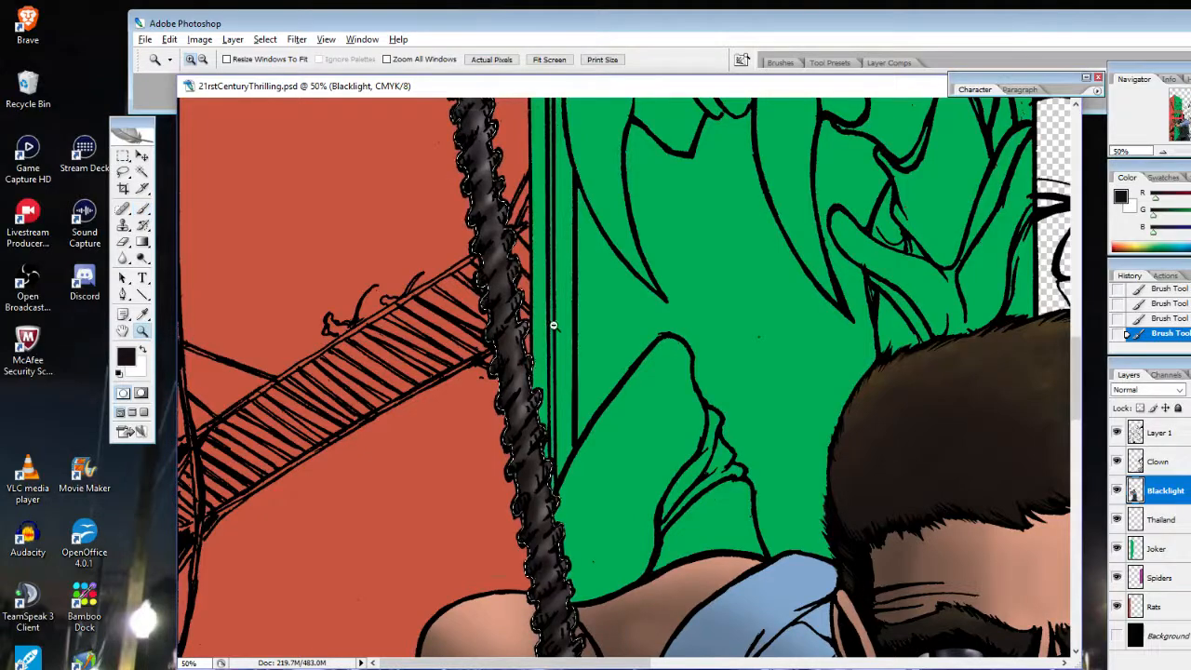
pyautogui.keyDown('alt'); pyautogui.click(622, 298); pyautogui.keyUp('alt')
pyautogui.keyDown('alt'); pyautogui.click(621, 298); pyautogui.keyUp('alt')
pyautogui.keyDown('alt'); pyautogui.click(521, 335); pyautogui.keyUp('alt')
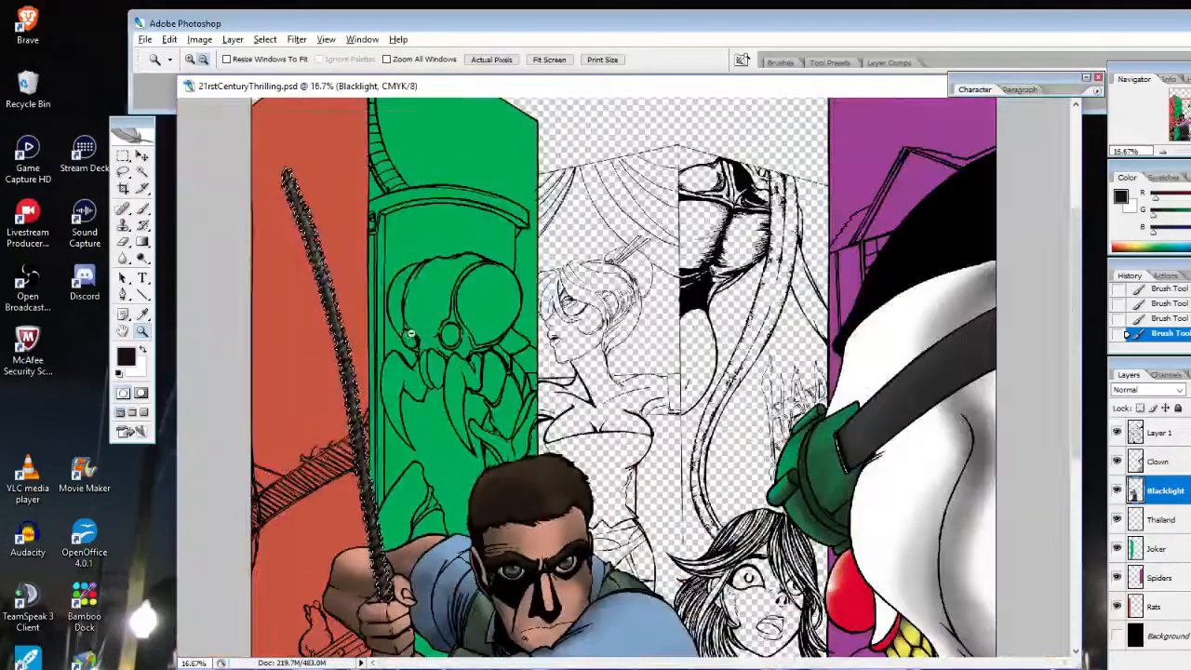
pyautogui.keyDown('alt'); pyautogui.click(438, 369); pyautogui.keyUp('alt')
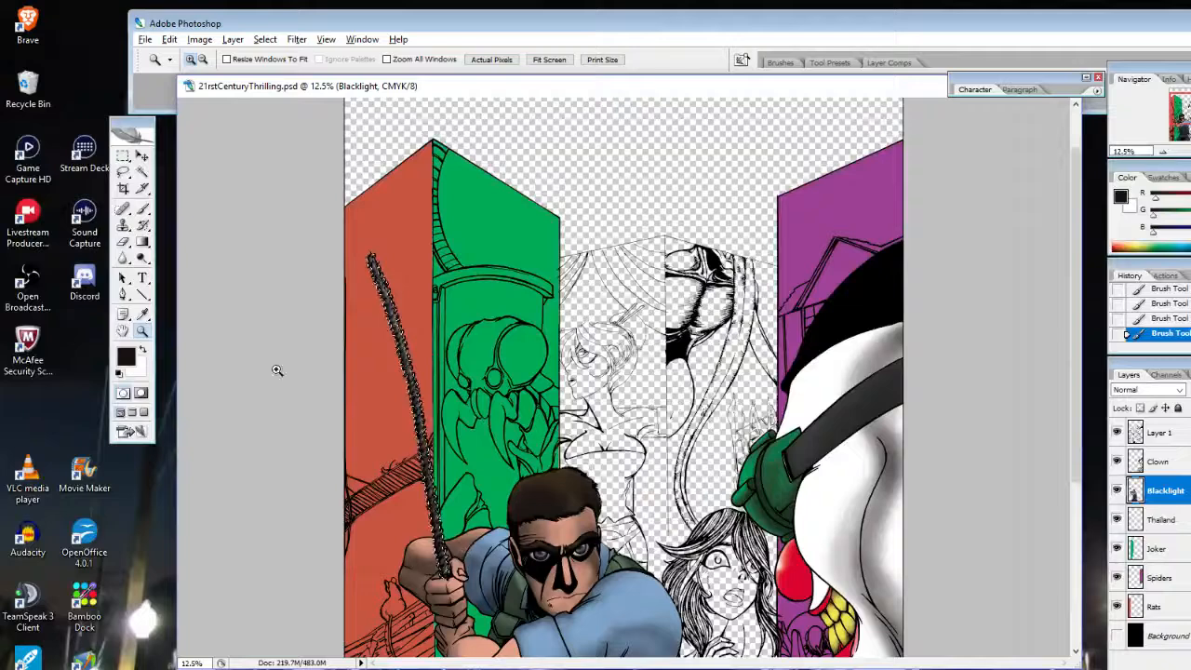
pyautogui.click(125, 243)
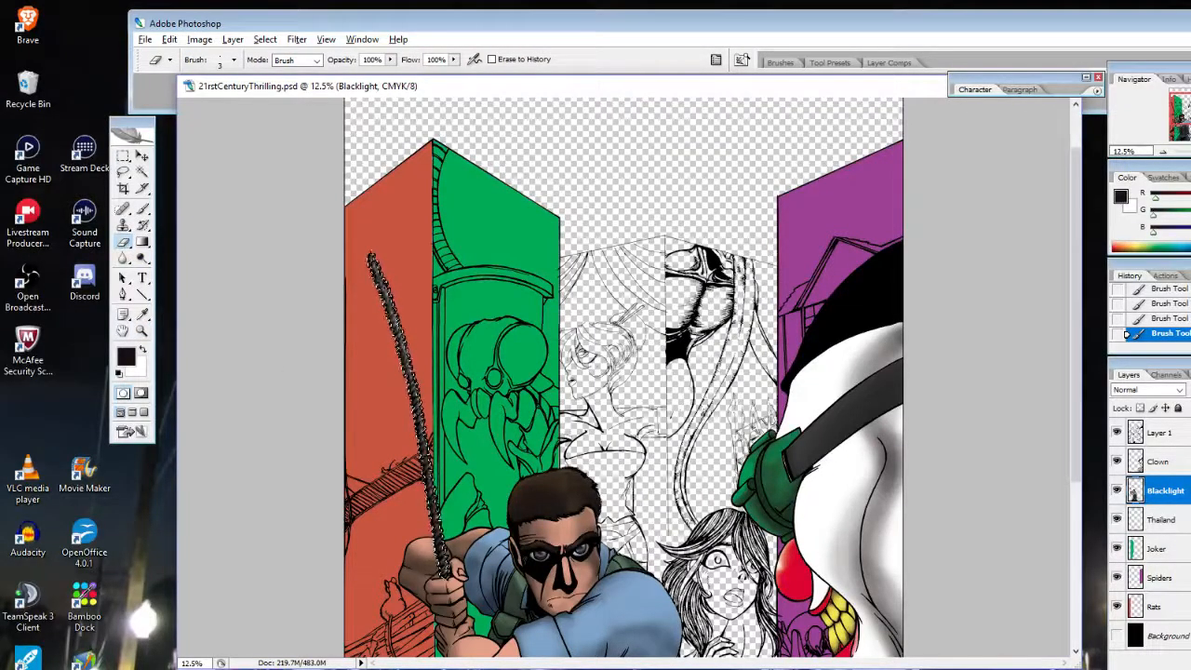
pyautogui.click(142, 331)
pyautogui.click(446, 568)
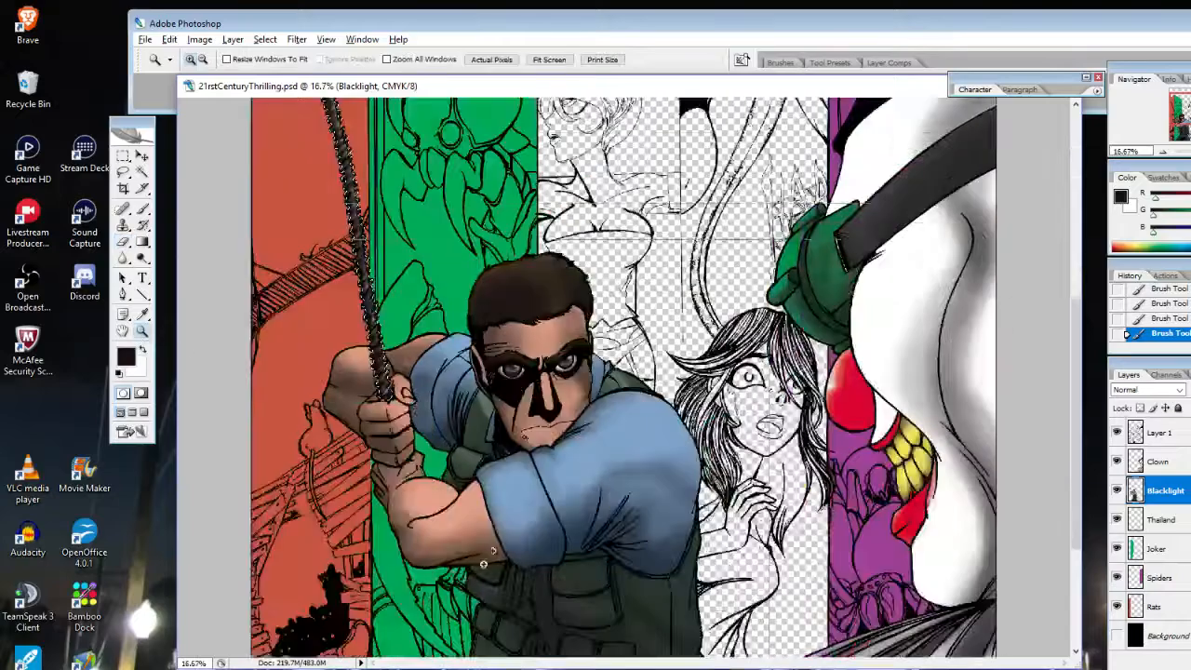
pyautogui.click(447, 555)
pyautogui.click(389, 114)
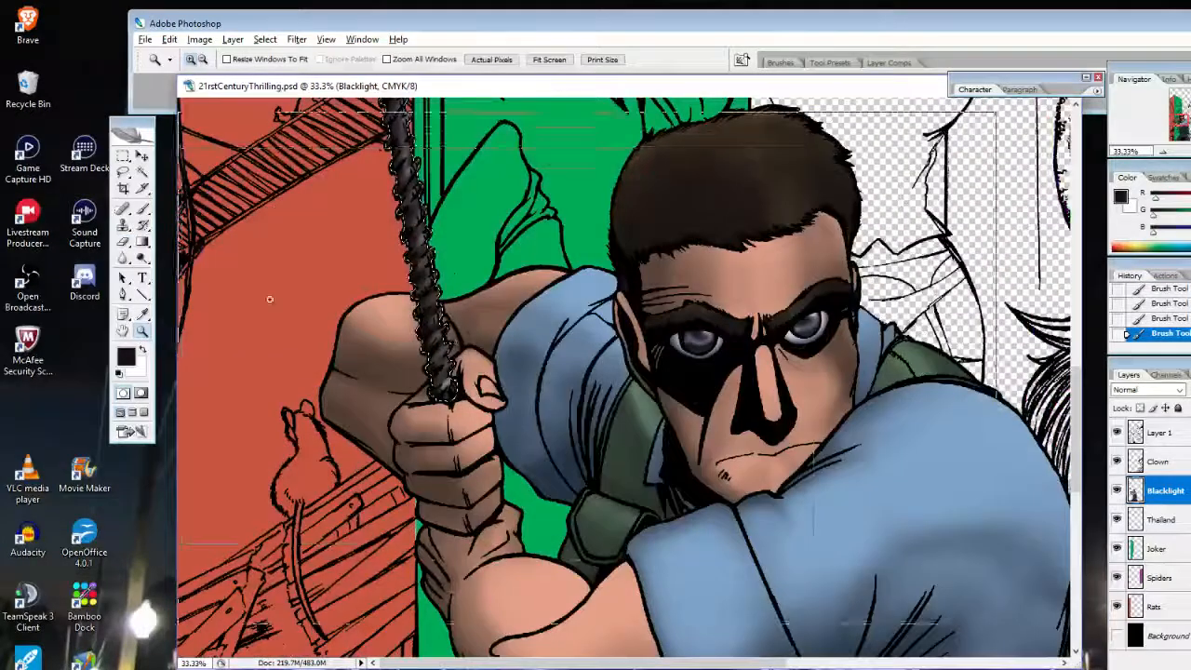
# Clear the selection around the rod
pyautogui.click(446, 344)
pyautogui.click(125, 242)
pyautogui.click(143, 210)
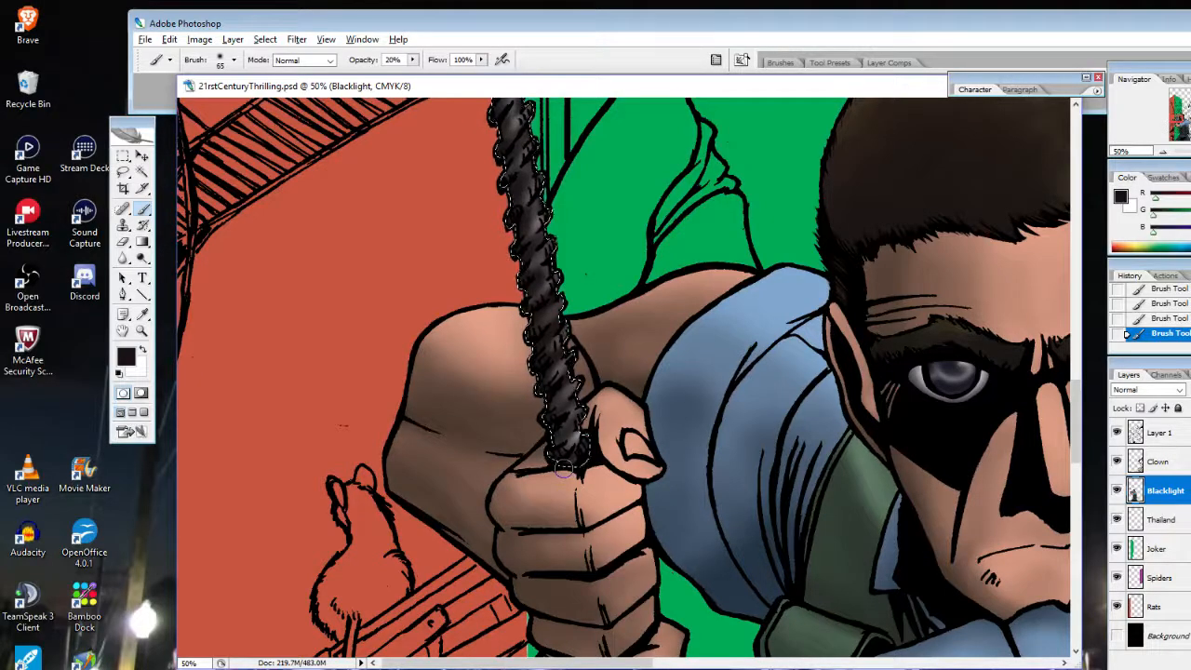
pyautogui.hotkey('ctrl', 'd')
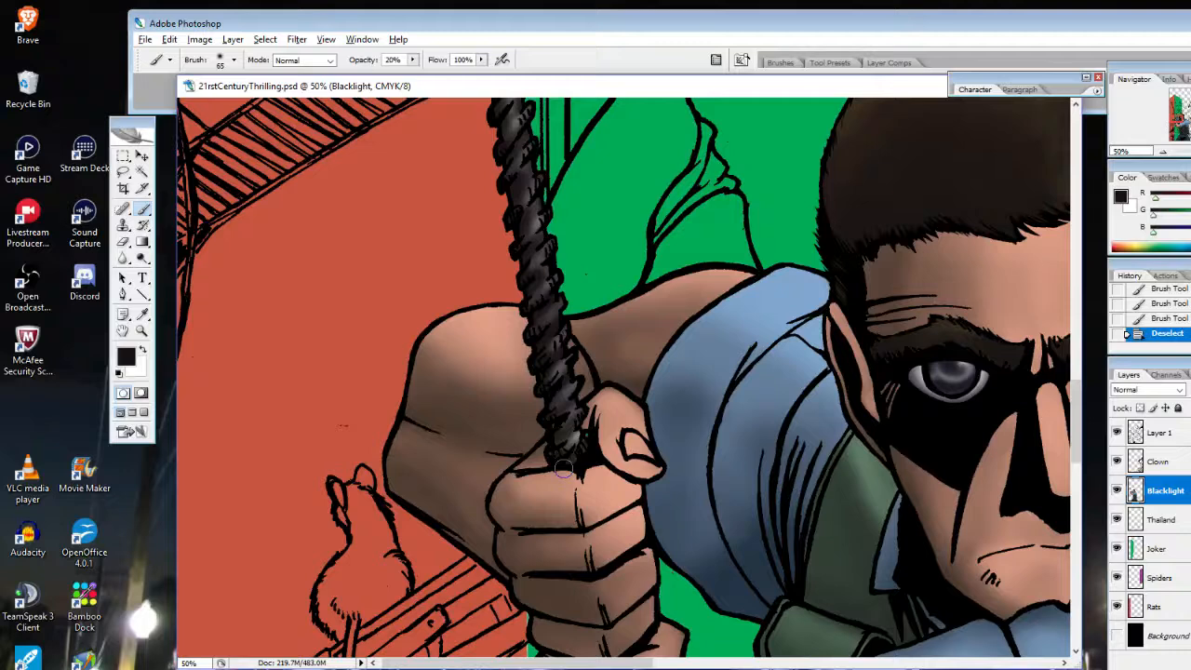
pyautogui.click(564, 468)
# Sample a mid-grey from the rod's highlight beside the thumb as the paint colour
pyautogui.click(141, 331)
pyautogui.keyDown('alt'); pyautogui.click(565, 438); pyautogui.keyUp('alt')
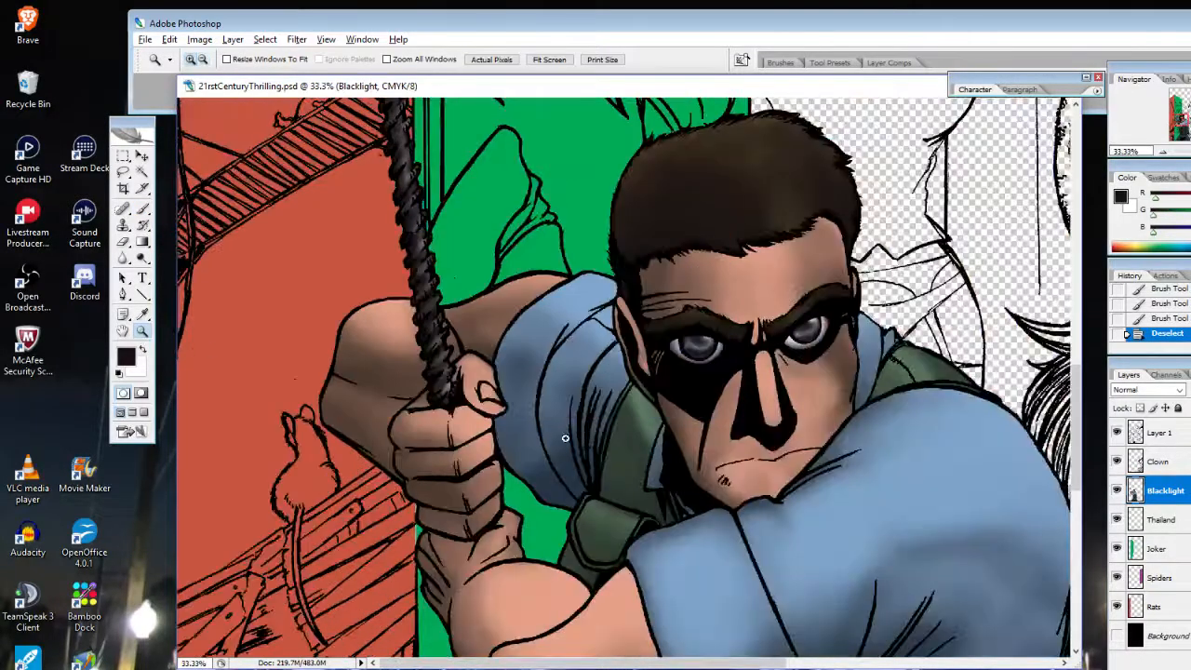
pyautogui.click(456, 400)
pyautogui.click(730, 354)
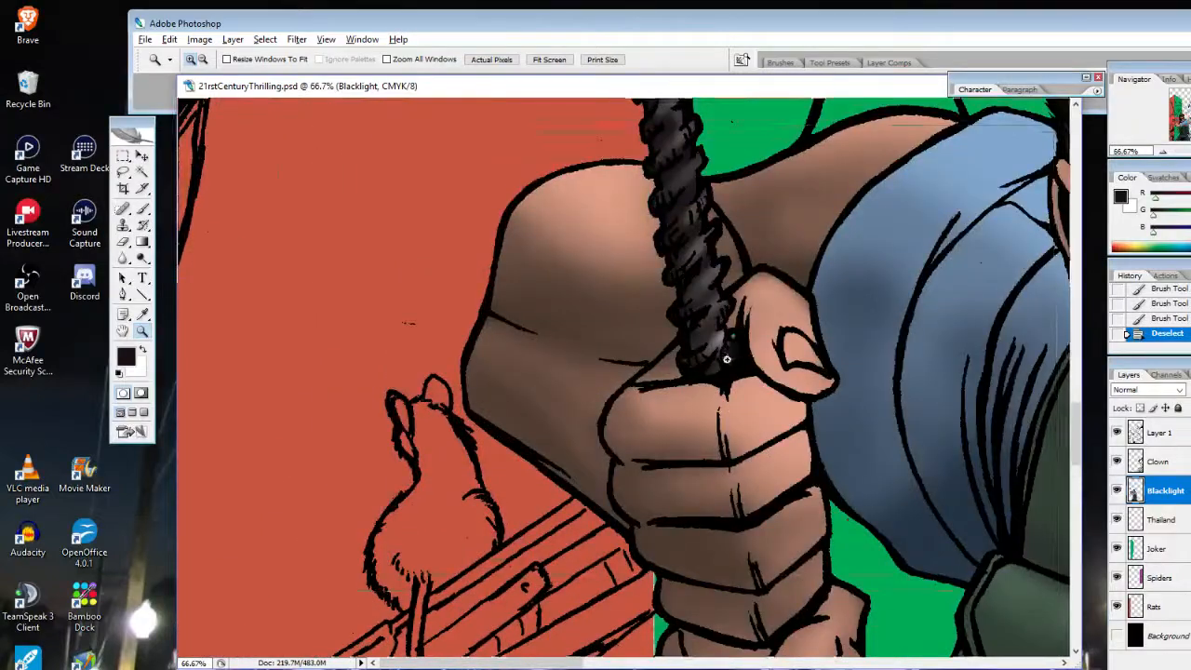
pyautogui.click(727, 360)
pyautogui.click(727, 359)
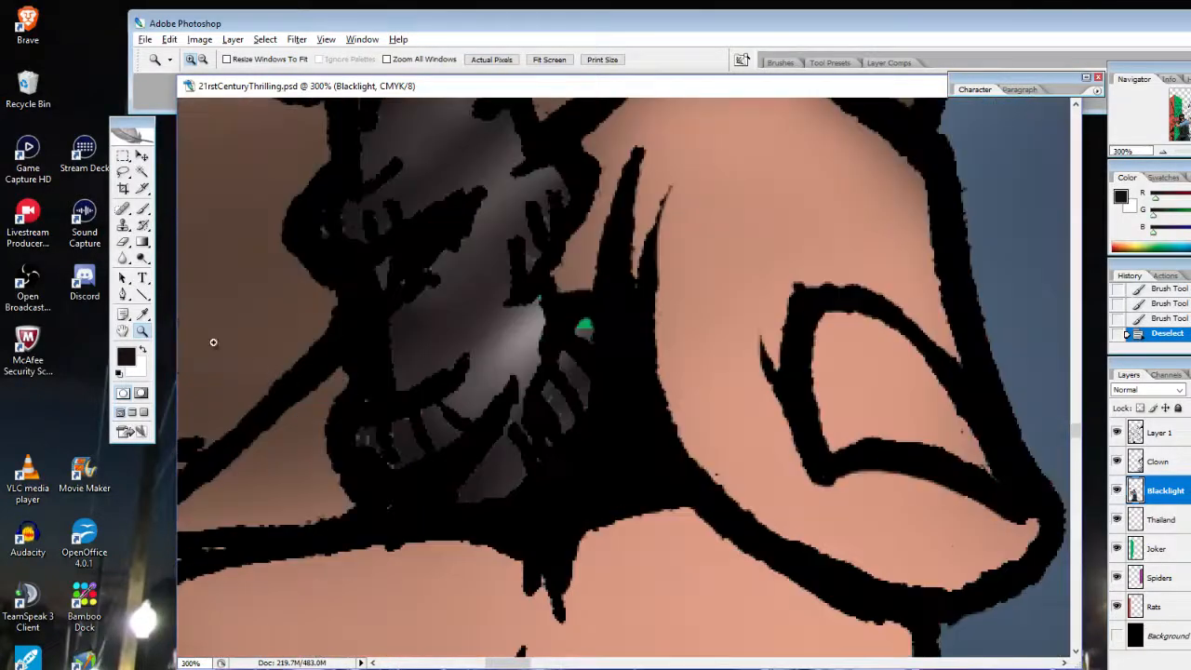
pyautogui.click(394, 444)
pyautogui.click(127, 242)
pyautogui.click(140, 209)
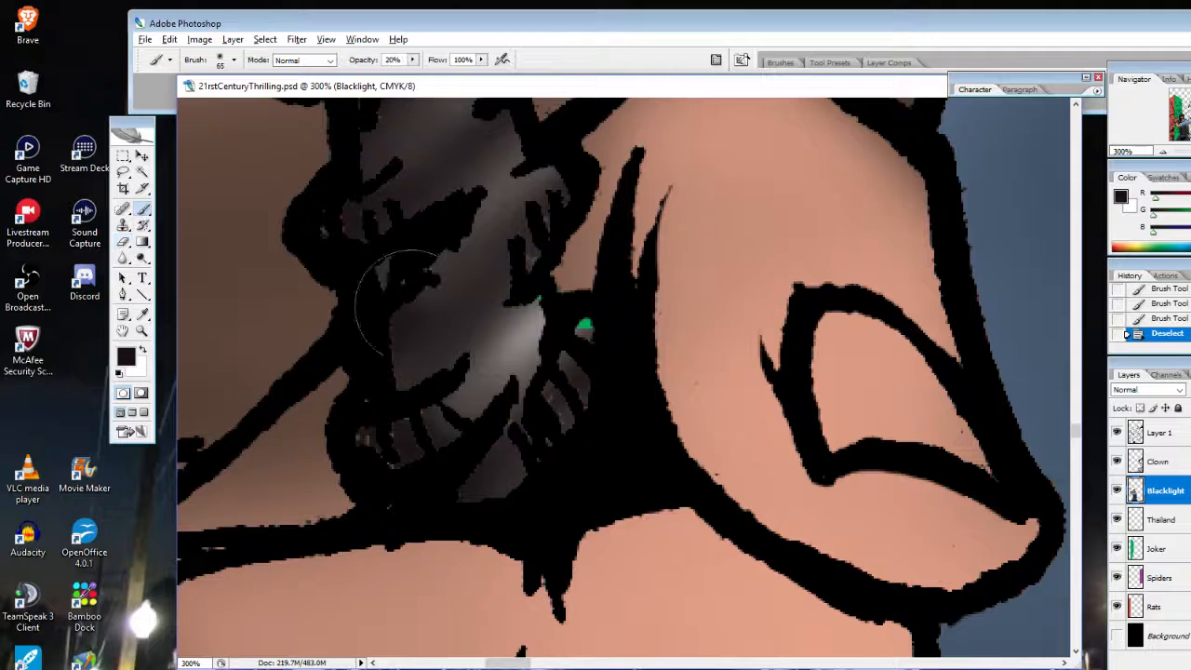
pyautogui.click(142, 315)
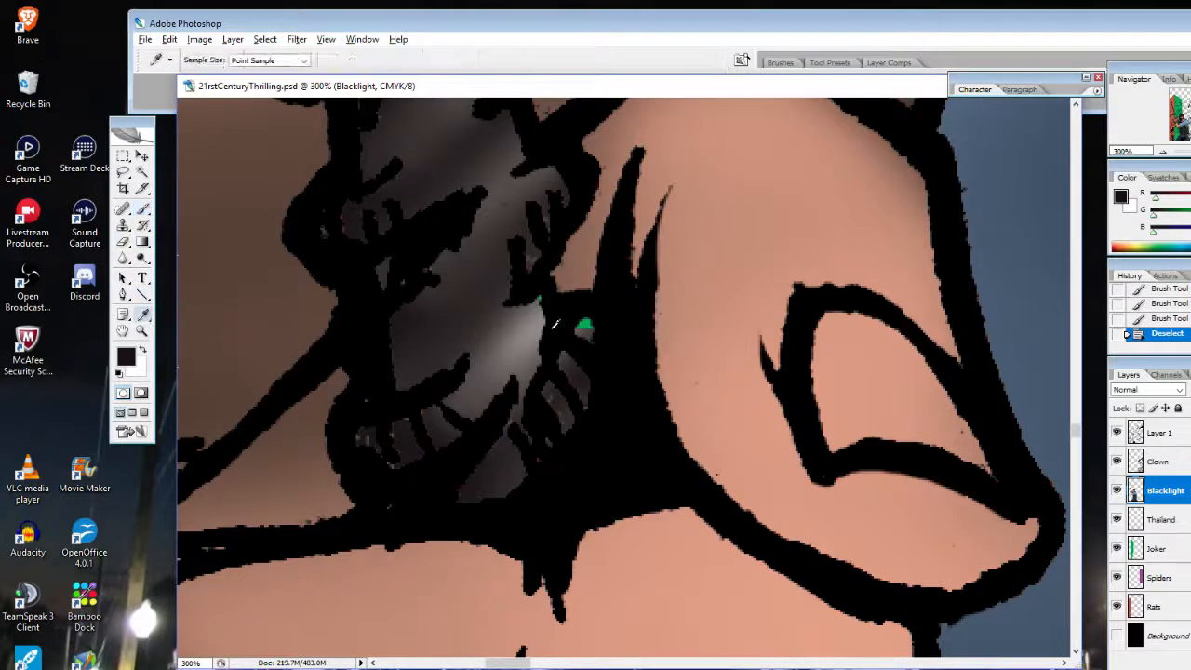
pyautogui.click(540, 300)
pyautogui.click(519, 308)
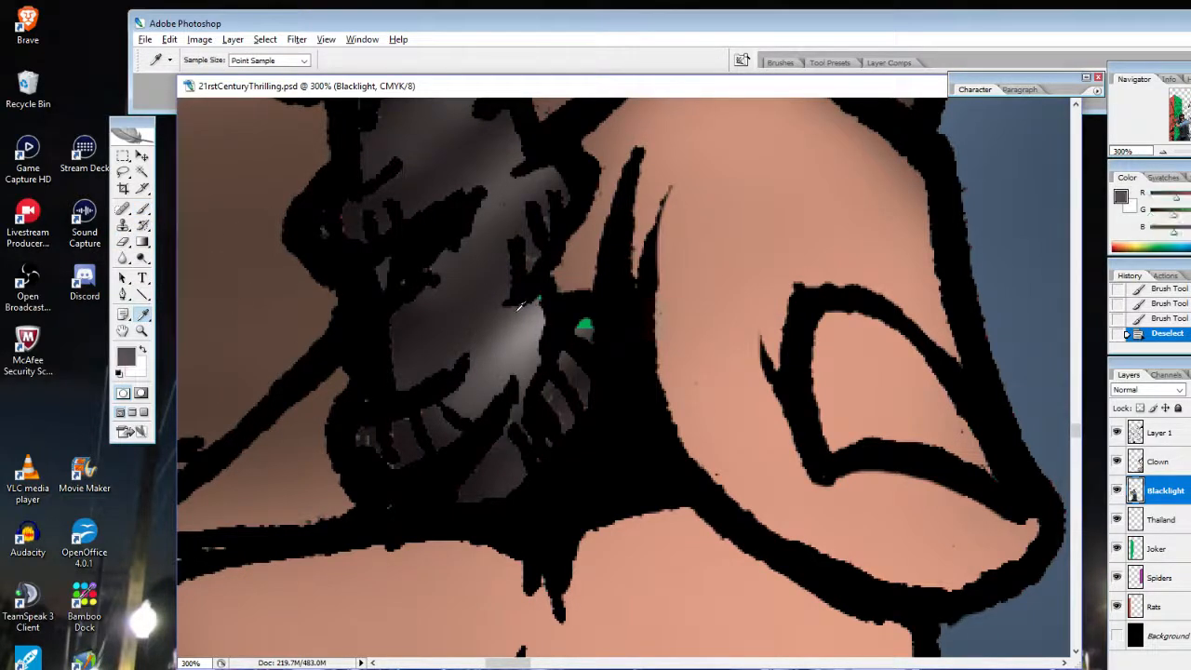
# Set the brush to 18 px and paint the sampled grey over the green gaps and ridges between the rod and thumb on the Blacklight layer
pyautogui.click(142, 210)
pyautogui.click(234, 60)
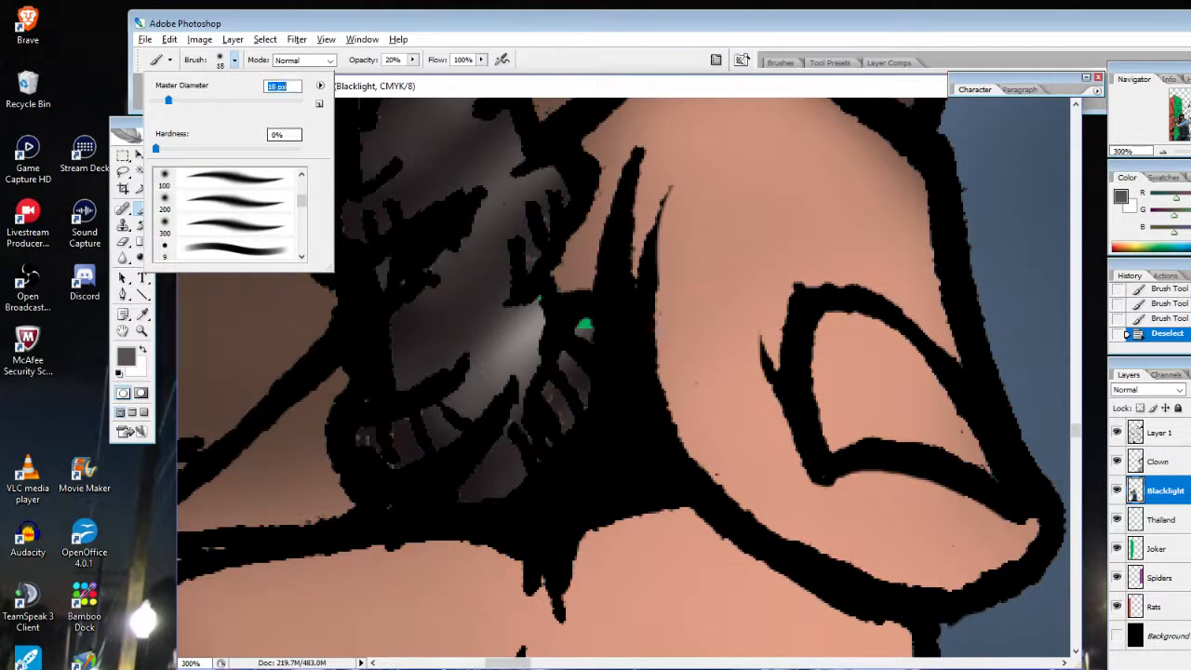
pyautogui.click(537, 299)
pyautogui.click(537, 299)
pyautogui.click(538, 300)
pyautogui.click(538, 301)
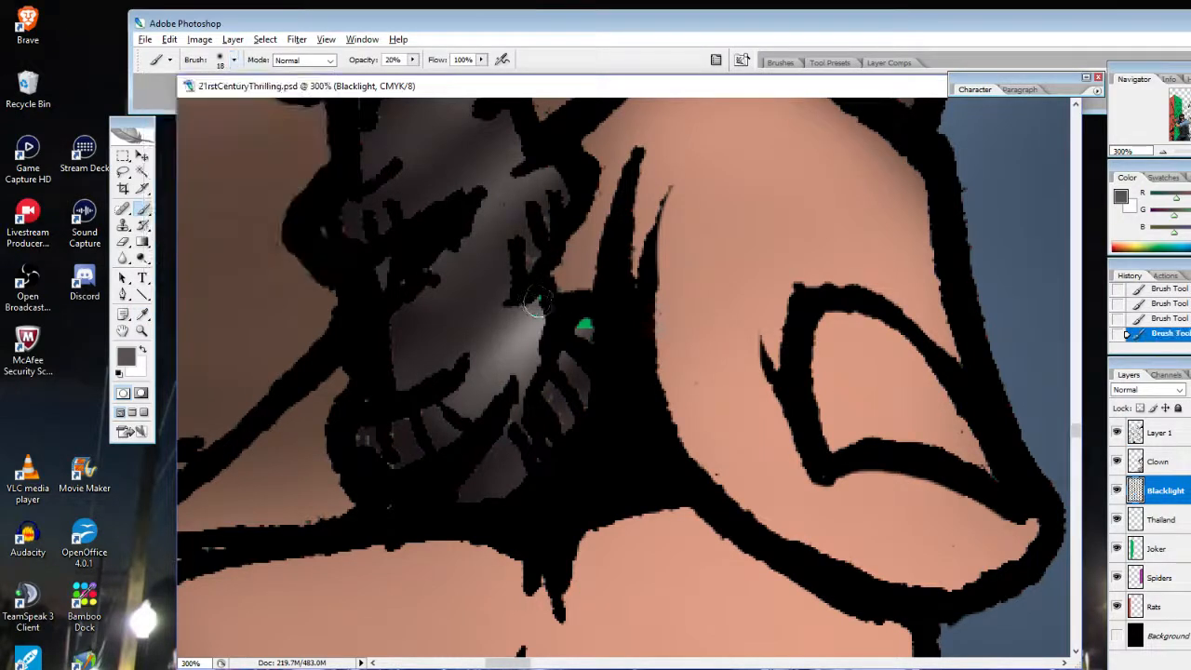
pyautogui.click(538, 302)
pyautogui.click(584, 325)
pyautogui.click(581, 325)
pyautogui.click(582, 326)
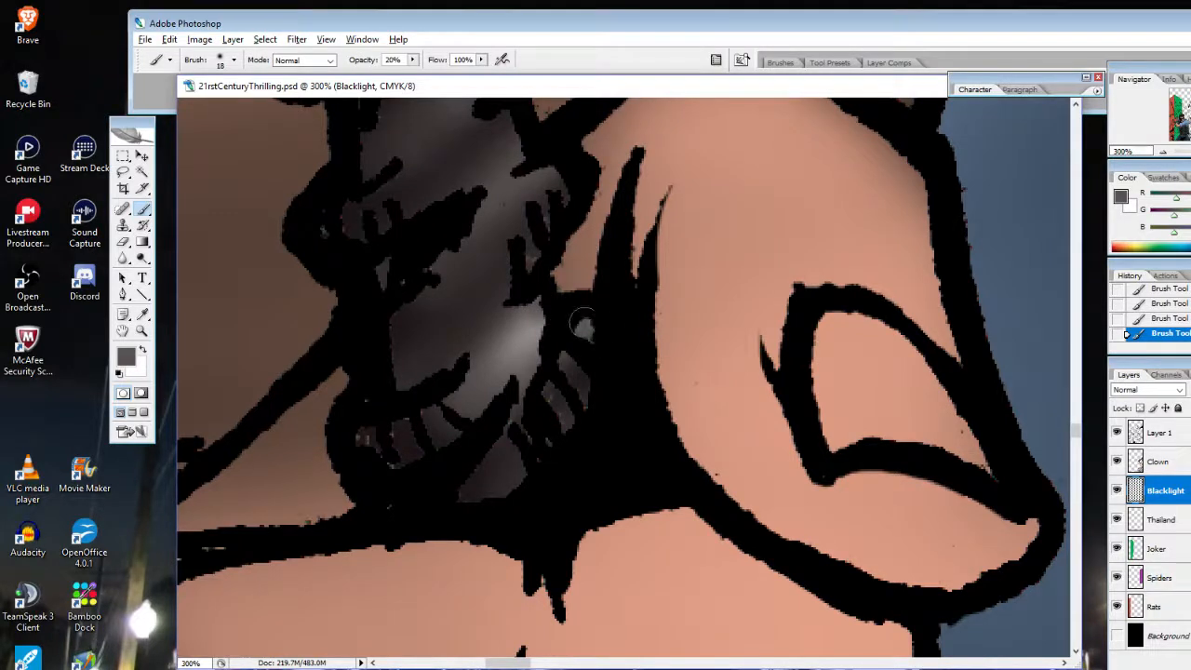
pyautogui.click(582, 325)
pyautogui.moveTo(534, 261); pyautogui.dragTo(526, 207)
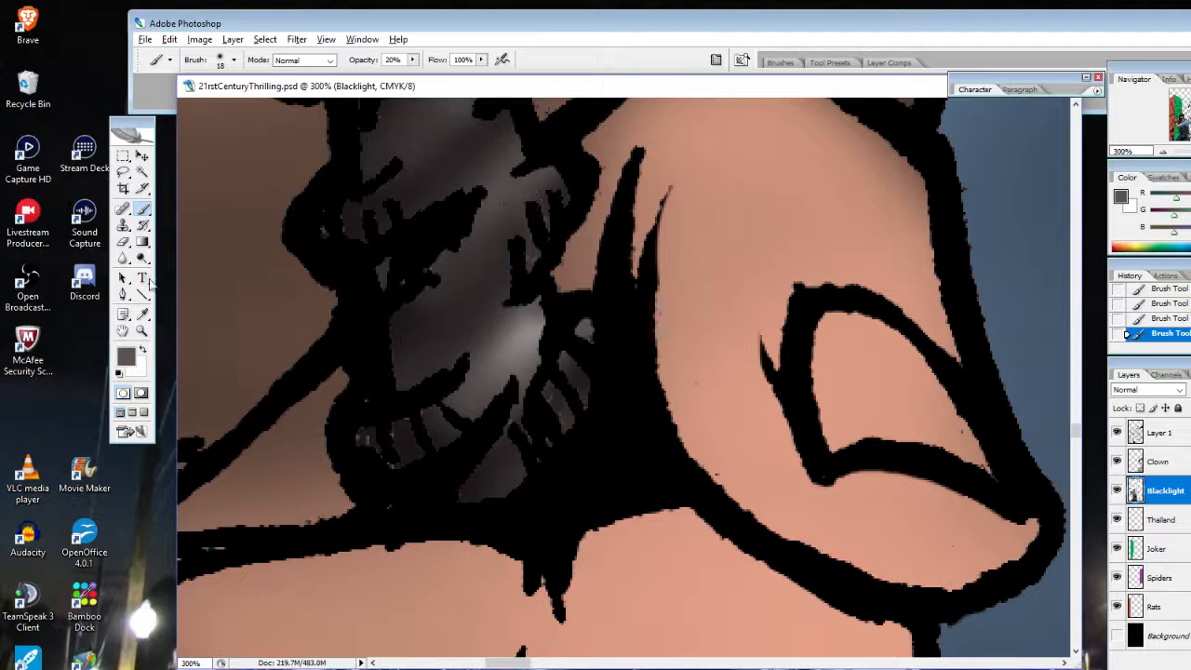
# Erase stray bits of black line art around the rod's lower ridges on Layer 1 with a 3 px eraser
pyautogui.click(123, 242)
pyautogui.click(1164, 435)
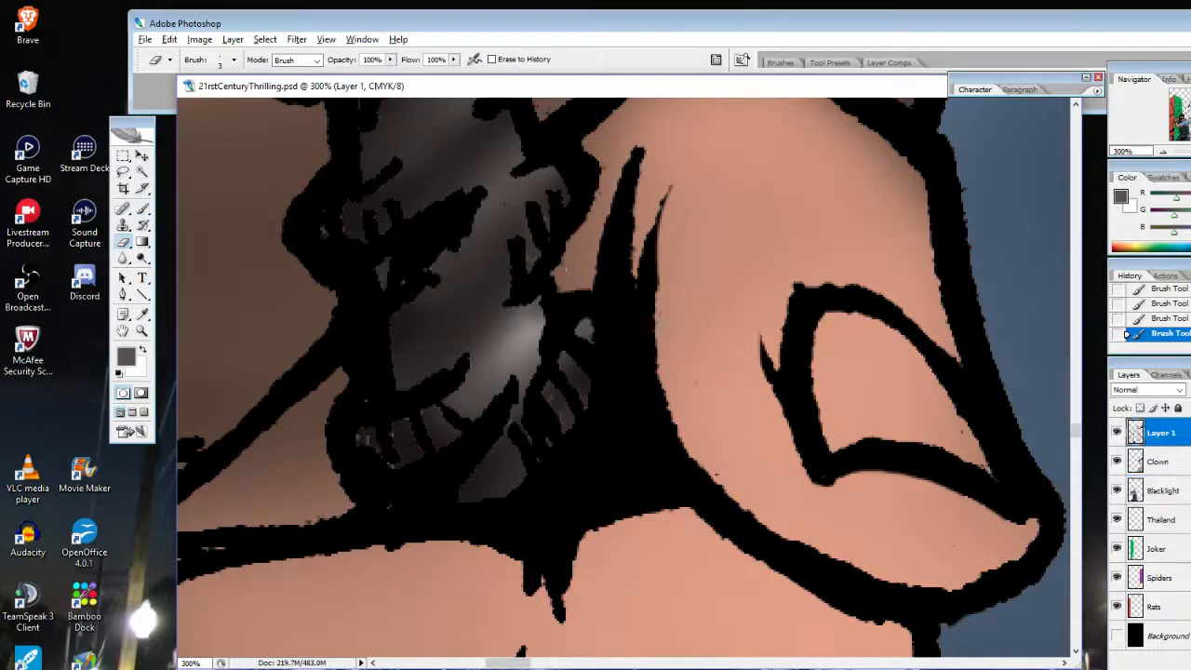
pyautogui.moveTo(529, 260)
pyautogui.mouseDown()
pyautogui.moveTo(526, 244)
pyautogui.moveTo(534, 249)
pyautogui.mouseUp()
pyautogui.moveTo(534, 202)
pyautogui.mouseDown()
pyautogui.moveTo(549, 233)
pyautogui.moveTo(528, 193)
pyautogui.mouseUp()
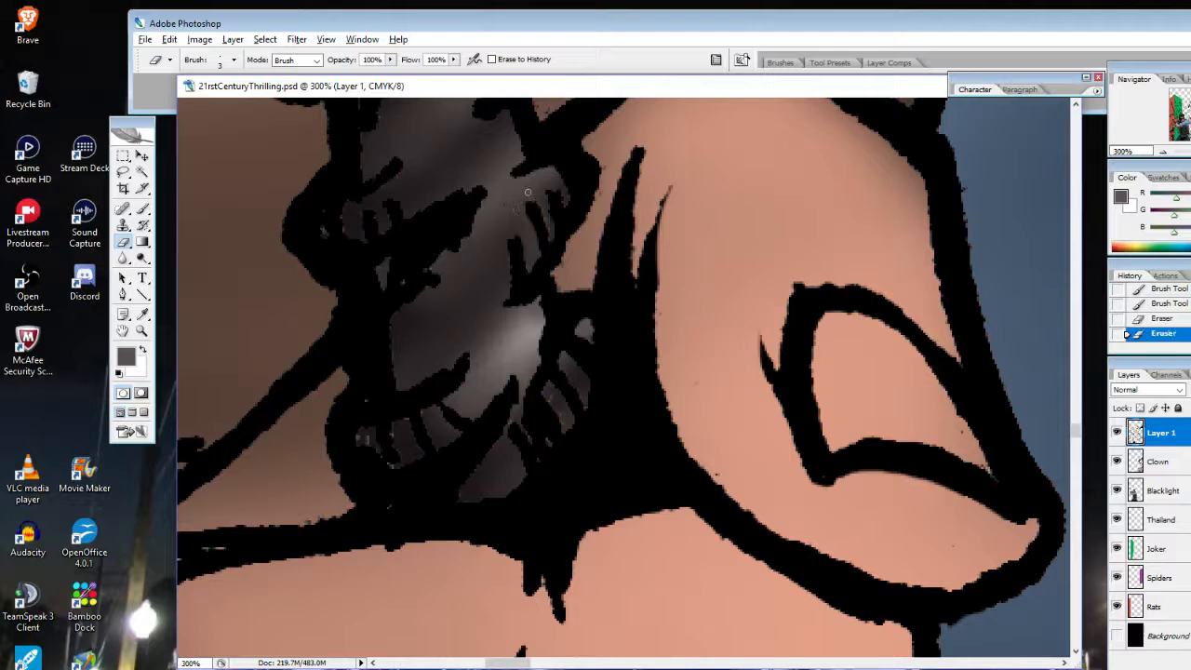
pyautogui.moveTo(433, 284); pyautogui.dragTo(424, 288)
pyautogui.moveTo(393, 338); pyautogui.dragTo(396, 356)
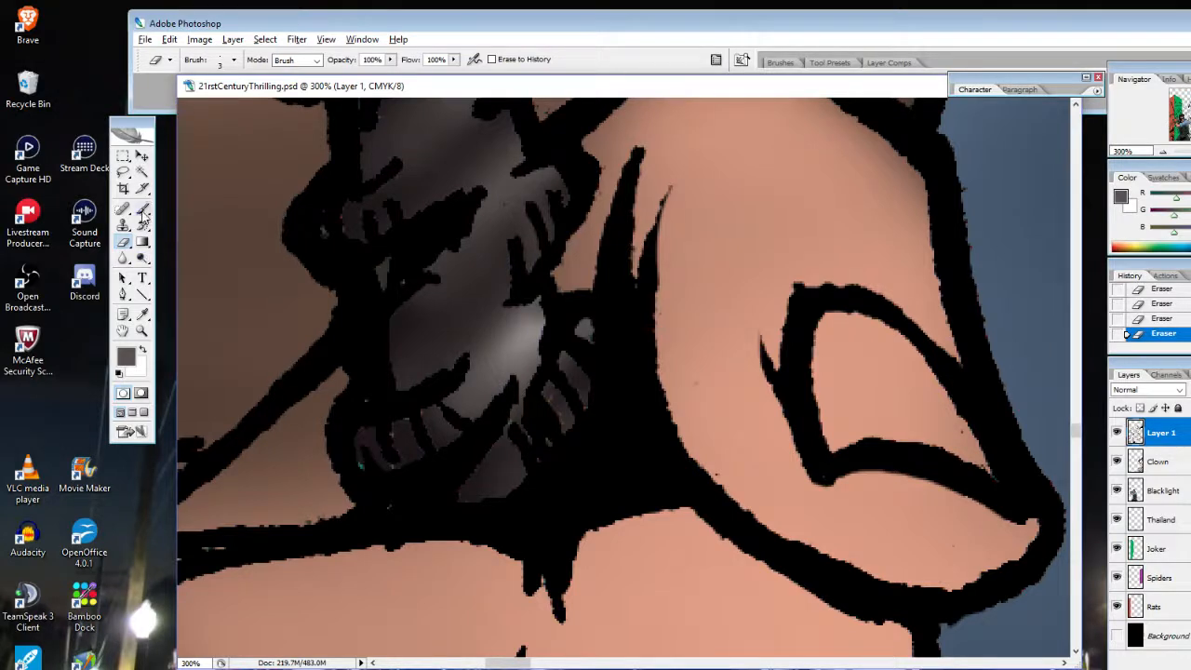
pyautogui.click(142, 209)
pyautogui.moveTo(335, 458)
pyautogui.mouseDown()
pyautogui.moveTo(349, 447)
pyautogui.moveTo(361, 465)
pyautogui.mouseUp()
pyautogui.moveTo(354, 451); pyautogui.dragTo(368, 470)
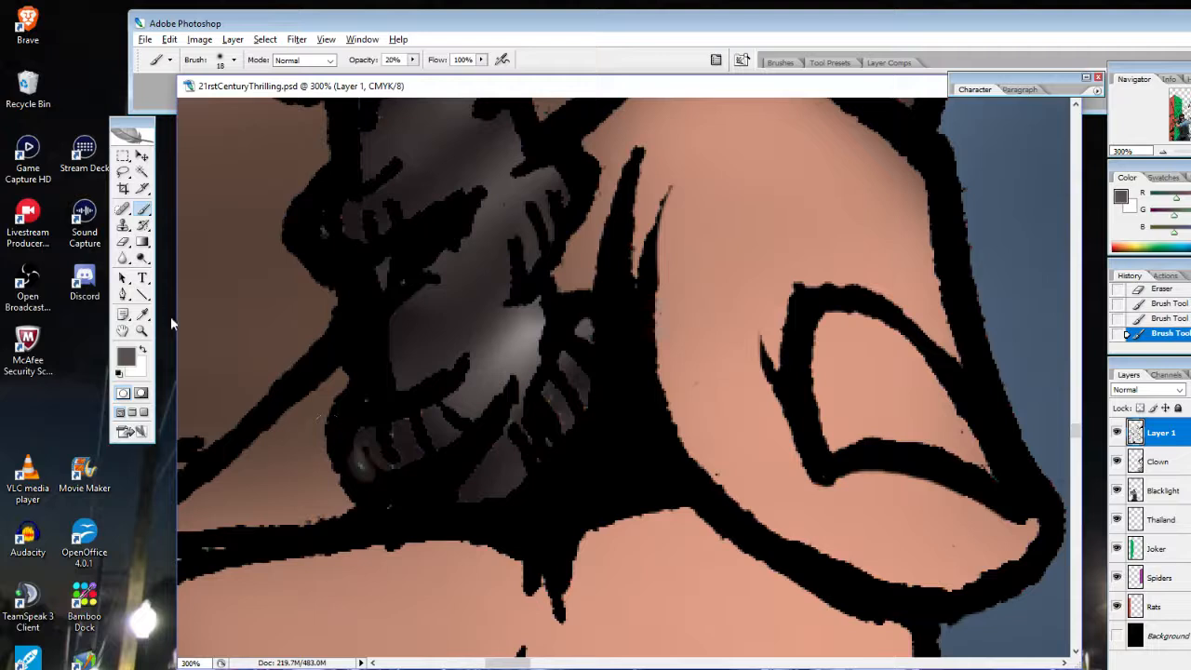
pyautogui.click(1138, 289)
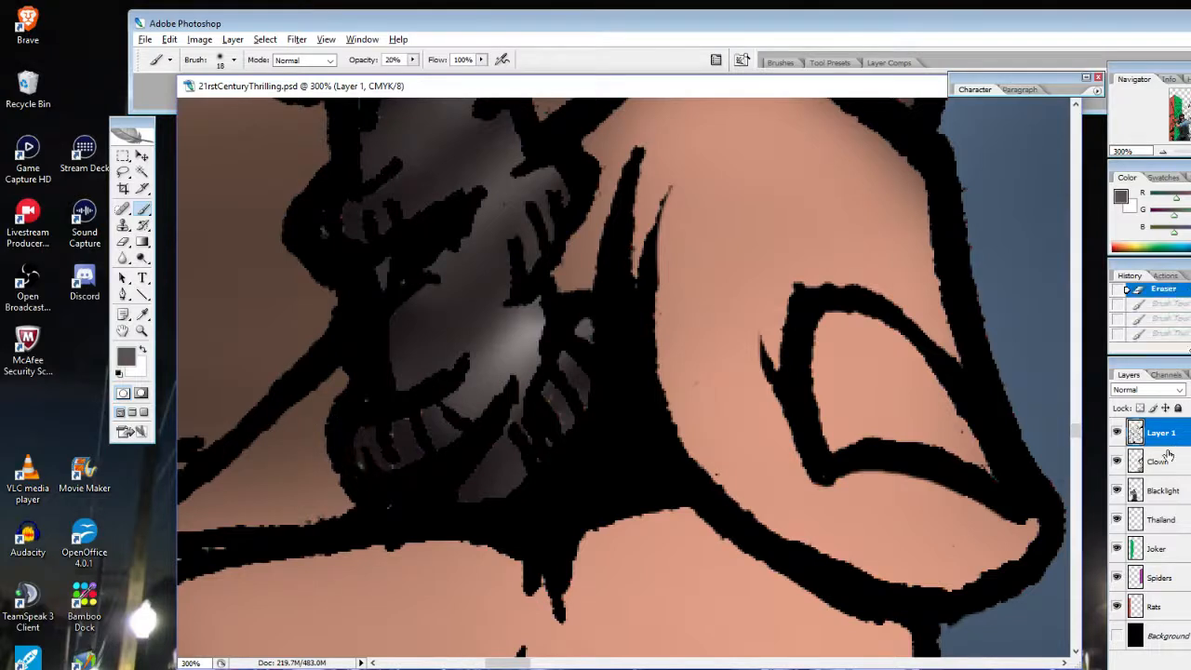
# Cover the green speck in the rod's lowest ridge on the Blacklight layer with near-black sampled from the rod, and reactivate Layer 1
pyautogui.click(1160, 490)
pyautogui.click(142, 314)
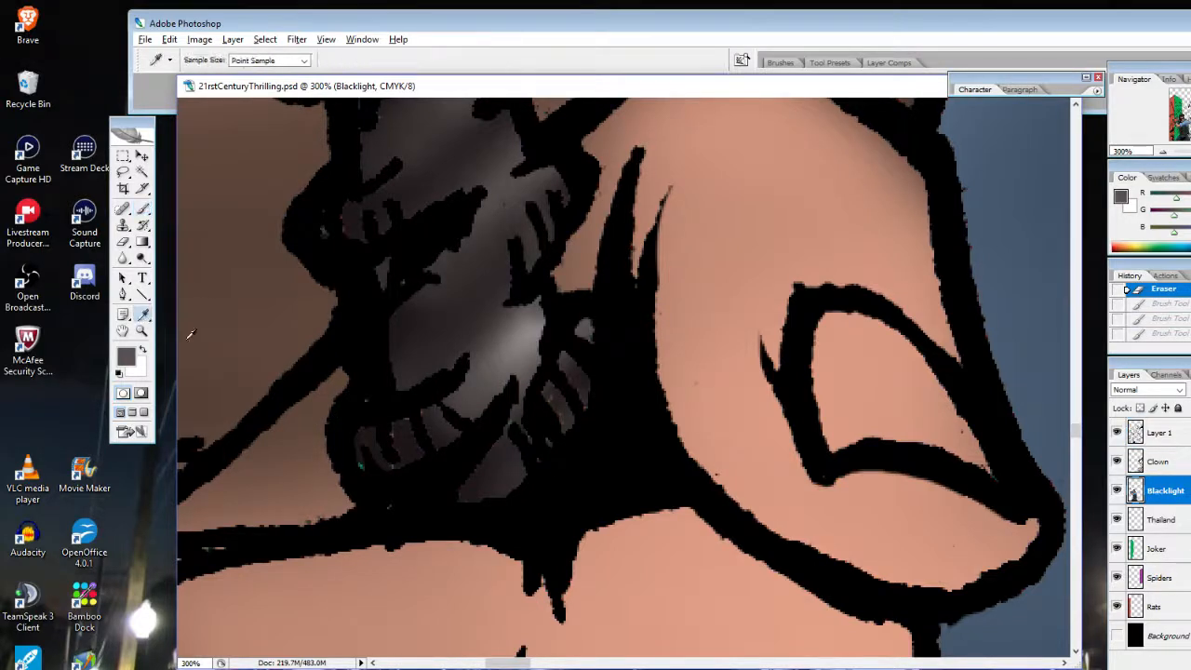
pyautogui.click(409, 457)
pyautogui.click(143, 208)
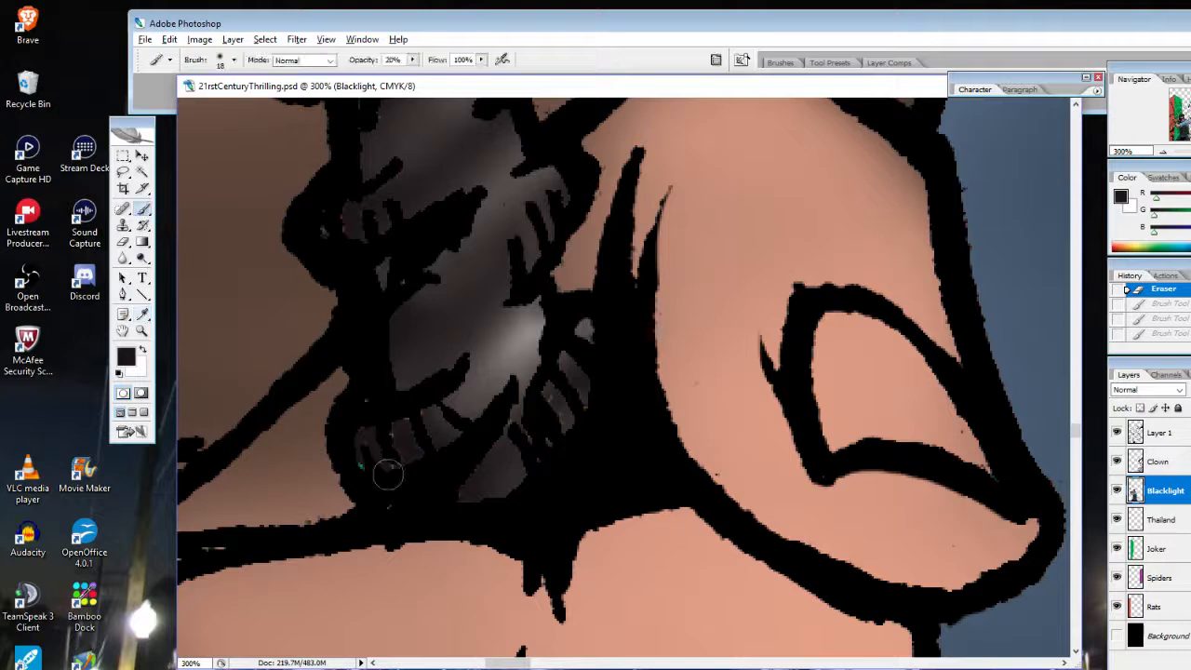
pyautogui.moveTo(386, 466)
pyautogui.mouseDown()
pyautogui.moveTo(359, 453)
pyautogui.moveTo(372, 480)
pyautogui.mouseUp()
pyautogui.click(360, 469)
pyautogui.click(361, 455)
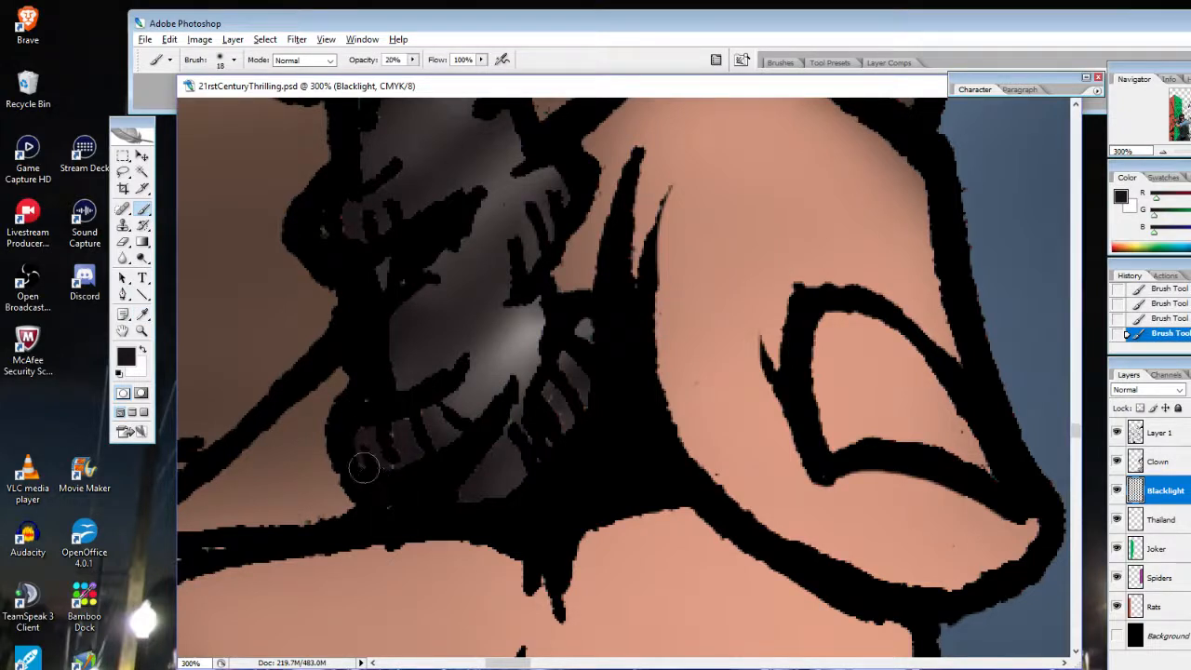
pyautogui.moveTo(380, 430)
pyautogui.mouseDown()
pyautogui.moveTo(387, 471)
pyautogui.moveTo(365, 437)
pyautogui.moveTo(372, 477)
pyautogui.moveTo(372, 426)
pyautogui.mouseUp()
pyautogui.click(1161, 433)
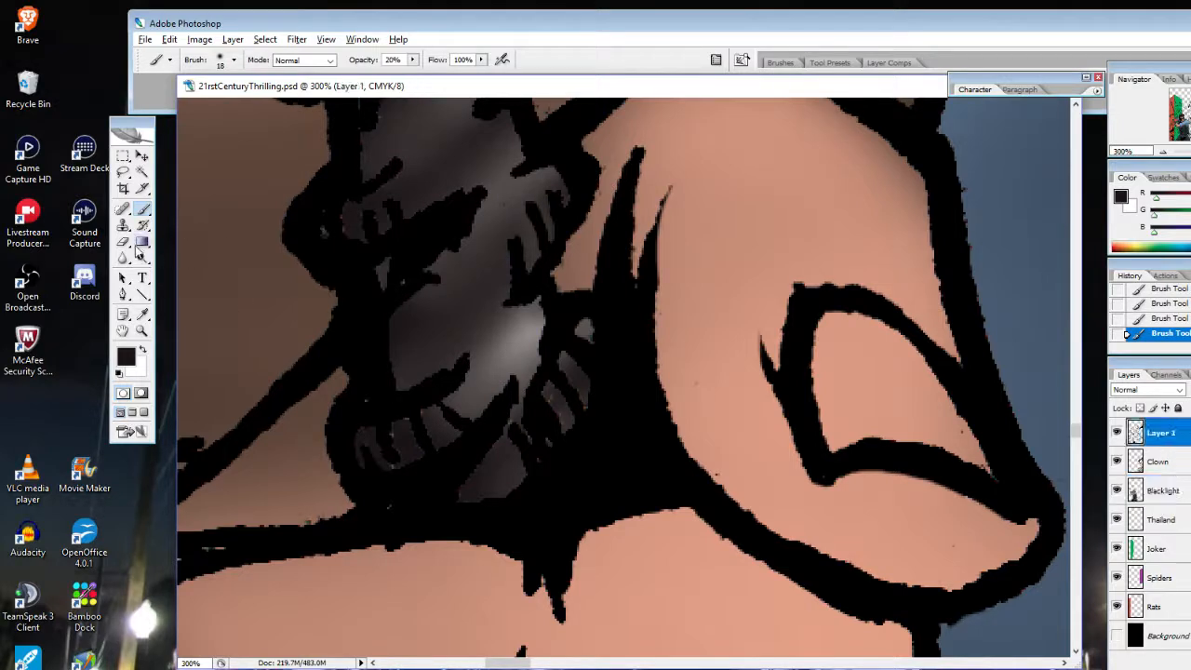
# Erase the remaining stray black between the rod's lower ridges on Layer 1 with the 3 px eraser
pyautogui.click(123, 242)
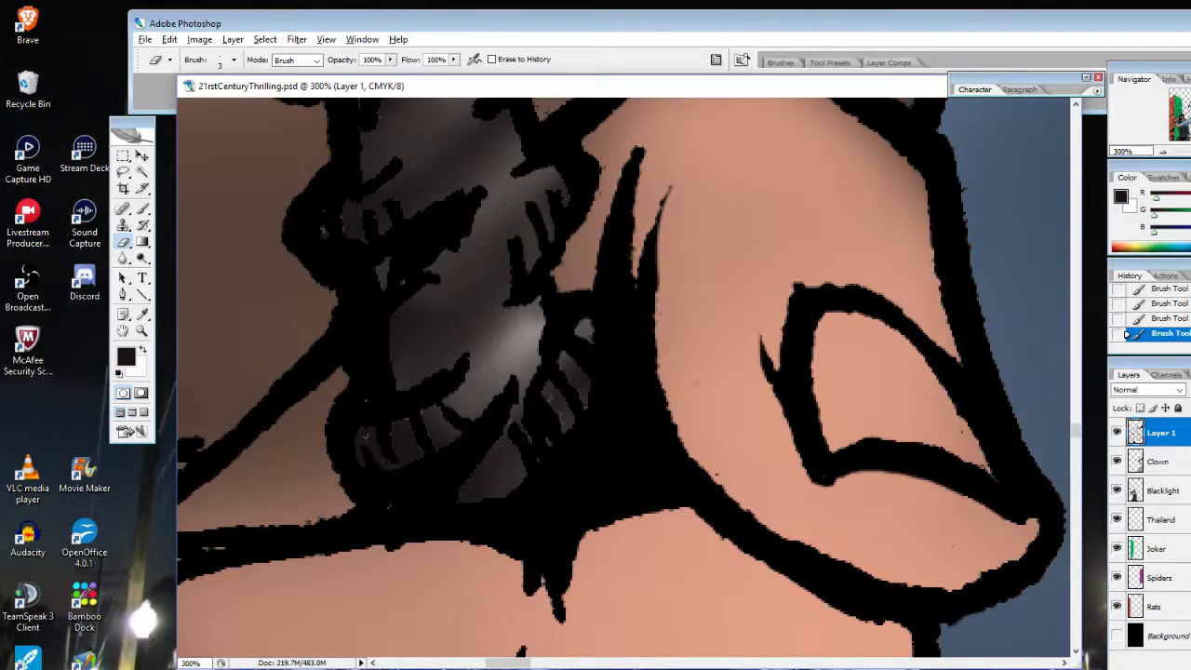
pyautogui.moveTo(366, 438)
pyautogui.mouseDown()
pyautogui.moveTo(402, 423)
pyautogui.moveTo(524, 438)
pyautogui.mouseUp()
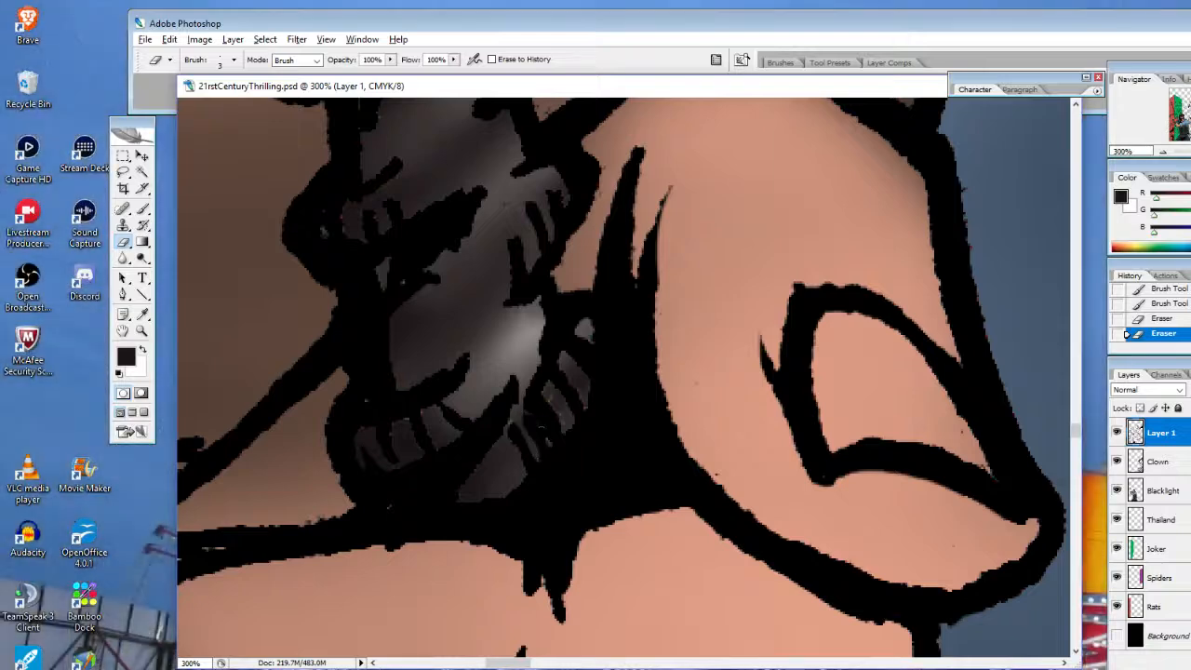
pyautogui.moveTo(528, 410)
pyautogui.mouseDown()
pyautogui.moveTo(554, 395)
pyautogui.moveTo(563, 417)
pyautogui.moveTo(573, 381)
pyautogui.mouseUp()
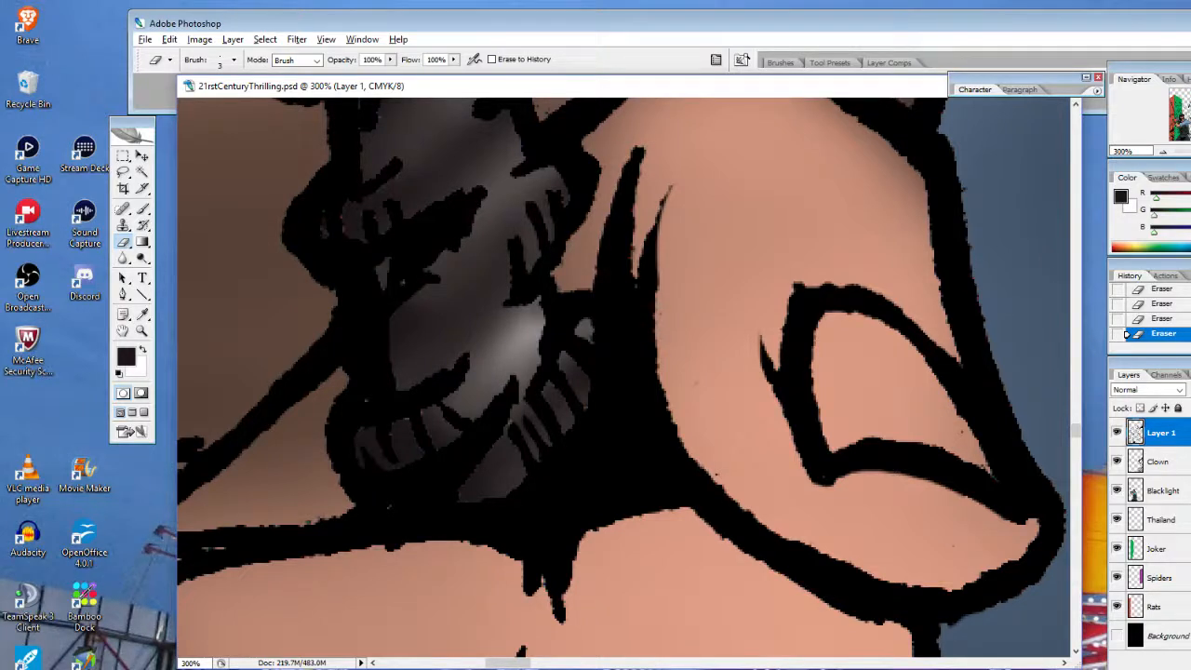
# Set the foreground colour to pure black (000000) sampled from the outline of the fist's index finger
pyautogui.press('z')
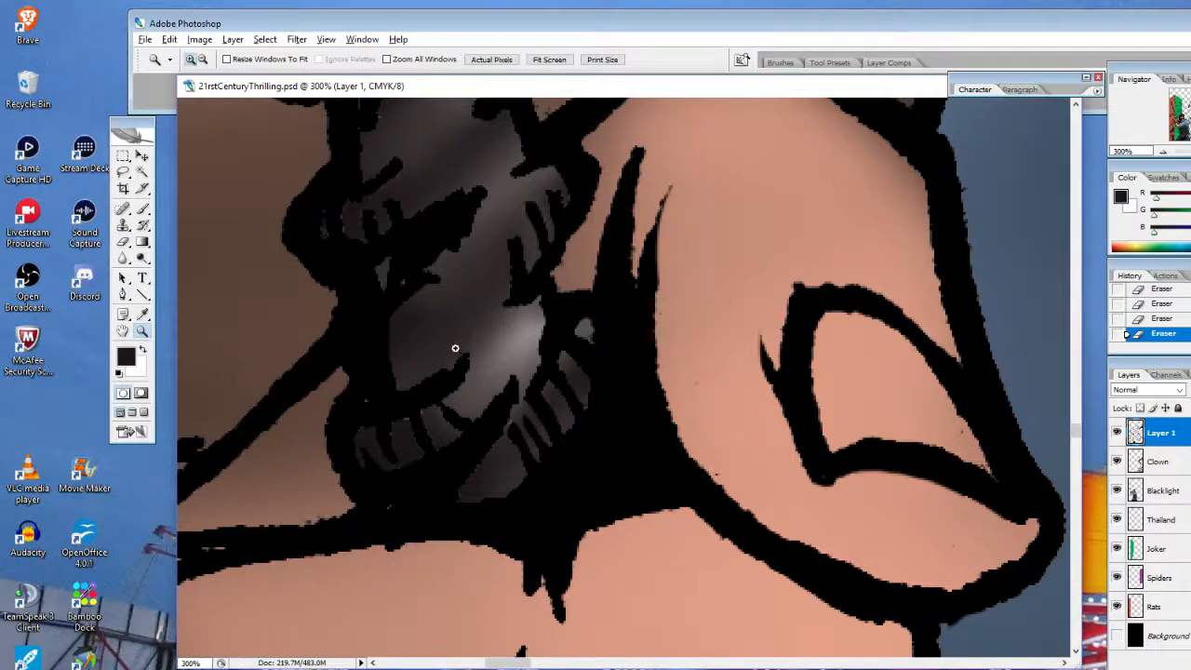
pyautogui.keyDown('alt'); pyautogui.click(659, 372); pyautogui.keyUp('alt')
pyautogui.keyDown('alt'); pyautogui.click(652, 377); pyautogui.keyUp('alt')
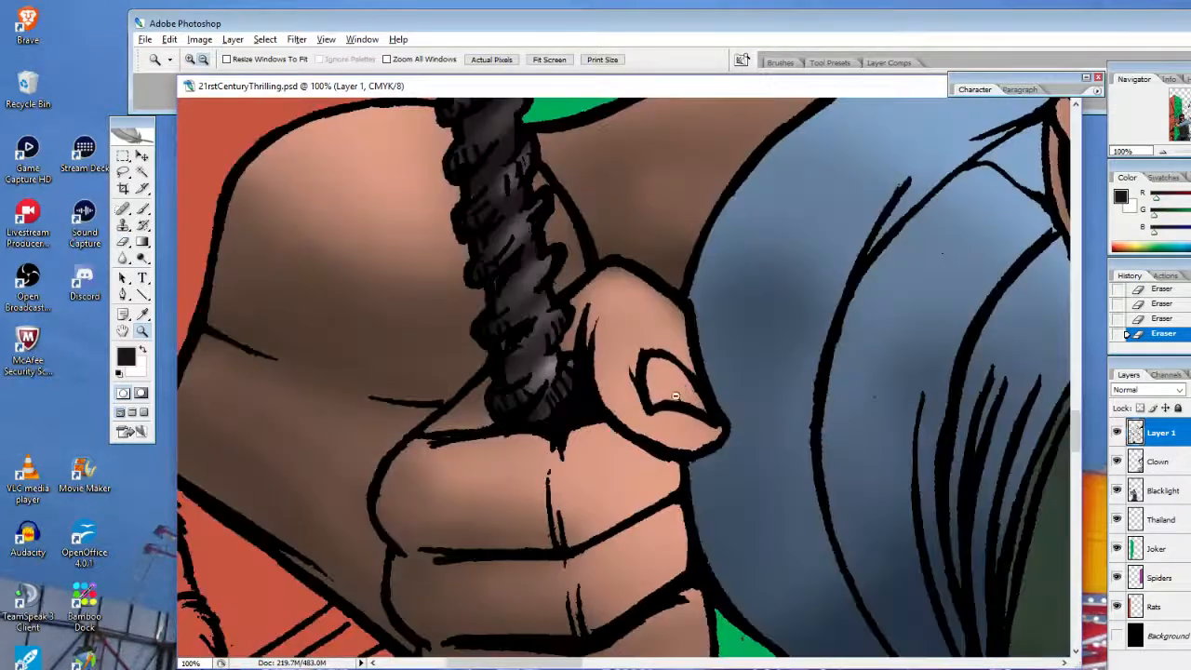
pyautogui.click(453, 476)
pyautogui.click(581, 415)
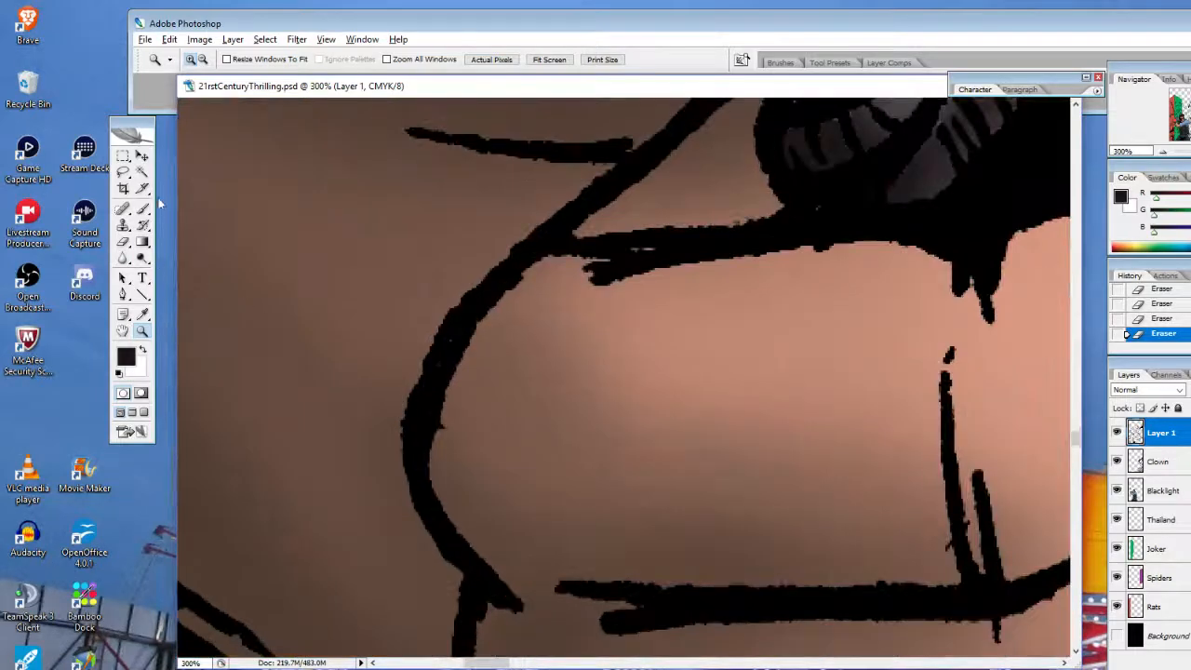
pyautogui.click(128, 356)
pyautogui.click(404, 473)
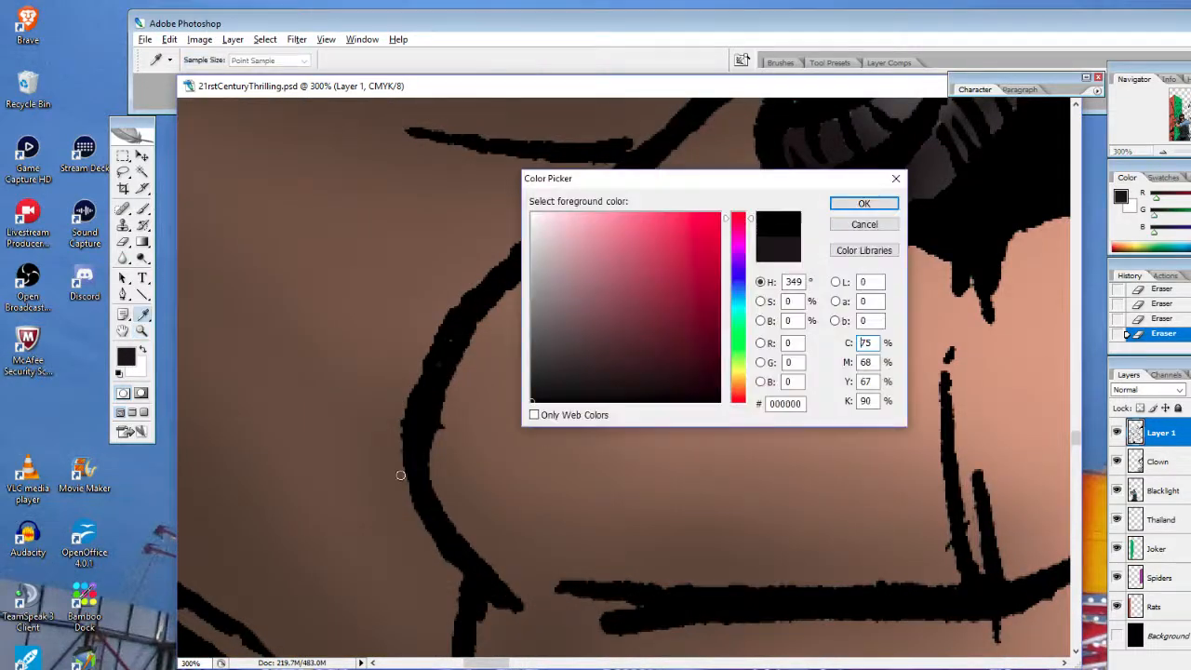
pyautogui.click(850, 207)
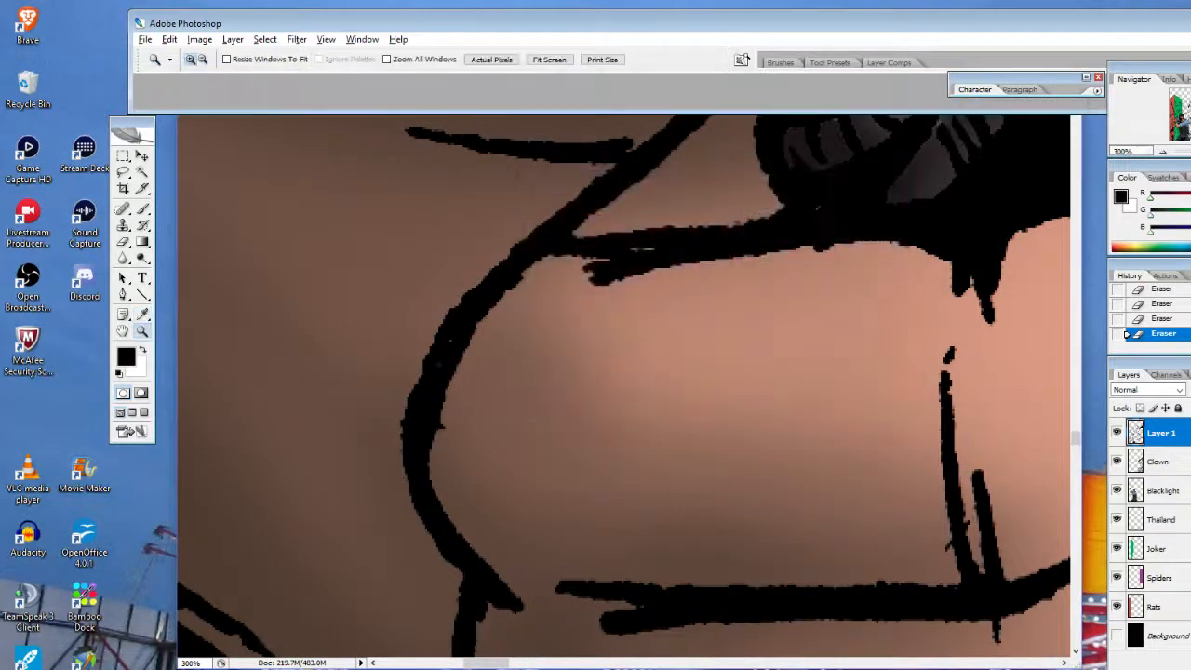
pyautogui.click(199, 40)
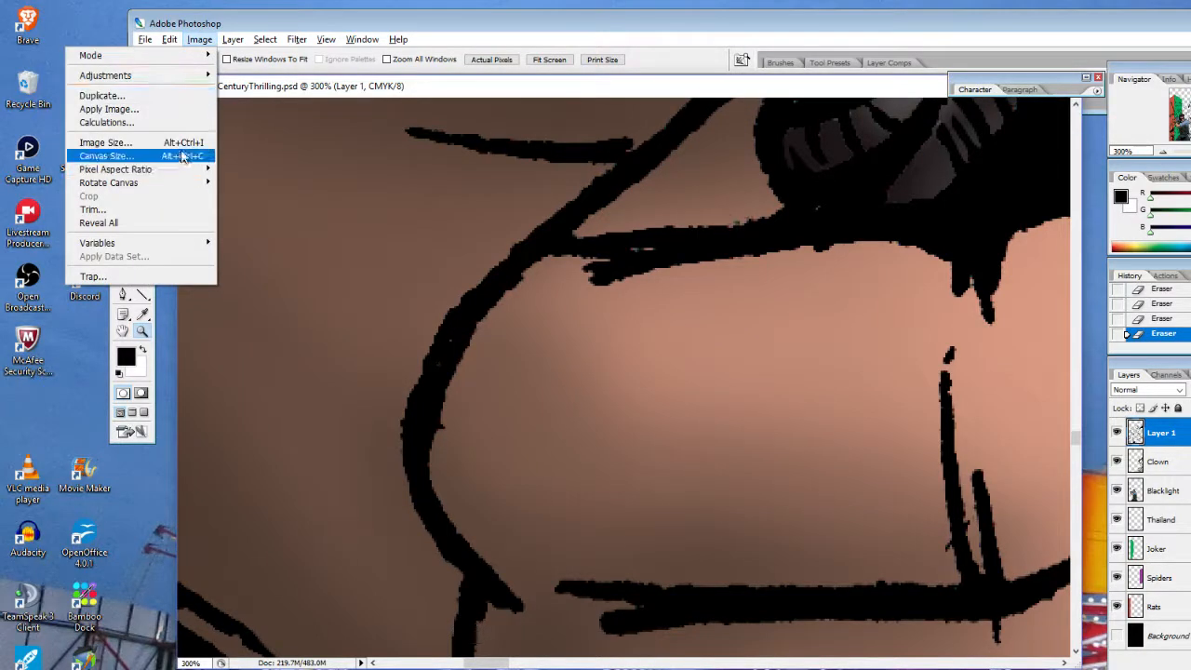
pyautogui.moveTo(191, 79)
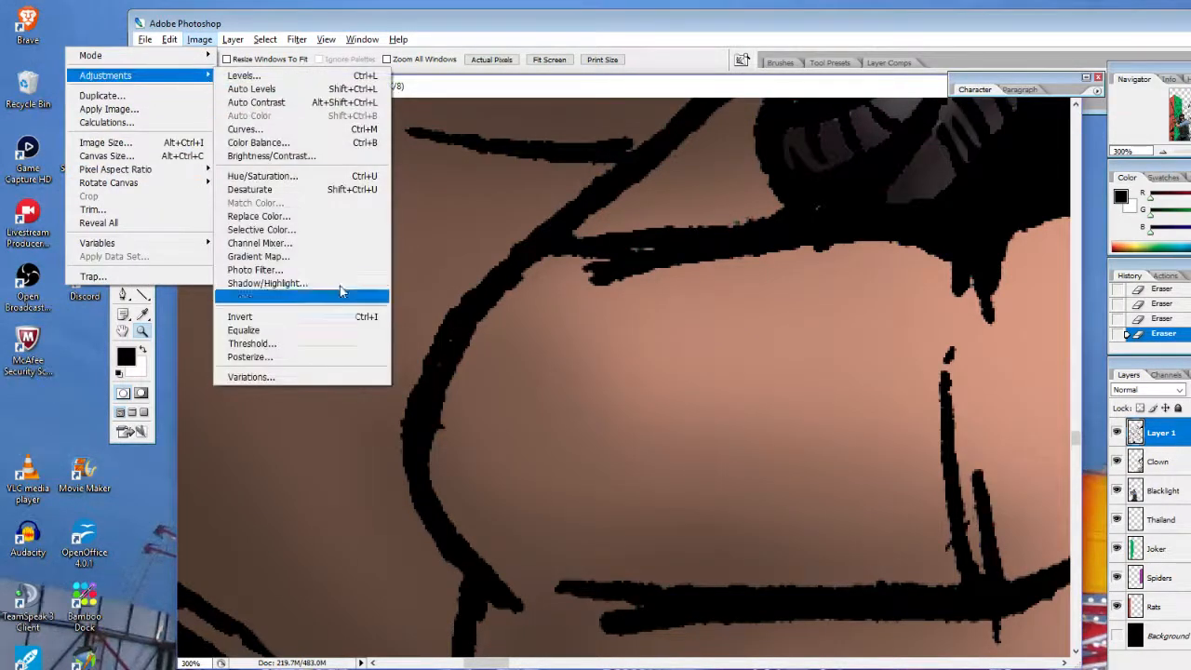
pyautogui.click(476, 305)
# Fill the gaps and rough edges in the index finger's outline on Layer 1 with a hard 5 px black brush at 100% opacity
pyautogui.click(142, 207)
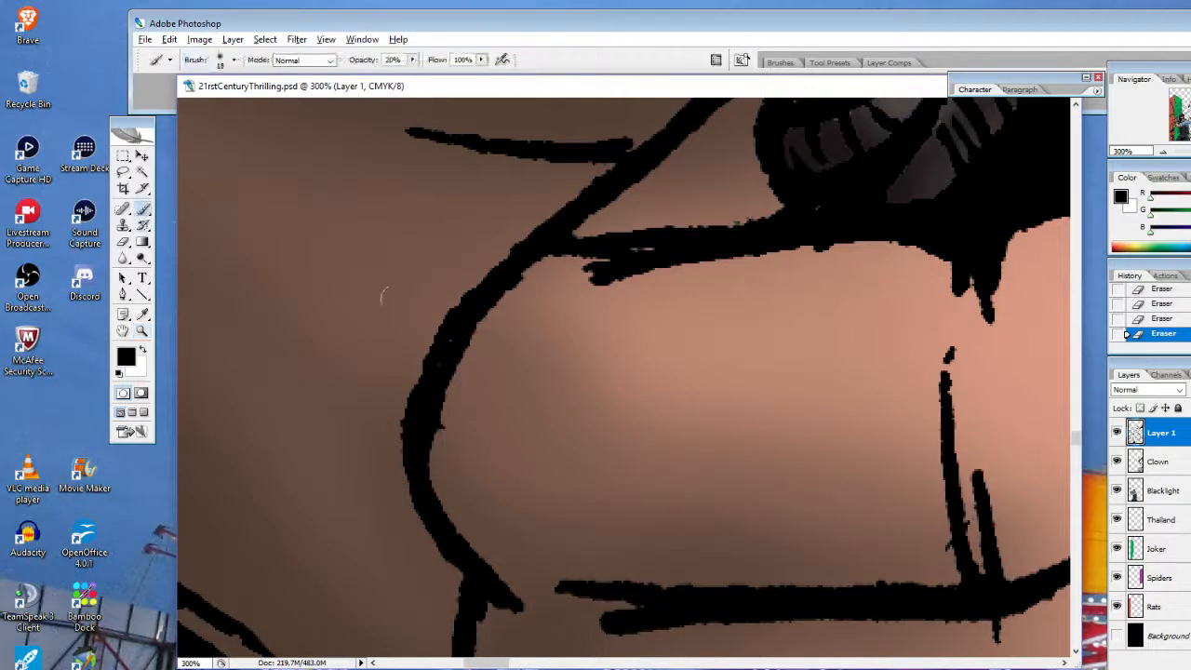
pyautogui.click(233, 61)
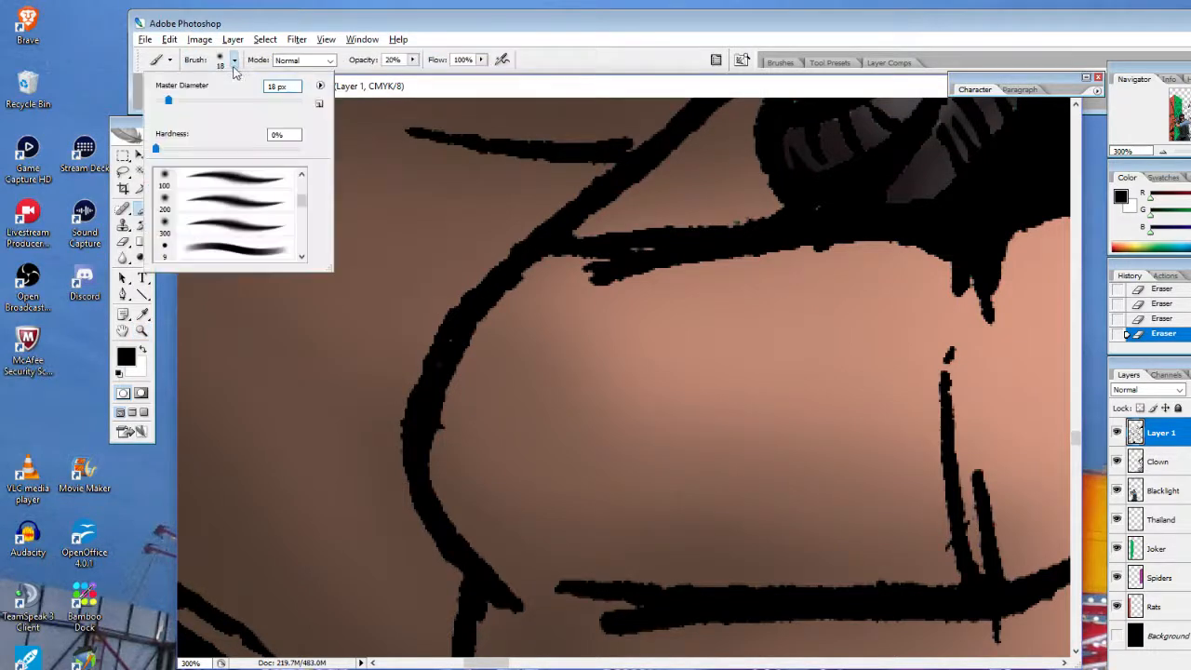
pyautogui.moveTo(300, 202); pyautogui.dragTo(301, 185)
pyautogui.click(238, 228)
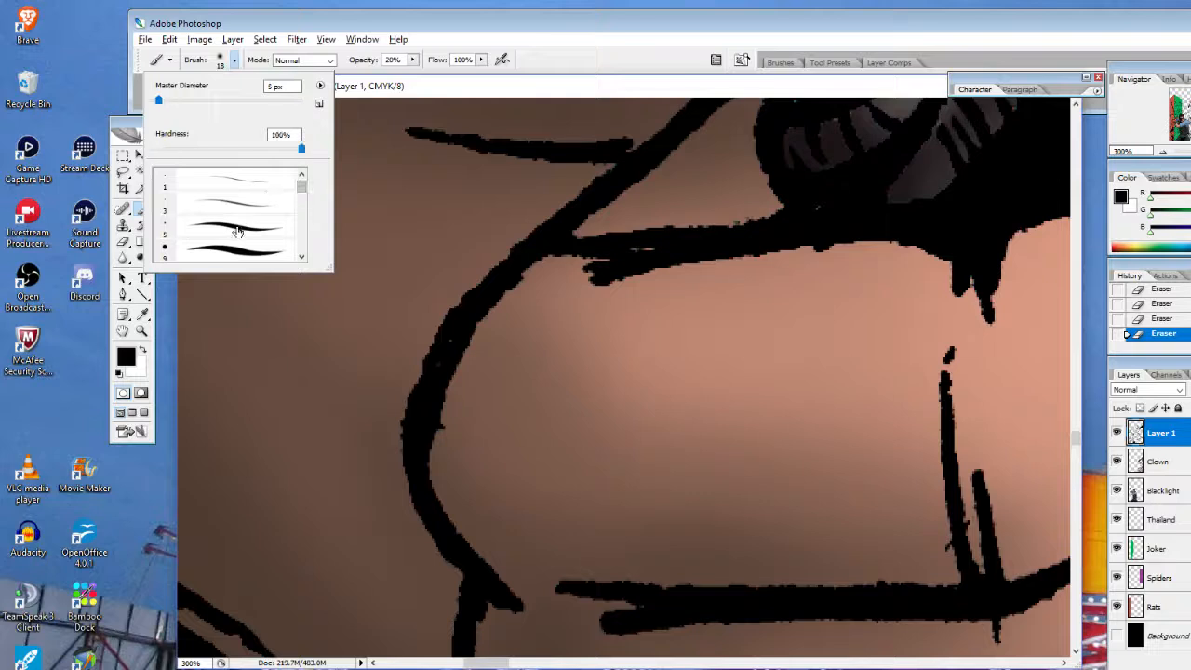
pyautogui.click(412, 59)
pyautogui.moveTo(416, 75); pyautogui.dragTo(473, 73)
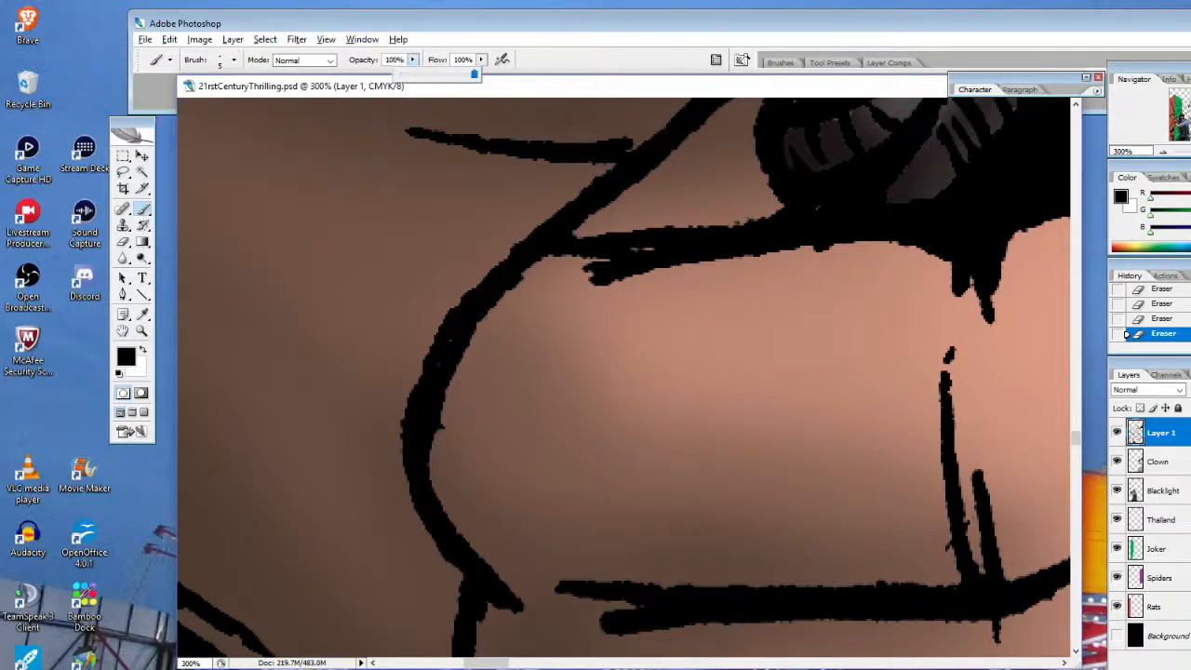
pyautogui.click(419, 398)
pyautogui.moveTo(418, 397)
pyautogui.mouseDown()
pyautogui.moveTo(432, 349)
pyautogui.moveTo(535, 240)
pyautogui.moveTo(524, 261)
pyautogui.moveTo(550, 246)
pyautogui.mouseUp()
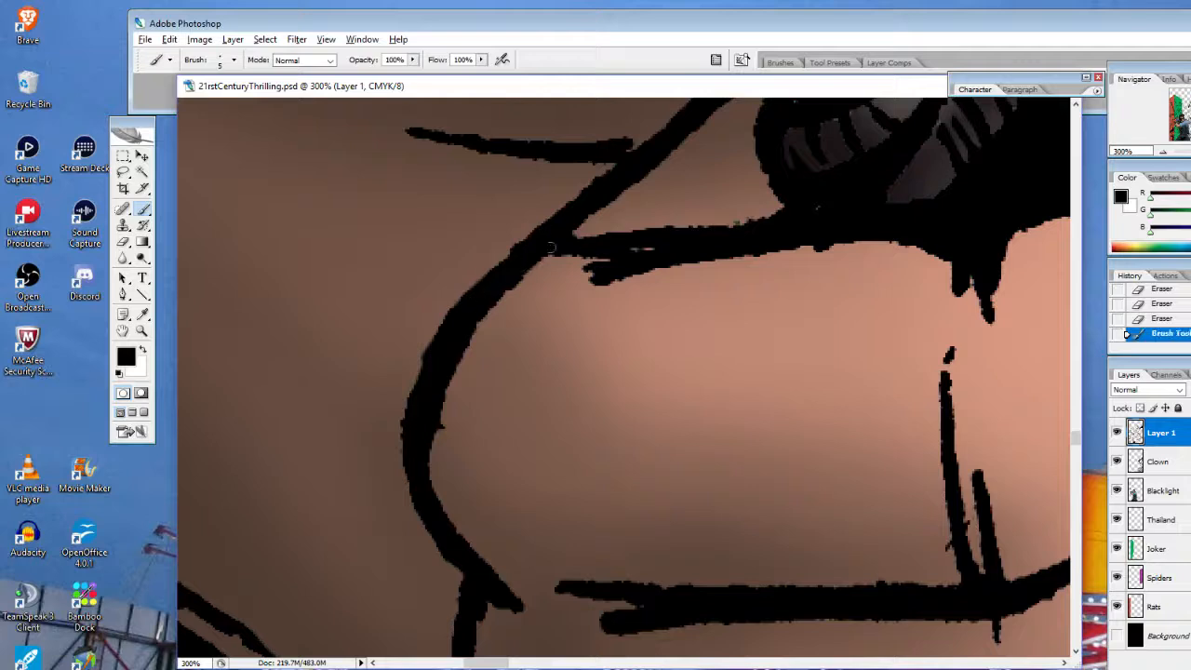
pyautogui.moveTo(680, 247); pyautogui.dragTo(579, 238)
# Clear the sliver between the two lines above the index finger and smooth the knuckle outline, using the 3 px eraser and black brush
pyautogui.click(122, 242)
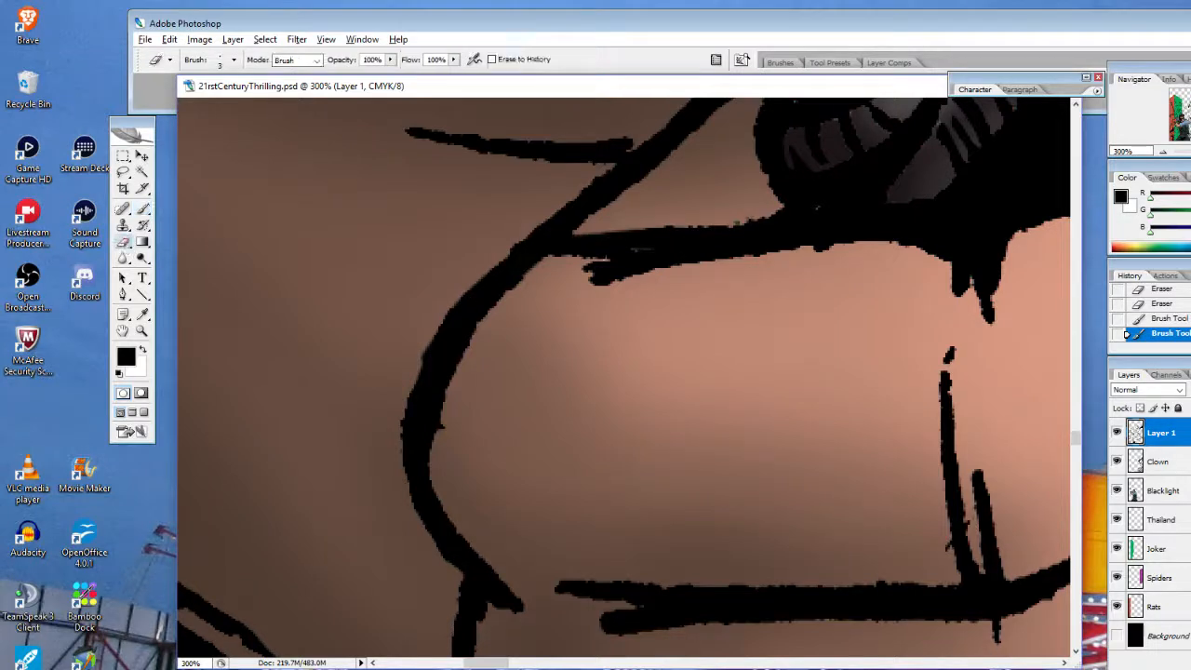
pyautogui.moveTo(650, 248)
pyautogui.mouseDown()
pyautogui.moveTo(563, 253)
pyautogui.moveTo(635, 249)
pyautogui.mouseUp()
pyautogui.moveTo(736, 221); pyautogui.dragTo(744, 220)
pyautogui.moveTo(430, 338)
pyautogui.mouseDown()
pyautogui.moveTo(452, 311)
pyautogui.moveTo(396, 435)
pyautogui.moveTo(465, 300)
pyautogui.moveTo(415, 416)
pyautogui.mouseUp()
pyautogui.click(144, 209)
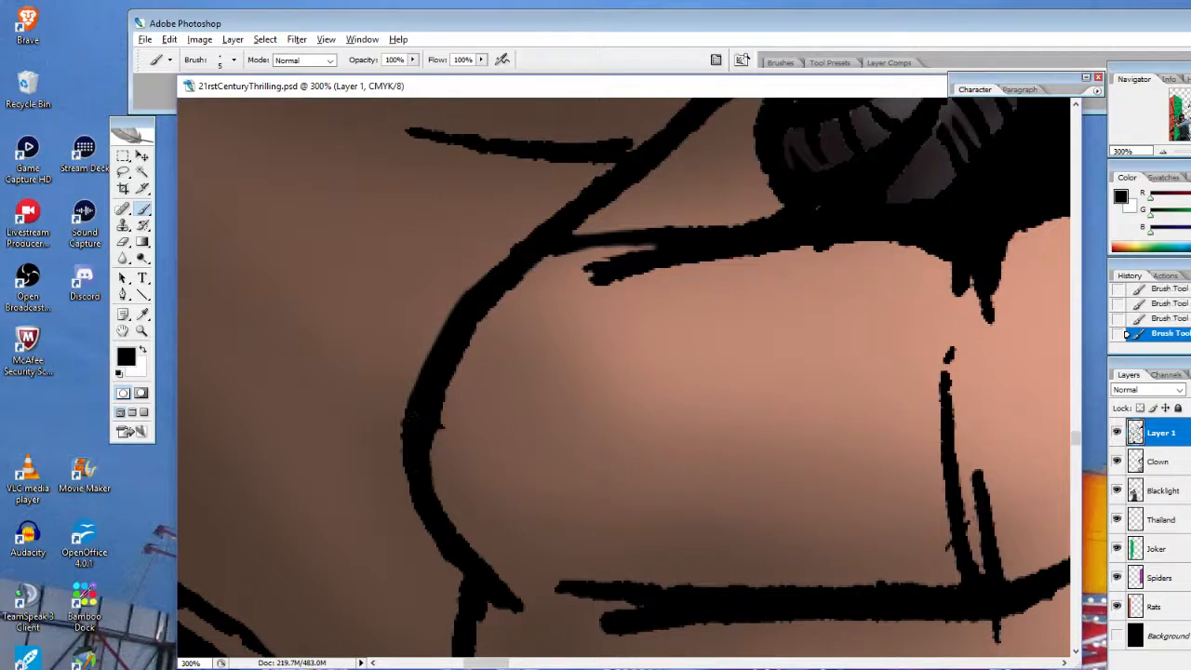
# Erase the rough bits along the index finger's vertical creases and its lower line with the 3 px eraser
pyautogui.click(122, 241)
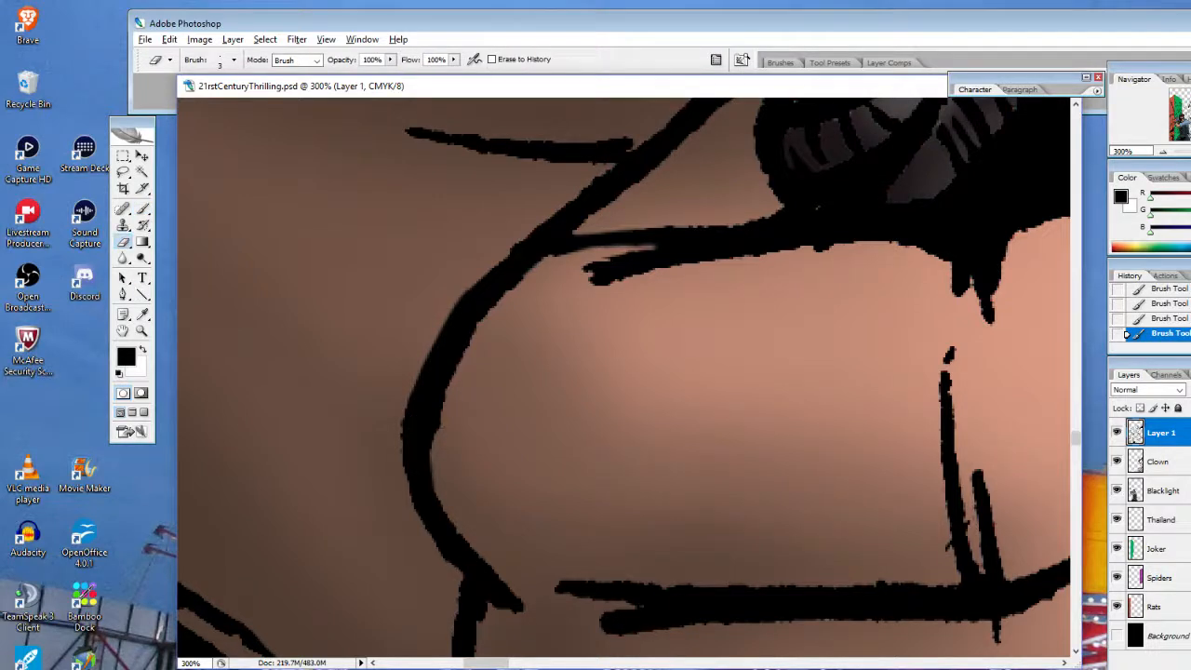
pyautogui.click(459, 373)
pyautogui.moveTo(965, 505); pyautogui.dragTo(981, 569)
pyautogui.moveTo(946, 540); pyautogui.dragTo(949, 551)
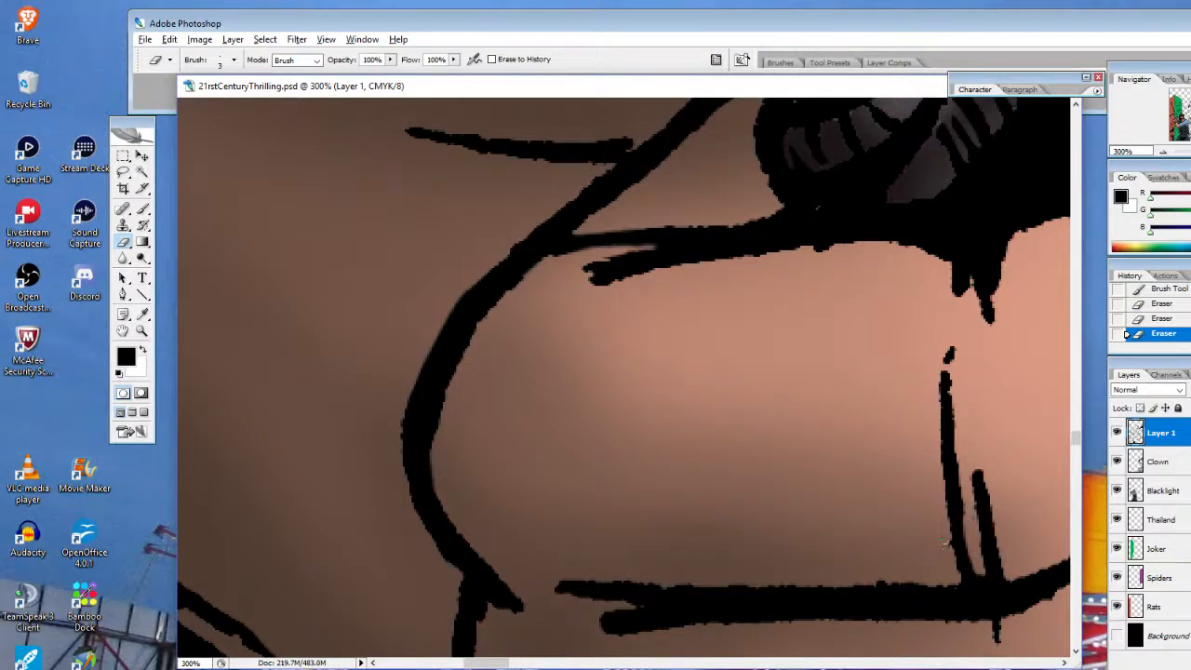
pyautogui.moveTo(560, 579); pyautogui.dragTo(633, 581)
# Erase the stray black specks from the red background beside the forearm on Layer 1 with a 36 px eraser
pyautogui.click(141, 330)
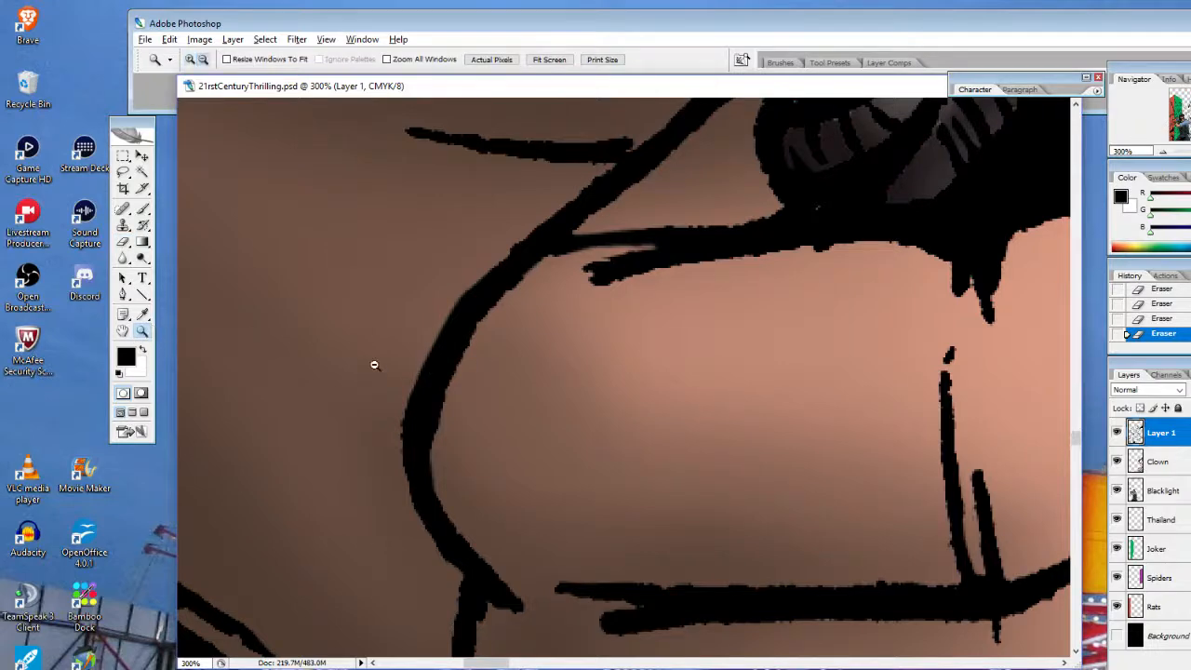
pyautogui.keyDown('alt'); pyautogui.click(577, 400); pyautogui.keyUp('alt')
pyautogui.keyDown('alt'); pyautogui.click(671, 395); pyautogui.keyUp('alt')
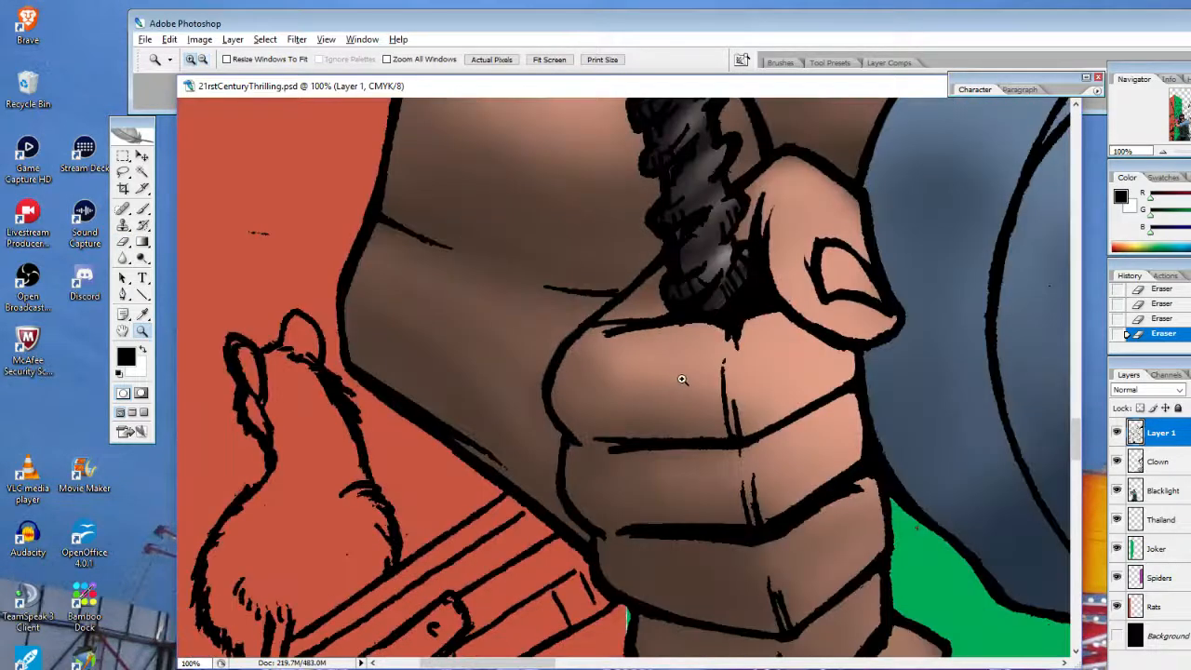
pyautogui.click(675, 375)
pyautogui.keyDown('alt'); pyautogui.click(652, 243); pyautogui.keyUp('alt')
pyautogui.keyDown('alt'); pyautogui.click(670, 261); pyautogui.keyUp('alt')
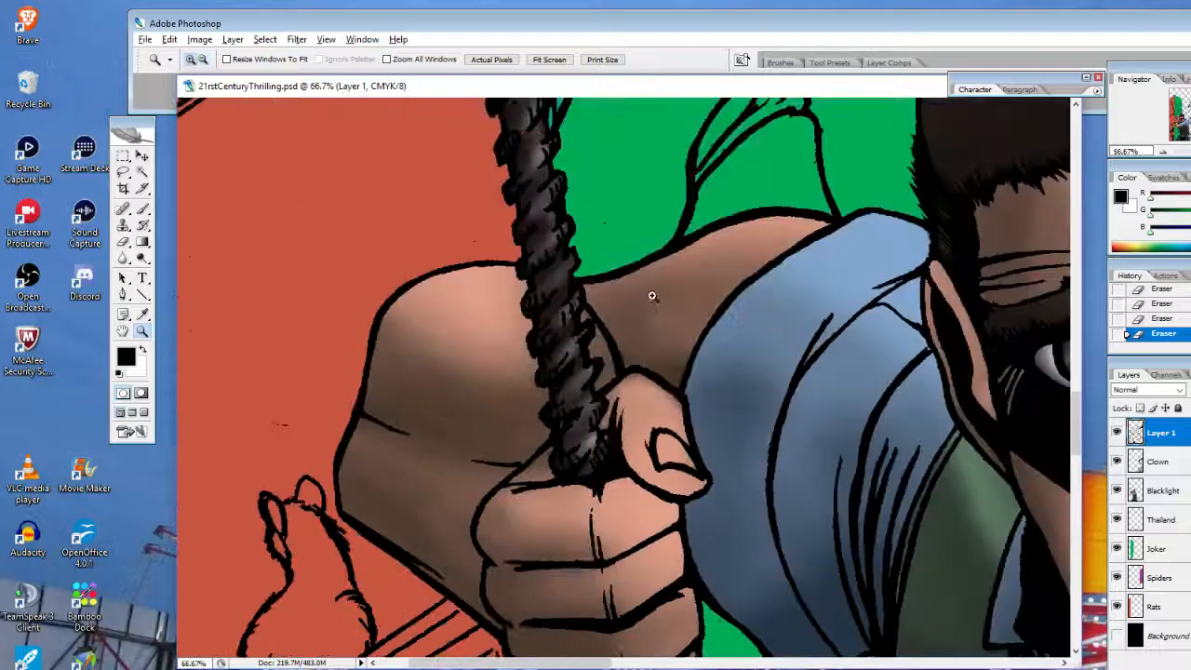
pyautogui.click(123, 242)
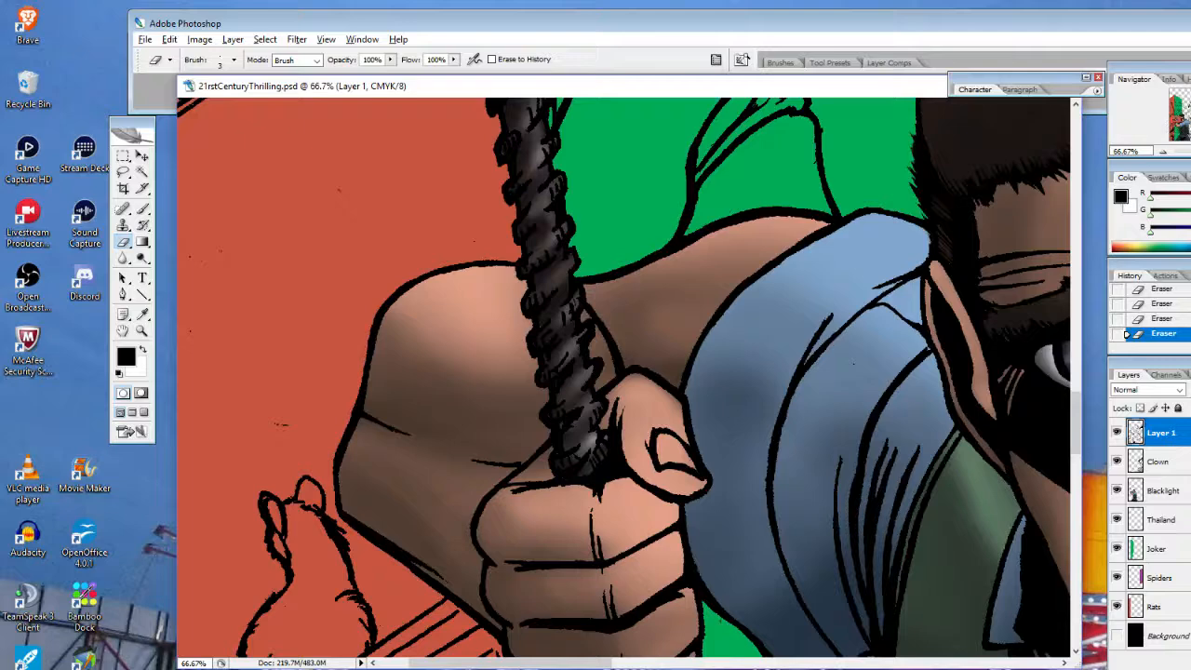
pyautogui.rightClick(422, 326)
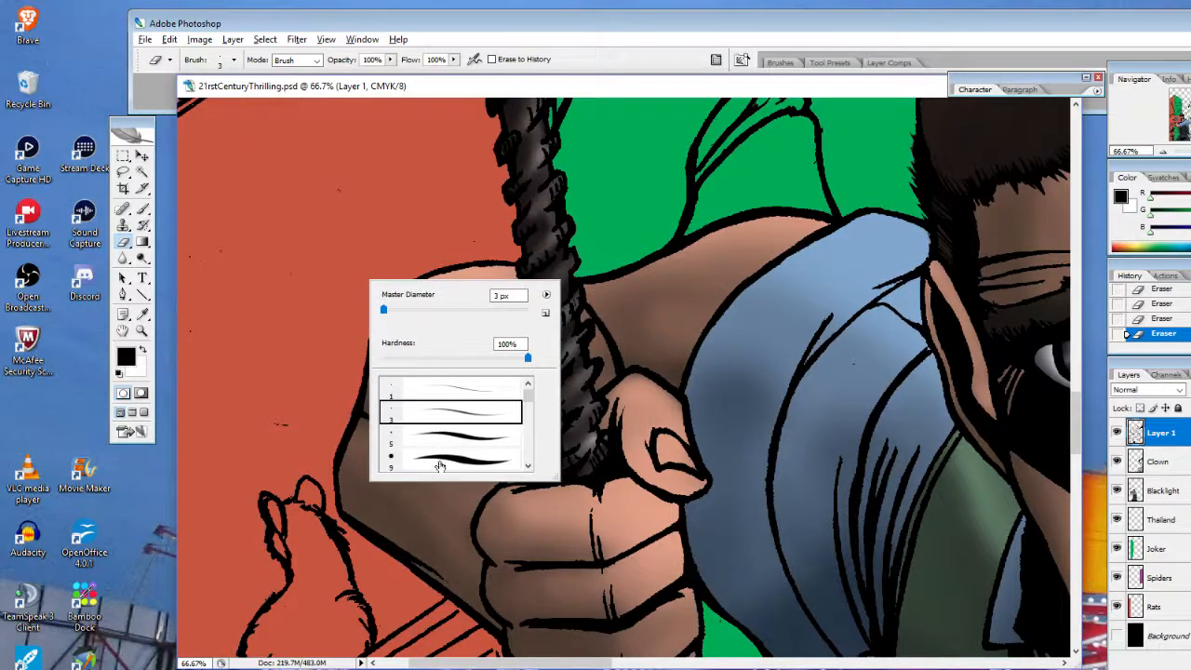
pyautogui.click(407, 311)
pyautogui.click(469, 242)
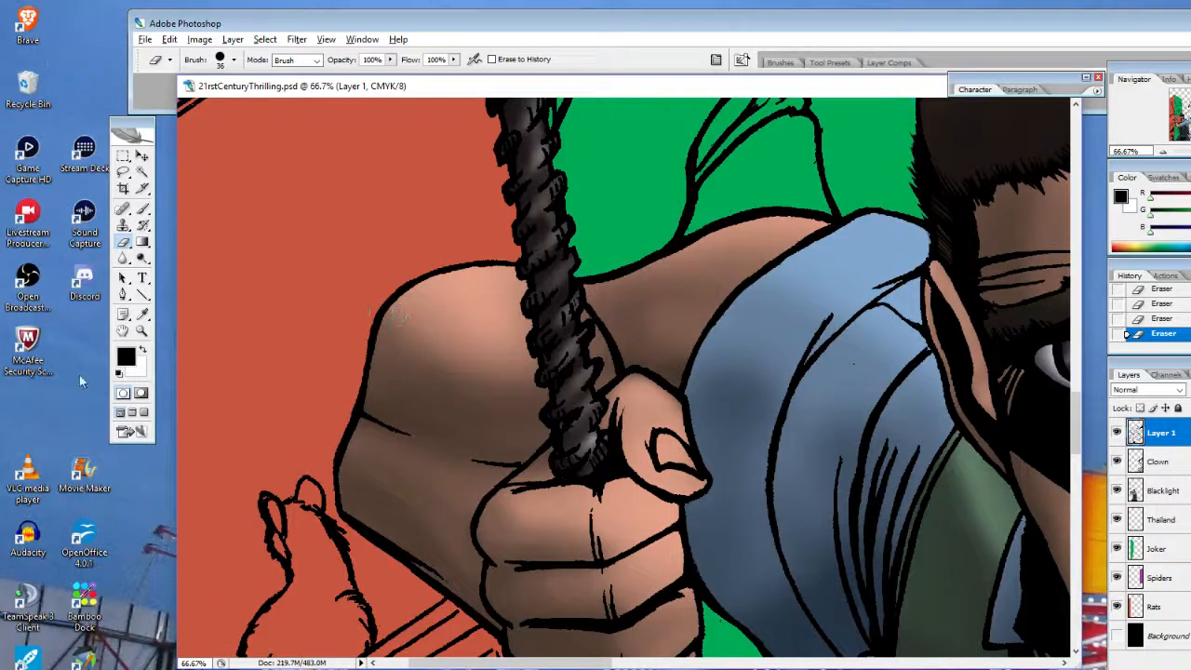
# Erase rough black edges and stray marks around the vest's small pouches below the elbow on Layer 1 with a 3 px eraser
pyautogui.click(142, 331)
pyautogui.keyDown('alt'); pyautogui.click(674, 426); pyautogui.keyUp('alt')
pyautogui.keyDown('alt'); pyautogui.click(679, 456); pyautogui.keyUp('alt')
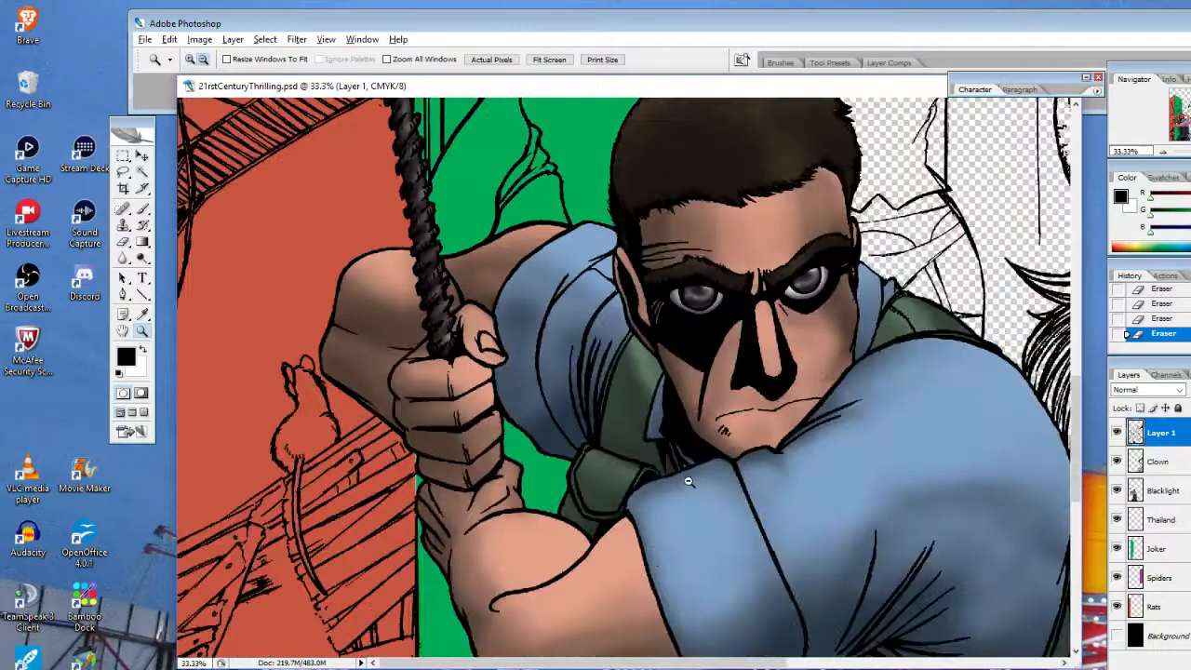
pyautogui.keyDown('alt'); pyautogui.click(662, 466); pyautogui.keyUp('alt')
pyautogui.keyDown('alt'); pyautogui.click(662, 465); pyautogui.keyUp('alt')
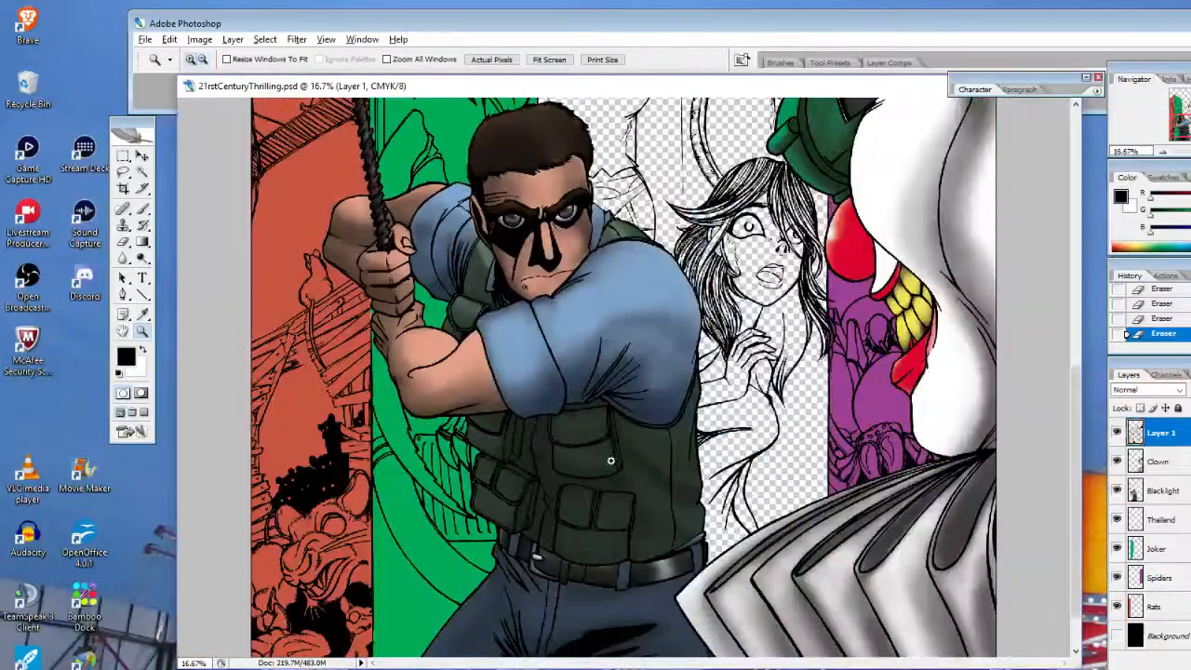
pyautogui.click(560, 414)
pyautogui.click(602, 326)
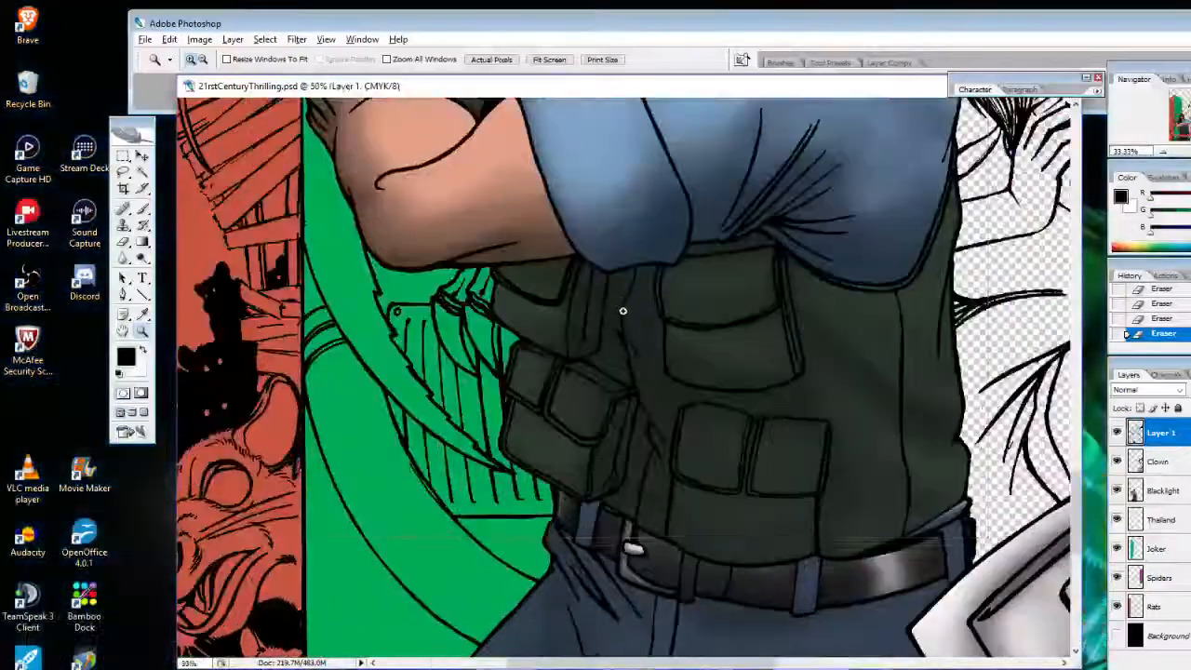
pyautogui.click(582, 434)
pyautogui.click(556, 429)
pyautogui.click(596, 401)
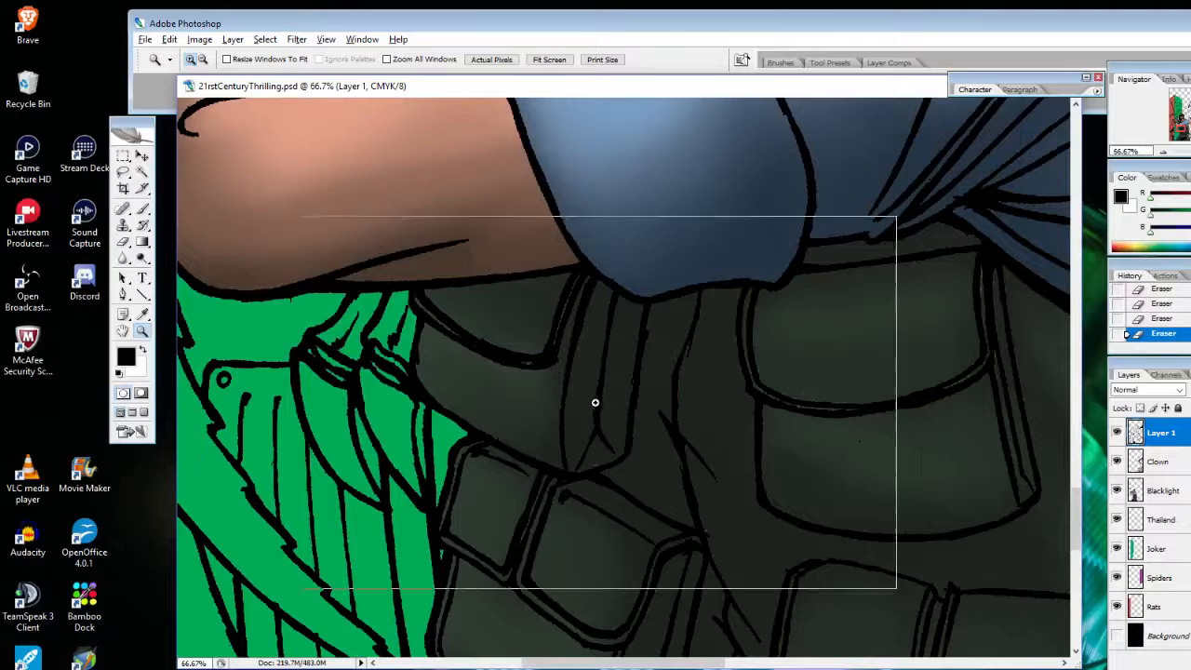
pyautogui.click(596, 434)
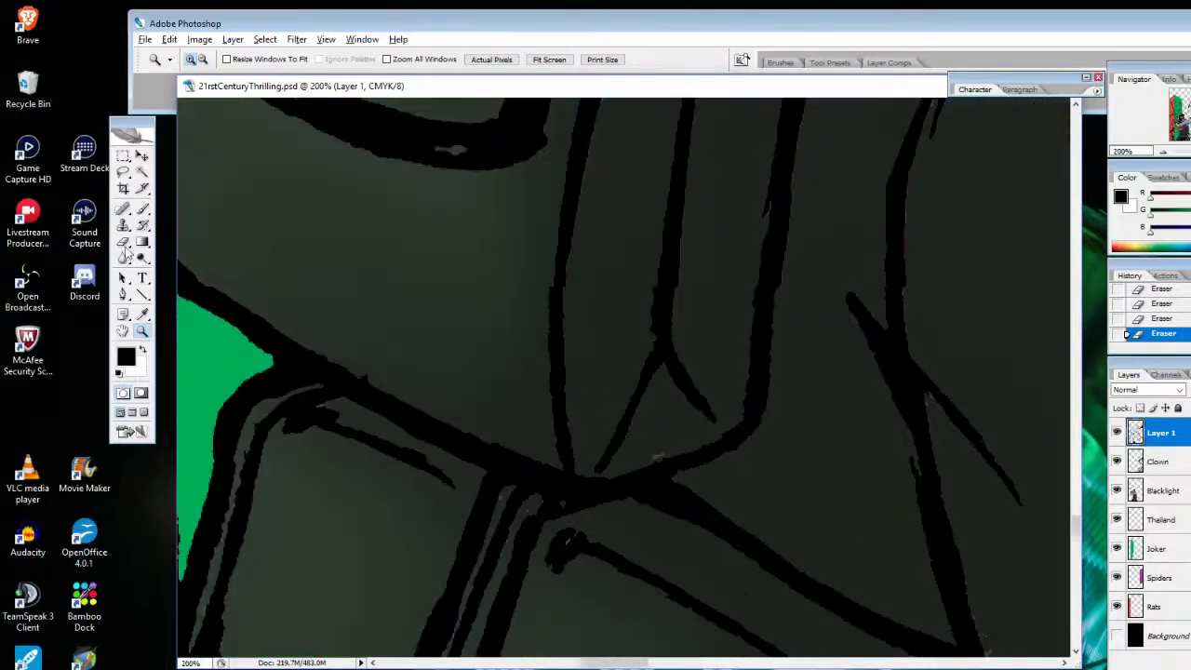
pyautogui.press('e')
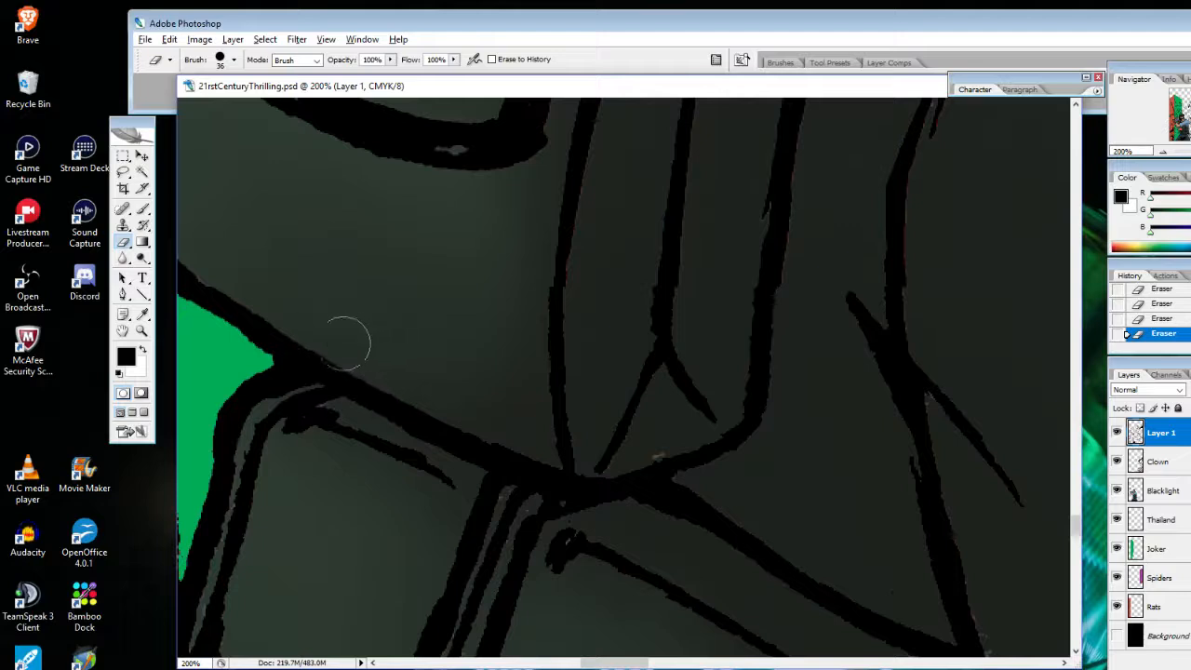
pyautogui.rightClick(442, 321)
pyautogui.moveTo(509, 363); pyautogui.dragTo(480, 361)
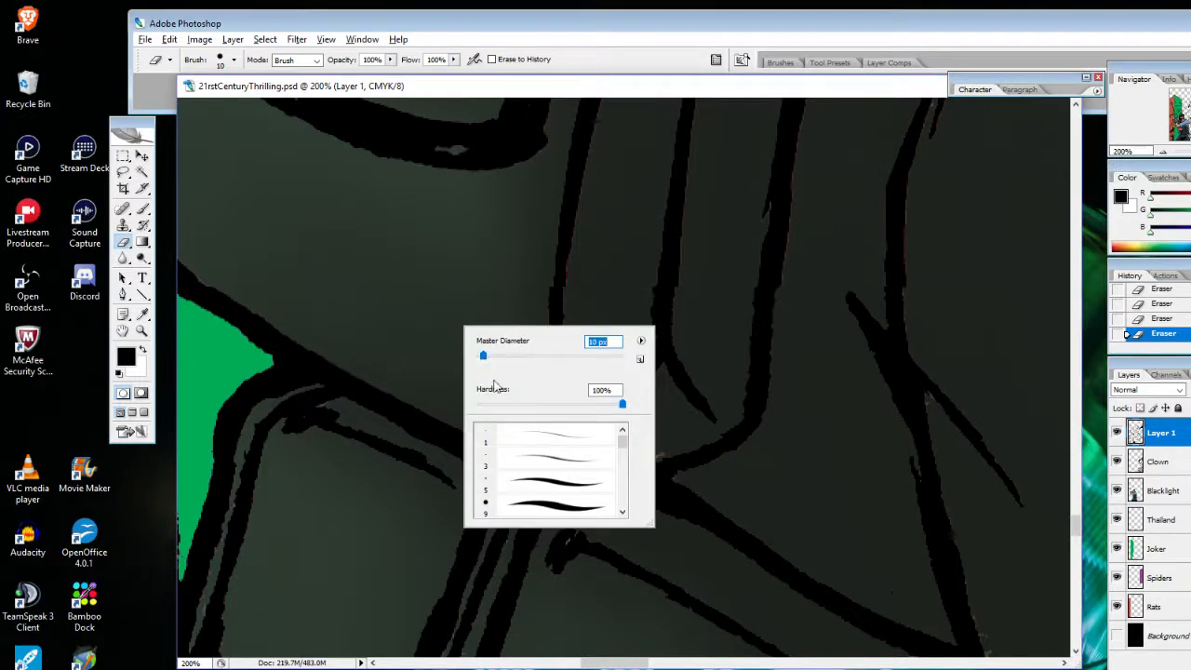
pyautogui.click(536, 454)
pyautogui.moveTo(296, 420)
pyautogui.mouseDown()
pyautogui.moveTo(312, 410)
pyautogui.moveTo(255, 426)
pyautogui.moveTo(220, 542)
pyautogui.moveTo(230, 465)
pyautogui.moveTo(227, 505)
pyautogui.mouseUp()
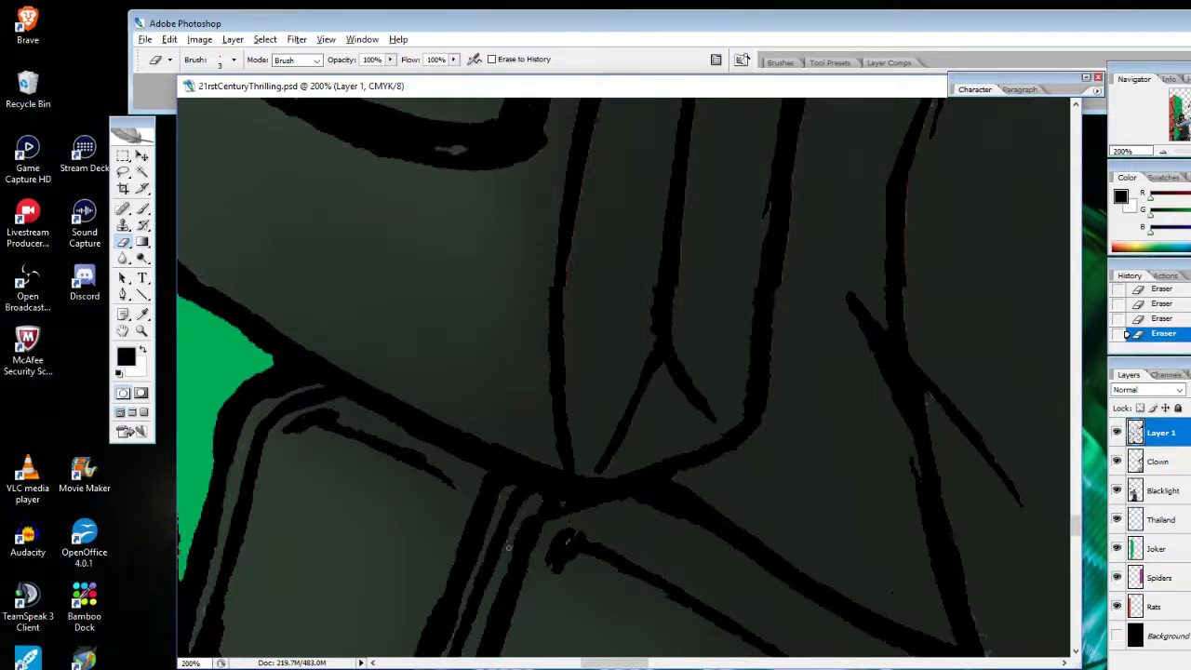
pyautogui.moveTo(558, 556); pyautogui.dragTo(562, 544)
pyautogui.moveTo(443, 585); pyautogui.dragTo(426, 630)
# Clean up the line art between the green folds and along the adjoining vest edge with the 3 px eraser and 5 px black brush
pyautogui.moveTo(599, 662); pyautogui.dragTo(575, 663)
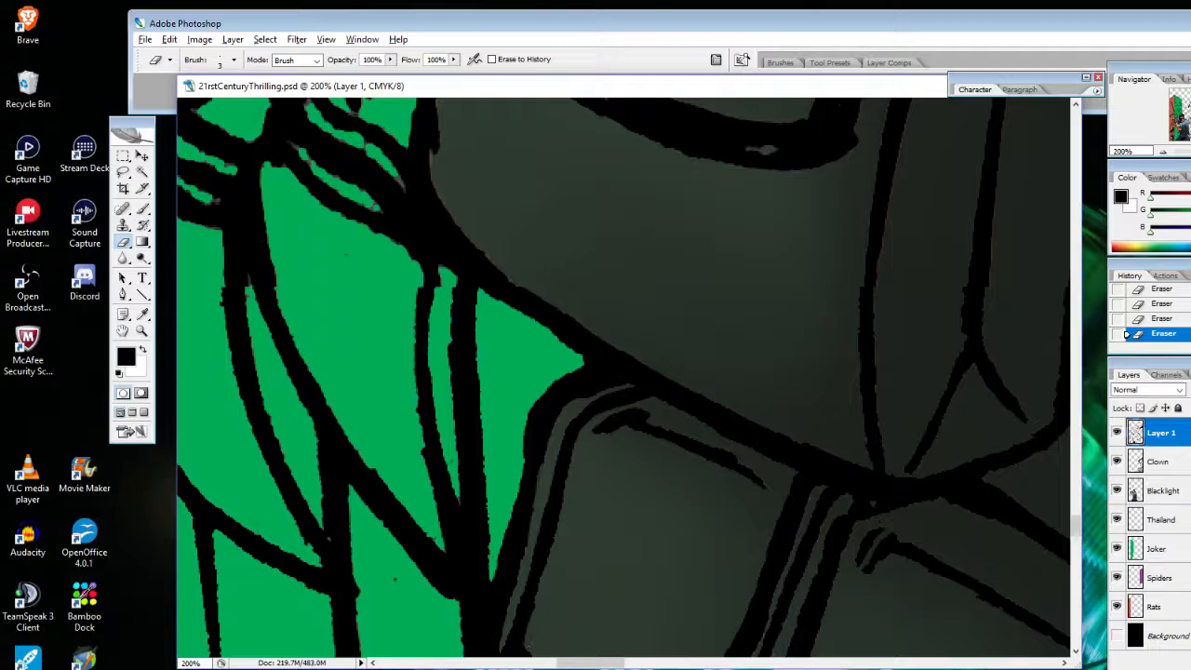
pyautogui.moveTo(570, 403); pyautogui.dragTo(600, 393)
pyautogui.moveTo(303, 153)
pyautogui.mouseDown()
pyautogui.moveTo(289, 143)
pyautogui.moveTo(370, 209)
pyautogui.moveTo(352, 199)
pyautogui.moveTo(408, 192)
pyautogui.moveTo(344, 142)
pyautogui.mouseUp()
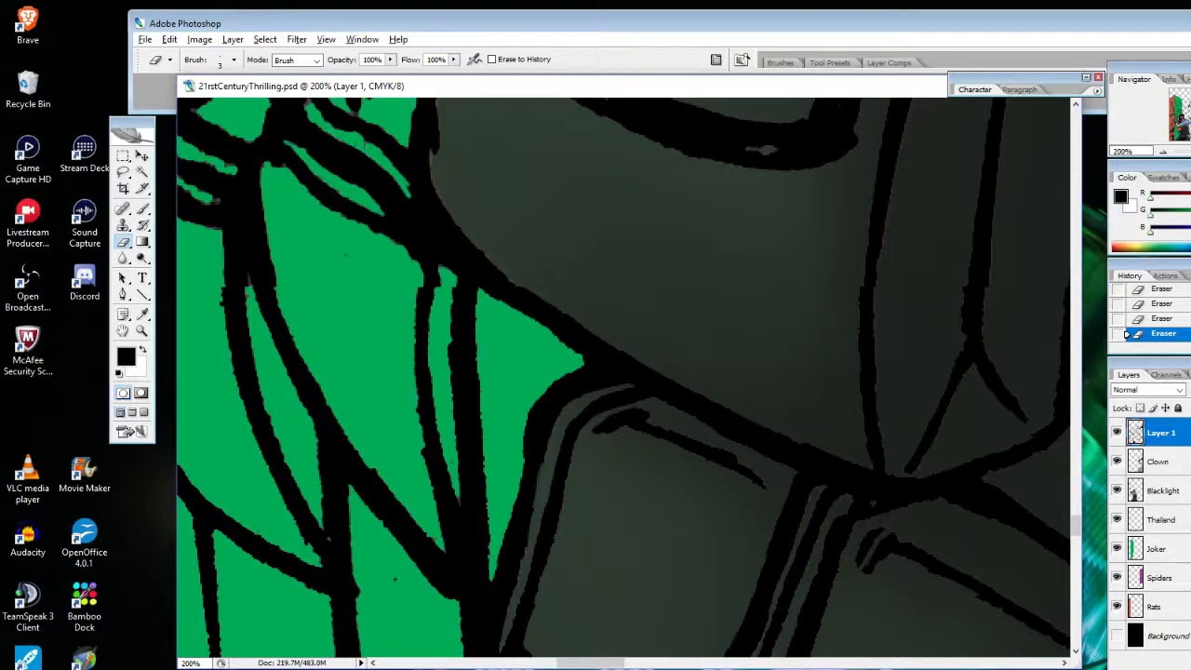
pyautogui.click(142, 208)
pyautogui.moveTo(378, 143); pyautogui.dragTo(397, 160)
pyautogui.moveTo(401, 175); pyautogui.dragTo(410, 196)
pyautogui.click(407, 191)
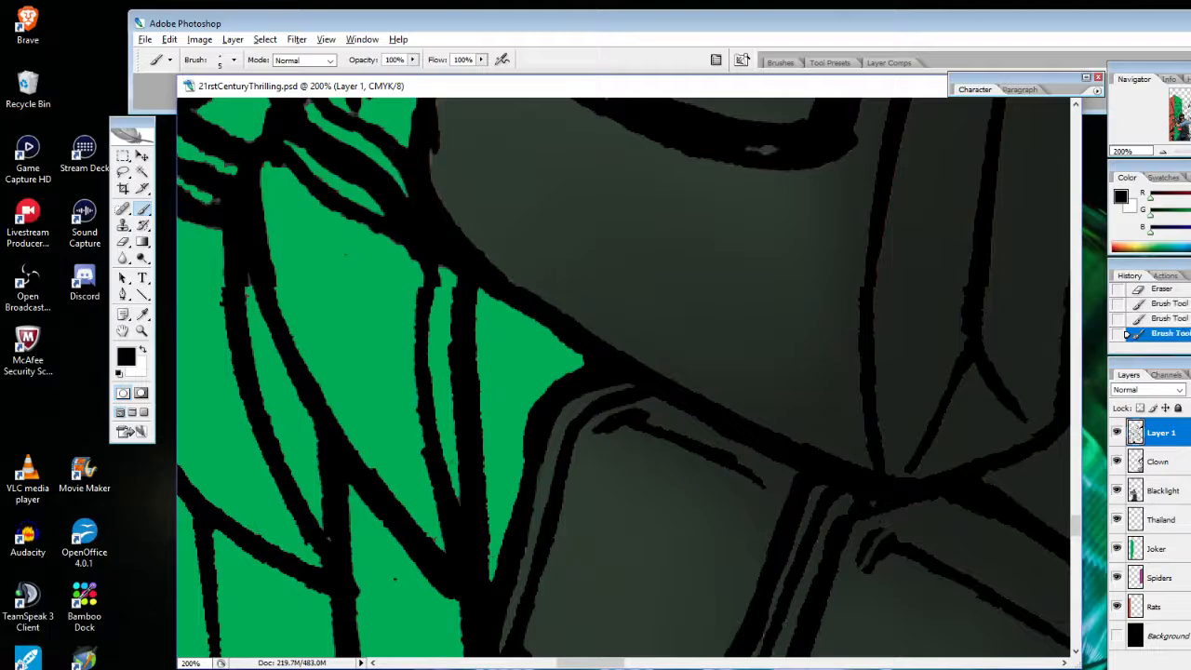
pyautogui.click(348, 124)
pyautogui.click(124, 242)
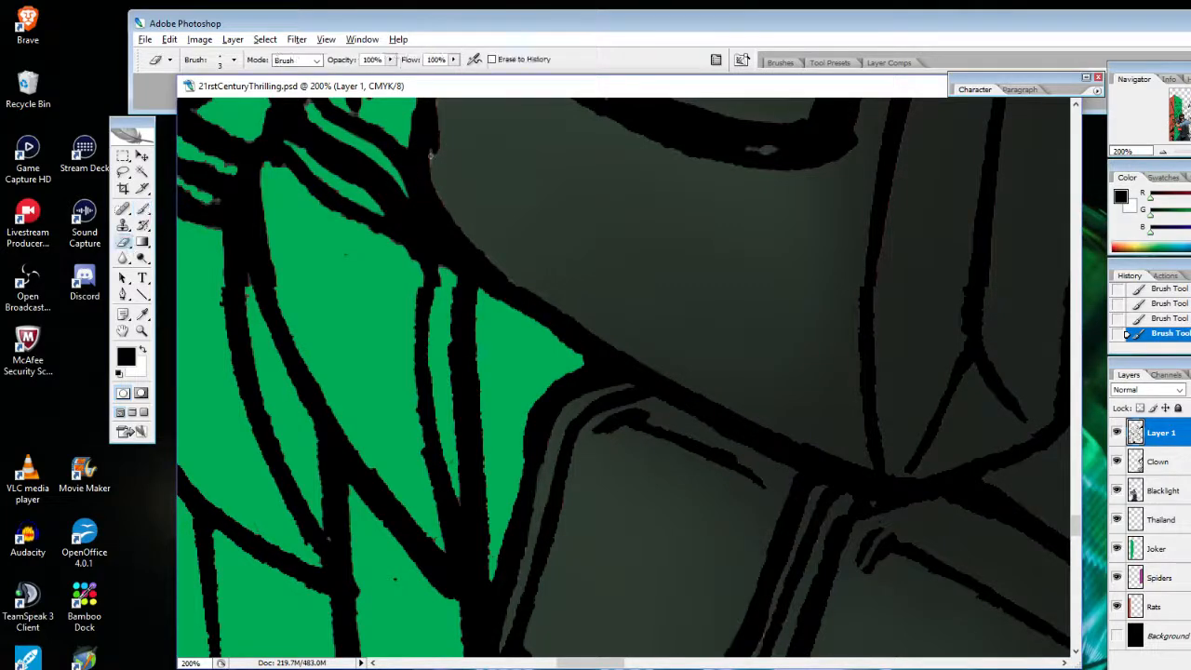
pyautogui.moveTo(431, 157); pyautogui.dragTo(432, 169)
# Clear the narrow gap between the double outlines of the pocket flap below the elbow on Layer 1 with the 3 px eraser
pyautogui.scroll(5, 1073, 532)
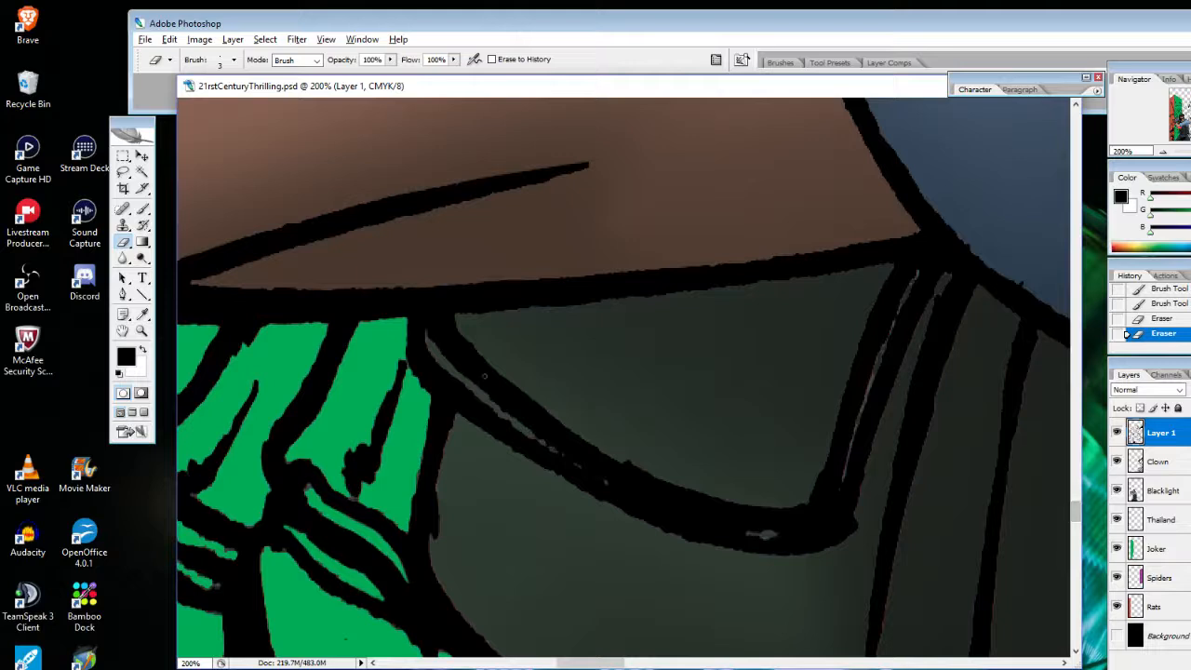
pyautogui.moveTo(523, 431)
pyautogui.mouseDown()
pyautogui.moveTo(616, 492)
pyautogui.moveTo(720, 533)
pyautogui.moveTo(766, 533)
pyautogui.mouseUp()
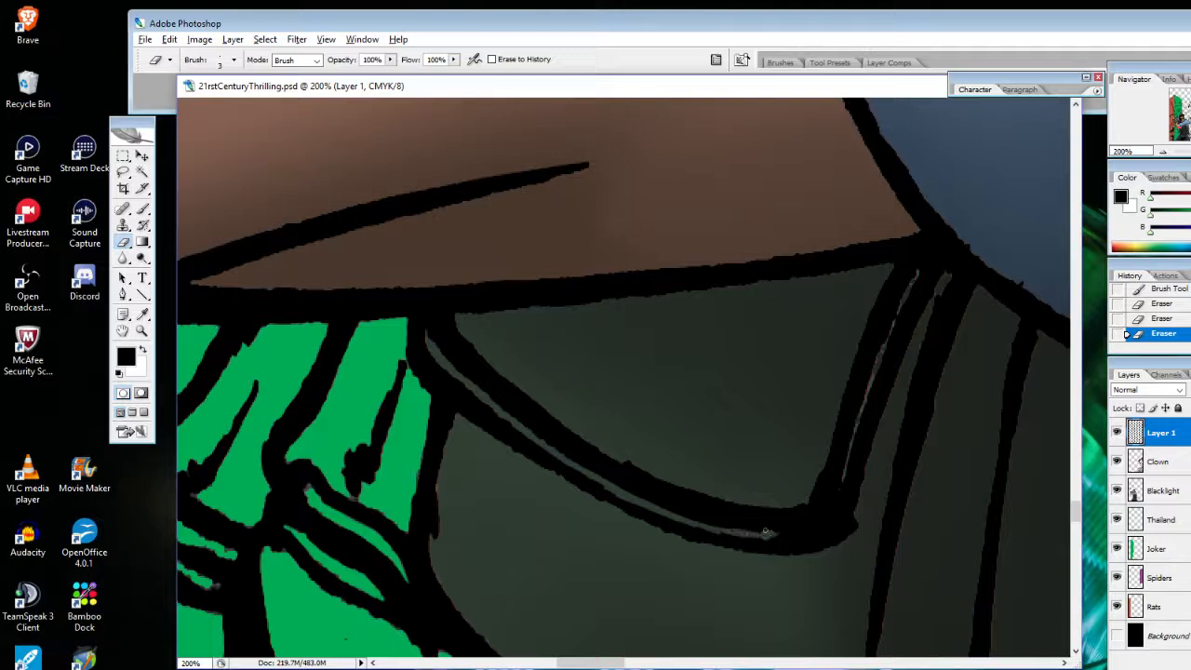
pyautogui.moveTo(848, 462); pyautogui.dragTo(841, 492)
pyautogui.moveTo(864, 402)
pyautogui.mouseDown()
pyautogui.moveTo(849, 449)
pyautogui.moveTo(918, 270)
pyautogui.mouseUp()
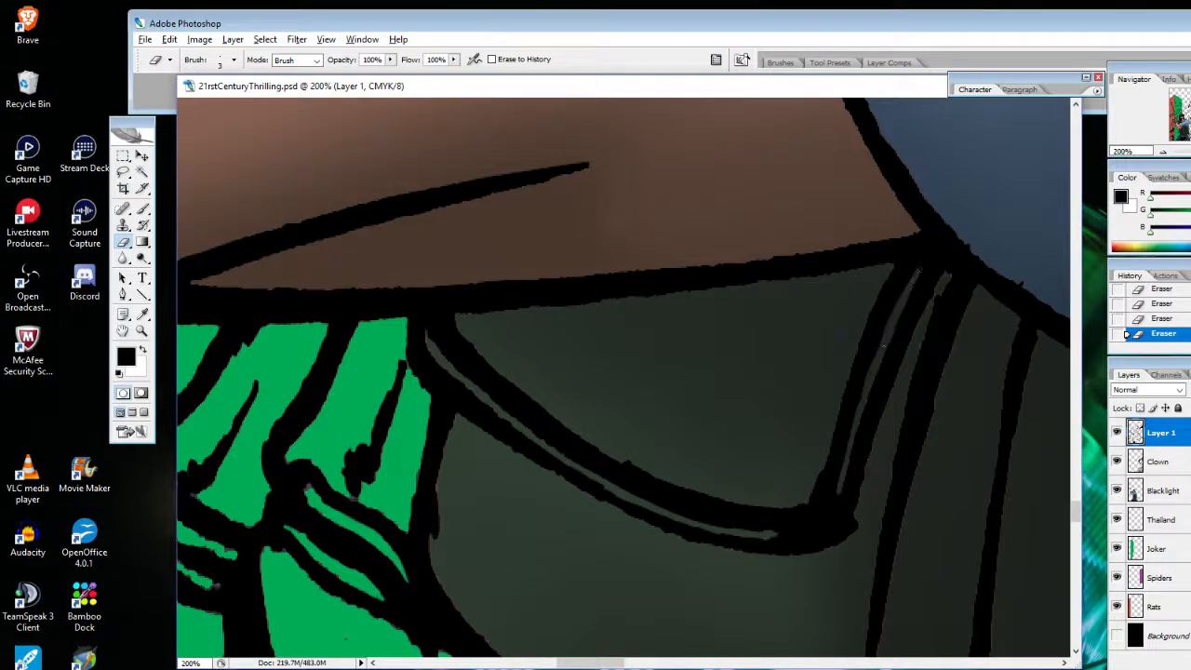
pyautogui.moveTo(878, 346); pyautogui.dragTo(873, 361)
# Smooth the inner side line of the flap below the elbow with the 5 px black brush and extend the outline gap into its lower corner
pyautogui.click(144, 211)
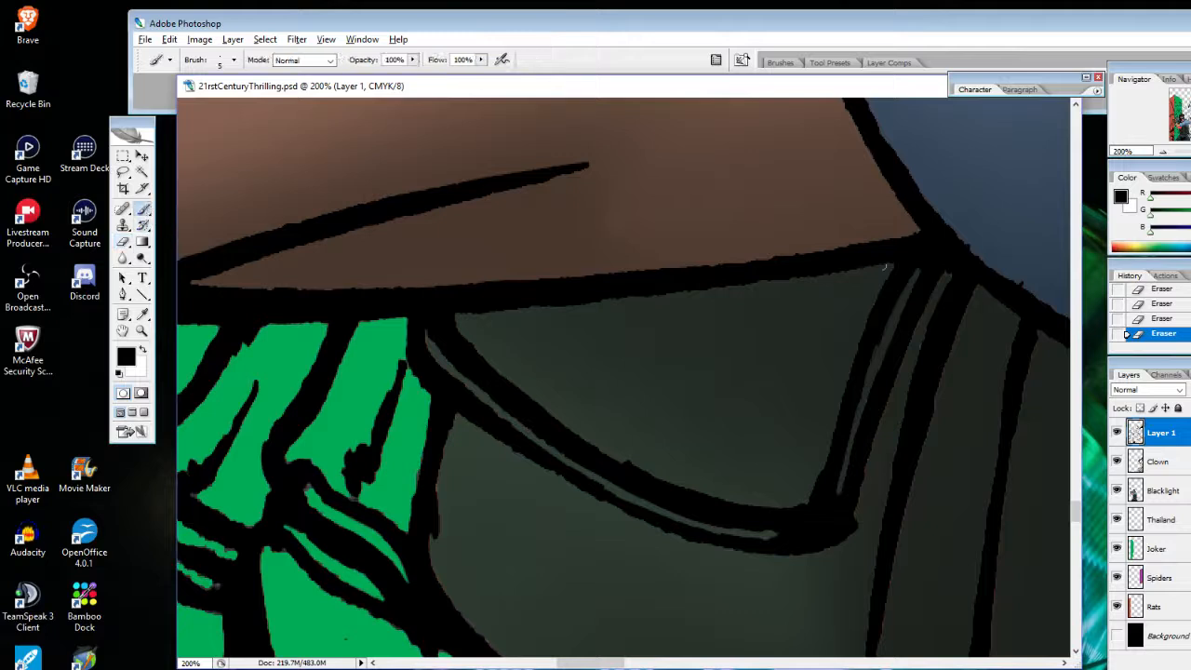
pyautogui.moveTo(877, 330); pyautogui.dragTo(859, 377)
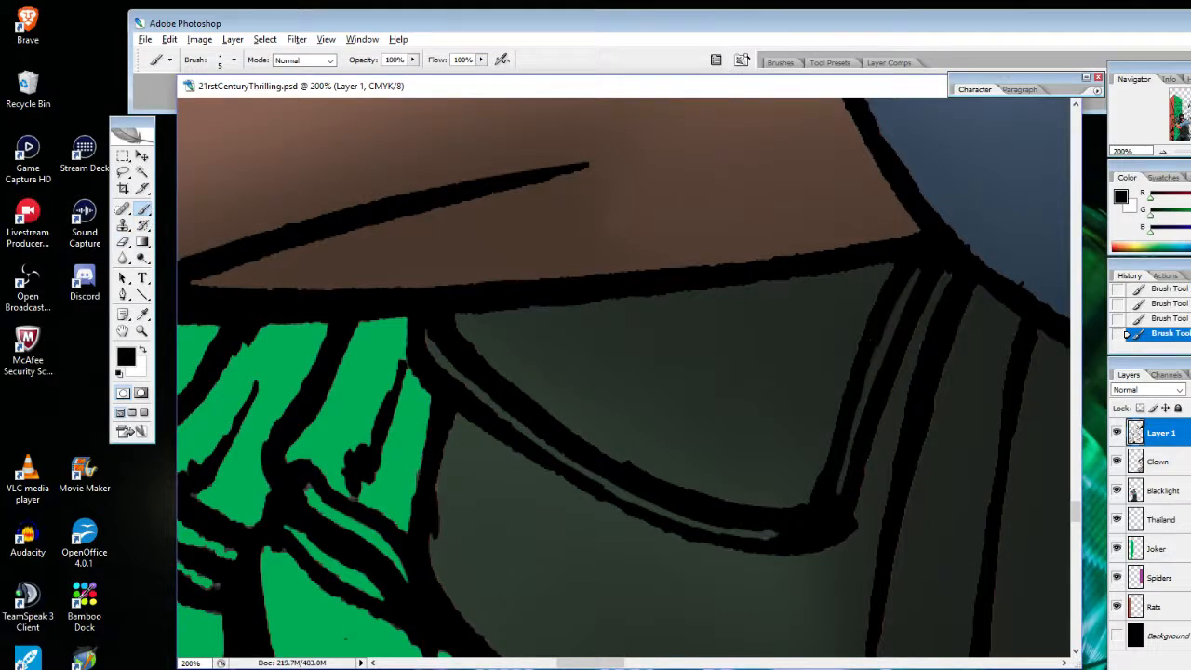
pyautogui.click(124, 358)
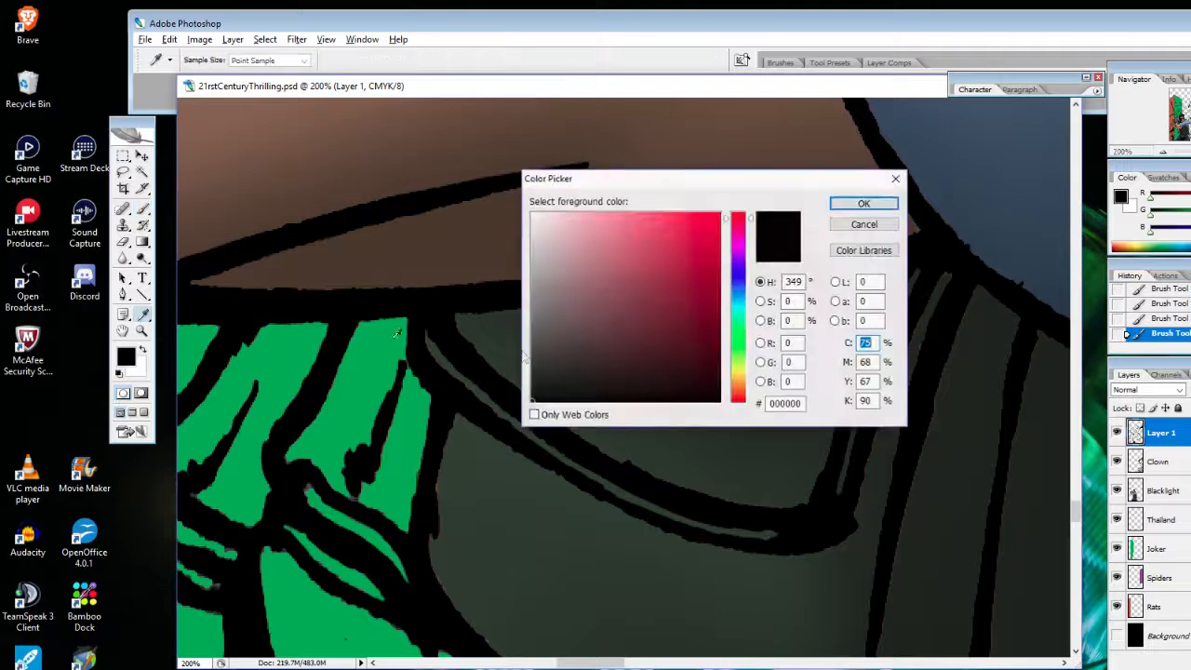
pyautogui.click(892, 201)
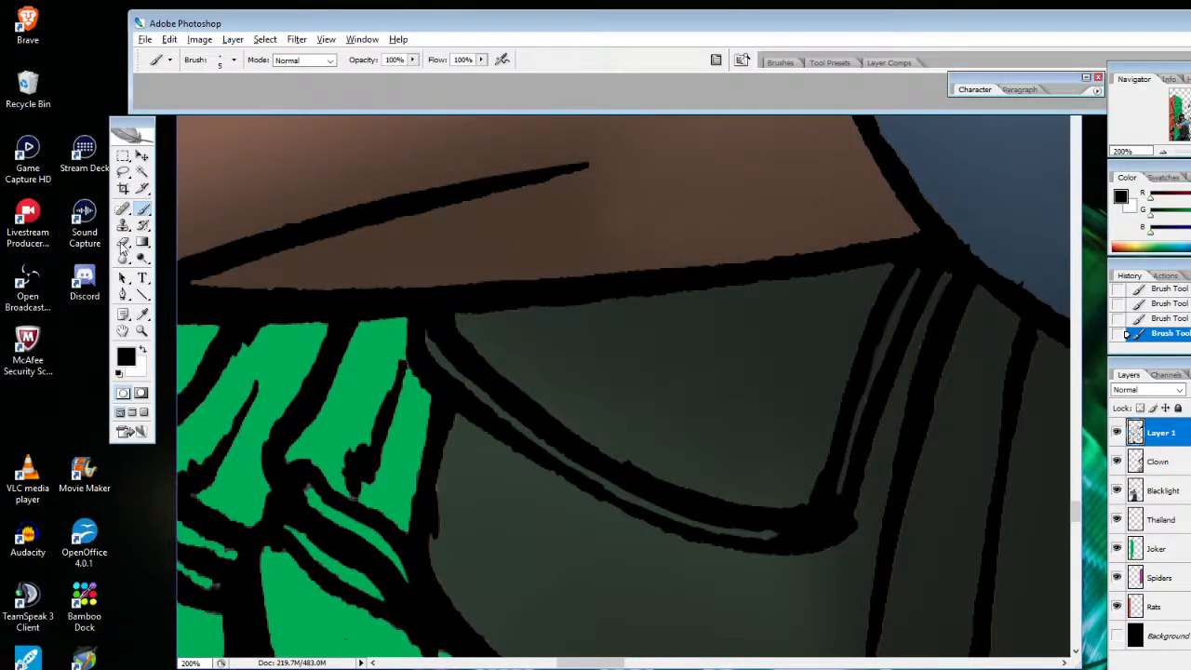
pyautogui.click(124, 244)
pyautogui.moveTo(855, 520)
pyautogui.mouseDown()
pyautogui.moveTo(822, 551)
pyautogui.moveTo(778, 536)
pyautogui.moveTo(802, 532)
pyautogui.mouseUp()
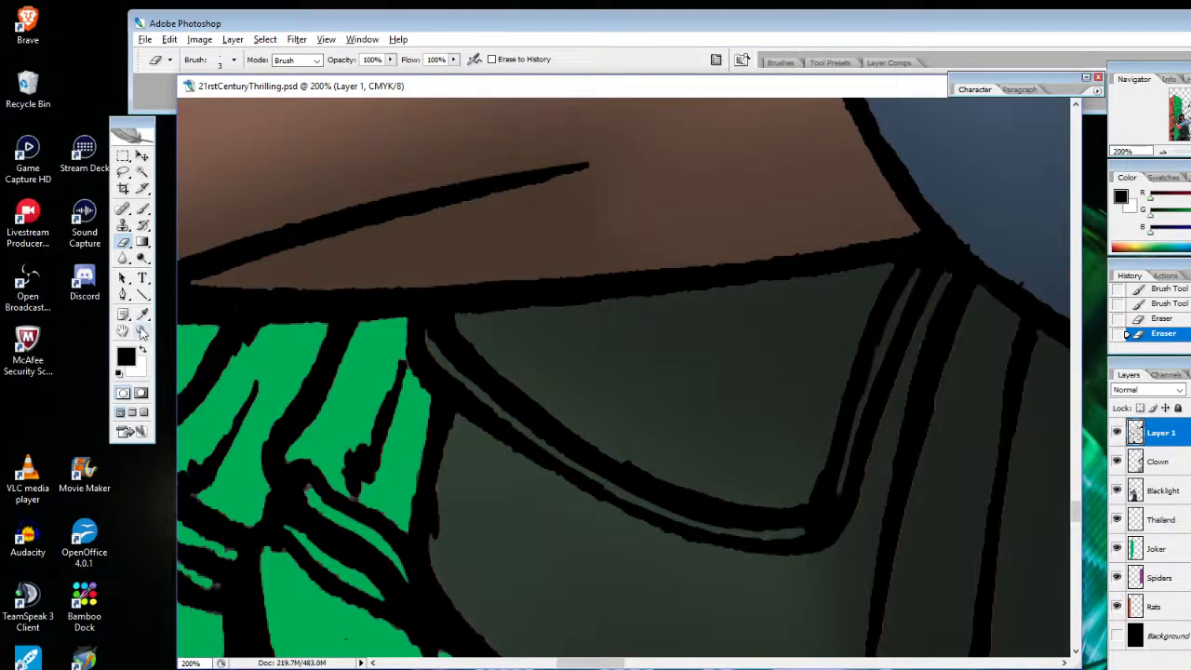
# Clear the gap between the double outlines along the large vest pocket flap's curved lower-left edge with the 3 px eraser
pyautogui.press('z')
pyautogui.keyDown('alt'); pyautogui.click(707, 449); pyautogui.keyUp('alt')
pyautogui.keyDown('alt'); pyautogui.click(732, 440); pyautogui.keyUp('alt')
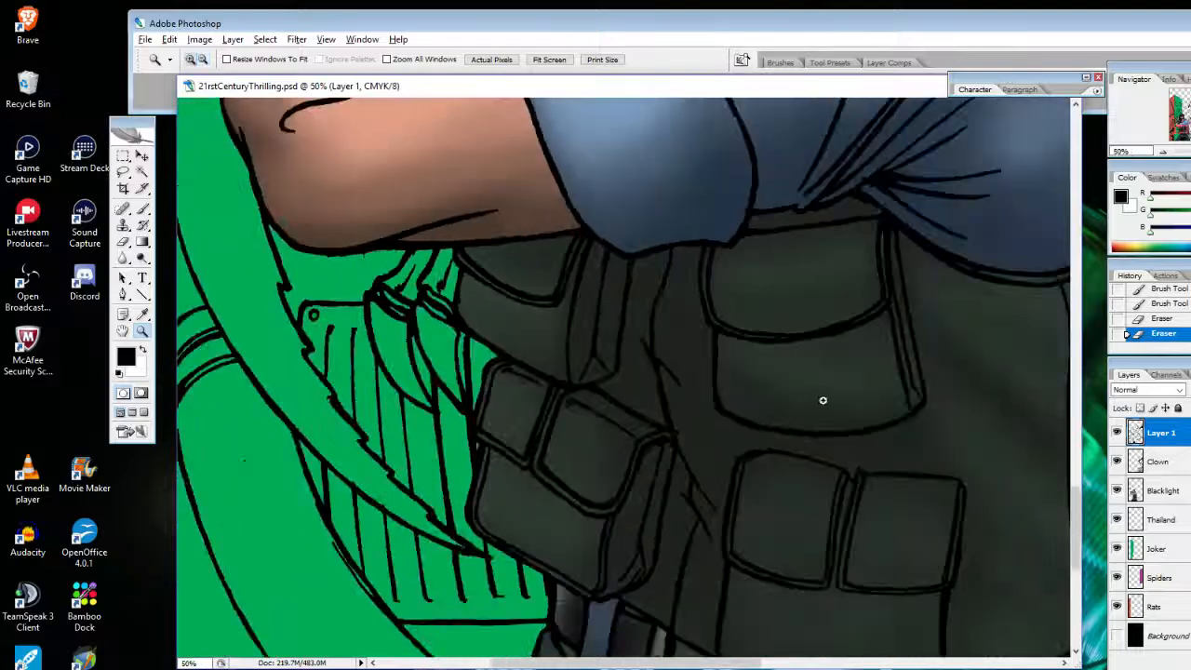
pyautogui.click(761, 346)
pyautogui.click(633, 384)
pyautogui.click(574, 341)
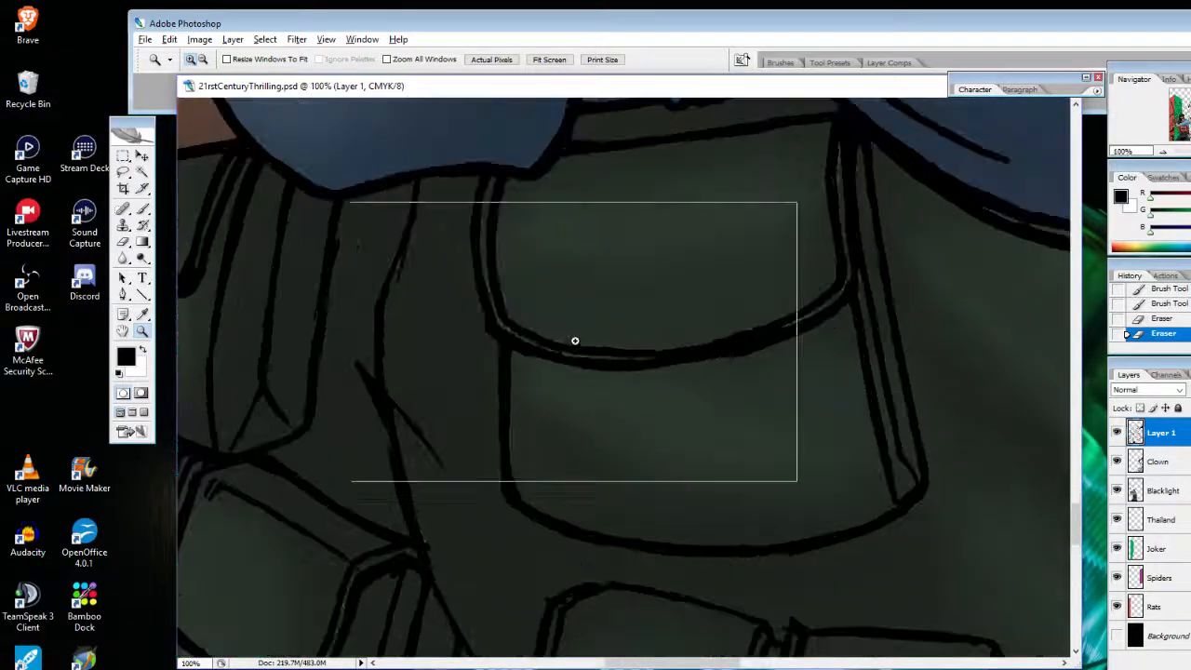
pyautogui.click(635, 319)
pyautogui.click(124, 243)
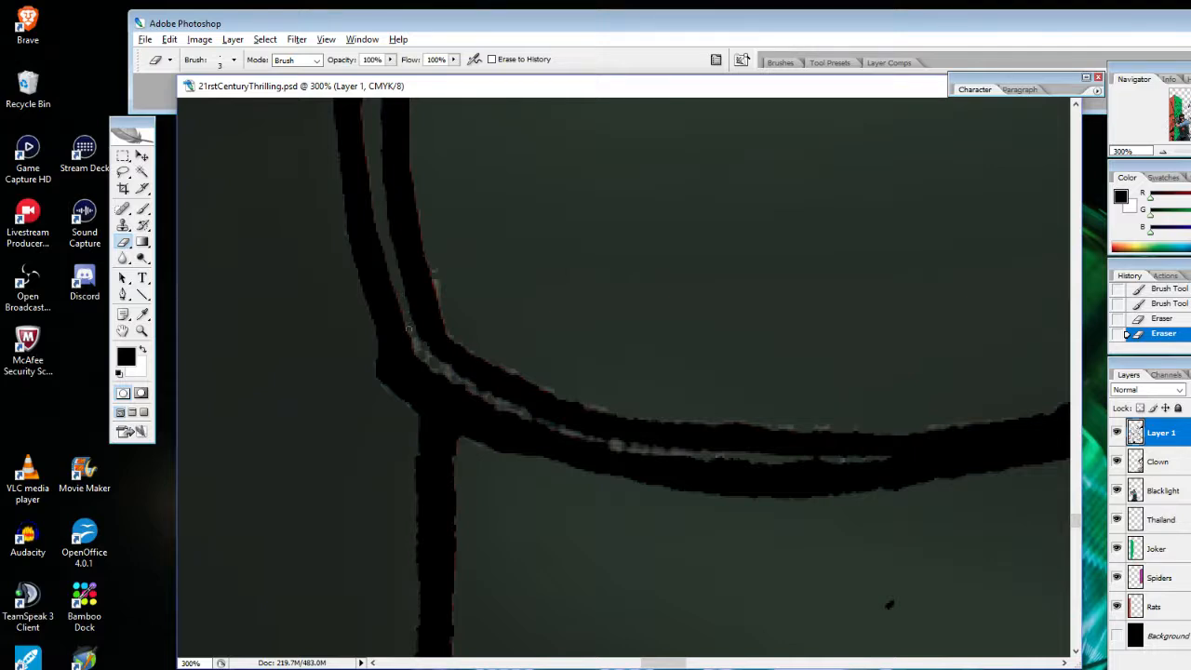
pyautogui.moveTo(415, 346)
pyautogui.mouseDown()
pyautogui.moveTo(415, 331)
pyautogui.moveTo(454, 379)
pyautogui.mouseUp()
pyautogui.rightClick(466, 327)
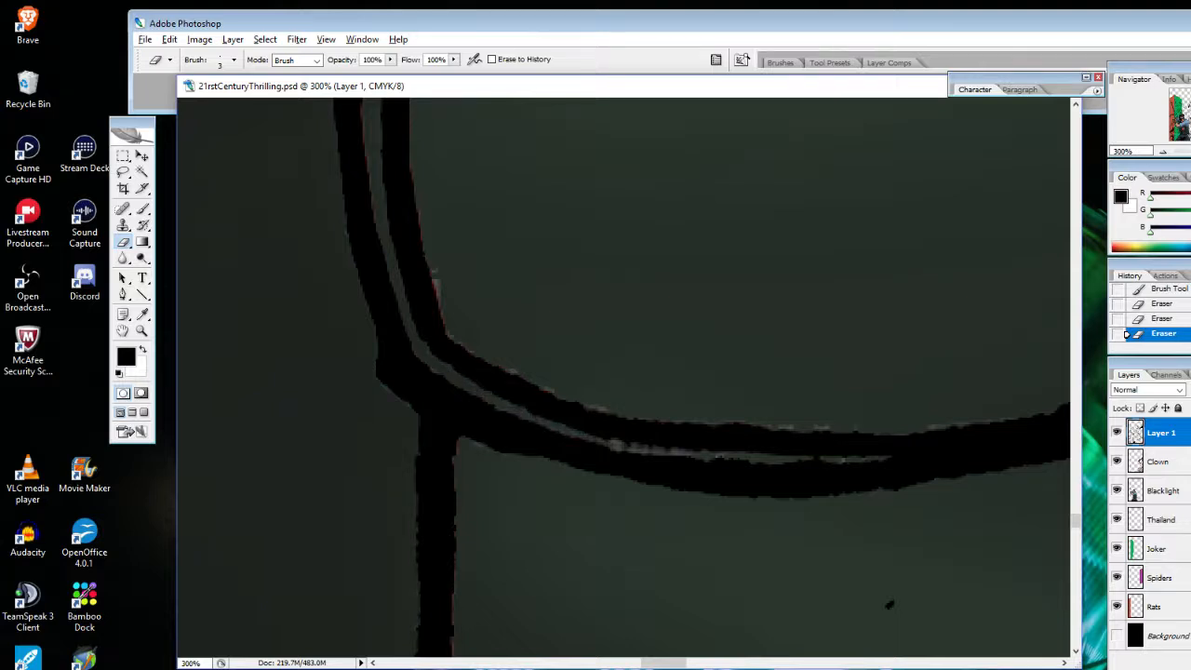
pyautogui.click(696, 452)
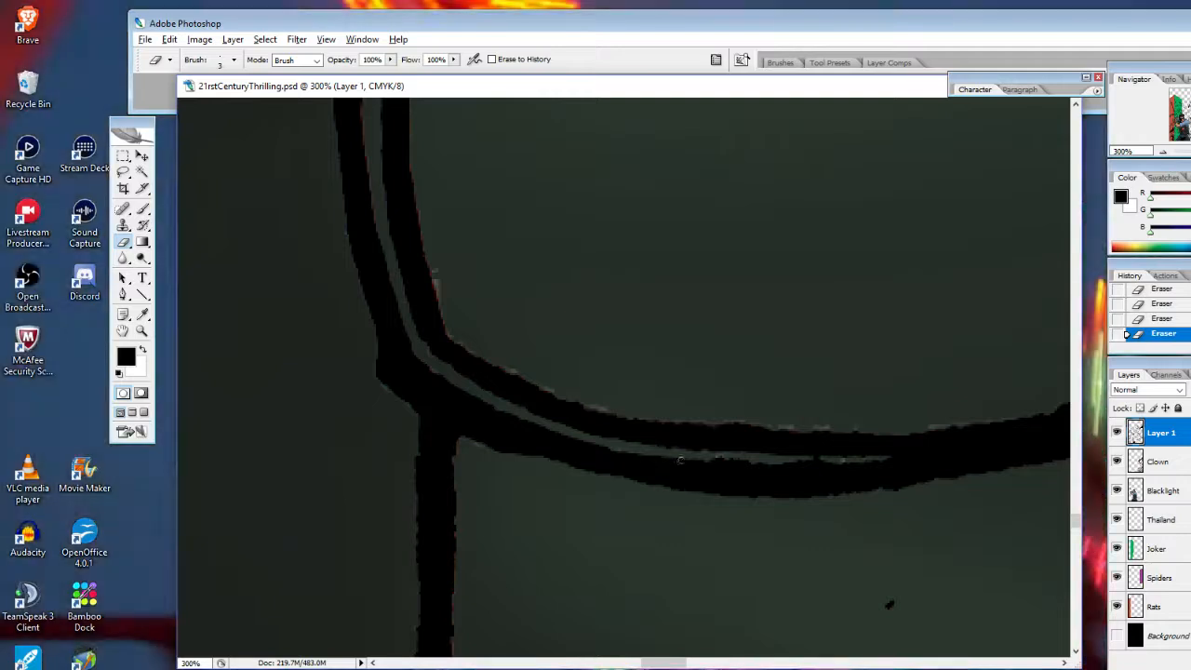
pyautogui.moveTo(842, 460); pyautogui.dragTo(811, 459)
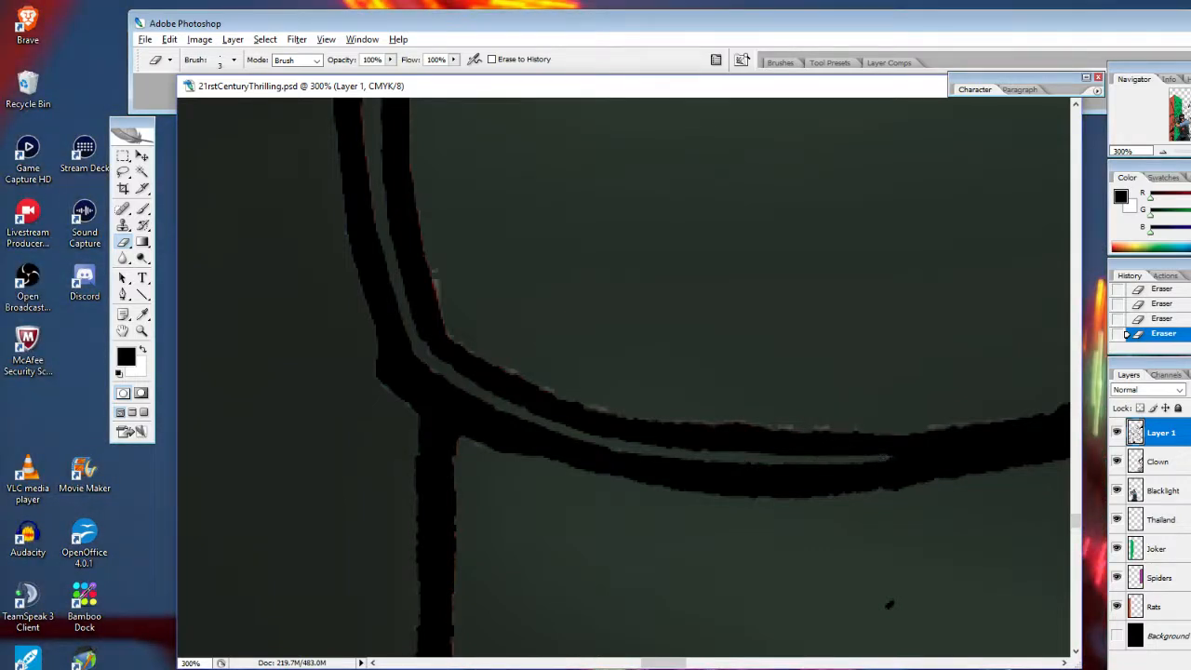
pyautogui.moveTo(888, 457); pyautogui.dragTo(921, 454)
# Erase the rough specks along the inner edge of the large pocket flap's curved outline with the 3 px eraser
pyautogui.moveTo(441, 268); pyautogui.dragTo(444, 306)
pyautogui.moveTo(507, 371); pyautogui.dragTo(525, 378)
pyautogui.moveTo(587, 402); pyautogui.dragTo(607, 409)
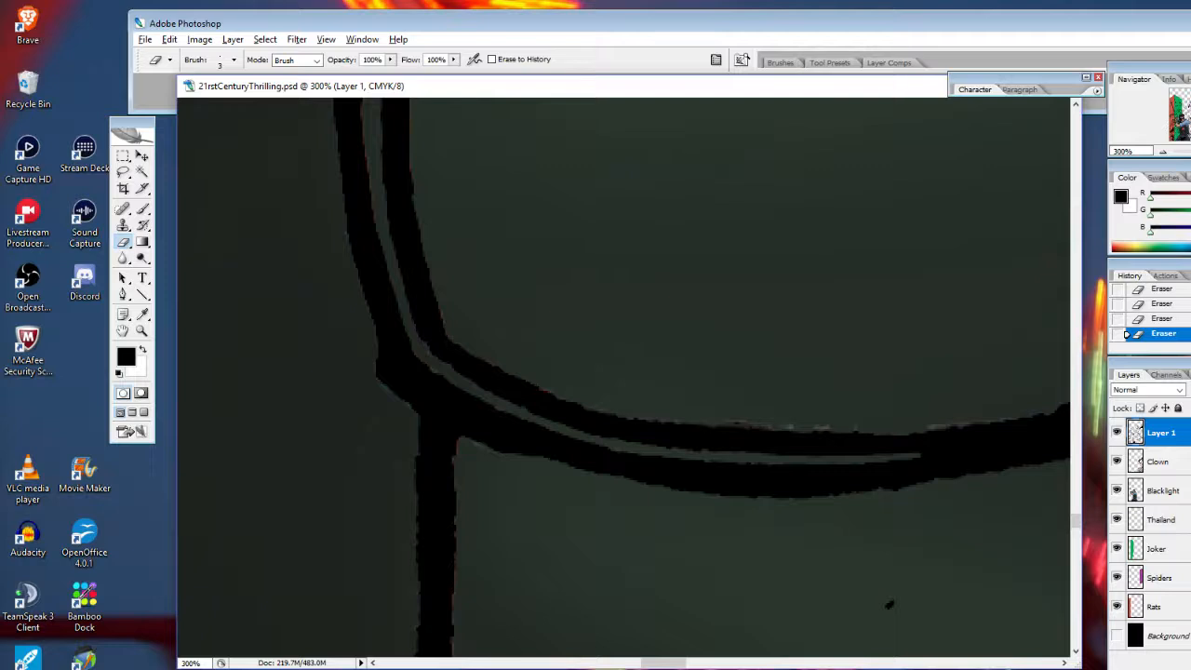
pyautogui.moveTo(704, 424)
pyautogui.mouseDown()
pyautogui.moveTo(798, 431)
pyautogui.moveTo(900, 410)
pyautogui.mouseUp()
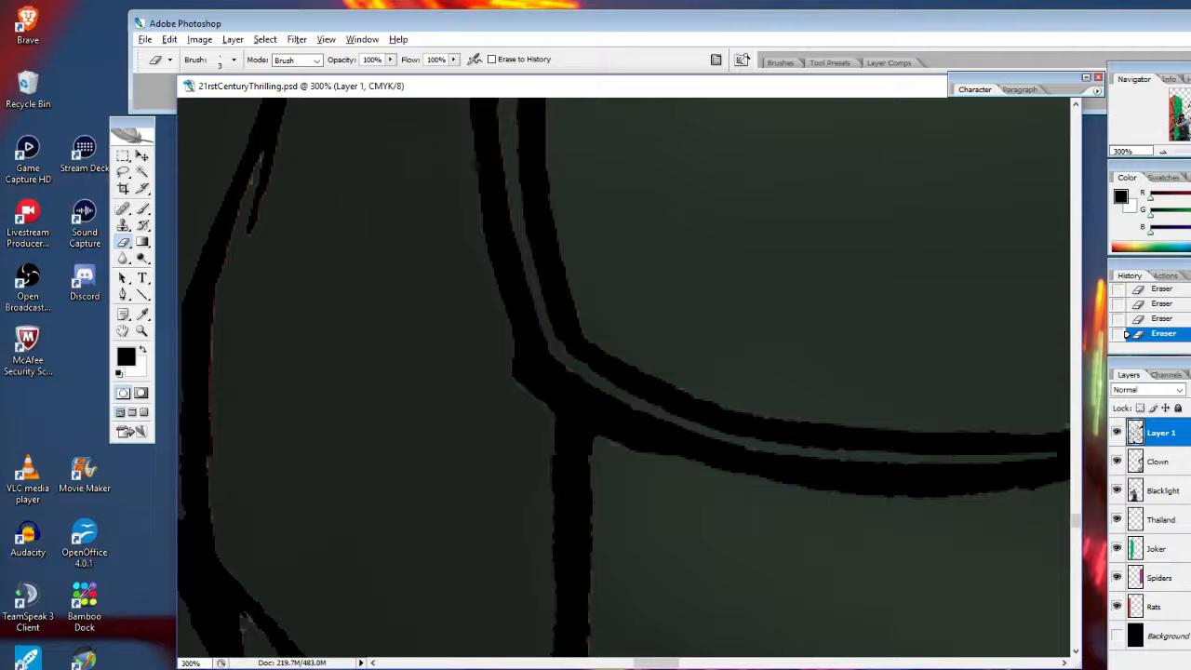
# Smooth both edges of the large flap's rising lower-right outline and lengthen the gap inside it with the 3 px eraser
pyautogui.moveTo(657, 663); pyautogui.dragTo(695, 663)
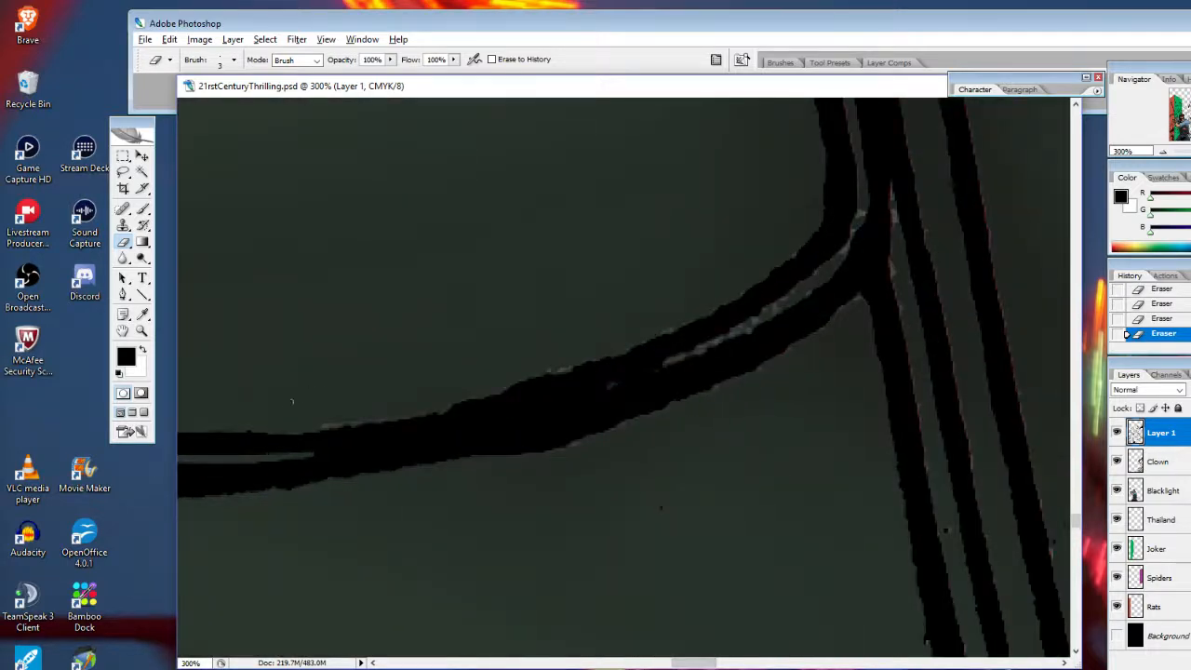
pyautogui.moveTo(439, 411); pyautogui.dragTo(592, 360)
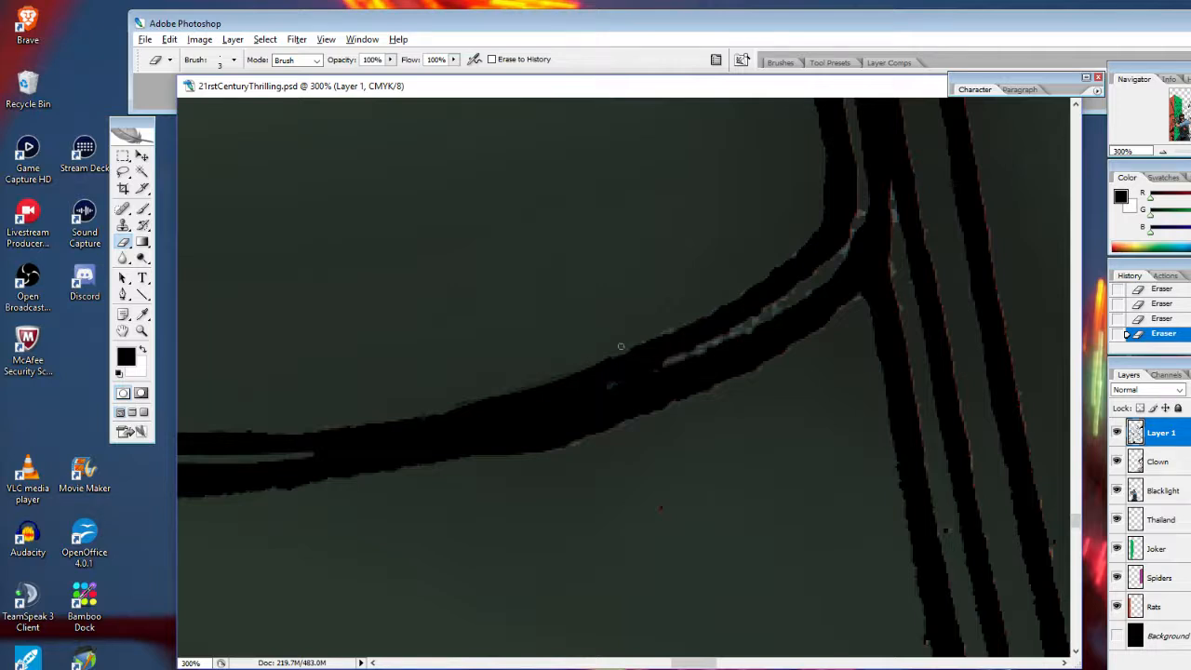
pyautogui.moveTo(610, 381)
pyautogui.mouseDown()
pyautogui.moveTo(588, 389)
pyautogui.moveTo(733, 333)
pyautogui.moveTo(545, 405)
pyautogui.mouseUp()
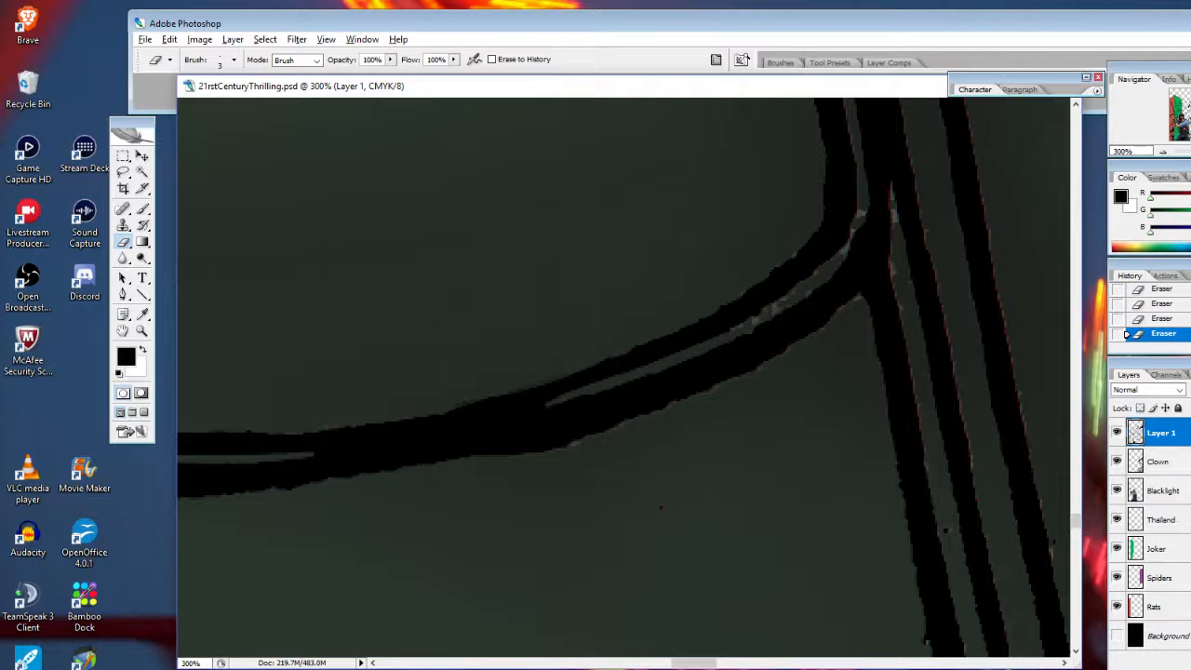
pyautogui.moveTo(762, 366)
pyautogui.mouseDown()
pyautogui.moveTo(713, 387)
pyautogui.moveTo(814, 354)
pyautogui.moveTo(524, 453)
pyautogui.mouseUp()
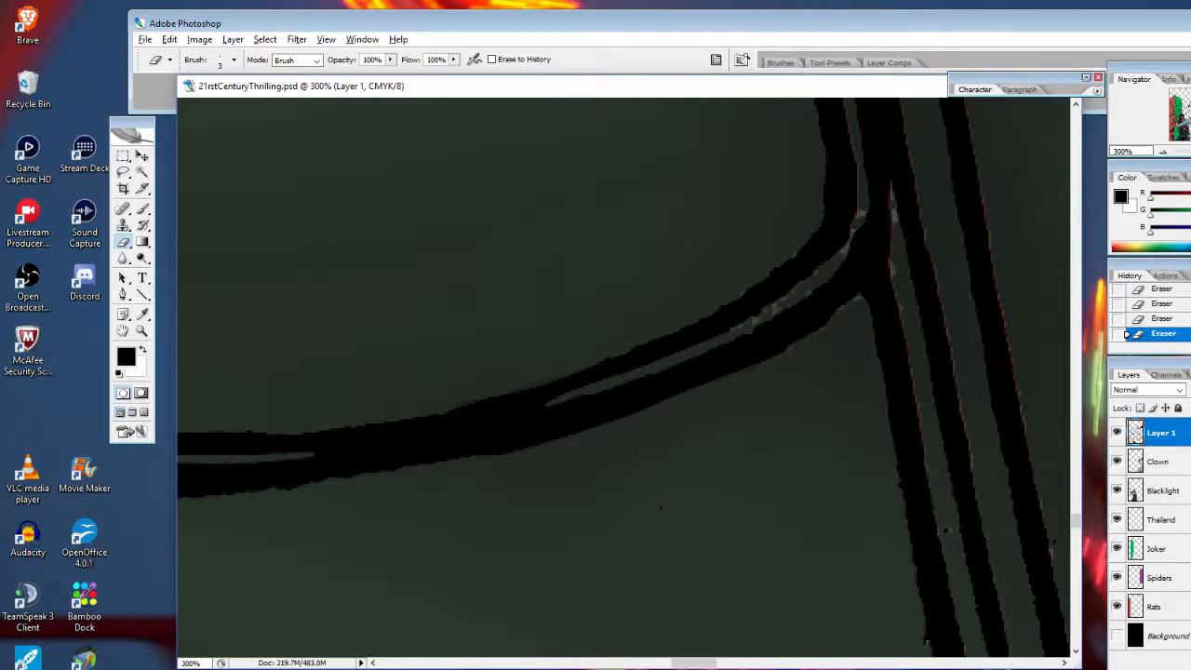
# Erase the leftover bits in the gap around the large flap's lower-right corner and beside the pocket's side line
pyautogui.moveTo(780, 305); pyautogui.dragTo(728, 332)
pyautogui.moveTo(828, 281); pyautogui.dragTo(808, 292)
pyautogui.moveTo(866, 220)
pyautogui.mouseDown()
pyautogui.moveTo(862, 204)
pyautogui.moveTo(843, 248)
pyautogui.mouseUp()
pyautogui.moveTo(797, 284); pyautogui.dragTo(754, 314)
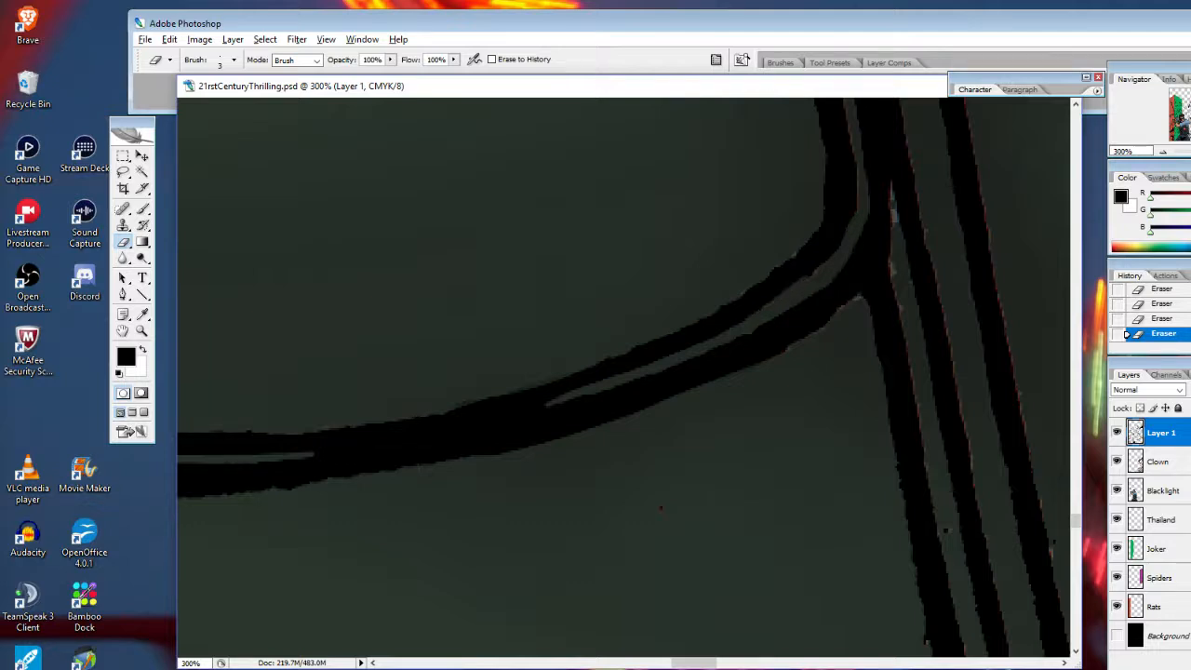
pyautogui.moveTo(829, 318); pyautogui.dragTo(806, 335)
pyautogui.moveTo(897, 193); pyautogui.dragTo(895, 233)
# Clear the gaps between the side lines at the large pocket's upper-right corner and smooth their edges with the 3 px eraser
pyautogui.click(141, 330)
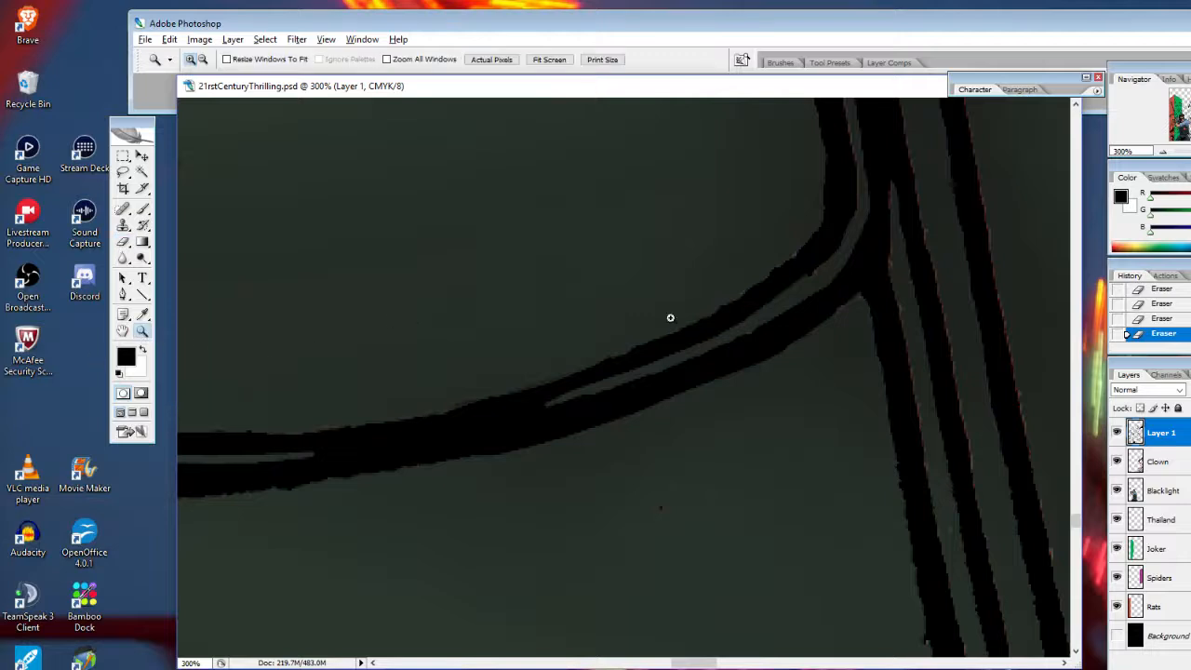
pyautogui.keyDown('alt'); pyautogui.click(793, 352); pyautogui.keyUp('alt')
pyautogui.keyDown('alt'); pyautogui.click(775, 371); pyautogui.keyUp('alt')
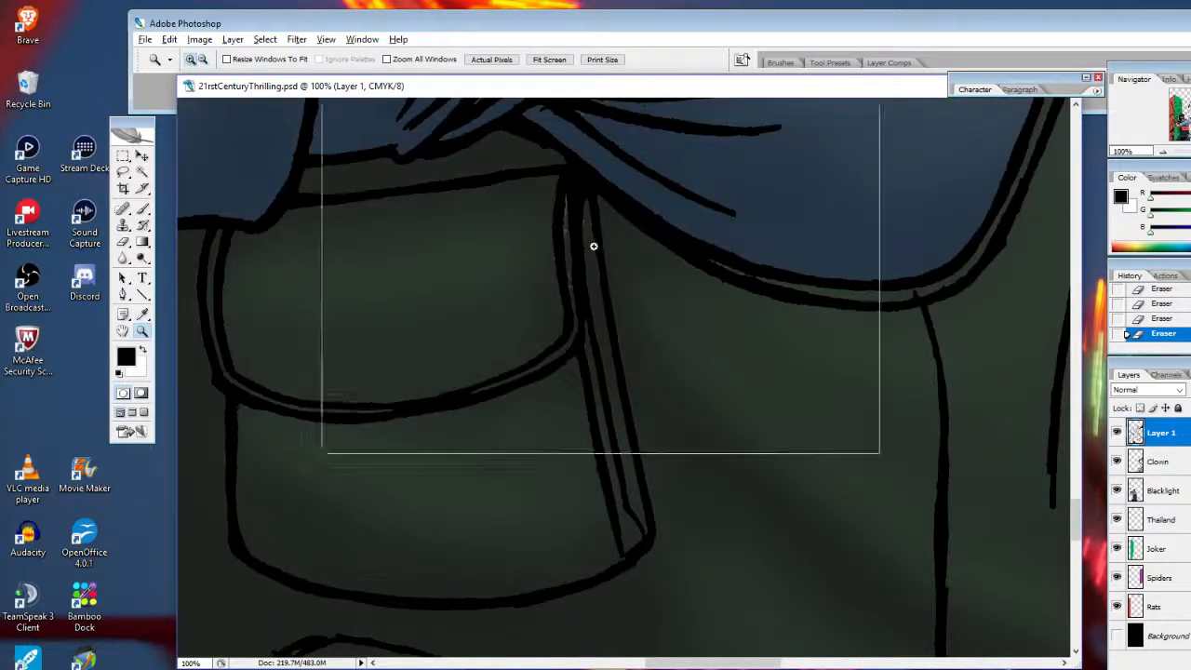
pyautogui.click(590, 247)
pyautogui.click(579, 322)
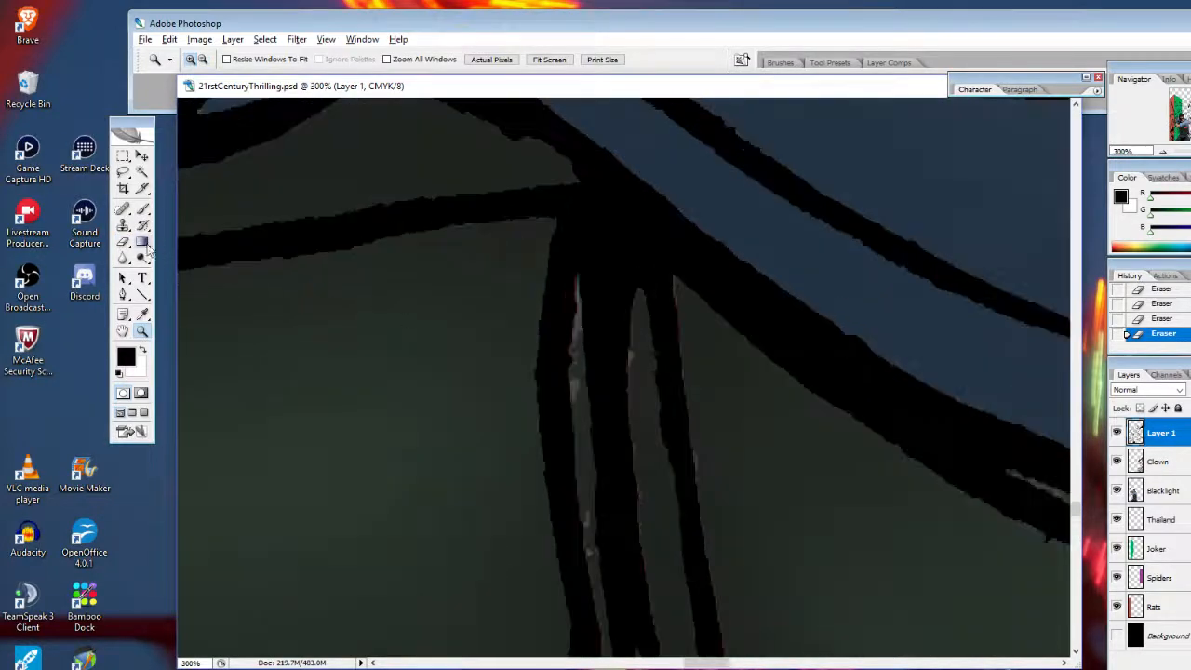
pyautogui.click(123, 242)
pyautogui.moveTo(575, 285); pyautogui.dragTo(575, 397)
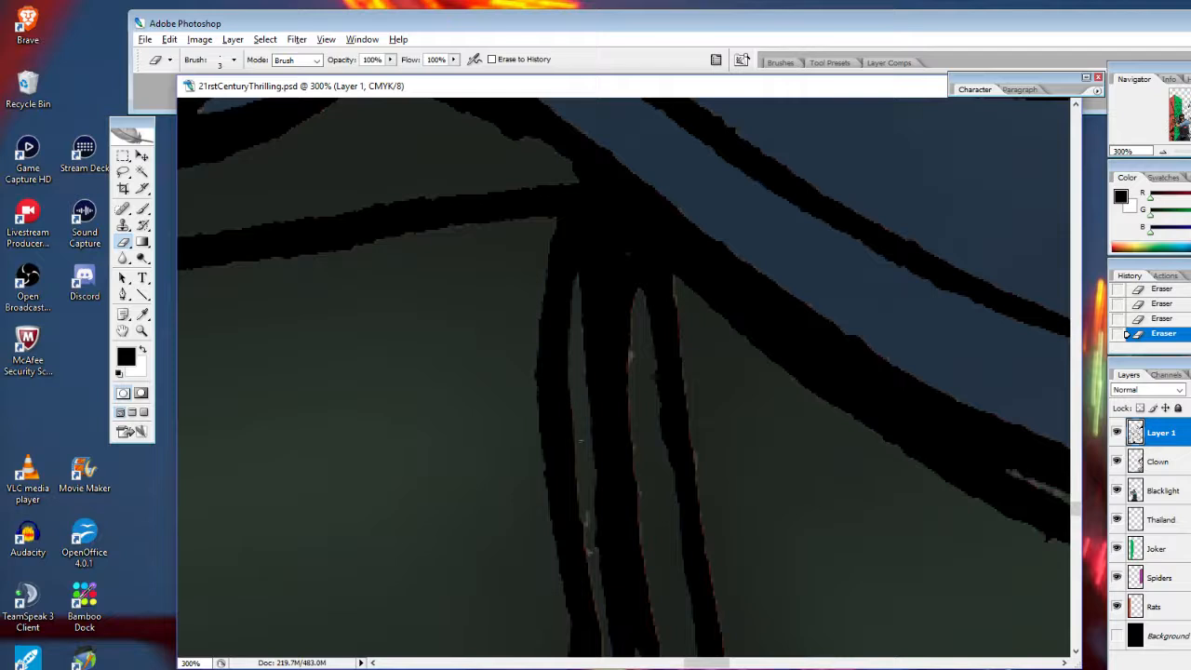
pyautogui.moveTo(583, 441); pyautogui.dragTo(589, 569)
pyautogui.moveTo(590, 487); pyautogui.dragTo(593, 515)
pyautogui.moveTo(635, 479); pyautogui.dragTo(631, 428)
pyautogui.moveTo(646, 525); pyautogui.dragTo(636, 484)
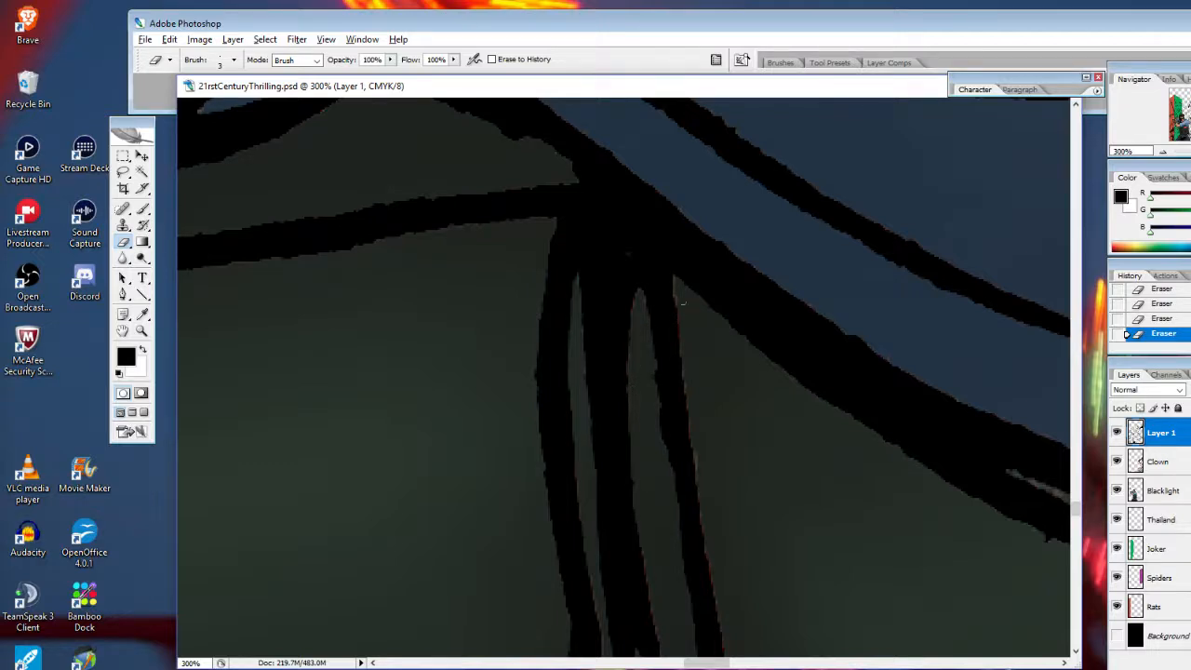
pyautogui.moveTo(683, 359); pyautogui.dragTo(698, 493)
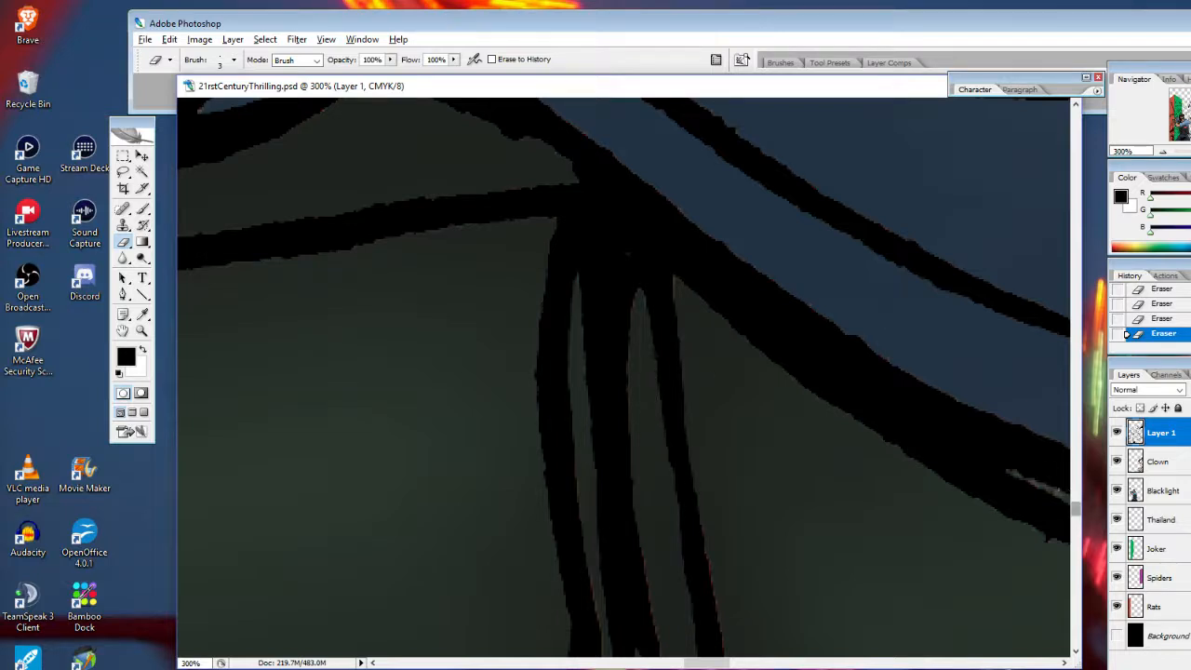
# Clear the gap between the double lines of the blue shirt's hem and touch up the outline, using the 3 px eraser and 5 px black brush
pyautogui.moveTo(1007, 470); pyautogui.dragTo(1057, 495)
pyautogui.click(143, 207)
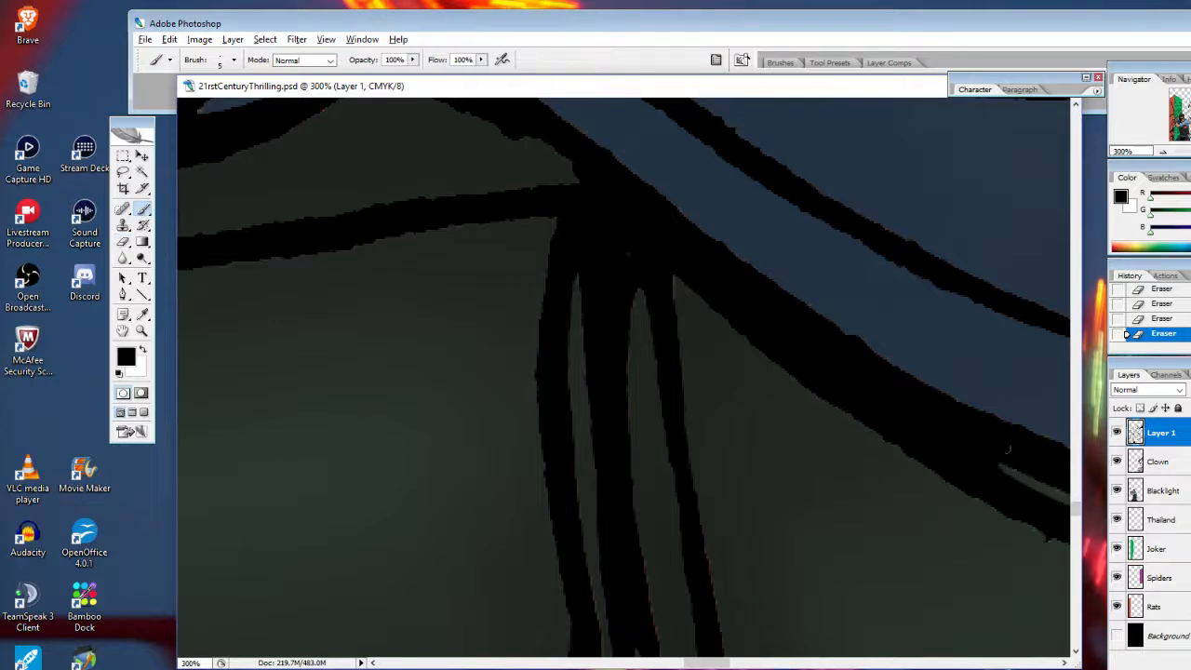
pyautogui.moveTo(1008, 450)
pyautogui.mouseDown()
pyautogui.moveTo(1068, 473)
pyautogui.moveTo(1037, 476)
pyautogui.moveTo(1070, 529)
pyautogui.mouseUp()
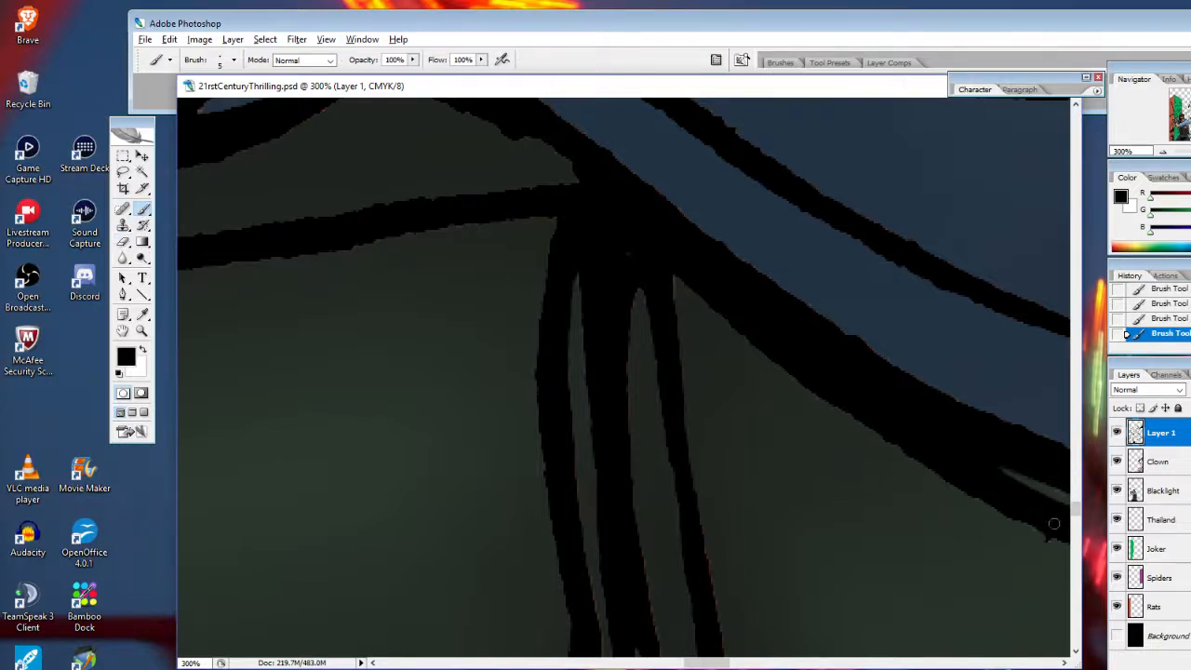
pyautogui.moveTo(699, 662); pyautogui.dragTo(732, 663)
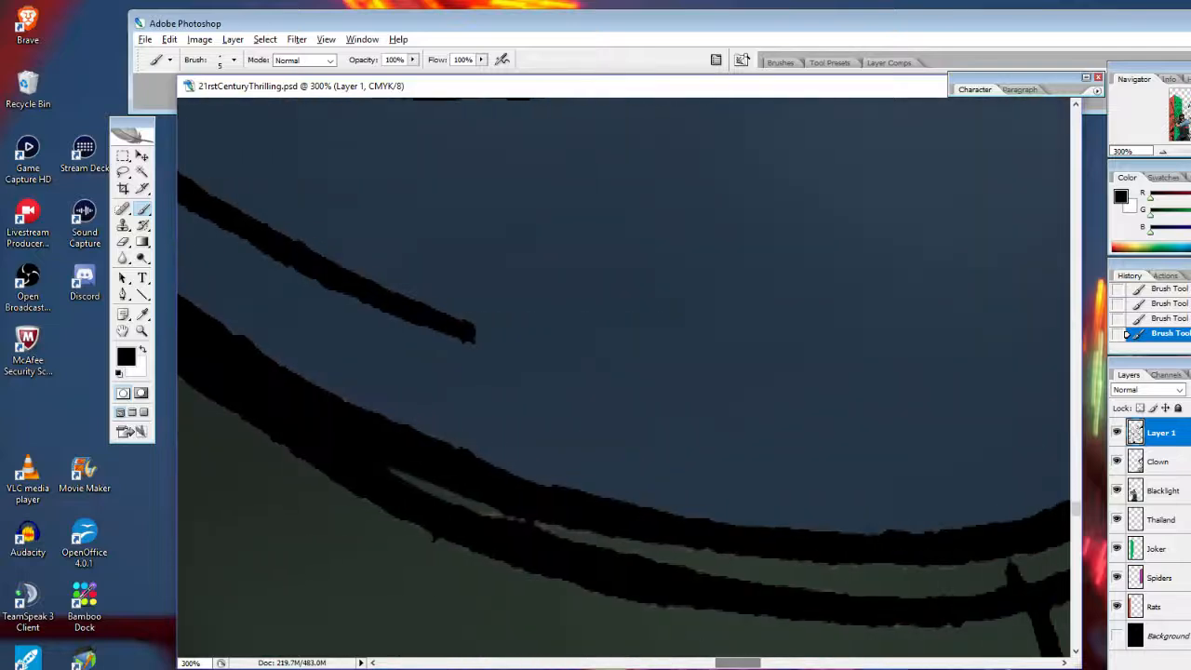
pyautogui.click(122, 242)
pyautogui.moveTo(476, 501); pyautogui.dragTo(625, 538)
pyautogui.moveTo(557, 526)
pyautogui.mouseDown()
pyautogui.moveTo(460, 506)
pyautogui.moveTo(570, 532)
pyautogui.mouseUp()
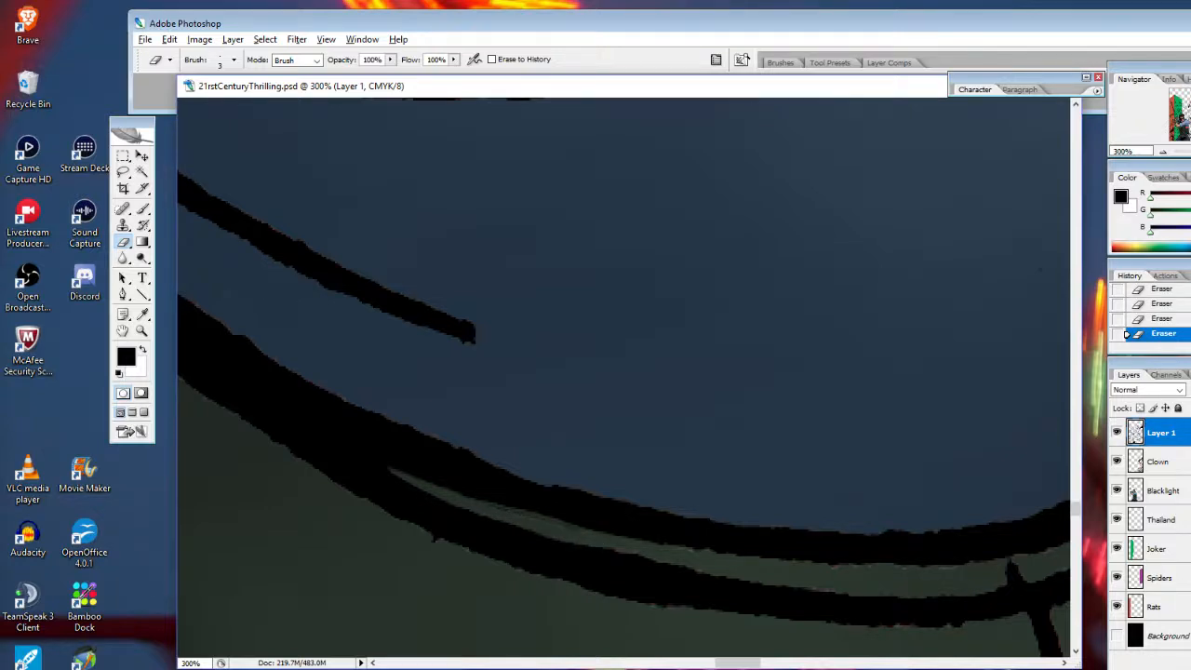
# Smooth the lower edge of the blue shirt's hem and trim the spur between its double lines with the 3 px eraser
pyautogui.moveTo(503, 511); pyautogui.dragTo(599, 535)
pyautogui.moveTo(1014, 563); pyautogui.dragTo(1015, 580)
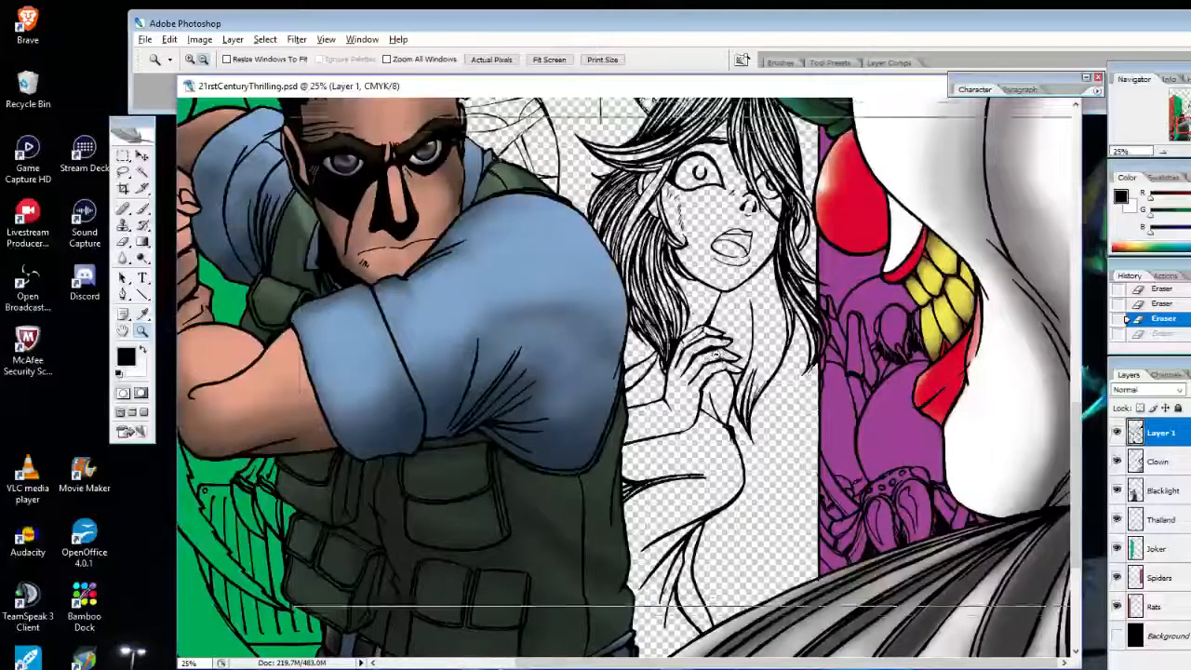
# On the Blacklight layer, lasso the uncoloured woman's neck, raised hand and the hair beside the man's shoulder
pyautogui.keyDown('alt'); pyautogui.click(715, 361); pyautogui.keyUp('alt')
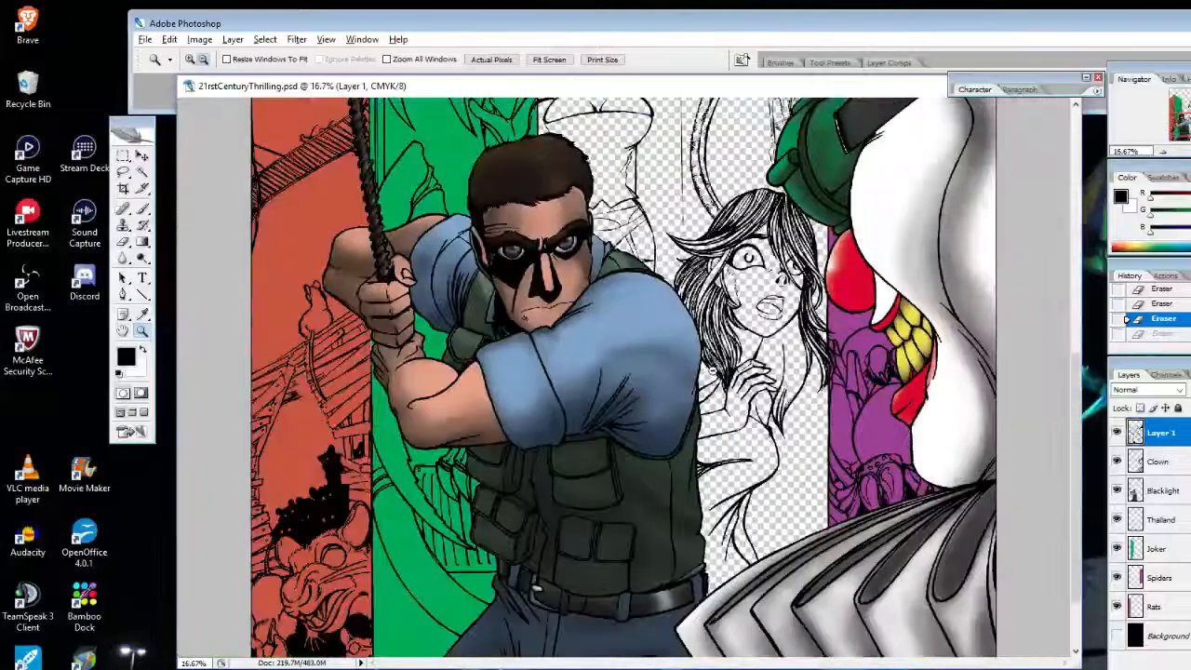
pyautogui.keyDown('alt'); pyautogui.click(715, 379); pyautogui.keyUp('alt')
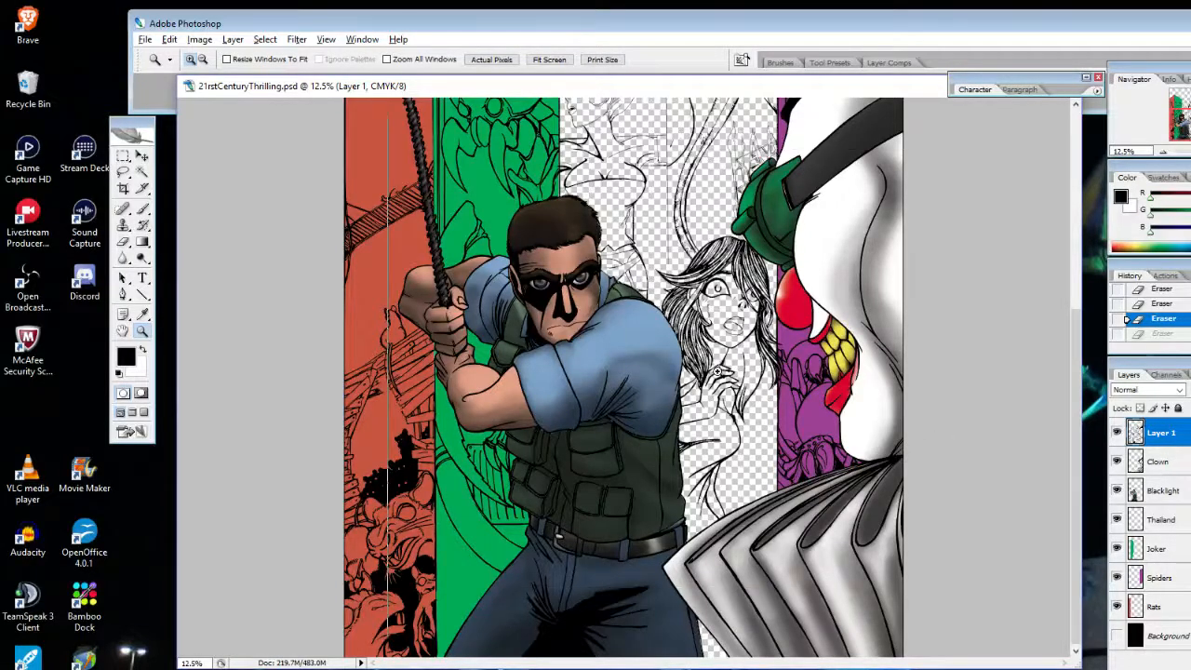
pyautogui.click(719, 367)
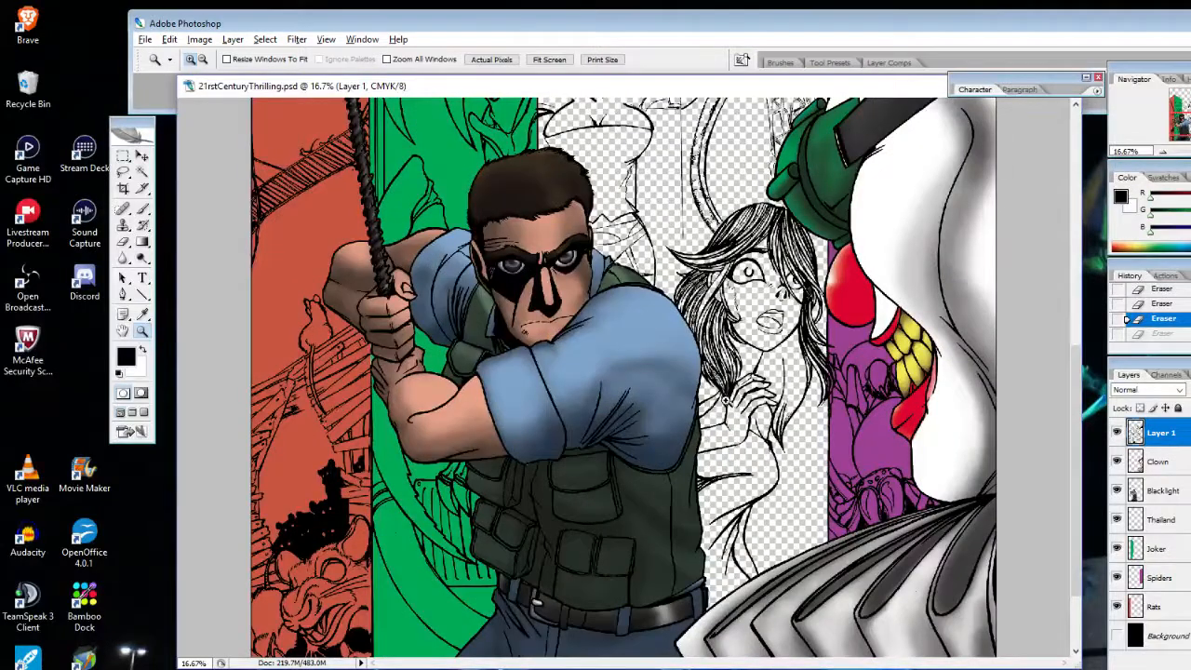
pyautogui.click(727, 406)
pyautogui.click(717, 423)
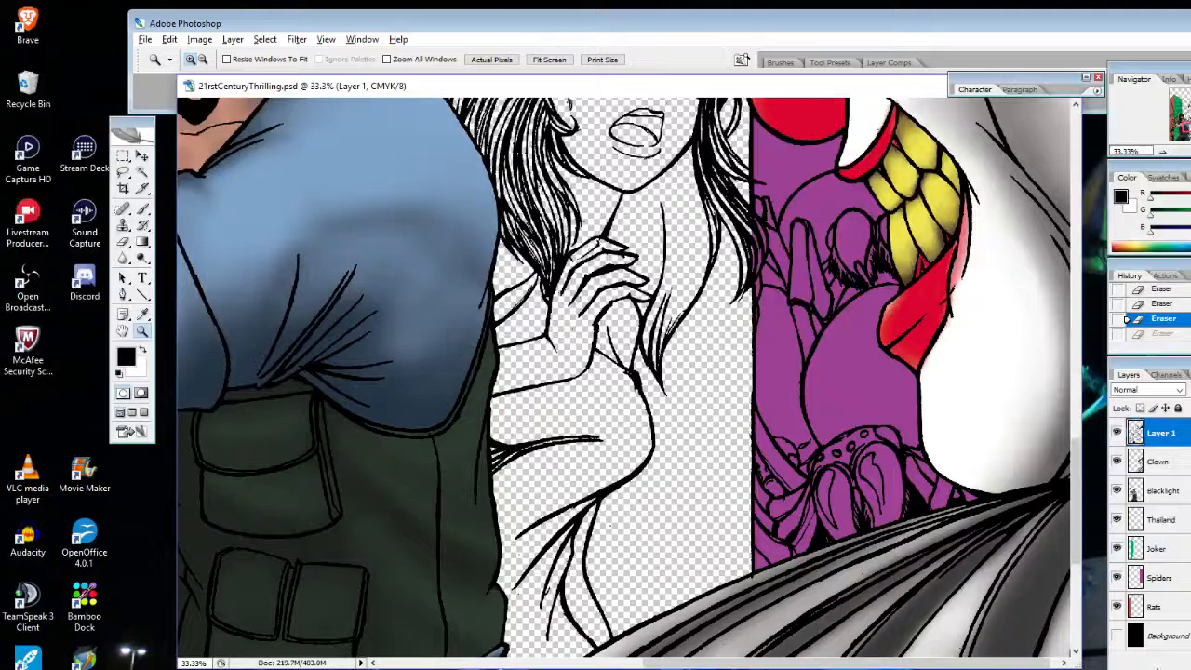
pyautogui.click(1164, 491)
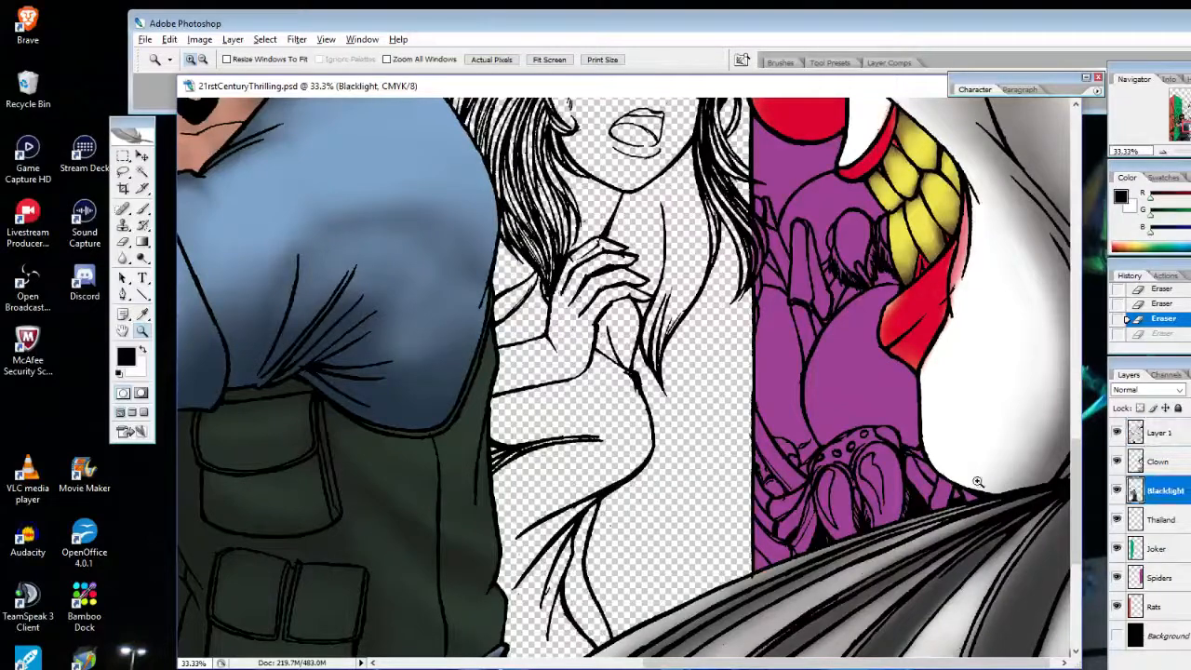
pyautogui.click(122, 174)
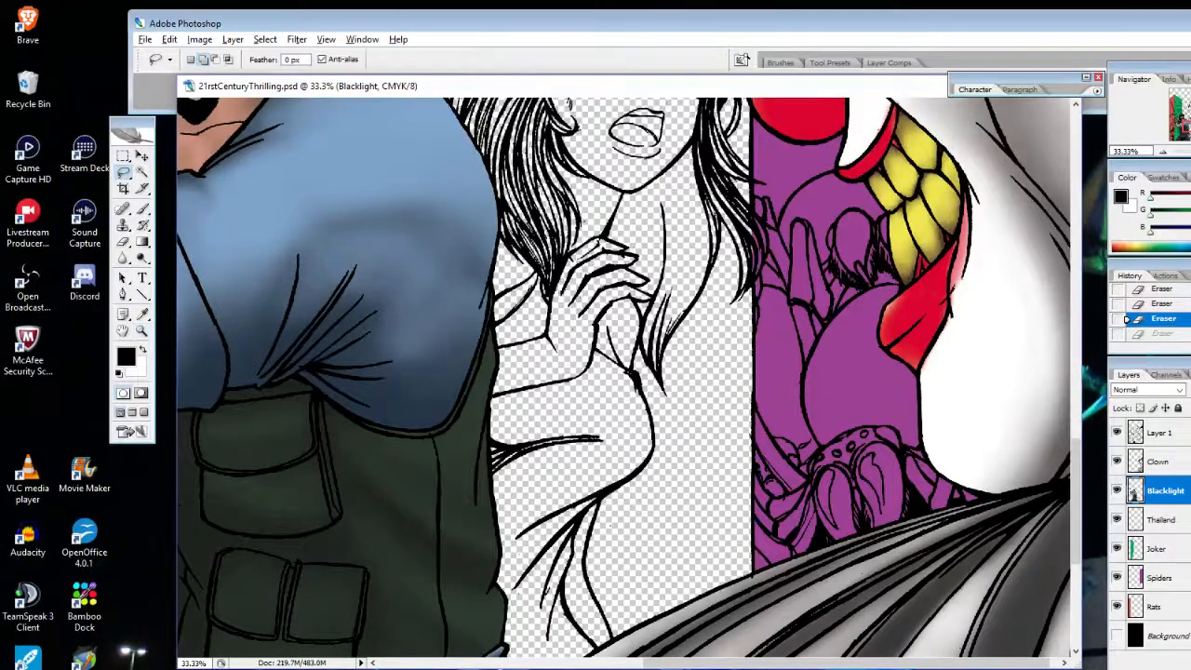
pyautogui.moveTo(633, 190); pyautogui.dragTo(652, 288)
pyautogui.moveTo(579, 300)
pyautogui.mouseDown()
pyautogui.moveTo(525, 182)
pyautogui.moveTo(568, 129)
pyautogui.mouseUp()
pyautogui.moveTo(510, 227)
pyautogui.mouseDown()
pyautogui.moveTo(527, 216)
pyautogui.moveTo(510, 216)
pyautogui.moveTo(497, 240)
pyautogui.moveTo(493, 286)
pyautogui.moveTo(527, 316)
pyautogui.mouseUp()
# Add the woman's wrist and forearm to the lasso selection and trim its boundary along the vest's outline
pyautogui.click(141, 331)
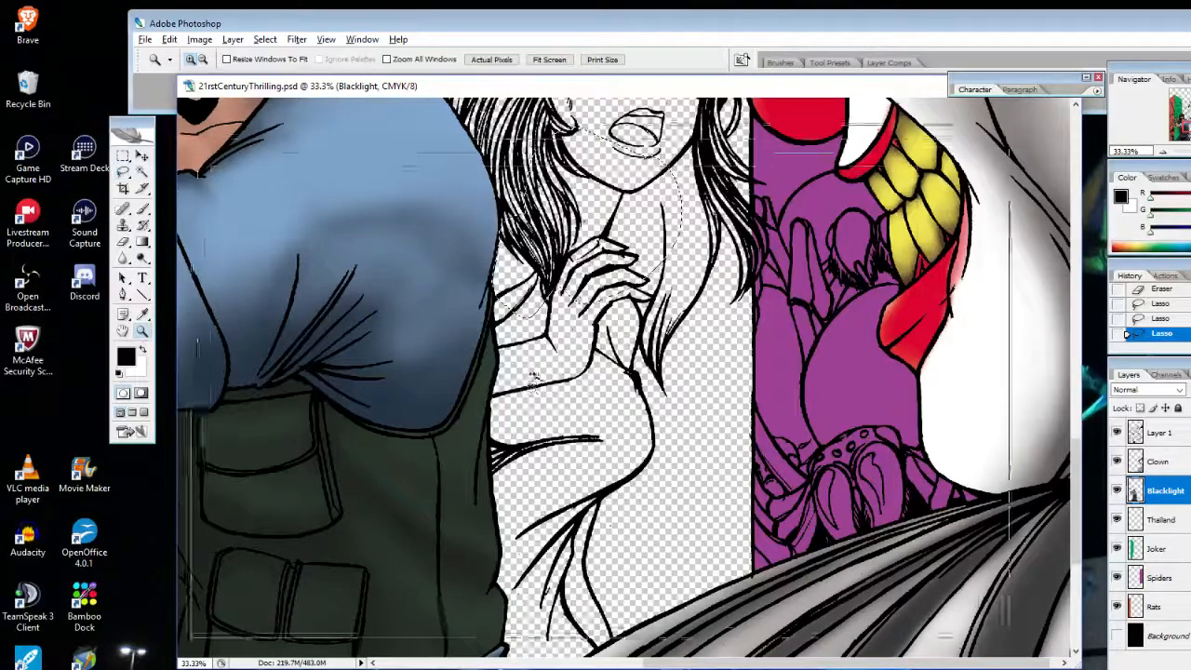
pyautogui.click(473, 383)
pyautogui.click(783, 276)
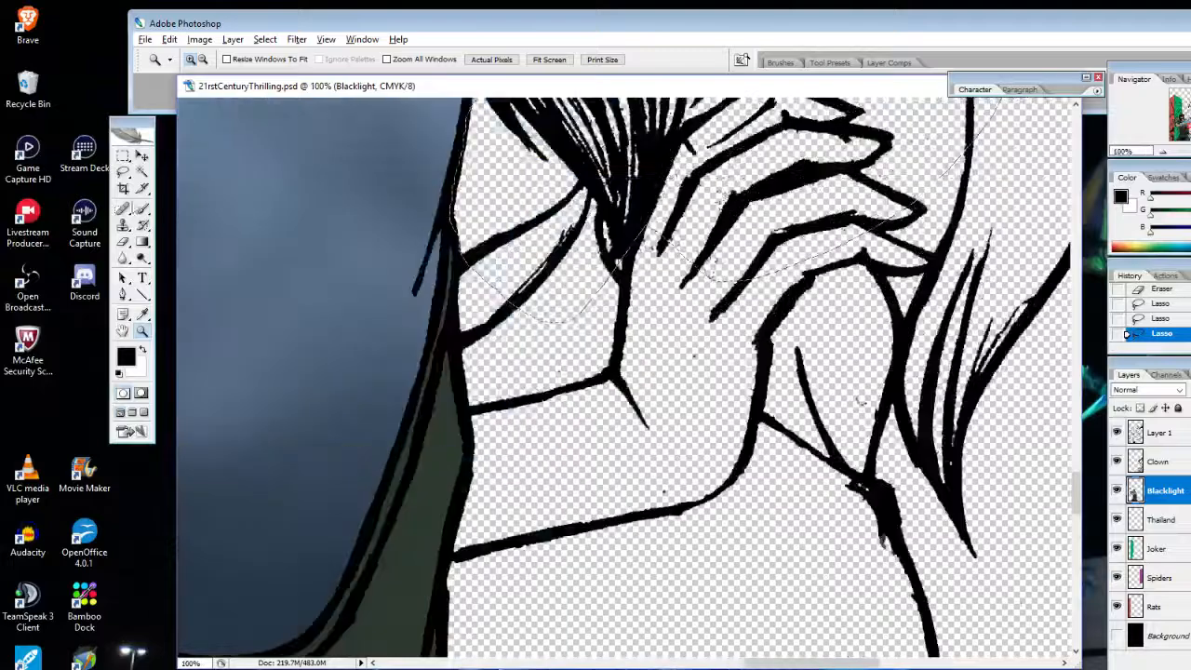
pyautogui.click(123, 173)
pyautogui.moveTo(771, 420)
pyautogui.mouseDown()
pyautogui.moveTo(702, 547)
pyautogui.moveTo(476, 572)
pyautogui.moveTo(445, 546)
pyautogui.moveTo(460, 461)
pyautogui.moveTo(459, 305)
pyautogui.mouseUp()
pyautogui.moveTo(459, 304); pyautogui.dragTo(468, 254)
pyautogui.moveTo(529, 195)
pyautogui.mouseDown()
pyautogui.moveTo(534, 232)
pyautogui.moveTo(470, 286)
pyautogui.moveTo(462, 223)
pyautogui.moveTo(517, 139)
pyautogui.moveTo(529, 196)
pyautogui.mouseUp()
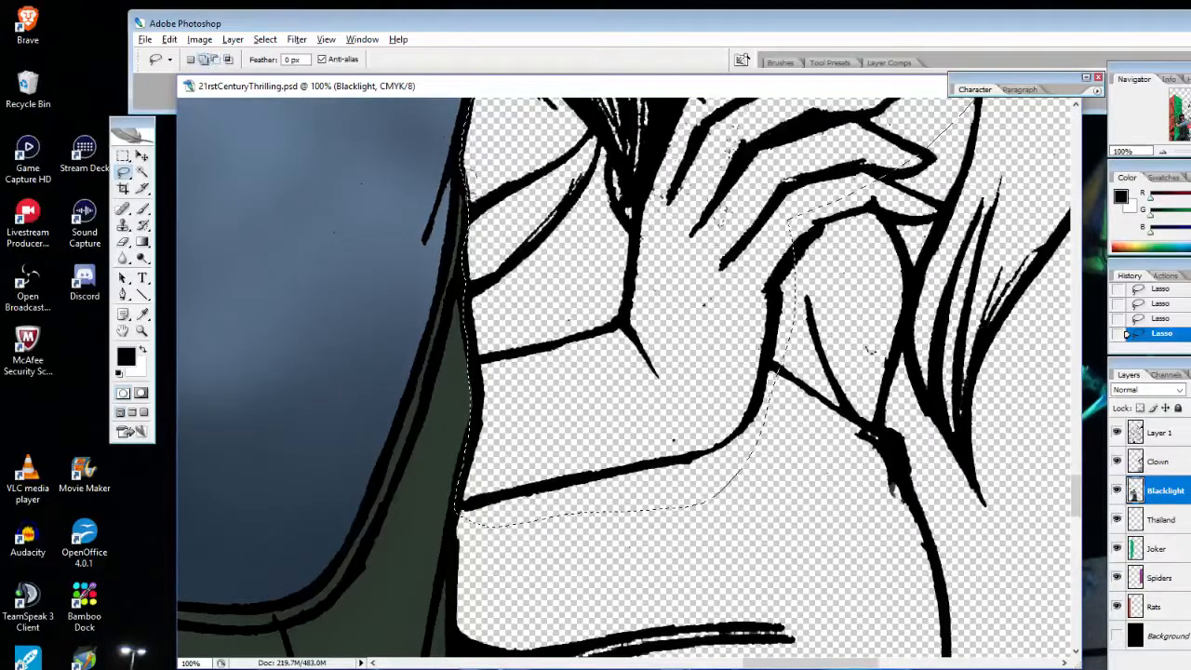
pyautogui.click(216, 59)
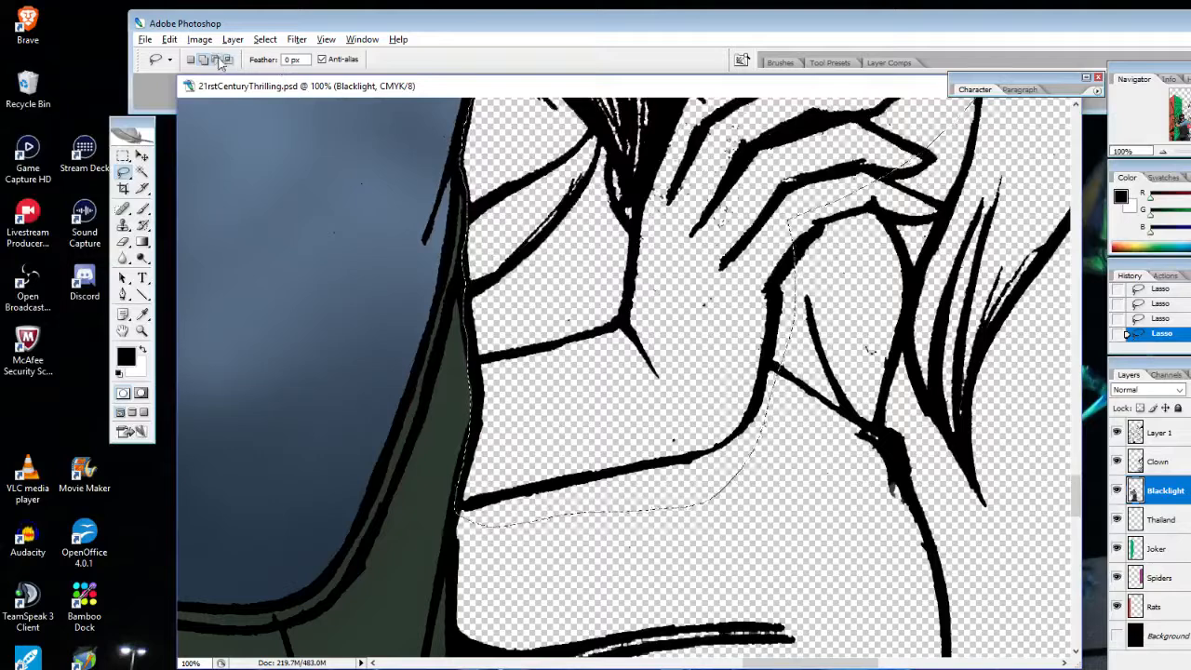
pyautogui.moveTo(451, 332)
pyautogui.mouseDown()
pyautogui.moveTo(456, 303)
pyautogui.moveTo(464, 326)
pyautogui.moveTo(455, 311)
pyautogui.mouseUp()
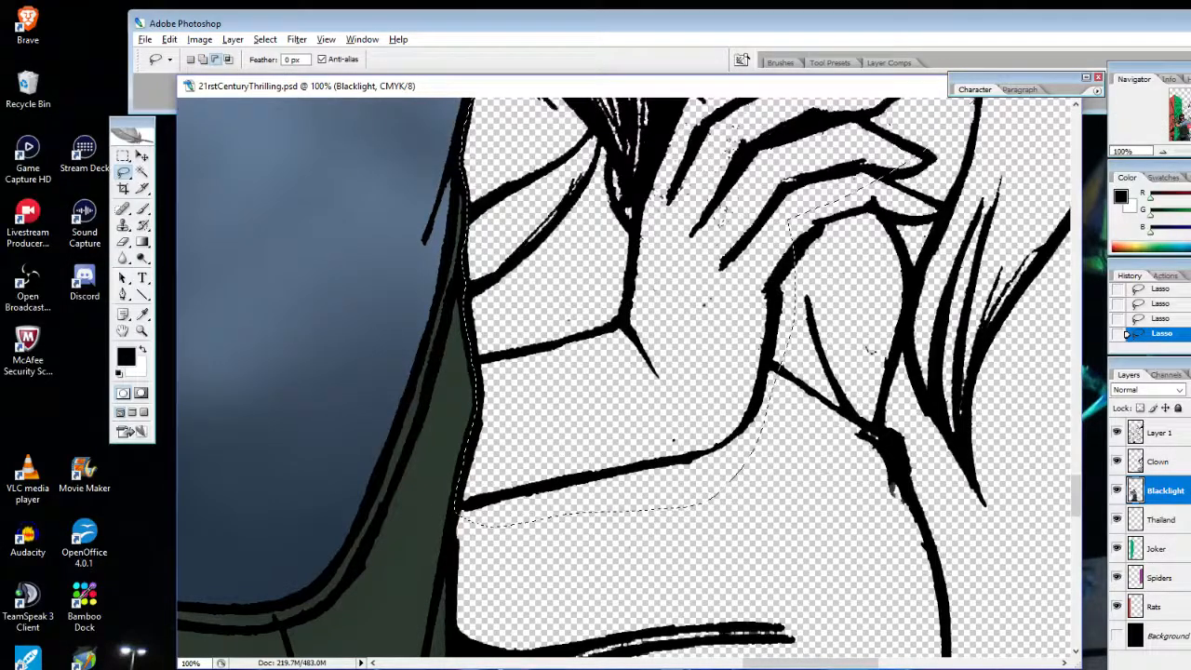
# Extend the lasso selection across the woman's neck and chest beside the hair strands and onto her upper arm
pyautogui.click(203, 59)
pyautogui.moveTo(825, 156)
pyautogui.mouseDown()
pyautogui.moveTo(736, 486)
pyautogui.moveTo(868, 451)
pyautogui.moveTo(953, 108)
pyautogui.moveTo(948, 203)
pyautogui.mouseUp()
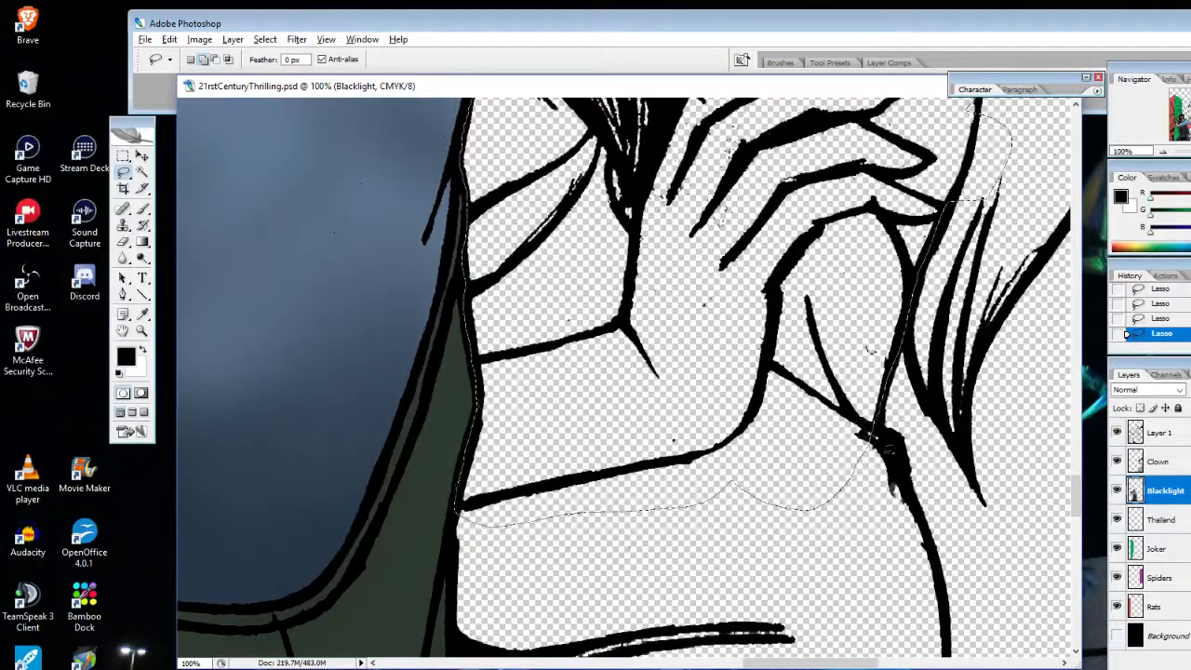
pyautogui.moveTo(894, 456)
pyautogui.mouseDown()
pyautogui.moveTo(541, 403)
pyautogui.moveTo(639, 615)
pyautogui.moveTo(854, 645)
pyautogui.moveTo(904, 617)
pyautogui.moveTo(941, 577)
pyautogui.moveTo(900, 455)
pyautogui.mouseUp()
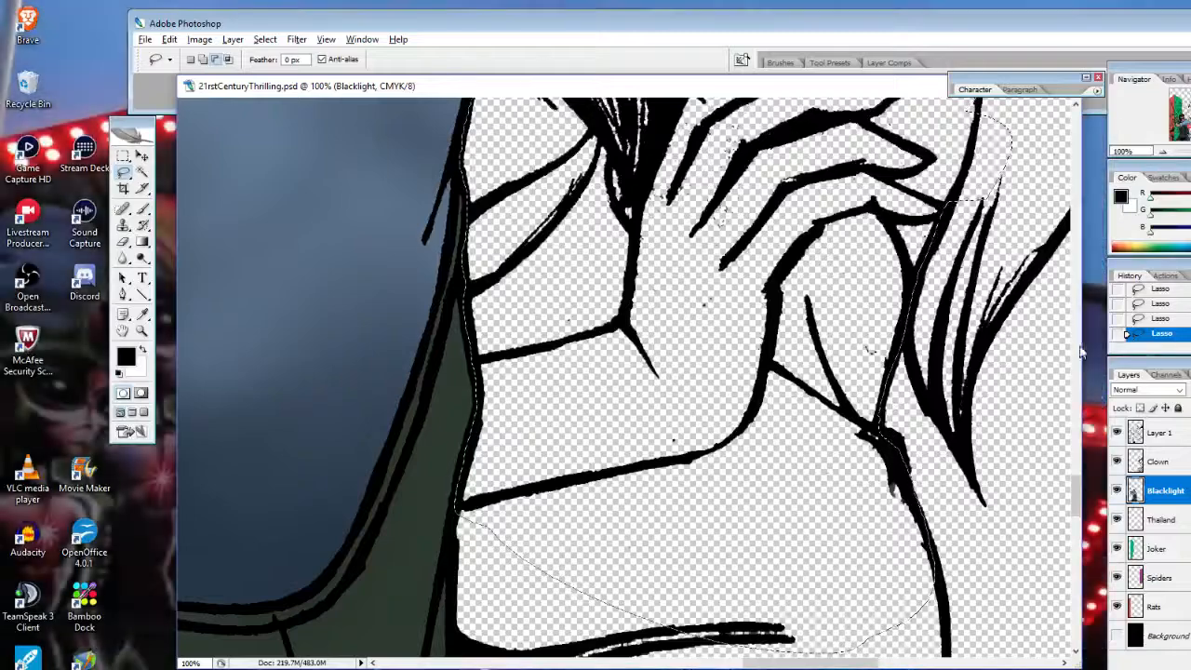
# Add the woman's upper arm down to the elbow to the selection, following the vest's edge and the arm's outer outline
pyautogui.moveTo(1075, 507); pyautogui.dragTo(1075, 523)
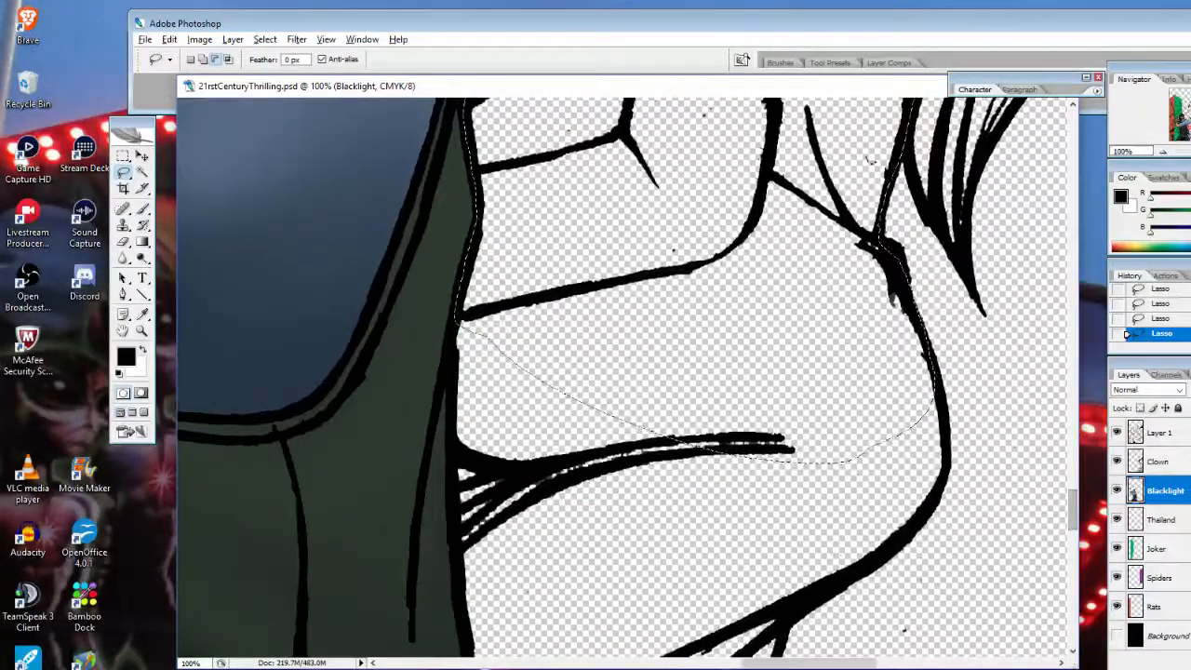
pyautogui.click(203, 59)
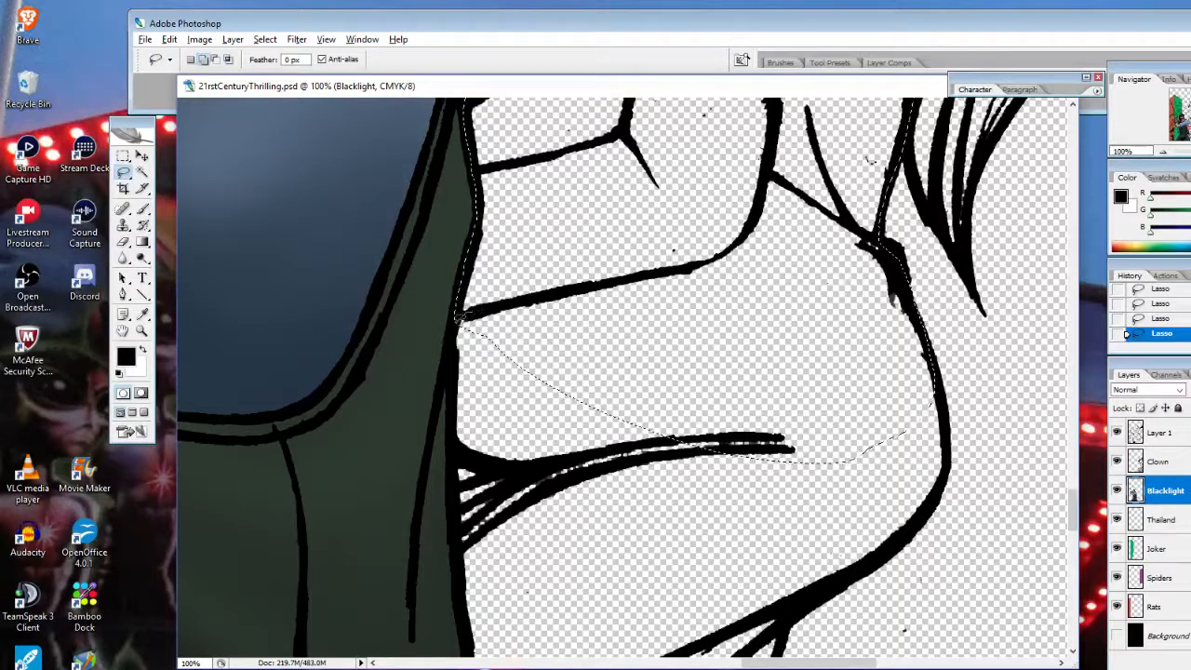
pyautogui.moveTo(458, 325); pyautogui.dragTo(452, 434)
pyautogui.moveTo(454, 507)
pyautogui.mouseDown()
pyautogui.moveTo(495, 630)
pyautogui.moveTo(821, 540)
pyautogui.moveTo(789, 430)
pyautogui.moveTo(678, 591)
pyautogui.moveTo(700, 630)
pyautogui.moveTo(839, 574)
pyautogui.moveTo(870, 544)
pyautogui.moveTo(686, 634)
pyautogui.moveTo(840, 584)
pyautogui.moveTo(914, 525)
pyautogui.moveTo(940, 494)
pyautogui.moveTo(953, 447)
pyautogui.moveTo(933, 384)
pyautogui.mouseUp()
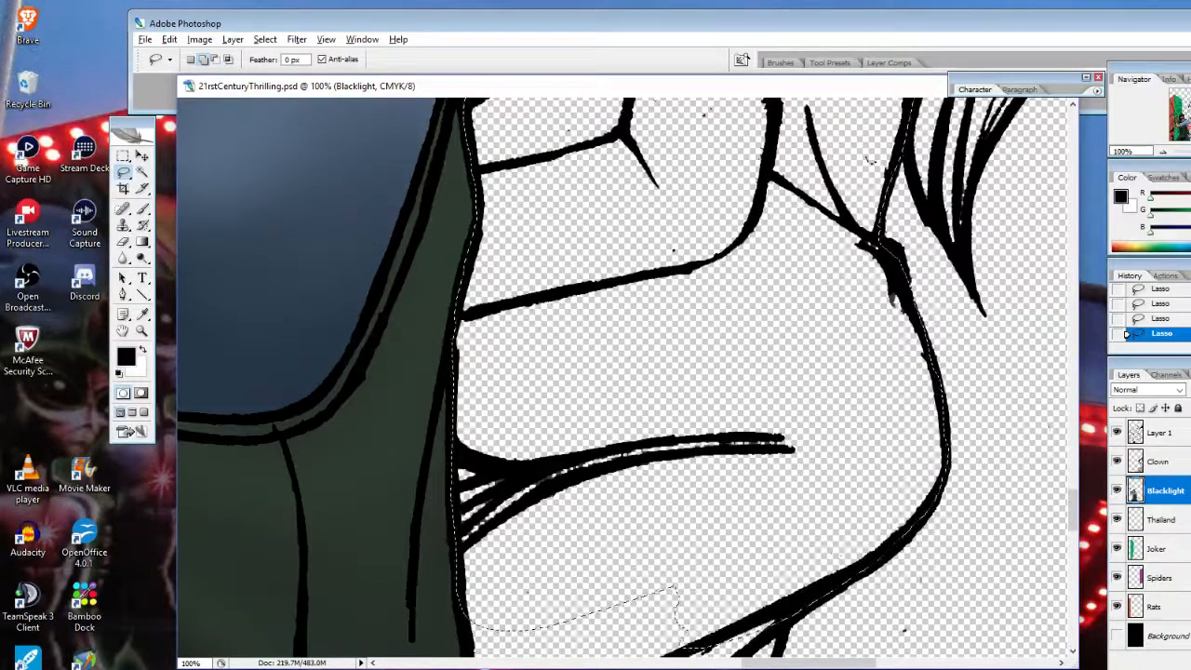
# Extend the selection below the elbow over the fan of crease lines, along the vest's edge and the woman's side line
pyautogui.scroll(-4, 936, 382)
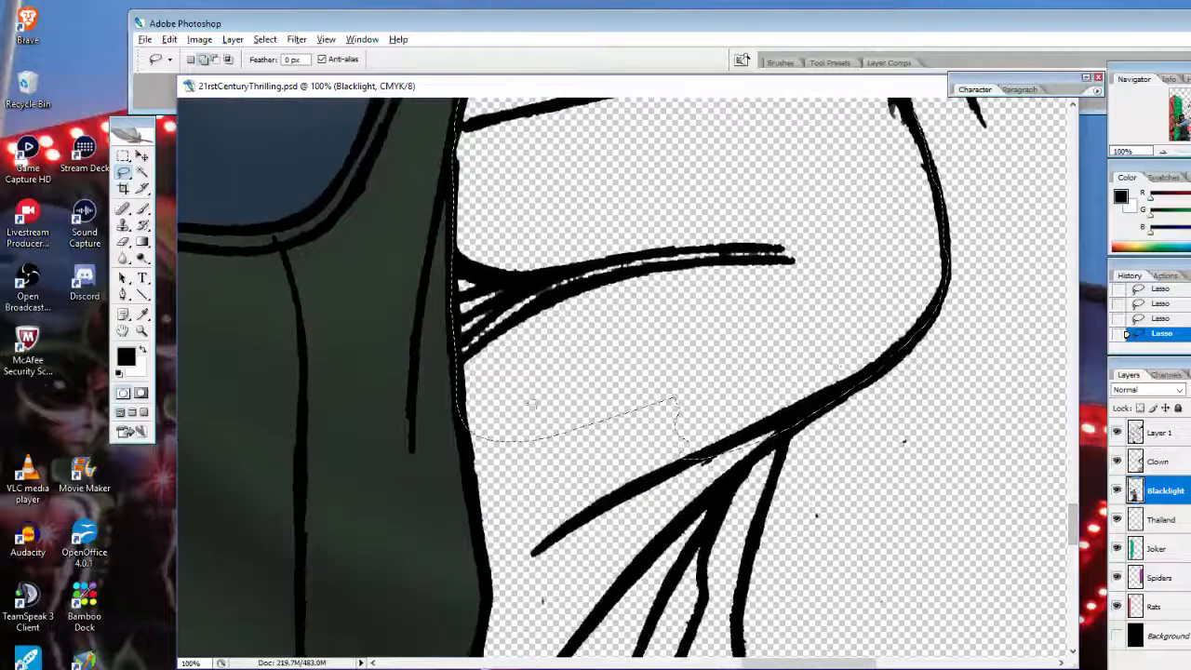
pyautogui.moveTo(498, 410)
pyautogui.mouseDown()
pyautogui.moveTo(467, 410)
pyautogui.moveTo(477, 503)
pyautogui.mouseUp()
pyautogui.moveTo(491, 597); pyautogui.dragTo(709, 298)
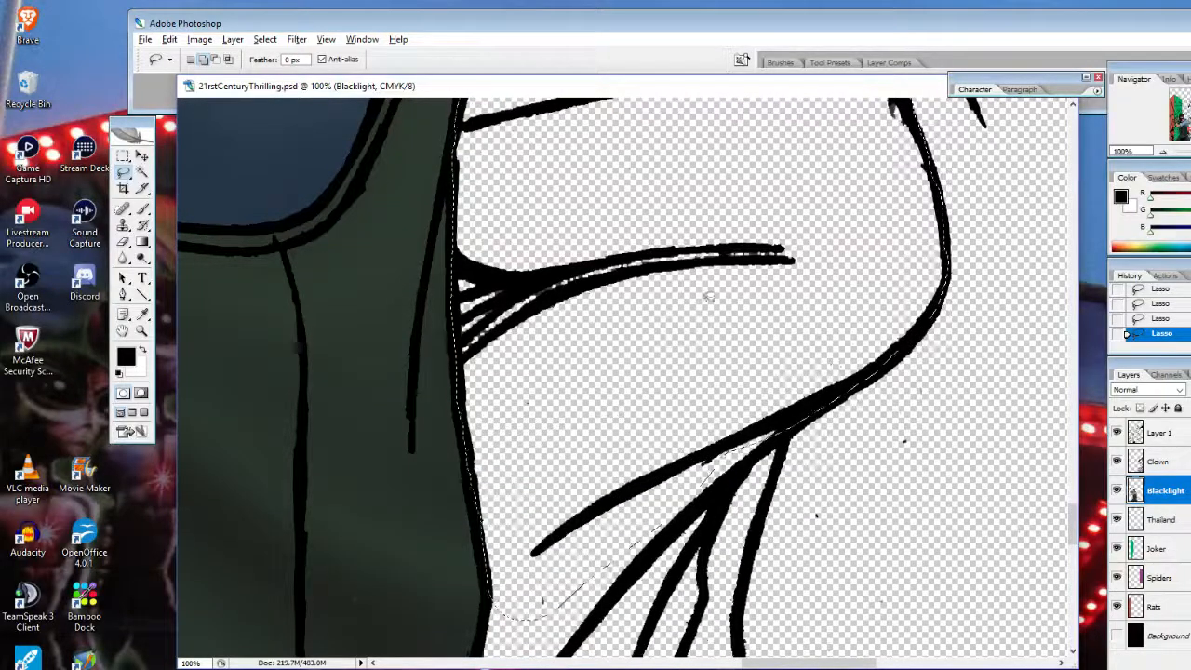
pyautogui.moveTo(534, 618)
pyautogui.mouseDown()
pyautogui.moveTo(537, 649)
pyautogui.moveTo(801, 434)
pyautogui.mouseUp()
pyautogui.moveTo(742, 532); pyautogui.dragTo(731, 458)
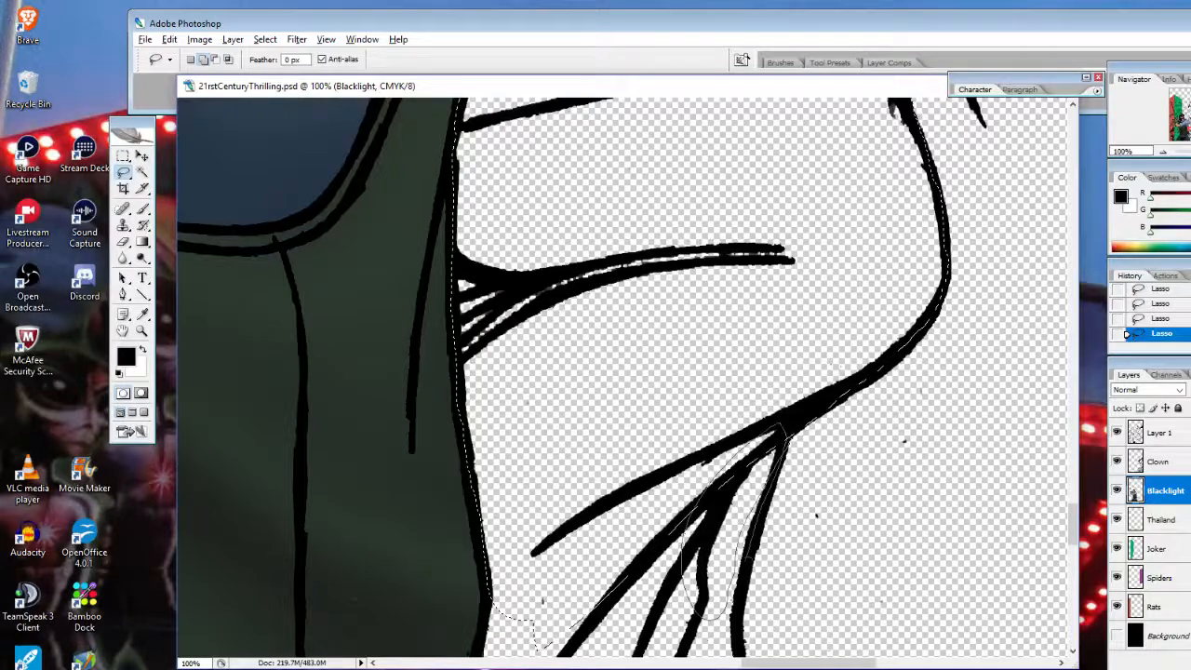
pyautogui.moveTo(749, 558); pyautogui.dragTo(715, 640)
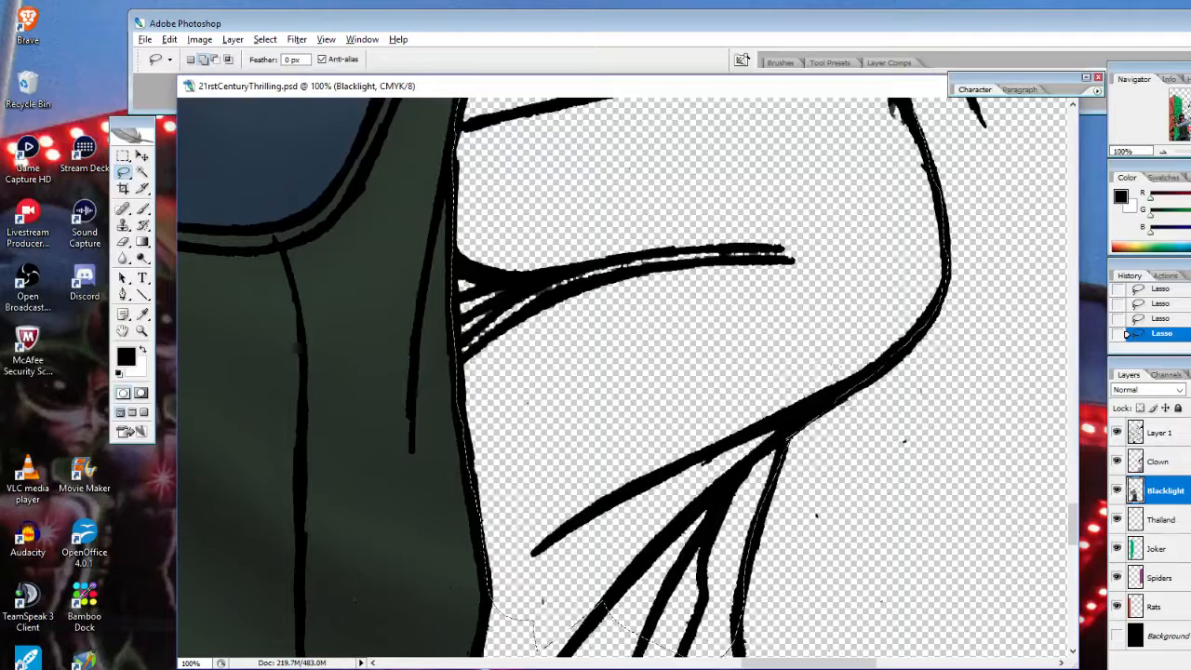
pyautogui.click(216, 60)
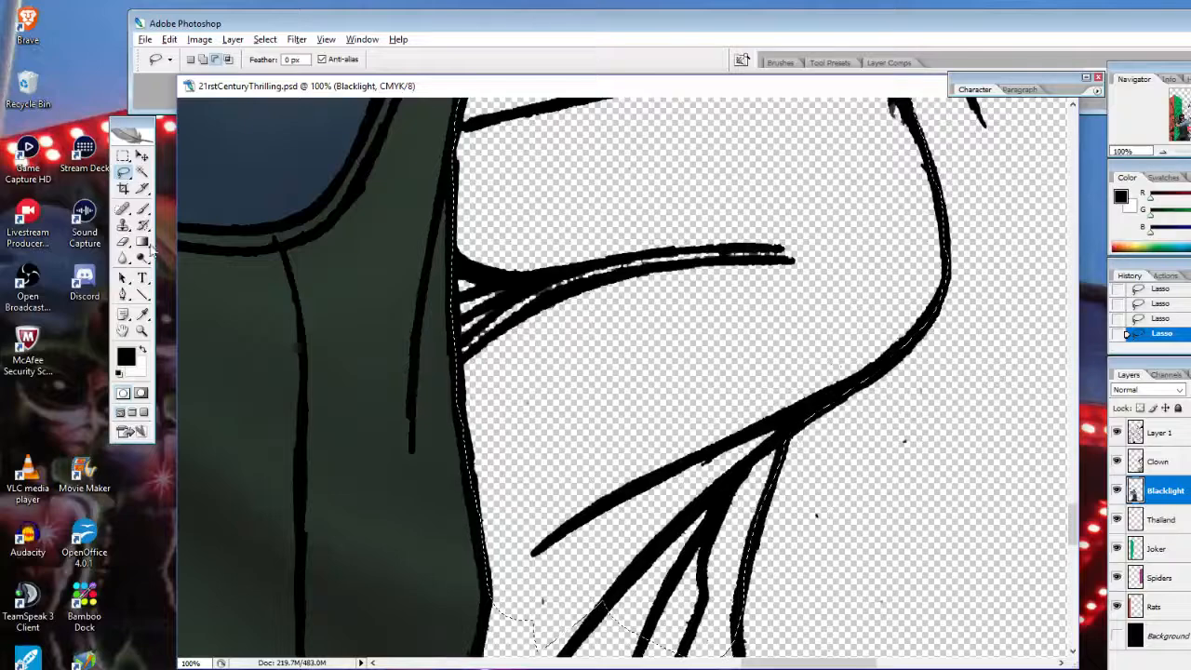
# On Layer 1, clear the gap between the arm's double crease lines with the 9 px eraser and add a 5 px brush dab below
pyautogui.click(123, 242)
pyautogui.click(1160, 433)
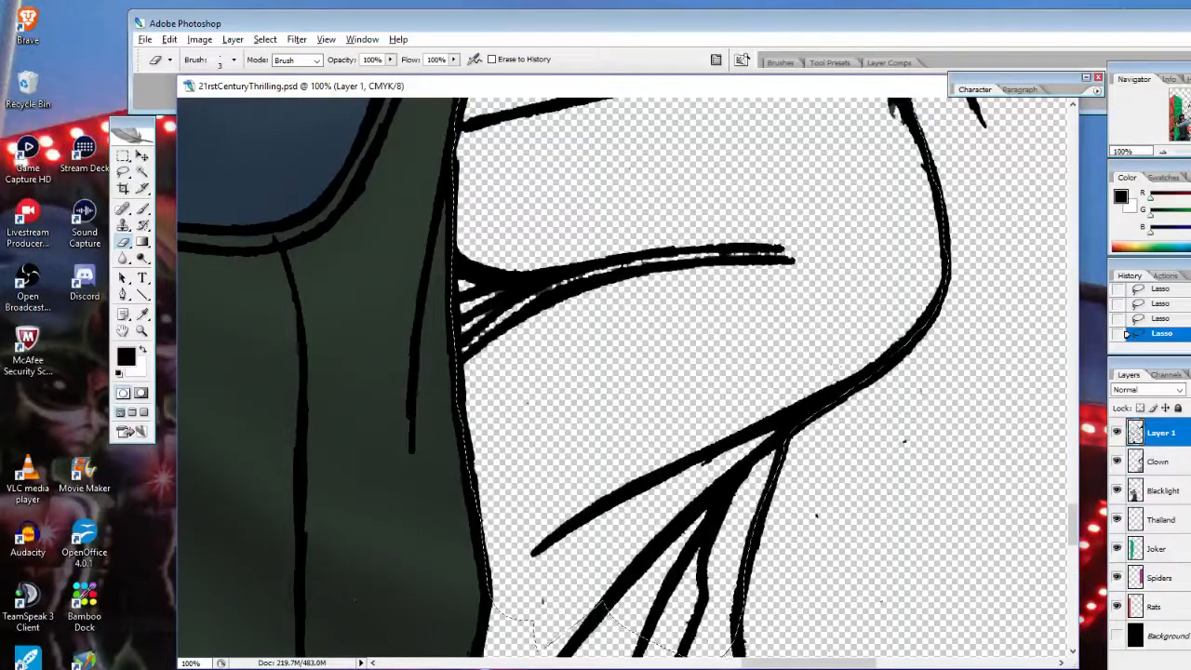
pyautogui.rightClick(584, 235)
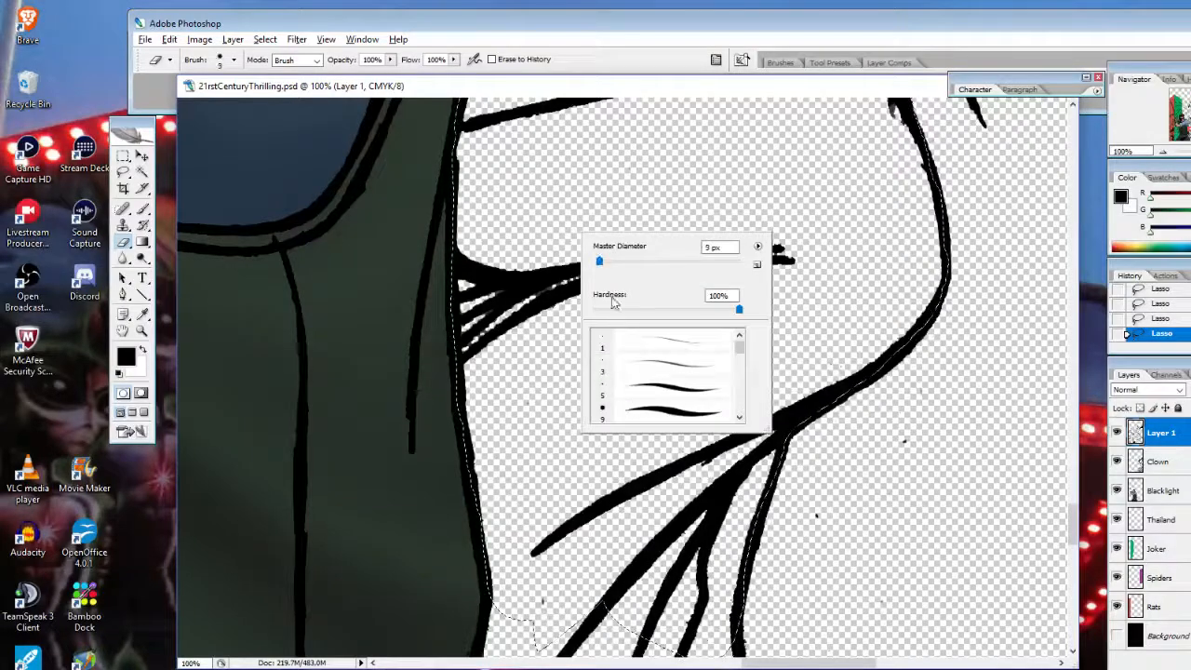
pyautogui.press('Return')
pyautogui.moveTo(510, 318)
pyautogui.mouseDown()
pyautogui.moveTo(606, 269)
pyautogui.moveTo(676, 254)
pyautogui.moveTo(791, 253)
pyautogui.moveTo(745, 240)
pyautogui.mouseUp()
pyautogui.click(824, 249)
pyautogui.click(804, 253)
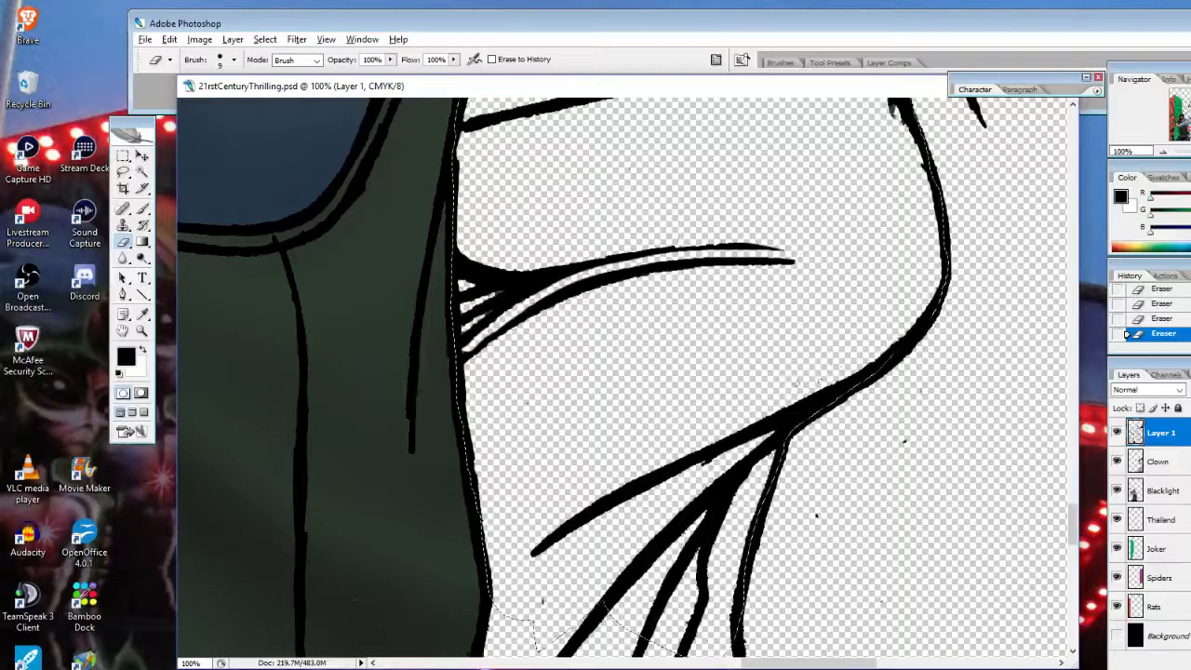
pyautogui.click(142, 208)
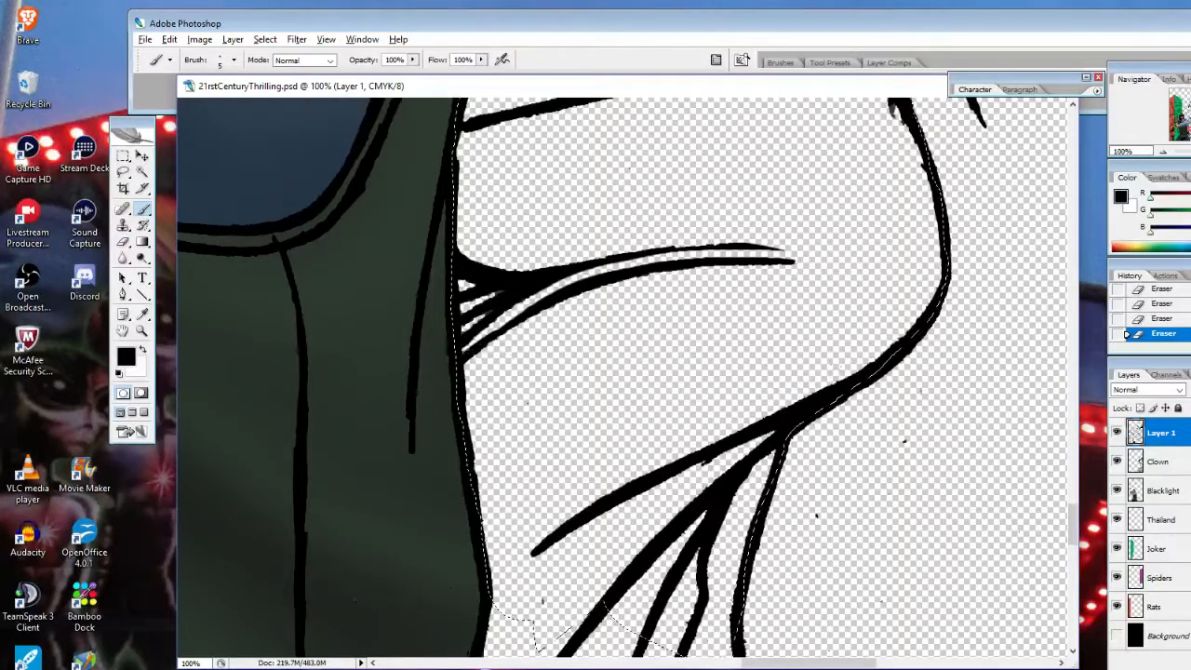
pyautogui.click(527, 402)
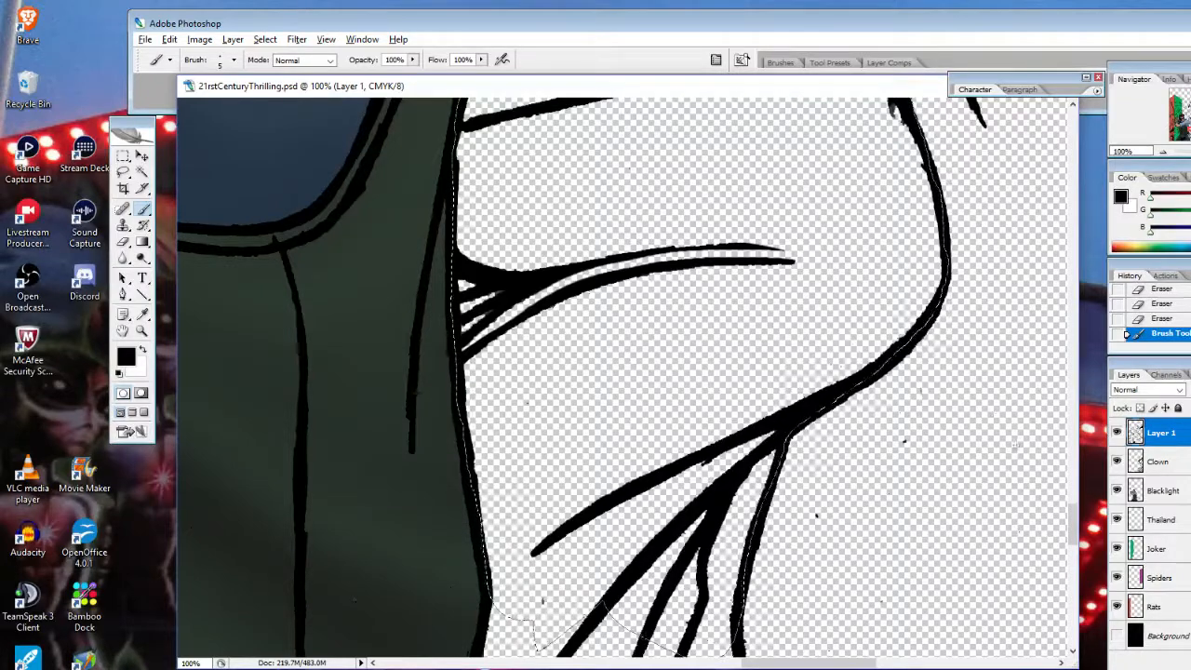
# On the Blacklight layer, extend the lasso selection down the vest's bulging edge and the woman's side line to the striped collar
pyautogui.scroll(-5, 628, 372)
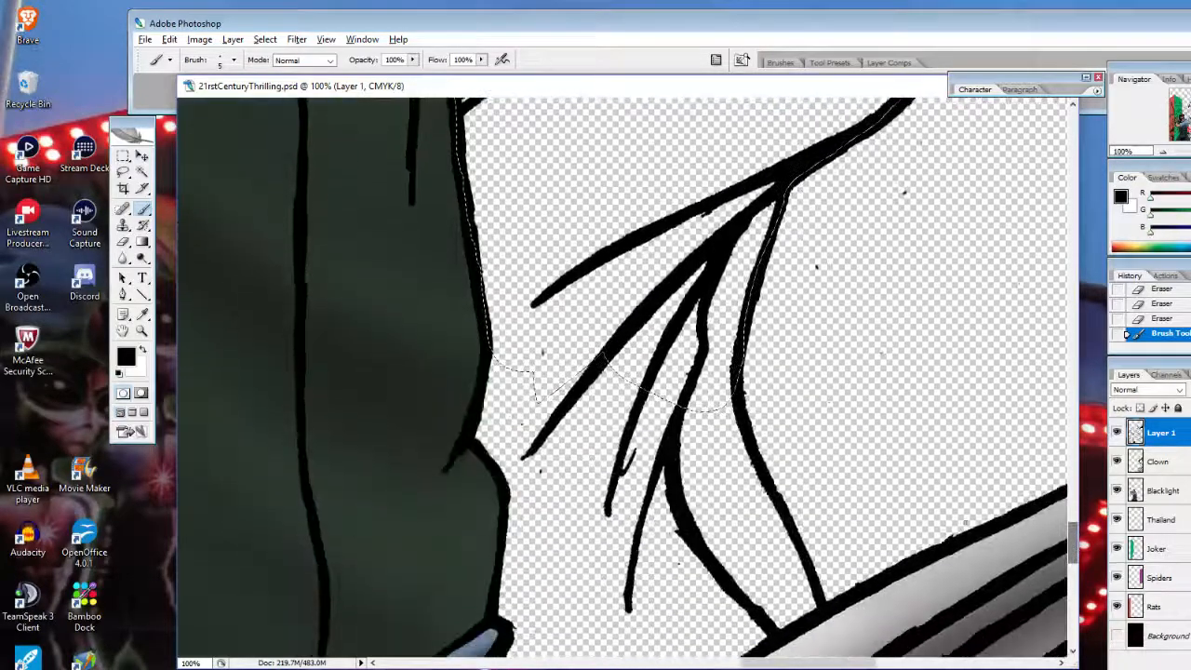
pyautogui.click(123, 173)
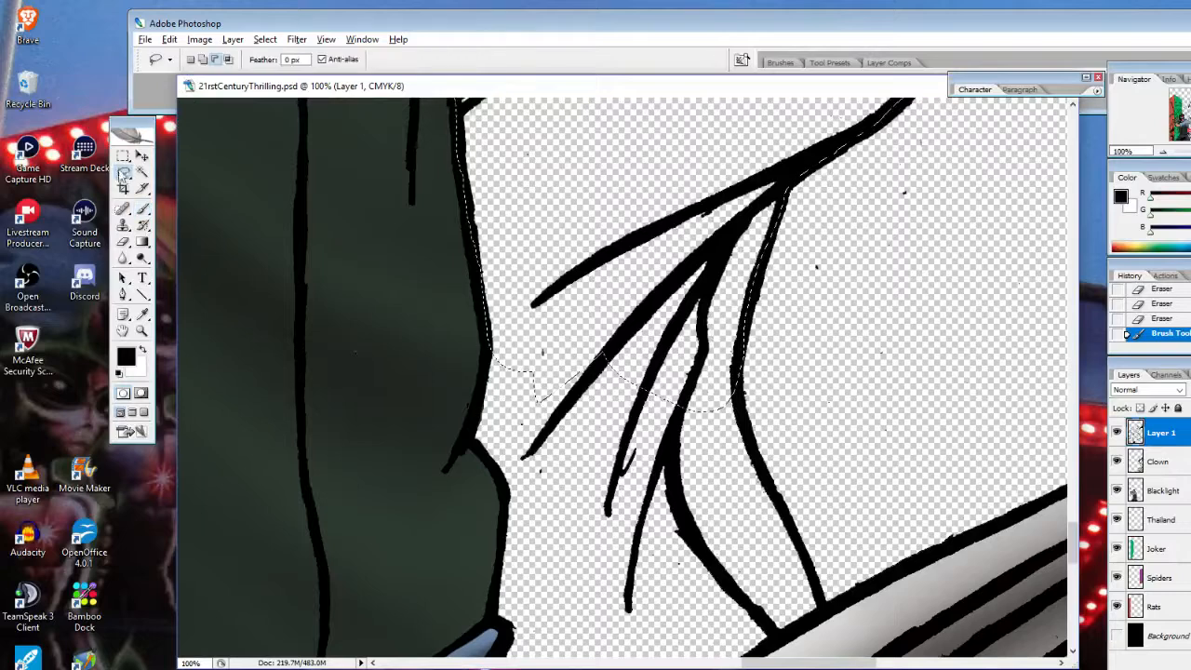
pyautogui.click(1165, 492)
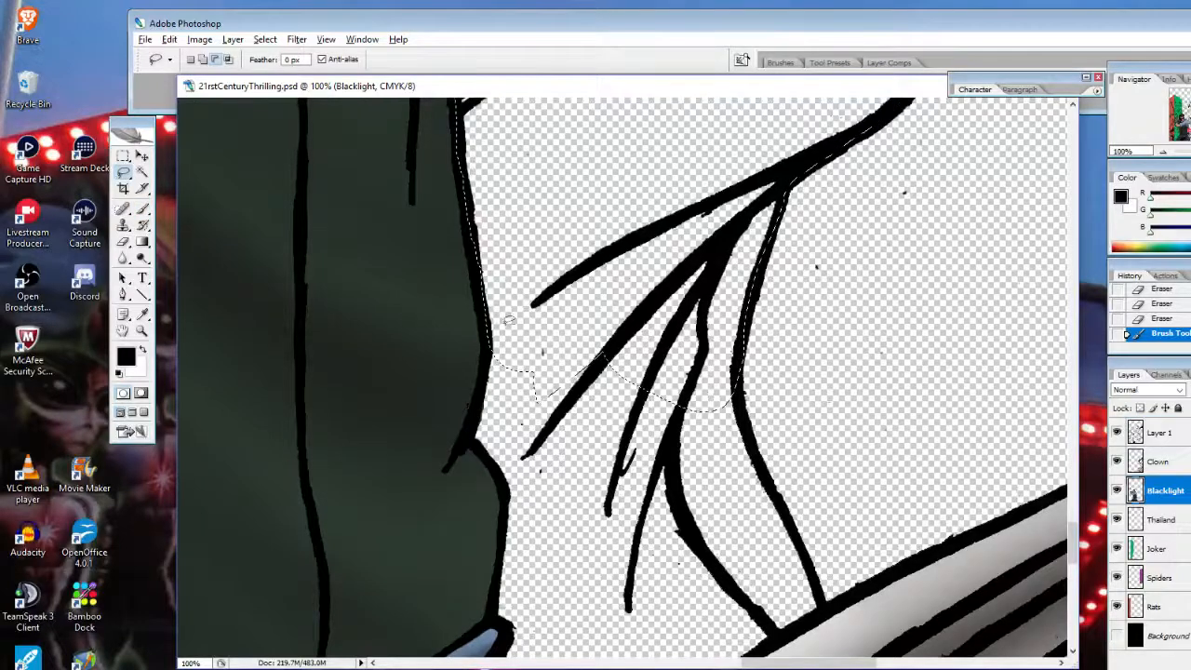
pyautogui.moveTo(510, 321)
pyautogui.mouseDown()
pyautogui.moveTo(493, 324)
pyautogui.moveTo(514, 321)
pyautogui.moveTo(488, 359)
pyautogui.moveTo(473, 432)
pyautogui.moveTo(540, 503)
pyautogui.moveTo(563, 493)
pyautogui.mouseUp()
pyautogui.click(203, 60)
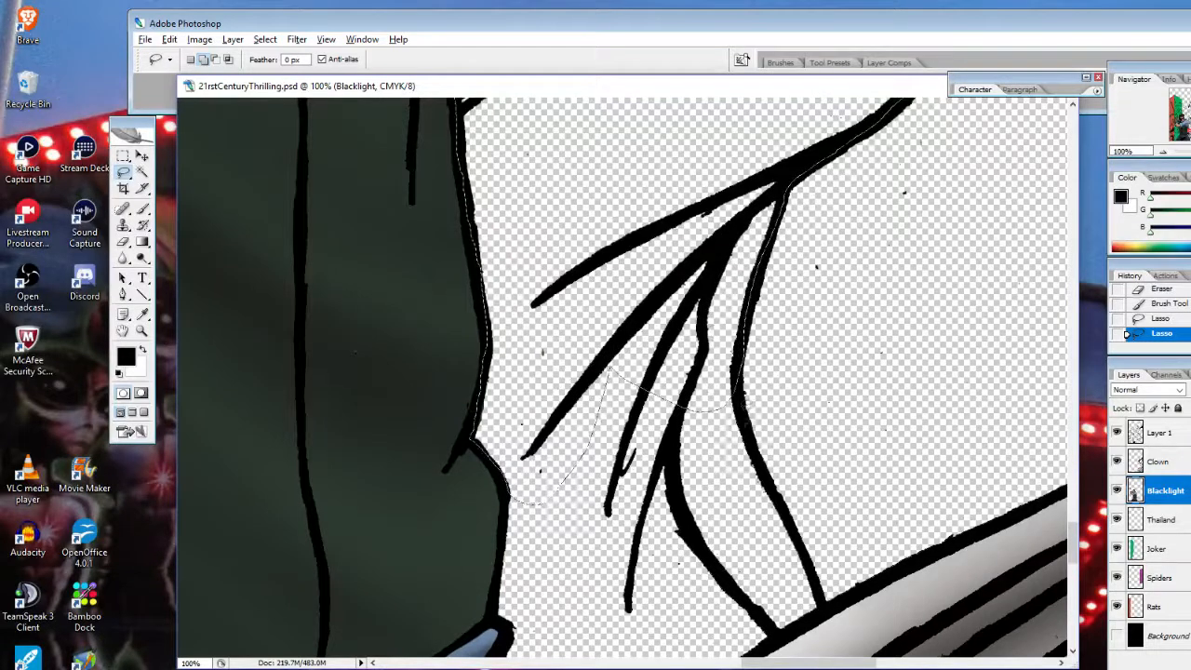
pyautogui.moveTo(733, 386)
pyautogui.mouseDown()
pyautogui.moveTo(718, 404)
pyautogui.moveTo(751, 428)
pyautogui.moveTo(821, 611)
pyautogui.moveTo(716, 368)
pyautogui.mouseUp()
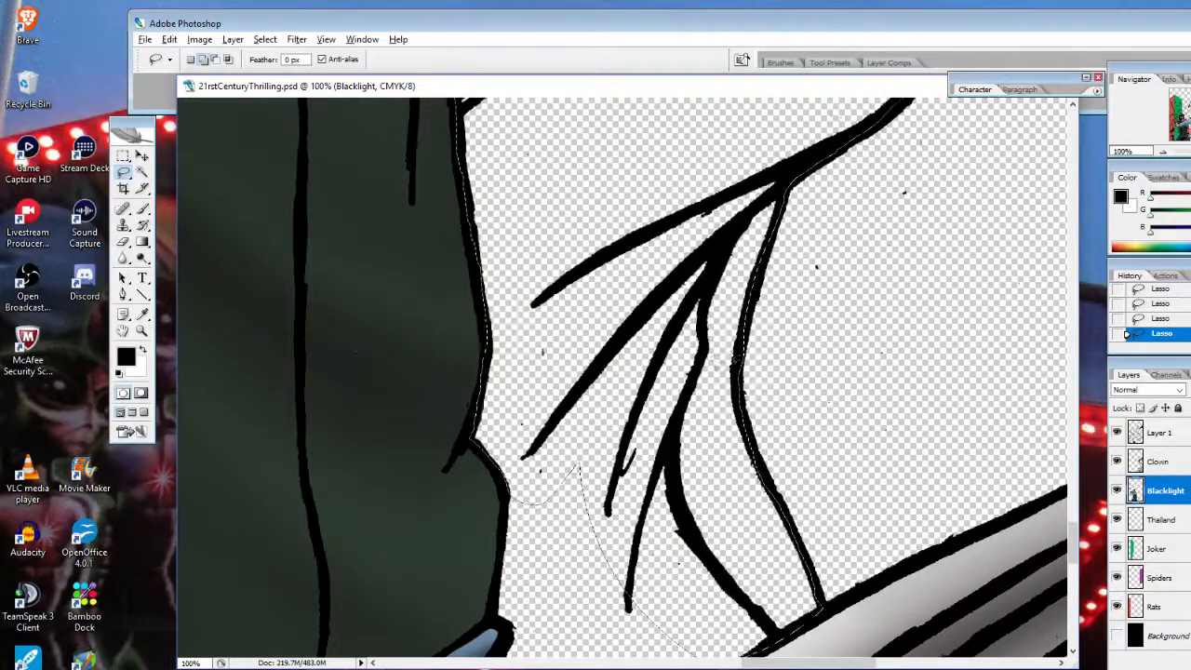
# Add the remaining area between the man's vest and belt, the woman's lower crease lines and the striped collar to the selection
pyautogui.scroll(-4, 615, 535)
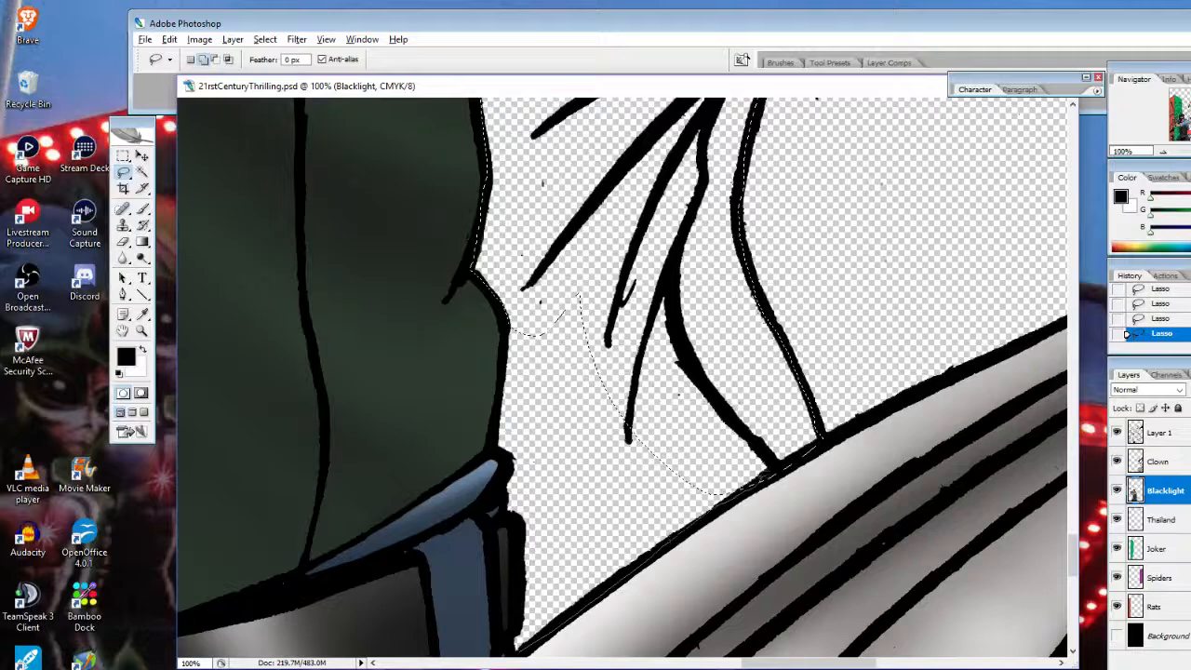
pyautogui.moveTo(765, 473)
pyautogui.mouseDown()
pyautogui.moveTo(618, 573)
pyautogui.moveTo(780, 461)
pyautogui.moveTo(600, 289)
pyautogui.moveTo(565, 277)
pyautogui.moveTo(513, 329)
pyautogui.mouseUp()
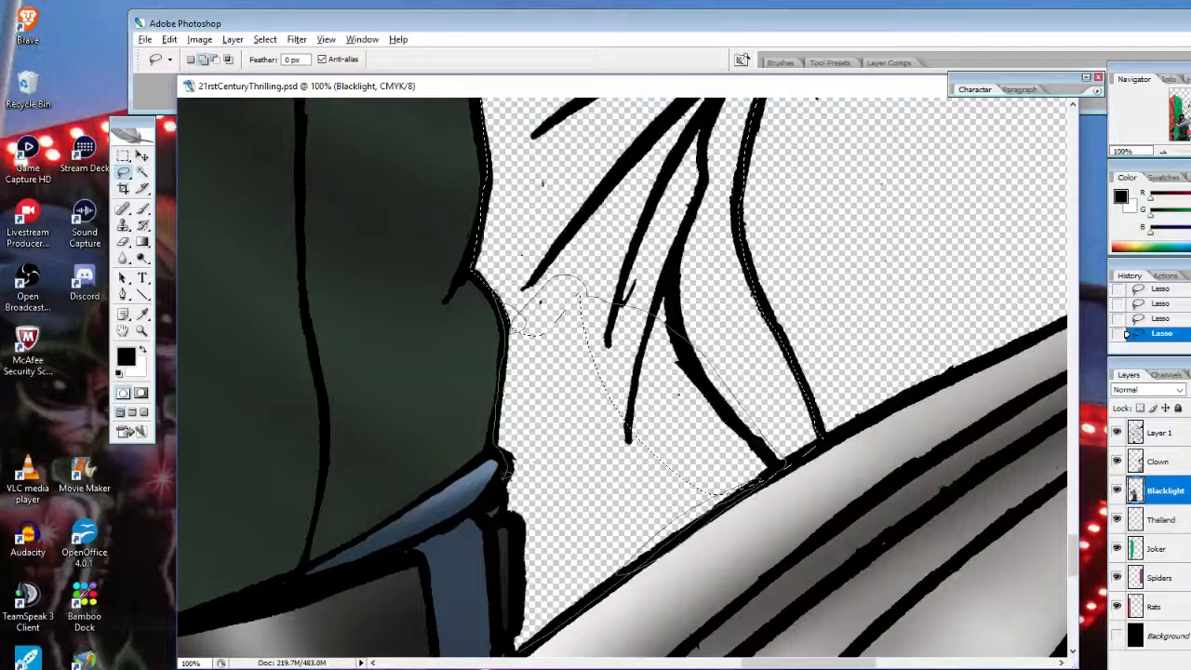
pyautogui.moveTo(519, 547)
pyautogui.mouseDown()
pyautogui.moveTo(512, 613)
pyautogui.moveTo(616, 574)
pyautogui.mouseUp()
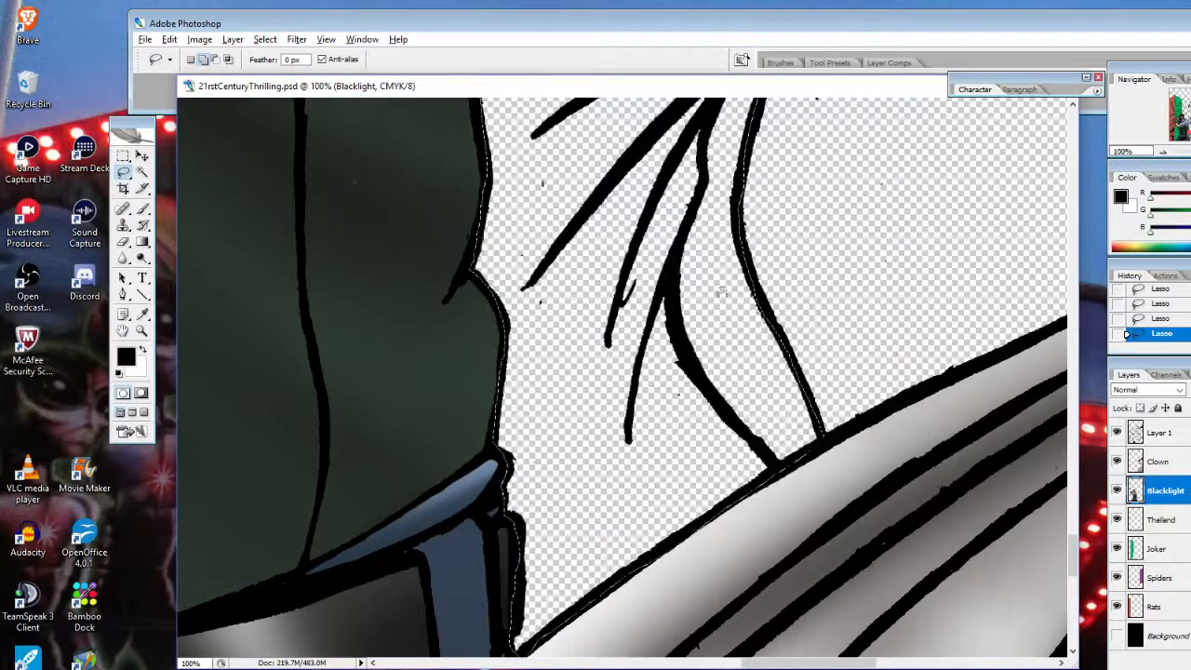
# Add the woman's face and the inner part of her hair to the lasso selection on the Blacklight layer
pyautogui.click(143, 331)
pyautogui.keyDown('alt'); pyautogui.click(756, 352); pyautogui.keyUp('alt')
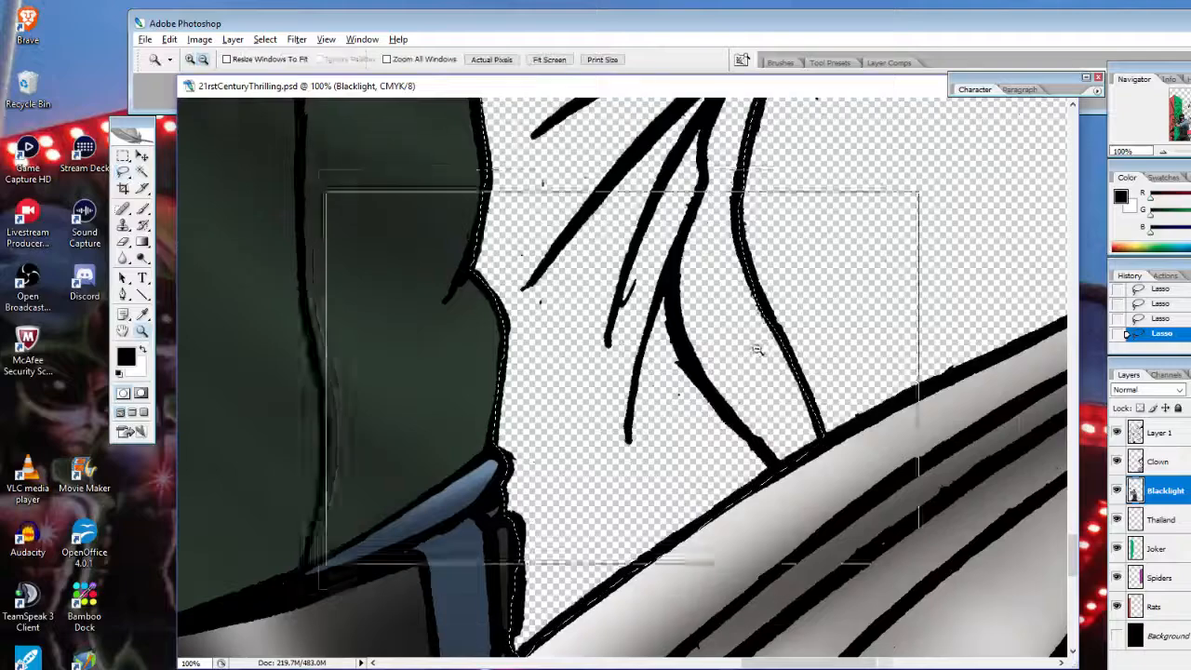
pyautogui.keyDown('alt'); pyautogui.click(754, 365); pyautogui.keyUp('alt')
pyautogui.keyDown('alt'); pyautogui.click(629, 312); pyautogui.keyUp('alt')
pyautogui.keyDown('alt'); pyautogui.click(615, 270); pyautogui.keyUp('alt')
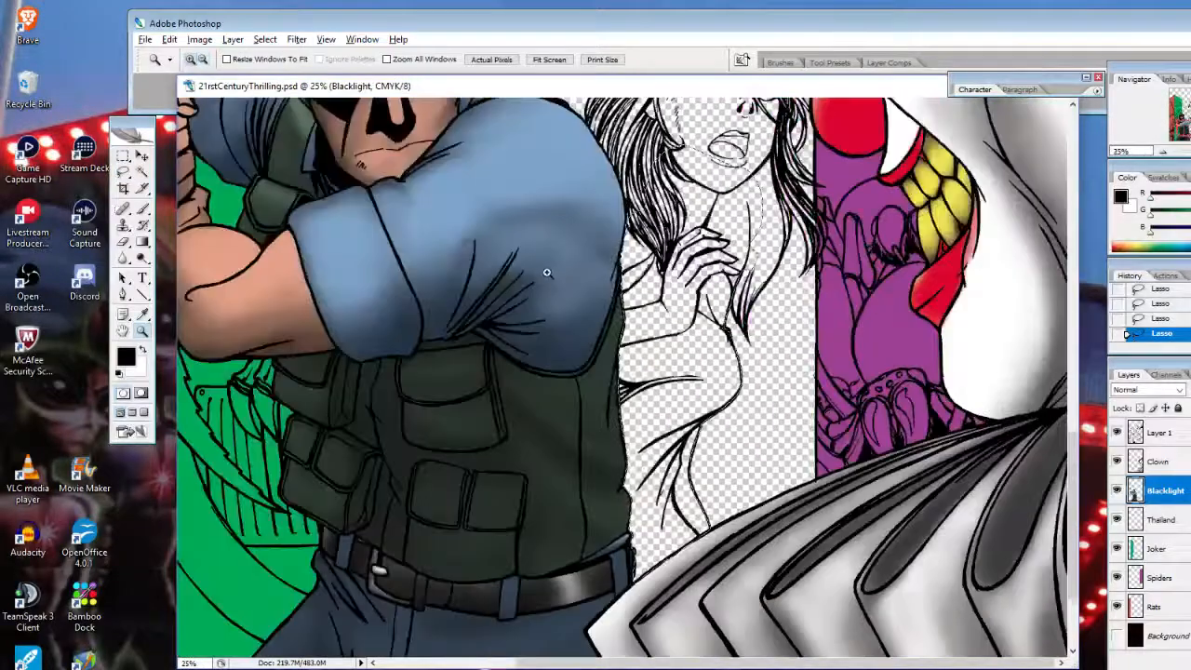
pyautogui.keyDown('alt'); pyautogui.click(733, 212); pyautogui.keyUp('alt')
pyautogui.click(803, 279)
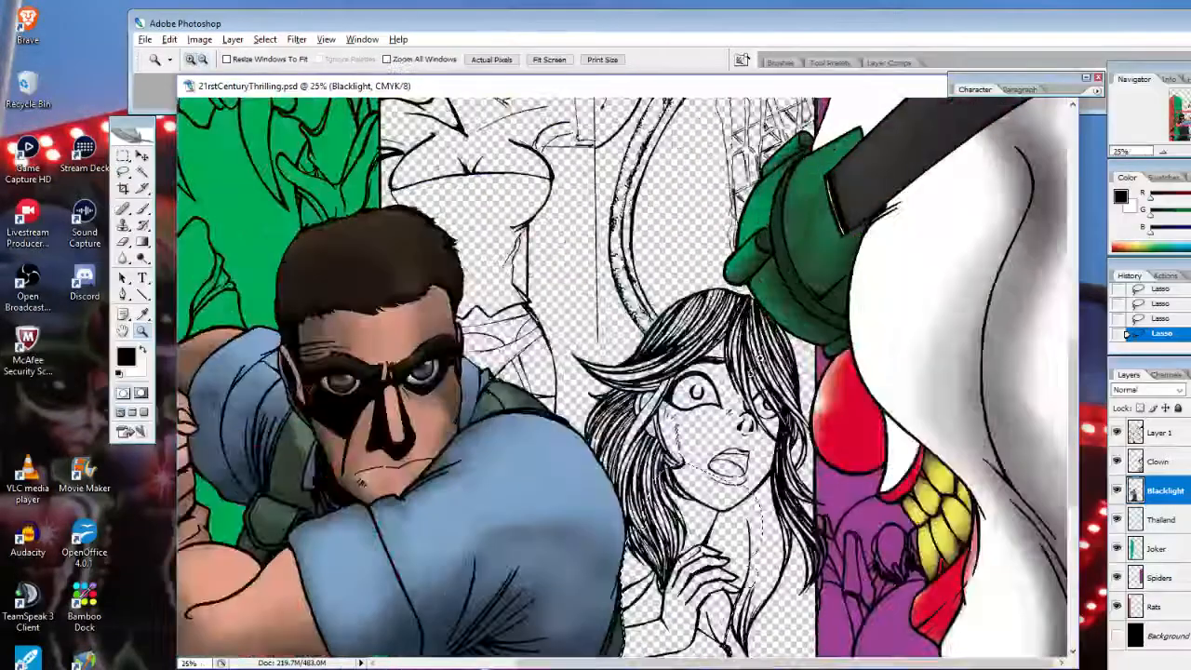
pyautogui.click(736, 425)
pyautogui.press('l')
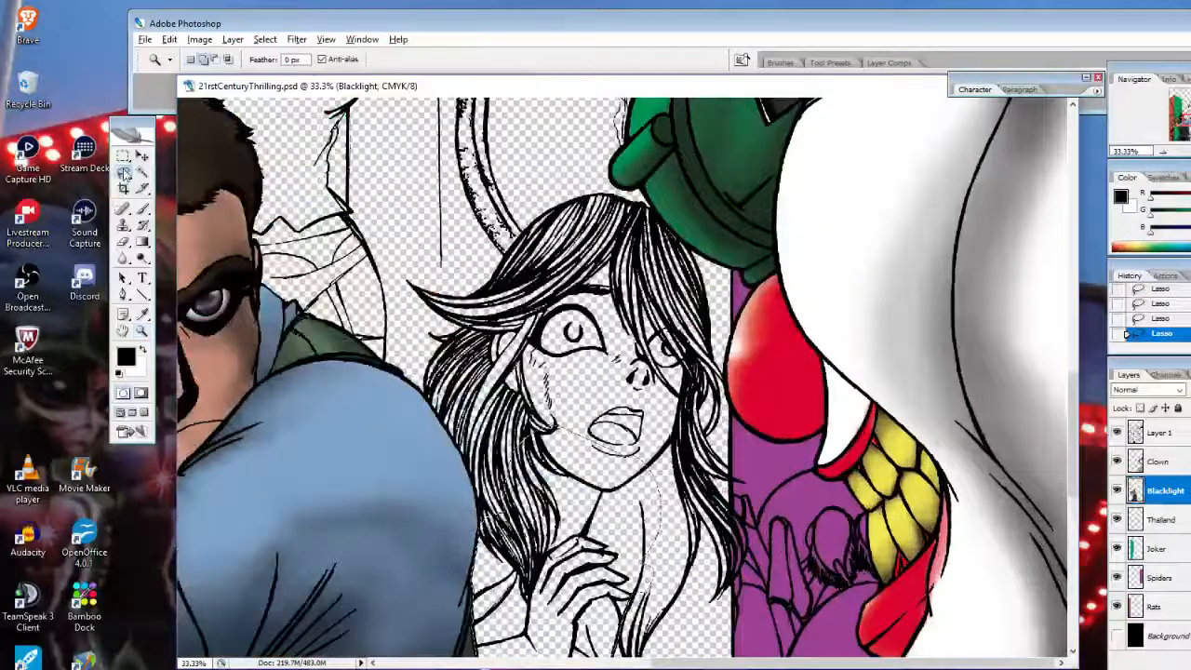
pyautogui.moveTo(609, 244)
pyautogui.mouseDown()
pyautogui.moveTo(599, 234)
pyautogui.moveTo(474, 317)
pyautogui.moveTo(544, 529)
pyautogui.moveTo(640, 498)
pyautogui.moveTo(698, 372)
pyautogui.moveTo(656, 256)
pyautogui.moveTo(610, 244)
pyautogui.mouseUp()
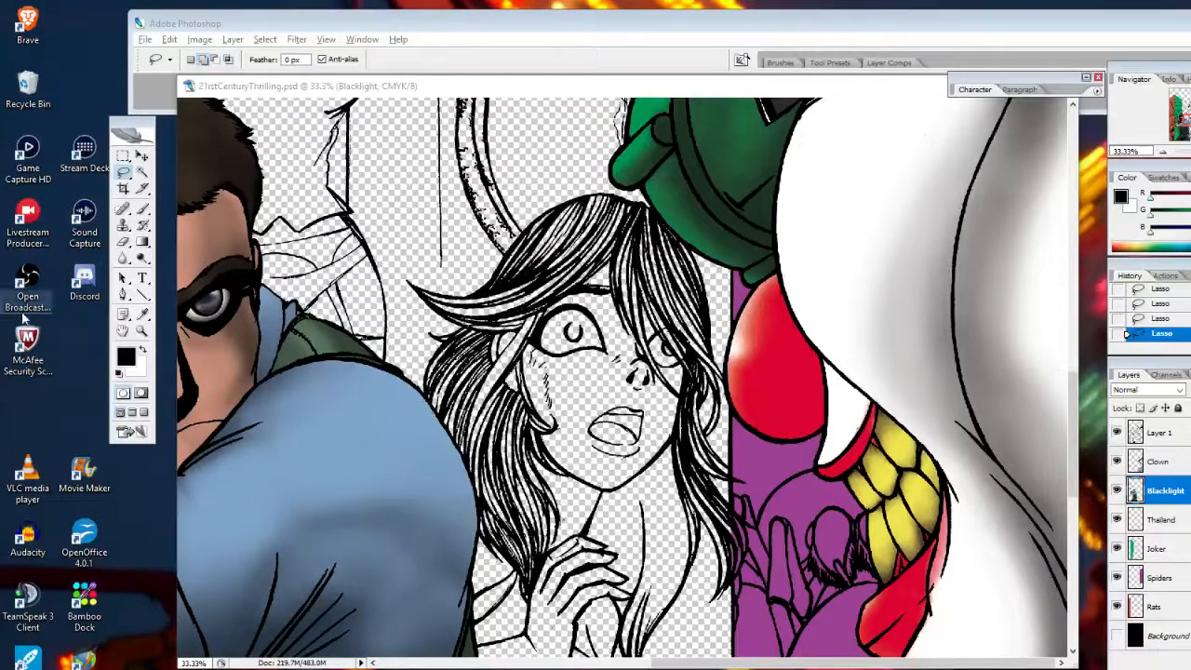
pyautogui.click(142, 331)
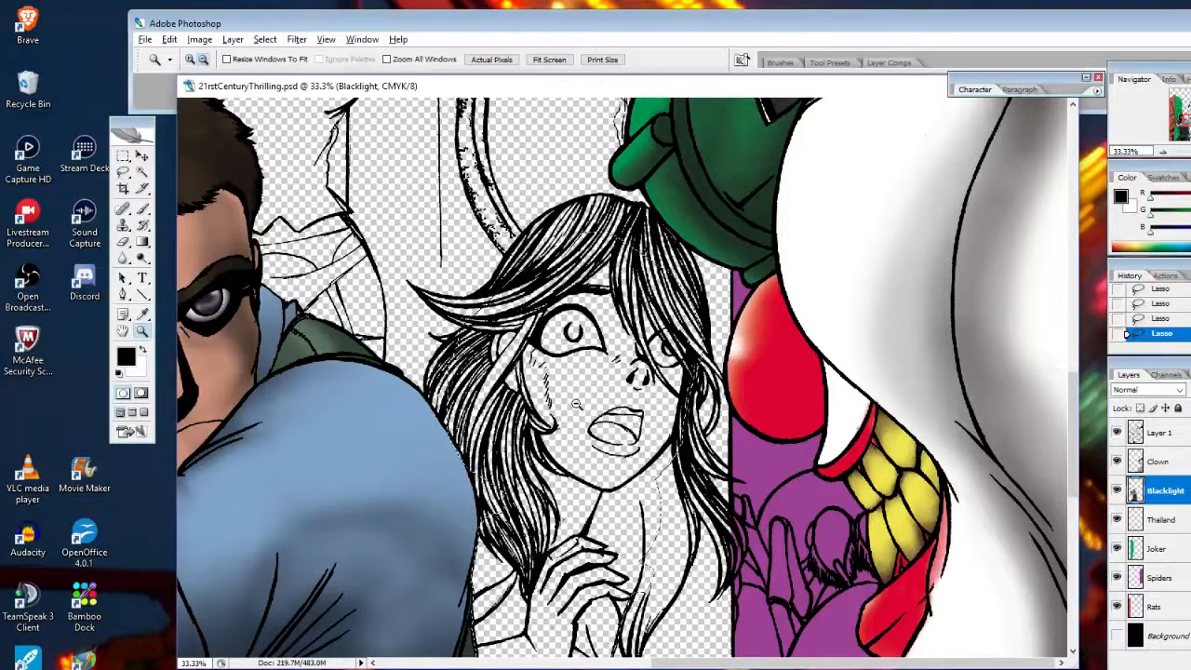
pyautogui.keyDown('alt'); pyautogui.click(693, 358); pyautogui.keyUp('alt')
pyautogui.click(720, 349)
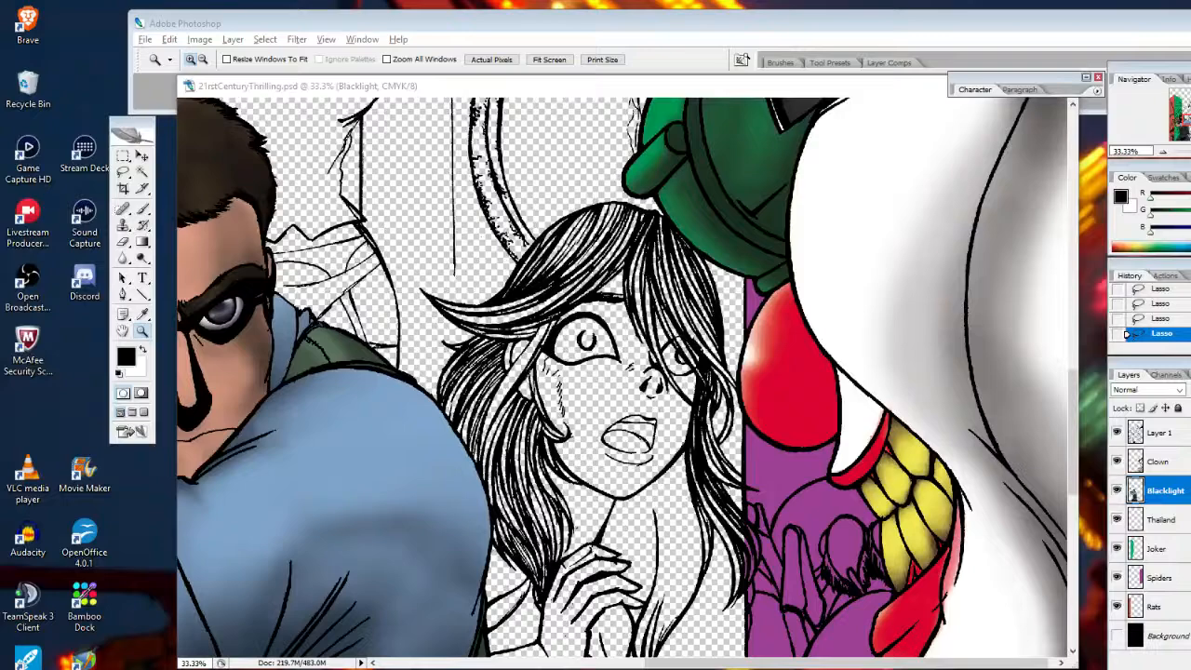
# Switch to the web browser and play the ZTag Official Promo video on YouTube in full screen
pyautogui.moveTo(1190, 74); pyautogui.dragTo(509, 100)
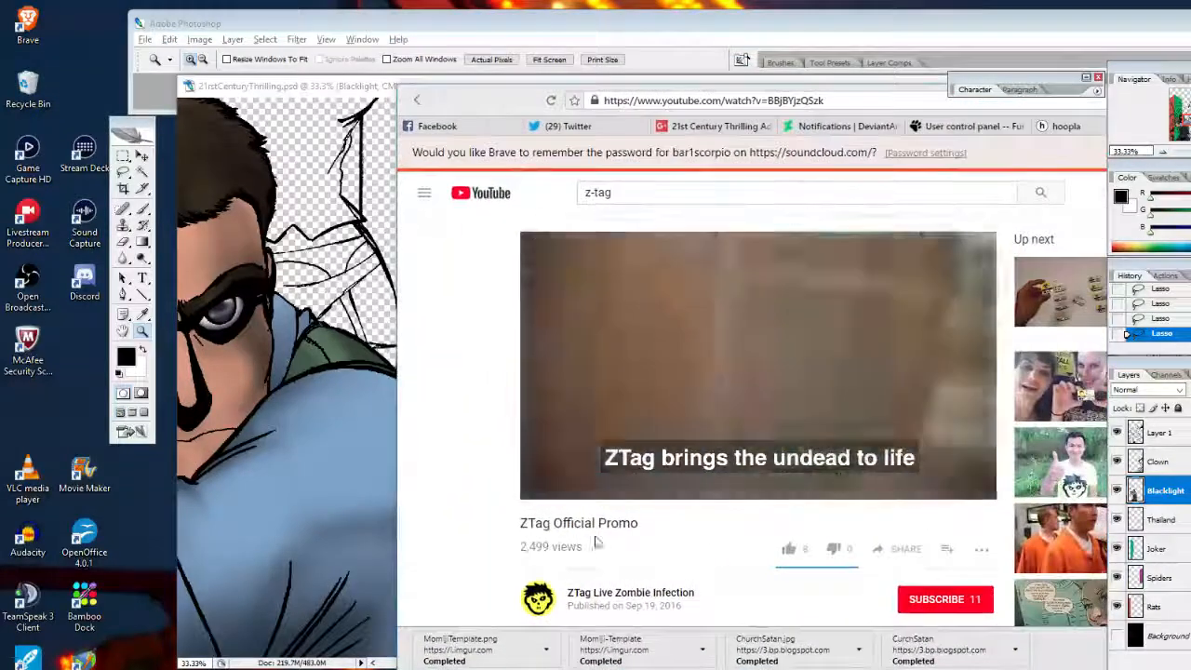
pyautogui.moveTo(590, 472); pyautogui.dragTo(447, 488)
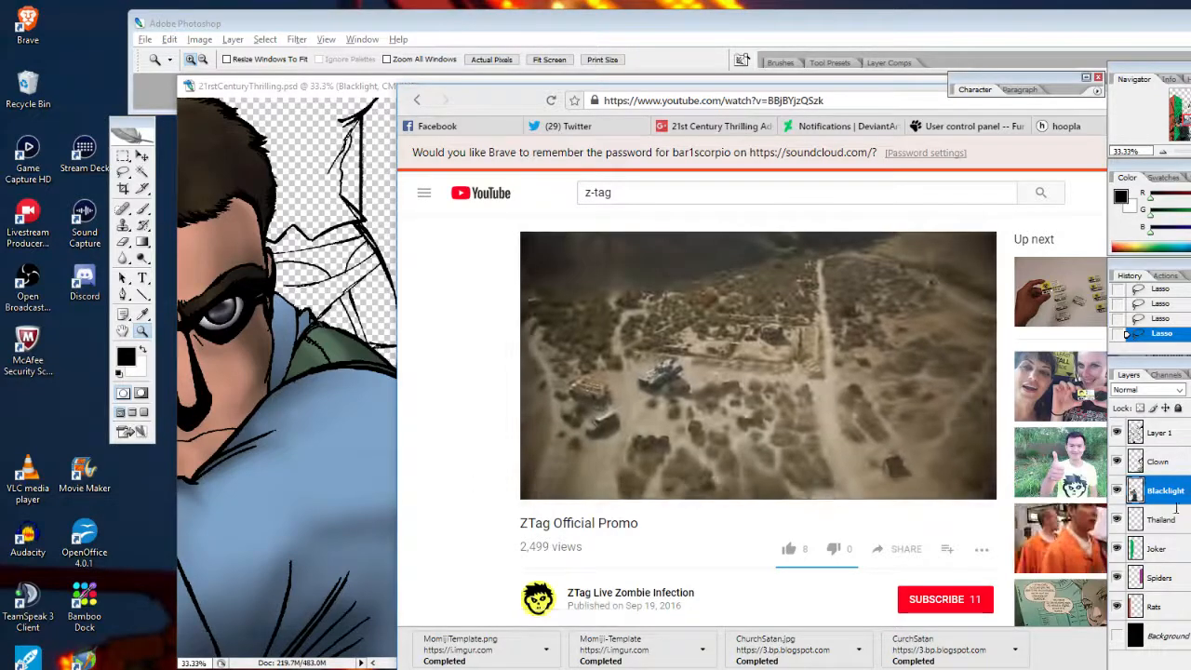
pyautogui.click(974, 487)
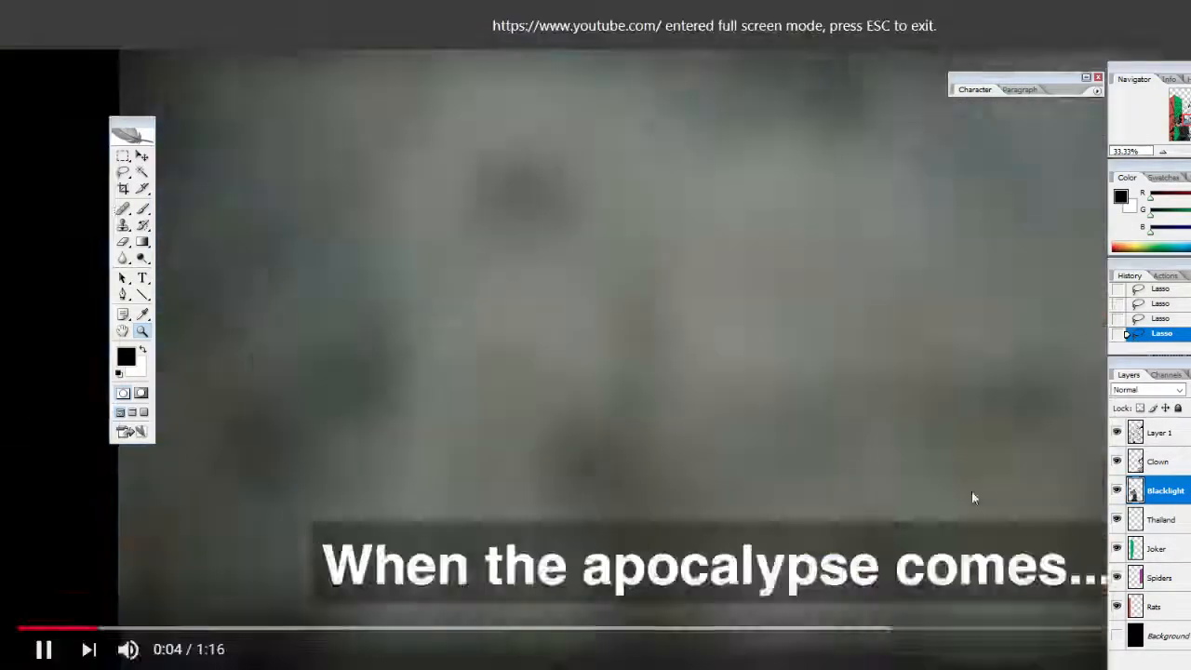
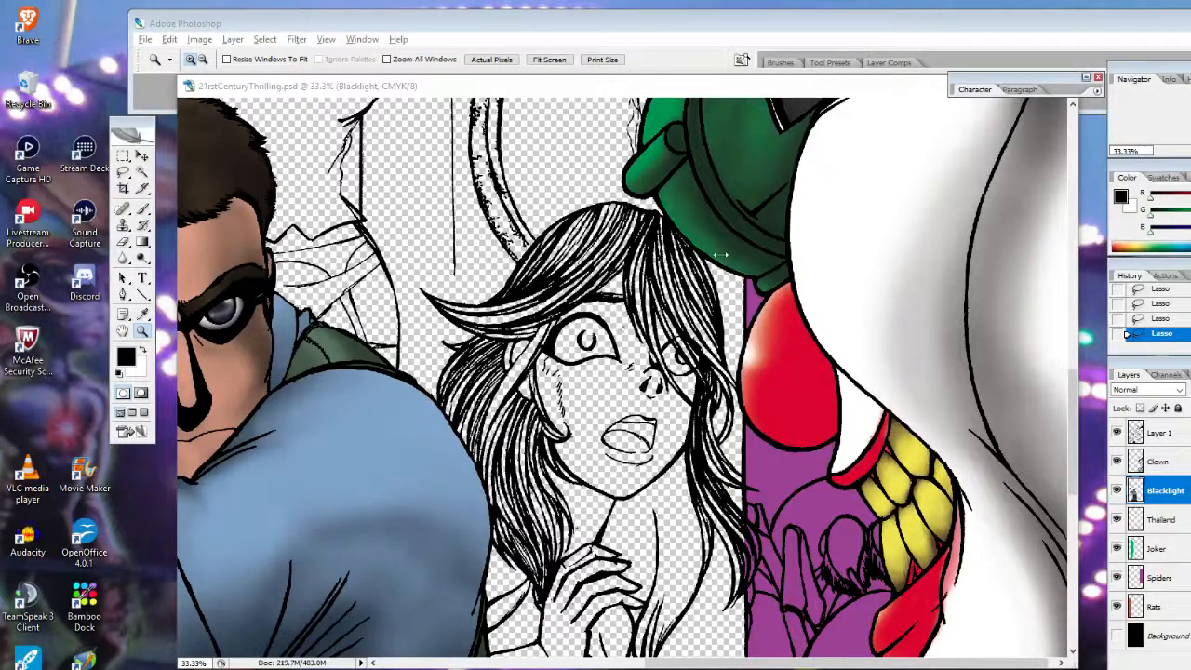
# Examine the line art and selection outline around the woman's face, hair and neck in 21rstCenturyThrilling.psd
pyautogui.moveTo(758, 88); pyautogui.dragTo(754, 103)
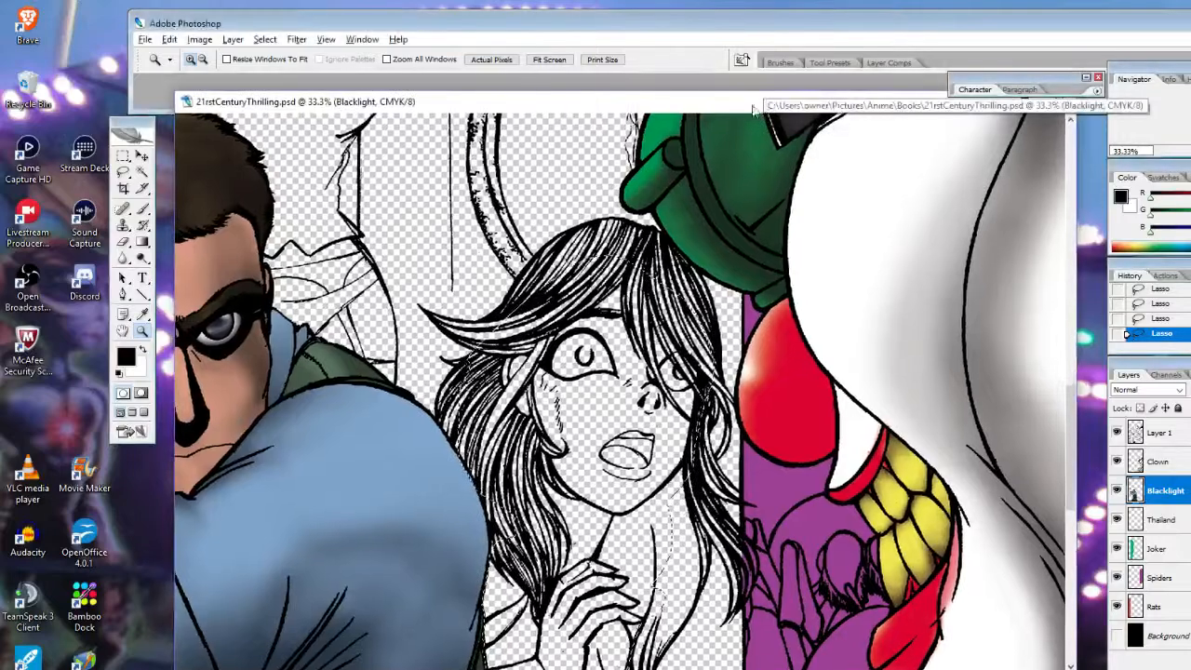
pyautogui.click(593, 396)
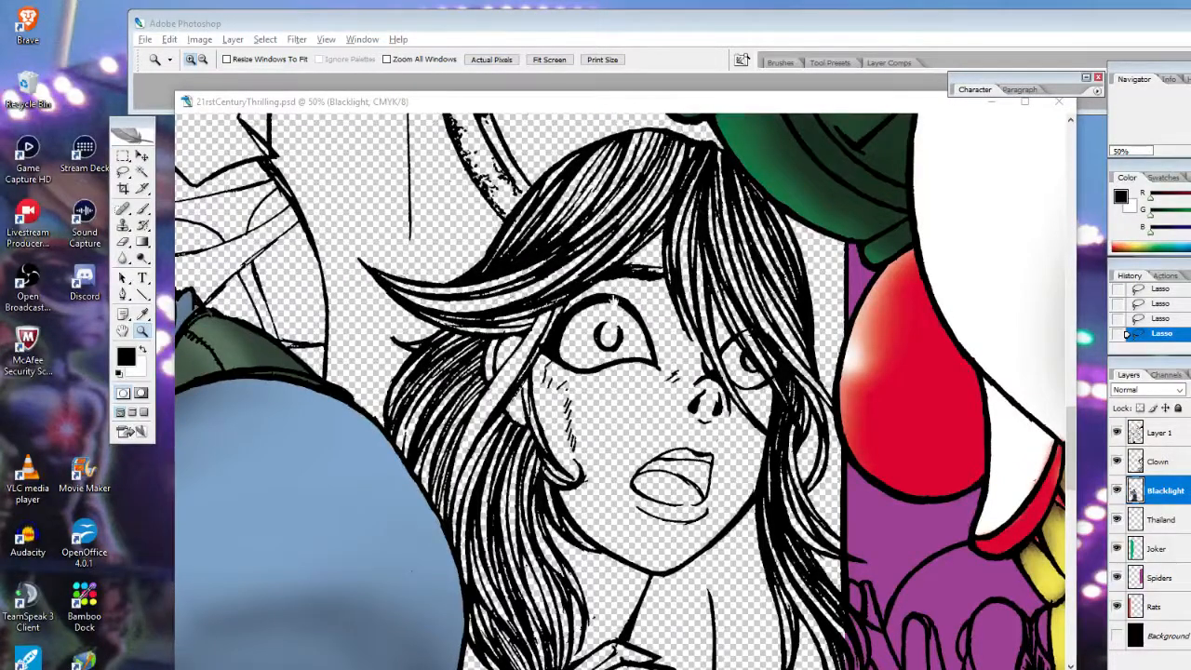
pyautogui.click(614, 299)
pyautogui.click(615, 299)
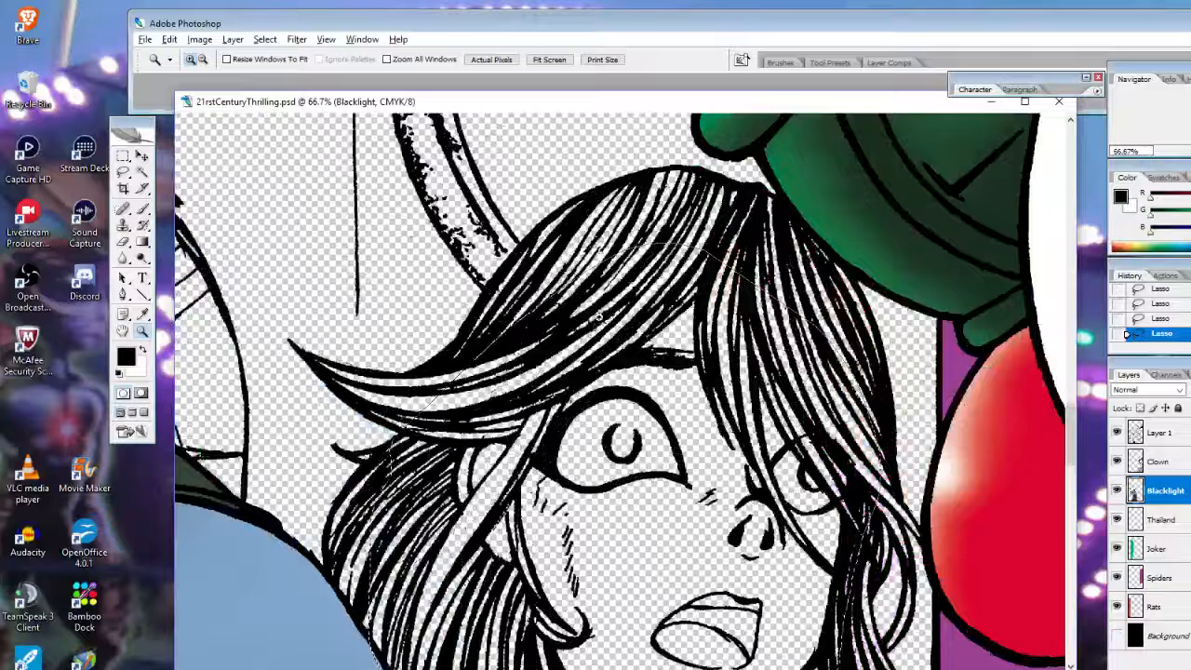
pyautogui.keyDown('alt'); pyautogui.click(613, 382); pyautogui.keyUp('alt')
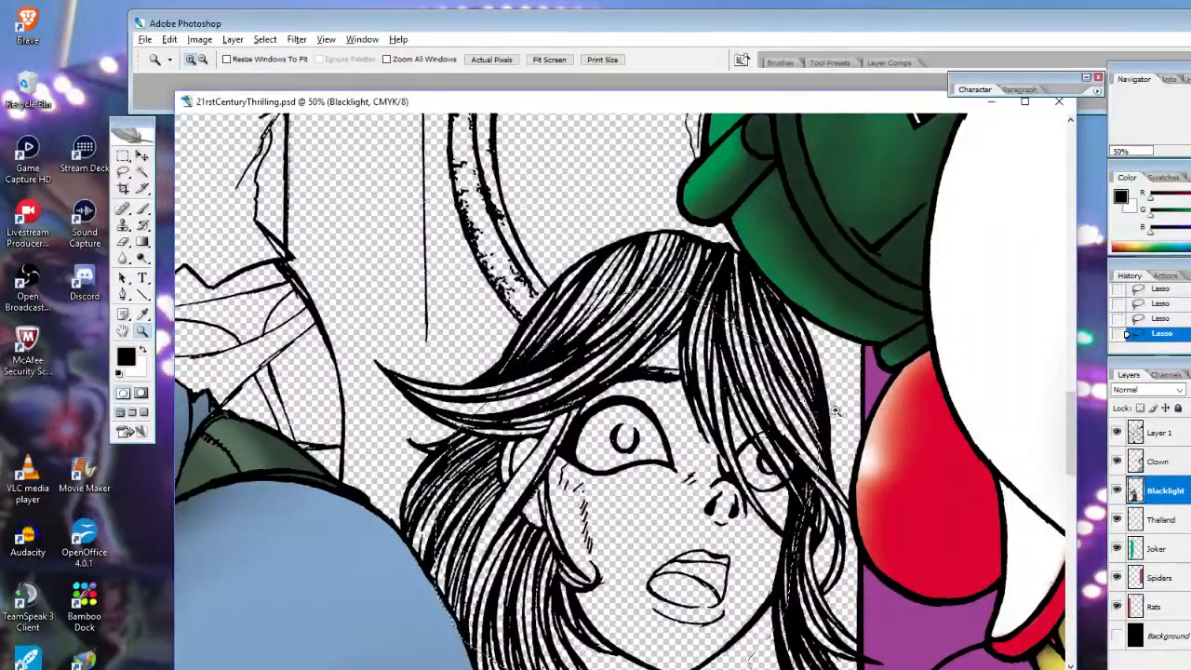
pyautogui.moveTo(1073, 422); pyautogui.dragTo(1070, 449)
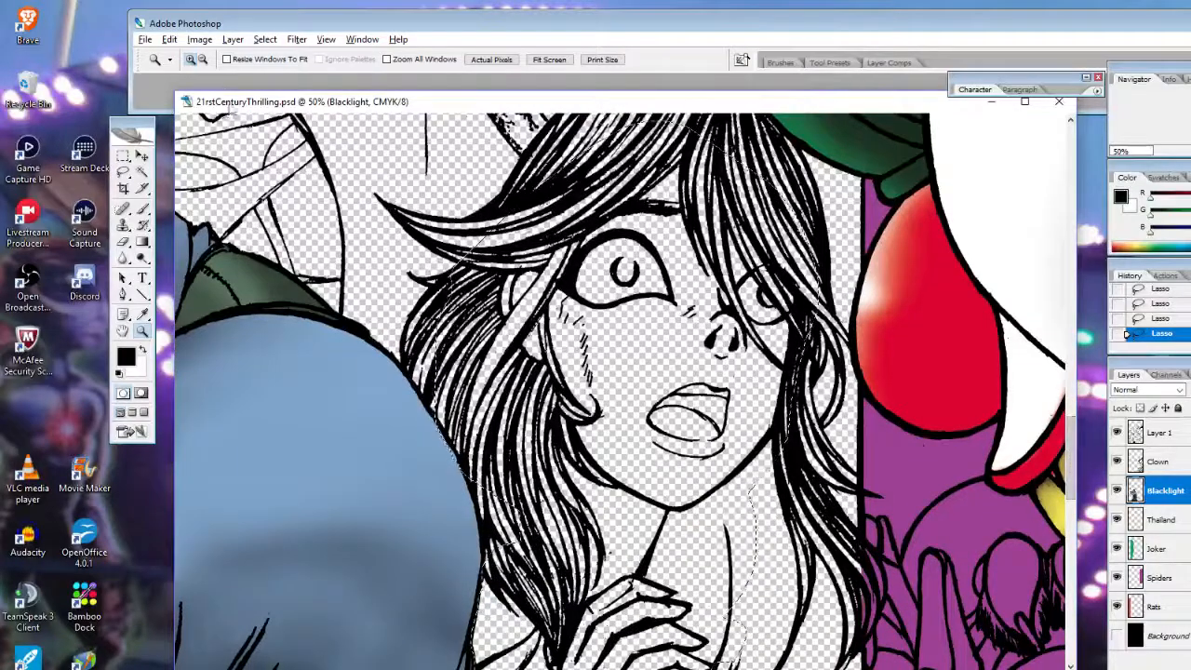
pyautogui.click(123, 173)
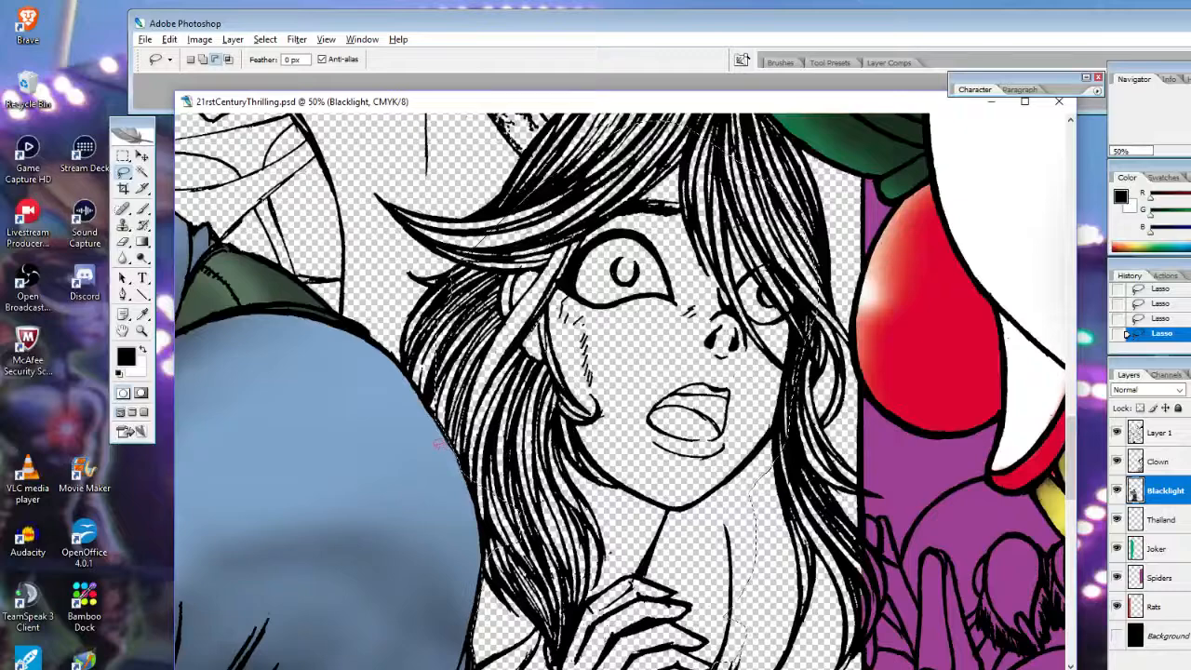
pyautogui.press('z')
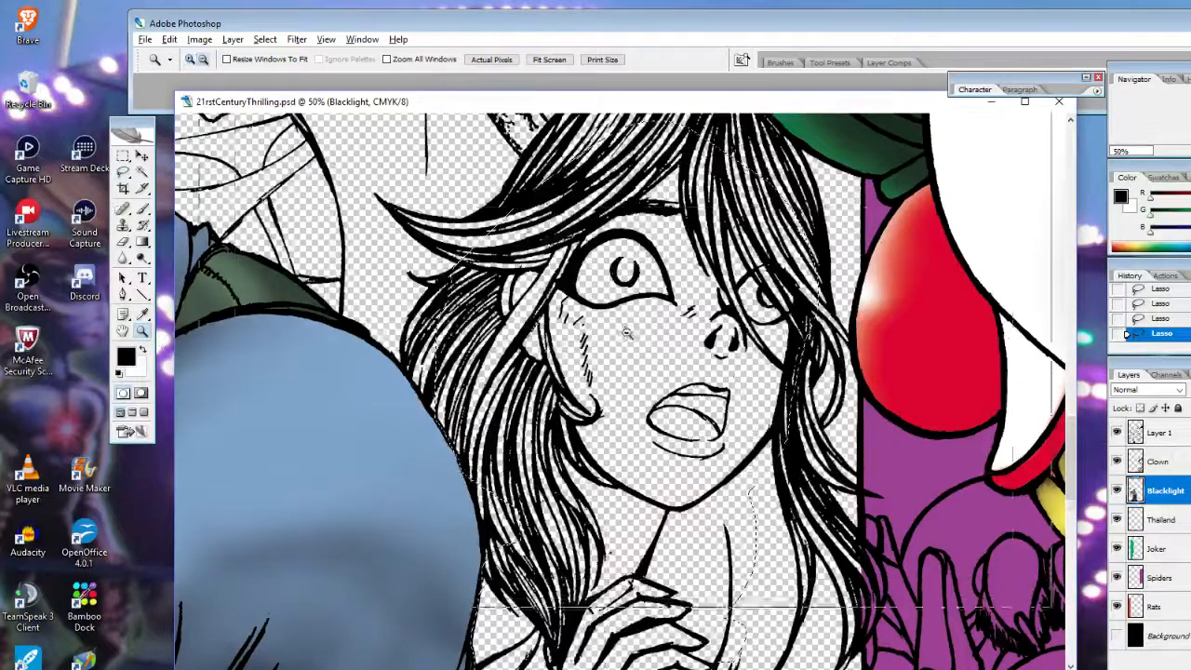
pyautogui.keyDown('alt'); pyautogui.click(601, 342); pyautogui.keyUp('alt')
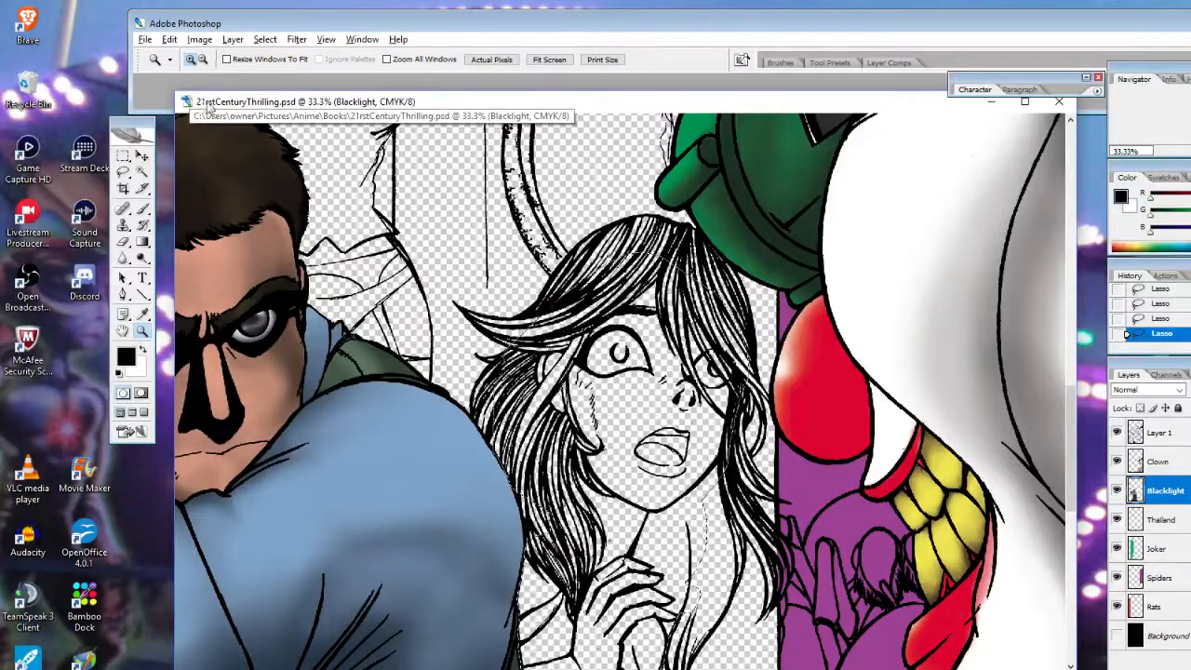
pyautogui.click(170, 40)
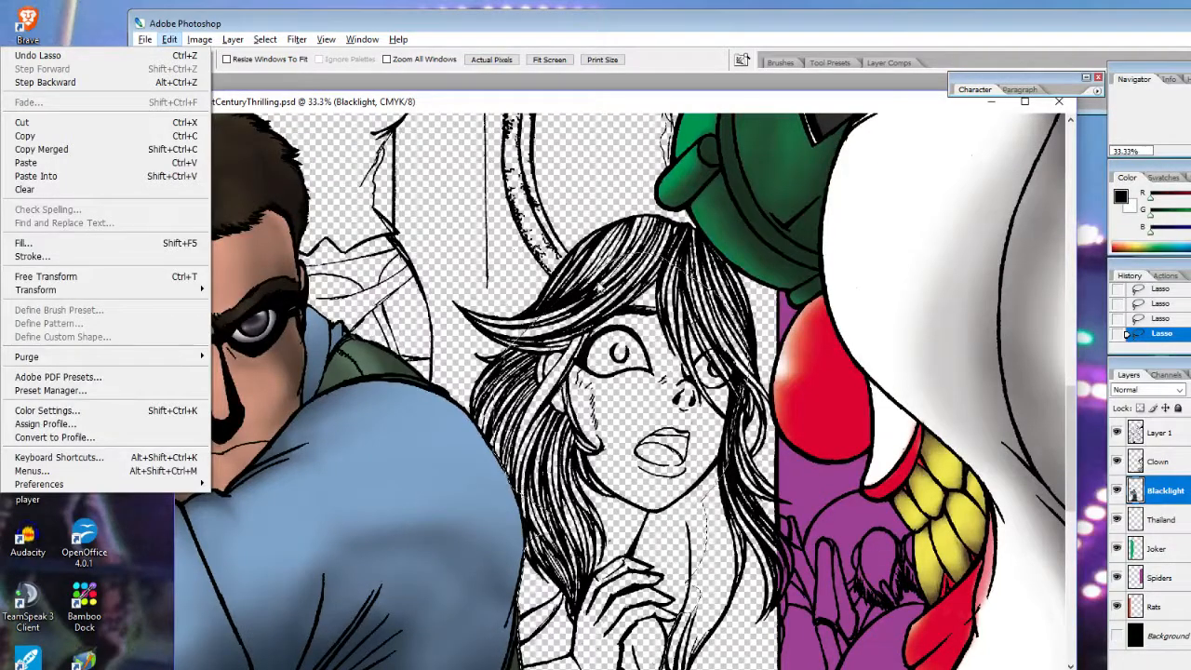
pyautogui.click(632, 270)
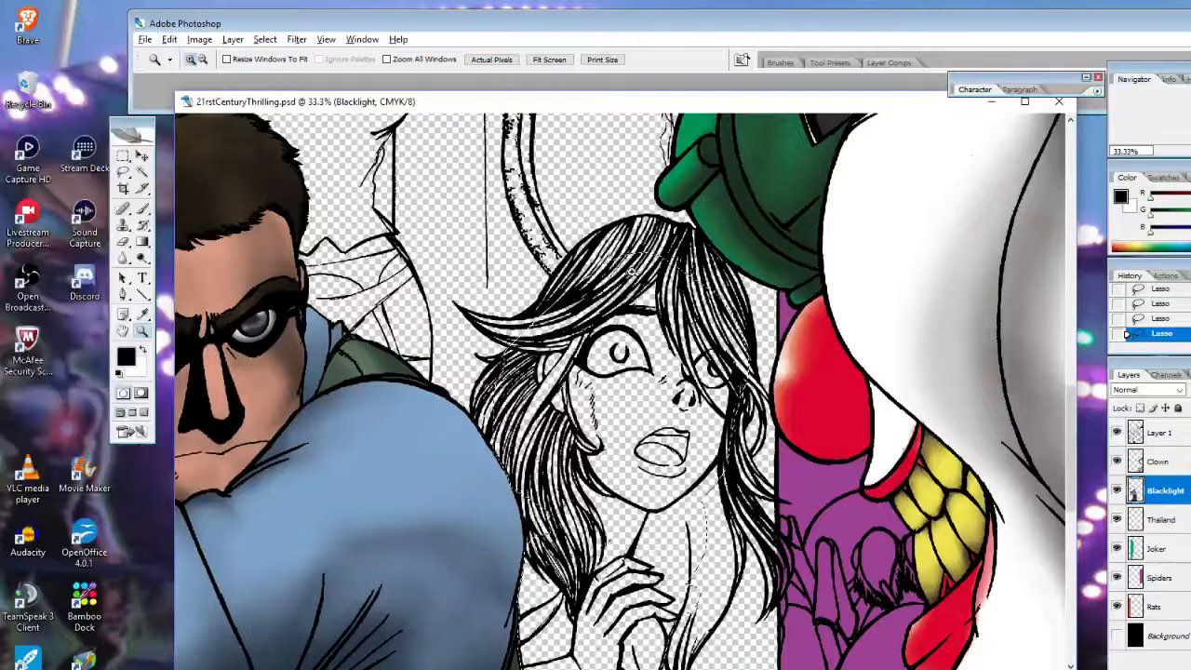
pyautogui.click(641, 398)
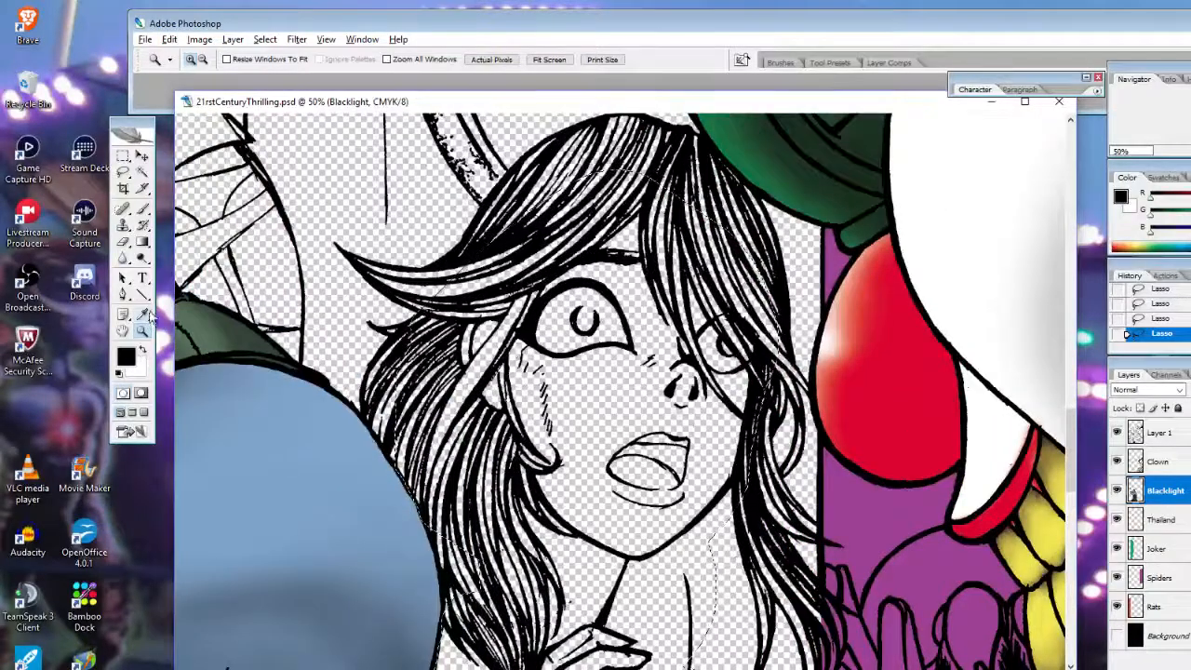
# Set the foreground colour to light peach ffdba7 and fill the woman's selected areas with it at 100% opacity in Normal mode
pyautogui.click(144, 315)
pyautogui.click(1128, 241)
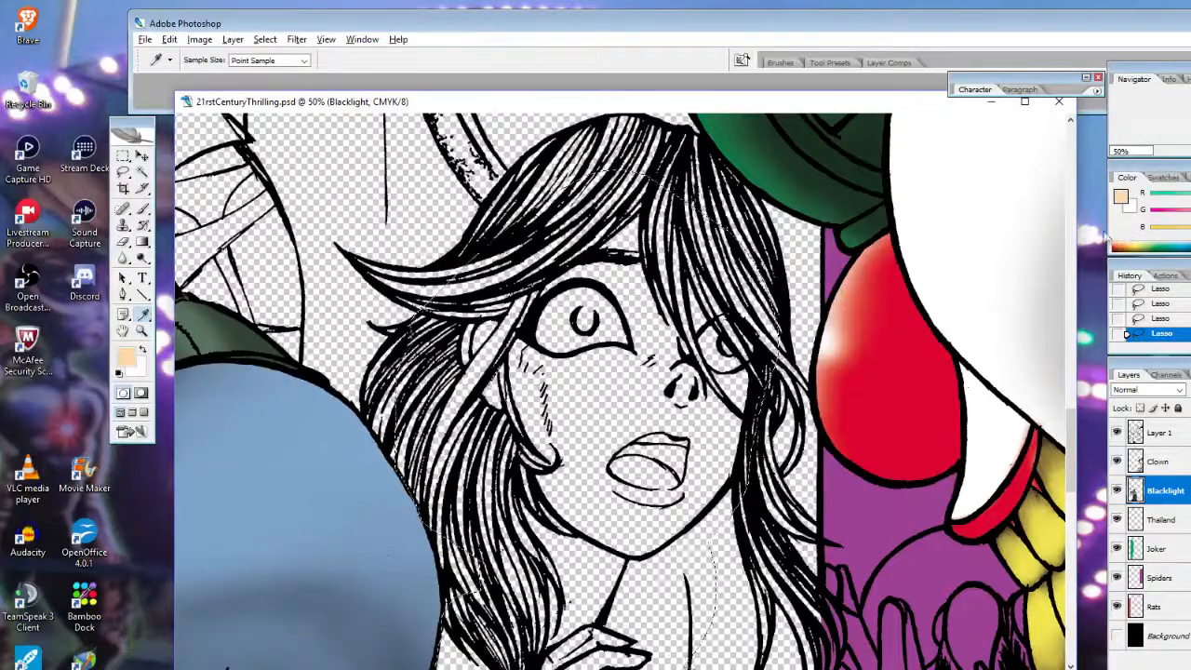
pyautogui.click(129, 356)
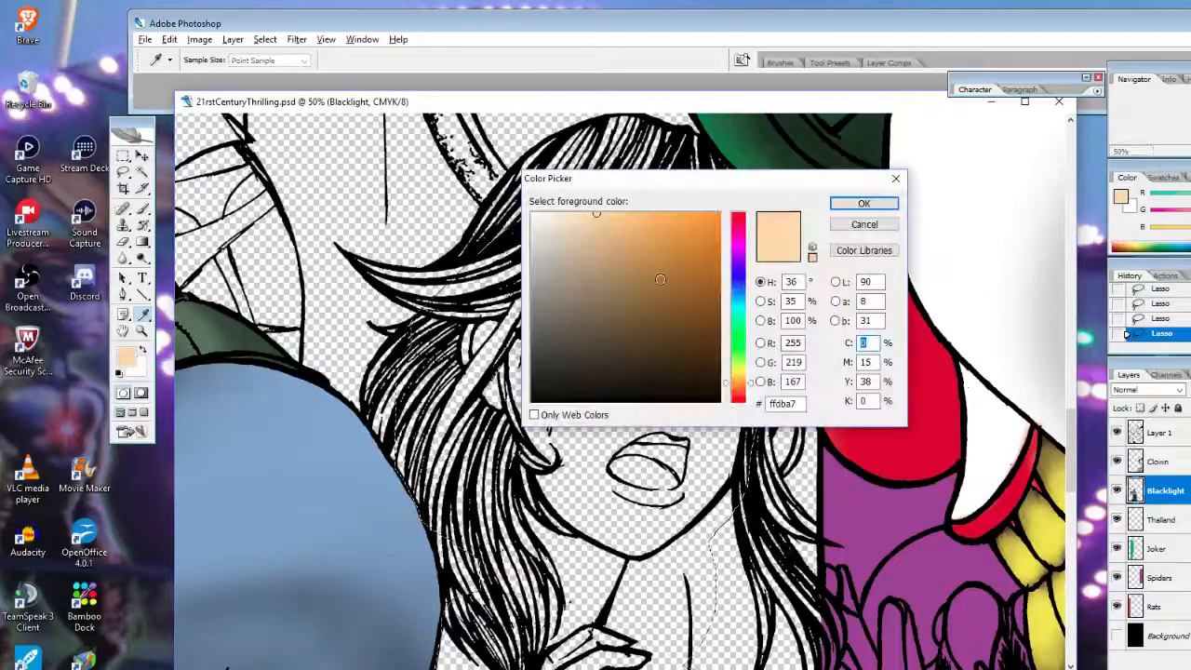
pyautogui.click(842, 205)
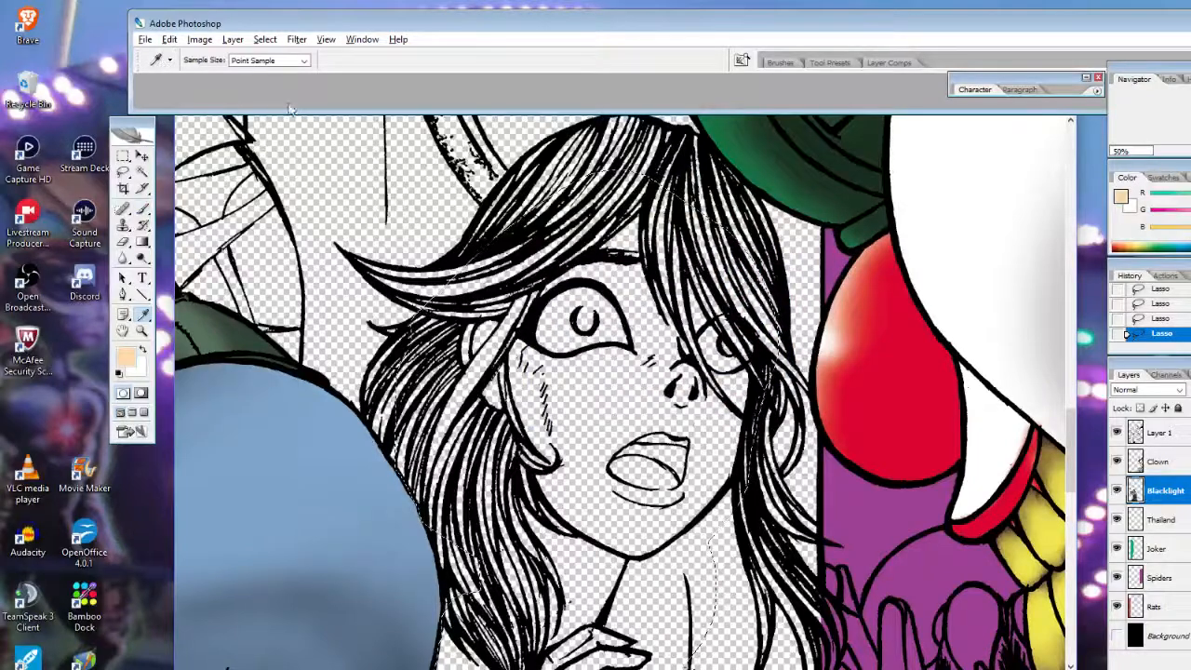
pyautogui.click(169, 39)
pyautogui.click(42, 239)
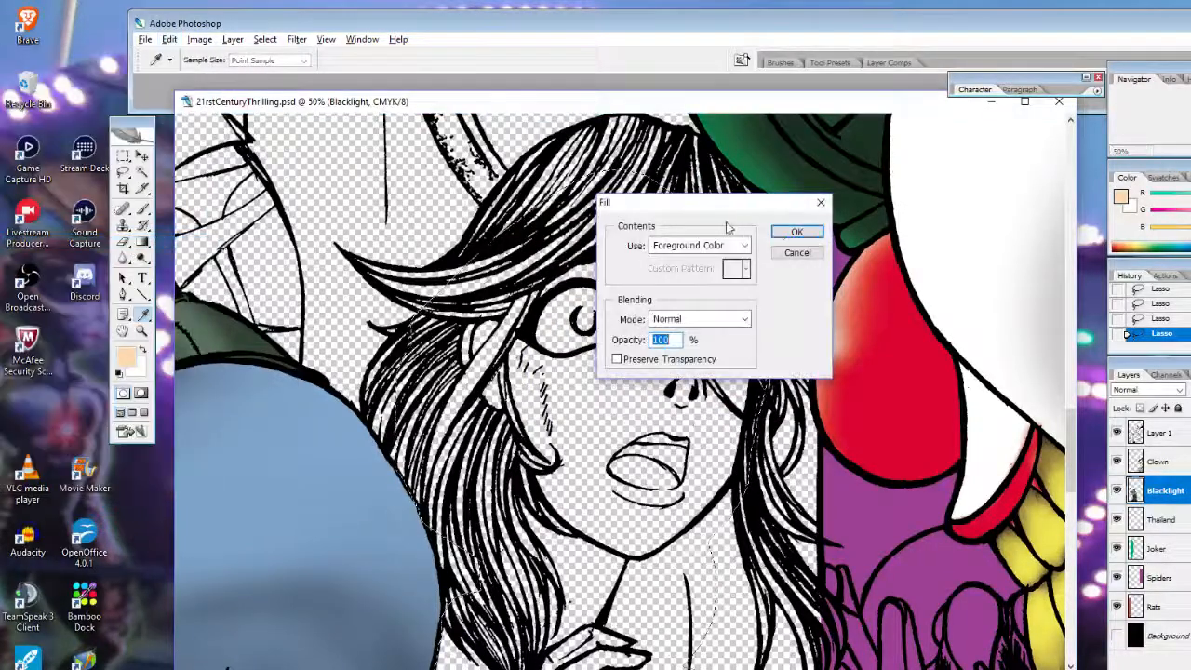
pyautogui.click(797, 232)
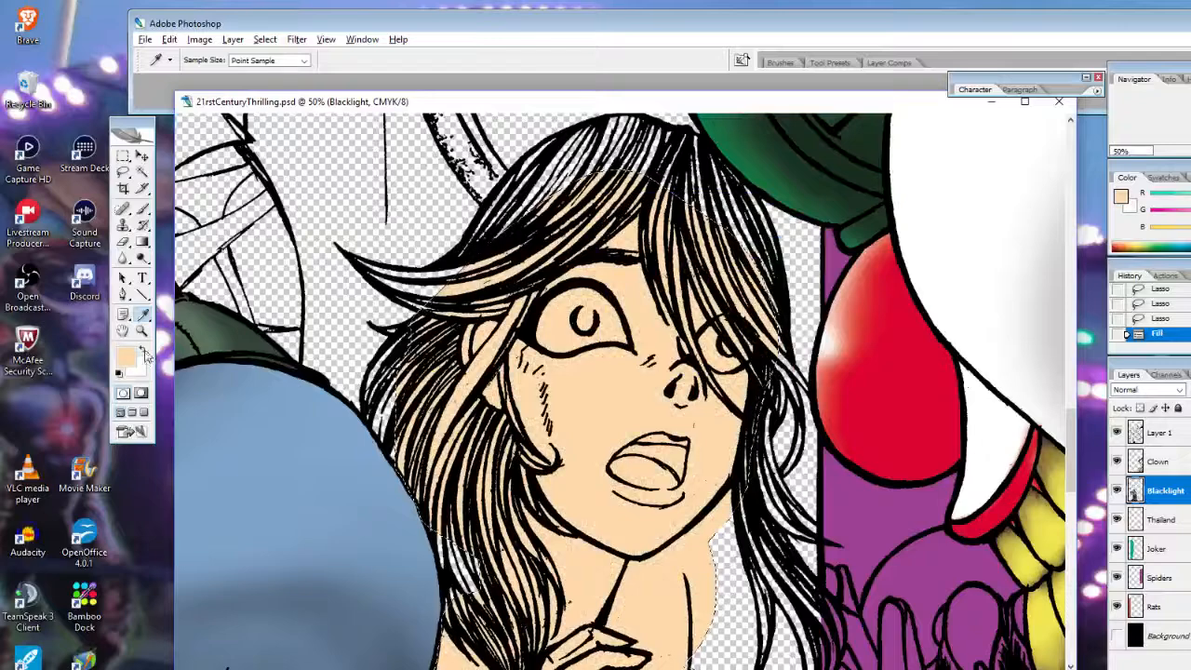
# Swap the foreground and background colours, then set the new foreground colour to dark brown 31180c
pyautogui.click(143, 351)
pyautogui.click(125, 355)
pyautogui.moveTo(604, 370); pyautogui.dragTo(672, 365)
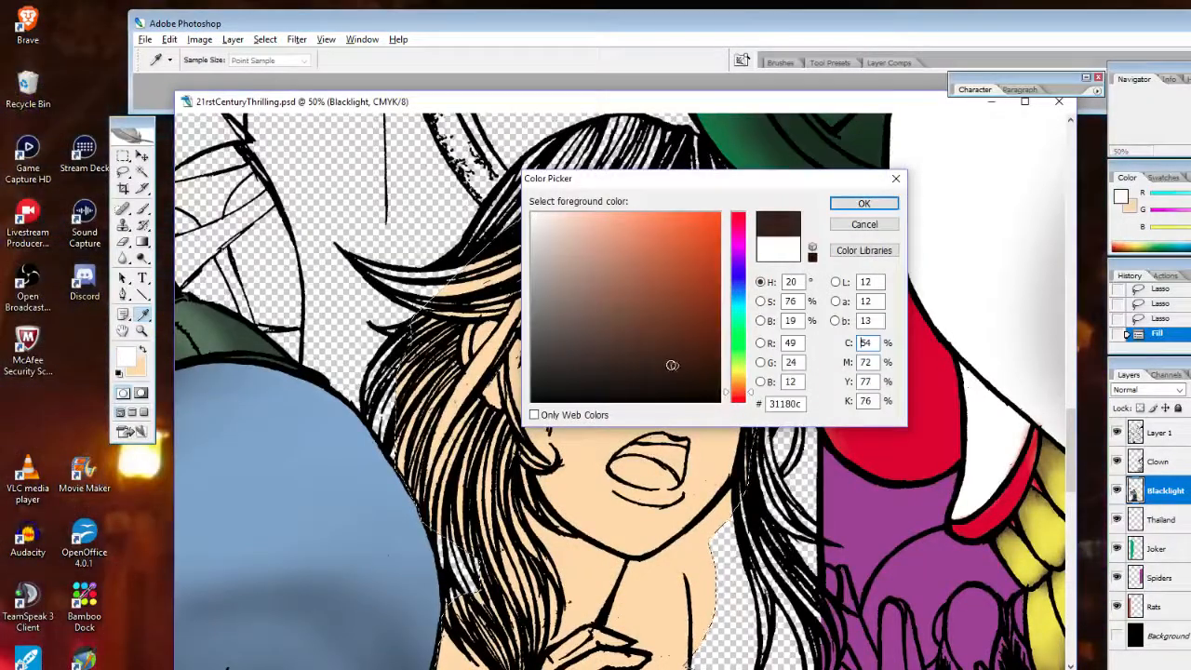
pyautogui.click(864, 203)
# Choose the Brush tool with the 66 px textured speckle tip and set its opacity to 26%
pyautogui.click(143, 211)
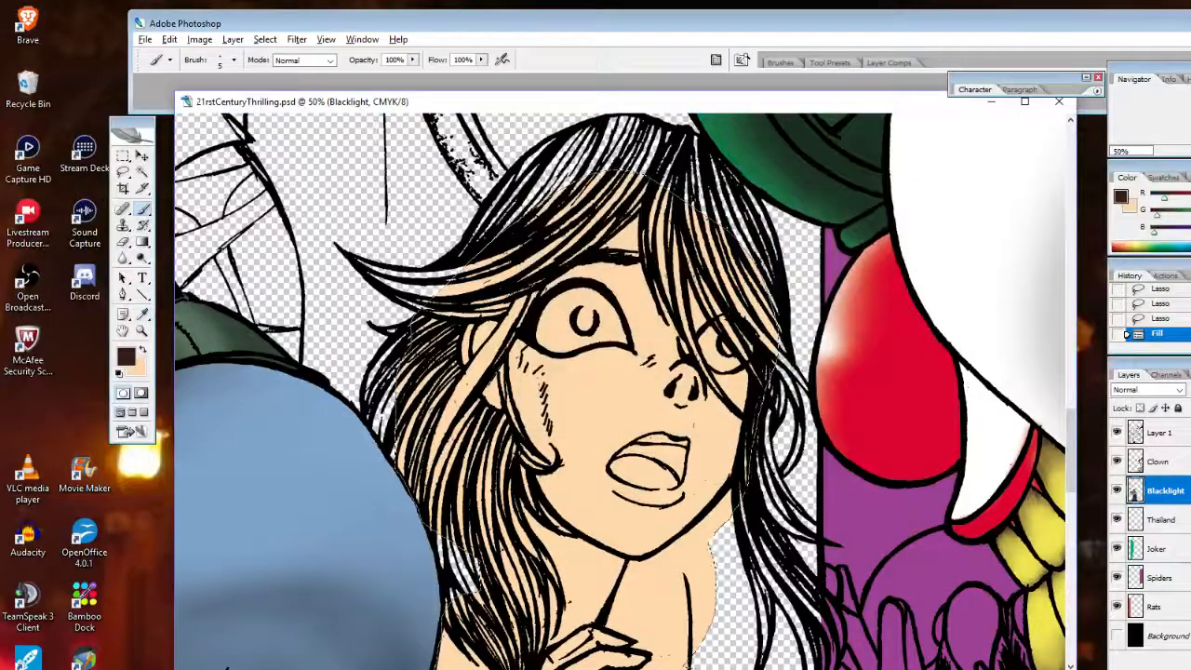
pyautogui.click(234, 60)
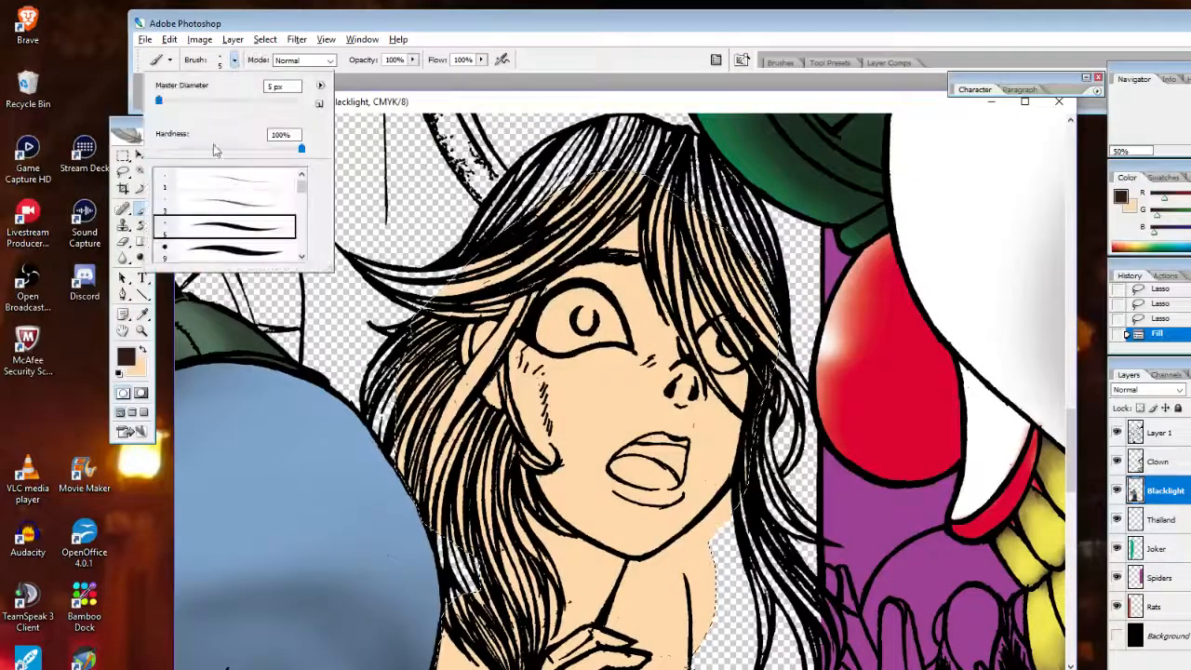
pyautogui.scroll(-10, 303, 249)
pyautogui.click(294, 246)
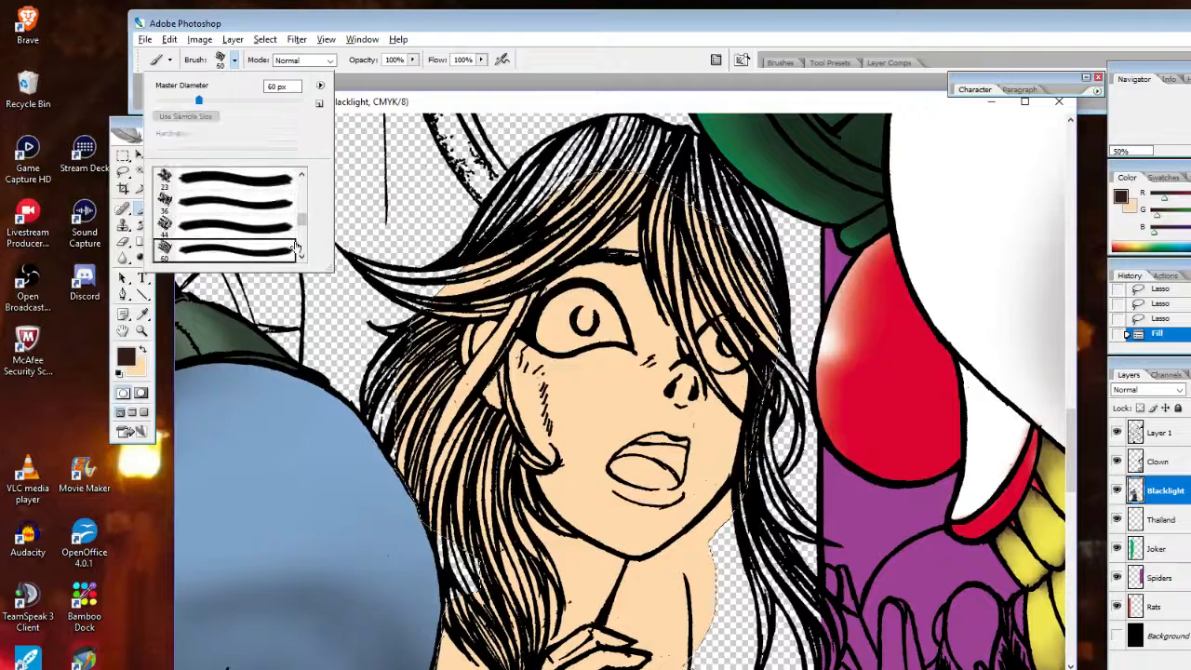
pyautogui.scroll(-8, 300, 222)
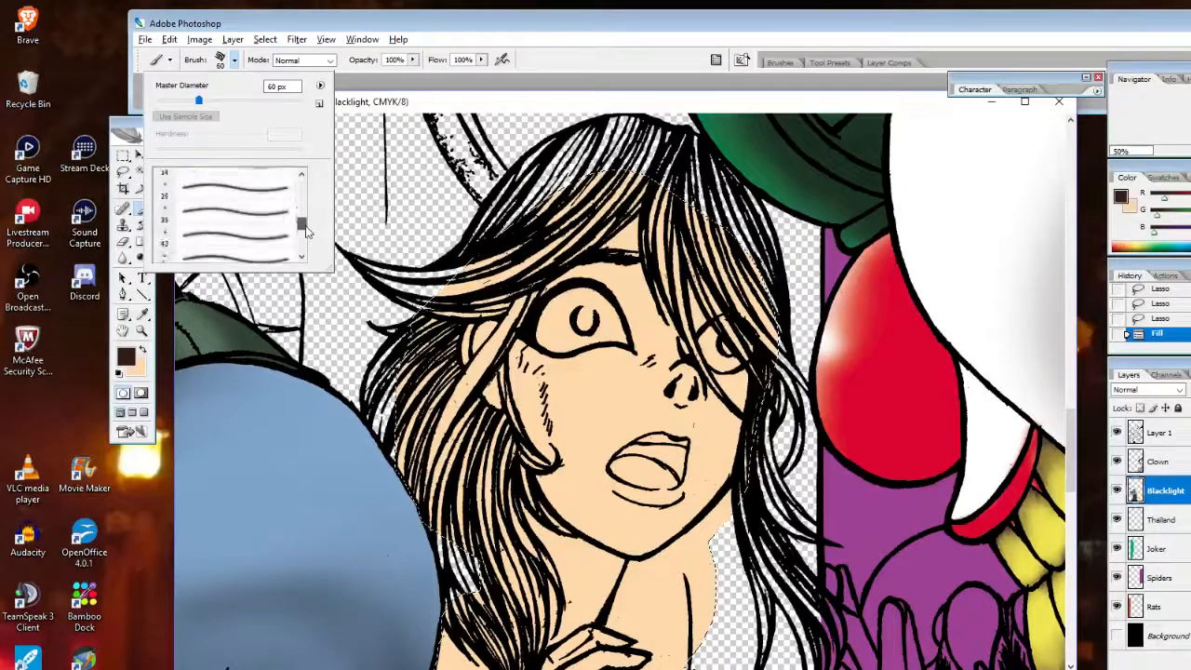
pyautogui.scroll(-6, 306, 242)
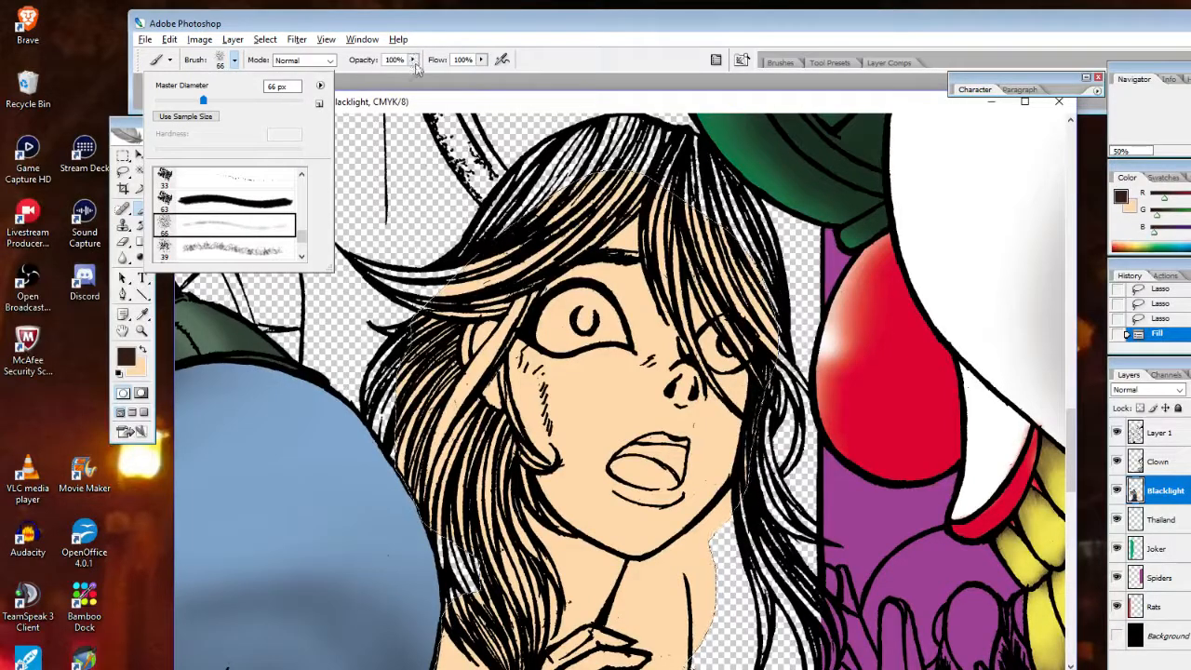
pyautogui.click(413, 62)
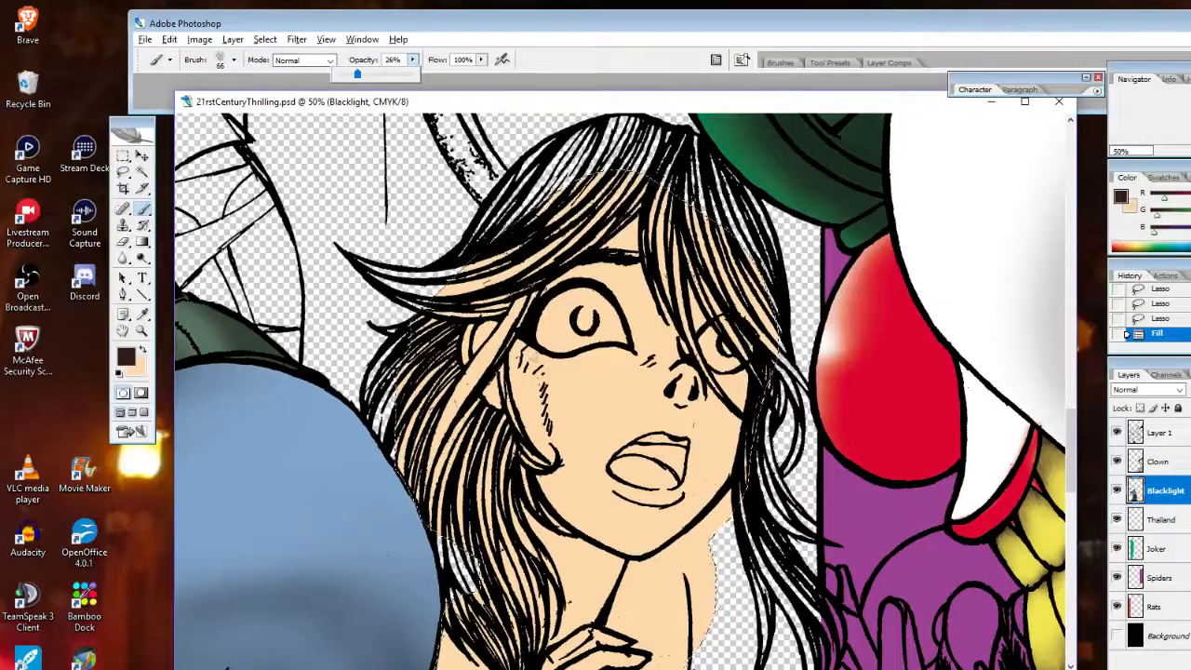
# Shade the woman's cheek, jaw, neck and lower hair in dark brown with the textured brush at 135 px, then 363 px
pyautogui.rightClick(553, 366)
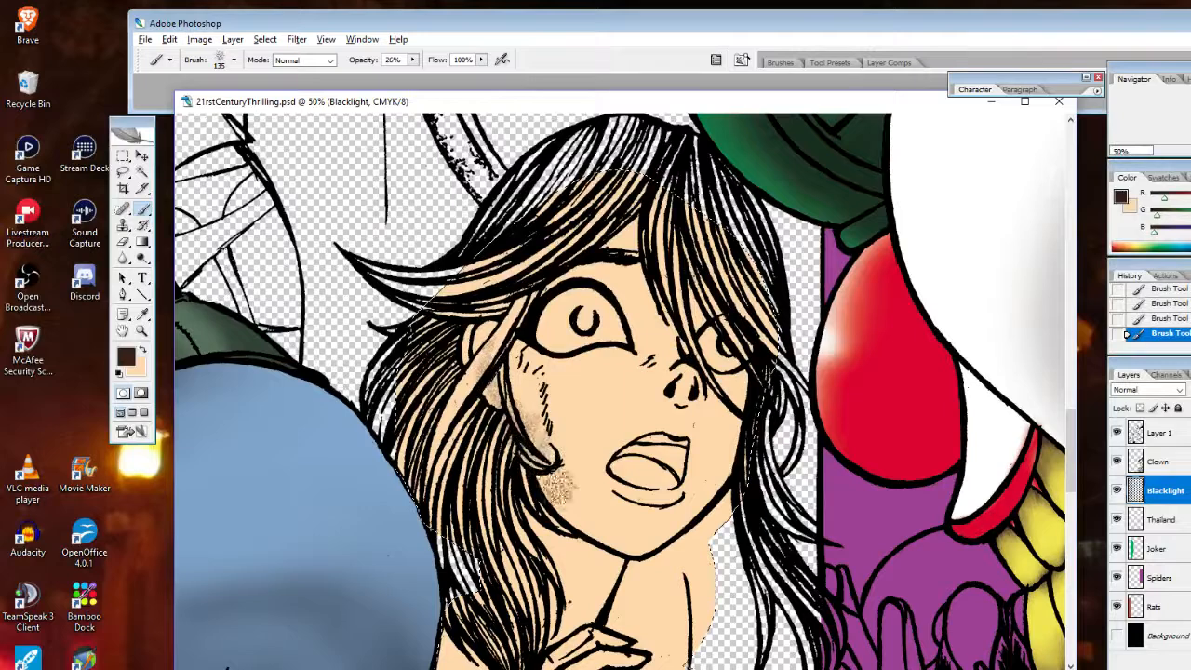
pyautogui.moveTo(542, 380)
pyautogui.mouseDown()
pyautogui.moveTo(577, 503)
pyautogui.moveTo(613, 532)
pyautogui.moveTo(525, 387)
pyautogui.moveTo(534, 471)
pyautogui.moveTo(574, 428)
pyautogui.moveTo(583, 510)
pyautogui.mouseUp()
pyautogui.rightClick(622, 346)
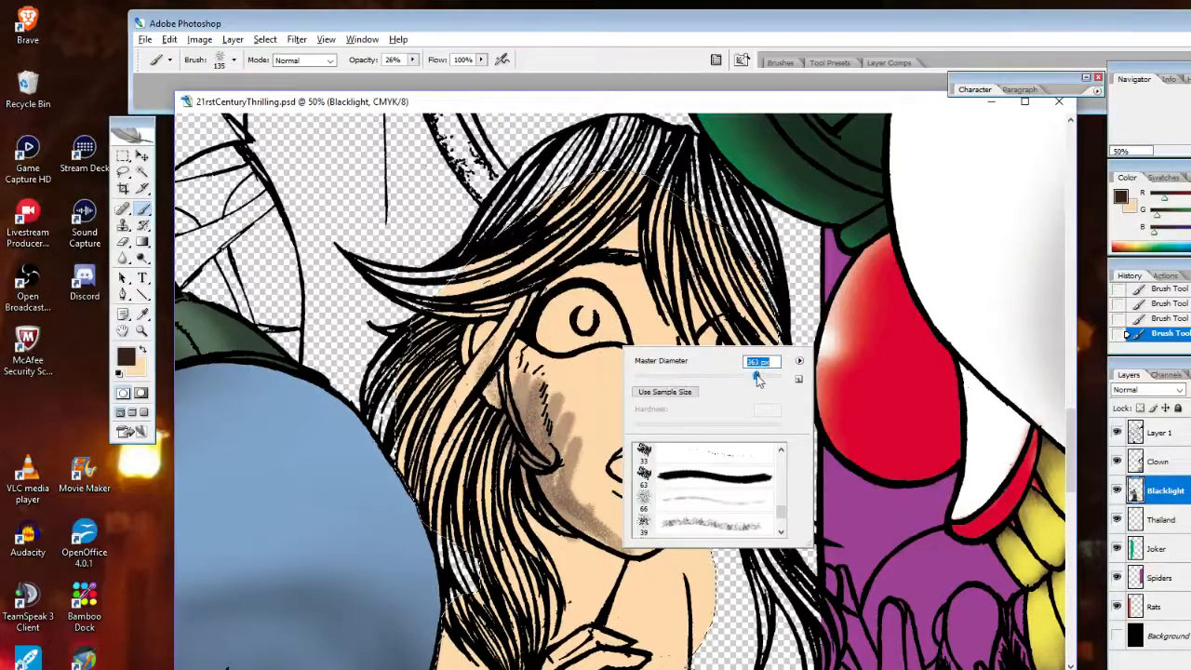
pyautogui.click(582, 391)
pyautogui.moveTo(582, 396)
pyautogui.mouseDown()
pyautogui.moveTo(549, 402)
pyautogui.moveTo(520, 436)
pyautogui.moveTo(580, 568)
pyautogui.mouseUp()
pyautogui.moveTo(503, 619)
pyautogui.mouseDown()
pyautogui.moveTo(424, 625)
pyautogui.moveTo(454, 577)
pyautogui.moveTo(596, 559)
pyautogui.moveTo(719, 463)
pyautogui.moveTo(614, 270)
pyautogui.moveTo(633, 233)
pyautogui.moveTo(503, 275)
pyautogui.moveTo(456, 447)
pyautogui.mouseUp()
# Shade the woman's hands, arms and torso down to the waist folds with the 363 px textured brush
pyautogui.scroll(-5, 777, 508)
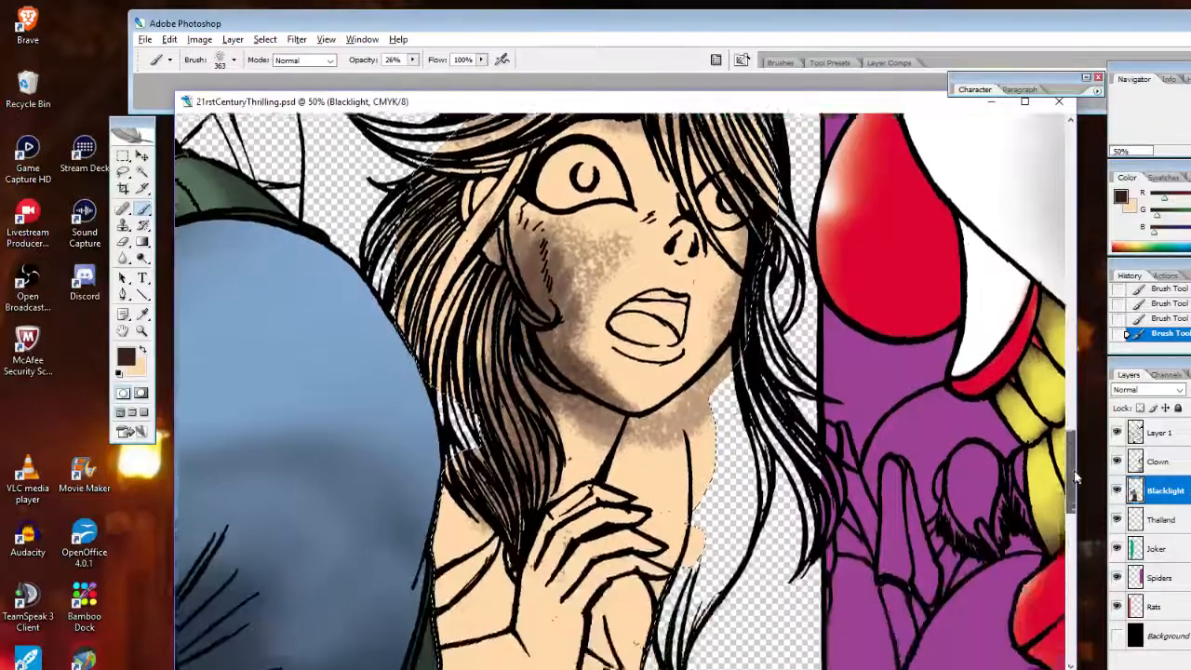
pyautogui.moveTo(466, 233)
pyautogui.mouseDown()
pyautogui.moveTo(456, 307)
pyautogui.moveTo(391, 438)
pyautogui.moveTo(605, 317)
pyautogui.moveTo(502, 372)
pyautogui.moveTo(558, 335)
pyautogui.moveTo(605, 401)
pyautogui.moveTo(521, 642)
pyautogui.moveTo(535, 633)
pyautogui.mouseUp()
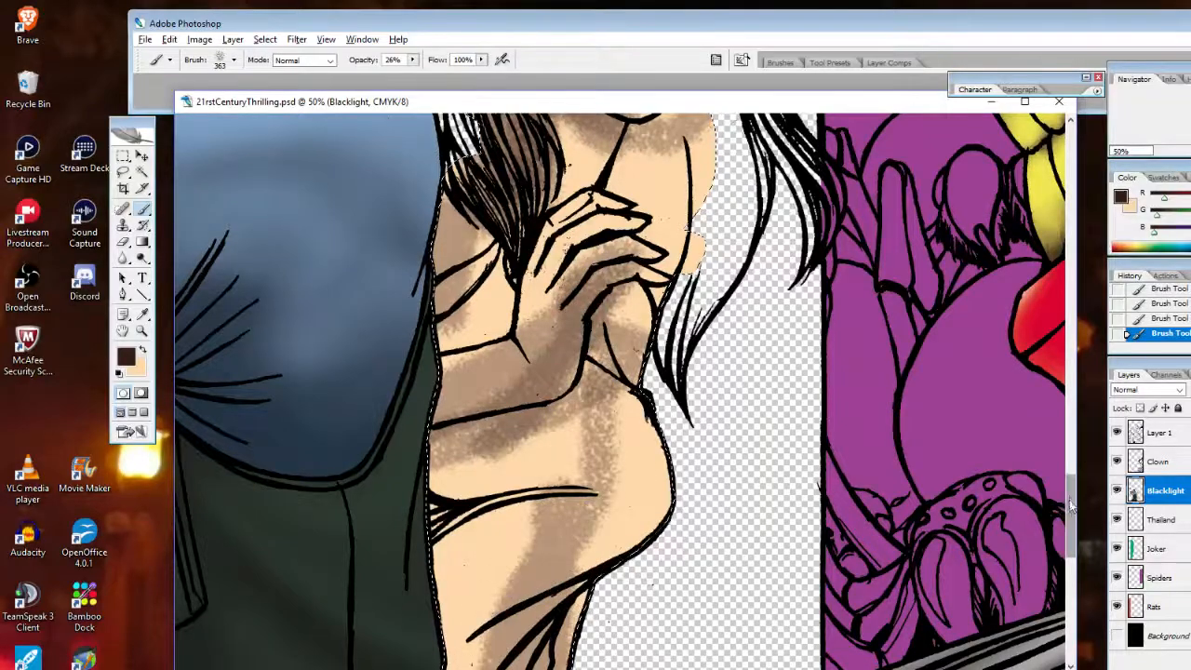
pyautogui.scroll(-2, 623, 391)
pyautogui.moveTo(610, 560)
pyautogui.mouseDown()
pyautogui.moveTo(516, 565)
pyautogui.moveTo(512, 547)
pyautogui.moveTo(536, 586)
pyautogui.mouseUp()
pyautogui.hscroll(-5, 526, 544)
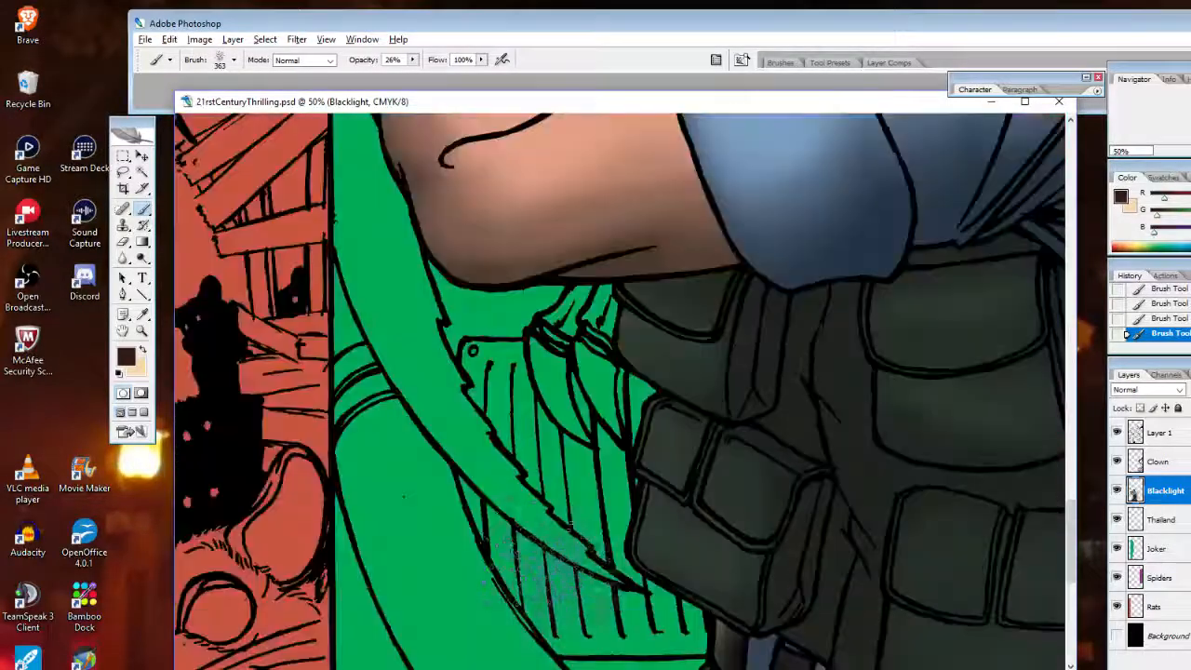
pyautogui.hscroll(8, 465, 484)
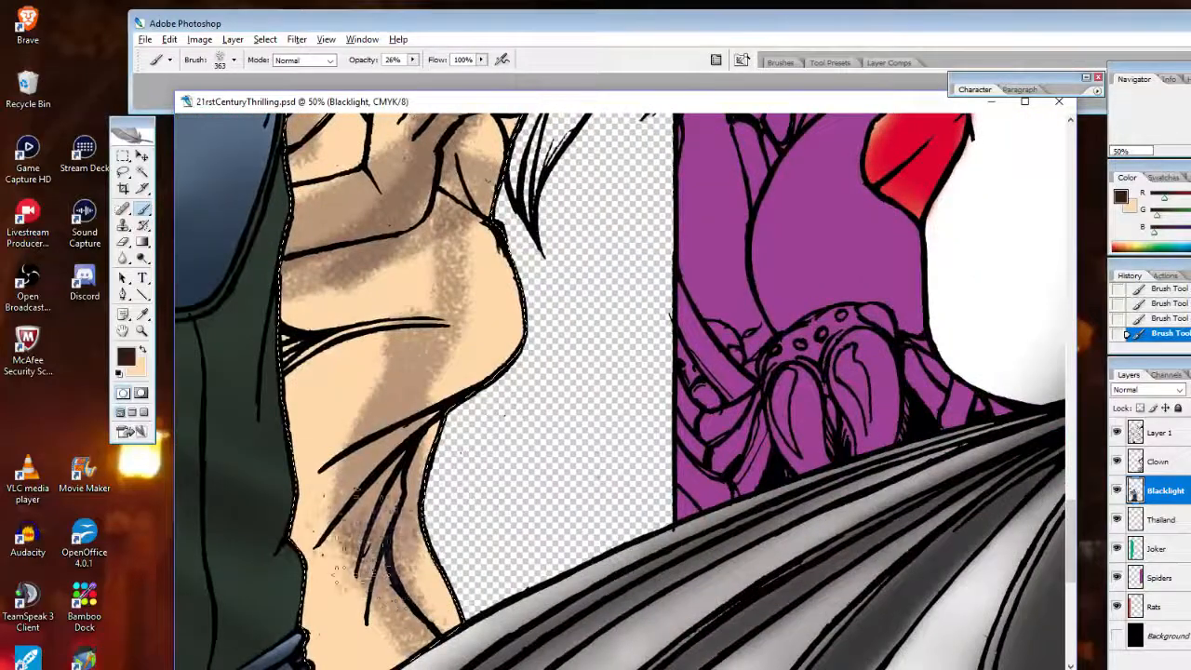
# Deepen the shadows at the waist folds with a 104 px brush and along the forearm and wrist with a 151 px brush
pyautogui.rightClick(571, 471)
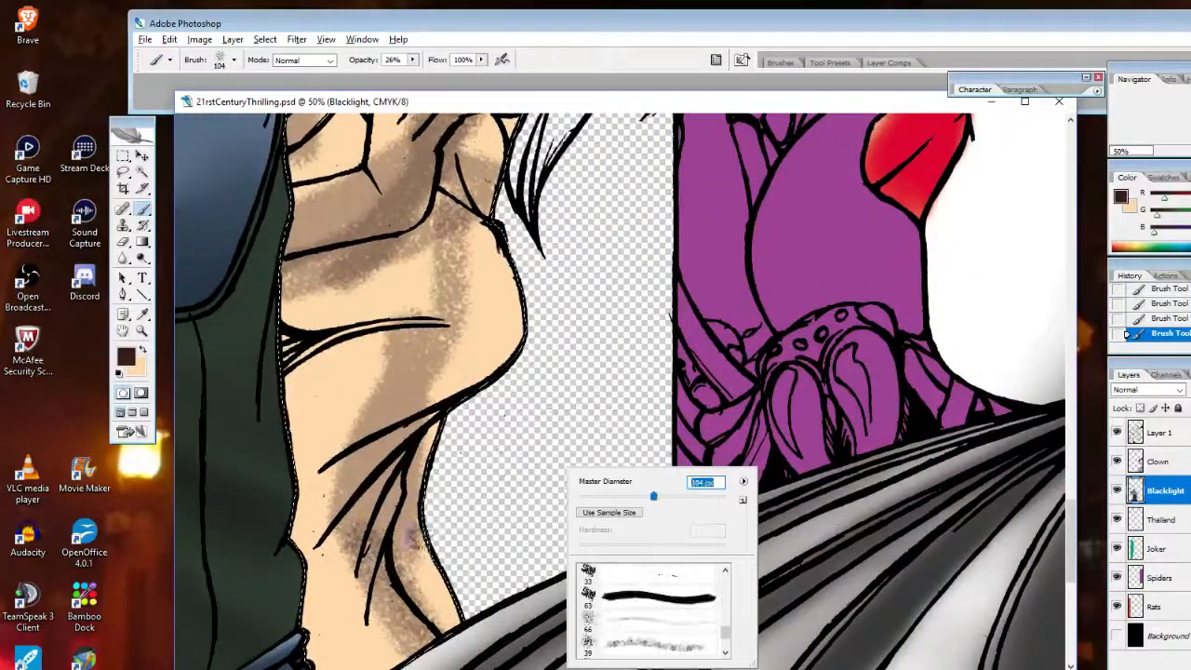
pyautogui.press('Return')
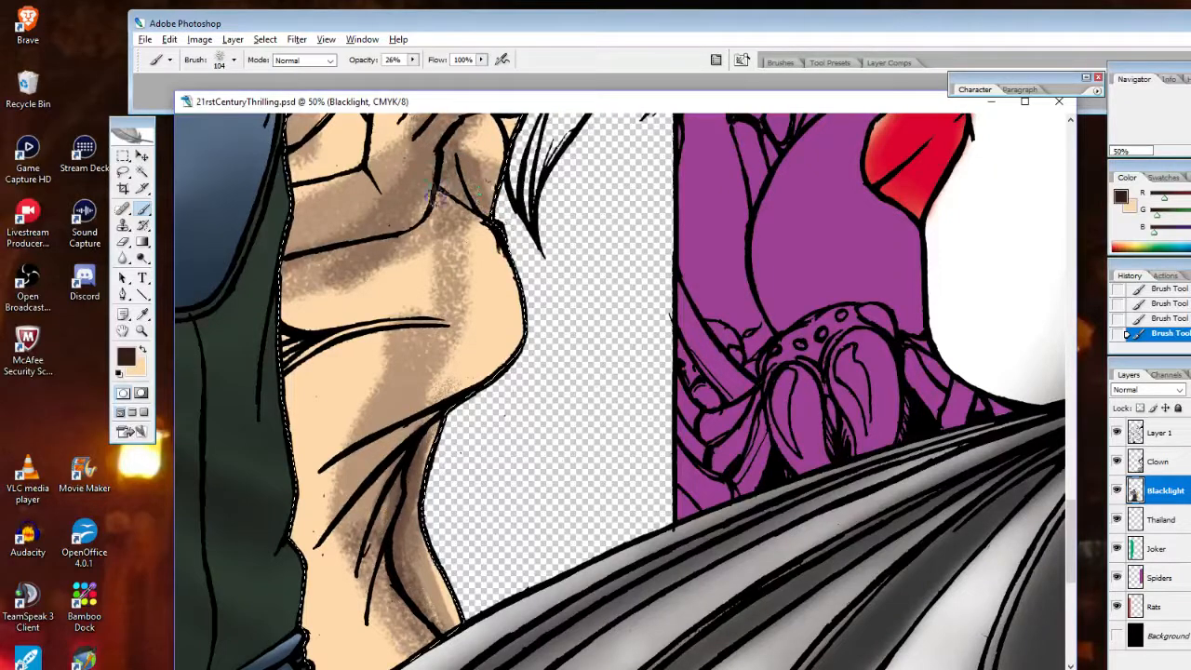
pyautogui.rightClick(570, 150)
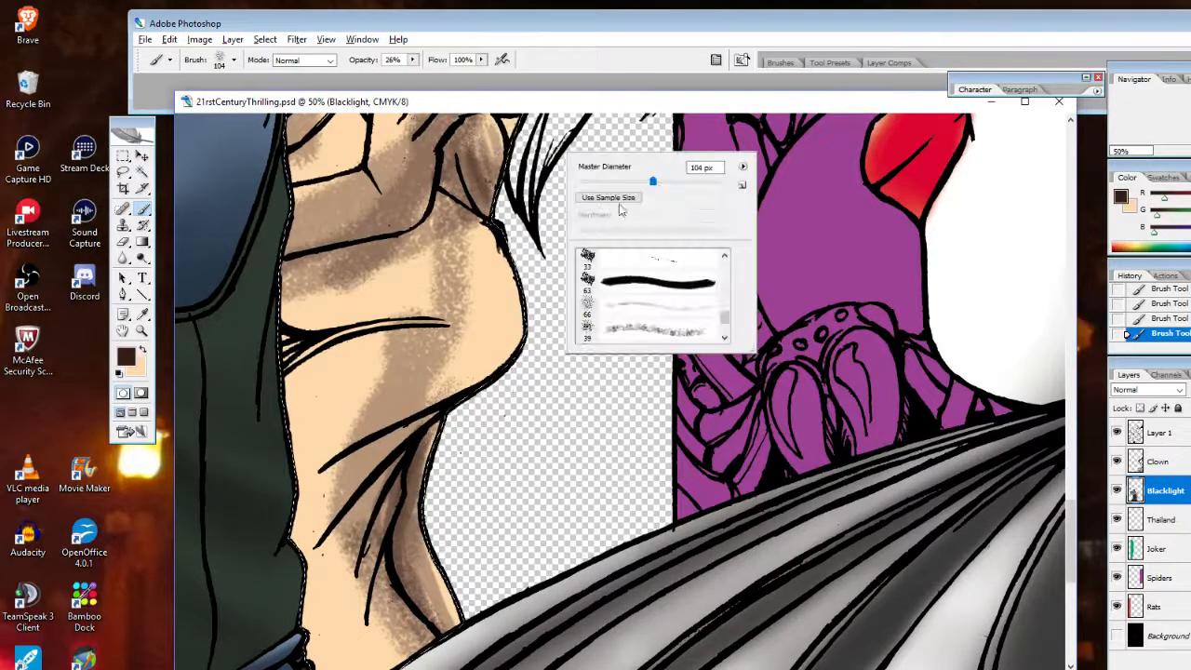
pyautogui.moveTo(654, 181); pyautogui.dragTo(670, 181)
pyautogui.moveTo(495, 136)
pyautogui.mouseDown()
pyautogui.moveTo(404, 205)
pyautogui.moveTo(335, 233)
pyautogui.moveTo(419, 186)
pyautogui.moveTo(345, 205)
pyautogui.moveTo(377, 240)
pyautogui.moveTo(395, 153)
pyautogui.moveTo(391, 177)
pyautogui.moveTo(245, 245)
pyautogui.mouseUp()
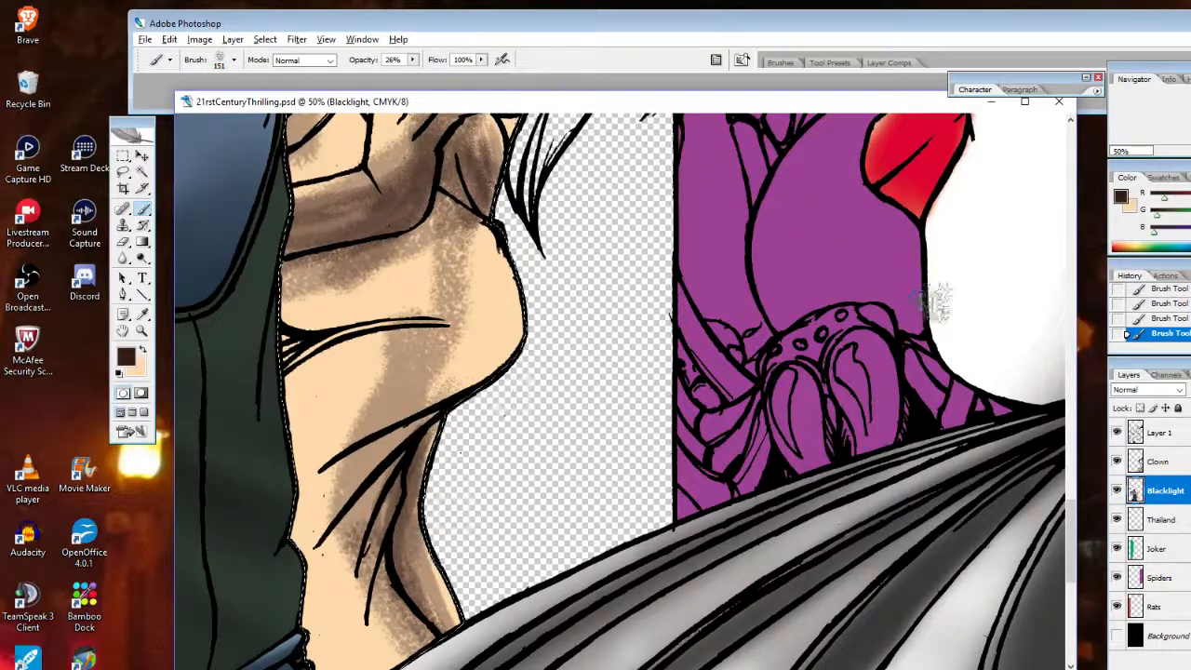
# Darken the shading on the woman's upper arm, hand, neck and the hair beside her face with the 151 px brush
pyautogui.moveTo(1070, 538); pyautogui.dragTo(1071, 488)
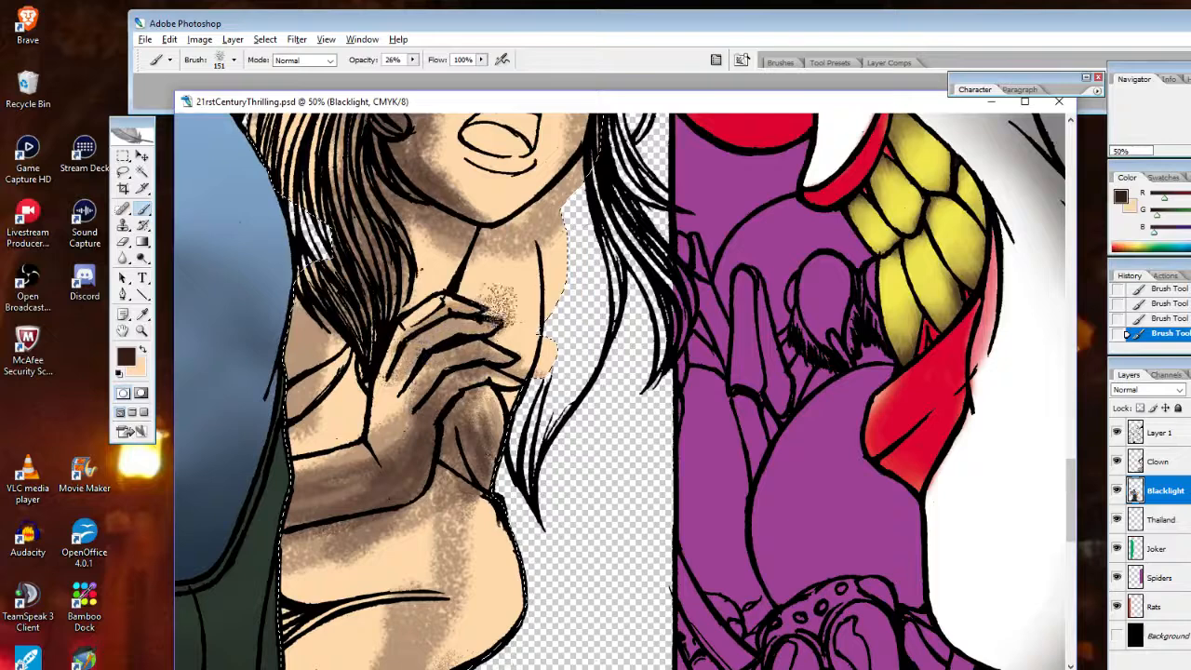
pyautogui.moveTo(321, 419)
pyautogui.mouseDown()
pyautogui.moveTo(289, 410)
pyautogui.moveTo(321, 372)
pyautogui.mouseUp()
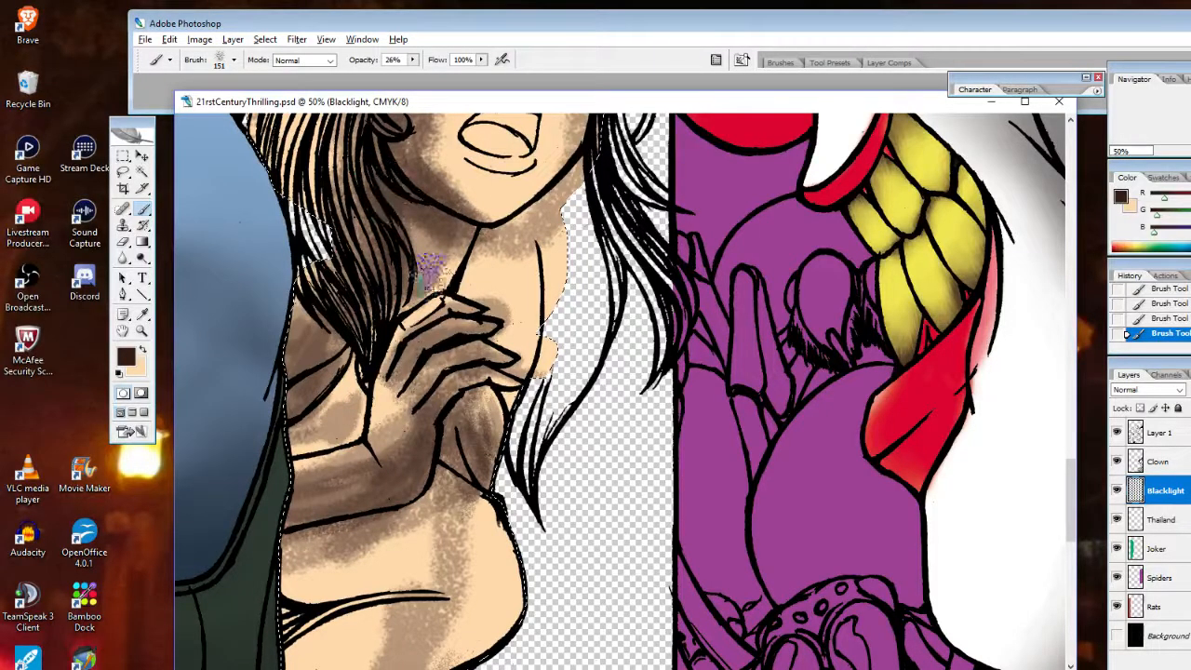
pyautogui.scroll(3, 297, 214)
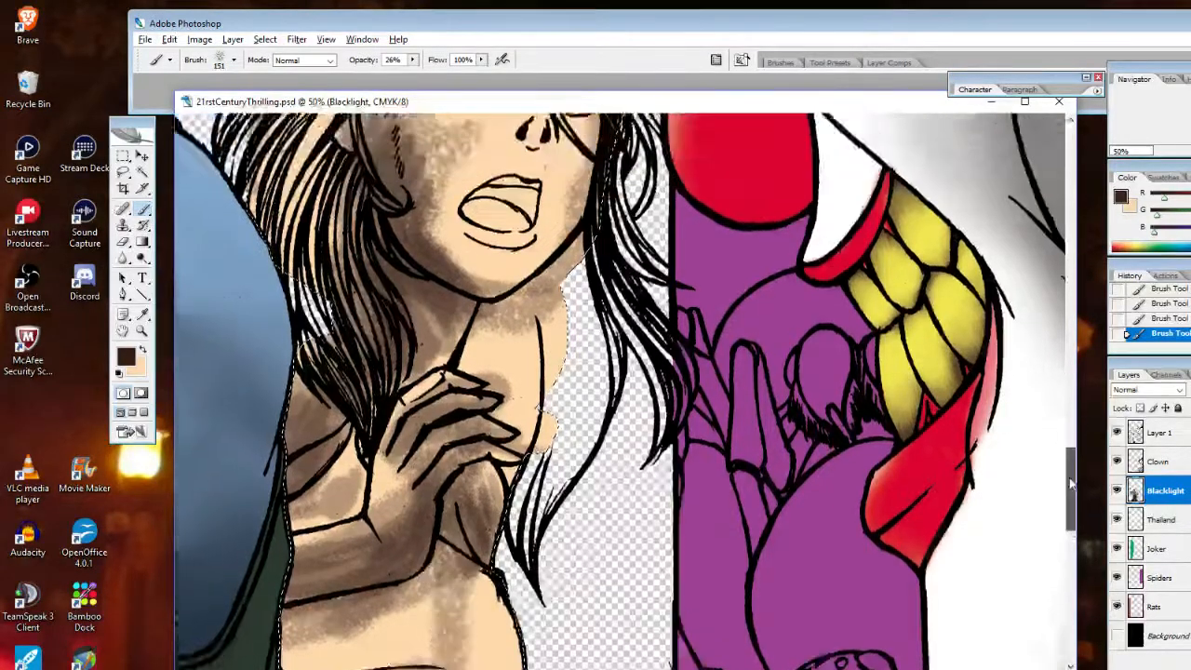
pyautogui.moveTo(363, 186)
pyautogui.mouseDown()
pyautogui.moveTo(397, 141)
pyautogui.moveTo(381, 163)
pyautogui.mouseUp()
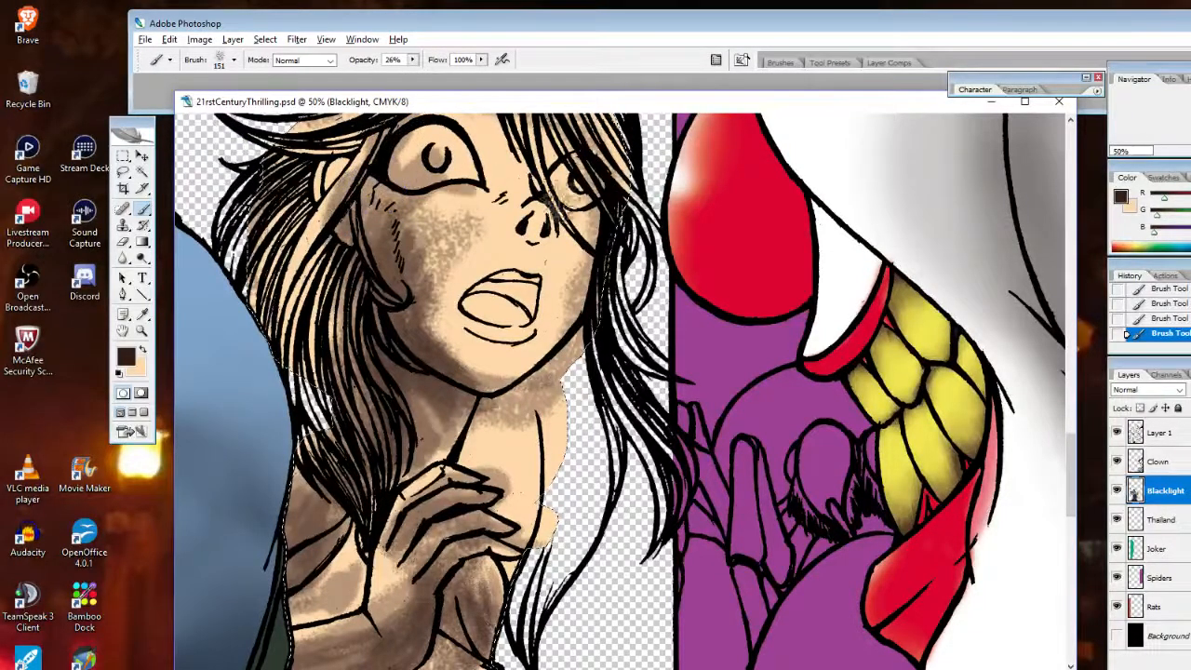
# Reduce the textured brush to 106 px and shade the woman's forehead, eye and nose bridge
pyautogui.rightClick(705, 228)
pyautogui.moveTo(813, 255); pyautogui.dragTo(798, 256)
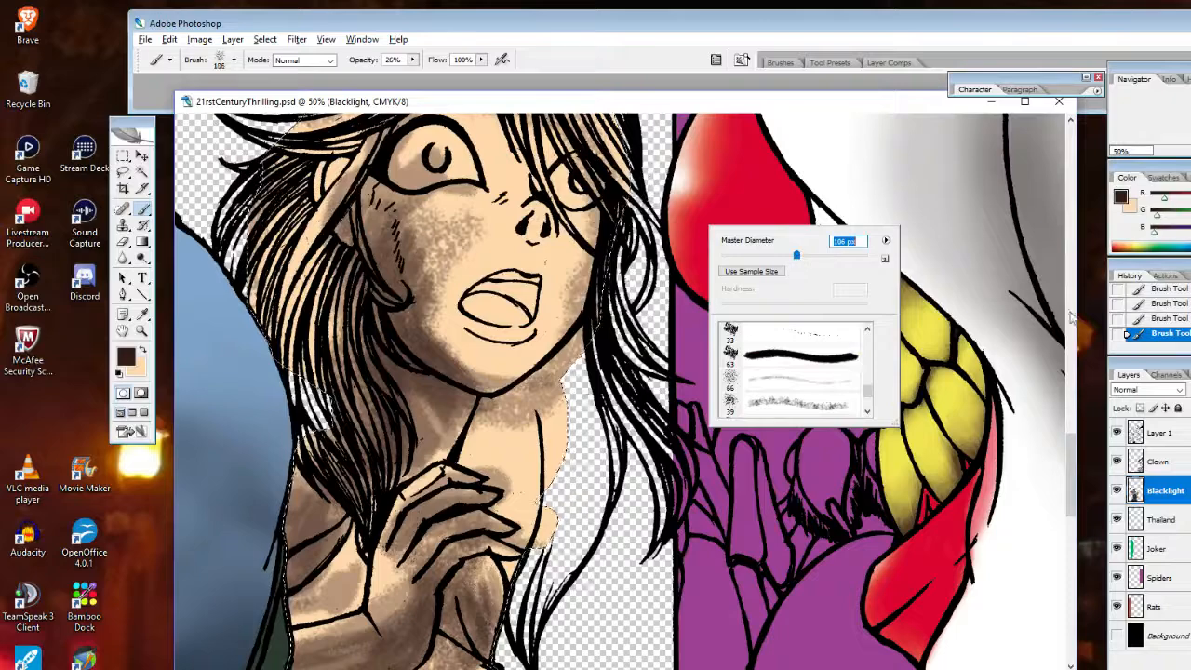
pyautogui.moveTo(1071, 460); pyautogui.dragTo(1072, 443)
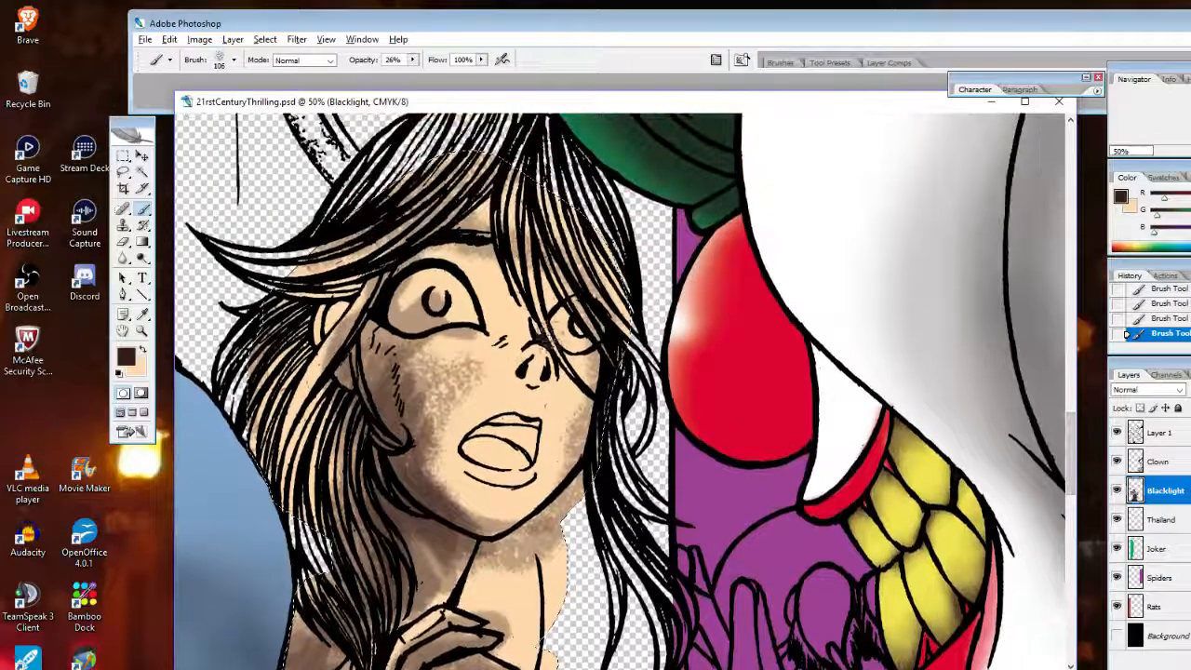
pyautogui.moveTo(498, 317); pyautogui.dragTo(414, 328)
# Enlarge the textured brush to 188 px and deepen the shading on the woman's hair, both cheeks and jaw
pyautogui.rightClick(600, 342)
pyautogui.moveTo(686, 371); pyautogui.dragTo(718, 372)
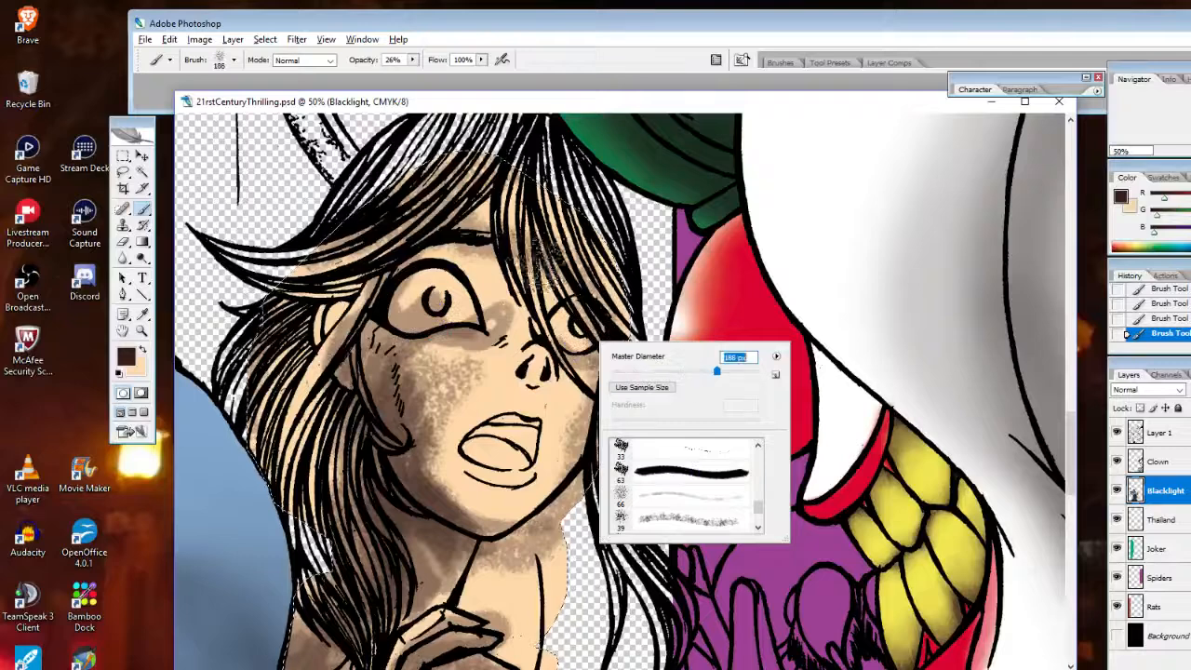
pyautogui.moveTo(600, 278)
pyautogui.mouseDown()
pyautogui.moveTo(461, 251)
pyautogui.moveTo(517, 195)
pyautogui.moveTo(472, 200)
pyautogui.moveTo(369, 284)
pyautogui.moveTo(363, 326)
pyautogui.moveTo(377, 298)
pyautogui.moveTo(363, 284)
pyautogui.moveTo(345, 373)
pyautogui.moveTo(381, 316)
pyautogui.moveTo(393, 316)
pyautogui.moveTo(404, 359)
pyautogui.moveTo(372, 377)
pyautogui.moveTo(461, 340)
pyautogui.moveTo(429, 400)
pyautogui.moveTo(433, 442)
pyautogui.moveTo(452, 409)
pyautogui.moveTo(442, 451)
pyautogui.moveTo(470, 498)
pyautogui.moveTo(484, 484)
pyautogui.moveTo(498, 507)
pyautogui.moveTo(424, 465)
pyautogui.moveTo(488, 498)
pyautogui.moveTo(424, 363)
pyautogui.moveTo(409, 447)
pyautogui.moveTo(373, 349)
pyautogui.moveTo(354, 377)
pyautogui.moveTo(372, 372)
pyautogui.moveTo(359, 354)
pyautogui.moveTo(377, 336)
pyautogui.moveTo(363, 354)
pyautogui.moveTo(358, 298)
pyautogui.moveTo(405, 244)
pyautogui.moveTo(353, 381)
pyautogui.mouseUp()
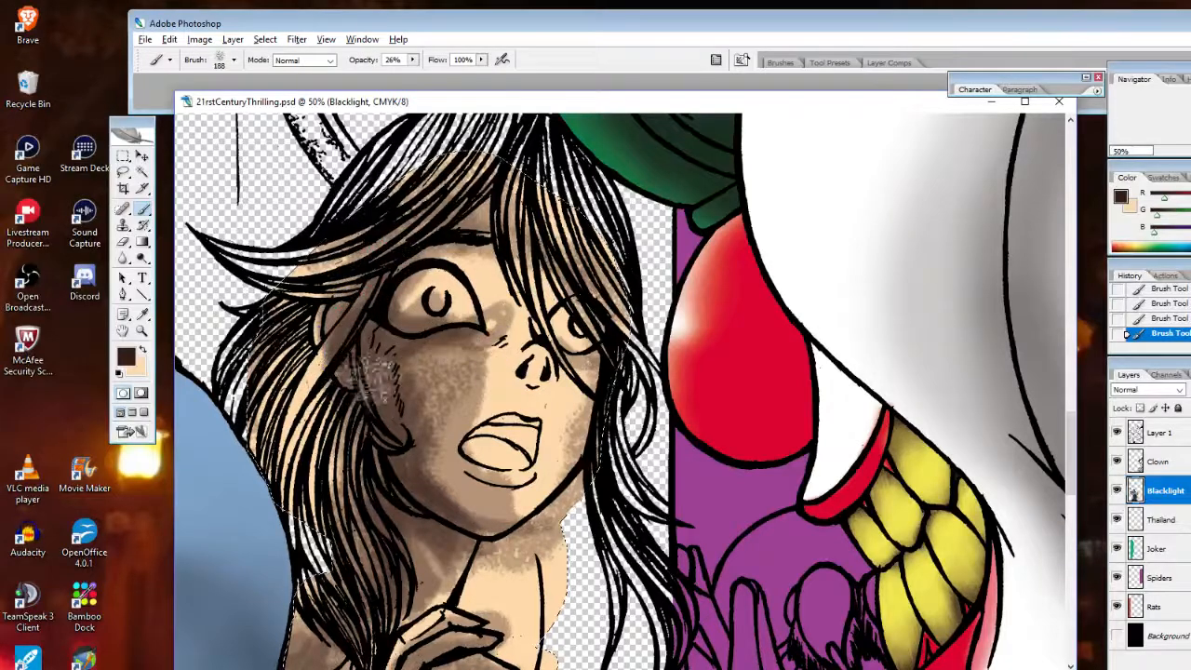
pyautogui.click(370, 382)
pyautogui.moveTo(578, 373)
pyautogui.mouseDown()
pyautogui.moveTo(569, 405)
pyautogui.moveTo(578, 432)
pyautogui.moveTo(541, 517)
pyautogui.moveTo(592, 391)
pyautogui.moveTo(499, 526)
pyautogui.moveTo(420, 539)
pyautogui.moveTo(396, 512)
pyautogui.moveTo(382, 640)
pyautogui.mouseUp()
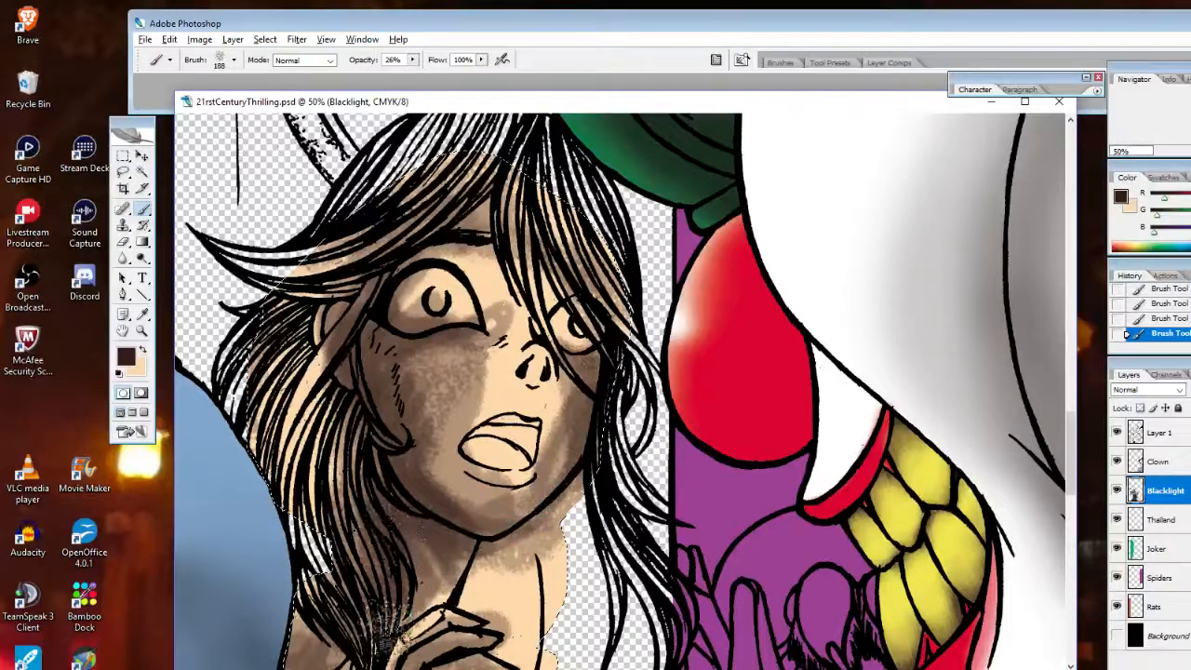
# Swap the colours so peach is the foreground, and choose the soft round 100 px brush at 14% opacity
pyautogui.click(142, 350)
pyautogui.click(234, 59)
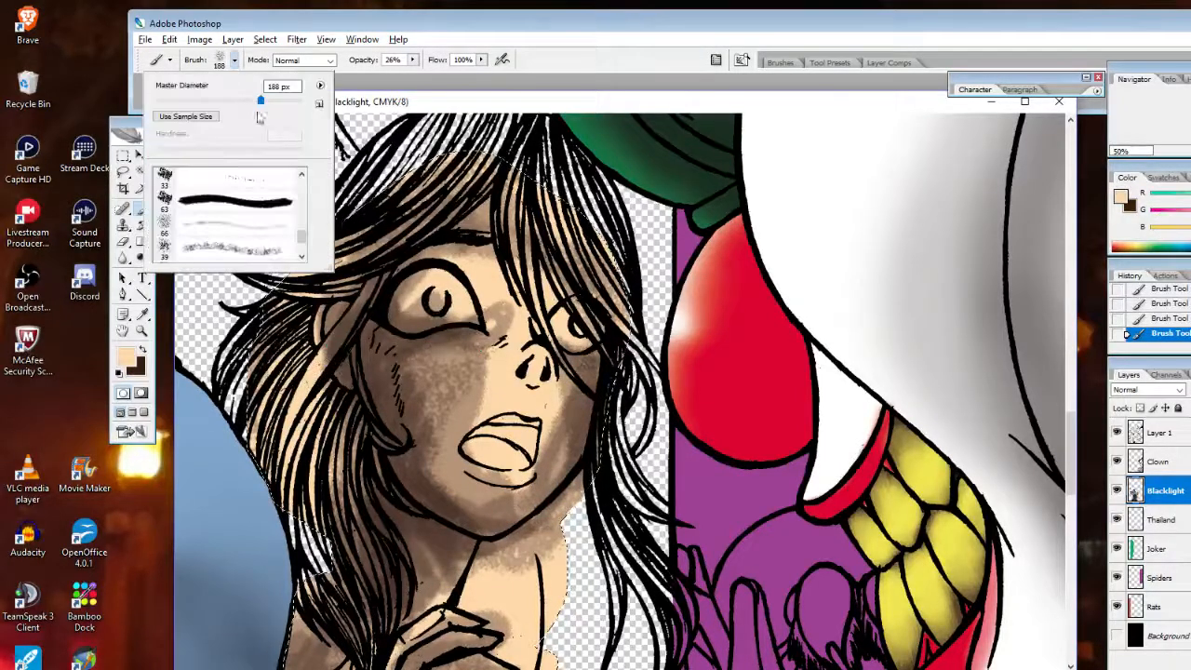
pyautogui.scroll(10, 303, 216)
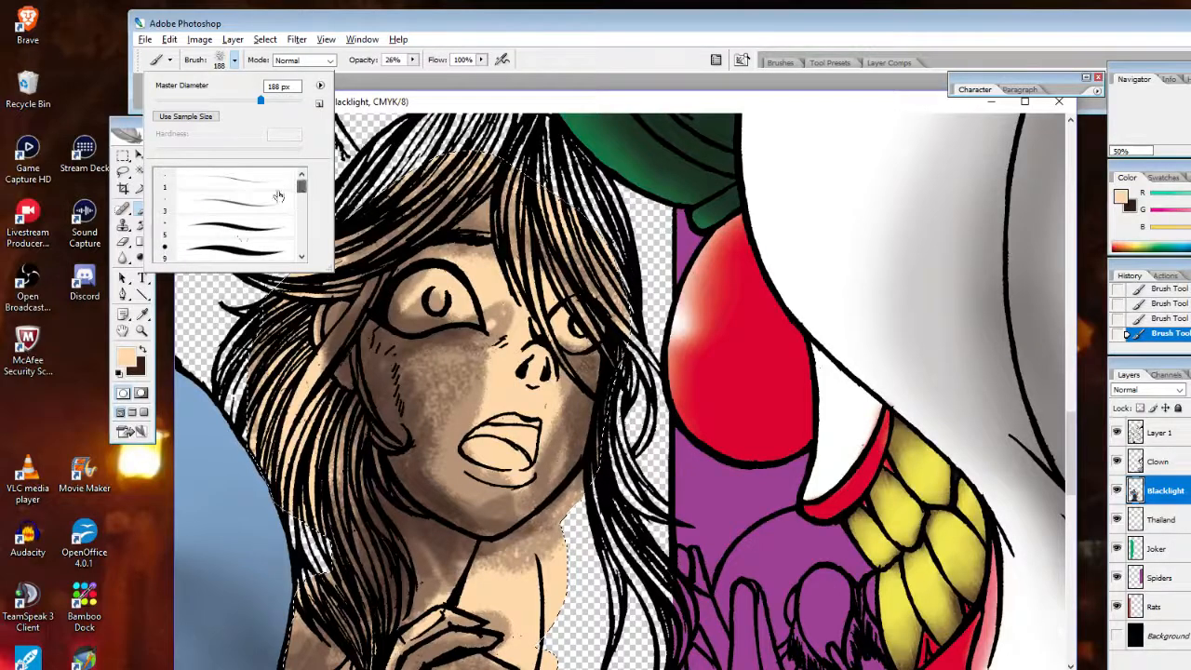
pyautogui.scroll(-5, 298, 233)
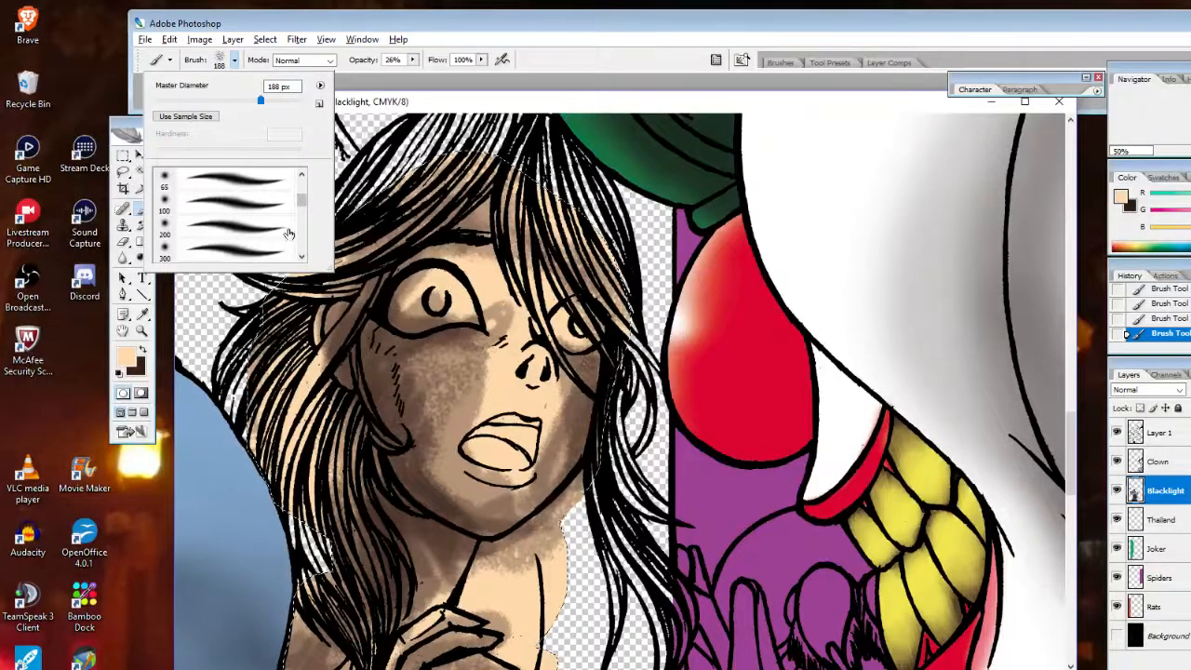
pyautogui.click(293, 223)
pyautogui.click(412, 60)
pyautogui.click(404, 75)
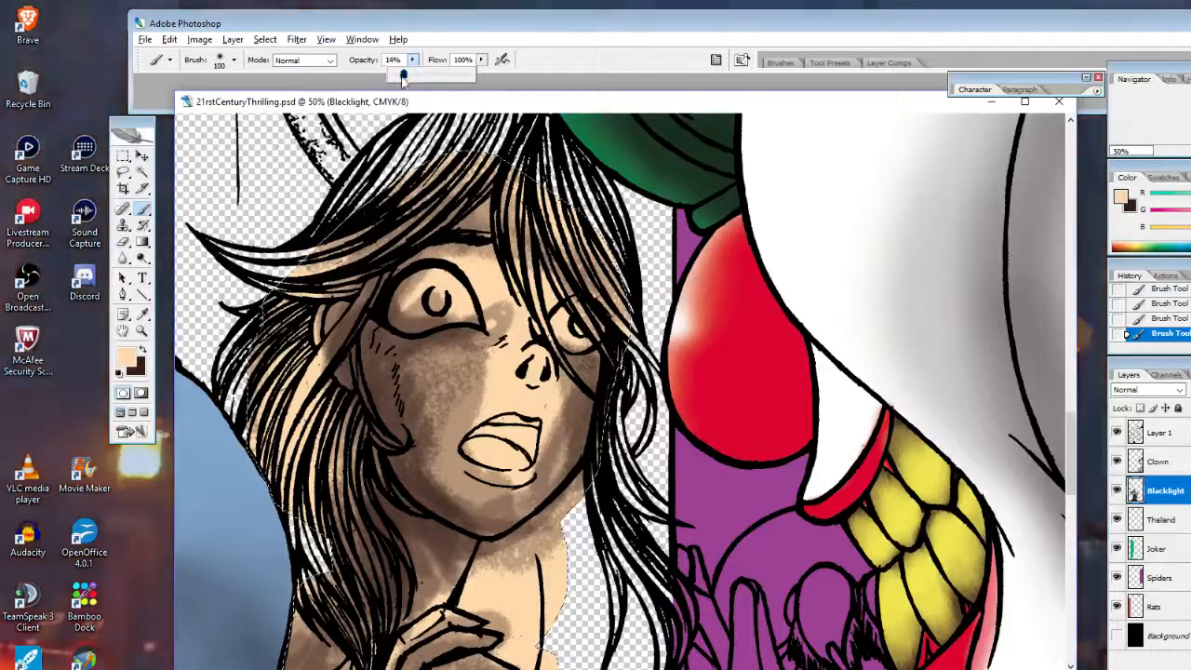
# Soften the brown shading with peach strokes over the woman's eye, nose, cheeks, chin and neck
pyautogui.moveTo(479, 332); pyautogui.dragTo(493, 326)
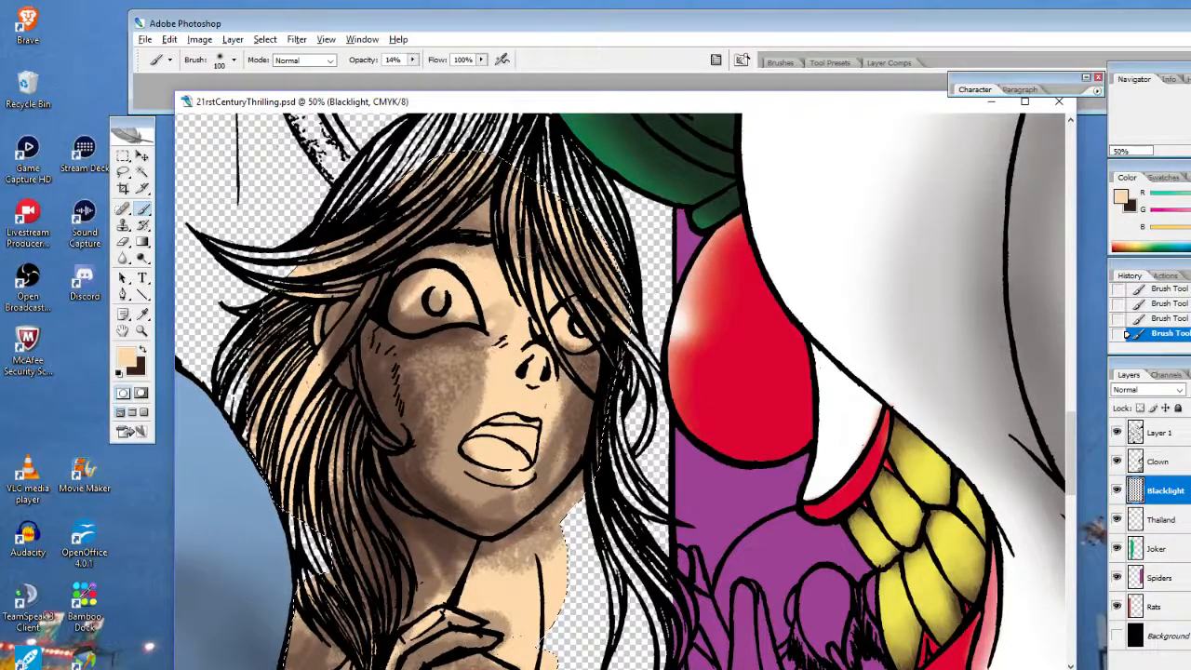
pyautogui.moveTo(568, 350); pyautogui.dragTo(556, 458)
pyautogui.moveTo(458, 448)
pyautogui.mouseDown()
pyautogui.moveTo(489, 489)
pyautogui.moveTo(467, 503)
pyautogui.moveTo(487, 503)
pyautogui.moveTo(484, 514)
pyautogui.moveTo(437, 498)
pyautogui.moveTo(439, 390)
pyautogui.moveTo(437, 438)
pyautogui.moveTo(475, 402)
pyautogui.moveTo(456, 446)
pyautogui.moveTo(438, 453)
pyautogui.moveTo(458, 382)
pyautogui.moveTo(501, 346)
pyautogui.moveTo(503, 321)
pyautogui.moveTo(434, 323)
pyautogui.moveTo(423, 307)
pyautogui.moveTo(438, 302)
pyautogui.moveTo(344, 386)
pyautogui.moveTo(328, 354)
pyautogui.moveTo(348, 420)
pyautogui.moveTo(428, 382)
pyautogui.mouseUp()
pyautogui.moveTo(556, 385)
pyautogui.mouseDown()
pyautogui.moveTo(498, 481)
pyautogui.moveTo(540, 460)
pyautogui.mouseUp()
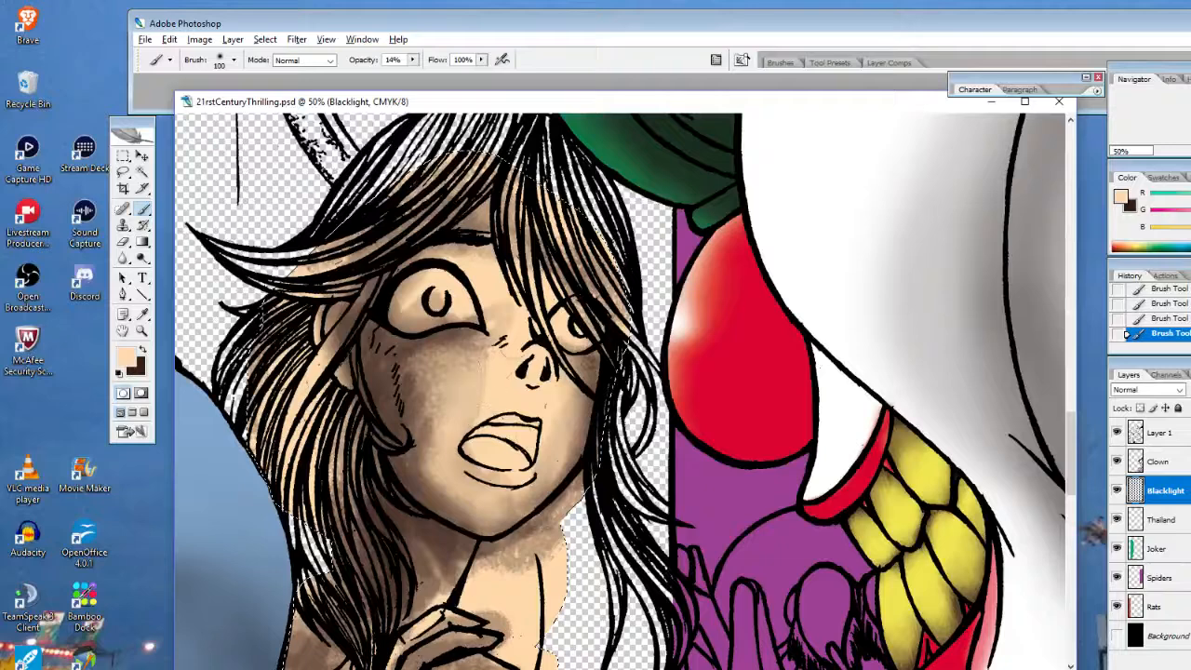
pyautogui.moveTo(511, 354); pyautogui.dragTo(490, 355)
pyautogui.moveTo(497, 287)
pyautogui.mouseDown()
pyautogui.moveTo(498, 342)
pyautogui.moveTo(499, 331)
pyautogui.mouseUp()
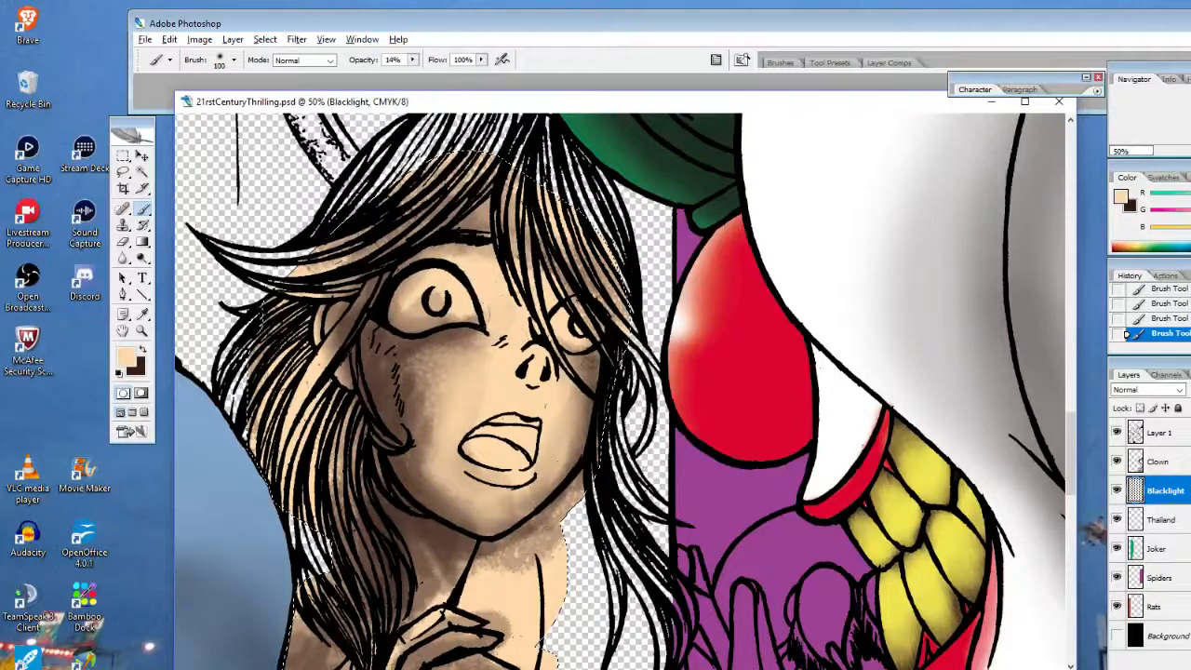
pyautogui.moveTo(466, 485)
pyautogui.mouseDown()
pyautogui.moveTo(458, 499)
pyautogui.moveTo(434, 471)
pyautogui.moveTo(516, 502)
pyautogui.moveTo(527, 493)
pyautogui.mouseUp()
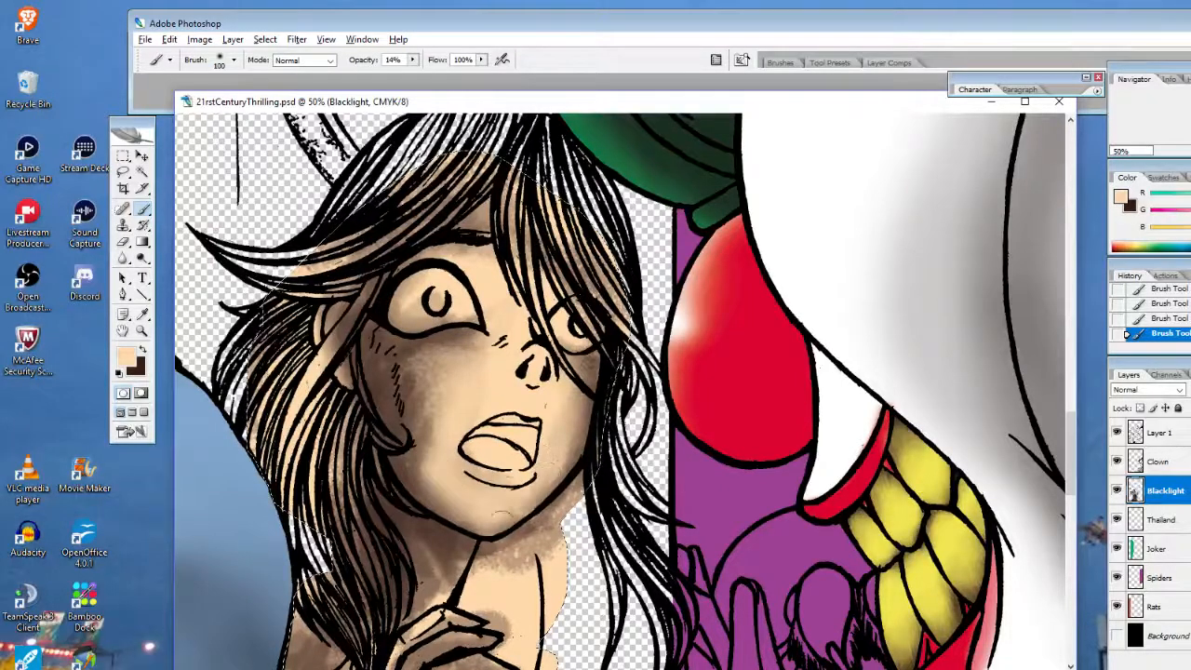
pyautogui.moveTo(450, 567)
pyautogui.mouseDown()
pyautogui.moveTo(420, 584)
pyautogui.moveTo(476, 577)
pyautogui.moveTo(414, 606)
pyautogui.moveTo(442, 571)
pyautogui.moveTo(442, 586)
pyautogui.mouseUp()
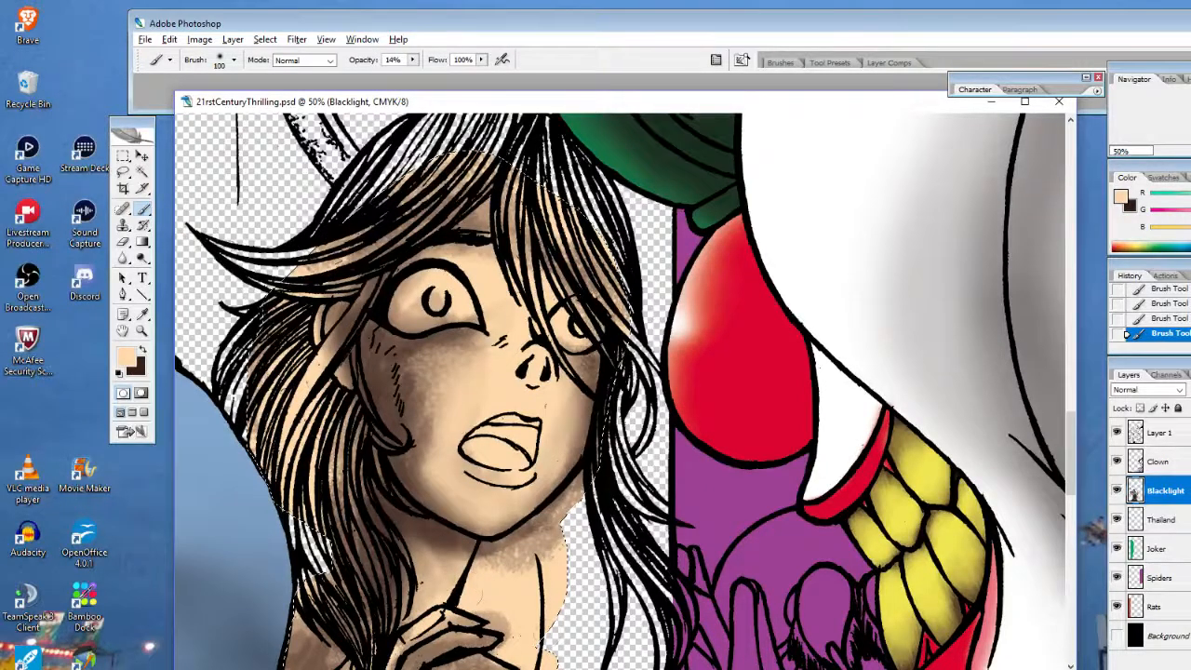
pyautogui.moveTo(1075, 462); pyautogui.dragTo(1075, 508)
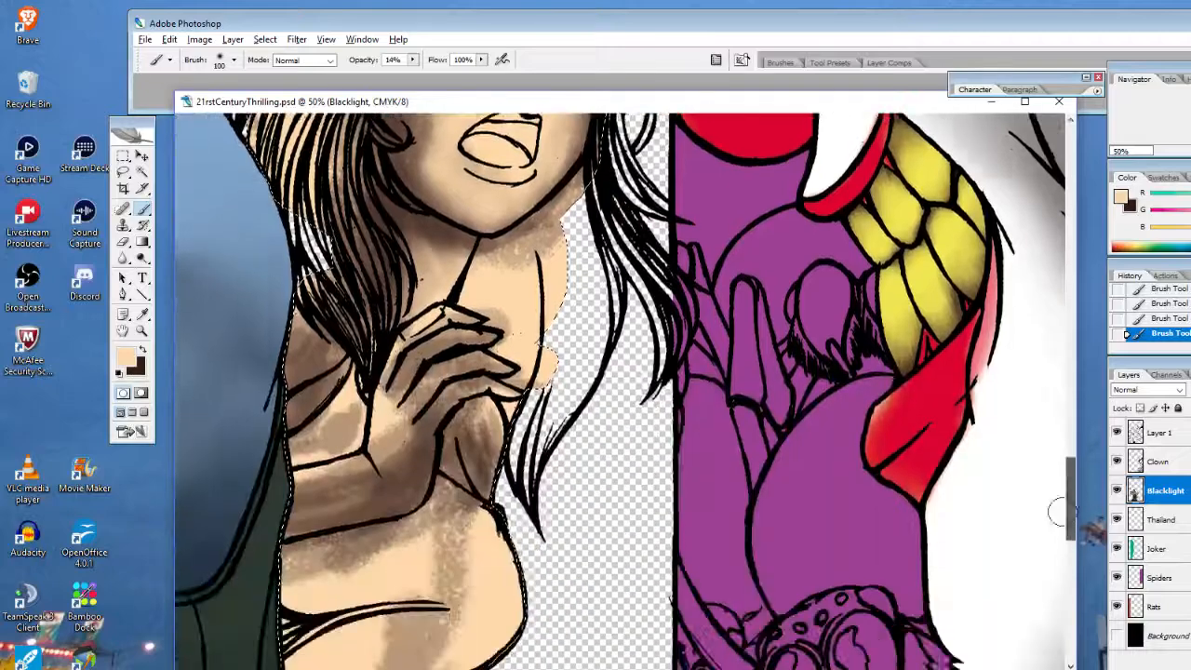
# Soften the brown shading on the woman's chest, forearm and back of the hand with peach strokes of the 100 px brush
pyautogui.moveTo(483, 419)
pyautogui.mouseDown()
pyautogui.moveTo(486, 470)
pyautogui.moveTo(478, 428)
pyautogui.moveTo(470, 460)
pyautogui.moveTo(458, 438)
pyautogui.mouseUp()
pyautogui.moveTo(361, 492)
pyautogui.mouseDown()
pyautogui.moveTo(391, 501)
pyautogui.moveTo(337, 487)
pyautogui.moveTo(325, 458)
pyautogui.moveTo(380, 474)
pyautogui.moveTo(400, 441)
pyautogui.moveTo(396, 416)
pyautogui.moveTo(385, 457)
pyautogui.moveTo(395, 403)
pyautogui.moveTo(380, 468)
pyautogui.moveTo(265, 458)
pyautogui.moveTo(221, 528)
pyautogui.moveTo(317, 498)
pyautogui.moveTo(332, 469)
pyautogui.moveTo(351, 470)
pyautogui.moveTo(289, 470)
pyautogui.mouseUp()
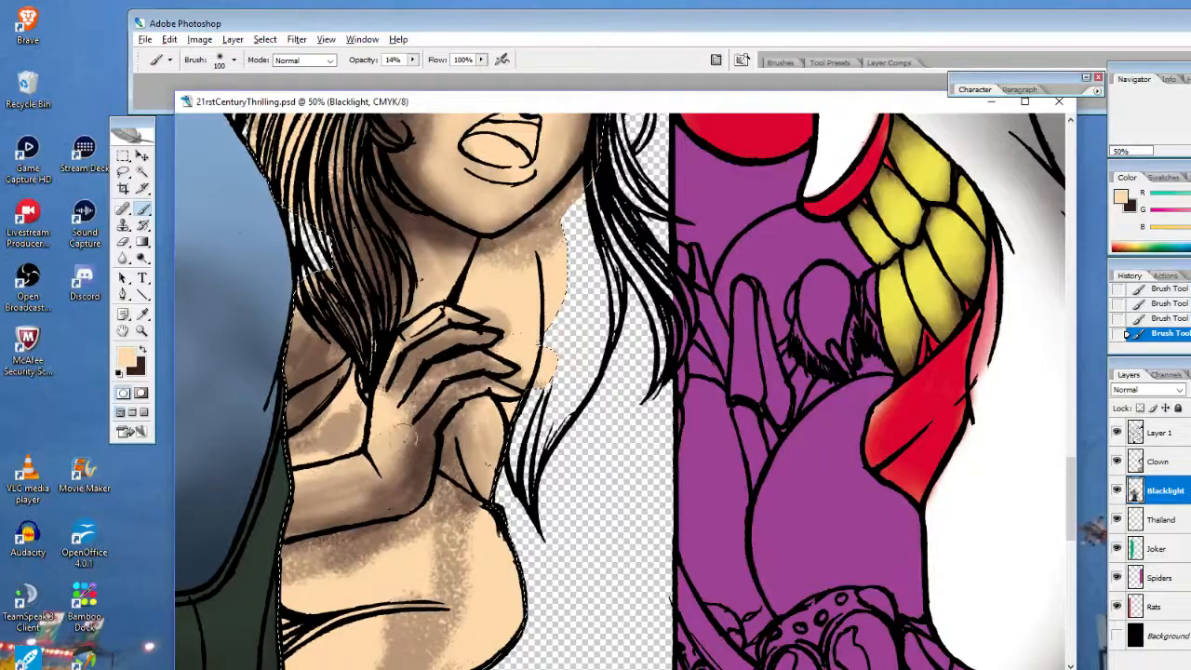
pyautogui.moveTo(402, 462); pyautogui.dragTo(437, 410)
# Reduce the soft brush to 50 px and blend peach highlights along the fingers of the woman's raised hand
pyautogui.rightClick(517, 374)
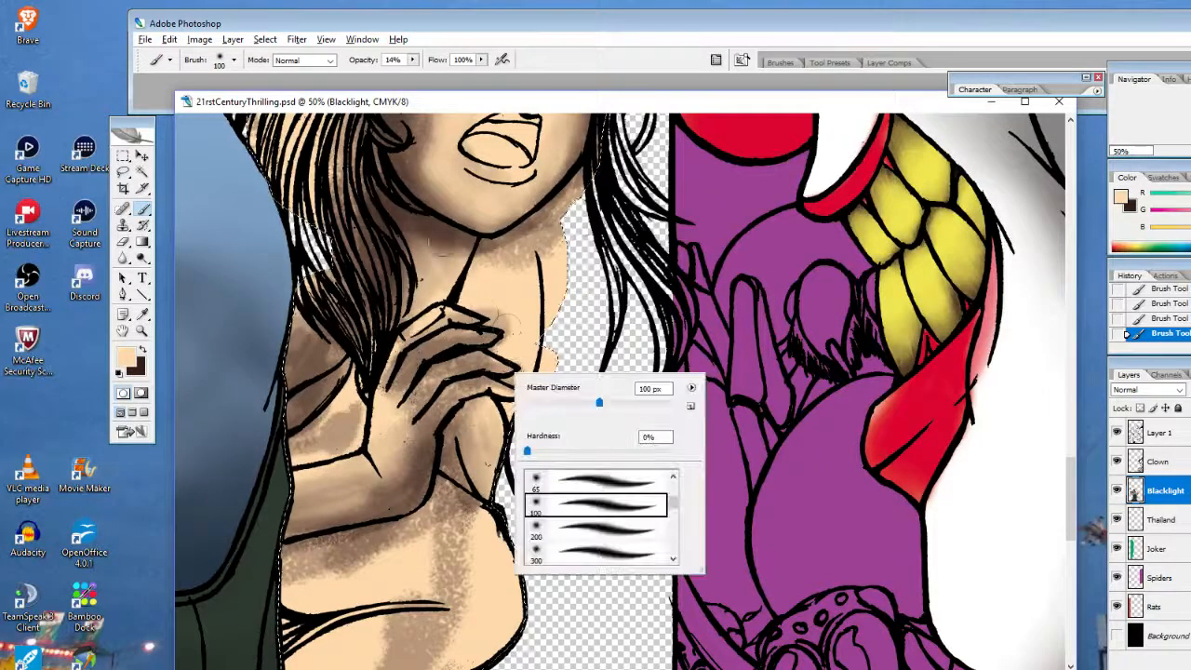
pyautogui.click(562, 402)
pyautogui.press('Return')
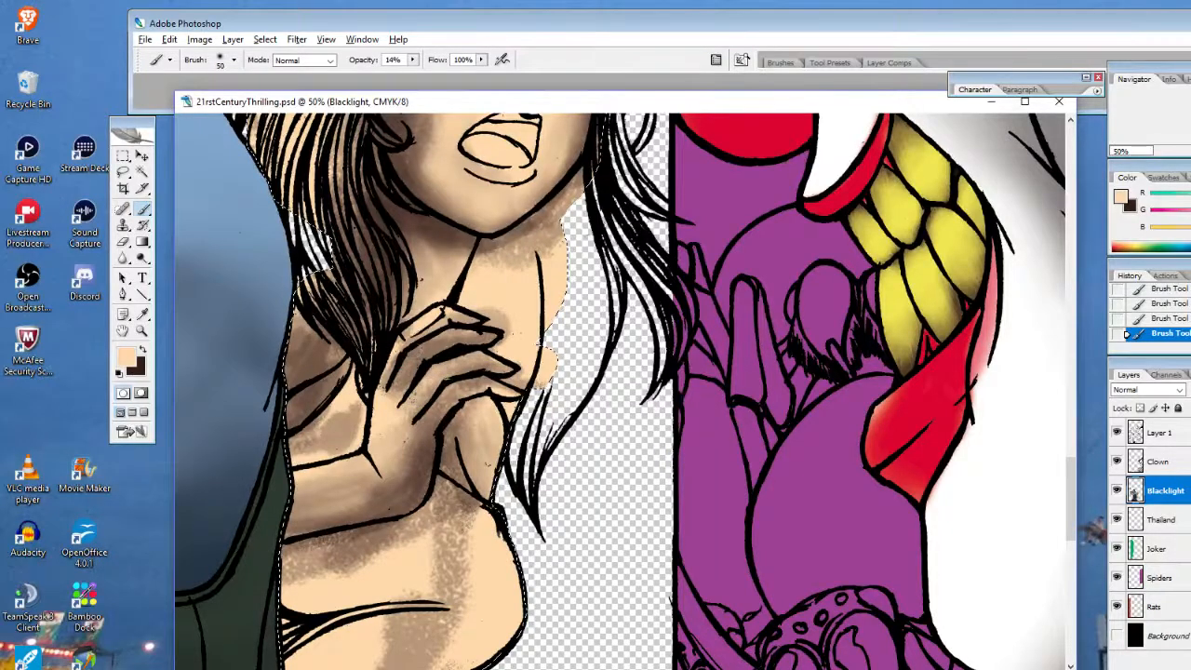
pyautogui.moveTo(407, 358); pyautogui.dragTo(439, 340)
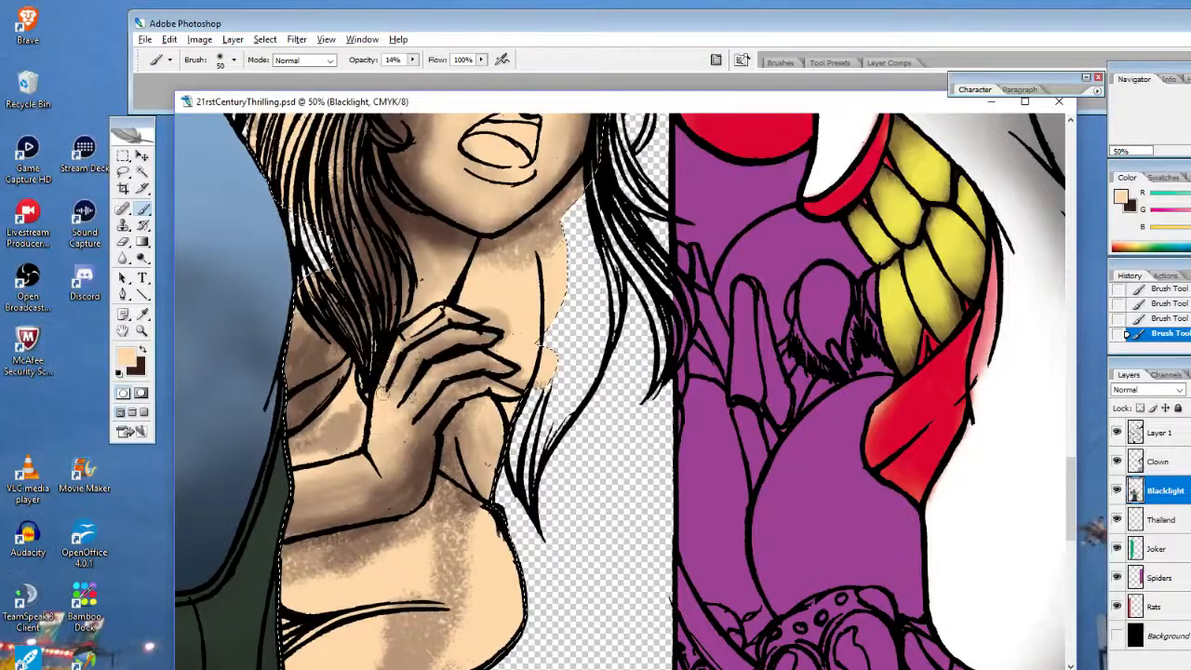
# Enlarge the soft brush to 110 px and soften the shading on the woman's upper arm, belly and waist with peach
pyautogui.rightClick(564, 298)
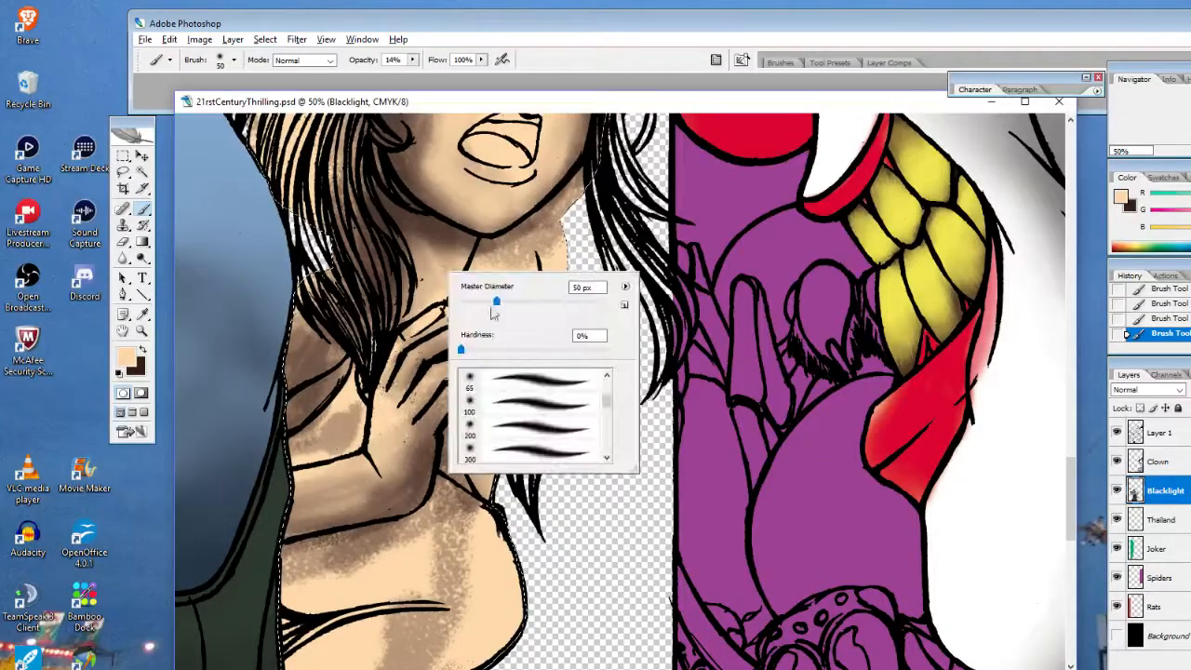
pyautogui.moveTo(496, 302); pyautogui.dragTo(537, 302)
pyautogui.click(254, 350)
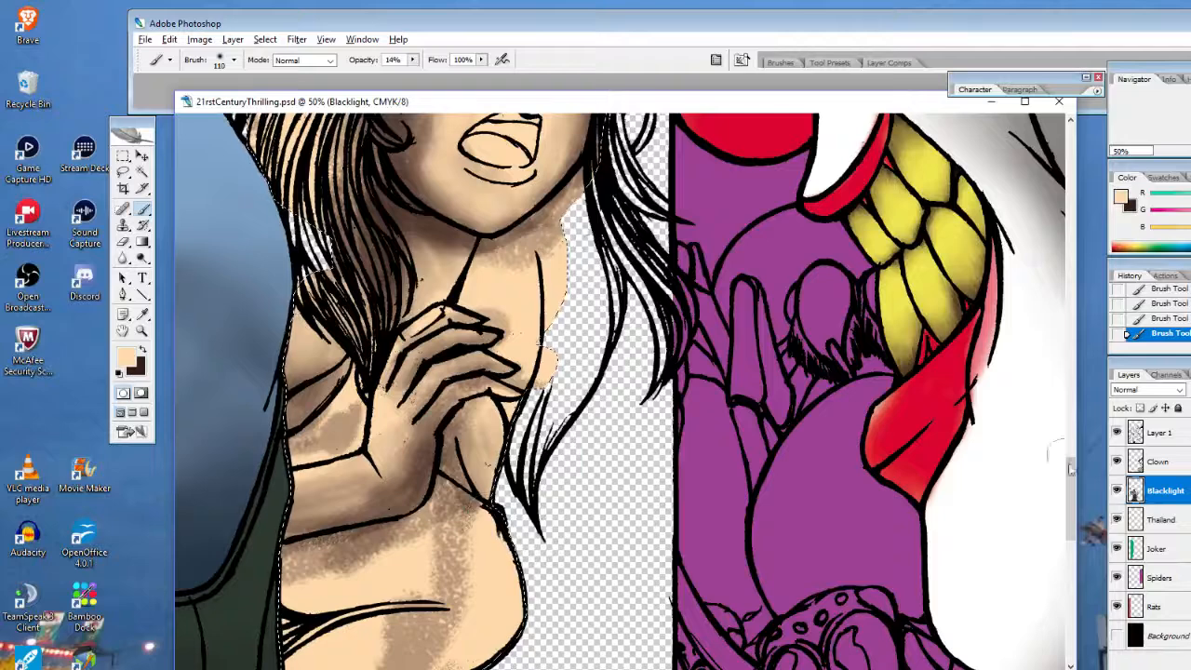
pyautogui.scroll(-3, 1070, 470)
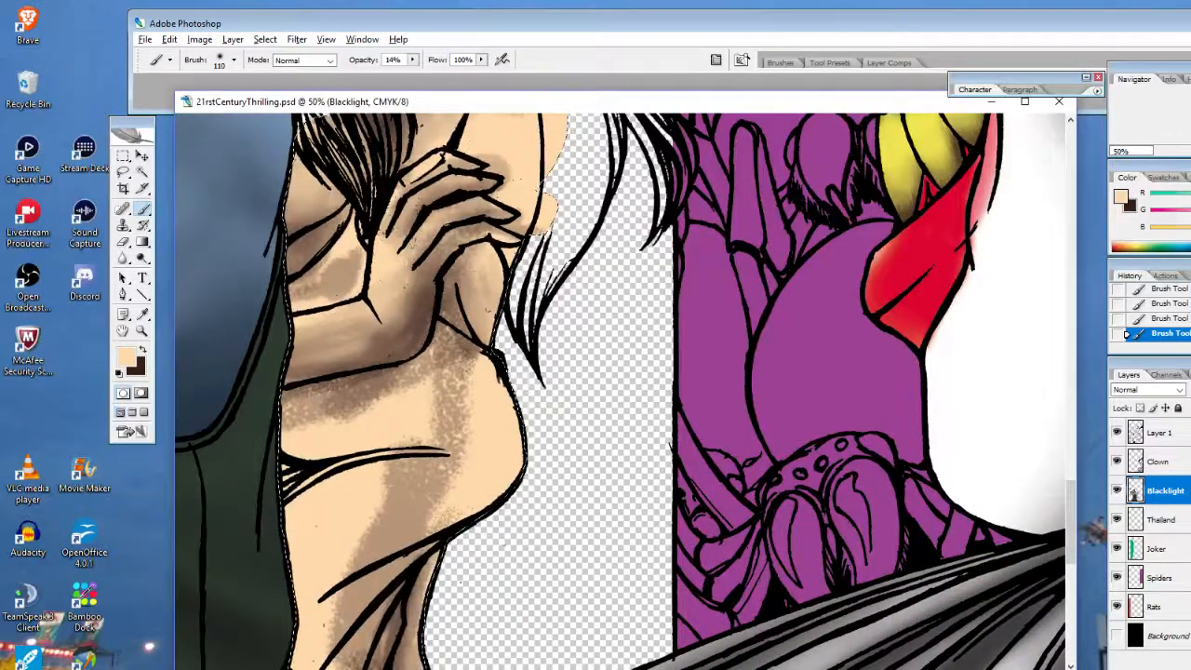
pyautogui.scroll(-3, 1047, 507)
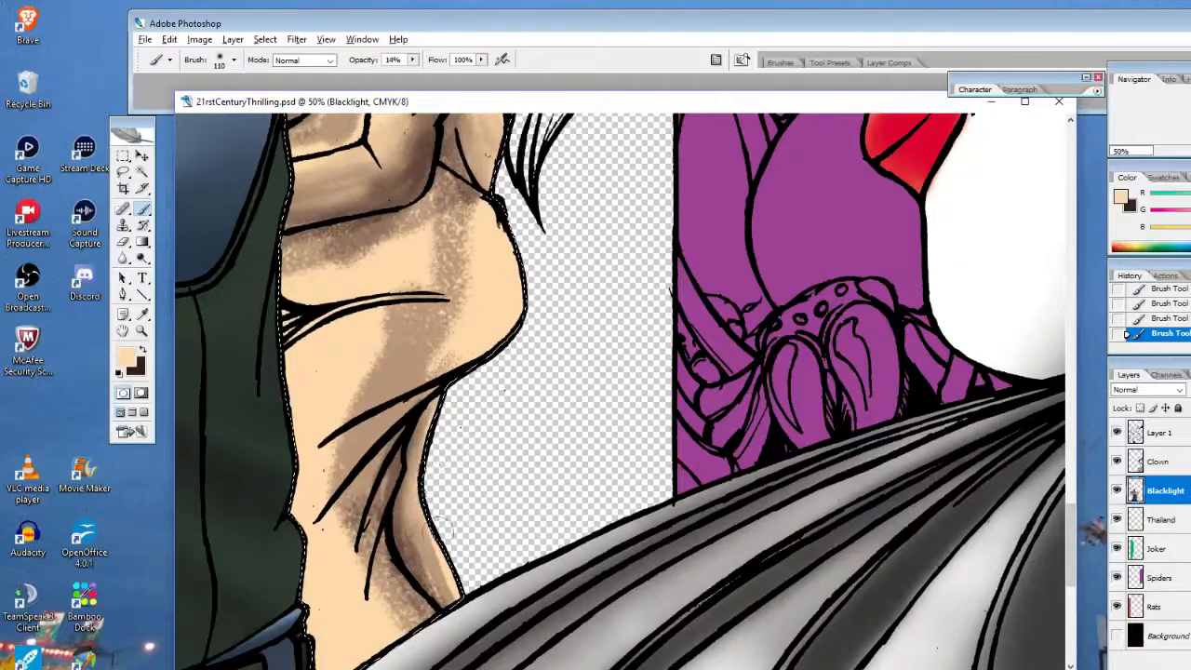
pyautogui.moveTo(436, 493); pyautogui.dragTo(475, 590)
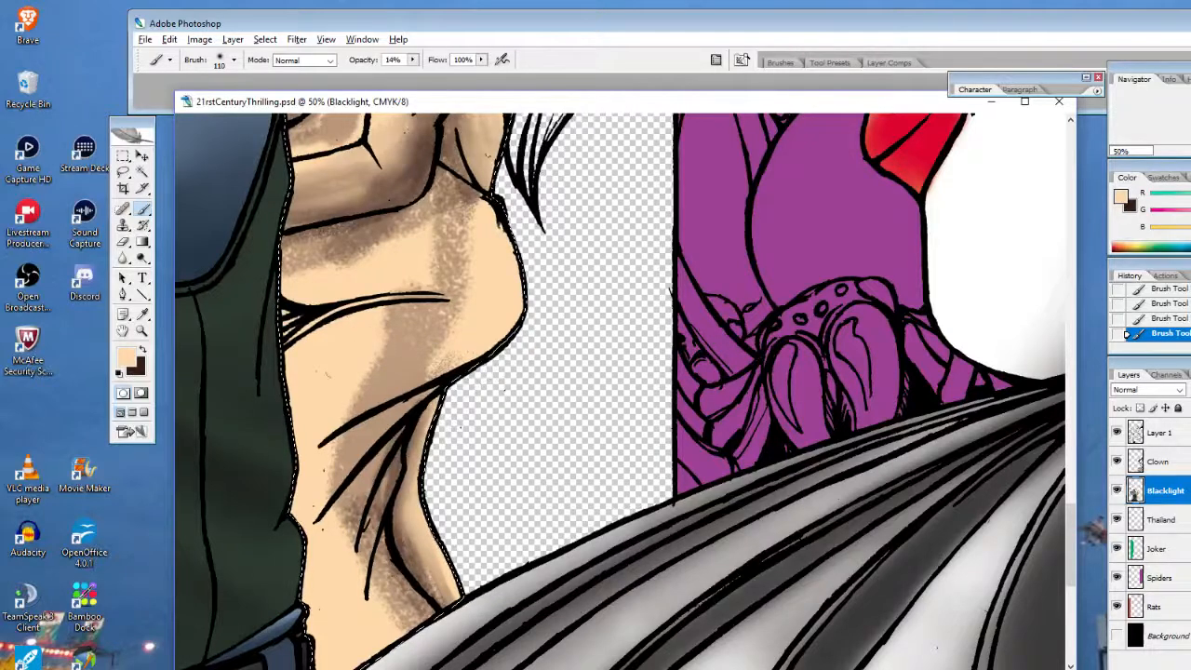
pyautogui.moveTo(326, 375); pyautogui.dragTo(363, 324)
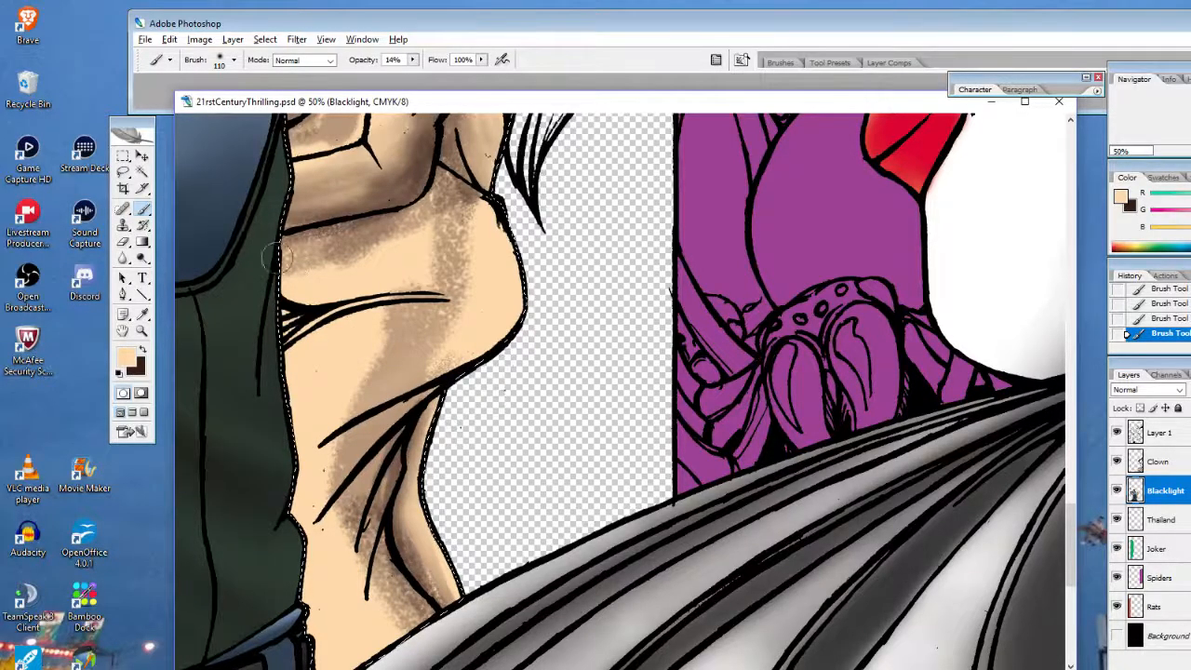
pyautogui.moveTo(445, 233); pyautogui.dragTo(458, 207)
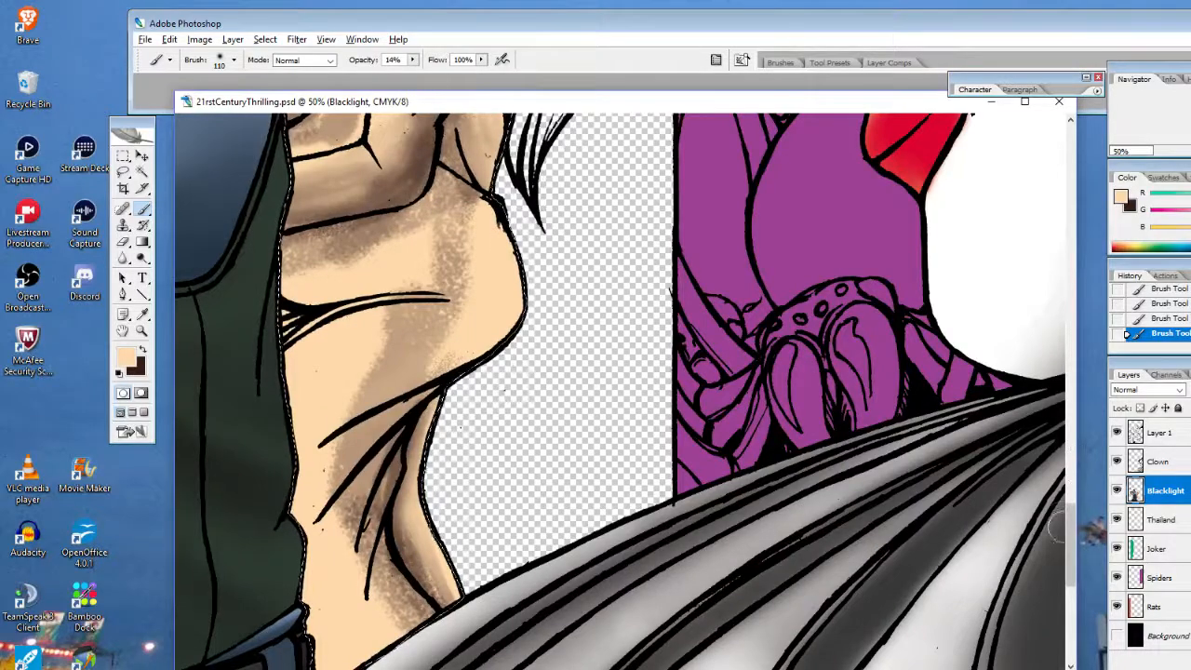
# Make dark brown the foreground colour and shade the woman's chest and ribs beneath the hand with the soft brush at 153 px
pyautogui.moveTo(1071, 537); pyautogui.dragTo(1073, 489)
pyautogui.rightClick(477, 400)
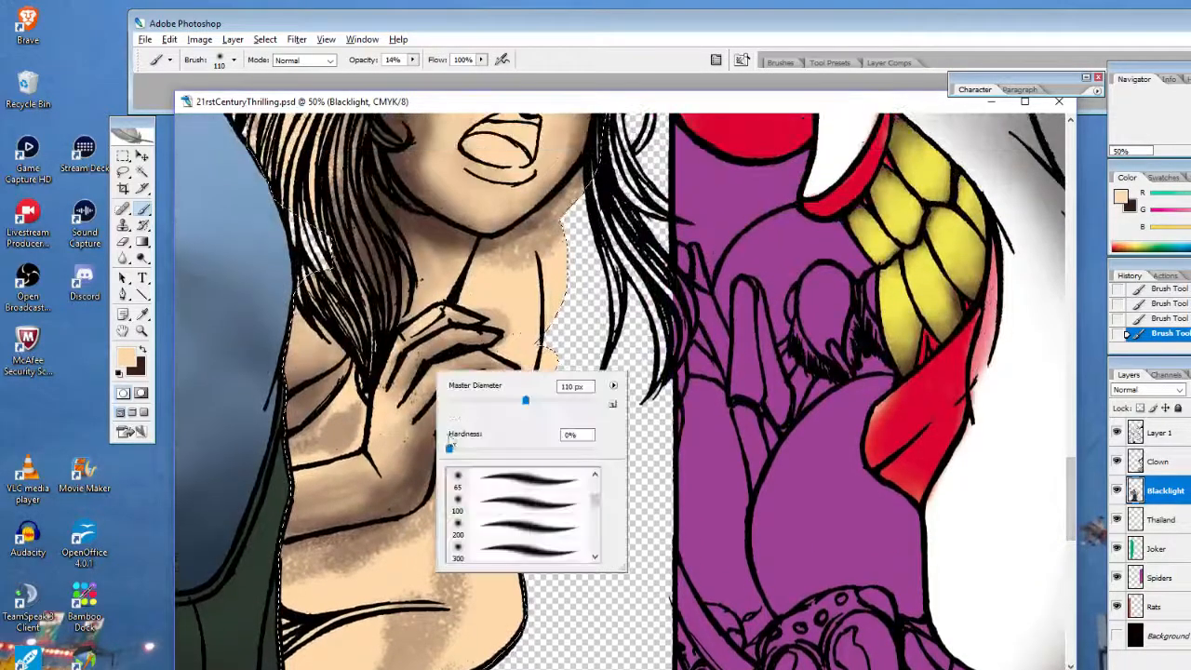
pyautogui.moveTo(478, 400); pyautogui.dragTo(480, 400)
pyautogui.press('Return')
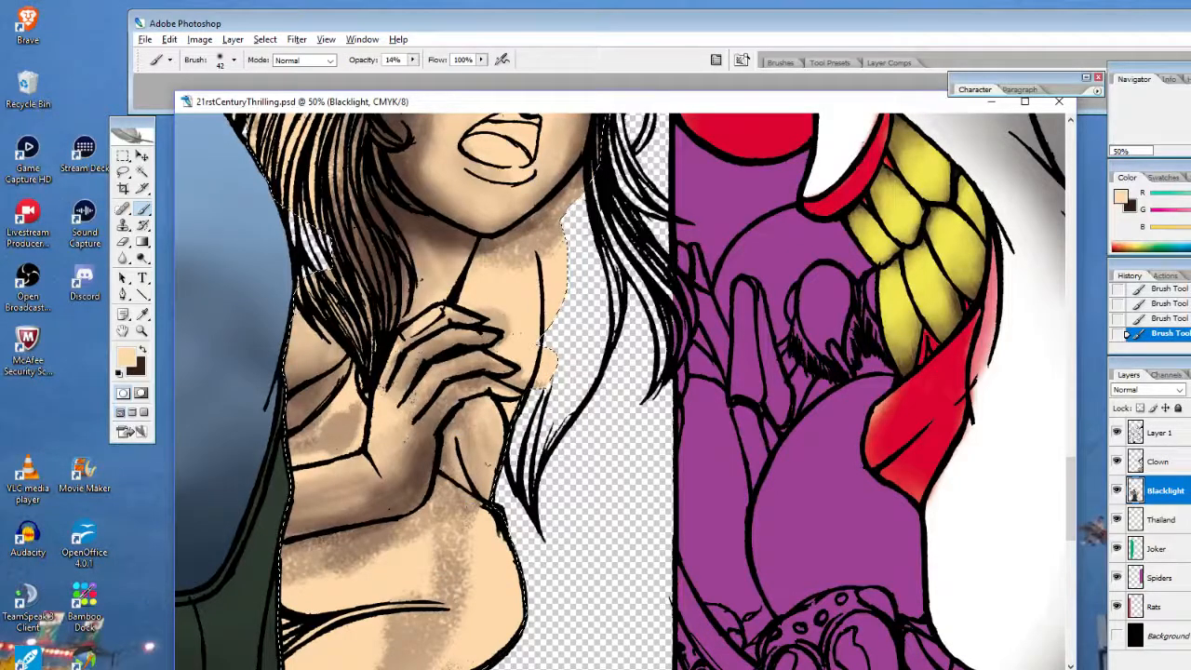
pyautogui.click(142, 353)
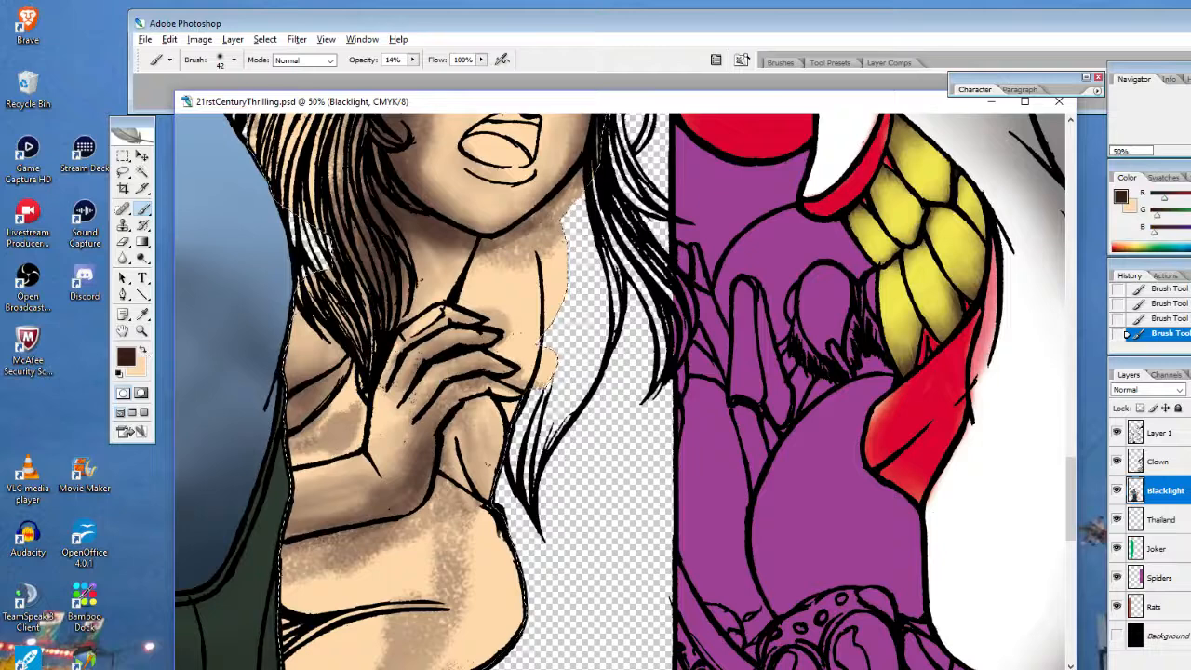
pyautogui.rightClick(577, 373)
pyautogui.moveTo(620, 405); pyautogui.dragTo(684, 404)
pyautogui.press('Return')
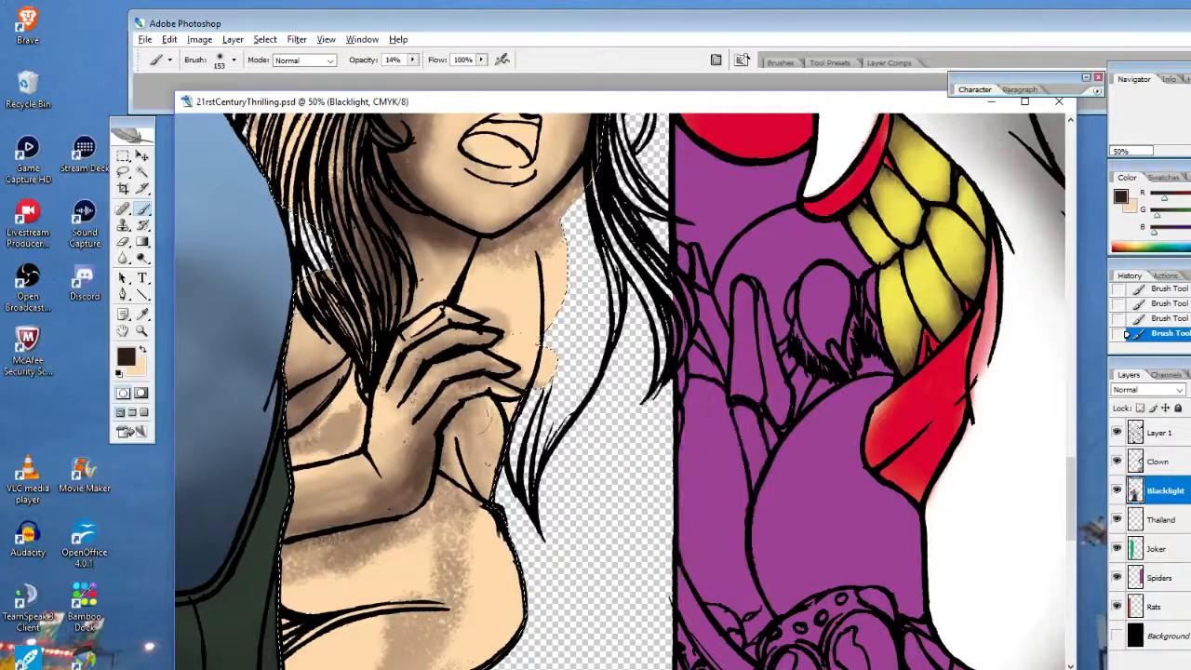
pyautogui.moveTo(456, 507)
pyautogui.mouseDown()
pyautogui.moveTo(437, 532)
pyautogui.moveTo(425, 510)
pyautogui.mouseUp()
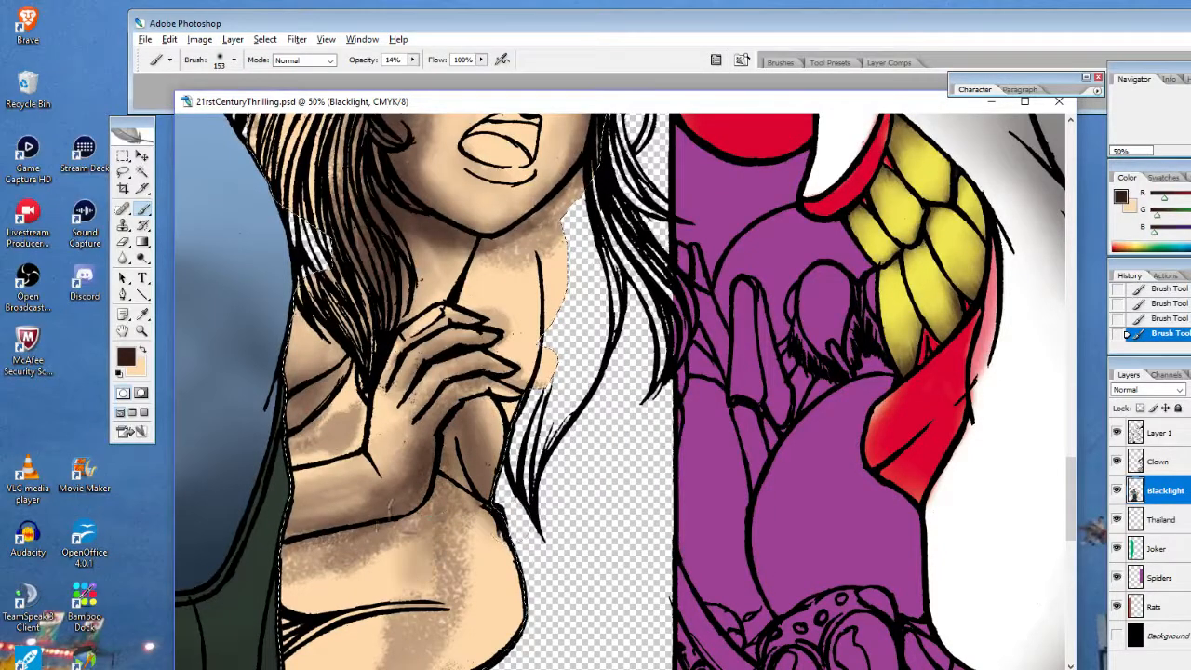
# Swap back to peach and blend the shading around the woman's hand and ribs, setting the soft brush to 45, 104 and finally 48 px
pyautogui.click(143, 352)
pyautogui.rightClick(678, 368)
pyautogui.click(721, 396)
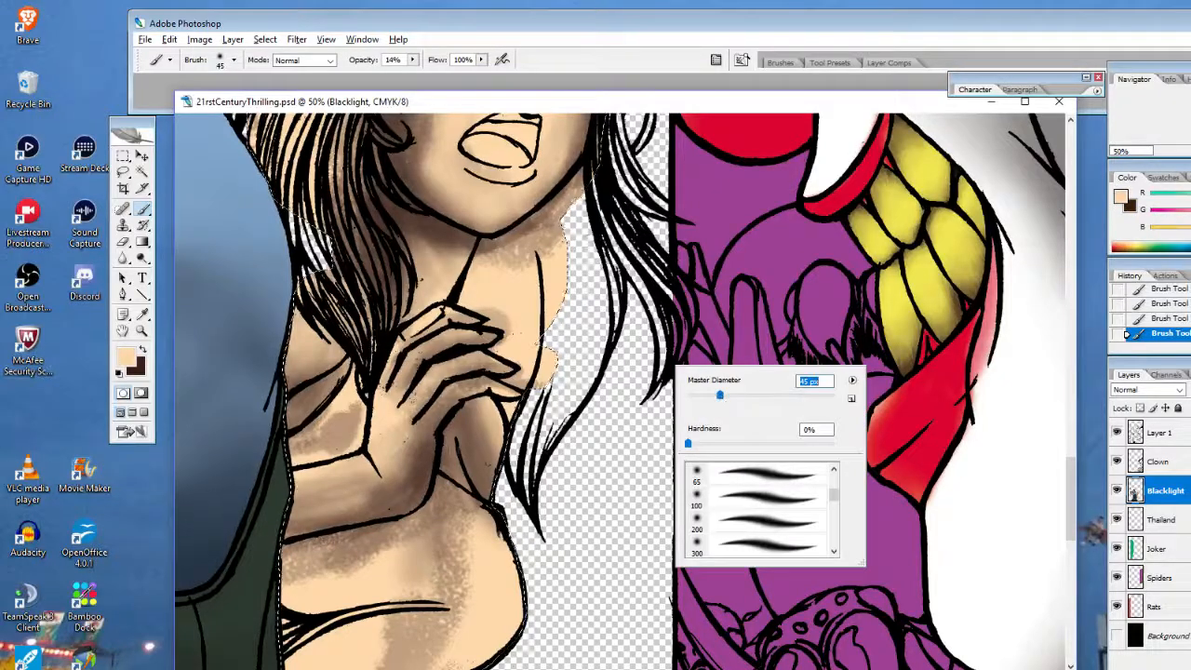
pyautogui.press('Return')
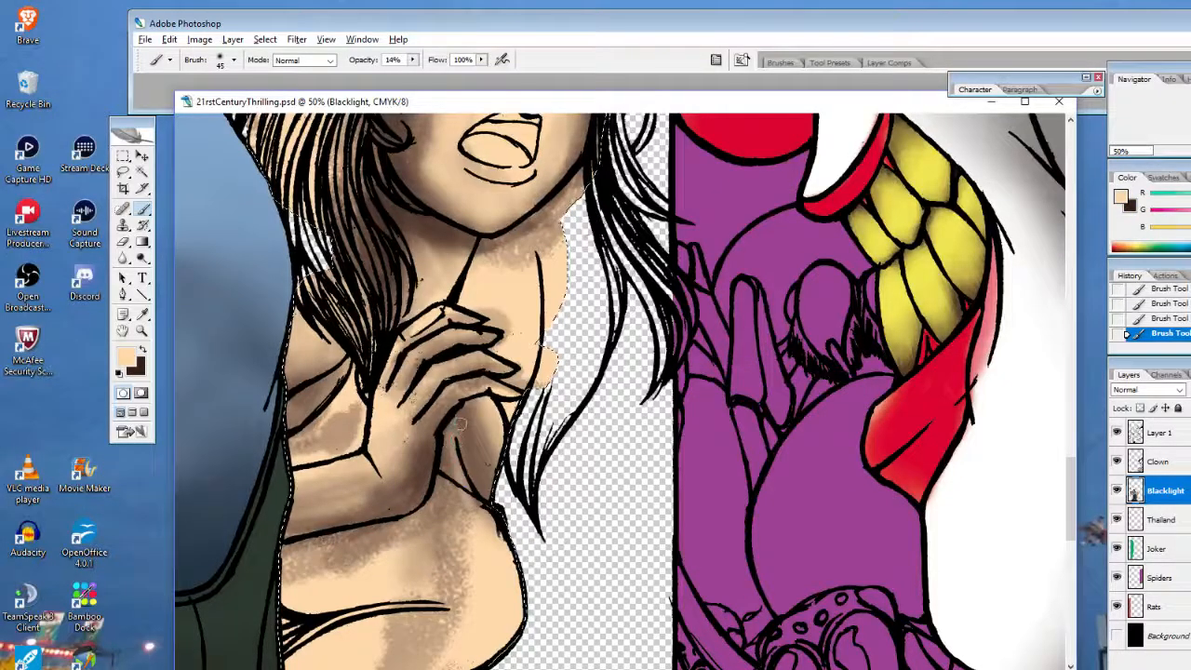
pyautogui.rightClick(614, 379)
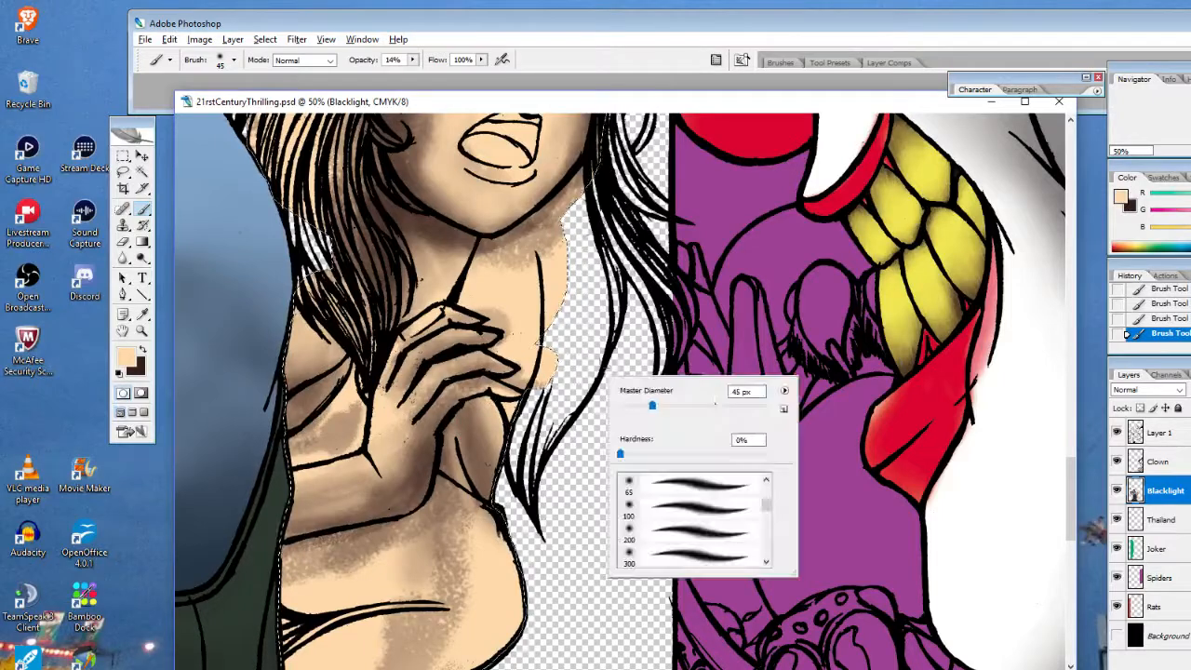
pyautogui.click(691, 402)
pyautogui.press('Return')
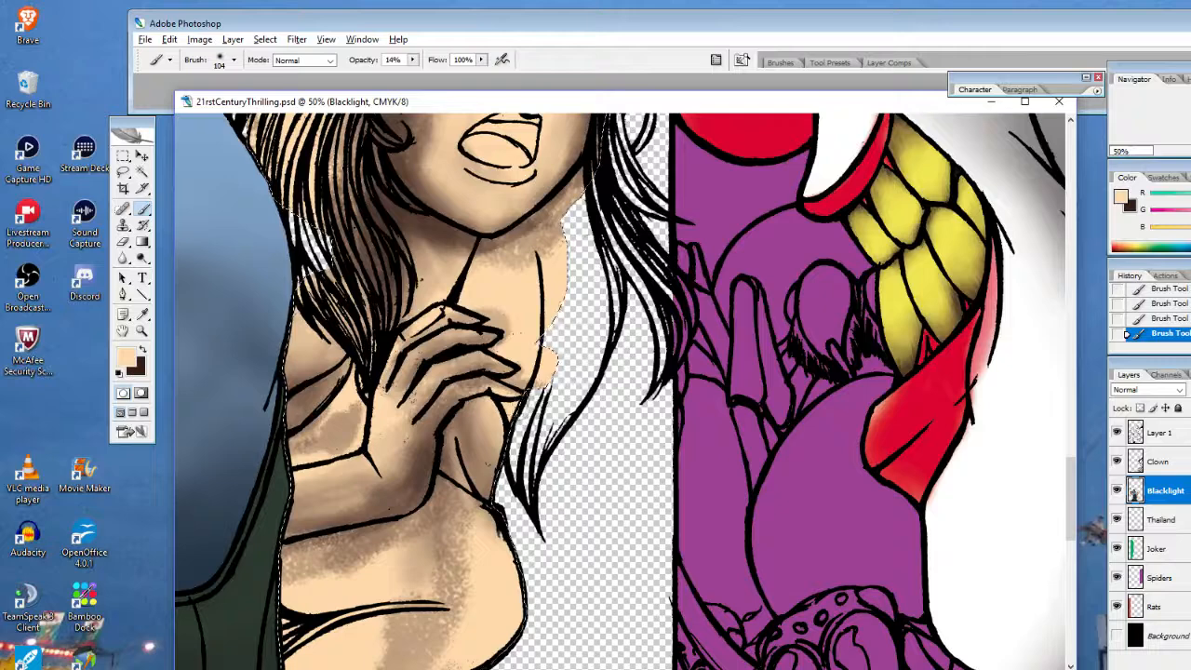
pyautogui.rightClick(579, 340)
pyautogui.click(629, 368)
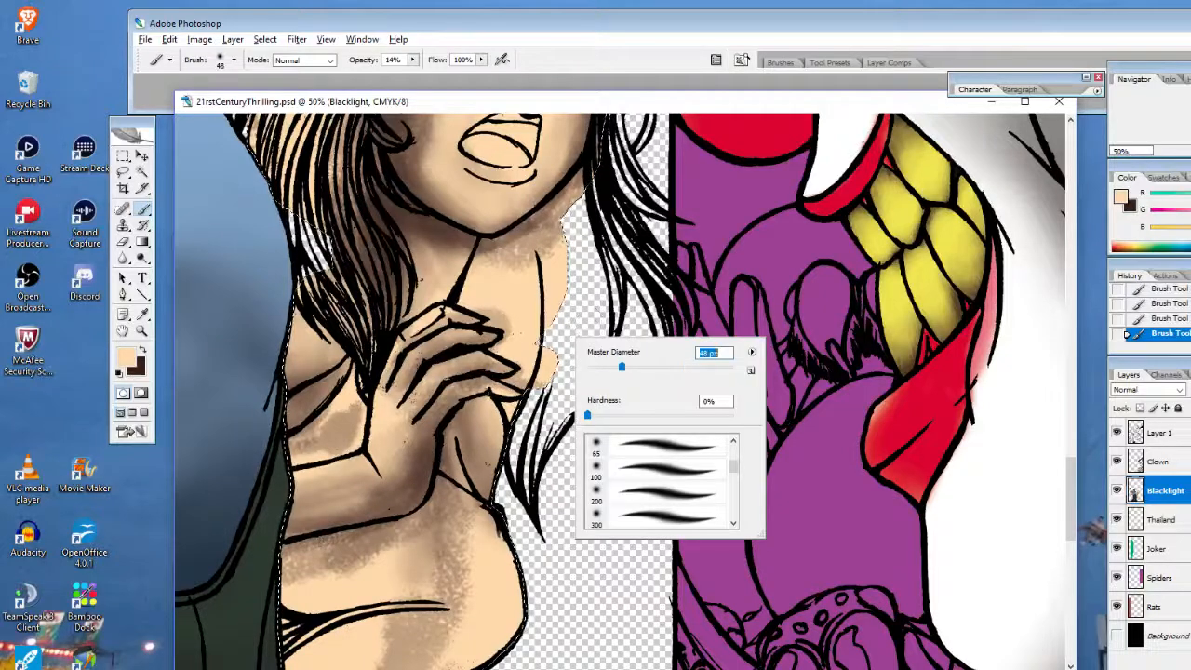
pyautogui.press('Return')
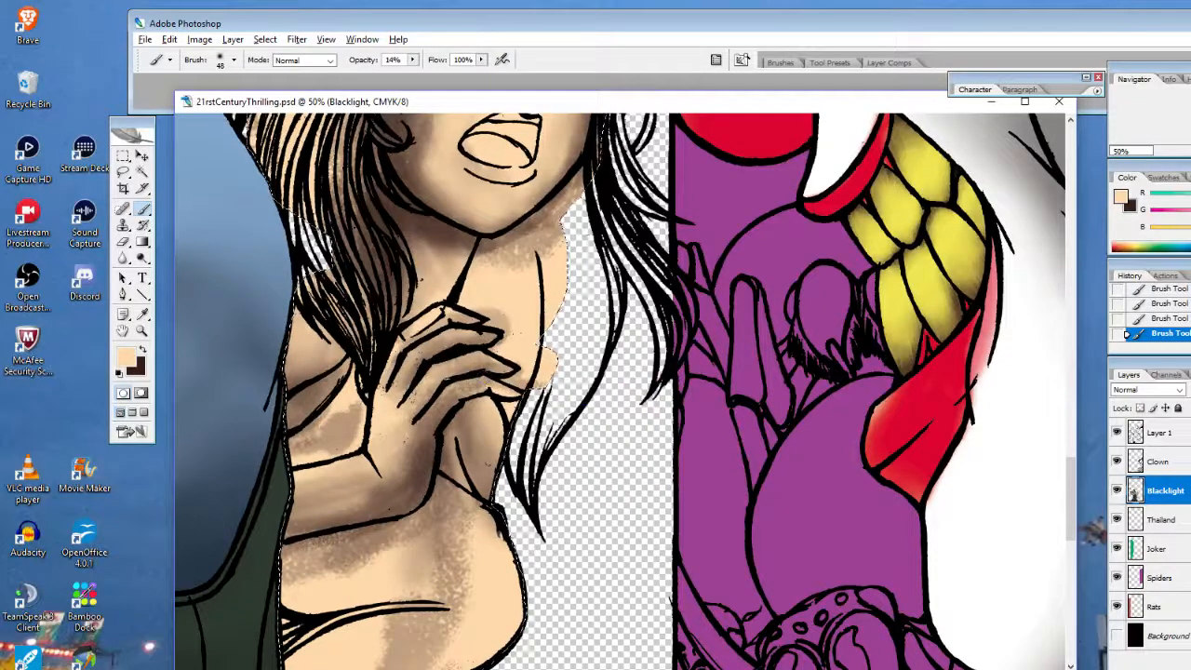
# Sample the forearm's skin tone, lighten it to a pale cream foreground colour, and brush a highlight along the forearm at 48 px
pyautogui.click(136, 351)
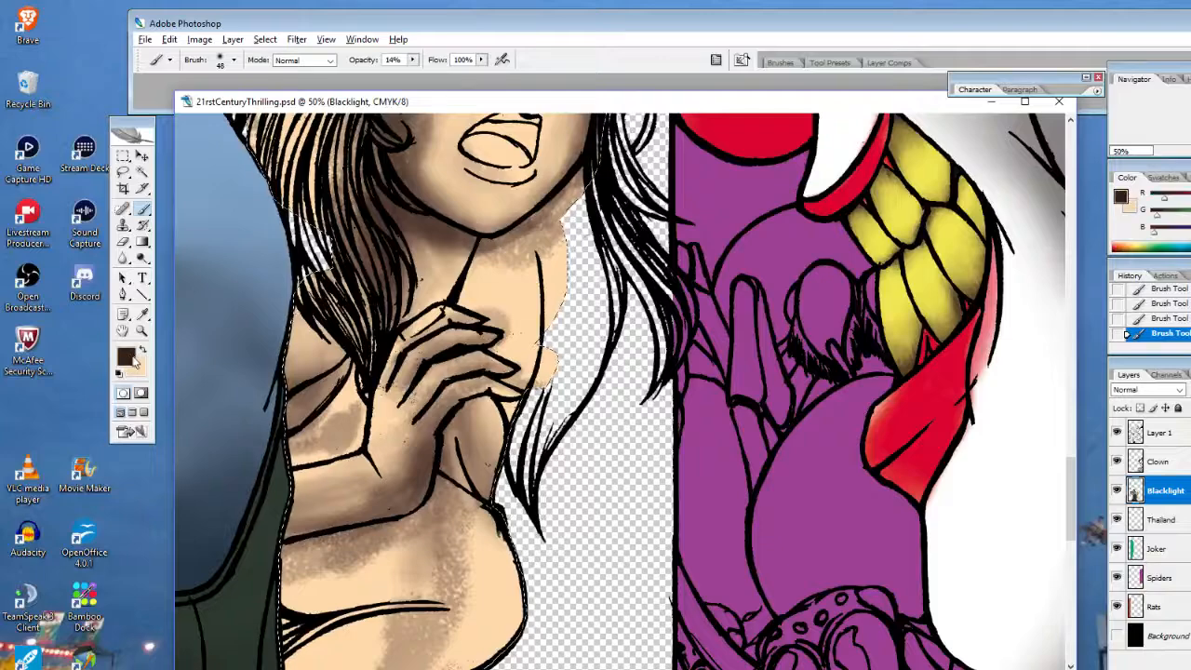
pyautogui.click(143, 316)
pyautogui.click(352, 461)
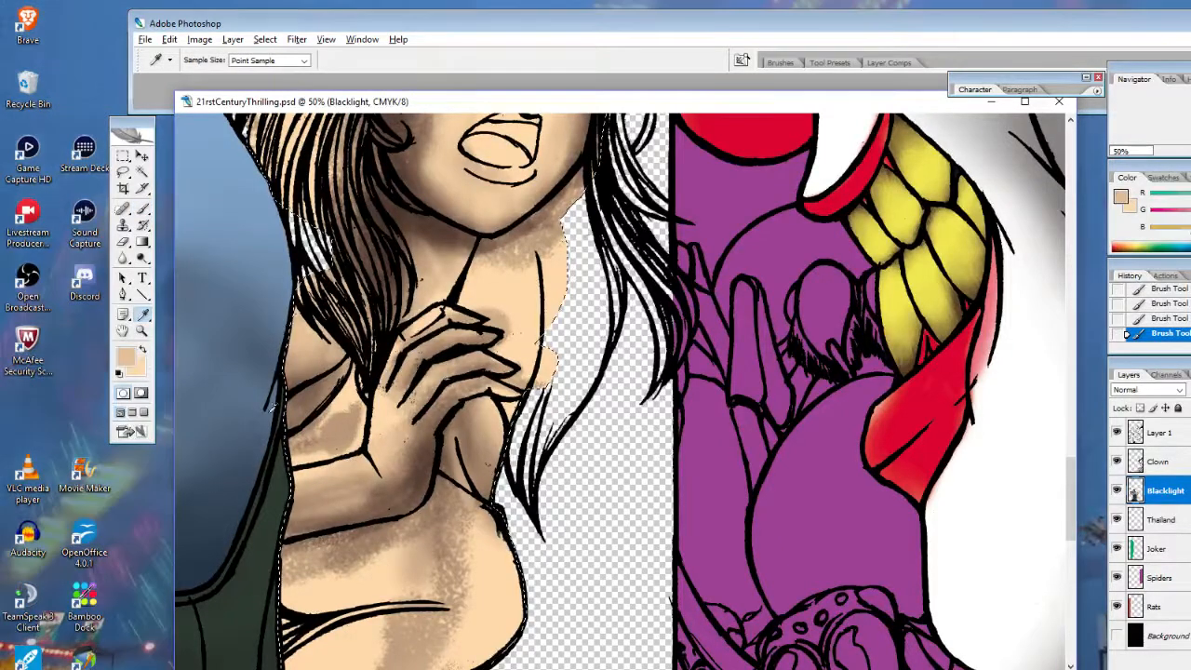
pyautogui.click(126, 358)
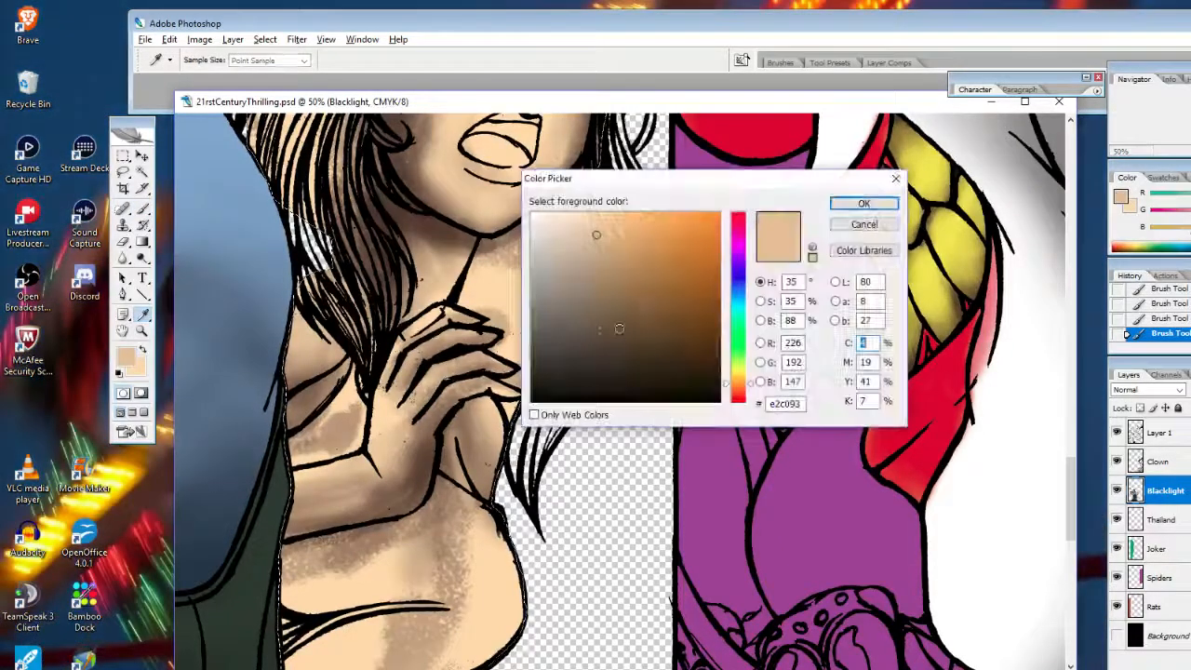
pyautogui.click(555, 214)
pyautogui.click(862, 204)
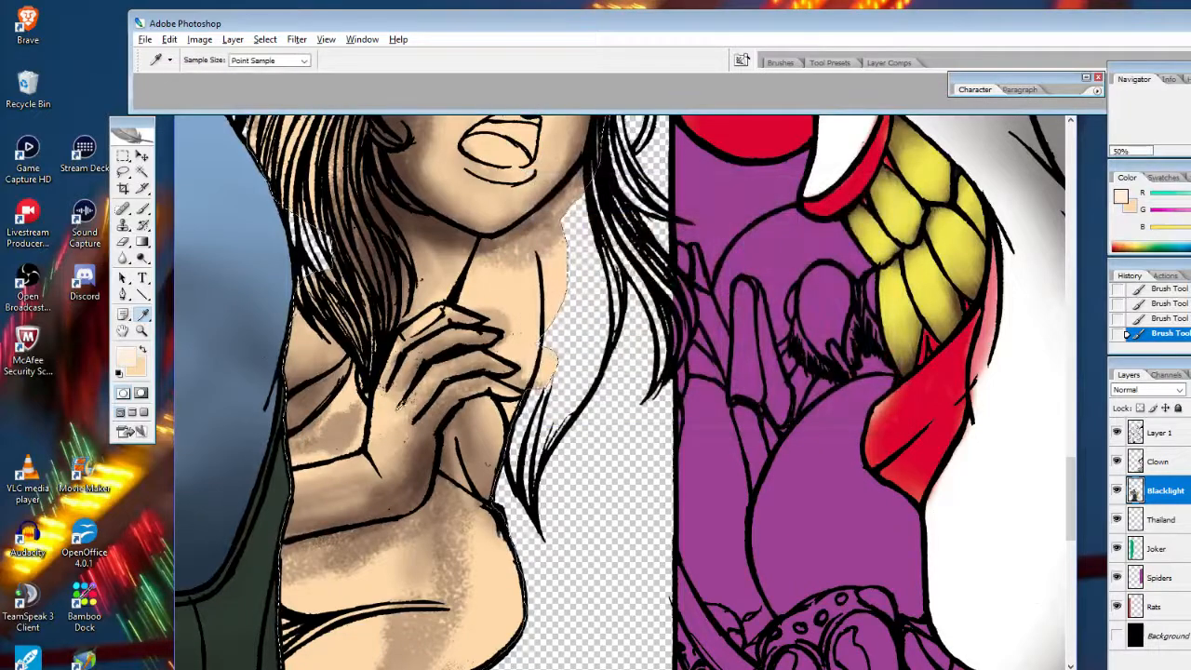
pyautogui.click(142, 210)
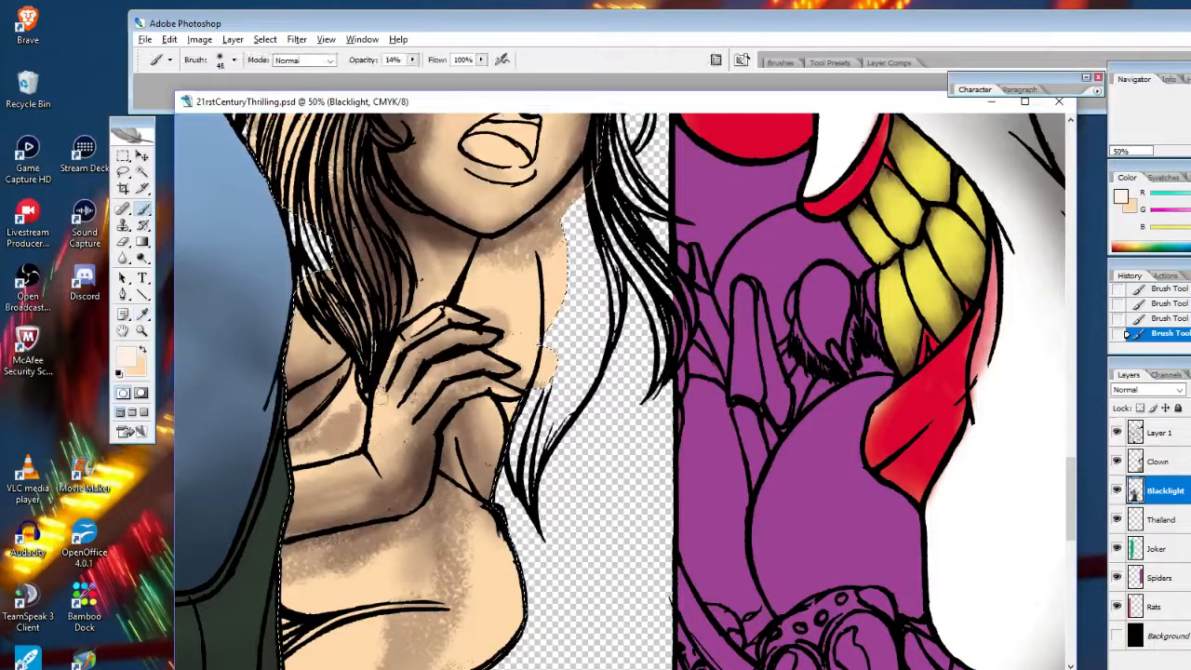
pyautogui.moveTo(382, 460); pyautogui.dragTo(374, 454)
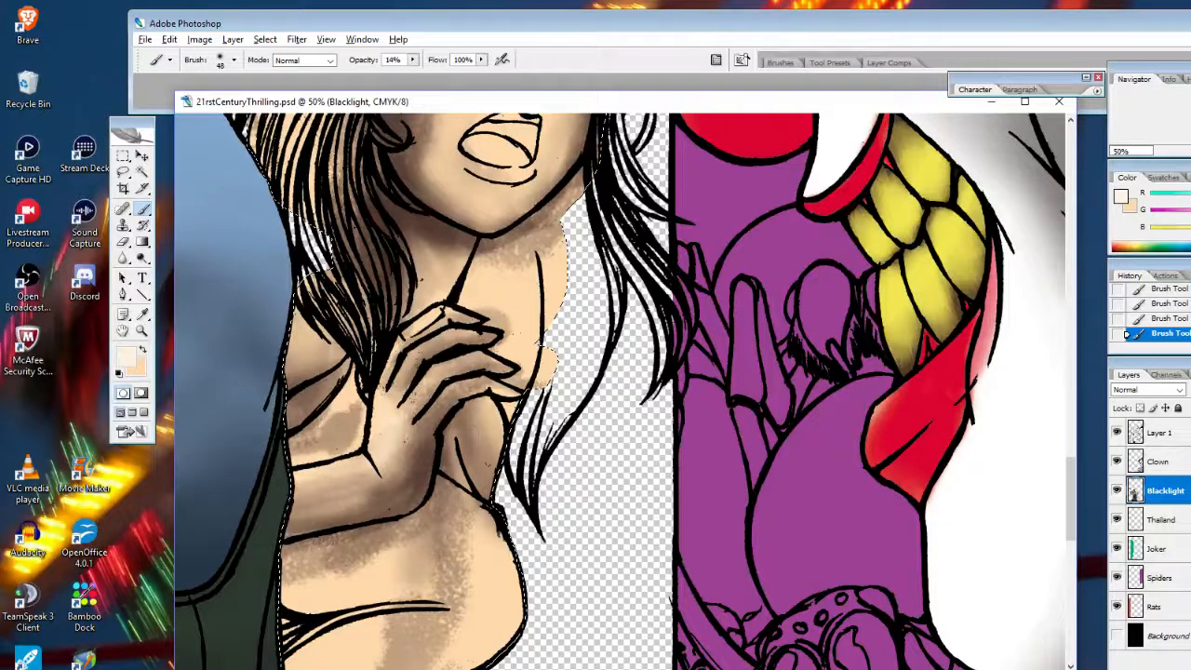
# Set the soft brush to 29 px and paint pale cream highlights along the woman's fingers
pyautogui.rightClick(478, 445)
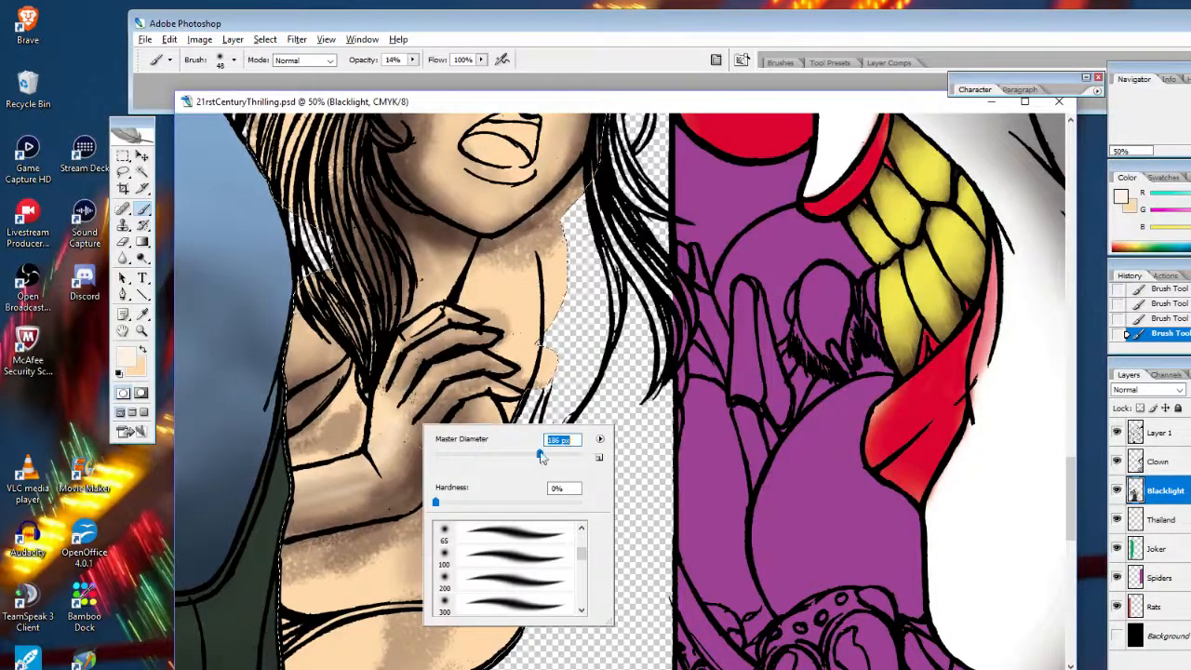
pyautogui.press('Return')
pyautogui.rightClick(534, 333)
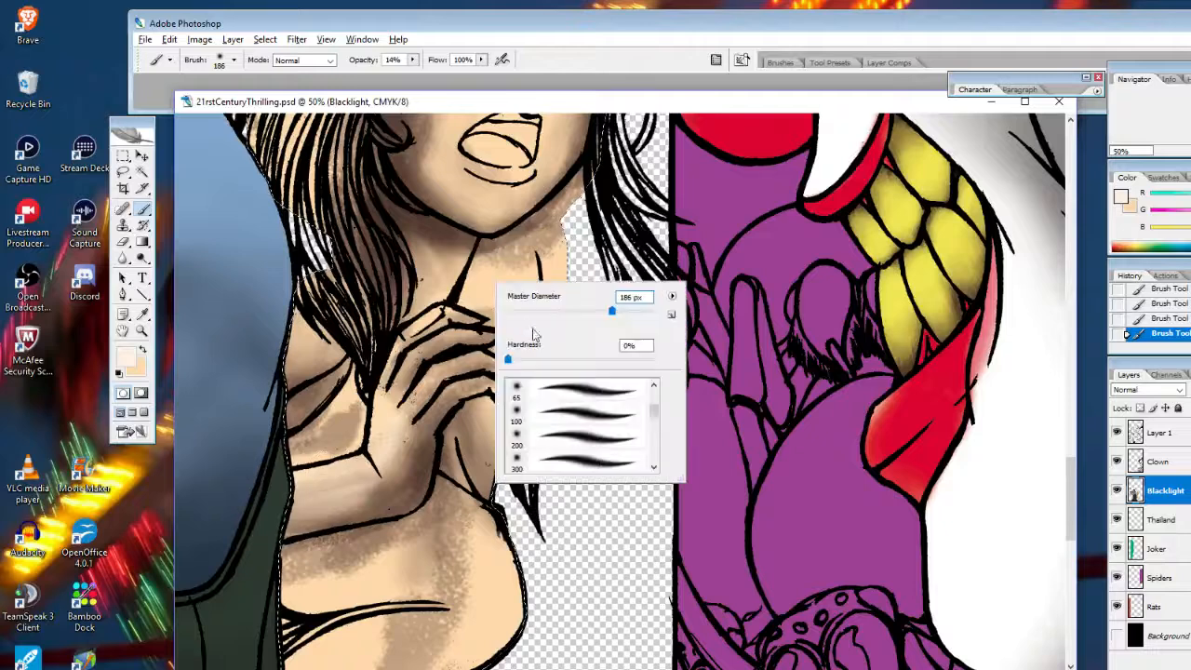
pyautogui.press('Return')
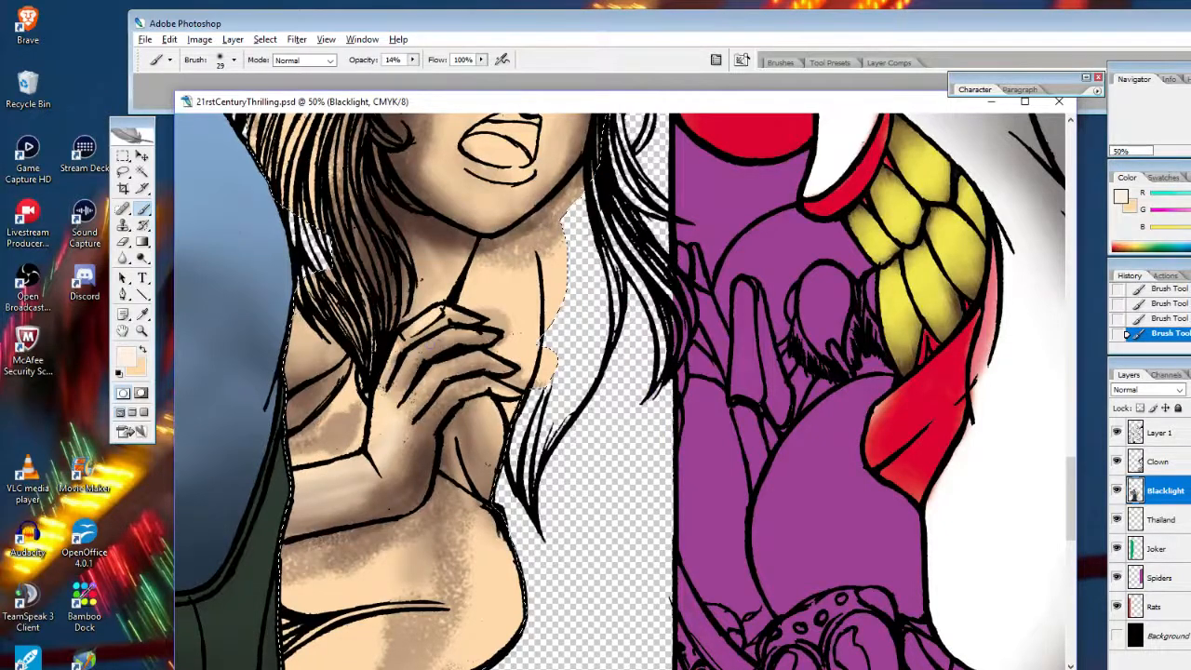
pyautogui.moveTo(469, 334); pyautogui.dragTo(476, 335)
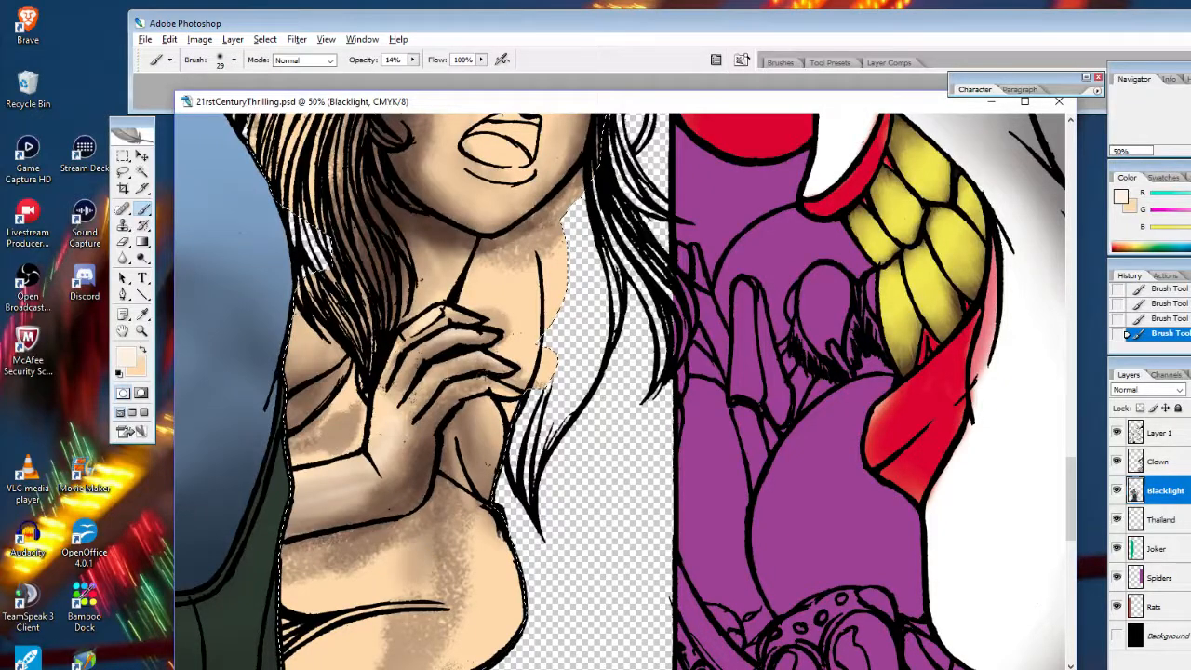
pyautogui.moveTo(484, 377); pyautogui.dragTo(492, 383)
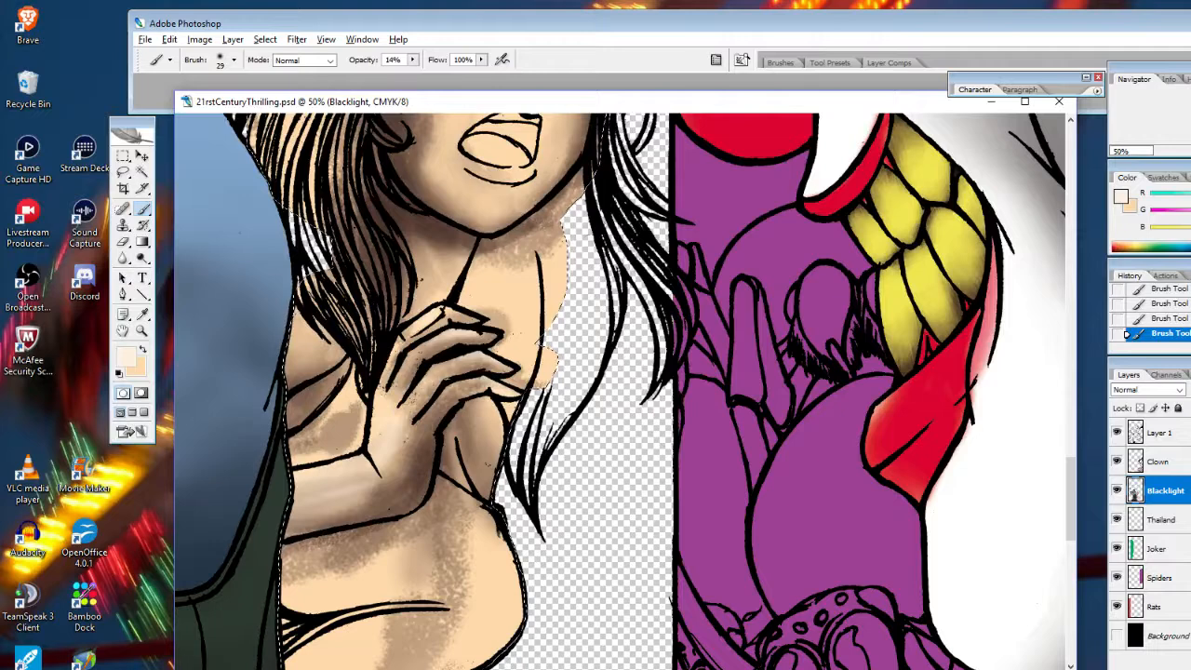
# Enlarge the soft brush to 167 px and add a pale cream highlight to the woman's upper arm
pyautogui.rightClick(385, 263)
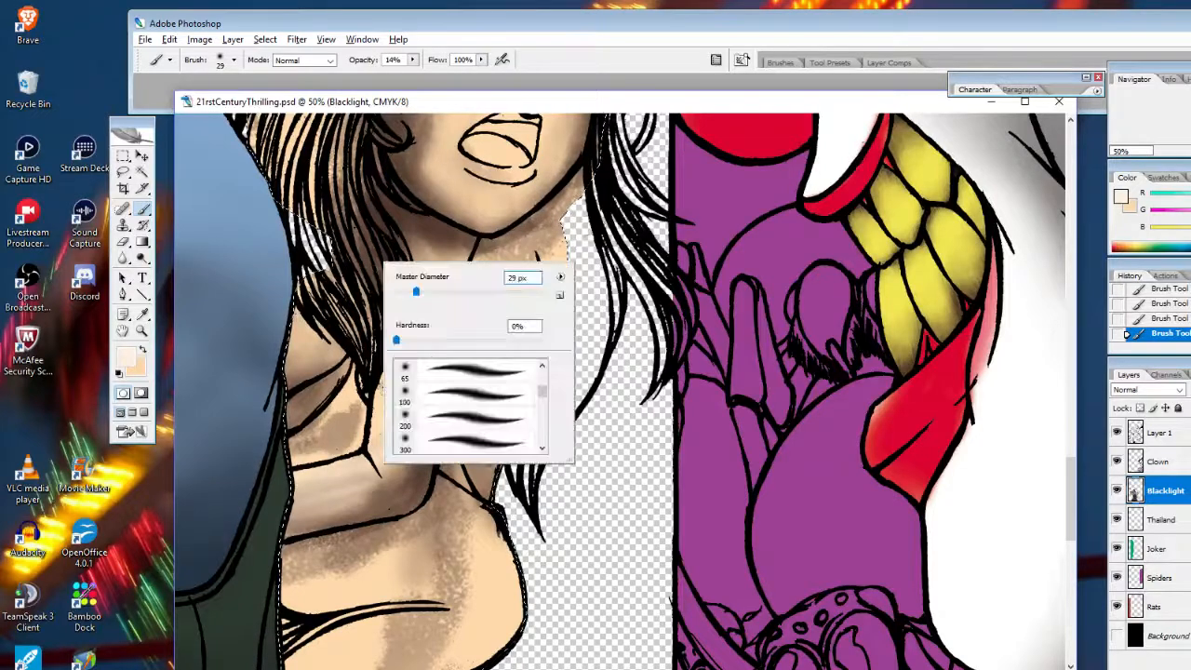
pyautogui.click(494, 292)
pyautogui.moveTo(494, 293); pyautogui.dragTo(493, 292)
pyautogui.click(271, 349)
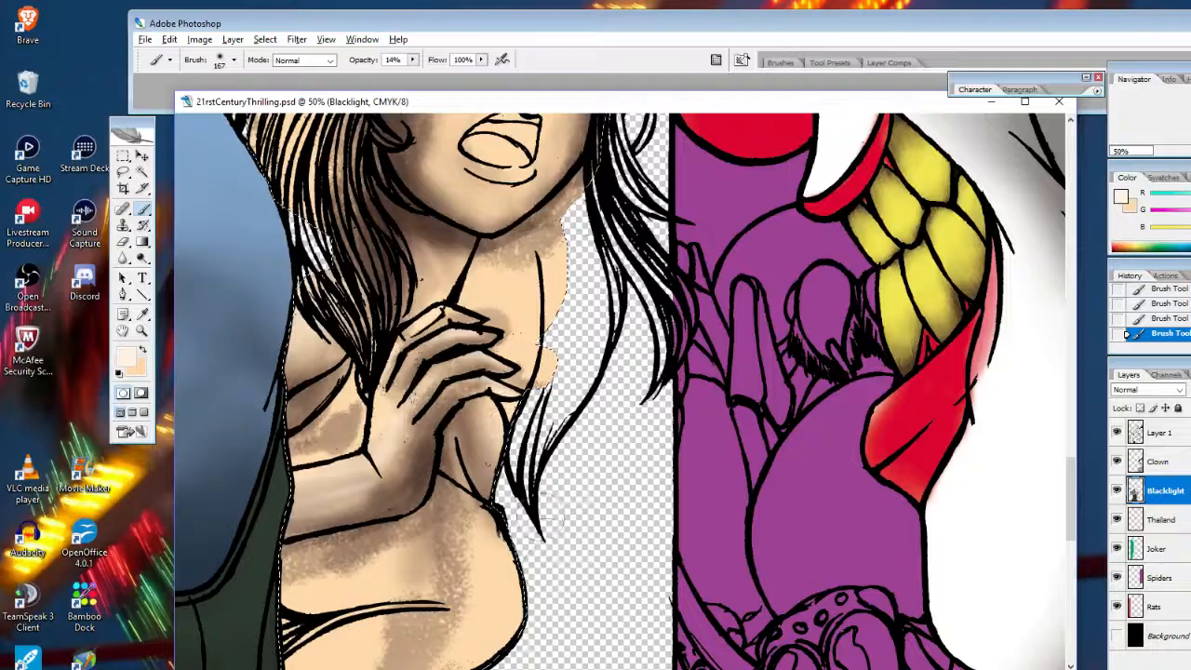
# Enlarge the soft brush to 114 px, brush pale cream highlights onto the woman's face, and blend the cheek with peach
pyautogui.moveTo(1068, 482); pyautogui.dragTo(1069, 451)
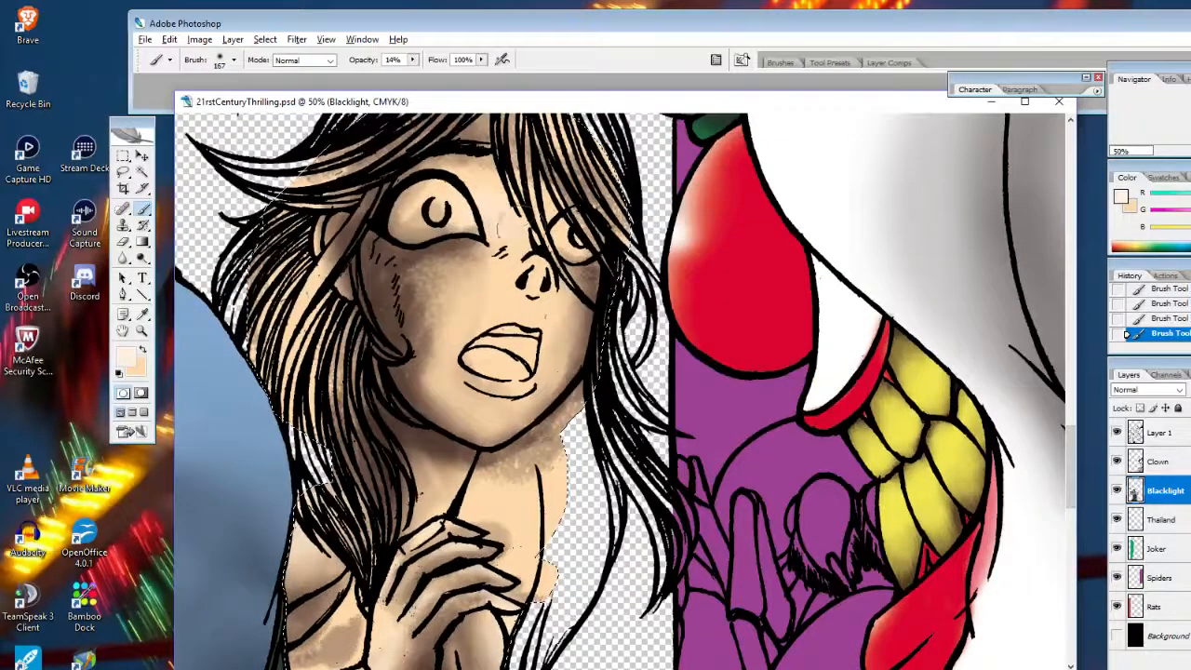
pyautogui.rightClick(620, 163)
pyautogui.write('68')
pyautogui.press('Return')
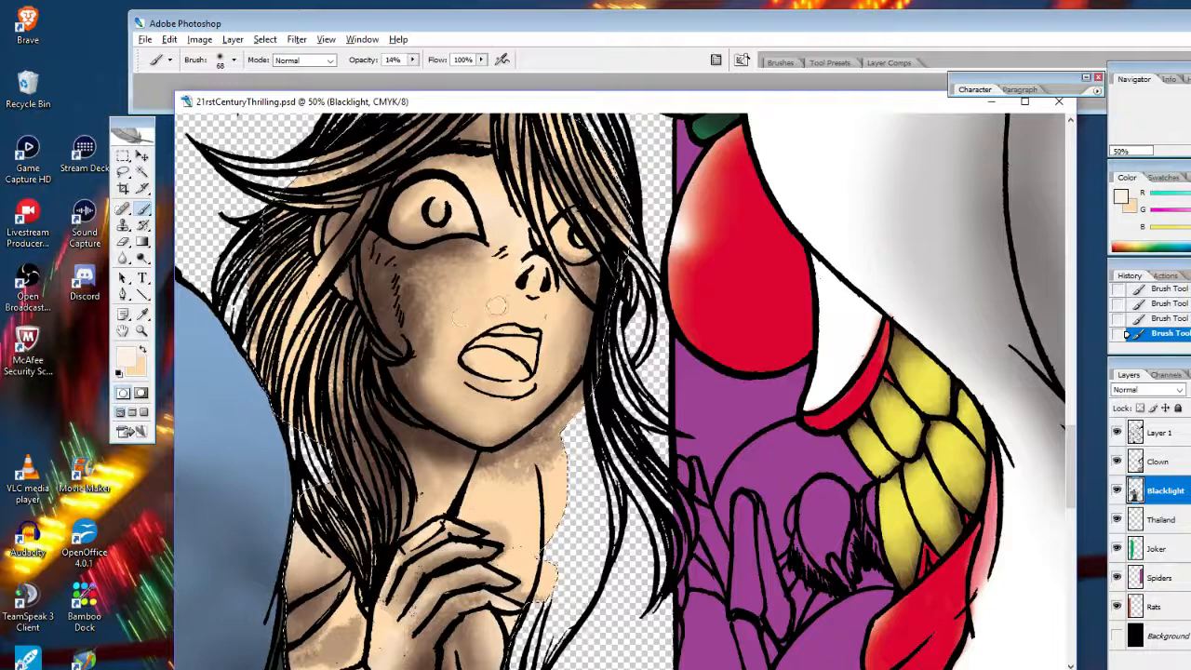
pyautogui.rightClick(804, 298)
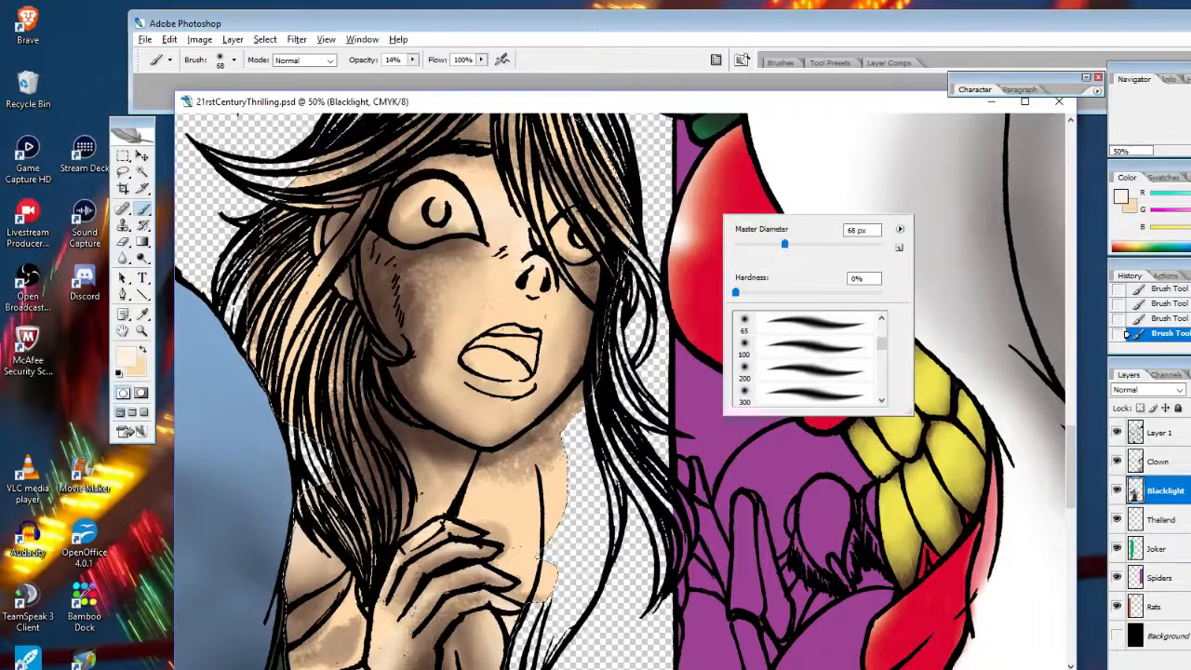
pyautogui.click(817, 244)
pyautogui.moveTo(484, 300)
pyautogui.mouseDown()
pyautogui.moveTo(468, 303)
pyautogui.moveTo(460, 330)
pyautogui.mouseUp()
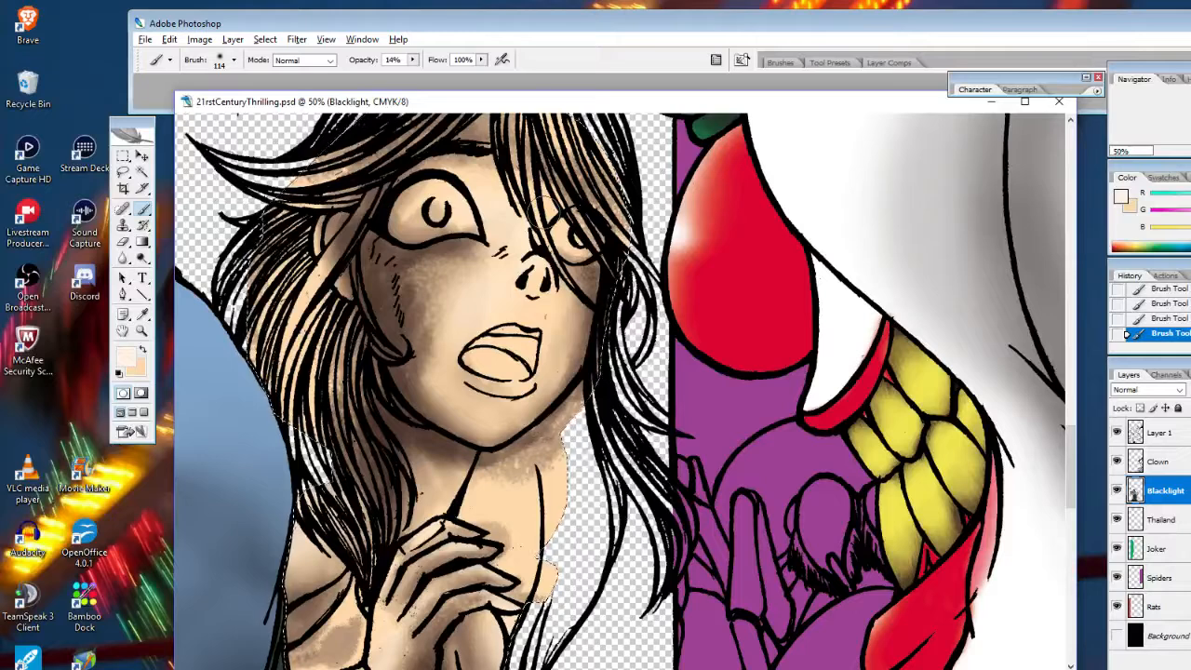
pyautogui.moveTo(366, 265)
pyautogui.mouseDown()
pyautogui.moveTo(377, 264)
pyautogui.moveTo(374, 297)
pyautogui.moveTo(387, 296)
pyautogui.mouseUp()
pyautogui.moveTo(468, 182); pyautogui.dragTo(499, 184)
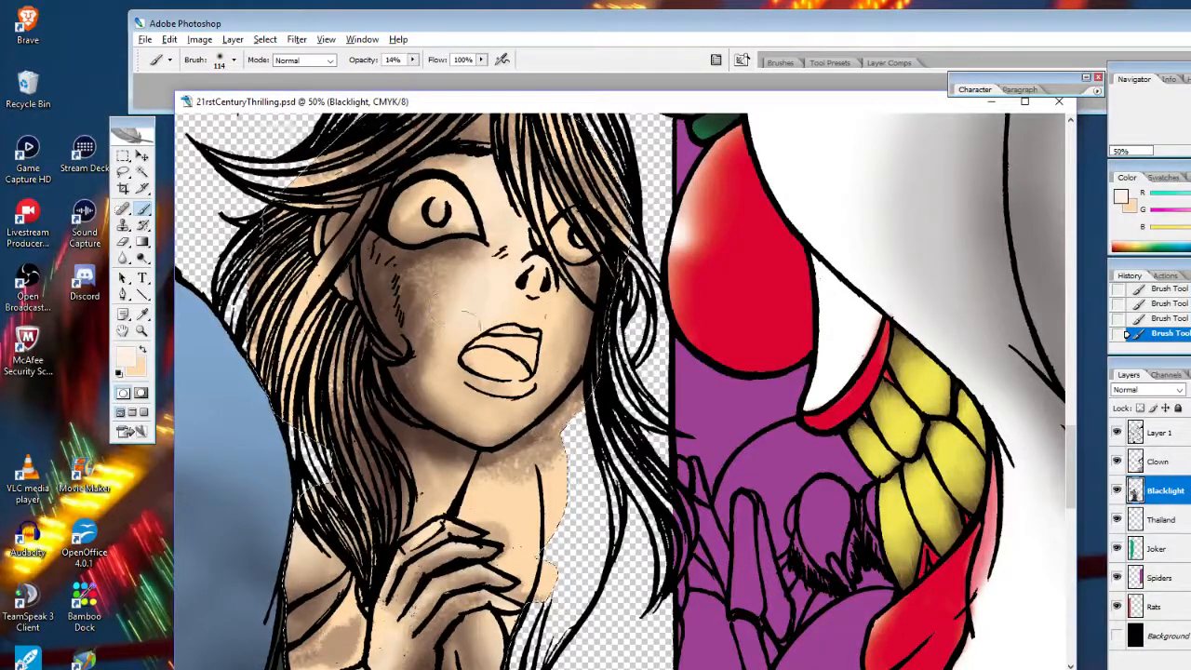
pyautogui.click(145, 351)
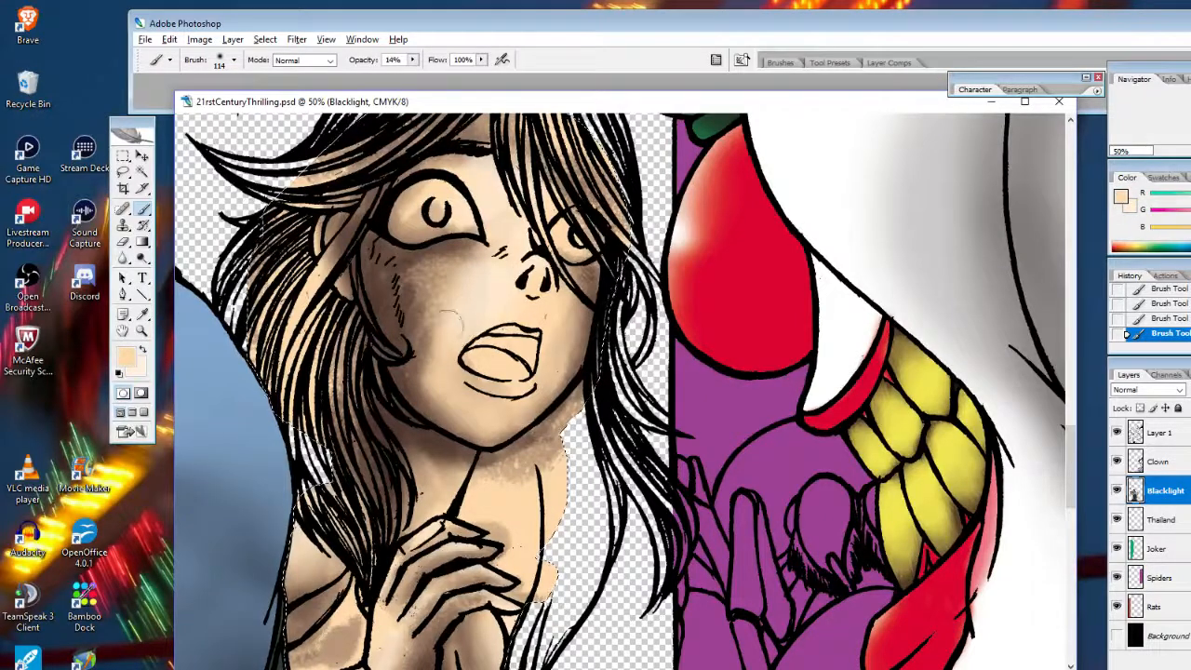
pyautogui.moveTo(446, 327)
pyautogui.mouseDown()
pyautogui.moveTo(464, 270)
pyautogui.moveTo(456, 293)
pyautogui.mouseUp()
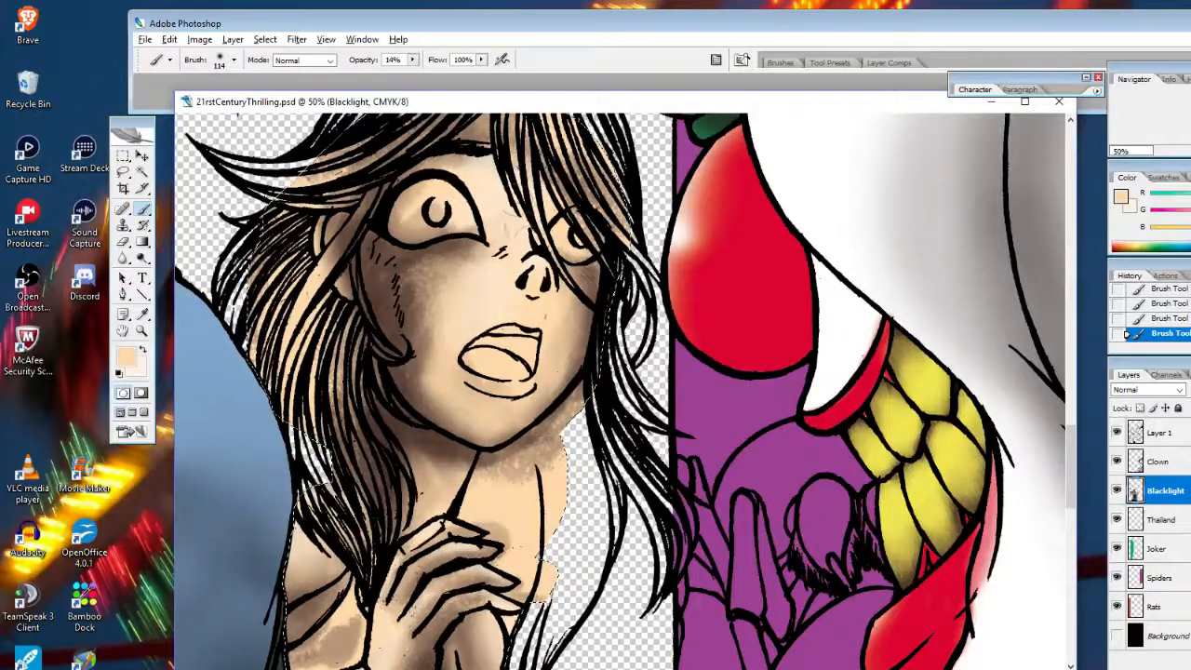
# Sample the brown skin shading, darken it to a deep brown foreground colour, and brush shading over the woman's nose
pyautogui.click(144, 315)
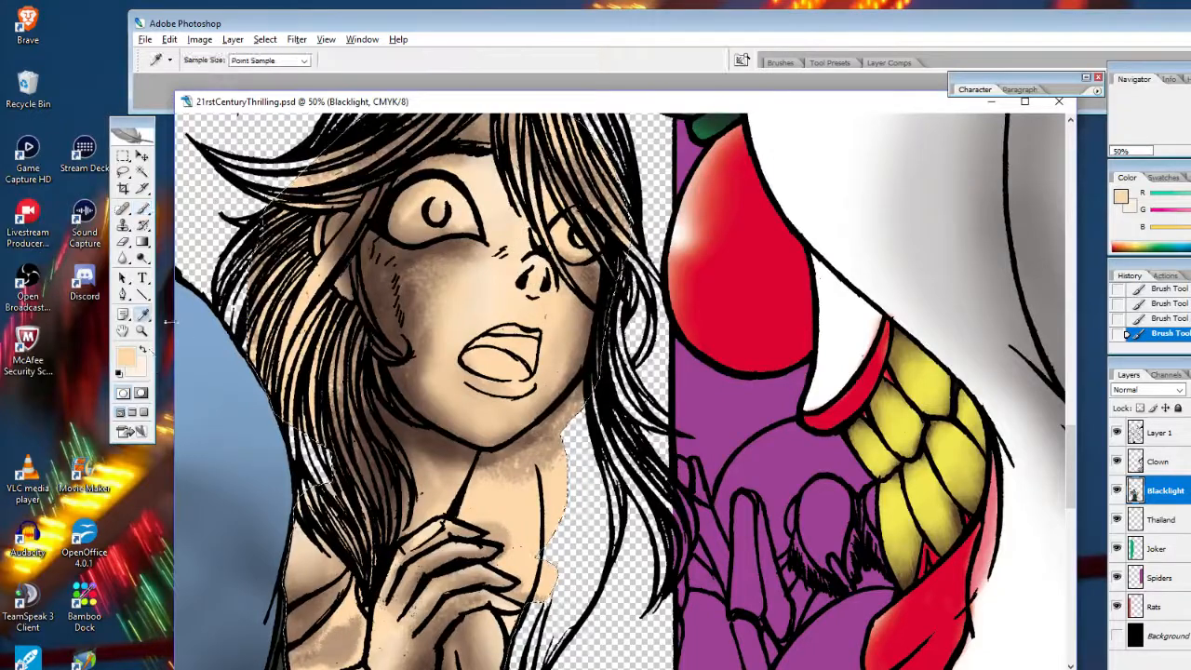
pyautogui.click(250, 387)
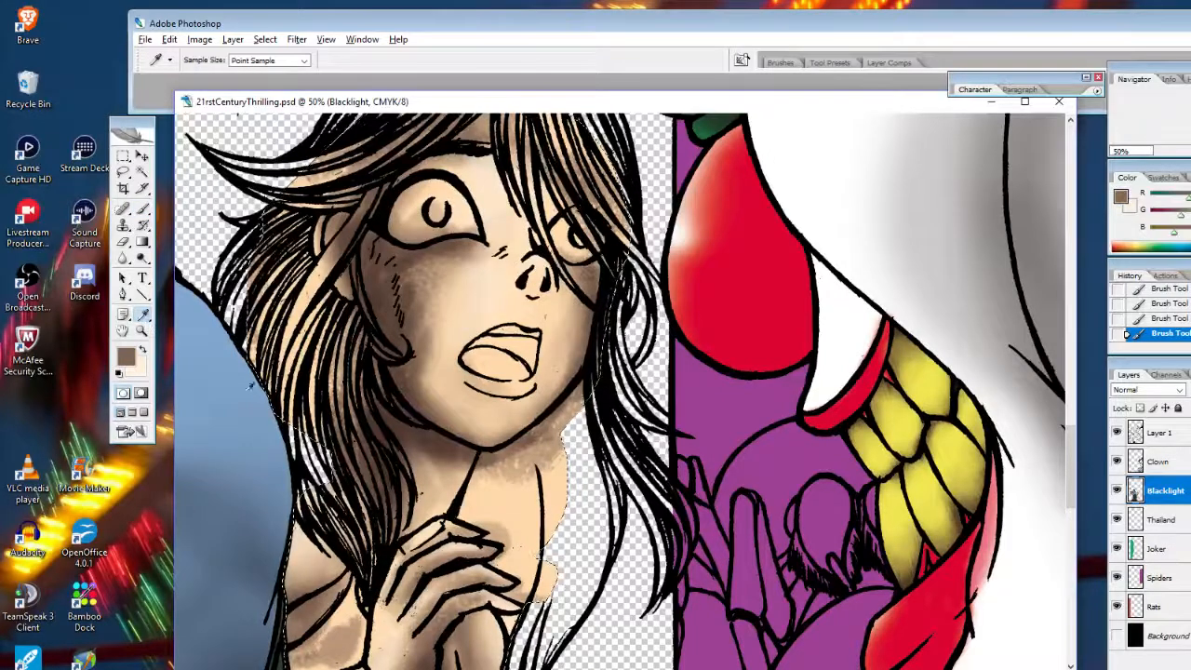
pyautogui.click(128, 358)
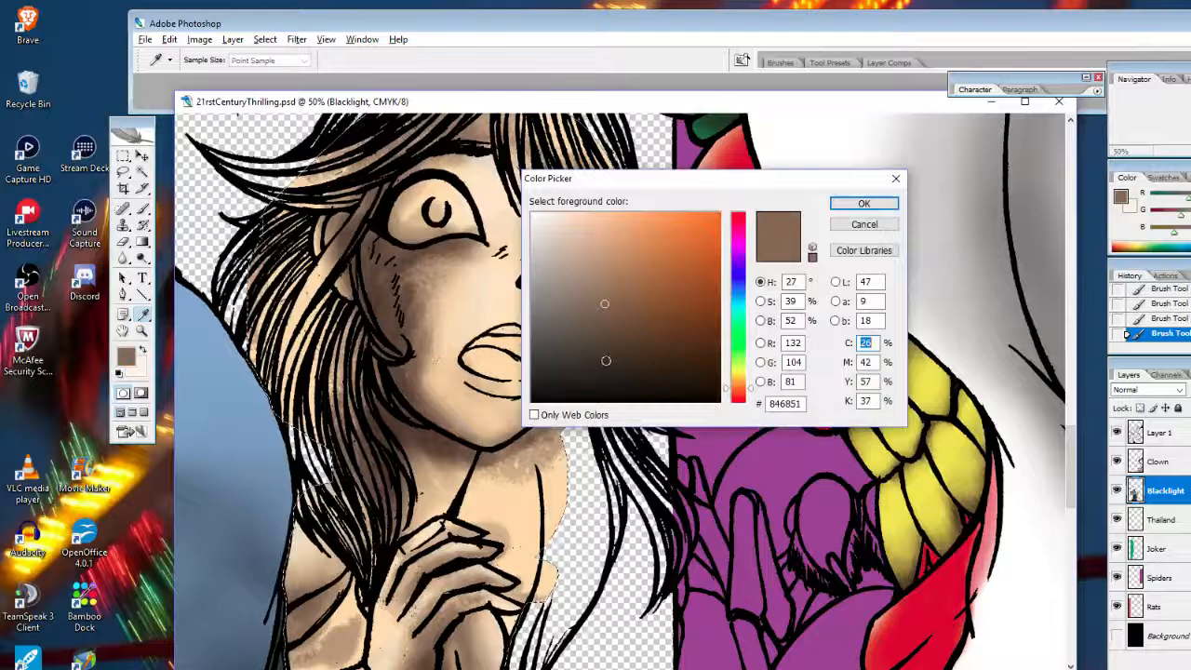
pyautogui.click(863, 204)
pyautogui.click(145, 212)
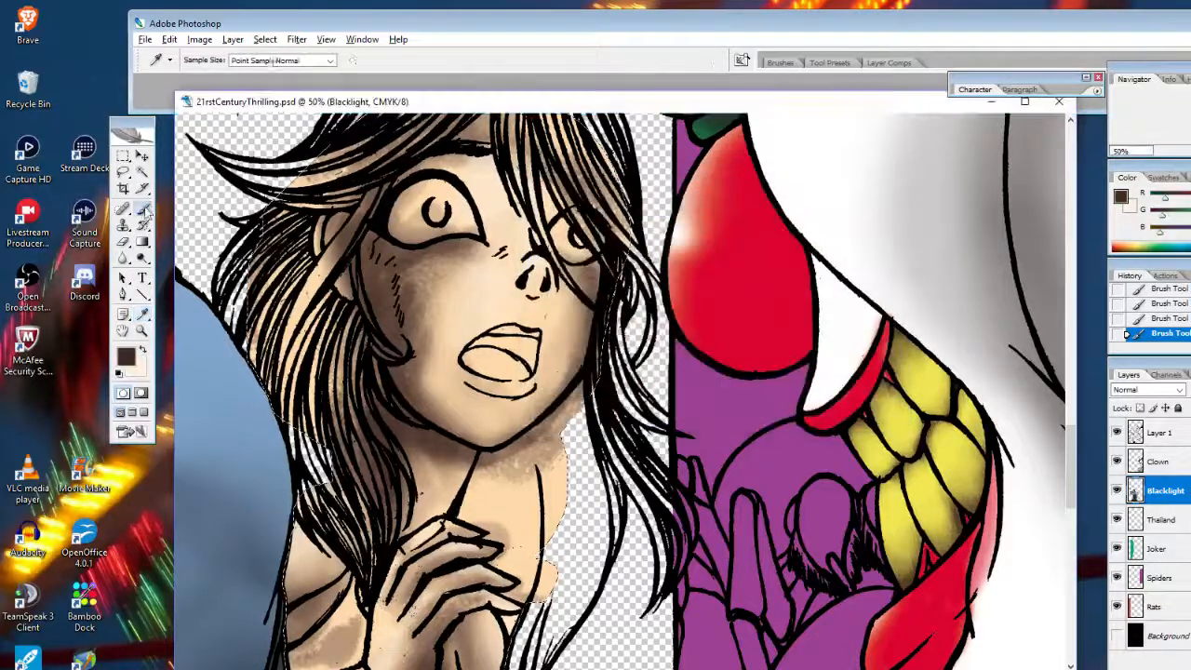
pyautogui.moveTo(527, 278)
pyautogui.mouseDown()
pyautogui.moveTo(545, 280)
pyautogui.moveTo(530, 283)
pyautogui.mouseUp()
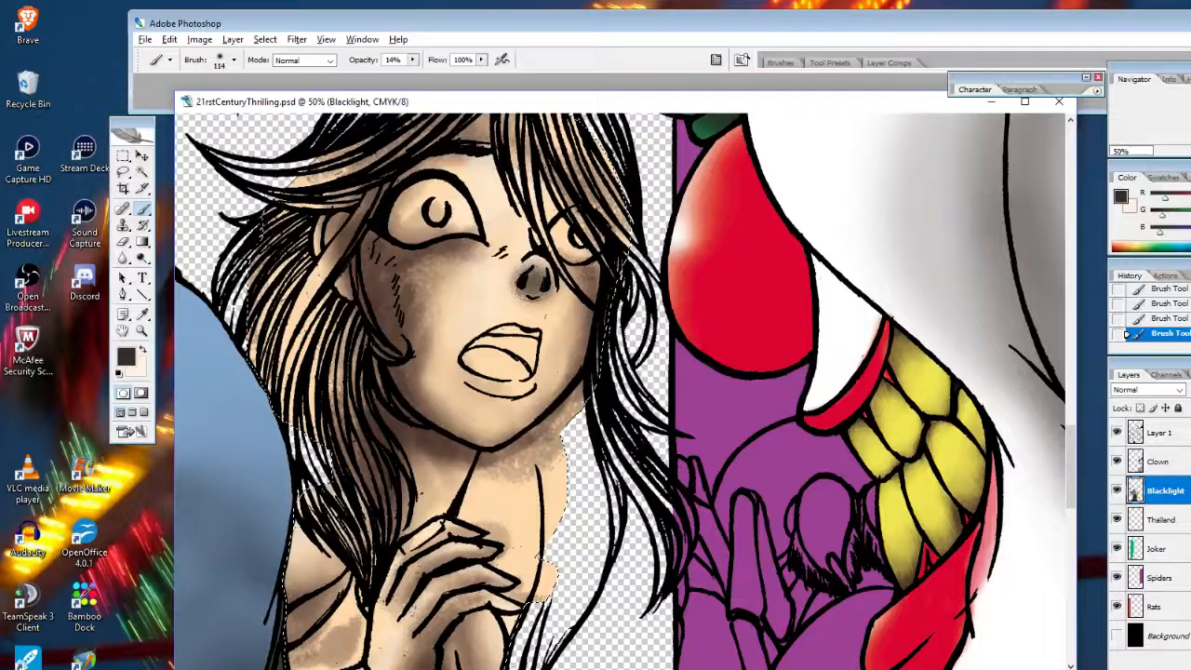
# Swap back to peach and blend the skin around the woman's nose, mouth and chin with the 114 px soft brush
pyautogui.click(144, 349)
pyautogui.click(143, 314)
pyautogui.click(486, 363)
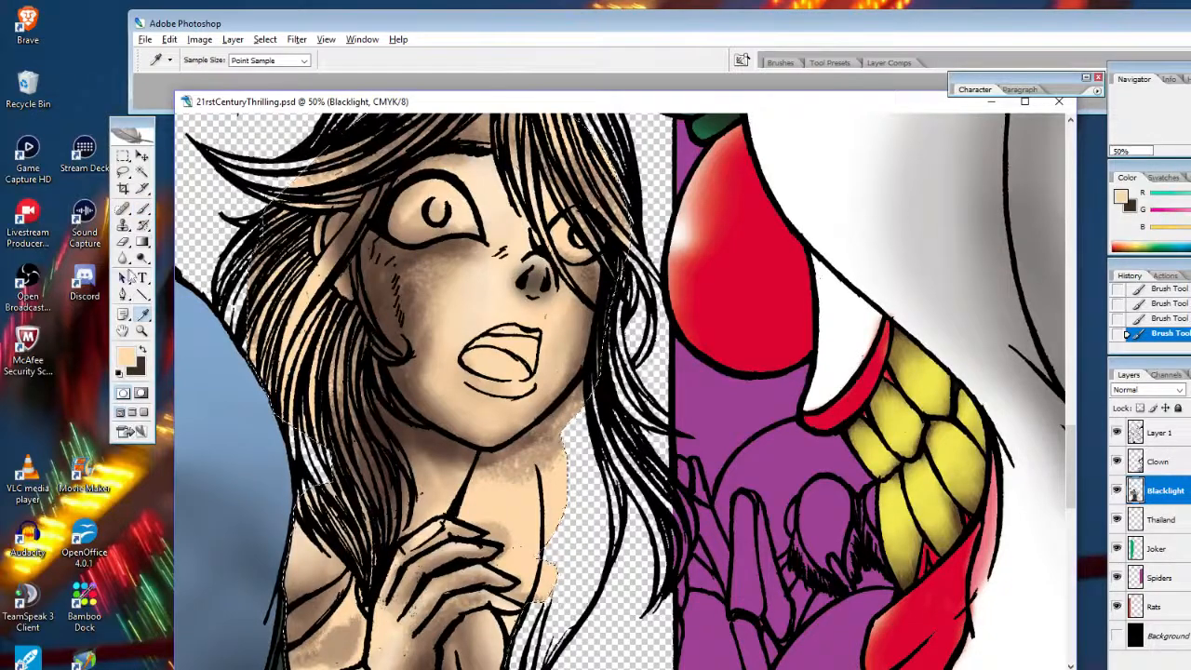
pyautogui.click(143, 208)
pyautogui.moveTo(526, 316)
pyautogui.mouseDown()
pyautogui.moveTo(517, 298)
pyautogui.moveTo(535, 279)
pyautogui.moveTo(536, 300)
pyautogui.moveTo(536, 278)
pyautogui.moveTo(546, 303)
pyautogui.moveTo(507, 303)
pyautogui.moveTo(519, 306)
pyautogui.mouseUp()
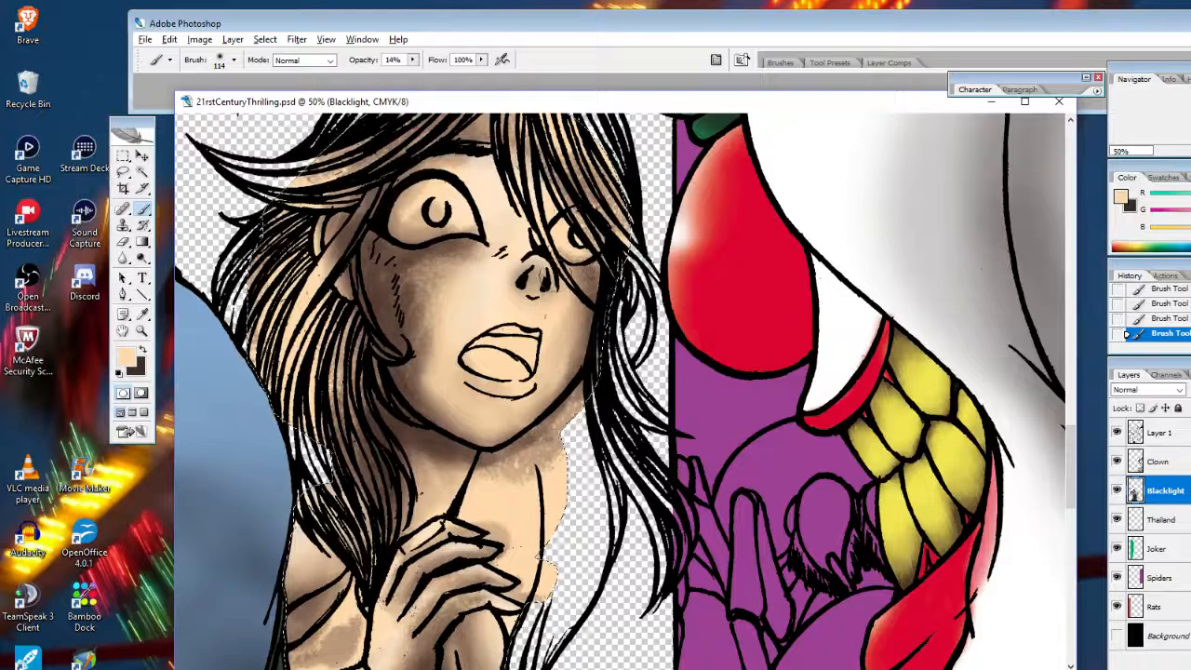
pyautogui.moveTo(553, 324)
pyautogui.mouseDown()
pyautogui.moveTo(552, 354)
pyautogui.moveTo(559, 347)
pyautogui.moveTo(550, 358)
pyautogui.moveTo(526, 341)
pyautogui.mouseUp()
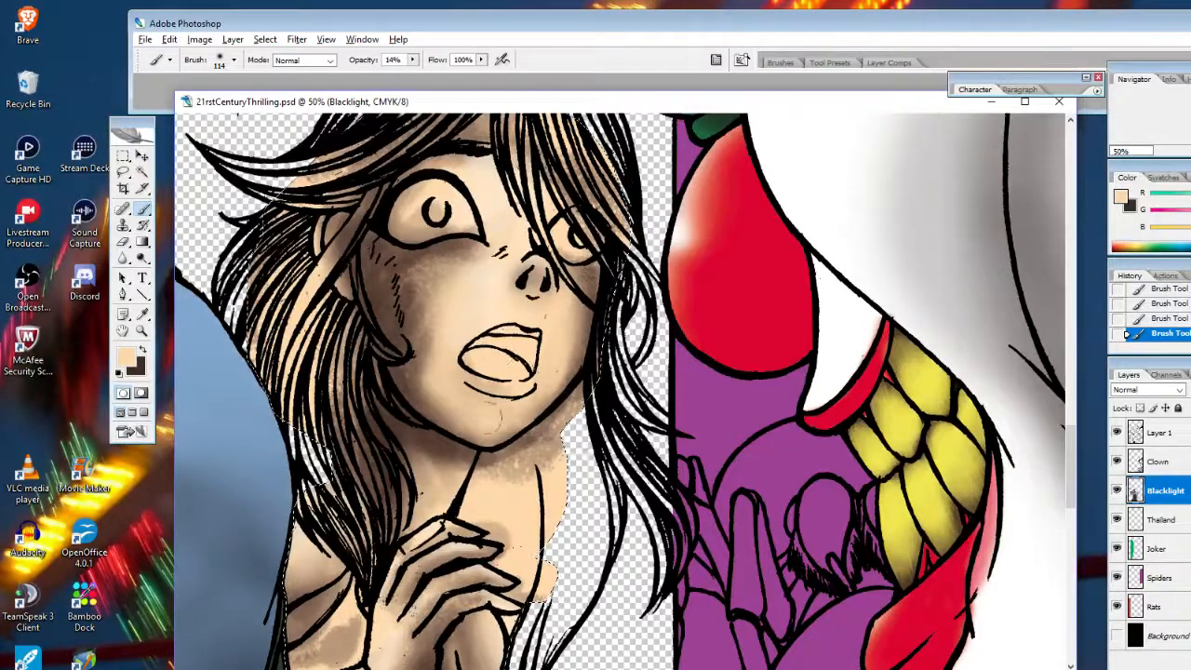
pyautogui.moveTo(495, 393)
pyautogui.mouseDown()
pyautogui.moveTo(483, 367)
pyautogui.moveTo(506, 373)
pyautogui.moveTo(491, 359)
pyautogui.moveTo(505, 349)
pyautogui.moveTo(462, 365)
pyautogui.mouseUp()
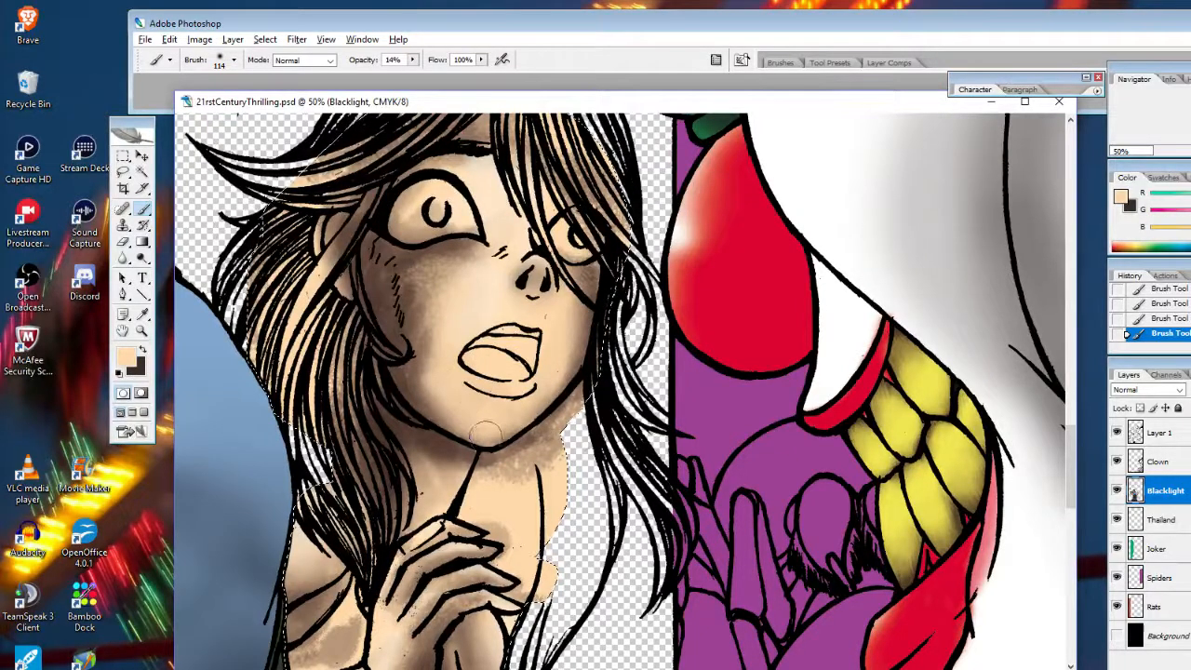
pyautogui.moveTo(485, 434)
pyautogui.mouseDown()
pyautogui.moveTo(531, 410)
pyautogui.moveTo(466, 430)
pyautogui.mouseUp()
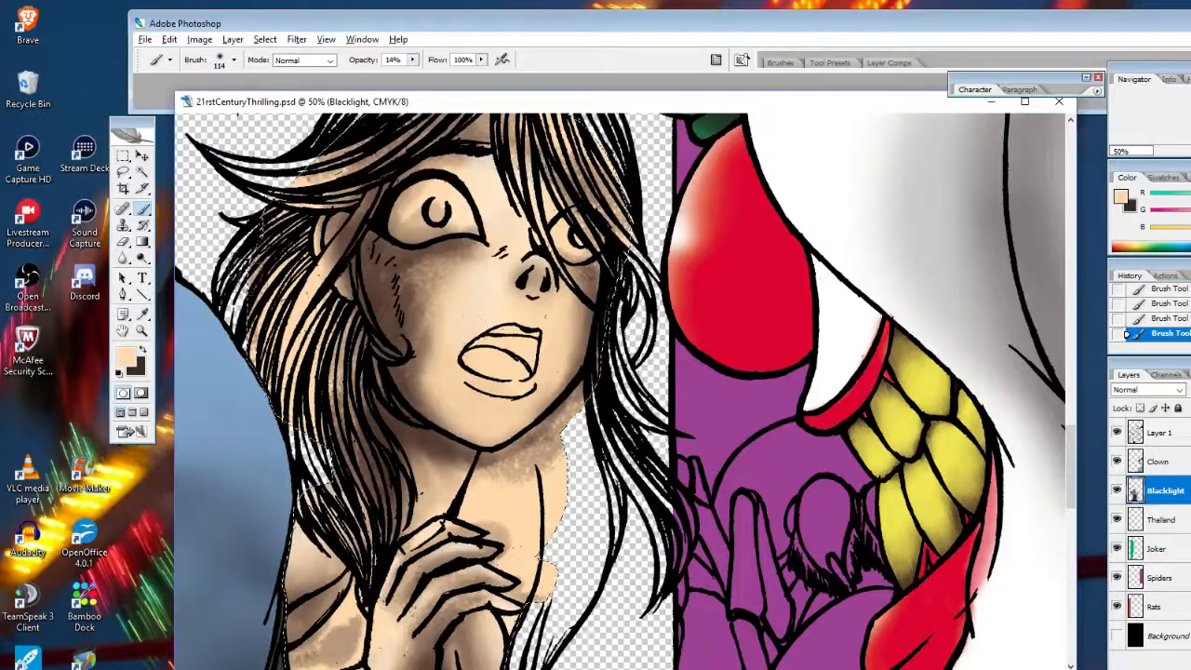
# Swap to dark brown, shade the side of the woman's face, the hair beside it and her neck, and clear the selection
pyautogui.click(145, 351)
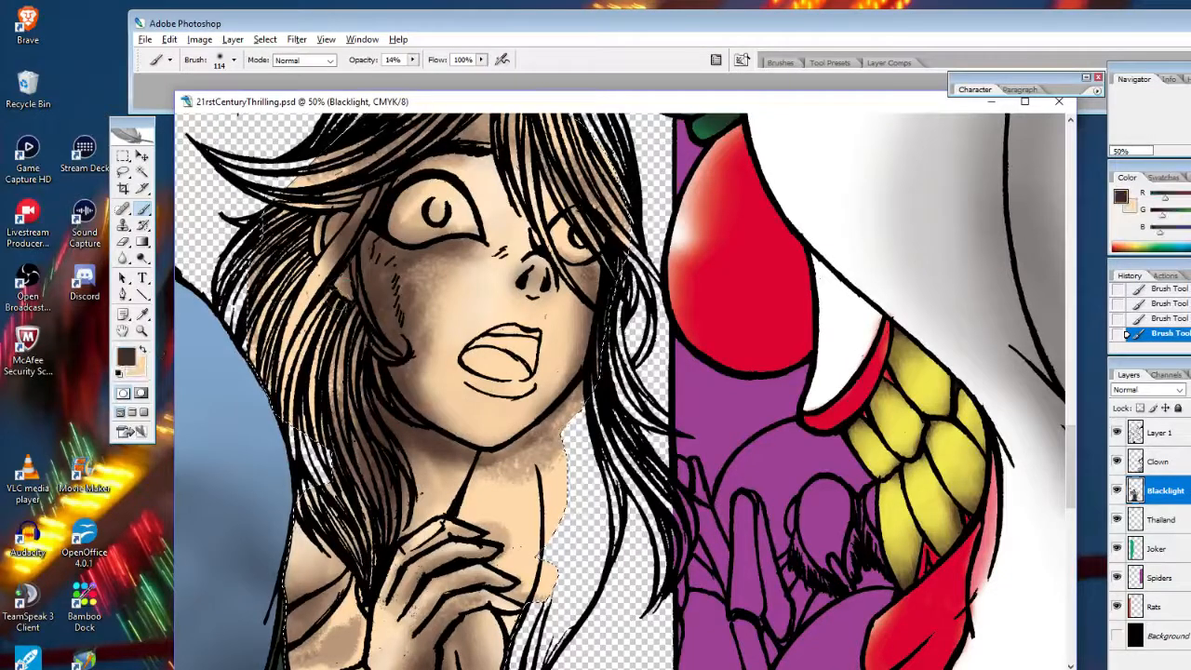
pyautogui.moveTo(372, 249); pyautogui.dragTo(376, 236)
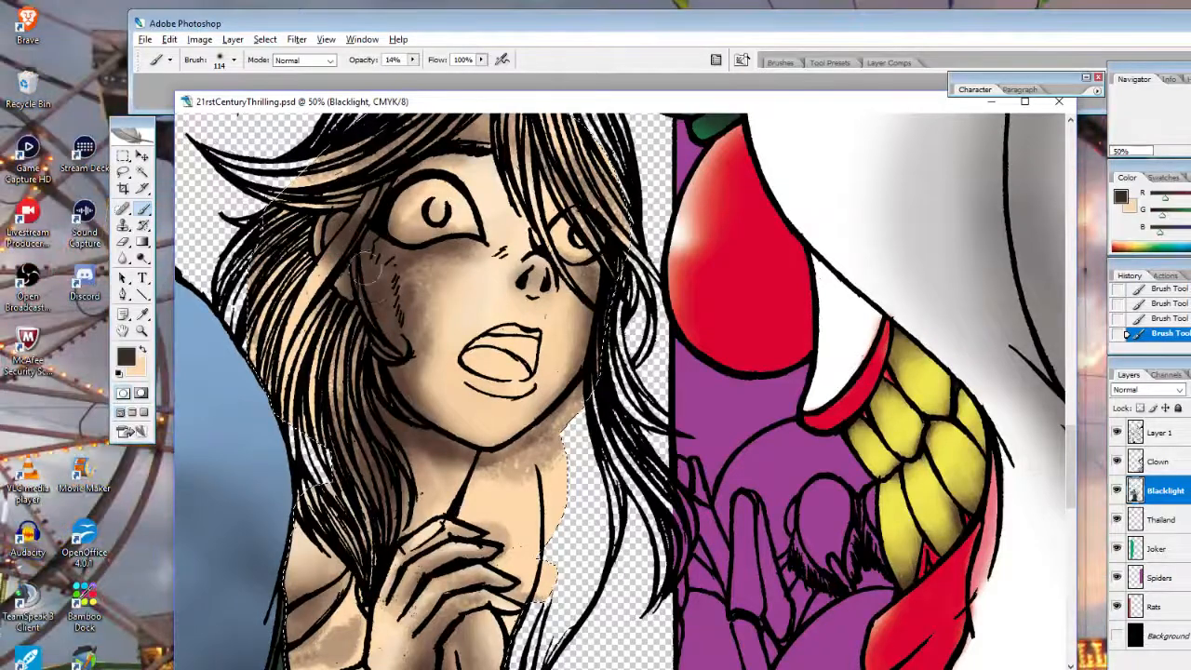
pyautogui.moveTo(363, 368)
pyautogui.mouseDown()
pyautogui.moveTo(376, 313)
pyautogui.moveTo(360, 371)
pyautogui.moveTo(374, 460)
pyautogui.mouseUp()
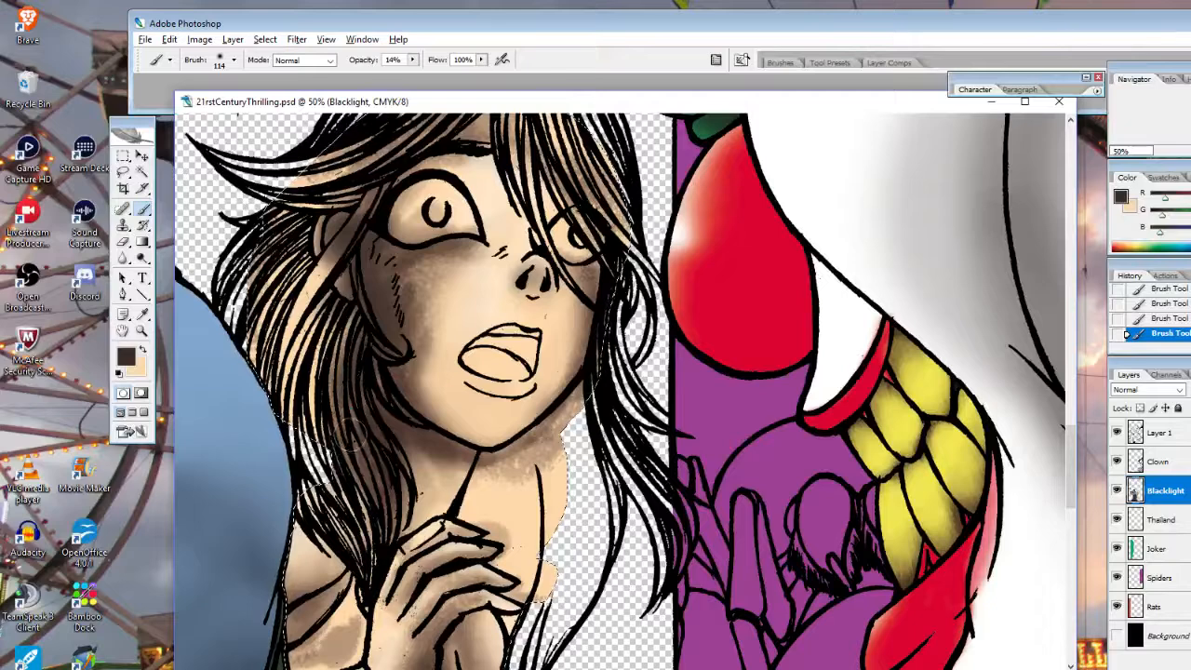
pyautogui.moveTo(366, 418)
pyautogui.mouseDown()
pyautogui.moveTo(423, 473)
pyautogui.moveTo(389, 430)
pyautogui.moveTo(409, 493)
pyautogui.mouseUp()
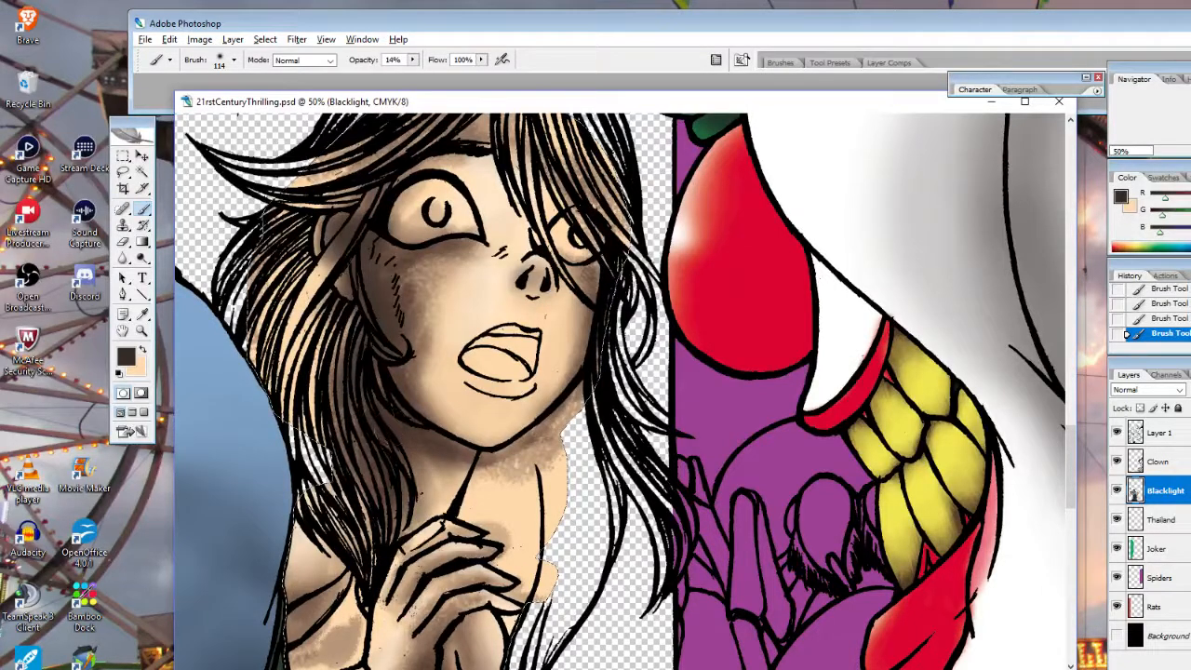
pyautogui.moveTo(394, 407)
pyautogui.mouseDown()
pyautogui.moveTo(377, 379)
pyautogui.moveTo(445, 475)
pyautogui.moveTo(487, 470)
pyautogui.moveTo(467, 490)
pyautogui.mouseUp()
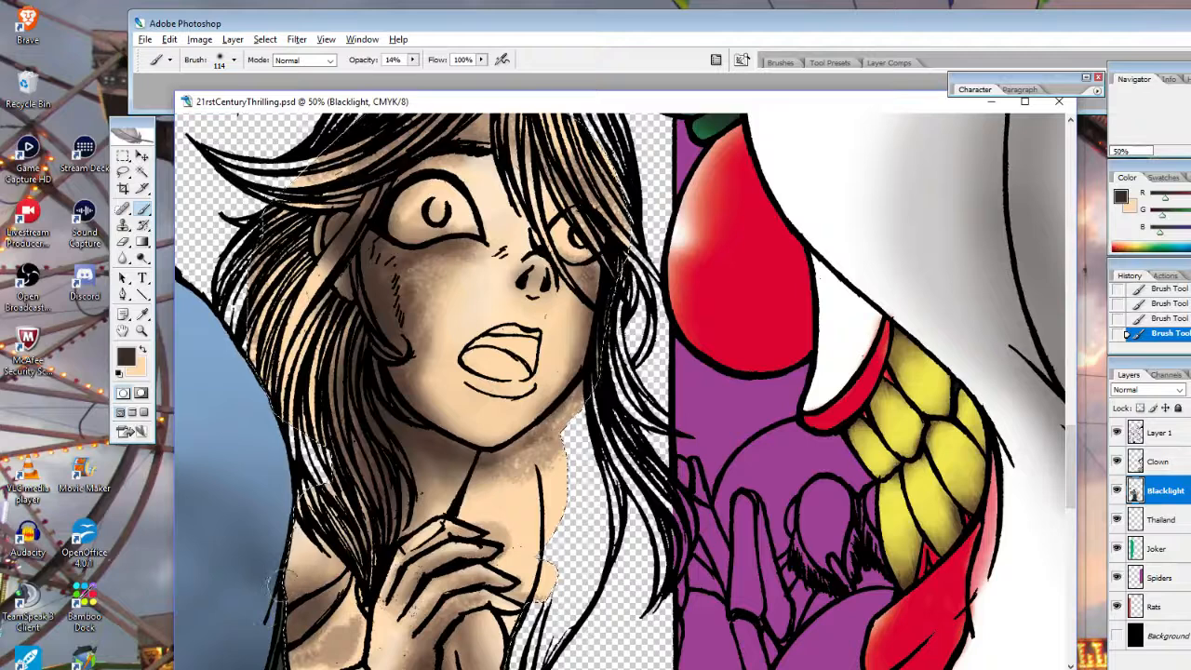
pyautogui.moveTo(364, 554)
pyautogui.mouseDown()
pyautogui.moveTo(341, 569)
pyautogui.moveTo(333, 563)
pyautogui.moveTo(344, 553)
pyautogui.mouseUp()
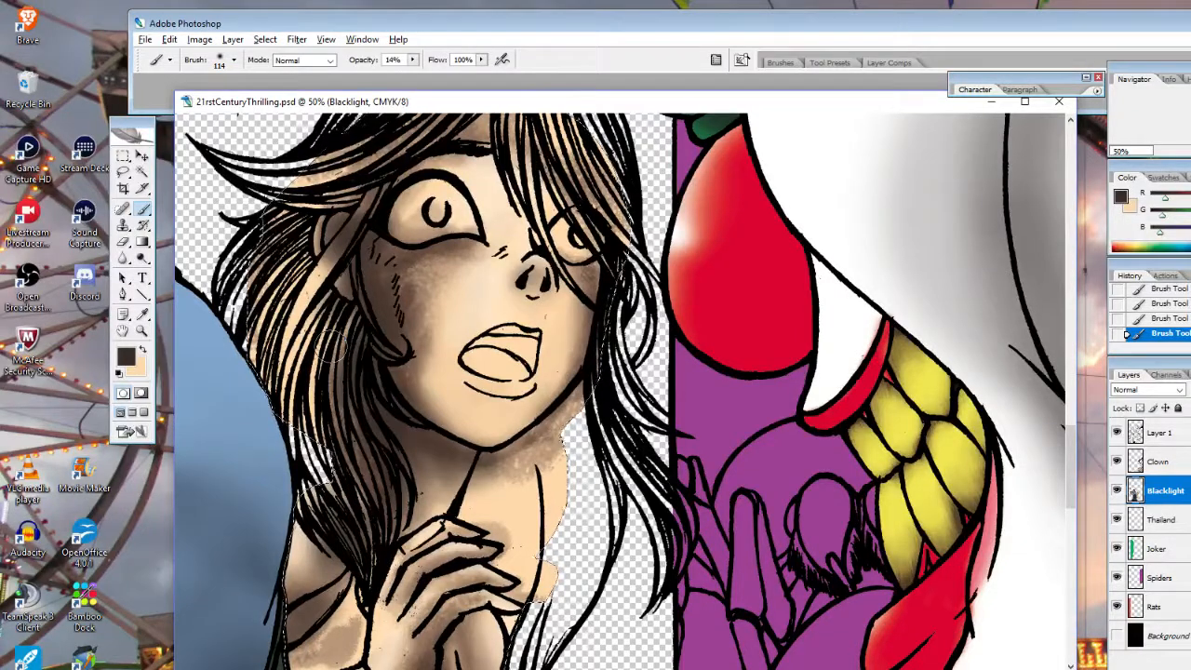
pyautogui.hotkey('ctrl', 'd')
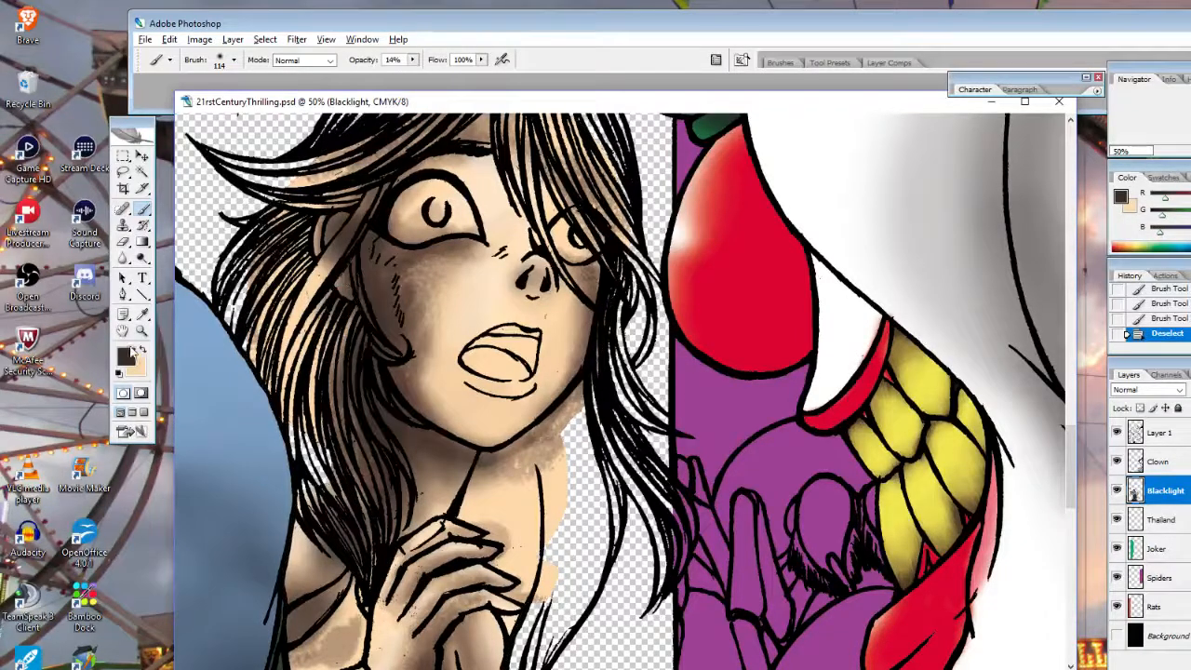
# Swap the peach back to the foreground and change it to pure white (ffffff)
pyautogui.click(143, 350)
pyautogui.click(127, 358)
pyautogui.moveTo(605, 270); pyautogui.dragTo(497, 180)
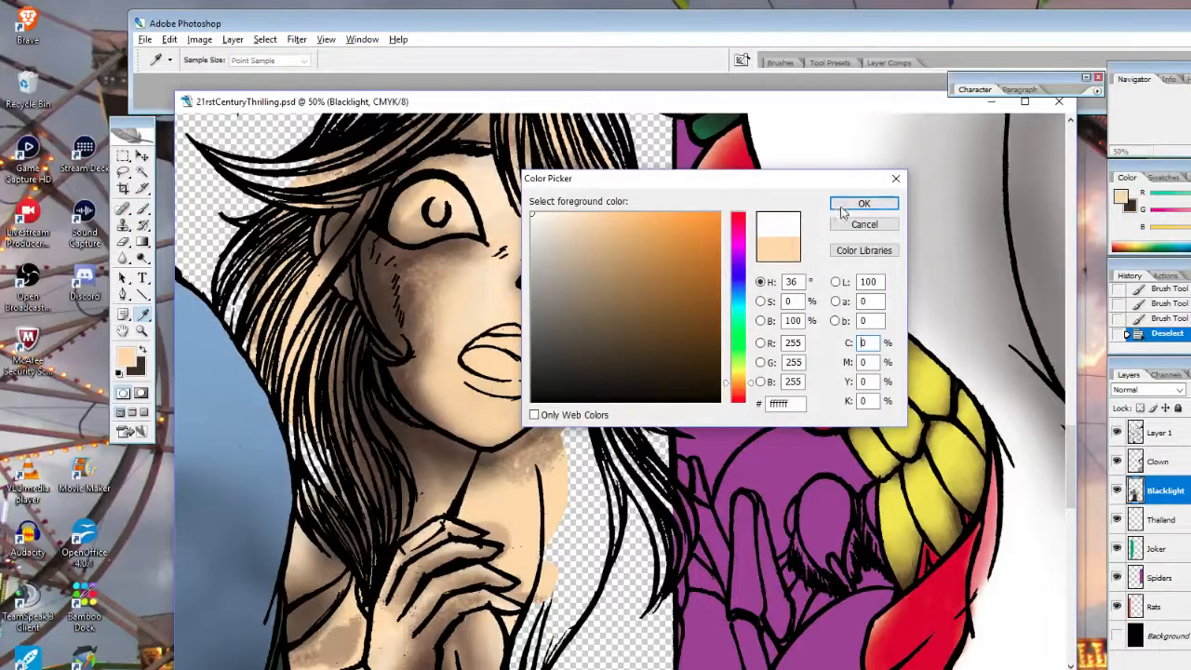
pyautogui.click(849, 206)
# Outline the woman's large uncovered eye with the Lasso at 100% zoom, fill it with white, and deselect
pyautogui.click(141, 331)
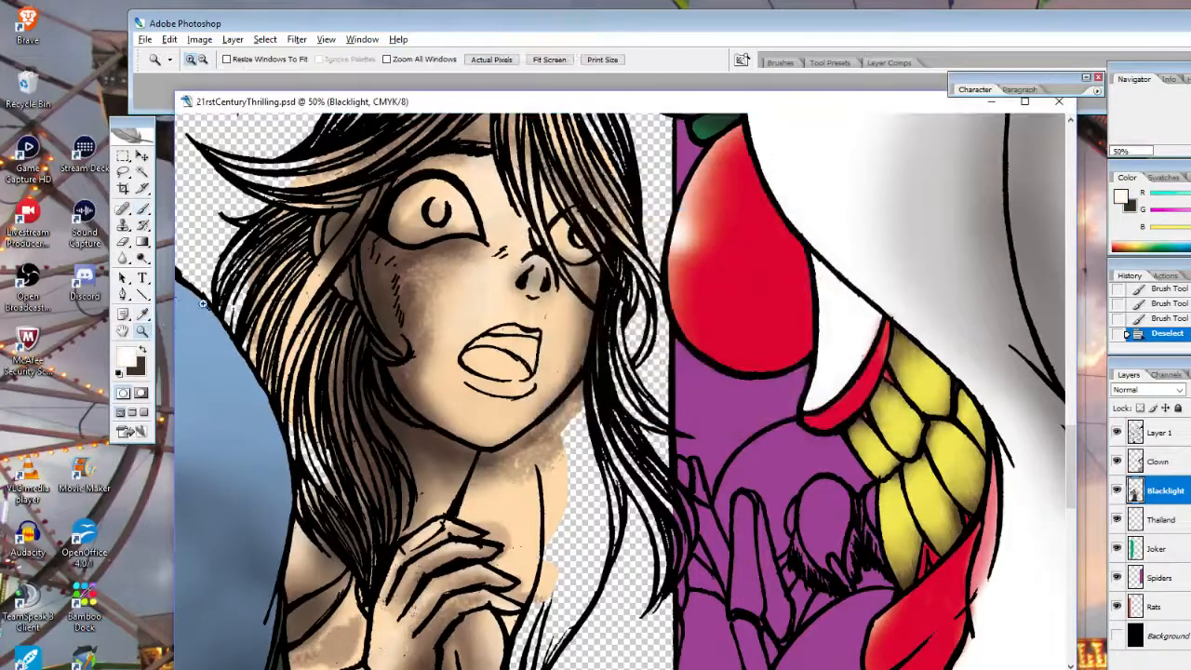
pyautogui.click(431, 224)
pyautogui.click(625, 372)
pyautogui.click(124, 172)
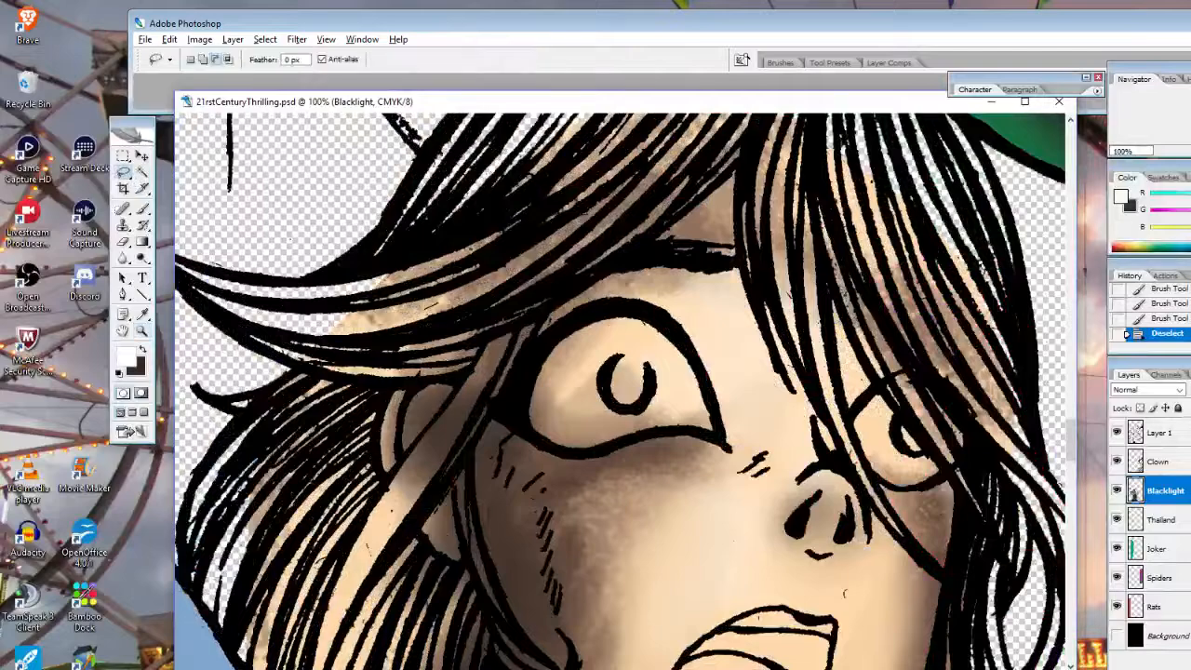
pyautogui.moveTo(606, 303); pyautogui.dragTo(511, 384)
pyautogui.moveTo(533, 436)
pyautogui.mouseDown()
pyautogui.moveTo(587, 451)
pyautogui.moveTo(644, 430)
pyautogui.moveTo(726, 436)
pyautogui.moveTo(706, 359)
pyautogui.mouseUp()
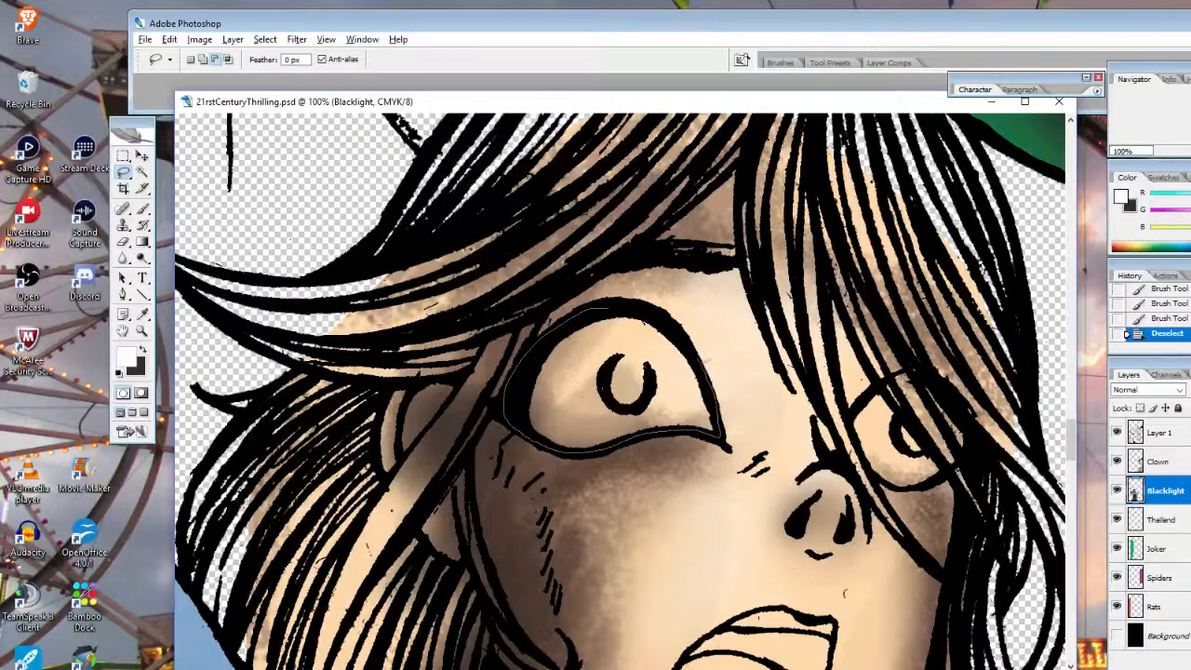
pyautogui.moveTo(652, 309); pyautogui.dragTo(607, 304)
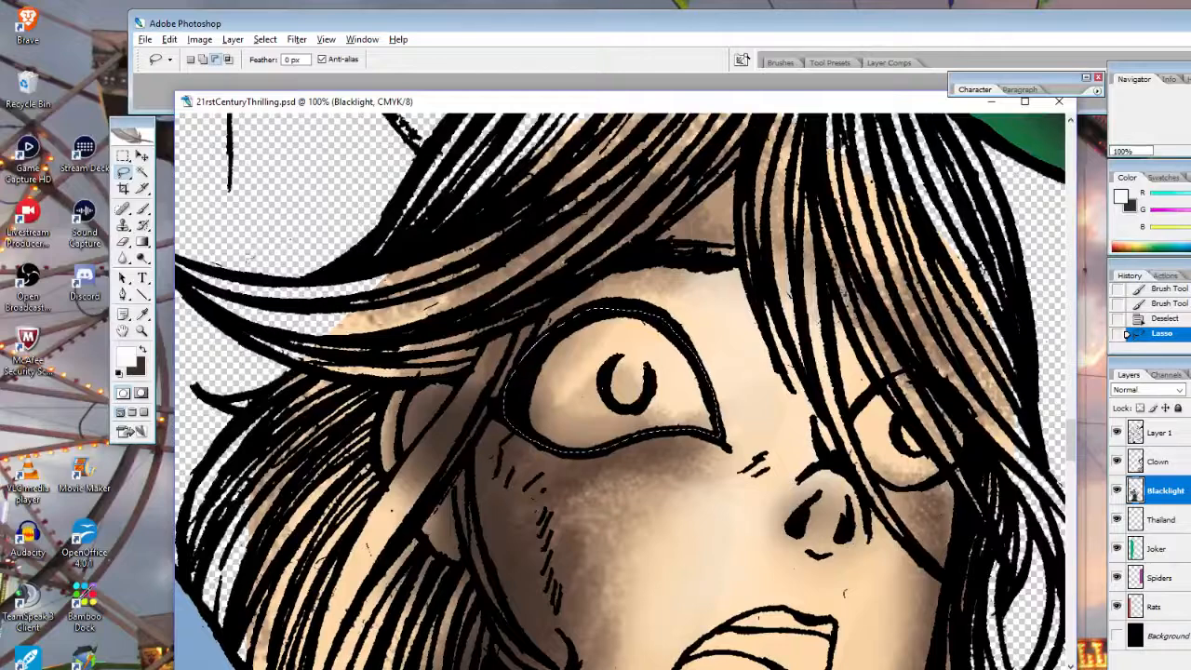
pyautogui.click(170, 39)
pyautogui.click(56, 241)
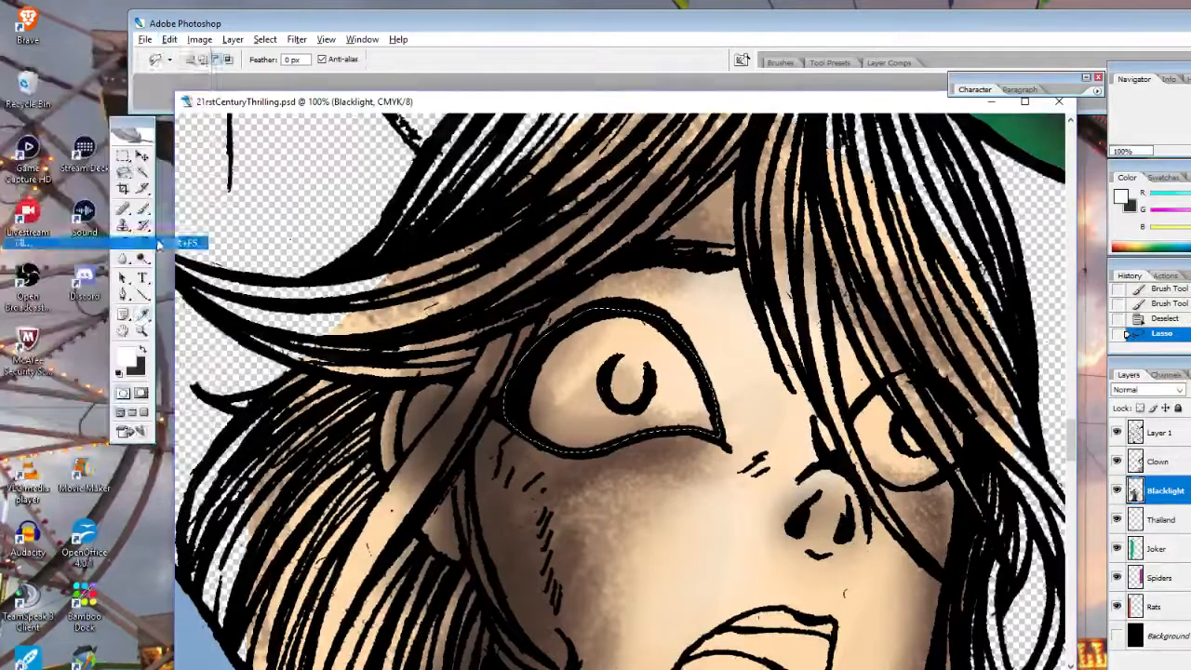
pyautogui.click(797, 233)
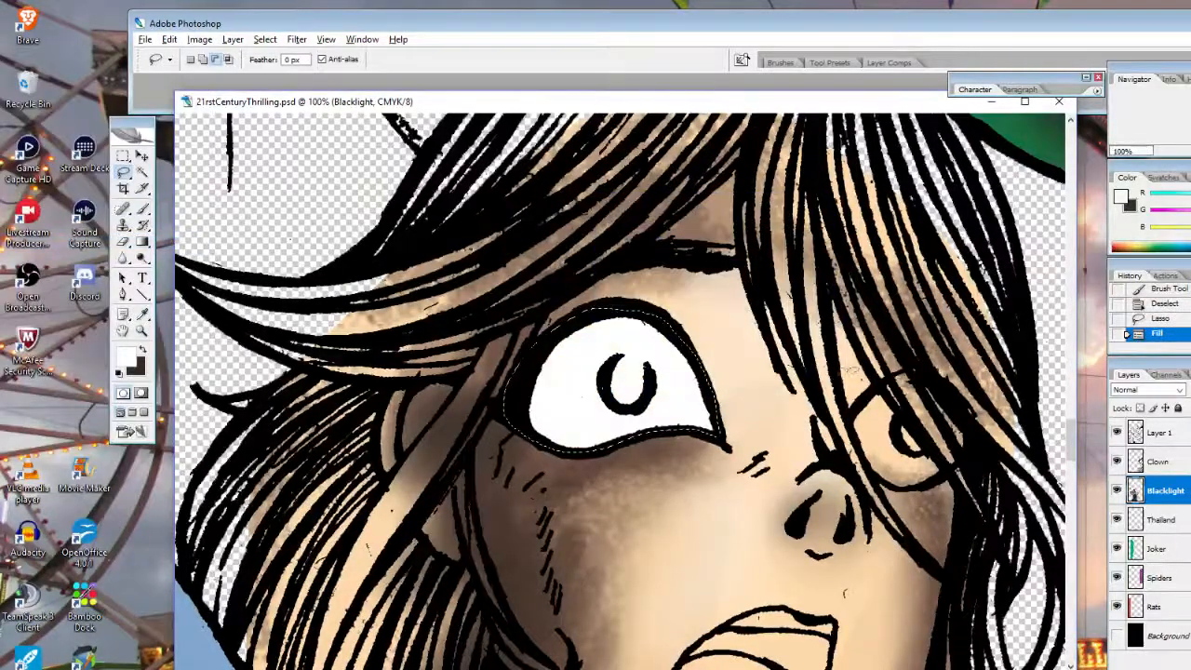
pyautogui.hotkey('ctrl', 'd')
# Lasso the woman's other eye, partly covered by hair, fill it with white, and deselect
pyautogui.moveTo(886, 383)
pyautogui.mouseDown()
pyautogui.moveTo(848, 412)
pyautogui.moveTo(861, 453)
pyautogui.mouseUp()
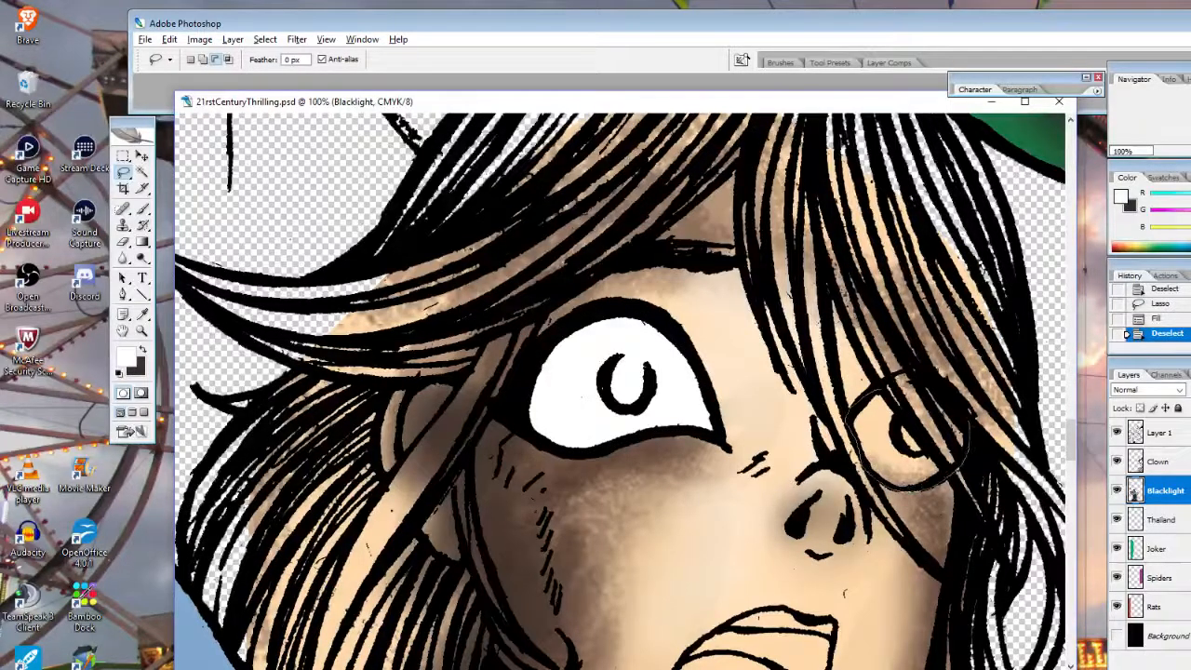
pyautogui.moveTo(874, 386); pyautogui.dragTo(892, 380)
pyautogui.click(169, 39)
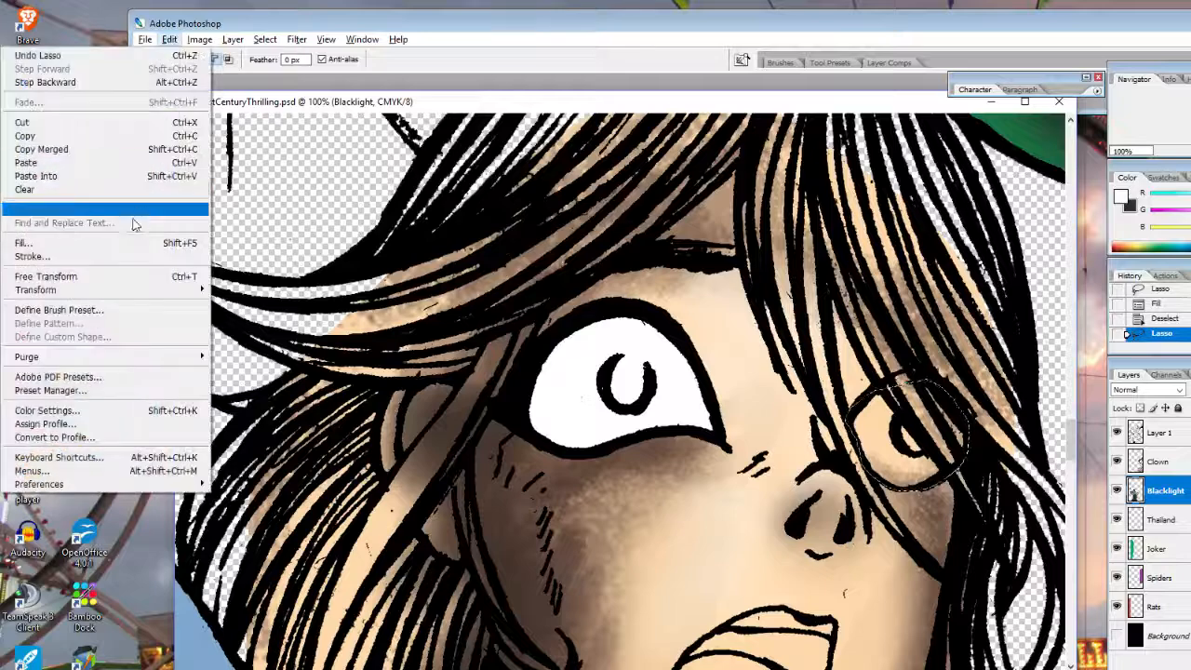
pyautogui.click(37, 243)
pyautogui.click(796, 233)
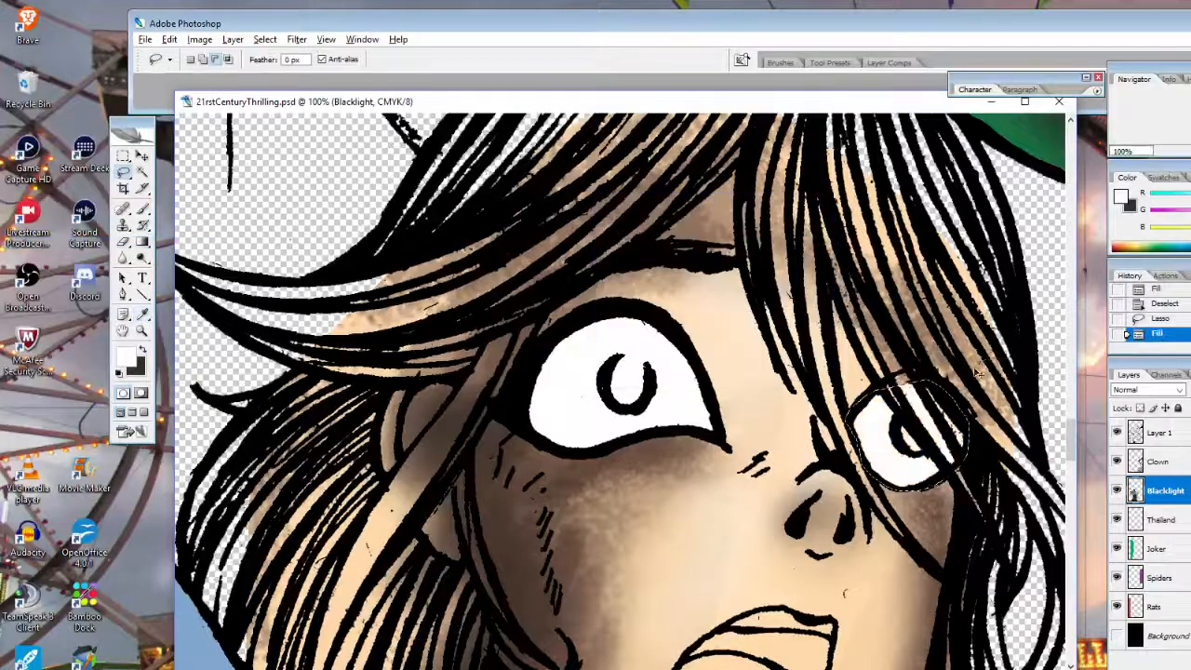
pyautogui.hotkey('ctrl', 'd')
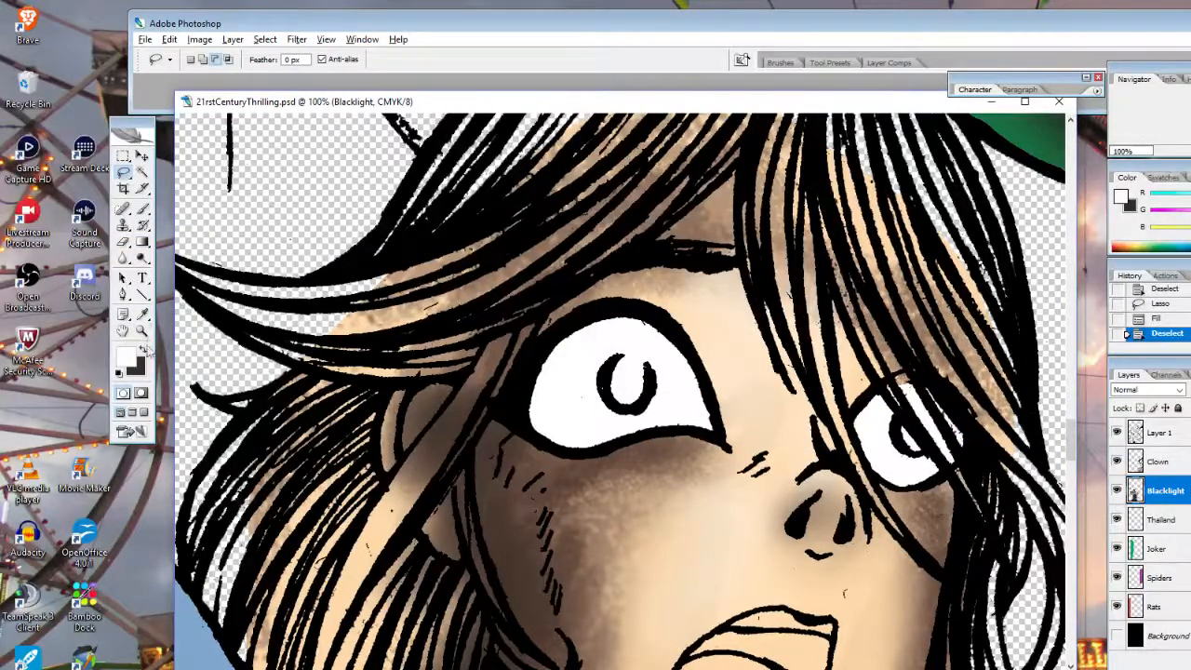
# Swap dark brown back to the foreground for the uncoloured gap between the man's leg and the clown's pleated collar
pyautogui.click(141, 330)
pyautogui.keyDown('alt'); pyautogui.click(740, 382); pyautogui.keyUp('alt')
pyautogui.keyDown('alt'); pyautogui.click(758, 446); pyautogui.keyUp('alt')
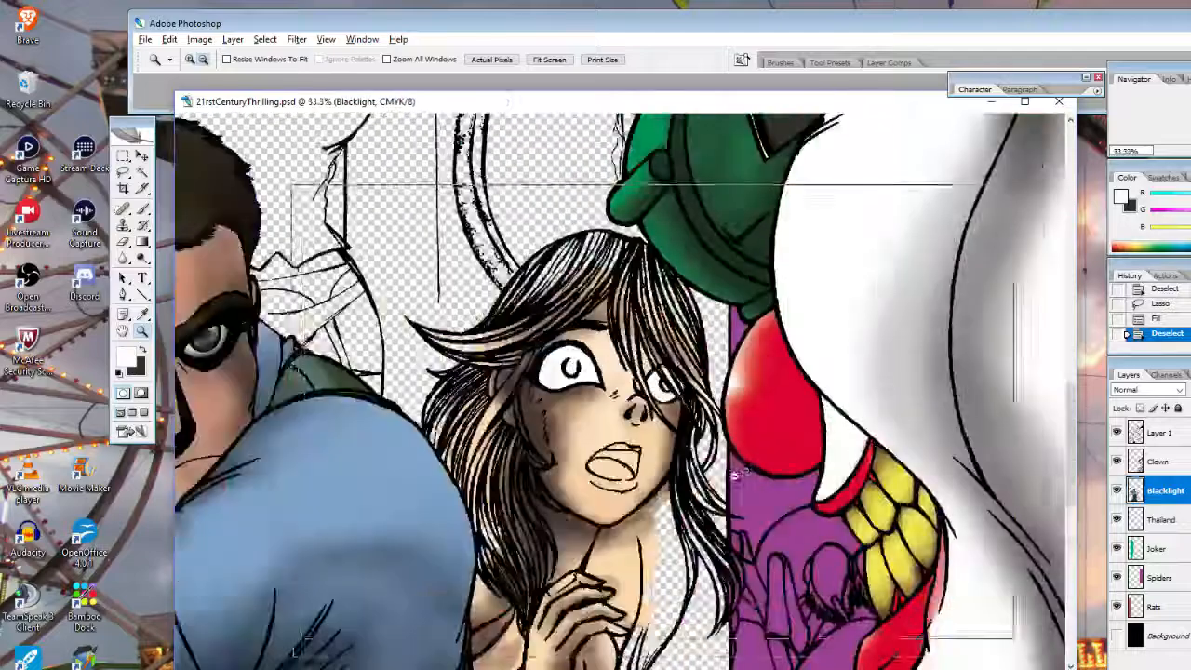
pyautogui.keyDown('alt'); pyautogui.click(735, 476); pyautogui.keyUp('alt')
pyautogui.keyDown('alt'); pyautogui.click(745, 489); pyautogui.keyUp('alt')
pyautogui.keyDown('alt'); pyautogui.click(761, 505); pyautogui.keyUp('alt')
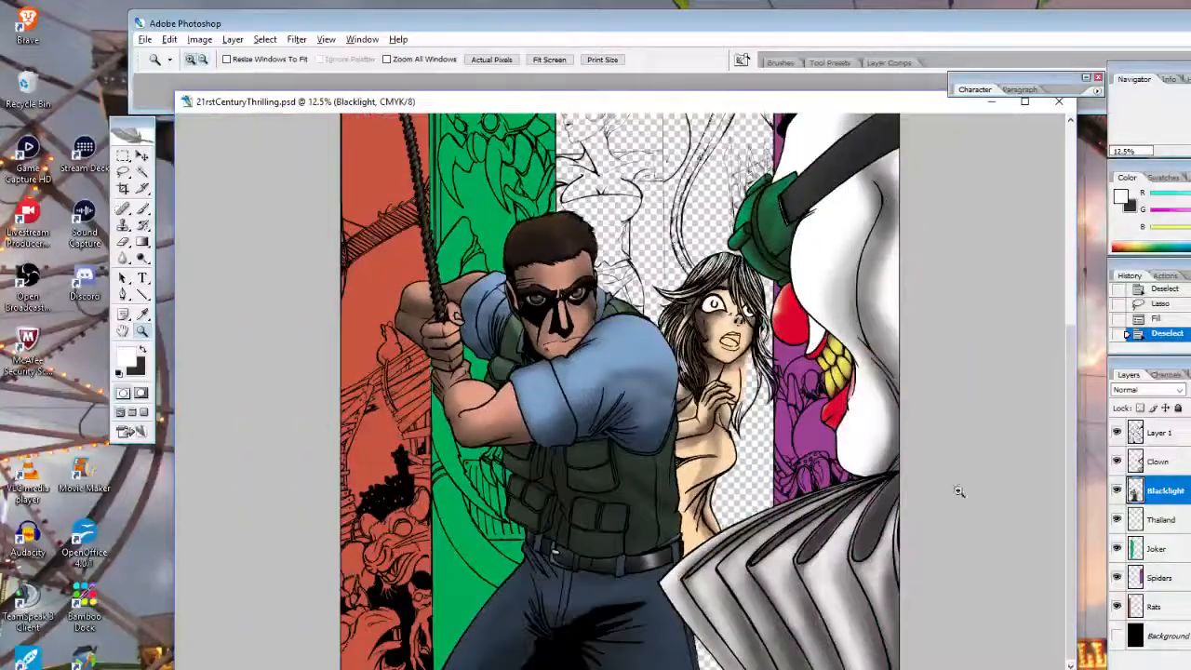
pyautogui.keyDown('alt'); pyautogui.click(936, 601); pyautogui.keyUp('alt')
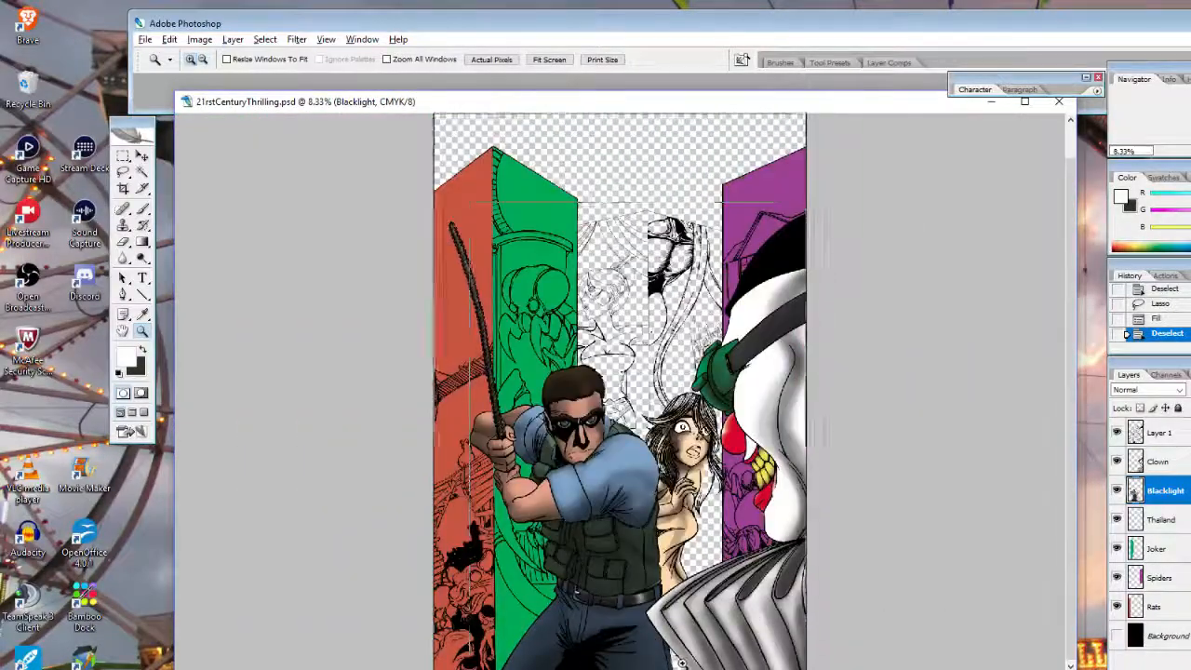
pyautogui.click(689, 652)
pyautogui.click(764, 615)
pyautogui.click(864, 535)
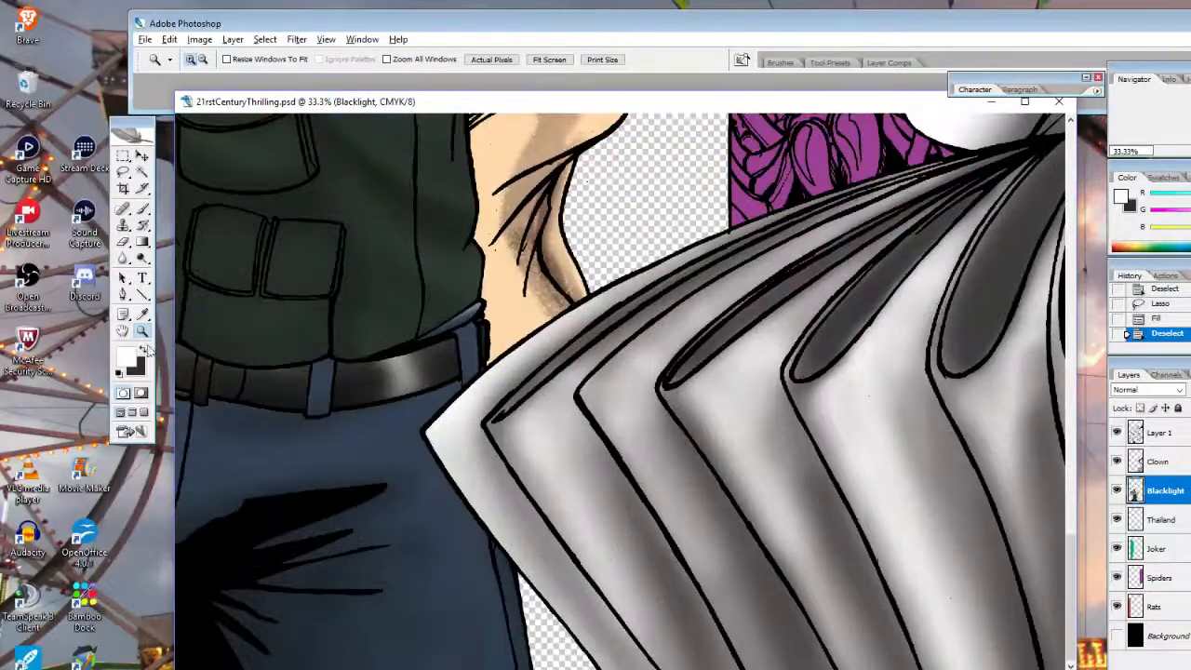
pyautogui.click(144, 349)
# Outline the transparent gap between the man's trouser leg and the clown's pleated collar with the Lasso
pyautogui.click(546, 641)
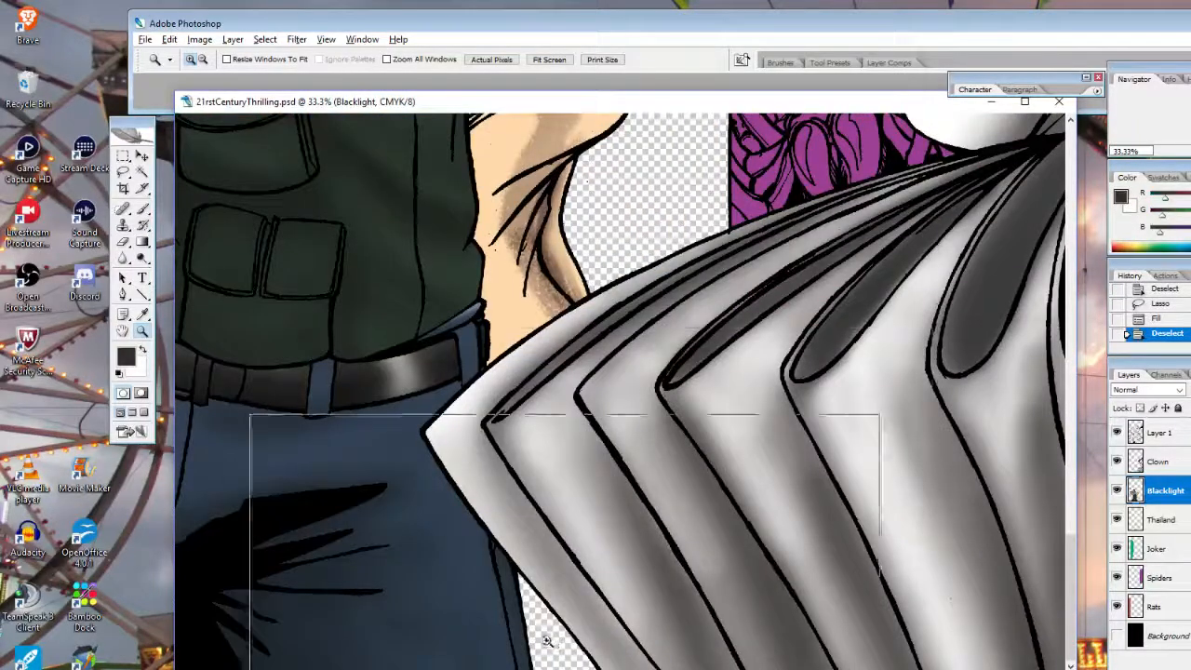
pyautogui.click(610, 619)
pyautogui.click(126, 176)
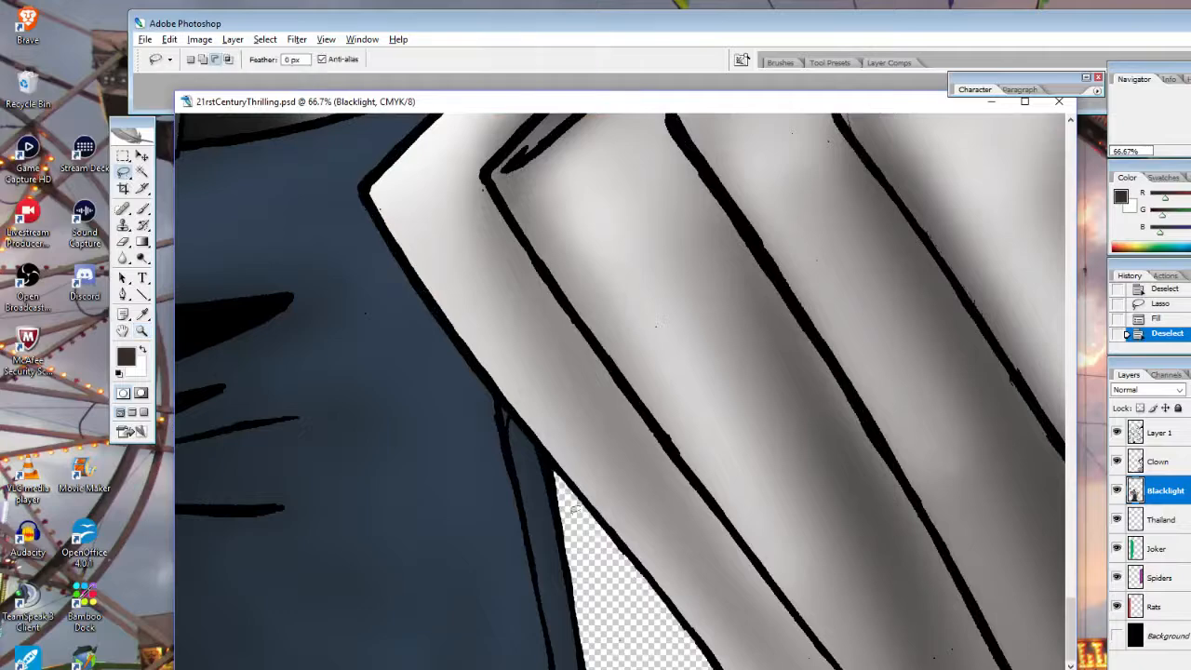
pyautogui.moveTo(551, 459); pyautogui.dragTo(576, 485)
pyautogui.moveTo(670, 602); pyautogui.dragTo(616, 557)
pyautogui.moveTo(591, 503); pyautogui.dragTo(723, 659)
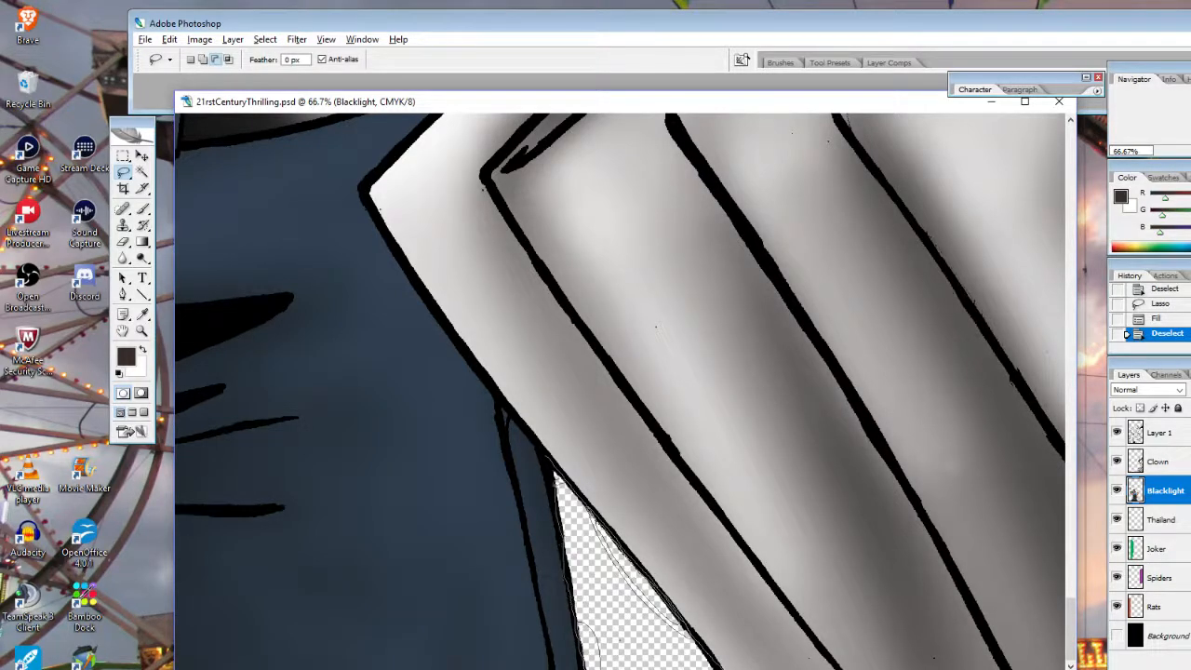
pyautogui.moveTo(554, 476); pyautogui.dragTo(548, 459)
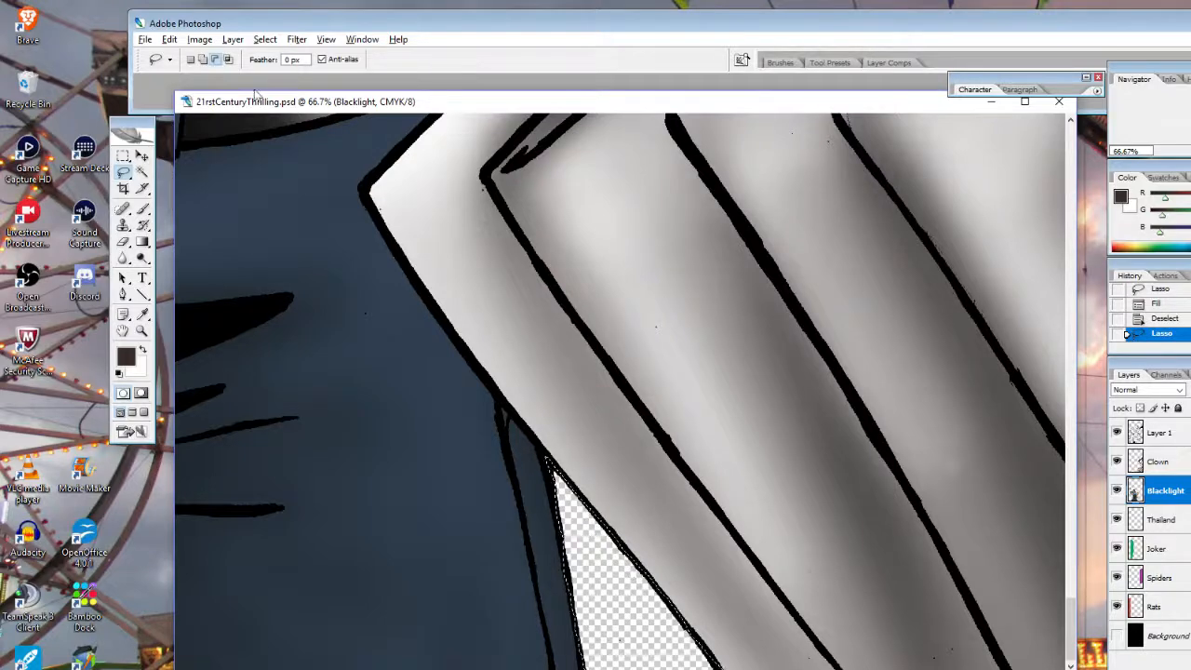
# Refine the gap selection's edge along the leg by adding and subtracting, and fill it with the dark brown foreground at 100% opacity
pyautogui.click(203, 59)
pyautogui.moveTo(564, 514); pyautogui.dragTo(568, 520)
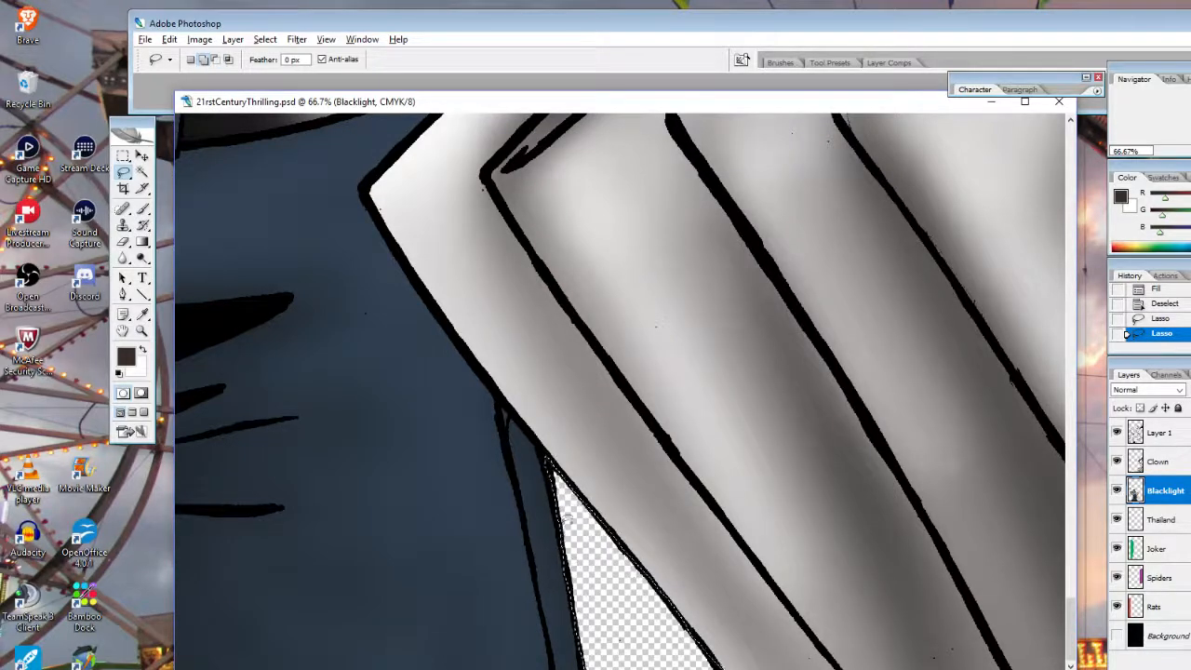
pyautogui.click(214, 61)
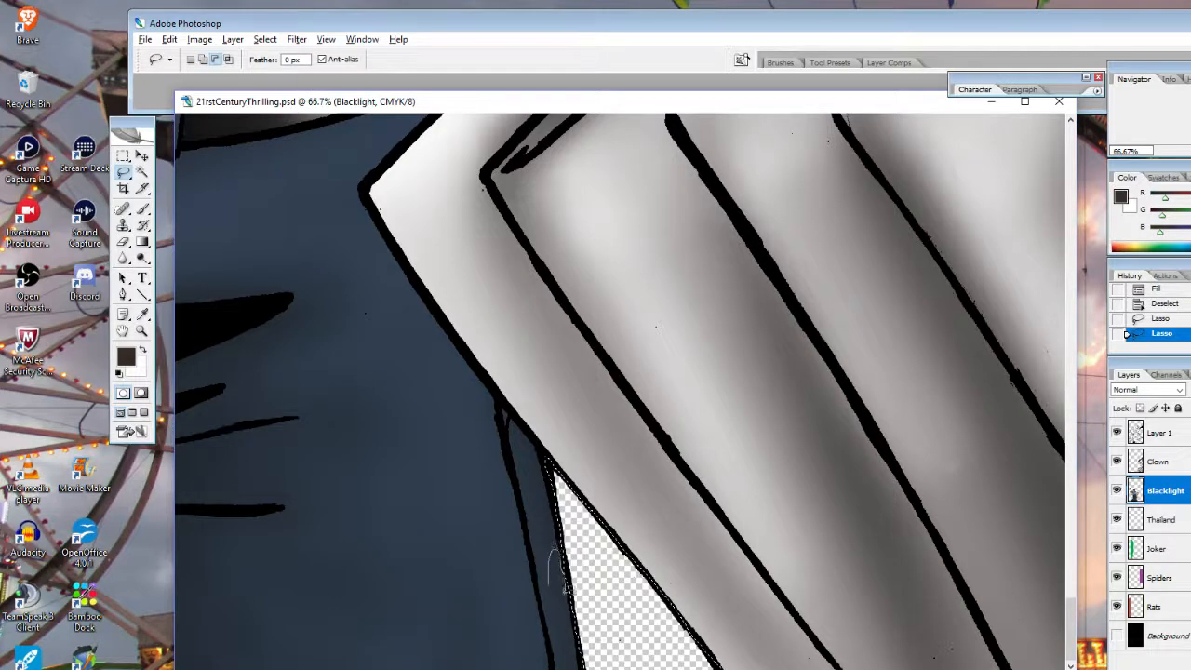
pyautogui.moveTo(560, 587); pyautogui.dragTo(561, 588)
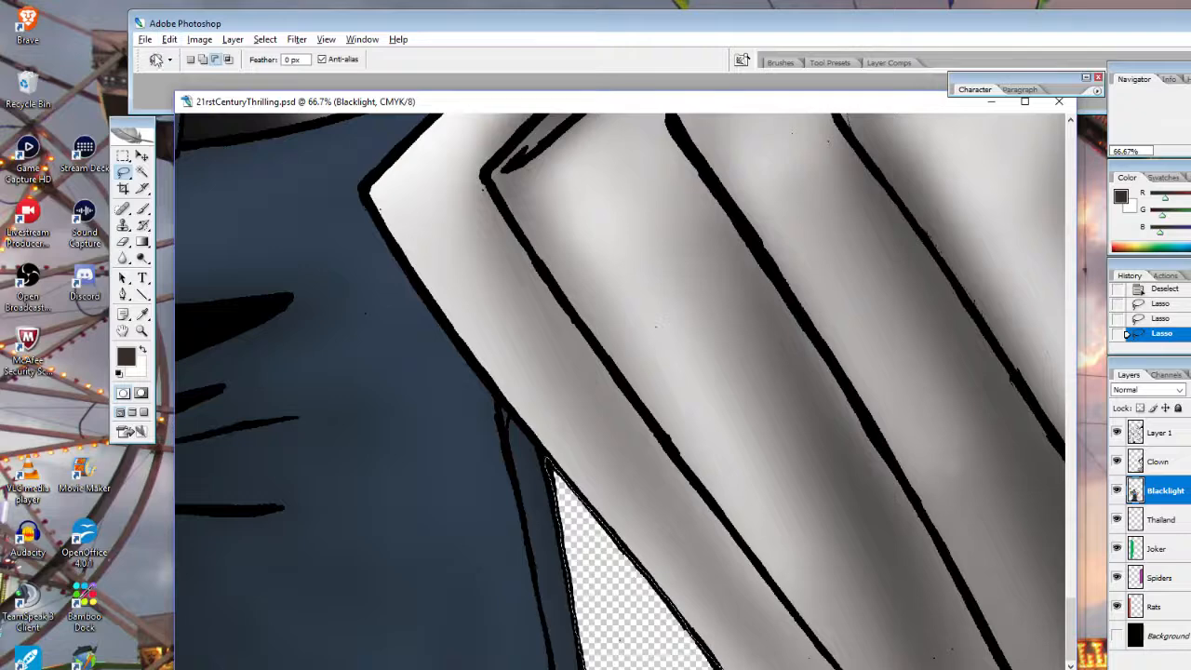
pyautogui.click(169, 40)
pyautogui.click(37, 244)
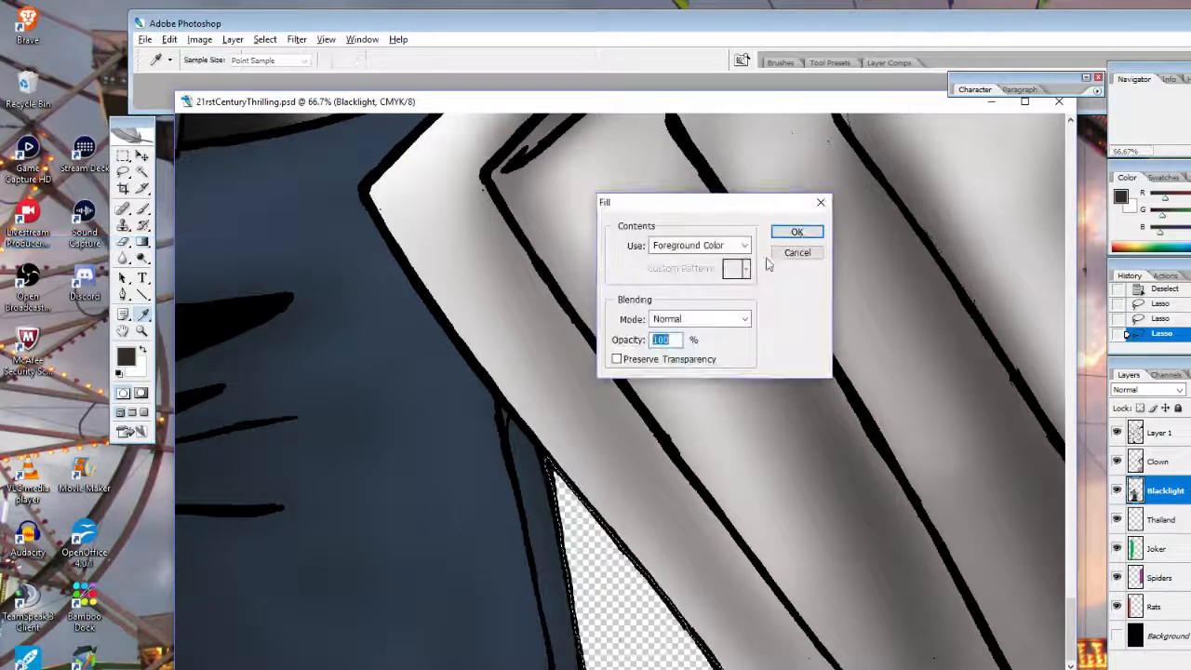
pyautogui.click(788, 233)
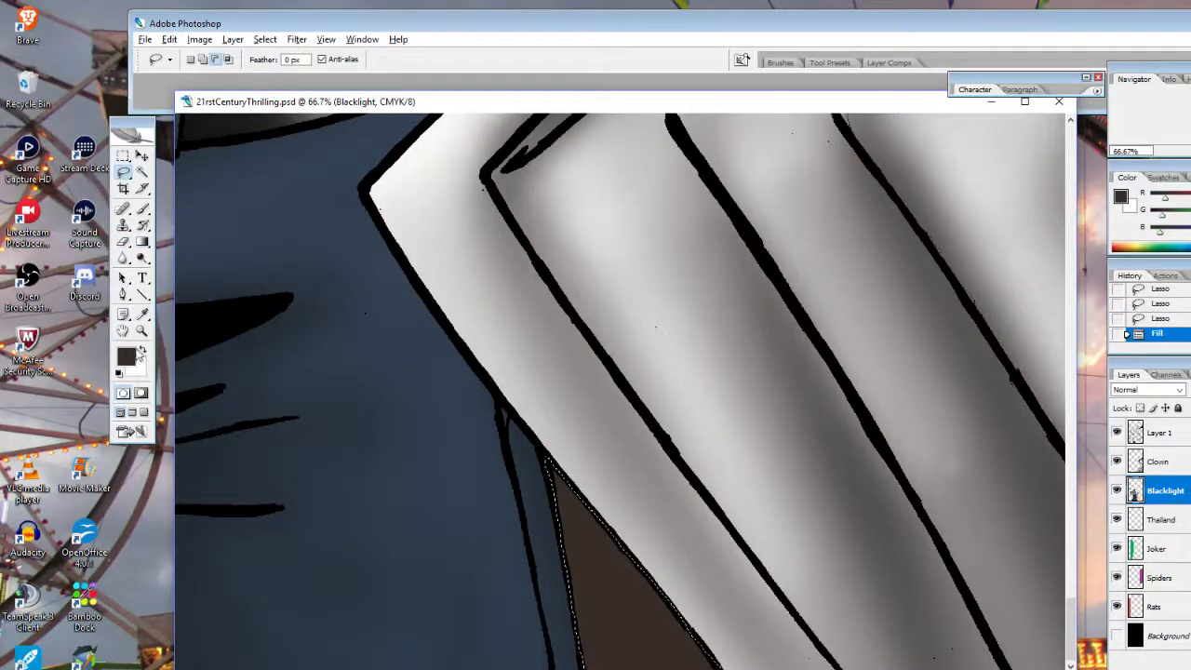
# Set the foreground colour to 1a0f06, shade the brown gap with the Brush at 14% opacity, and deselect
pyautogui.click(127, 356)
pyautogui.click(679, 383)
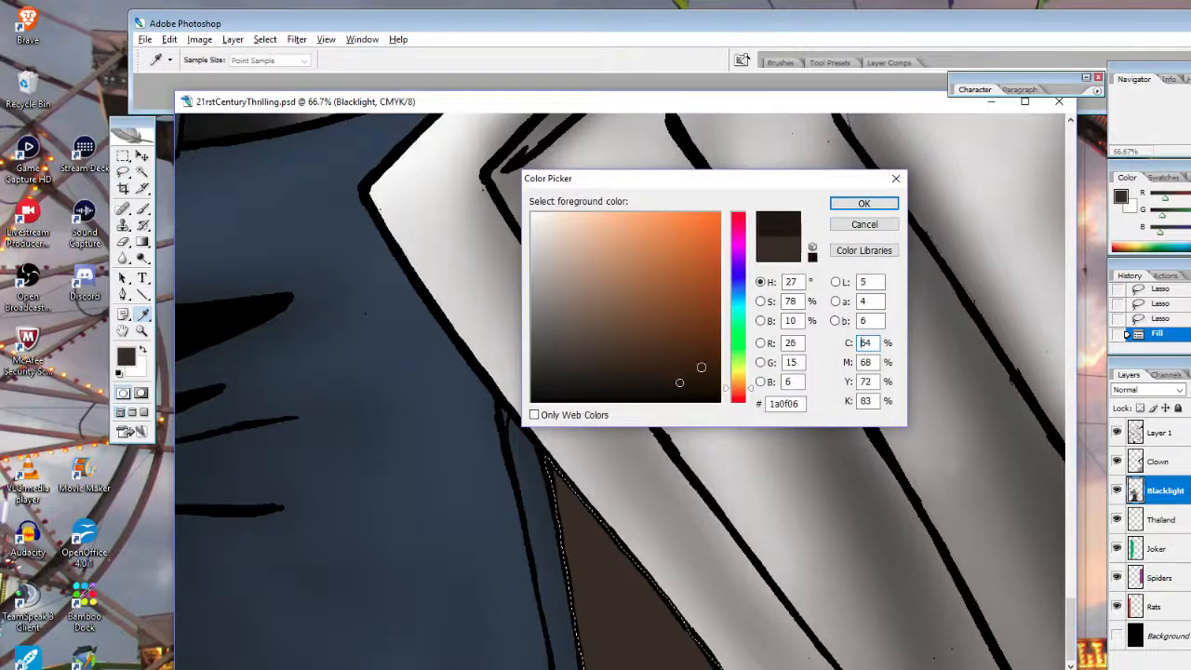
pyautogui.click(864, 204)
pyautogui.click(143, 206)
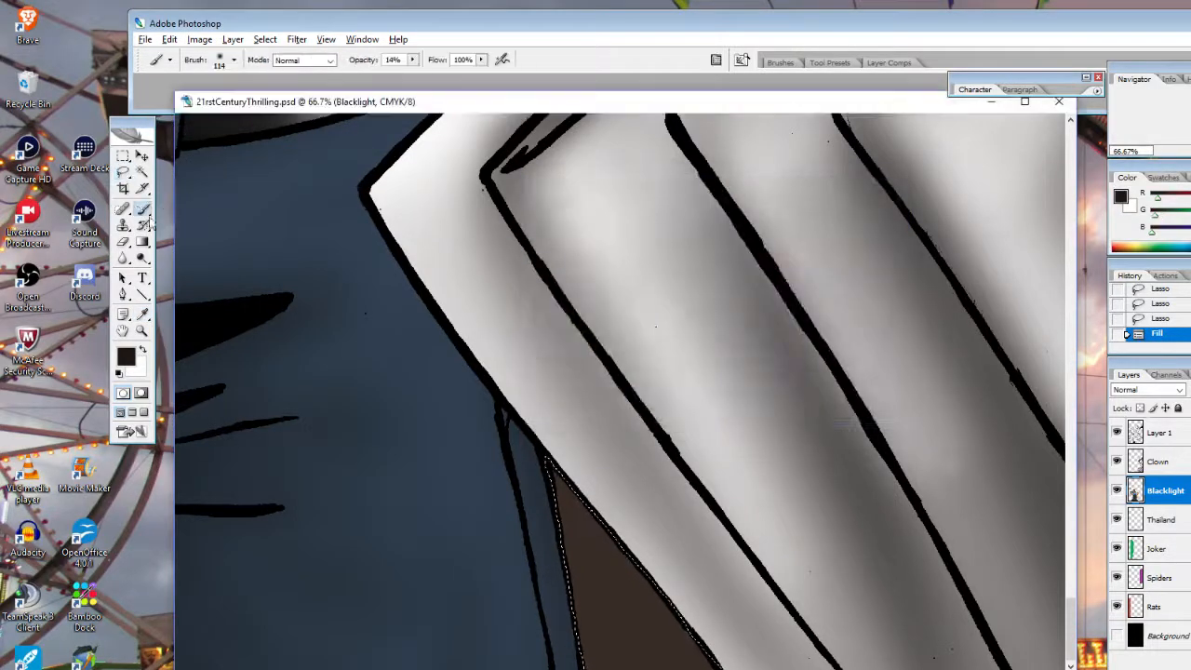
pyautogui.click(615, 515)
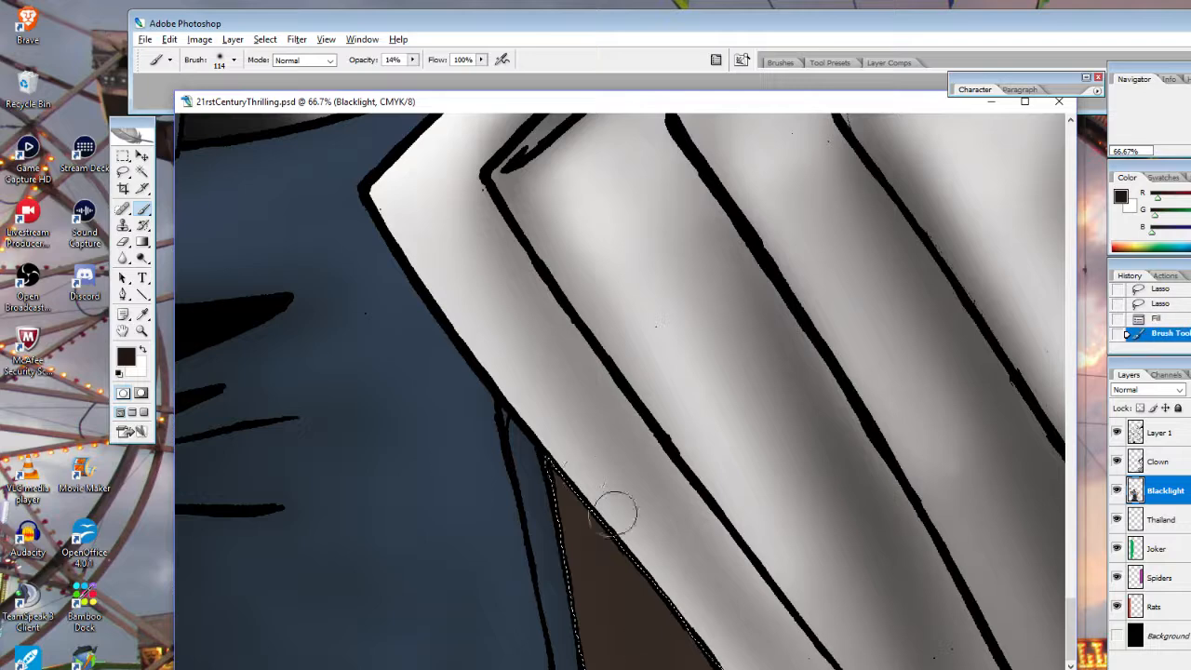
pyautogui.click(616, 518)
pyautogui.click(624, 515)
pyautogui.click(626, 517)
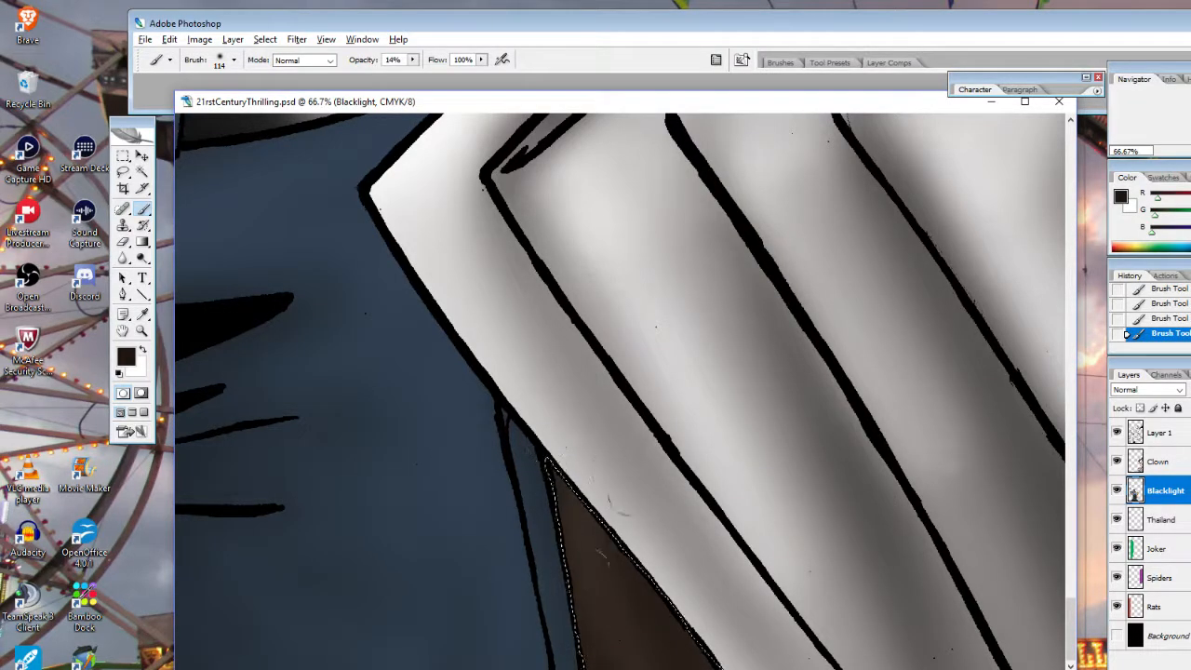
pyautogui.hotkey('ctrl', 'd')
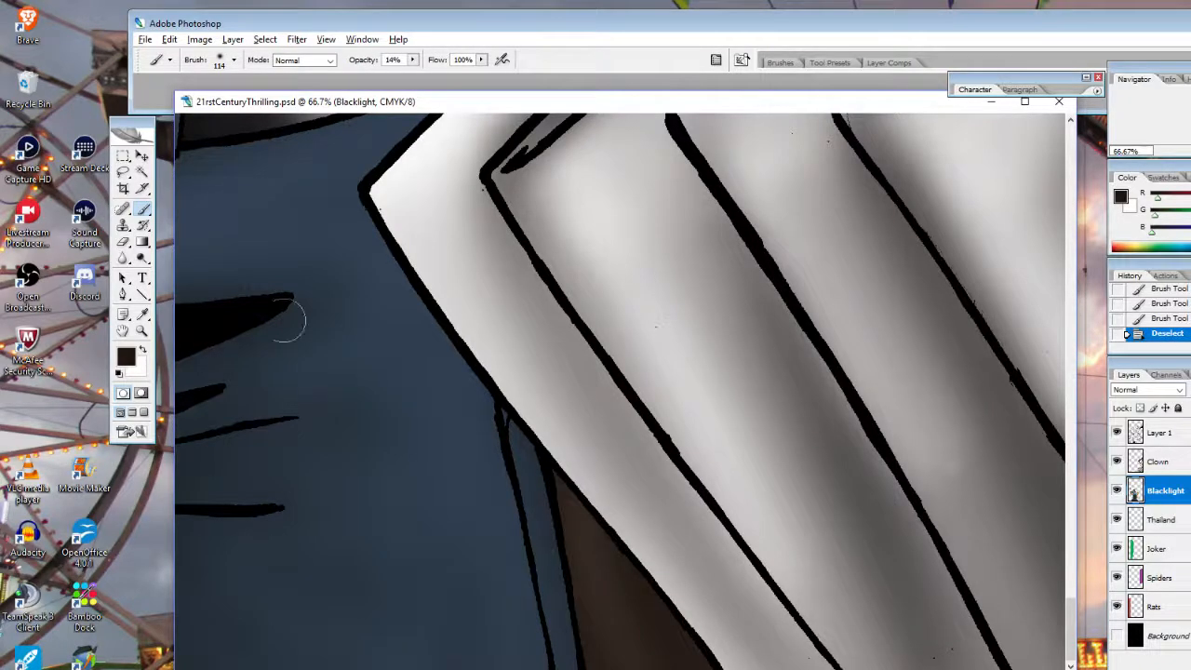
# Sample the light peach skin tone from the woman's torso as the foreground colour and save the file
pyautogui.click(141, 330)
pyautogui.keyDown('alt'); pyautogui.click(587, 319); pyautogui.keyUp('alt')
pyautogui.keyDown('alt'); pyautogui.click(586, 319); pyautogui.keyUp('alt')
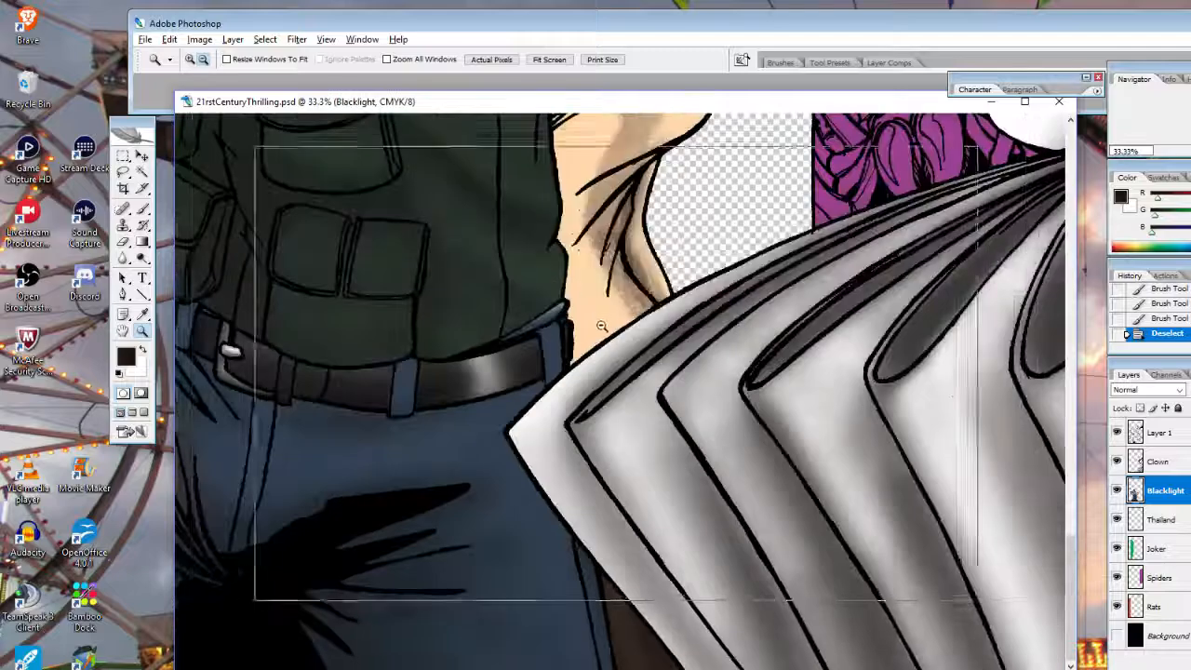
pyautogui.keyDown('alt'); pyautogui.click(596, 352); pyautogui.keyUp('alt')
pyautogui.keyDown('alt'); pyautogui.click(610, 346); pyautogui.keyUp('alt')
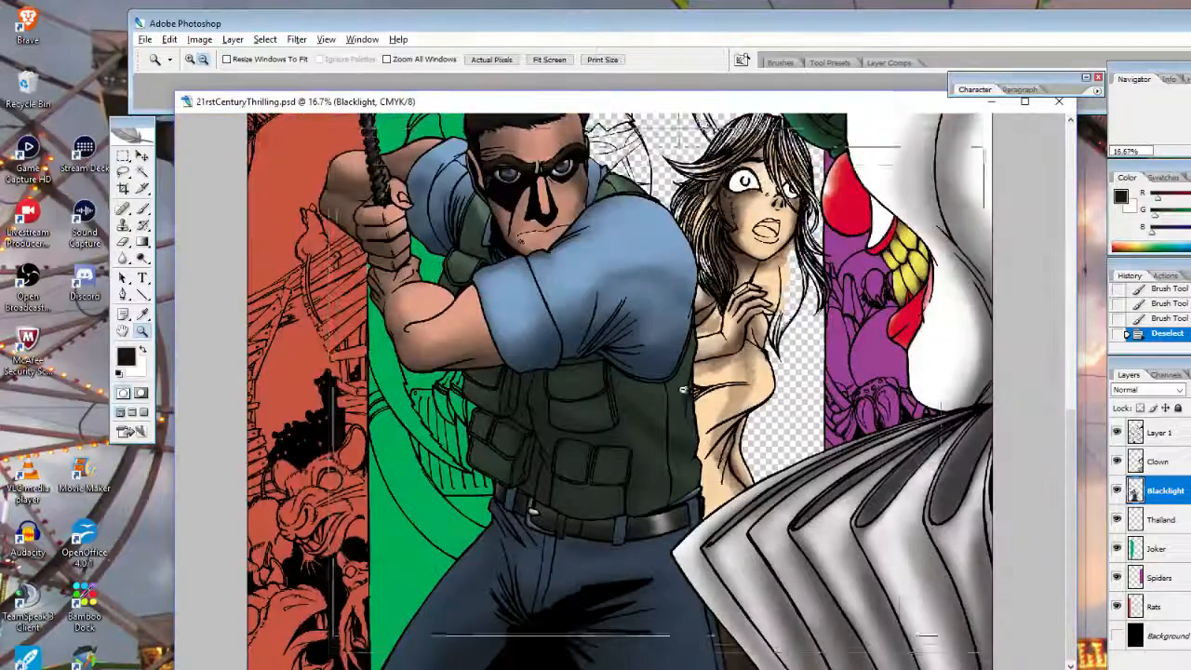
pyautogui.keyDown('alt'); pyautogui.click(669, 377); pyautogui.keyUp('alt')
pyautogui.click(703, 458)
pyautogui.click(702, 457)
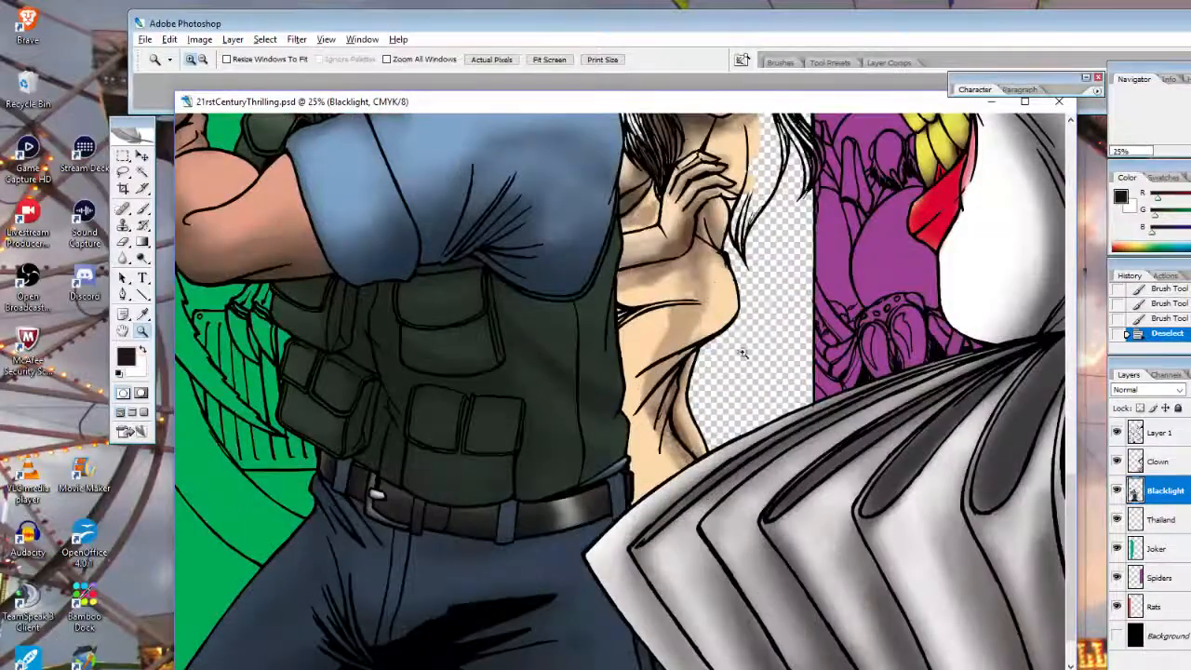
pyautogui.click(615, 356)
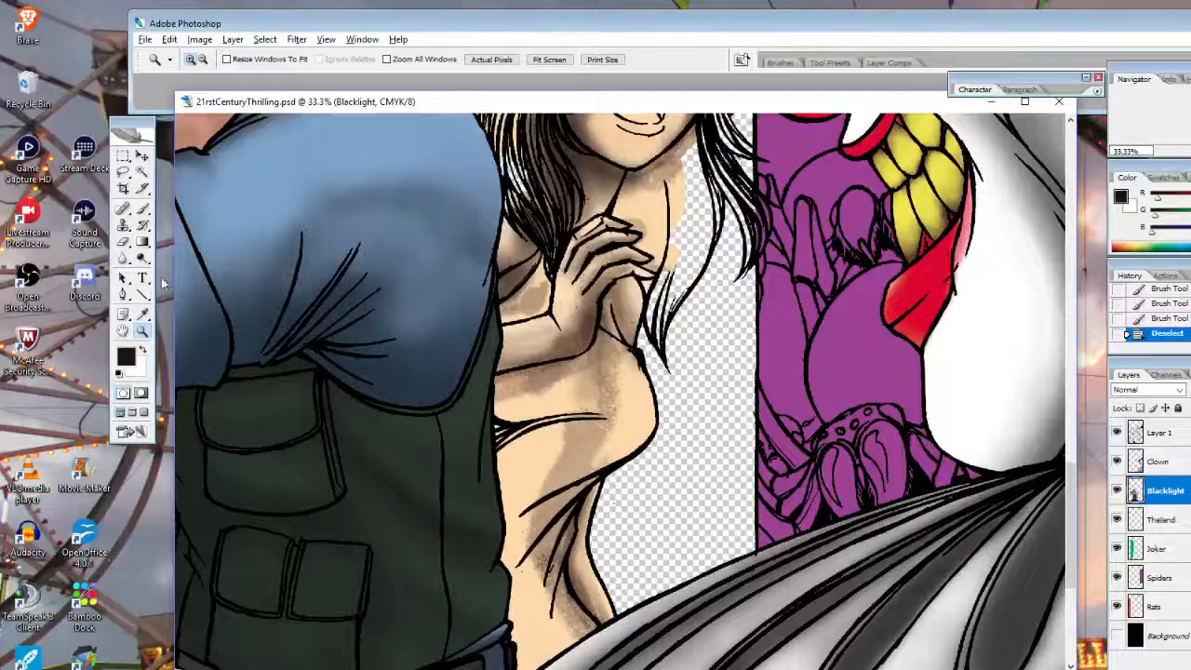
pyautogui.click(144, 315)
pyautogui.click(528, 399)
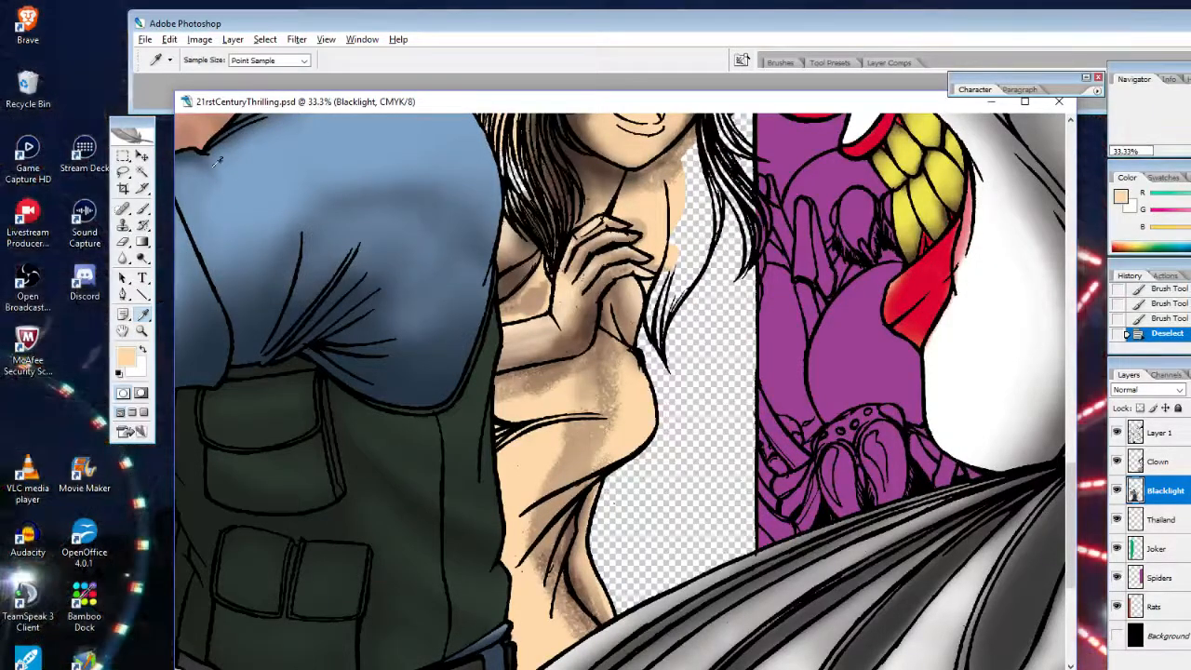
pyautogui.click(145, 39)
pyautogui.click(109, 190)
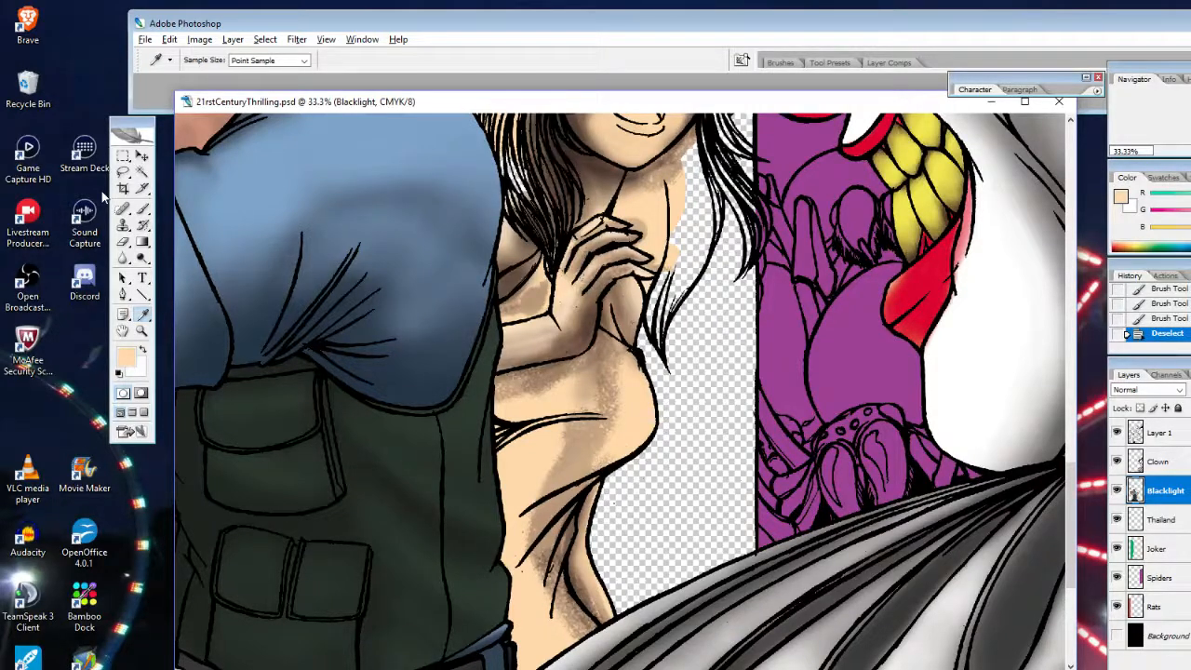
# Fit the illustration on screen, show the black Background layer, and widen the document window to check the figures at 16.7%
pyautogui.click(143, 331)
pyautogui.rightClick(478, 311)
pyautogui.click(501, 322)
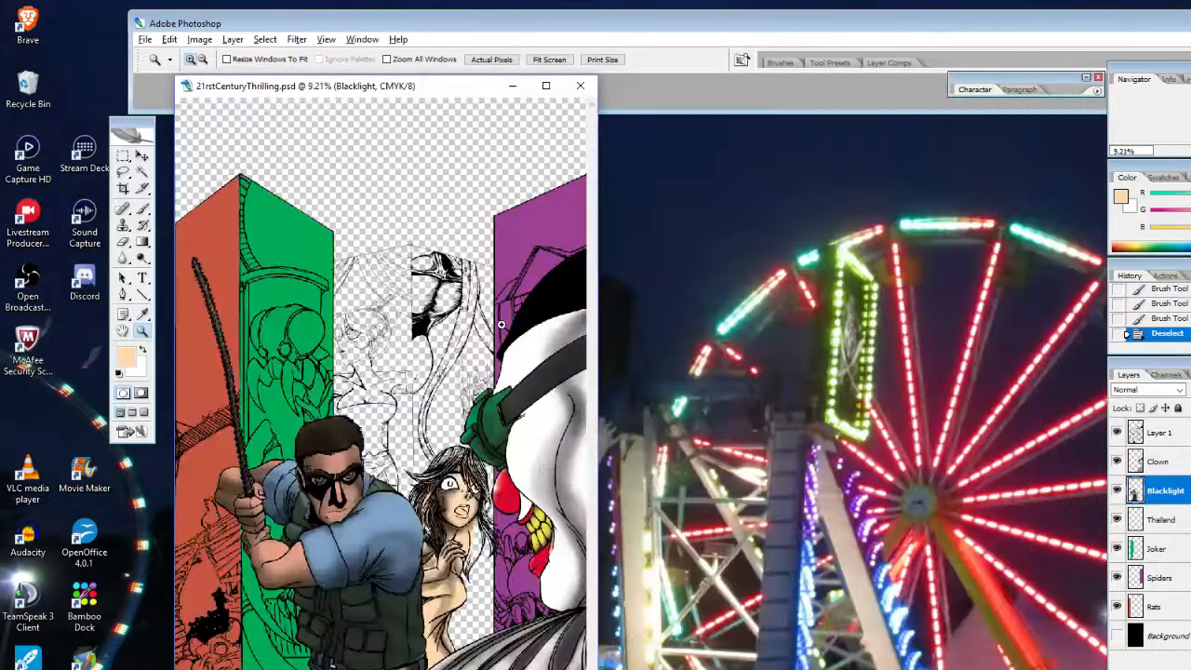
pyautogui.click(1117, 636)
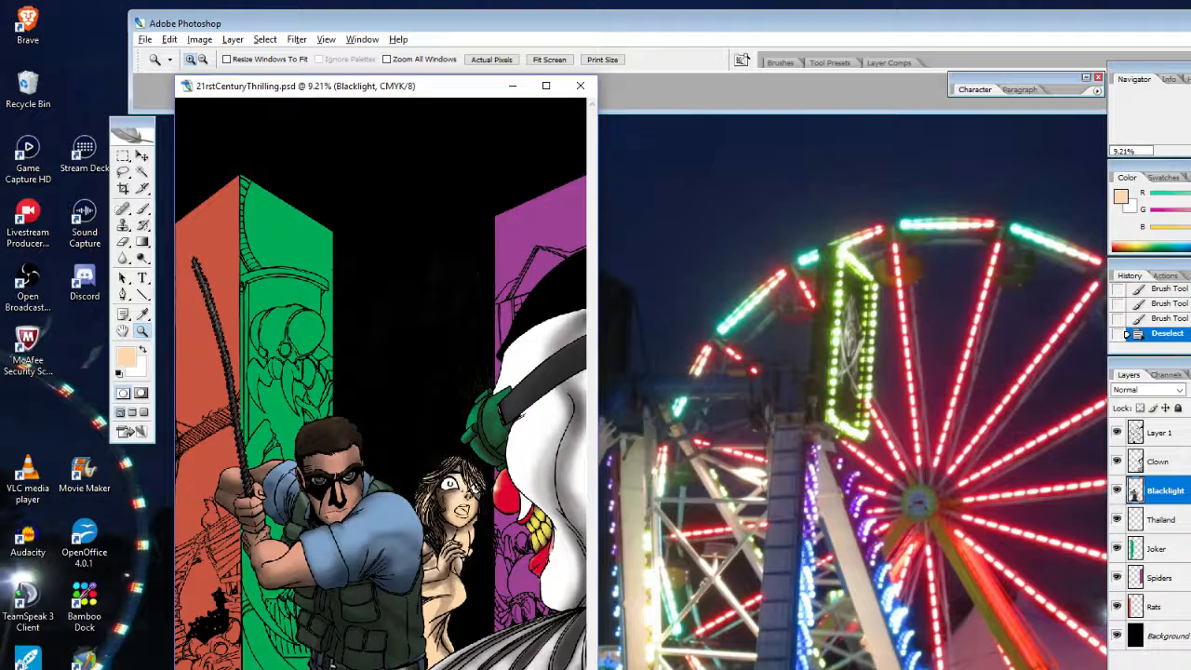
pyautogui.moveTo(597, 666); pyautogui.dragTo(1054, 666)
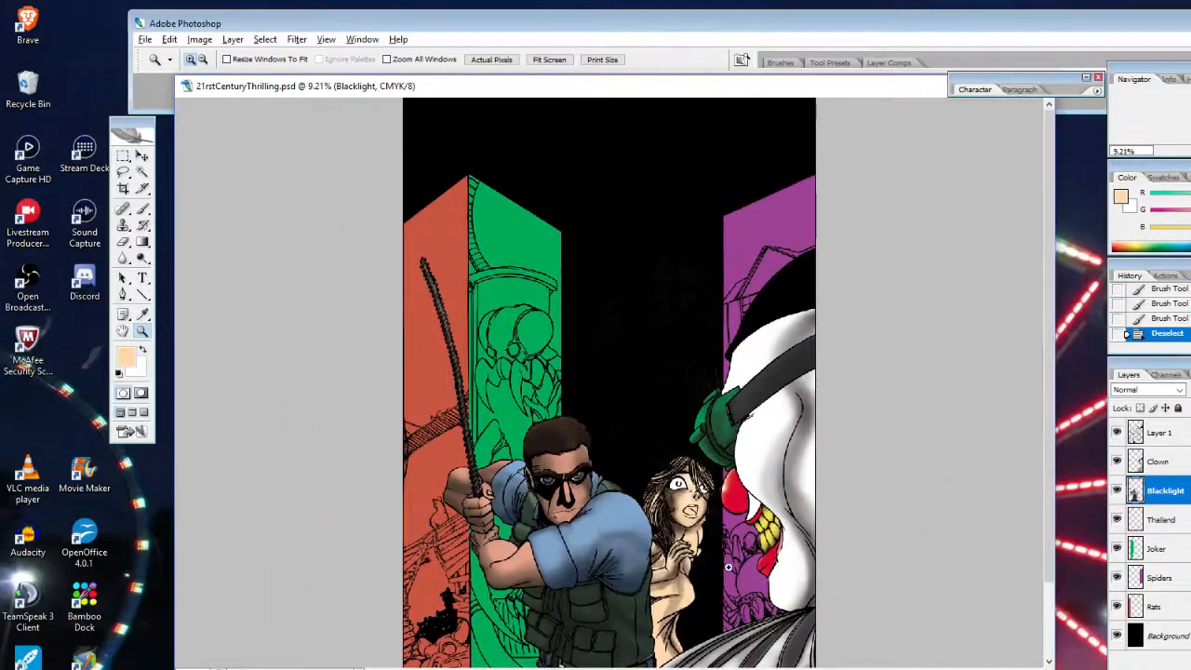
pyautogui.click(622, 266)
pyautogui.click(649, 226)
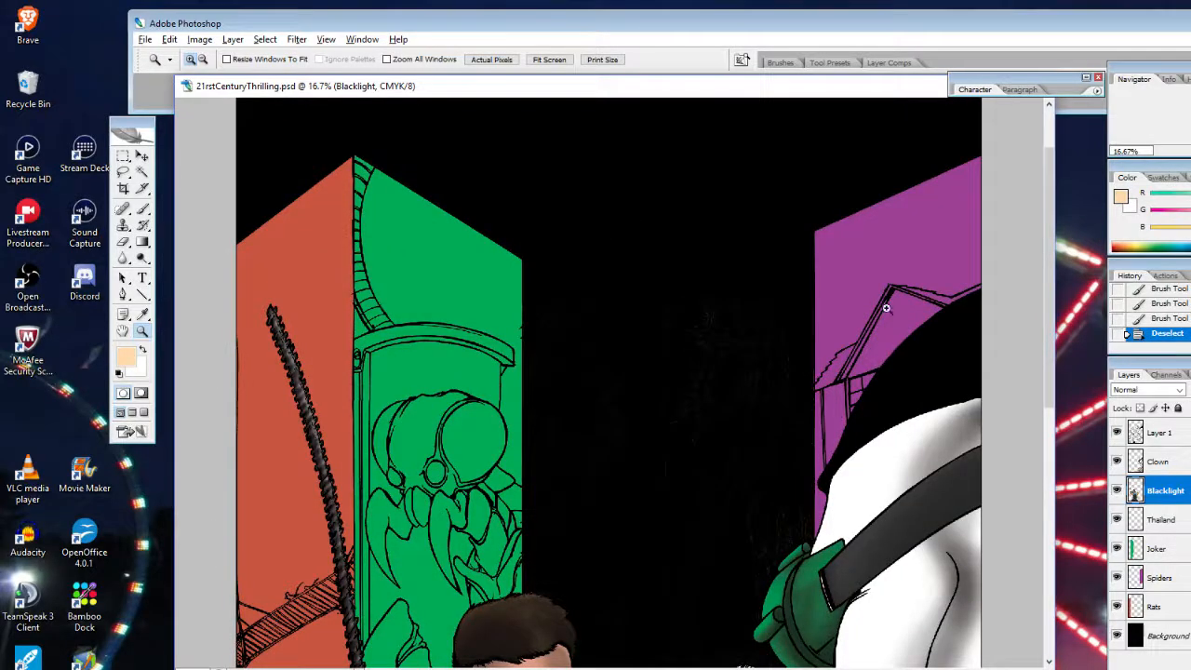
pyautogui.moveTo(1047, 367); pyautogui.dragTo(1024, 475)
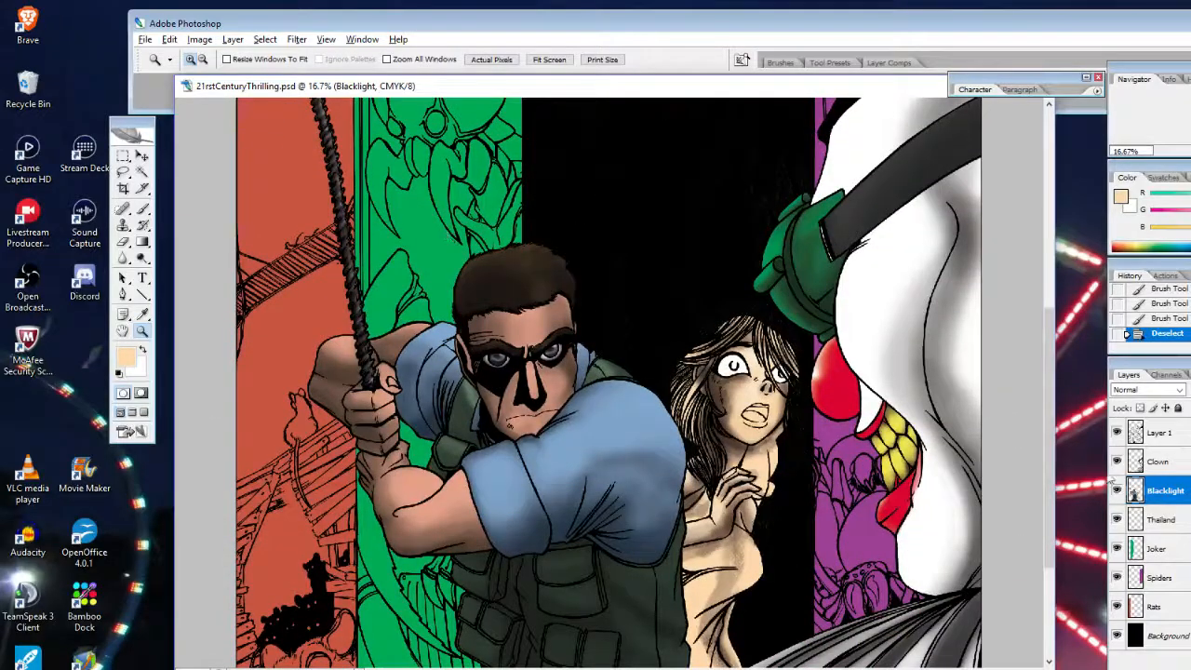
# Toggle the Background layer off and on to compare the artwork, and save the file with it visible
pyautogui.click(1117, 636)
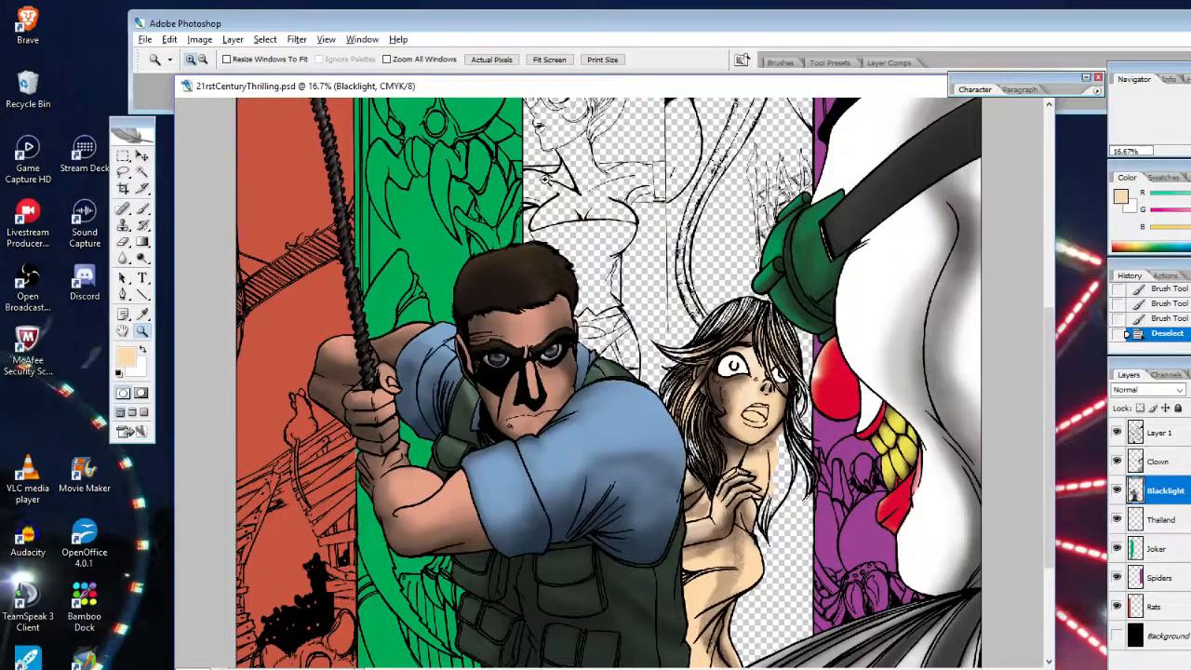
pyautogui.click(1117, 635)
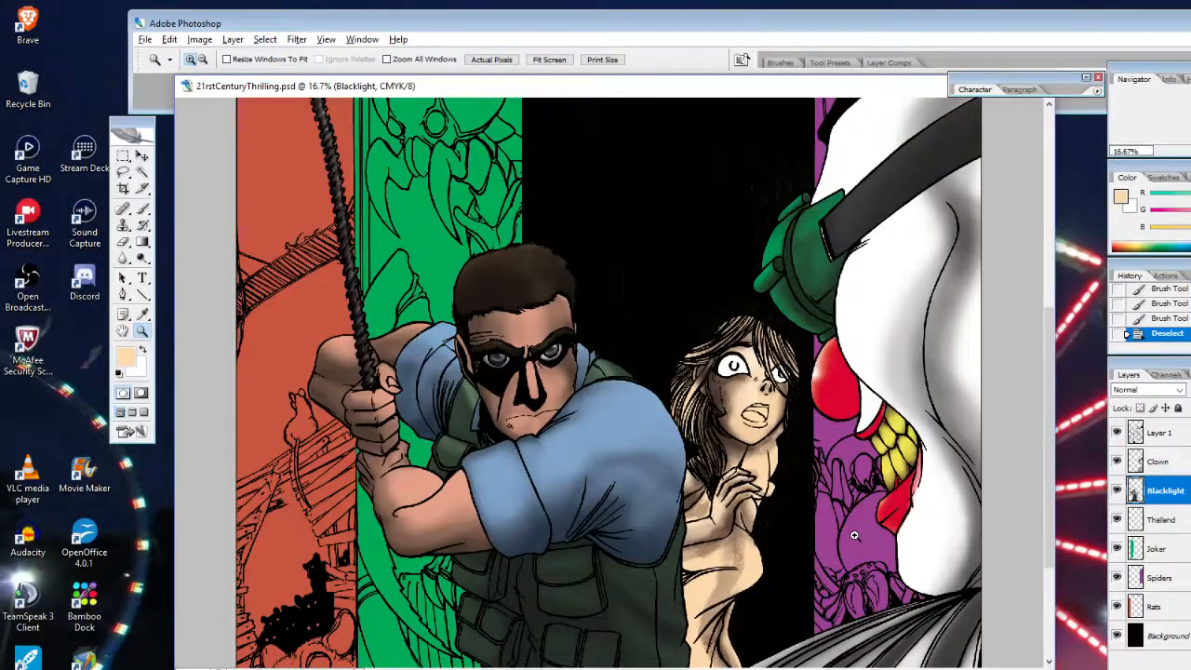
pyautogui.click(145, 40)
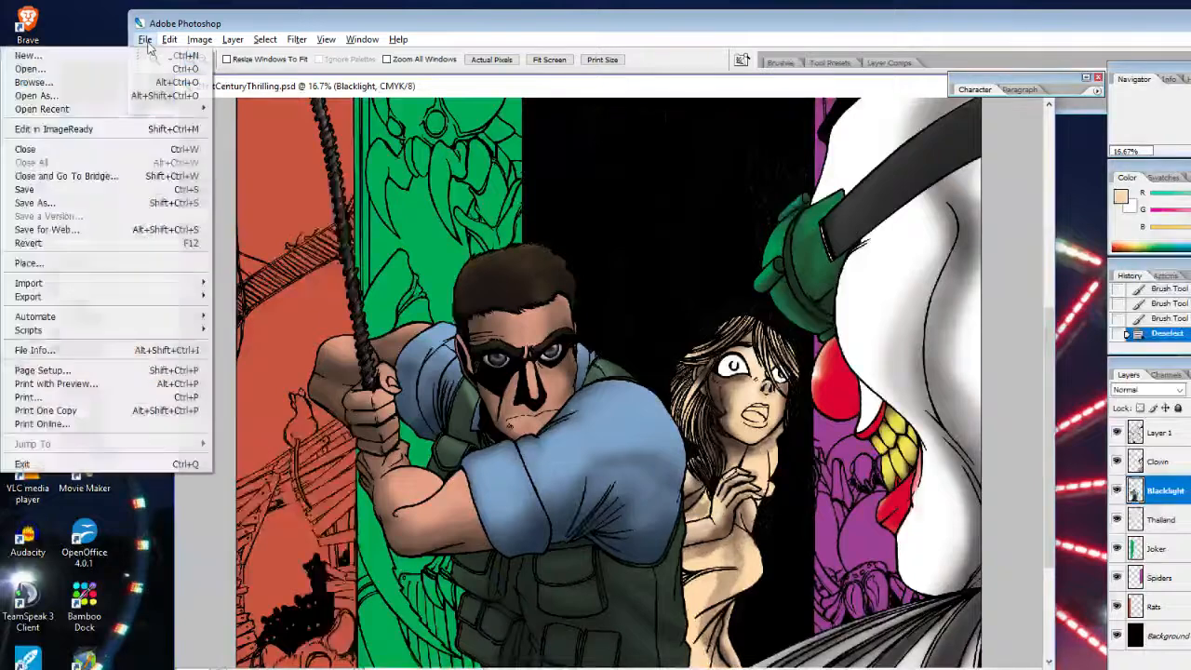
pyautogui.click(98, 191)
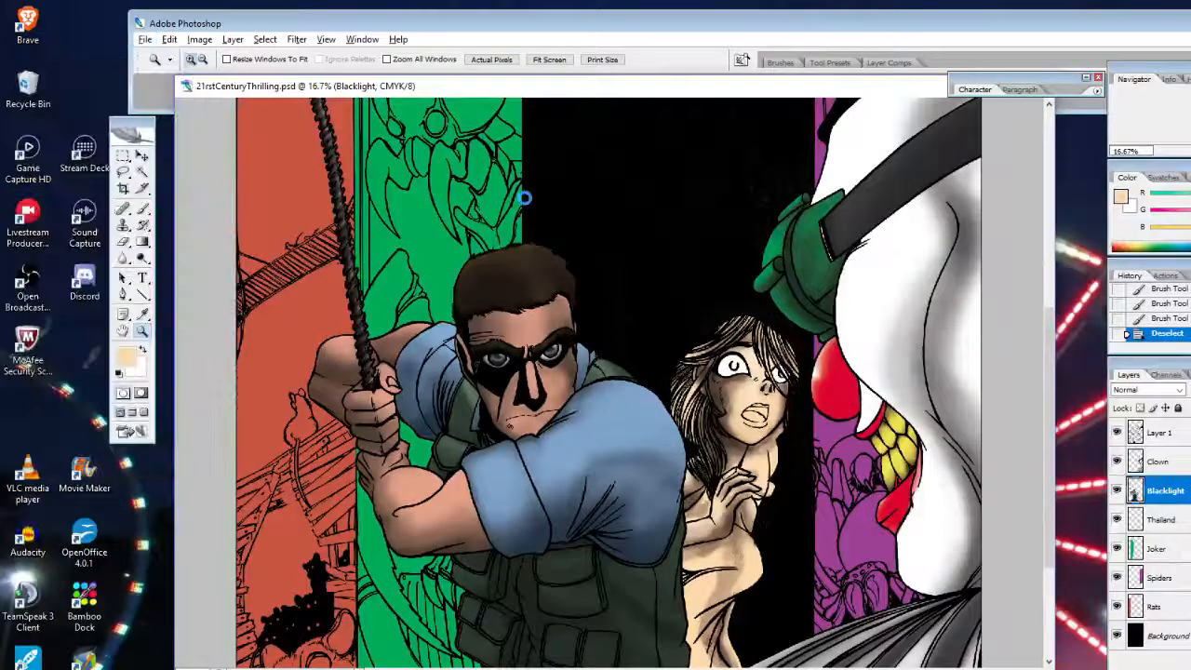